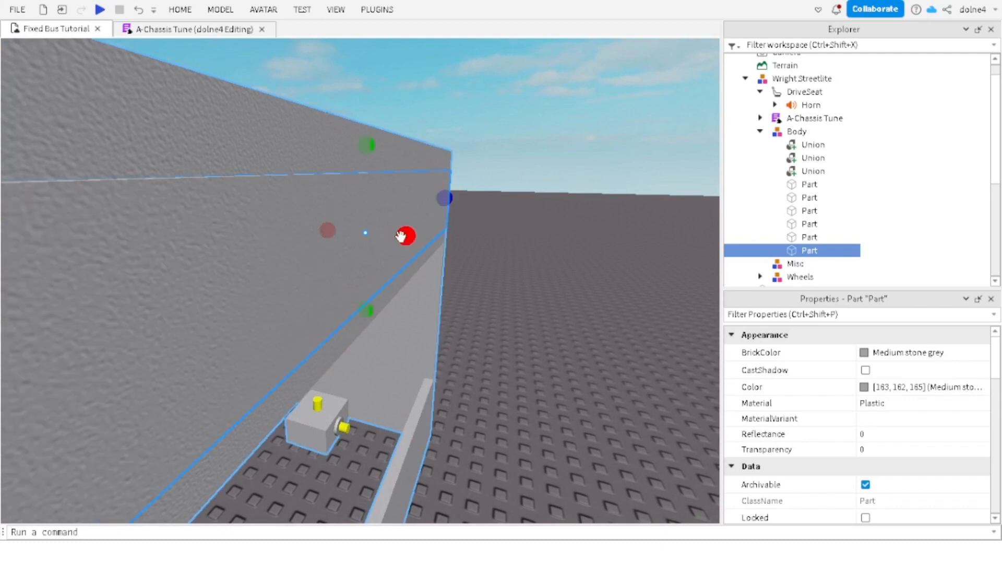
Step: Set the colour of the selected sign part on the bus front to black (0, 0, 0)
click(864, 386)
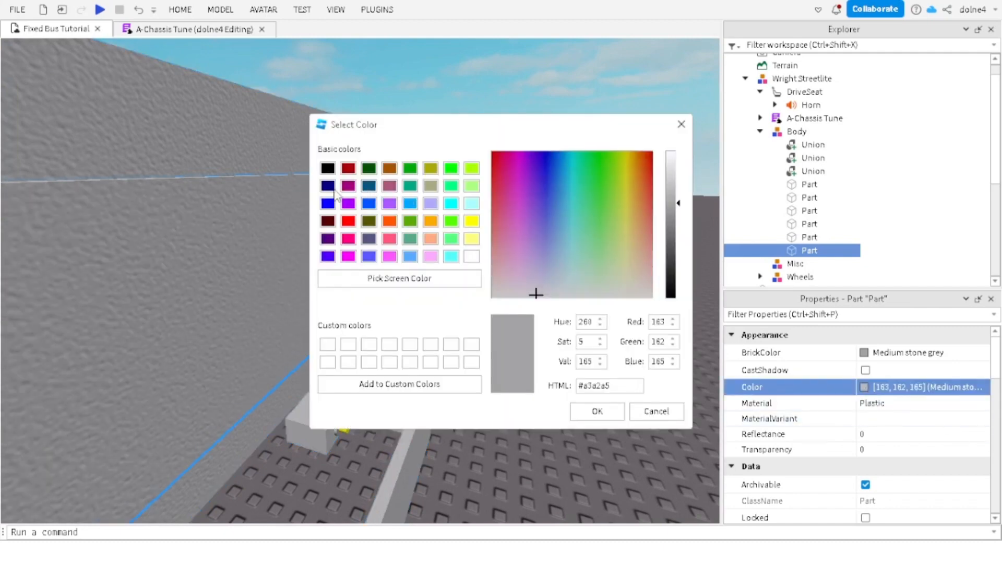
click(325, 171)
click(597, 410)
scroll(463, 252, up, 5)
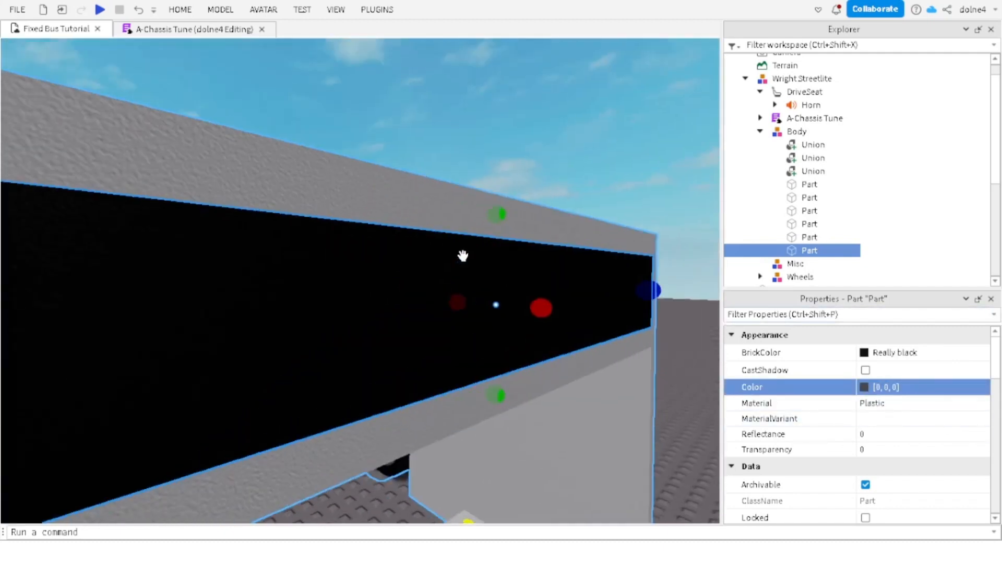
key(f)
Step: Insert a SurfaceGui into the black sign part and add a TextLabel inside that SurfaceGui
click(828, 250)
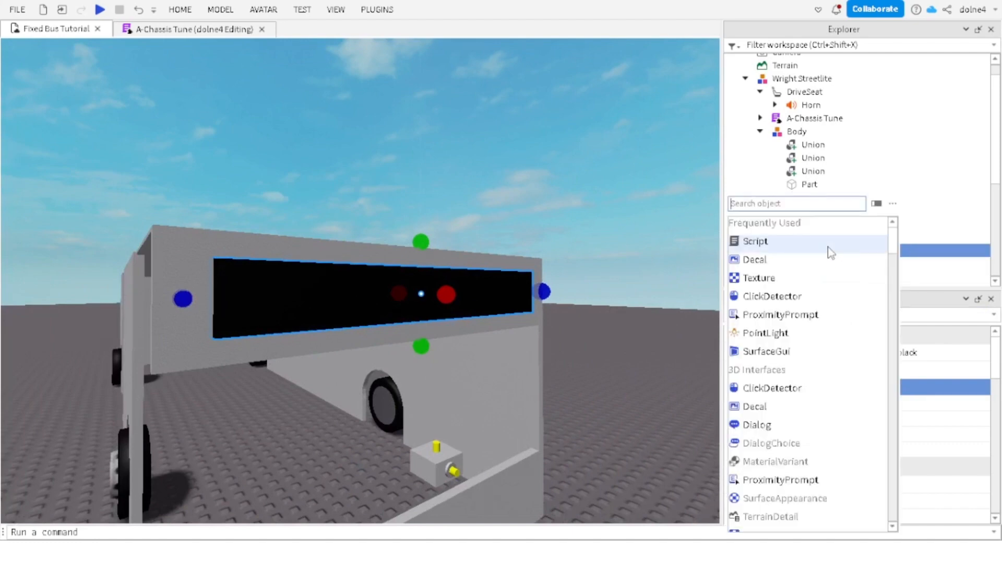
text(u)
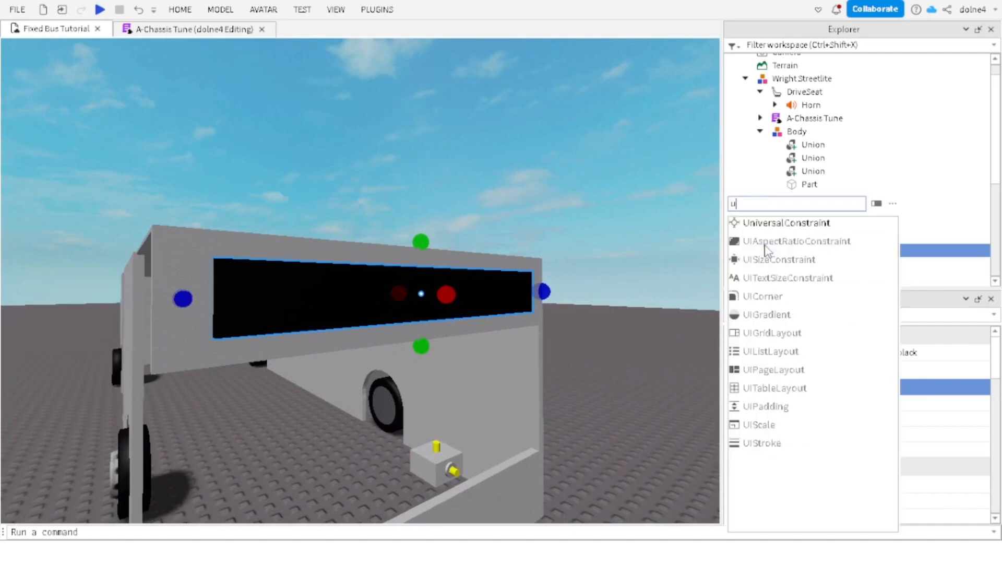
key(BackSpace)
text(sur)
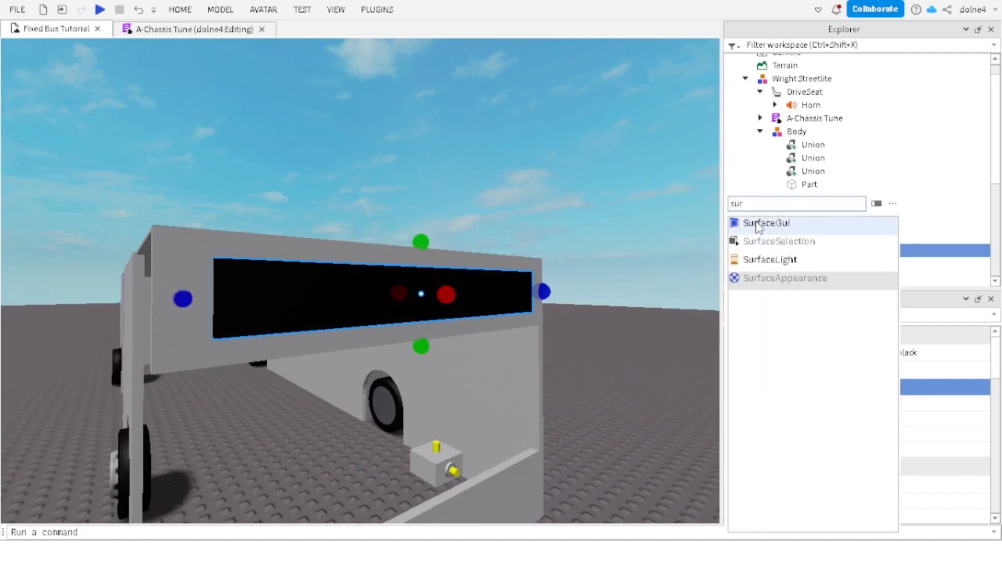
click(767, 223)
click(869, 269)
text(te)
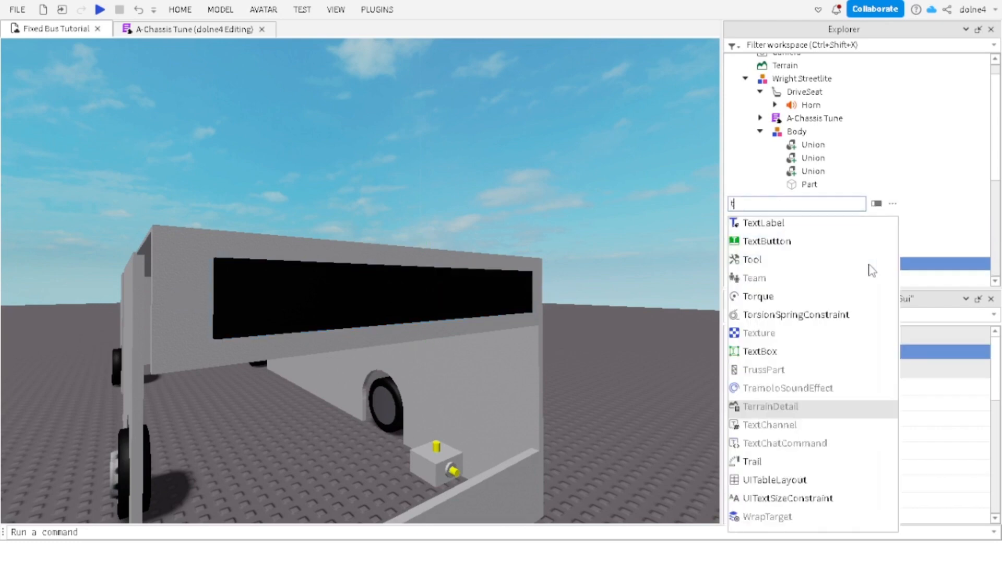
click(767, 223)
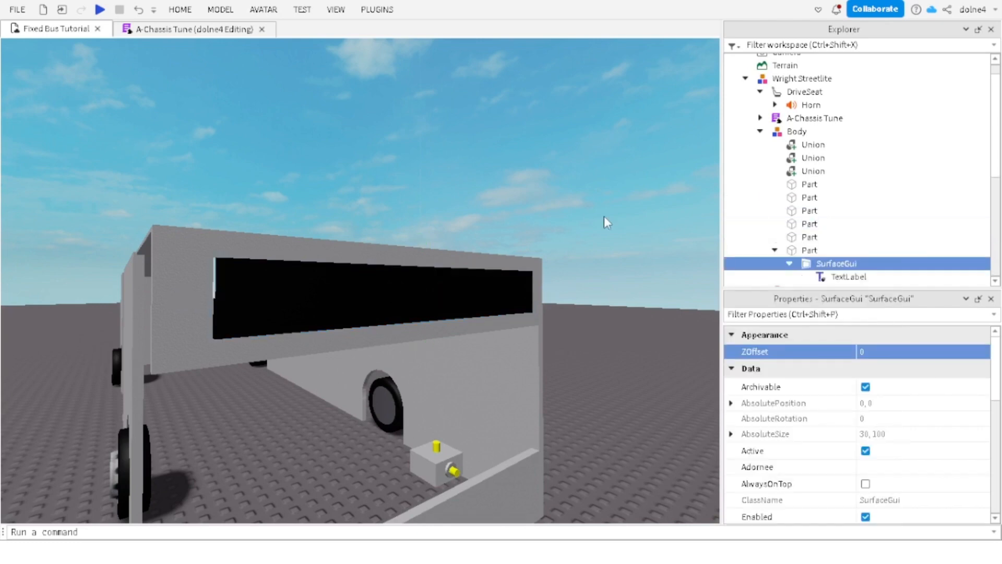
Step: Set the SurfaceGui's Face to Left so the label sits on the sign's outward-facing side
scroll(556, 243, up, 10)
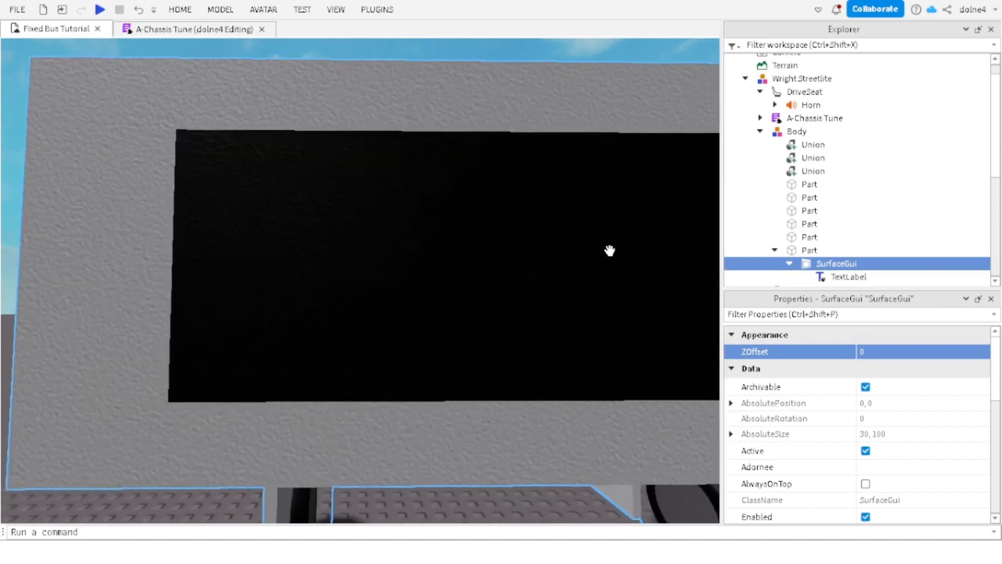
right_drag(536, 244, 537, 242)
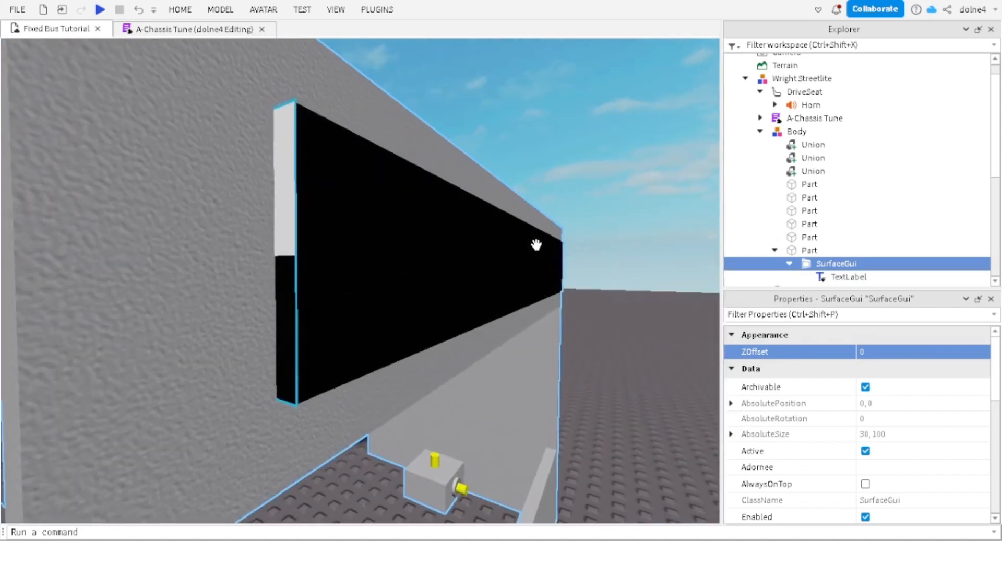
click(828, 278)
click(813, 253)
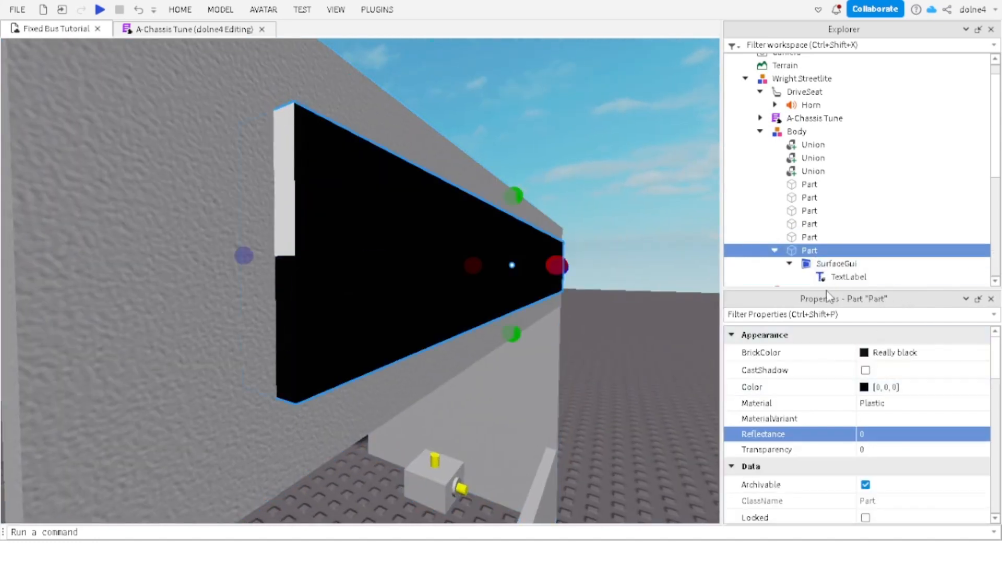
click(836, 263)
scroll(857, 403, down, 3)
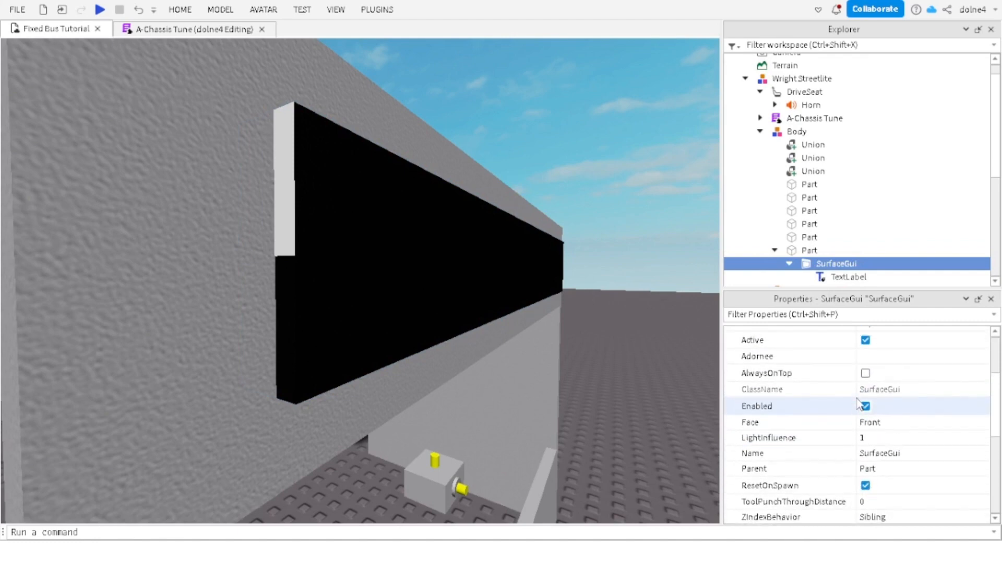
click(869, 421)
click(868, 467)
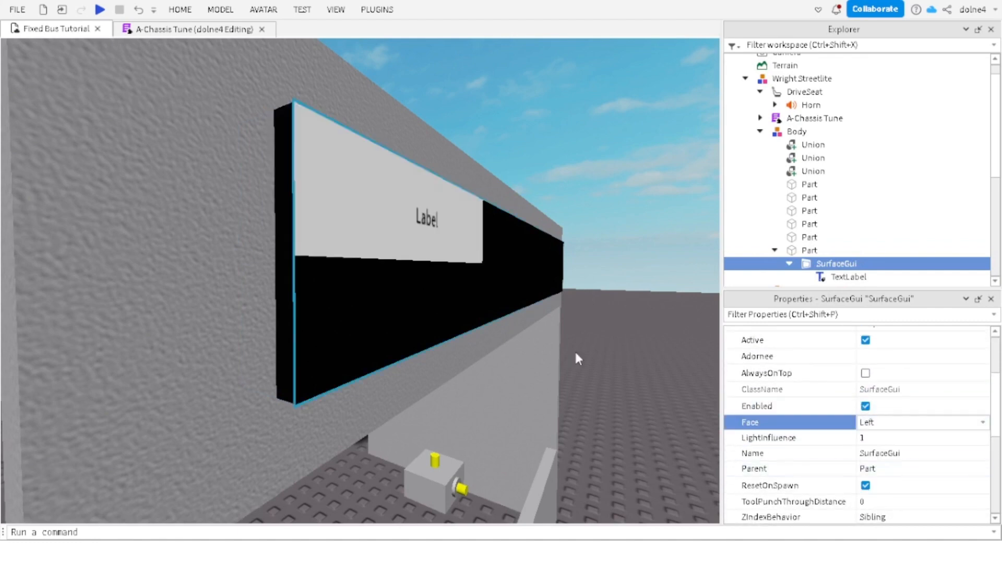
right_drag(576, 359, 806, 301)
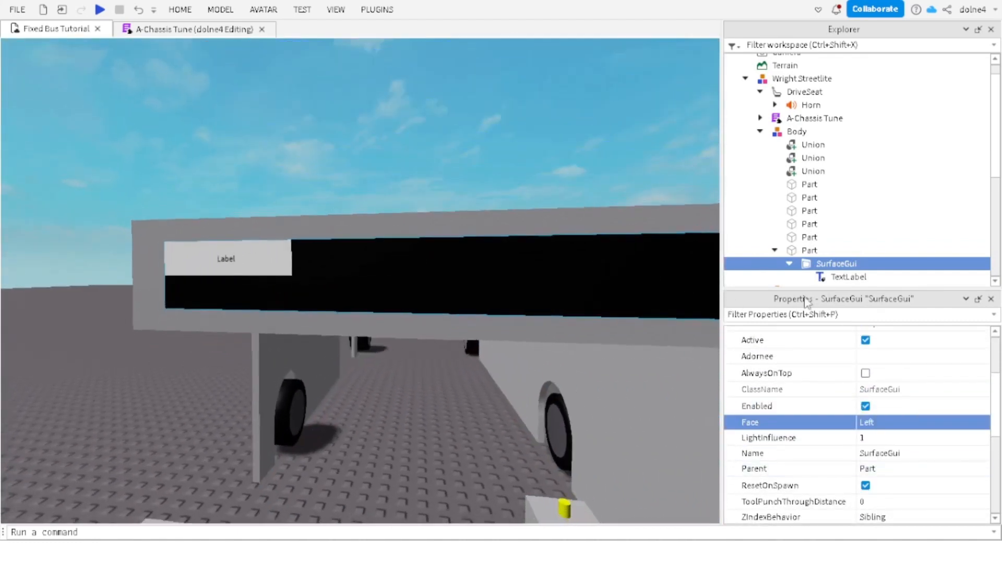
key(s)
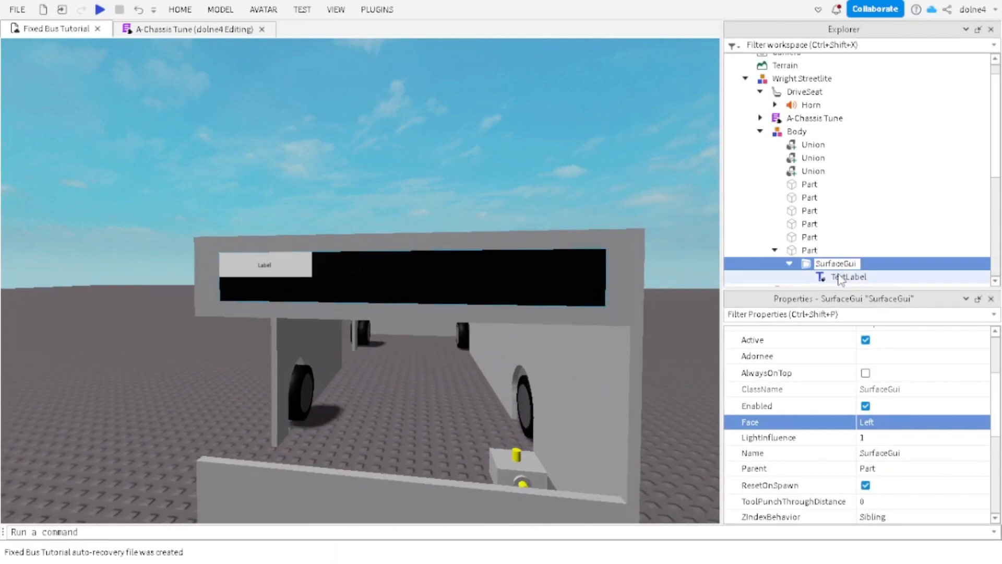
Step: Set the TextLabel's Size to {1, 0},{1, 0} so it fills the whole sign
click(832, 276)
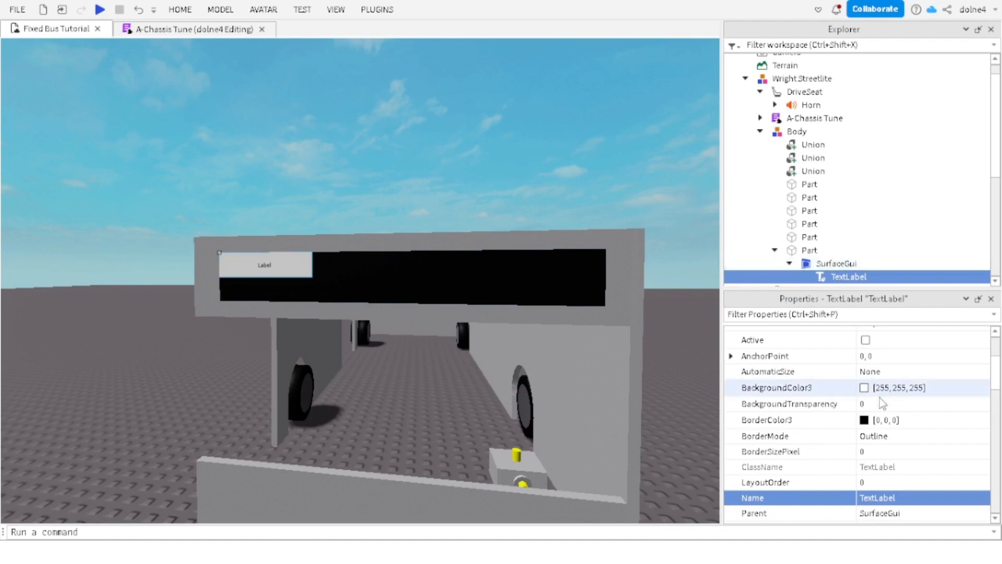
scroll(879, 407, down, 3)
click(874, 380)
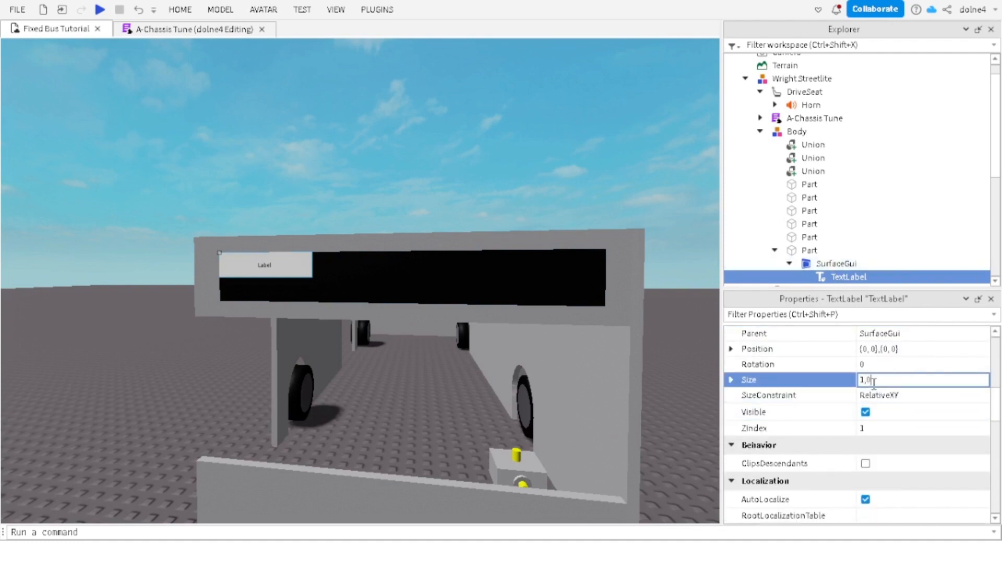
key(Return)
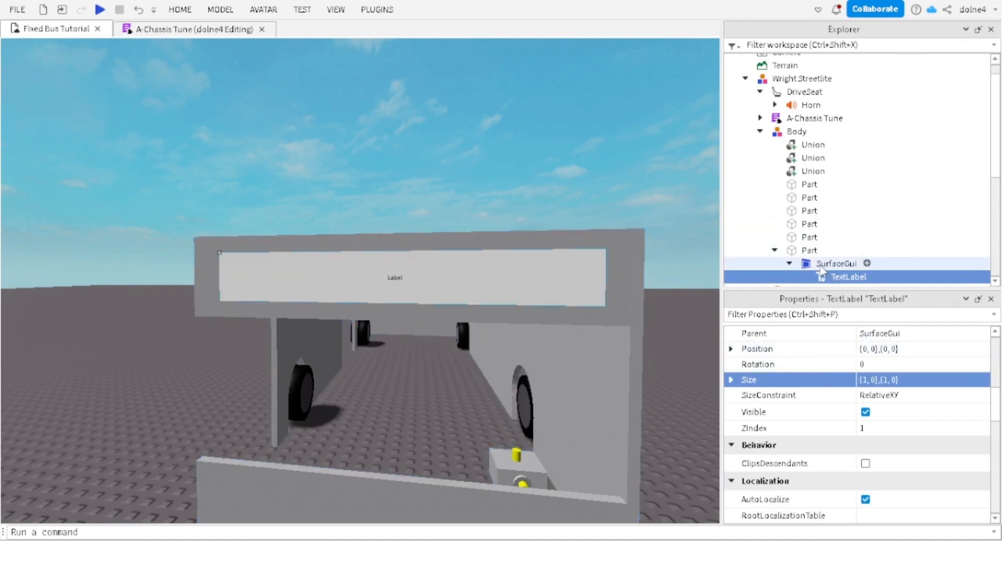
Step: Rename the black sign part that holds the SurfaceGui to FrontDest
click(809, 251)
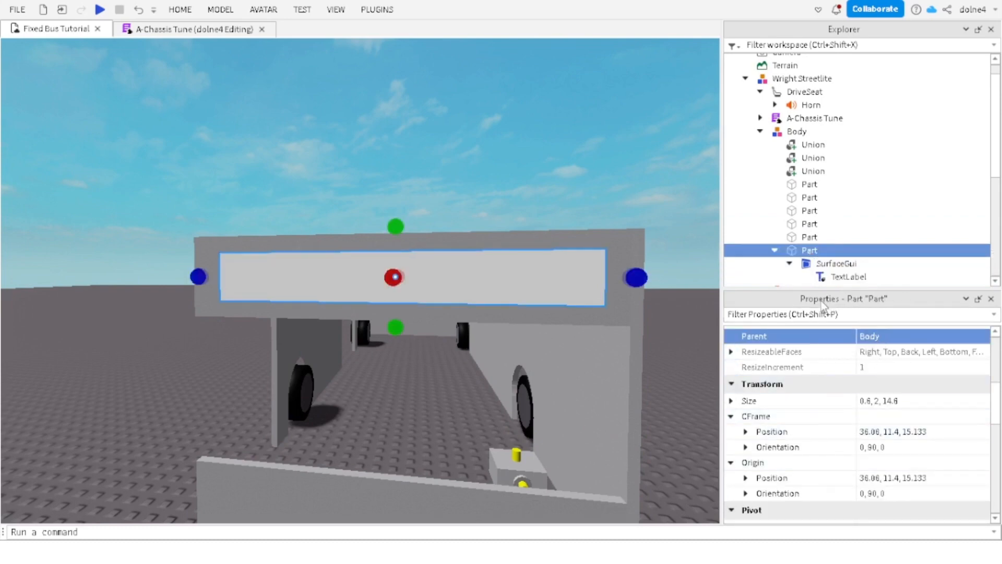
key(F2)
text(FrontDest)
key(Return)
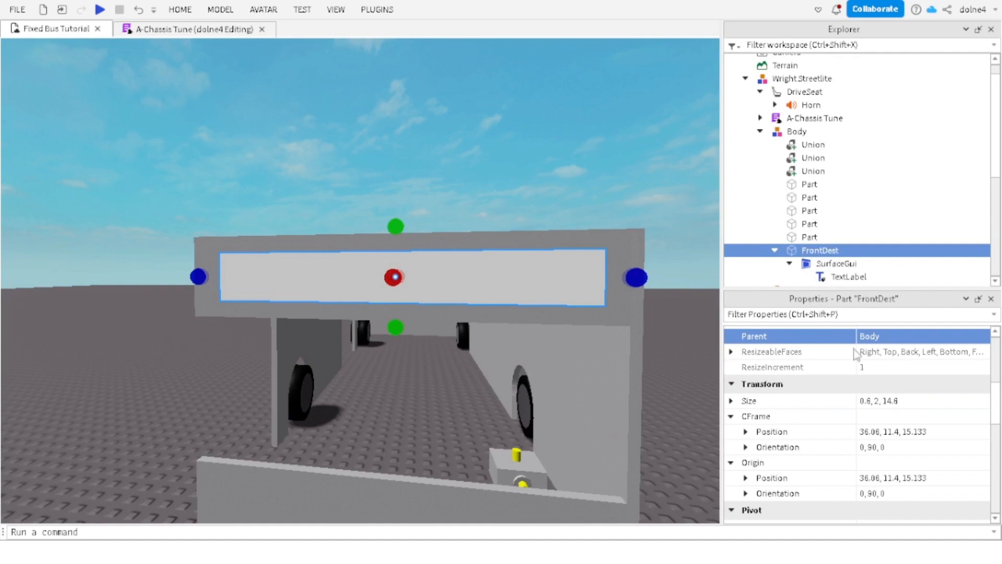
Step: Filter the TextLabel's properties for "tra", set BackgroundTransparency to 1, and clear the filter
scroll(858, 402, down, 5)
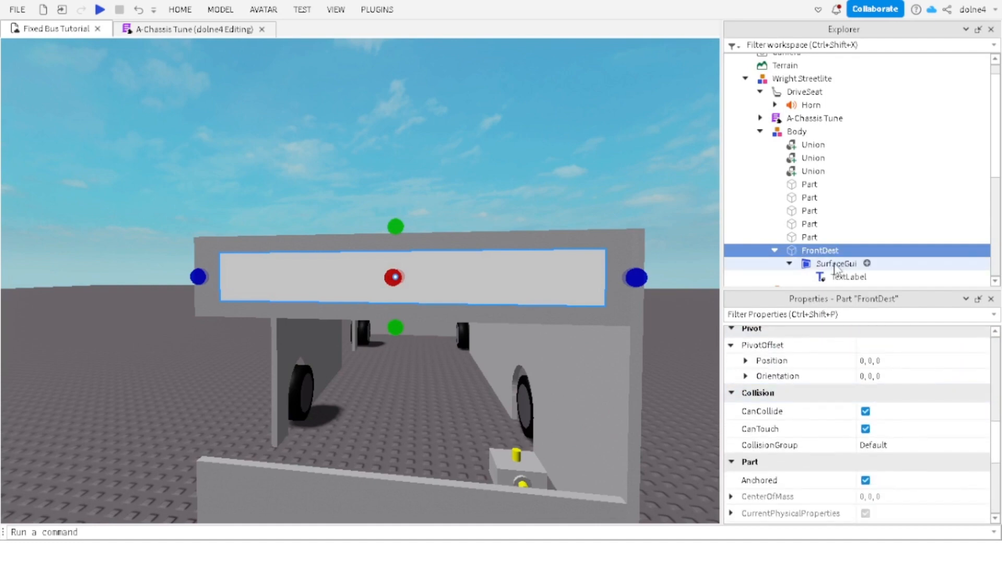
click(844, 276)
scroll(839, 387, up, 10)
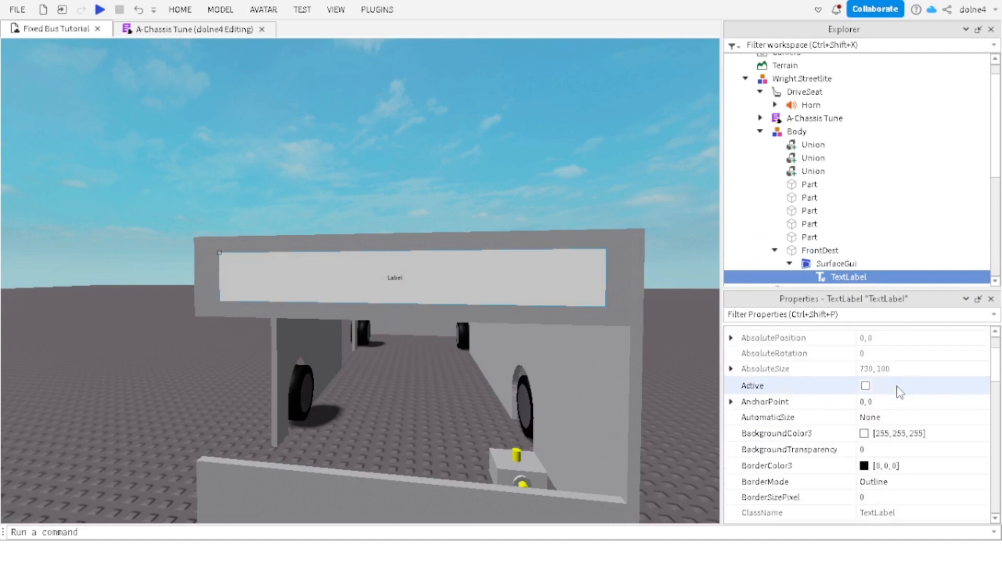
scroll(899, 391, up, 2)
scroll(899, 391, down, 5)
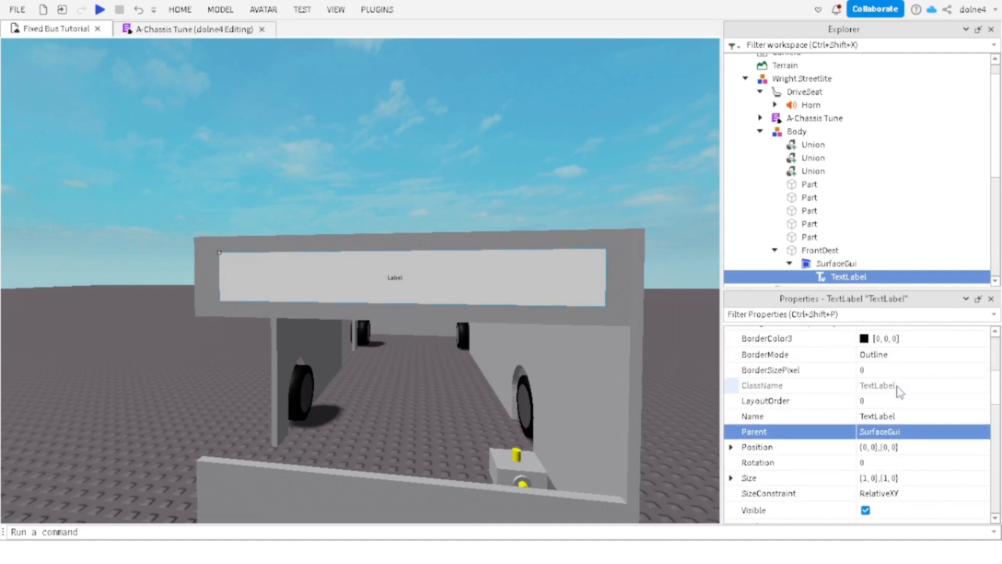
click(789, 314)
text(tra)
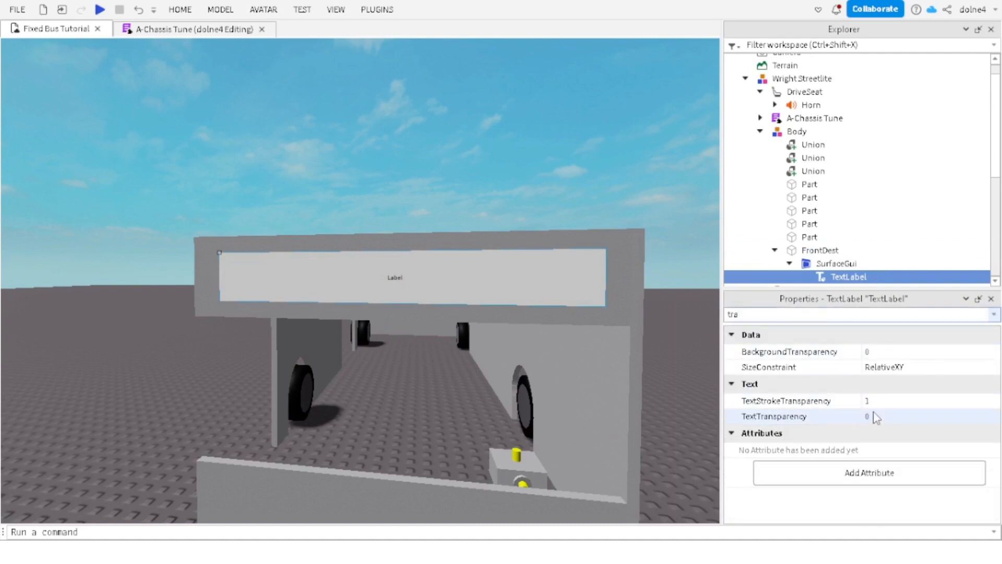
click(878, 351)
text(1)
key(Return)
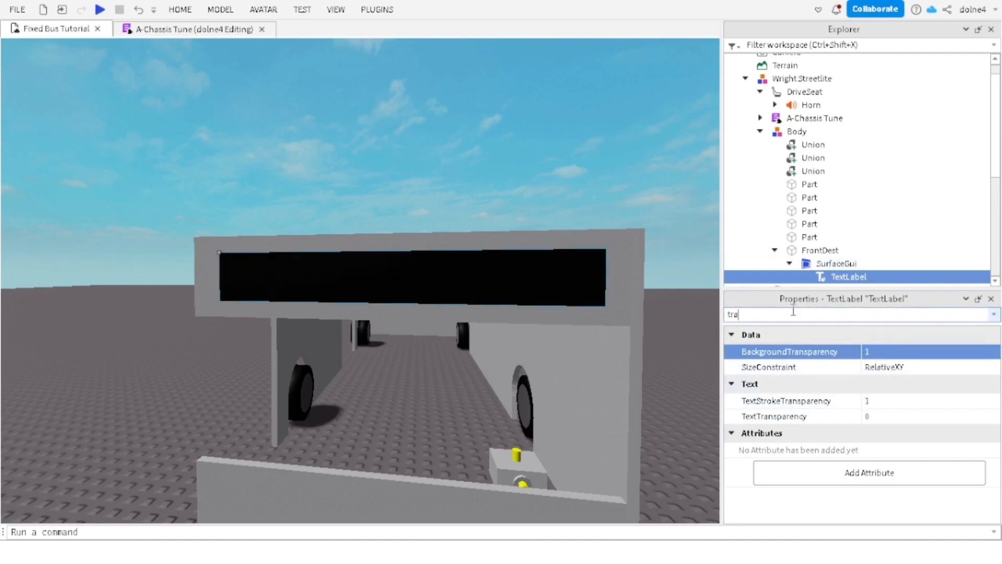
key(BackSpace)
key(BackSpace)
key(BackSpace)
Step: Set the TextLabel's TextColor3 to orange (255, 170, 0) and its TextSize to 100
scroll(817, 390, down, 10)
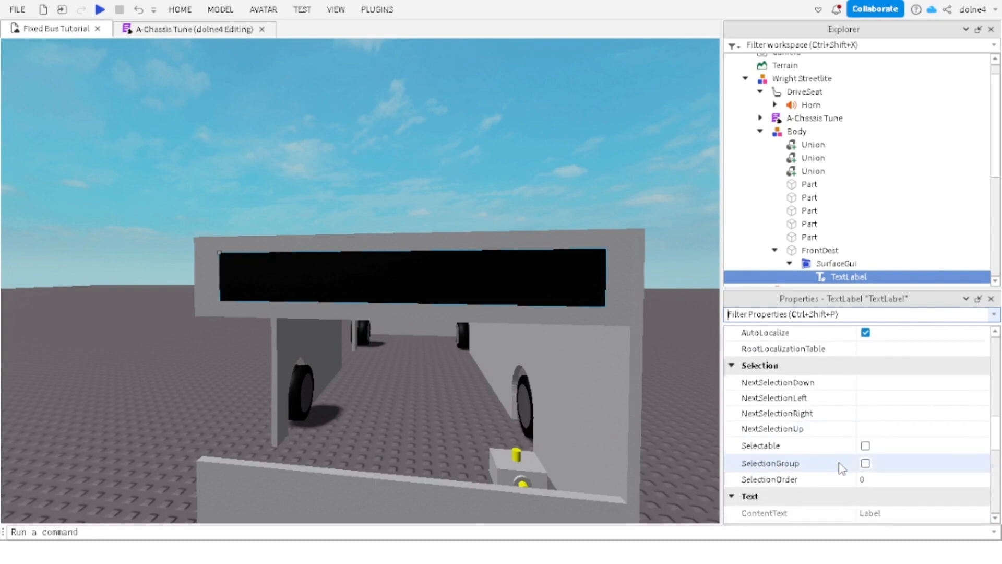
scroll(841, 467, down, 5)
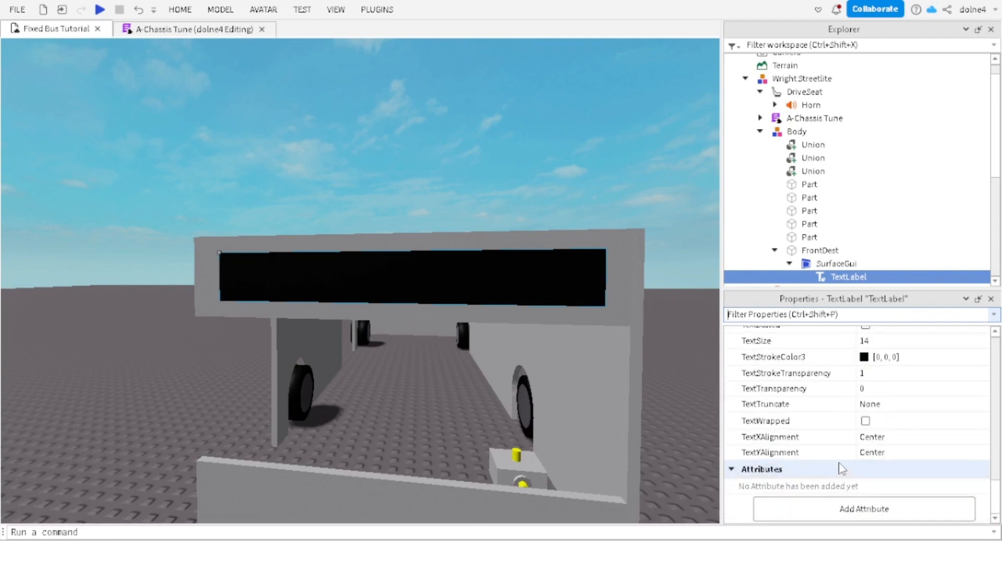
scroll(840, 462, up, 3)
click(864, 383)
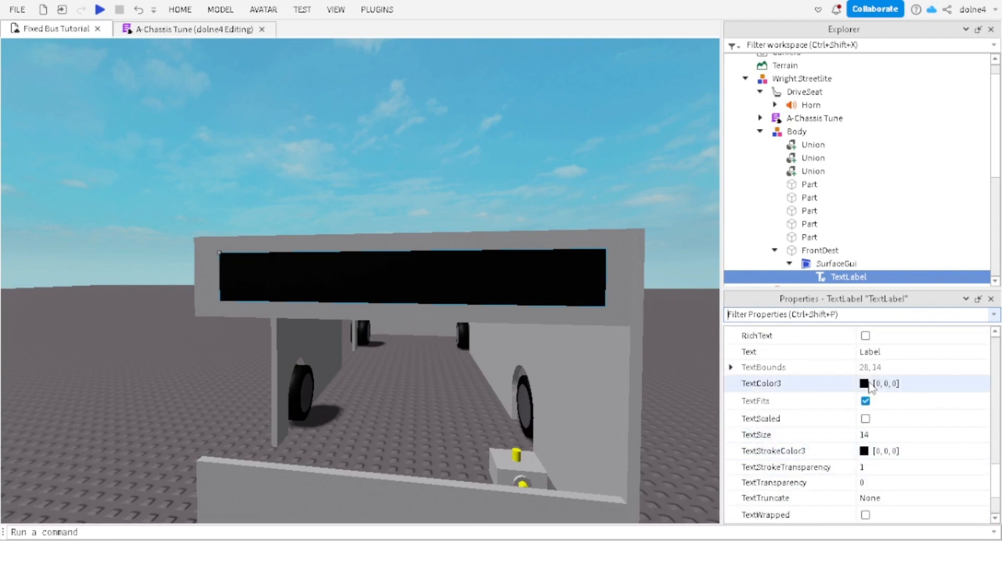
click(430, 221)
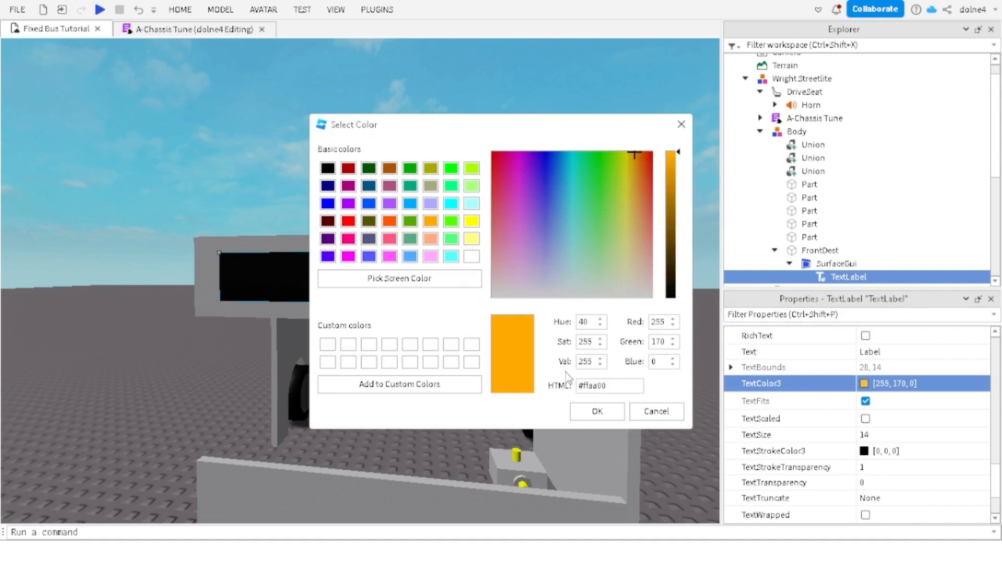
click(598, 412)
click(873, 434)
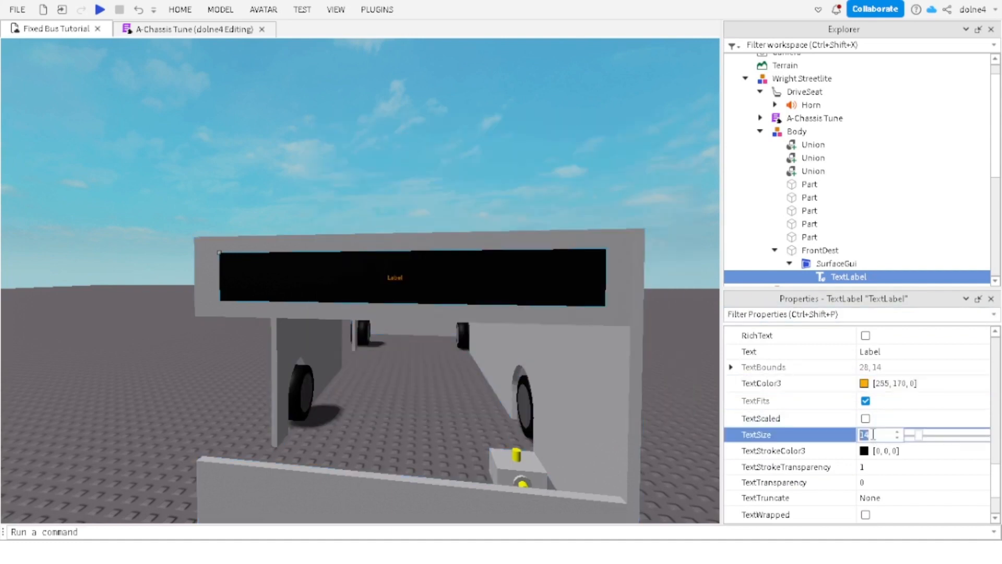
drag(938, 437, 985, 437)
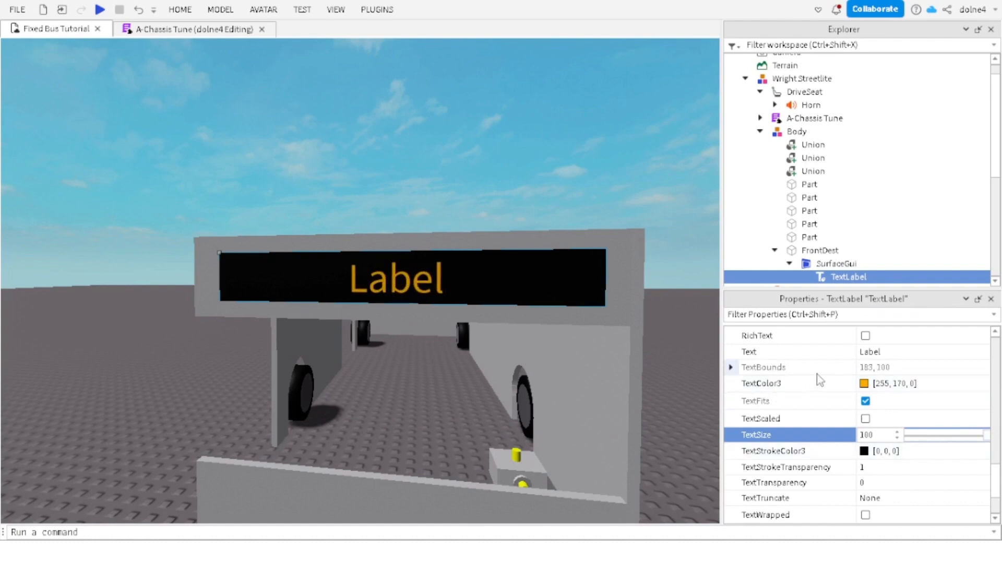
Step: Try narrowing the FrontDest sign evenly from both ends, and undo the resize
right_drag(524, 324, 524, 324)
key(a)
click(373, 284)
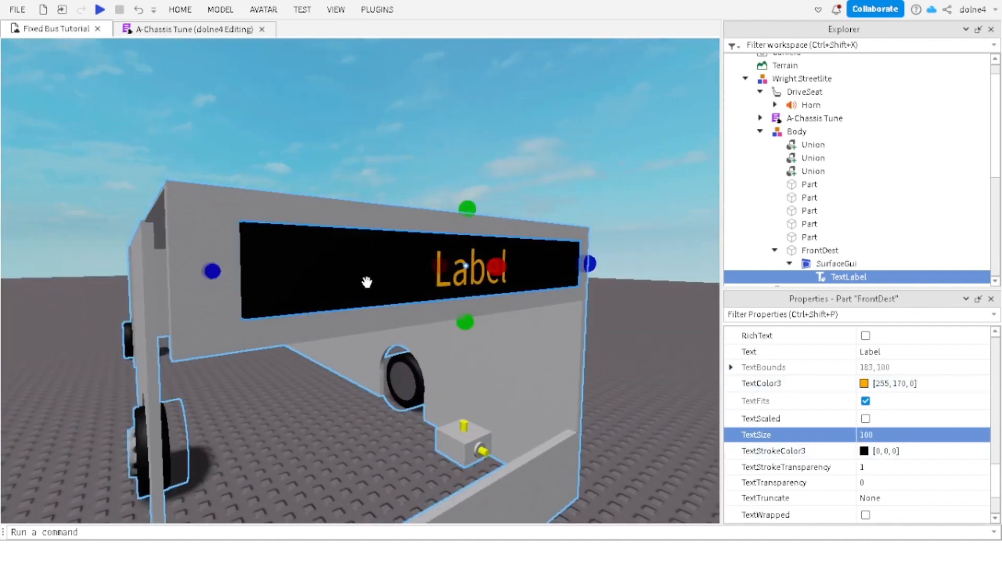
drag(584, 262, 532, 264)
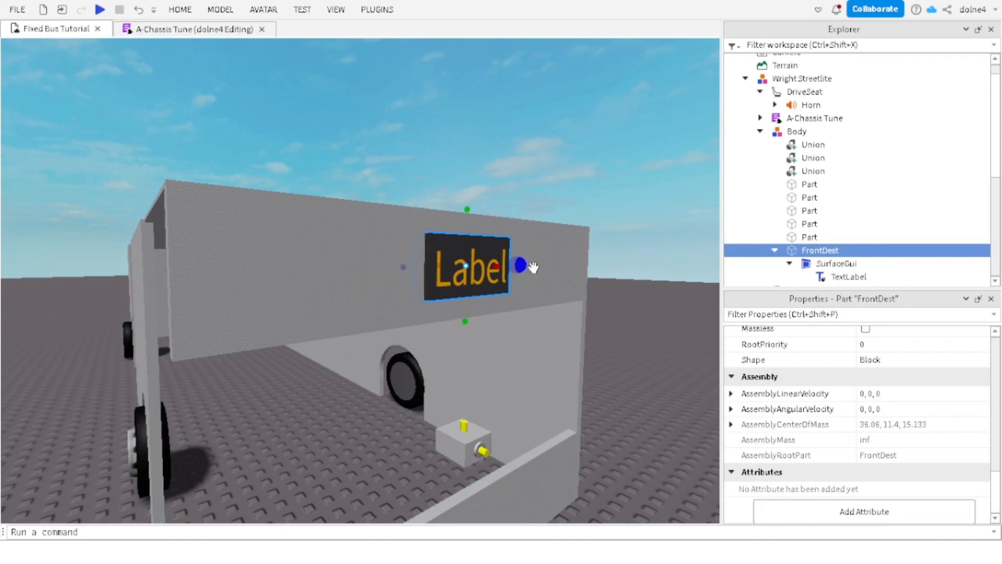
key(ctrl+z)
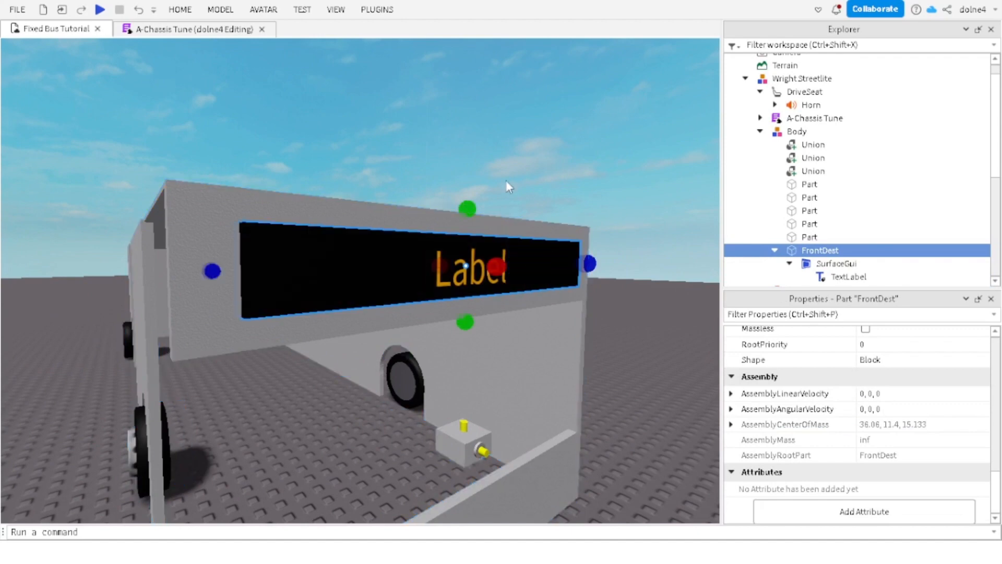
Step: Duplicate the FrontDest sign together with its SurfaceGui and TextLabel
right_drag(506, 180, 501, 179)
key(s)
key(s)
key(a)
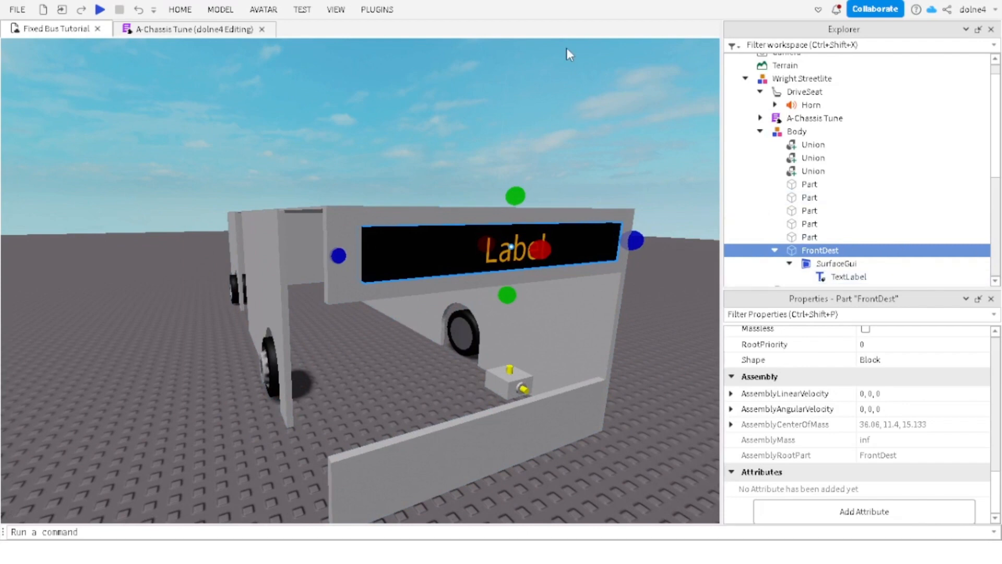
key(ctrl+d)
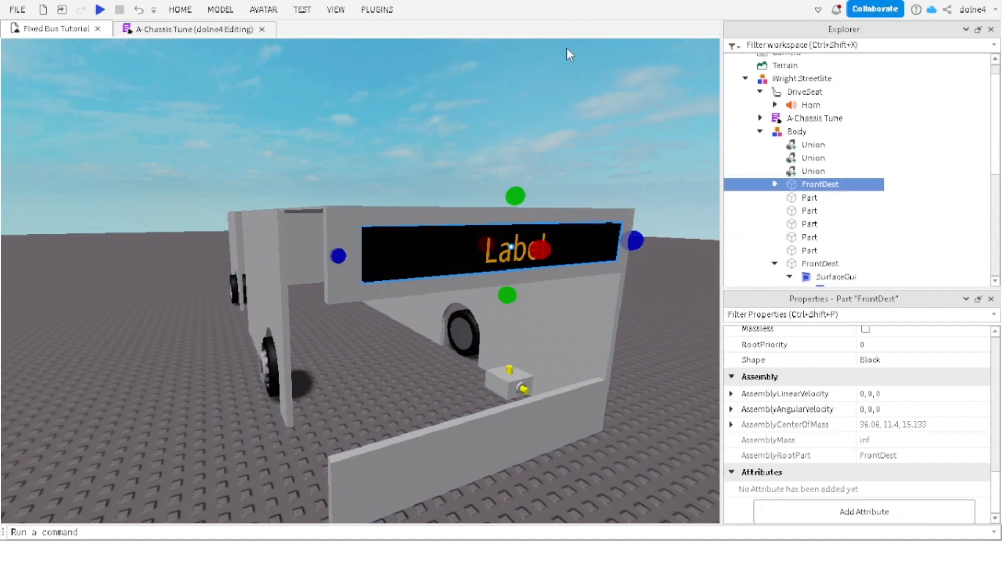
Step: Rotate the duplicated sign perpendicular to the front sign and move it across to the side of the bus
key(ctrl+r)
key(ctrl+r)
key(ctrl+r)
key(ctrl+2)
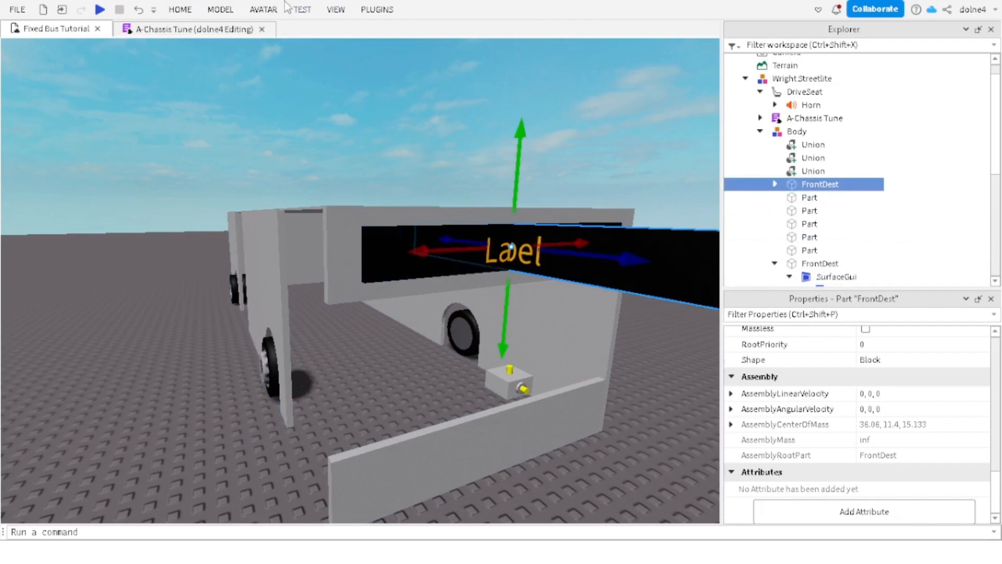
click(218, 10)
drag(462, 235, 230, 315)
right_drag(402, 211, 524, 252)
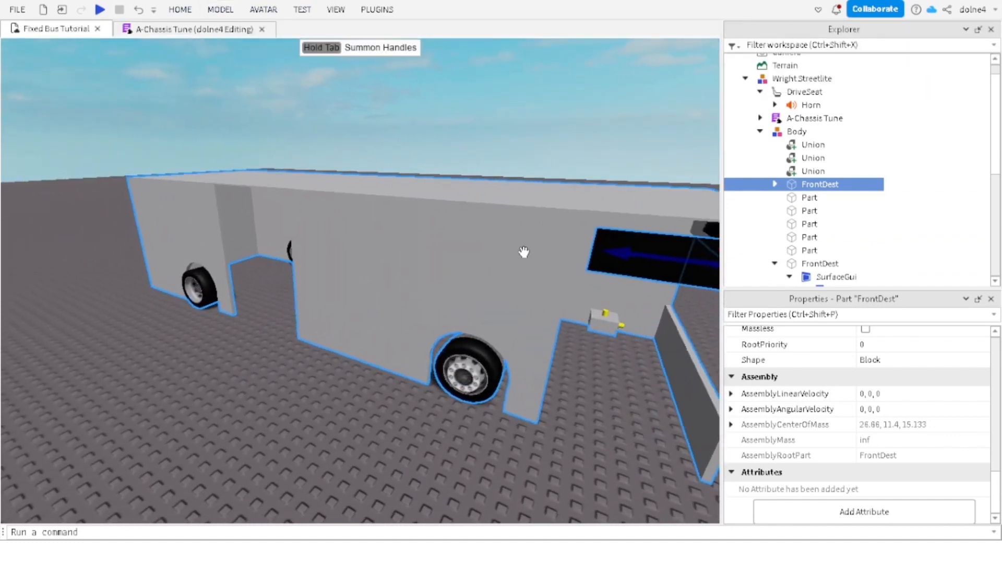
Step: Slide the rotated sign back along the bus's side wall and adjust its depth against the wall surface
drag(615, 256, 376, 252)
key(f)
key(d)
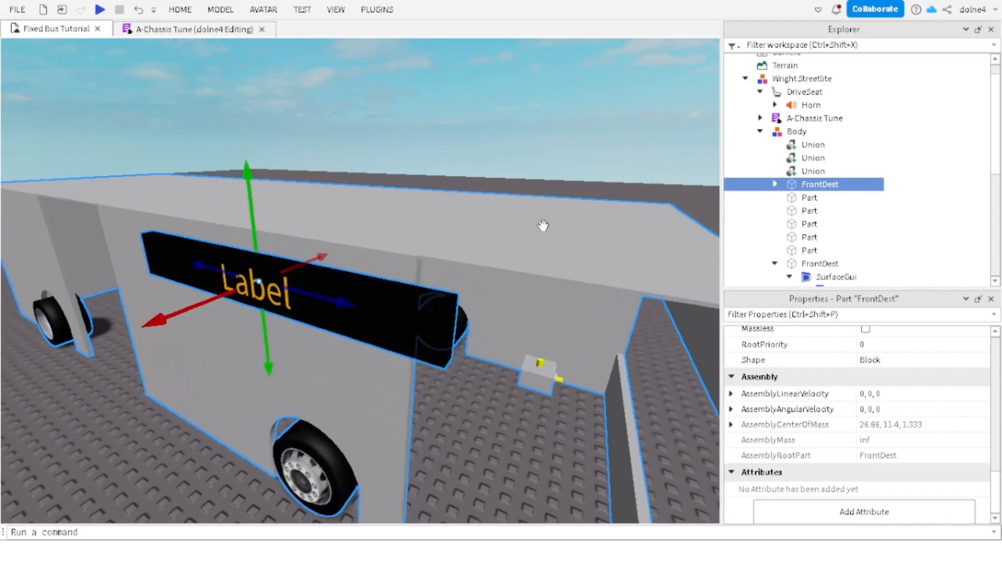
key(w)
drag(266, 300, 190, 284)
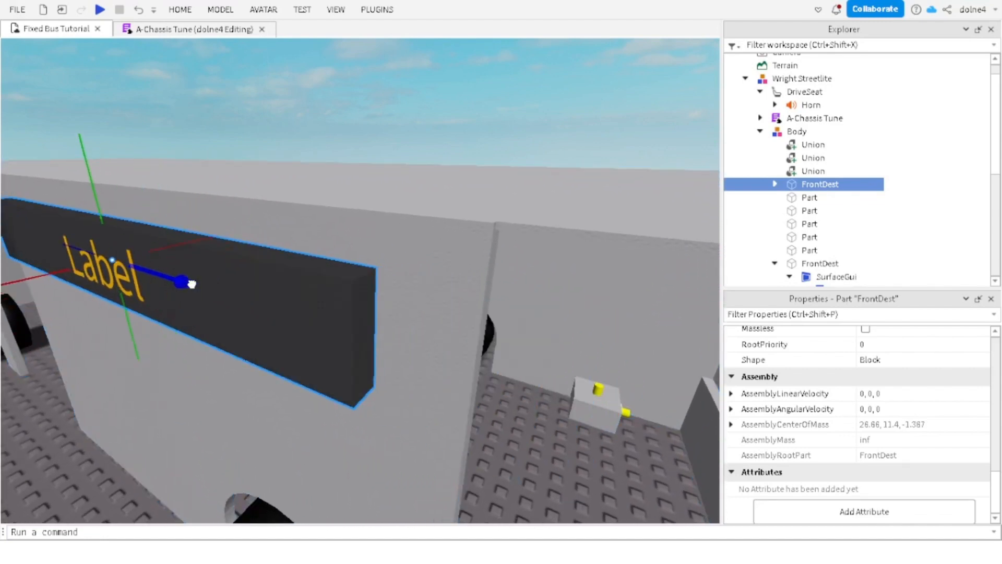
drag(65, 284, 85, 275)
Step: Shorten the side sign into a compact panel on the bus's side wall
key(ctrl+3)
drag(461, 348, 255, 287)
key(ctrl+2)
right_drag(217, 192, 219, 199)
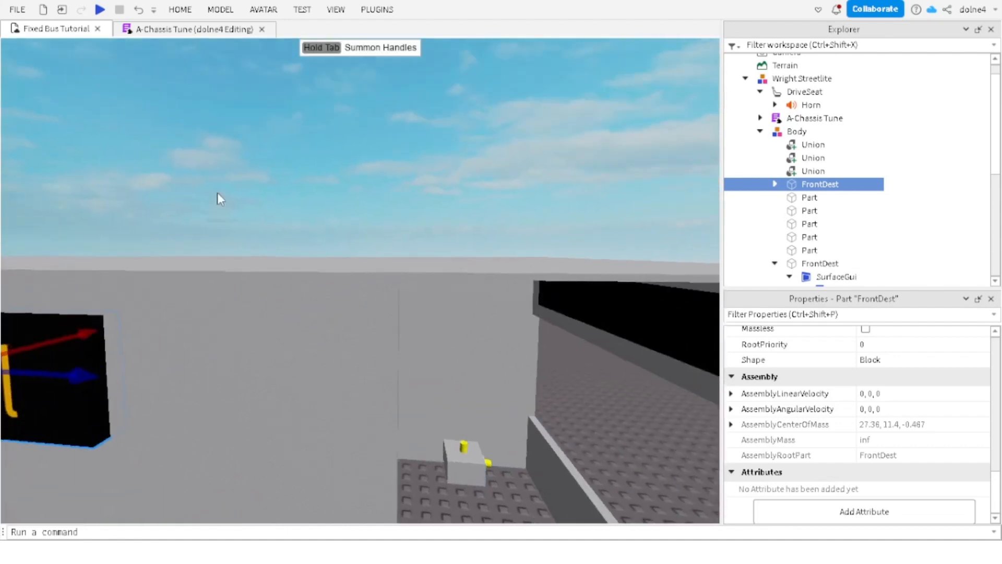
Step: Slide the side sign forward above the front wheel and rename it SideDest
key(a)
key(s)
drag(404, 330, 478, 335)
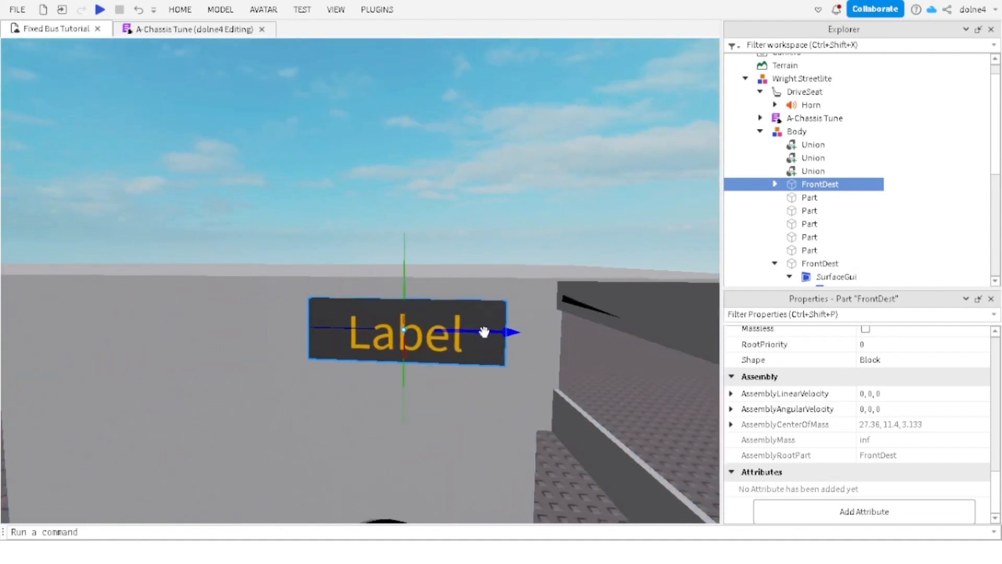
key(s)
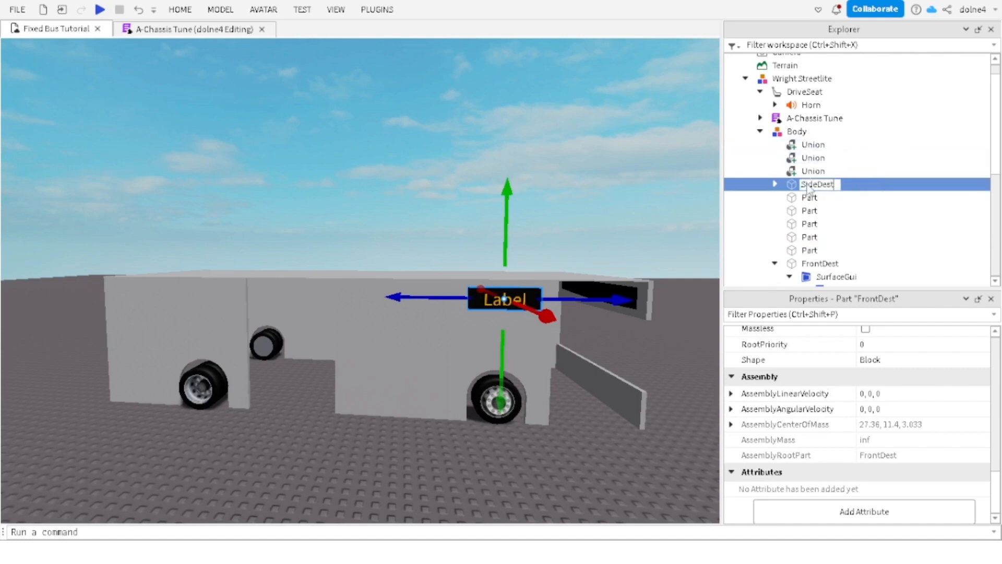
Step: Duplicate the SideDest sign, rotate the copy to face backwards and place it on the bus's rear wall
key(ctrl+d)
key(ctrl+r)
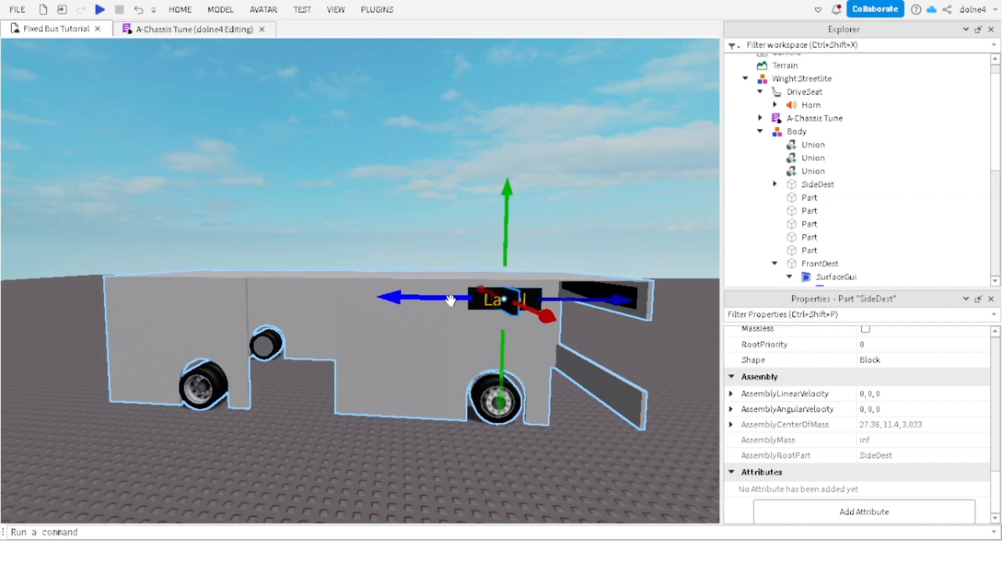
drag(551, 286, 196, 307)
key(f)
right_drag(197, 307, 443, 282)
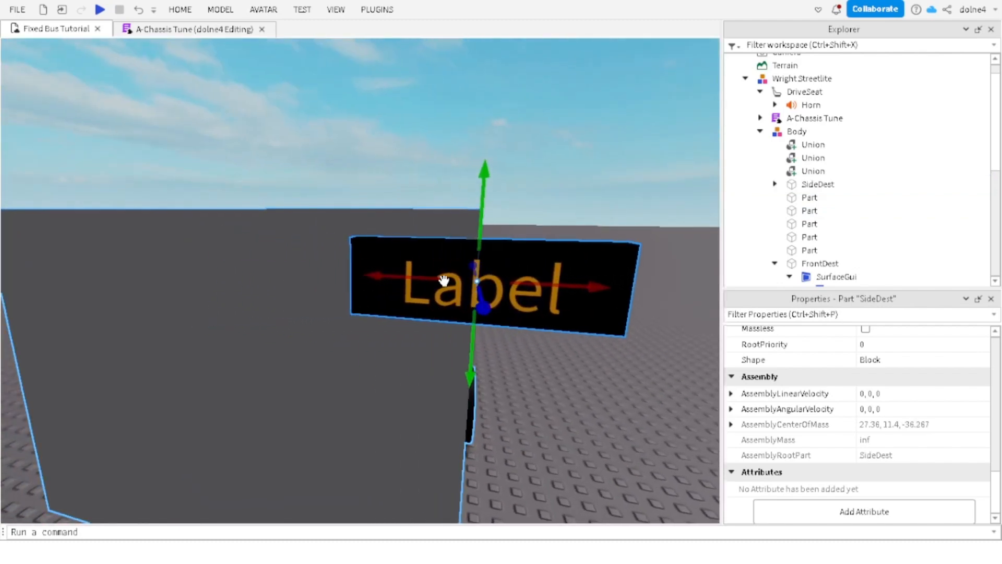
drag(371, 279, 141, 245)
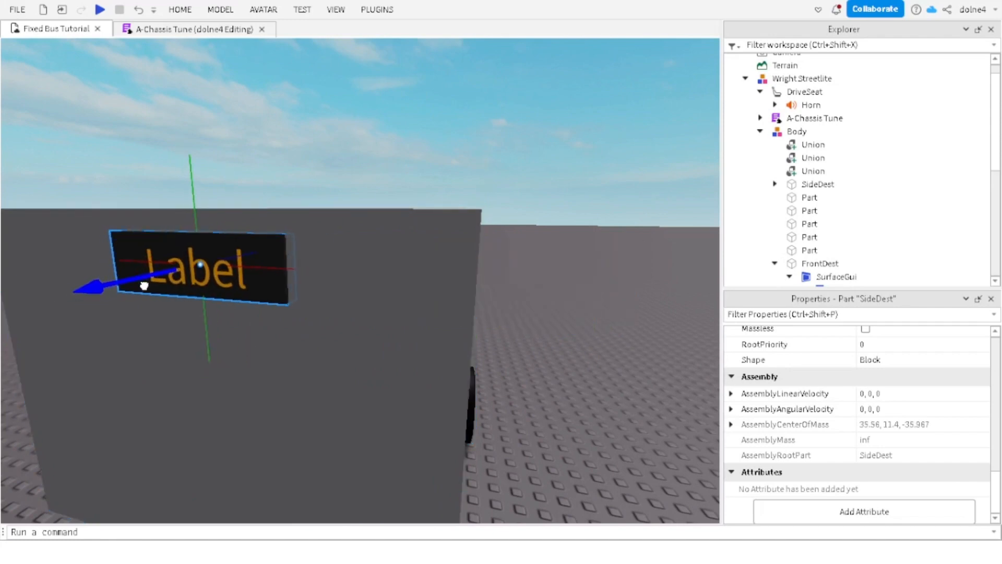
Step: Rename the rear sign BackDest and narrow it evenly from both ends
key(f)
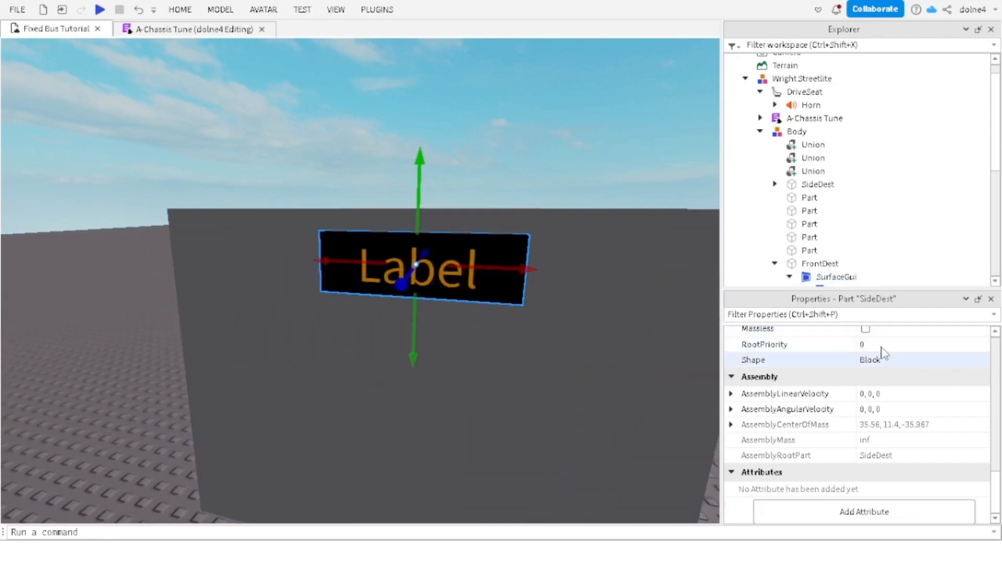
scroll(807, 190, down, 3)
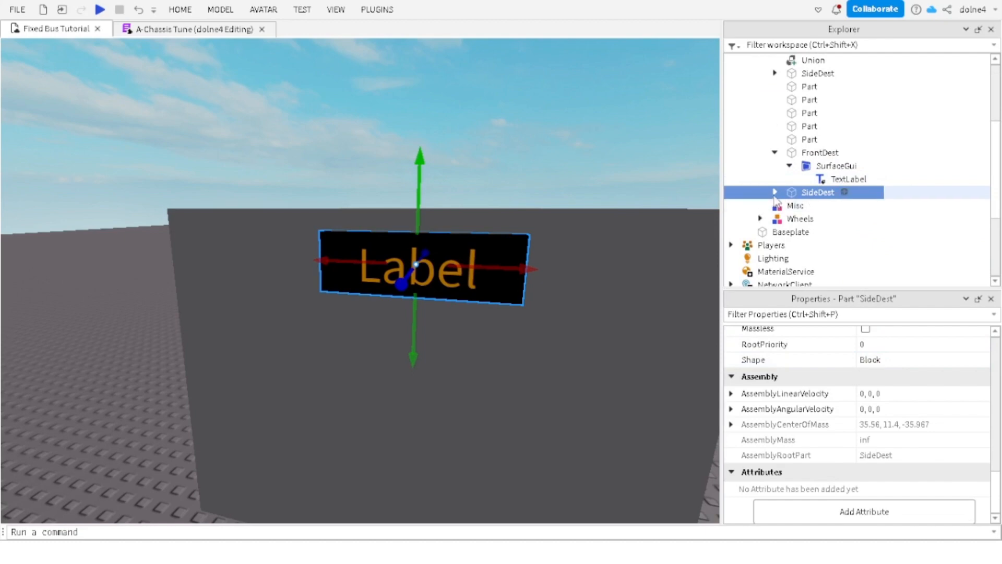
click(774, 193)
click(790, 205)
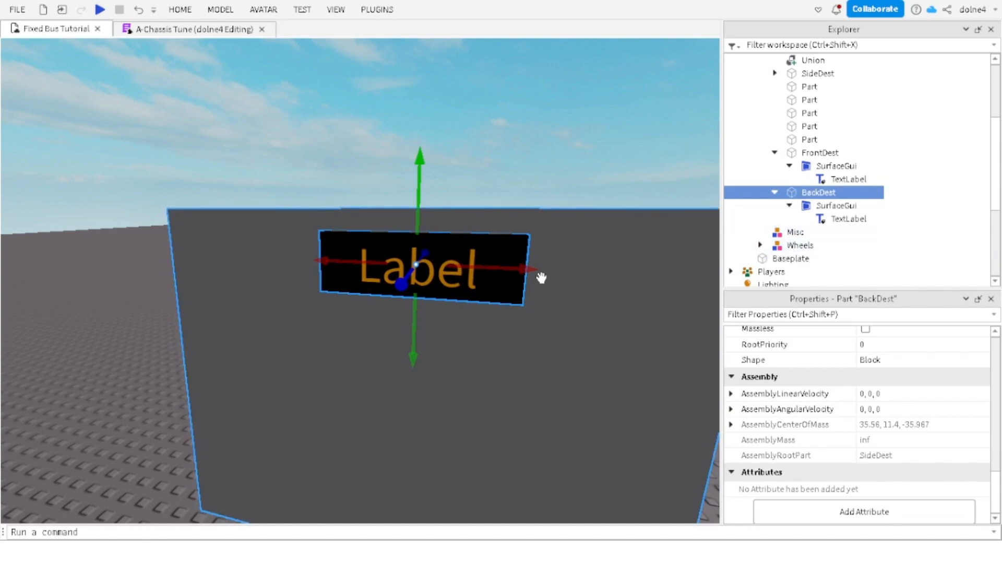
key(ctrl+3)
drag(552, 270, 510, 271)
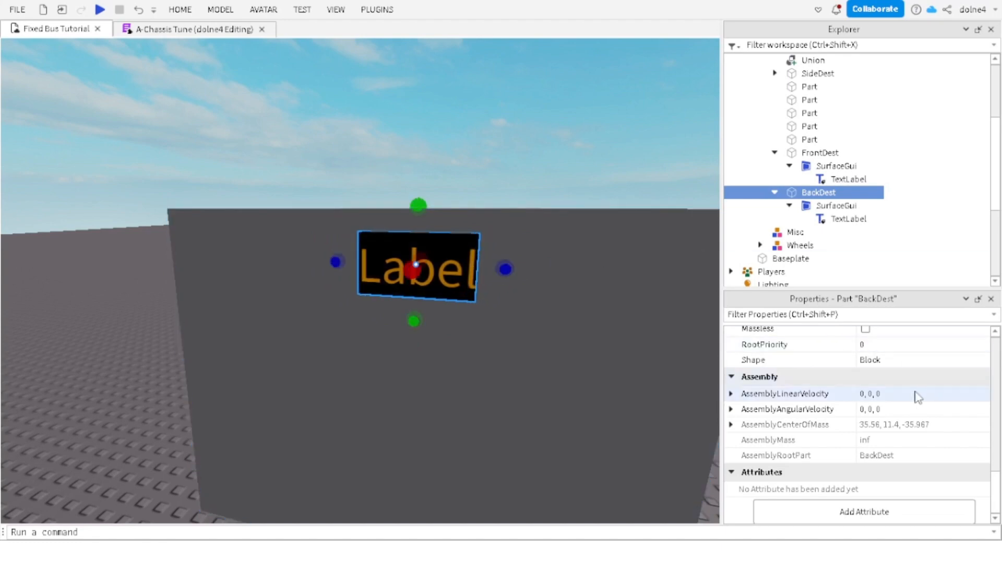
Step: Clear the text of the BackDest sign's TextLabel
click(847, 219)
scroll(895, 440, up, 5)
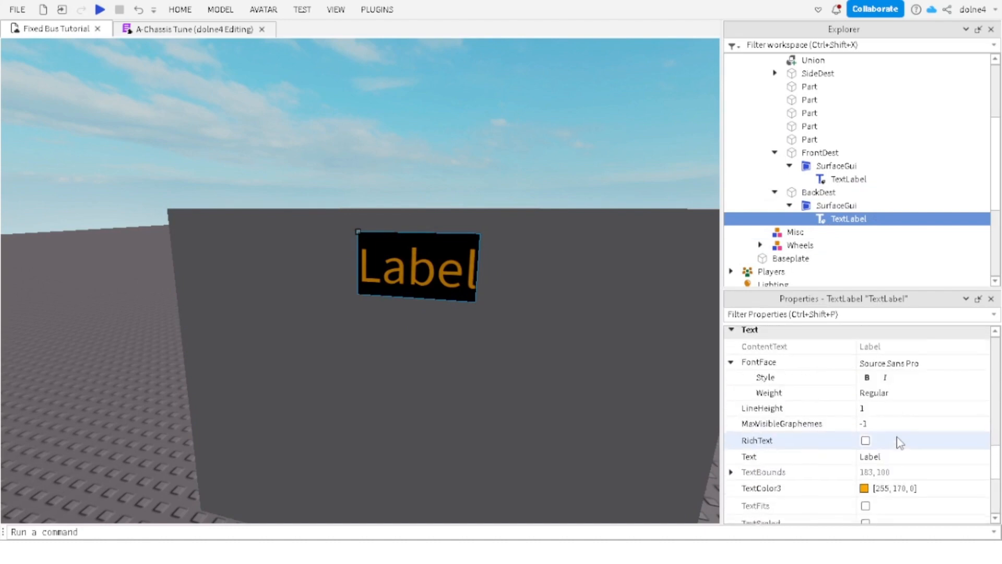
click(887, 458)
key(BackSpace)
key(Return)
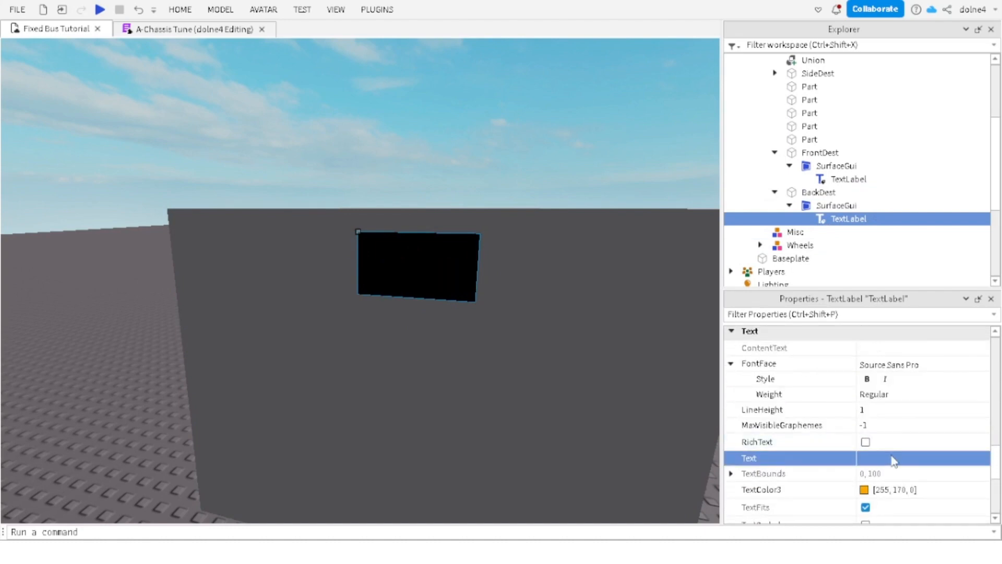
Step: Set the text of the FrontDest sign's TextLabel to "Not In Service"
right_drag(343, 306, 612, 259)
key(w)
key(d)
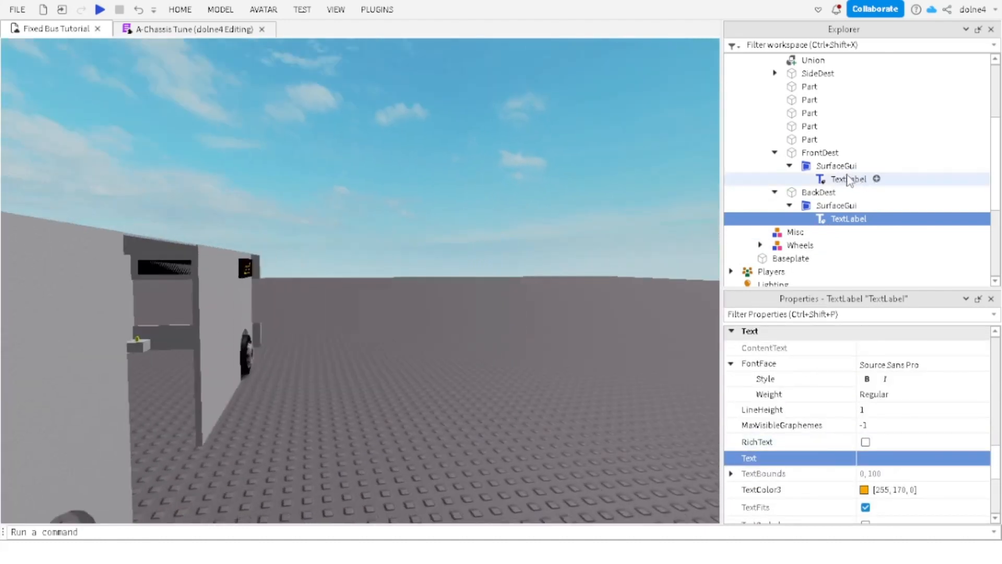
click(844, 179)
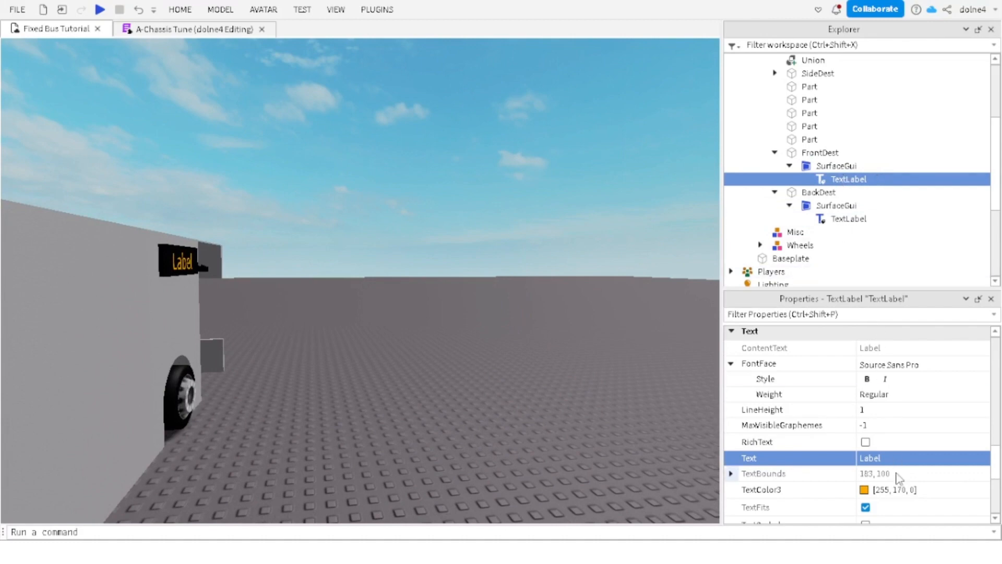
click(889, 460)
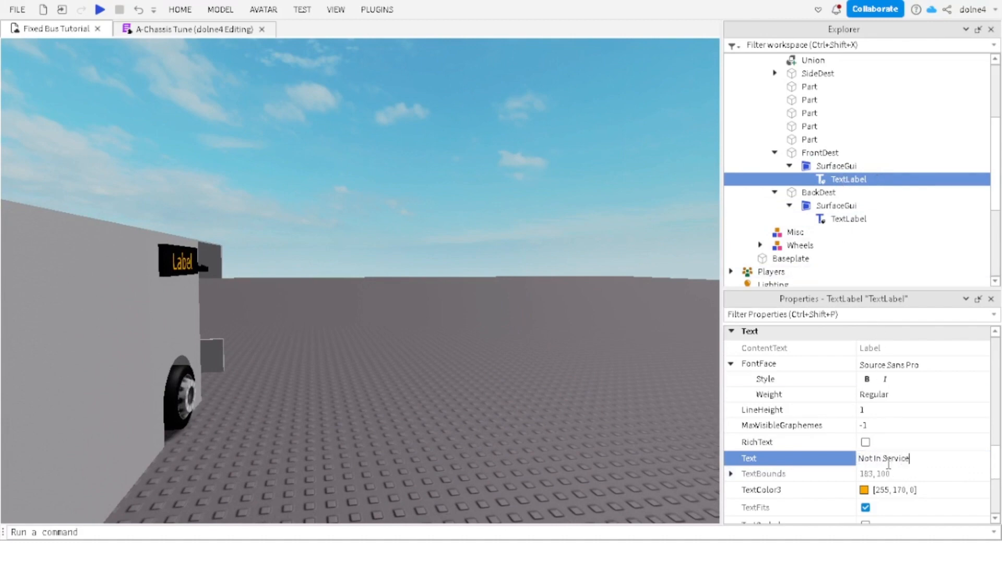
key(Return)
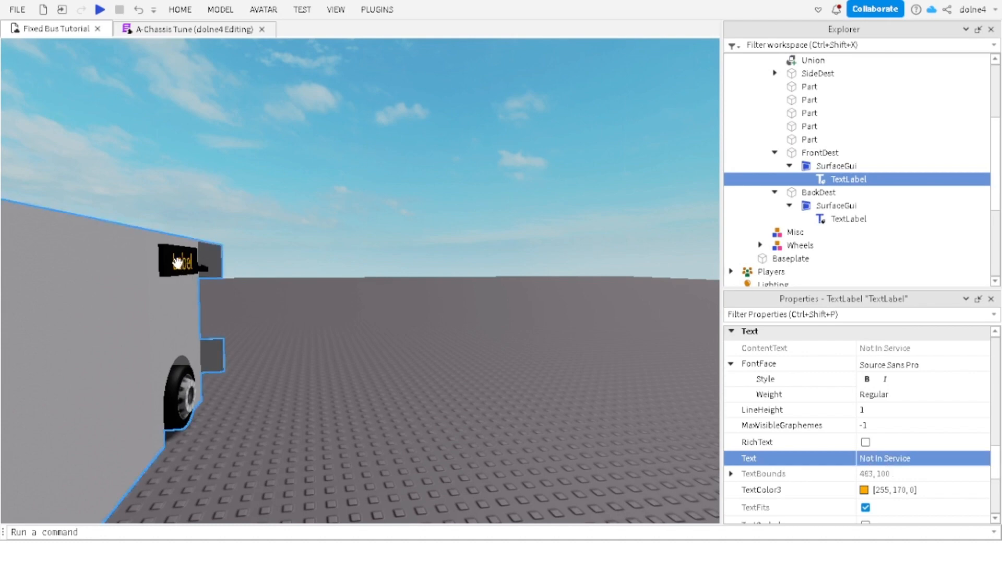
Step: Set the text of the SideDest sign's TextLabel to "Not In Service"
click(177, 262)
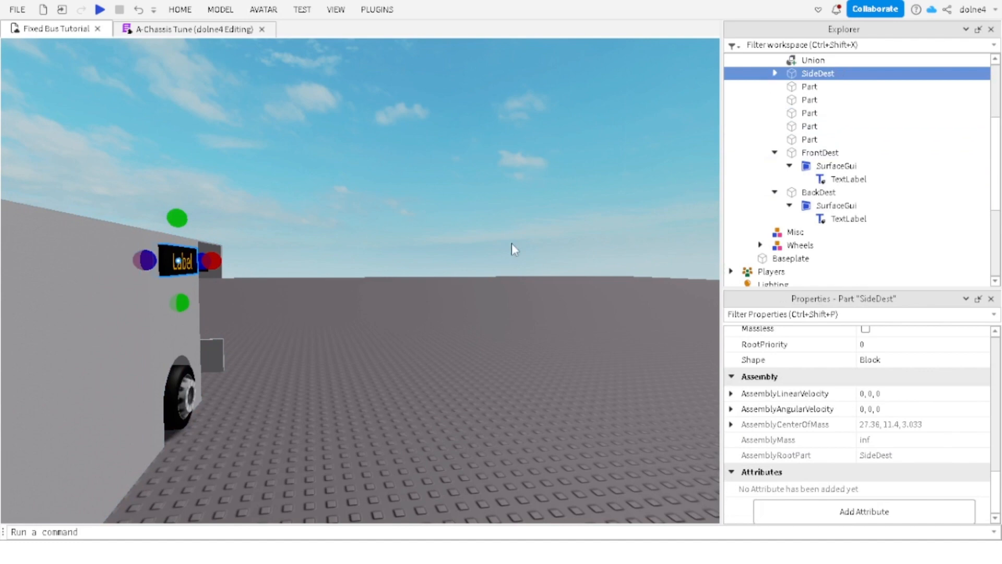
key(f)
right_drag(526, 244, 526, 245)
click(774, 73)
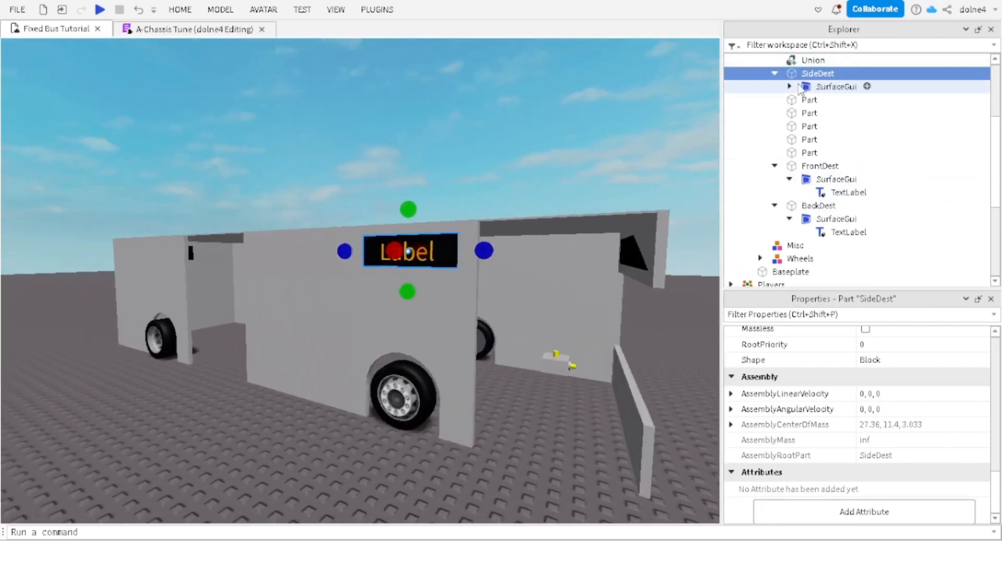
click(789, 86)
click(846, 100)
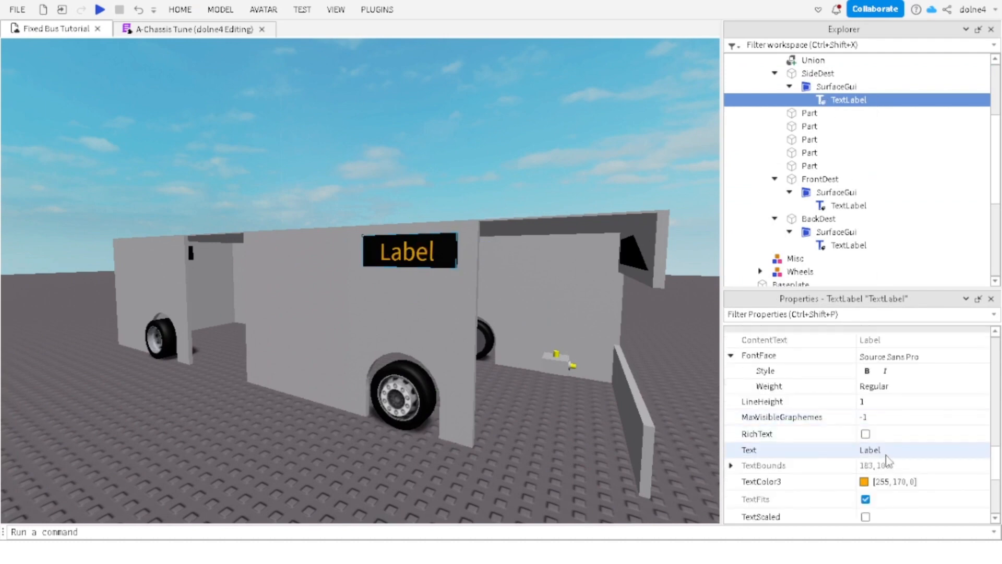
click(886, 455)
key(BackSpace)
text(Not In Service)
key(Return)
Step: Change the SizingMode of the SideDest sign's SurfaceGui to FixedSize
right_drag(308, 171, 308, 171)
key(w)
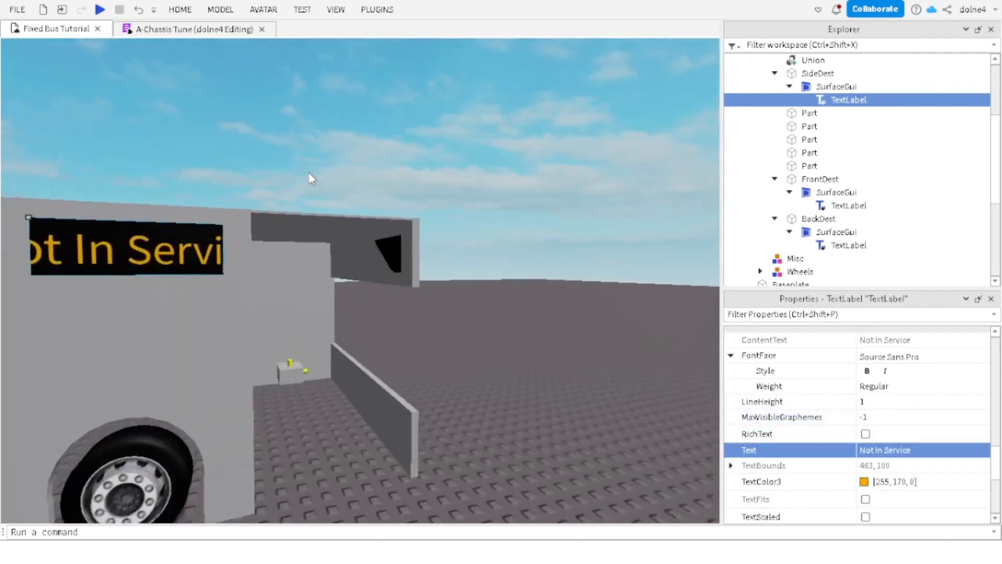
key(a)
key(d)
key(d)
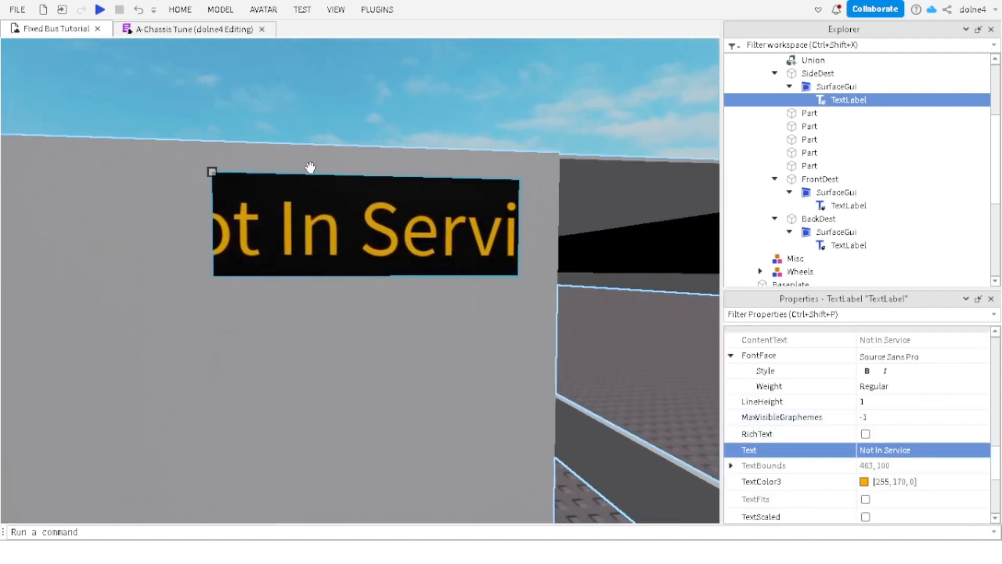
click(316, 211)
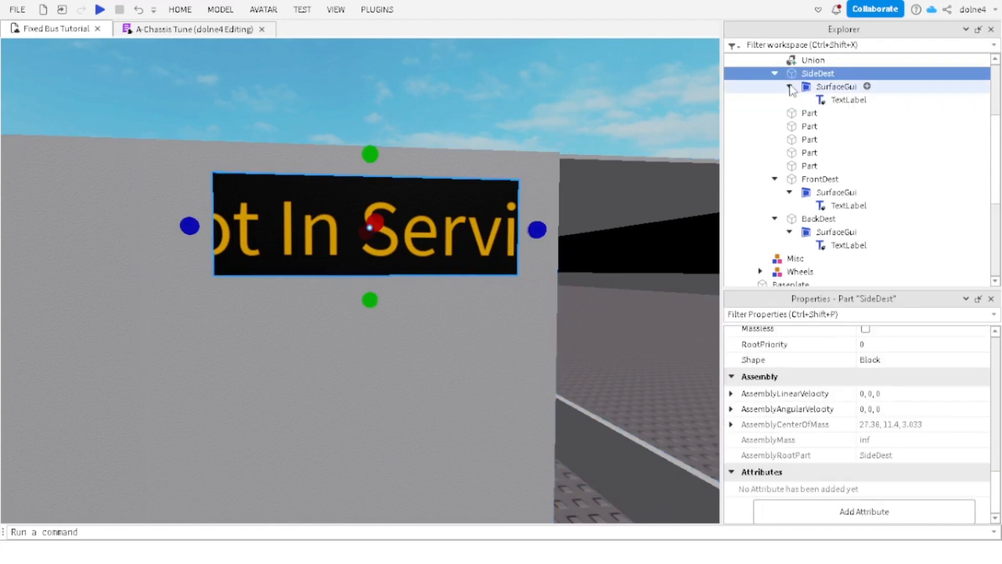
click(835, 87)
click(885, 437)
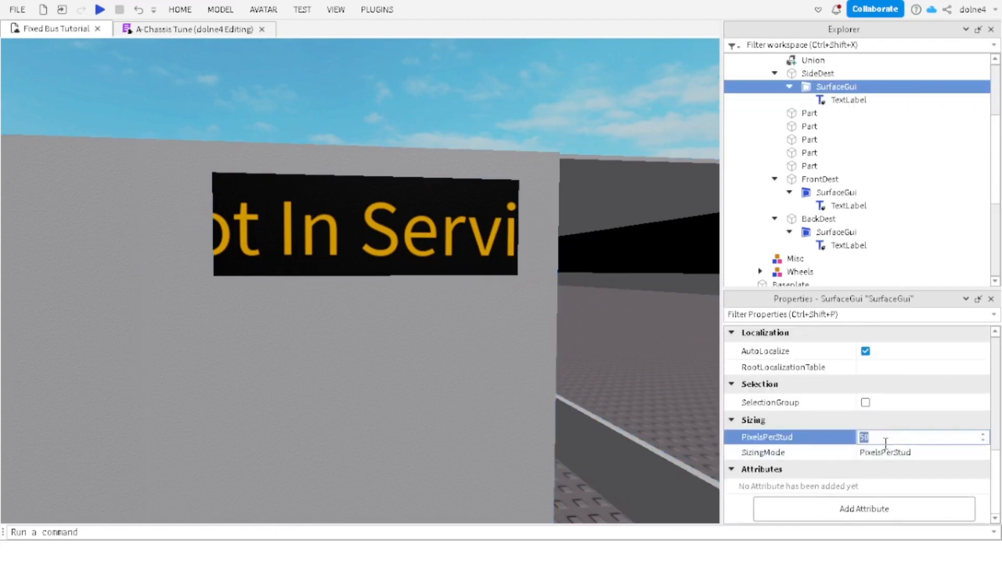
click(884, 453)
click(884, 464)
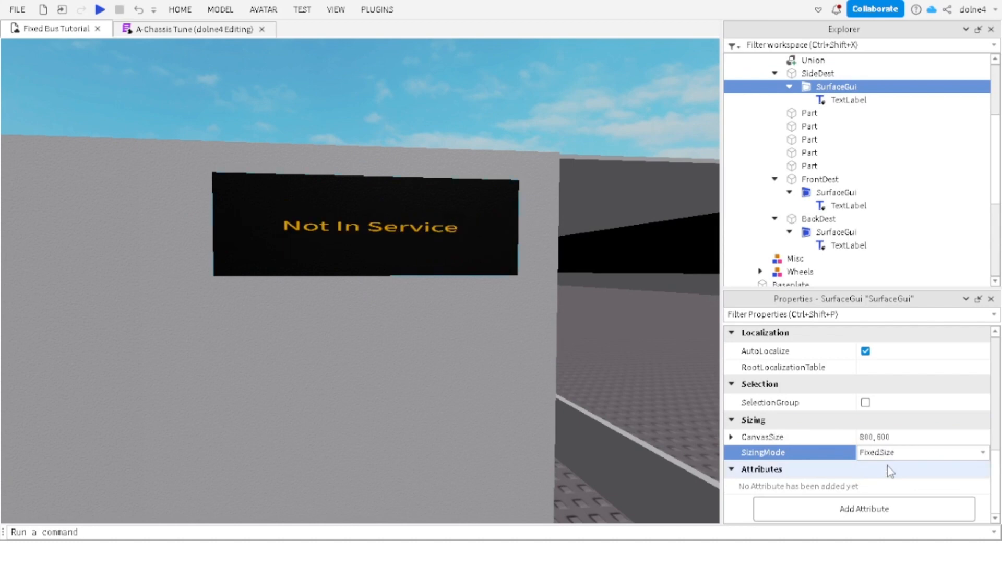
Step: Try CanvasSize values of 800, 200 and 600, 200 on the SideDest sign's SurfaceGui
click(866, 437)
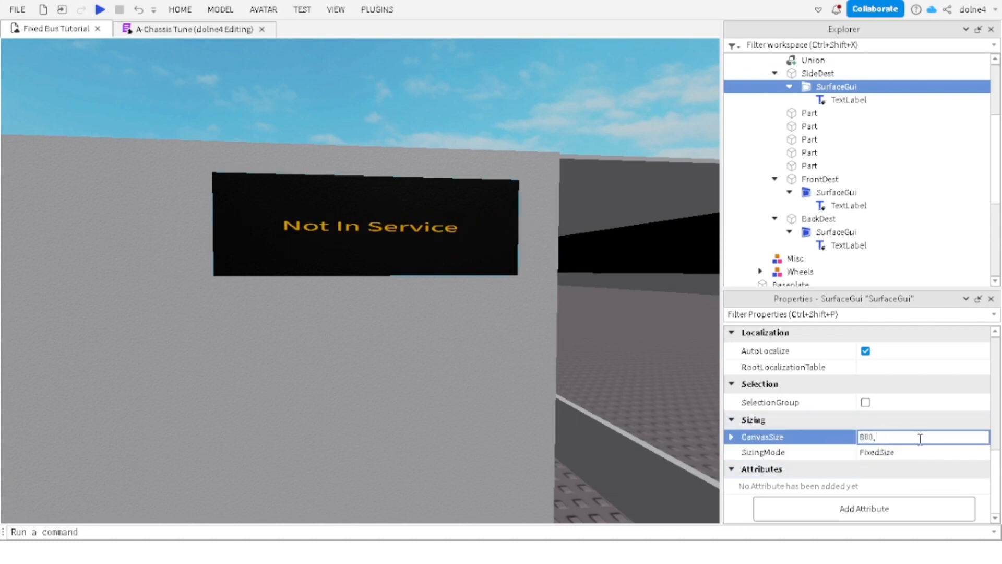
text(800, 200)
key(Return)
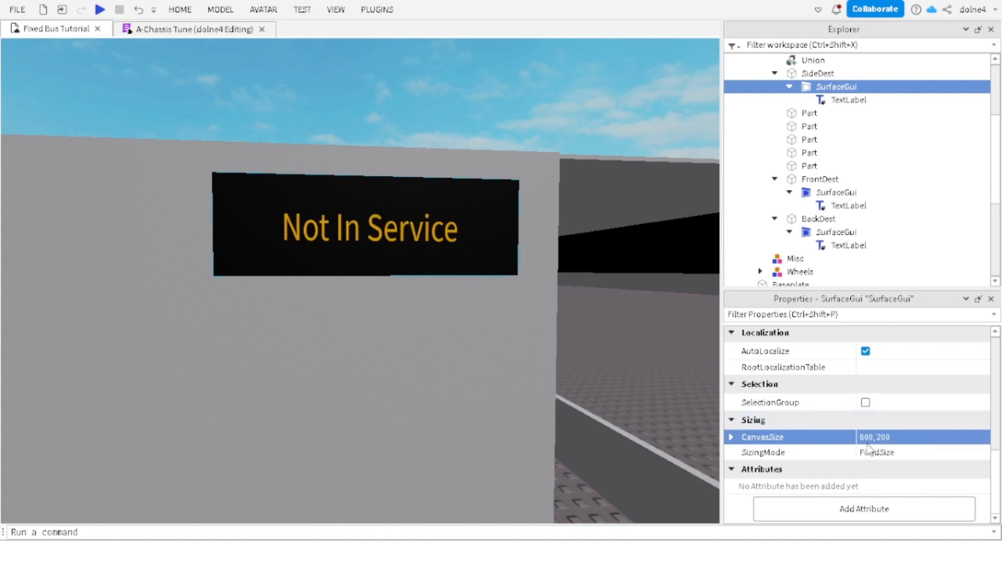
click(868, 450)
click(868, 437)
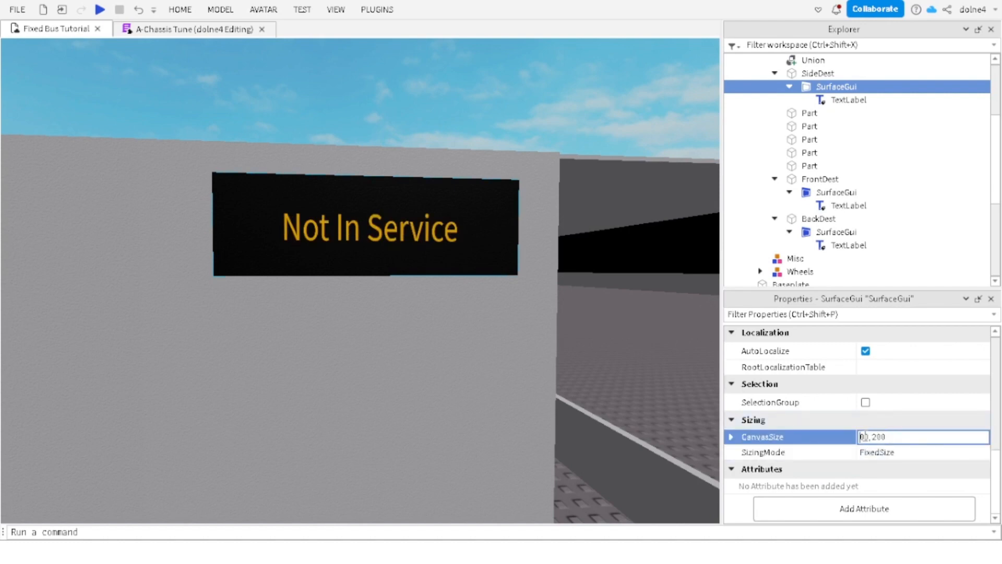
text(60)
key(Return)
Step: Set the SideDest SurfaceGui's CanvasSize to 600, 150, and reduce its width to 500
click(870, 437)
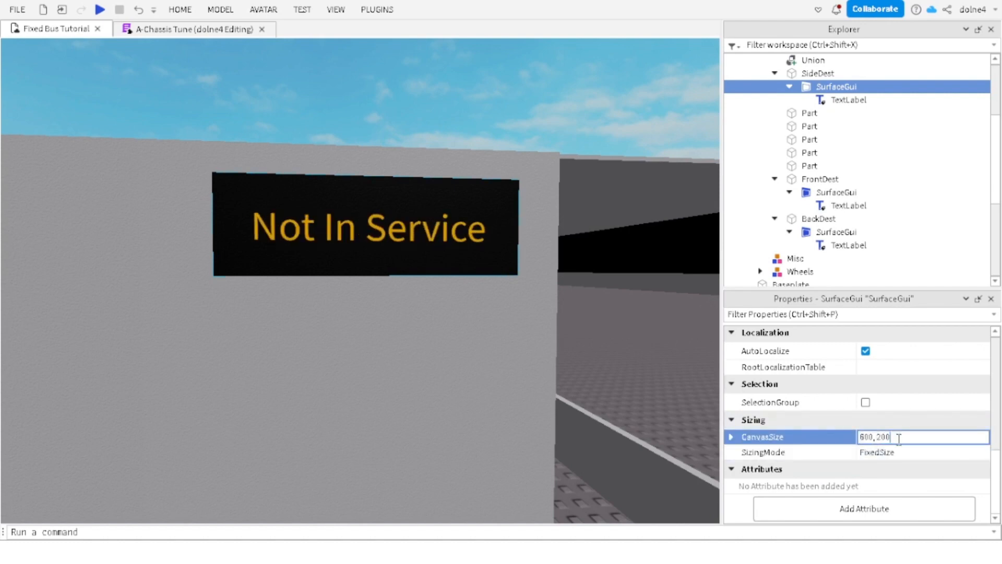
text(600, 150)
key(Return)
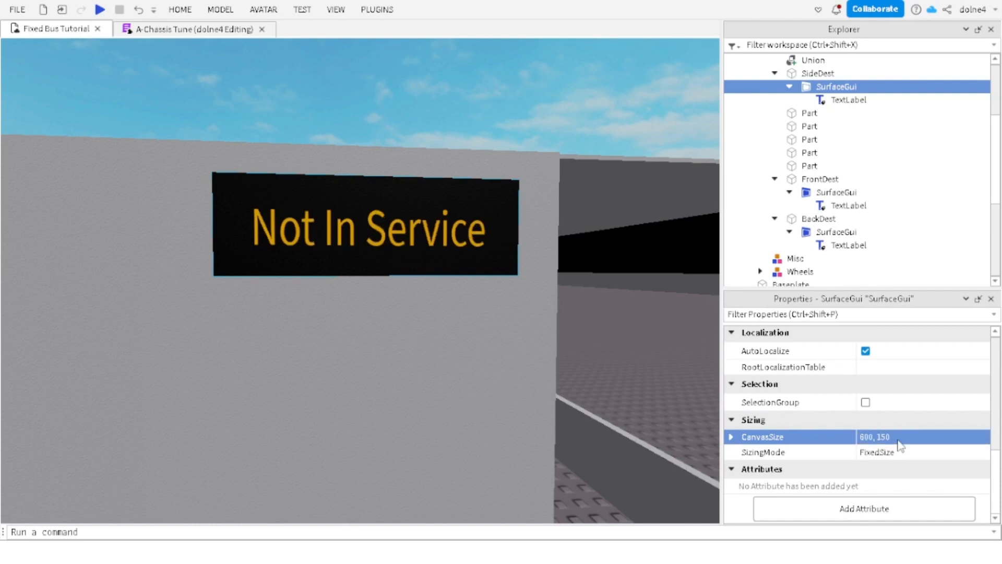
click(864, 437)
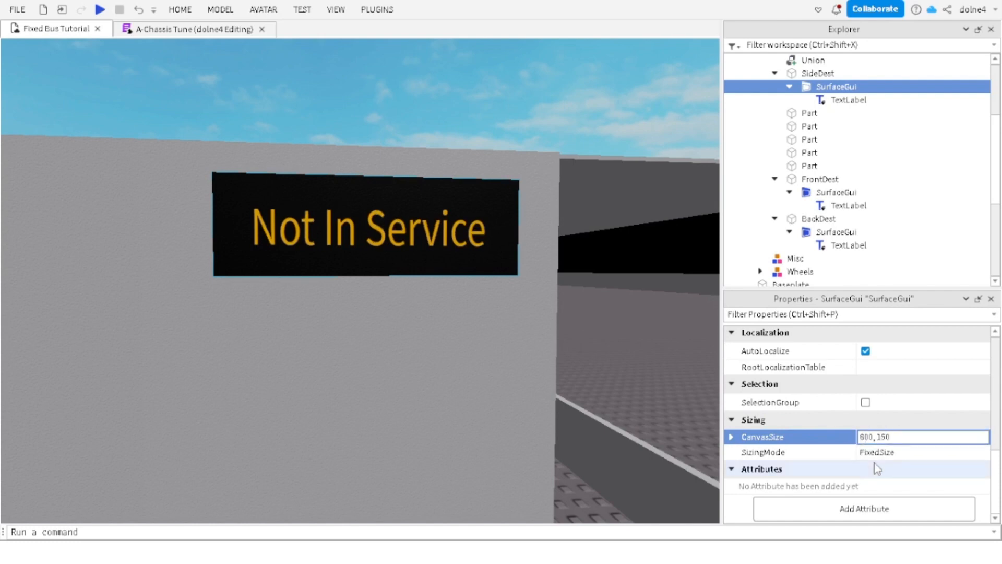
key(BackSpace)
text(5)
key(Return)
Step: Inspect the bus and its destination signs from several angles around the model
right_drag(219, 94, 218, 94)
scroll(218, 93, down, 5)
key(w)
key(d)
key(d)
key(a)
key(s)
key(a)
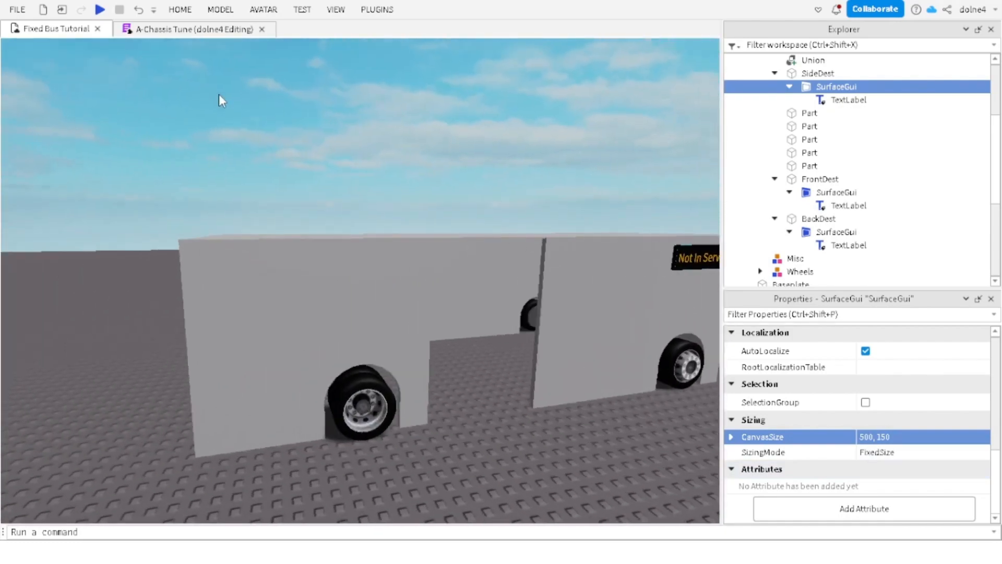
Step: Group the BackDest, SideDest and FrontDest sign parts into a single model
key(w)
click(390, 218)
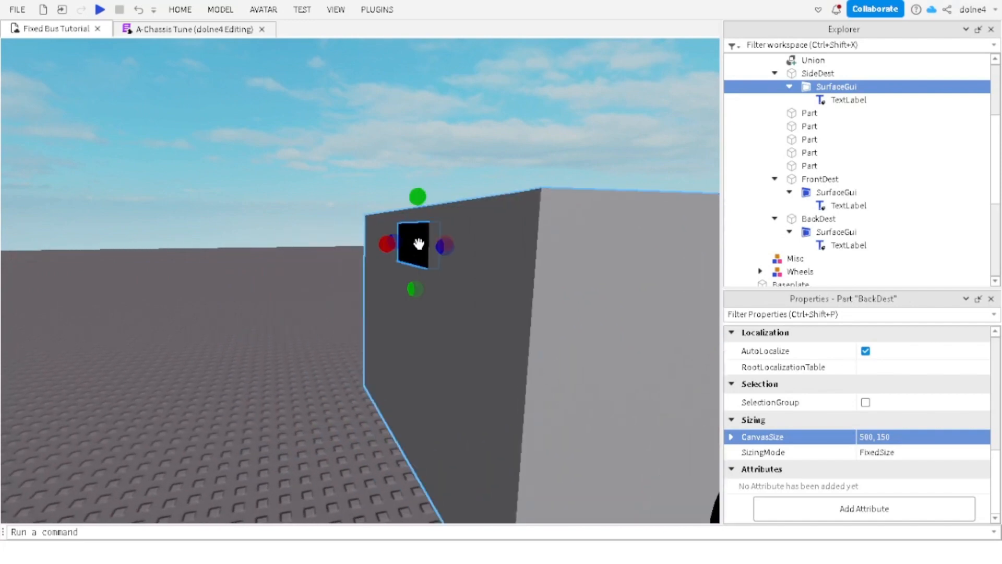
key(f)
ctrl+click(376, 248)
key(d)
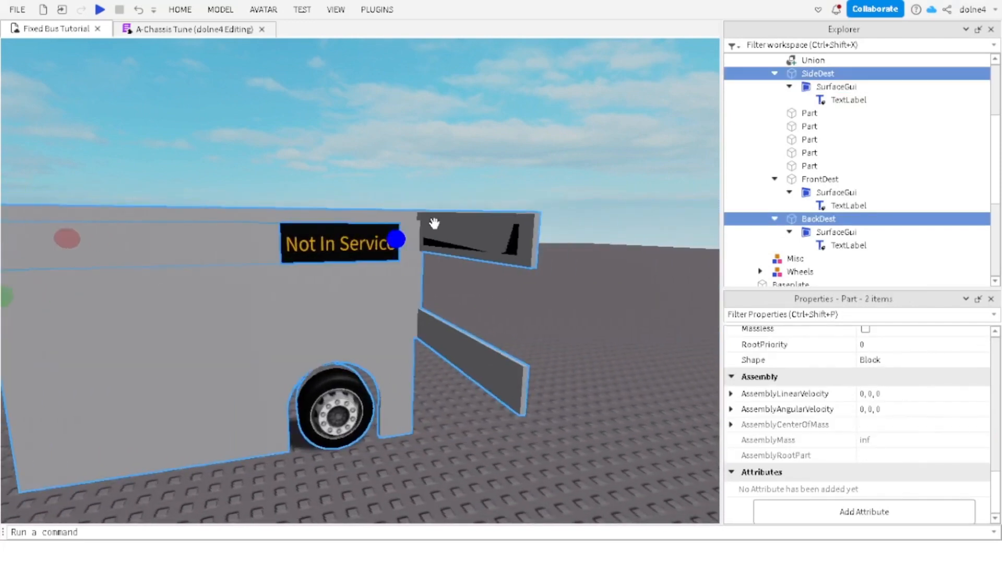
right_drag(411, 205, 458, 195)
ctrl+click(577, 168)
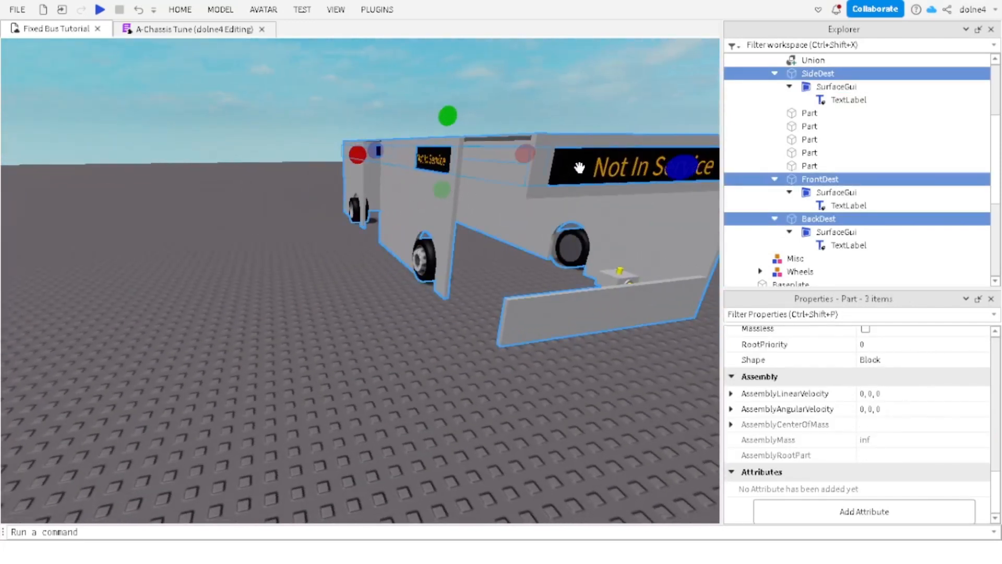
key(ctrl+g)
Step: Rename the grouped destination signs model to OuterDestination and clear the selection
scroll(817, 147, up, 3)
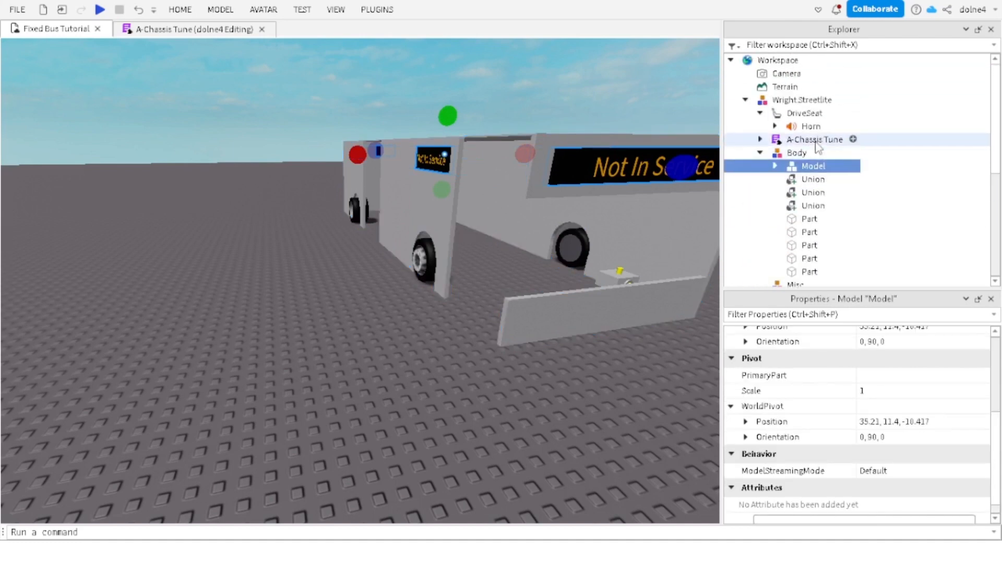
scroll(886, 394, up, 3)
click(868, 418)
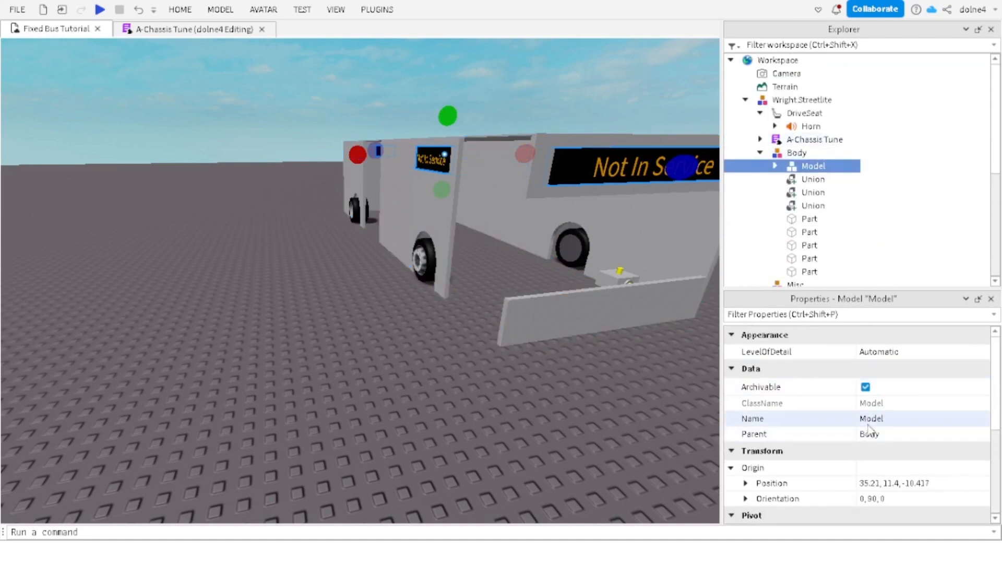
key(BackSpace)
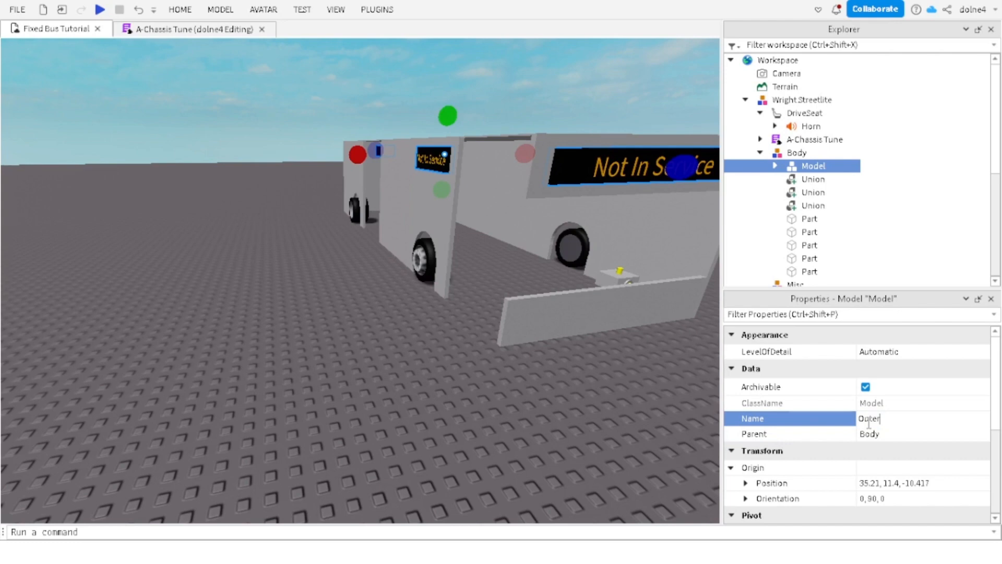
text(OuterDestination)
key(Return)
click(305, 313)
Step: Thicken the bus's upper front panel inward so it covers the back of the FrontDest sign
key(w)
right_drag(305, 313, 297, 339)
key(q)
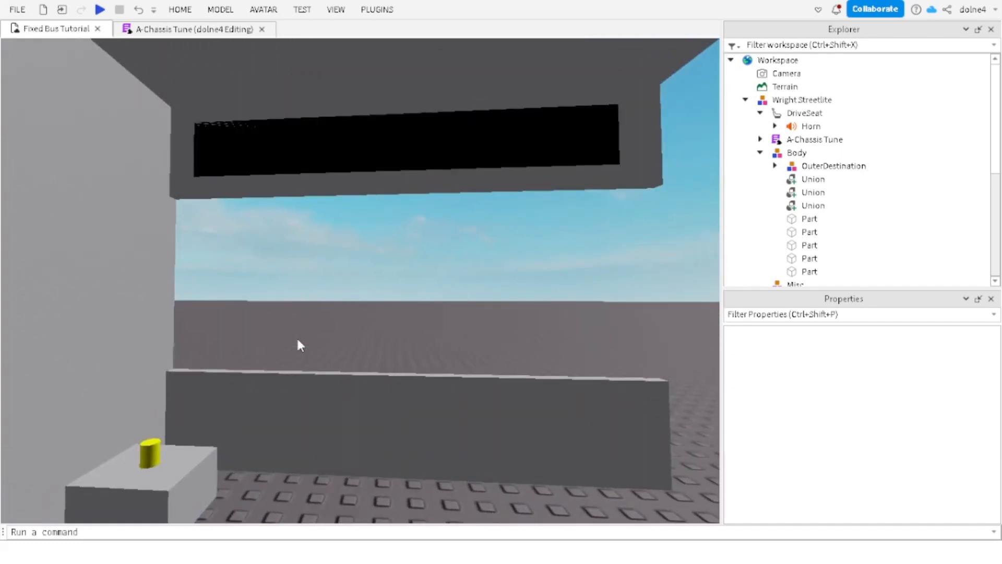
click(380, 124)
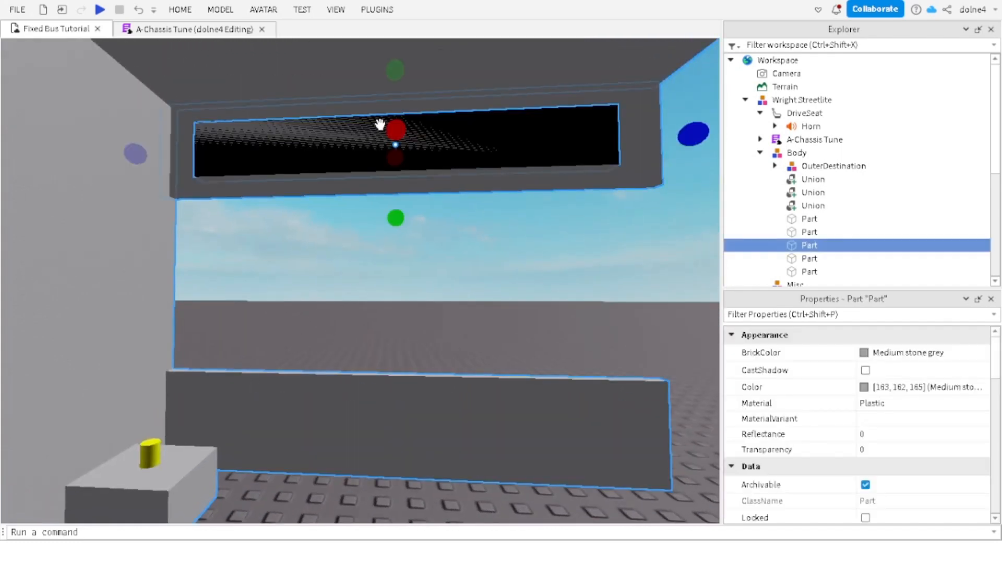
drag(387, 129, 387, 127)
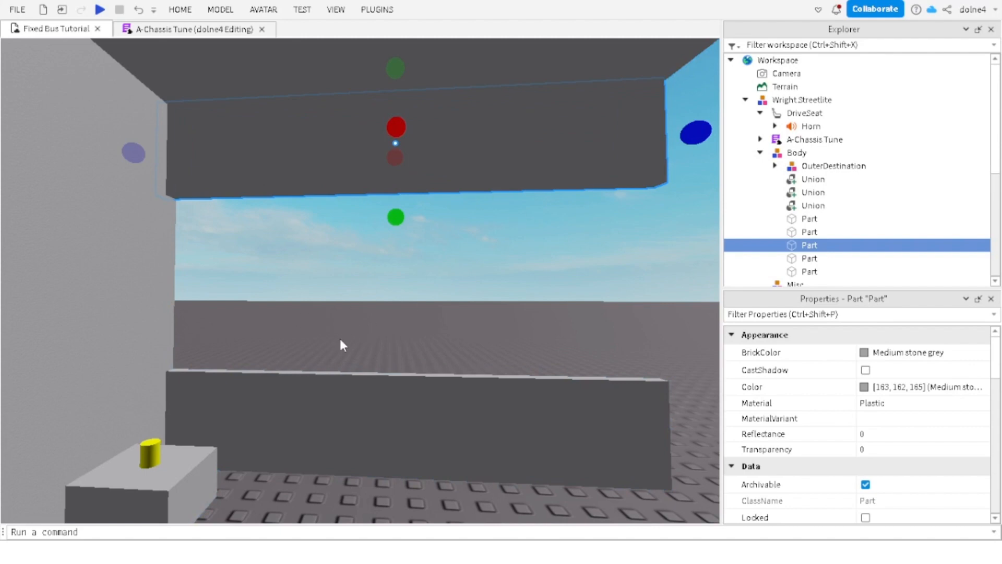
Step: Duplicate the upper front panel and move the copy down against the inside of the lower front panel
right_drag(340, 338, 331, 345)
key(e)
key(a)
key(d)
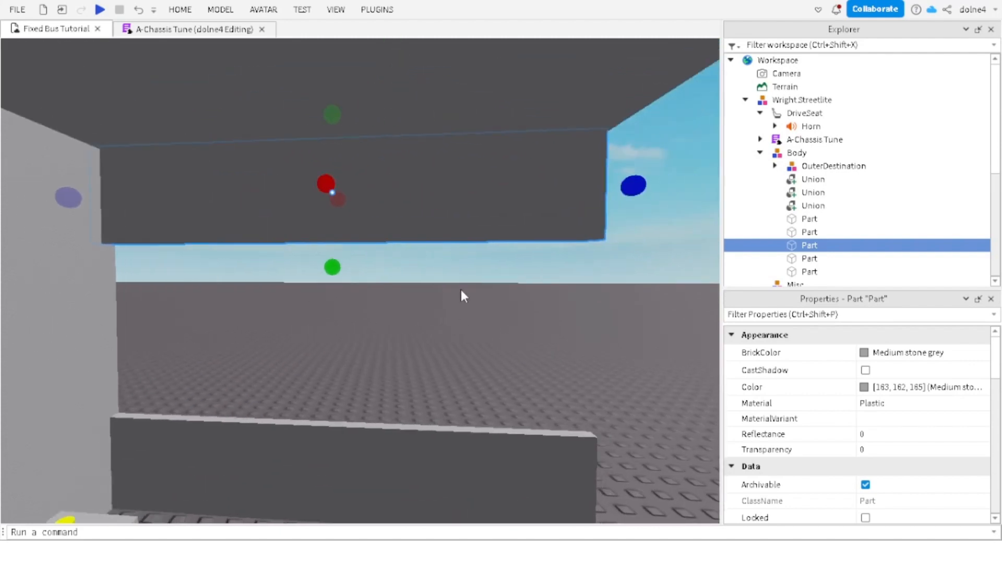
key(a)
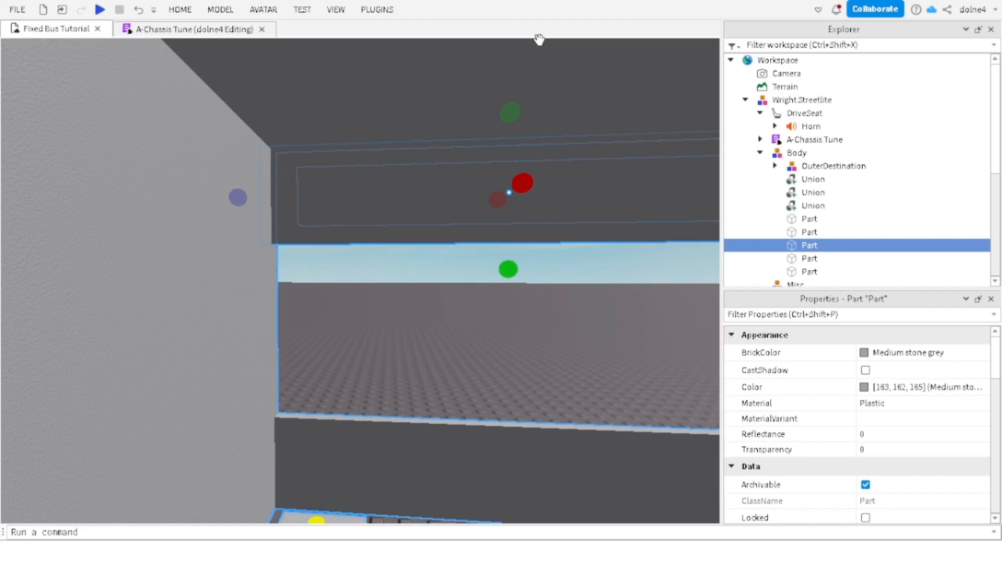
key(ctrl+2)
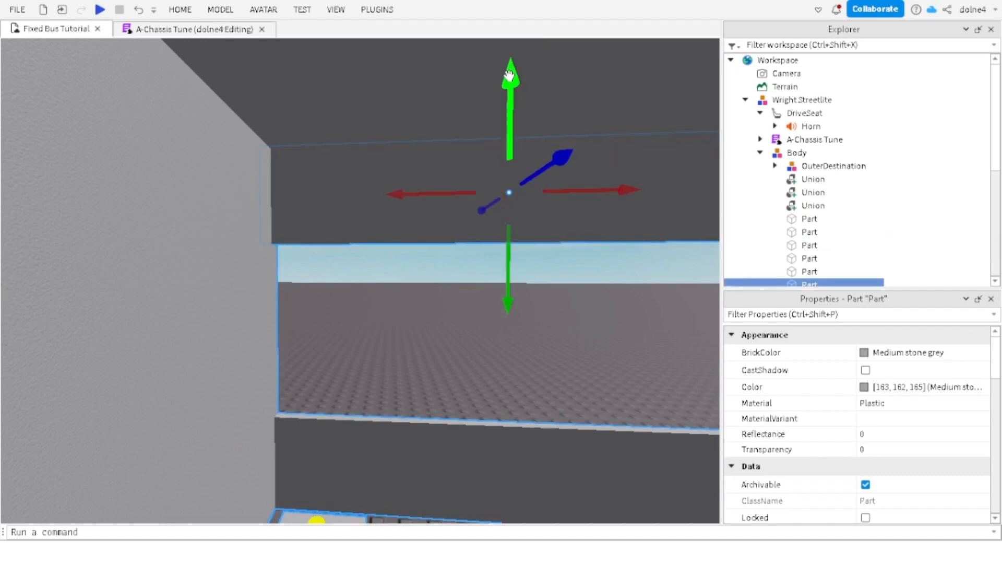
drag(510, 70, 501, 345)
Step: Shorten the copied panel's width to roughly a quarter of the lower front panel, keeping it beside the side wall
key(f)
key(ctrl+3)
drag(593, 281, 308, 282)
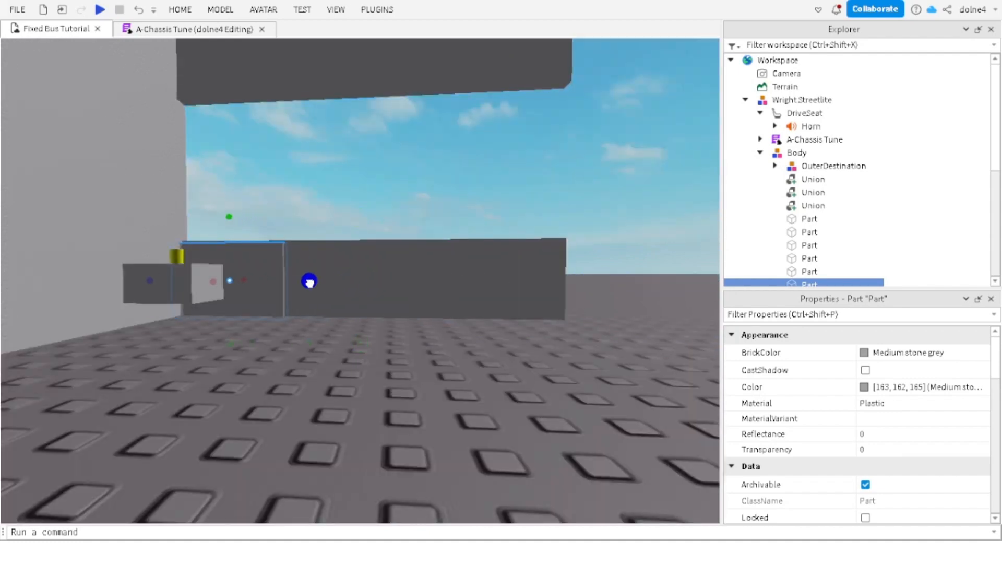
key(f)
key(s)
key(a)
key(w)
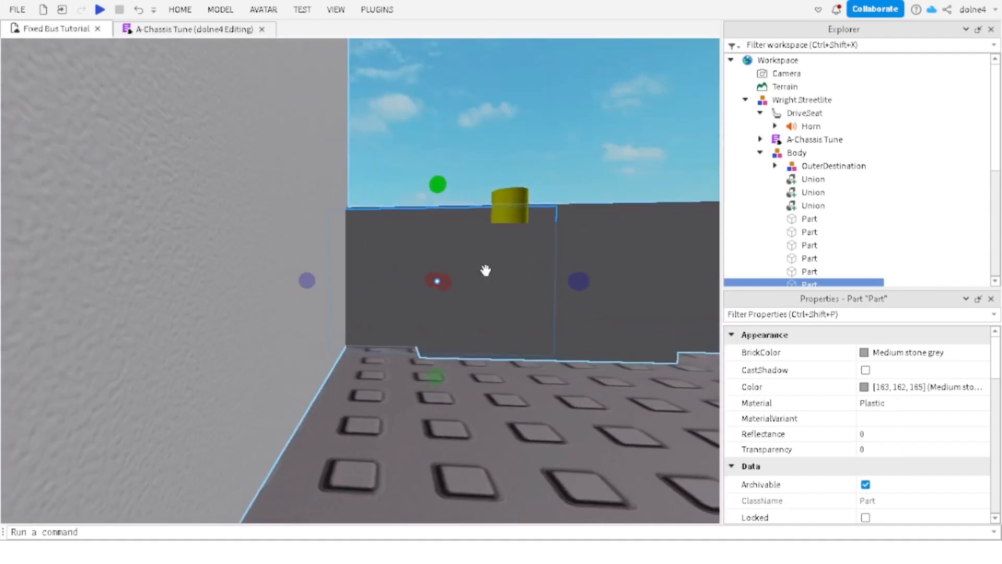
Step: Shrink the copied part into a small button 1.2 high and 1.3 wide
key(f)
right_drag(528, 228, 518, 226)
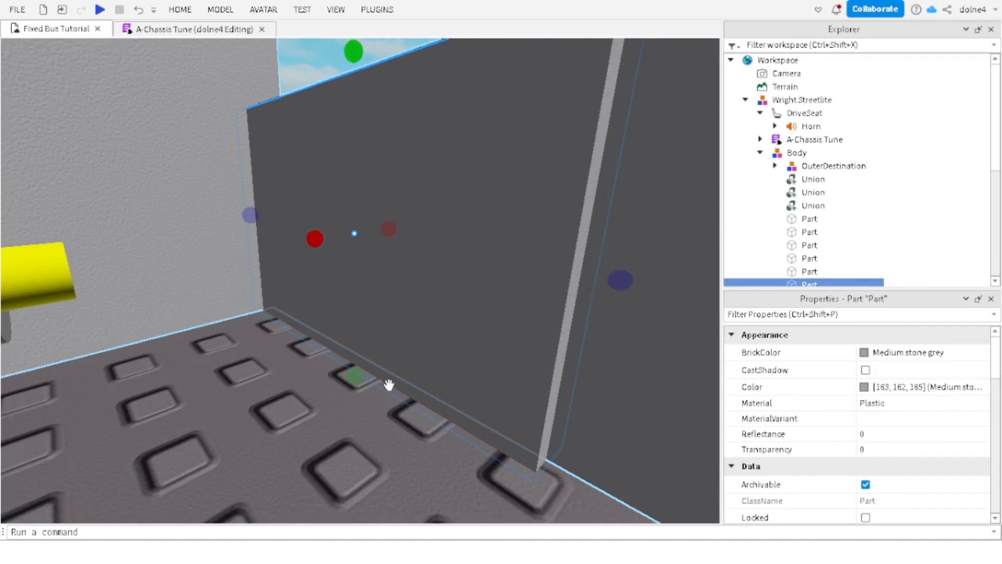
drag(353, 379, 360, 309)
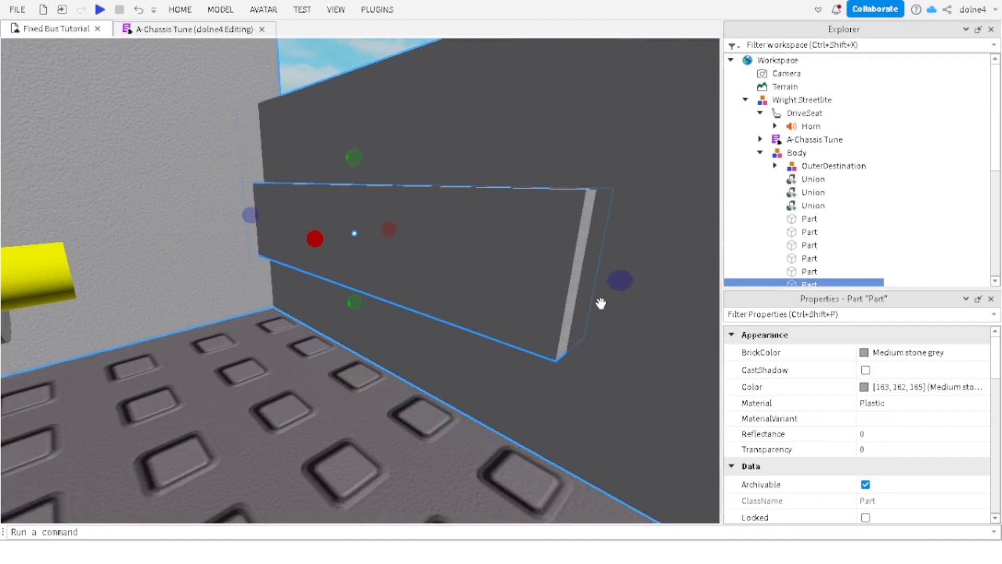
drag(619, 280, 308, 286)
key(f)
scroll(419, 228, up, 2)
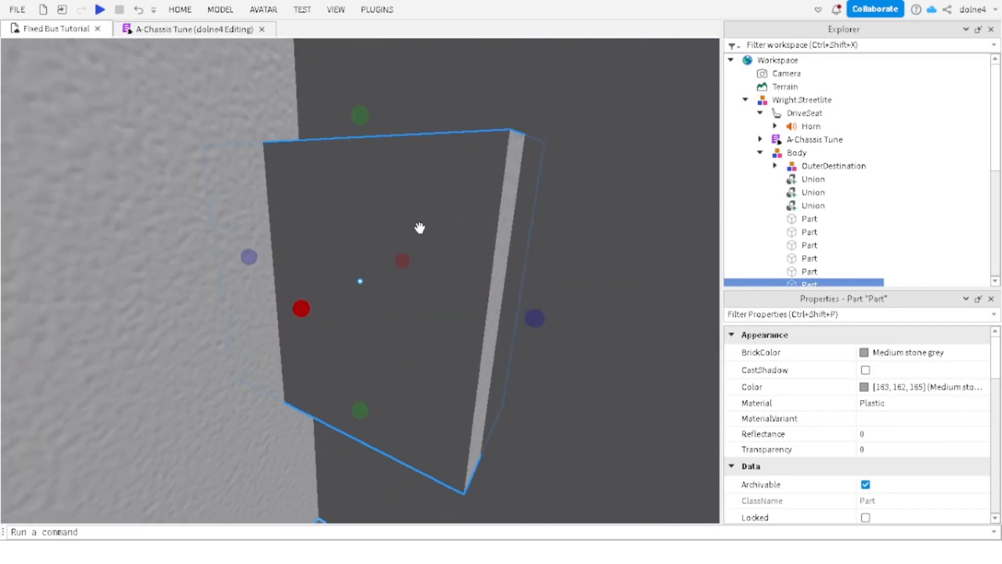
Step: Move the small button part along the lower front panel, clear of the side wall
key(ctrl+2)
drag(429, 292, 697, 344)
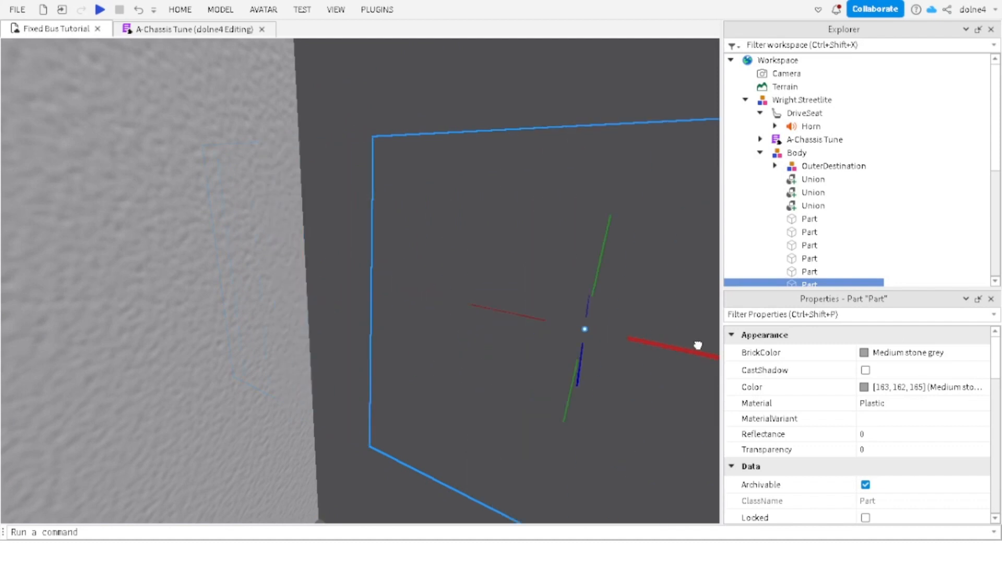
scroll(525, 282, down, 5)
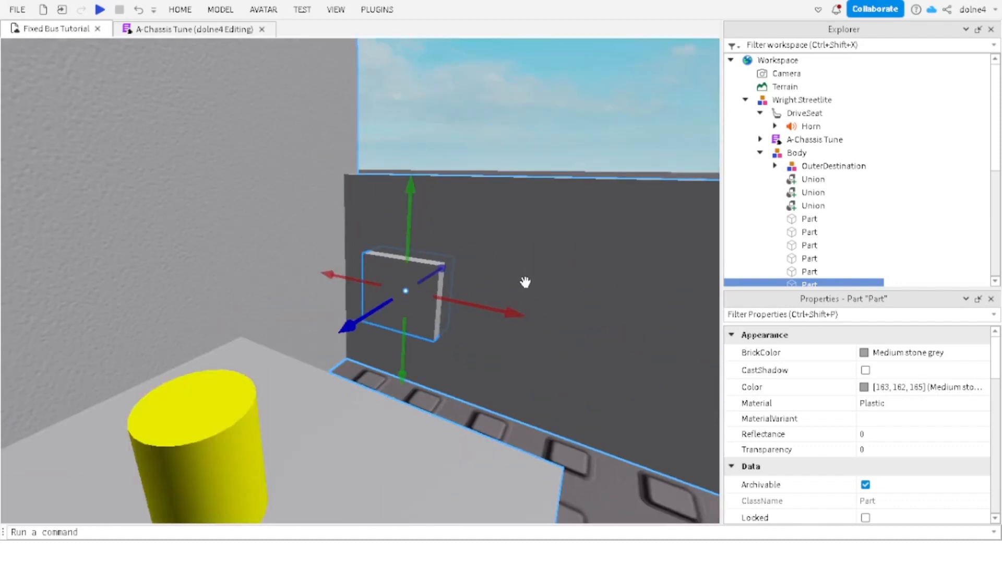
middle_drag(525, 282, 470, 284)
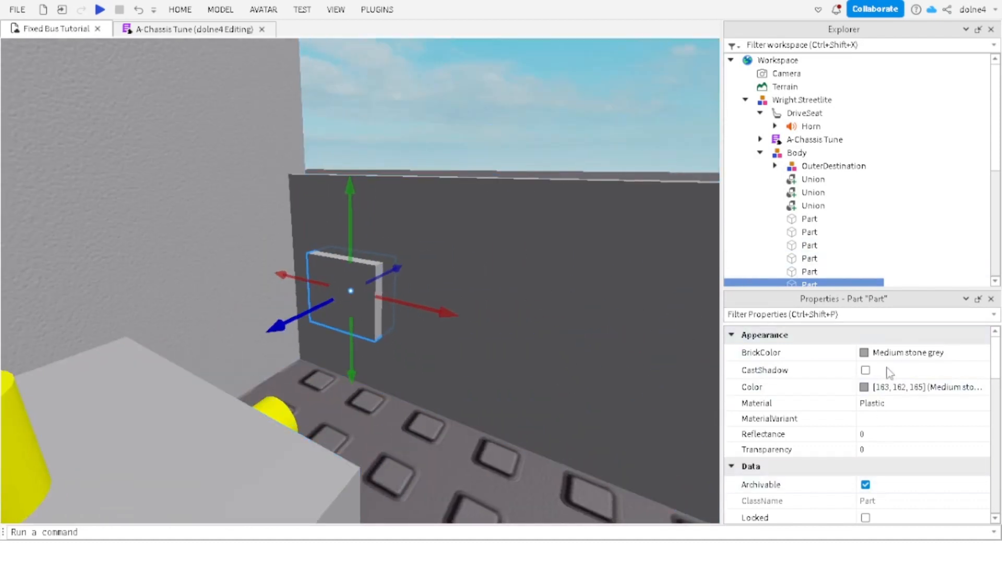
Step: Rename the small button part beside the side wall to LeftArrow
scroll(891, 462, down, 3)
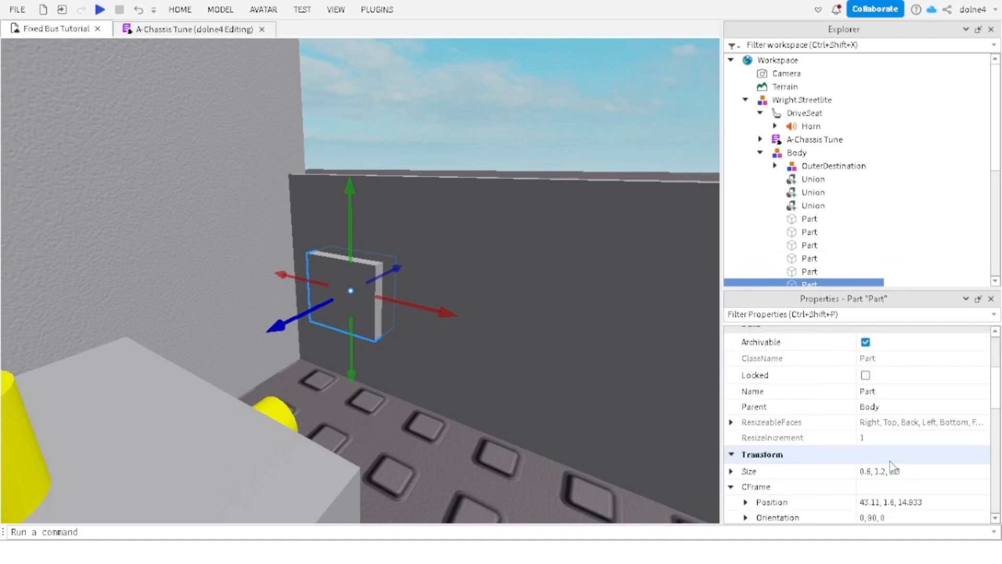
scroll(841, 283, down, 1)
click(802, 255)
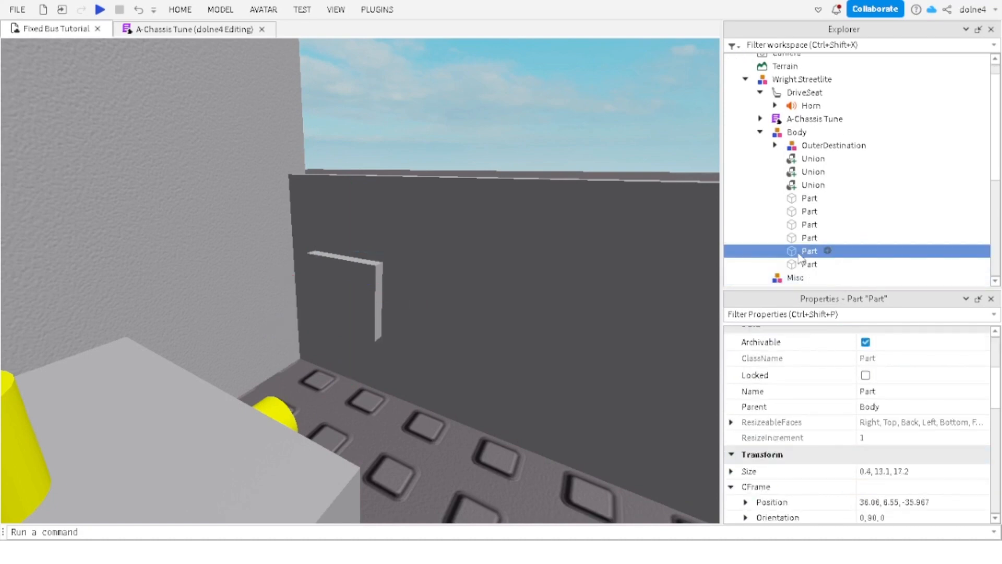
click(803, 266)
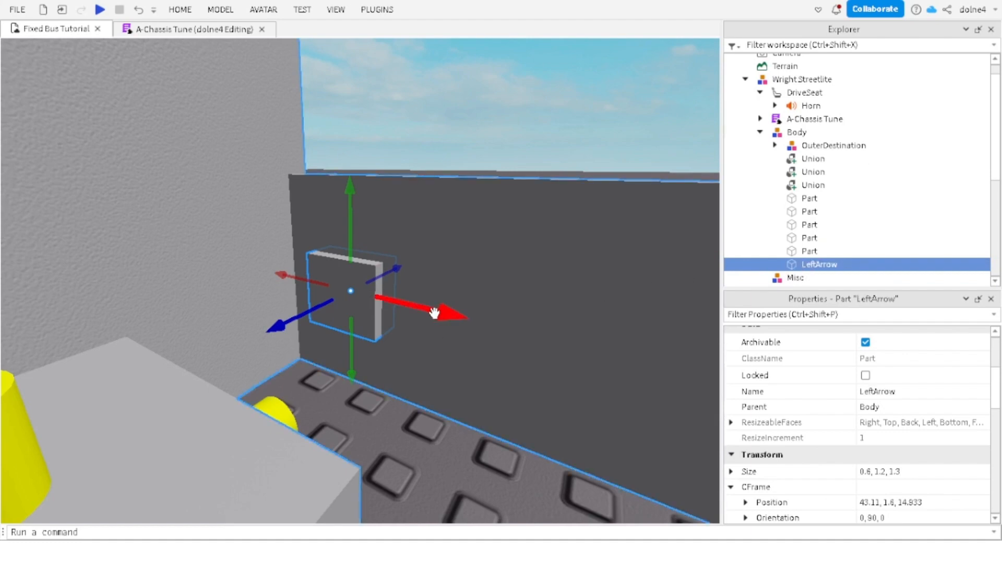
Step: Duplicate LeftArrow, place the copy 1.7 studs further along the front panel, and rename it RightArrow
key(ctrl+d)
drag(433, 312, 559, 336)
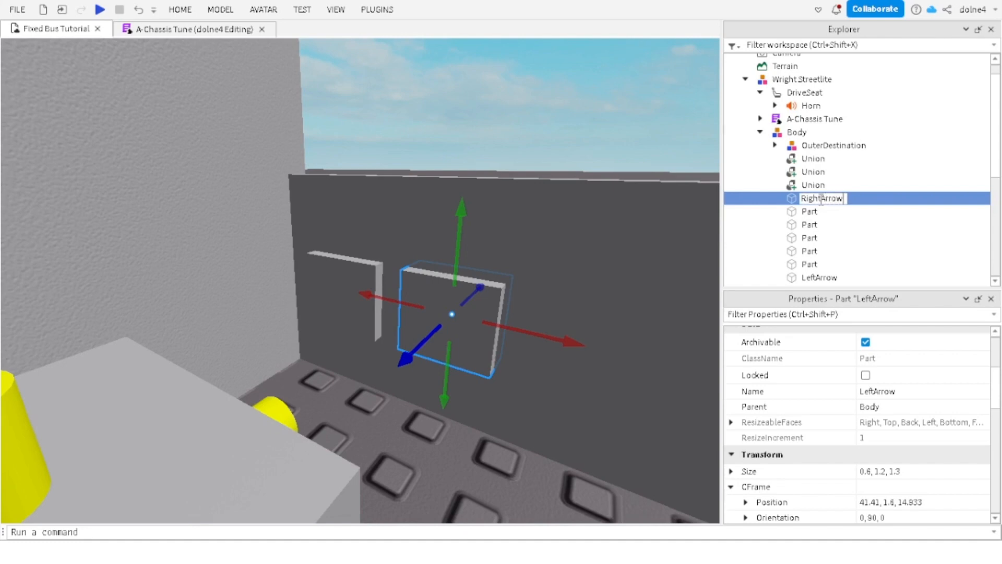
key(Return)
Step: Duplicate RightArrow, place the copy 1.5 studs further along the front panel, and rename it EnterDest
right_drag(277, 225, 282, 228)
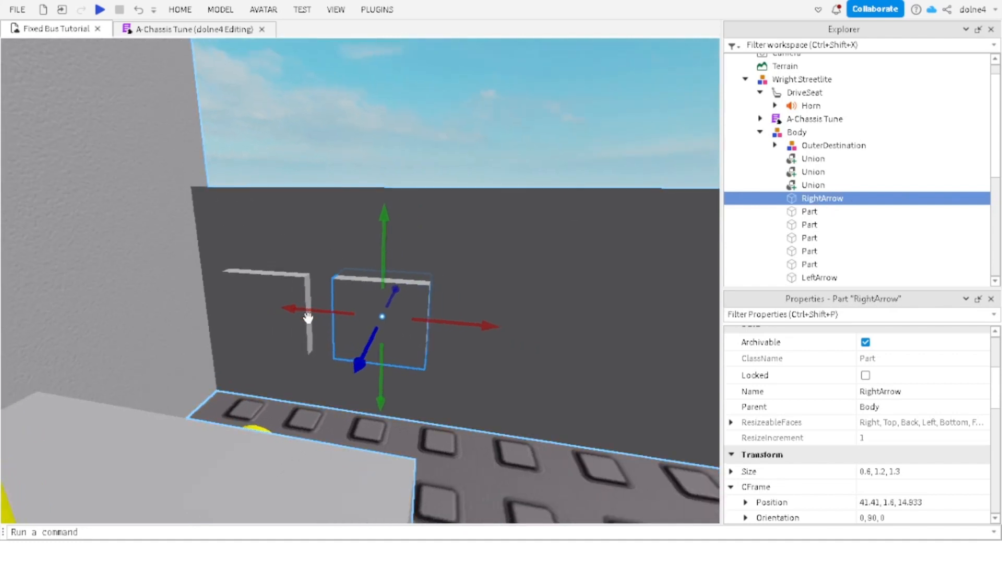
drag(307, 317, 402, 320)
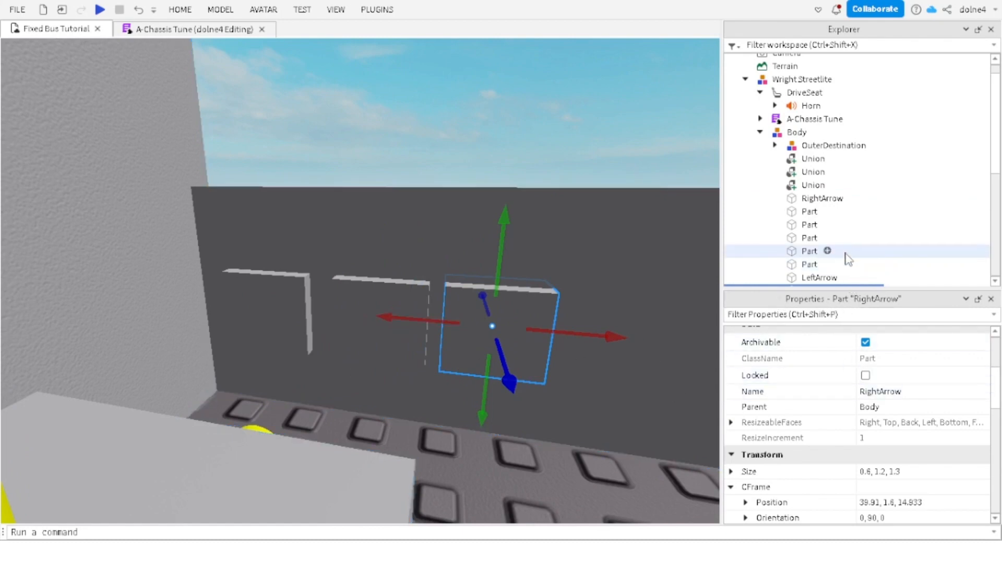
scroll(848, 259, down, 1)
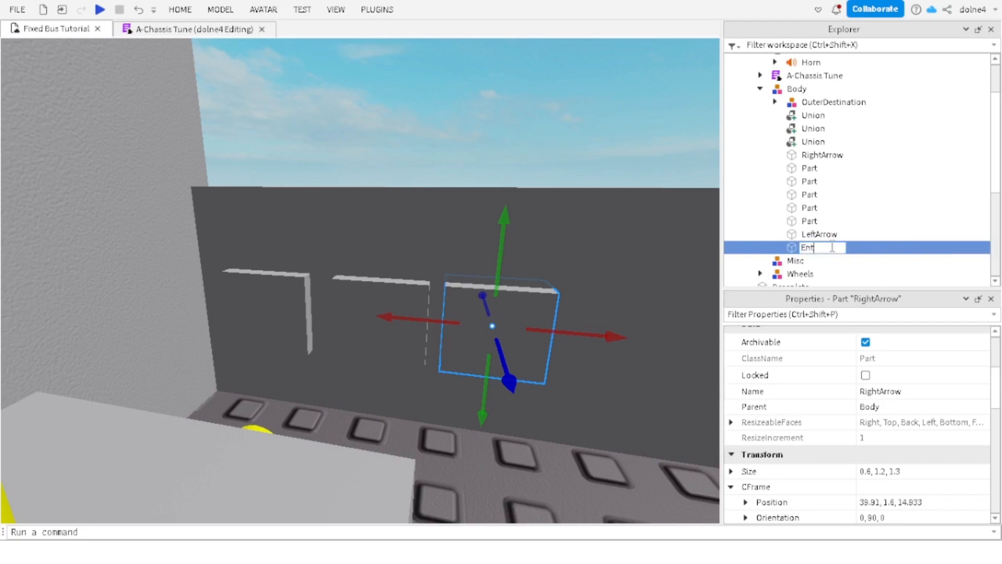
text(st)
key(Return)
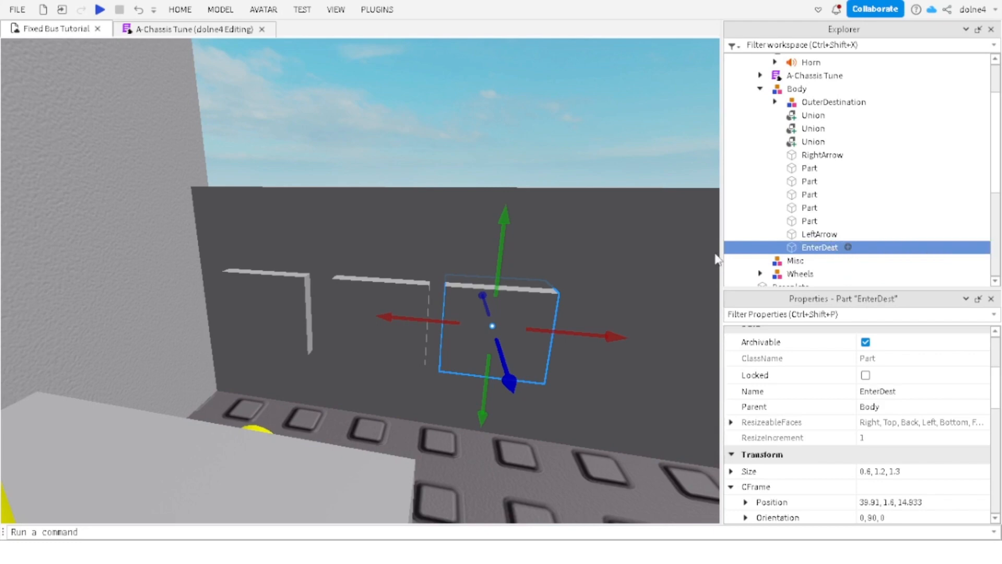
Step: Duplicate EnterDest, place the copy 1.5 studs further along the panel, and widen it to 4.9
key(ctrl+d)
drag(457, 322, 528, 325)
key(f)
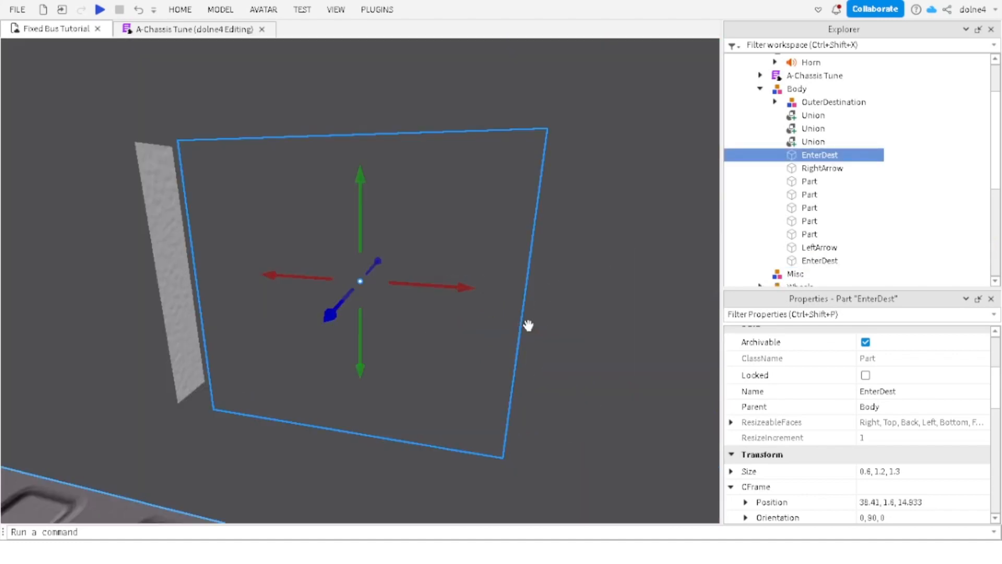
scroll(528, 325, down, 5)
key(ctrl+3)
drag(411, 286, 541, 295)
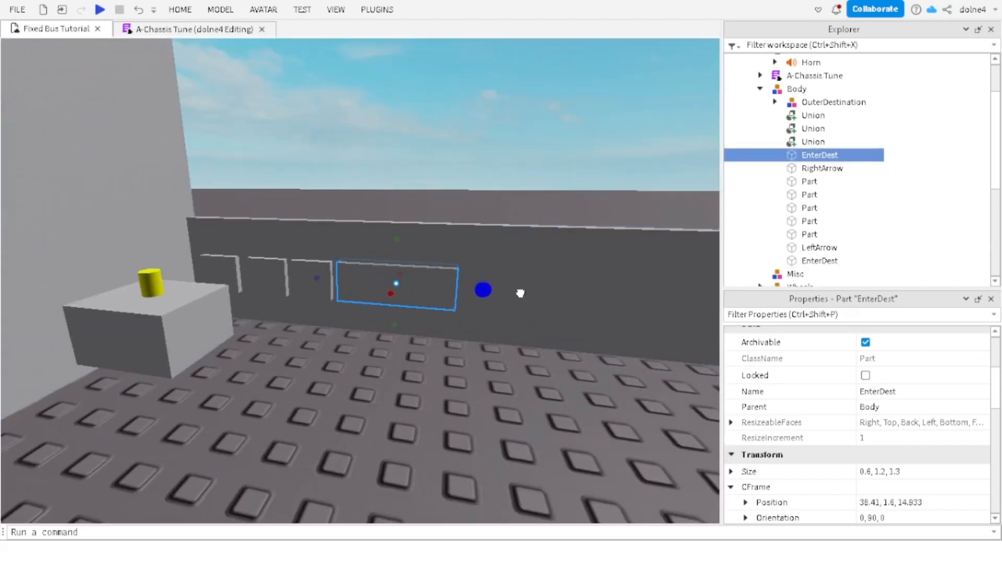
scroll(451, 157, up, 3)
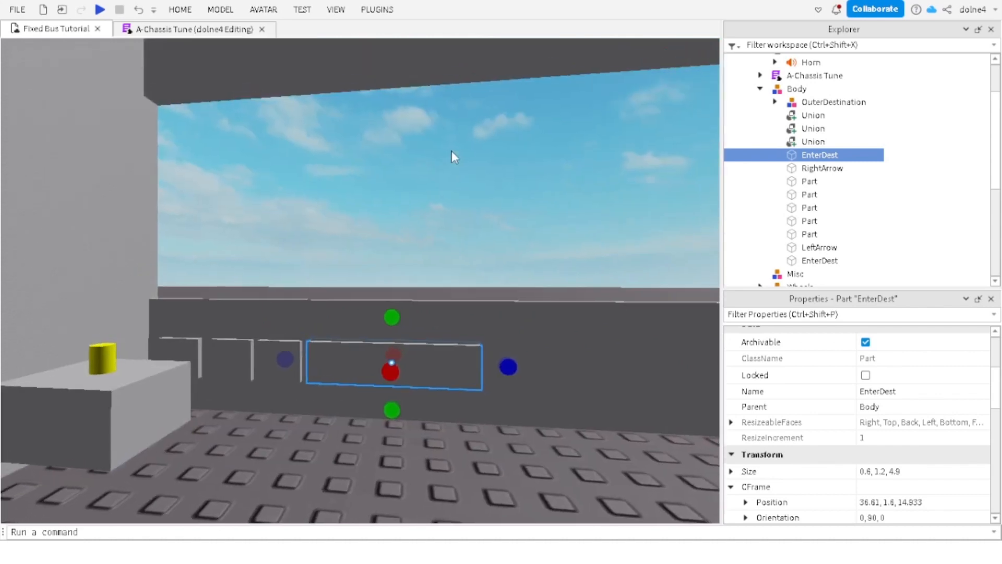
Step: Rename the wide copy of EnterDest to ShowSign
key(q)
key(w)
key(a)
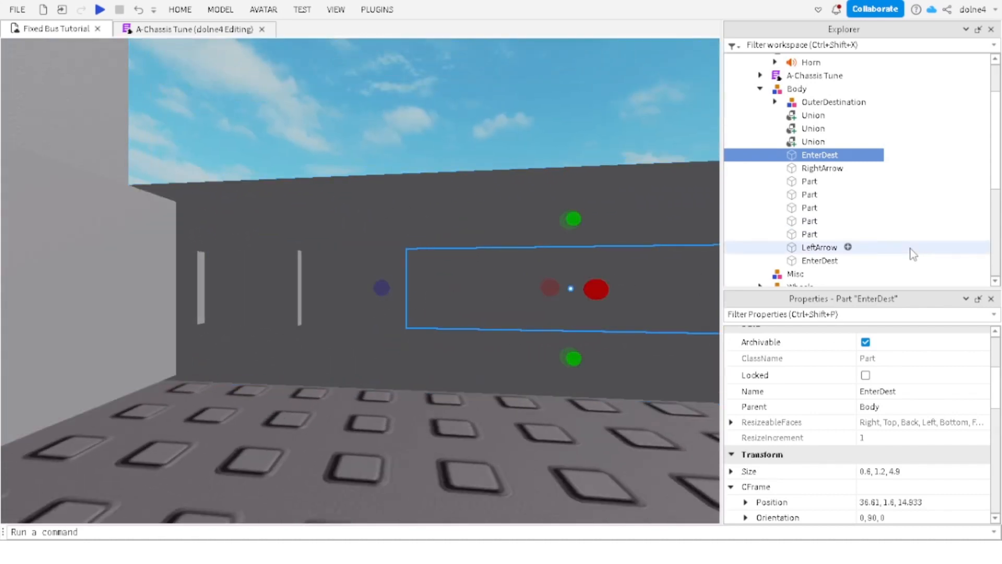
click(812, 142)
click(822, 157)
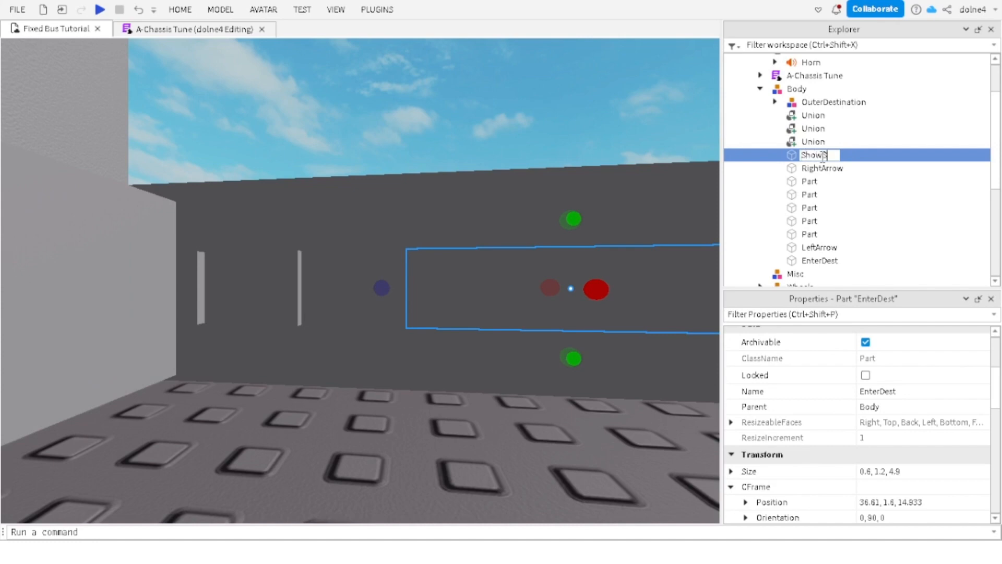
key(Return)
Step: Group the ShowSign, EnterDest, RightArrow and LeftArrow parts on the front panel into one model
right_drag(317, 208, 322, 206)
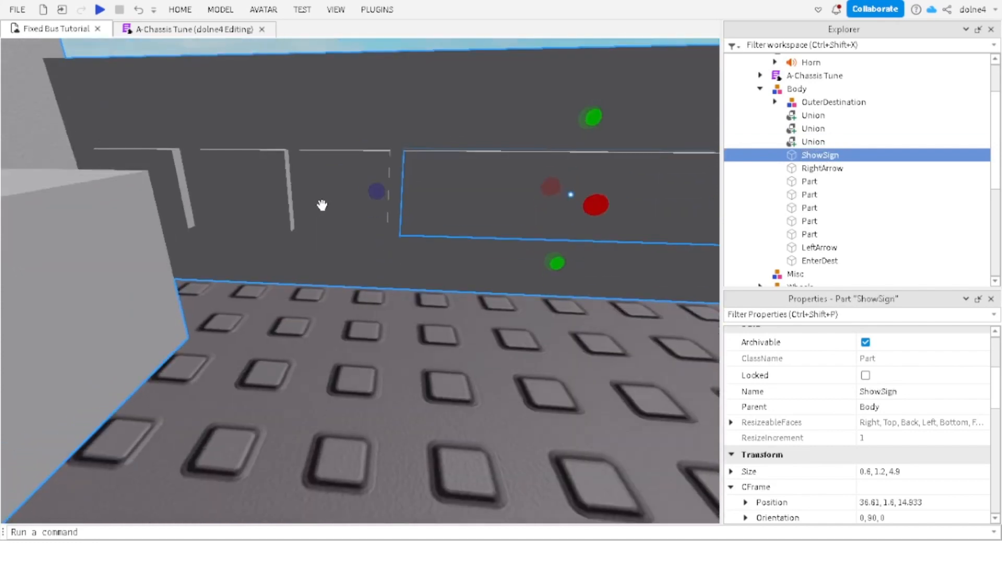
middle_drag(322, 205, 319, 287)
ctrl+click(319, 290)
ctrl+click(230, 296)
ctrl+click(143, 288)
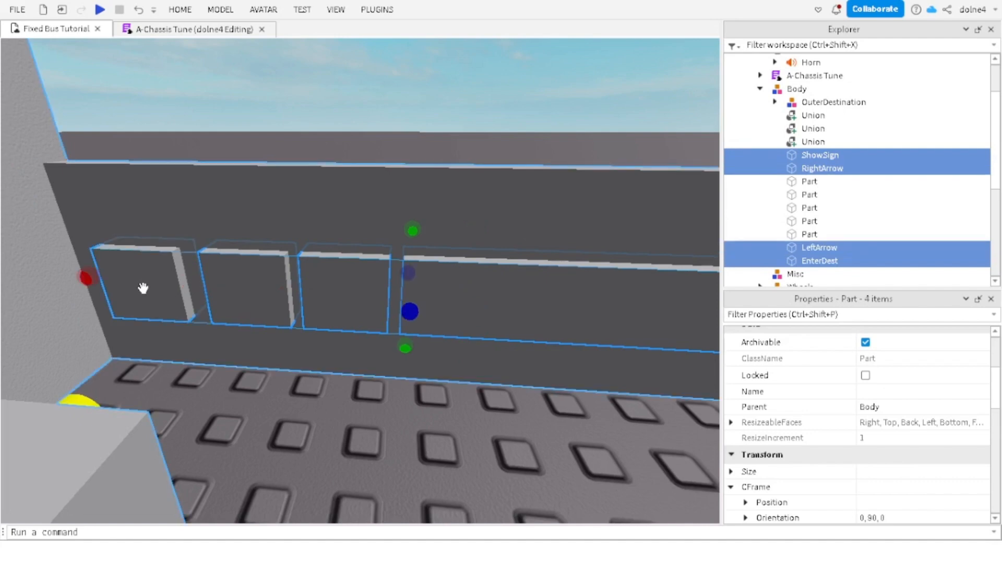
key(ctrl+g)
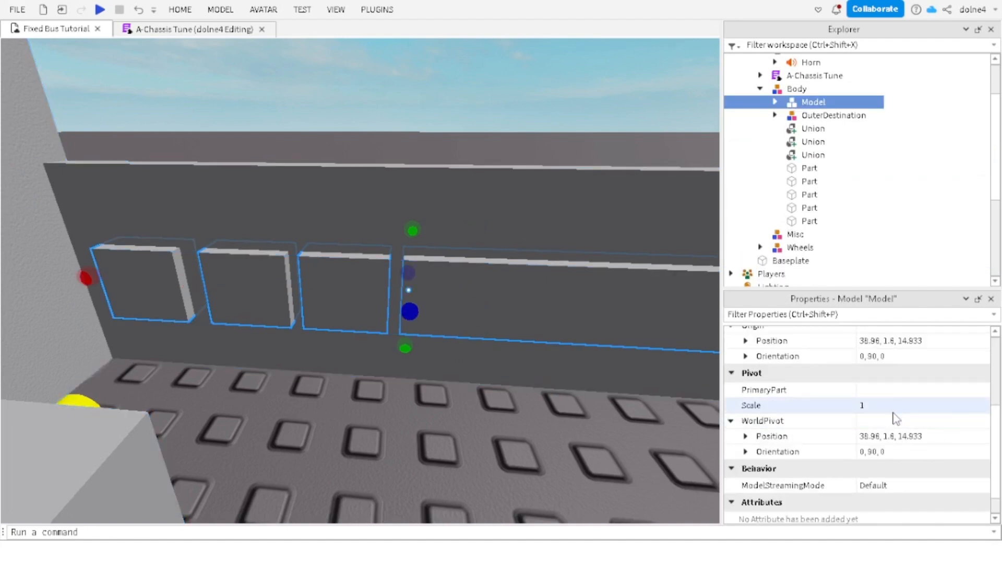
Step: Rename the new model of driver controls to InnerDestination
scroll(878, 412, up, 1)
click(879, 396)
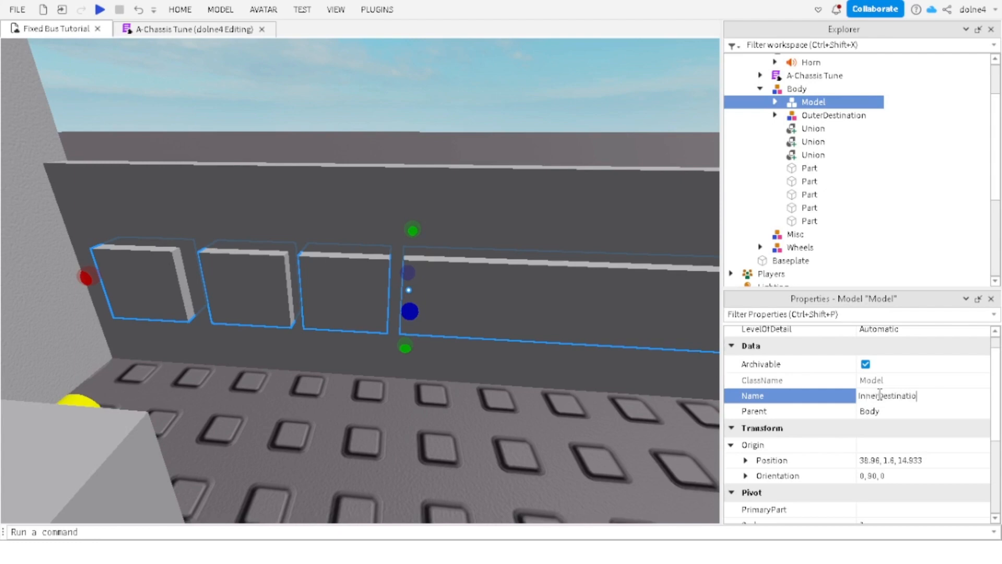
text(InnerDestination)
key(Return)
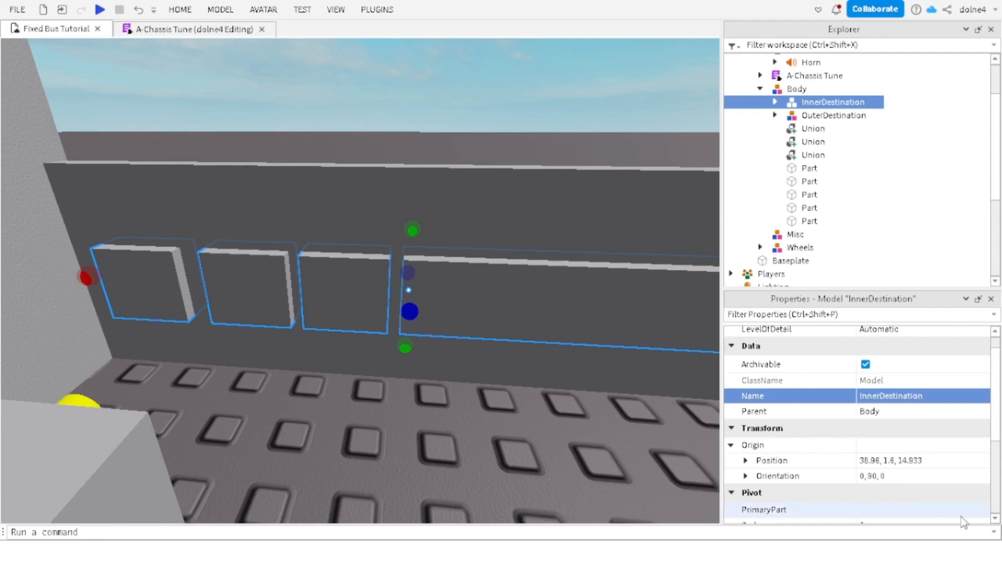
Step: Recolor the LeftArrow, RightArrow and EnterDest parts dark grey with RGB 56, 56, 56
click(290, 407)
scroll(321, 431, down, 3)
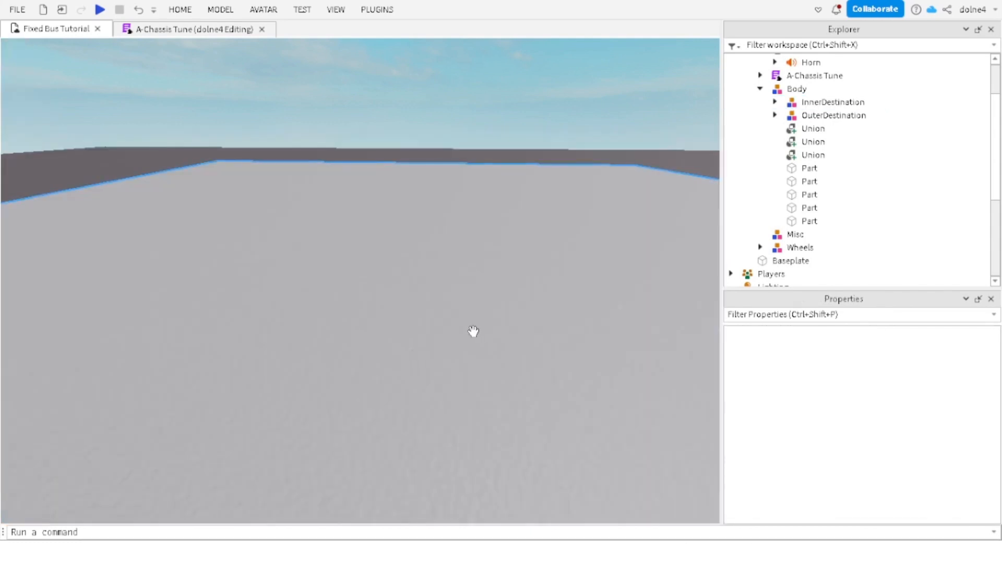
right_drag(338, 276, 354, 277)
key(w)
key(q)
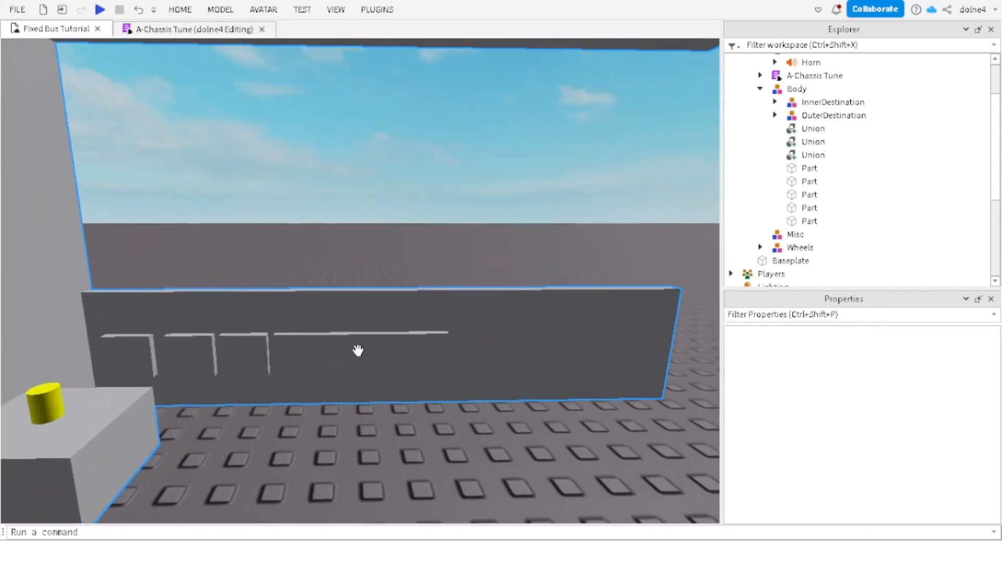
key(a)
click(483, 351)
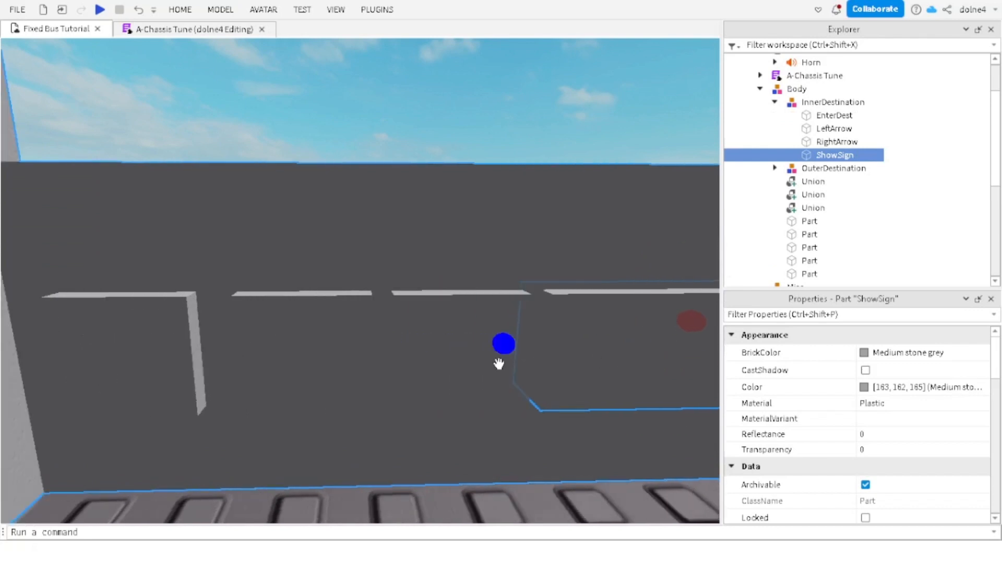
click(330, 350)
ctrl+click(496, 347)
ctrl+click(579, 336)
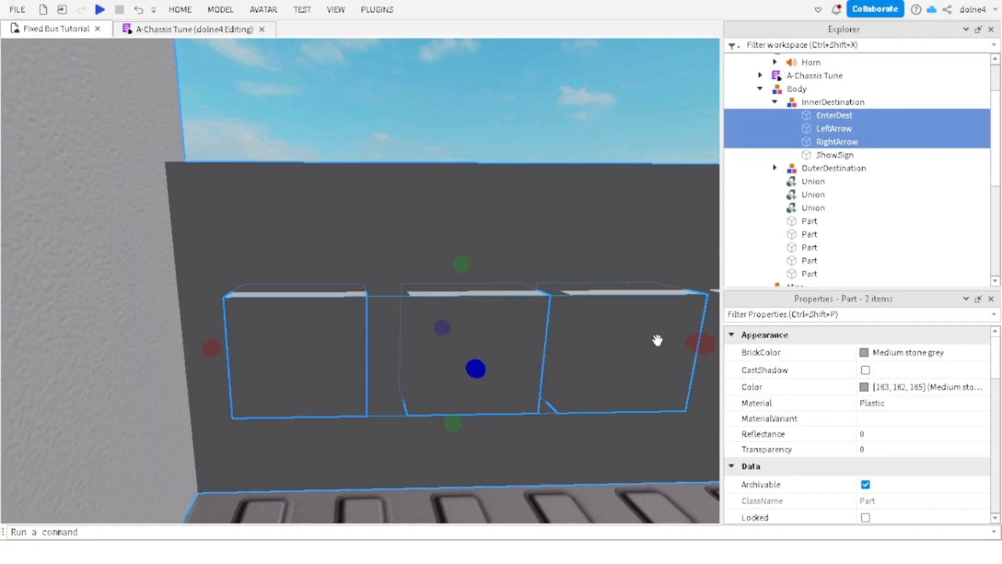
click(864, 386)
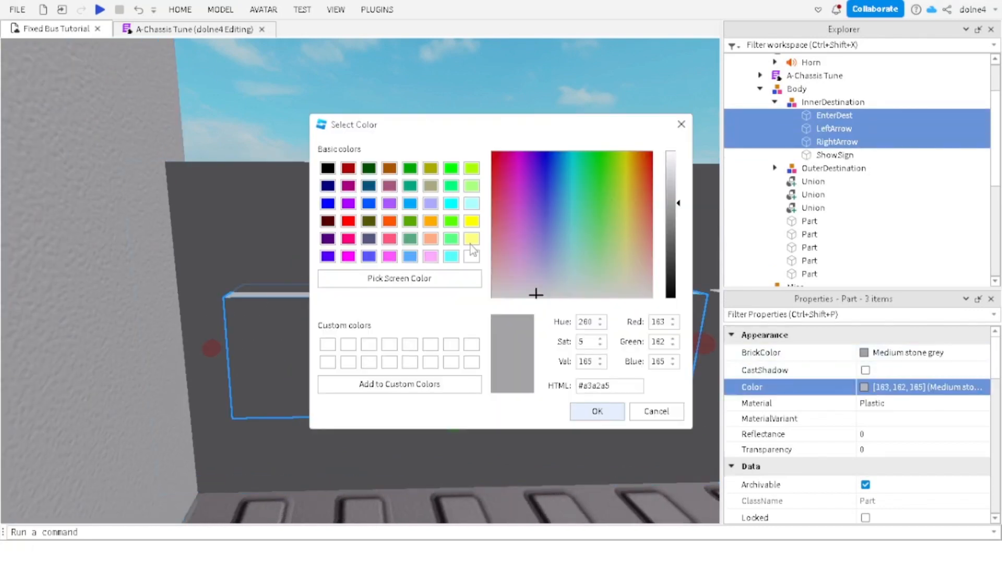
click(328, 166)
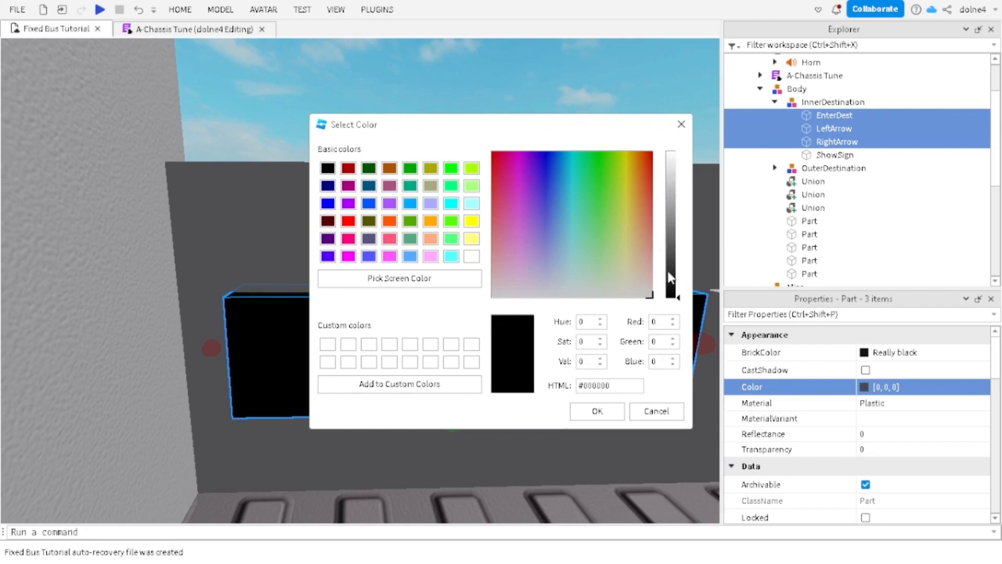
drag(674, 284, 678, 265)
click(597, 411)
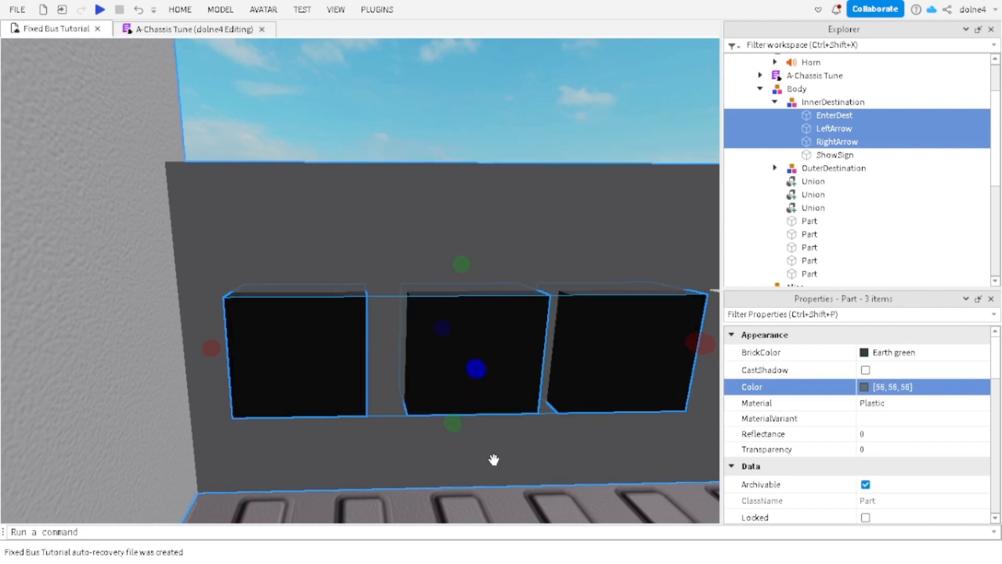
Step: Recolor the wide ShowSign part teal with RGB 95, 165, 153
click(494, 458)
scroll(495, 462, down, 3)
key(d)
key(w)
alt+click(423, 317)
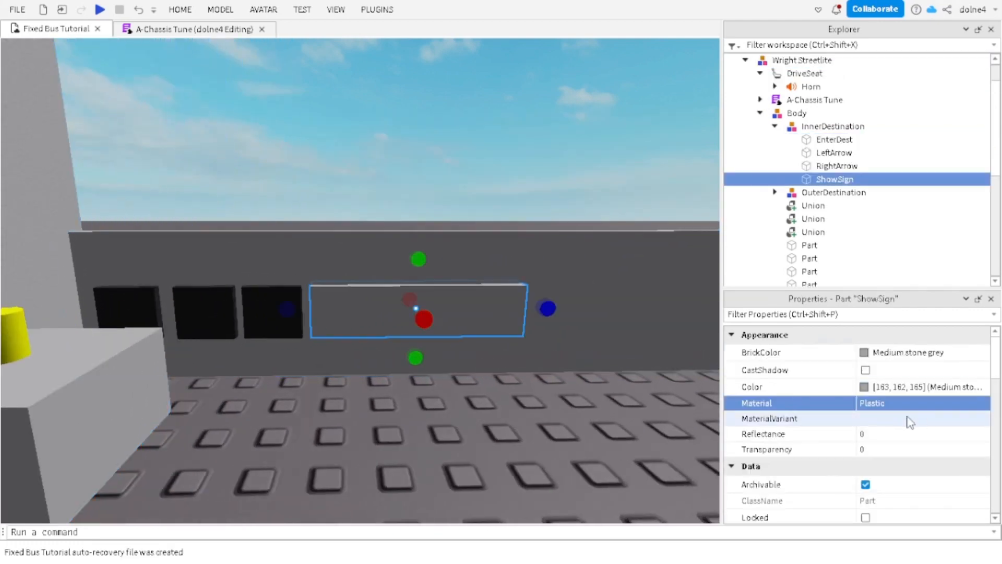
click(864, 387)
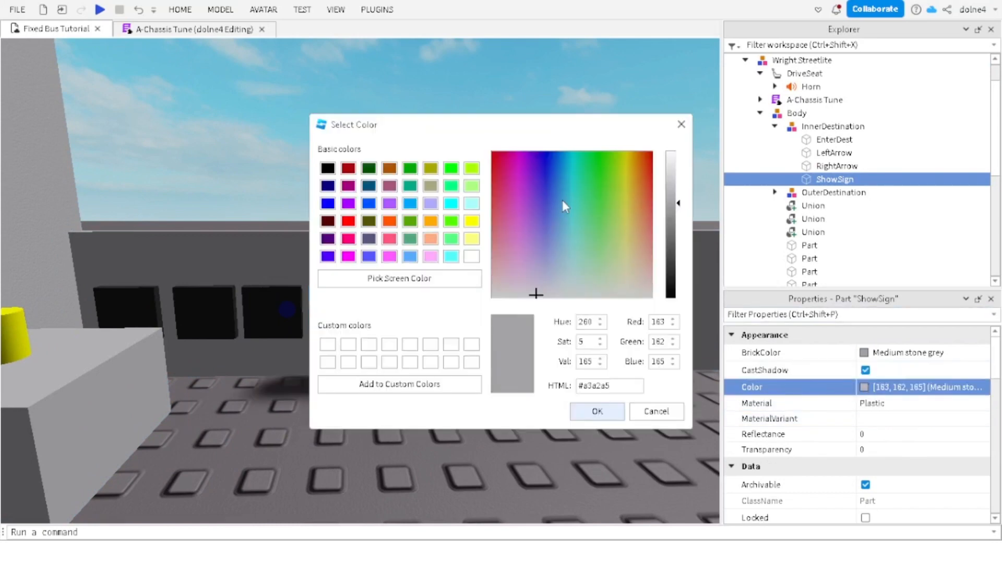
click(581, 236)
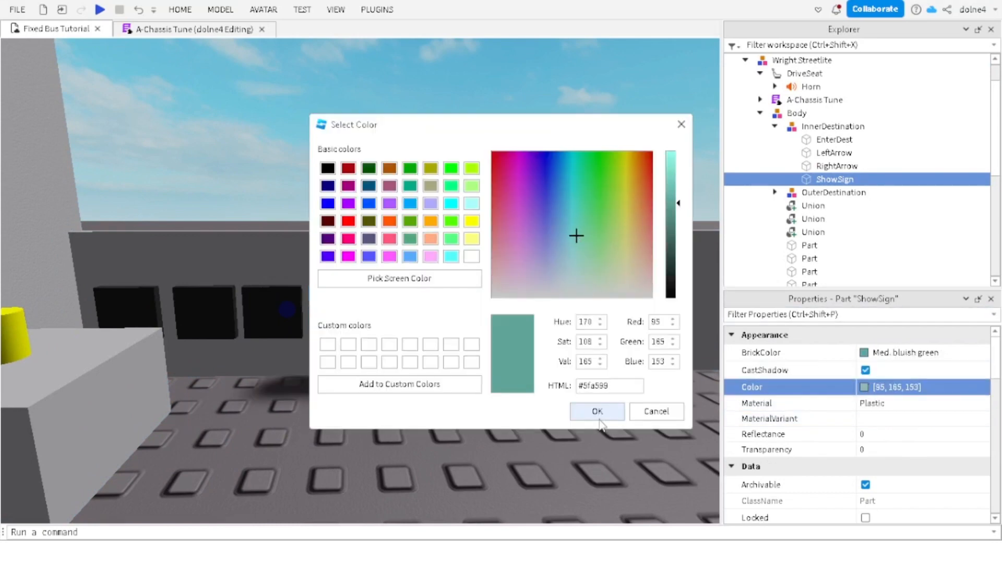
click(597, 410)
click(520, 414)
Step: Open the Toolbox and search the Marketplace images for "arrow"
key(a)
key(w)
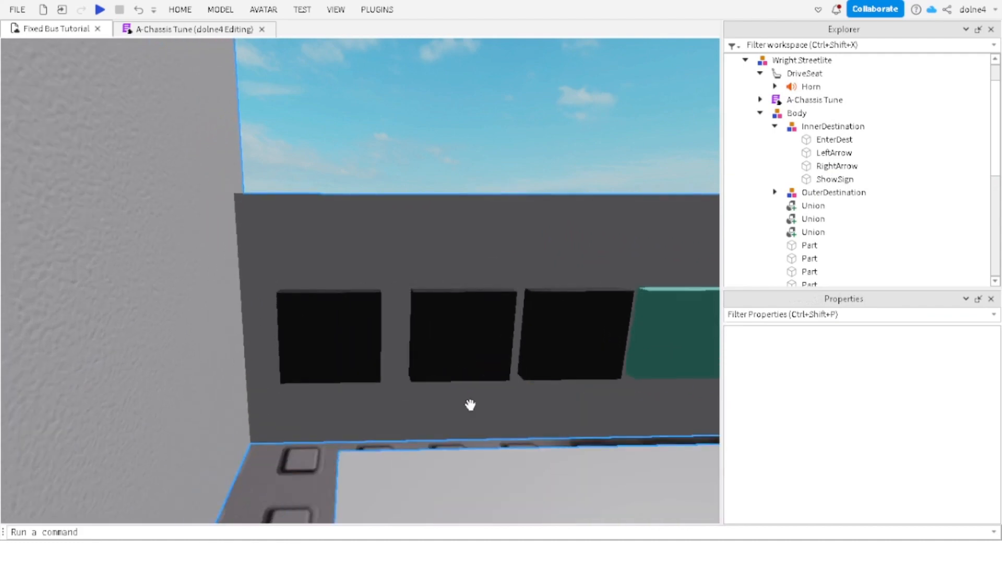
key(w)
key(s)
click(332, 7)
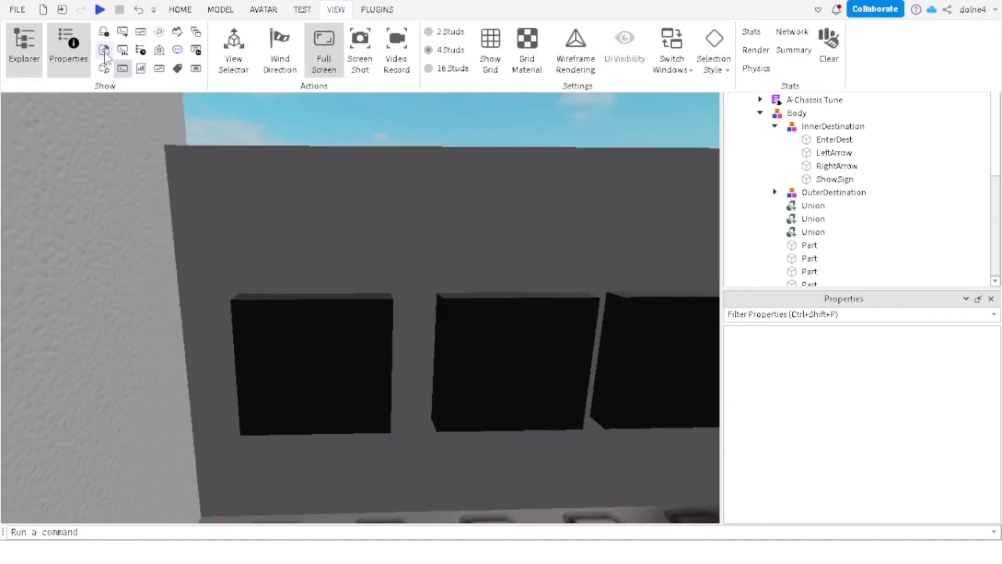
click(104, 51)
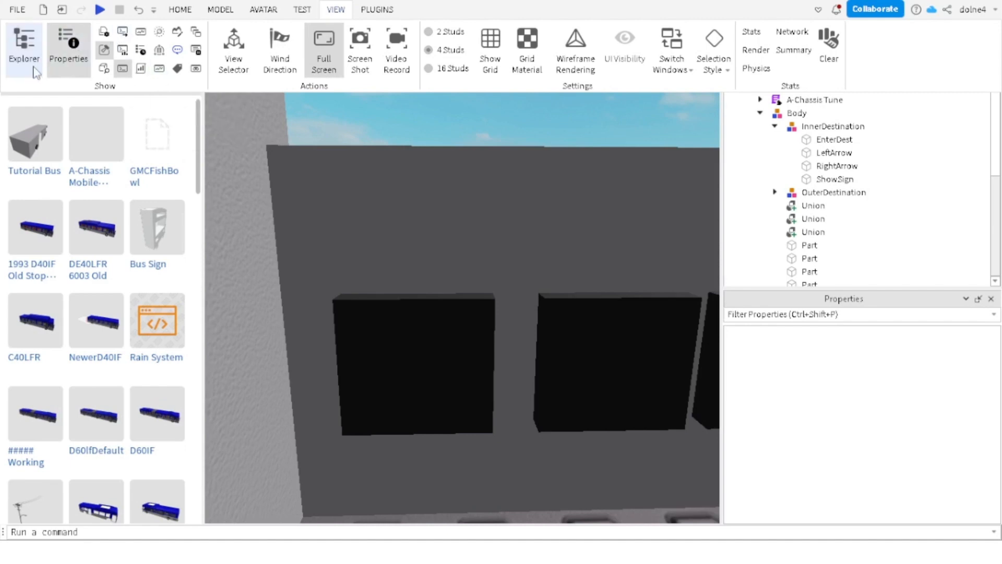
click(36, 98)
click(22, 51)
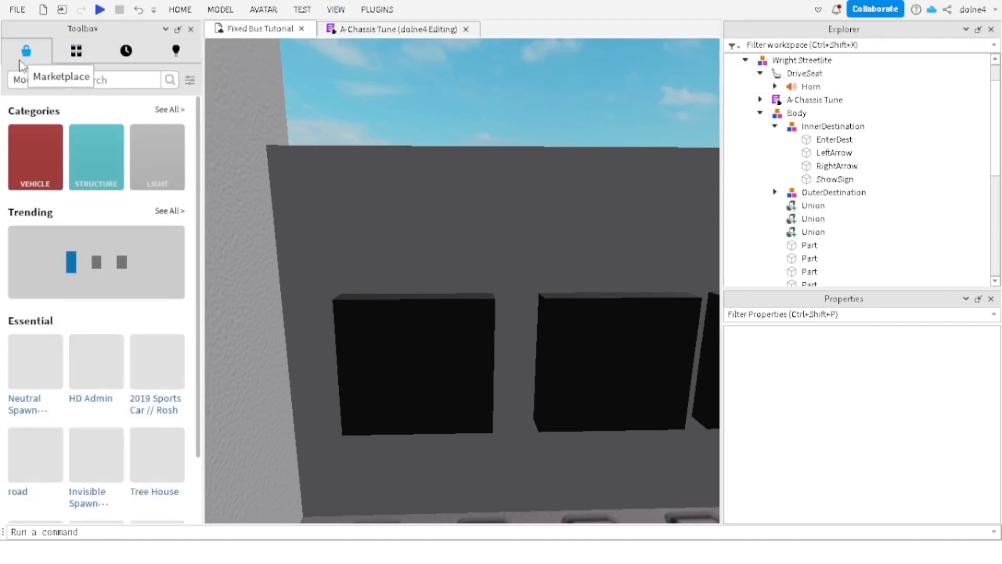
click(35, 79)
click(51, 152)
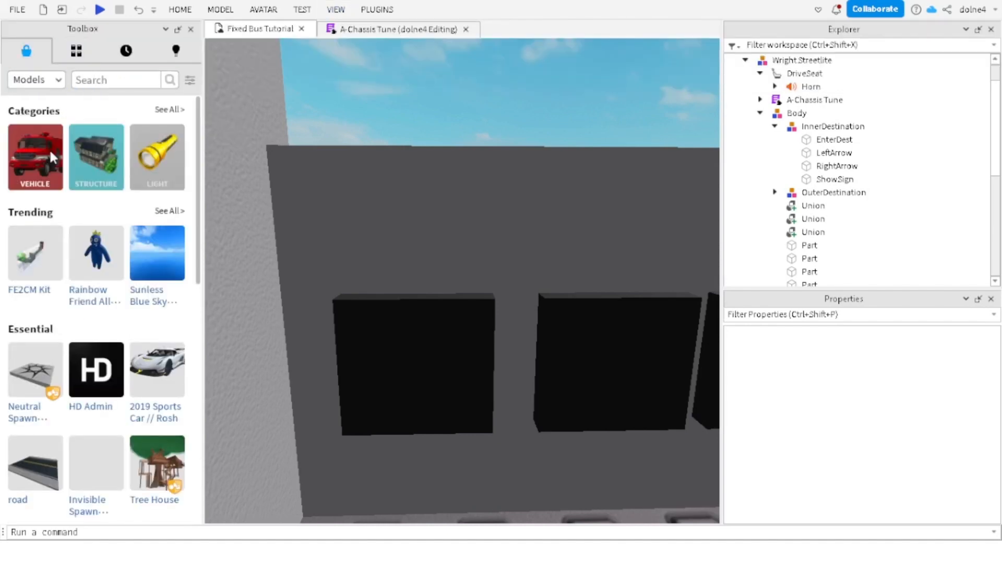
click(83, 79)
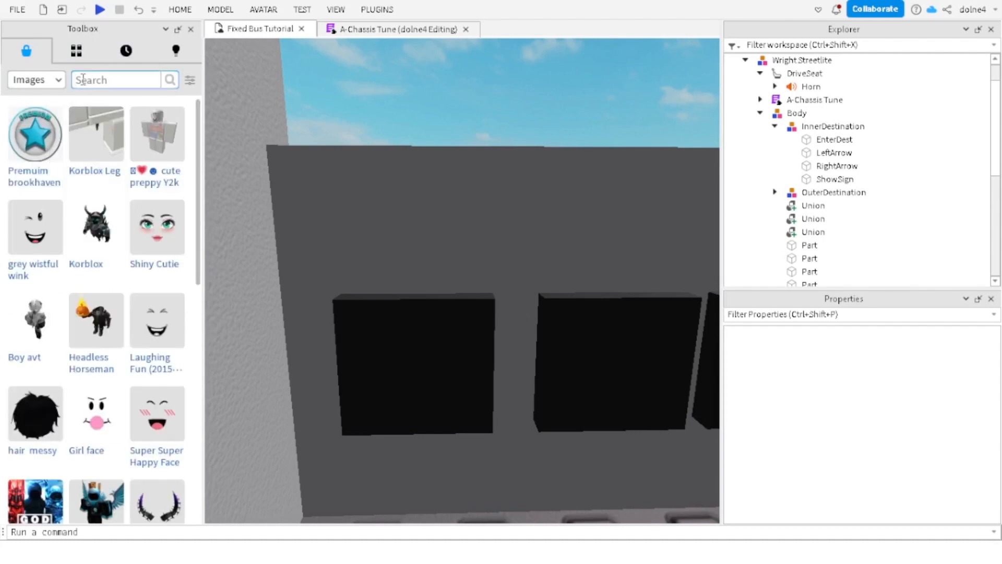
text(arrow)
key(Return)
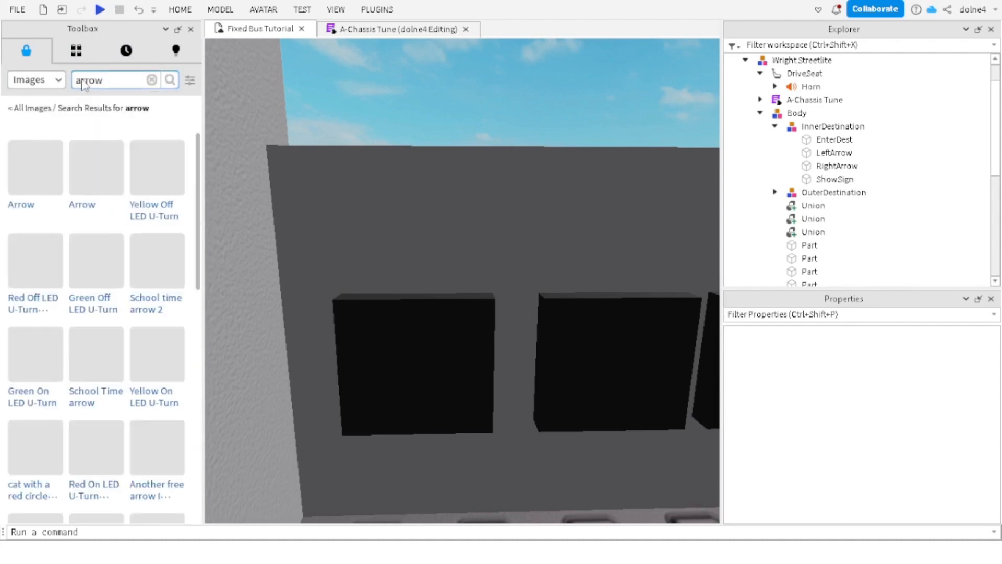
Step: Apply the black Arrow image with the blue outline to LeftArrow's front and rotate the part so the arrow points left
mouse_move(104, 204)
drag(95, 193, 427, 368)
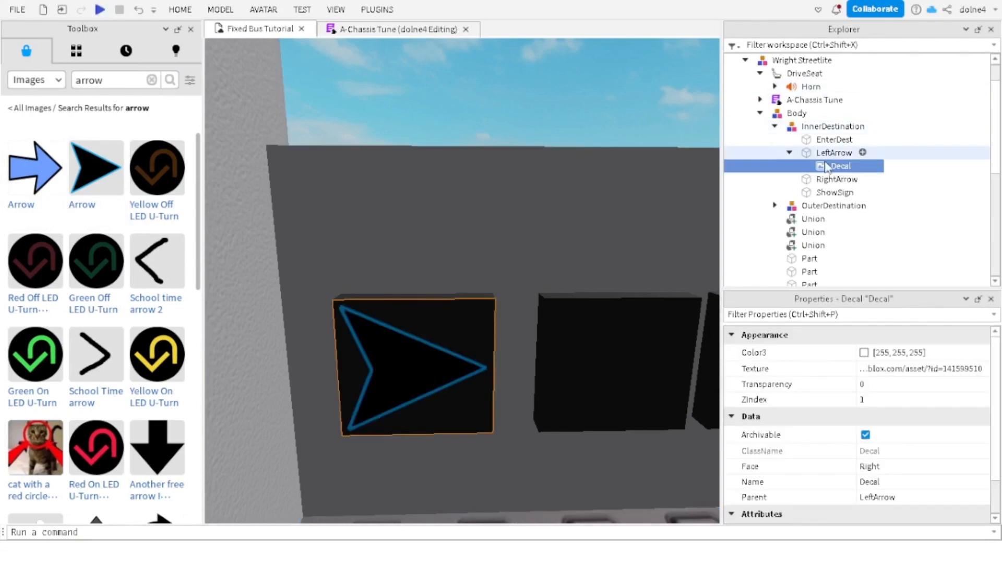
click(410, 354)
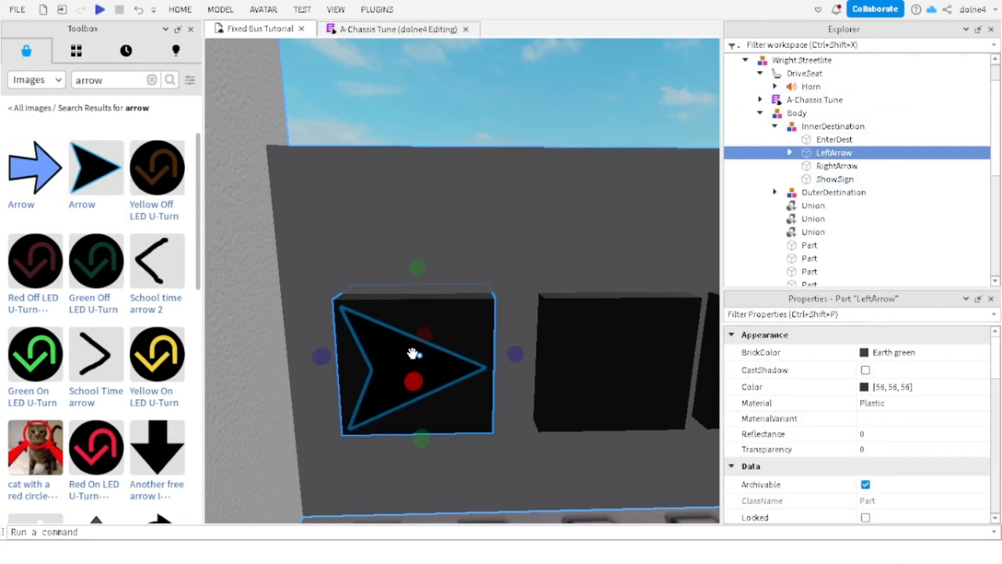
key(ctrl+r)
key(ctrl+r)
key(ctrl+t)
key(ctrl+t)
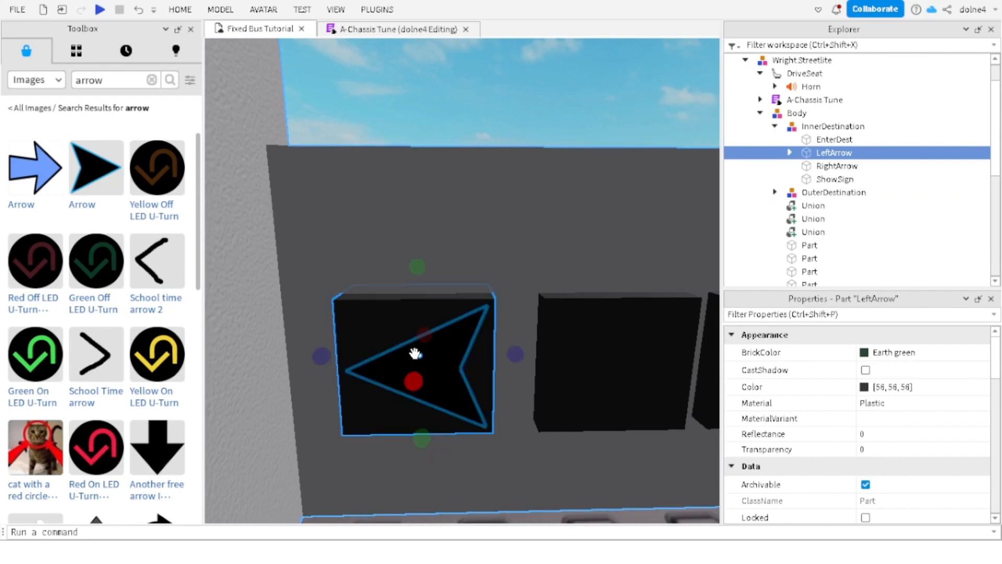
Step: Apply the same blue-outlined Arrow image to the front of RightArrow, pointing right
drag(89, 192, 609, 399)
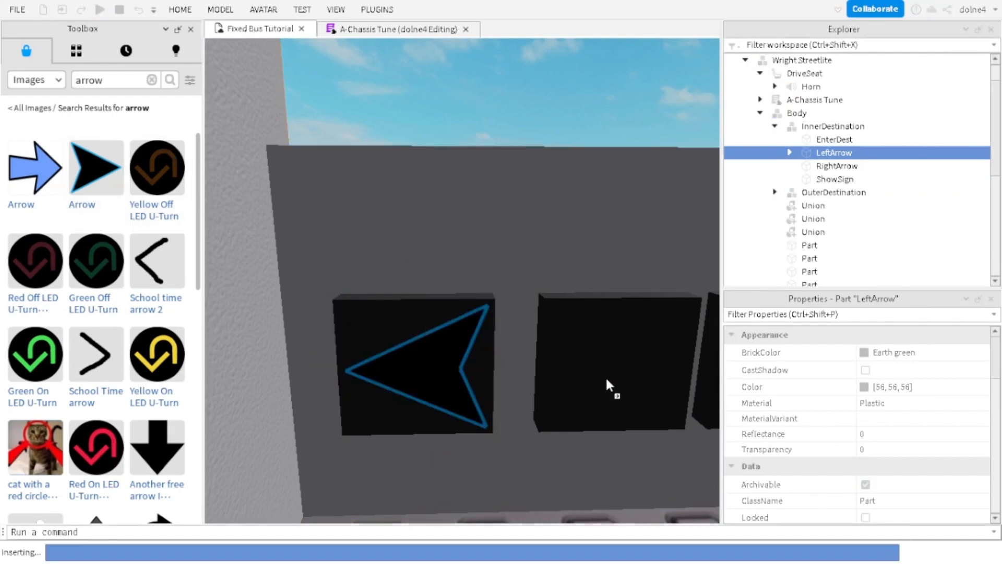
click(579, 357)
scroll(553, 343, down, 3)
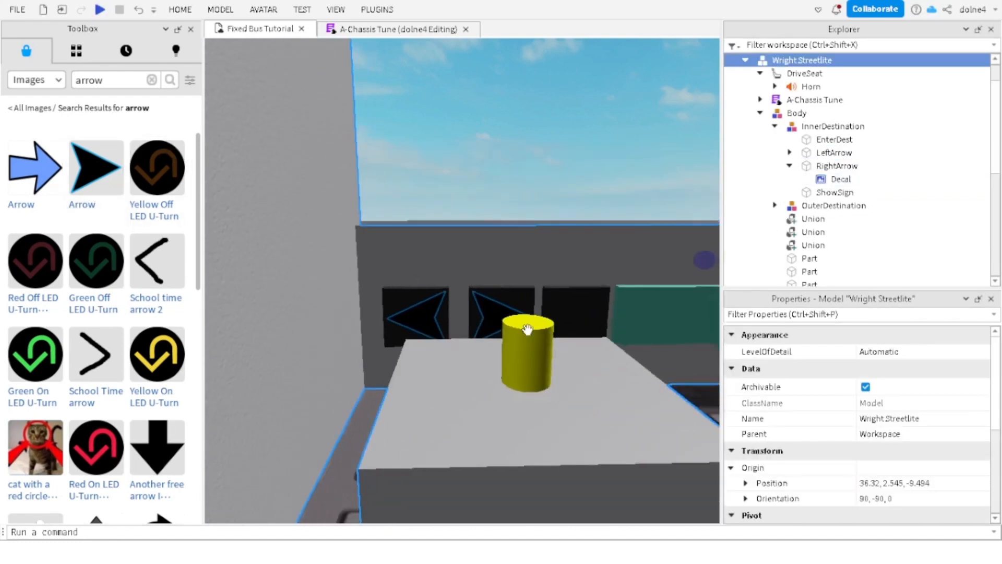
Step: Add a SurfaceGui to the EnterDest part and a TextLabel inside that SurfaceGui
key(d)
scroll(441, 306, up, 2)
alt+click(433, 355)
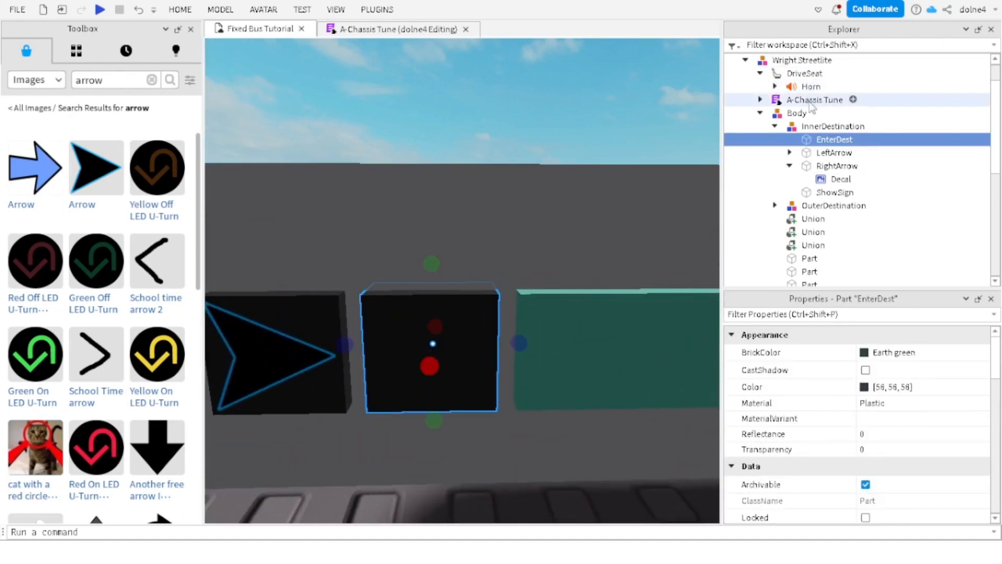
click(869, 140)
text(sur)
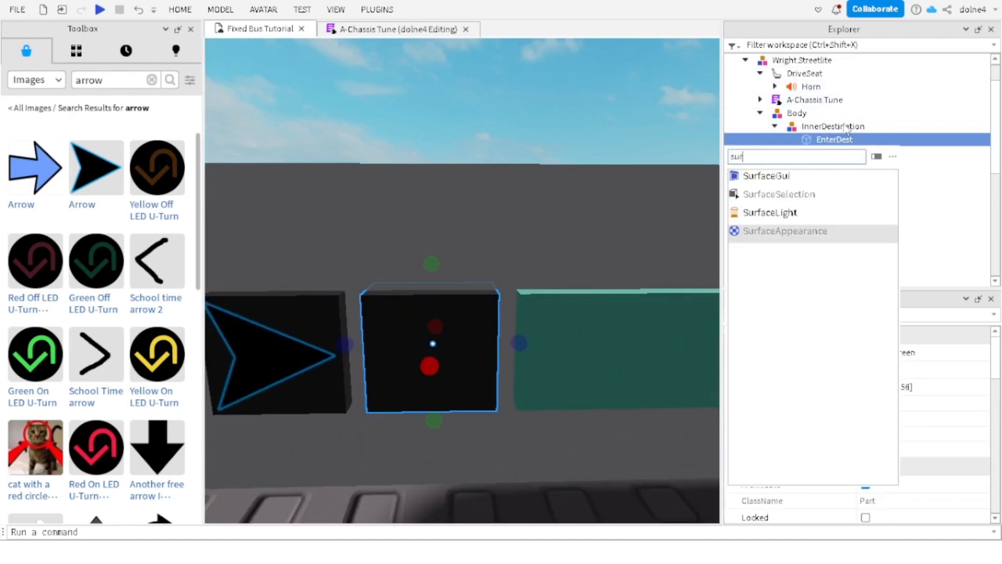
click(765, 176)
click(881, 152)
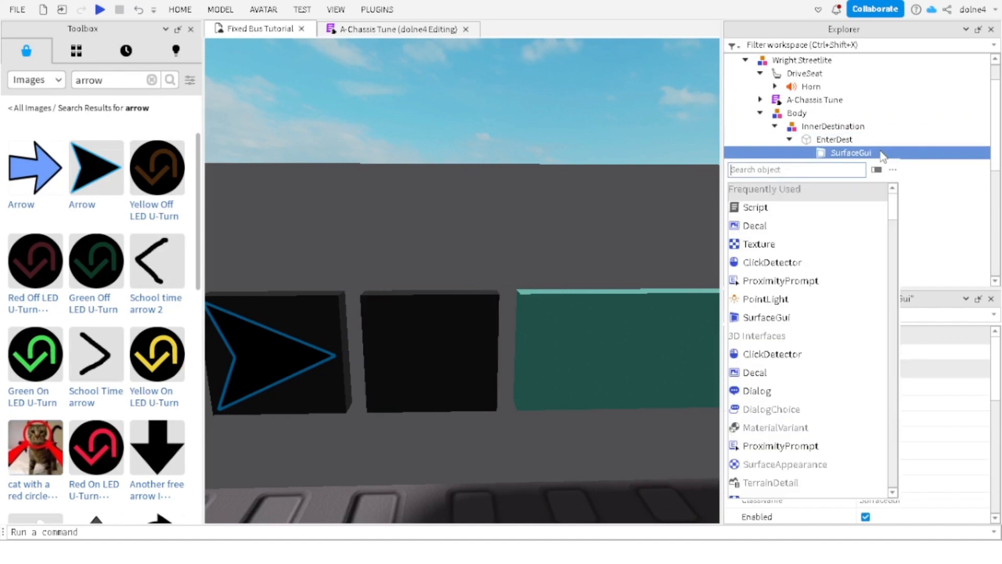
text(te)
click(835, 189)
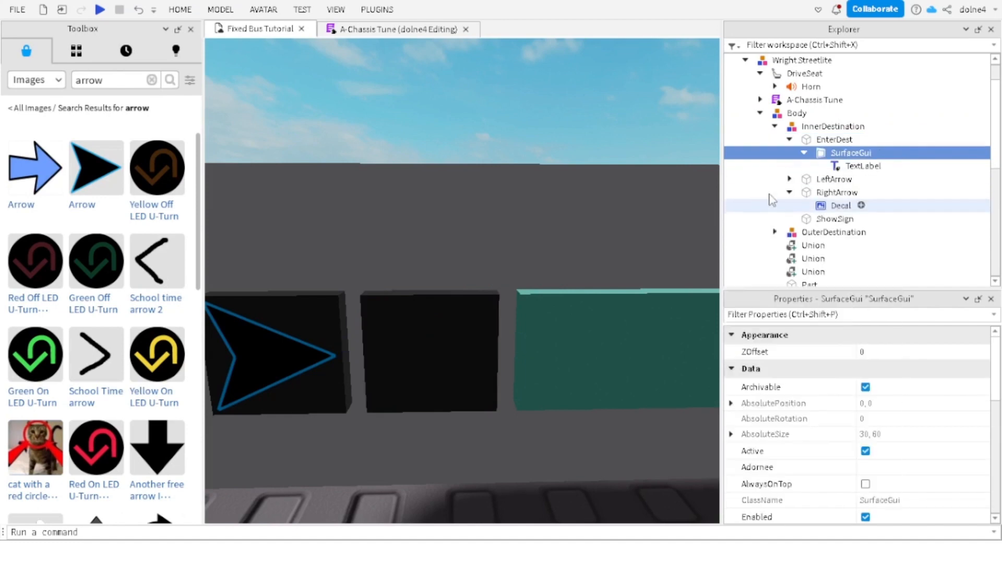
Step: Set the text of EnterDest's TextLabel to "Enter Dest"
click(838, 167)
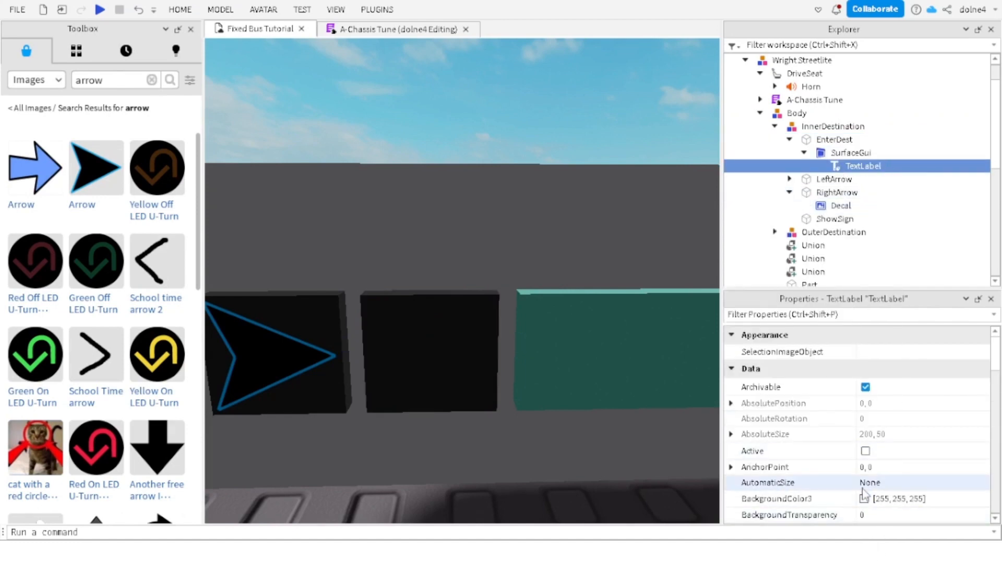
scroll(864, 491, down, 5)
scroll(863, 491, down, 10)
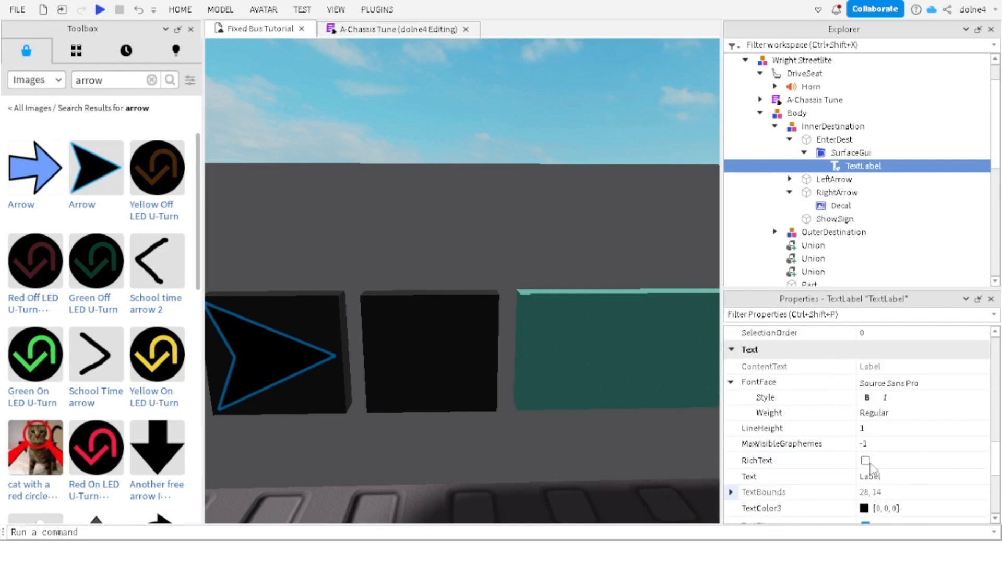
click(876, 413)
click(886, 475)
key(BackSpace)
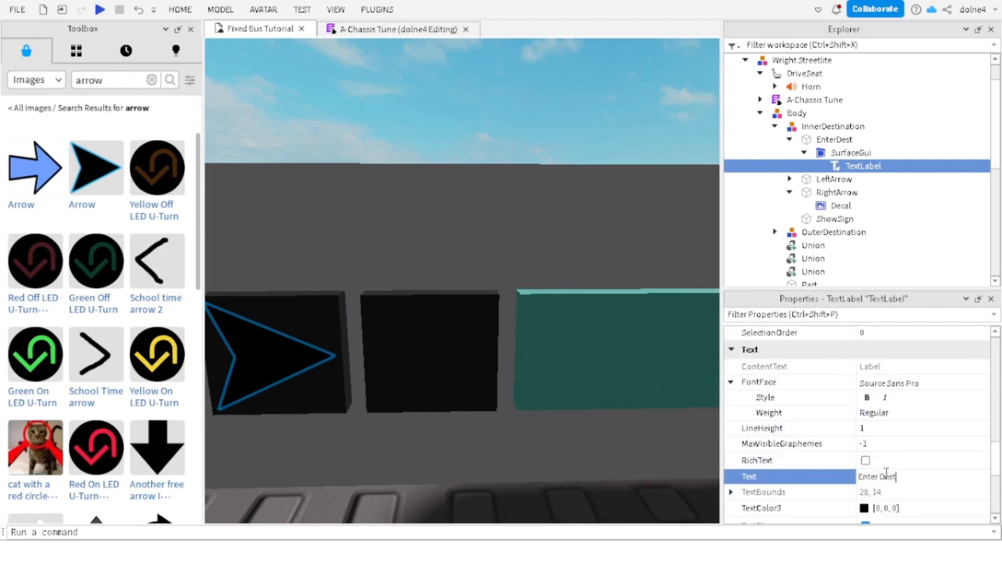
key(Return)
Step: Set the Face of EnterDest's SurfaceGui to Right
click(882, 153)
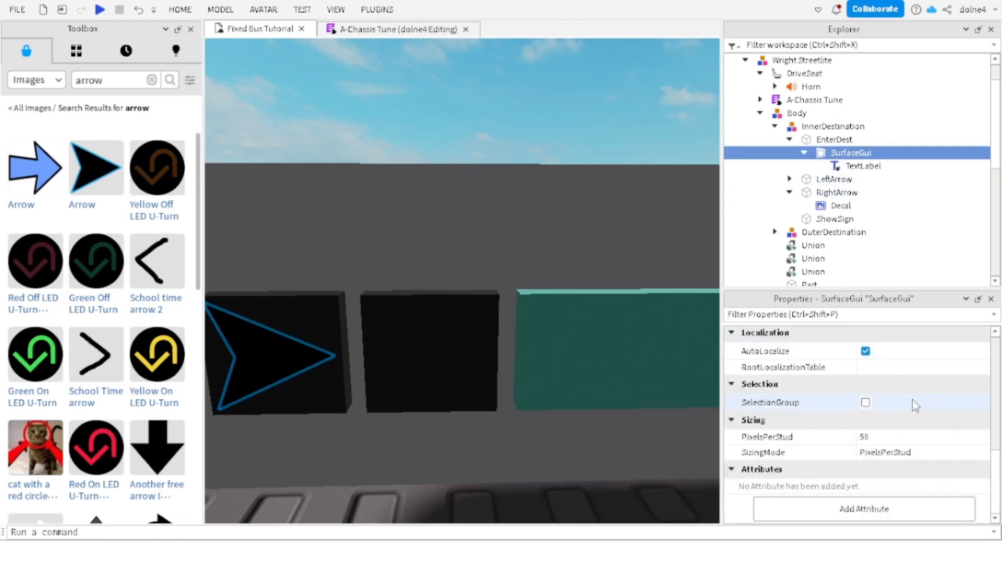
scroll(870, 404, up, 6)
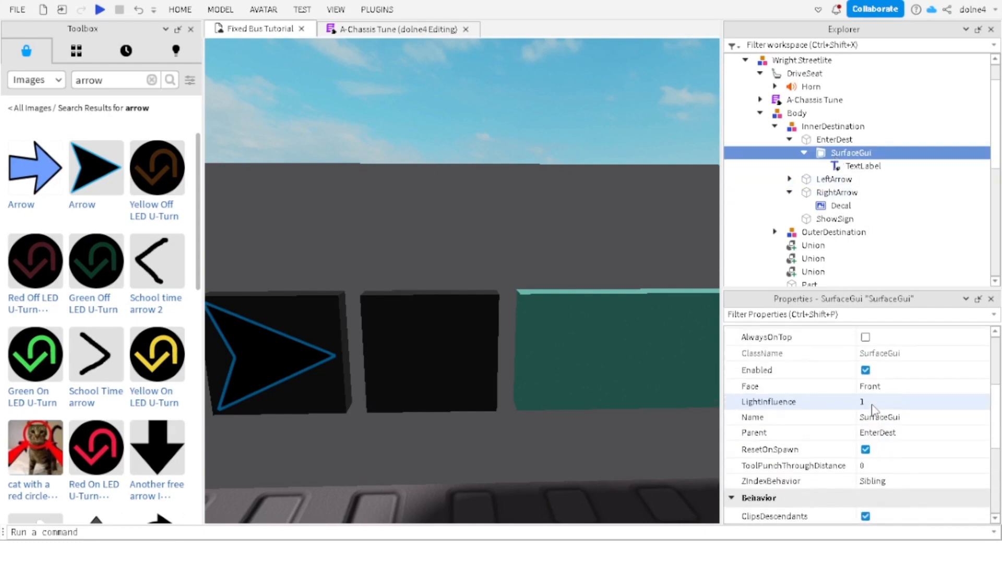
click(870, 387)
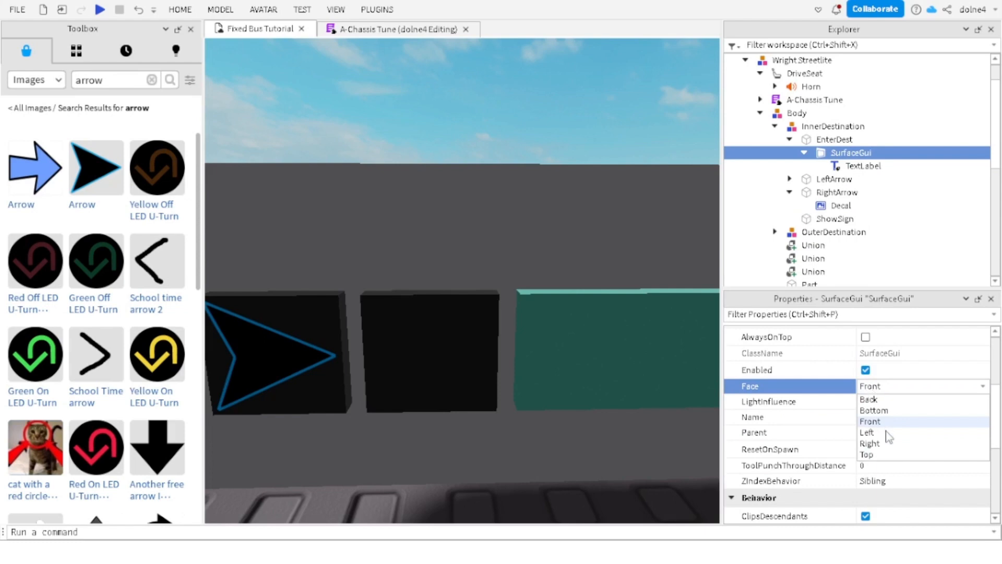
click(872, 443)
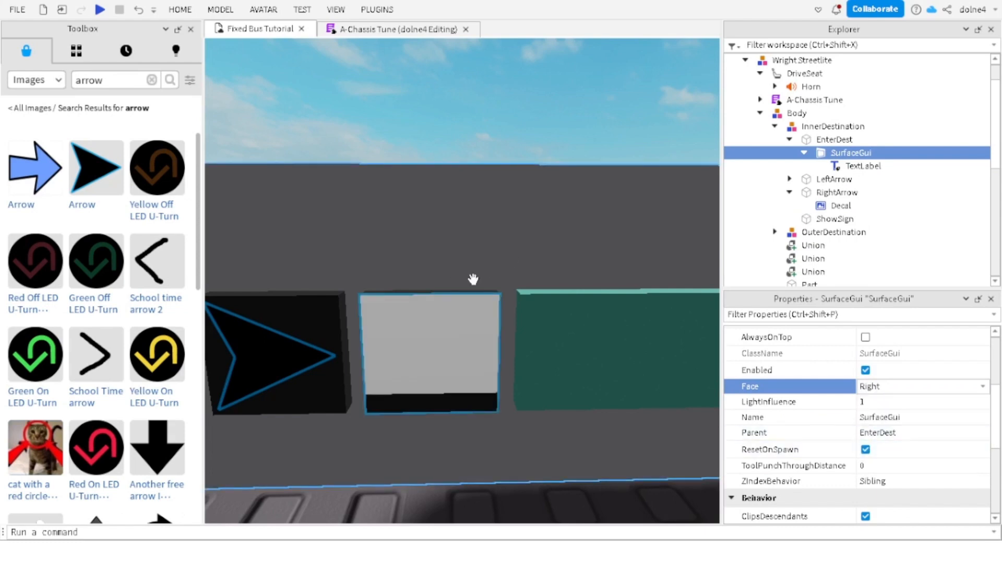
Step: Set the Size of EnterDest's TextLabel to 1,0,1,0 so it fills the whole button face
click(863, 165)
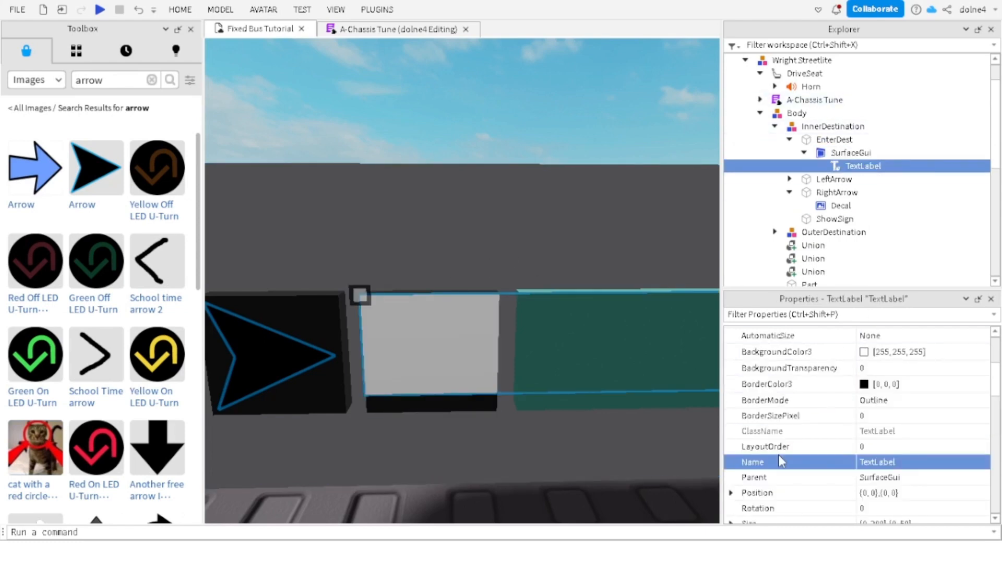
scroll(780, 460, down, 5)
scroll(780, 462, down, 3)
scroll(781, 462, up, 10)
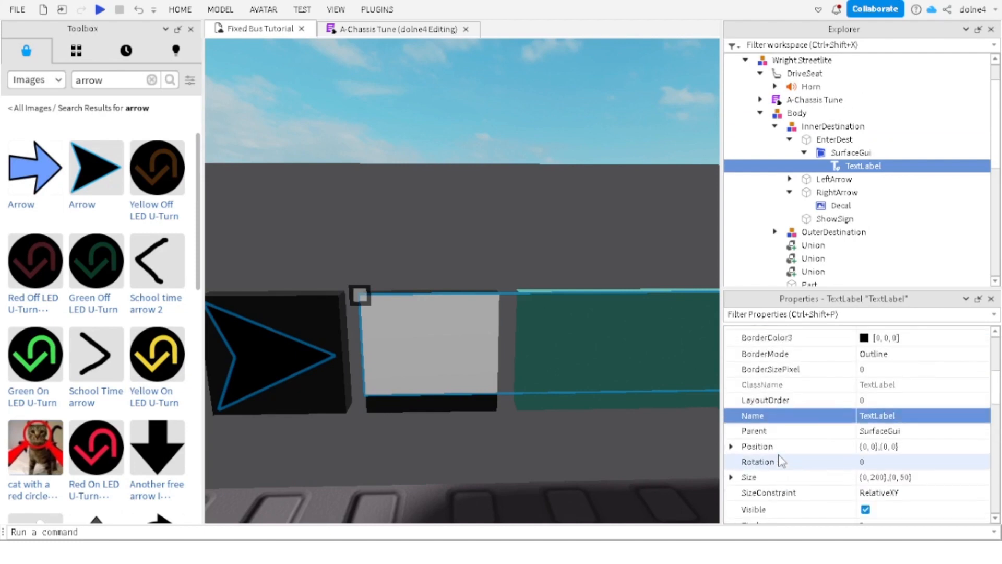
click(892, 477)
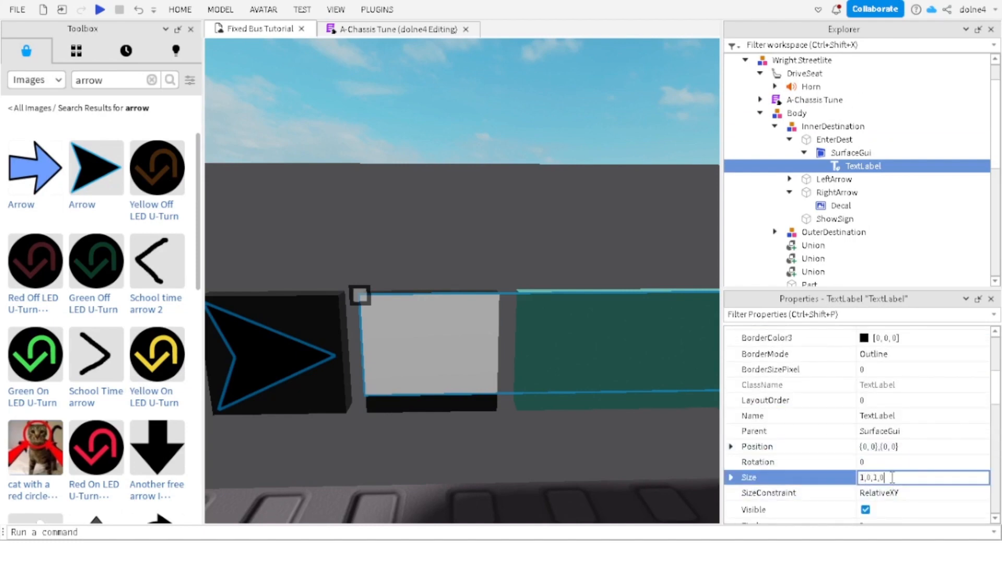
key(Return)
right_drag(611, 349, 772, 393)
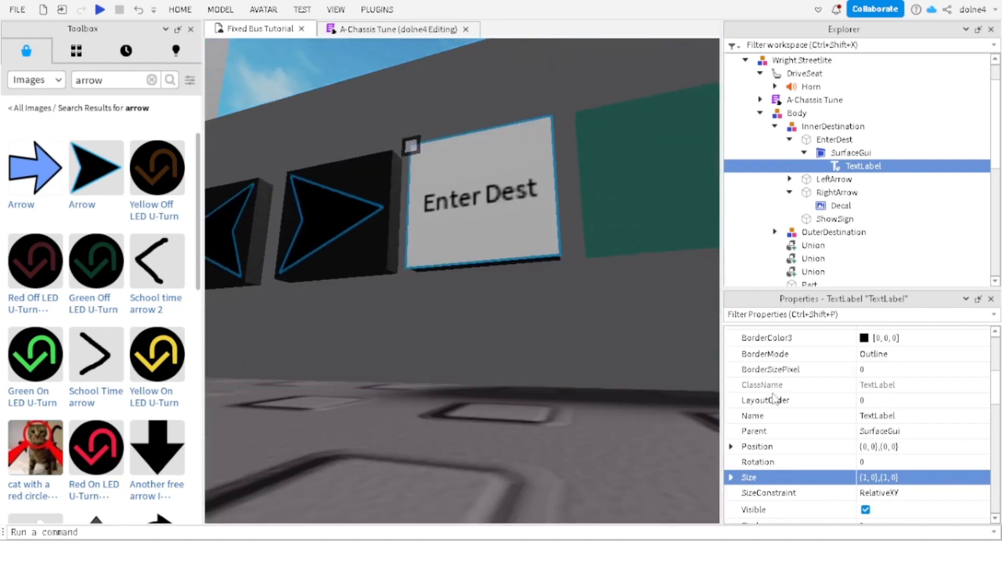
Step: Set the BackgroundTransparency of EnterDest's TextLabel to 1
scroll(783, 397, up, 5)
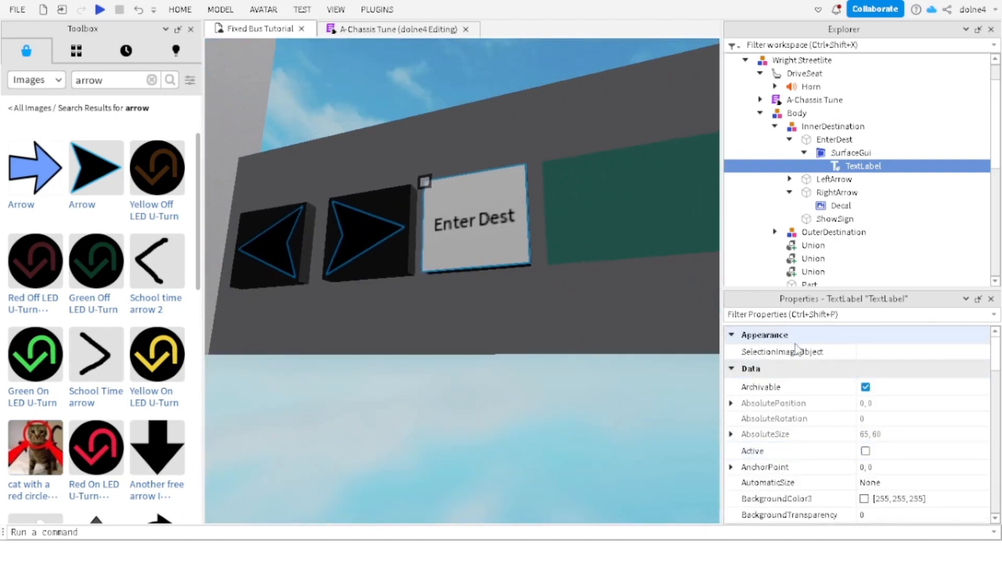
text(tra)
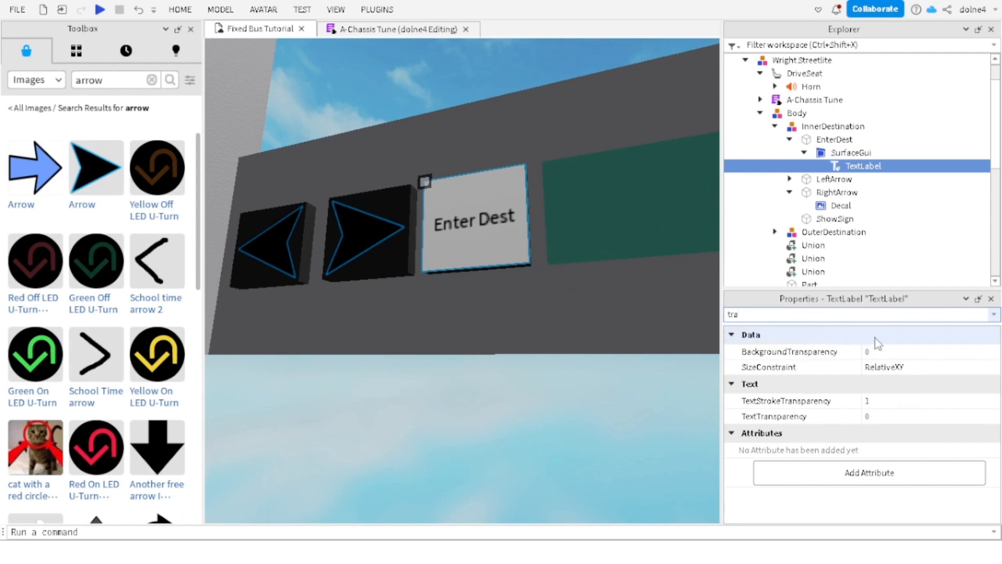
click(875, 351)
text(1)
key(Return)
Step: Clear the property filter and set the TextColor3 of EnterDest's TextLabel to bright green (0, 255, 0)
click(801, 316)
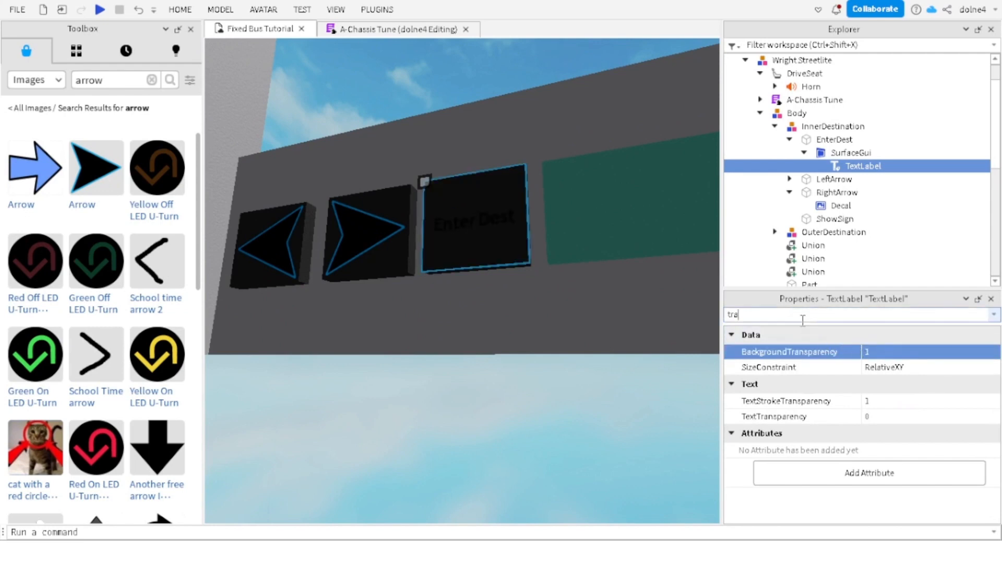
key(BackSpace)
key(BackSpace)
key(BackSpace)
scroll(852, 438, down, 4)
scroll(853, 443, down, 10)
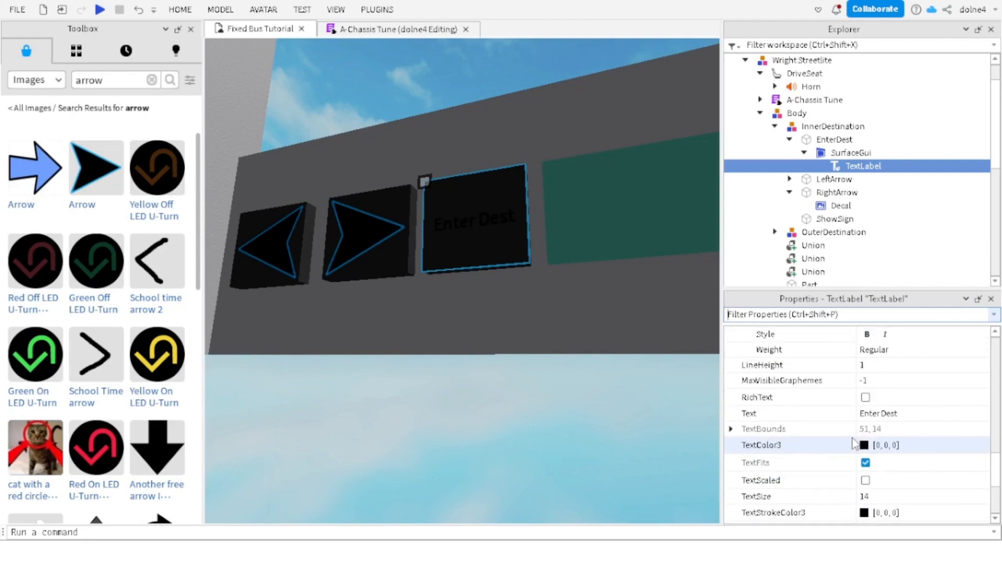
click(862, 447)
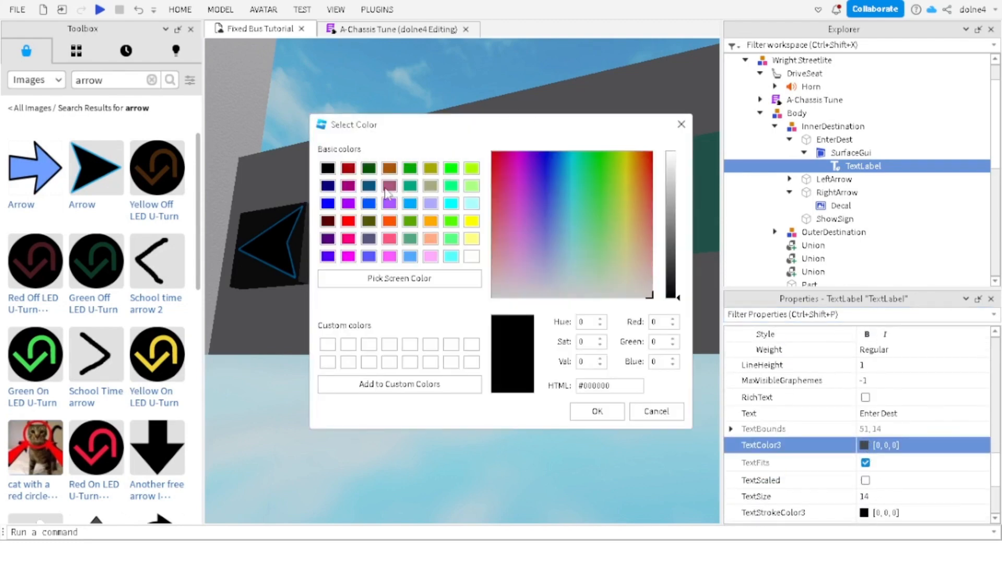
click(451, 168)
click(585, 411)
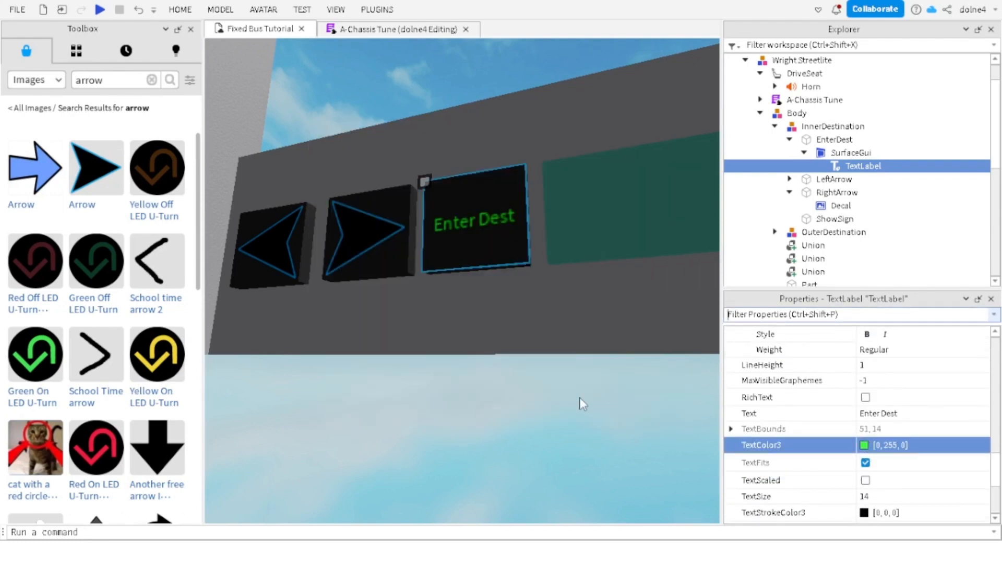
Step: Copy EnterDest's SurfaceGui, including its TextLabel, into the green ShowSign part
right_drag(583, 403, 506, 230)
key(a)
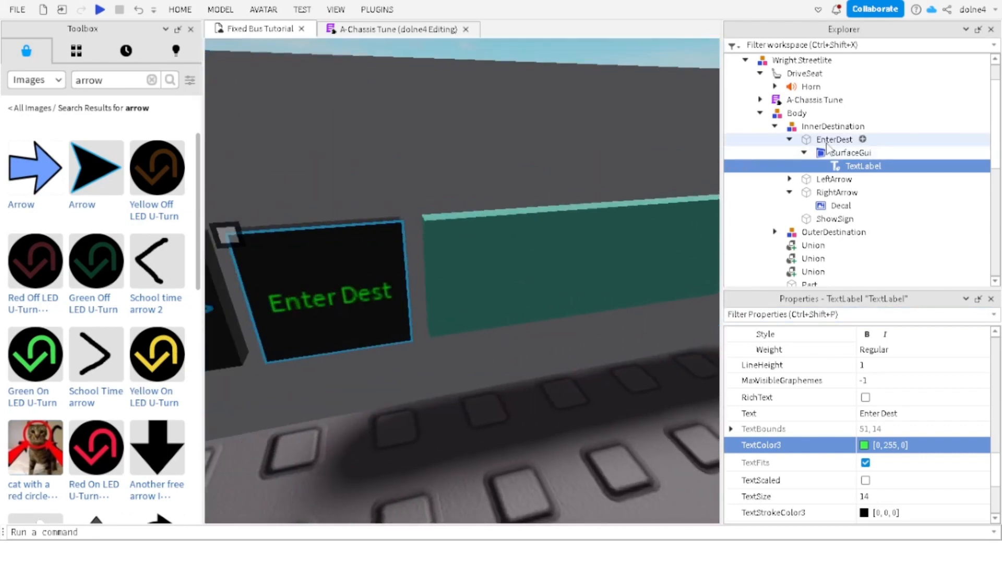
click(839, 152)
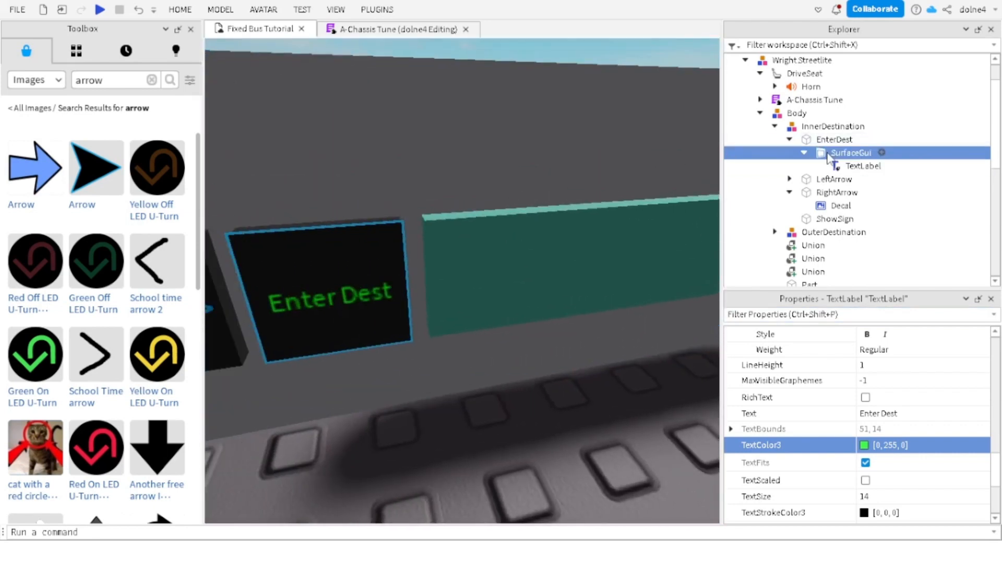
click(542, 275)
key(ctrl+shift+v)
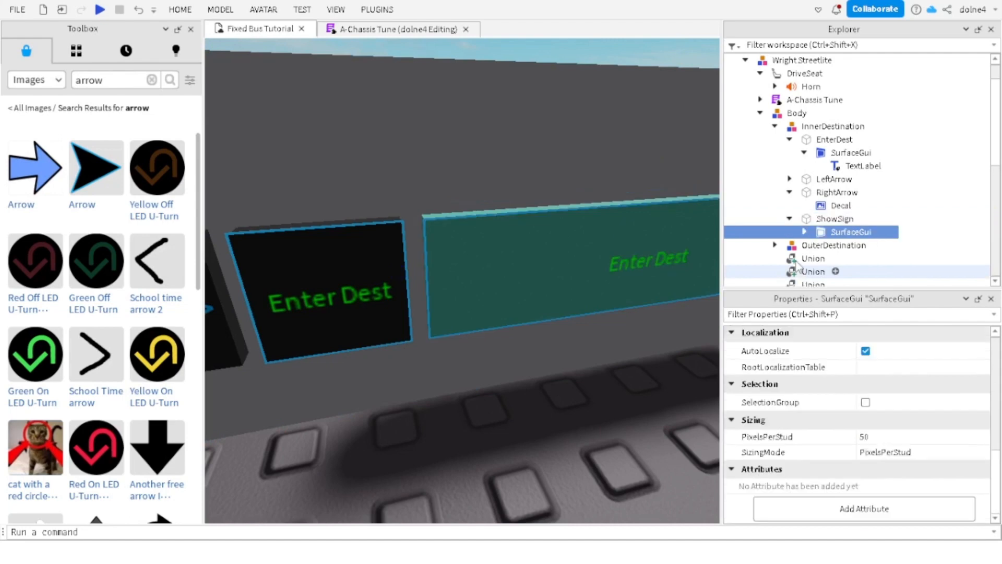
Step: Increase the TextSize of ShowSign's TextLabel to 67
click(804, 232)
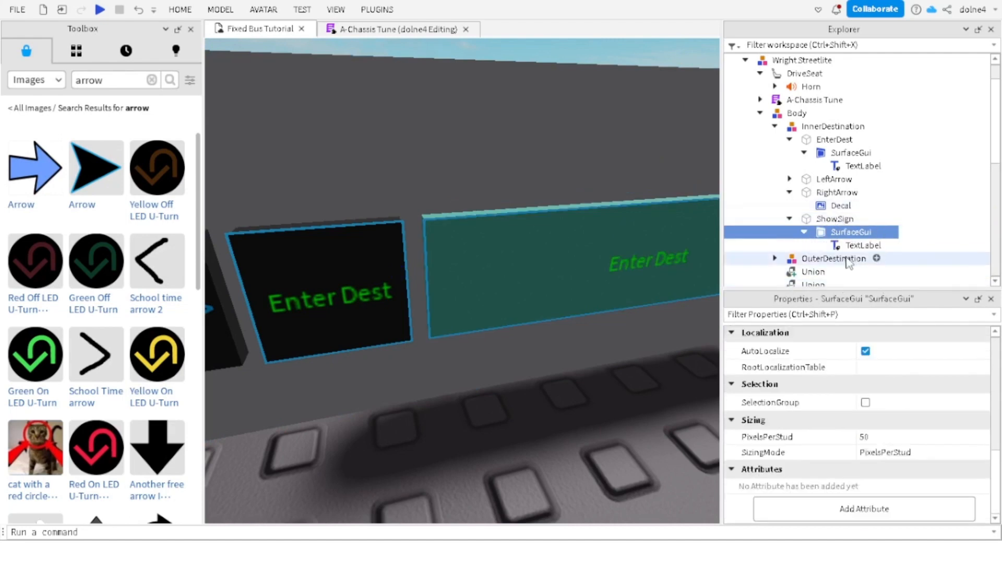
click(841, 245)
scroll(875, 398, down, 3)
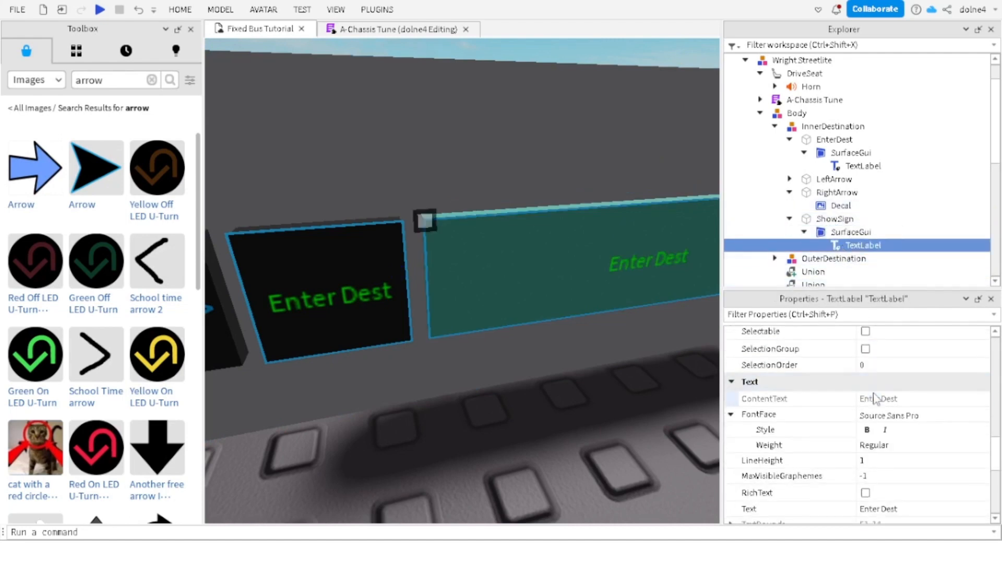
scroll(875, 398, down, 3)
click(921, 470)
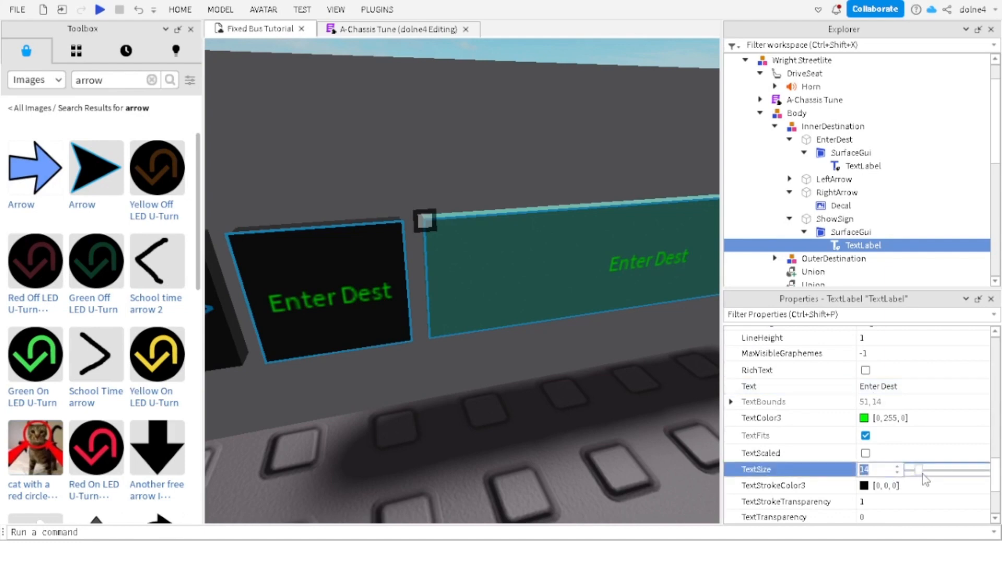
drag(923, 473, 959, 471)
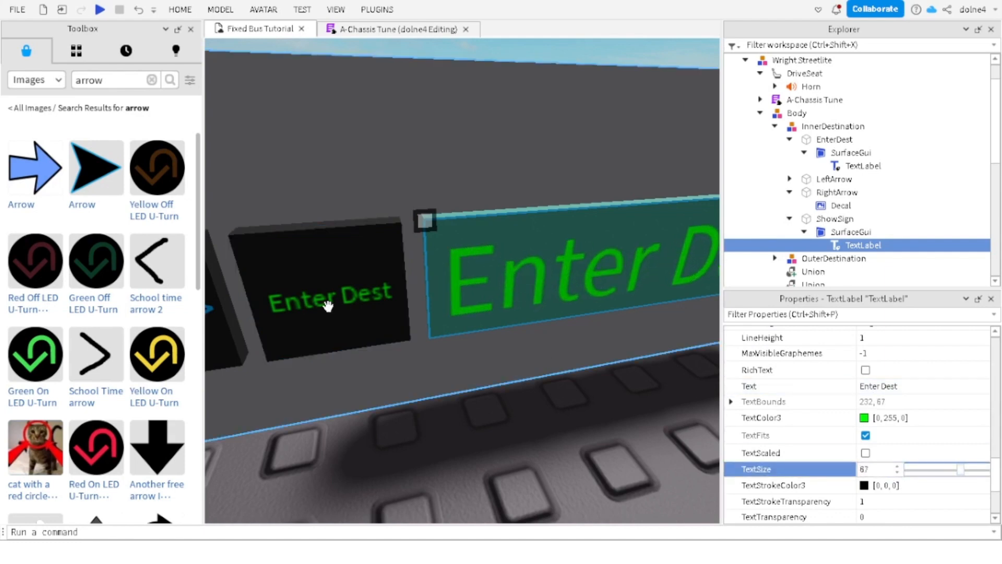
Step: Add a Script to the RightArrow part in the InnerDestination model
scroll(328, 306, down, 4)
right_drag(318, 302, 483, 339)
click(483, 340)
scroll(483, 339, up, 2)
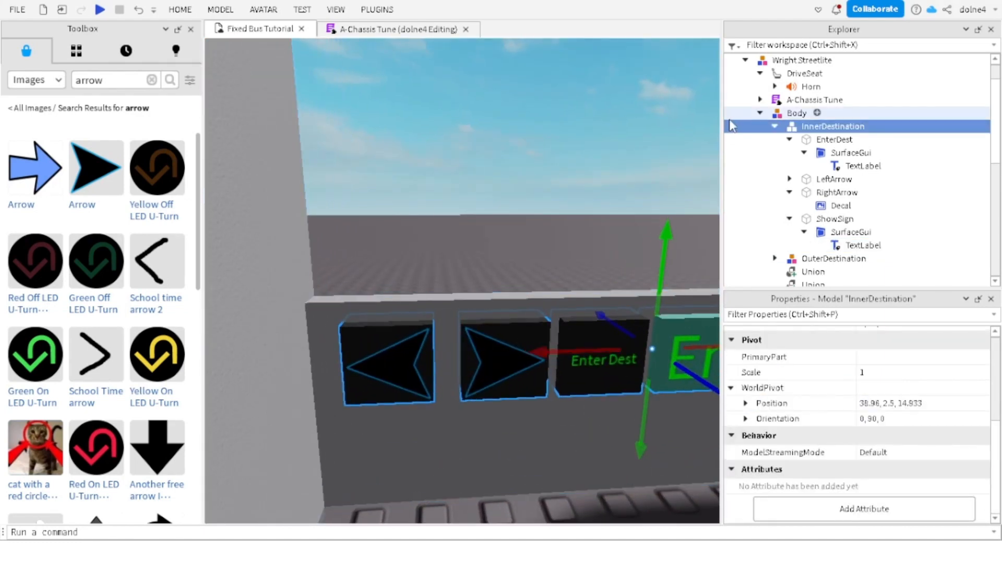
click(775, 126)
click(775, 126)
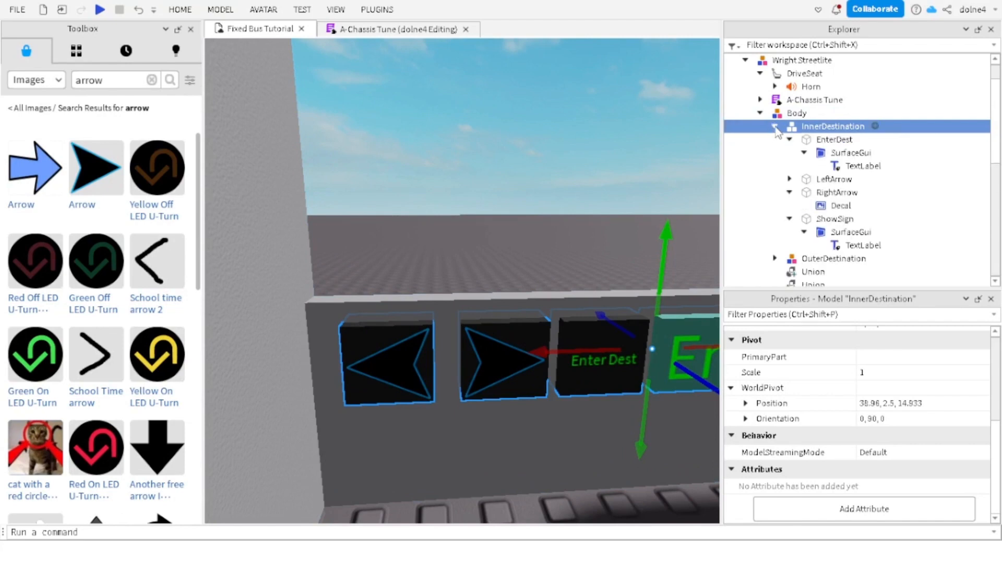
click(842, 196)
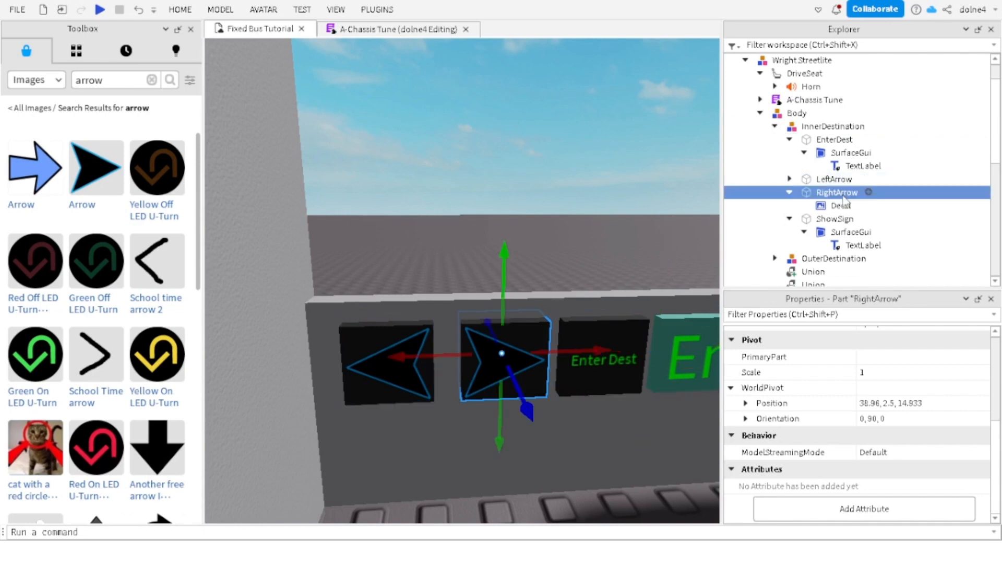
click(868, 192)
click(762, 241)
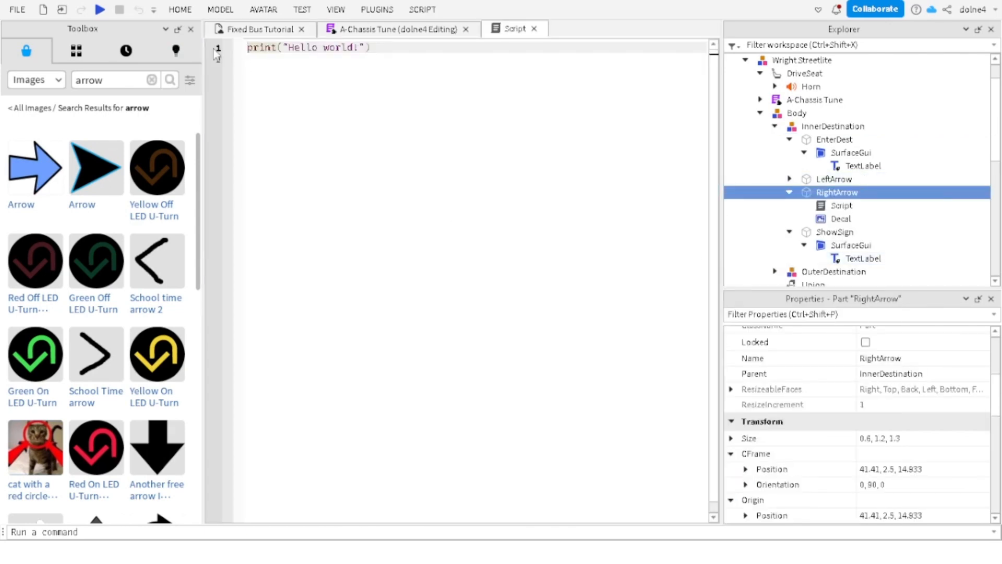
Step: Delete the default print("Hello world!") line from RightArrow's new script
click(320, 74)
key(BackSpace)
key(BackSpace)
key(BackSpace)
key(BackSpace)
key(BackSpace)
key(BackSpace)
key(BackSpace)
key(BackSpace)
key(BackSpace)
key(BackSpace)
key(BackSpace)
key(BackSpace)
key(BackSpace)
key(BackSpace)
key(BackSpace)
key(BackSpace)
key(BackSpace)
key(BackSpace)
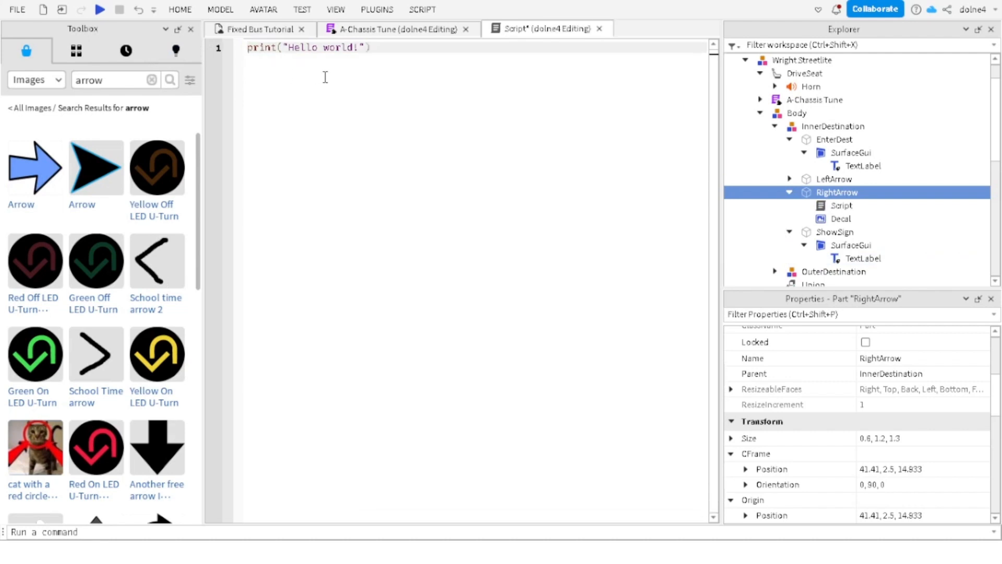
key(BackSpace)
key(BackSpace)
key(BackSpace)
key(BackSpace)
Step: Declare a local variable RightArrow equal to script.Parent on the script's first line
text(local)
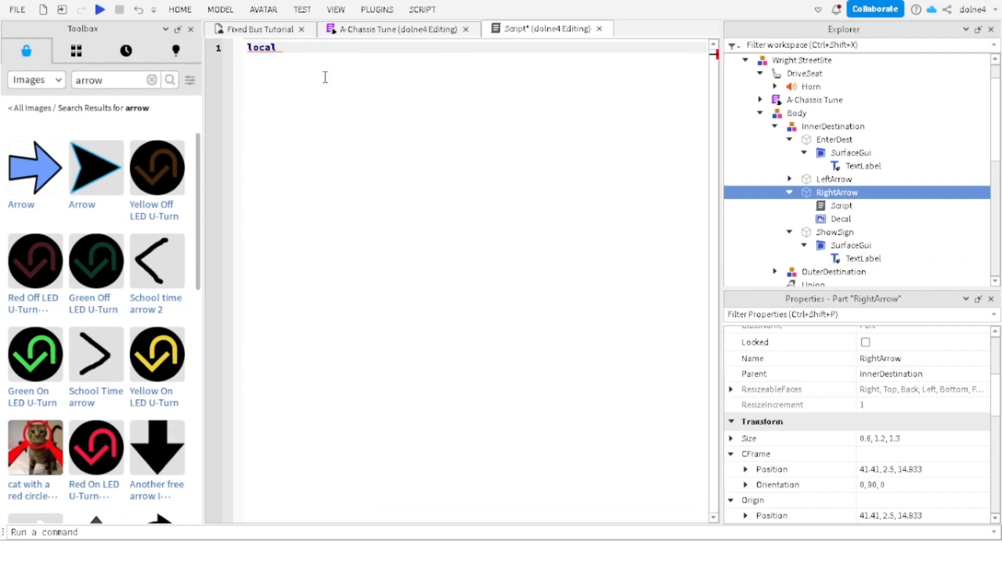
text( RightArrow = script.Parent)
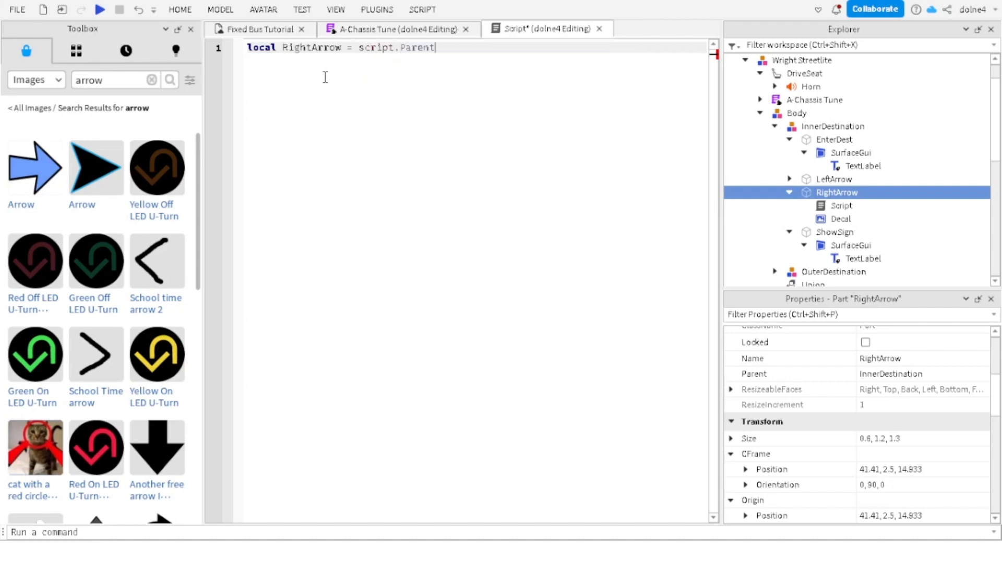
key(Return)
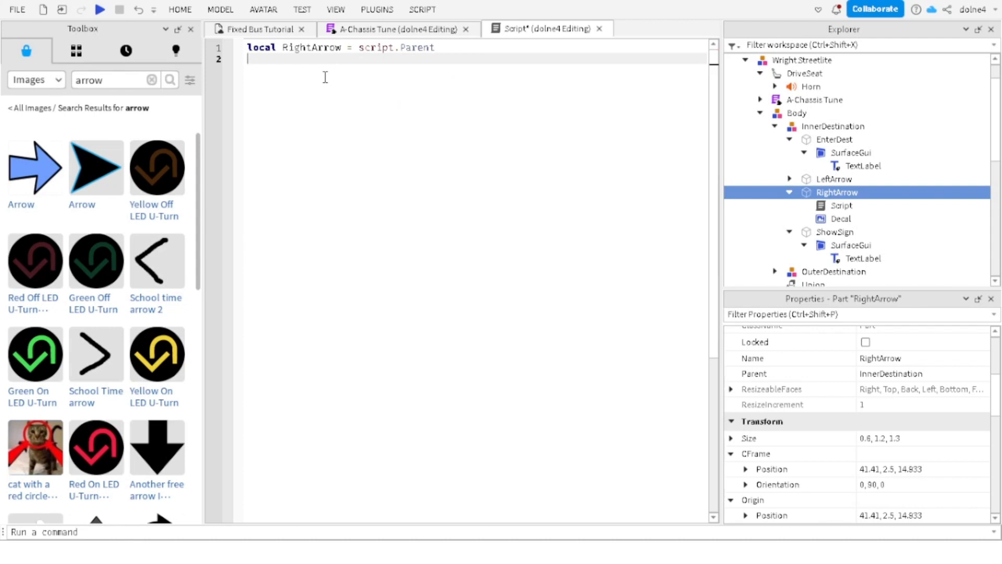
Step: Declare a local variable ShowSign equal to RightArrow.Parent.ShowSign on the script's second line
text(loc)
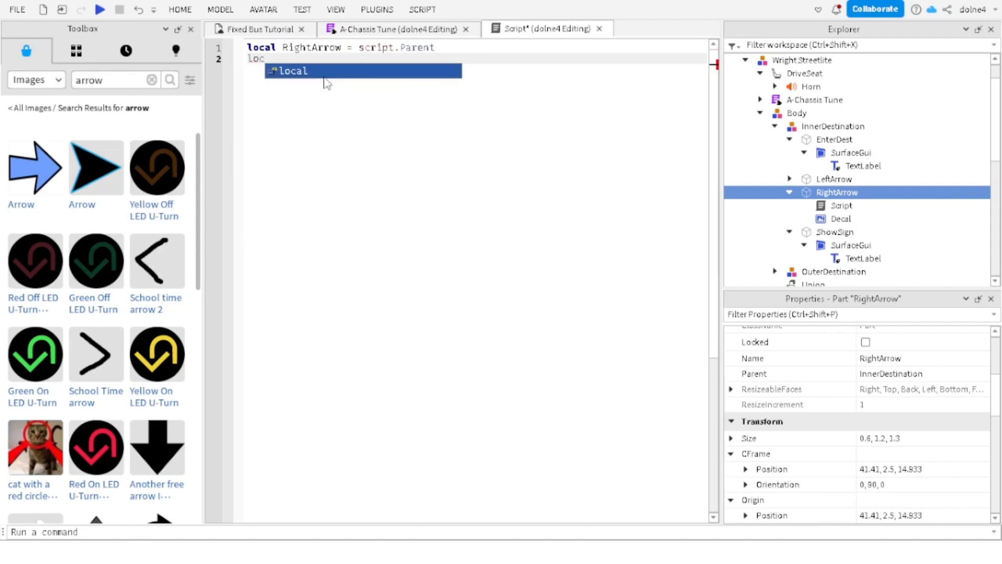
key(Tab)
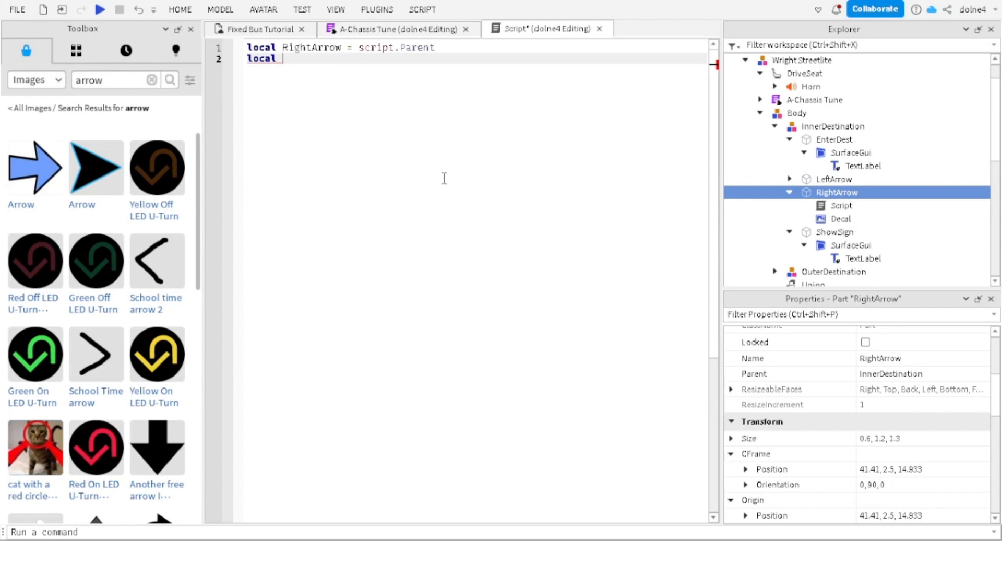
text(ShowSign = RightArrow.)
key(Tab)
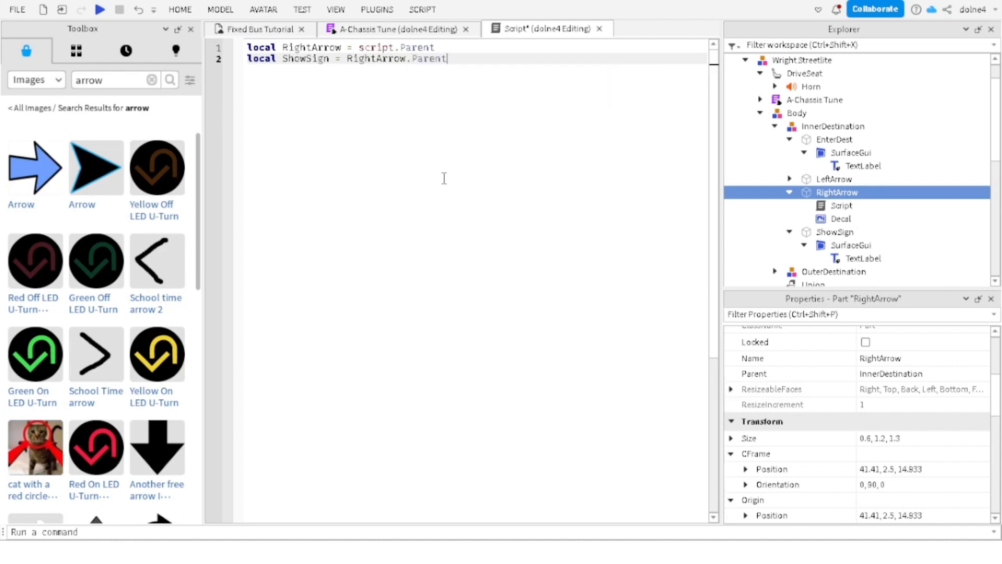
text(.ShowSign)
key(Return)
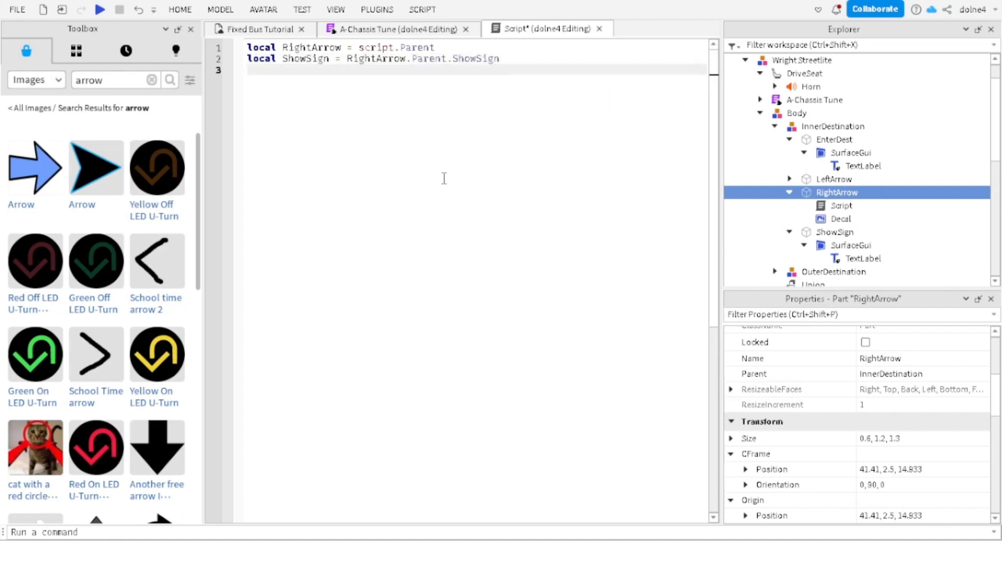
Step: Extend the ShowSign variable's reference with .SurfaceGui.TextLabel so it targets the display's label
click(508, 59)
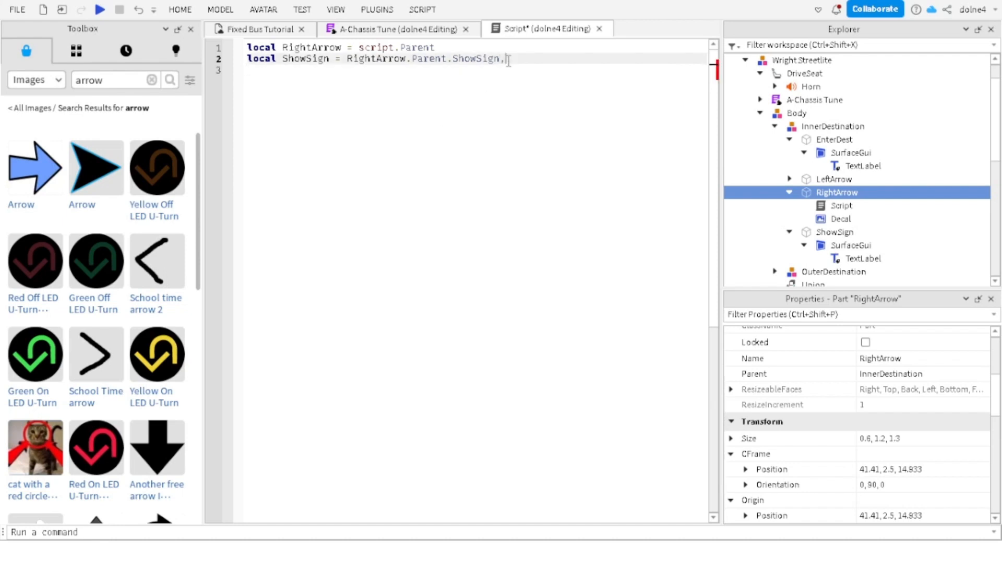
text(.)
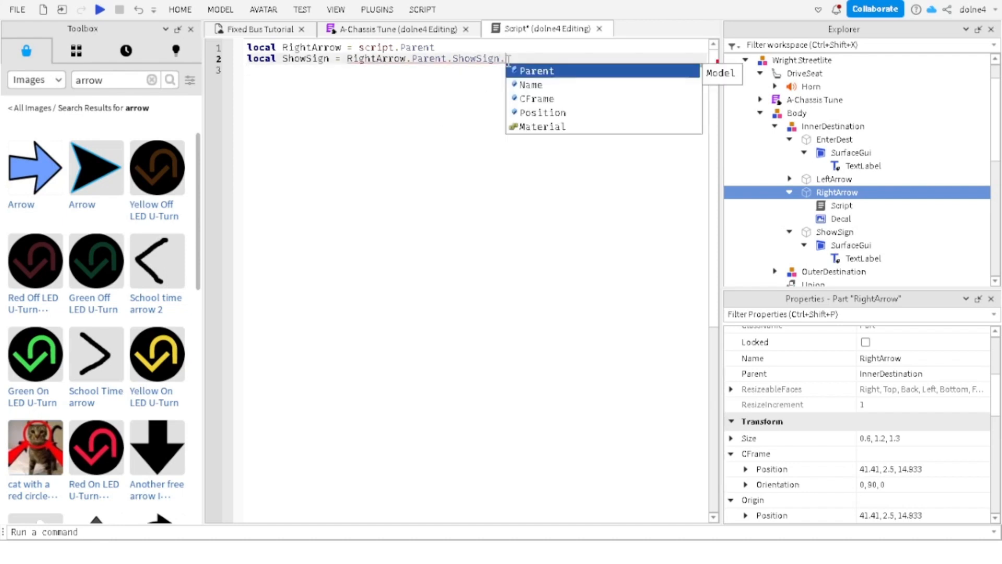
text(SurfaceGui.)
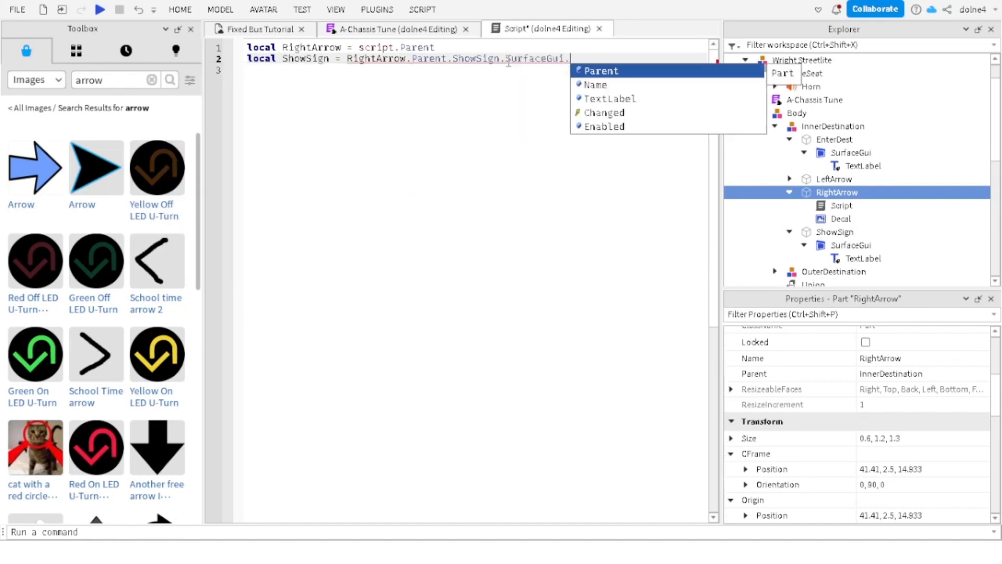
text(TextLabel)
click(253, 76)
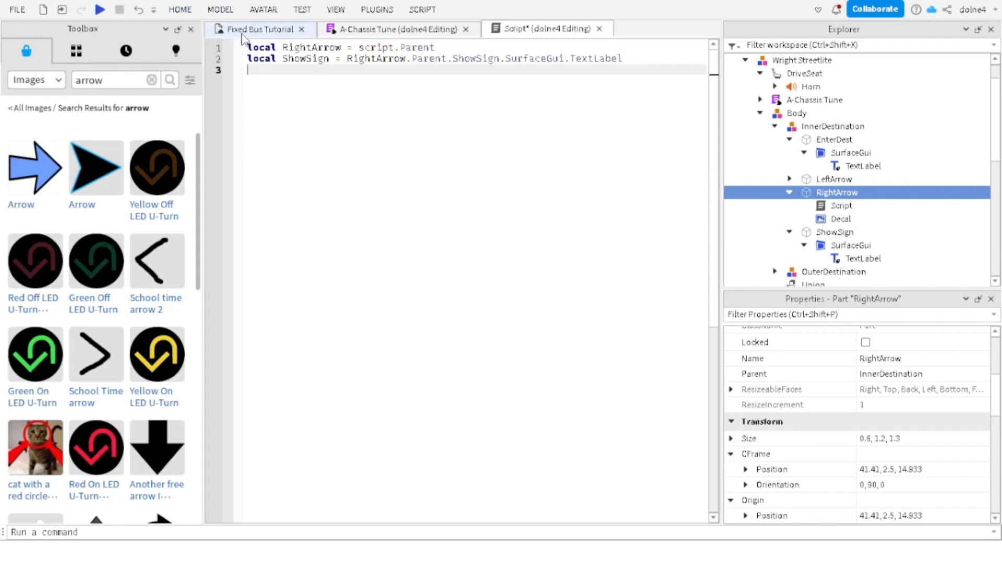
Step: Return to the bus model view and add a ClickDetector to the RightArrow part
click(260, 28)
shift+click(373, 342)
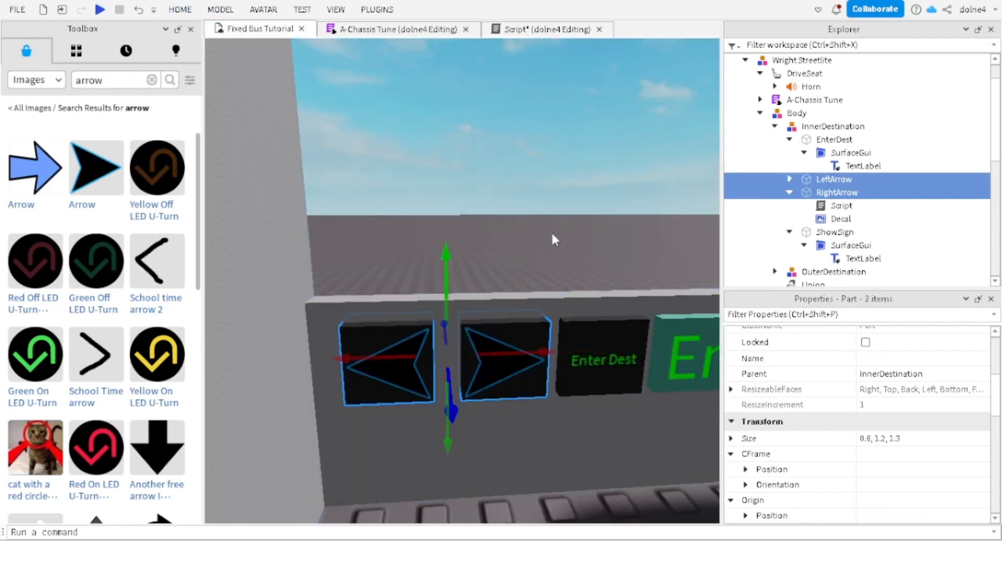
shift+click(583, 359)
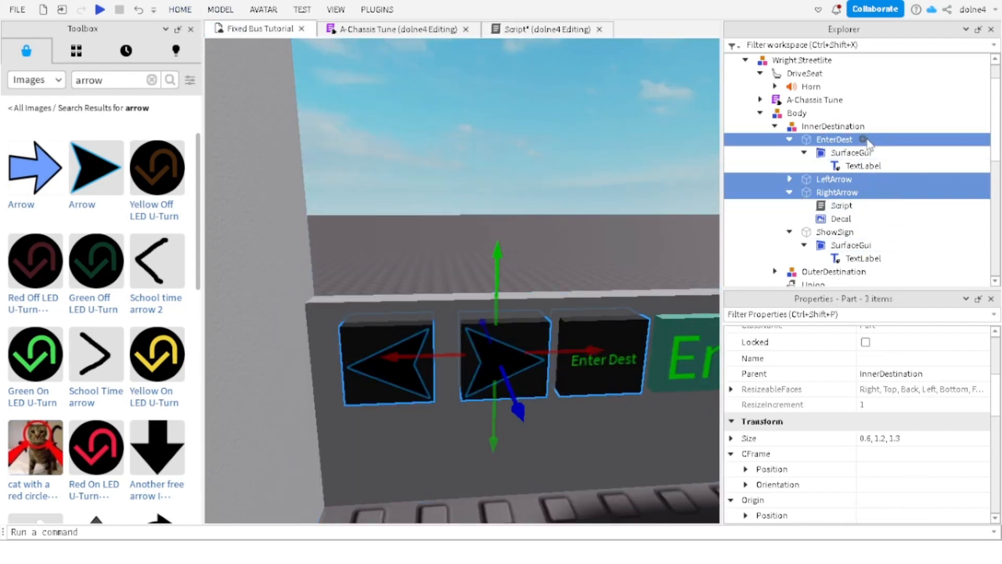
click(825, 193)
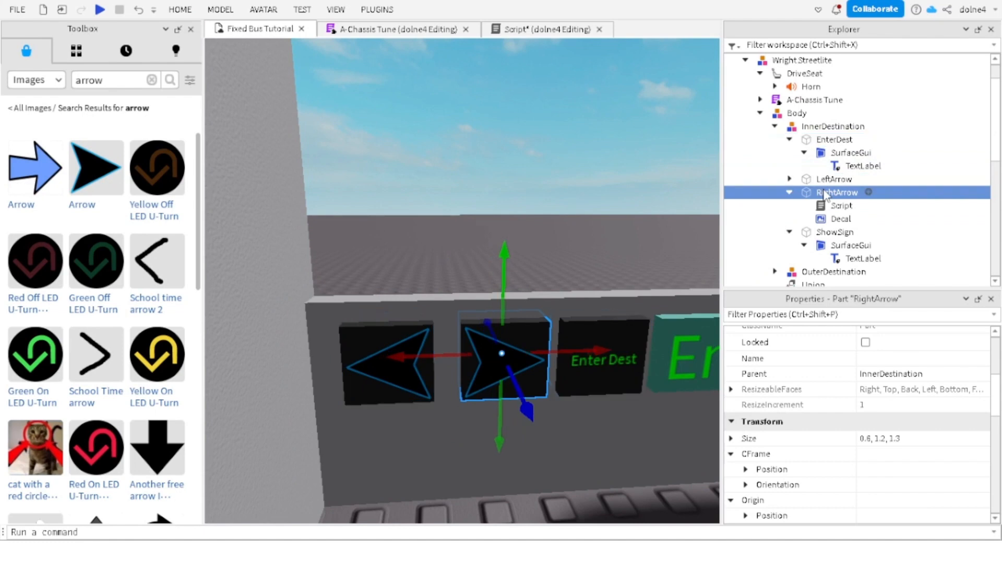
click(869, 192)
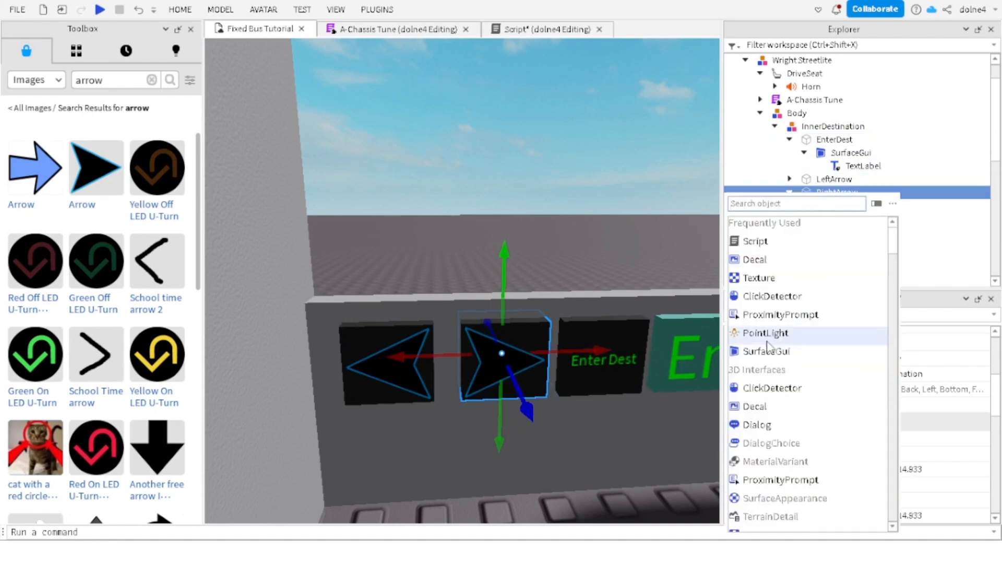
click(772, 296)
Step: Copy RightArrow's ClickDetector into the LeftArrow and EnterDest parts
click(855, 205)
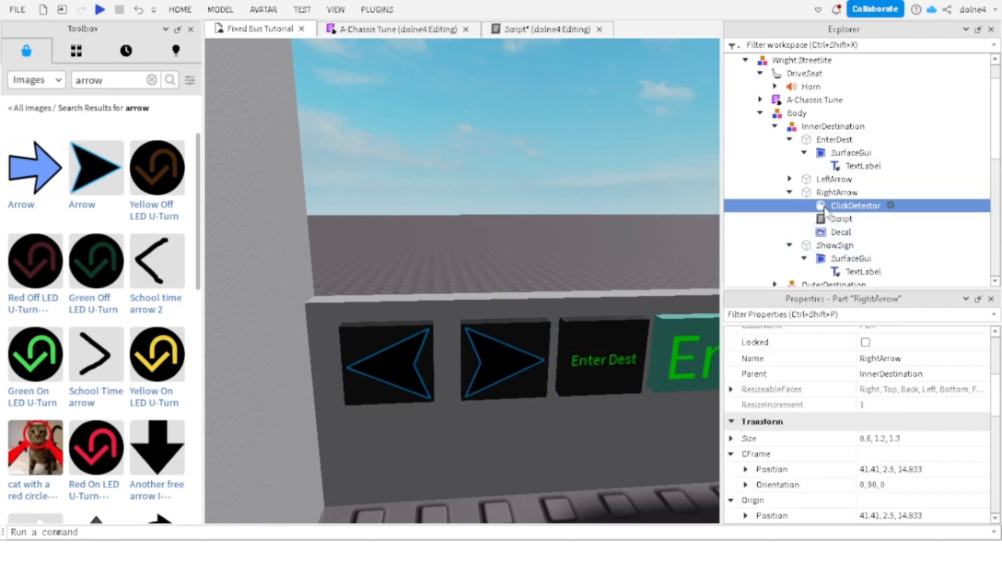
click(494, 342)
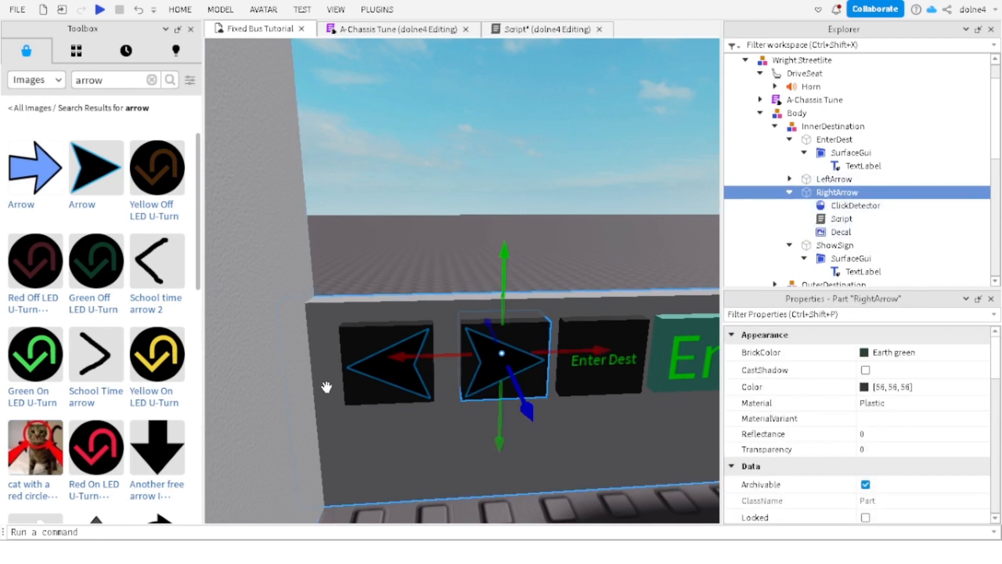
click(375, 368)
key(ctrl+shift+v)
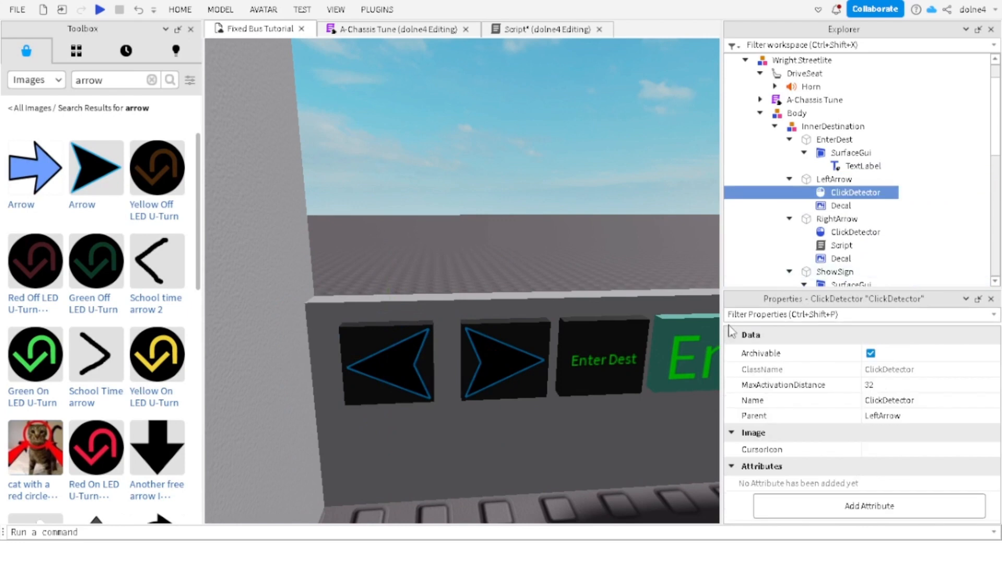
click(602, 365)
key(ctrl+shift+v)
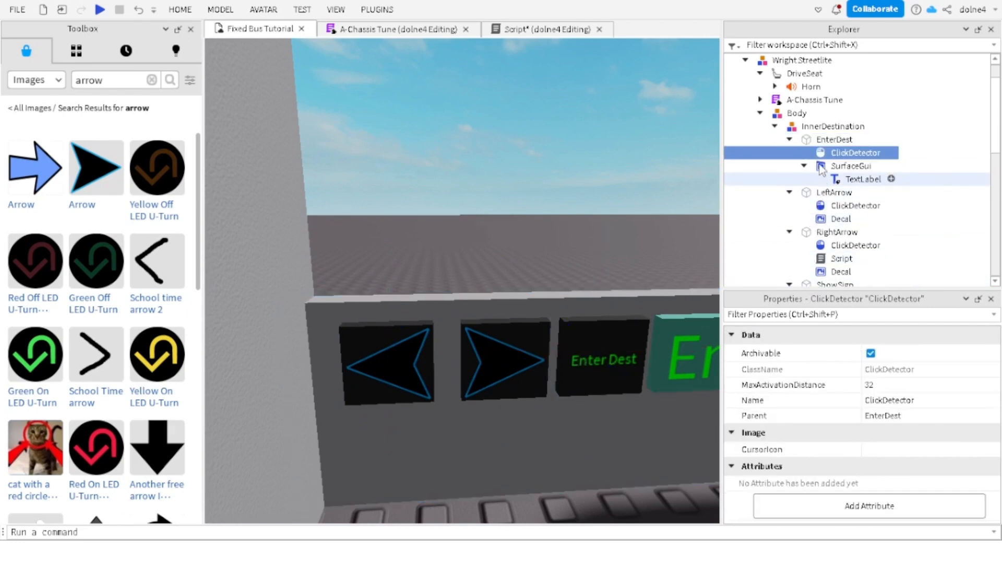
Step: In RightArrow's script, declare a local variable ClickDetector equal to RightArrow.ClickDetector
click(521, 29)
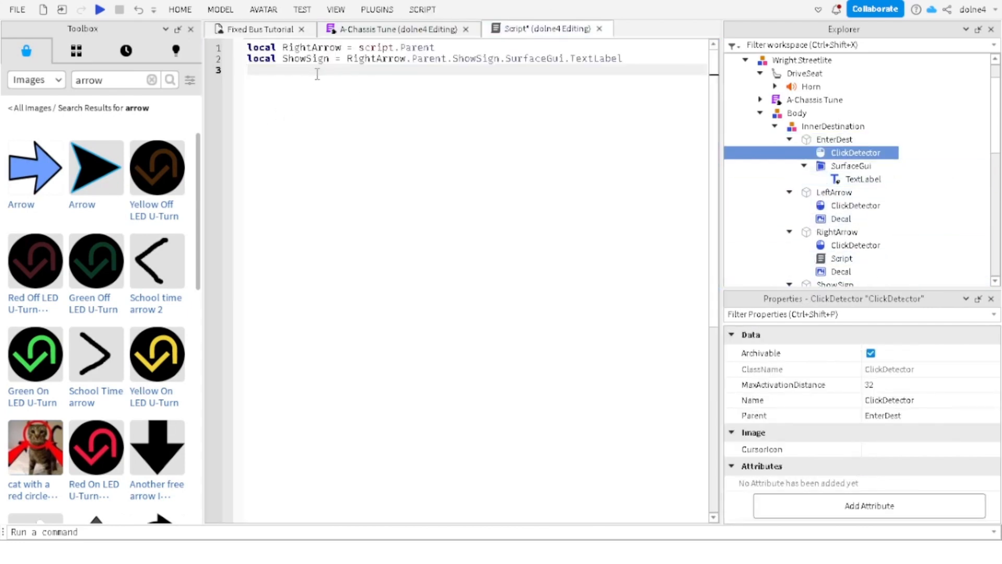
text(local ClickDetector = R)
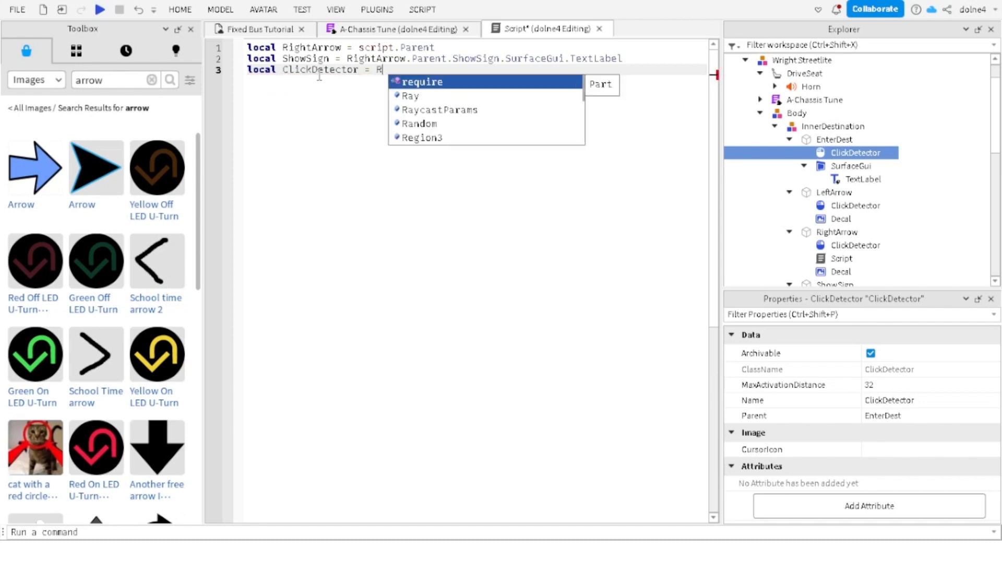
text(ightArrow.Clu)
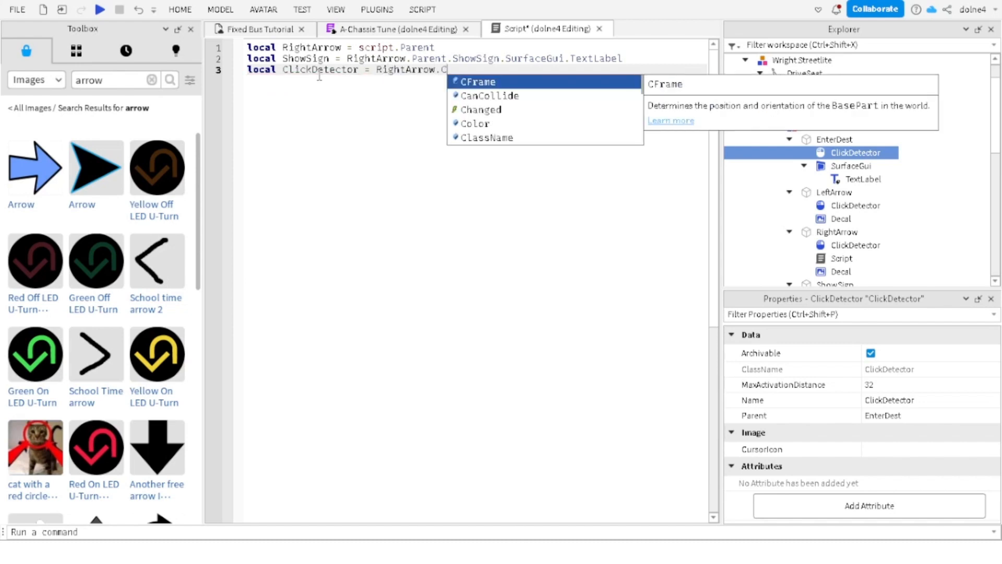
key(BackSpace)
key(BackSpace)
text(lickDetector)
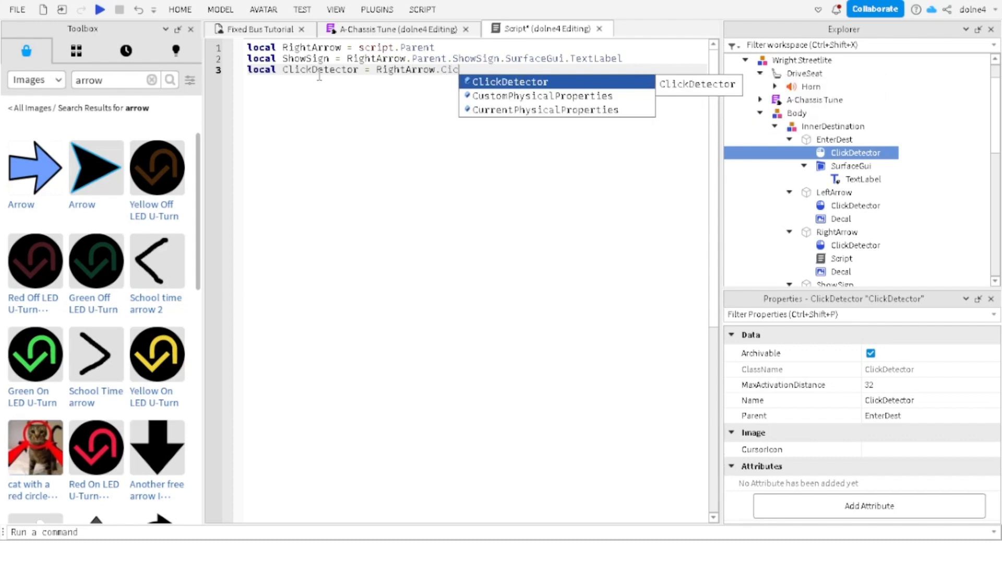
key(Return)
Step: Connect an empty function to ClickDetector.MouseClick below the variable declarations
text(ClickDetector)
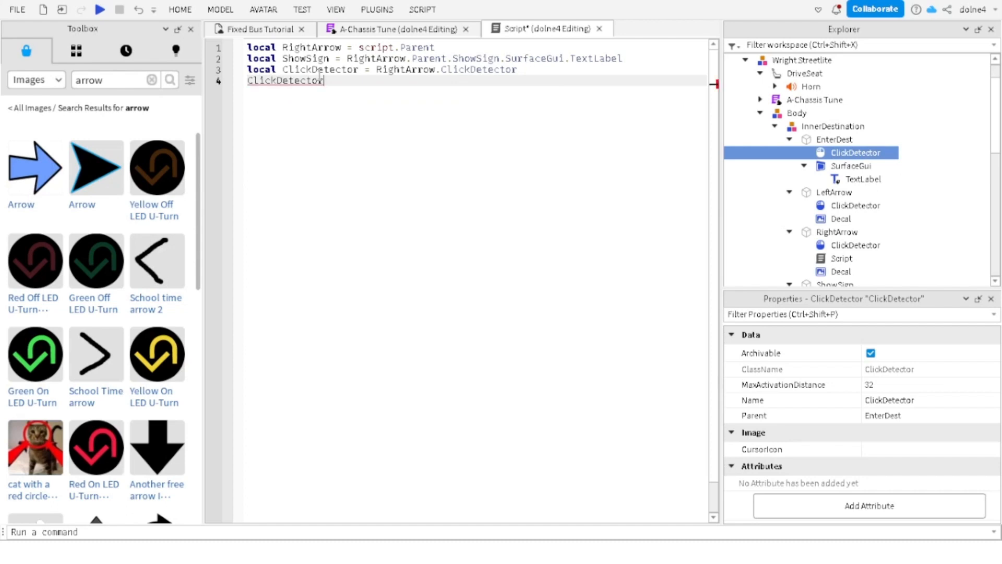
text(.Mos)
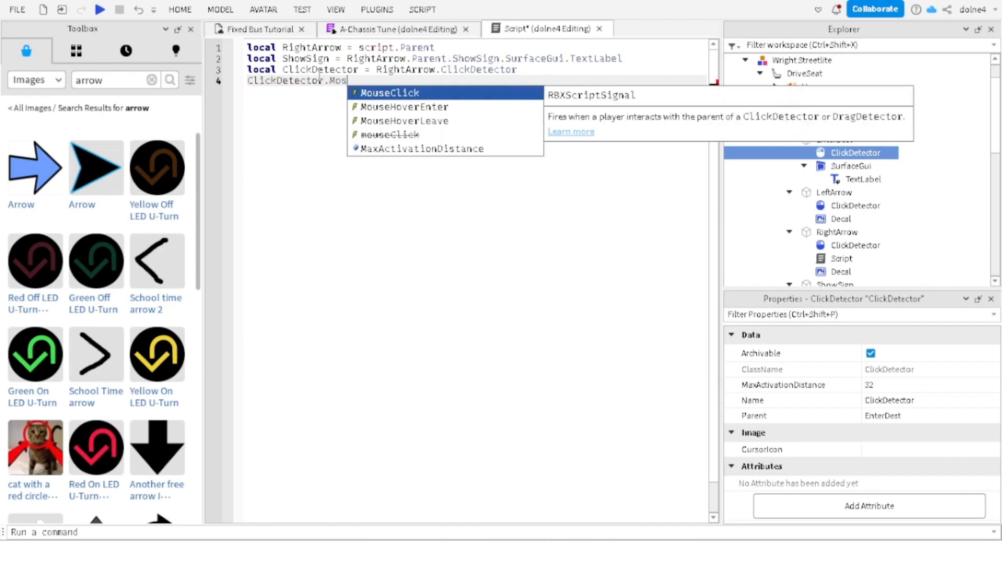
key(Tab)
text(:Connect()
key(Tab)
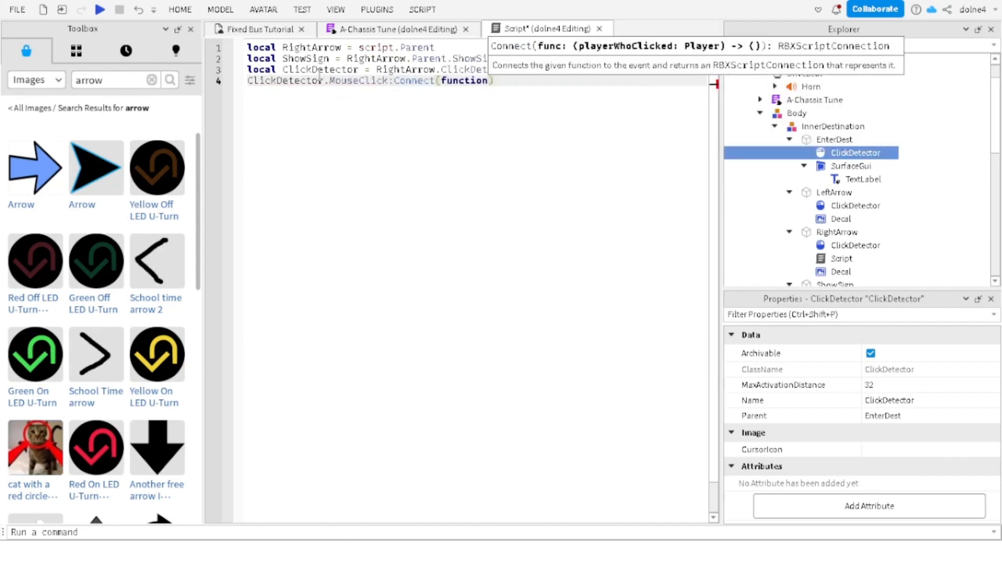
text(()
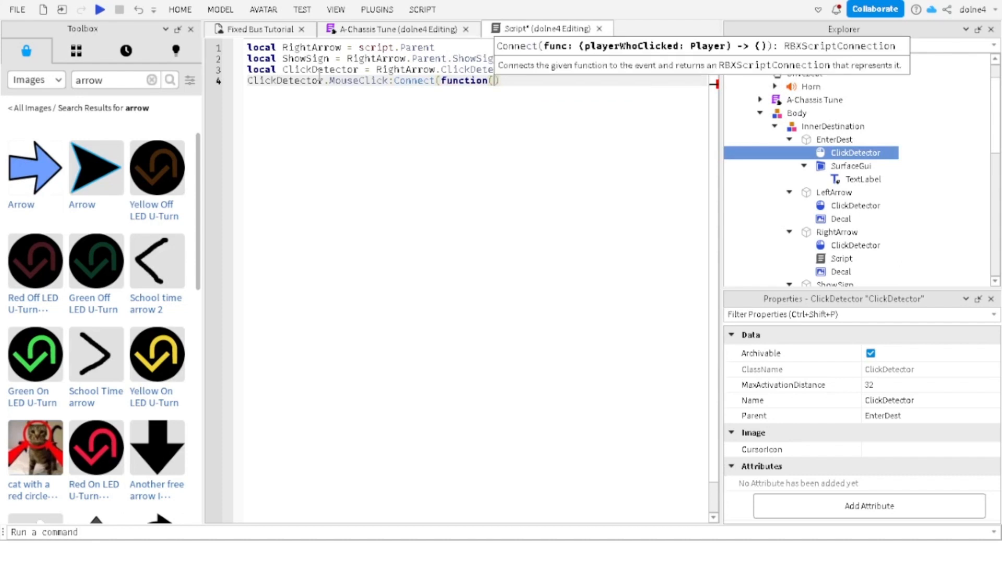
text())
key(Return)
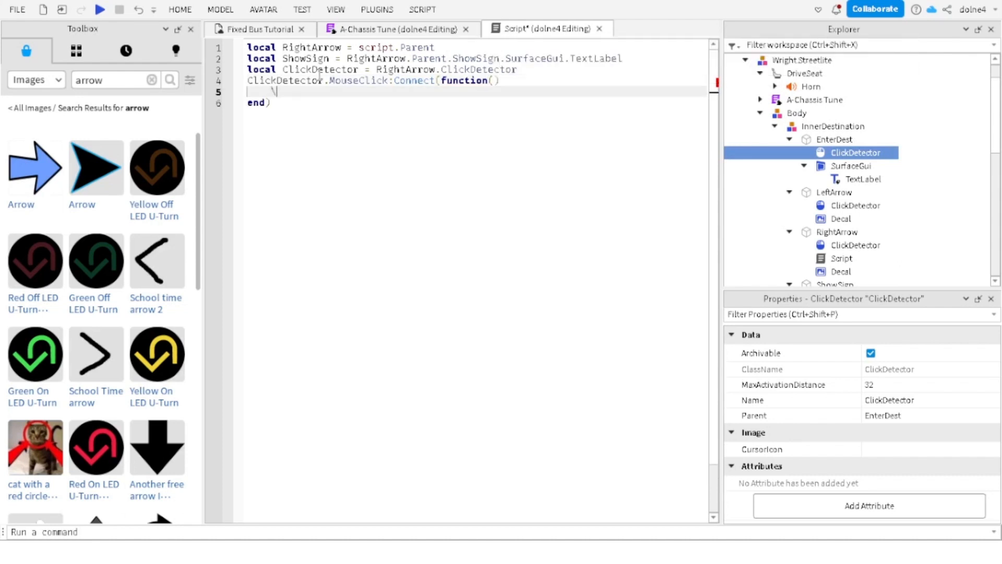
Step: Declare a local variable Number equal to 1 above the MouseClick function
click(520, 69)
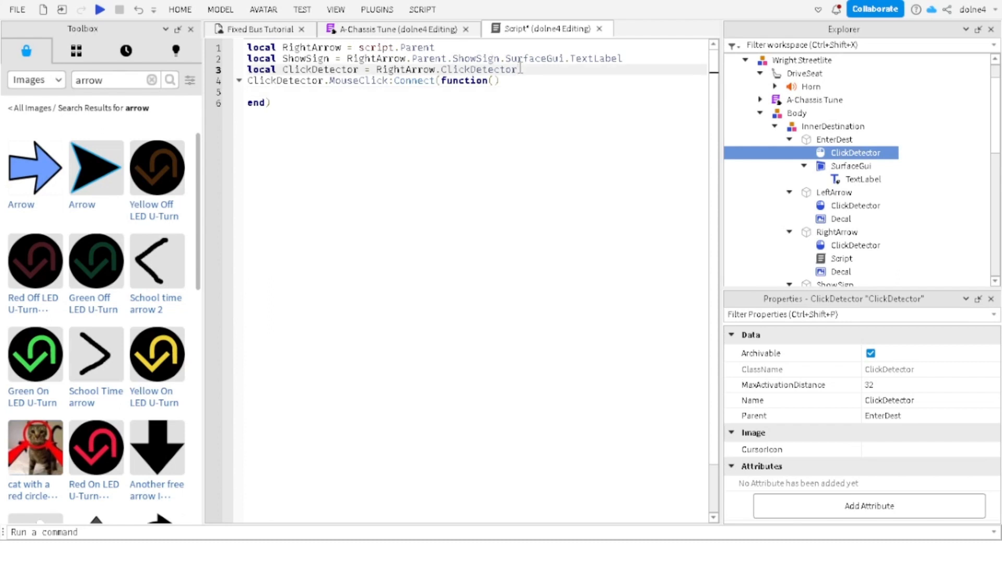
click(299, 94)
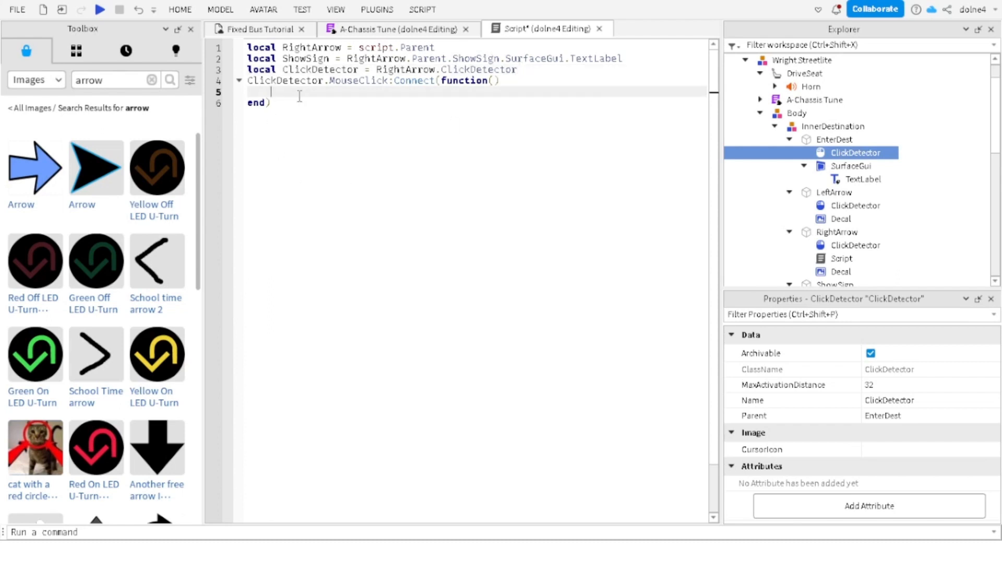
click(520, 70)
key(Return)
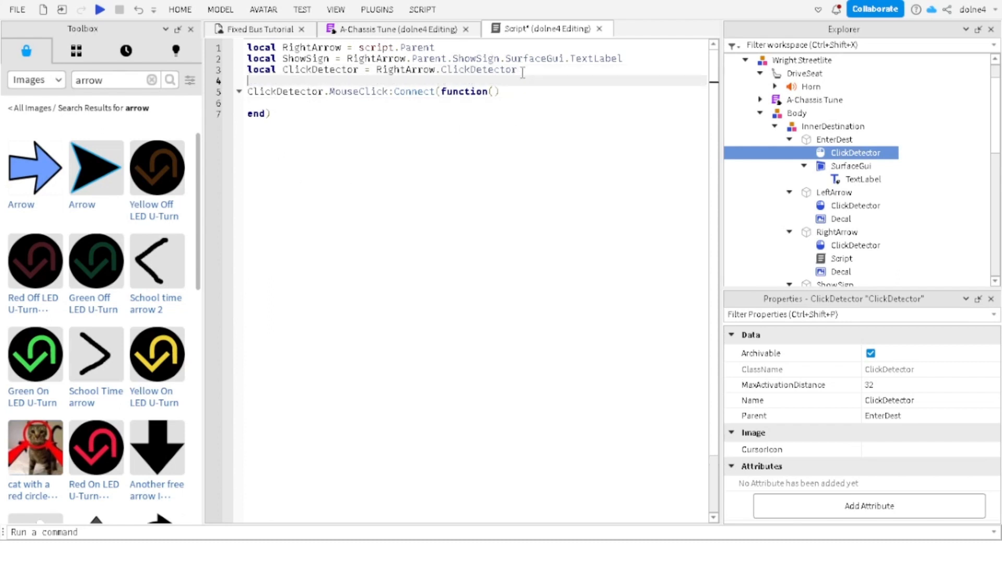
text(local Number)
Step: Adjust the line spacing so Number sits directly under the ClickDetector declaration, with blank lines before the MouseClick function
click(248, 72)
click(249, 79)
key(Return)
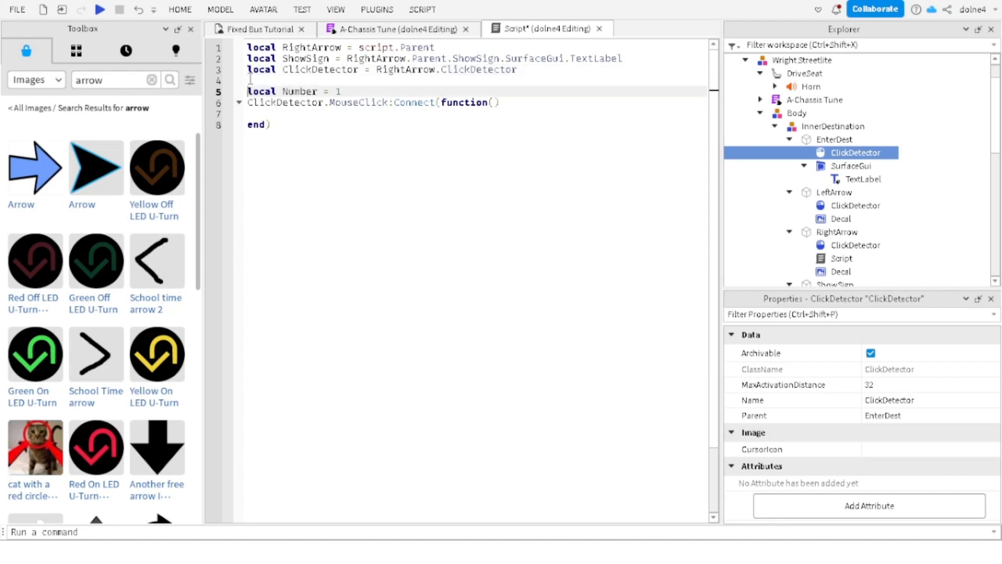
key(Return)
key(Up)
key(Up)
key(Delete)
key(Delete)
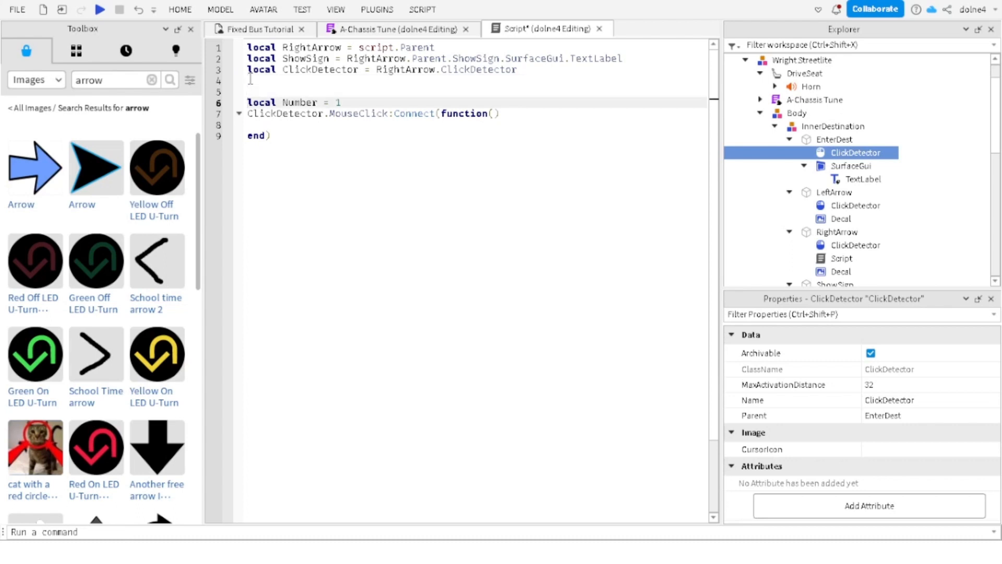
click(384, 82)
key(Return)
key(Return)
key(Return)
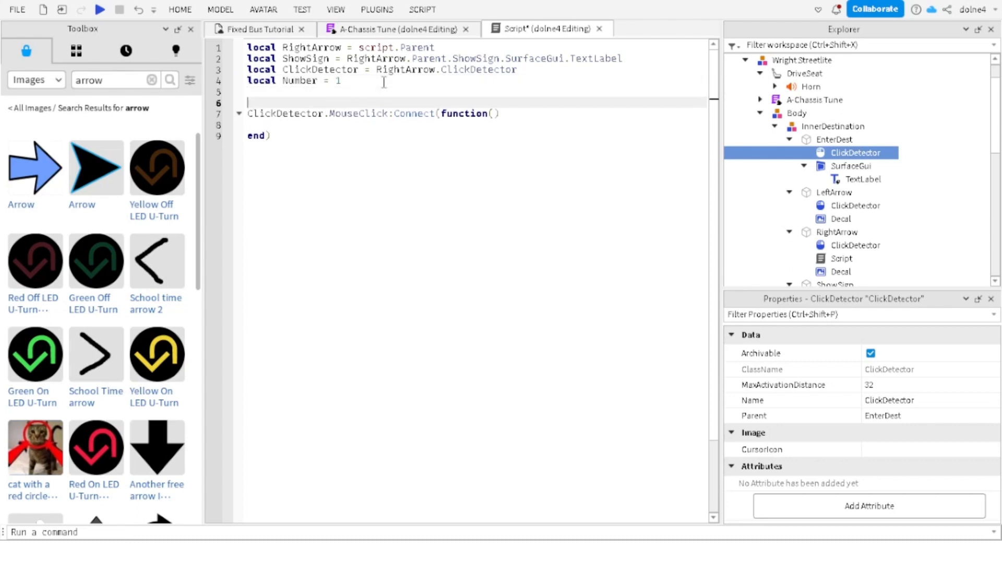
Step: Declare a local table DestTable containing one empty string between the Number declaration and the MouseClick function
key(Up)
text(Des)
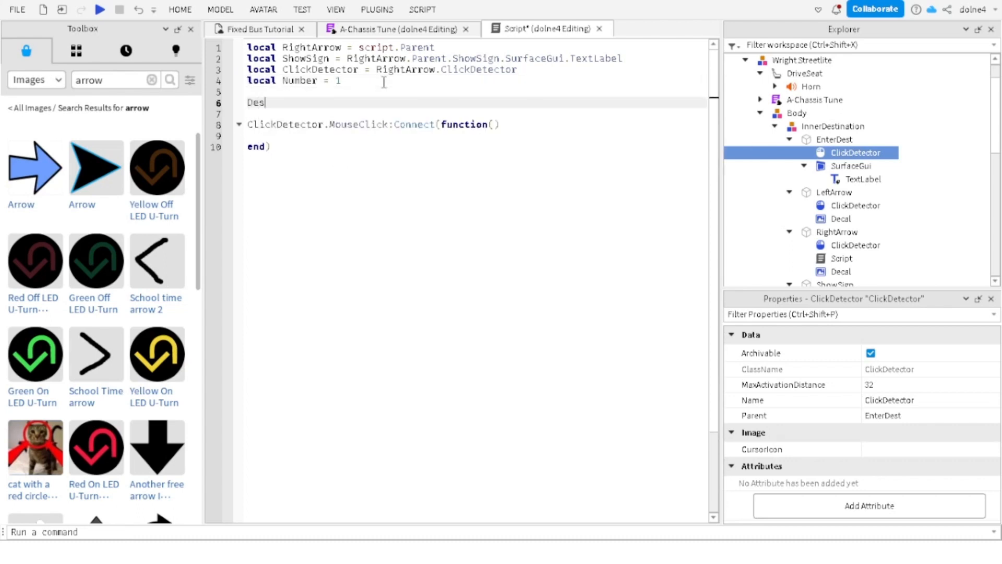
text(t)
key(BackSpace)
key(BackSpace)
key(BackSpace)
key(BackSpace)
text(local DestTable = {")
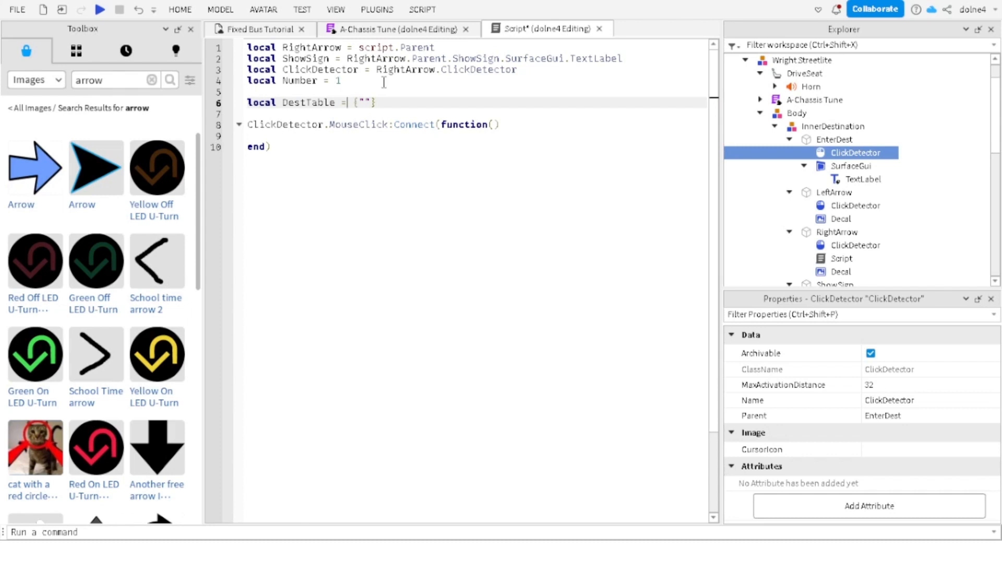
Step: Fill the DestTable array with the destination strings "43 Kennedy" and "8 Abbotsfield"
text(43 Kenen)
key(BackSpace)
key(BackSpace)
text(ndye)
key(End)
text(,")
text(8 B)
text(bbotsfie)
text(ld)
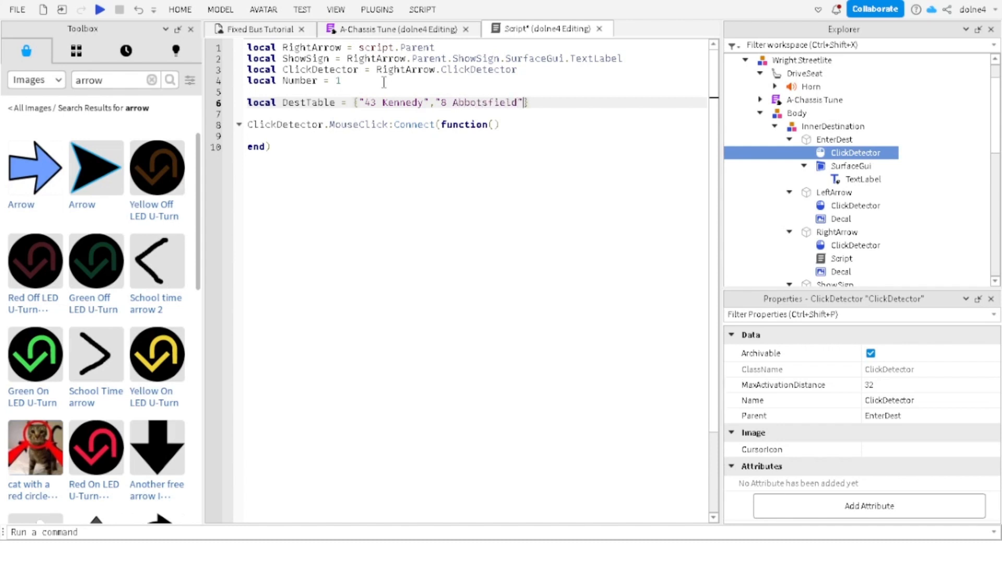
Step: Append the destinations "141 Coliseum", "143 Kingsway" and "7 University" to DestTable
text(,"141 Coliseum,)
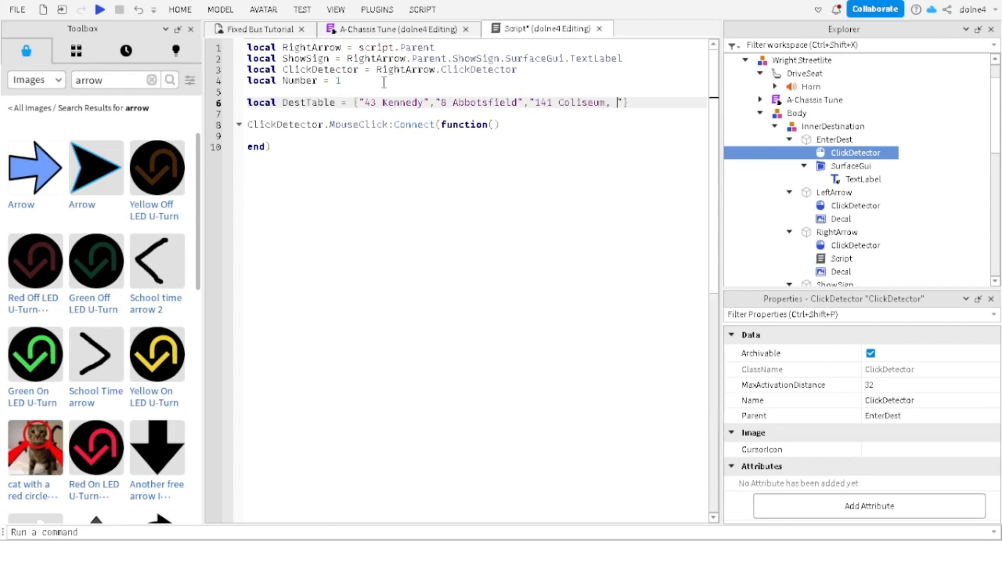
key(BackSpace)
text(,"142)
key(BackSpace)
text(3 Kingsway",)
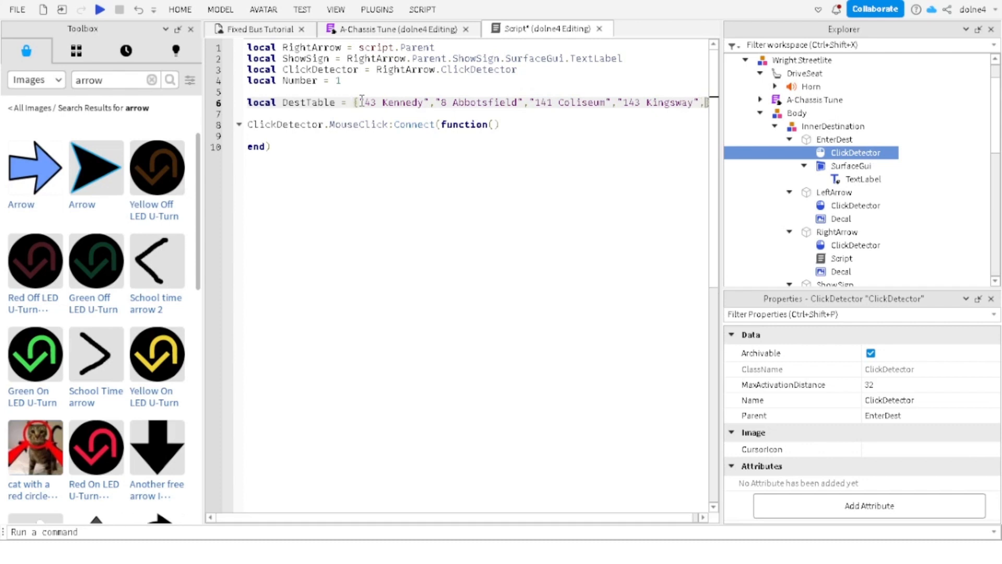
text("7 Unive)
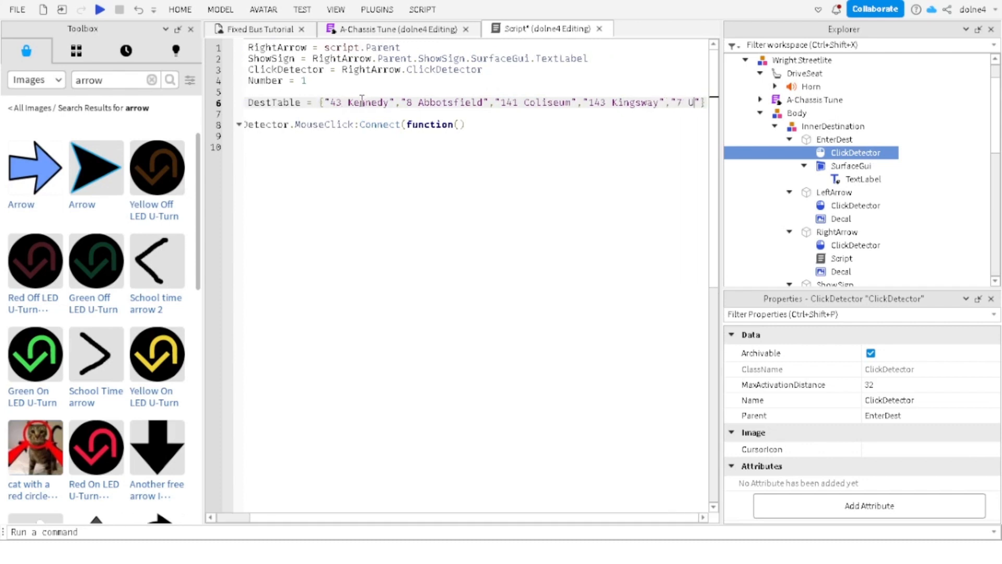
text(rsity)
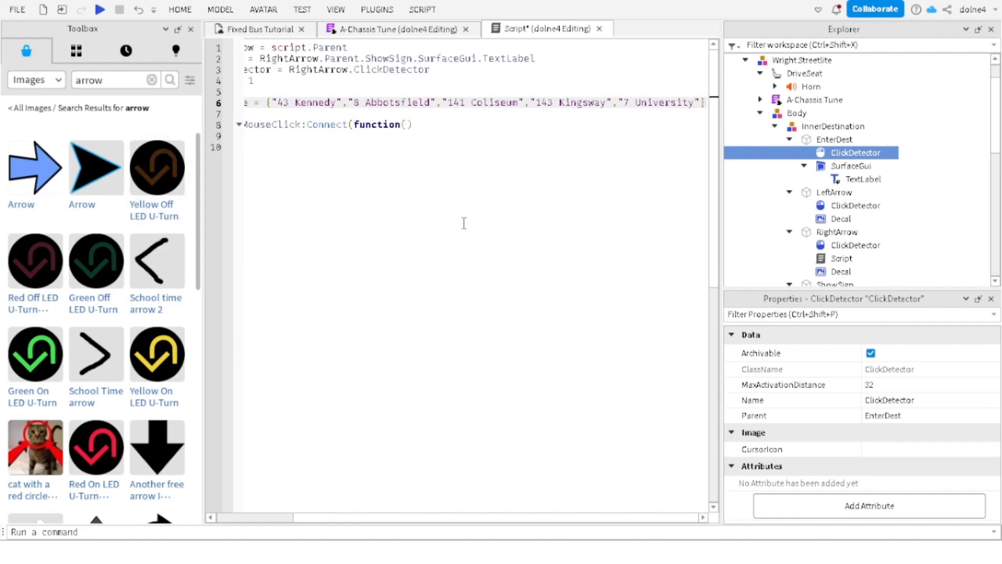
scroll(463, 223, left, 3)
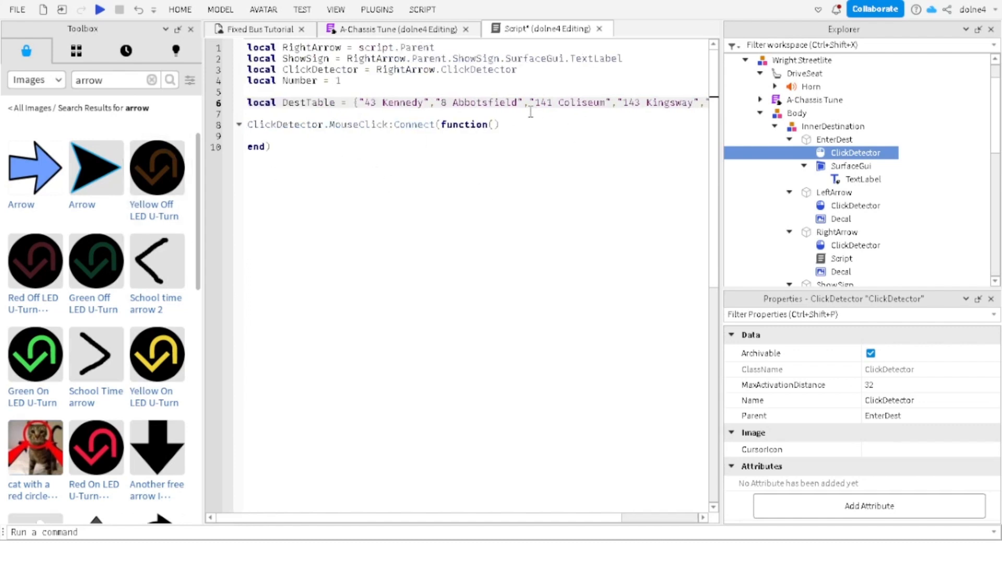
scroll(502, 111, right, 3)
scroll(502, 111, left, 3)
Step: Begin an if condition inside the MouseClick function comparing Number >= DestTable
click(312, 147)
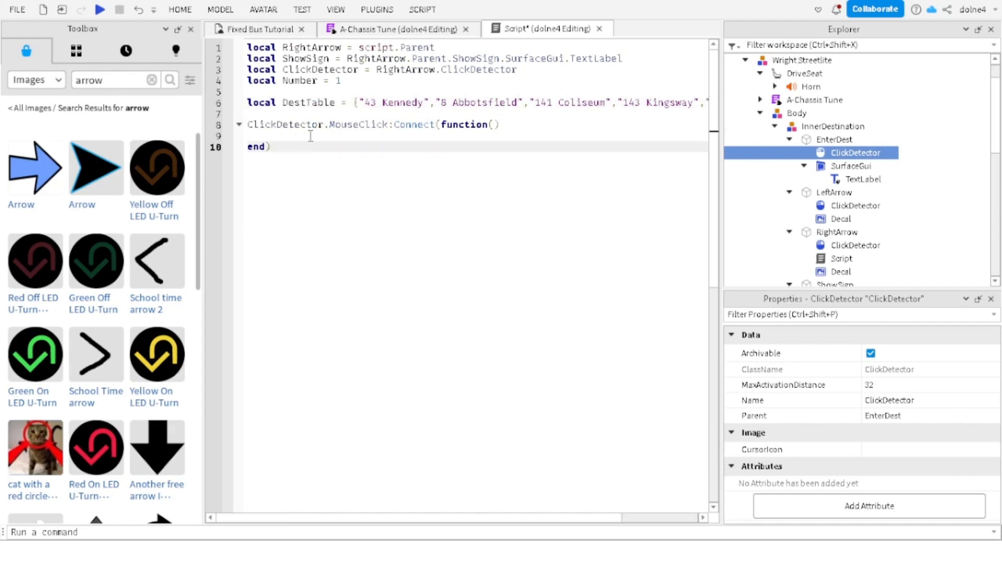
click(309, 129)
click(278, 136)
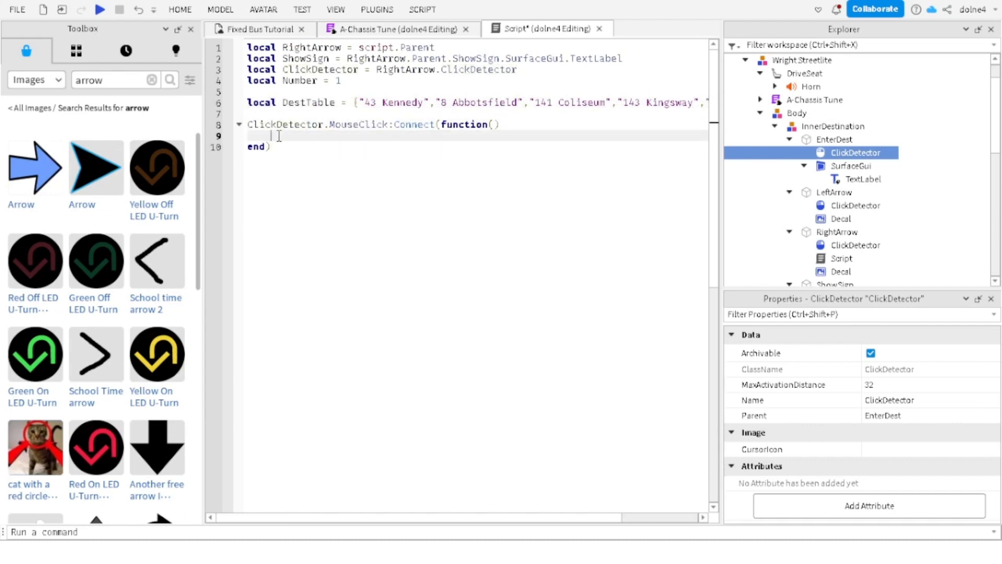
text(if N)
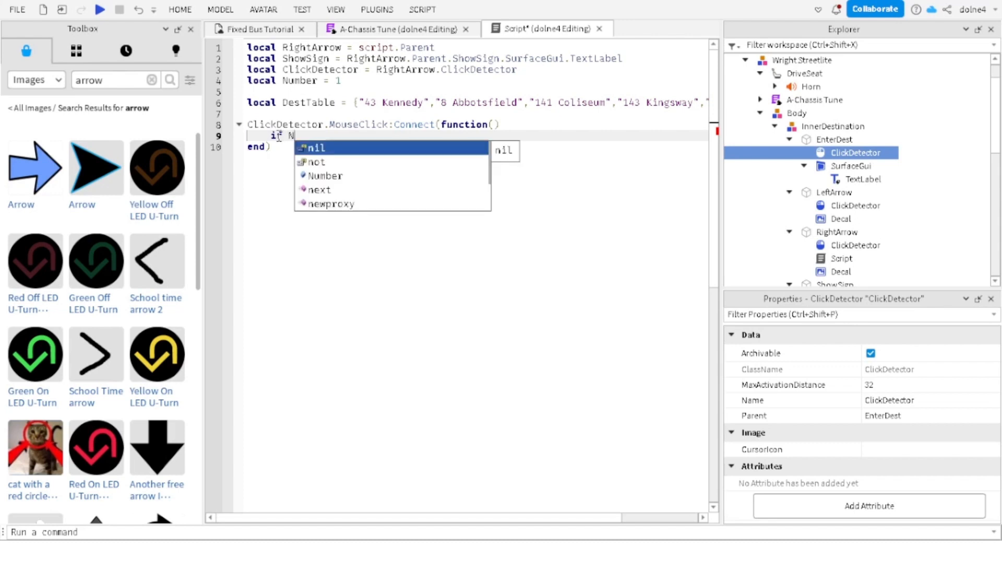
text(umber >)
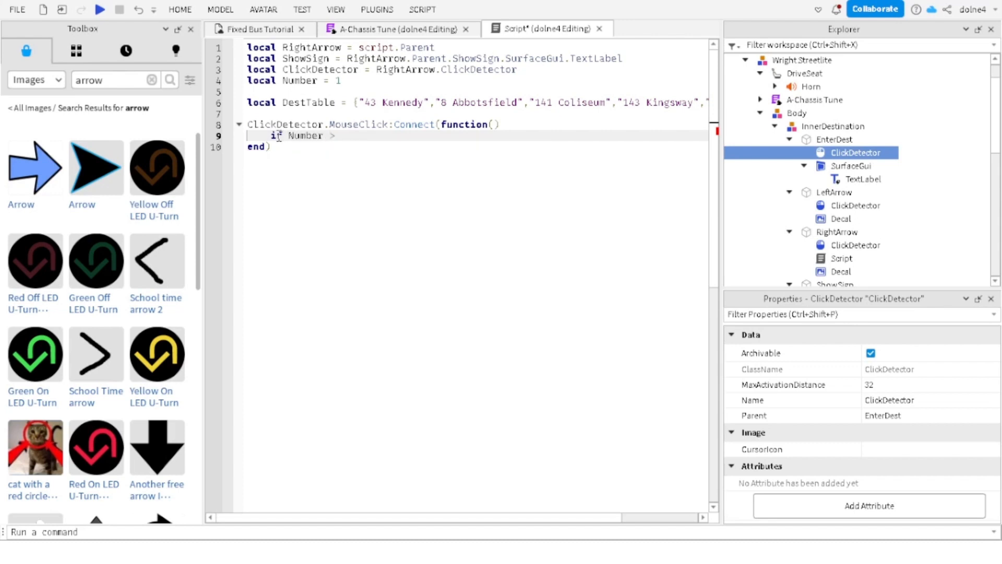
text(= DestTable)
Step: Delete the local Number declaration and the extra blank line above DestTable
click(335, 91)
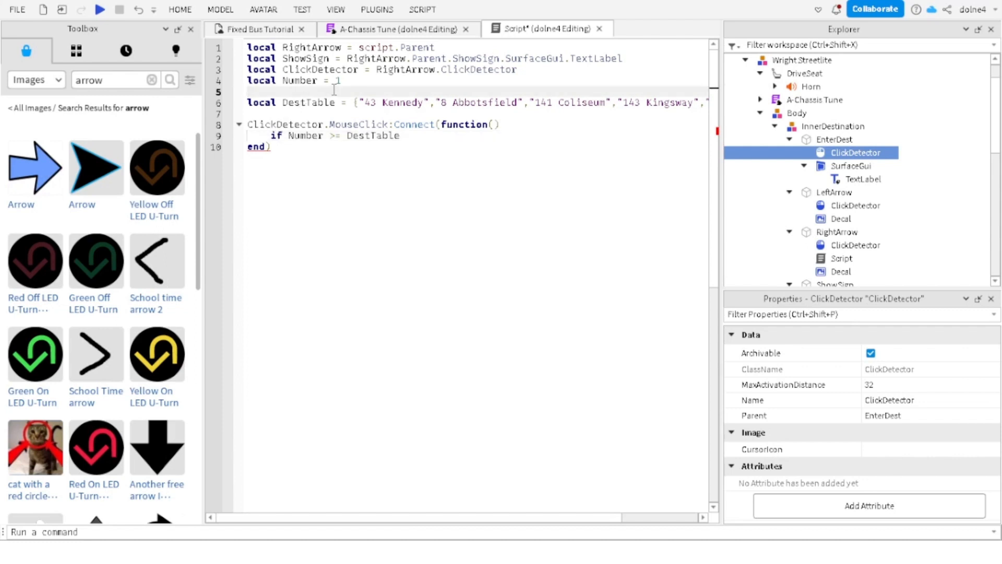
key(BackSpace)
key(BackSpace)
key(BackSpace)
key(BackSpace)
key(BackSpace)
key(BackSpace)
key(BackSpace)
key(BackSpace)
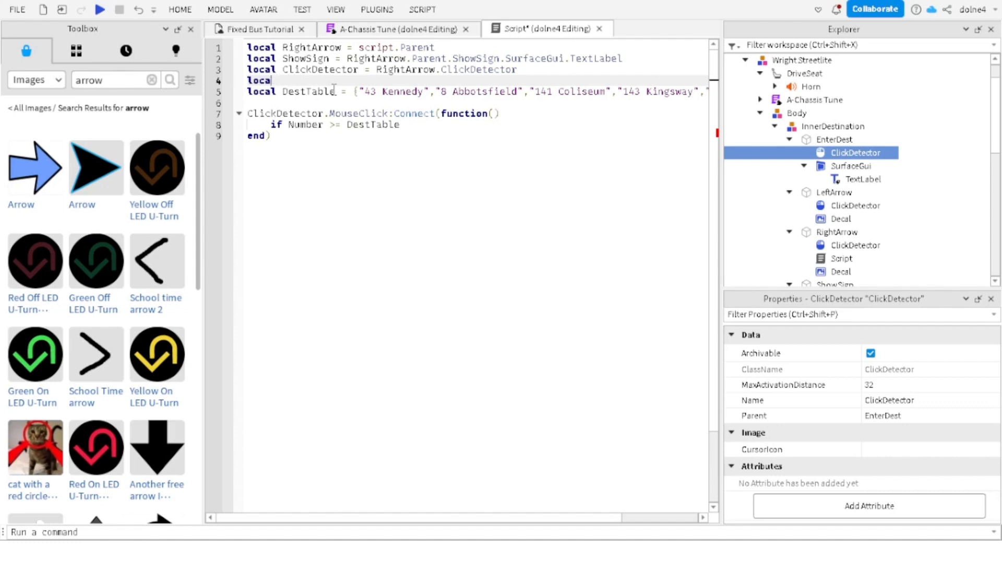
key(BackSpace)
key(BackSpace)
key(BackSpace)
key(BackSpace)
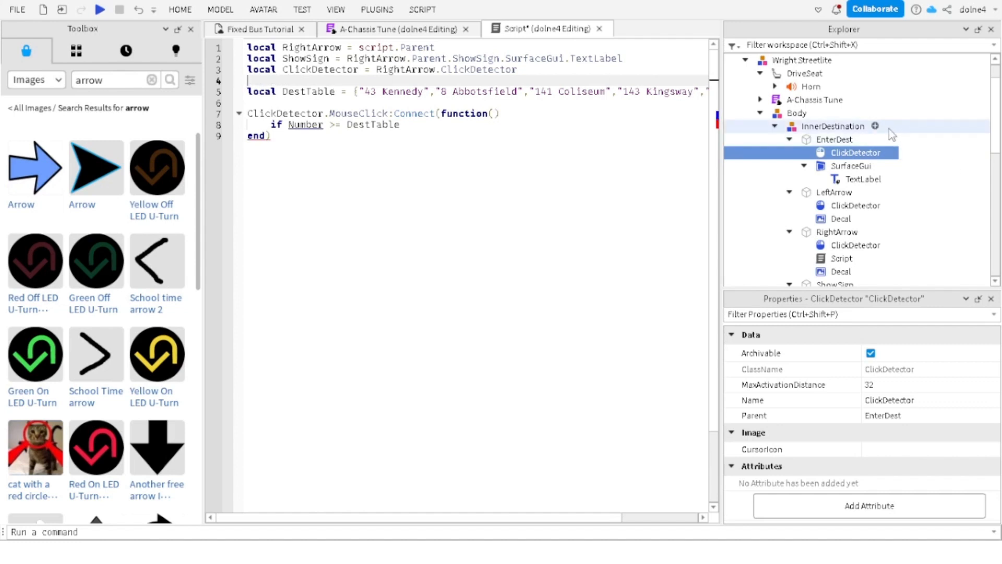
Step: Insert a NumberValue into the InnerDestination model and name it DestCount
click(876, 126)
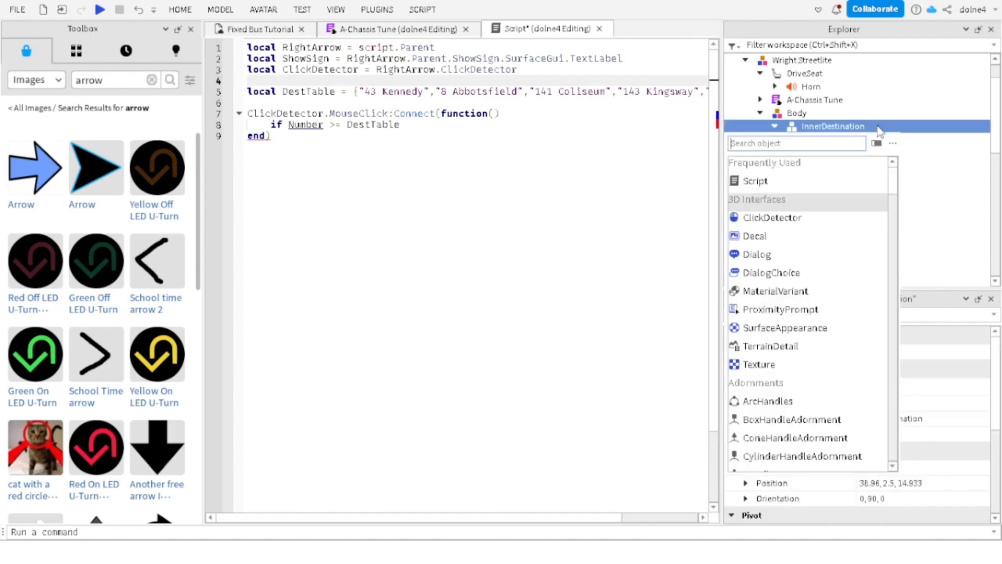
text(numb)
key(Return)
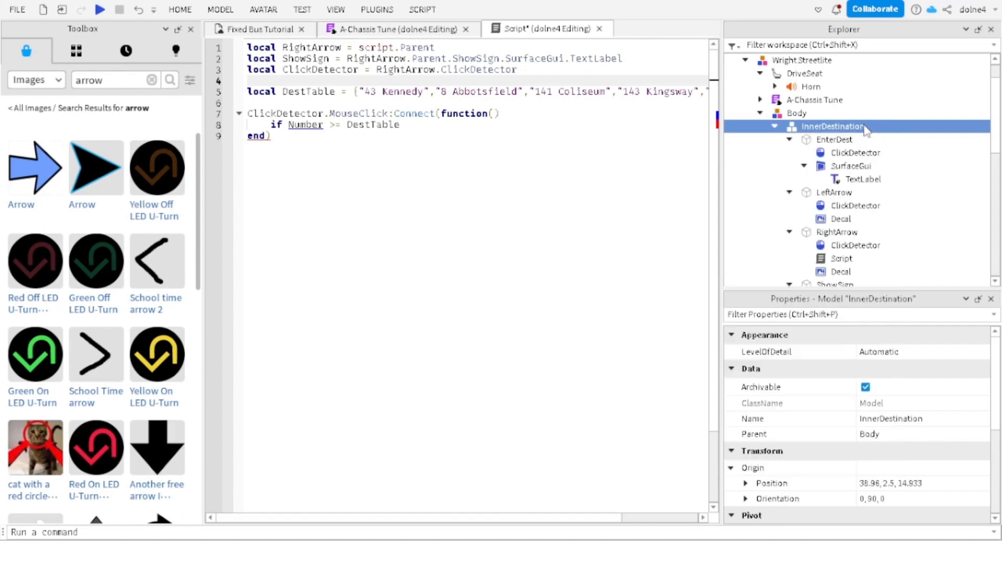
click(820, 140)
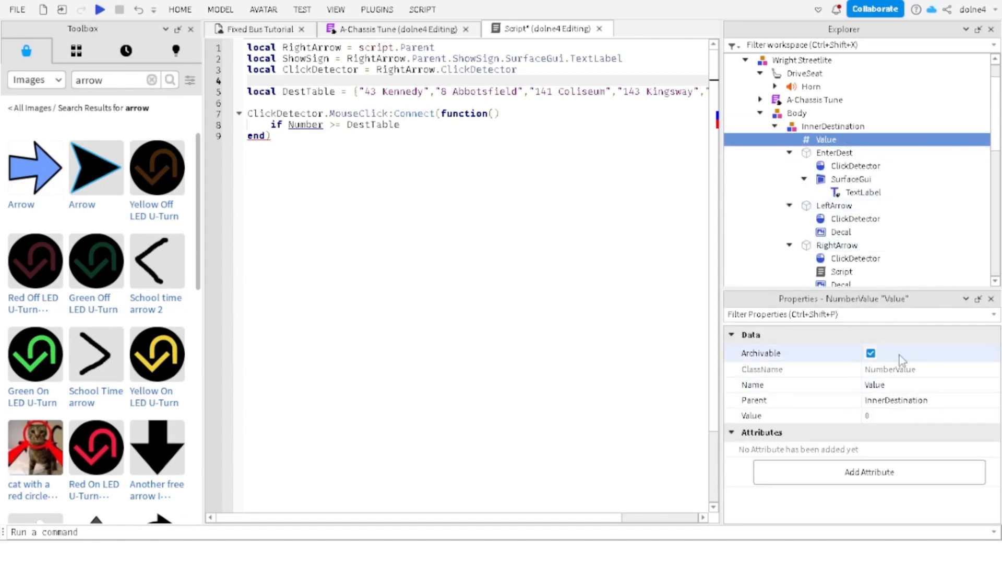
click(901, 390)
key(BackSpace)
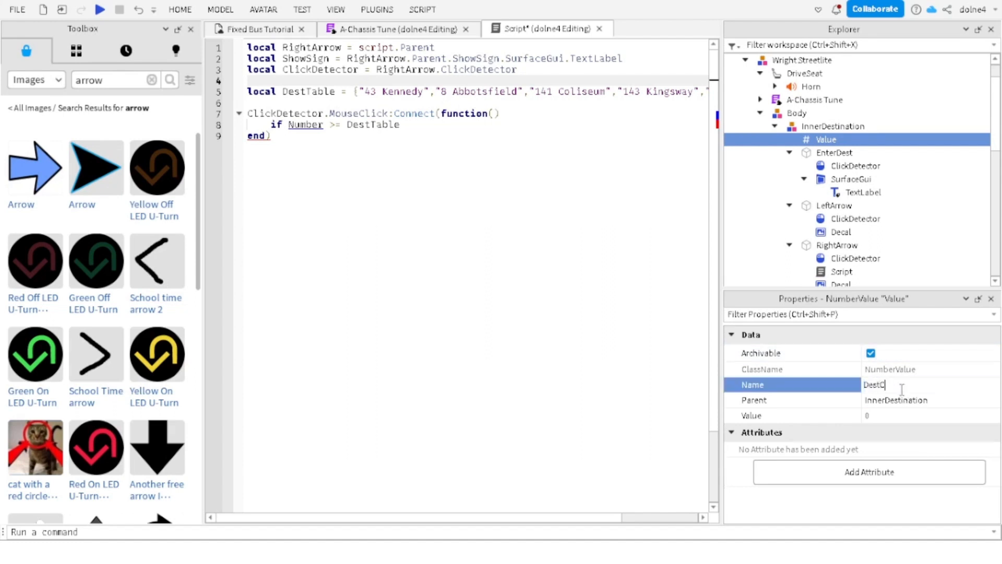
text(DestCount)
key(Return)
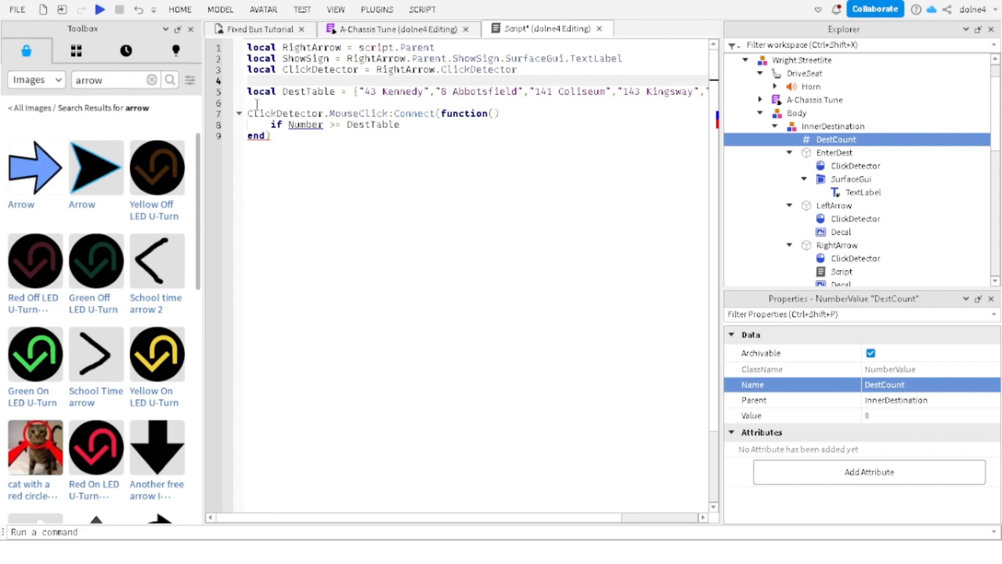
Step: Declare a local variable DestCount equal to RightArrow.Parent.DestCount on the line above DestTable
click(258, 100)
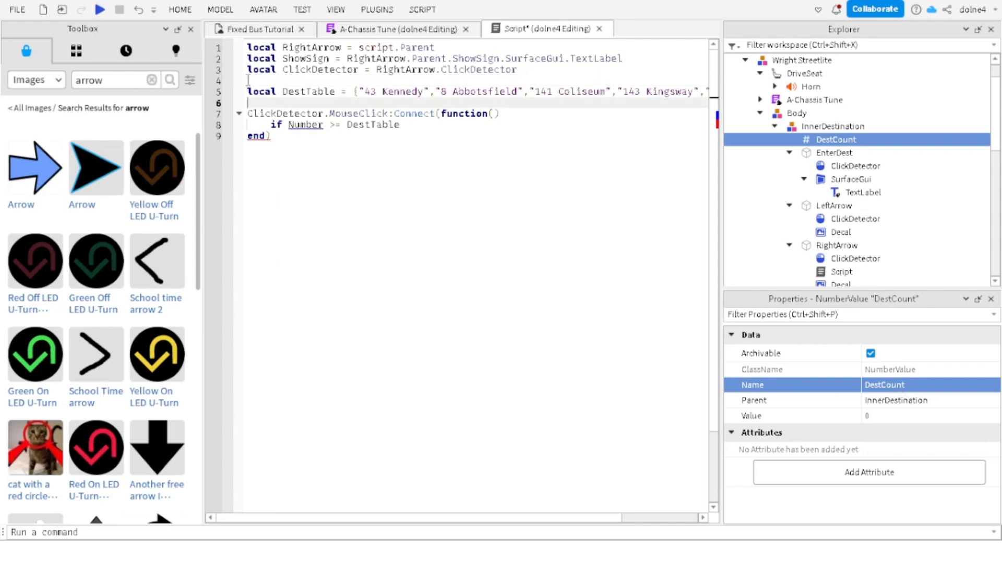
click(249, 80)
text(local D)
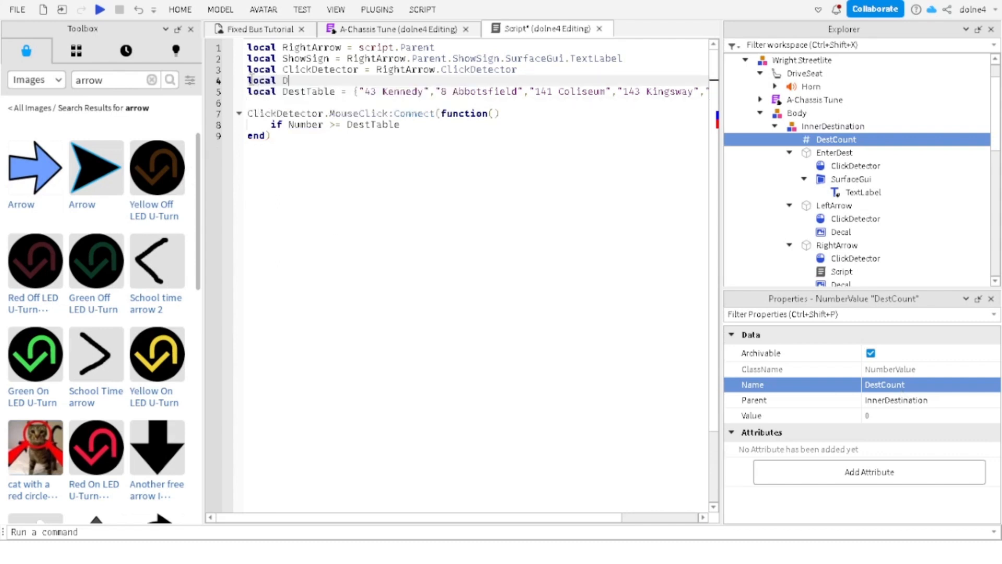
text(estCount = RightArrow)
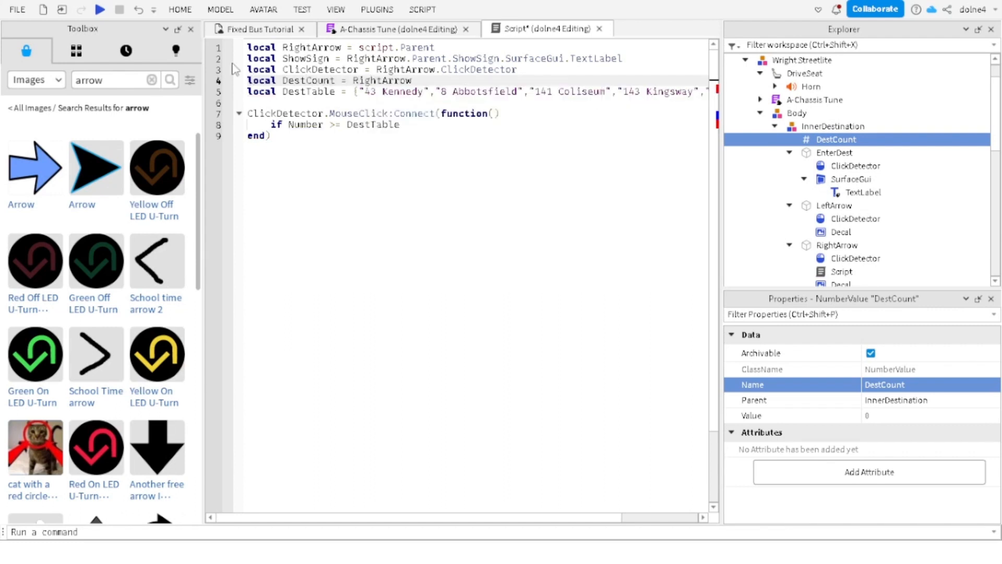
text(.Parent.DestCount)
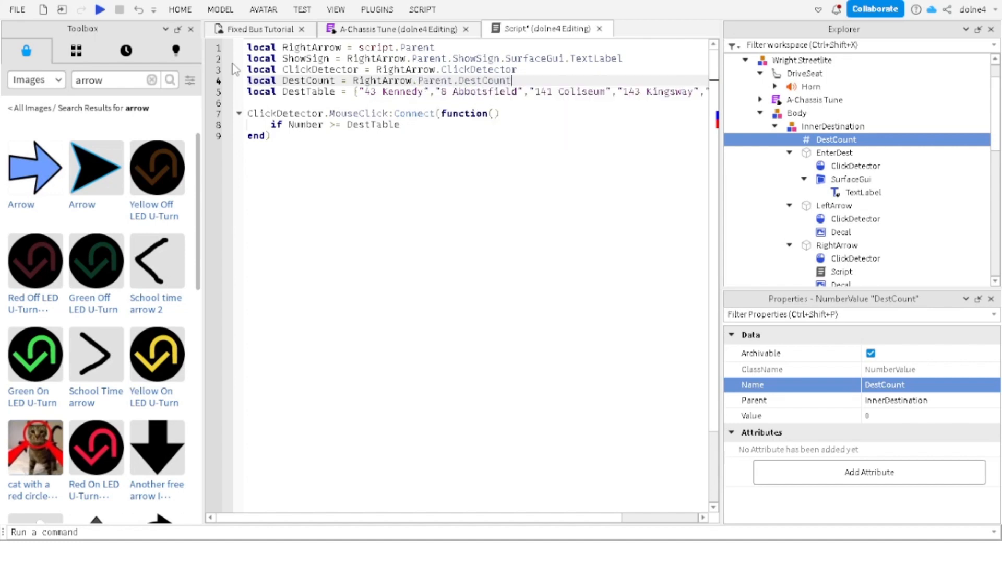
Step: Replace Number in the if condition with DestTable
click(324, 126)
drag(324, 127, 289, 126)
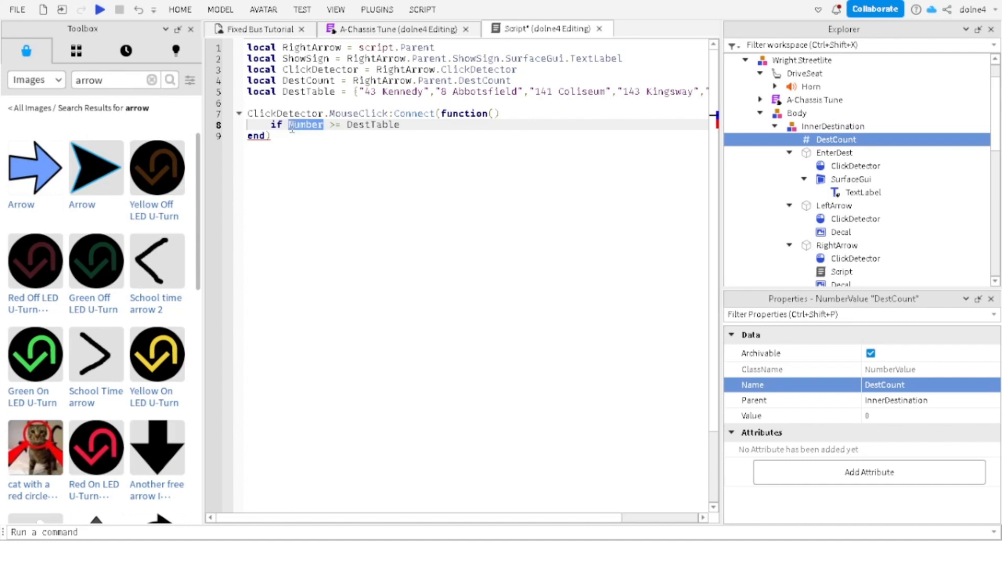
text(D)
key(Tab)
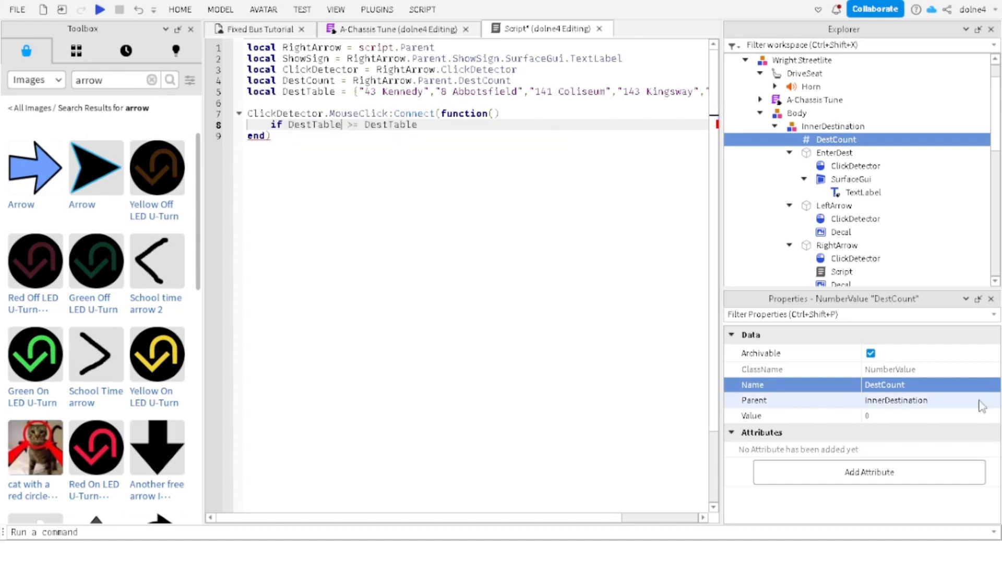
Step: Set the Value property of the DestCount NumberValue to 1
click(897, 401)
click(881, 416)
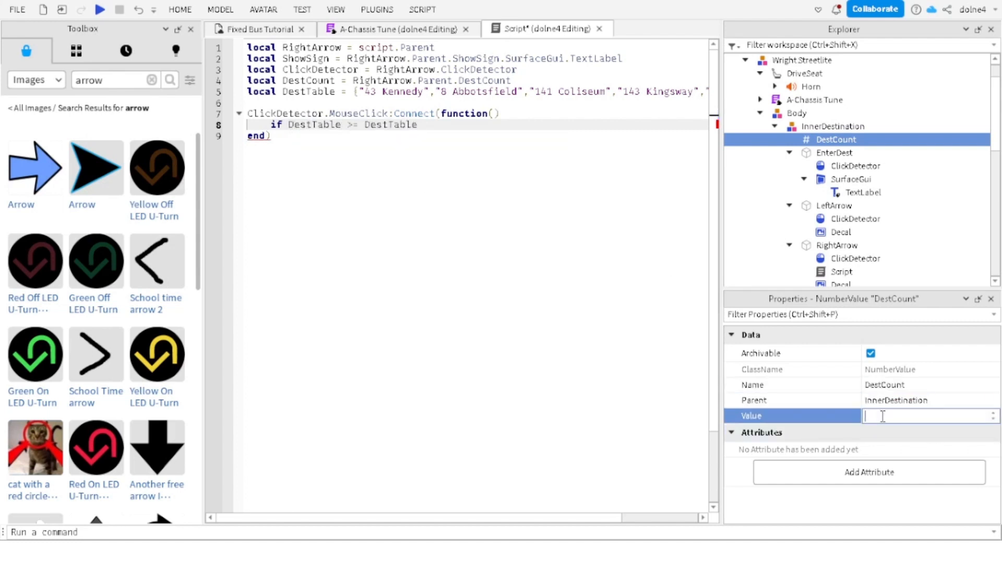
text(1)
key(Return)
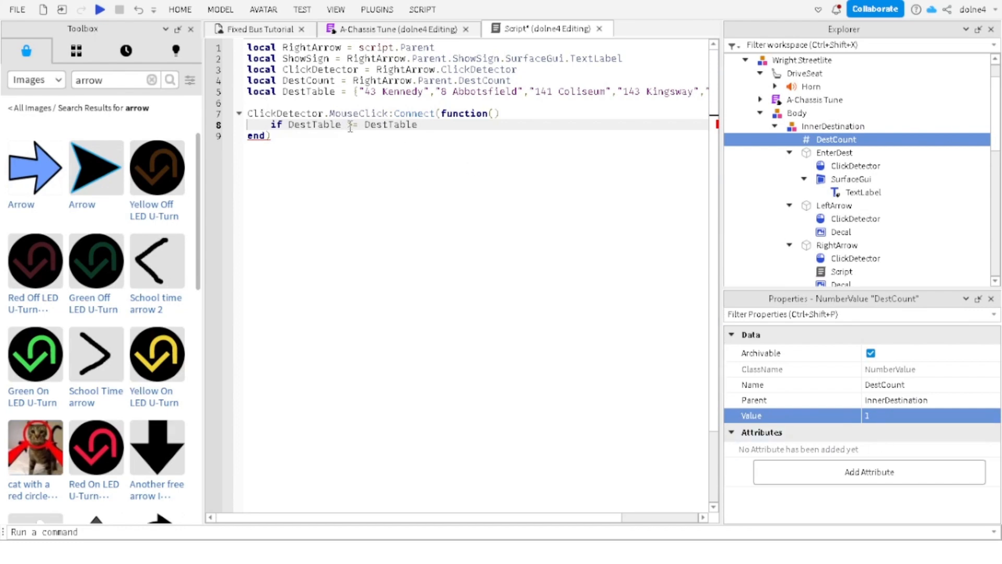
Step: Change the first operand of the if comparison to DestCount
drag(342, 126, 294, 129)
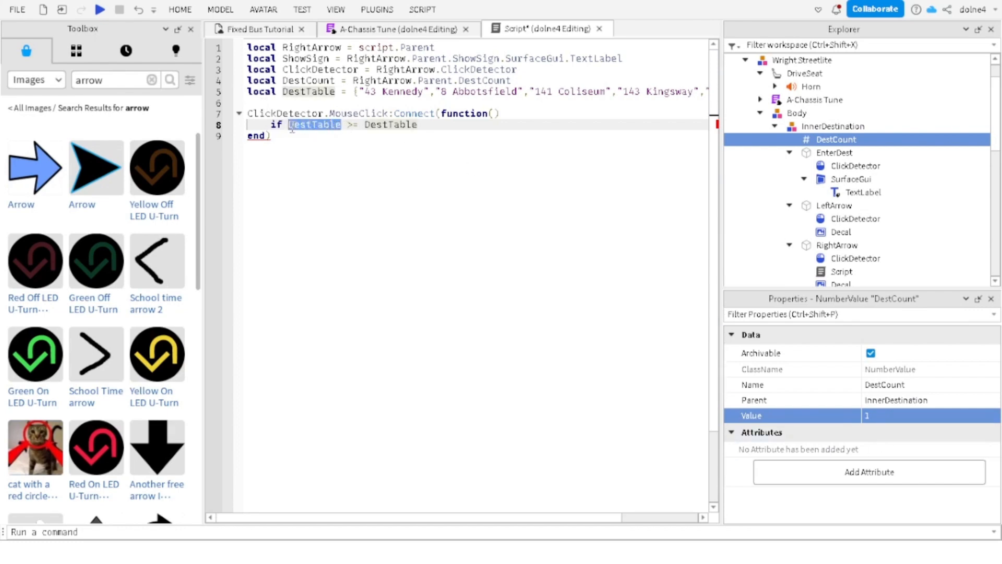
text(est)
key(Down)
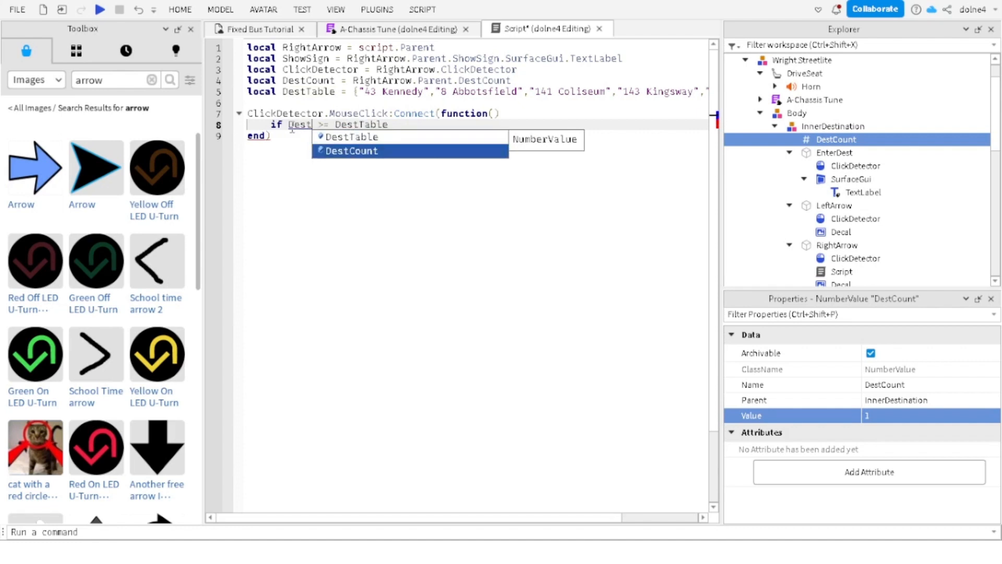
key(Return)
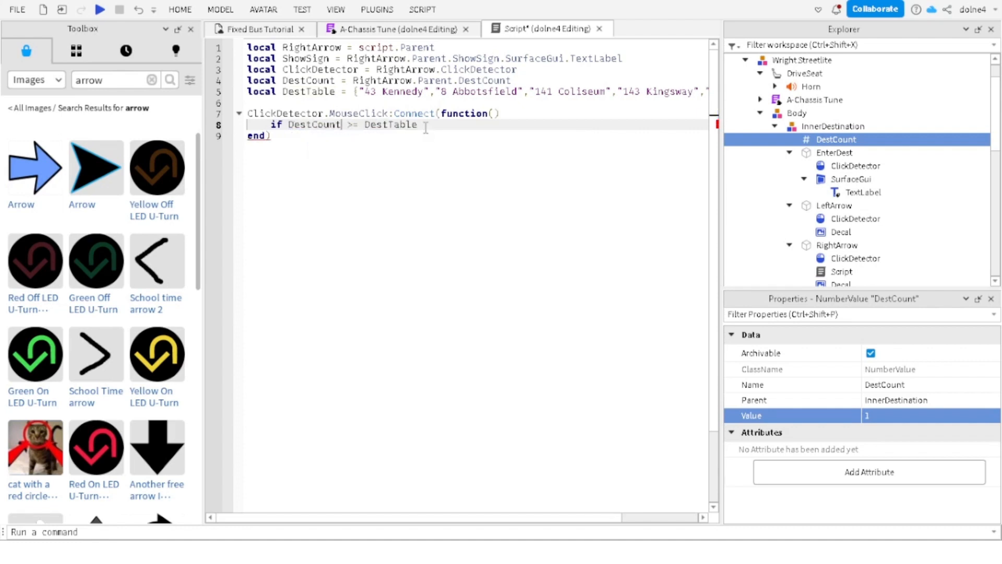
Step: Change the comparison's second operand to table.maxn(DestTable) and complete the if statement with then and its end block
drag(417, 125, 370, 129)
key(BackSpace)
key(BackSpace)
text(table.maxn())
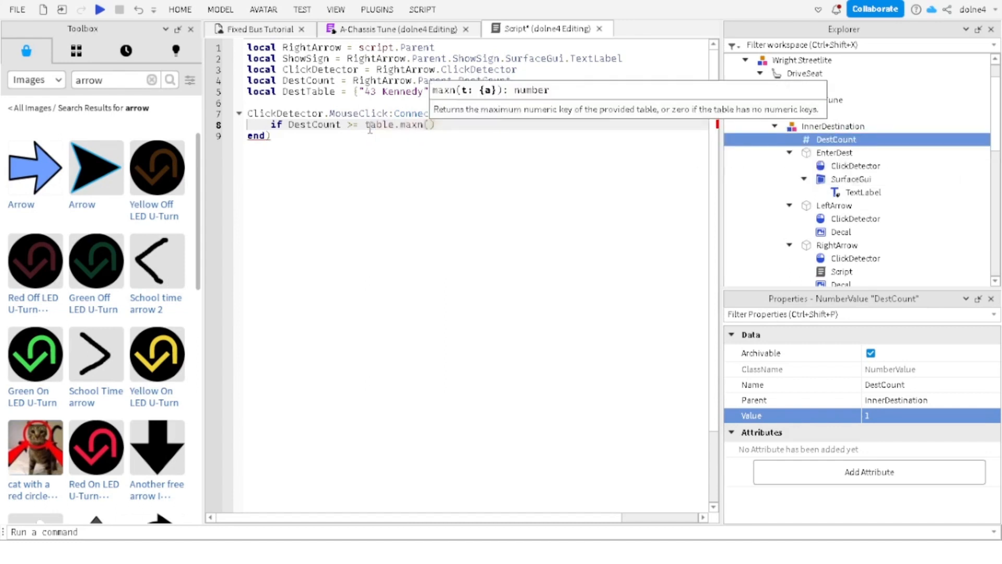
text(Des)
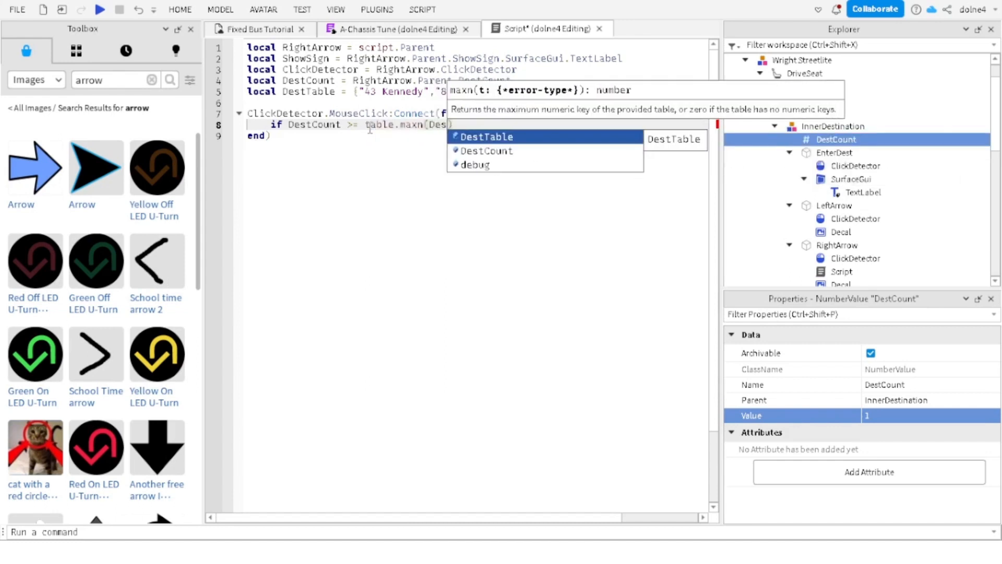
key(Return)
text(then)
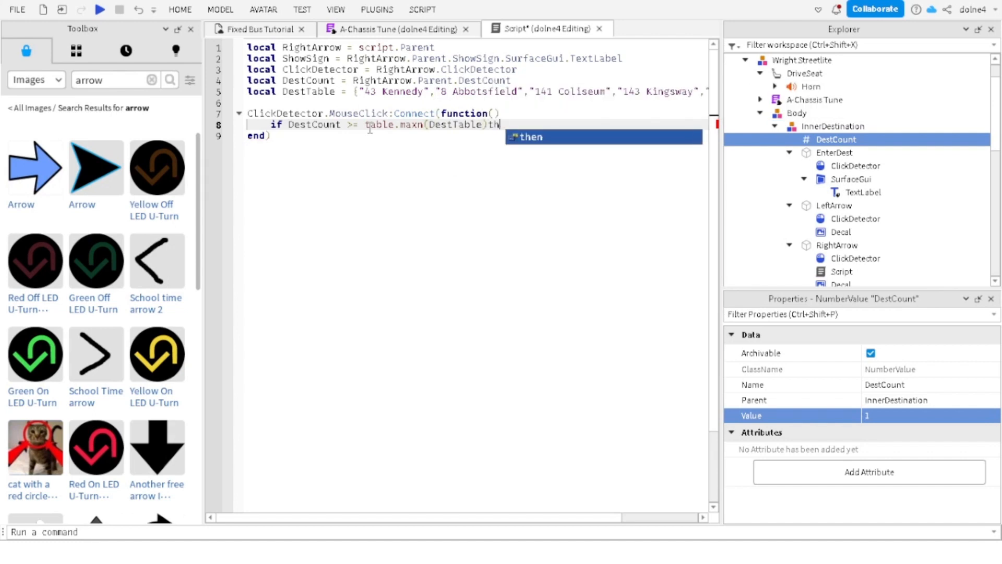
key(Return)
Step: Assign 1 to DestCount inside the if block
text(DestTab)
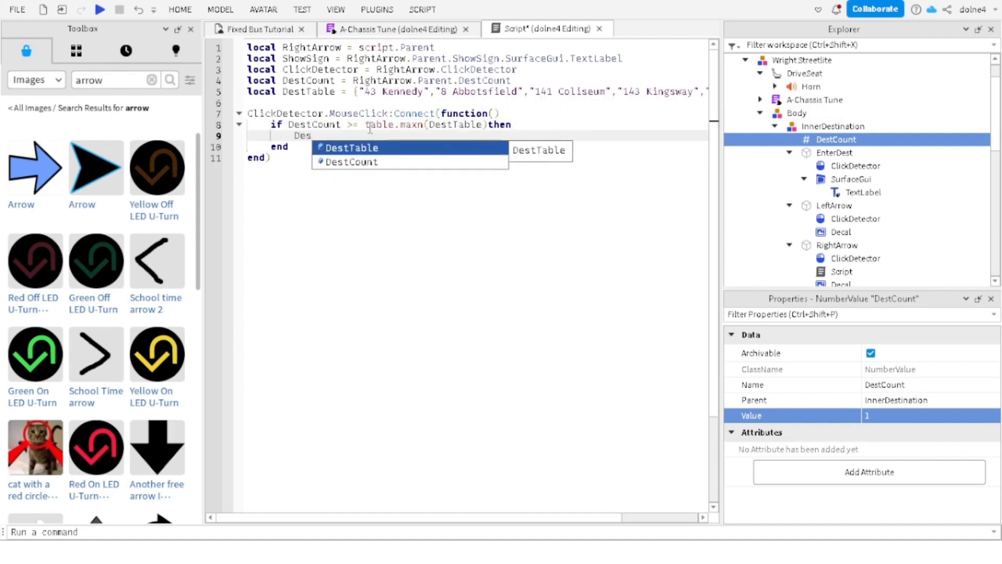
key(BackSpace)
key(BackSpace)
key(BackSpace)
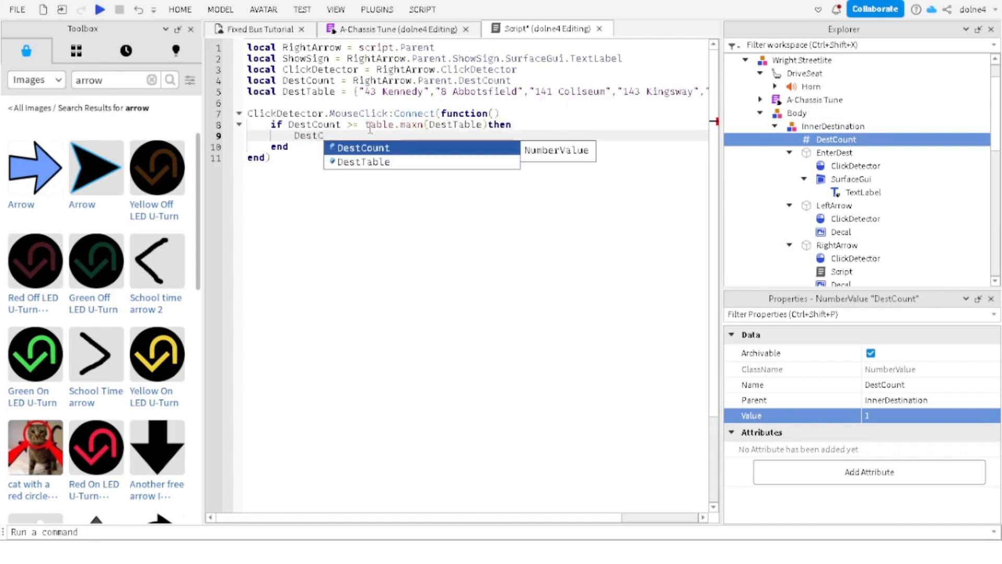
key(Return)
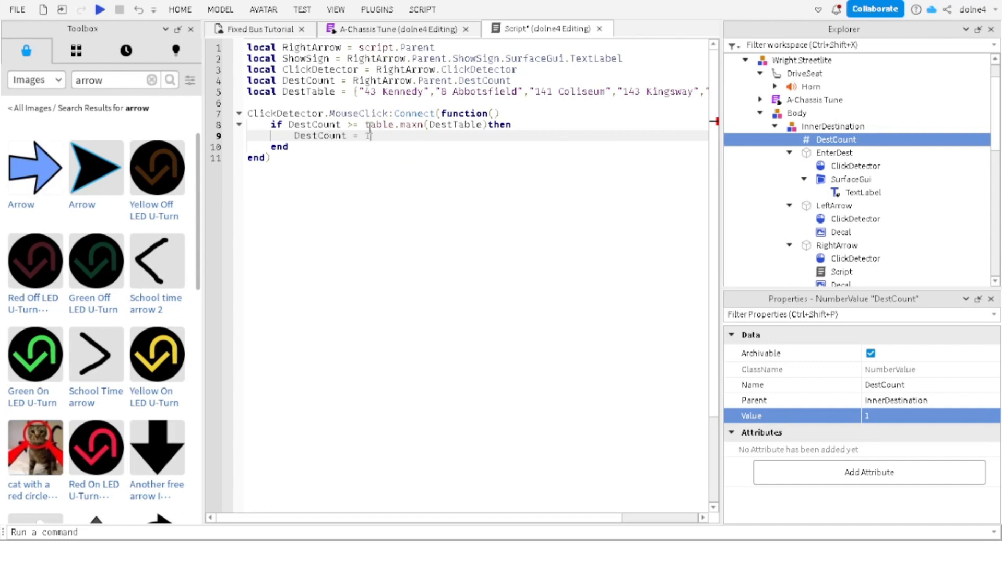
Step: Add an else branch to the if statement that increments DestCount by 1
text(= 1 else)
click(376, 132)
key(Return)
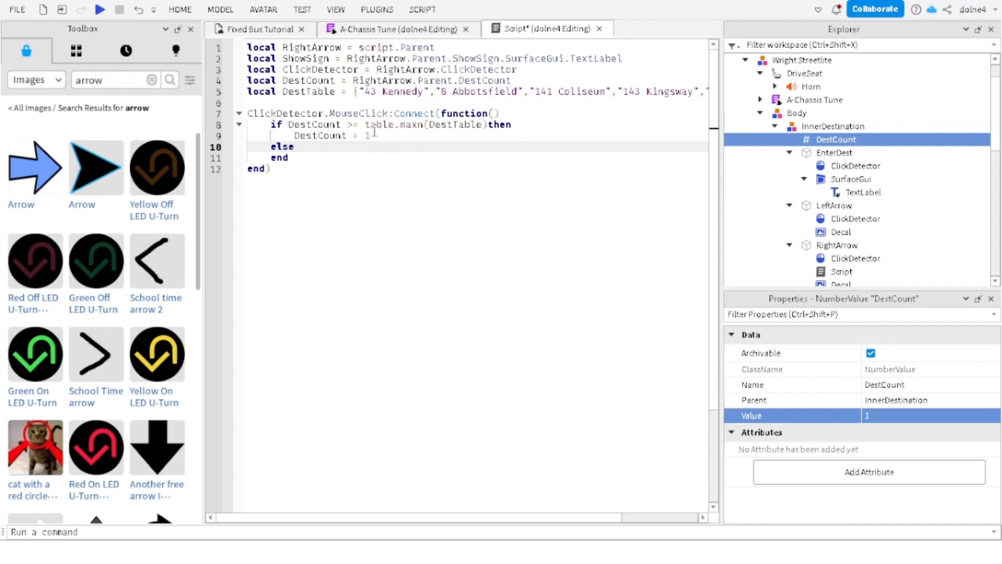
key(Return)
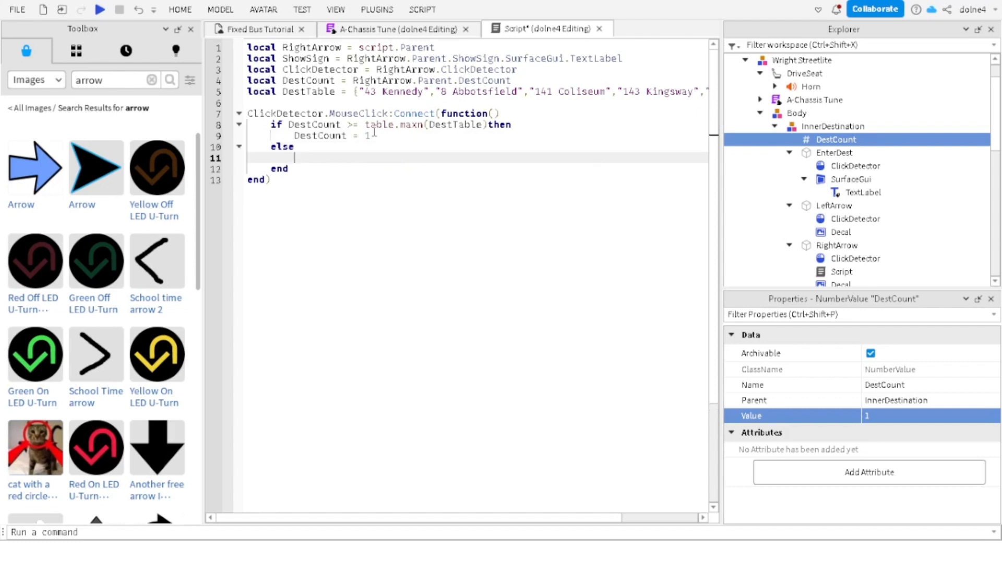
text(DestCount)
key(Down)
key(Return)
text(+= 1)
key(Return)
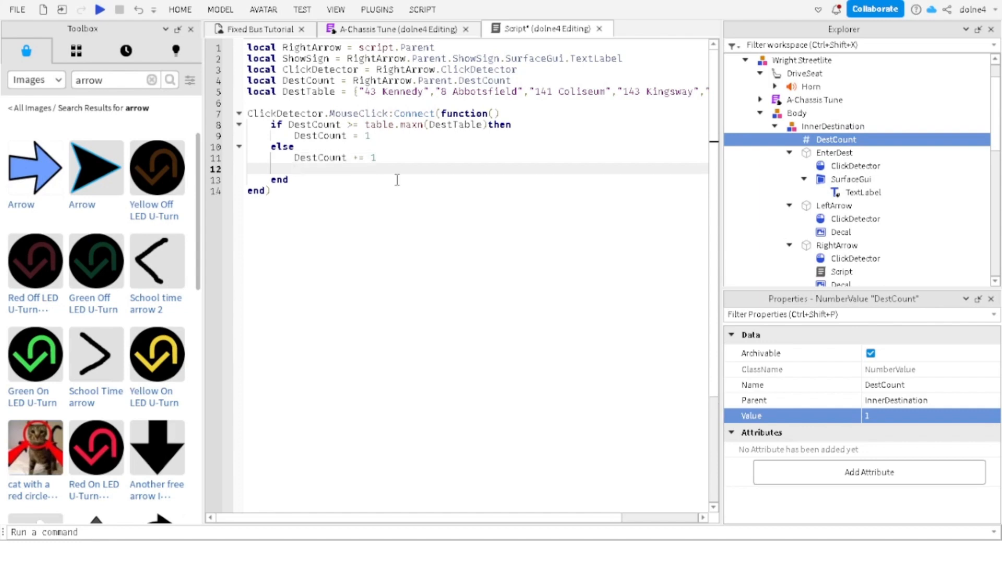
Step: In the else branch, assign DestTable[DestCount.Value] to ShowSign.Text
text(ShowSign.Text = Des)
key(Tab)
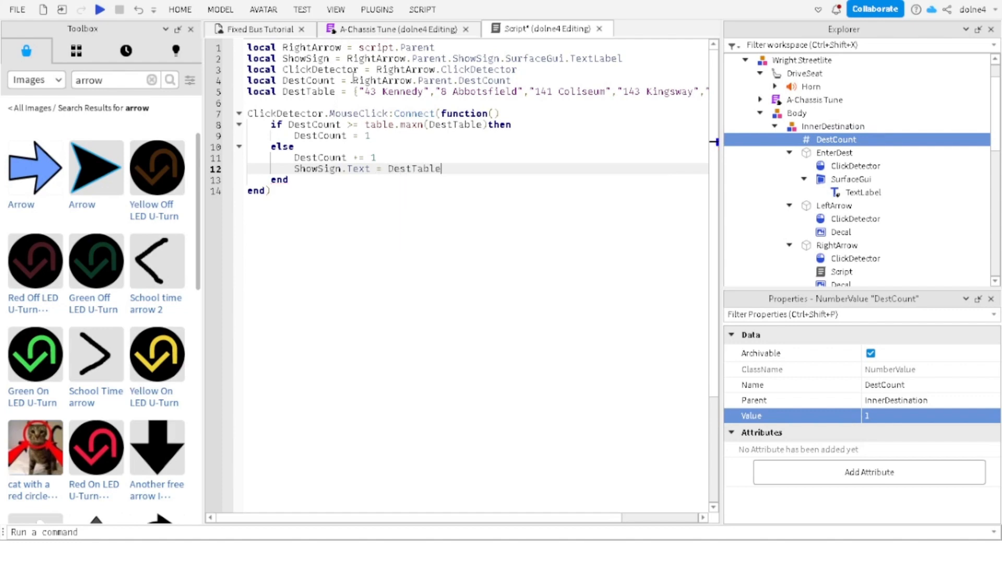
text([)
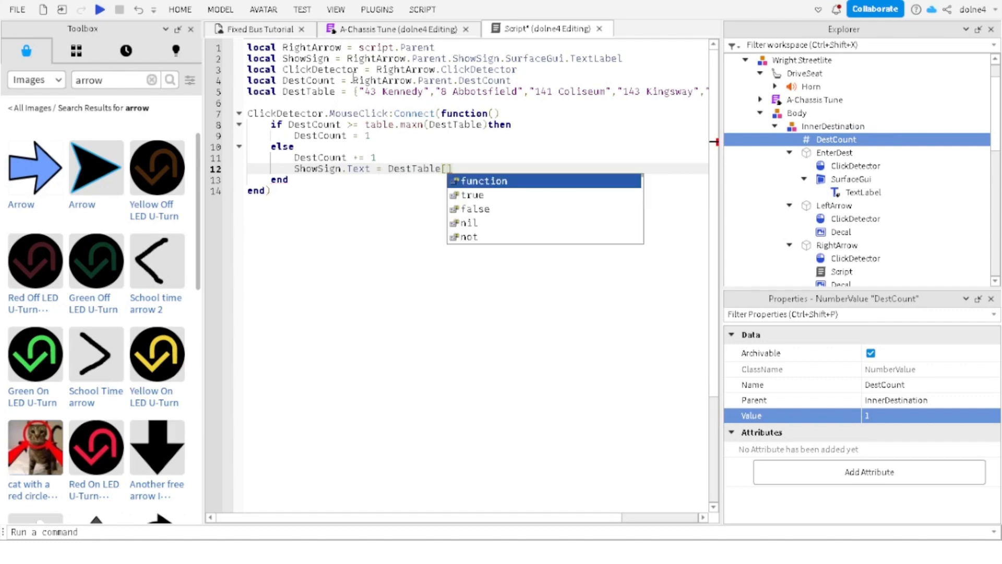
text(Des)
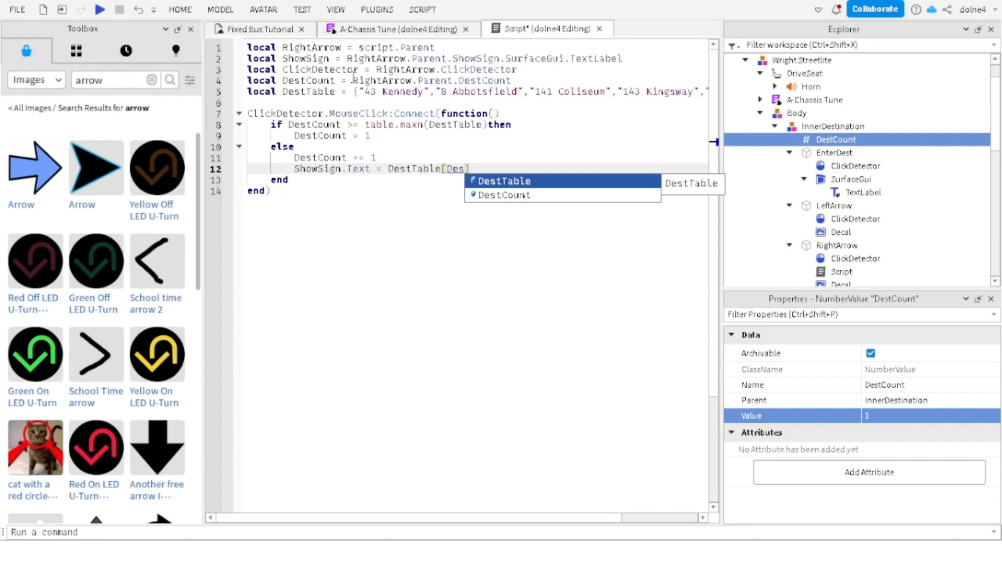
key(Down)
key(Tab)
text(.V)
key(Tab)
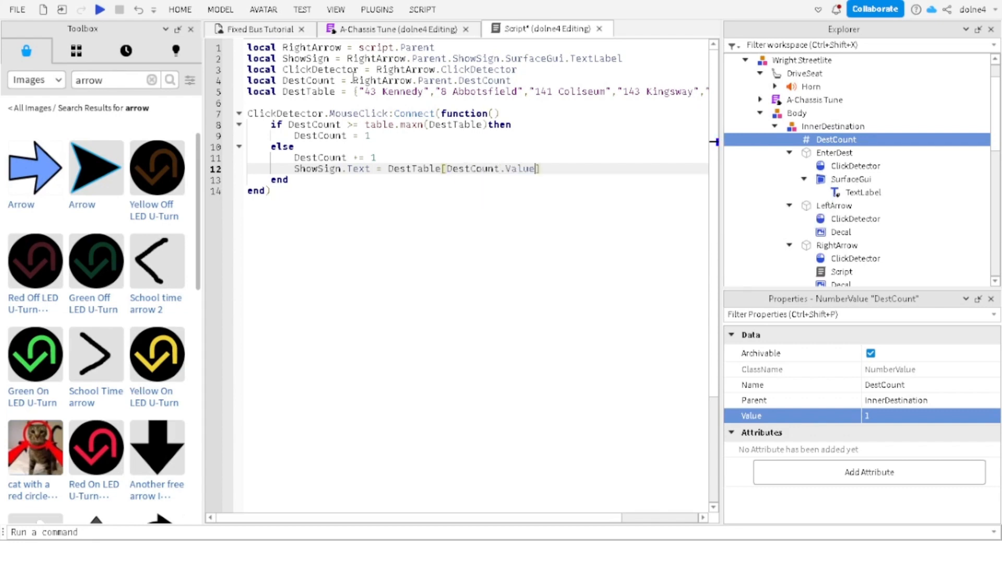
Step: Append .Value to DestCount in the increment line, the reset-to-1 line and the if comparison
click(347, 158)
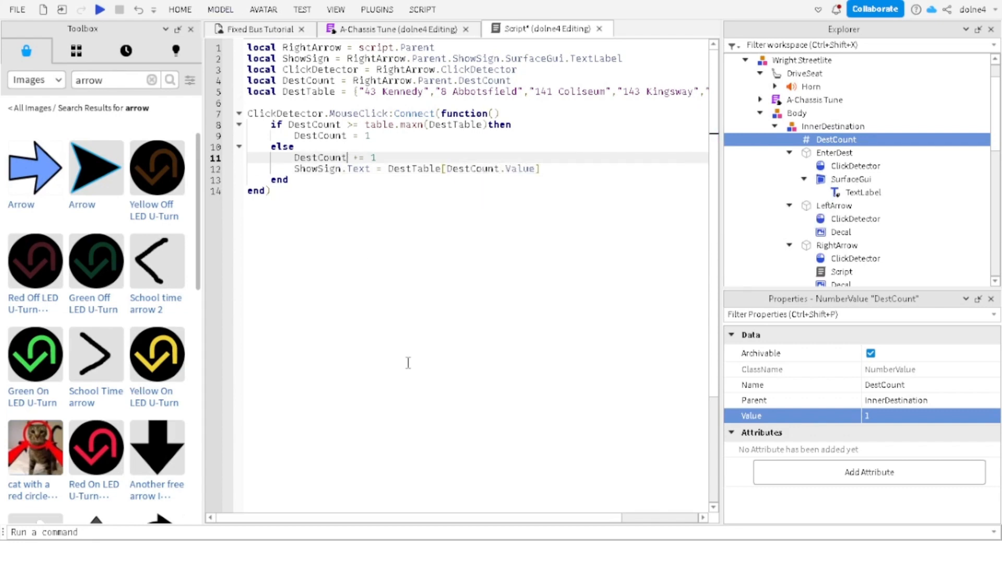
text(.Value)
click(346, 135)
key(ctrl+z)
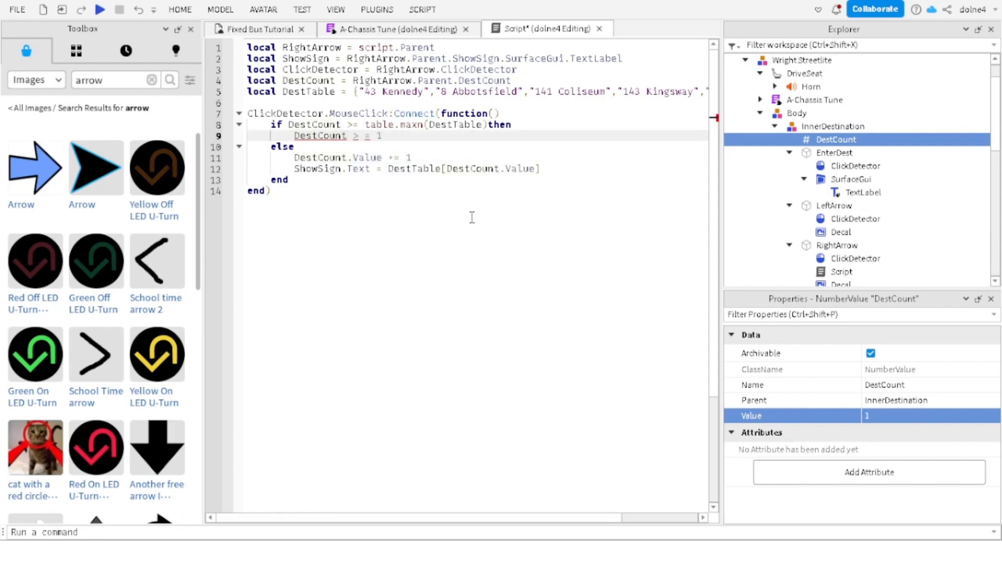
text(.Value)
key(BackSpace)
key(BackSpace)
key(BackSpace)
key(BackSpace)
text(=)
click(342, 124)
text(.Value)
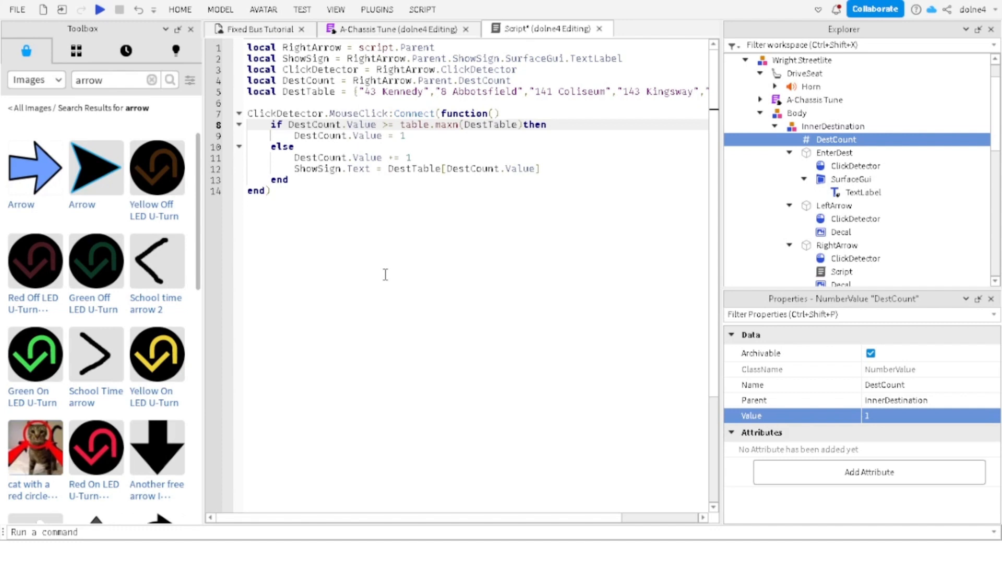
Step: Playtest the place, cycle the bus sign's destinations with the right arrow button, and stop the test
click(266, 29)
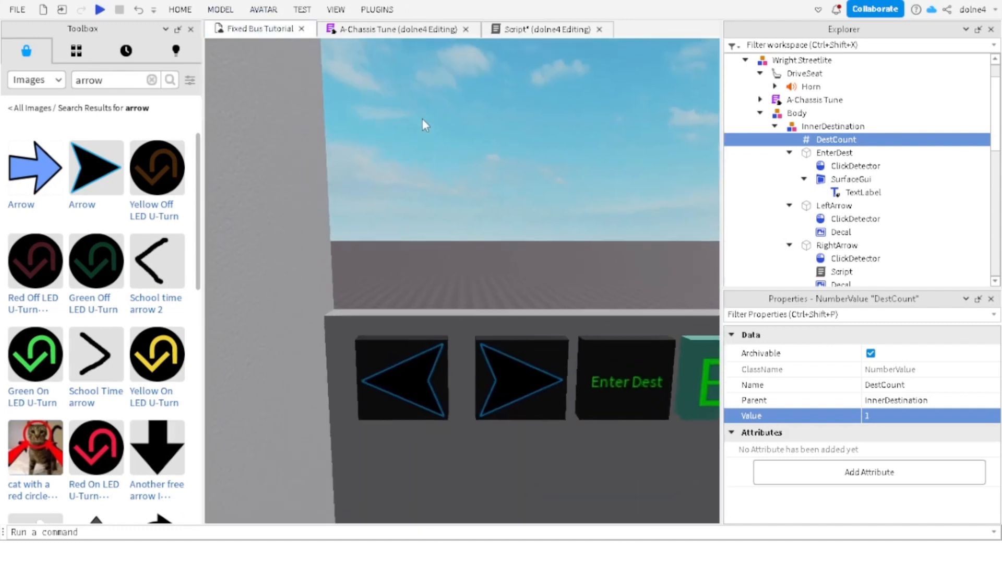
click(310, 10)
click(16, 37)
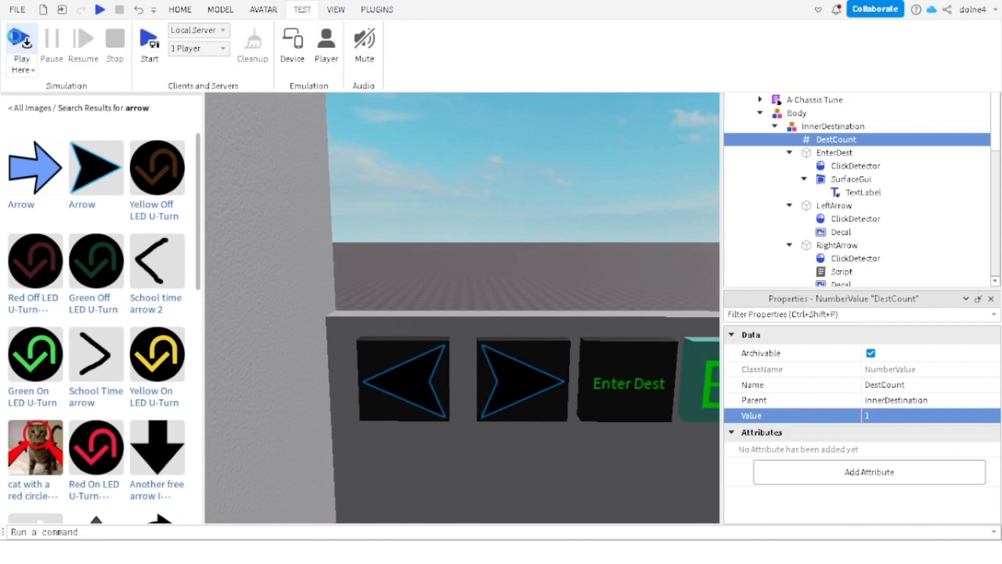
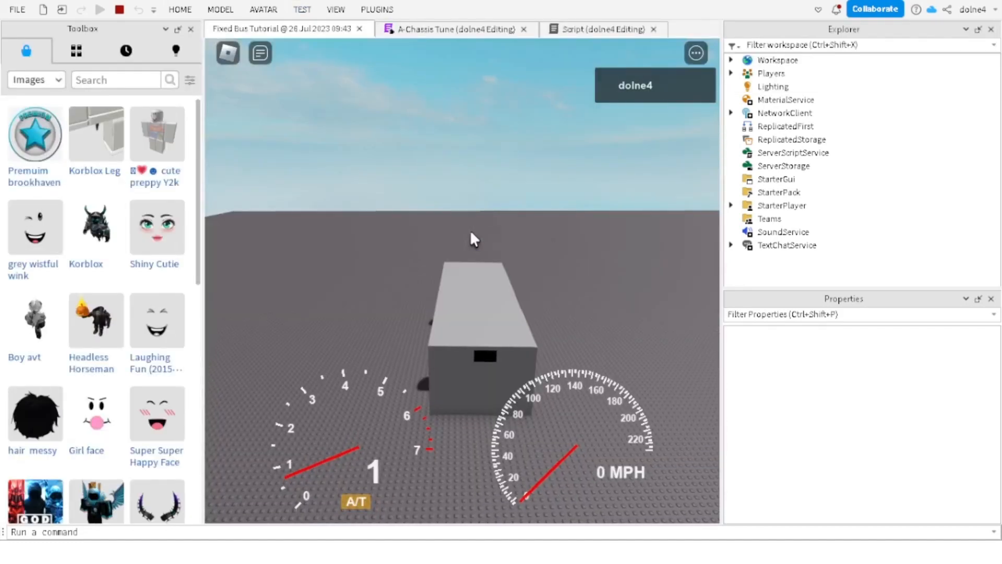
scroll(470, 231, up, 5)
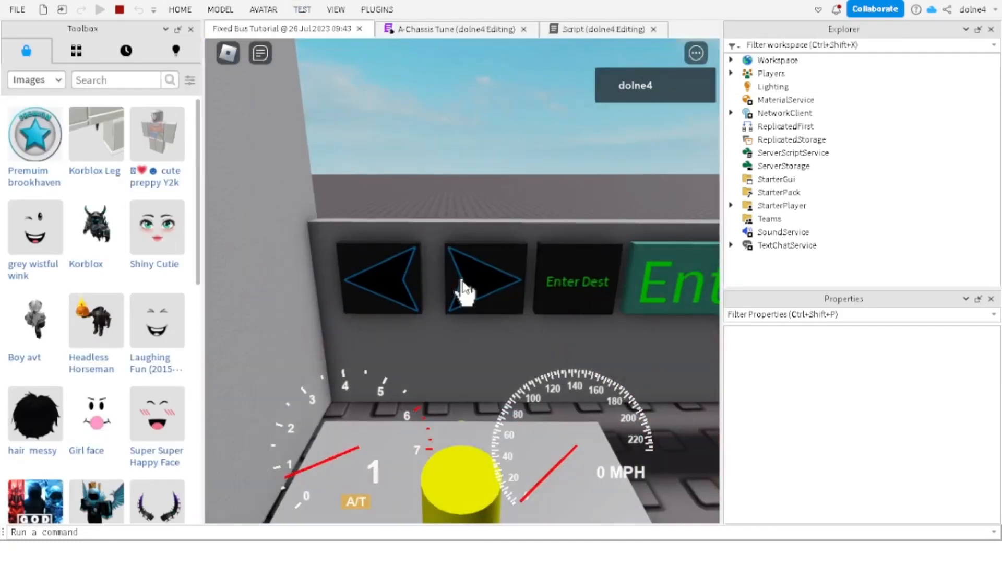
click(462, 281)
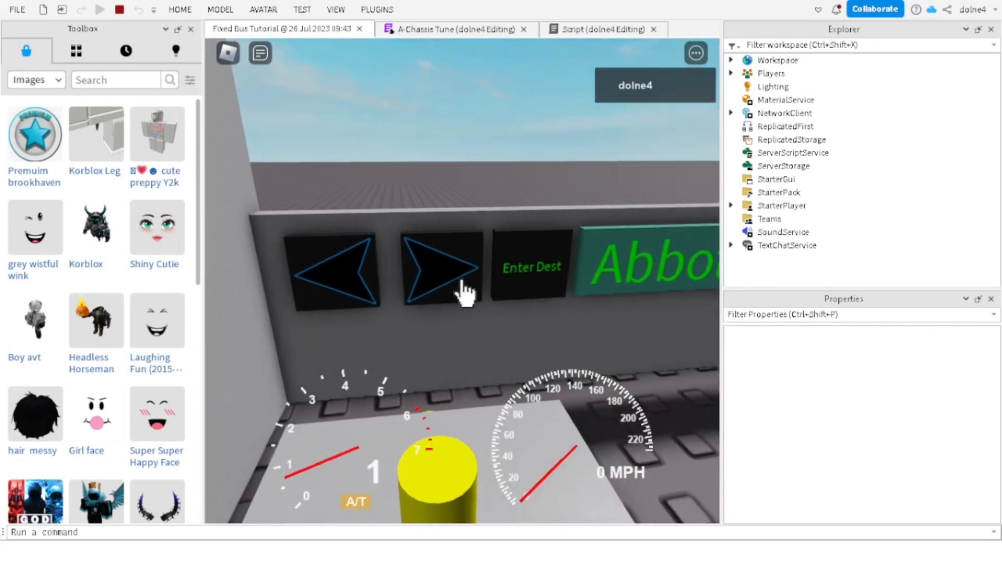
click(462, 279)
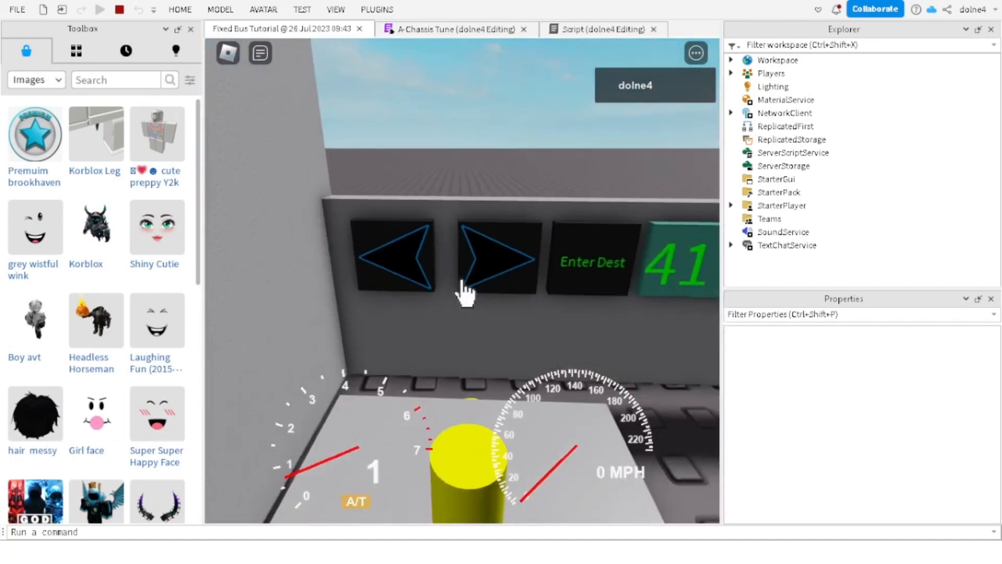
click(461, 279)
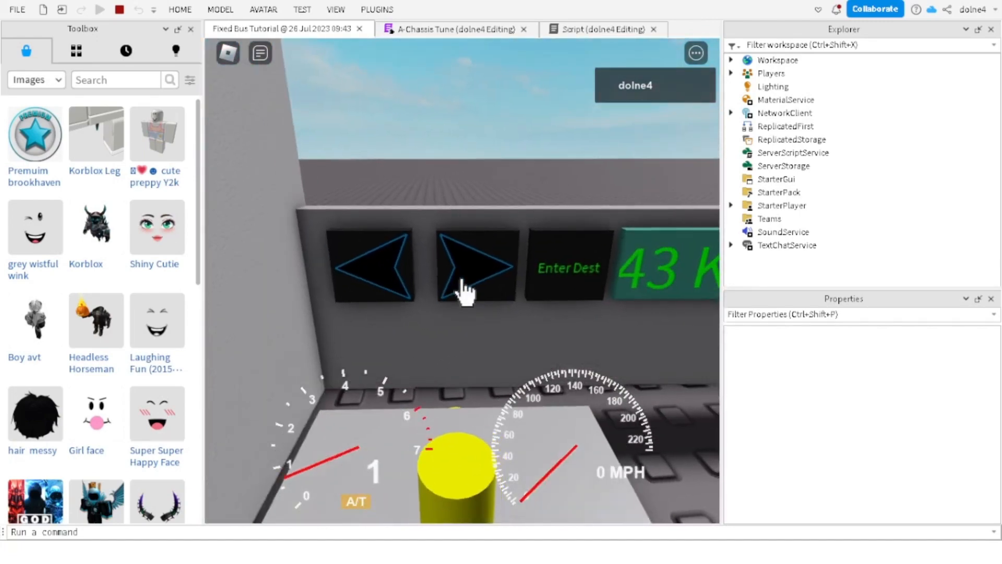
scroll(461, 279, down, 5)
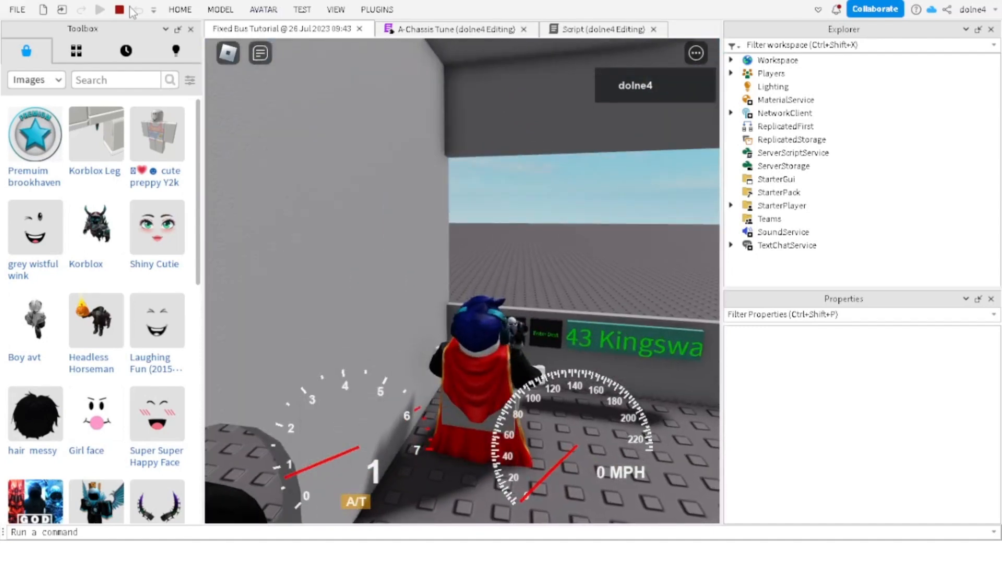
click(120, 9)
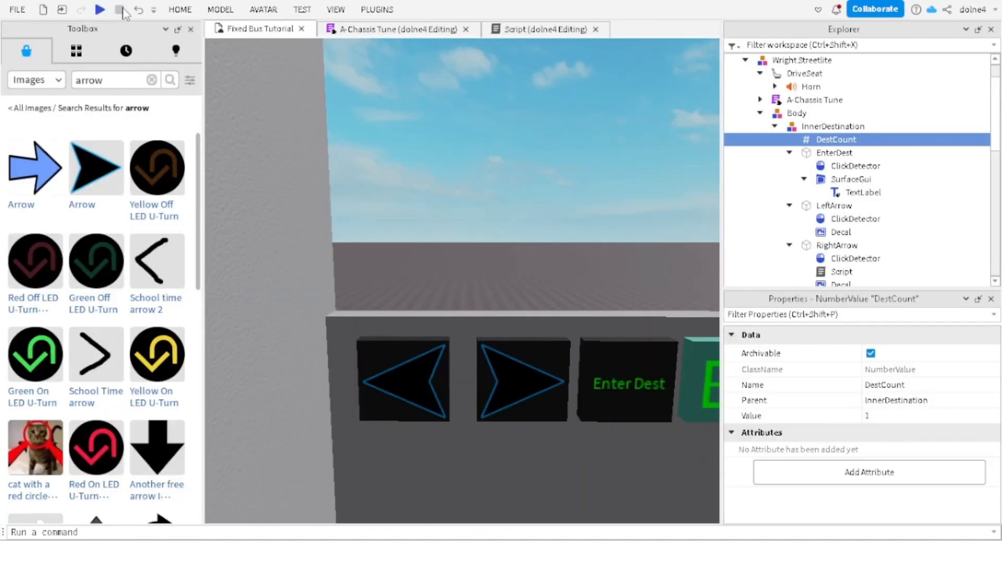
Step: Enable TextScaled on the TextLabel in ShowSign's SurfaceGui and check the sign inside the bus
scroll(939, 398, down, 4)
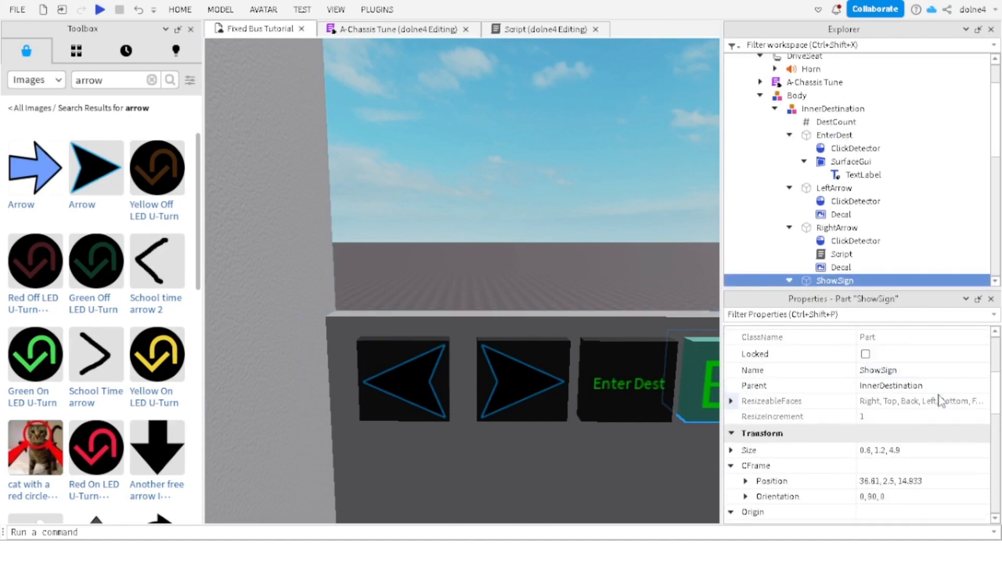
scroll(862, 254, down, 2)
click(854, 263)
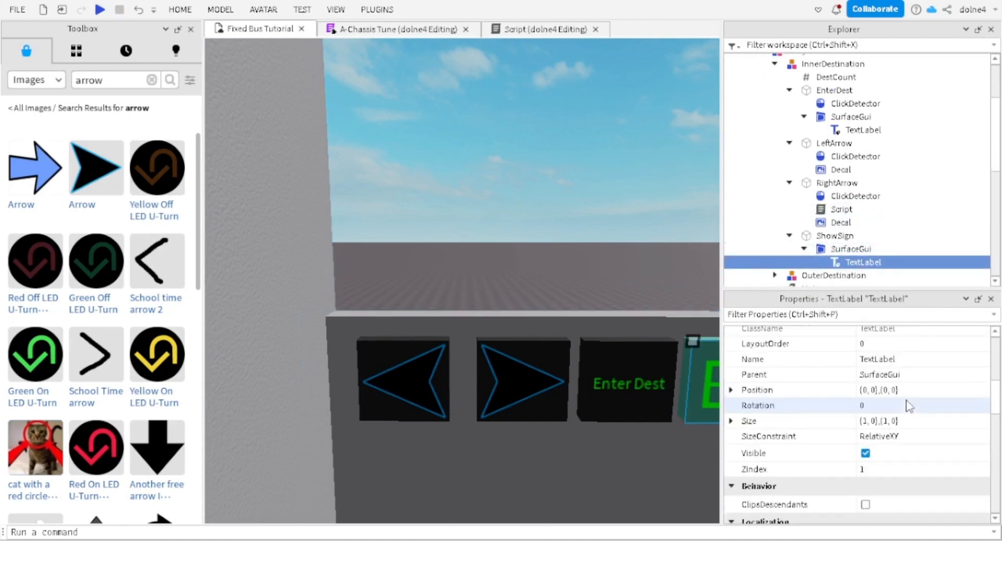
scroll(906, 405, down, 6)
scroll(891, 458, down, 5)
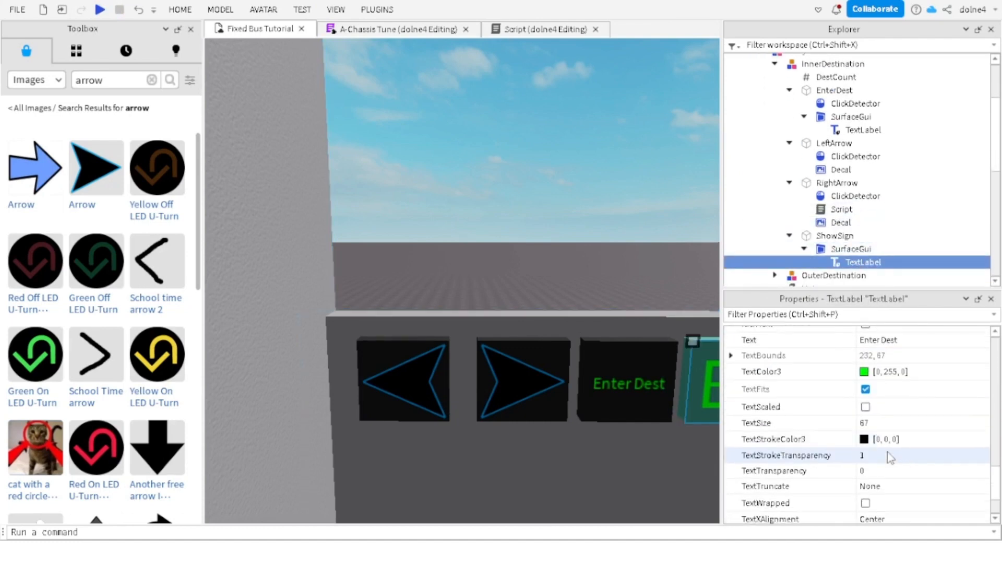
scroll(865, 414, up, 4)
scroll(866, 414, up, 3)
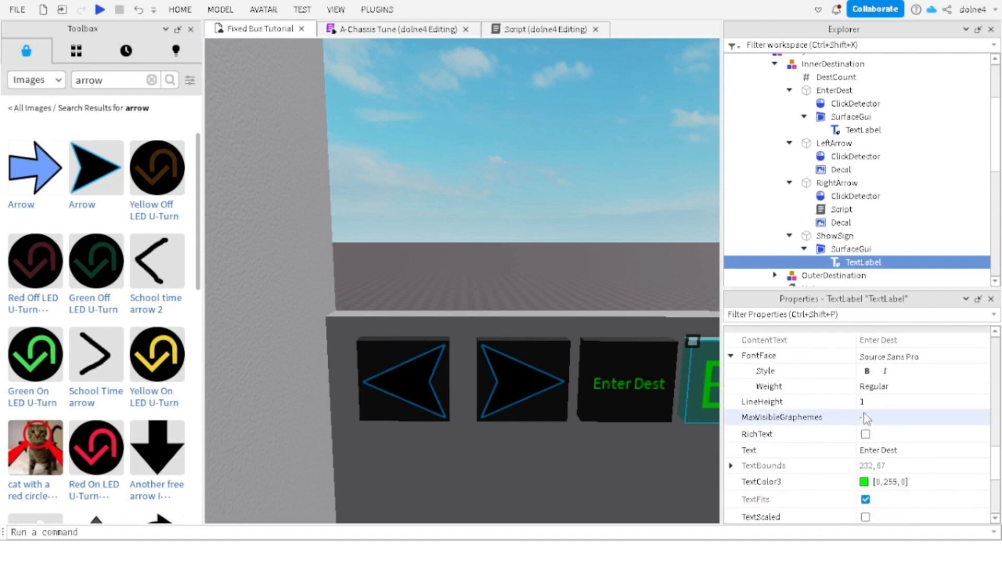
scroll(865, 417, down, 6)
scroll(865, 414, up, 5)
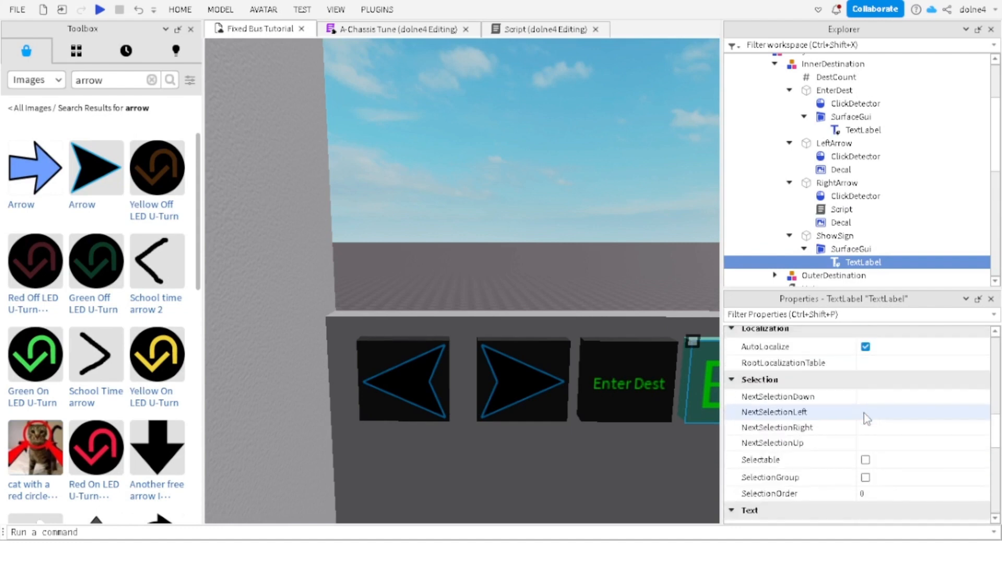
scroll(864, 415, down, 5)
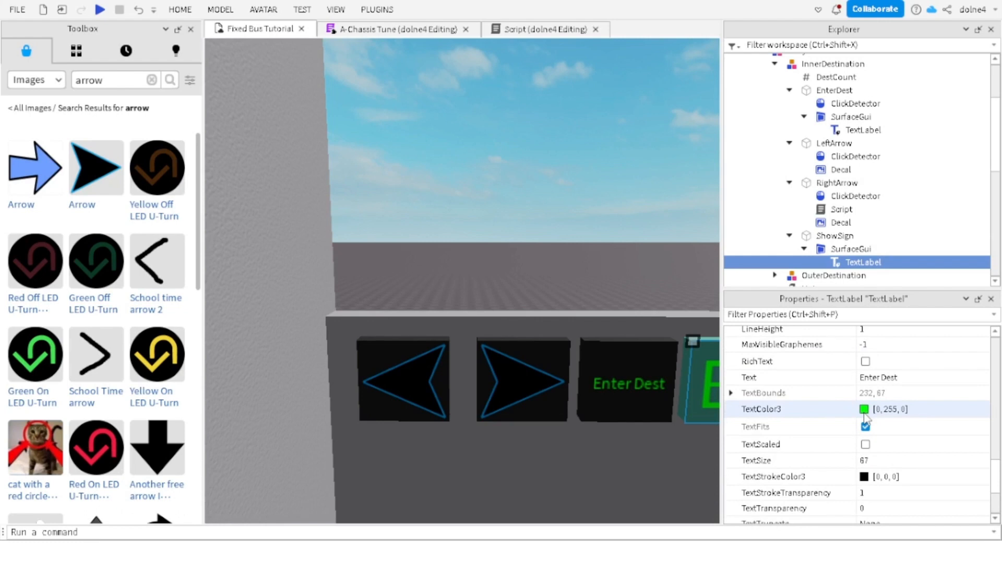
click(865, 444)
right_drag(499, 297, 467, 295)
key(d)
key(a)
key(s)
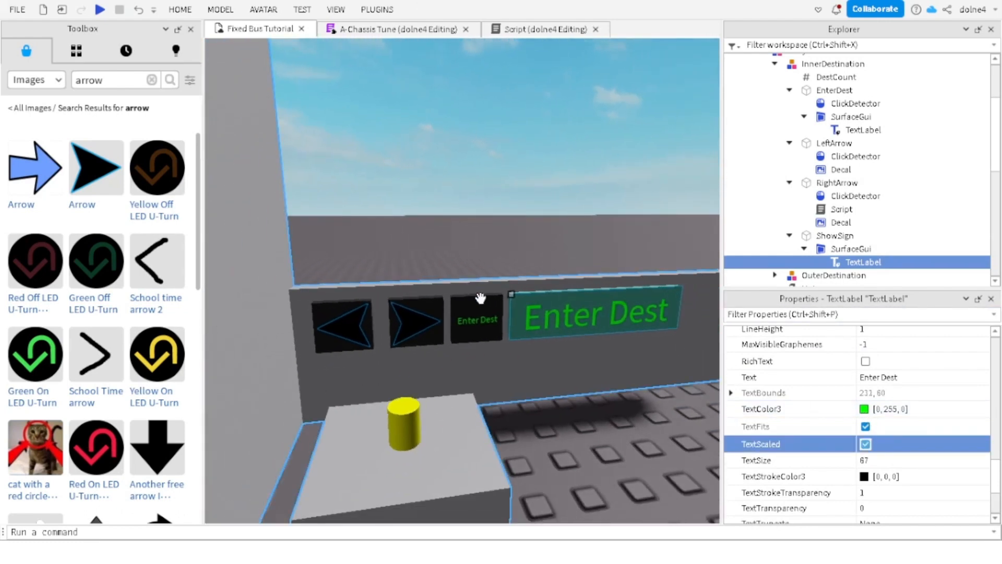
key(w)
Step: Start another playtest and advance the scaled ShowSign text through several destinations with the right arrow button
click(302, 9)
click(22, 41)
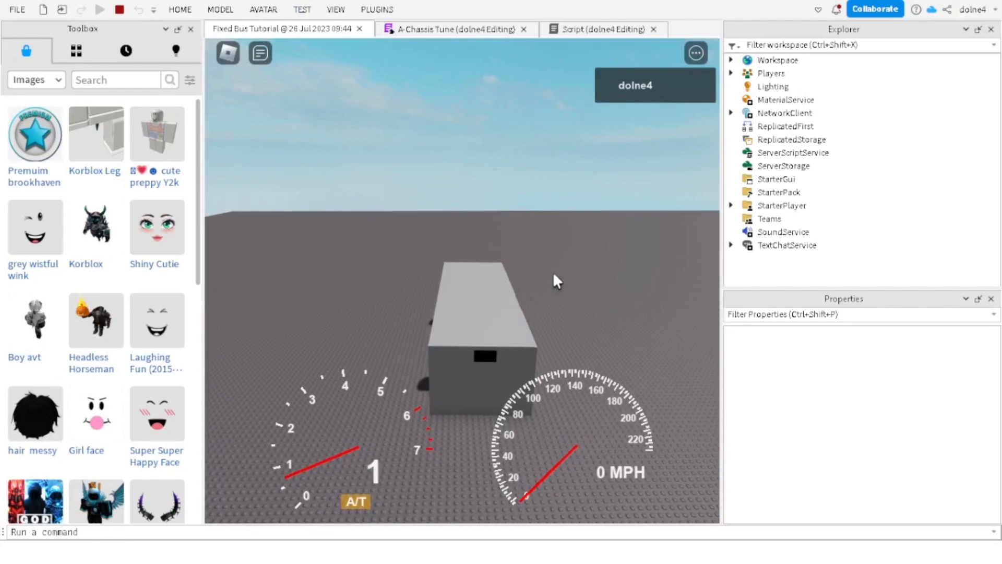
scroll(553, 274, up, 5)
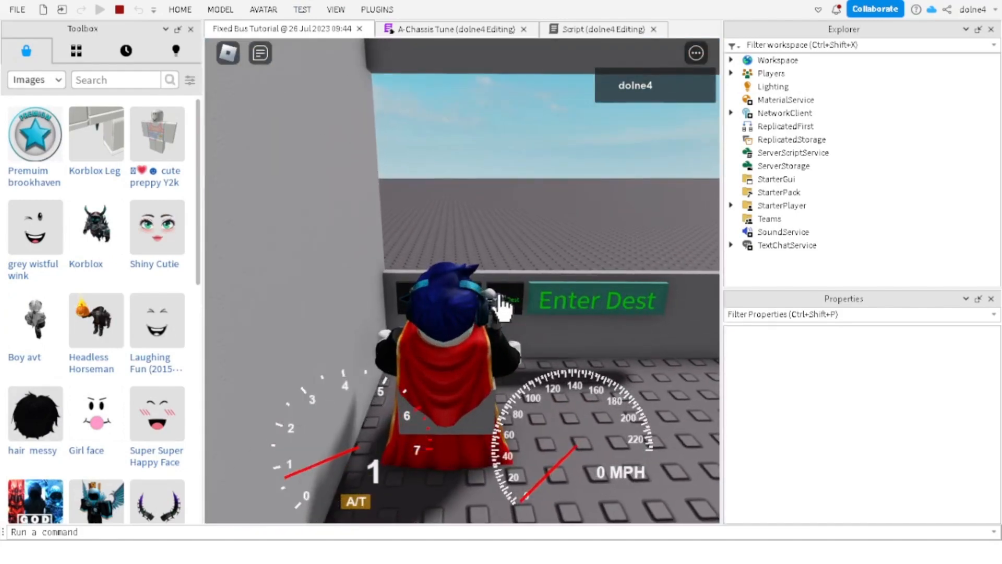
right_drag(598, 137, 603, 155)
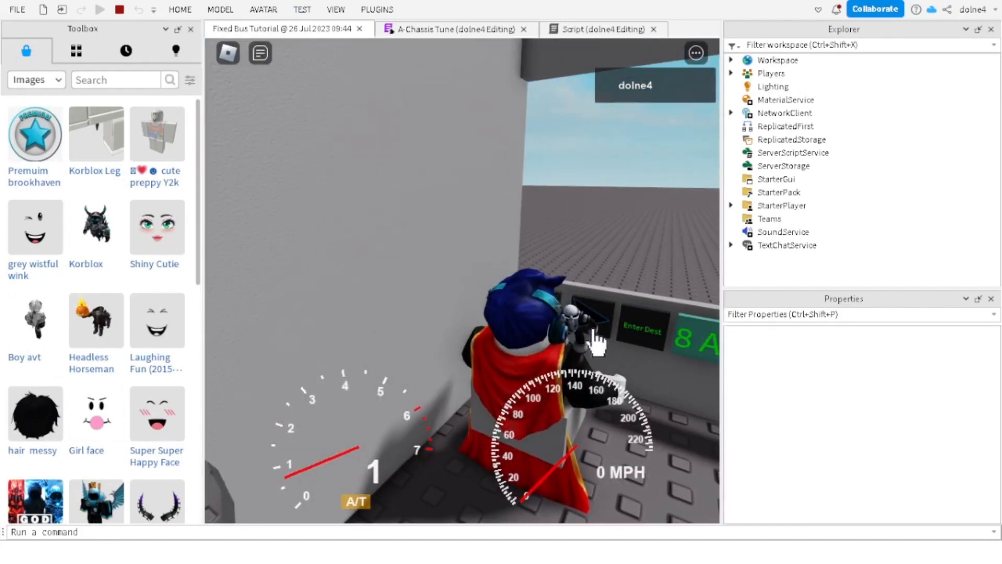
scroll(464, 287, up, 4)
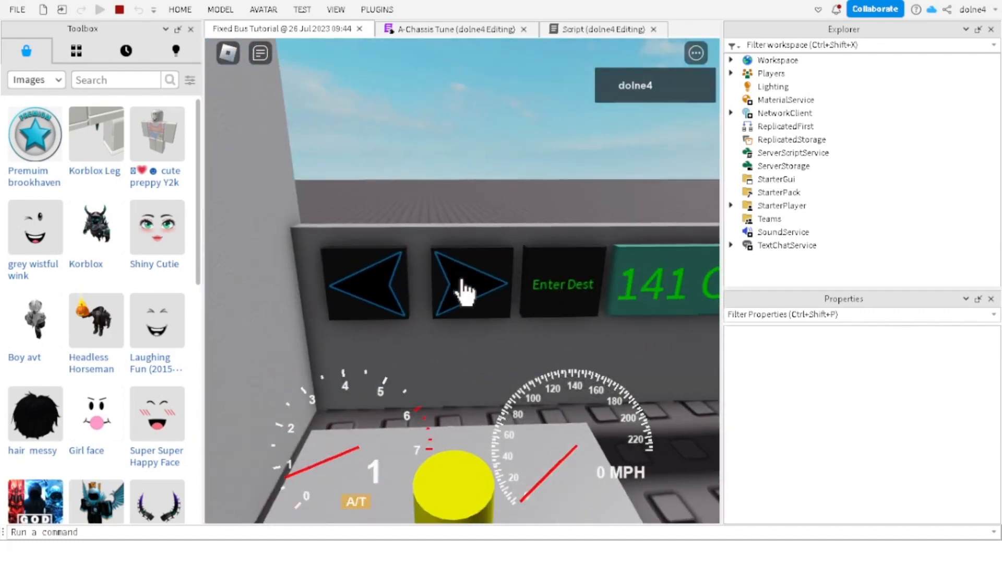
click(465, 287)
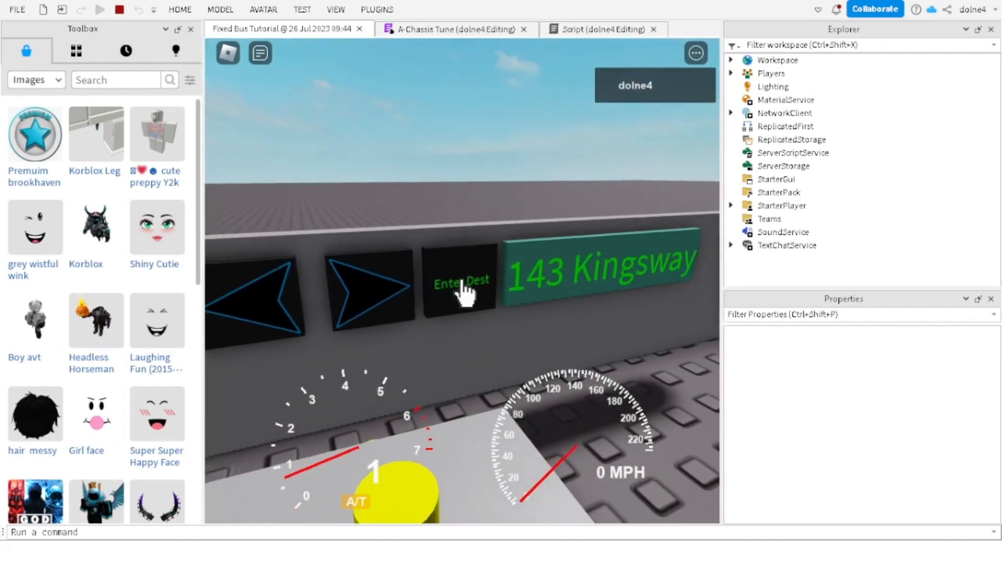
click(463, 286)
scroll(460, 279, down, 4)
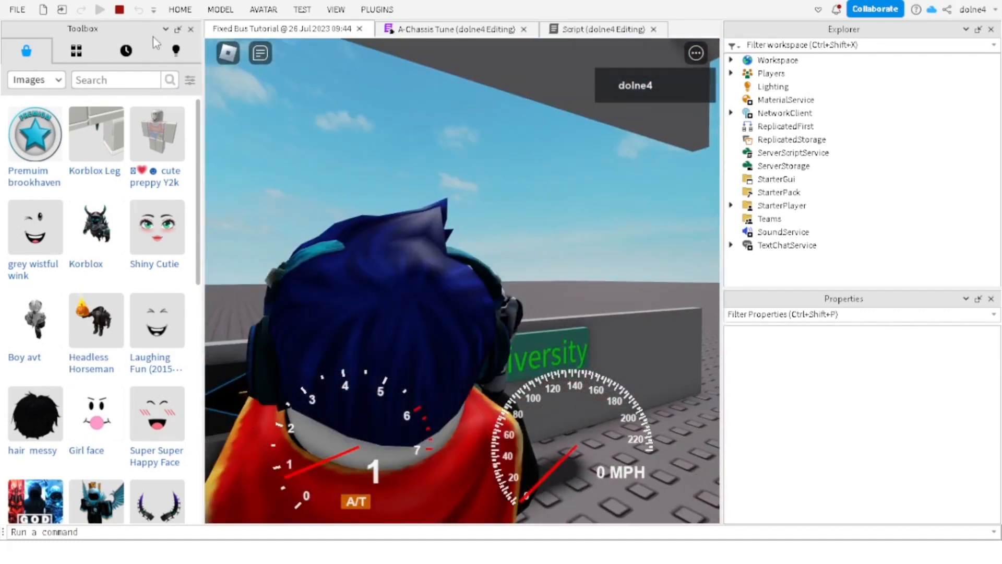
Step: Close the Toolbox to widen the test view and keep cycling the sign past the destination table's last entry
click(190, 29)
scroll(247, 225, up, 4)
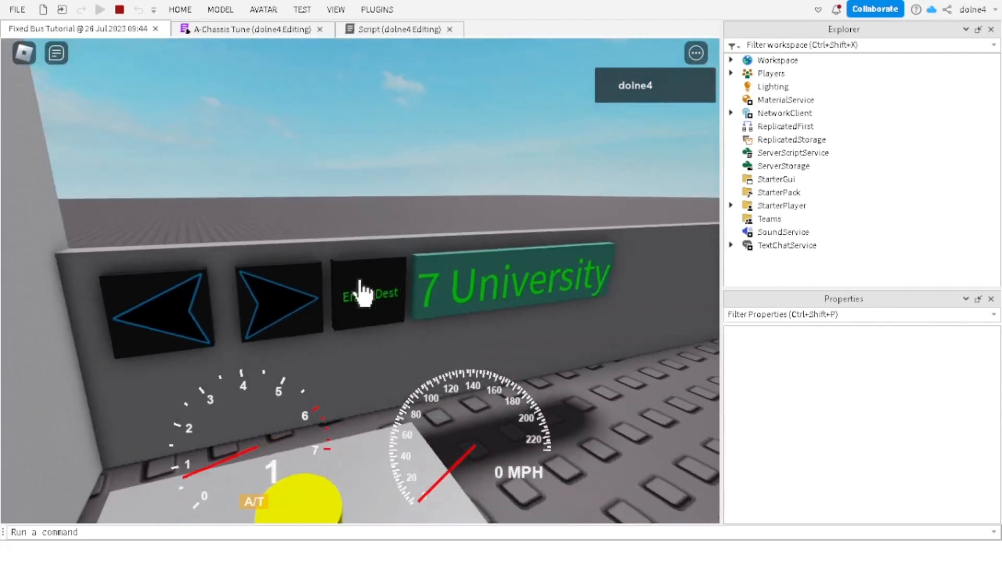
click(361, 292)
click(362, 292)
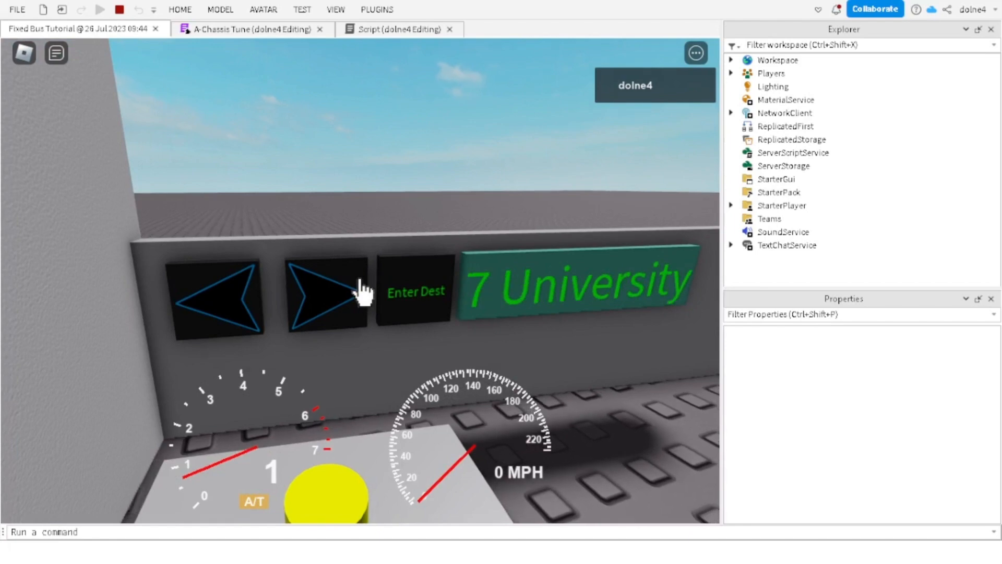
click(361, 292)
scroll(360, 283, down, 3)
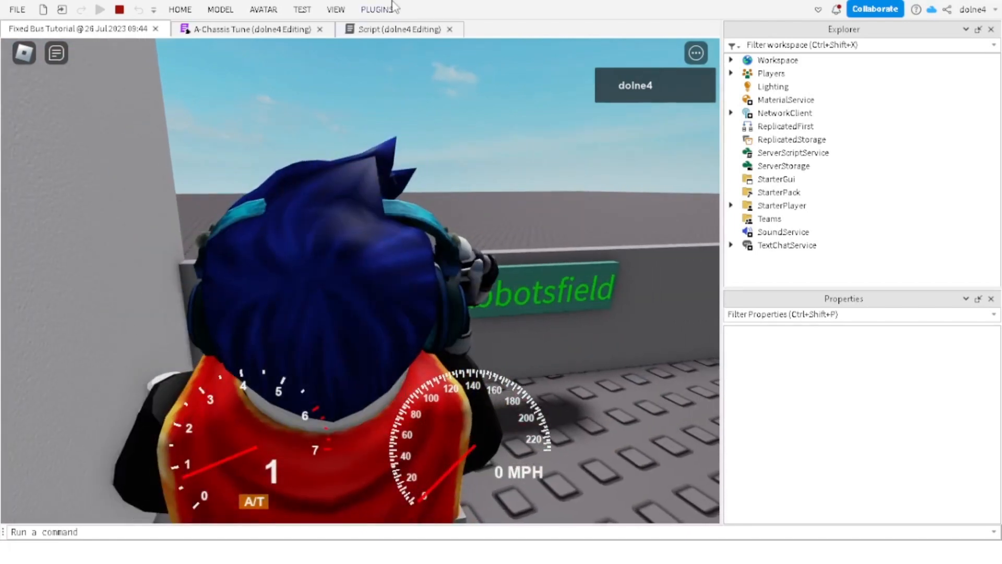
Step: Stop the playtest and add "Not In Service" as the first entry of DestTable in the RightArrow script
click(379, 32)
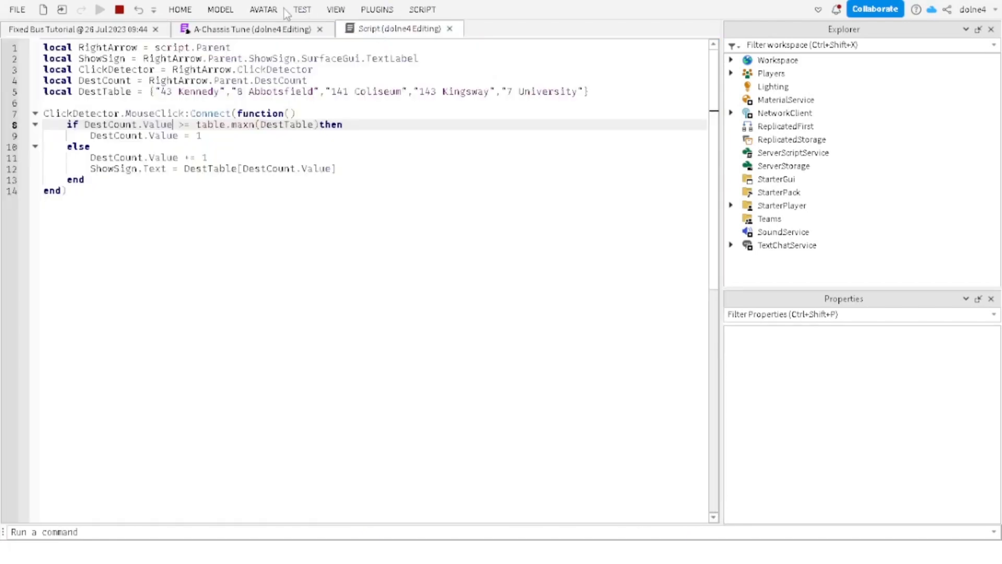
click(124, 13)
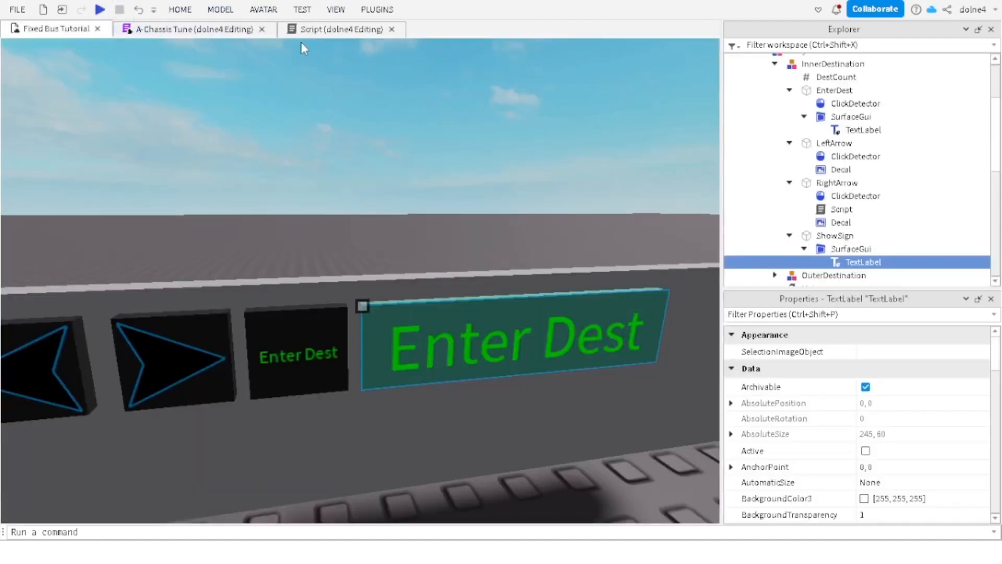
click(334, 29)
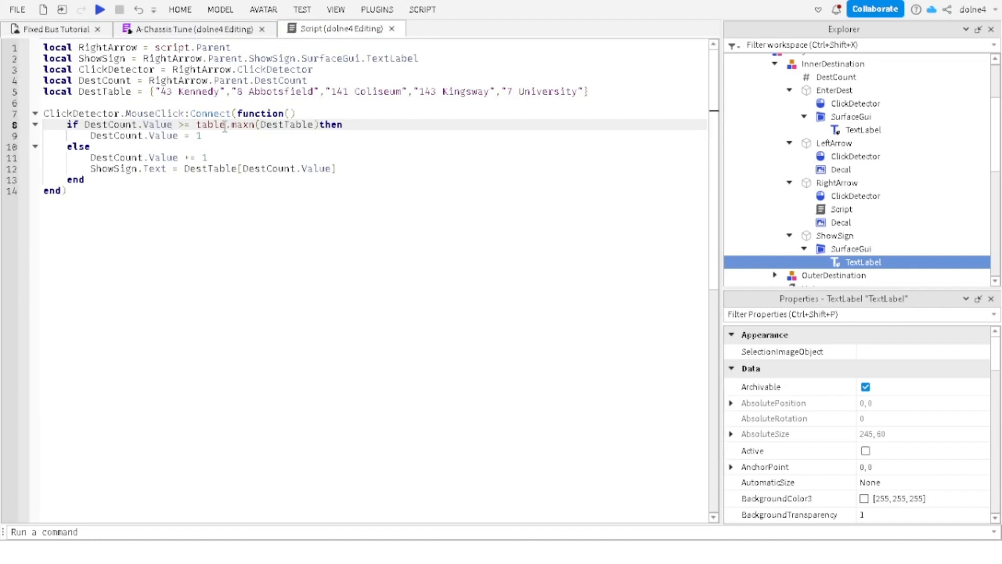
click(157, 93)
text(,)
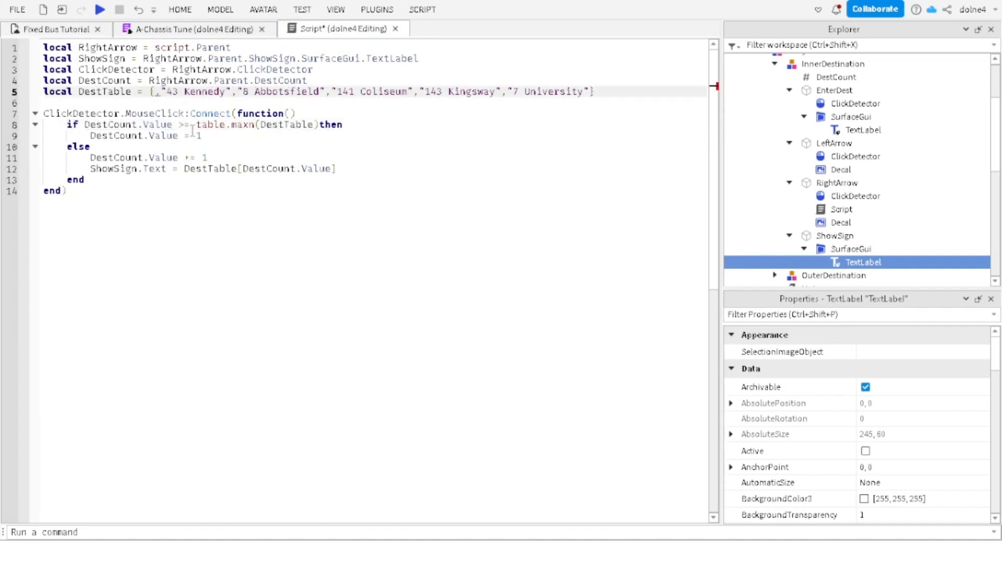
text("")
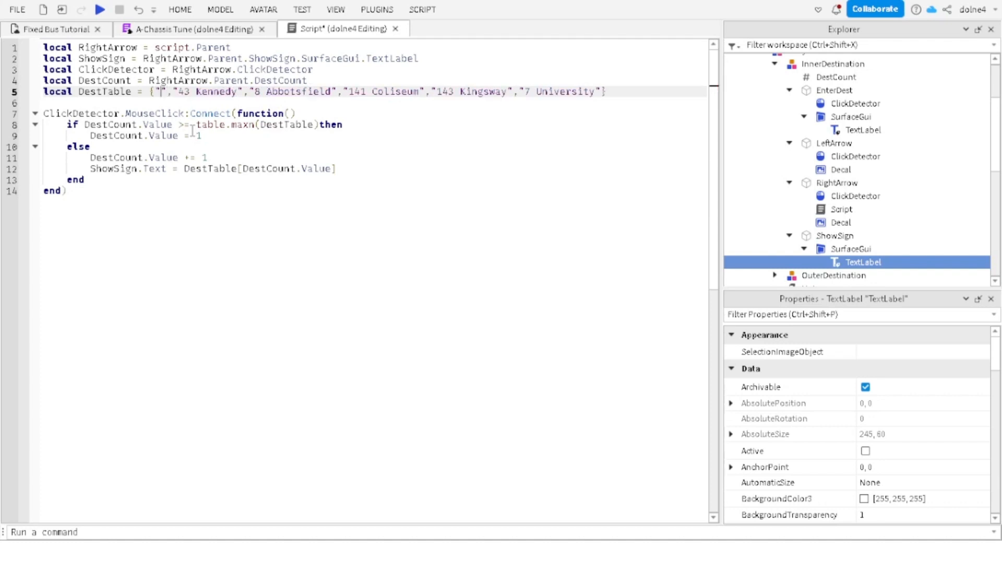
text(Not In)
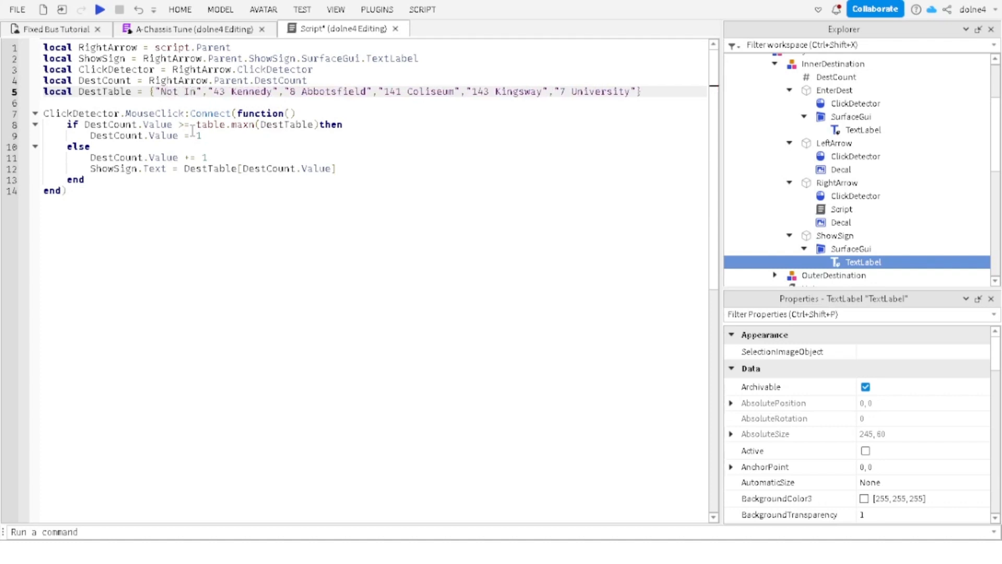
text( Service)
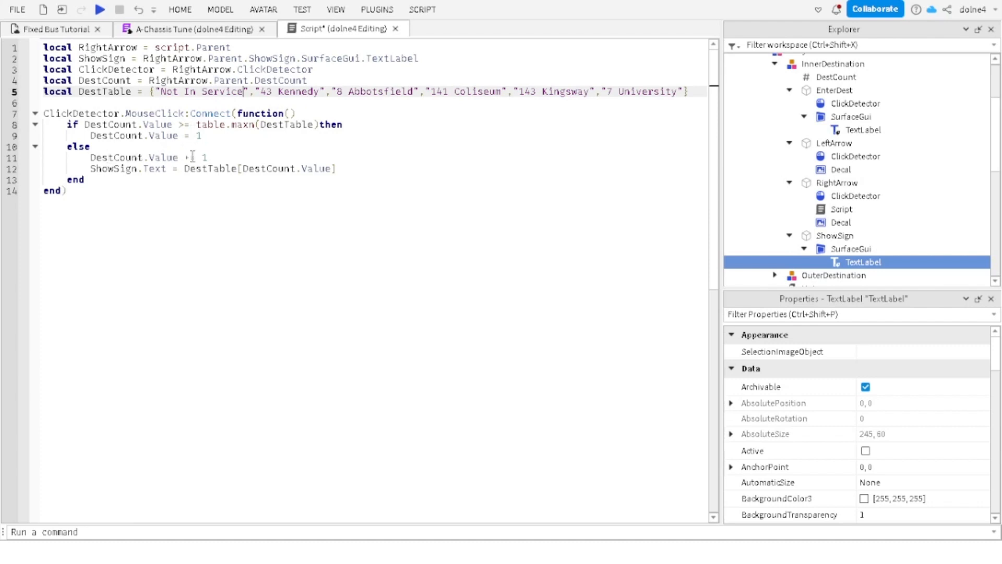
Step: Copy the DestCount.Value += 1 statement from the else branch and review the reset and sign text lines
drag(218, 158, 87, 158)
key(ctrl+c)
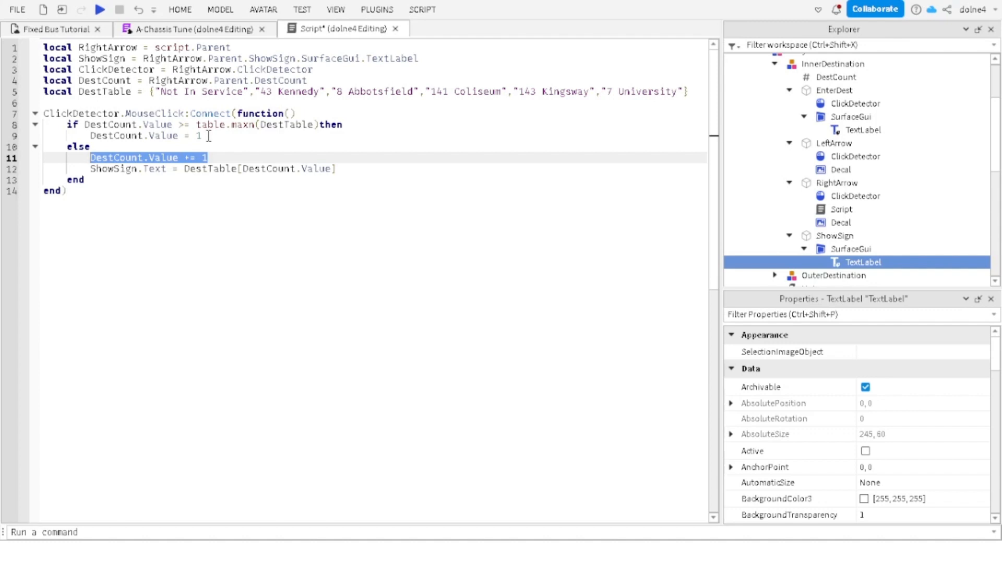
drag(208, 136, 94, 137)
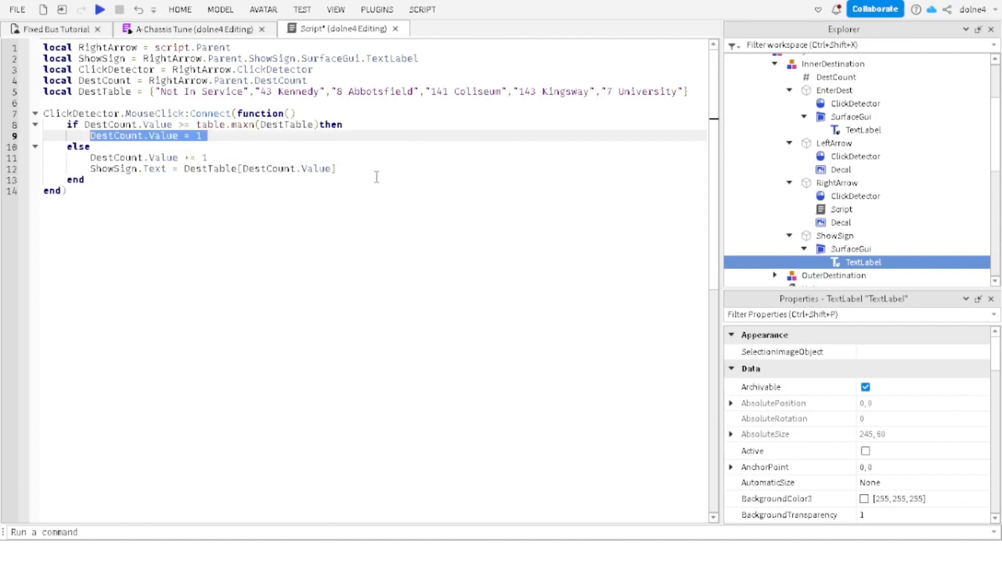
click(230, 166)
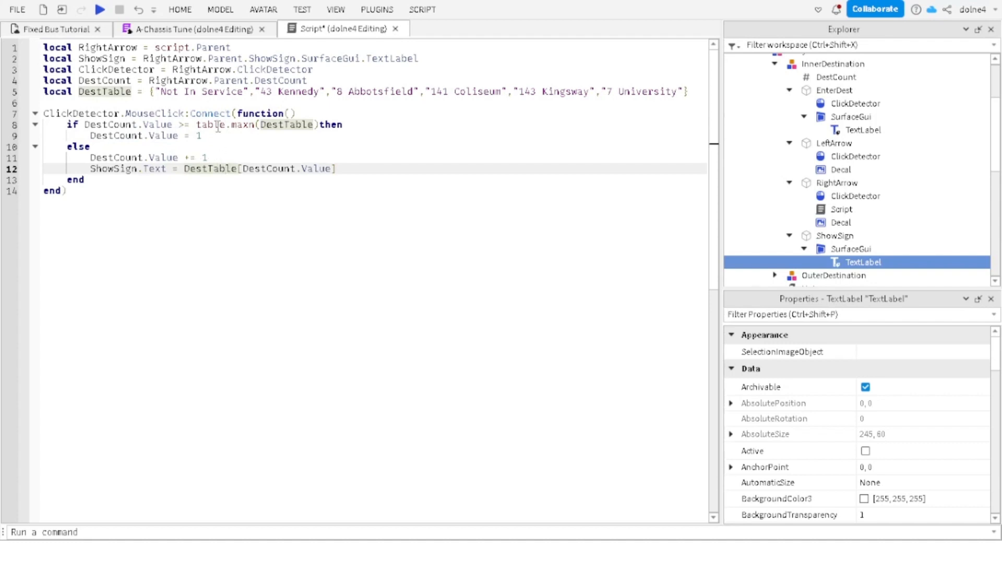
Step: Playtest the bus, cycle the sign past the end of the destination table with the right arrow button, and stop the test
click(306, 10)
click(7, 37)
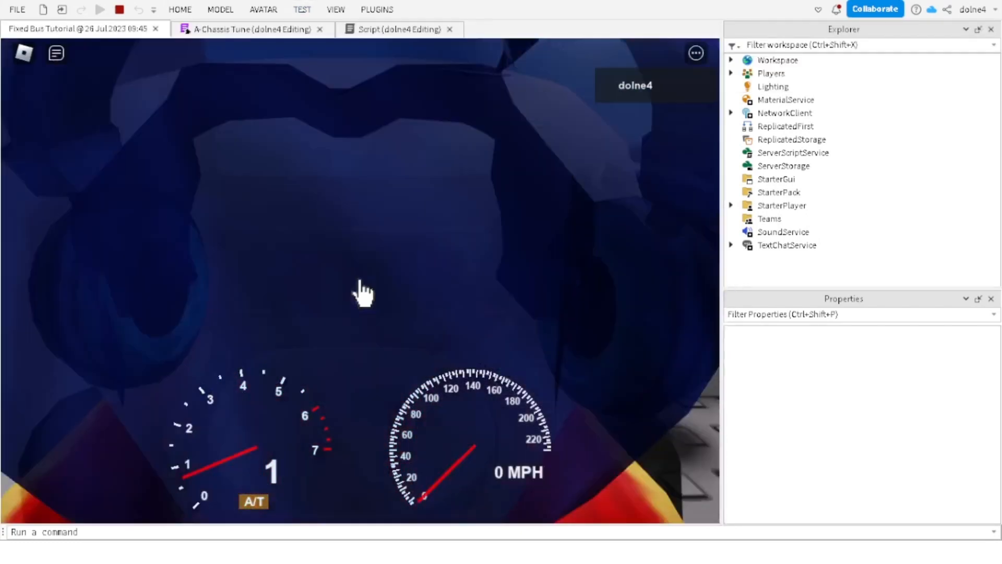
click(363, 294)
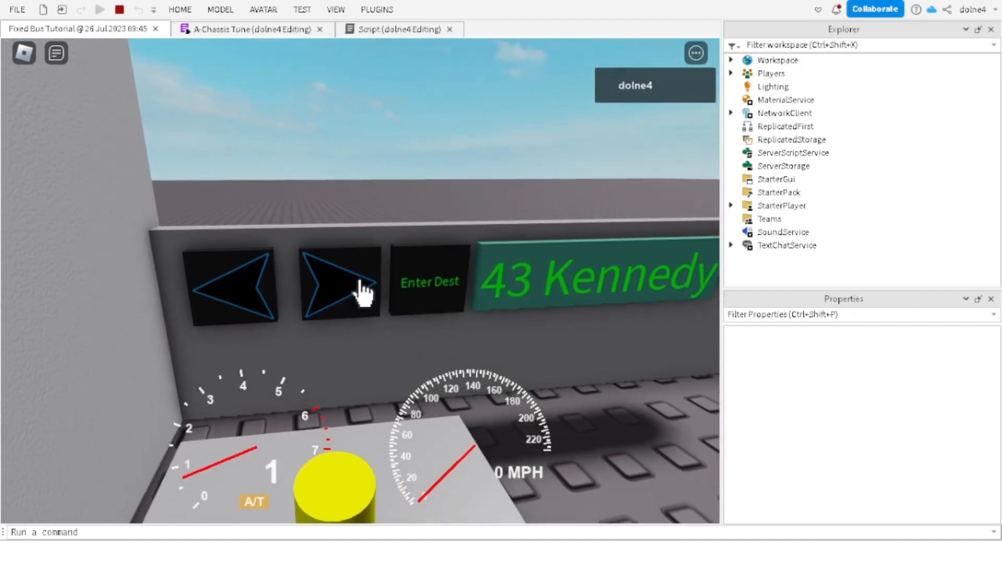
click(363, 294)
click(364, 293)
click(363, 293)
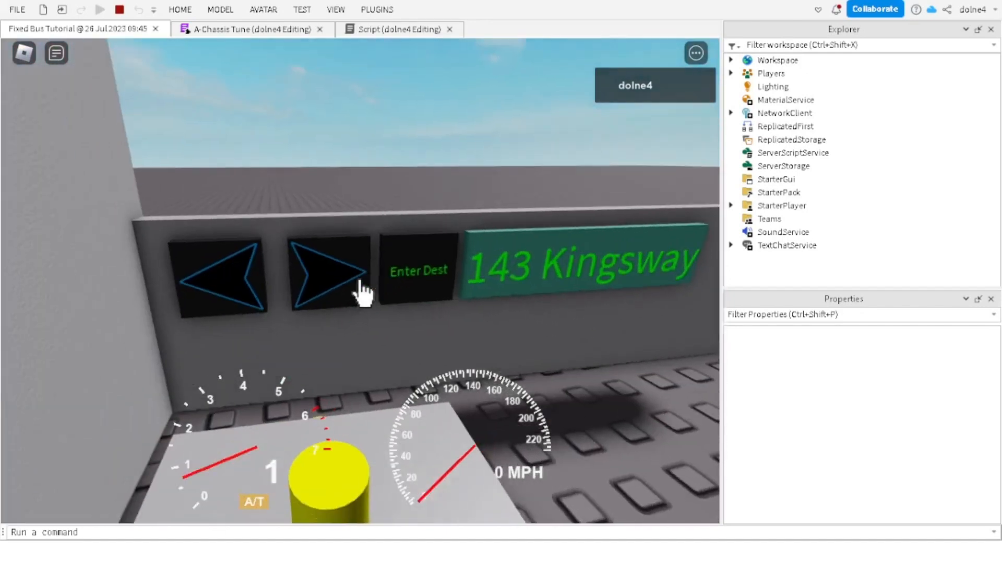
click(359, 353)
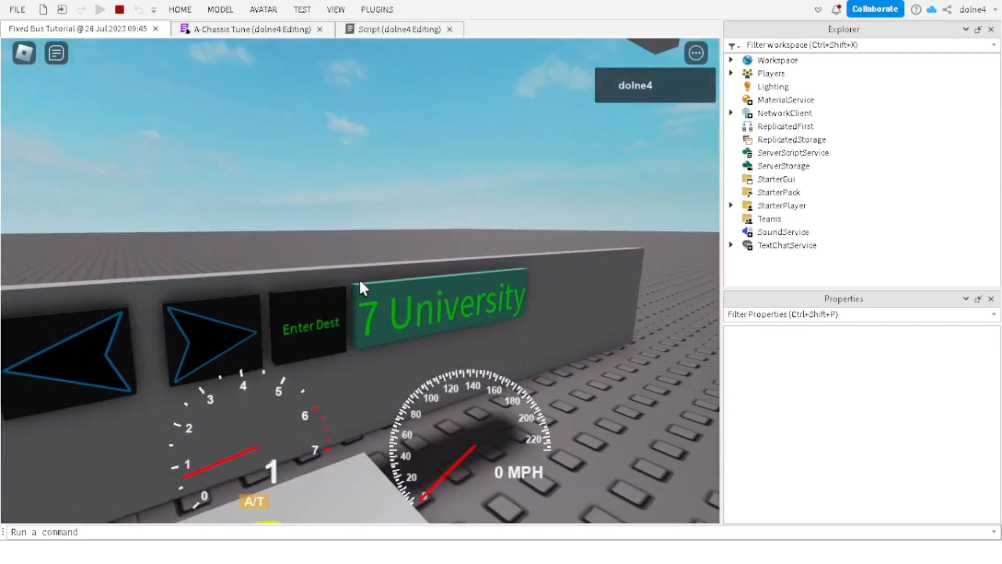
click(360, 291)
click(361, 293)
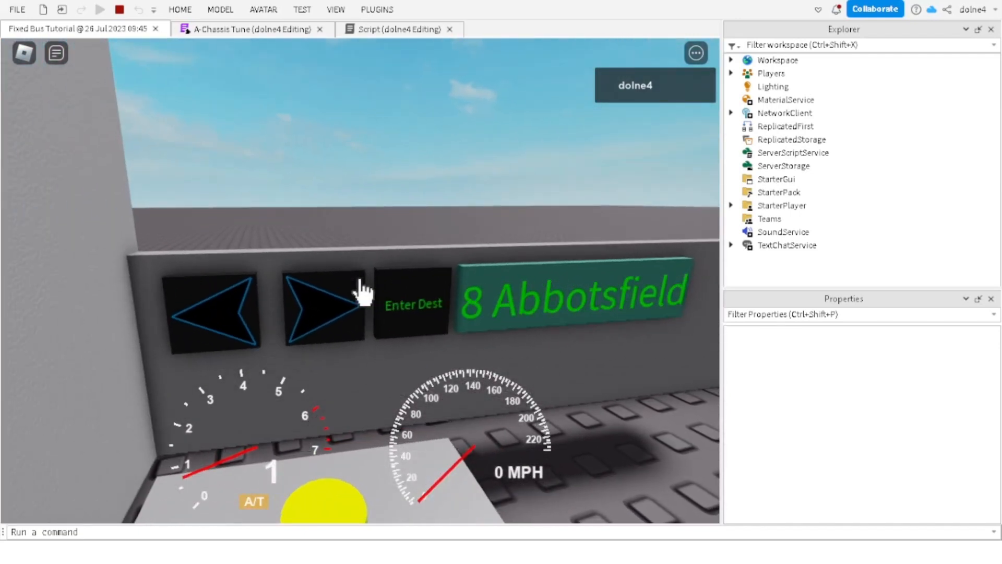
click(360, 291)
scroll(359, 278, down, 5)
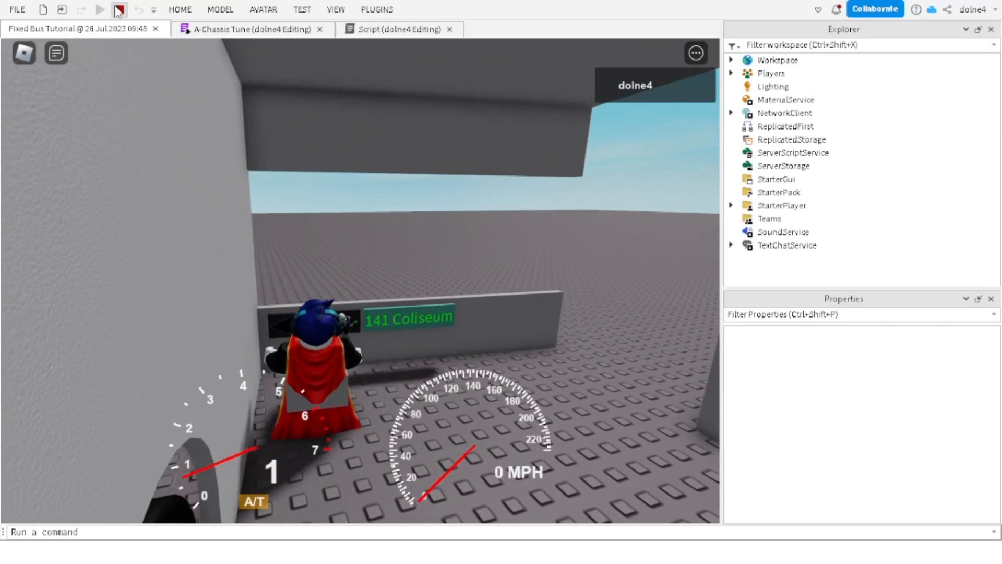
click(118, 11)
Step: Move DestCount.Value += 1 out of the else branch to directly above the if statement in the RightArrow script
click(313, 30)
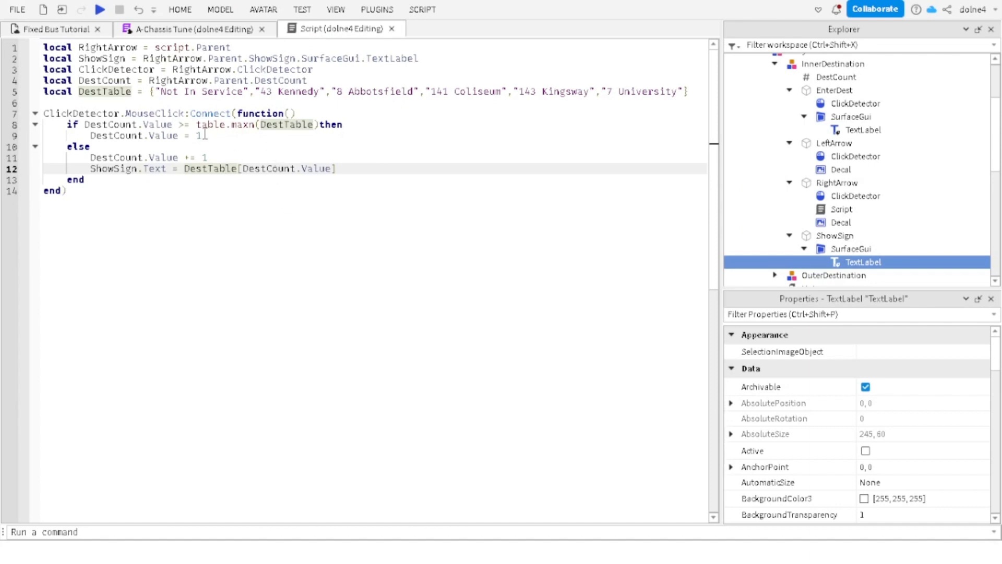
drag(217, 135, 132, 137)
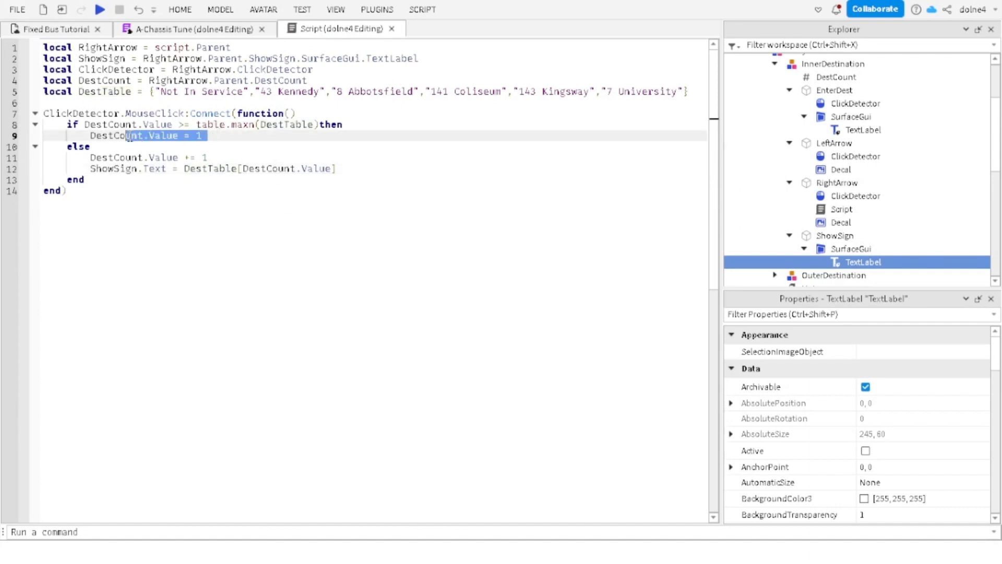
drag(212, 157, 110, 158)
key(BackSpace)
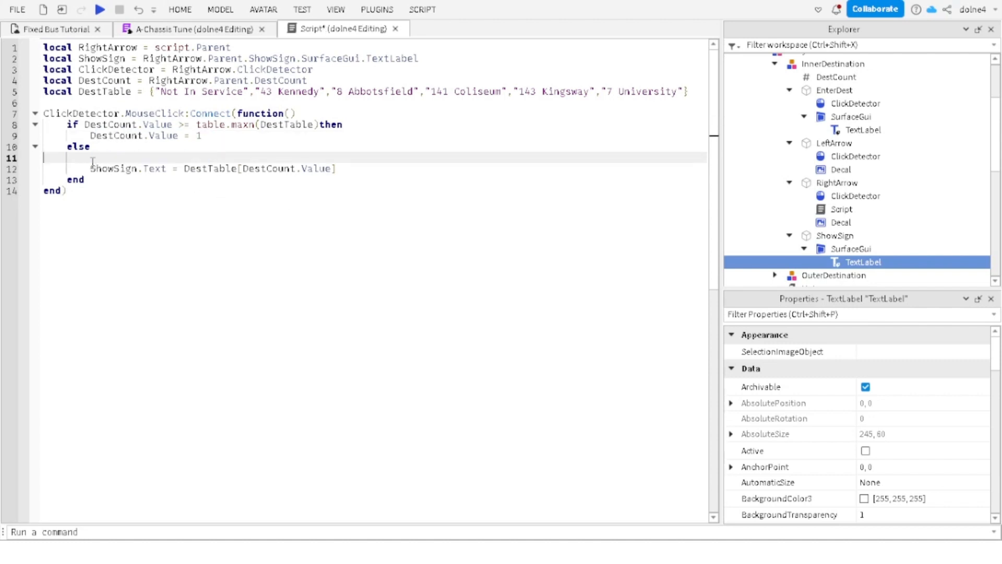
key(BackSpace)
click(318, 117)
key(Return)
key(ctrl+v)
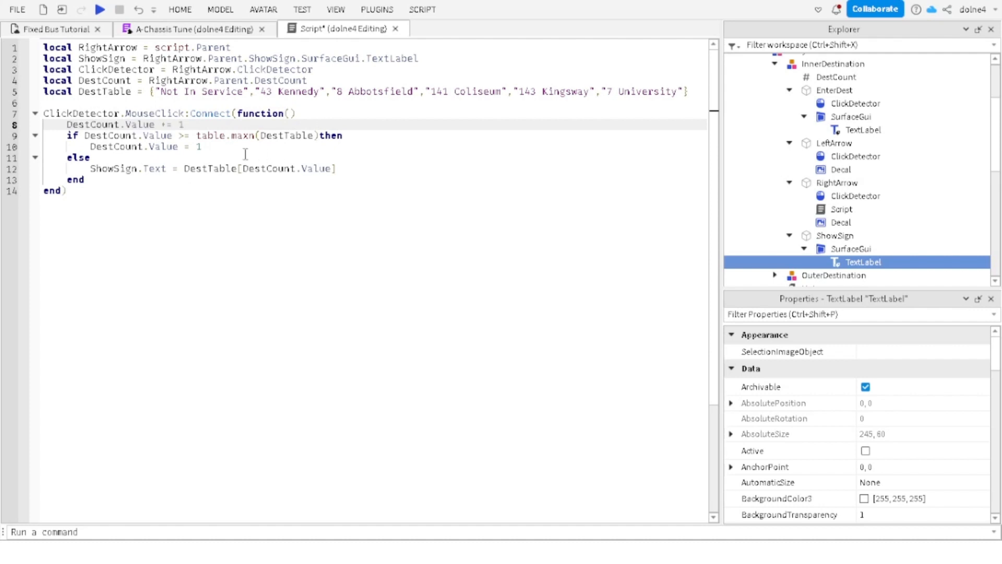
click(221, 151)
drag(217, 146, 91, 148)
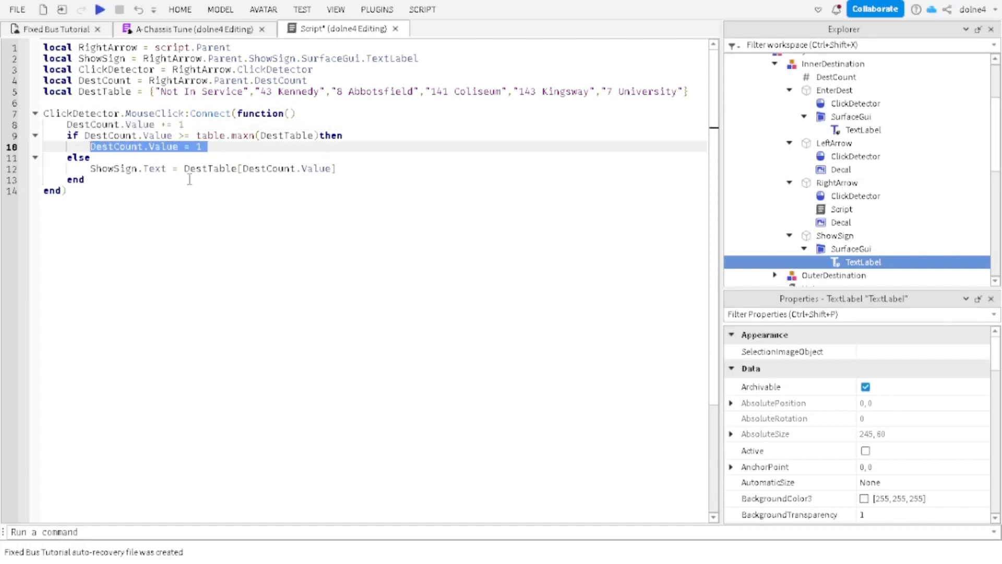
drag(353, 170, 360, 172)
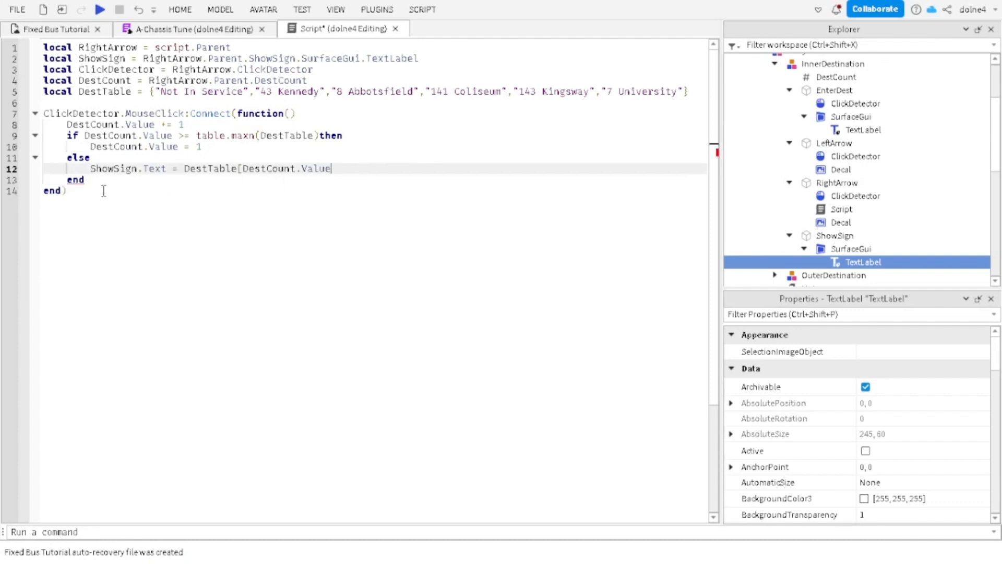
click(217, 147)
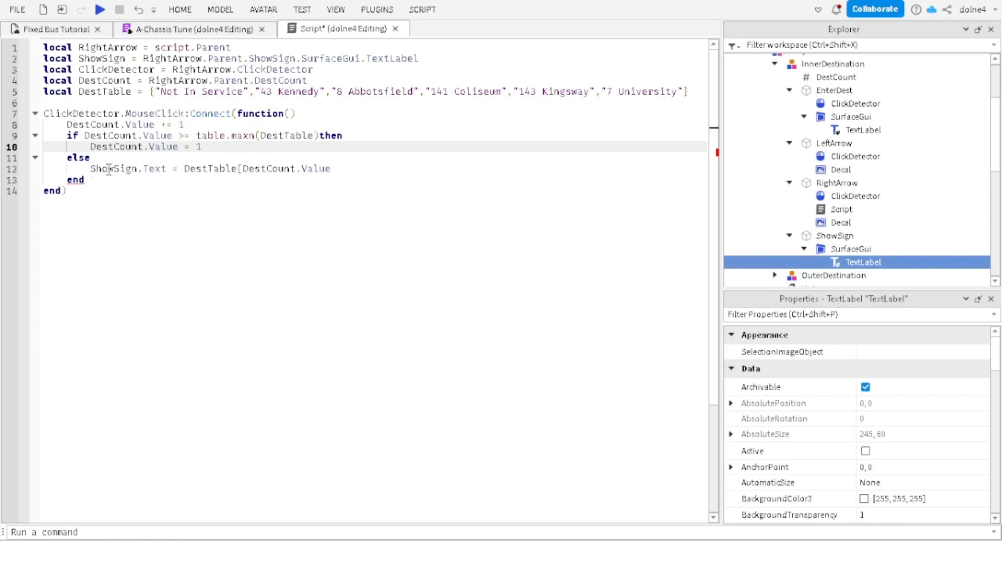
key(Down)
key(Down)
key(End)
text(])
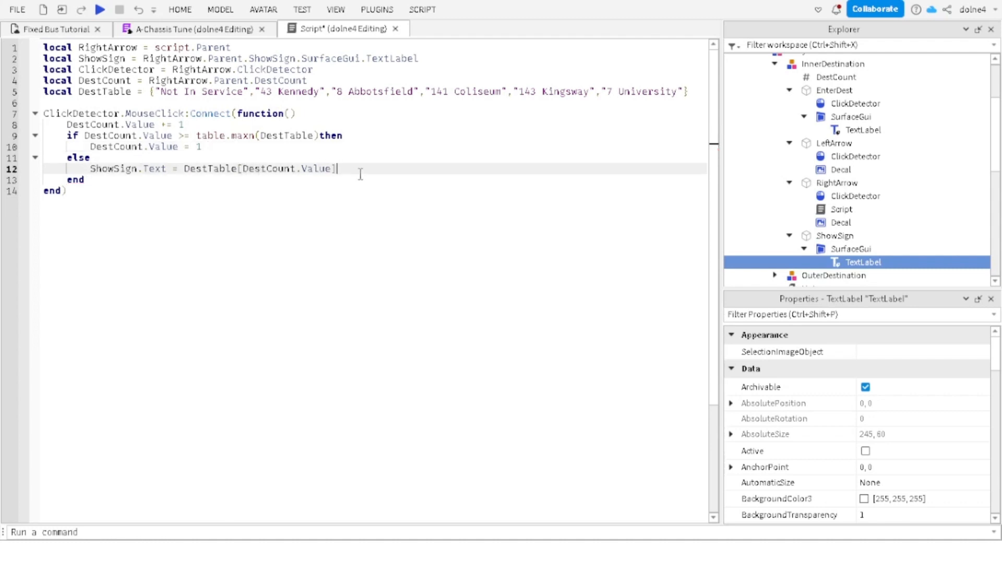
Step: Duplicate ShowSign.Text = DestTable[DestCount.Value] into the if branch, directly below DestCount.Value = 1
drag(350, 174, 109, 171)
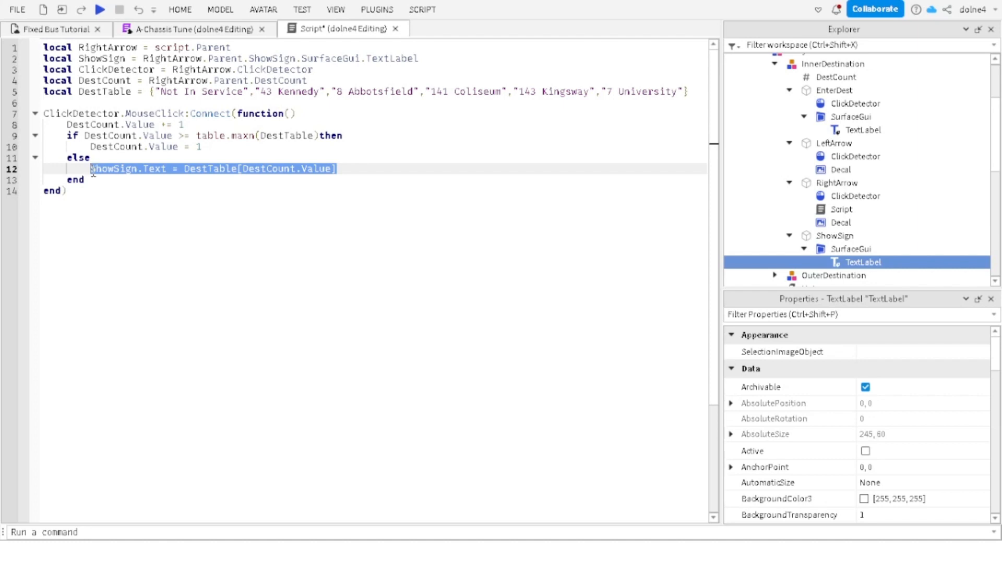
key(ctrl+c)
click(224, 153)
click(213, 147)
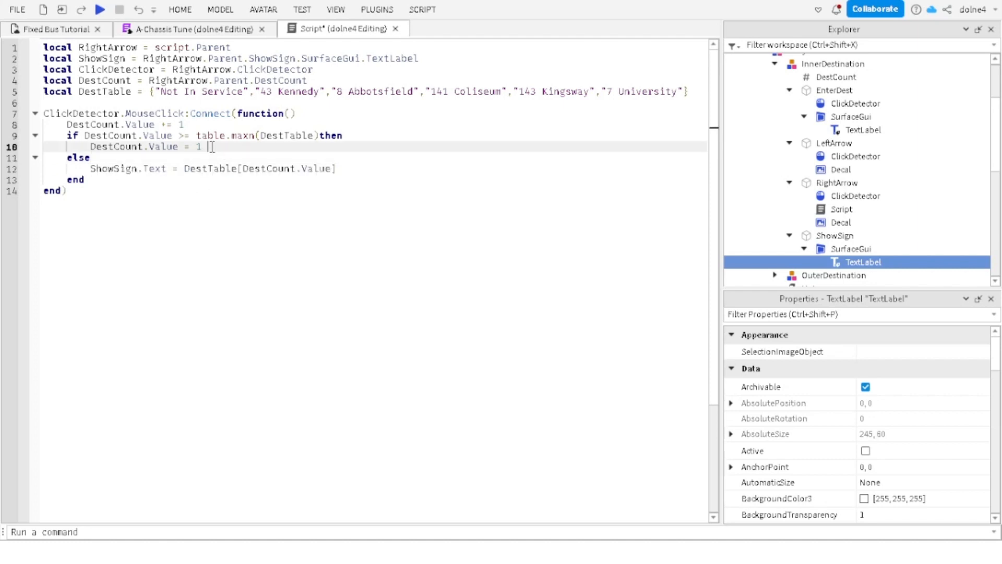
key(Return)
key(ctrl+v)
Step: Start a new playtest and get a close view of the sign controls from the bus driver's seat
click(302, 10)
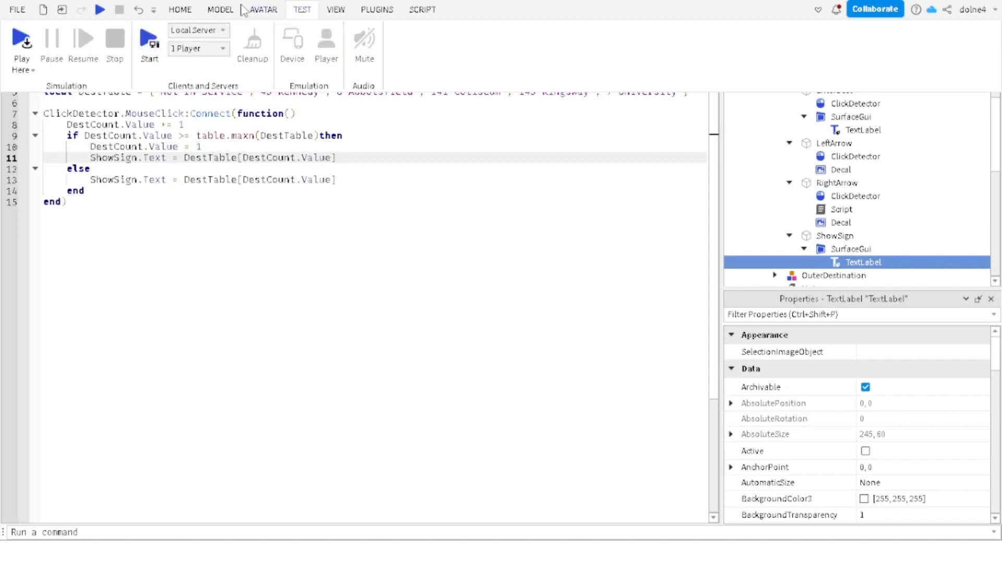
click(22, 39)
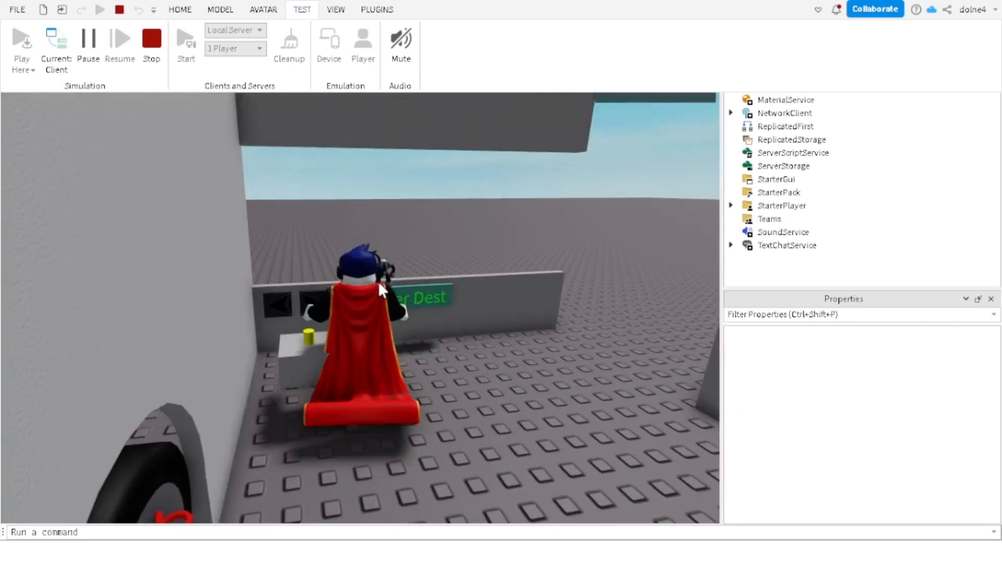
click(379, 284)
scroll(378, 283, up, 5)
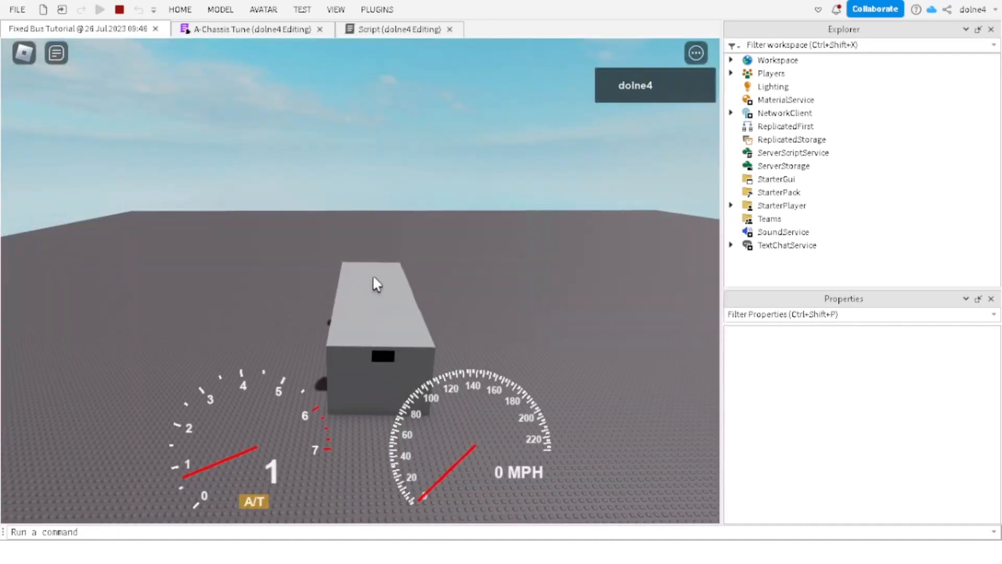
scroll(371, 272, up, 5)
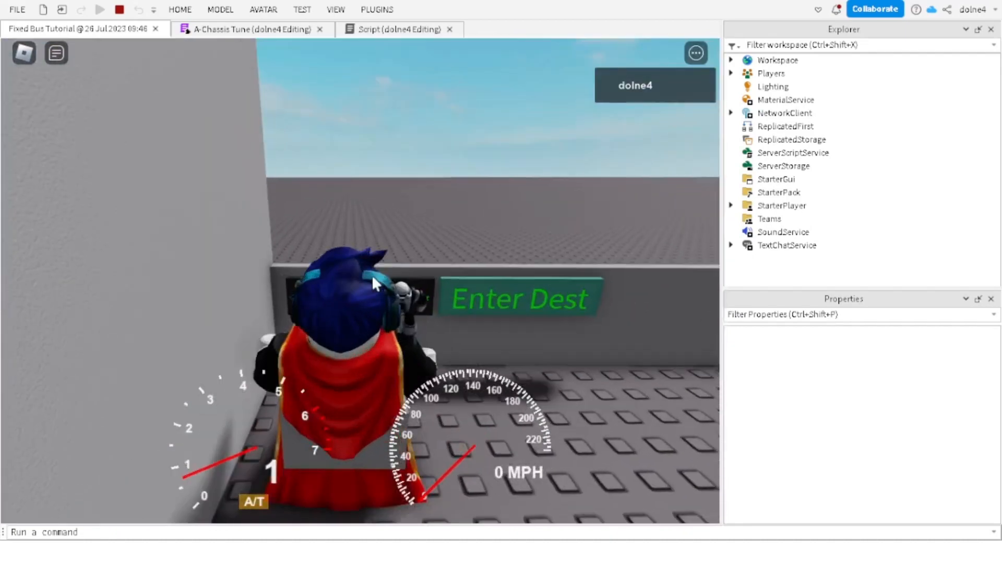
scroll(372, 274, up, 3)
Step: Cycle the sign repeatedly through the whole destination table with the right arrow button, ending on Not In Service
click(360, 291)
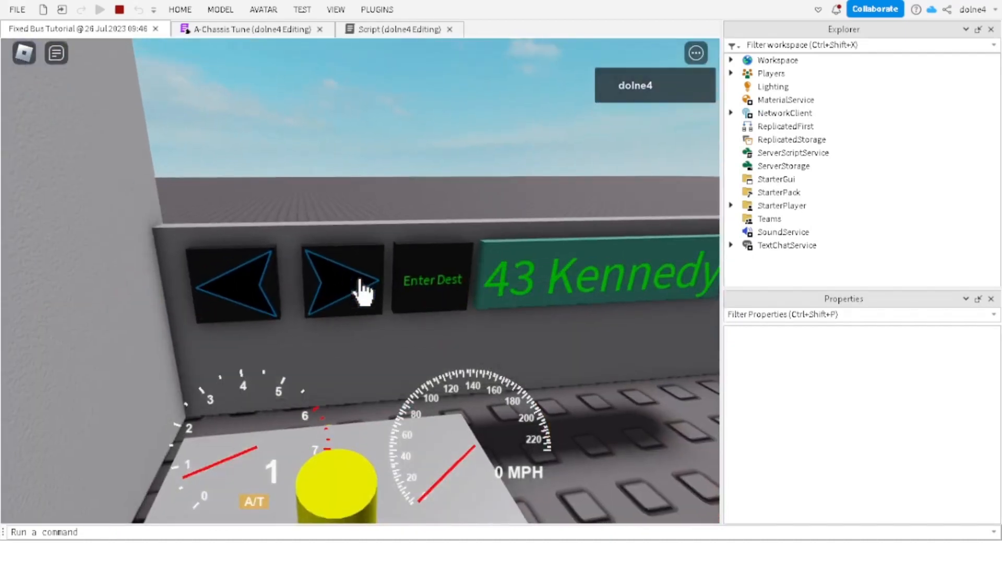
click(359, 281)
click(359, 281)
click(359, 280)
click(359, 280)
click(359, 281)
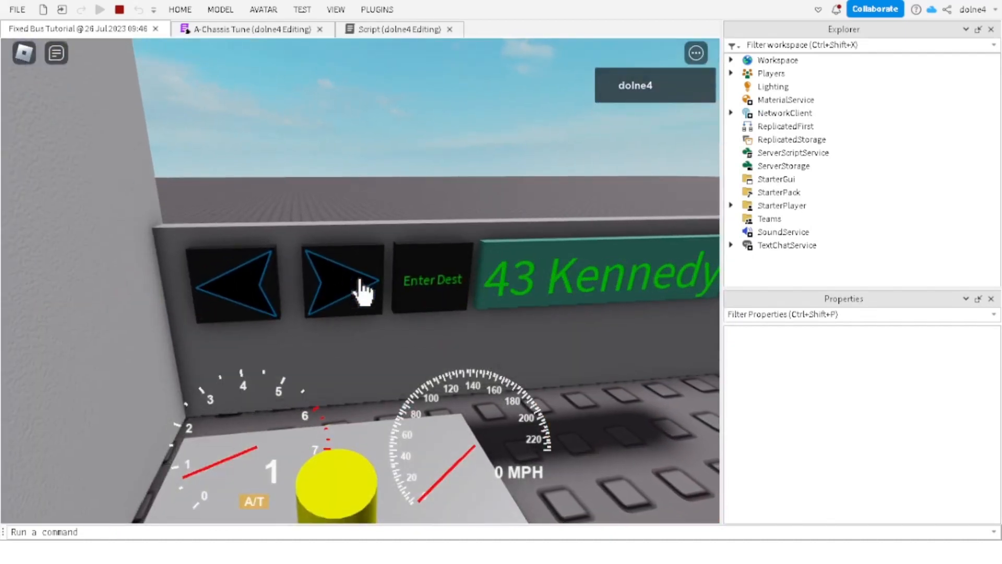
click(359, 281)
click(359, 284)
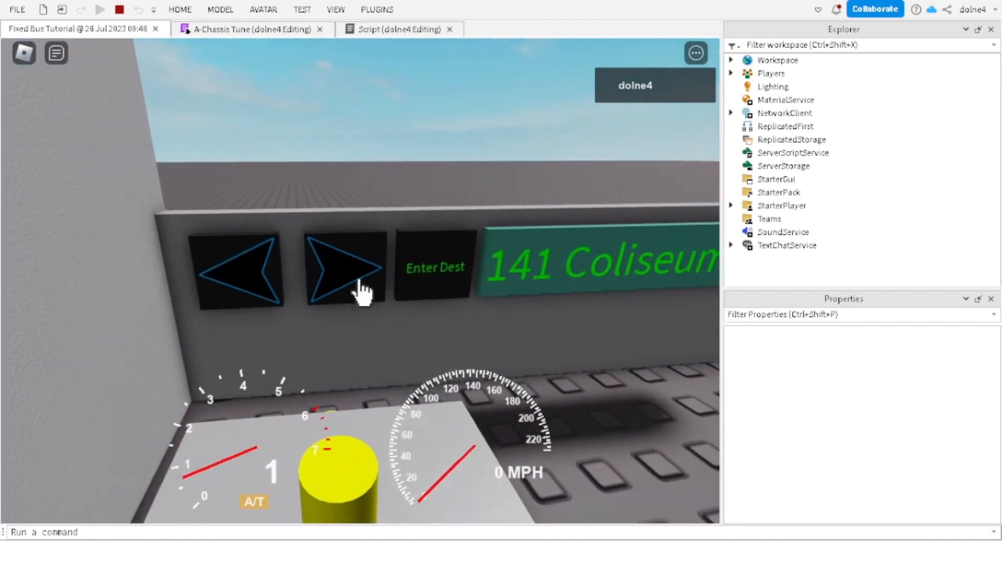
click(360, 285)
click(360, 285)
click(359, 285)
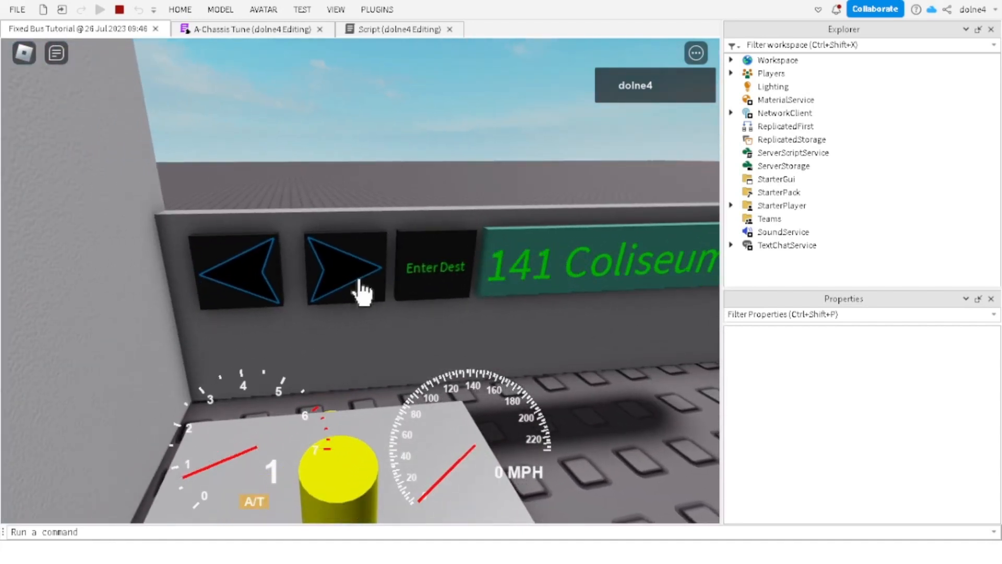
click(360, 284)
click(360, 284)
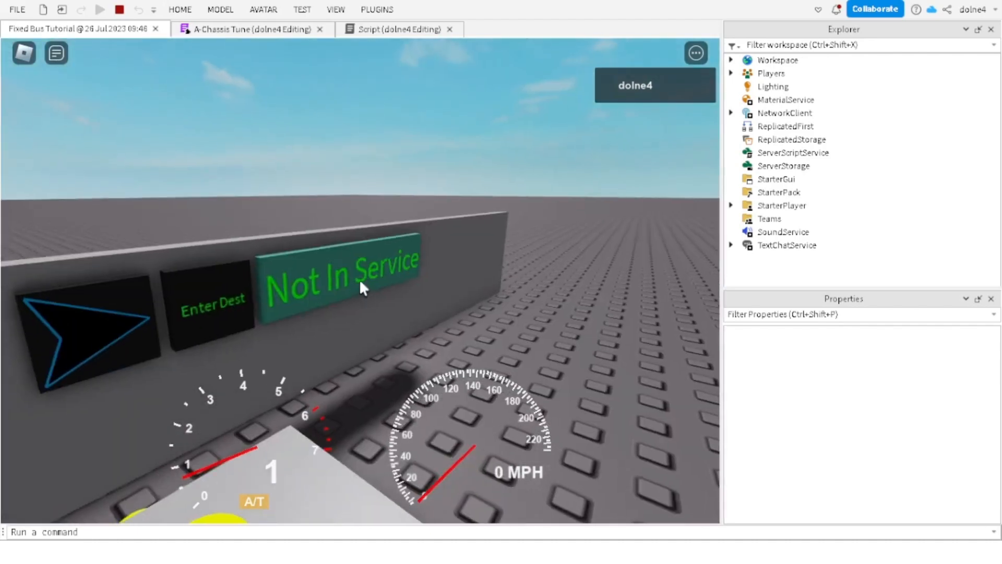
Step: Stop the playtest and return to the RightArrow script
scroll(359, 280, down, 2)
scroll(359, 279, up, 2)
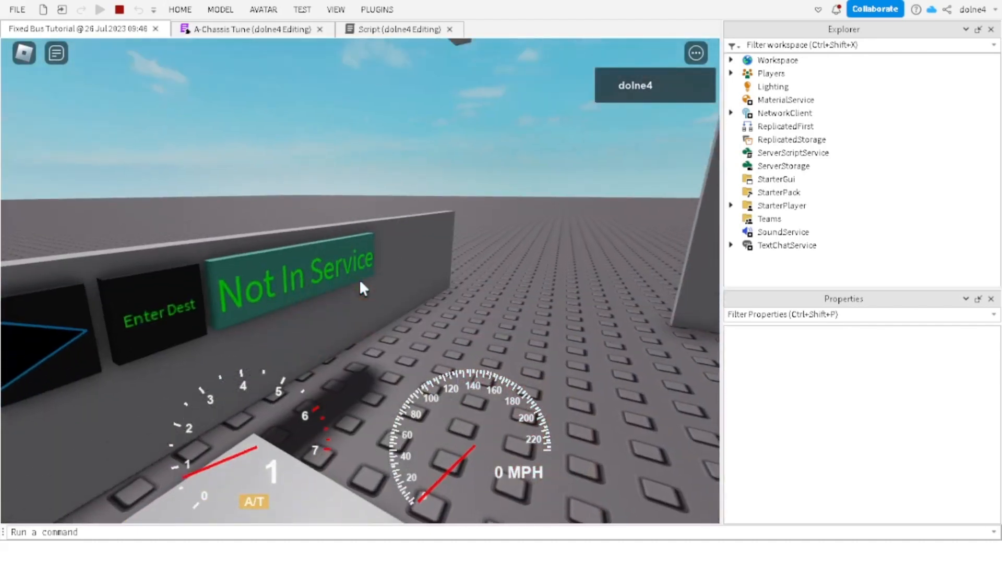
scroll(359, 281, down, 2)
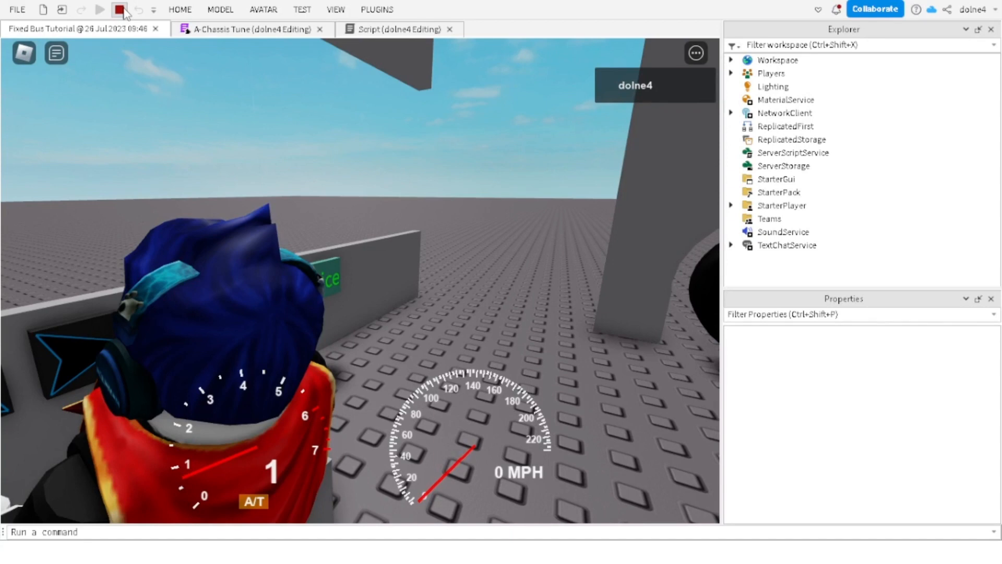
click(120, 9)
click(314, 36)
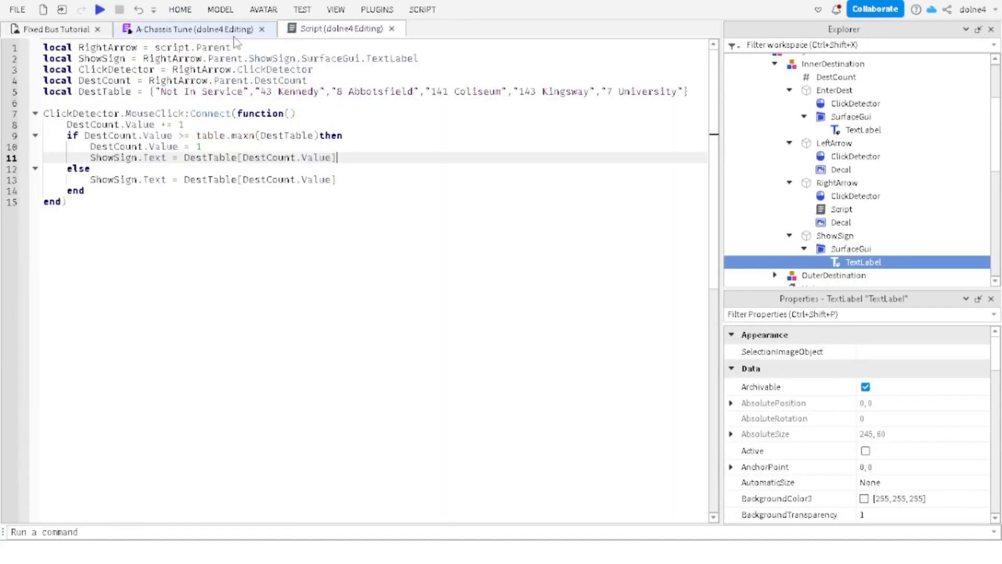
Step: Move DestCount.Value += 1 from above the if statement to the first line of the else branch
drag(186, 126, 67, 125)
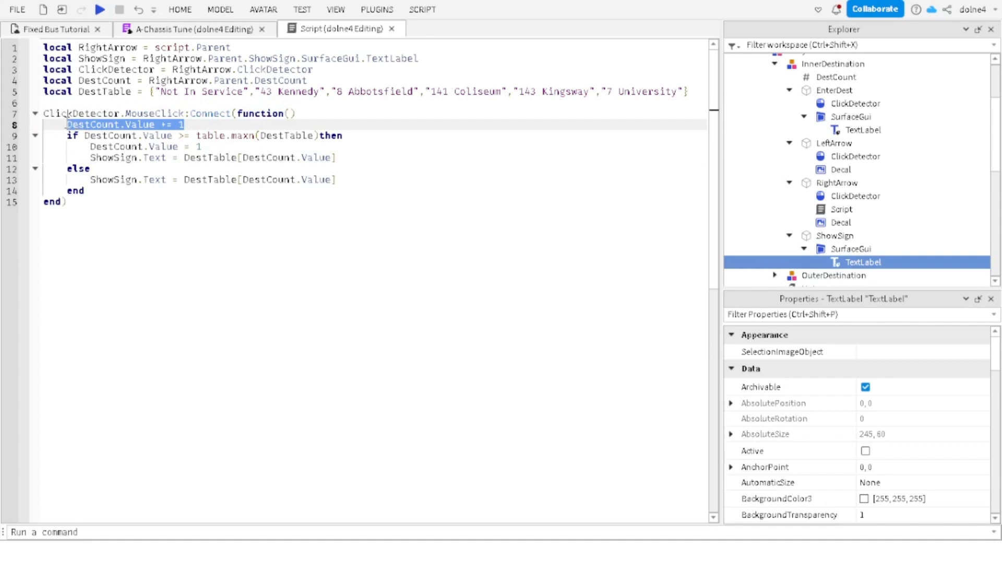
key(BackSpace)
key(Delete)
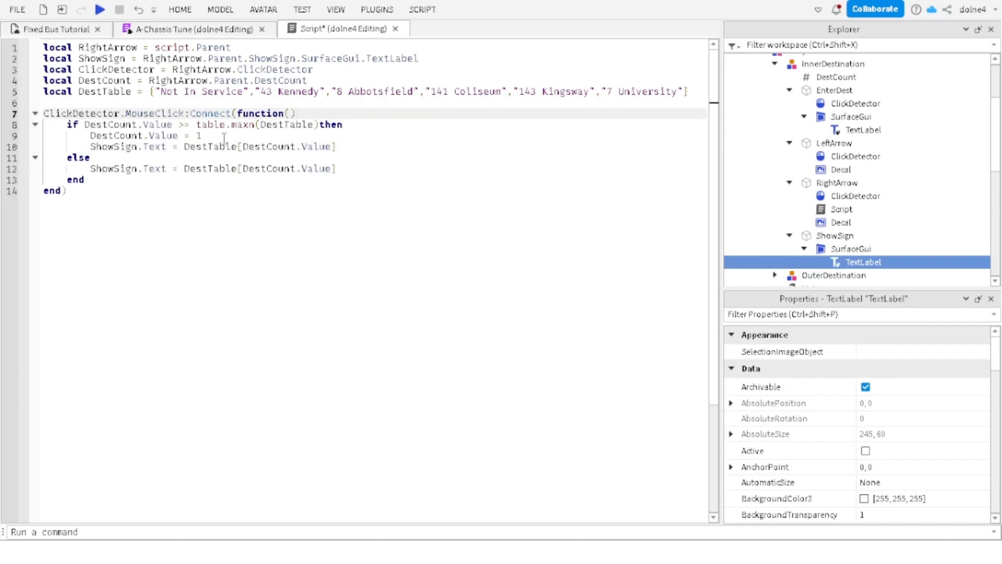
click(112, 159)
key(Return)
key(ctrl+v)
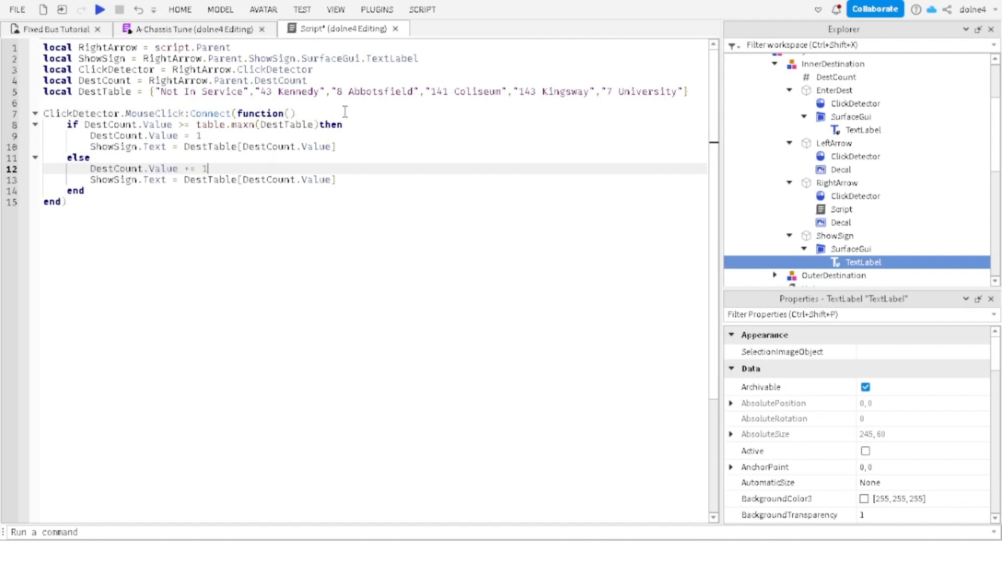
Step: Start a new playtest and cycle the sign with the right arrow button around to Not In Service
click(296, 6)
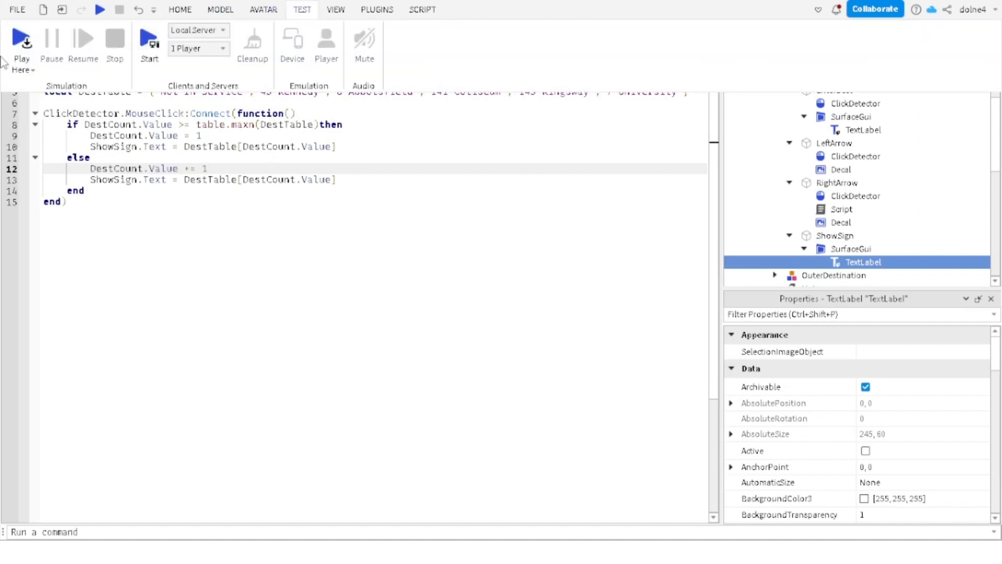
click(21, 41)
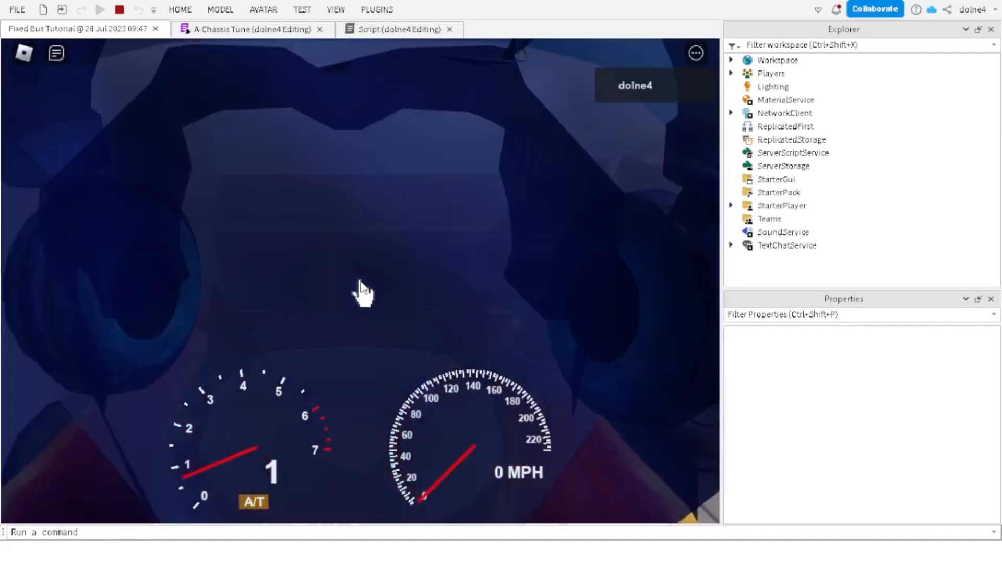
click(362, 291)
click(363, 291)
click(362, 291)
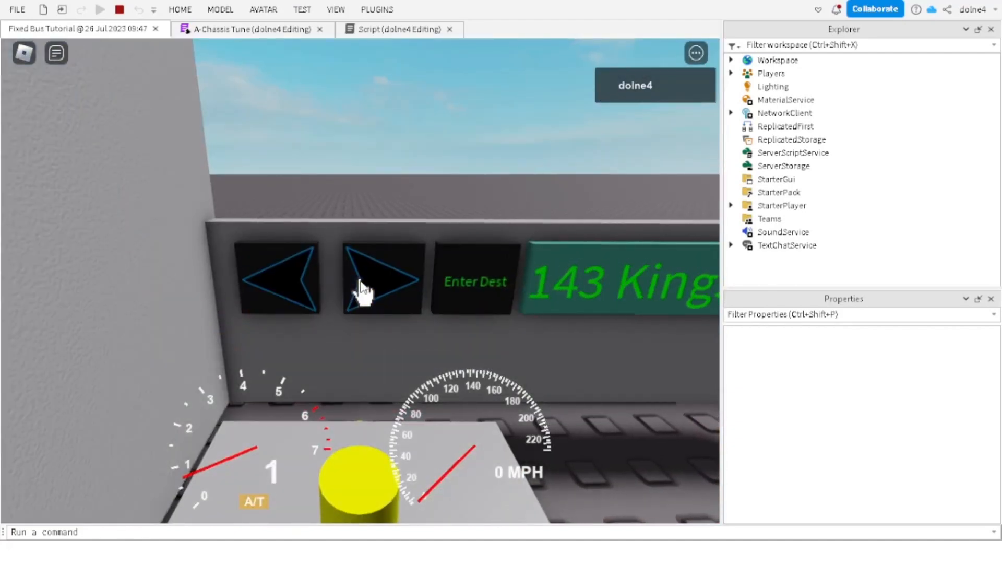
right_drag(361, 280, 359, 278)
click(360, 281)
click(359, 281)
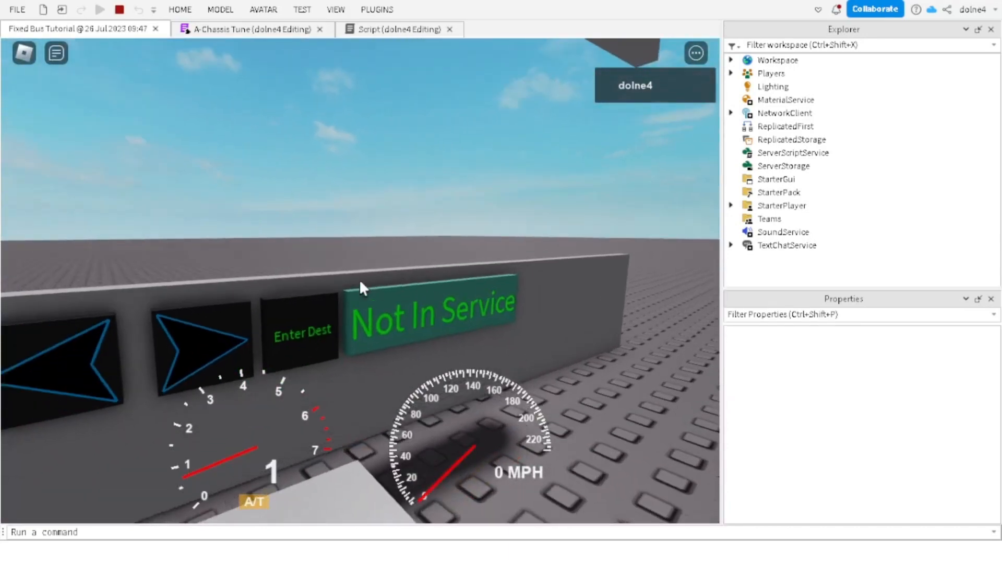
Step: Look over the sign from the driver's seat and stop the playtest
scroll(359, 279, down, 1)
scroll(359, 278, up, 1)
scroll(359, 279, down, 3)
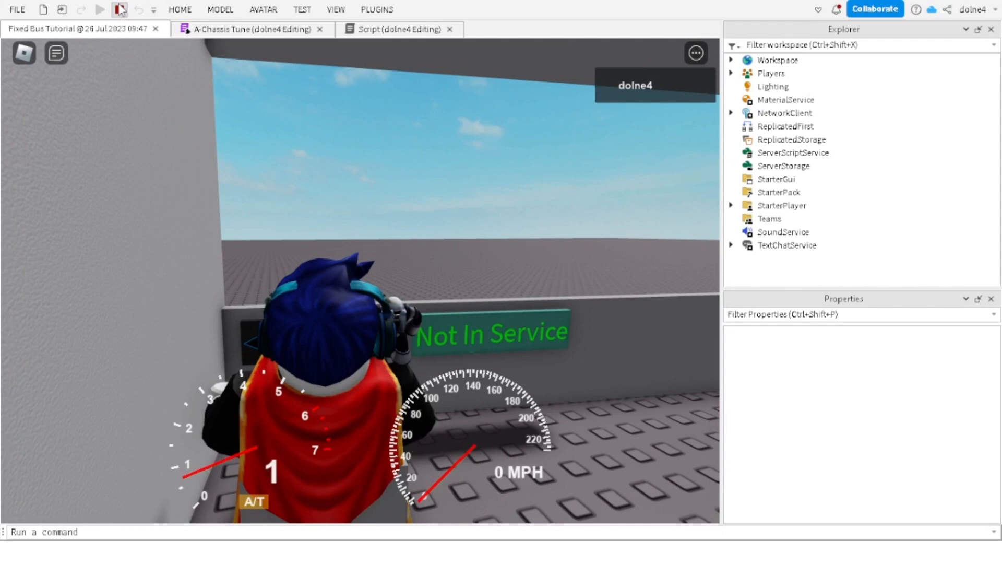
click(120, 10)
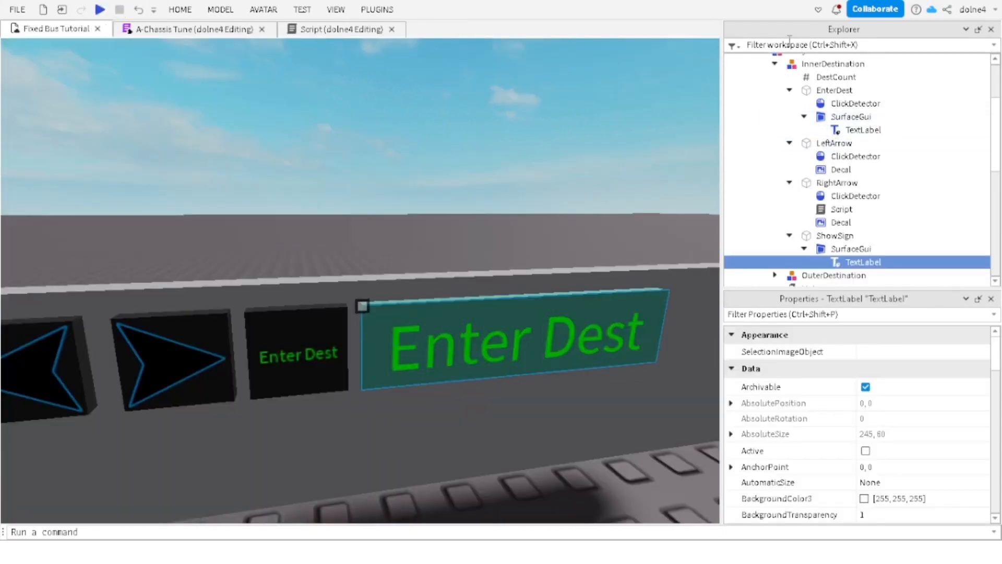
Step: Add a ModuleScript inside the InnerDestination model
scroll(808, 141, up, 3)
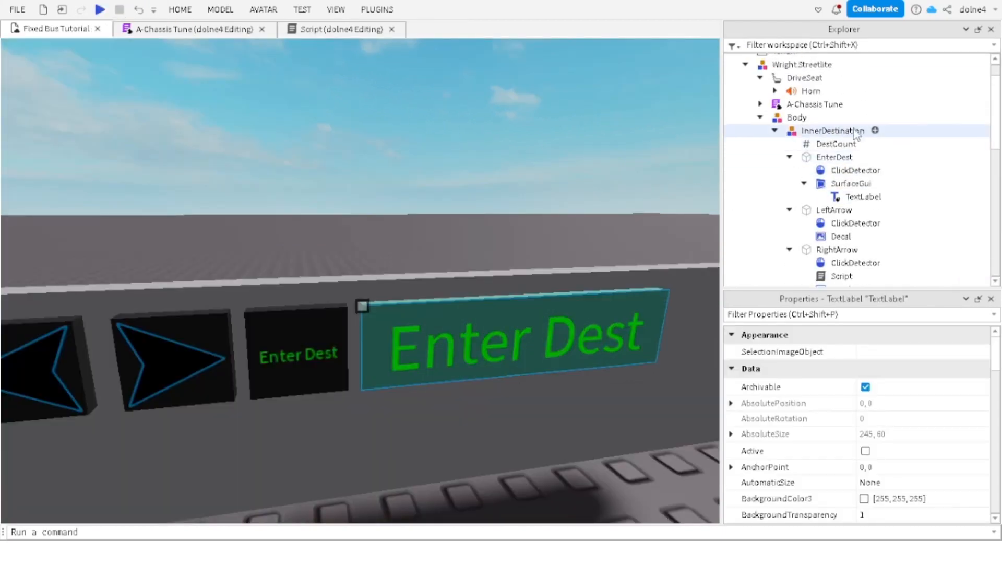
click(875, 131)
text(mo)
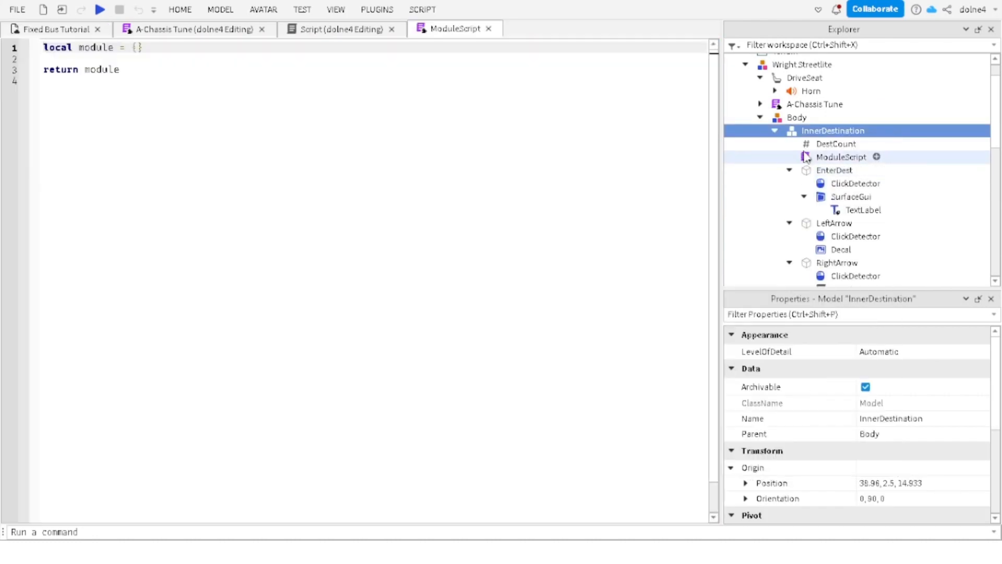
Step: Rename the new ModuleScript as ModuleDest
click(925, 400)
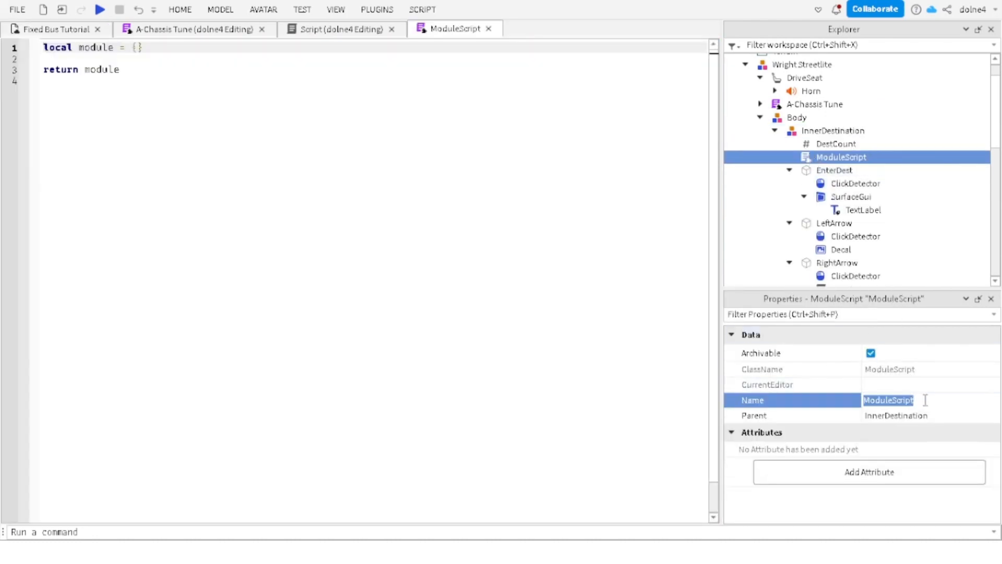
key(BackSpace)
text(Des)
key(BackSpace)
key(BackSpace)
key(BackSpace)
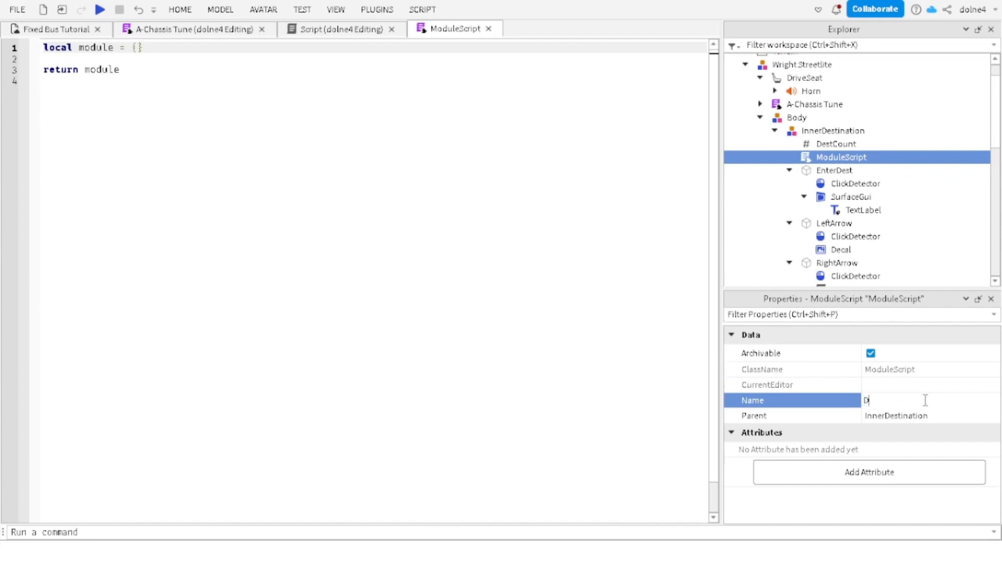
text(DestModu)
key(BackSpace)
key(BackSpace)
key(BackSpace)
key(BackSpace)
key(BackSpace)
key(BackSpace)
key(BackSpace)
key(BackSpace)
text(ModuleDest)
key(Return)
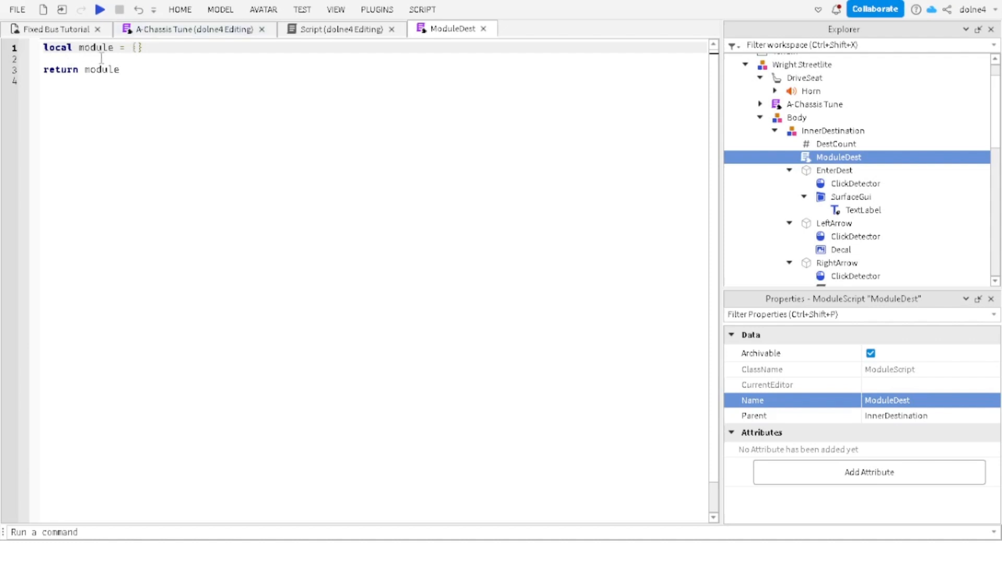
Step: Rename the module table to ChangeDest in both its declaration and the return statement
double_click(80, 47)
key(BackSpace)
key(ctrl+z)
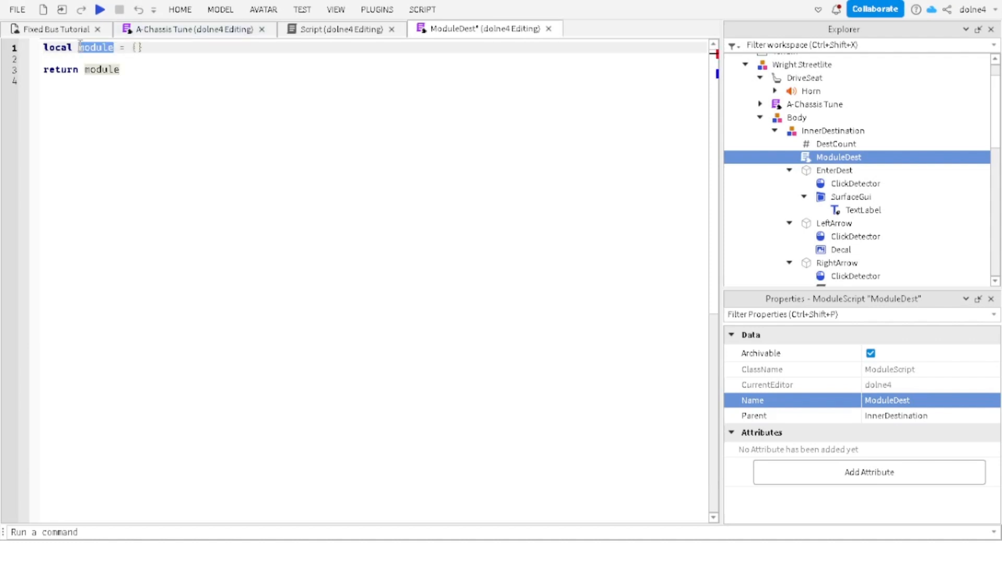
text(Cha)
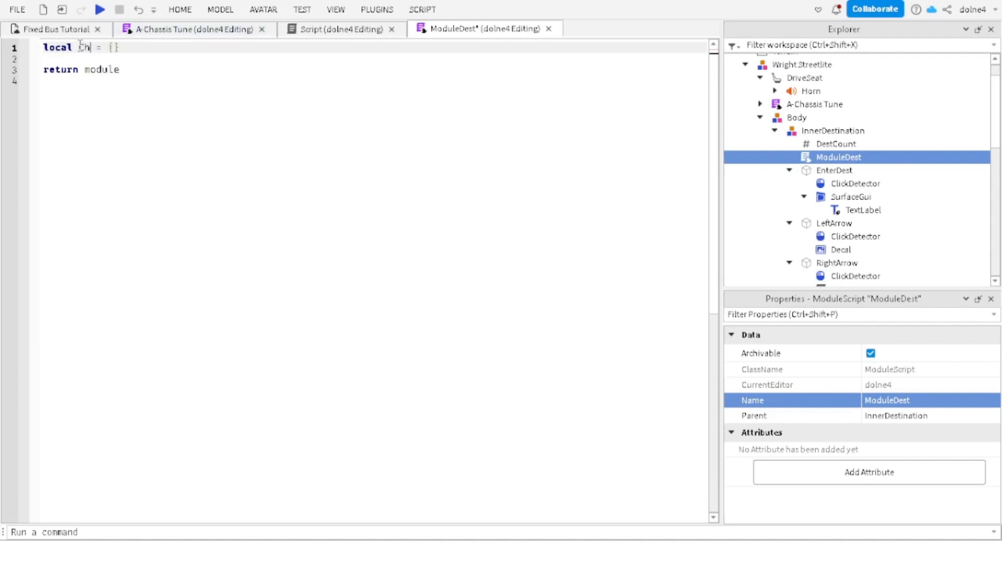
text(ngeDest)
click(121, 70)
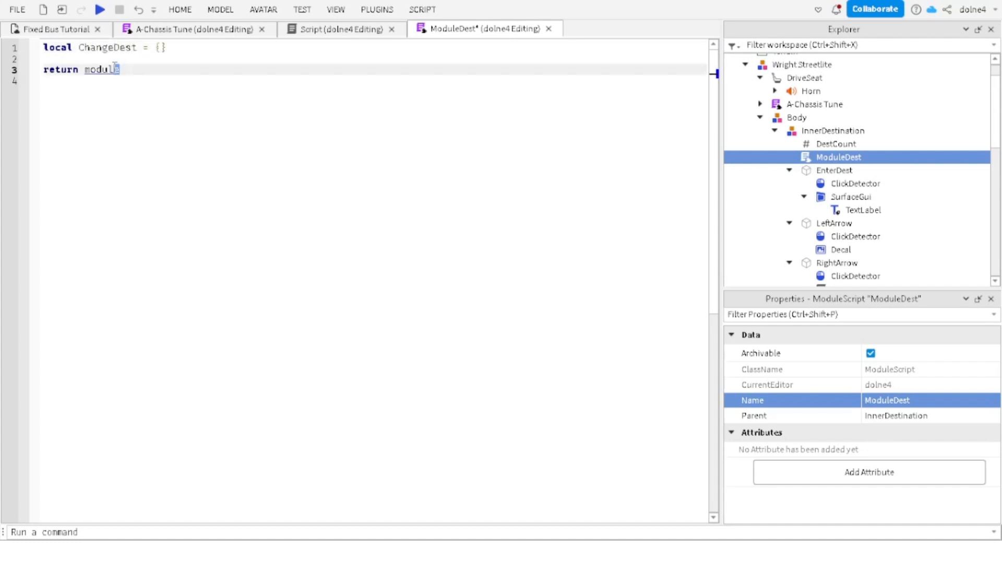
drag(120, 69, 85, 70)
key(BackSpace)
text(ChangeDest)
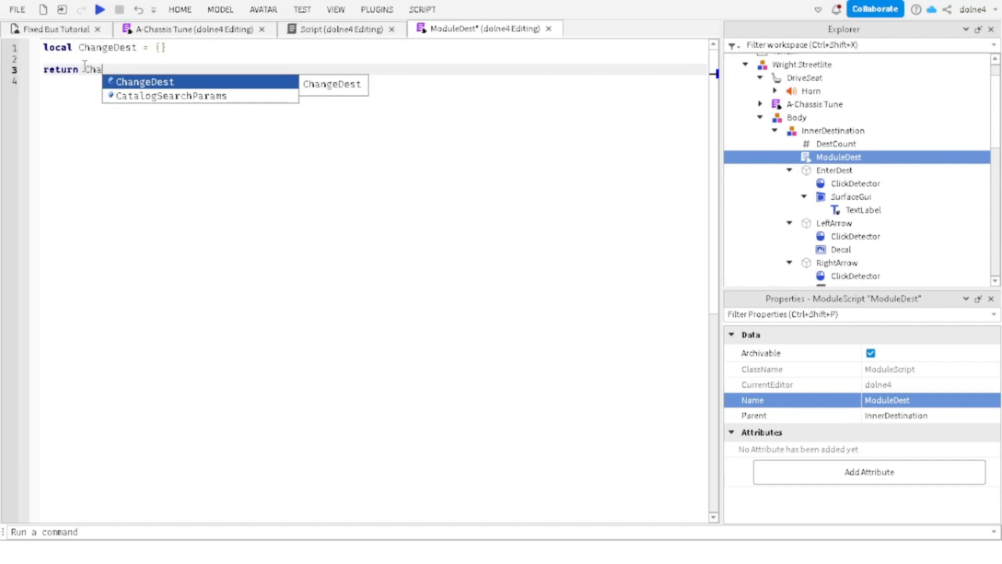
Step: Begin a function declaration prefixed with ChangeDest on the line between the table and the return statement
click(107, 59)
key(Tab)
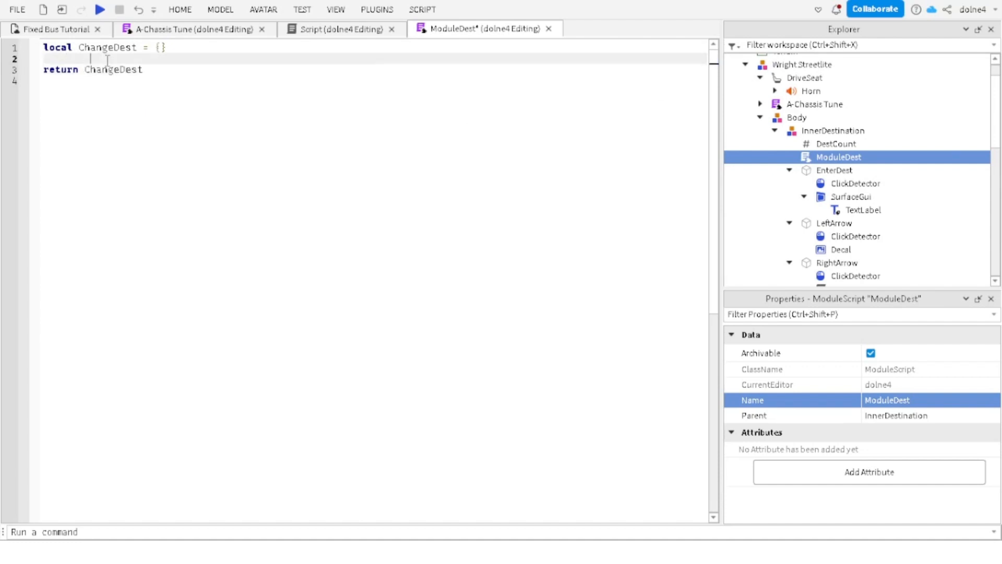
text(function )
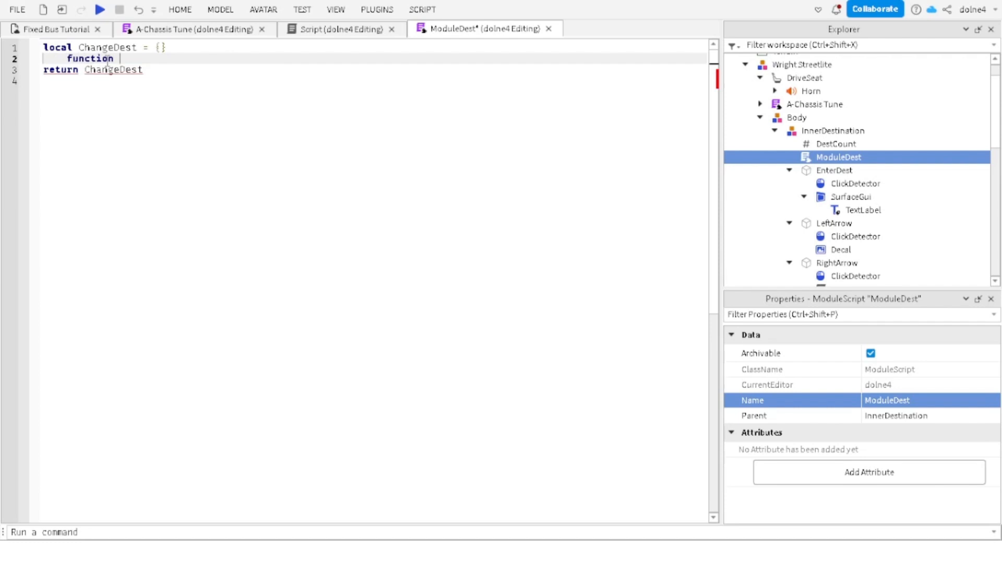
text(ChangeDes)
Step: Shorten ChangeDest to Dest in the table declaration, the return statement and the function prefix
click(114, 47)
key(BackSpace)
key(BackSpace)
key(BackSpace)
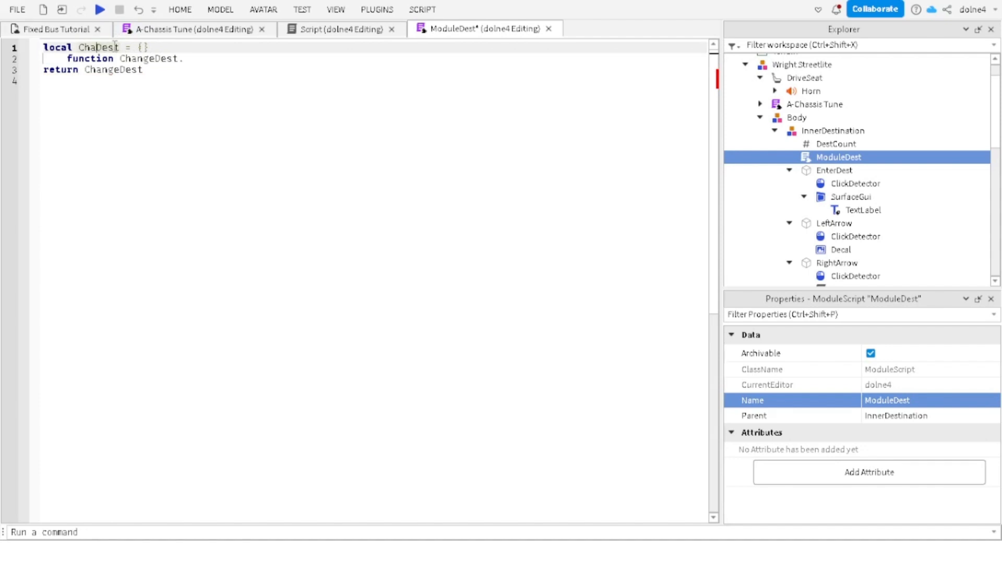
key(BackSpace)
key(BackSpace)
key(BackSpace)
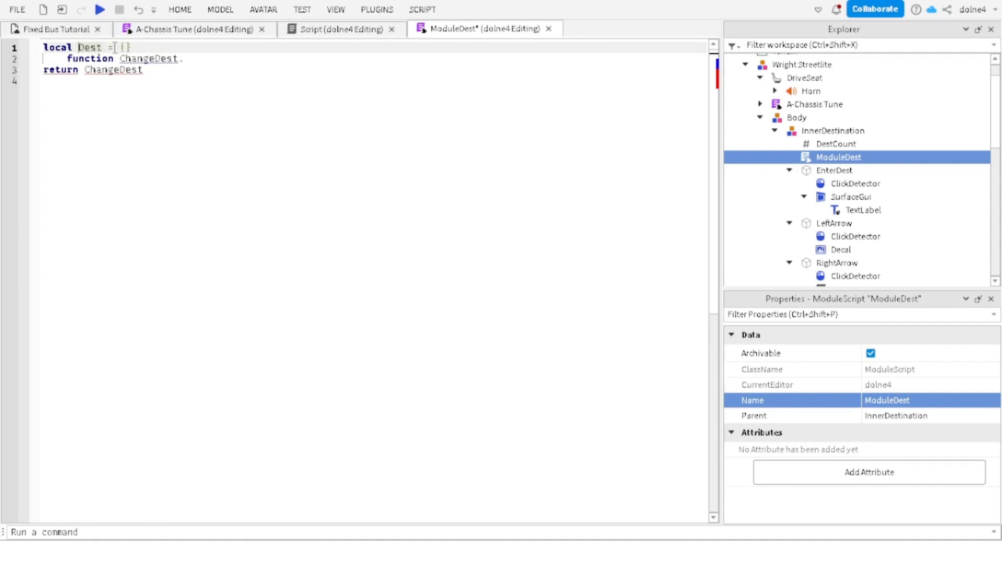
click(118, 70)
key(BackSpace)
key(BackSpace)
key(BackSpace)
key(BackSpace)
key(BackSpace)
key(BackSpace)
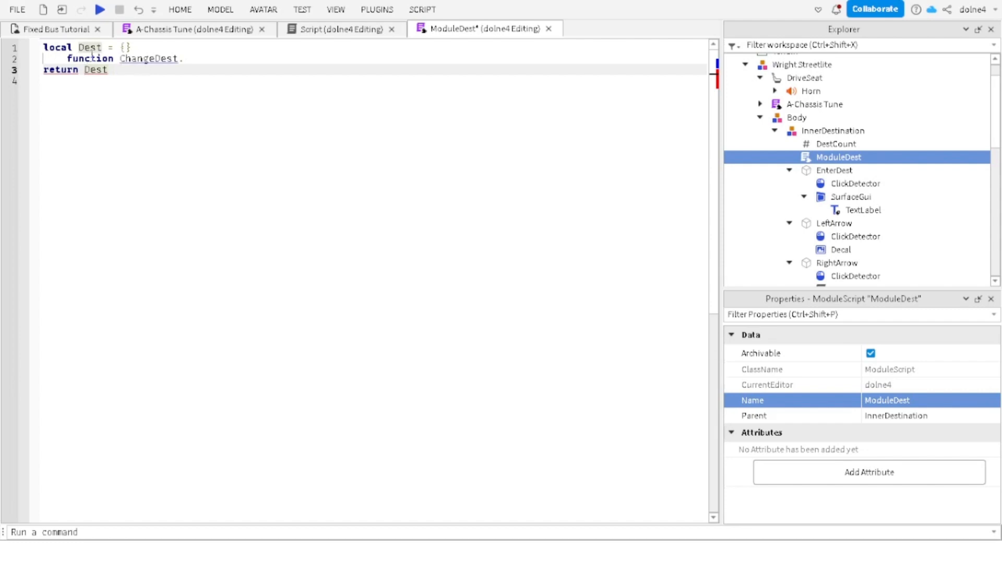
click(154, 57)
key(BackSpace)
key(BackSpace)
key(BackSpace)
key(BackSpace)
key(BackSpace)
key(BackSpace)
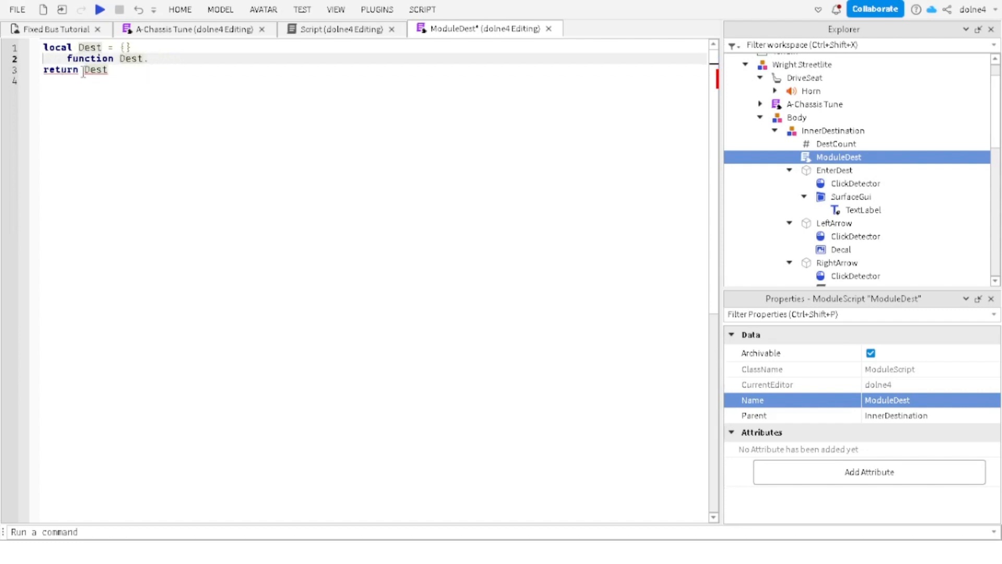
Step: Complete the declaration as function Dest.ChangeDest() with an empty body and a closing end
text(Cha)
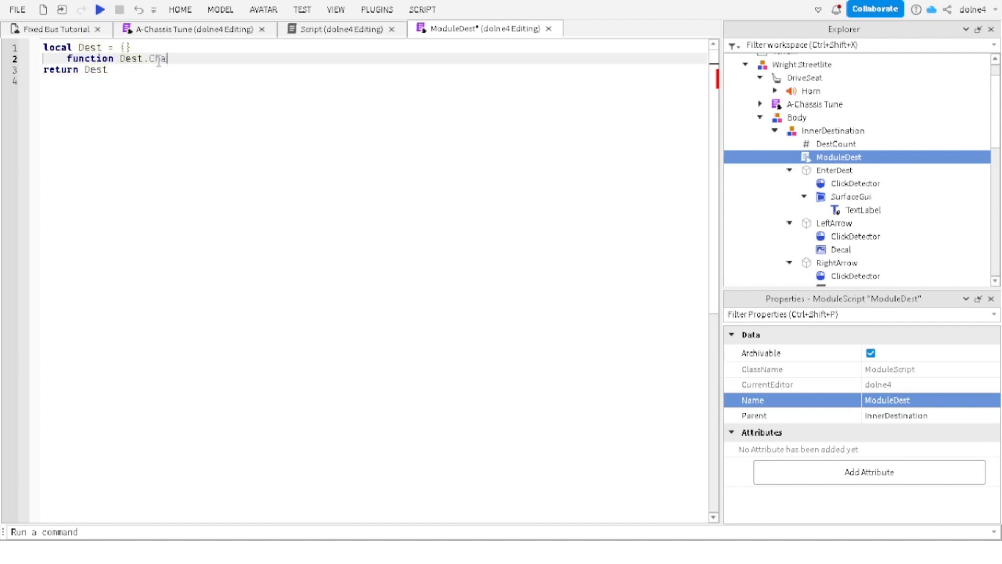
text(ngeDest())
key(Return)
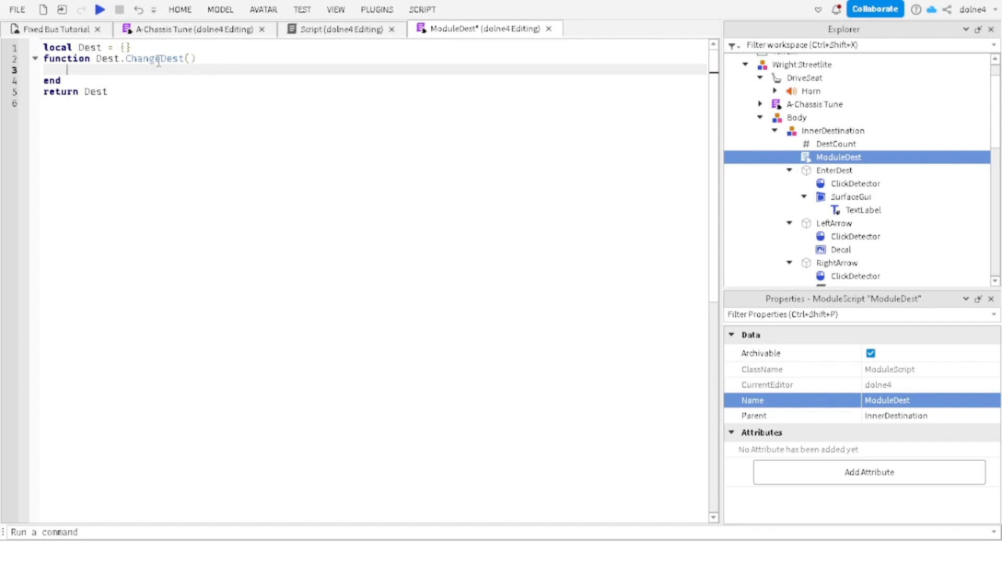
Step: Check the variables in the RightArrow script and add DestCount as a parameter of Dest.ChangeDest
click(188, 59)
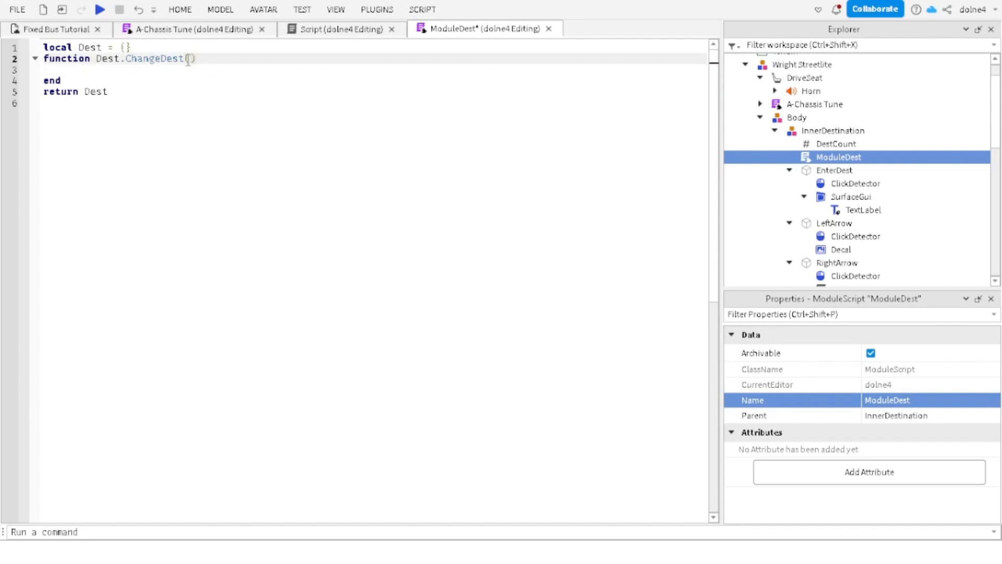
click(344, 30)
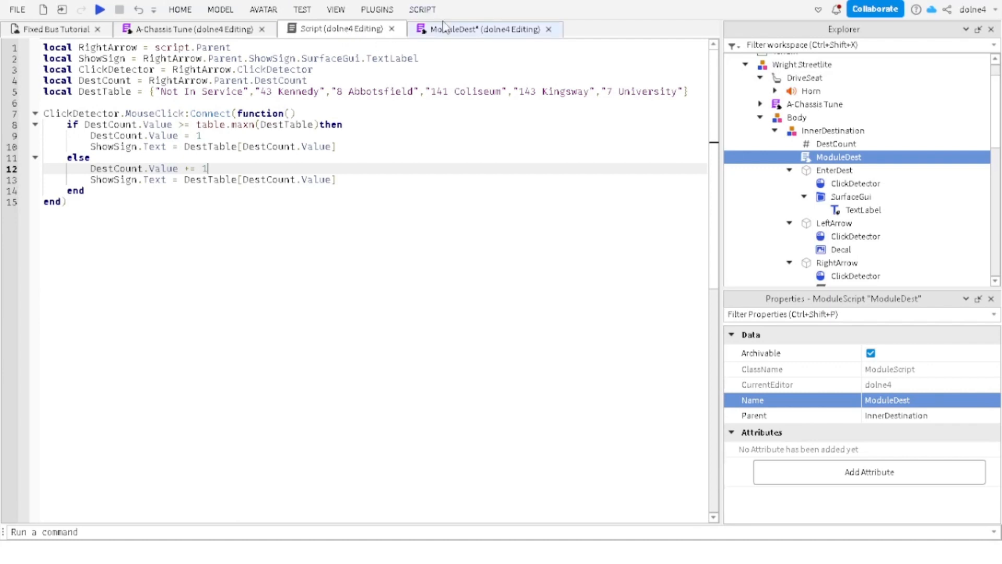
click(444, 28)
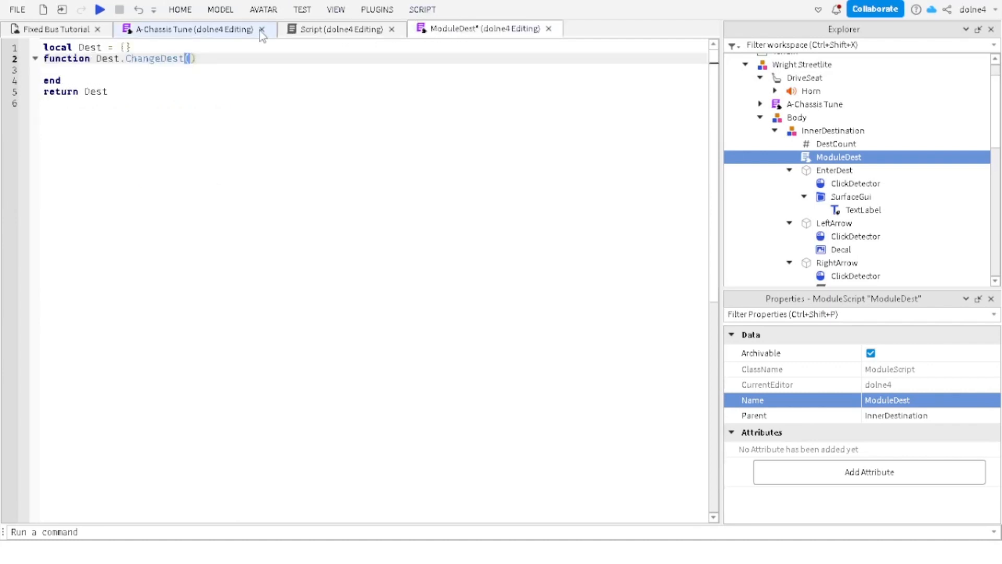
text(DestCount)
Step: Check the RightArrow script again and add ShowSign as a parameter ahead of DestCount in Dest.ChangeDest
click(354, 30)
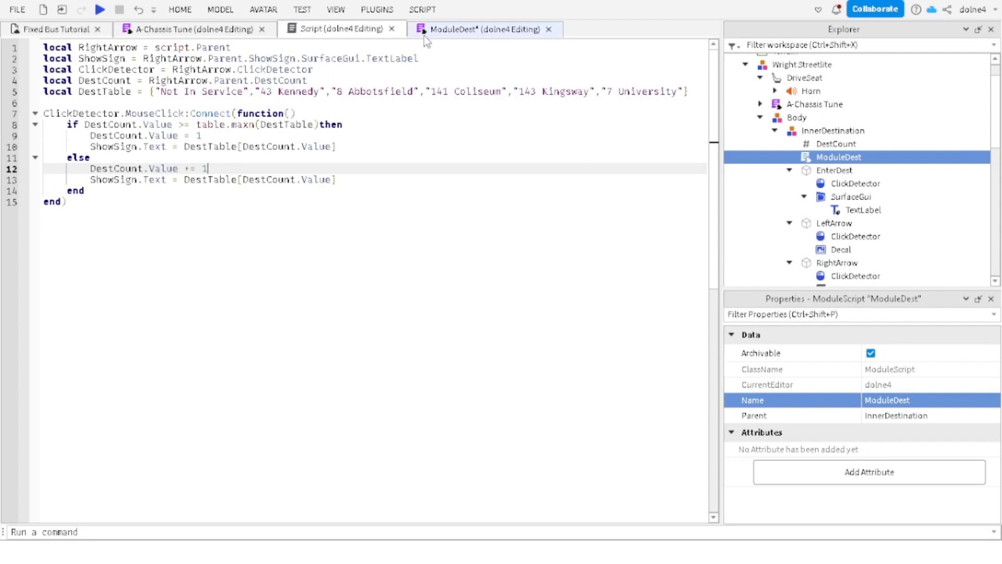
click(462, 29)
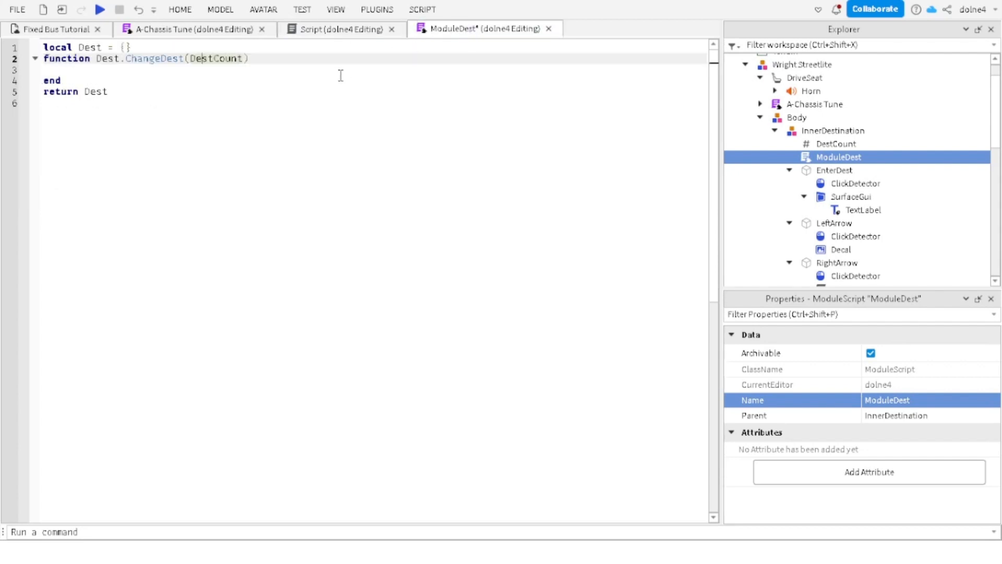
key(Left)
key(Left)
text(,)
text(Show)
text(Sign)
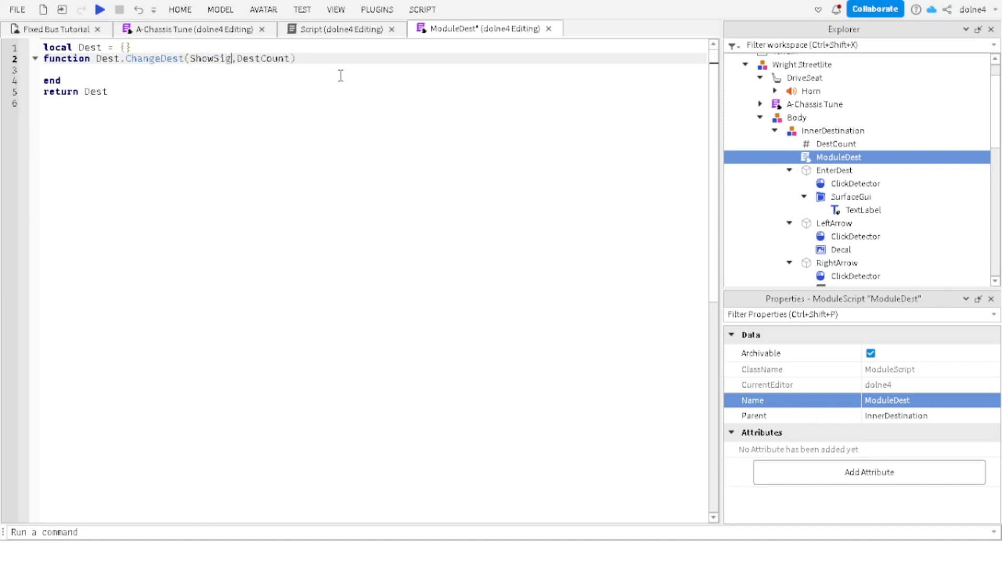
Step: Move the DestTable declaration from the RightArrow script into ModuleDest, on a new line directly below local Dest = {}
click(320, 30)
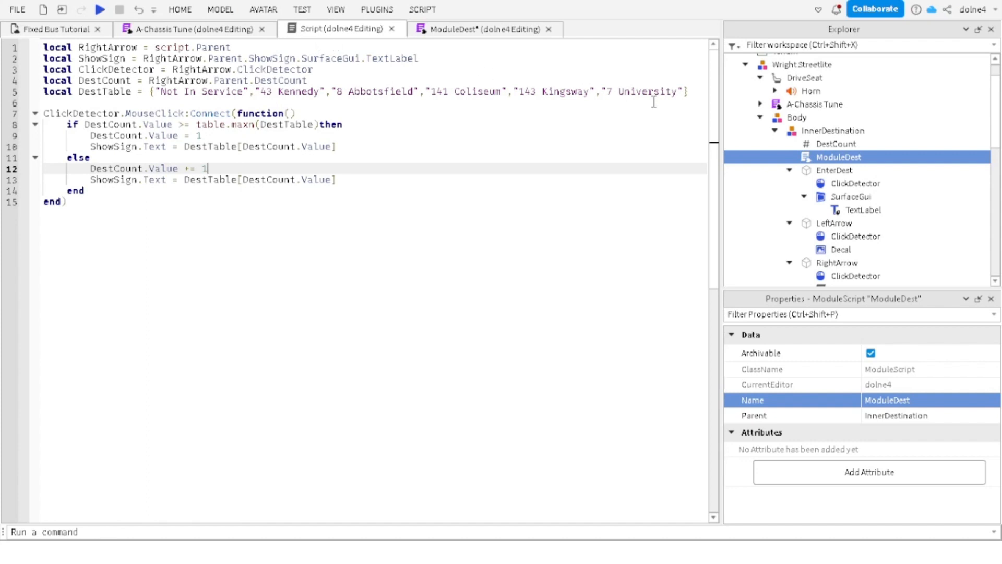
drag(703, 91, 36, 94)
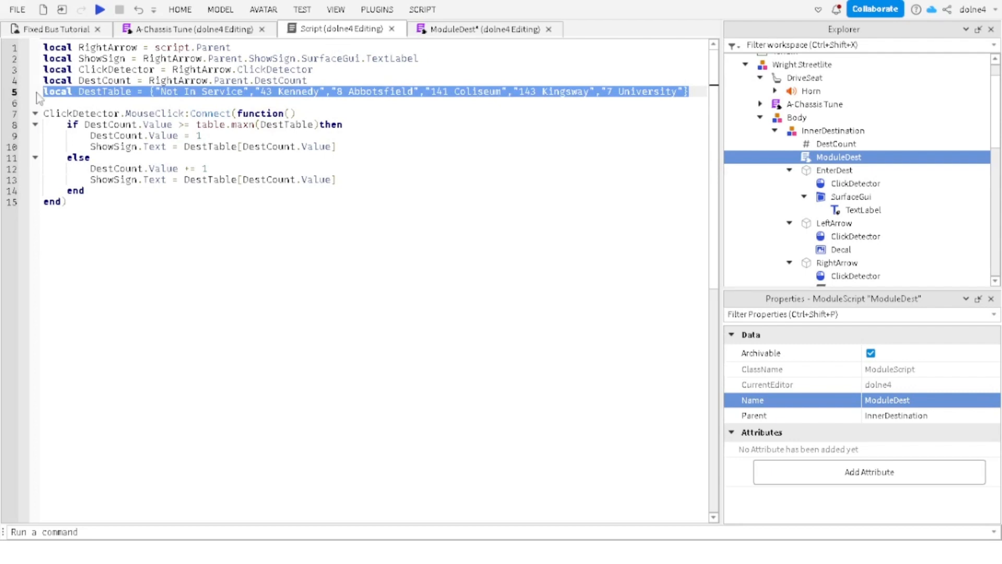
key(ctrl+x)
click(477, 30)
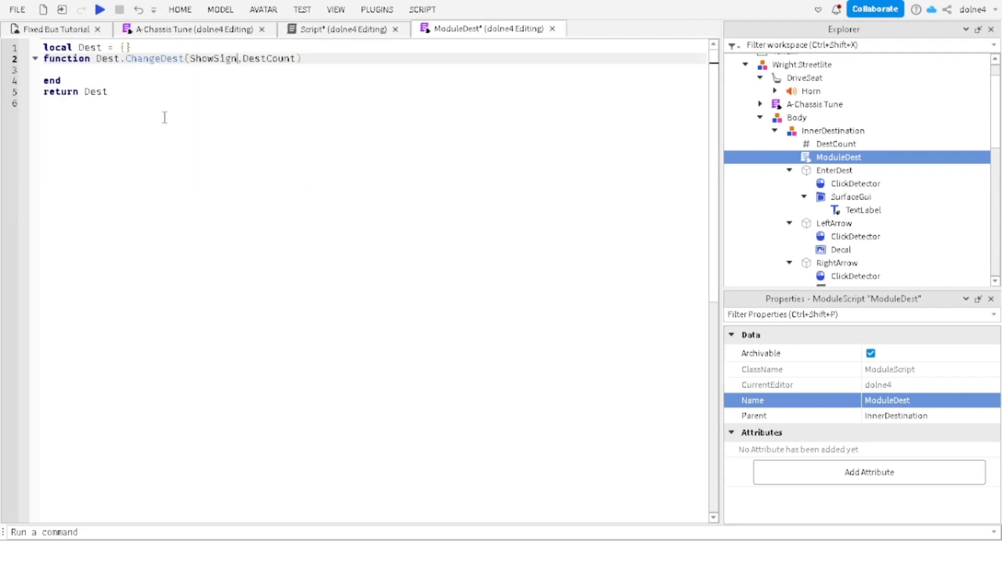
click(66, 72)
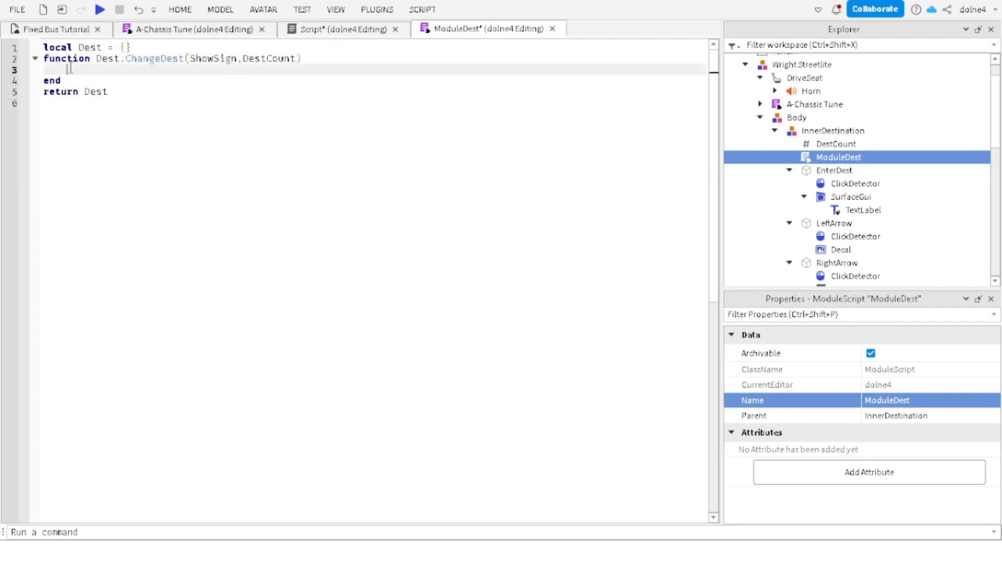
click(137, 48)
key(Return)
key(ctrl+v)
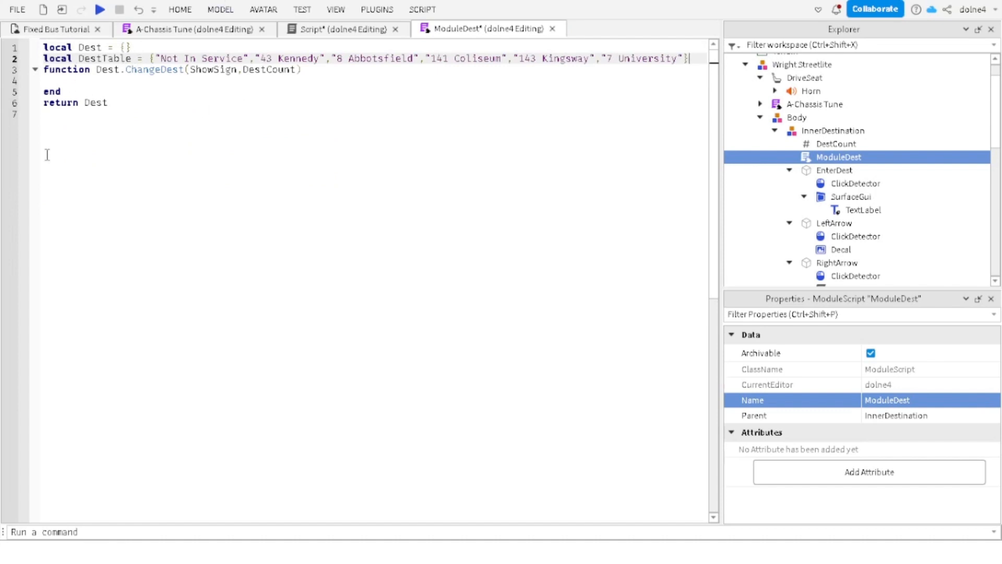
Step: Copy the whole if/else block from the RightArrow script's MouseClick function into the body of Dest.ChangeDest in ModuleDest
click(86, 81)
text(De)
key(BackSpace)
key(BackSpace)
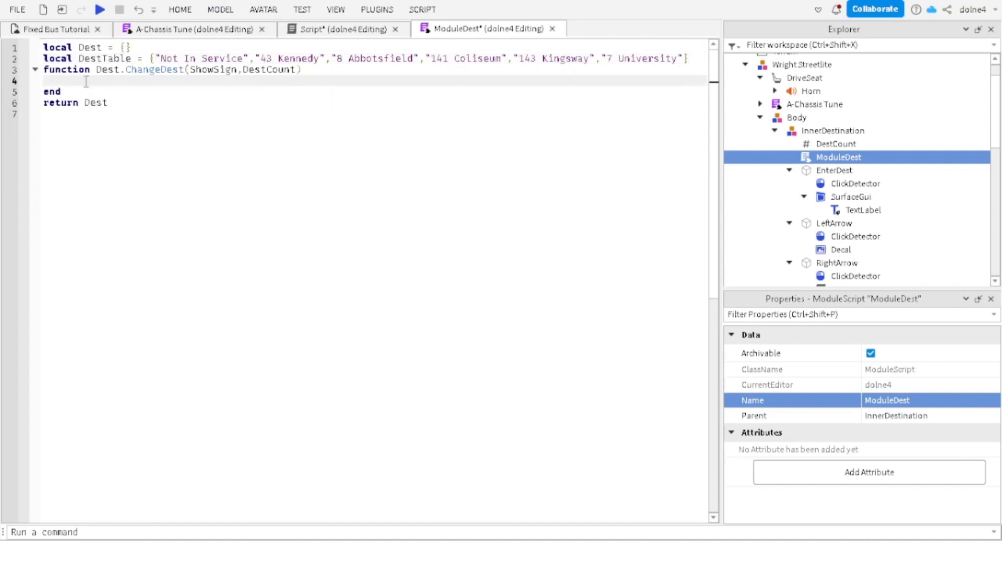
click(332, 28)
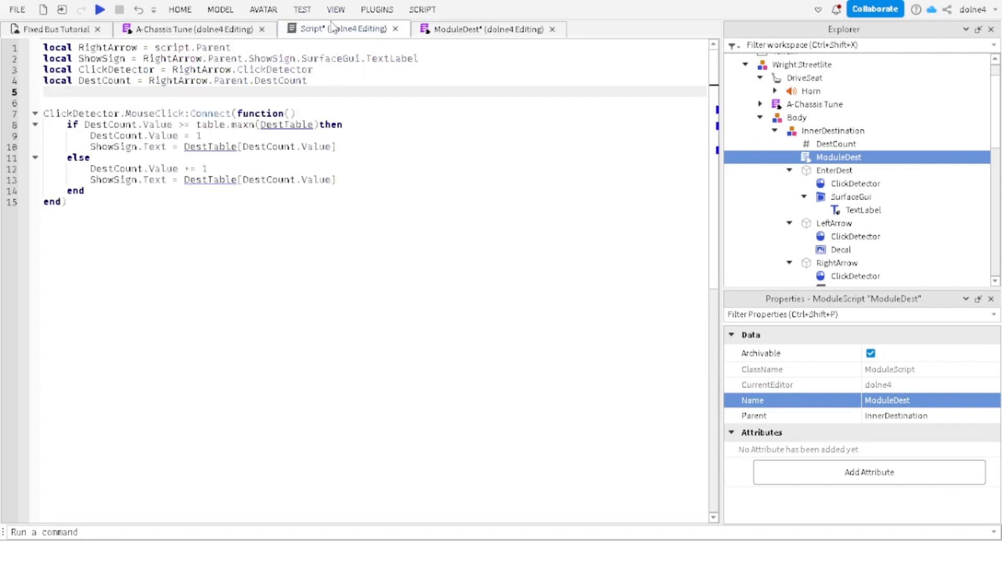
click(67, 125)
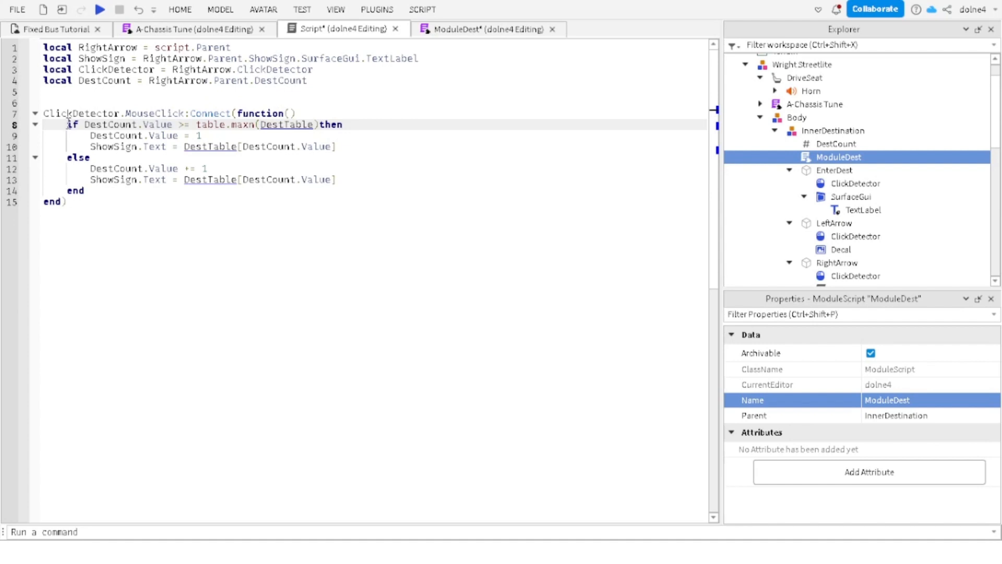
drag(67, 125, 207, 190)
key(ctrl+c)
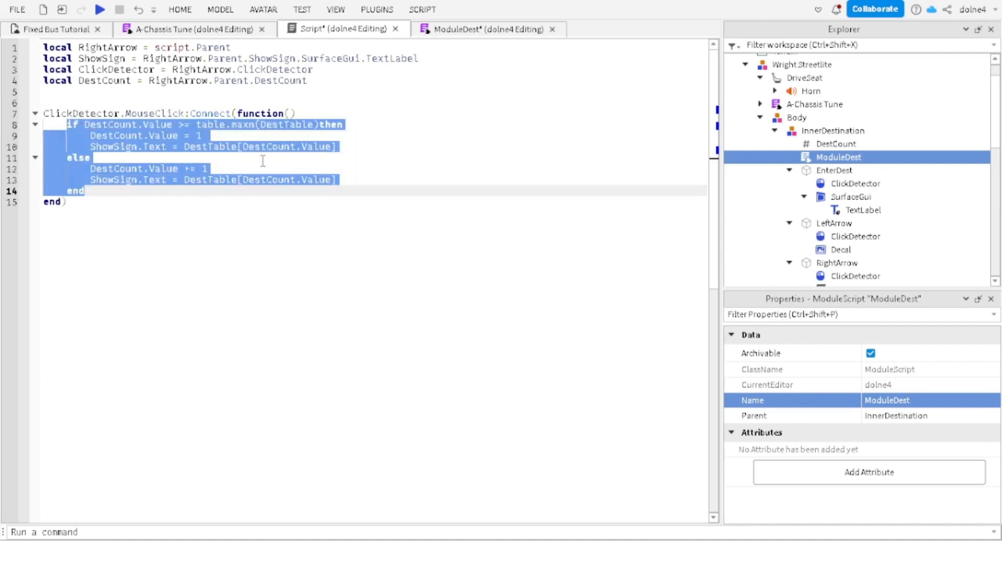
click(485, 29)
key(ctrl+v)
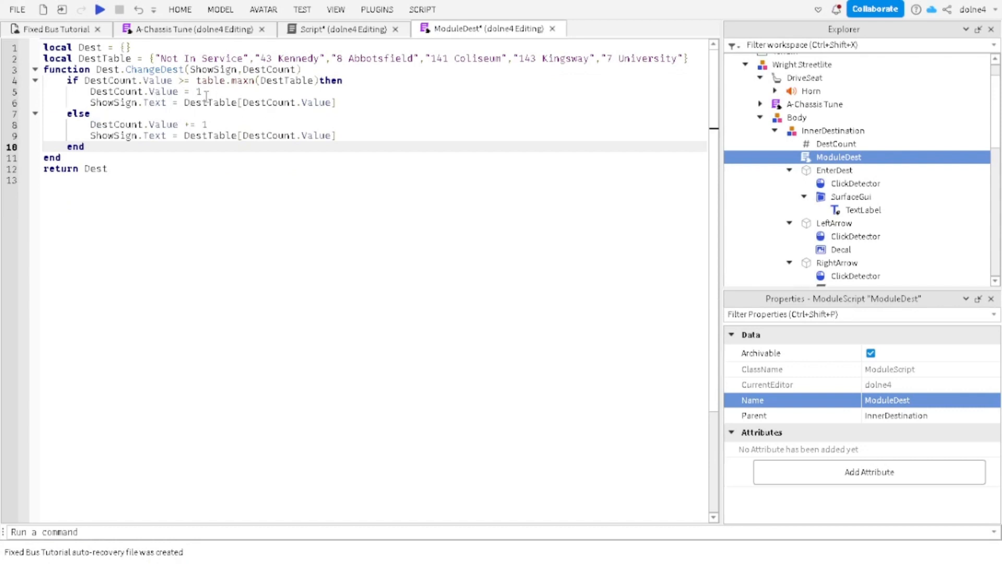
Step: Add an elseif ... then branch between the if and else branches of Dest.ChangeDest
click(320, 82)
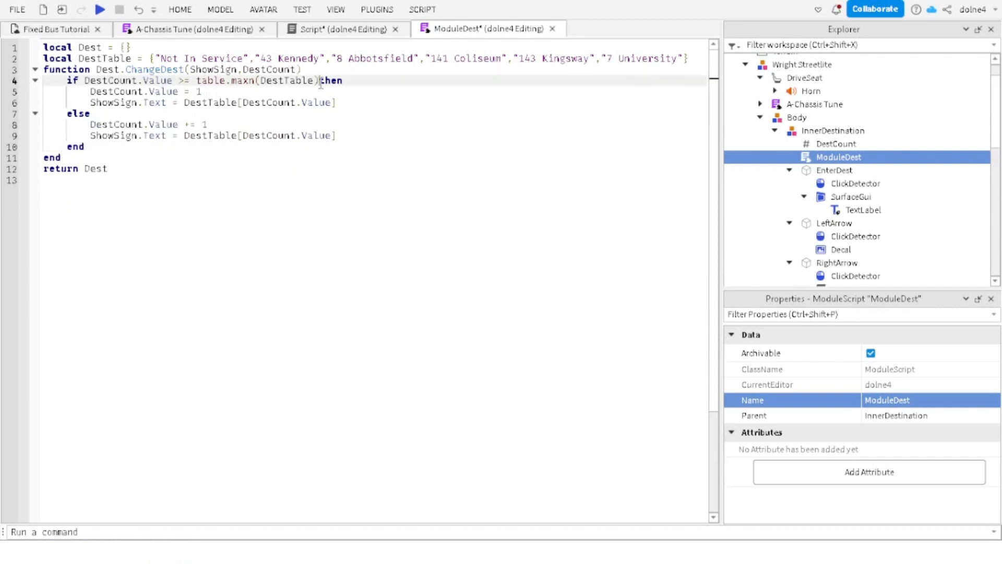
click(357, 107)
key(Return)
text(el)
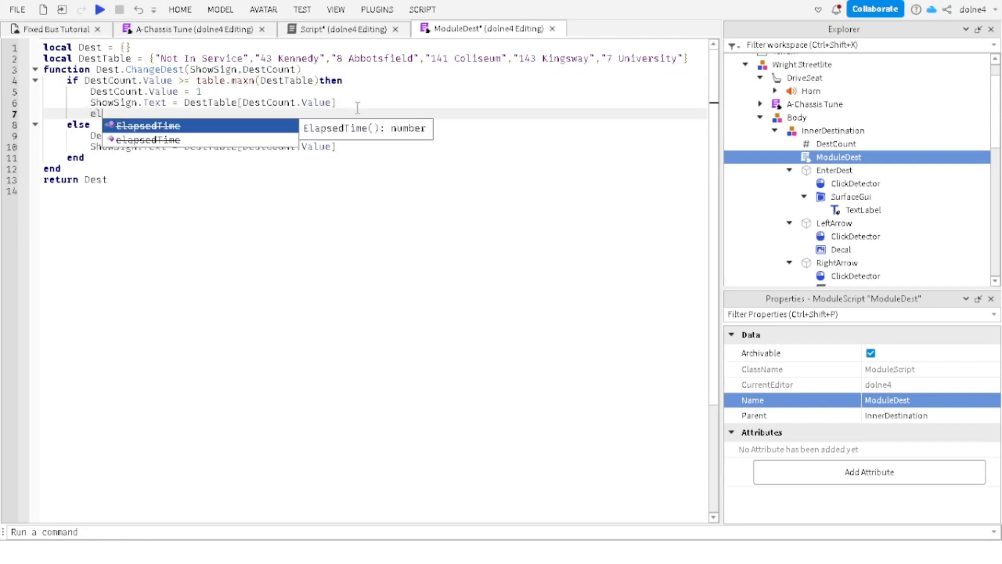
text(seif)
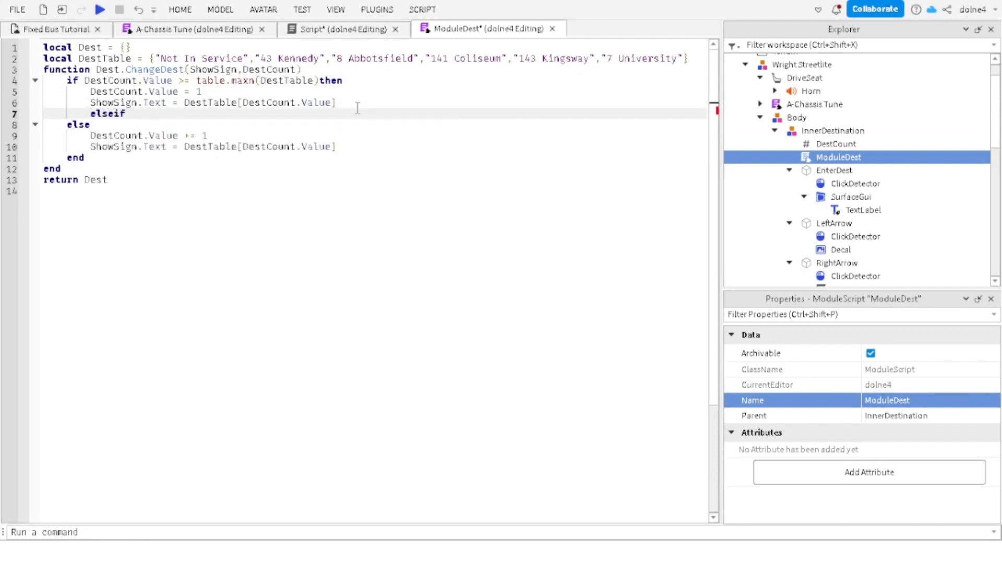
key(Return)
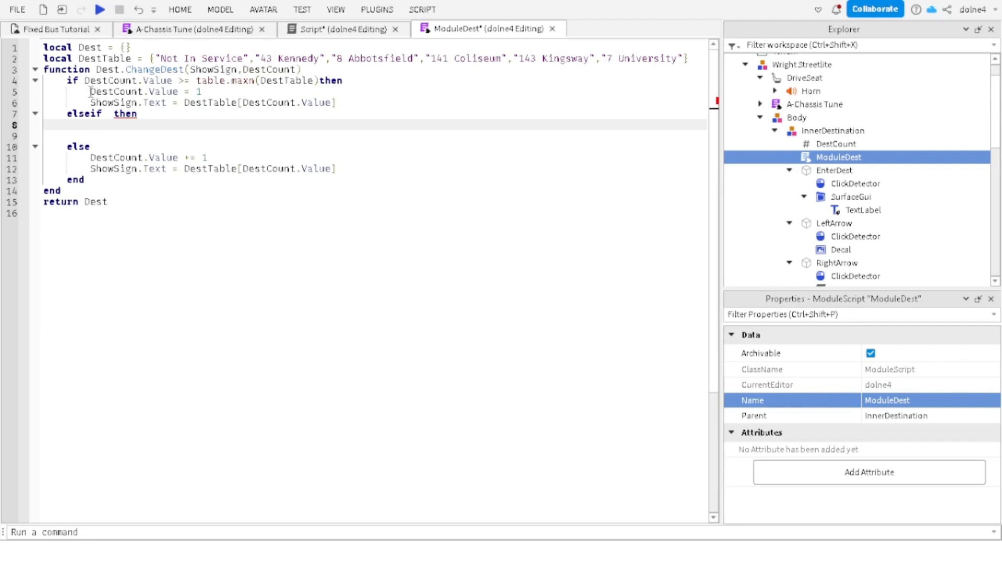
Step: Check the first if condition and enter DestCount.Value < 1 as the condition of the elseif branch
drag(90, 93, 161, 81)
click(81, 84)
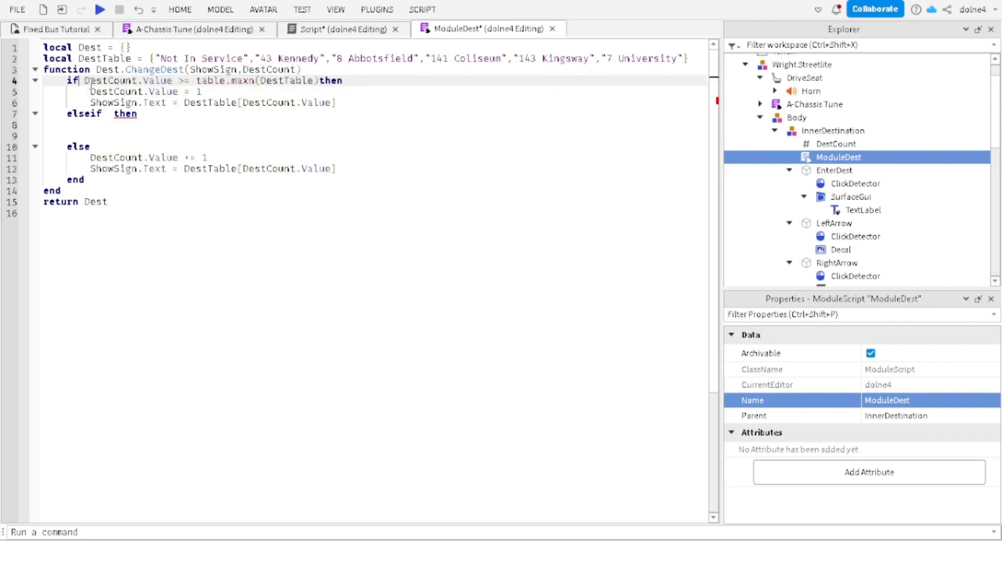
click(87, 83)
drag(87, 83, 319, 103)
click(327, 82)
click(180, 117)
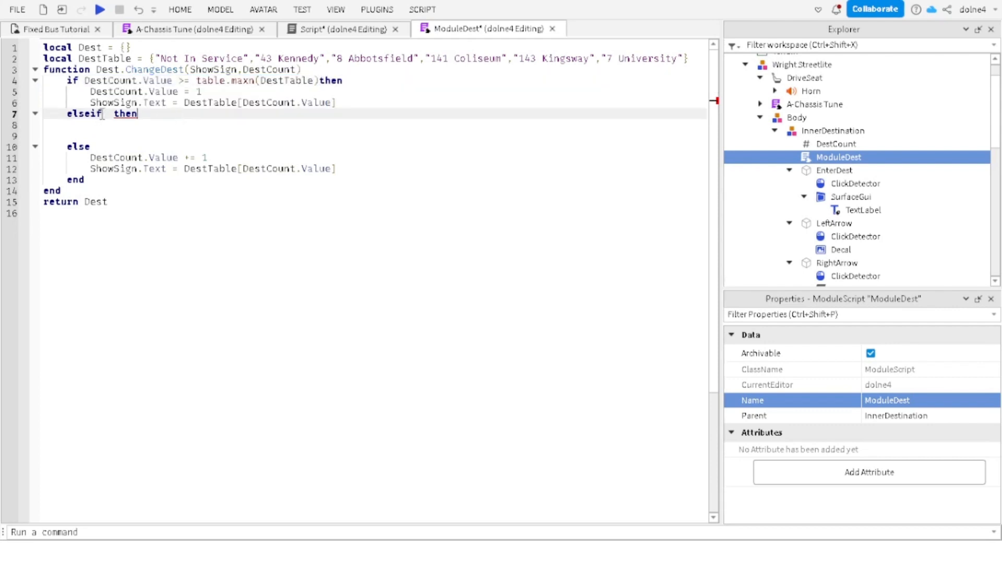
click(104, 114)
text(Des)
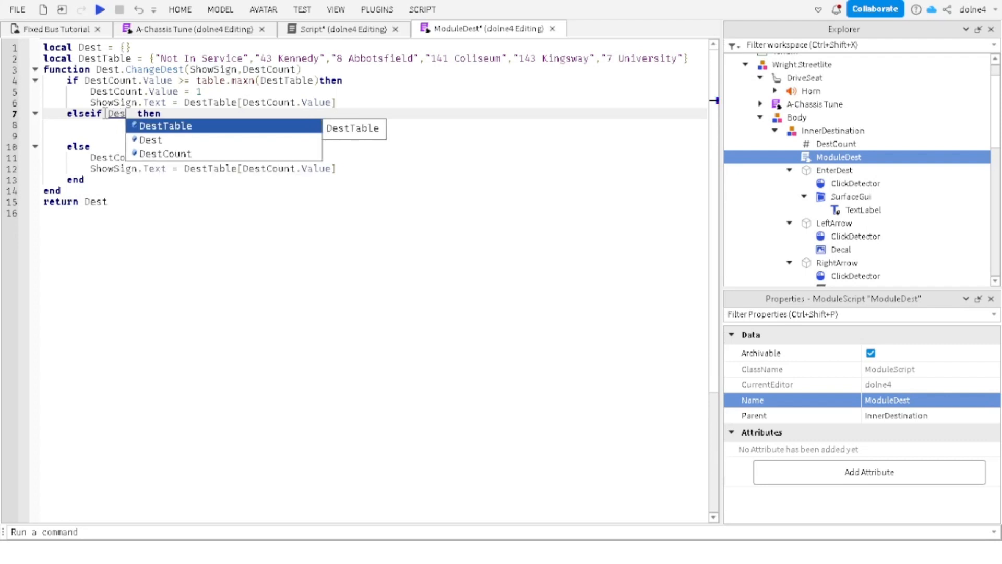
key(Down)
key(Down)
key(Tab)
text(.)
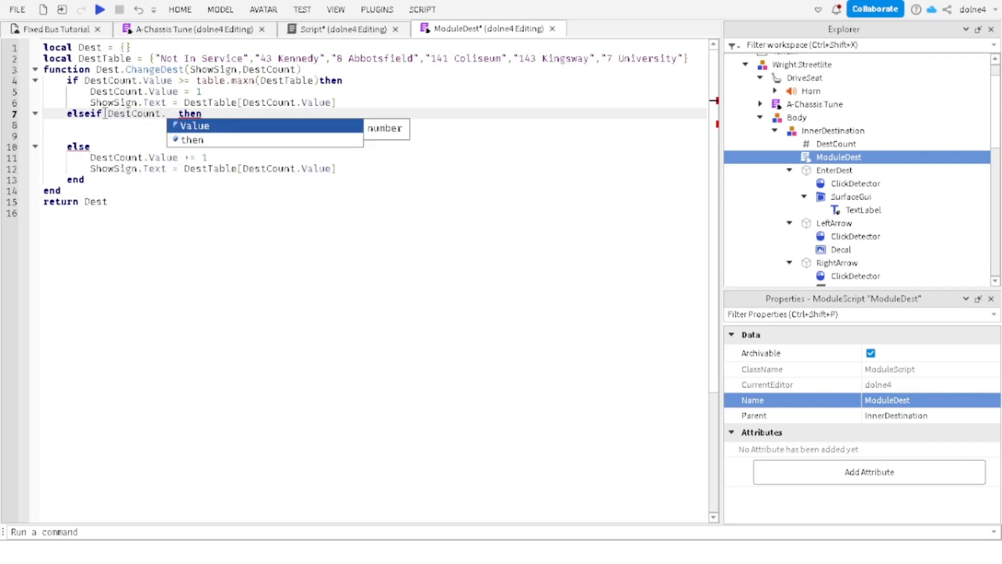
key(Tab)
text(<)
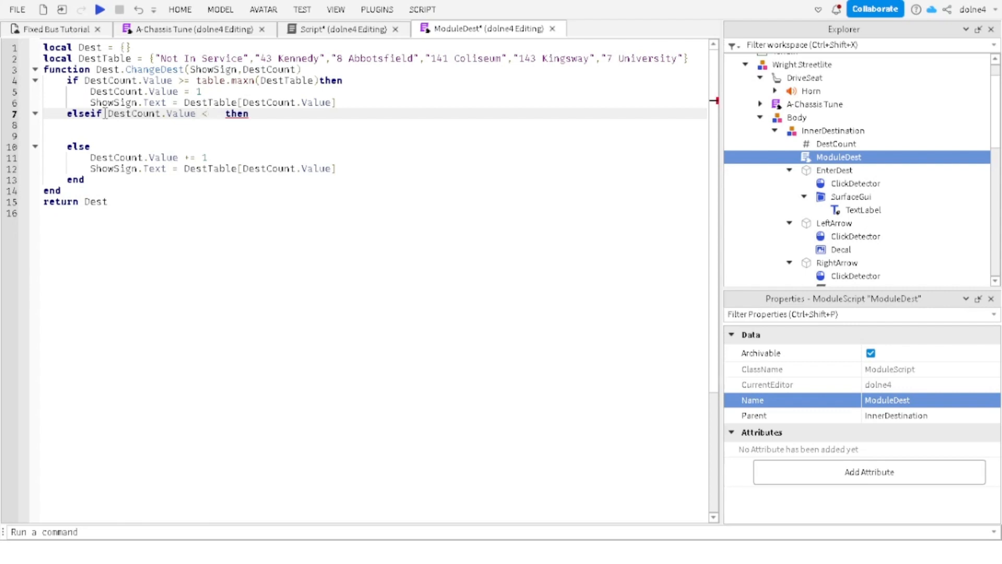
text( 1)
Step: Select the DestCount.Value = 1 and ShowSign.Text lines in the first if branch of Dest.ChangeDest for copying
click(92, 91)
drag(91, 91, 363, 108)
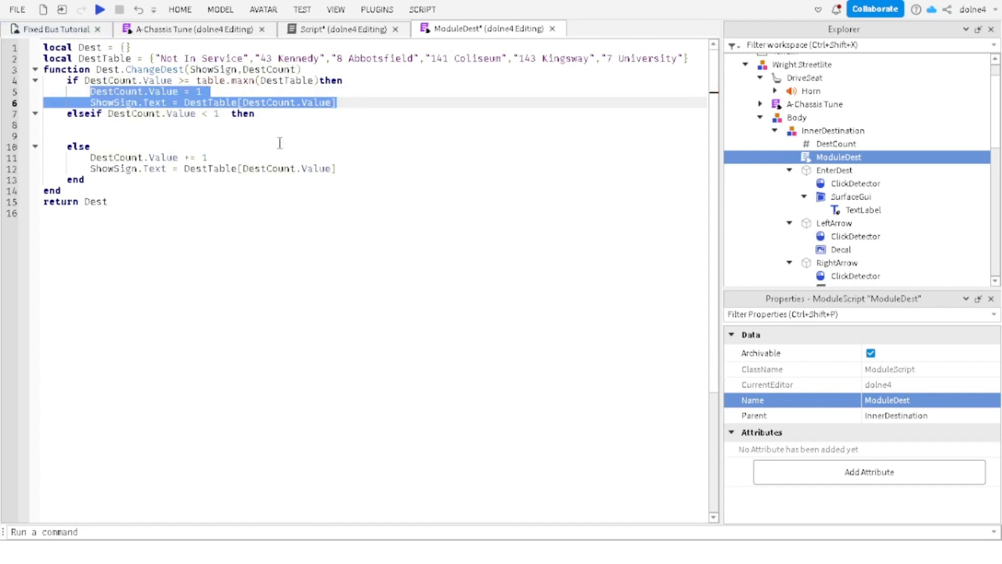
Step: In the elseif branch of ChangeDest, add the line DestCount.Value = table.maxn(DestTable)
click(119, 127)
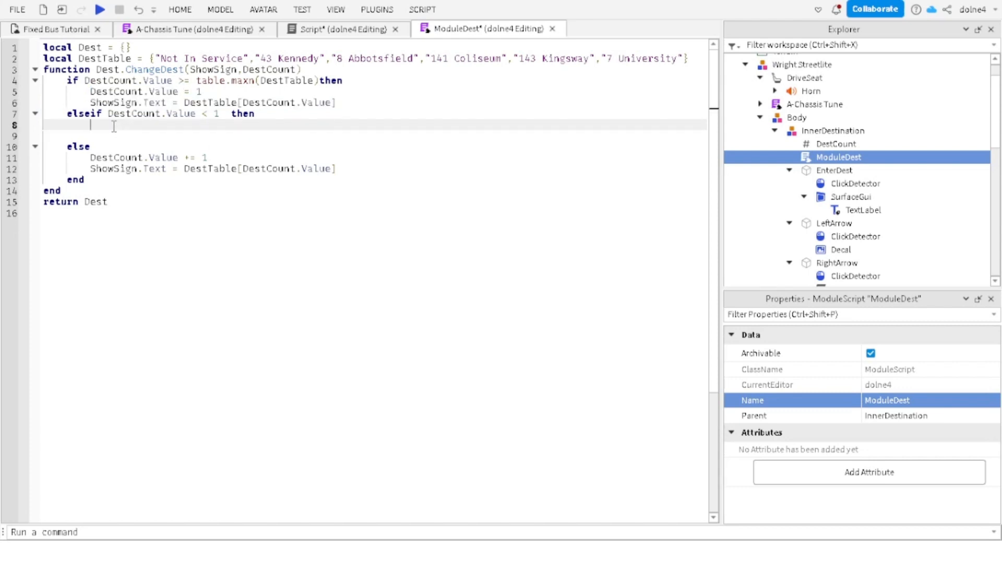
click(262, 114)
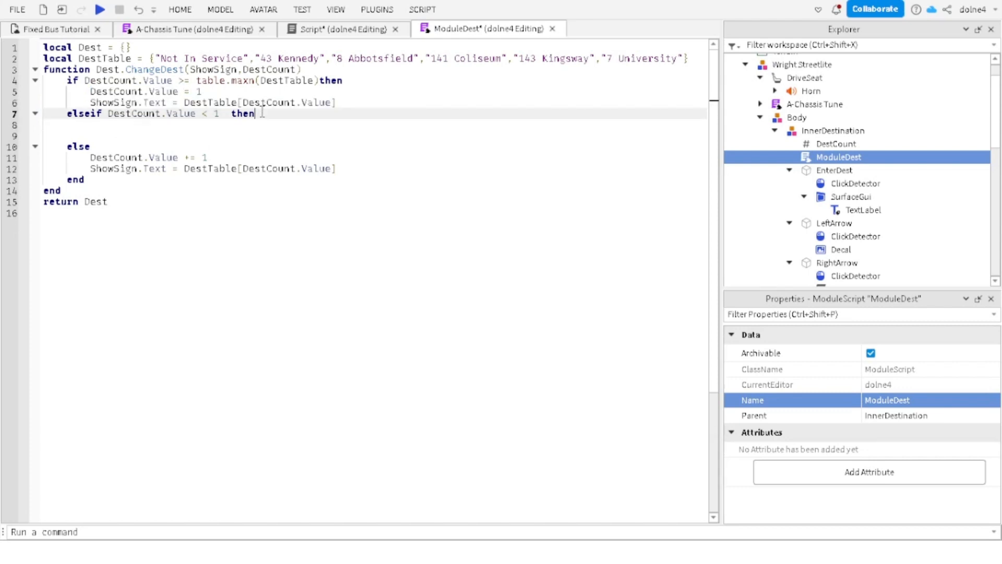
key(Return)
key(BackSpace)
key(BackSpace)
drag(91, 92, 178, 92)
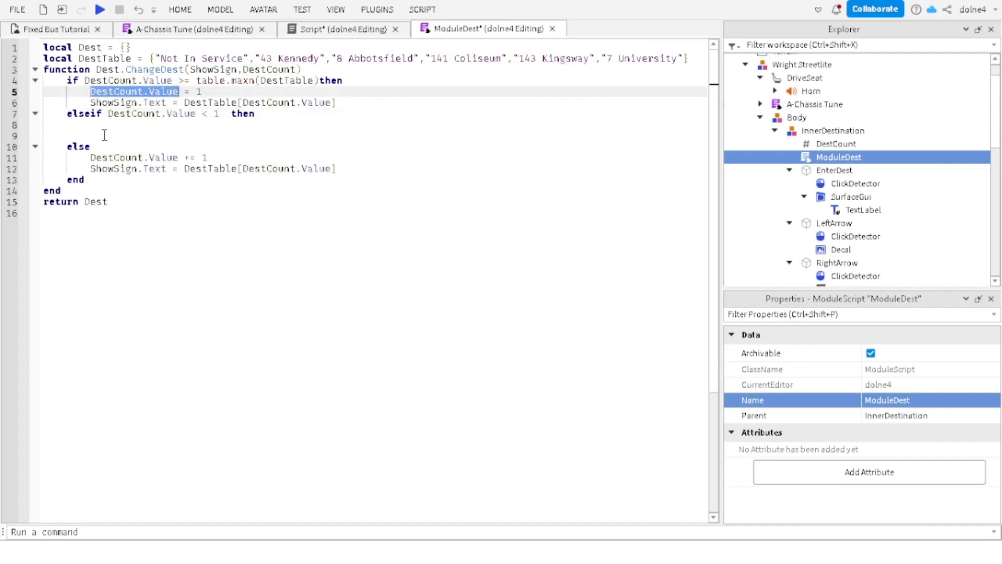
click(103, 125)
key(ctrl+v)
text(.)
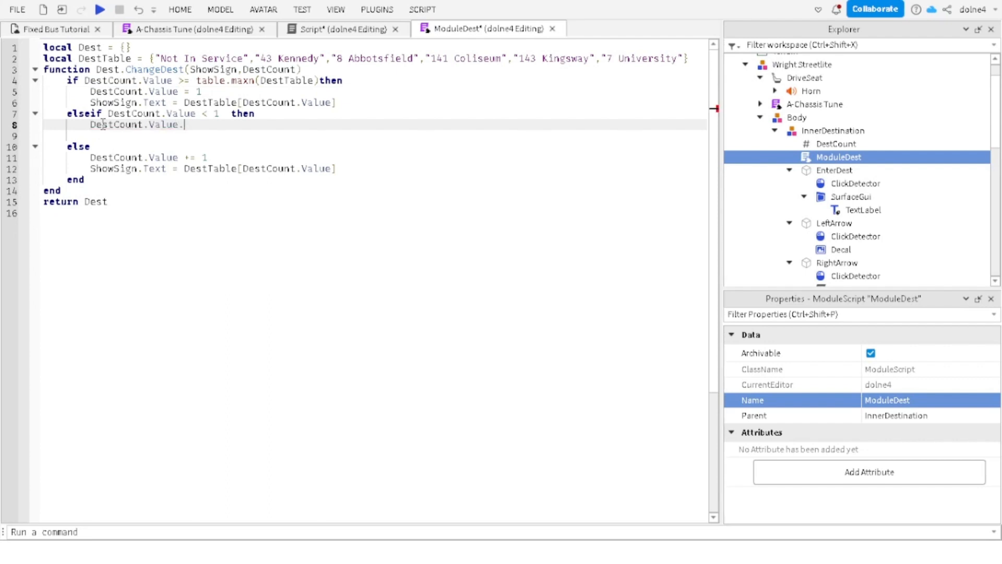
text(=)
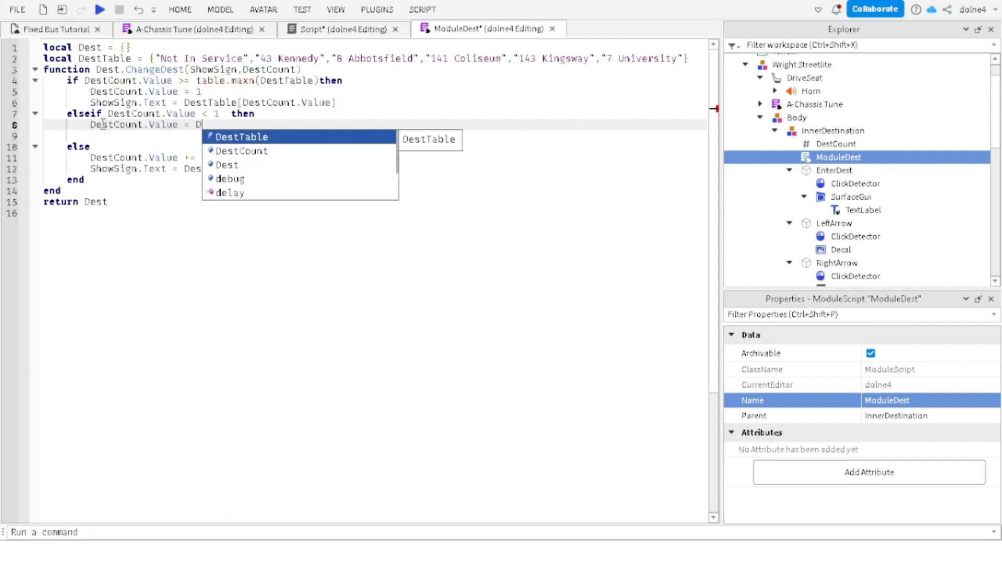
text(table.)
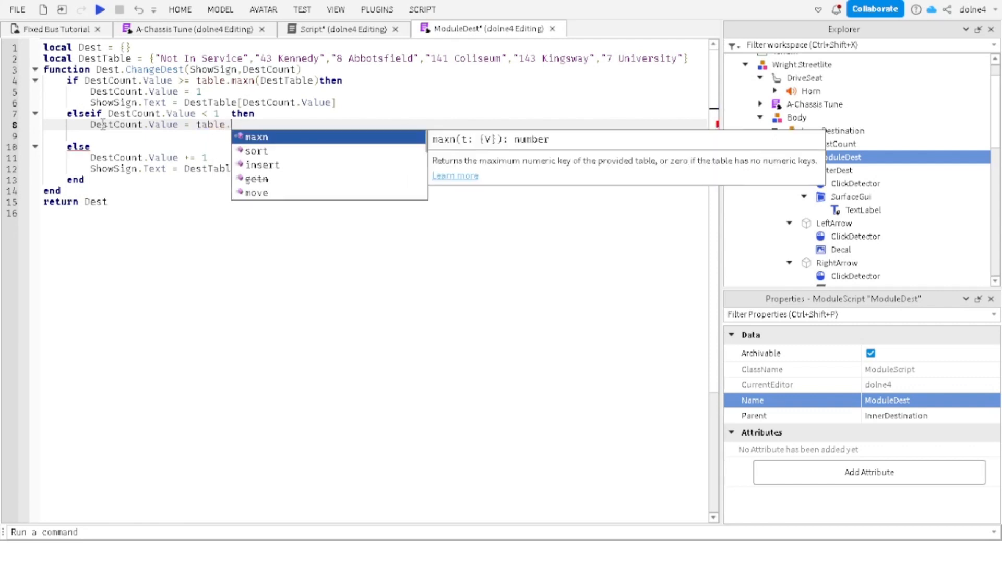
text(maxn())
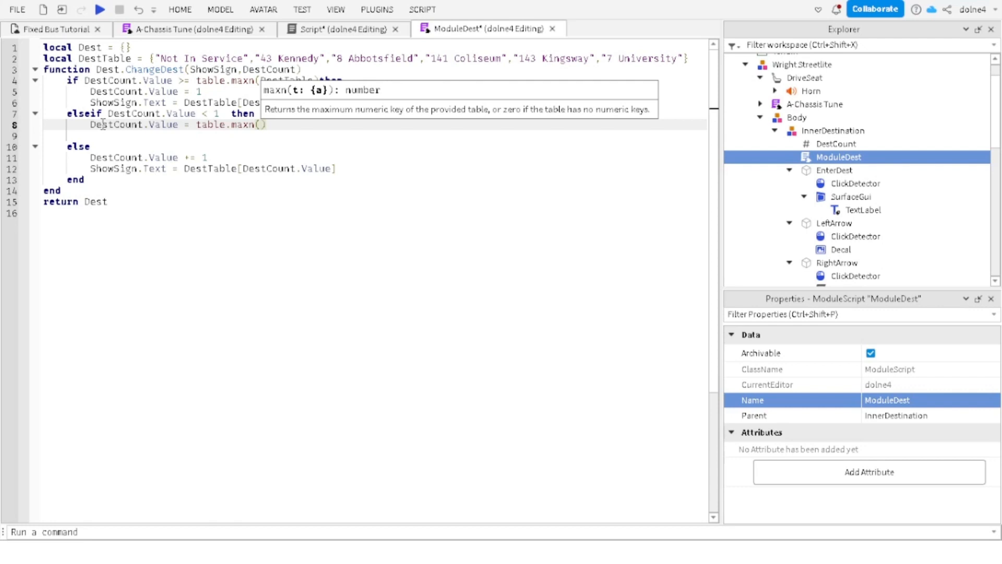
text(DestTable)
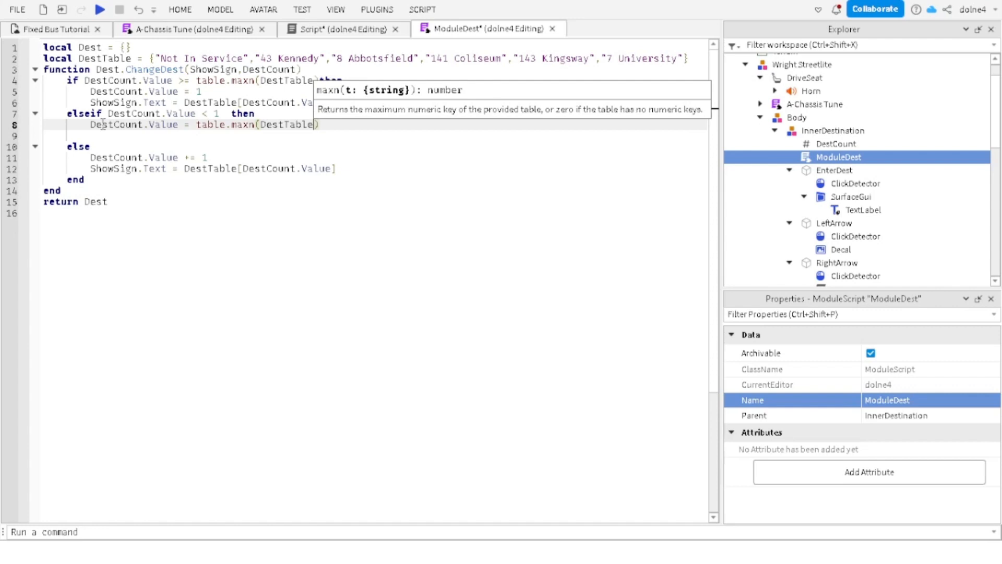
key(Right)
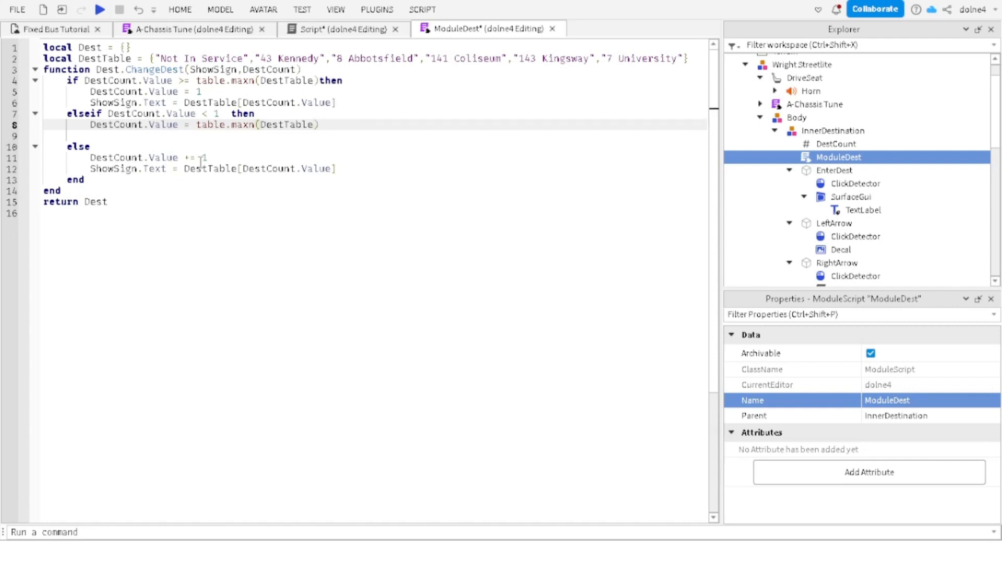
Step: Copy the line ShowSign.Text = DestTable[DestCount.Value] from the if branch into the elseif branch, below the DestCount assignment
key(Down)
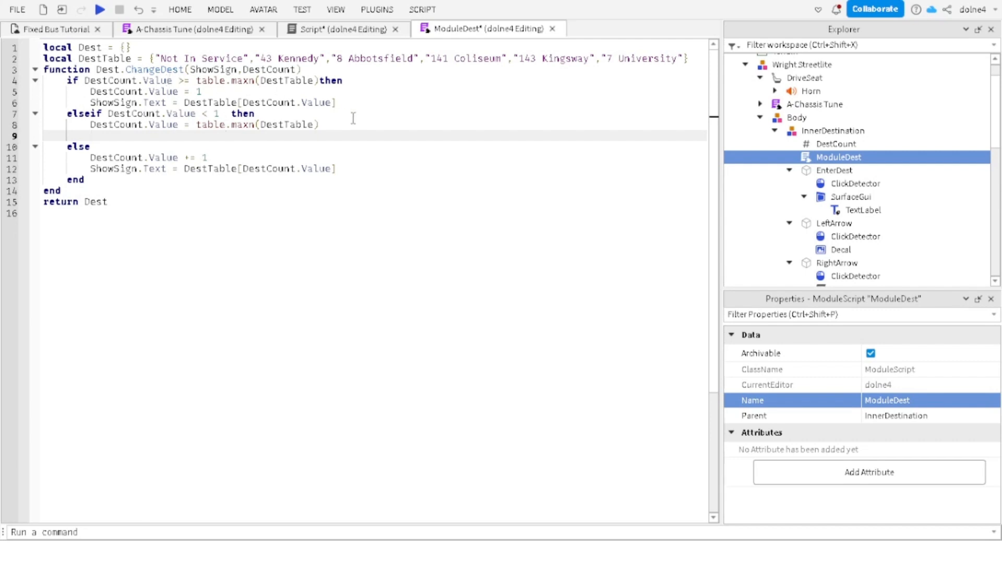
mouse_move(340, 103)
mouse_down()
mouse_move(91, 103)
mouse_move(338, 104)
mouse_up()
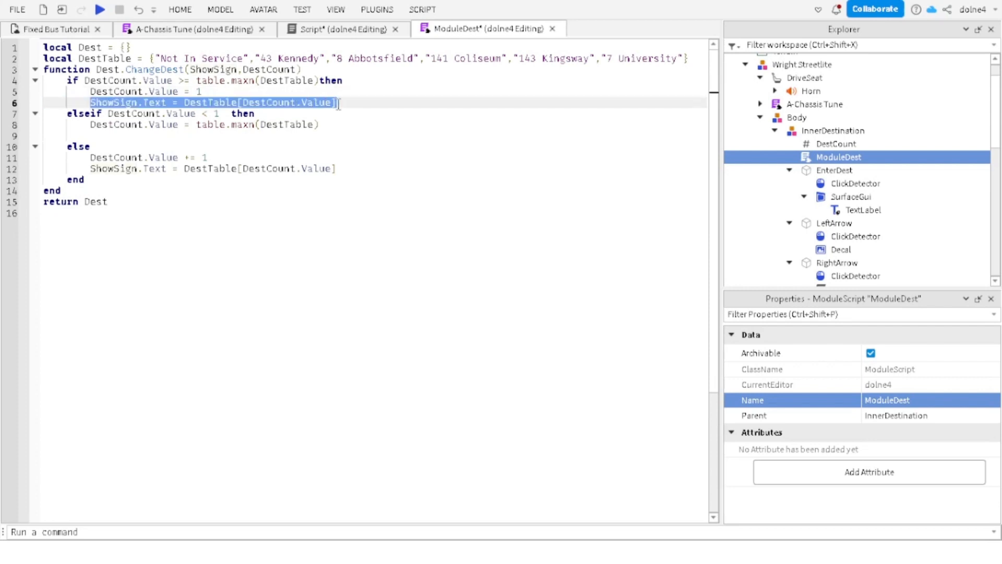
key(ctrl+c)
click(116, 134)
key(ctrl+v)
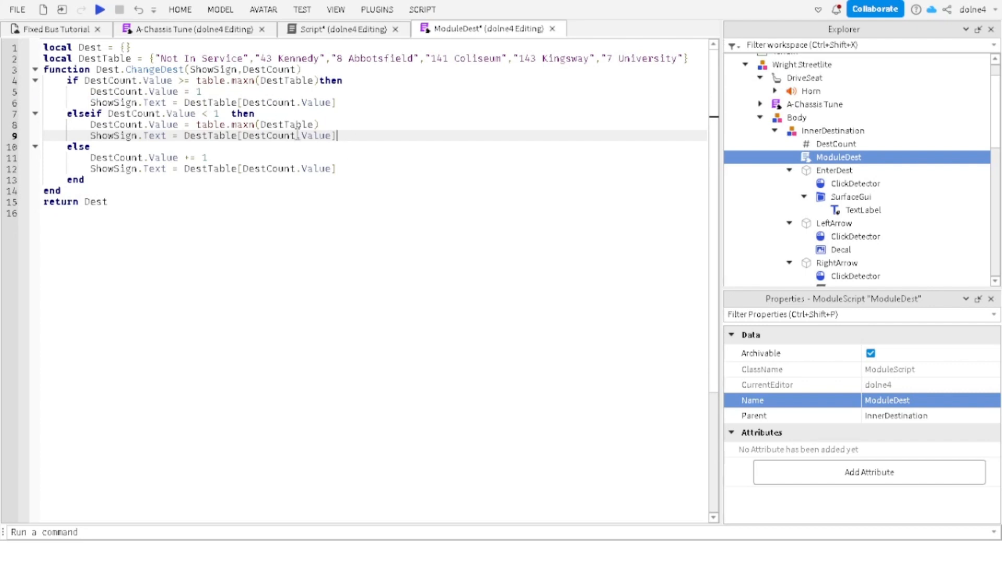
Step: Wrap the DestTable argument in the elseif branch's table.maxn call with tonumber()
click(260, 125)
text(tonumber())
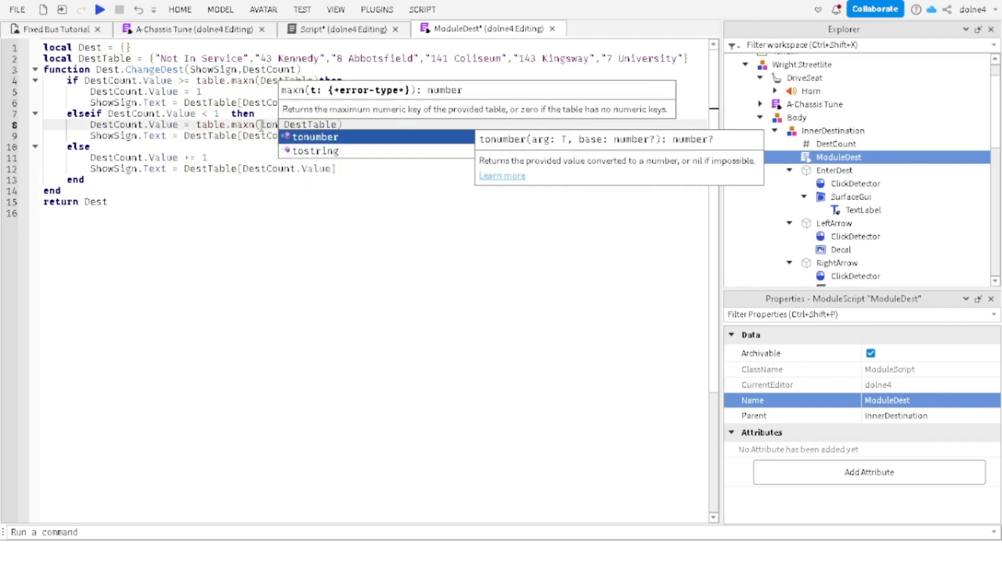
key(Delete)
key(Delete)
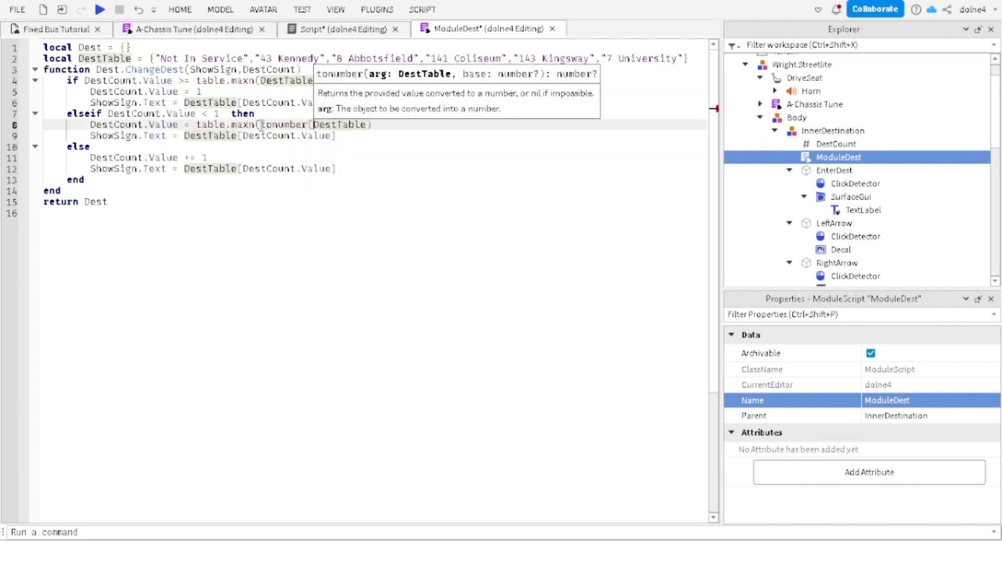
click(368, 124)
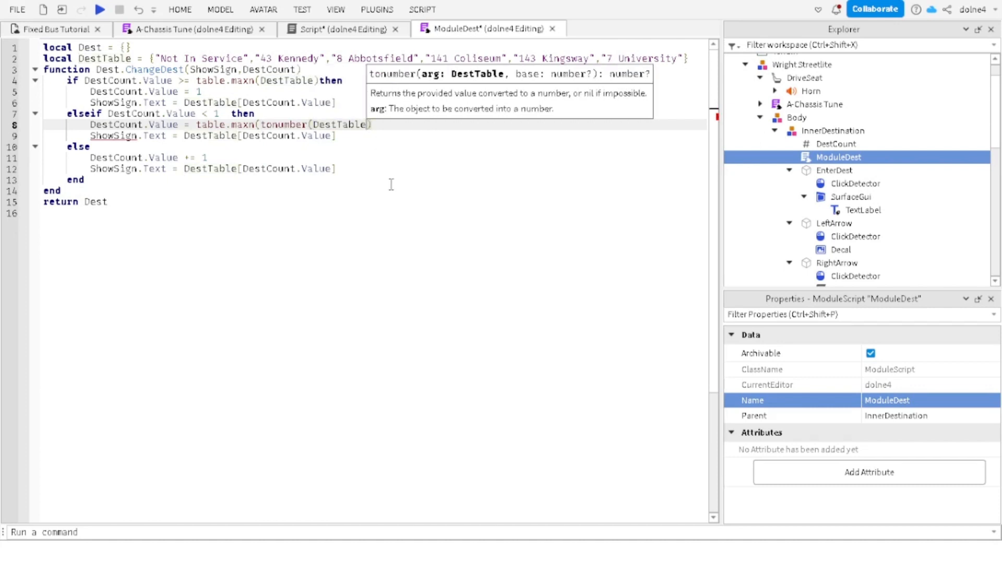
key(Right)
text())
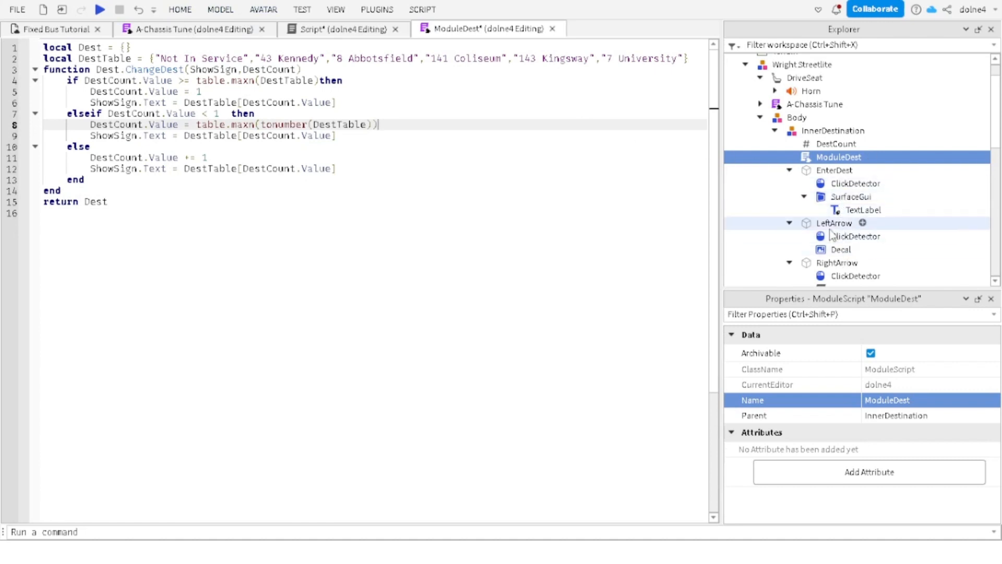
Step: Open the Script under RightArrow and declare a local variable ModuleDest with a require() call below the DestCount declaration
scroll(838, 261, down, 1)
double_click(829, 264)
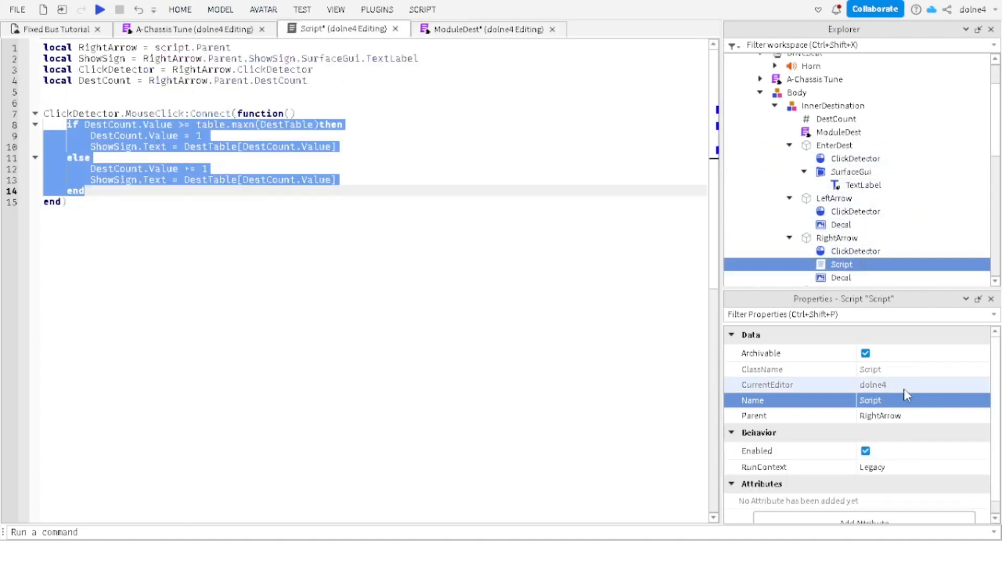
click(188, 263)
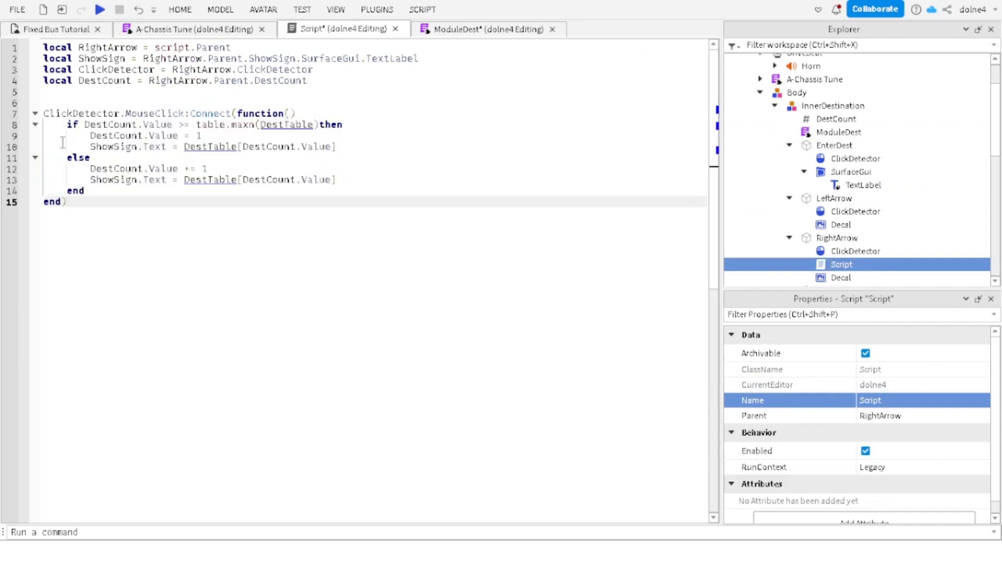
click(69, 93)
text(local )
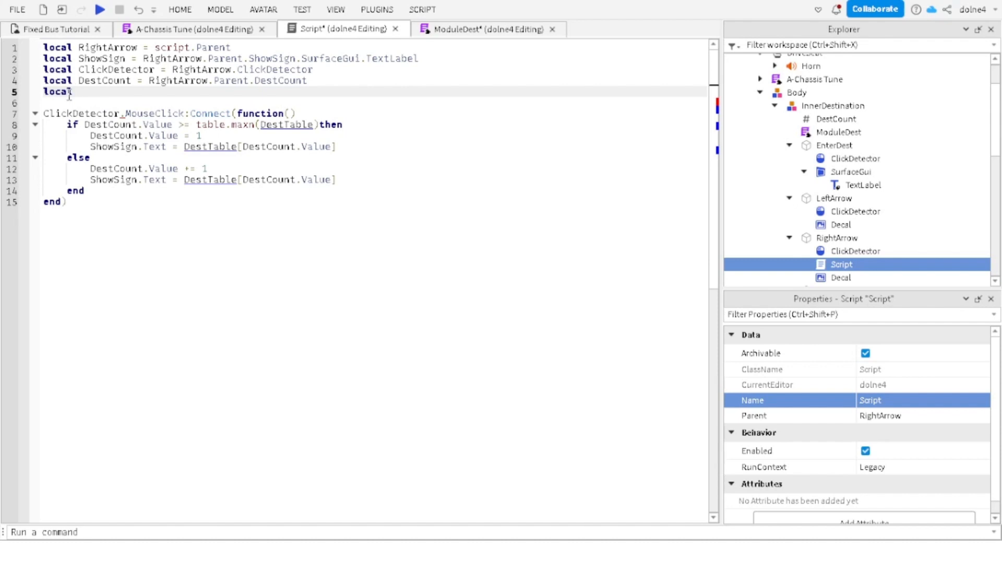
text(ModuleDes)
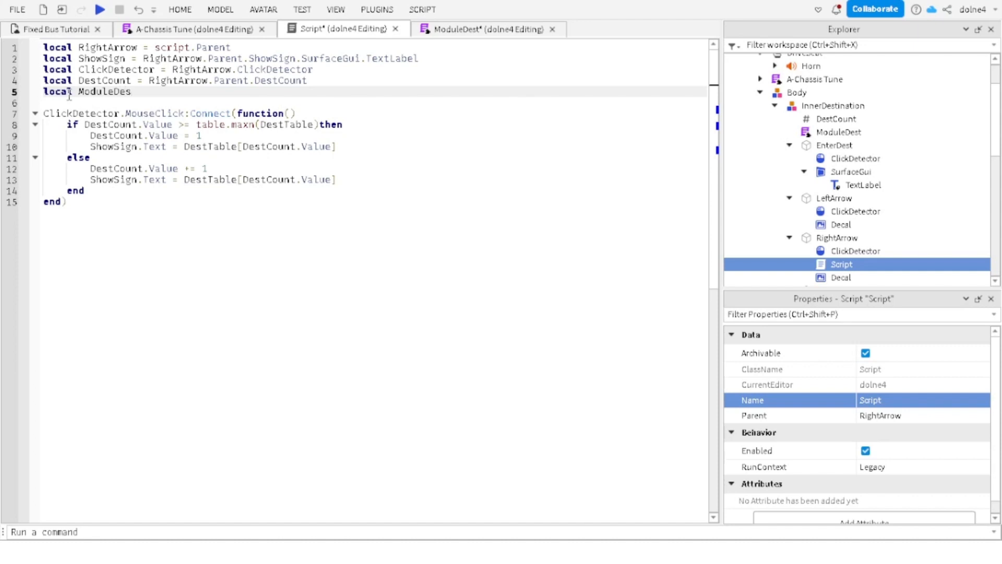
text(t)
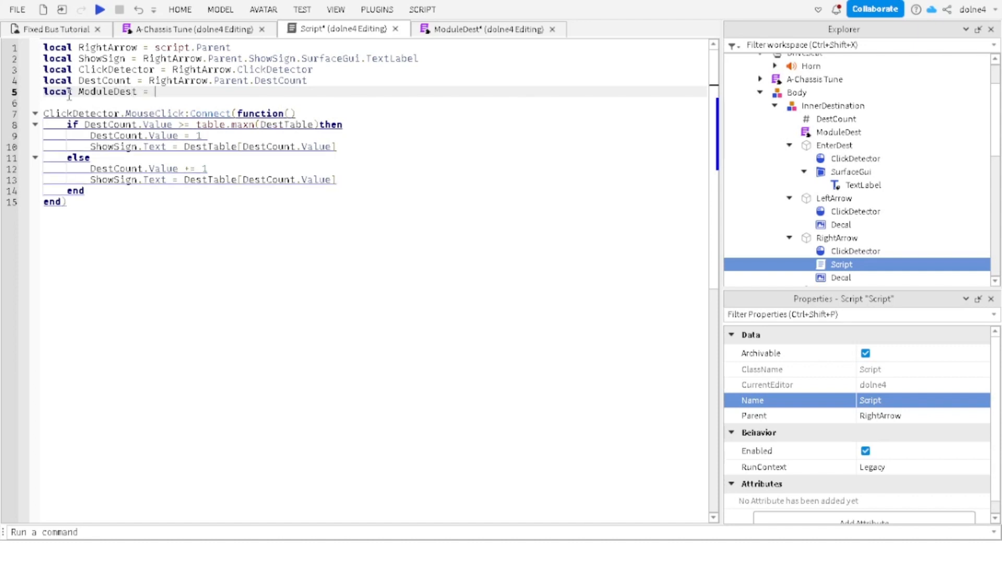
text( = require()
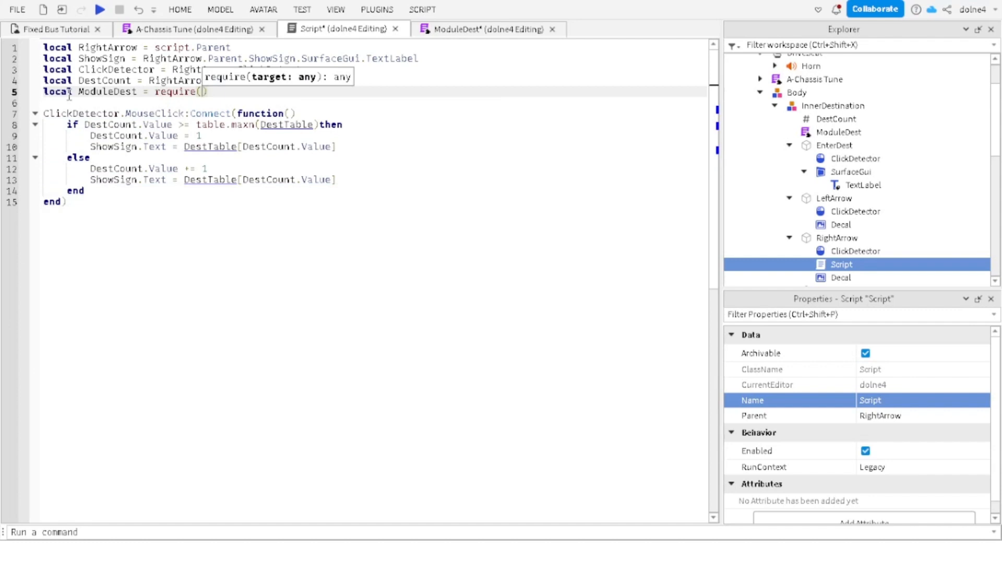
Step: Pass RightArrow.Parent.ModuleDest as the argument of the require call
text(Rig)
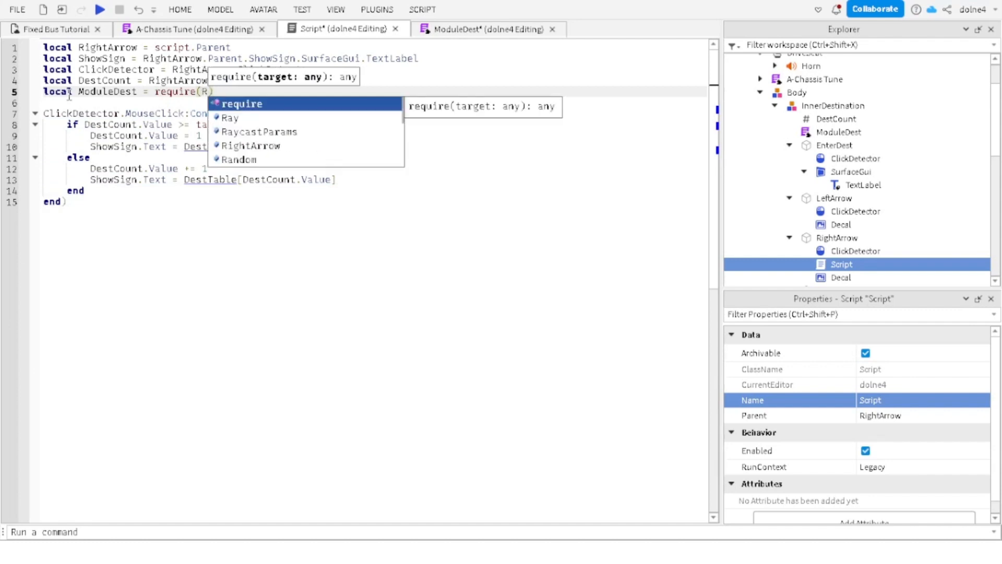
text(htArrow.Parent.Parent)
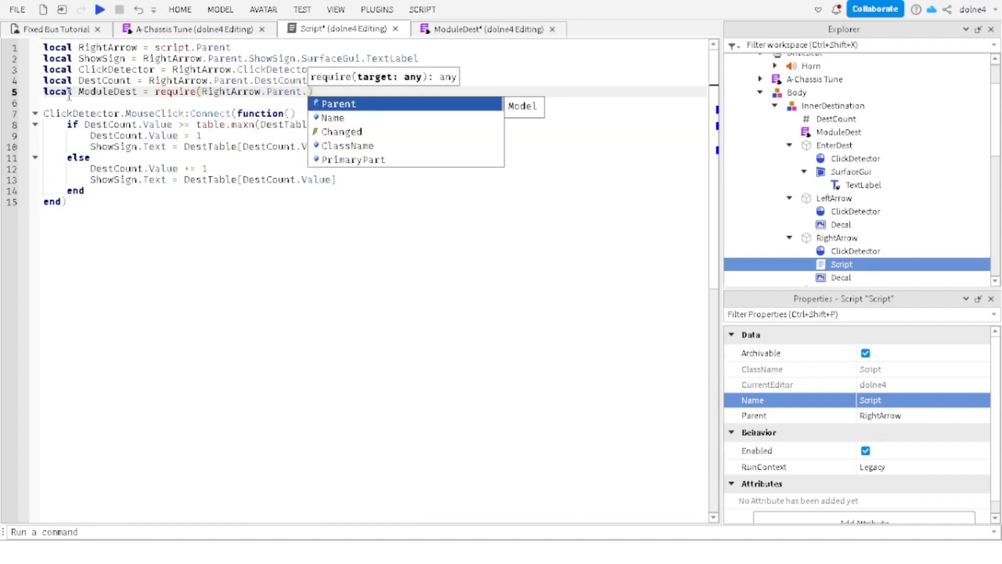
text(.)
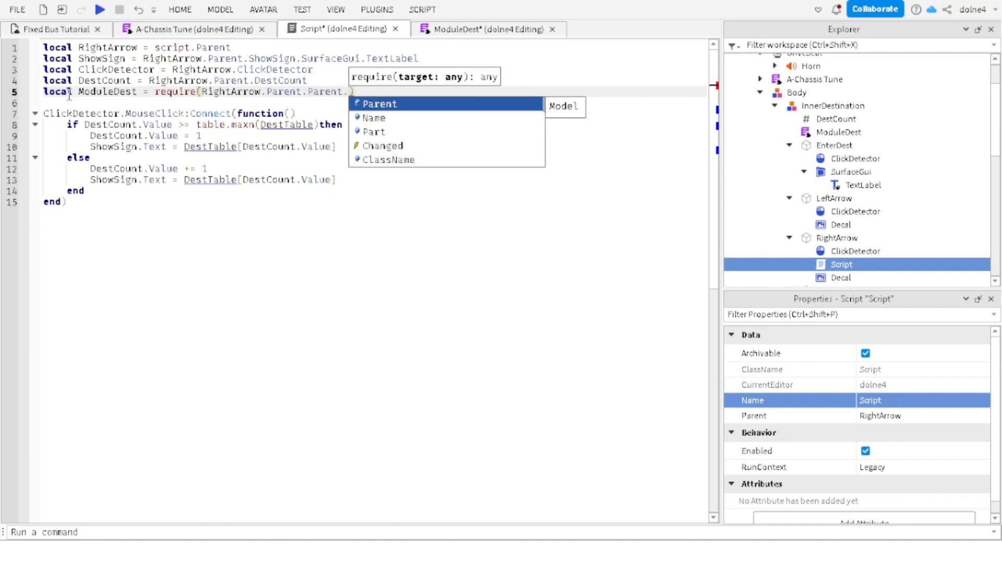
text(Mod)
key(BackSpace)
key(BackSpace)
key(BackSpace)
key(BackSpace)
key(BackSpace)
key(BackSpace)
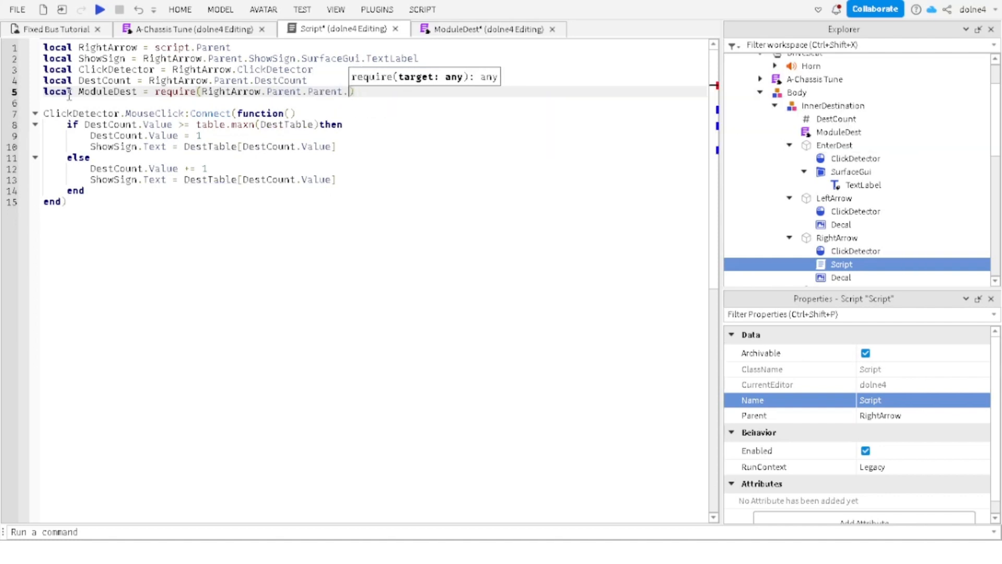
key(BackSpace)
key(BackSpace)
key(BackSpace)
key(BackSpace)
text(Mod)
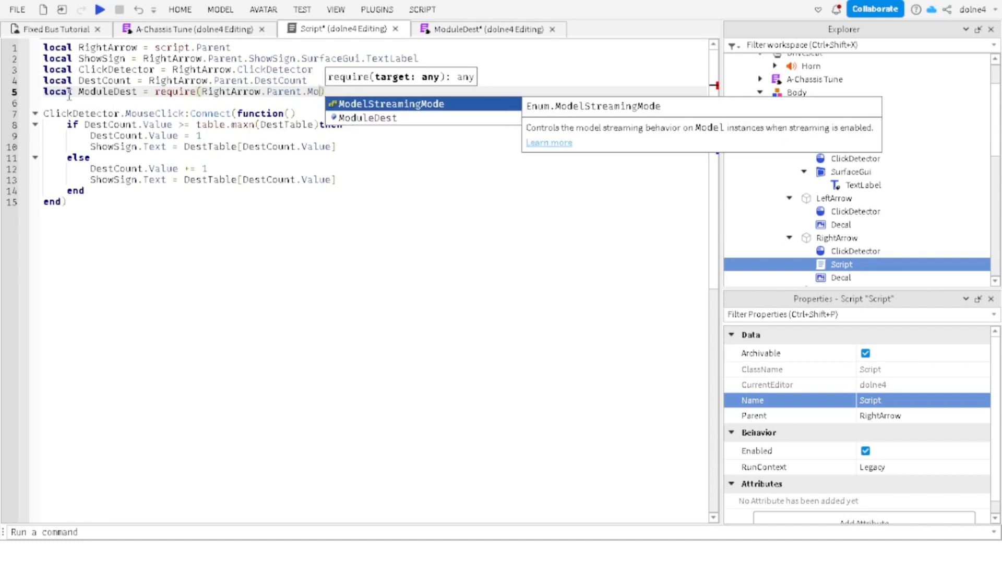
key(Down)
key(Return)
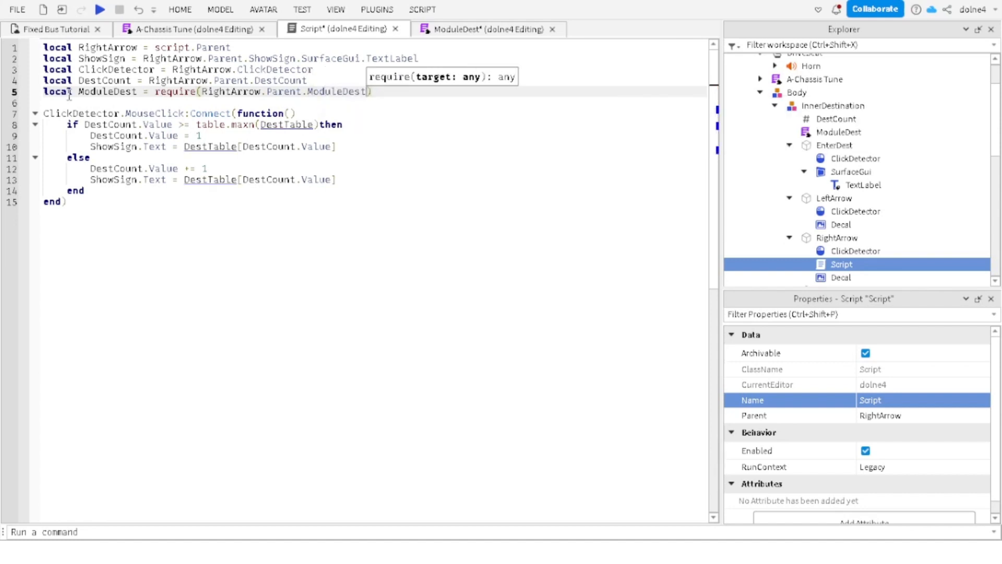
Step: Delete the whole if/else block inside the MouseClick handler of the RightArrow script
drag(64, 115, 88, 191)
click(70, 135)
click(69, 124)
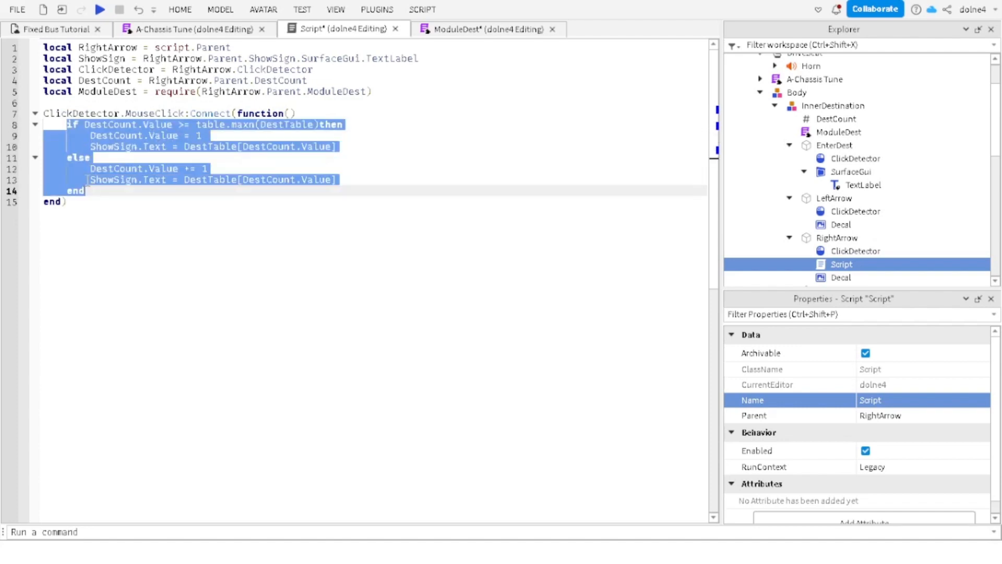
key(BackSpace)
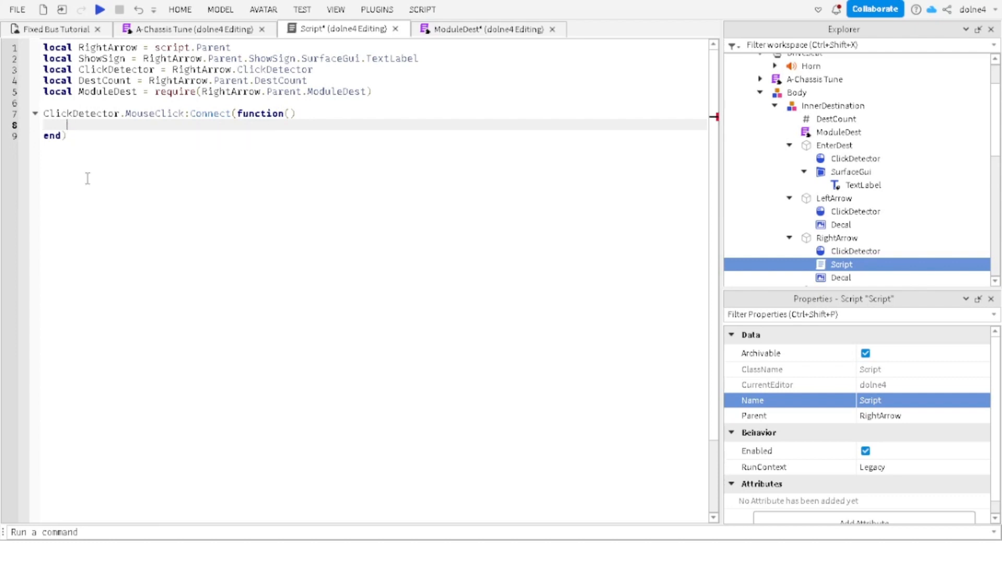
Step: Inside the MouseClick handler, call ModuleDest.ChangeDest(ShowSign,DestCount)
text(Mod)
key(Tab)
text(.C)
key(Tab)
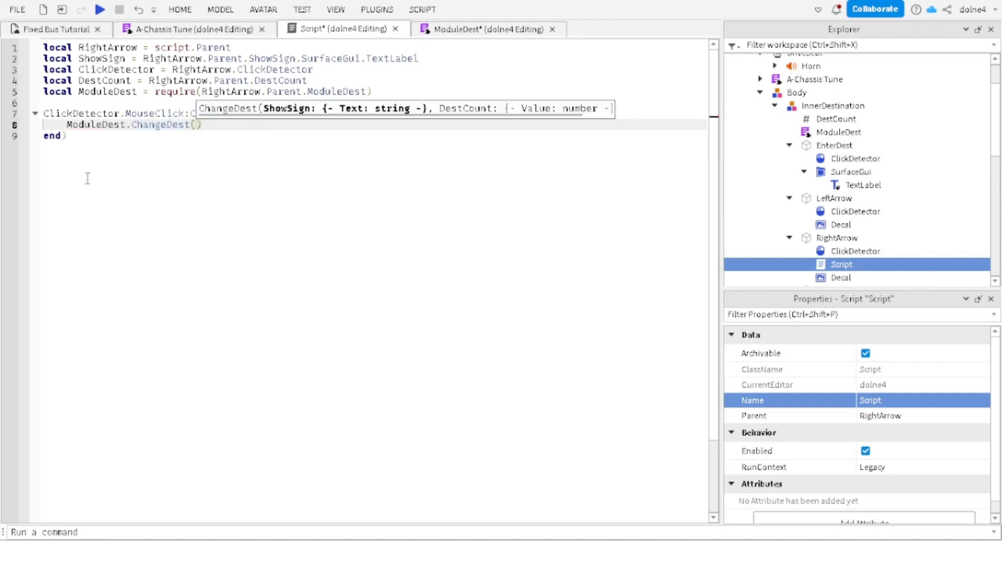
text(ShowSign)
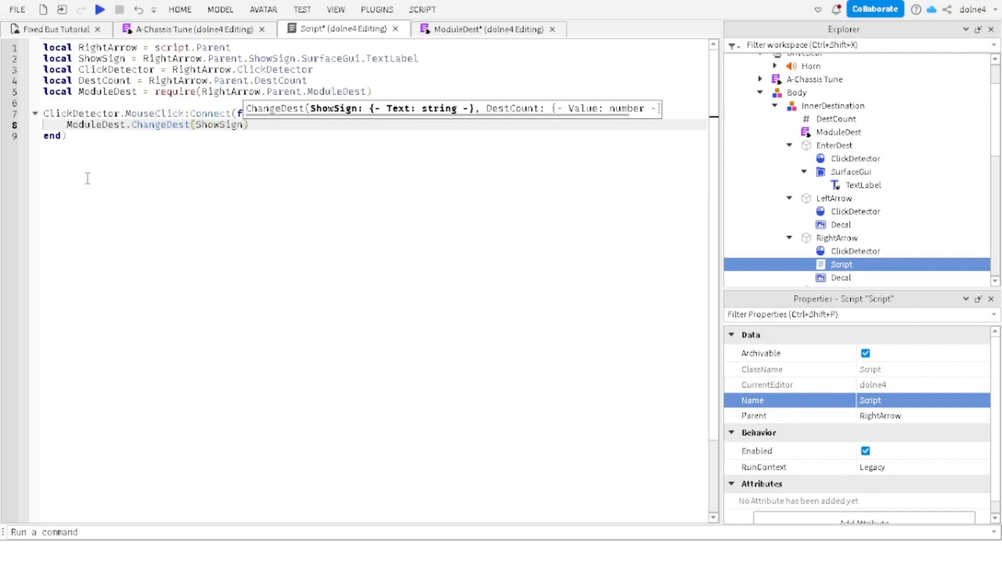
text(,Des)
key(Tab)
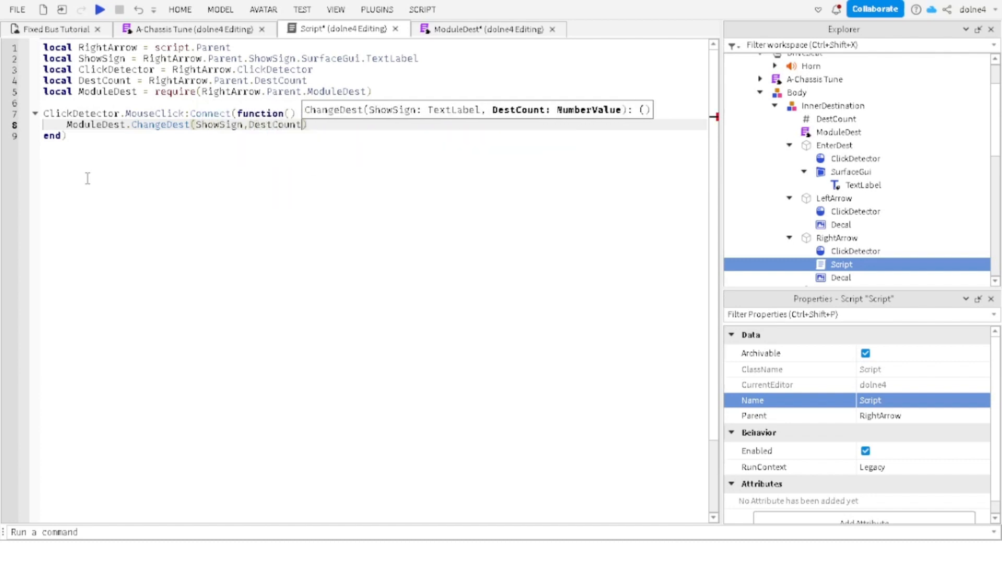
Step: Return to the Fixed Bus Tutorial 3D view and start a Play Here test session
click(59, 30)
click(302, 9)
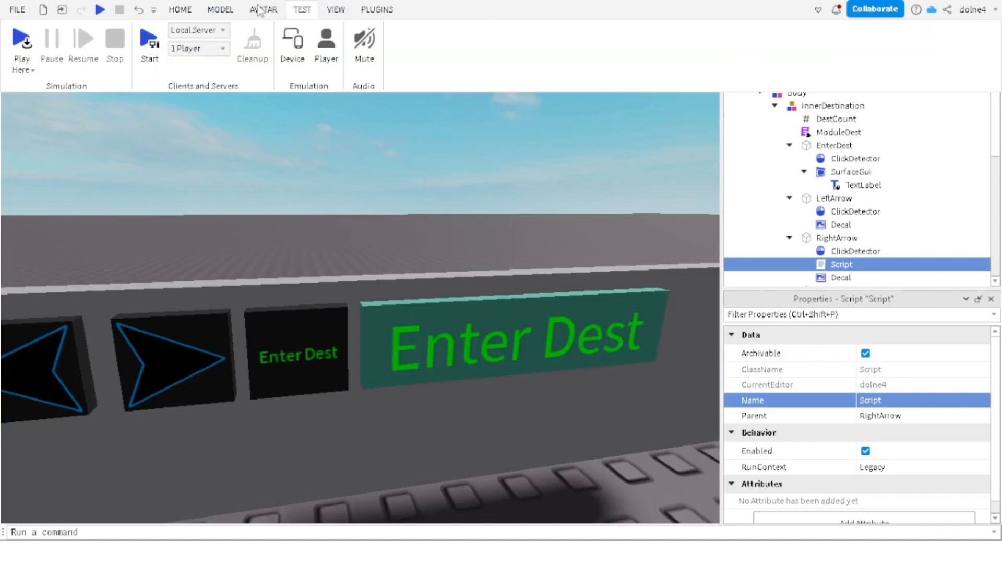
click(23, 34)
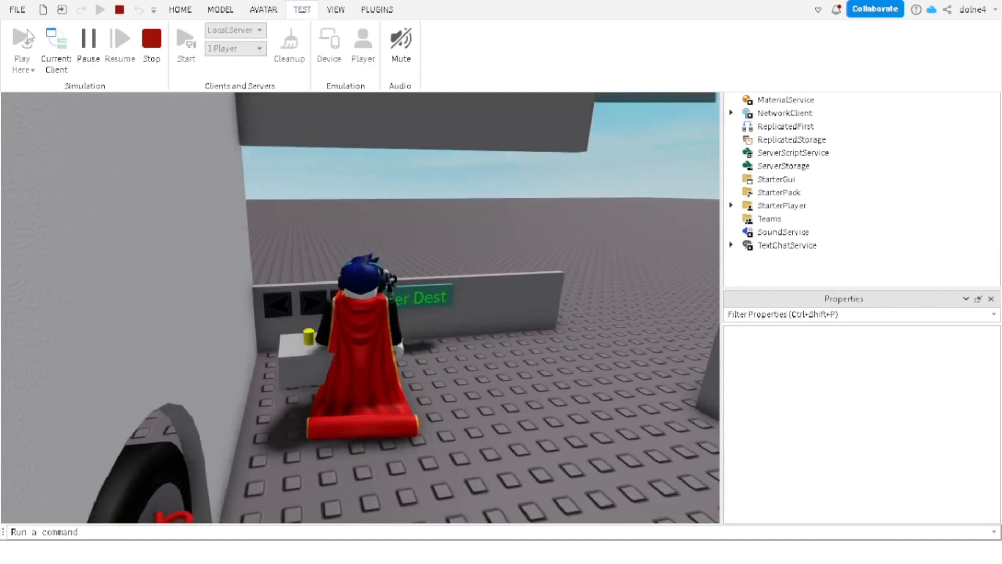
Step: Cycle the bus destination sign with the in-game right arrow until it returns to Not In Service, and stop the test session
click(315, 252)
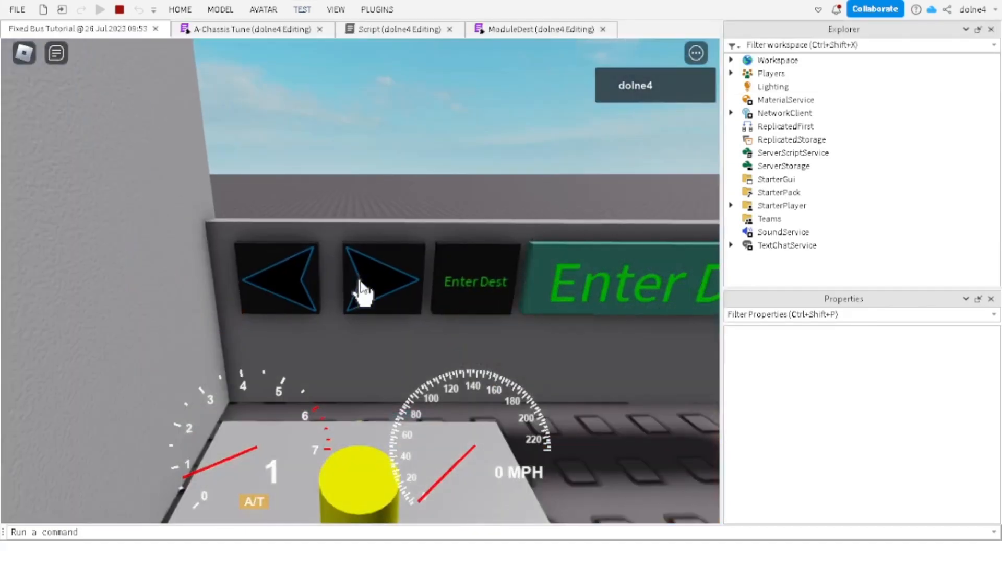
click(359, 290)
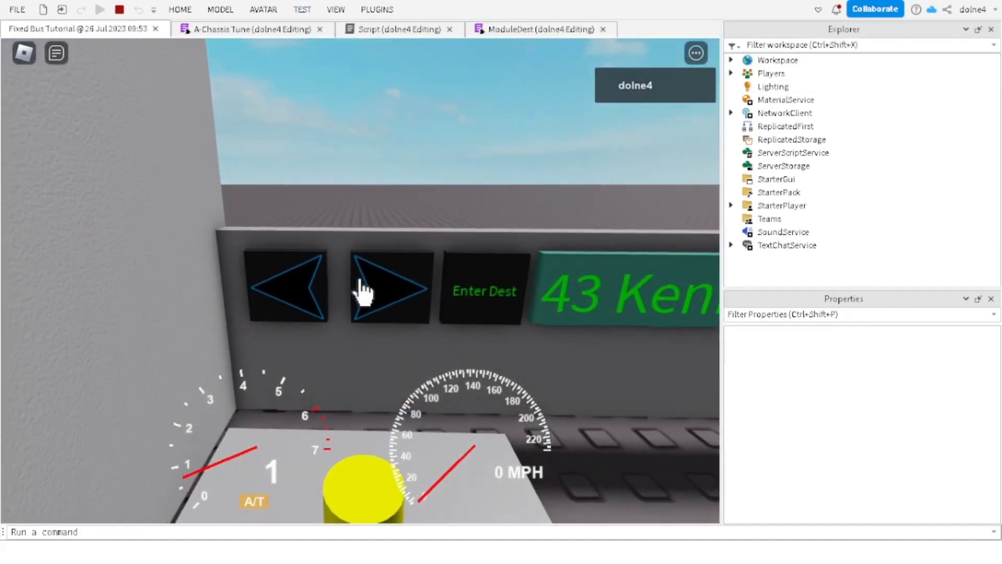
click(360, 290)
click(360, 290)
click(362, 291)
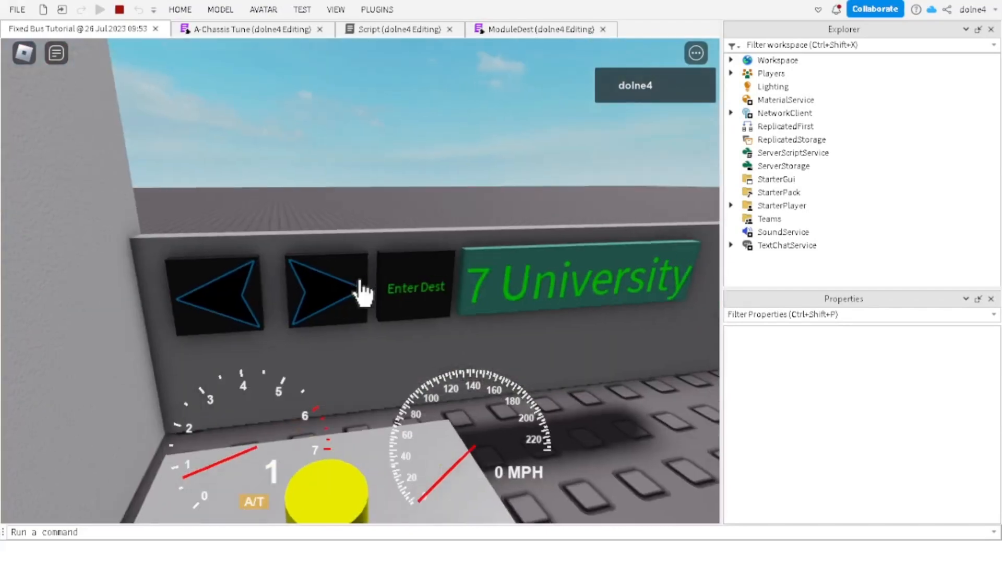
click(360, 284)
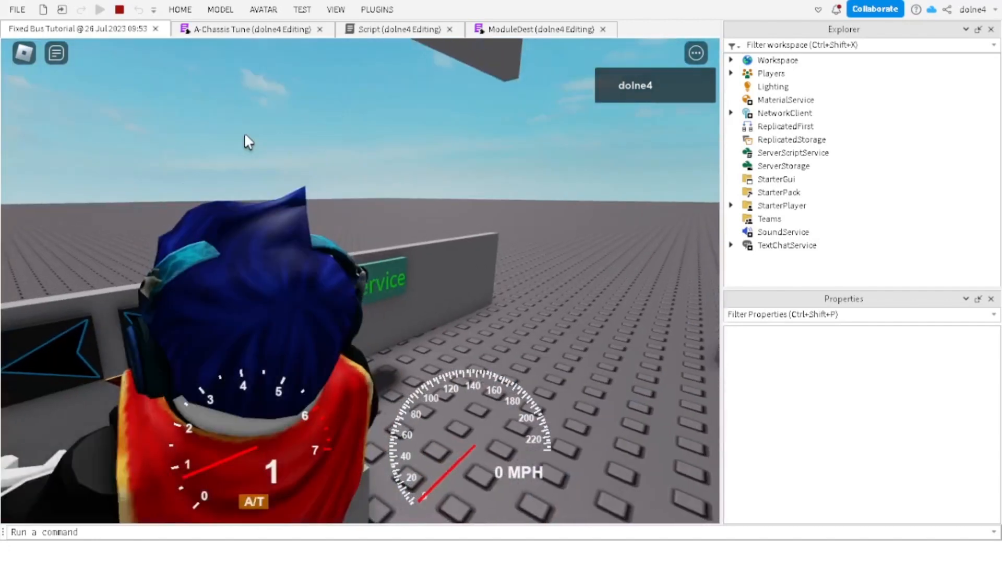
click(120, 10)
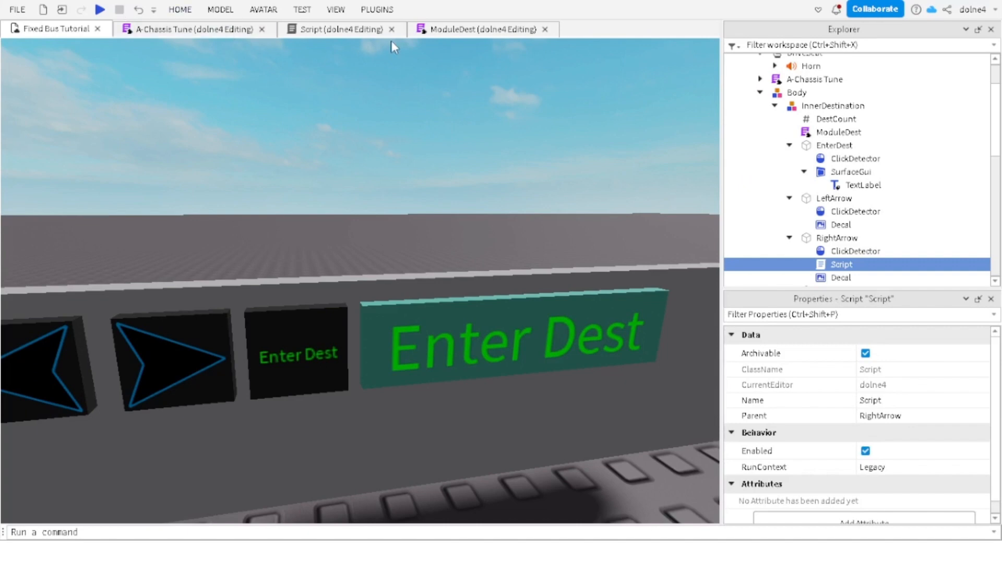
Step: Copy the RightArrow script into the LeftArrow part
click(339, 30)
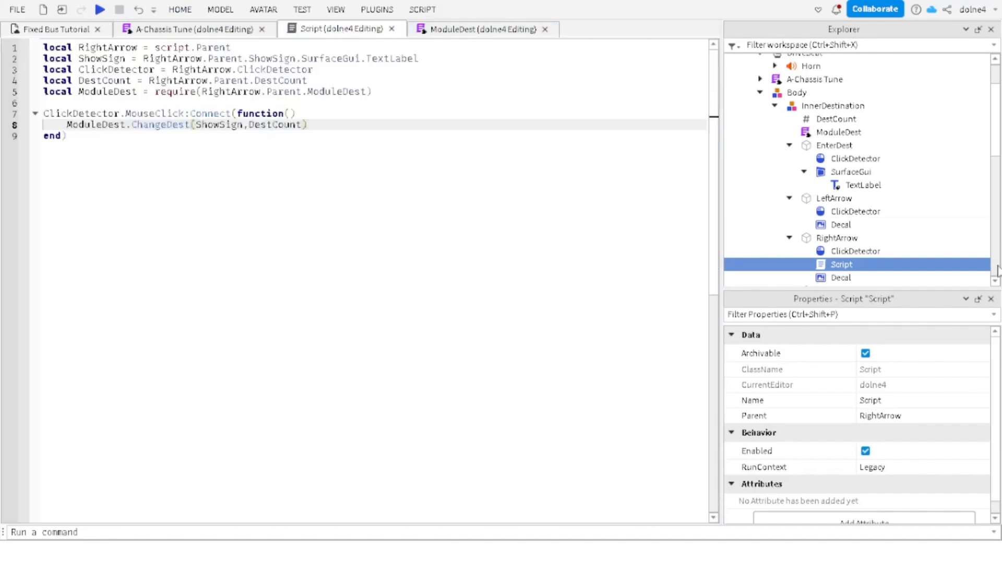
click(837, 239)
click(841, 264)
click(829, 200)
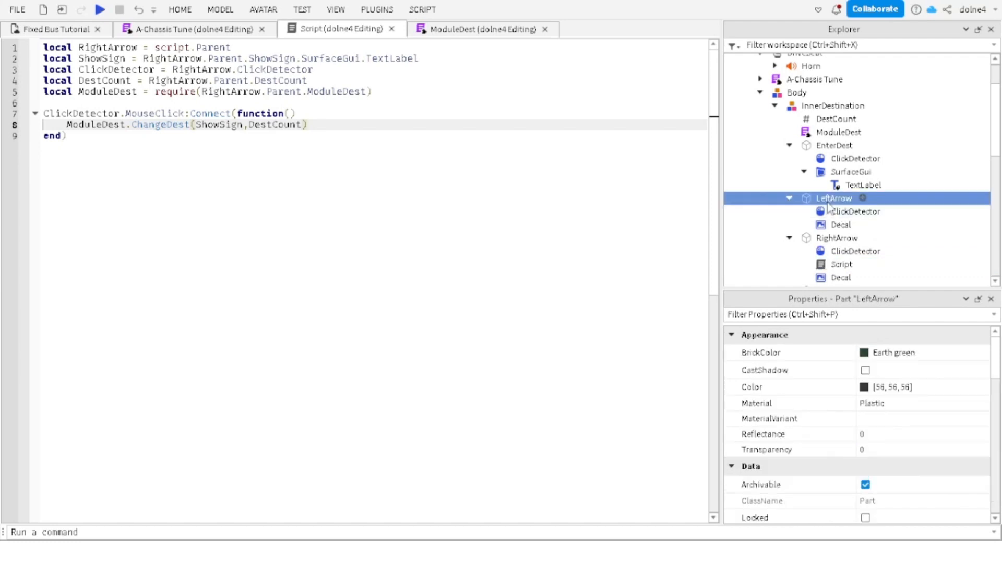
key(ctrl+shift+v)
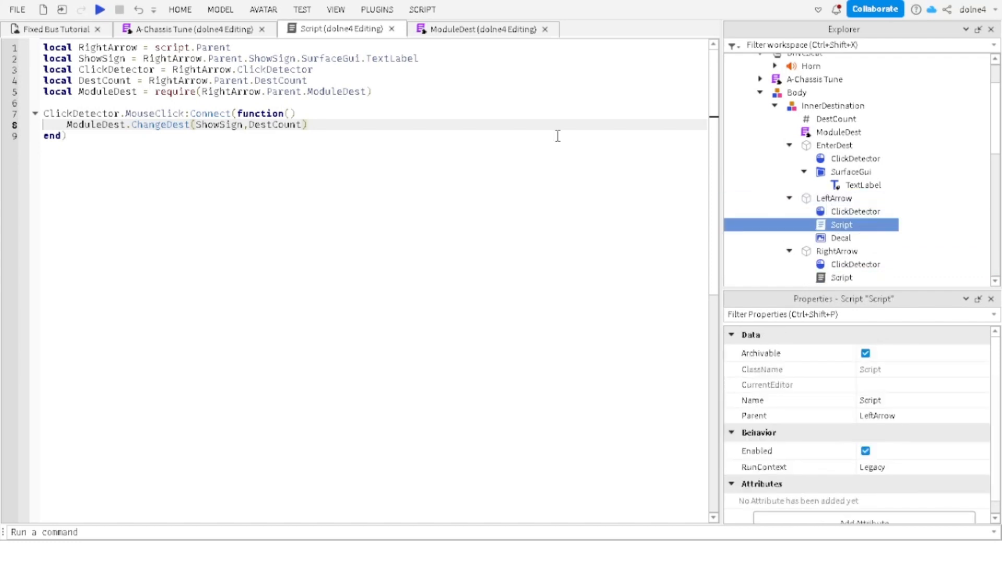
Step: In ModuleDest, add PartName as the first parameter of the Dest.ChangeDest function, before ShowSign
click(449, 30)
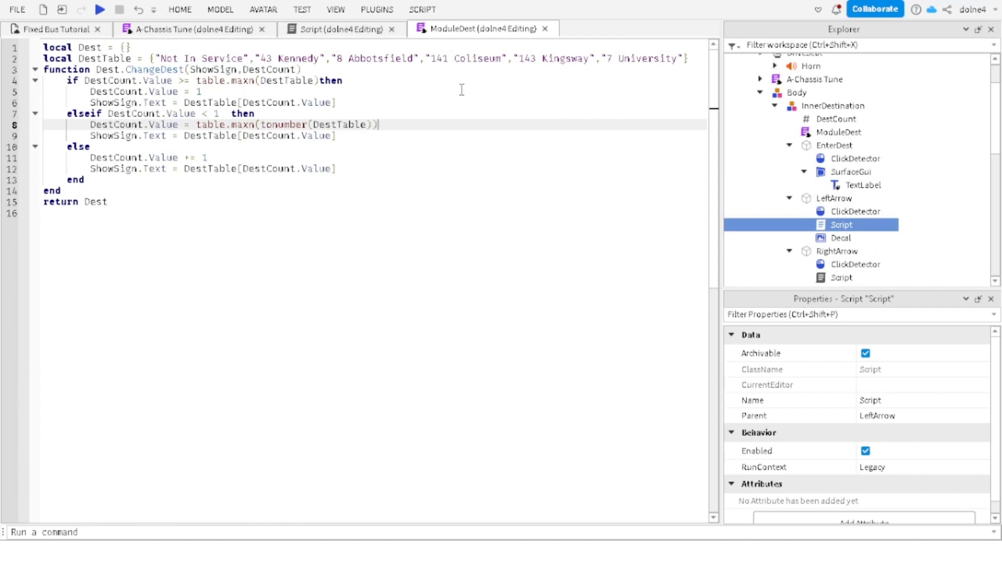
click(192, 69)
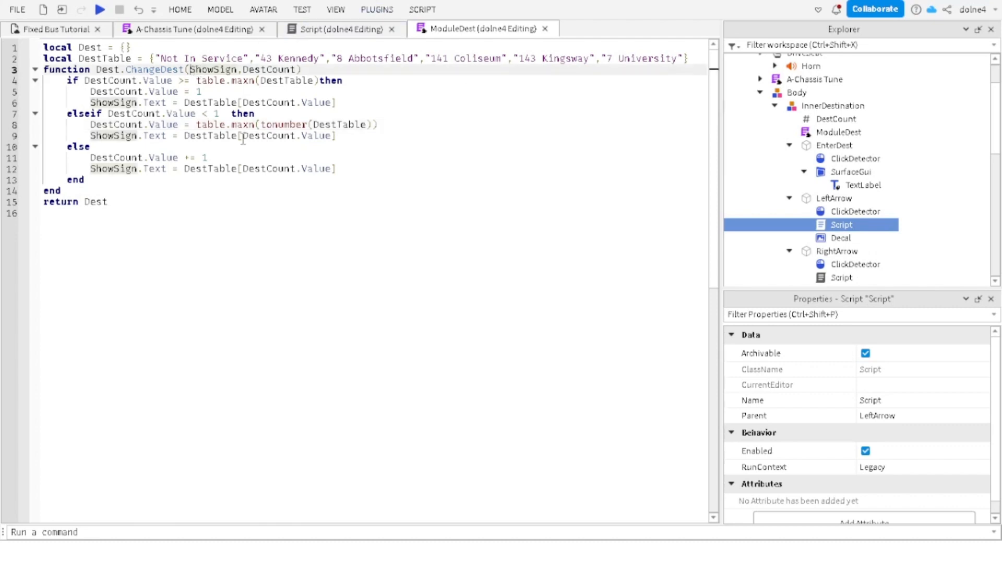
text(,)
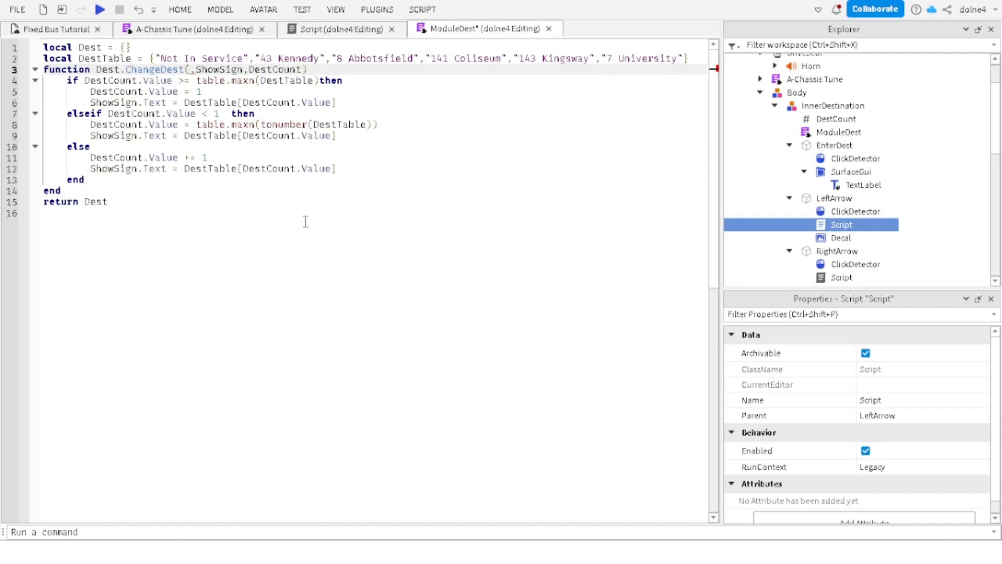
text(tr)
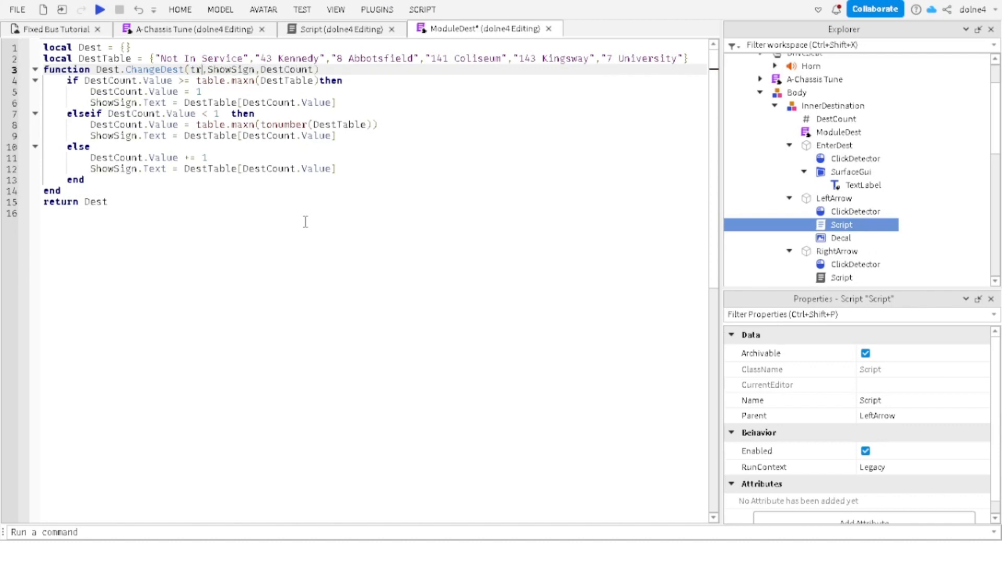
text(u)
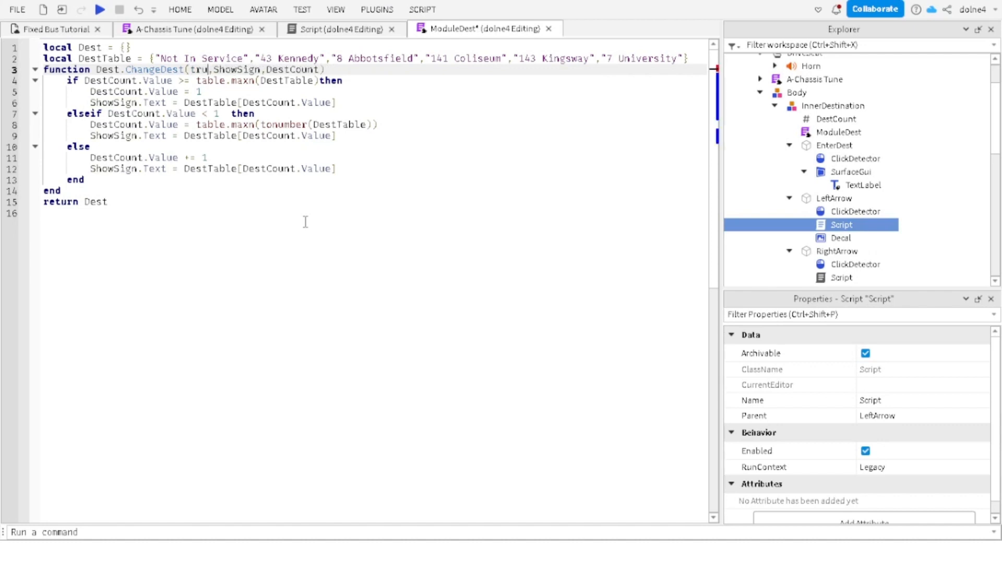
key(BackSpace)
key(BackSpace)
key(BackSpace)
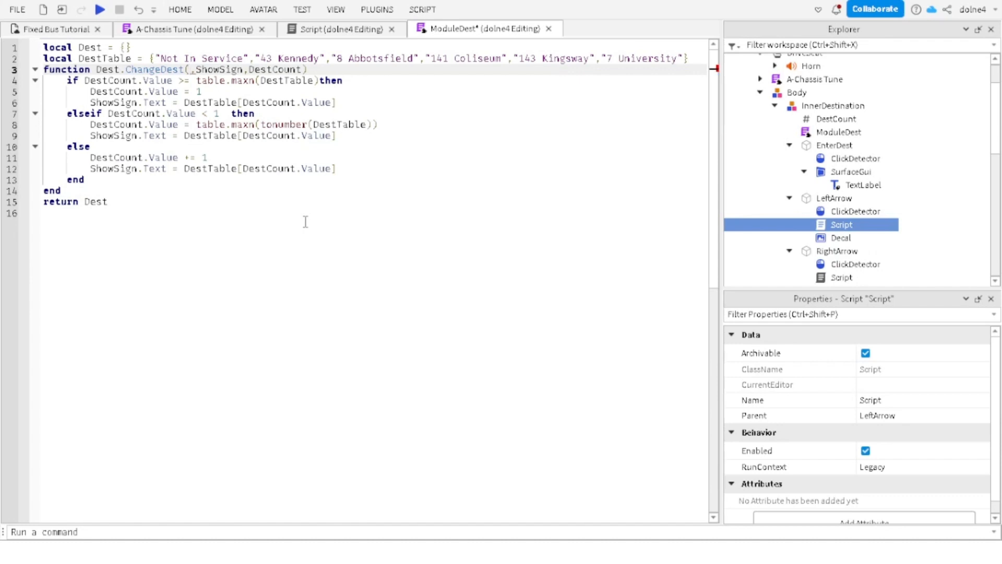
text(PartName)
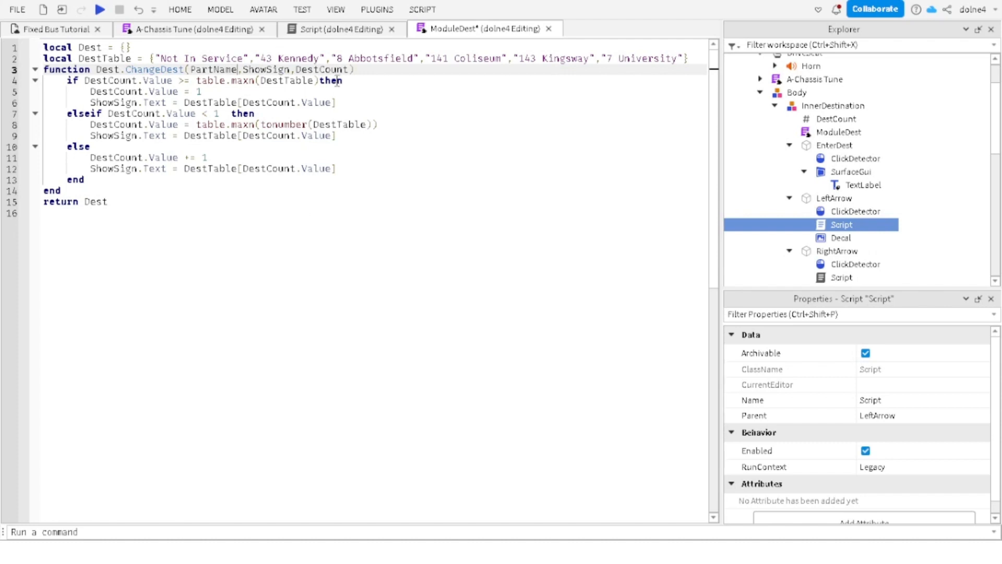
Step: In the open RightArrow script, add RightArrow.Name as the first argument of the ModuleDest.ChangeDest call
click(353, 30)
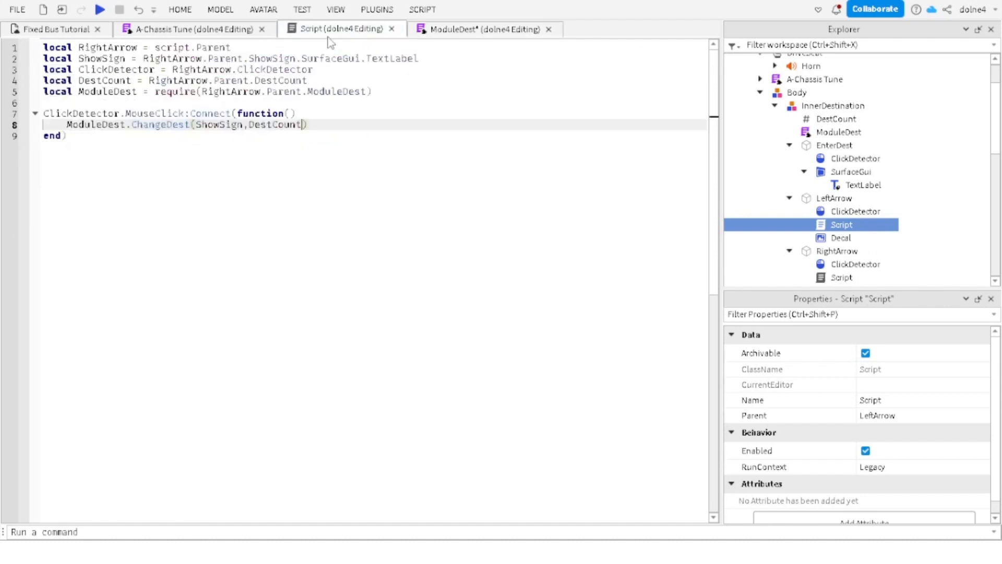
click(203, 124)
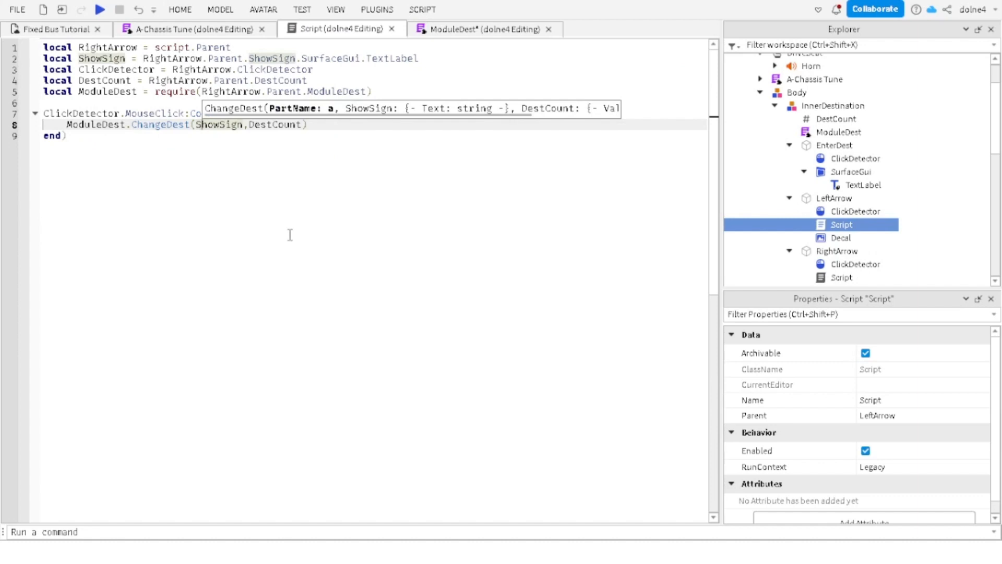
key(Left)
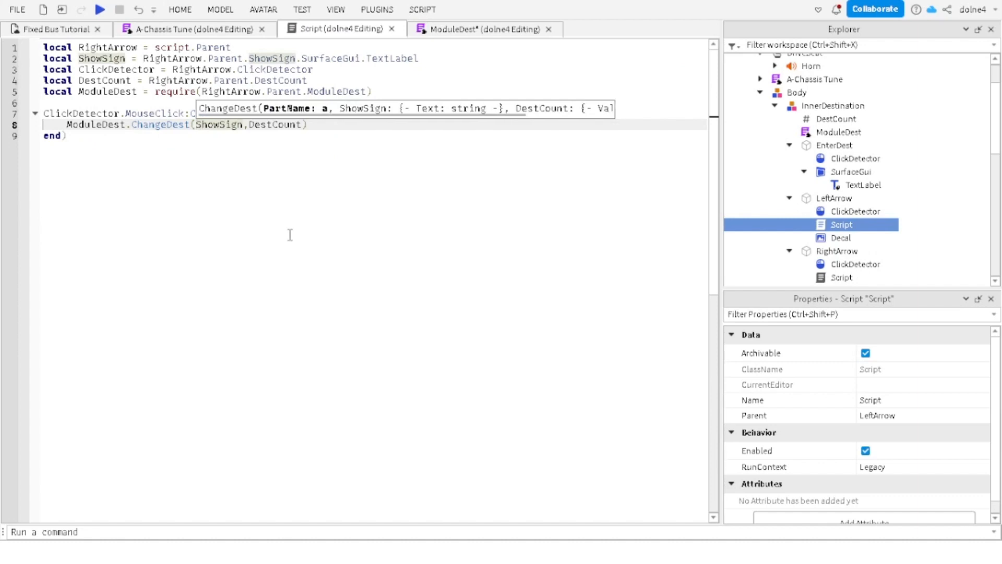
text(,)
key(Left)
text(Righ)
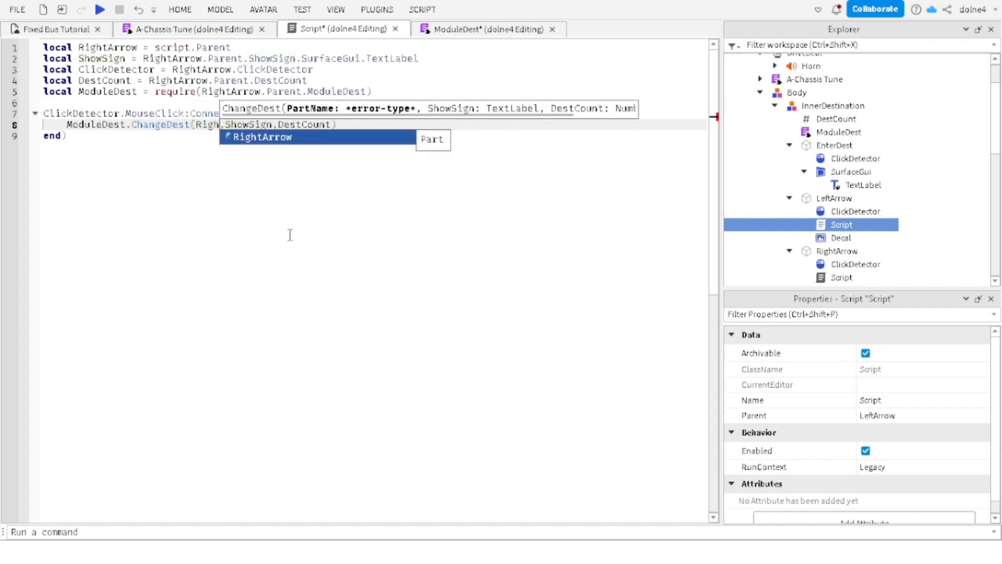
key(Tab)
text(.Name)
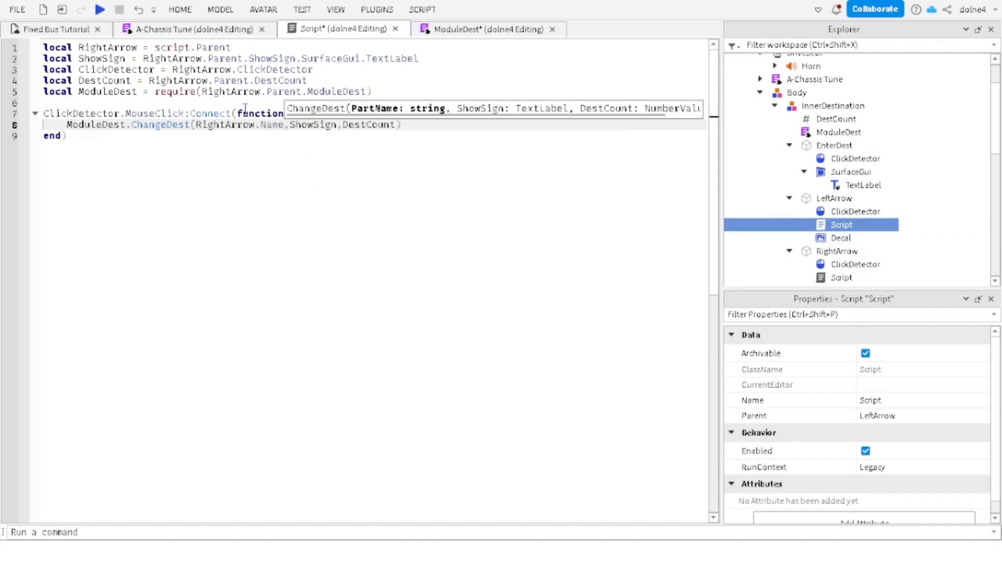
Step: Rename the RightArrow variable declared on line 1 to LeftArrow
click(228, 124)
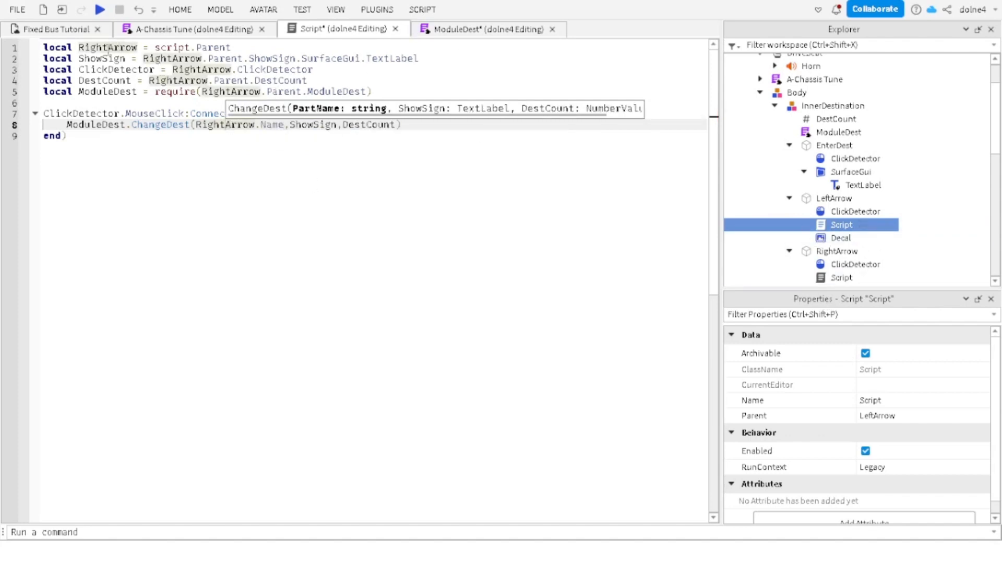
click(108, 48)
key(BackSpace)
key(BackSpace)
key(BackSpace)
key(BackSpace)
key(BackSpace)
text(L)
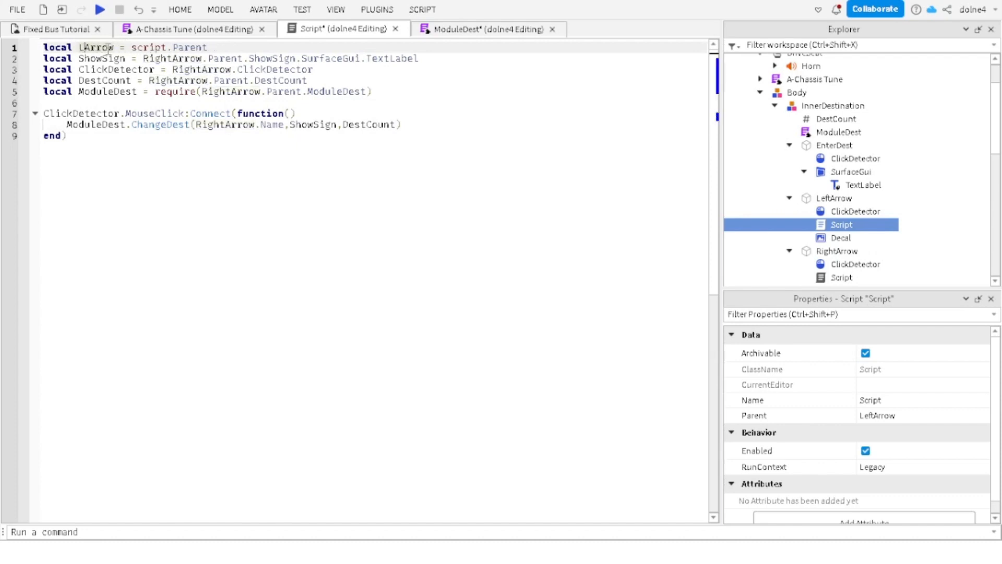
text(eft)
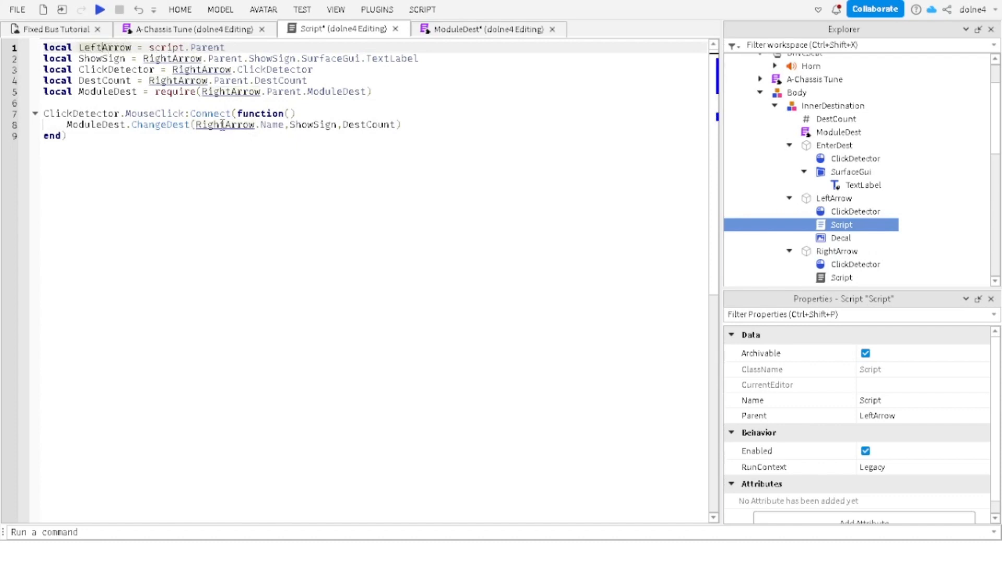
Step: Change the first argument of the ChangeDest call to LeftArrow.Name
click(223, 125)
key(BackSpace)
key(BackSpace)
key(BackSpace)
key(BackSpace)
key(BackSpace)
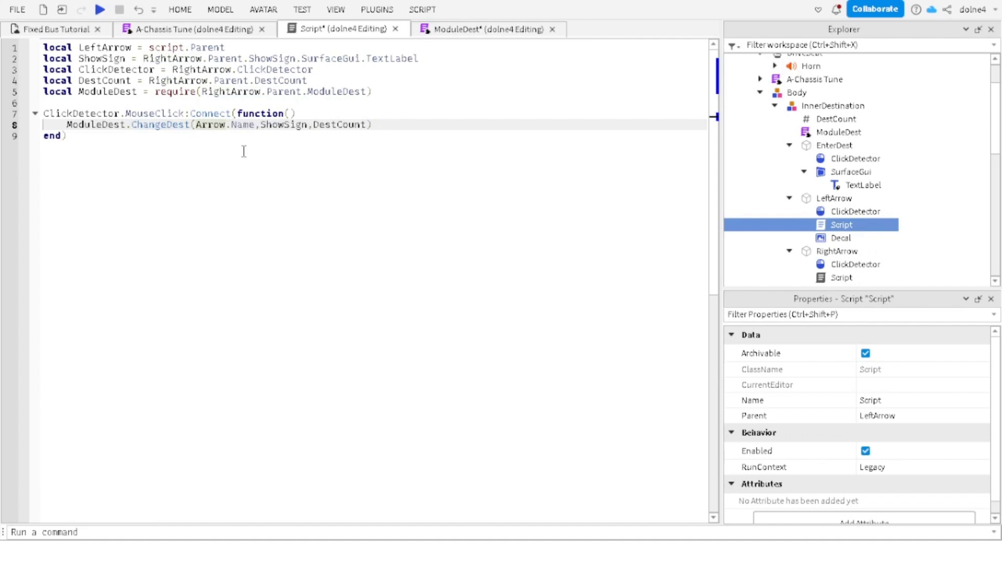
text(Left)
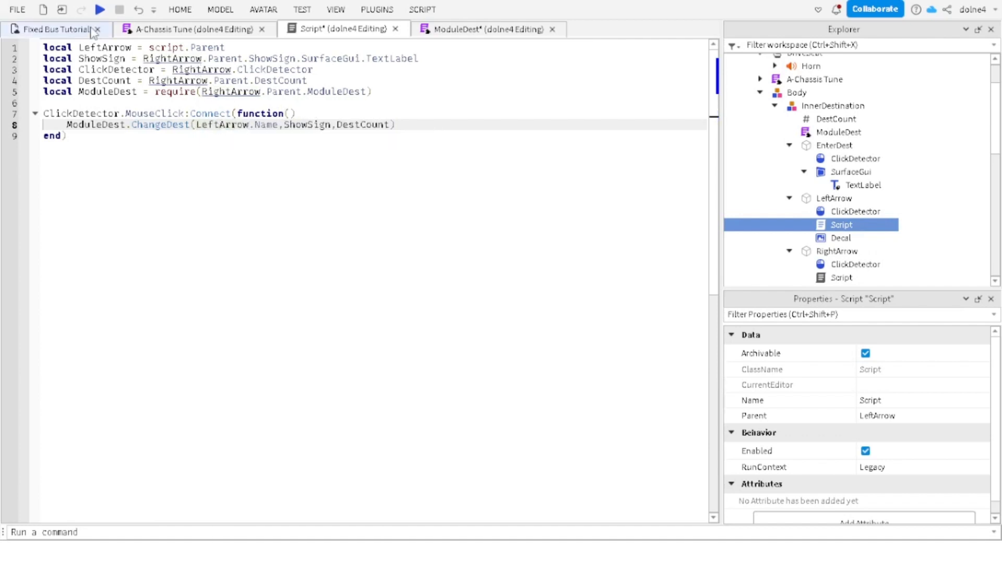
Step: Copy the LeftArrow variable name and use it in place of RightArrow in the ShowSign declaration
drag(131, 48, 79, 47)
key(ctrl+c)
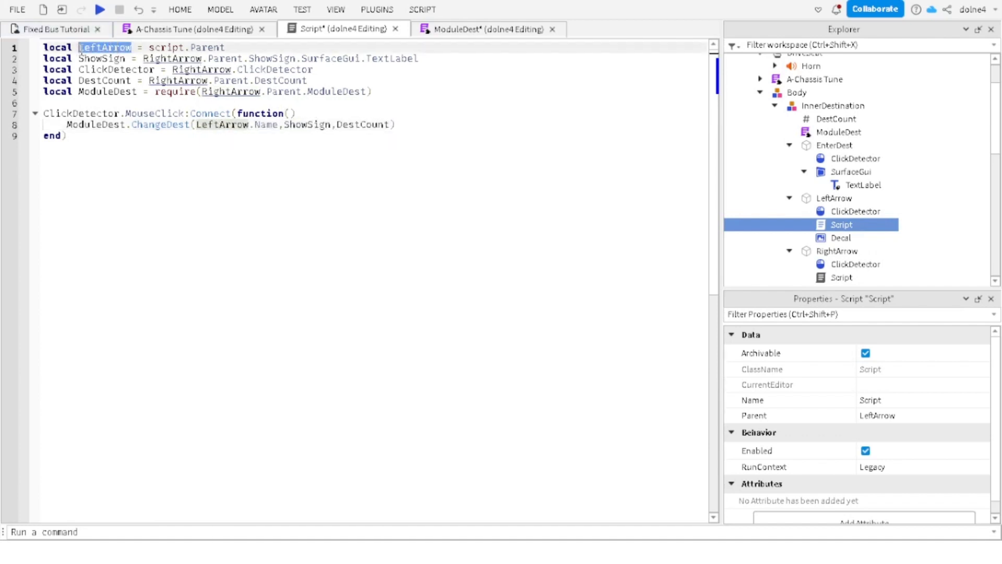
double_click(202, 59)
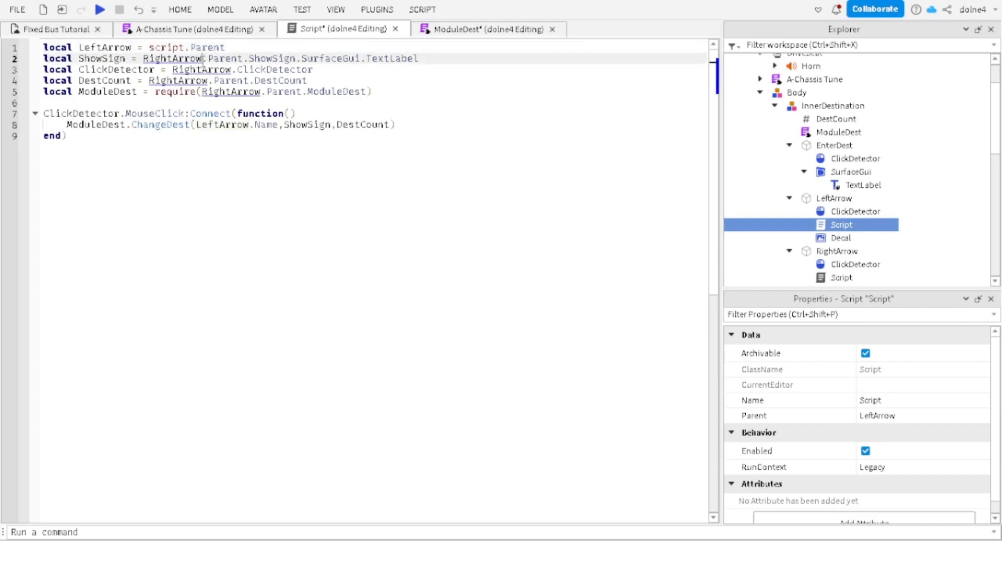
key(BackSpace)
key(ctrl+v)
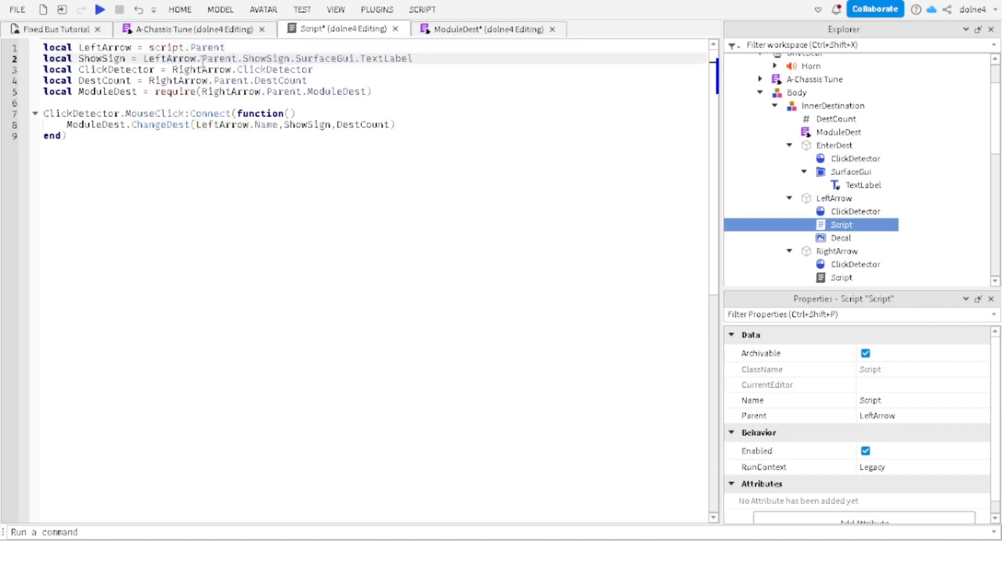
Step: Replace RightArrow with LeftArrow in the ClickDetector declaration on line 3
click(232, 70)
key(BackSpace)
key(BackSpace)
key(BackSpace)
key(BackSpace)
key(BackSpace)
key(BackSpace)
key(BackSpace)
key(BackSpace)
key(BackSpace)
key(BackSpace)
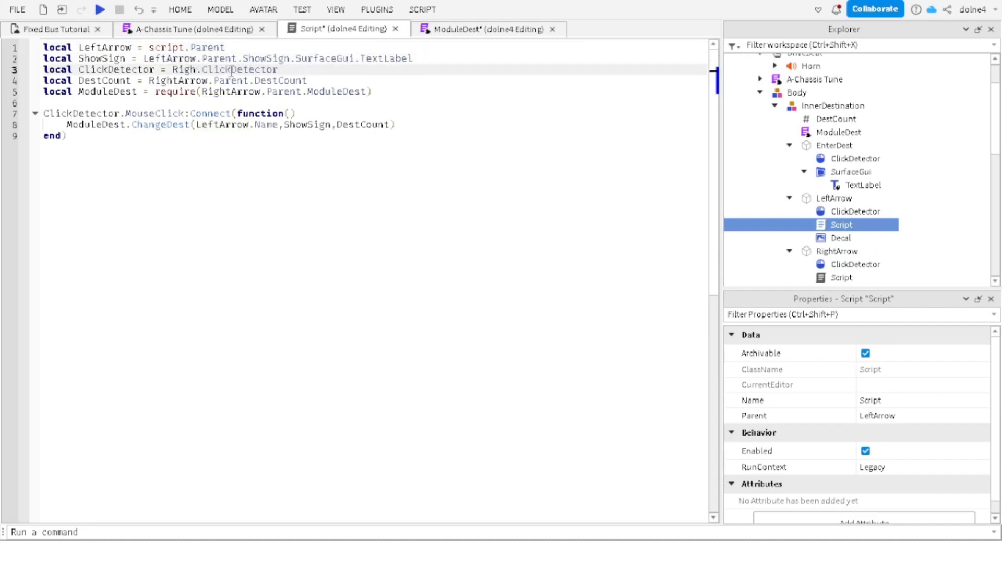
key(ctrl+v)
Step: Replace RightArrow with LeftArrow in the DestCount declaration on line 4
click(208, 81)
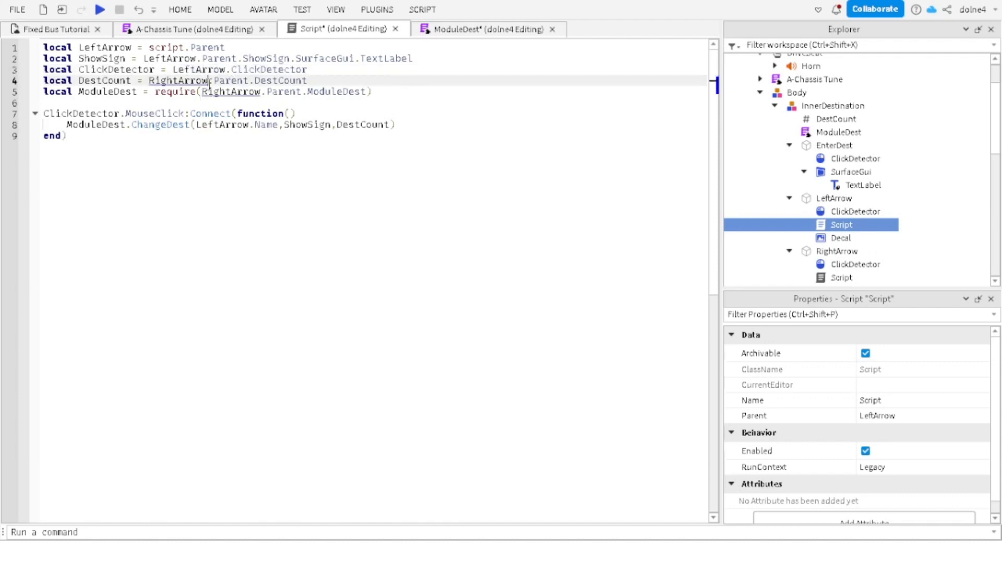
key(BackSpace)
key(BackSpace)
key(BackSpace)
key(BackSpace)
key(BackSpace)
key(BackSpace)
key(BackSpace)
key(BackSpace)
key(BackSpace)
key(BackSpace)
key(ctrl+v)
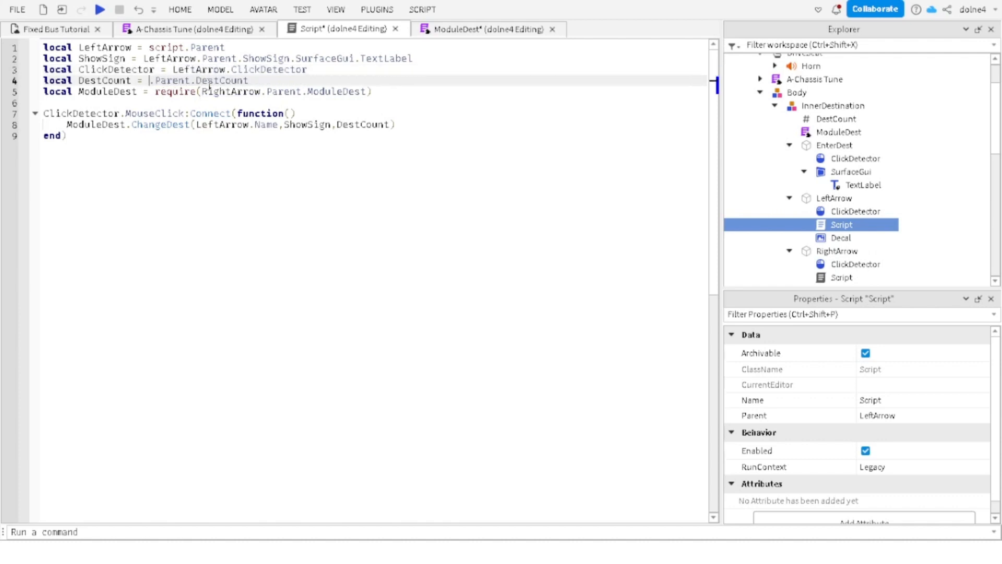
Step: Replace RightArrow with LeftArrow inside the require call of the ModuleDest declaration
click(259, 91)
key(BackSpace)
key(BackSpace)
key(BackSpace)
key(BackSpace)
key(BackSpace)
key(BackSpace)
key(BackSpace)
key(BackSpace)
key(BackSpace)
key(BackSpace)
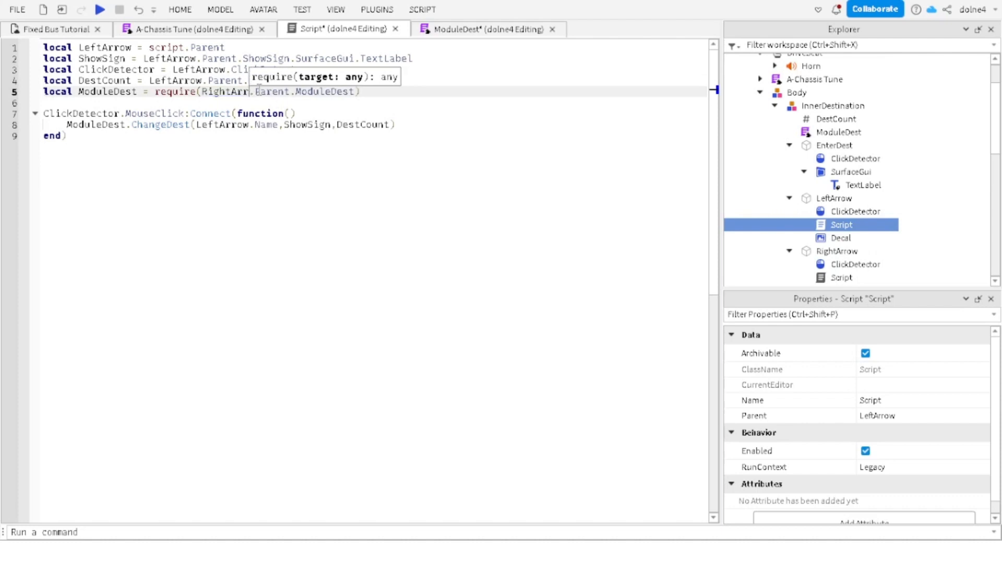
key(ctrl+v)
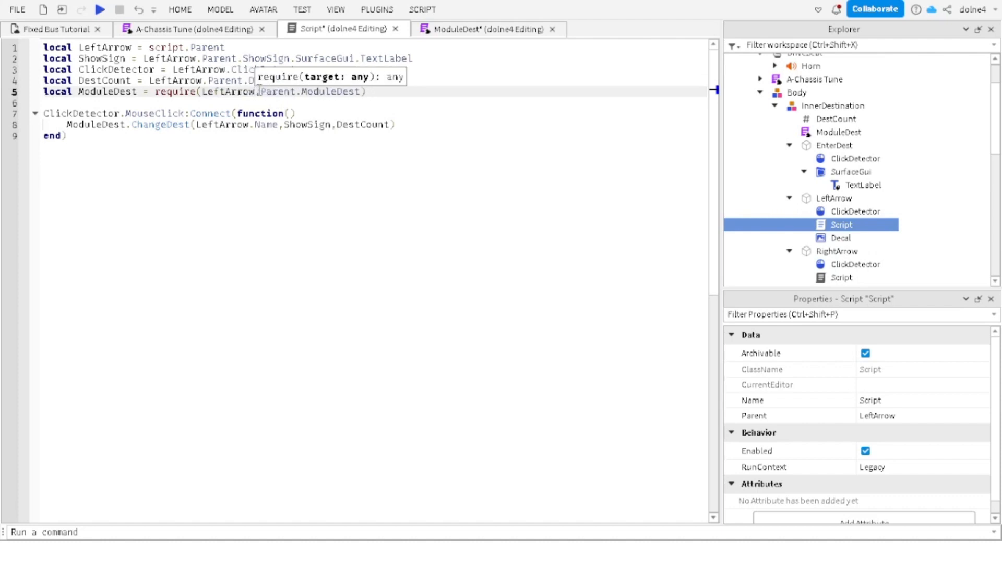
Step: Open the copied script under the LeftArrow part
click(838, 277)
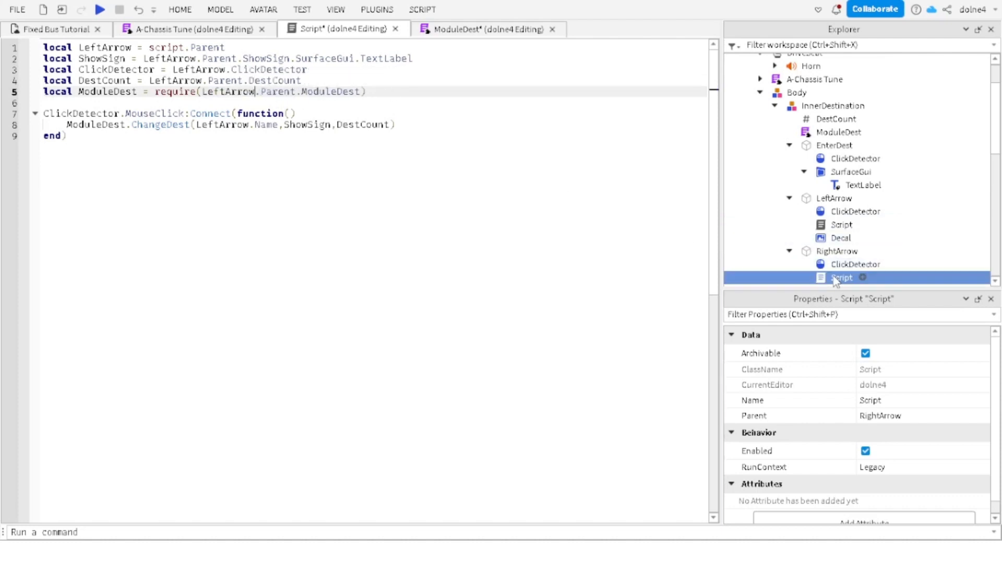
double_click(823, 228)
key(F2)
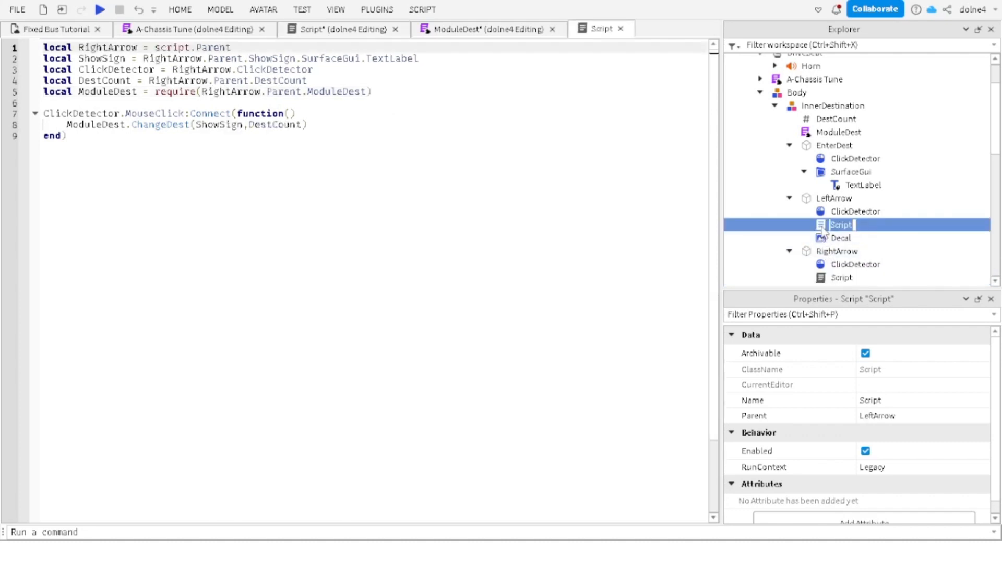
Step: Add RightArrow.Name as the first argument of the ModuleDest.ChangeDest call in the LeftArrow script
drag(823, 230, 843, 205)
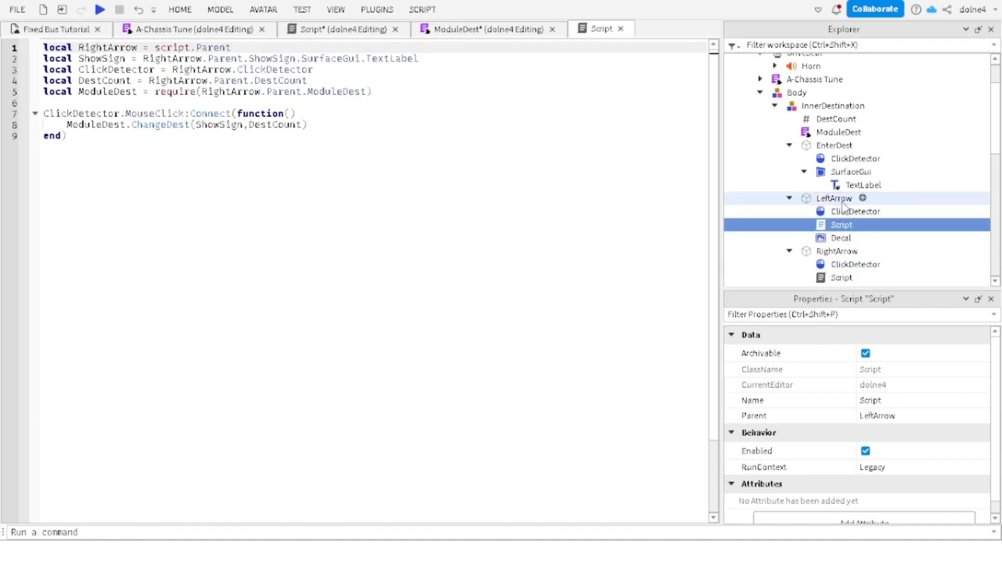
click(194, 125)
text(,)
key(Left)
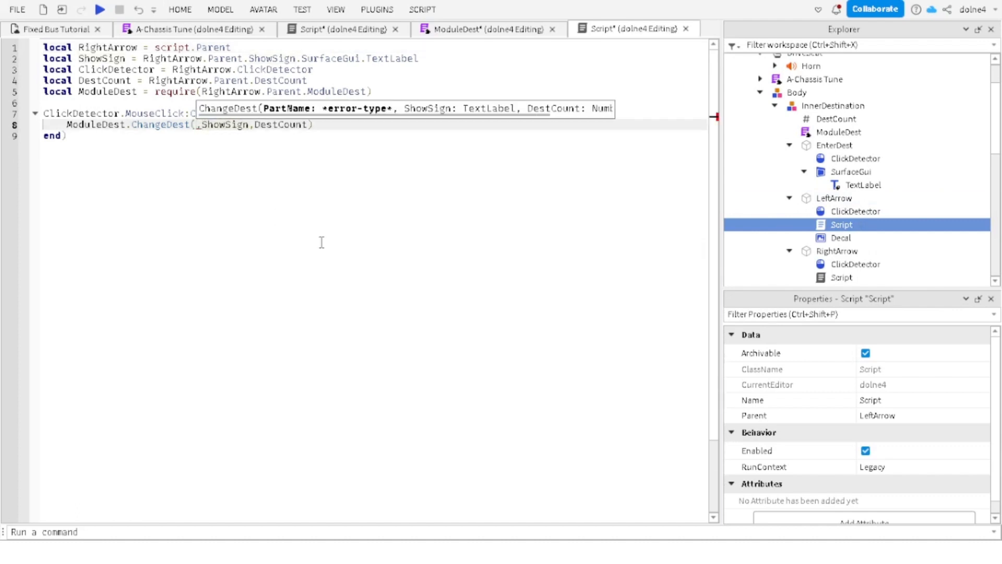
text(RightArrow.Name)
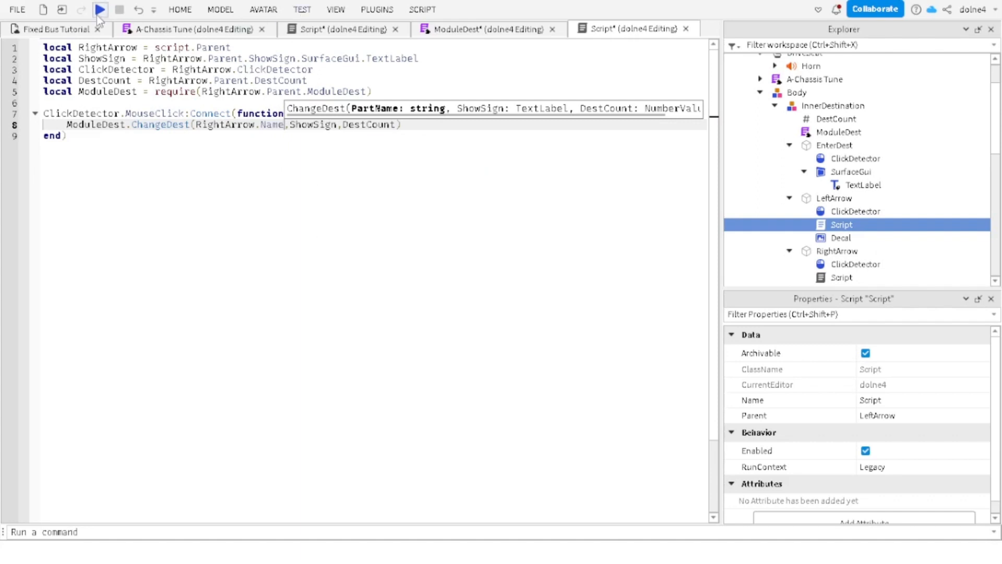
Step: Start a Play Here test inside the bus and seat the character in front of the destination buttons
click(73, 30)
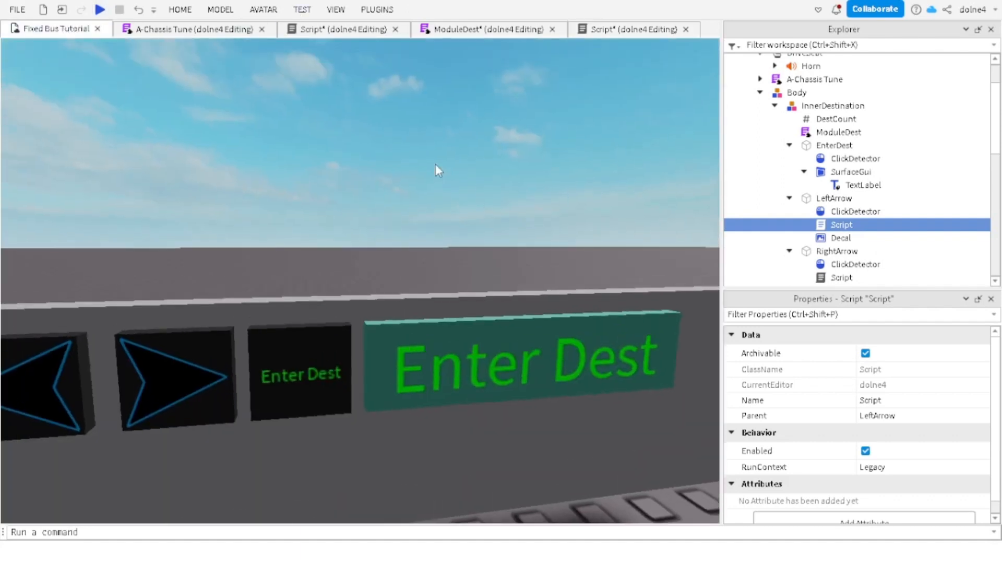
key(s)
key(d)
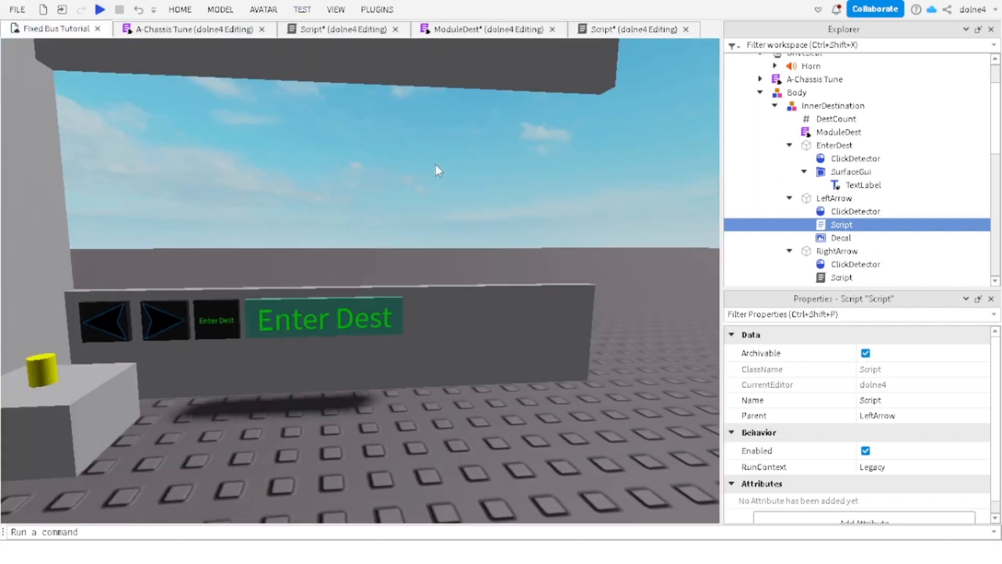
click(305, 9)
click(14, 36)
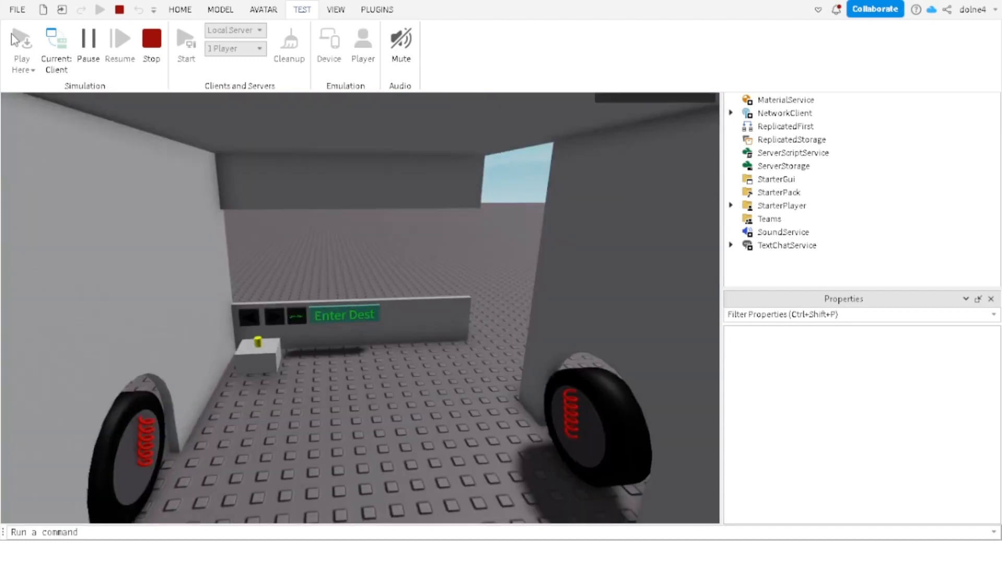
key(a)
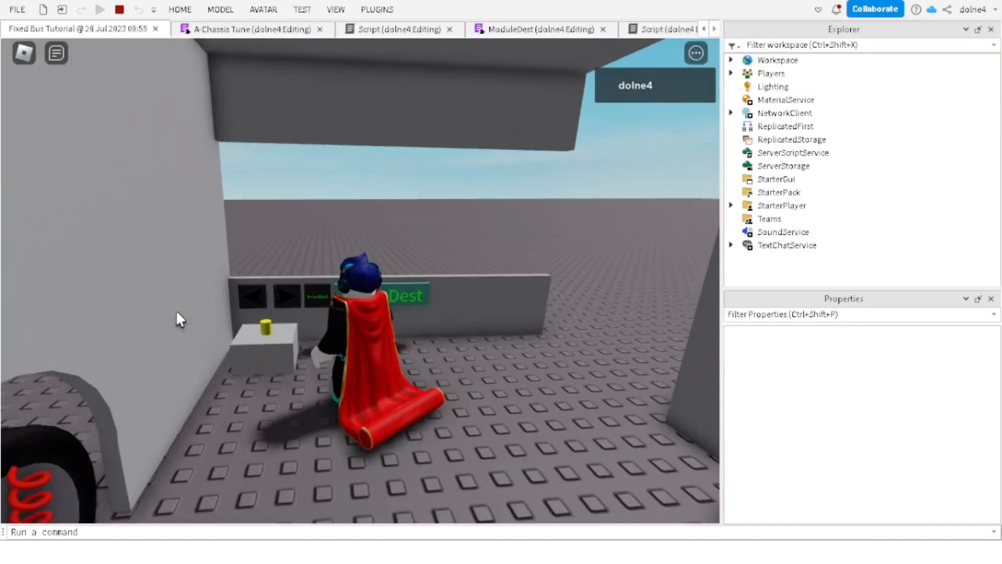
scroll(177, 313, up, 3)
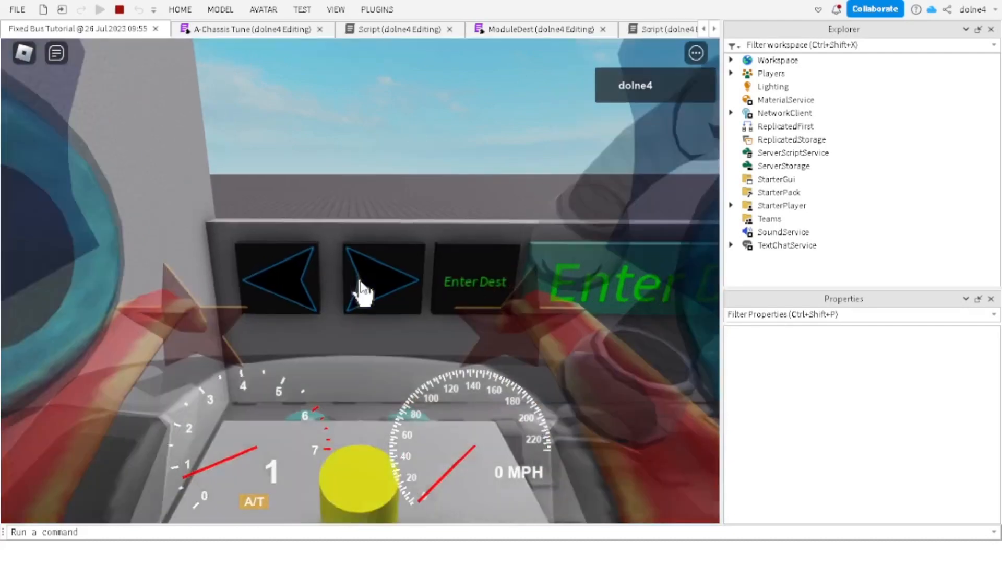
Step: Test the left and right arrow buttons by repeatedly switching the destination sign from the driver's view
click(360, 286)
click(361, 287)
click(362, 291)
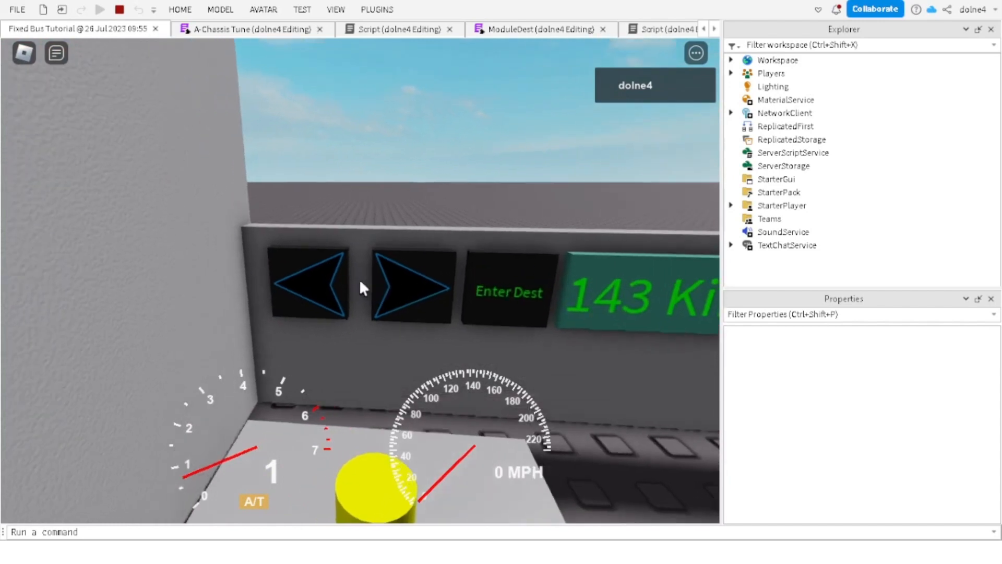
click(361, 288)
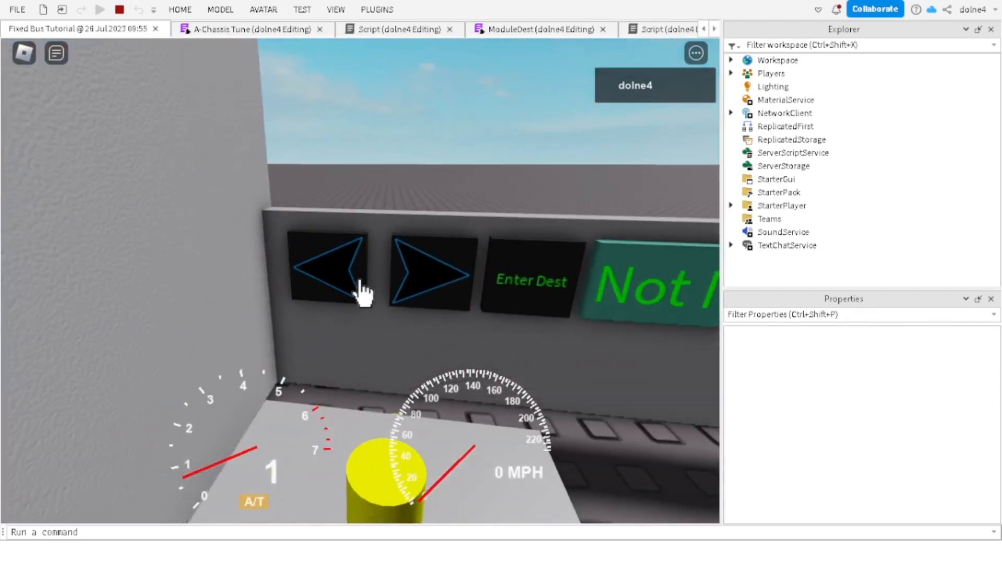
click(361, 287)
click(361, 287)
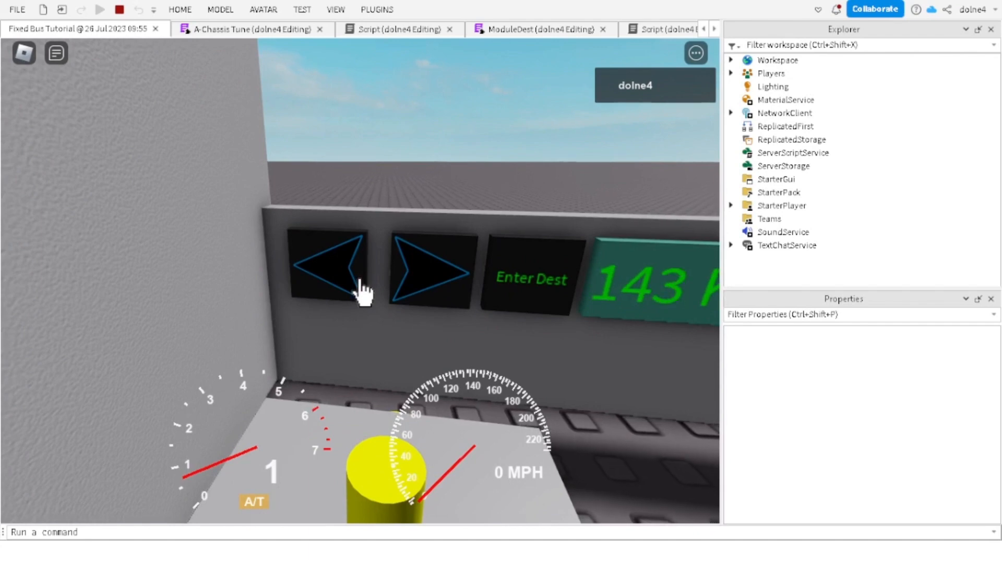
click(361, 288)
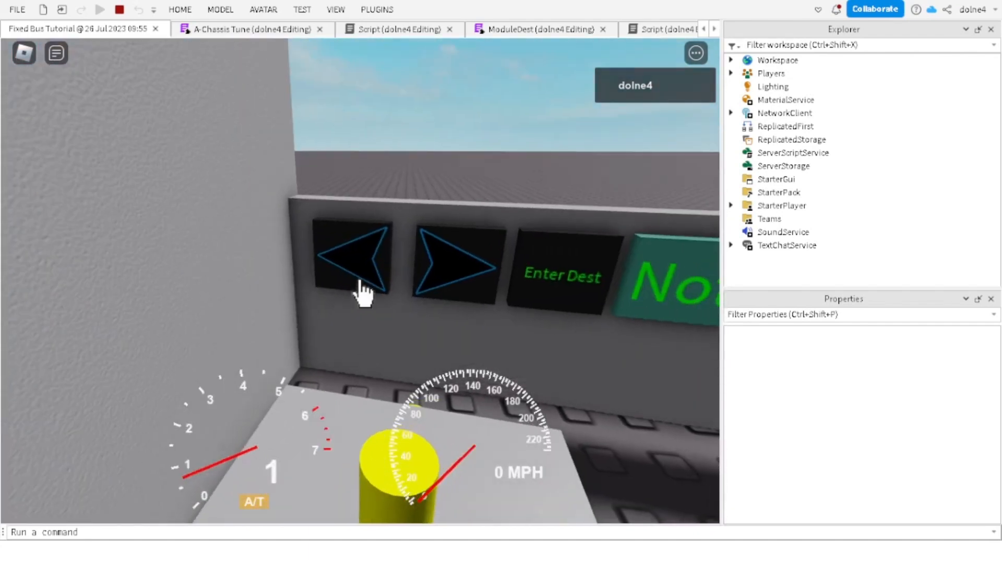
click(360, 286)
Step: Test the arrow buttons again from behind the character, watching the full destination sign, and stop the playtest
scroll(359, 279, down, 3)
right_drag(424, 278, 424, 278)
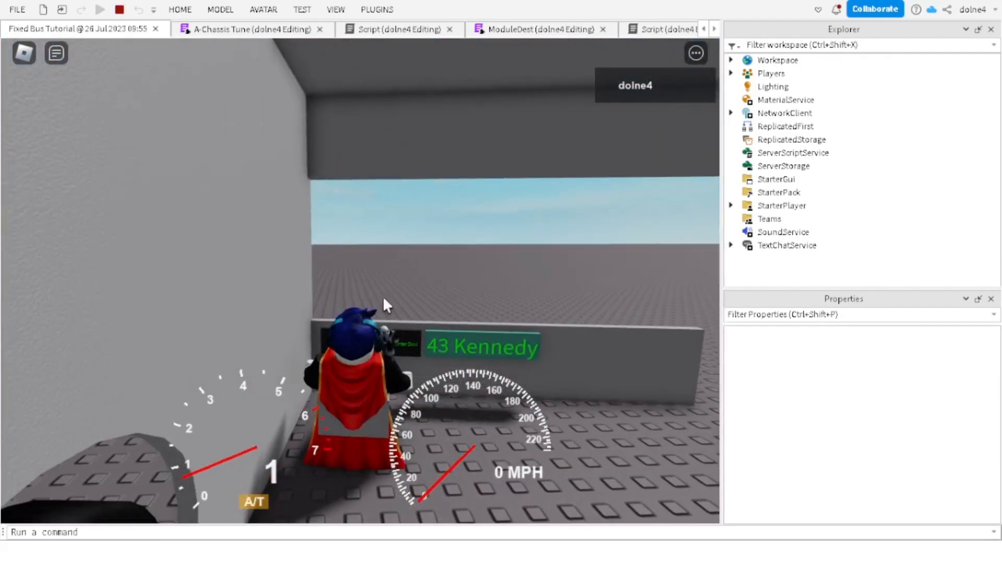
scroll(383, 340, up, 2)
click(384, 341)
click(384, 341)
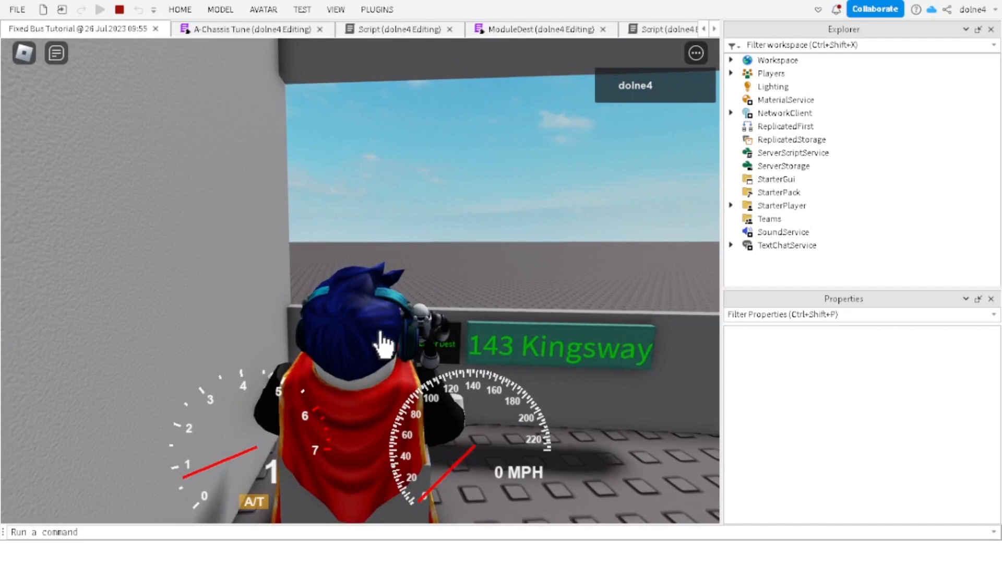
click(320, 336)
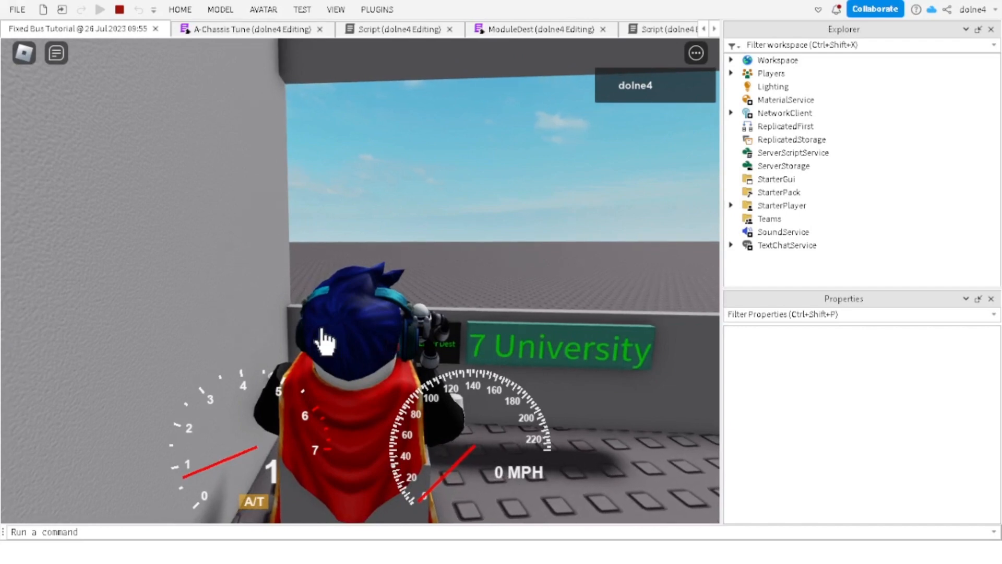
click(119, 11)
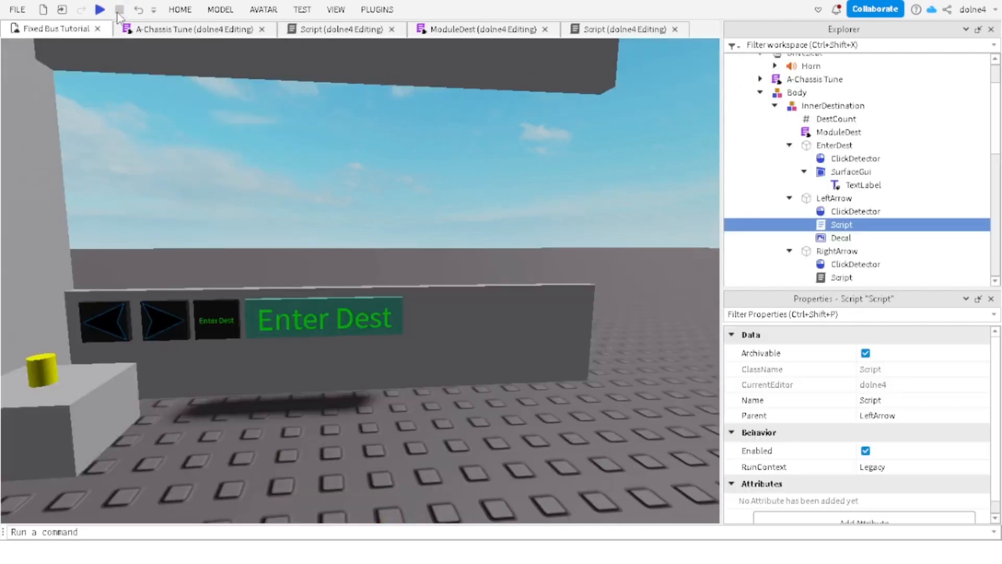
Step: In the ModuleDest script, extend the if condition on line 4 with and PartName == "RightArrow"
click(478, 29)
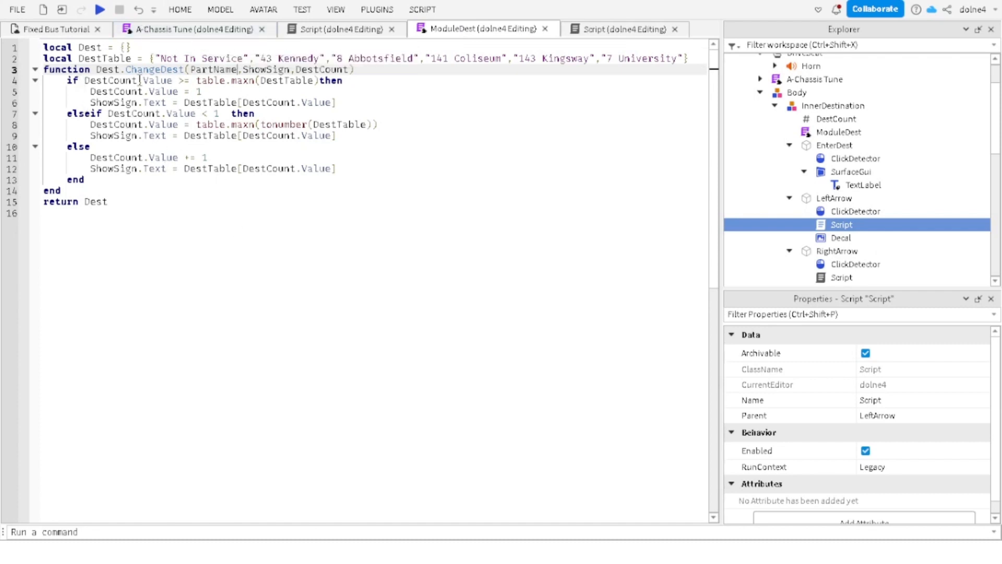
click(319, 80)
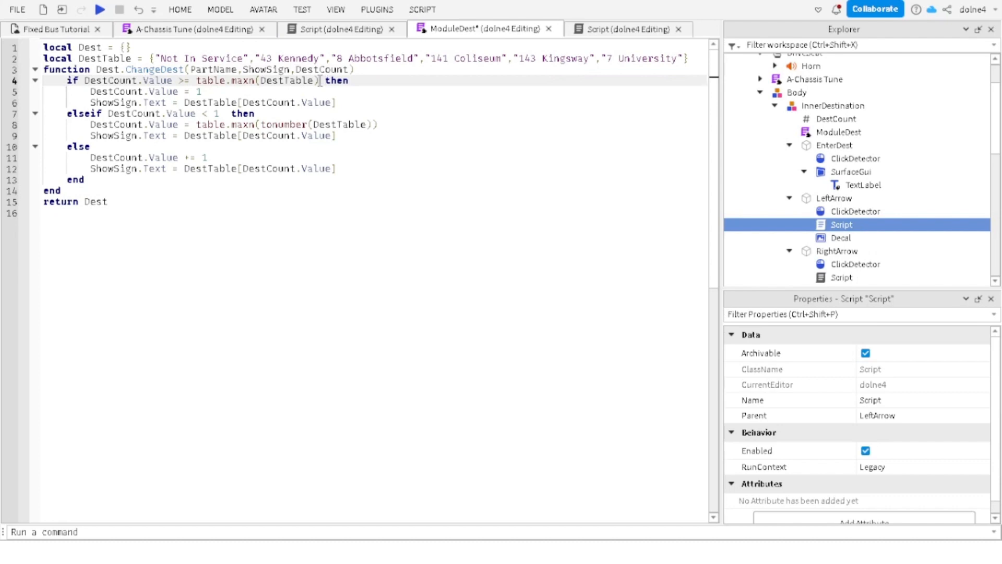
text(and)
shift+click(319, 80)
text(PartNa)
text(me =)
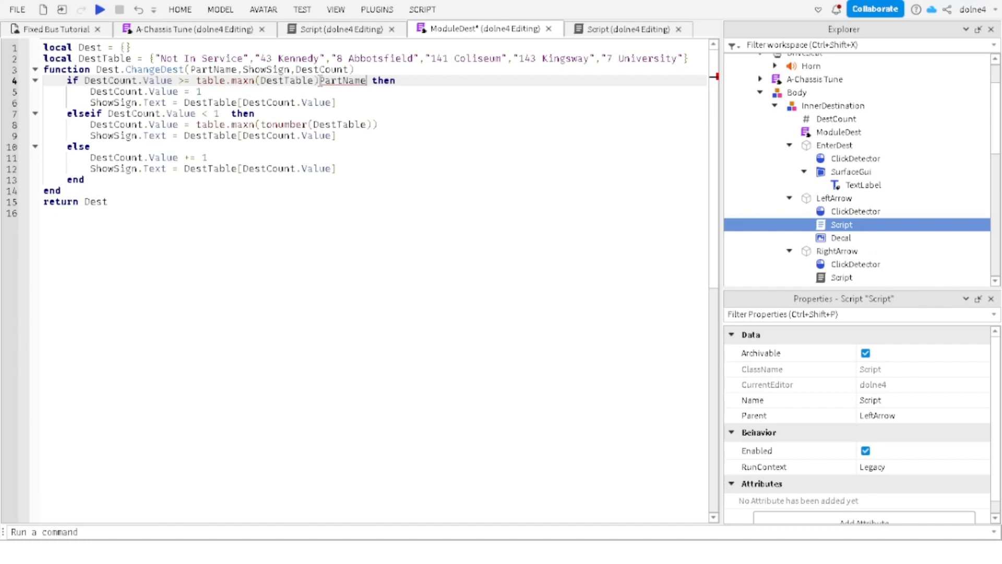
text(= ")
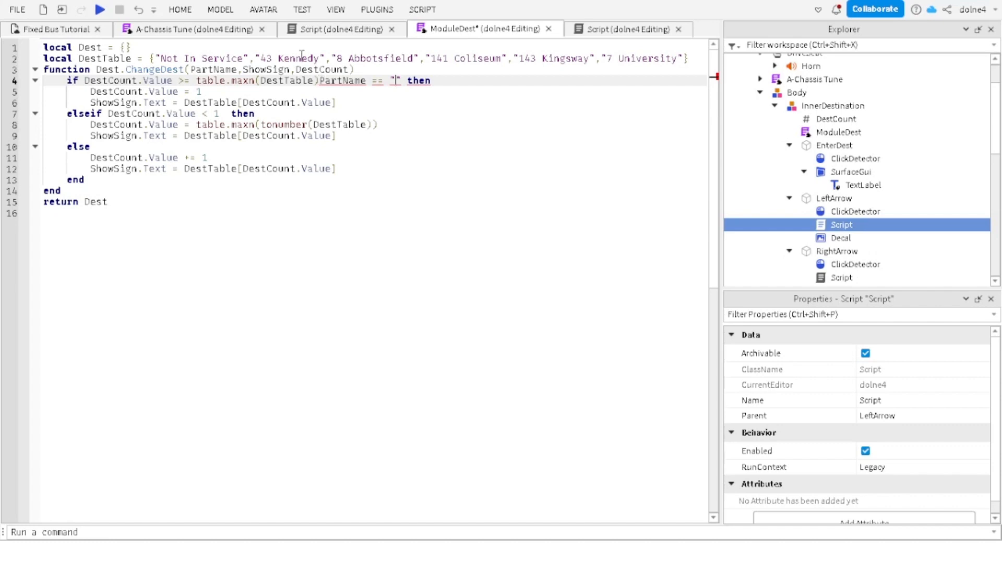
text(L)
key(BackSpace)
text(RightArrow)
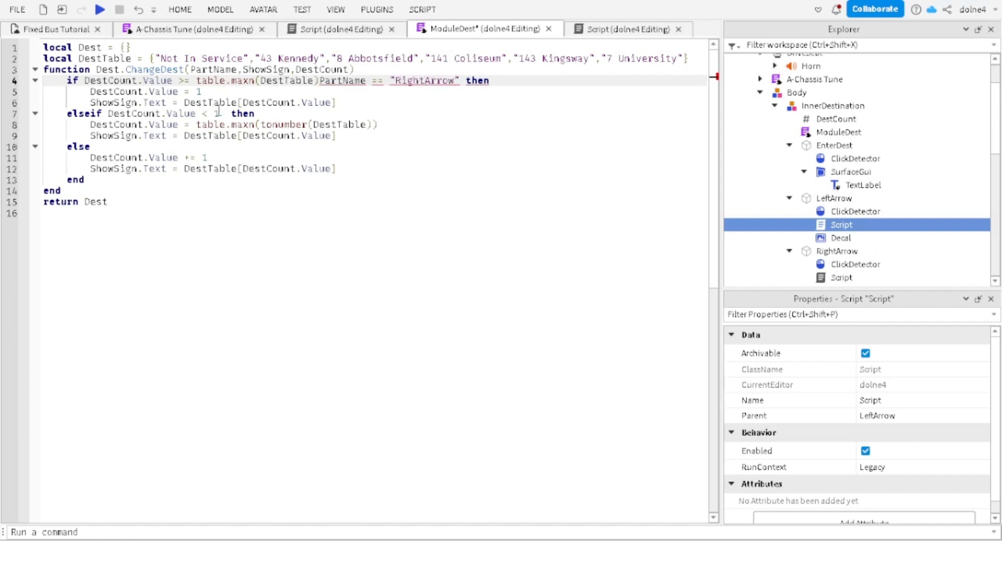
click(319, 81)
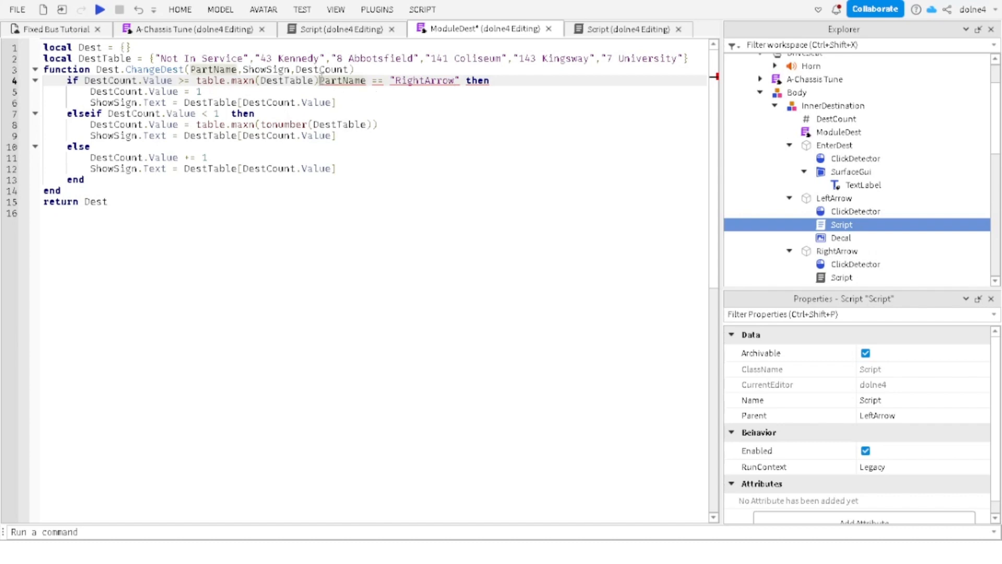
text(and)
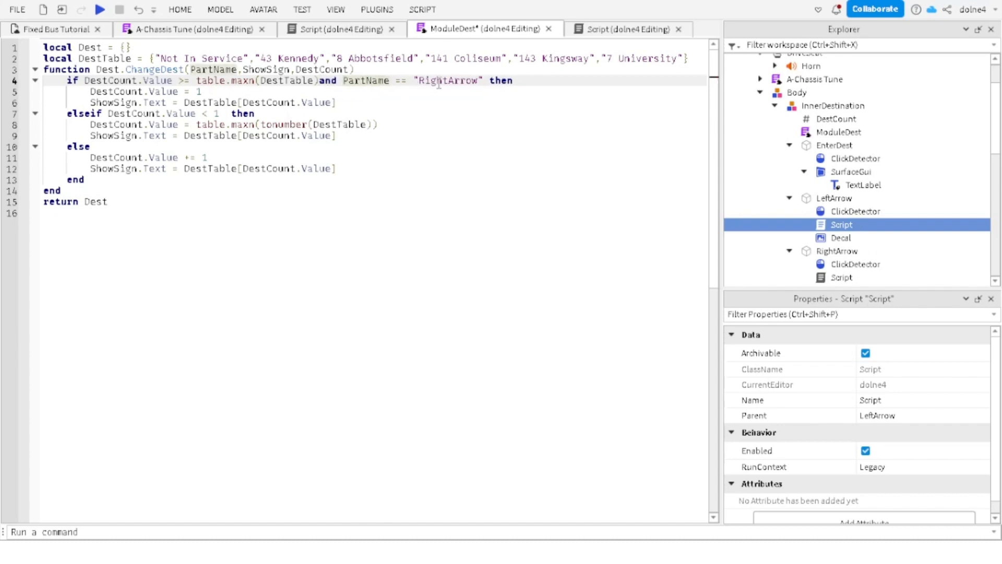
Step: Extend the elseif condition on line 7 of ModuleDest with and PartName == "LeftArrow"
drag(483, 80, 346, 80)
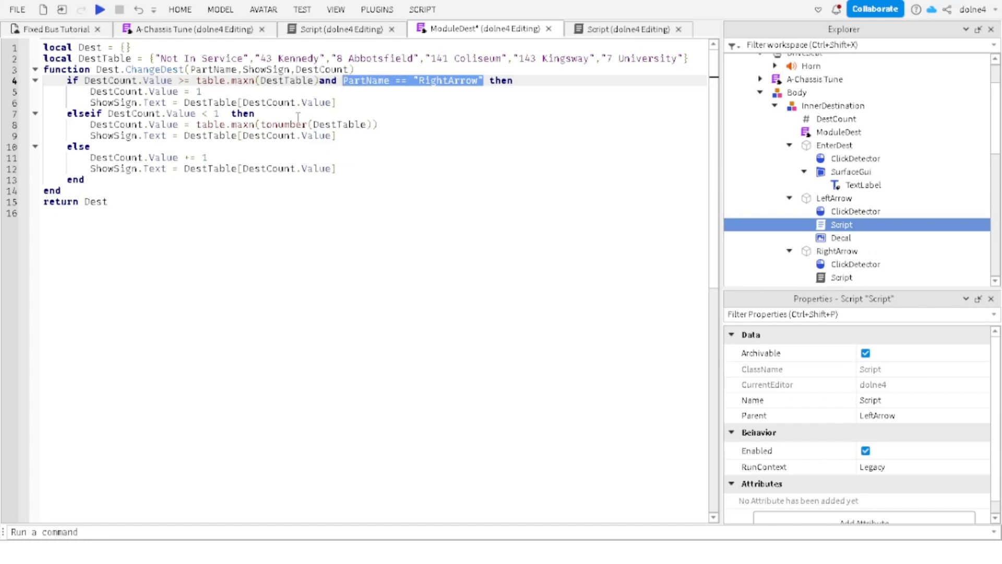
click(232, 115)
text(PartName == "RightArrow")
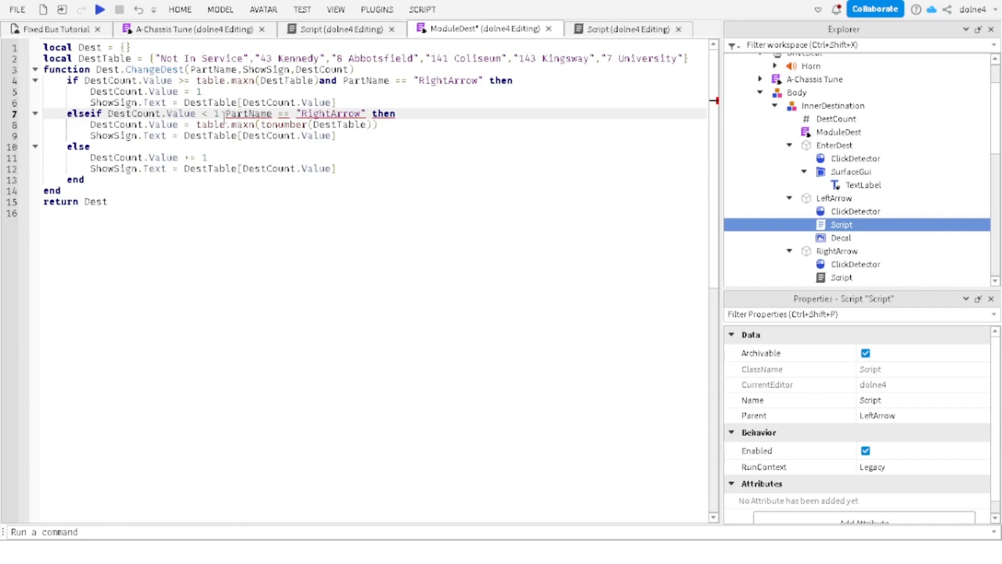
text(and)
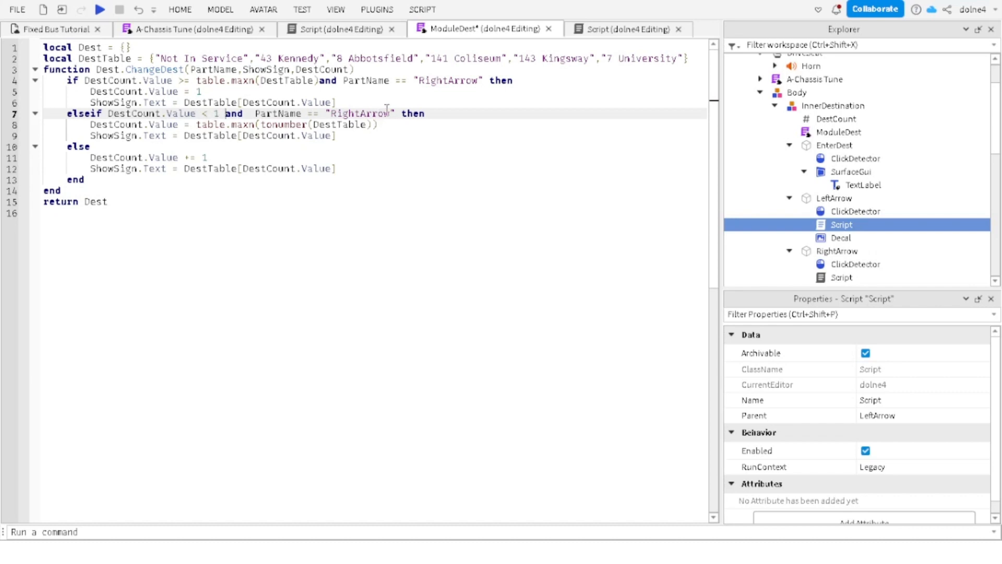
key(BackSpace)
key(BackSpace)
key(BackSpace)
key(BackSpace)
key(BackSpace)
text(Left)
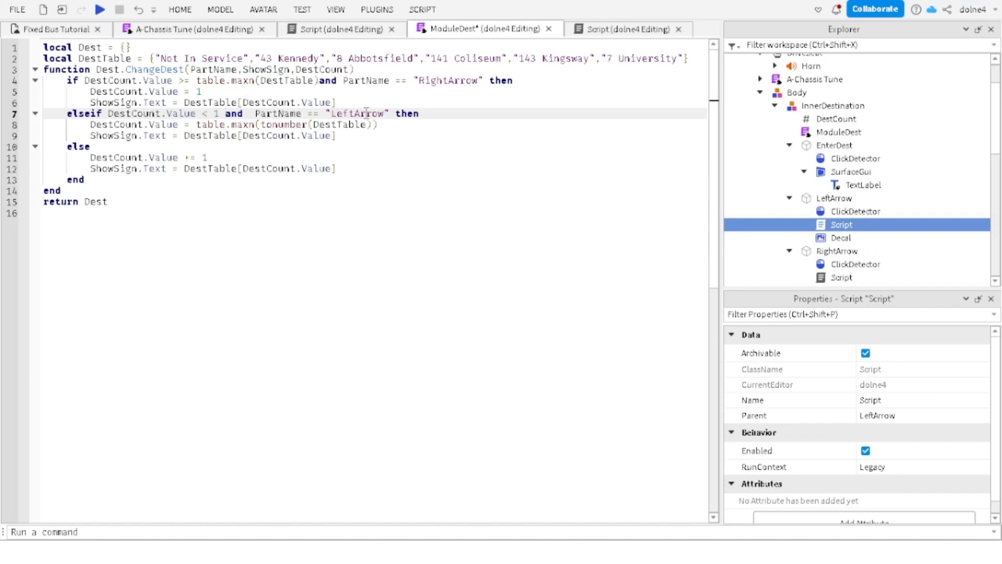
Step: Start a new Play Here test with the edited module and seat the character facing the destination buttons
click(313, 10)
click(20, 42)
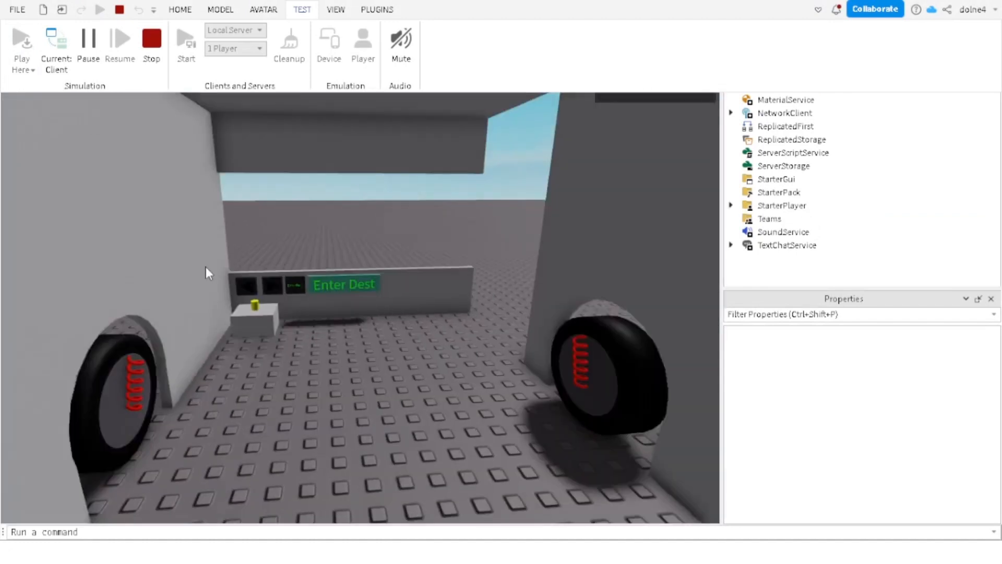
key(w)
key(a)
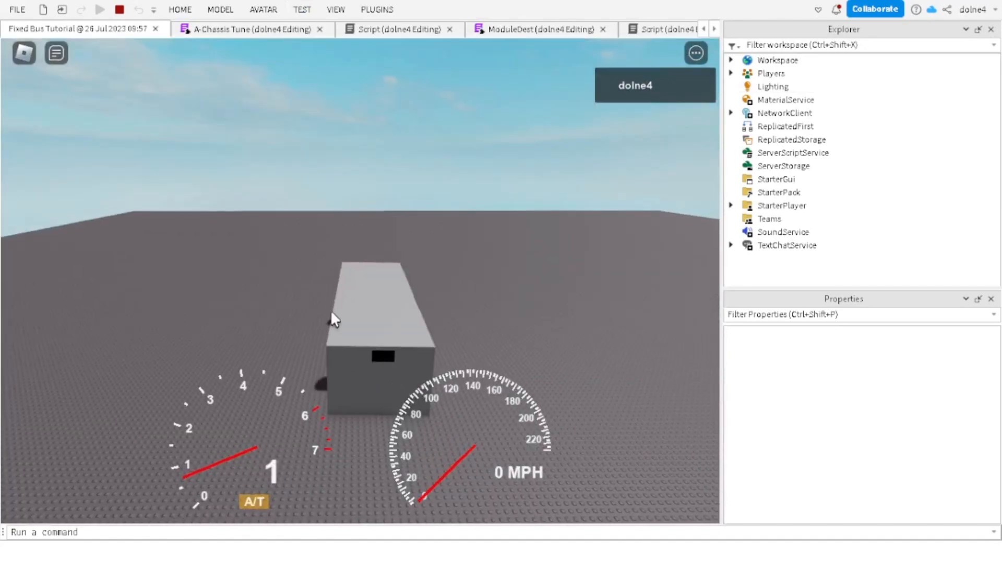
scroll(332, 312, up, 8)
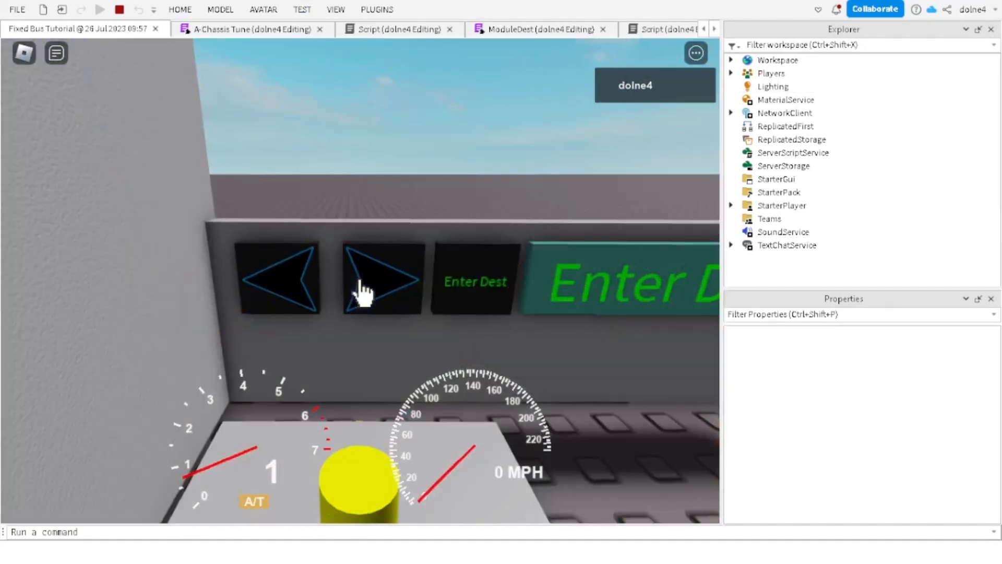
Step: Test both arrow buttons against the new PartName conditions by repeatedly switching the destination sign
click(361, 291)
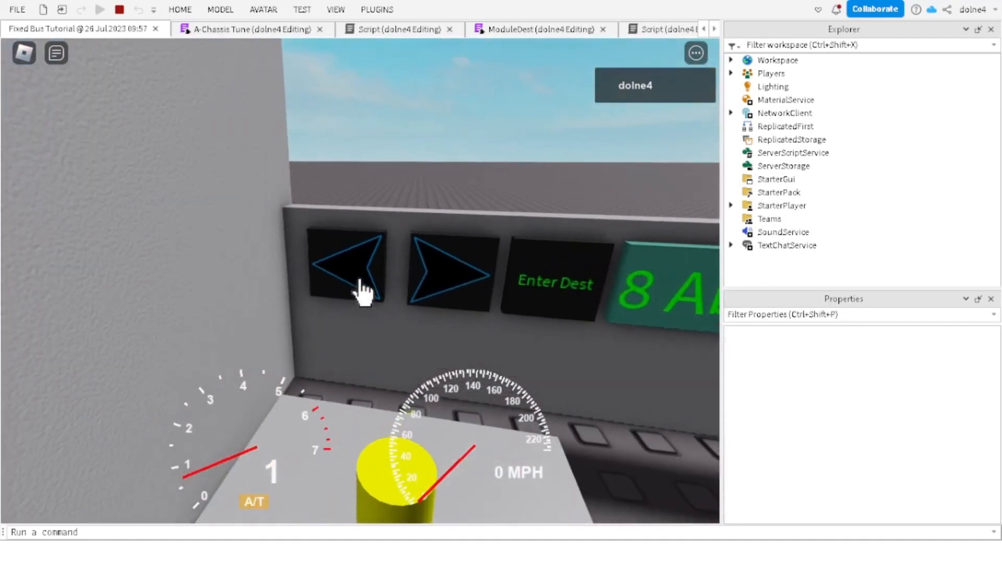
click(359, 287)
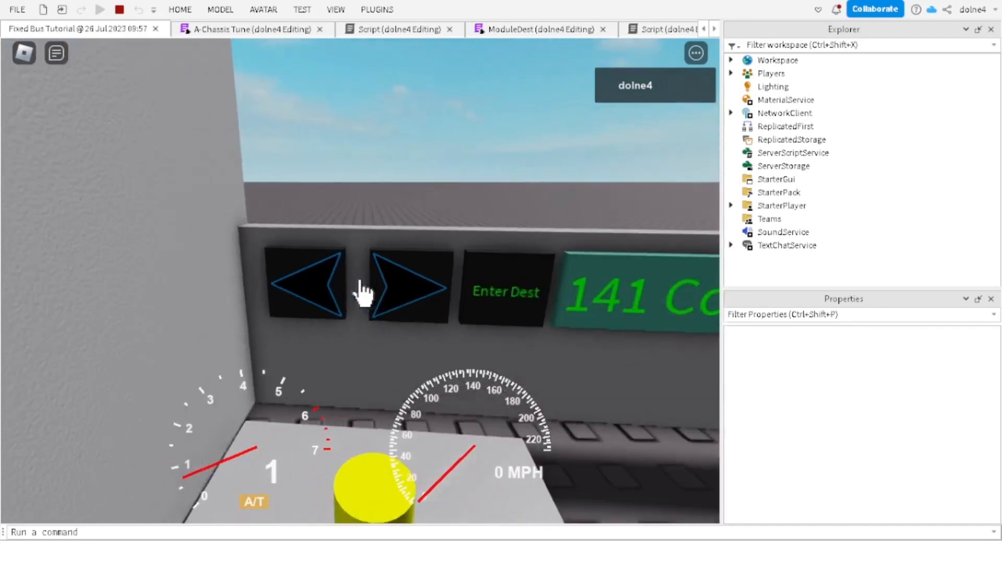
click(359, 287)
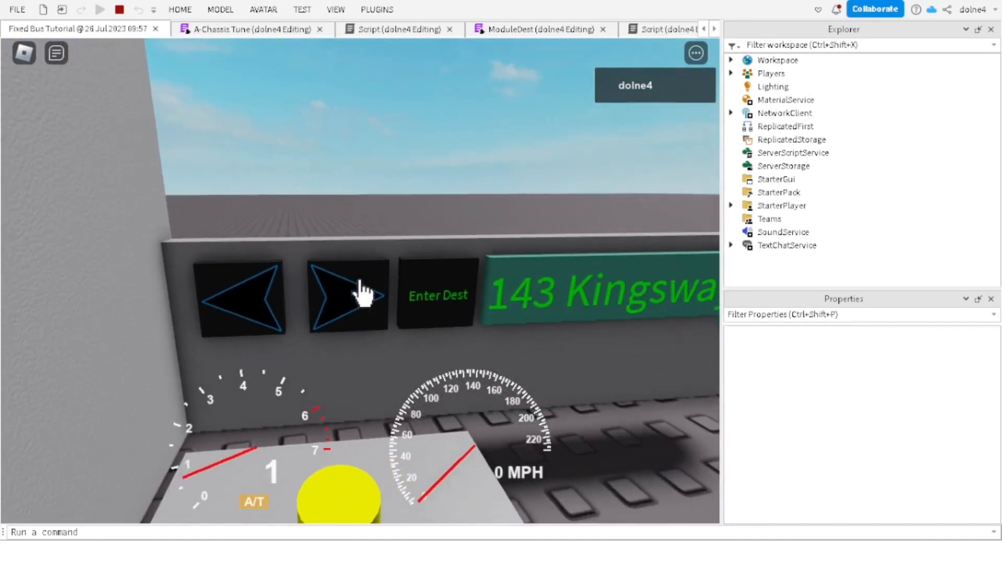
click(360, 289)
click(363, 292)
click(363, 292)
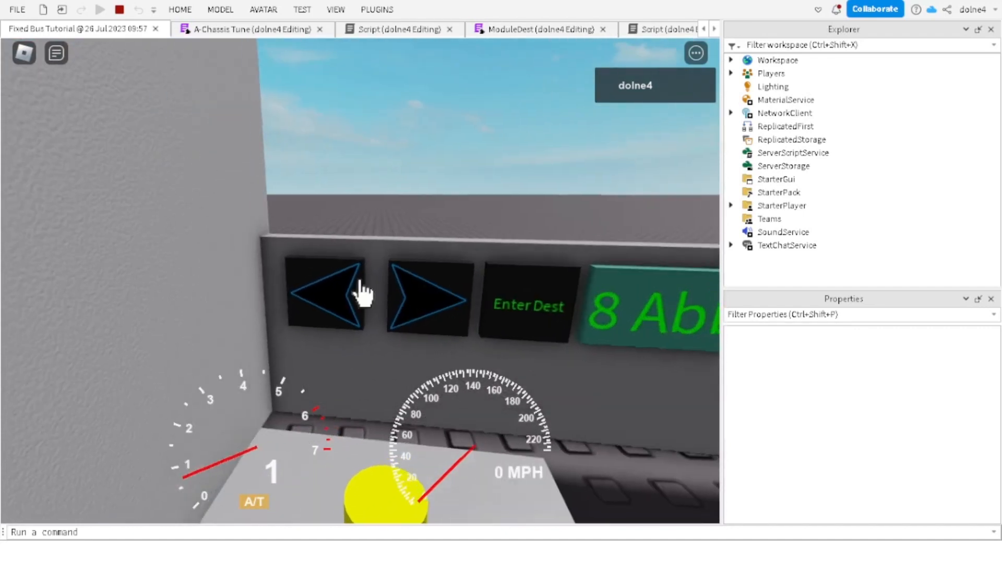
click(363, 292)
click(362, 292)
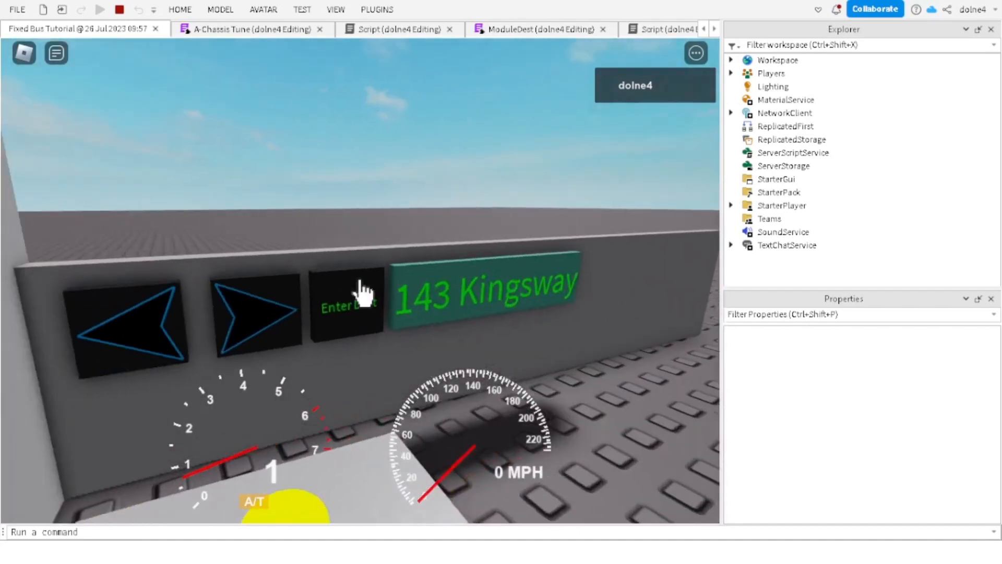
Step: Stop the running test and bring up the ModuleDest script for editing
scroll(346, 290, down, 3)
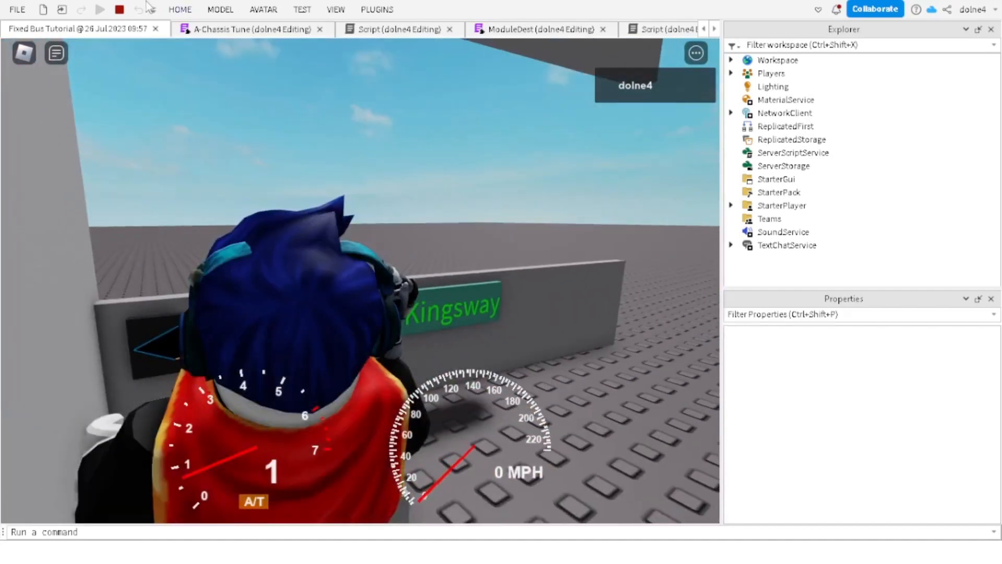
click(120, 10)
click(597, 32)
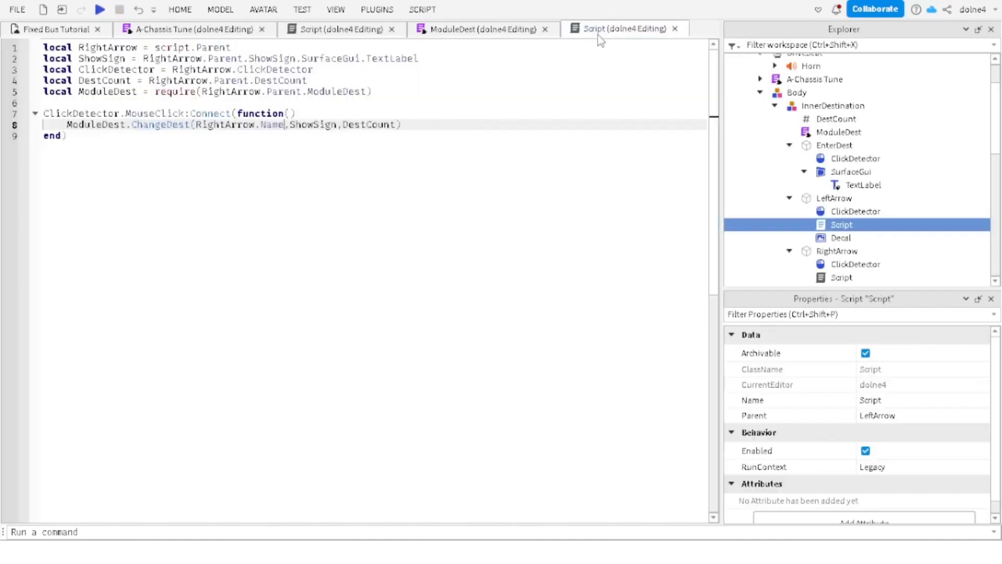
click(480, 30)
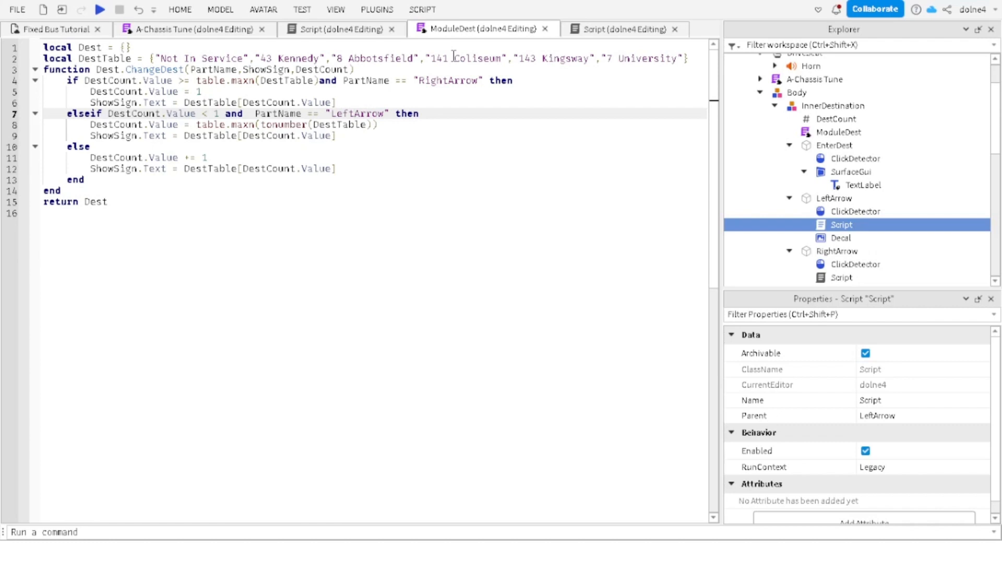
Step: In ModuleDest, change the else on line 10 to elseif PartName.Name == "Right Arrow" then
click(91, 147)
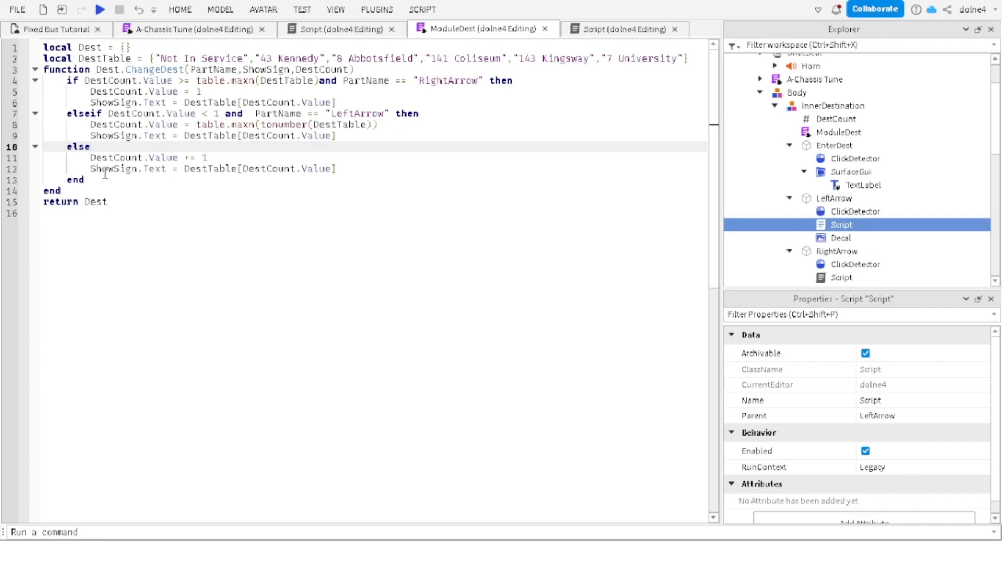
text(if )
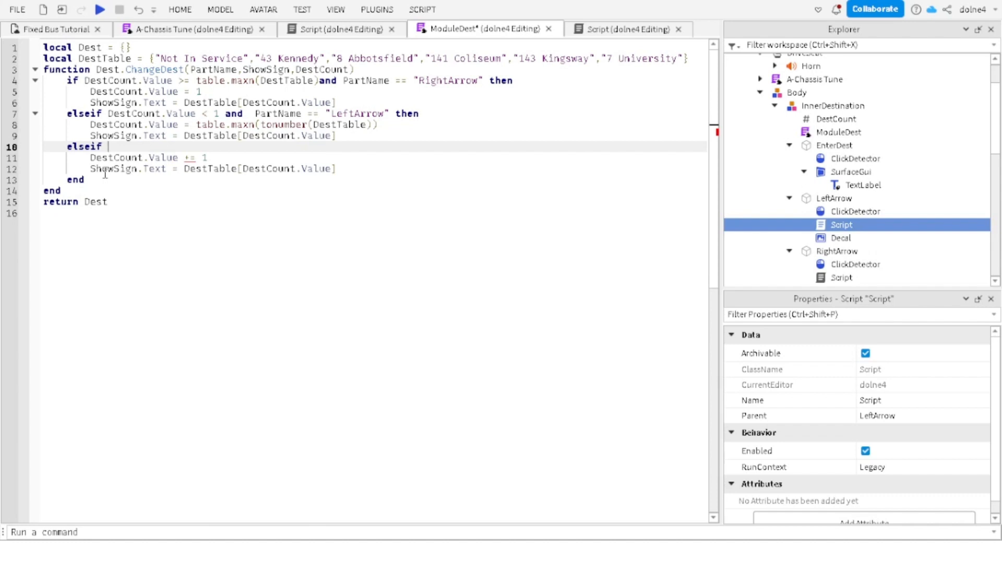
text(PartName.)
text(Name ==)
text( "Right Ar)
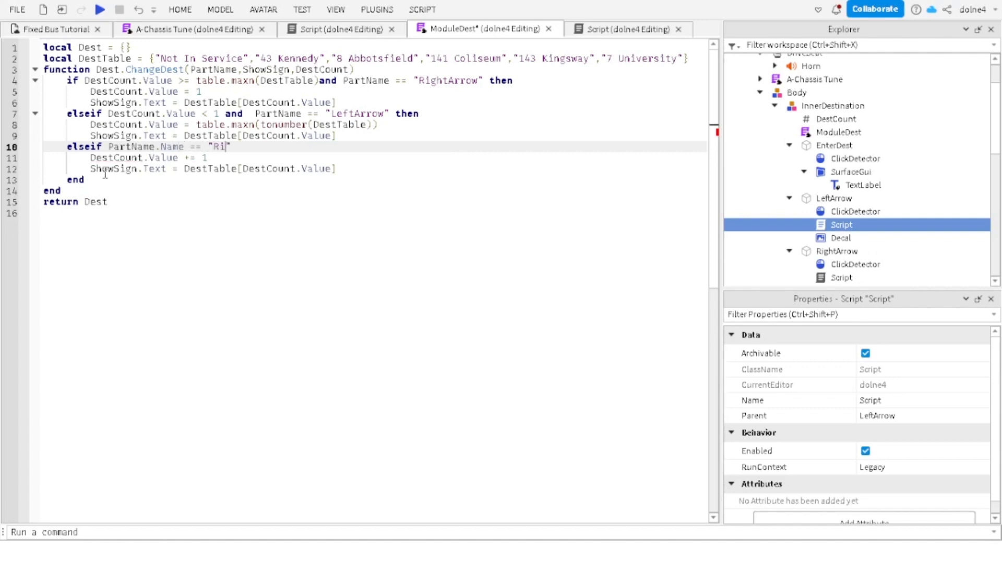
text(row" then)
key(Return)
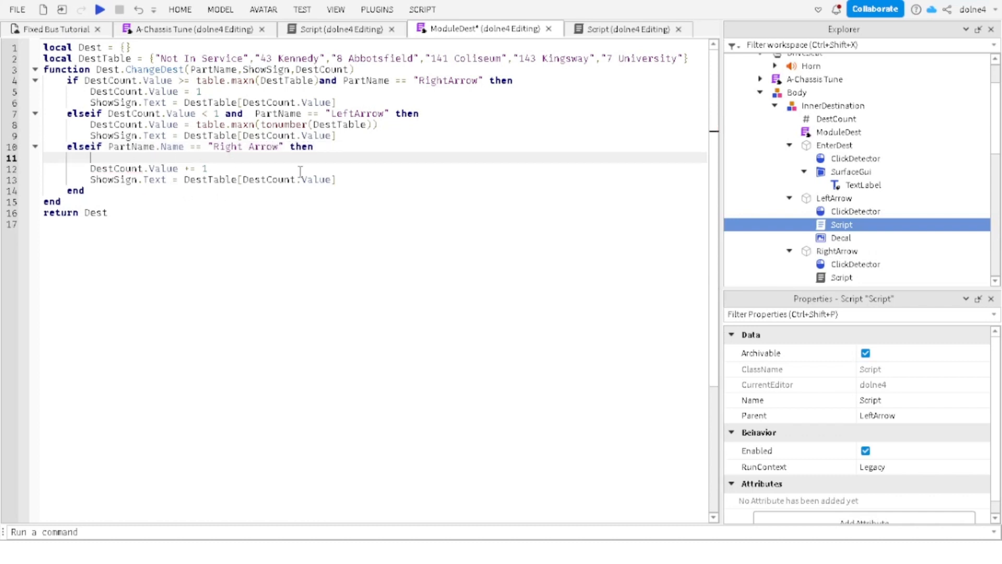
key(BackSpace)
key(BackSpace)
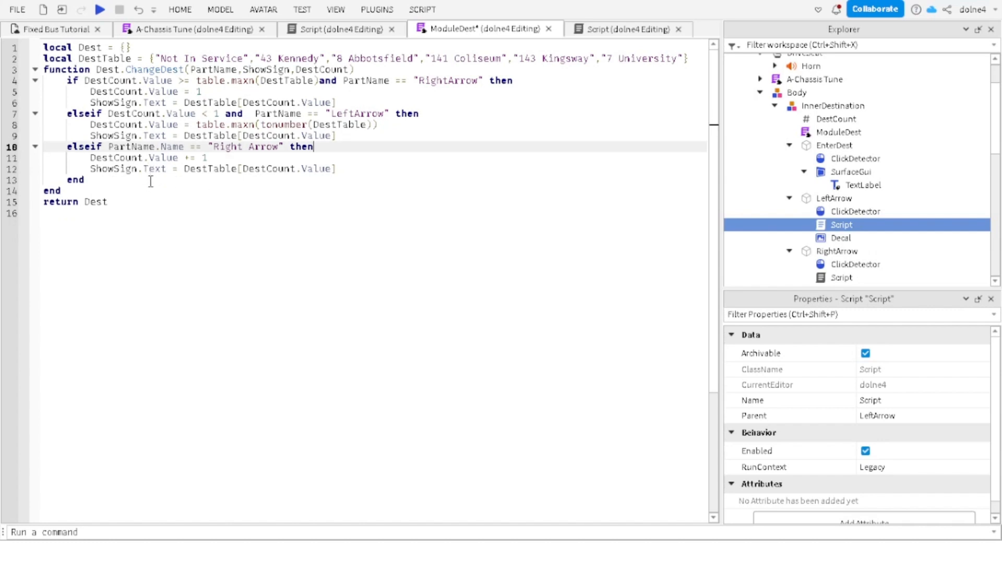
Step: Insert another elseif branch on line 13, below the ShowSign.Text line of the Right Arrow branch
click(337, 168)
key(Return)
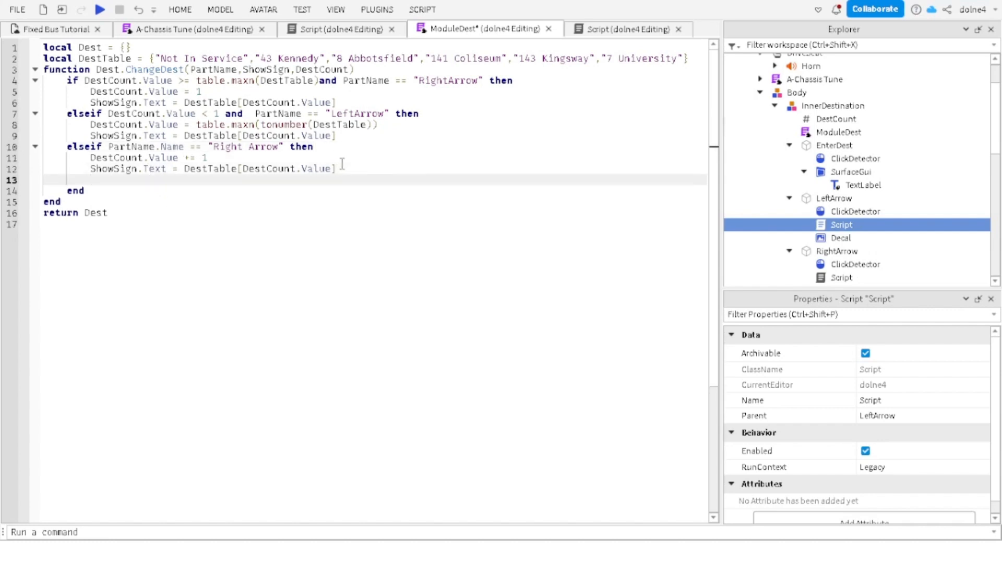
text(els)
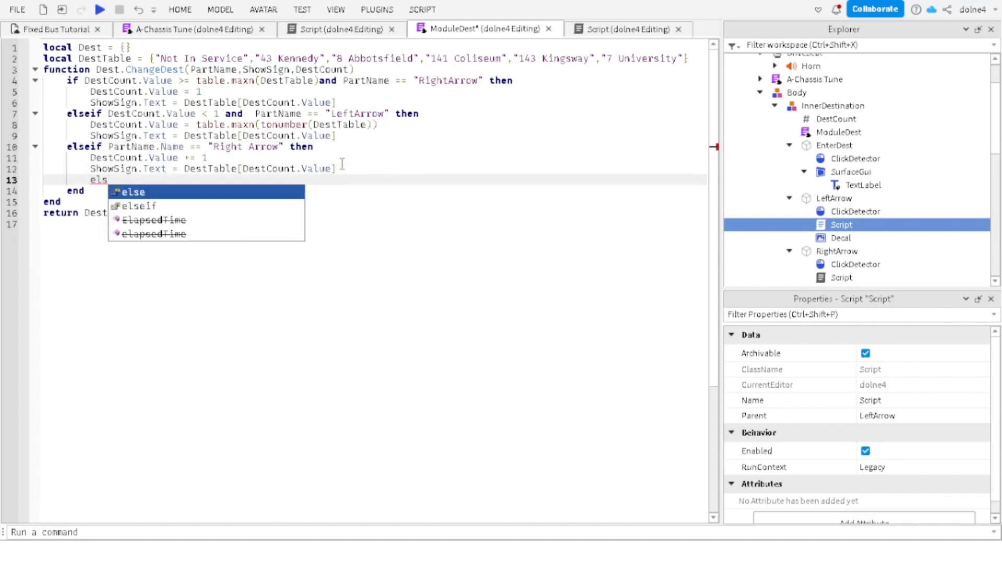
key(Return)
key(Return)
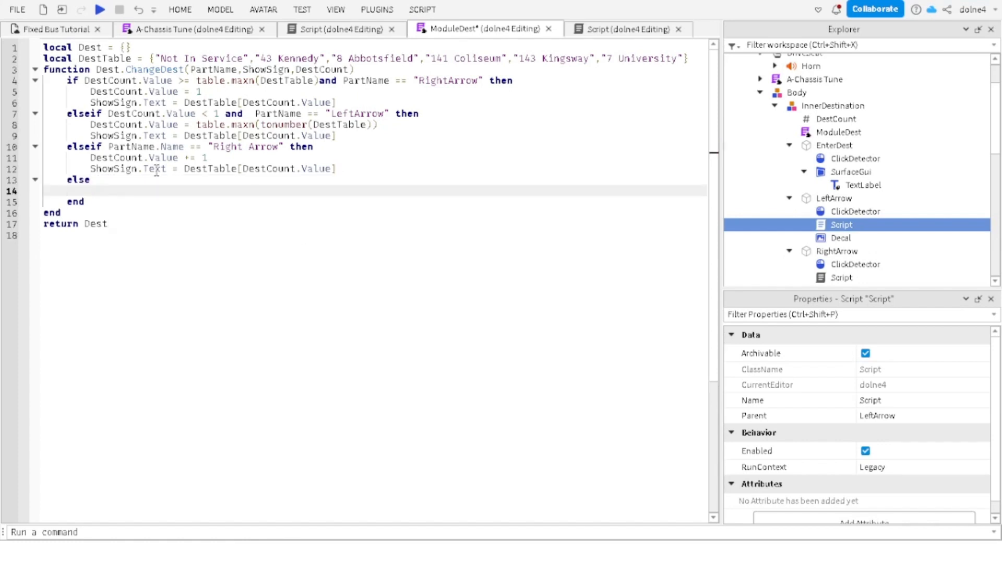
drag(90, 157, 209, 158)
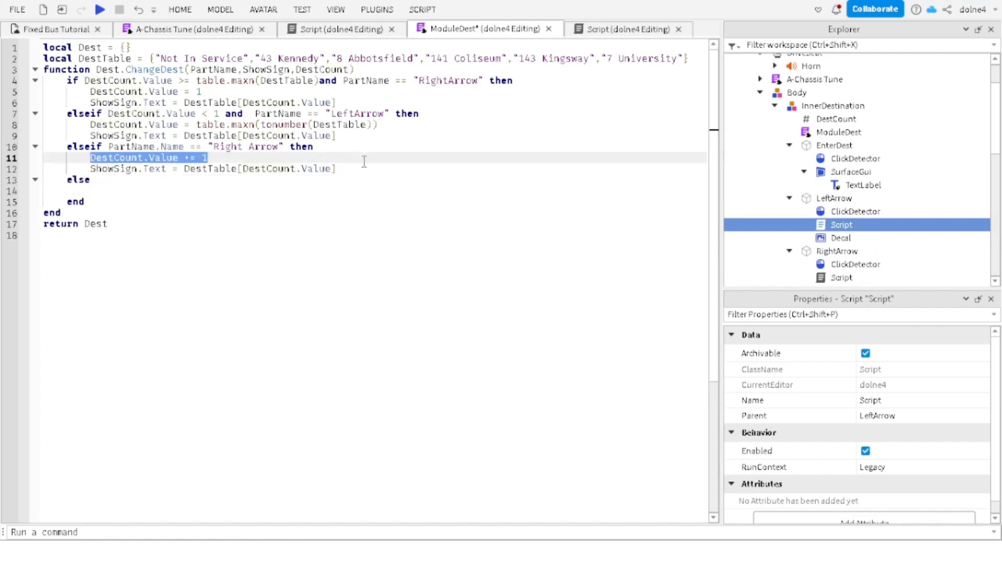
drag(365, 161, 360, 166)
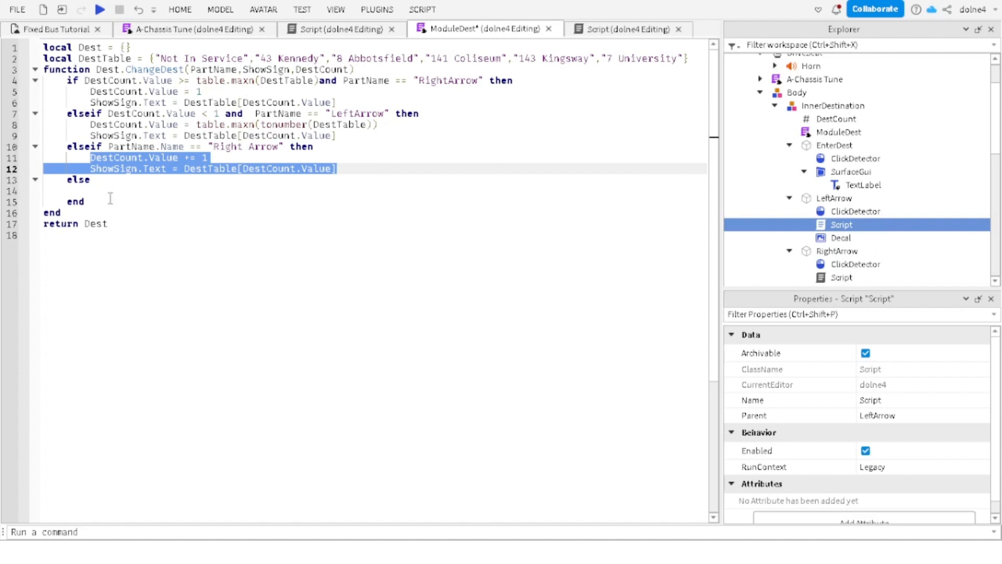
click(101, 180)
text(if)
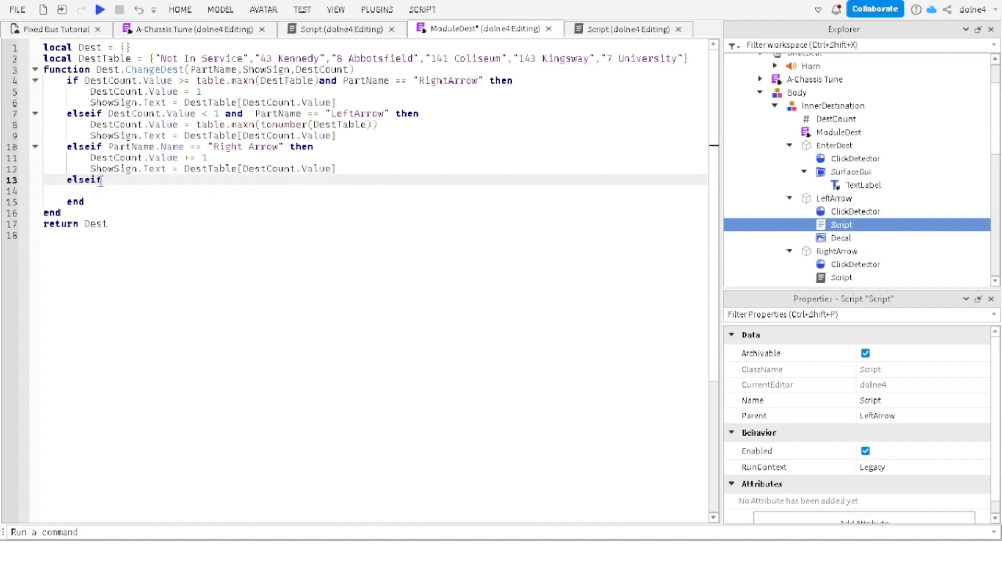
Step: Complete the line 13 elseif with PartName.Name == "Left Arrow" then, adapting a copy of the Right Arrow condition
drag(108, 146, 287, 146)
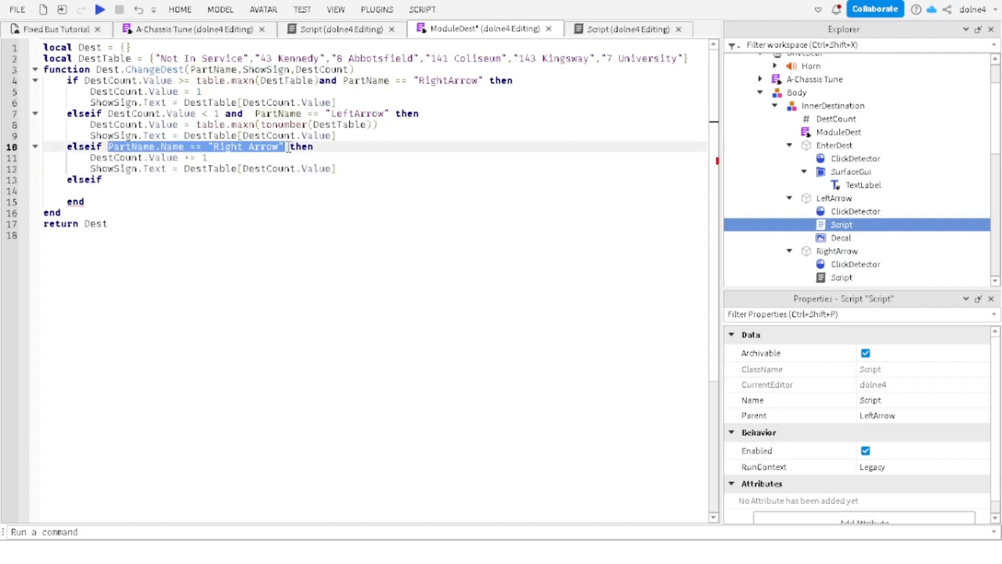
key(ctrl+c)
click(114, 180)
key(ctrl+v)
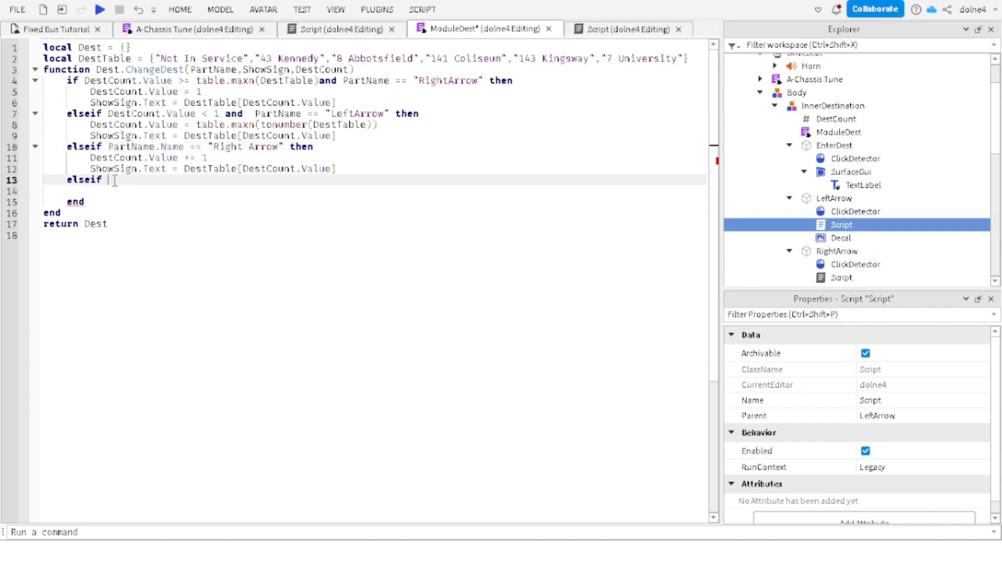
key(BackSpace)
key(BackSpace)
key(BackSpace)
key(BackSpace)
key(BackSpace)
key(BackSpace)
key(BackSpace)
key(BackSpace)
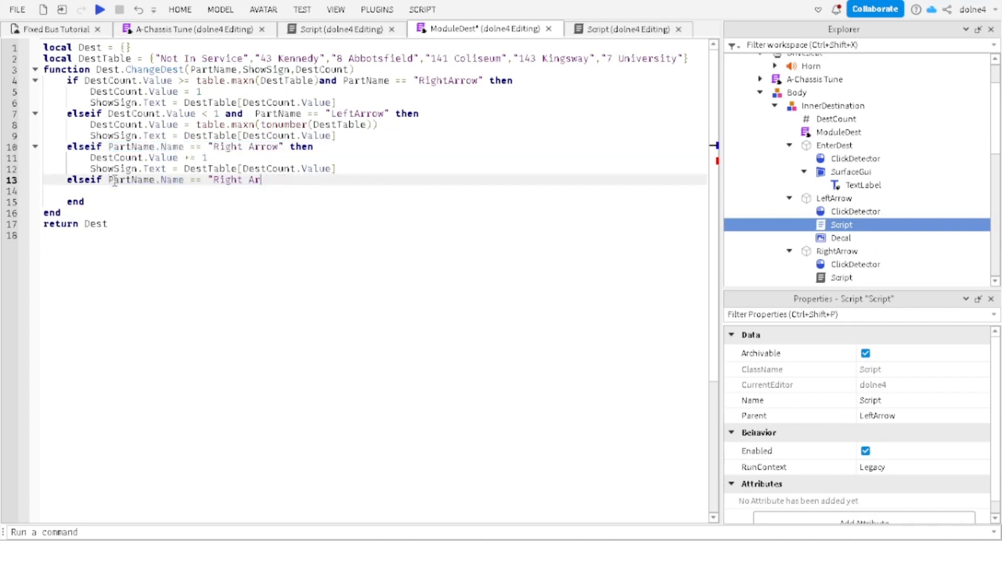
key(BackSpace)
key(BackSpace)
key(BackSpace)
text(Left )
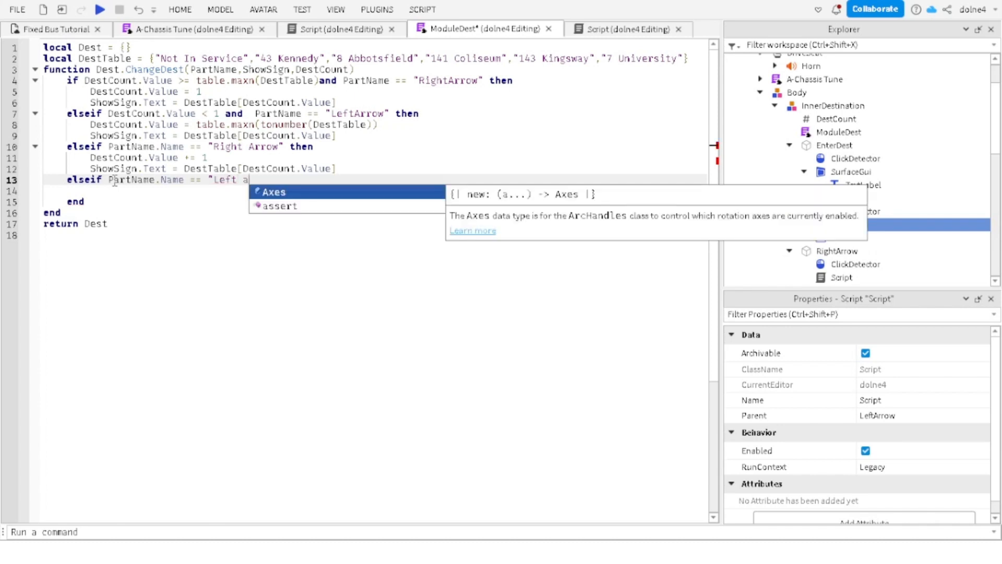
text(Arrow")
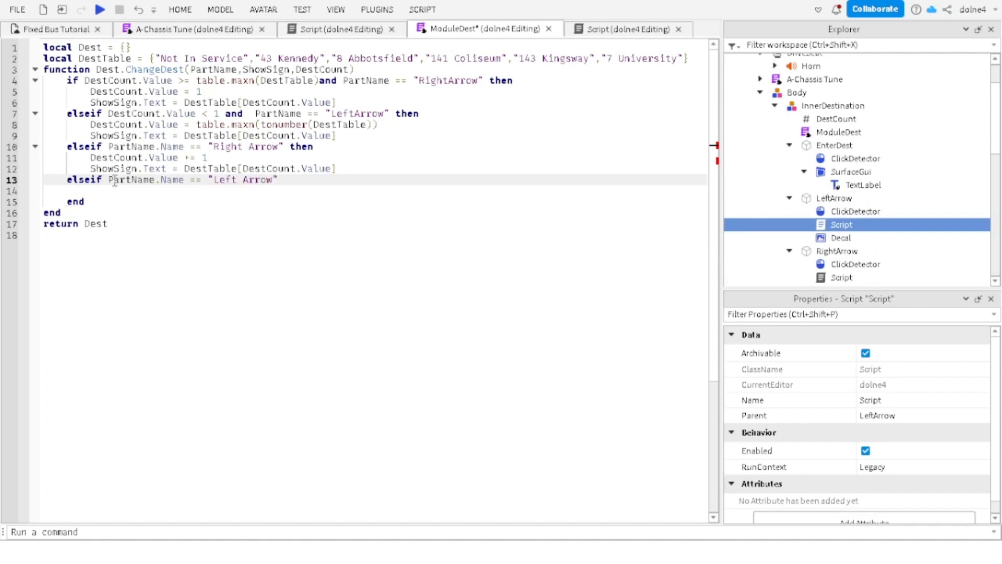
text( then)
key(Return)
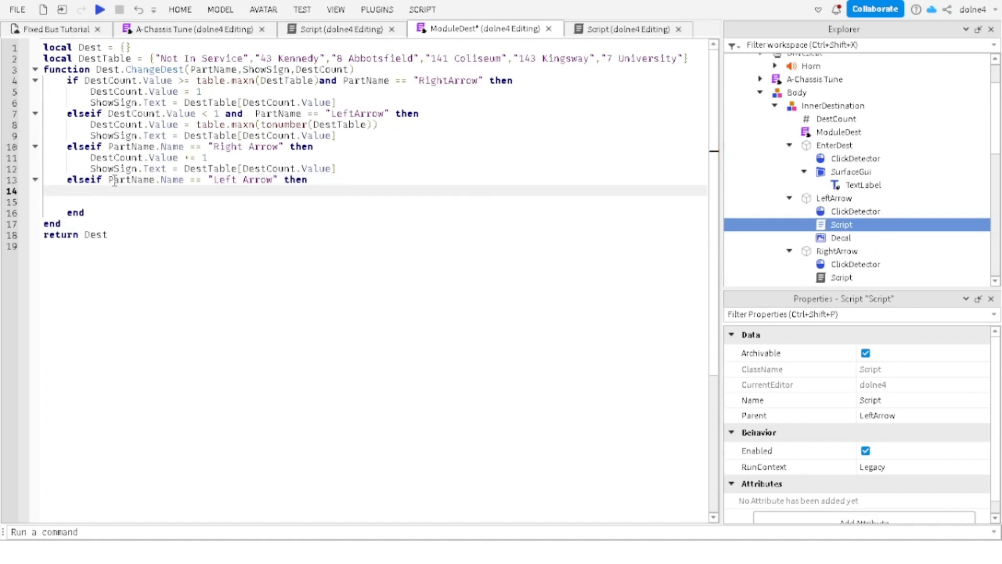
Step: Copy the DestCount.Value and ShowSign.Text lines from the Right Arrow branch into the Left Arrow branch
double_click(115, 168)
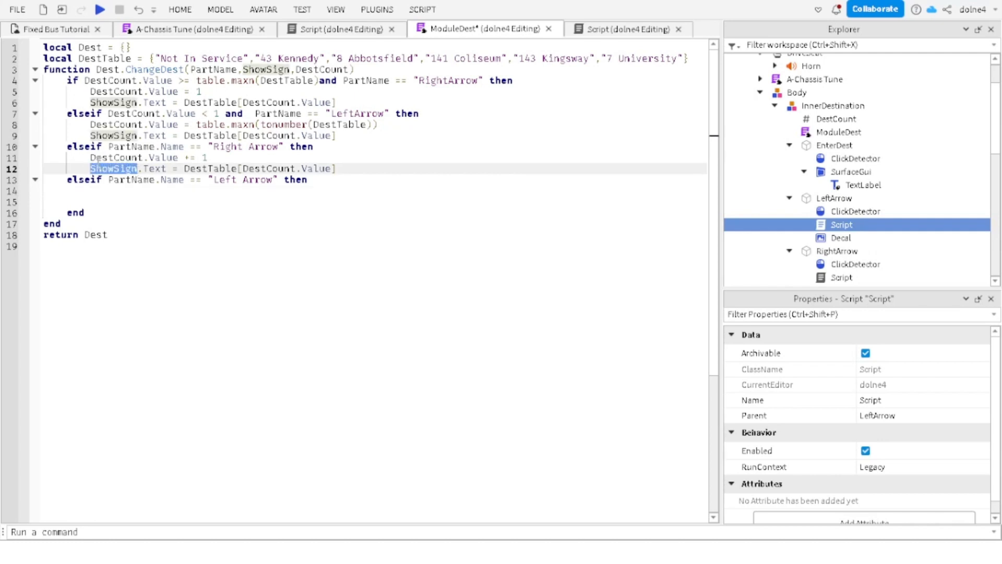
drag(99, 160, 358, 168)
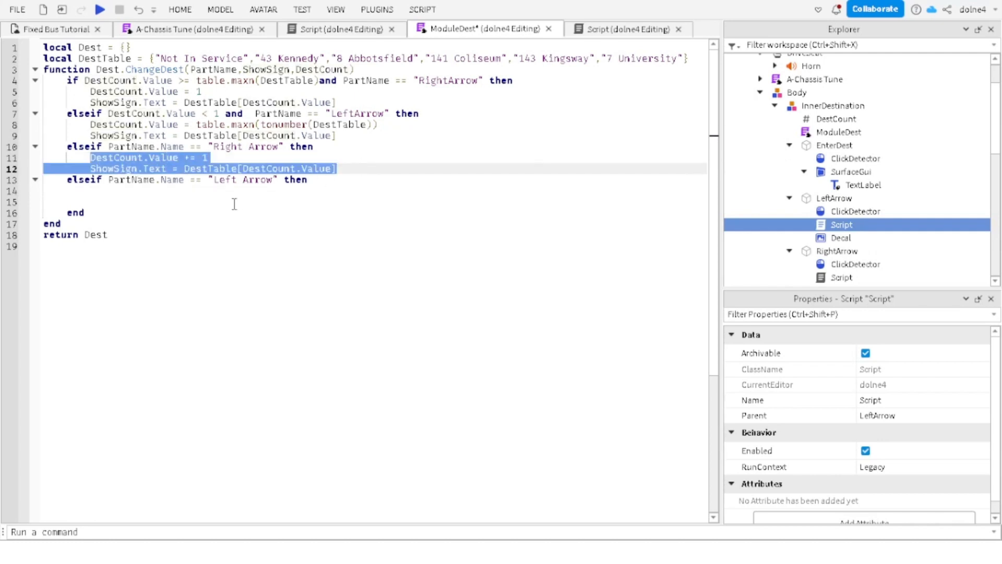
key(ctrl+c)
click(234, 204)
key(ctrl+v)
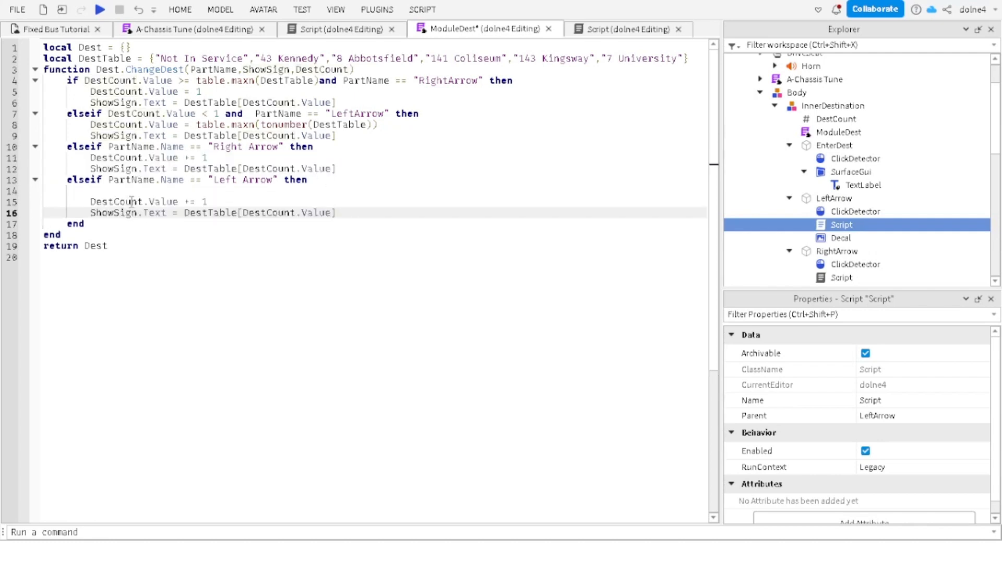
Step: Change the Left Arrow branch's counter line to DestCount.Value -= 1 and remove the blank line above it
click(194, 200)
key(BackSpace)
text(-)
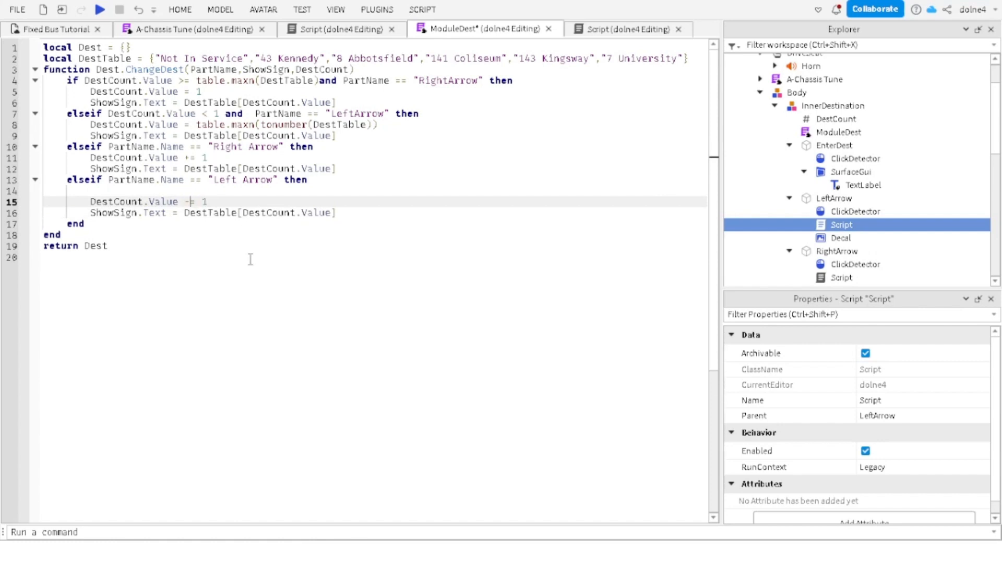
click(127, 190)
key(BackSpace)
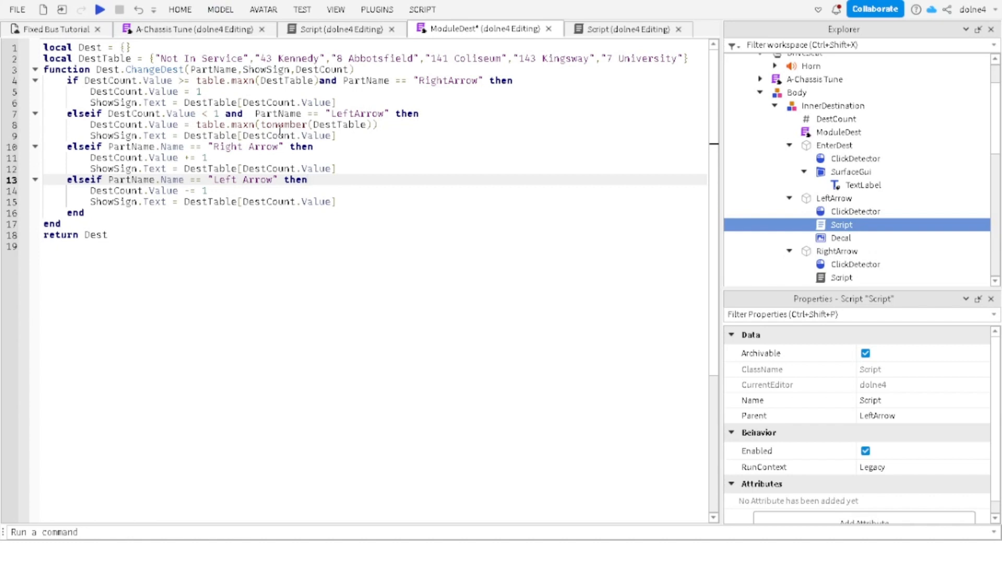
Step: Run a Play Here test of the revised module and seat the character at the destination buttons
click(303, 10)
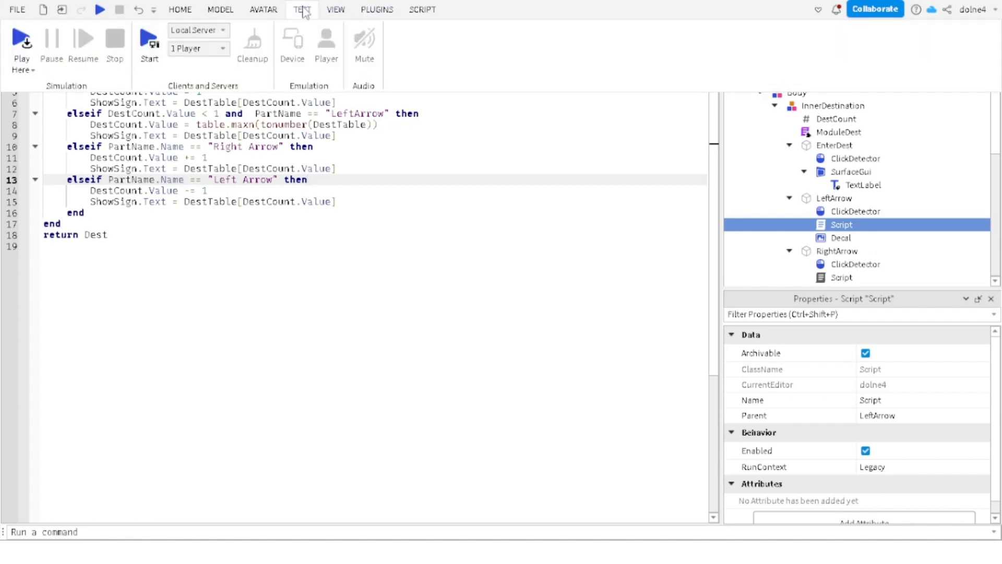
click(26, 46)
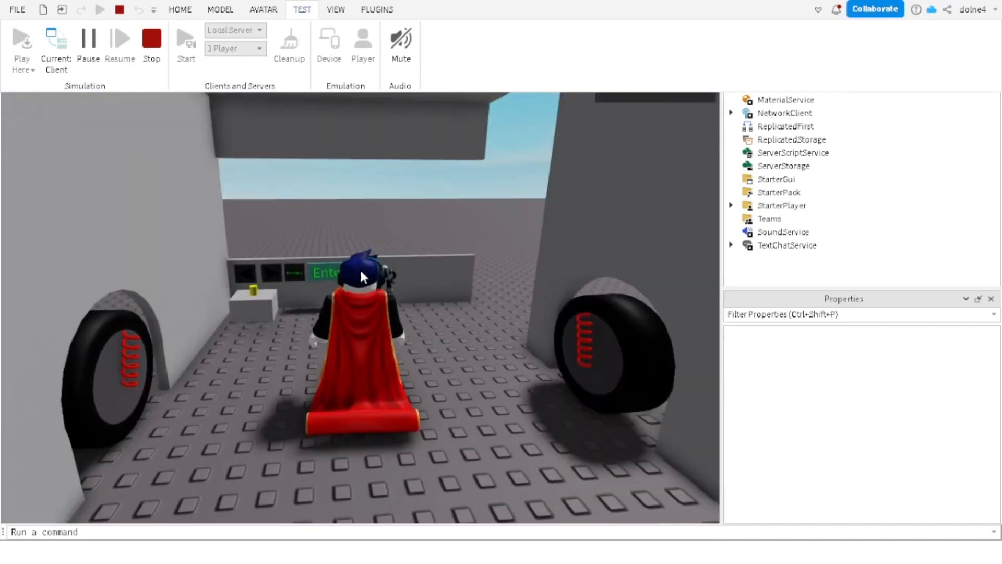
click(359, 268)
key(w)
key(a)
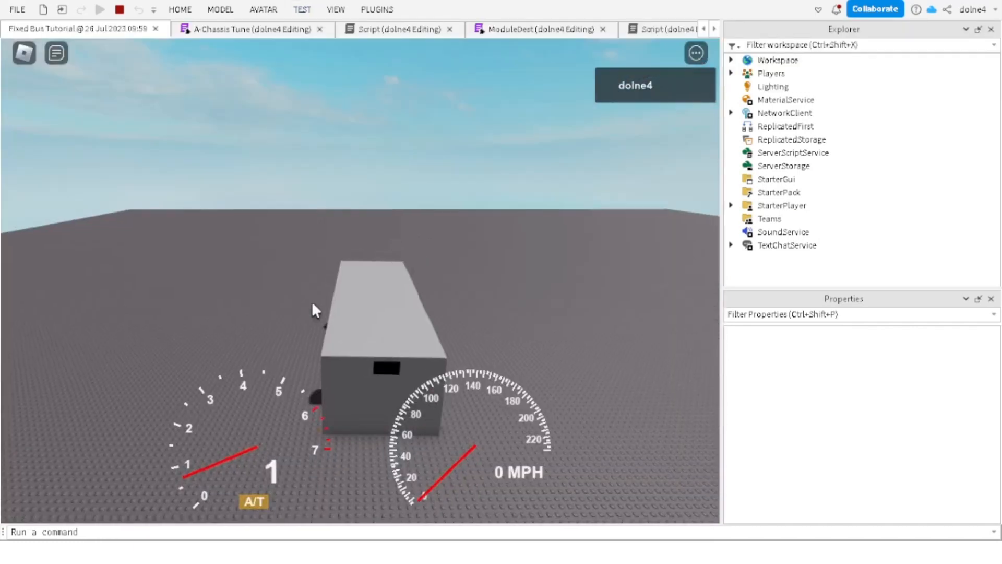
scroll(312, 303, up, 10)
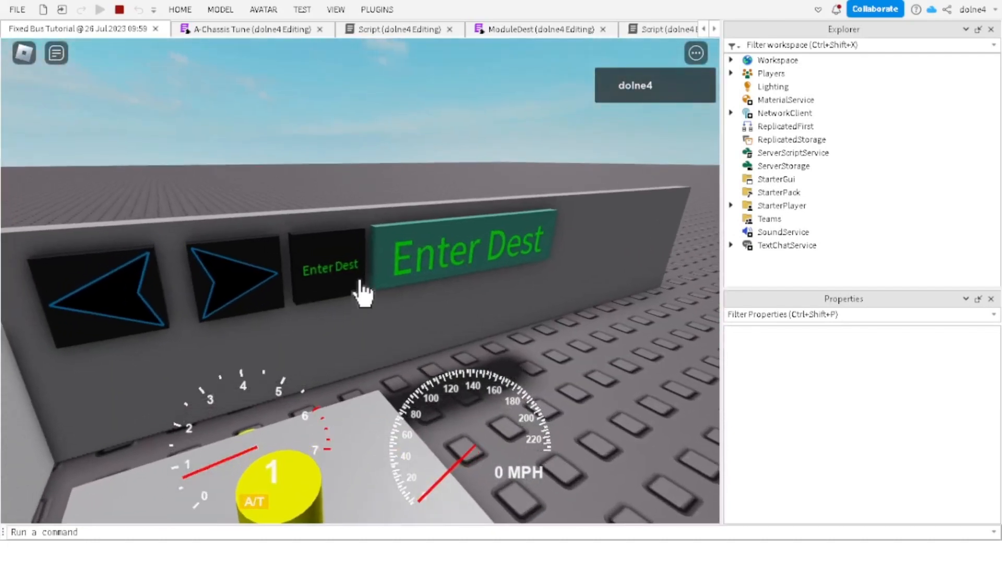
Step: Display the Output window during the running test to check for script errors
scroll(364, 294, down, 5)
click(335, 9)
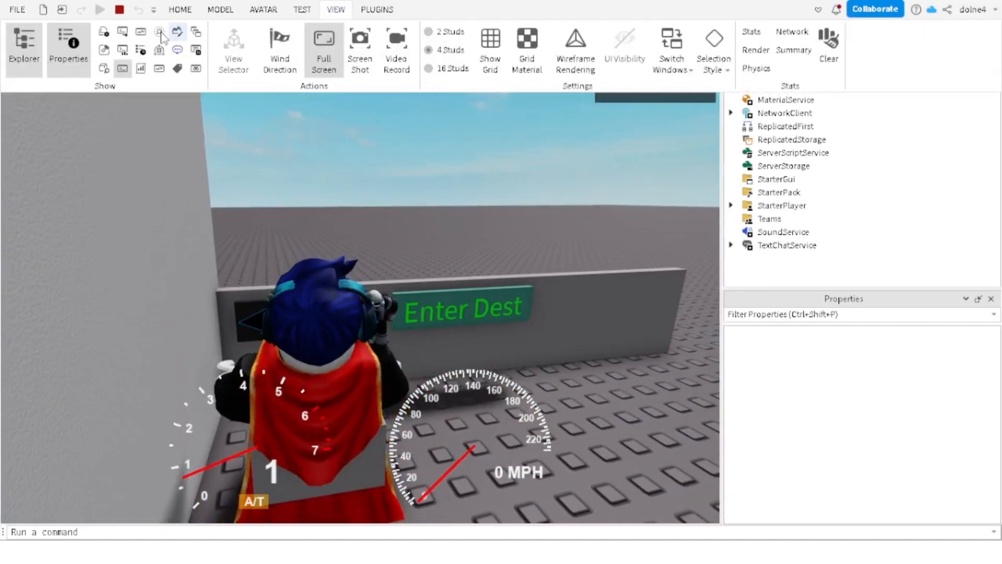
click(140, 33)
click(140, 32)
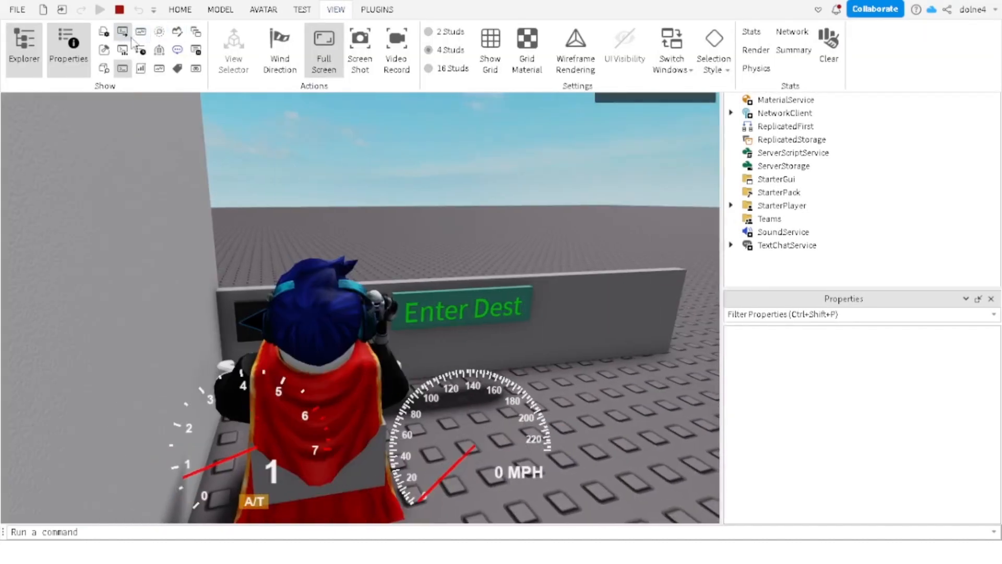
click(124, 34)
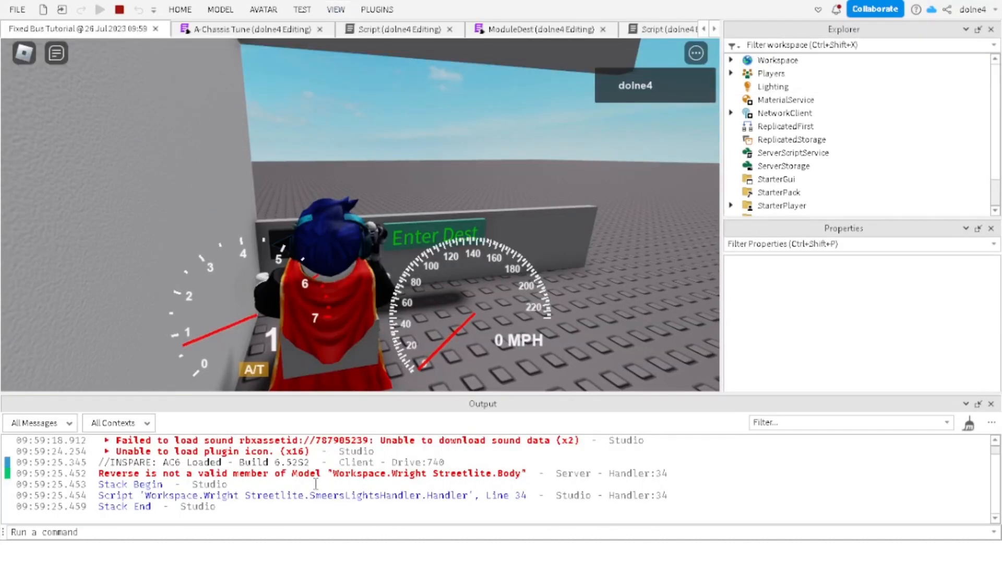
Step: Inspect the Handler script line behind the Reverse error in the Output and return to the game view
click(329, 473)
scroll(368, 483, up, 1)
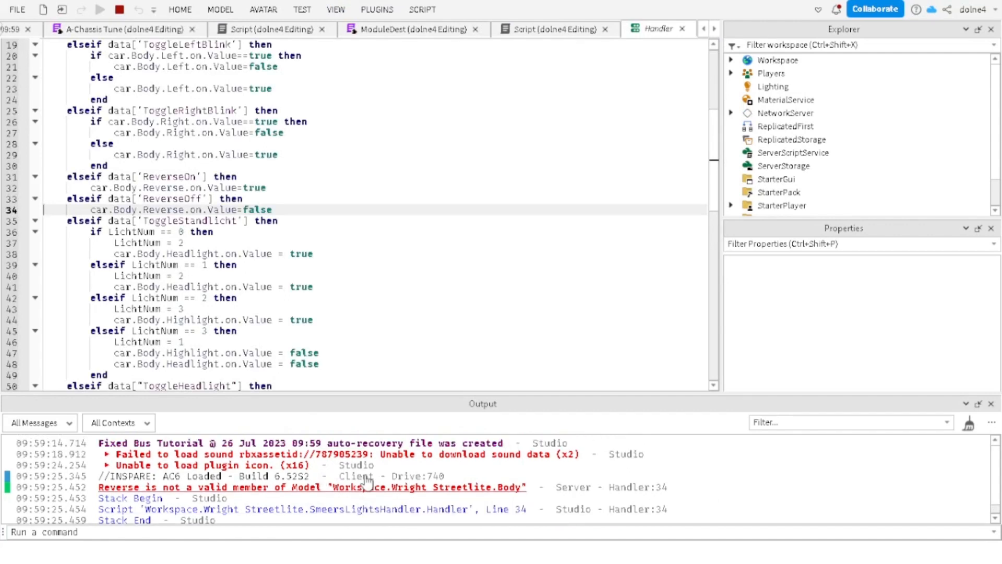
scroll(368, 482, down, 1)
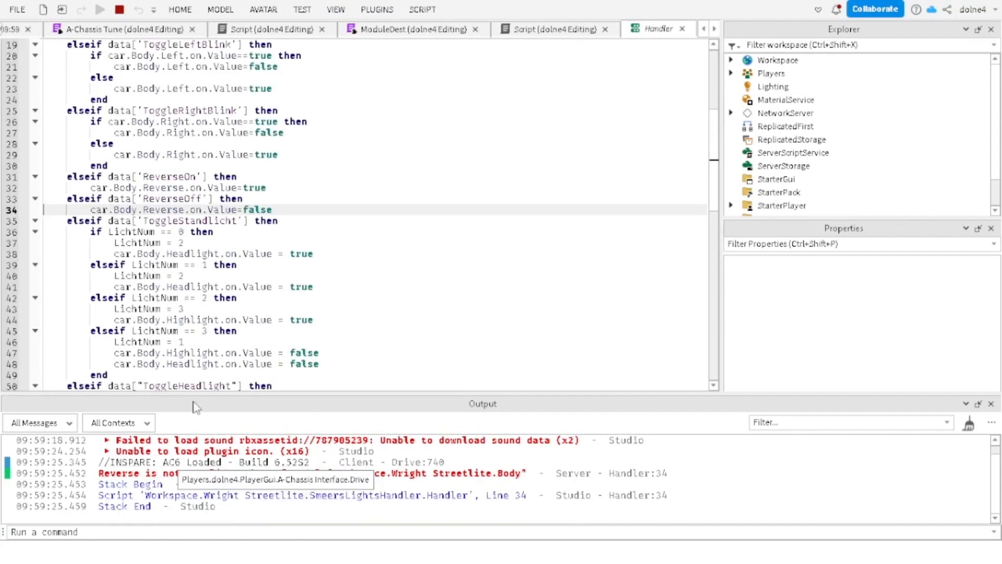
click(3, 30)
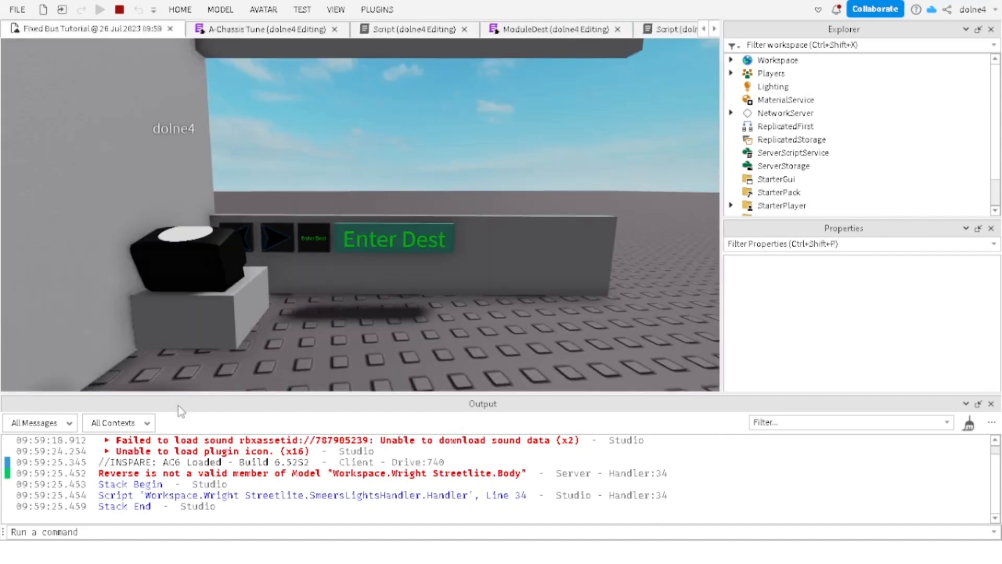
Step: Filter the Output to show only Error messages, leaving out warnings, information, system and log entries
click(43, 423)
click(9, 472)
click(10, 486)
click(9, 500)
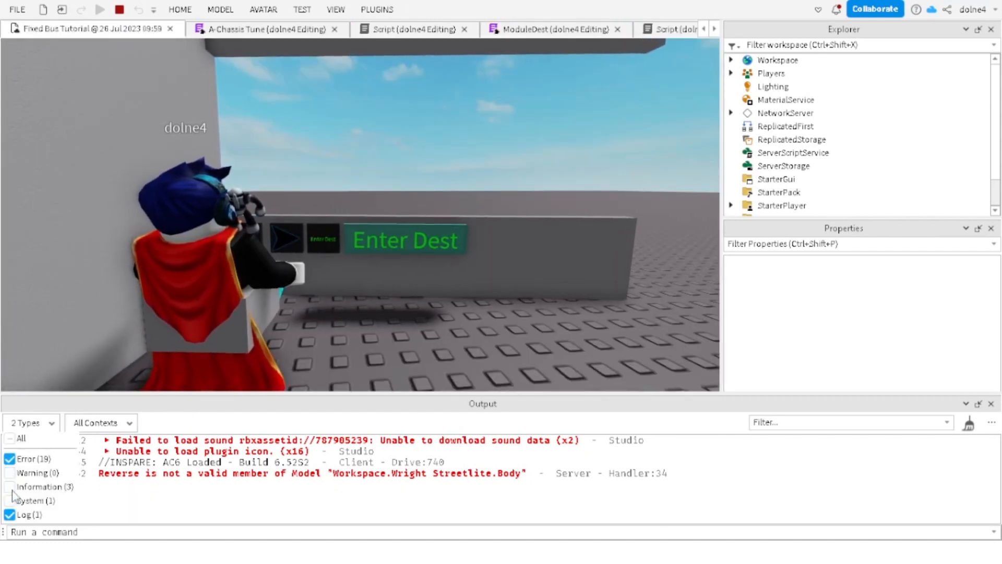
click(10, 499)
click(11, 515)
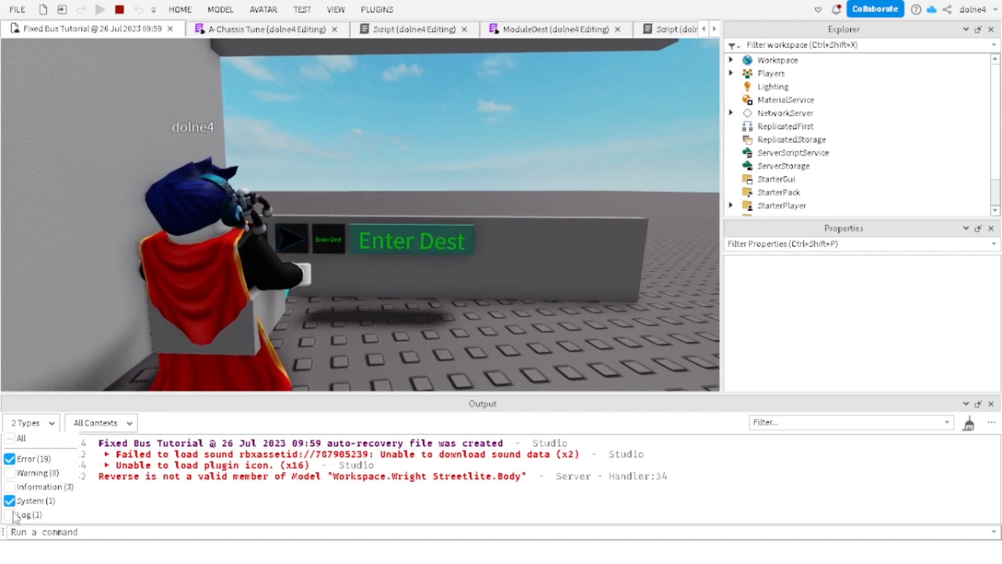
click(10, 500)
click(281, 501)
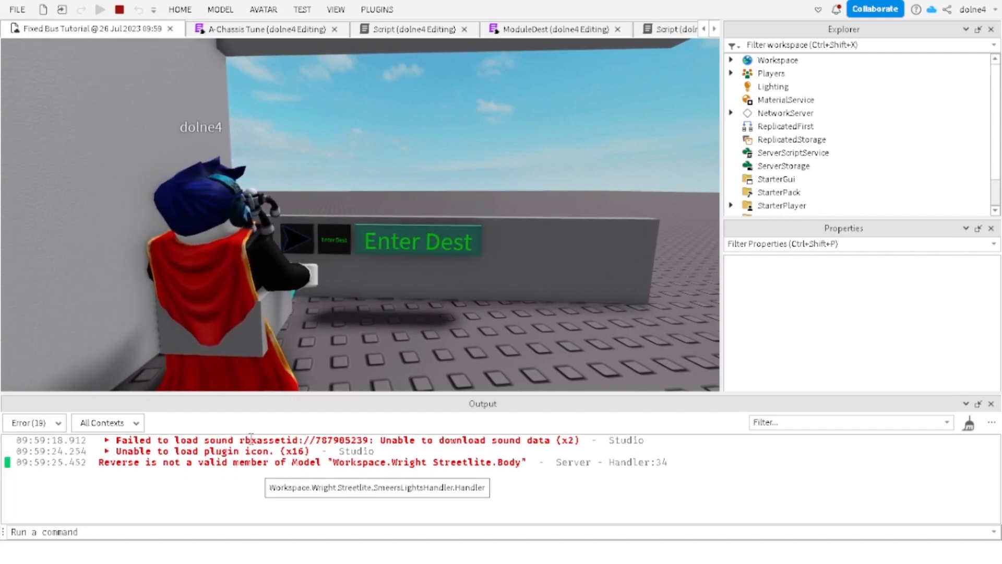
Step: Switch the running test from the server to the client view and face the destination buttons
click(301, 10)
click(56, 45)
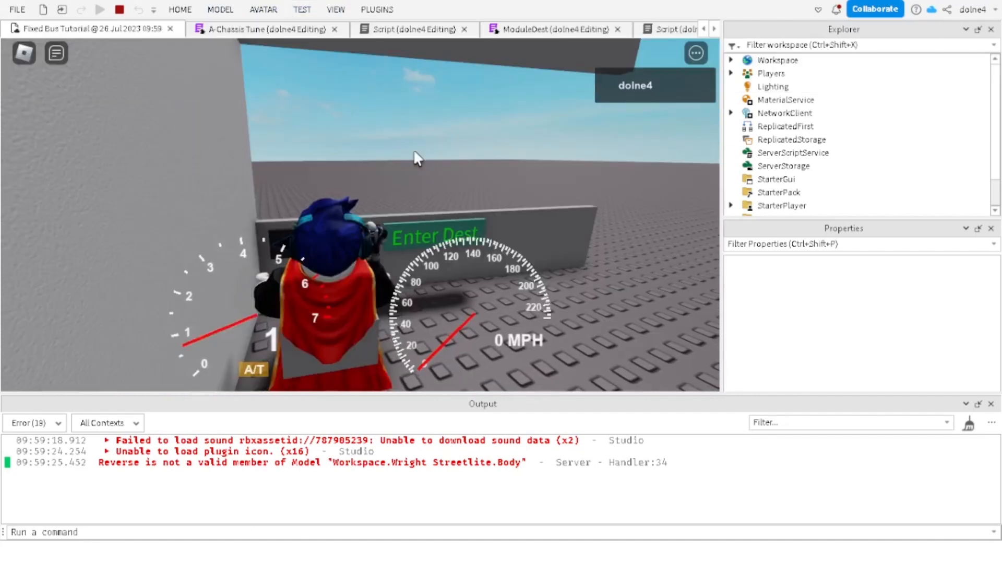
right_drag(505, 186, 505, 186)
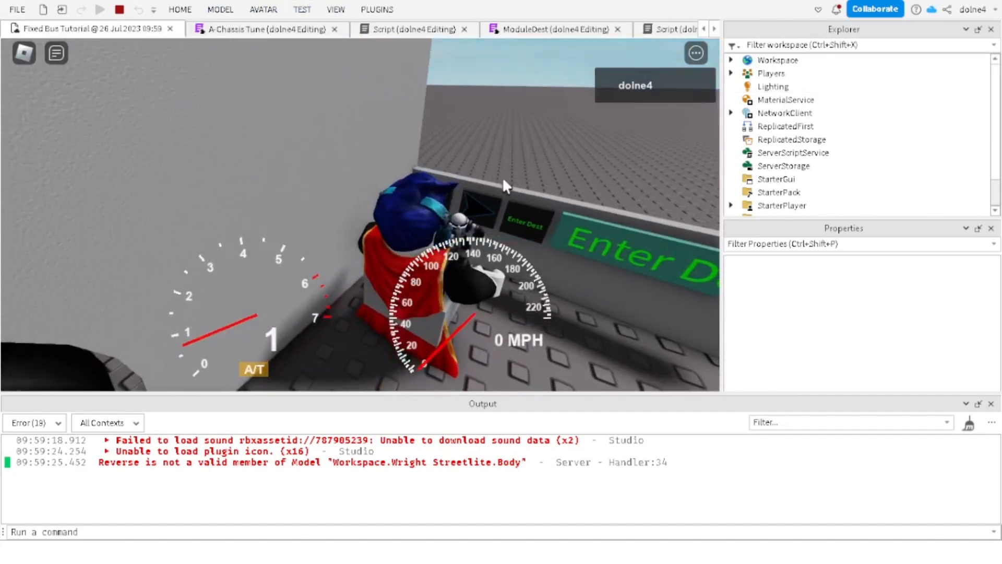
Step: Search the Explorer for "rightar" to locate the RightArrow part during the running test
click(767, 45)
text(eight)
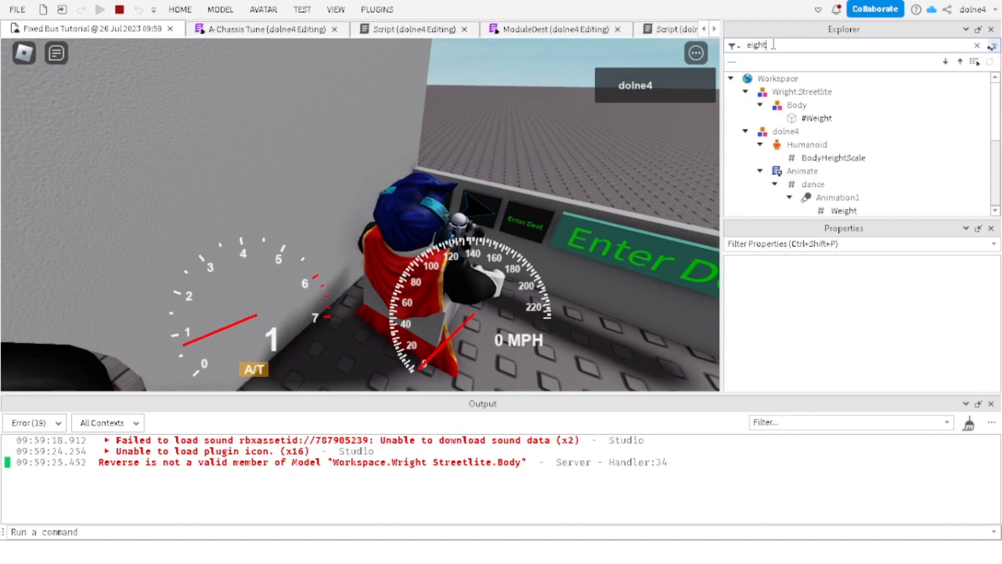
text(s)
key(BackSpace)
key(BackSpace)
key(BackSpace)
key(BackSpace)
key(BackSpace)
key(BackSpace)
text(r)
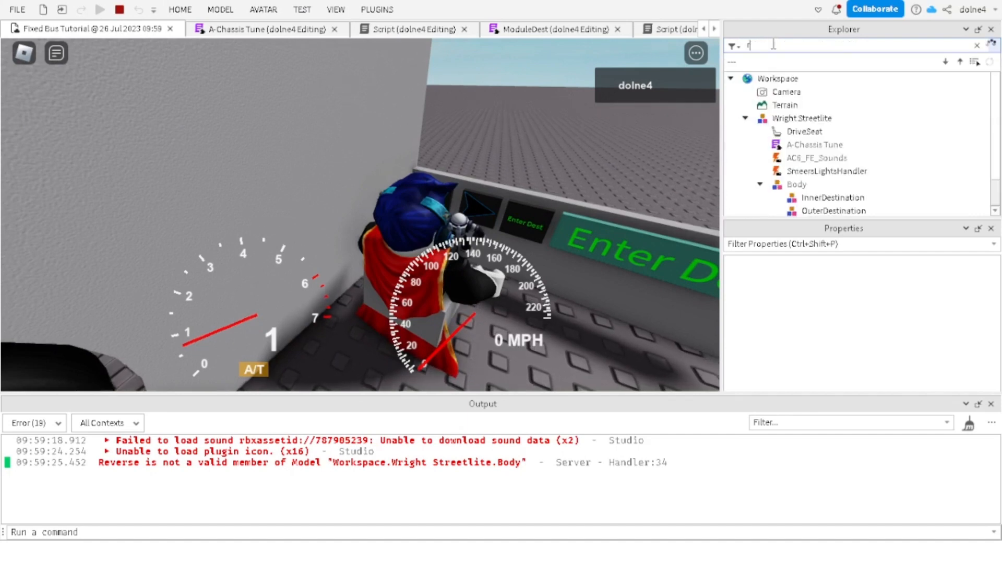
text(ightar)
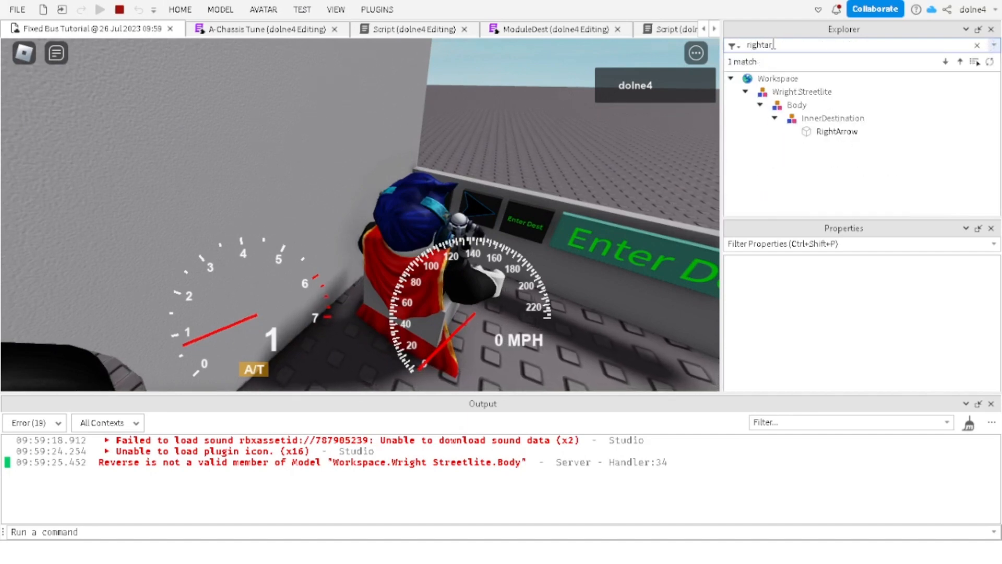
Step: Stop the test and review the RightArrow and LeftArrow button scripts and the ModuleDest code
click(119, 7)
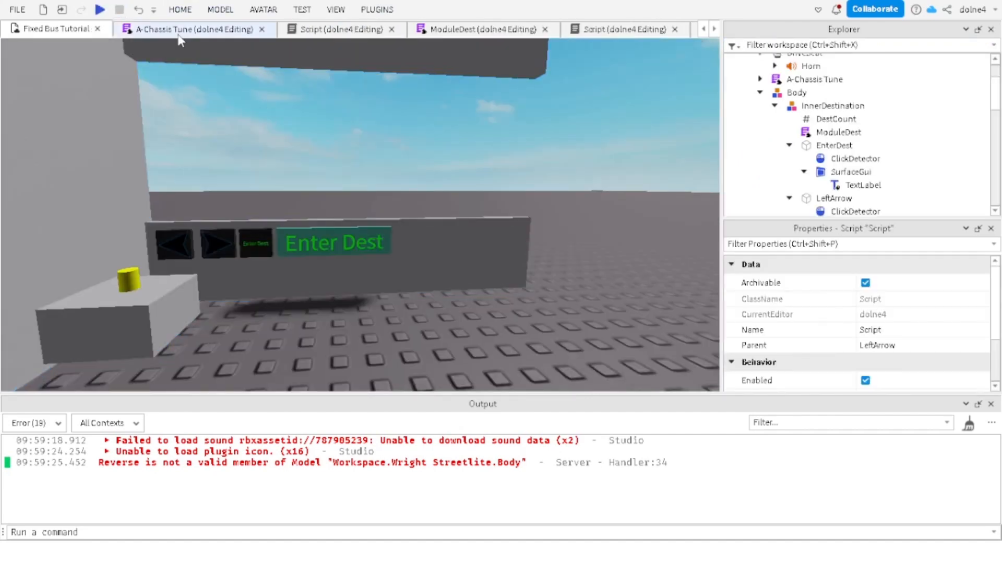
click(228, 23)
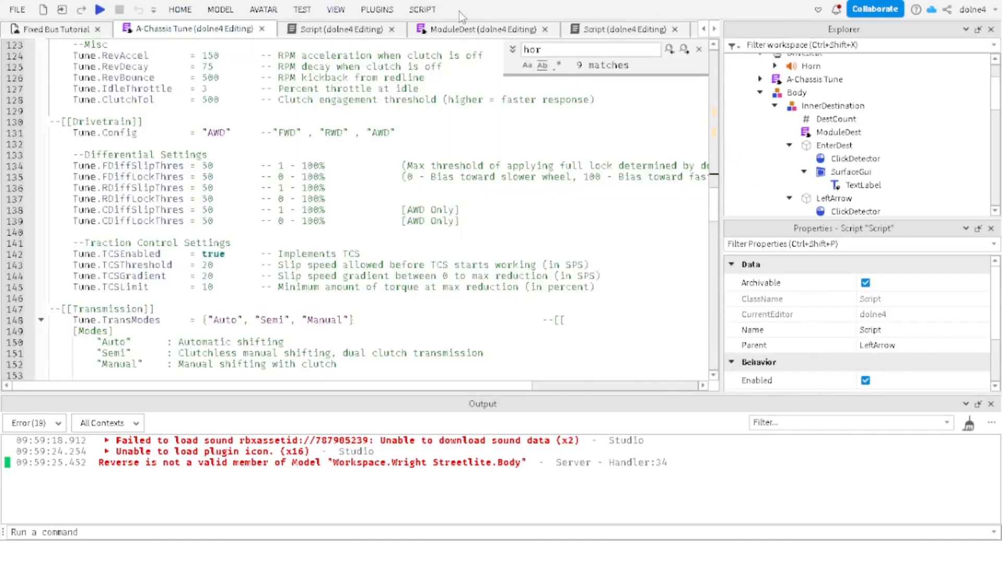
click(621, 29)
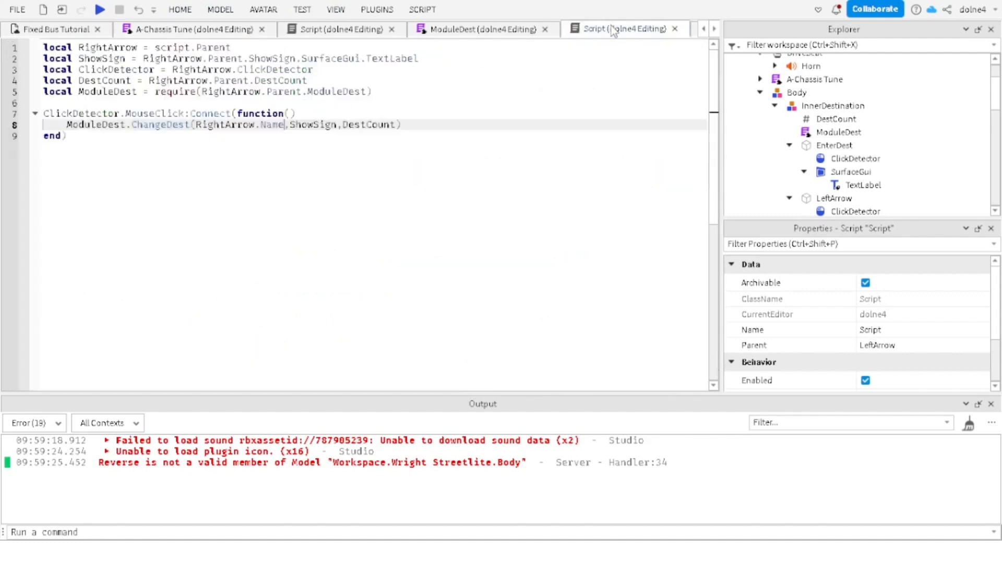
click(331, 36)
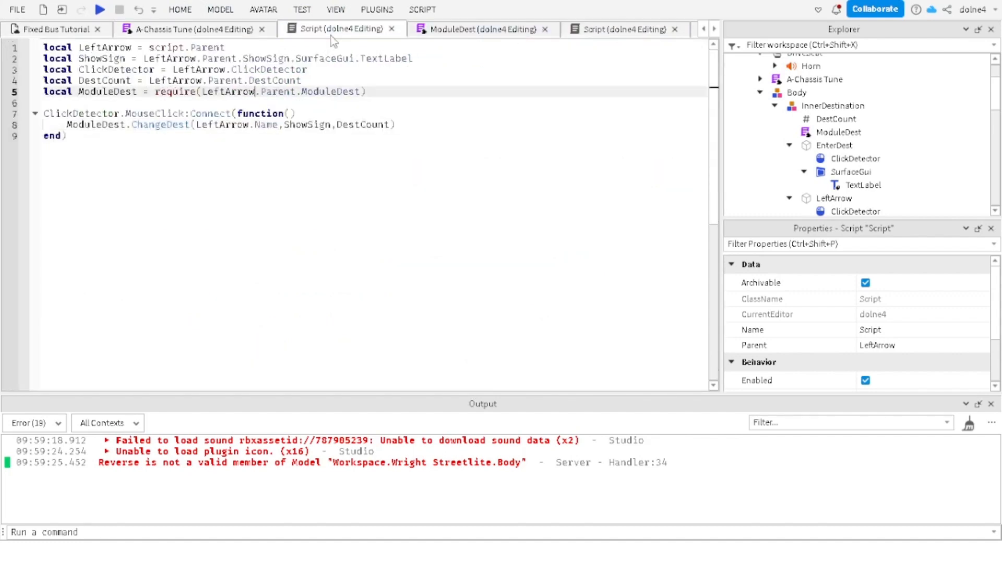
click(454, 29)
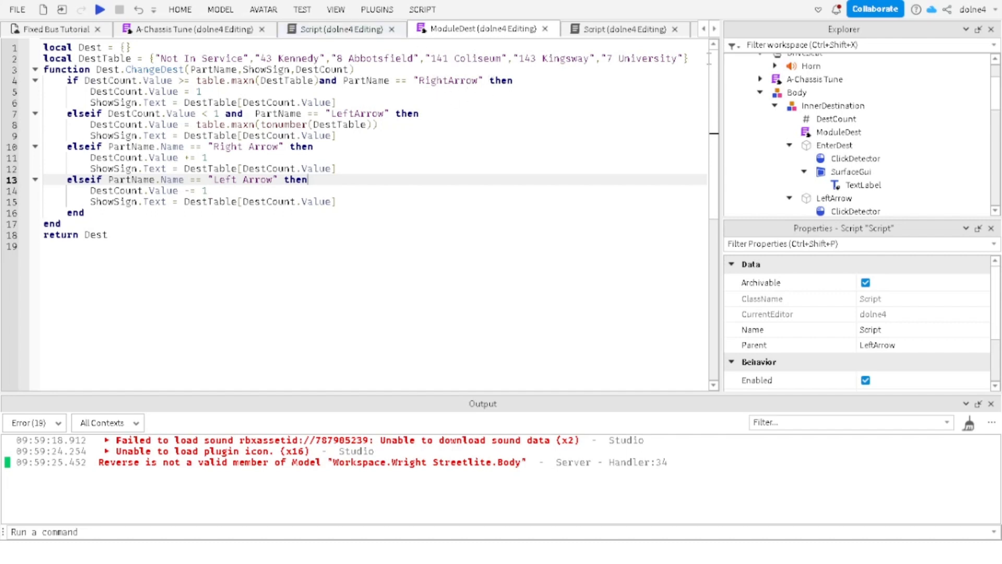
Step: Find the RightArrow part with the Explorer filter "righta" and check its exact Name by filtering its properties for "name"
click(748, 45)
text(righta)
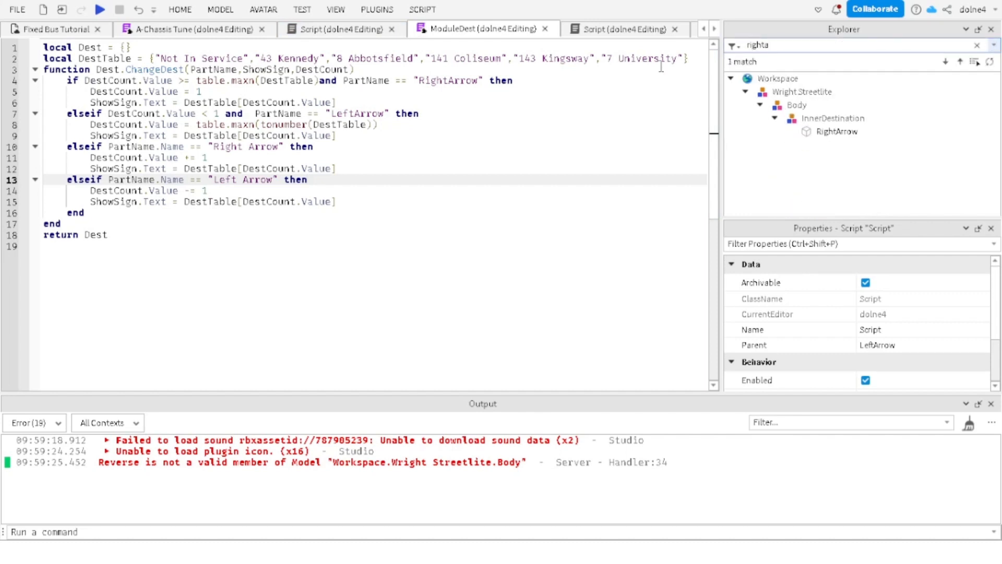
click(838, 133)
scroll(845, 362, down, 6)
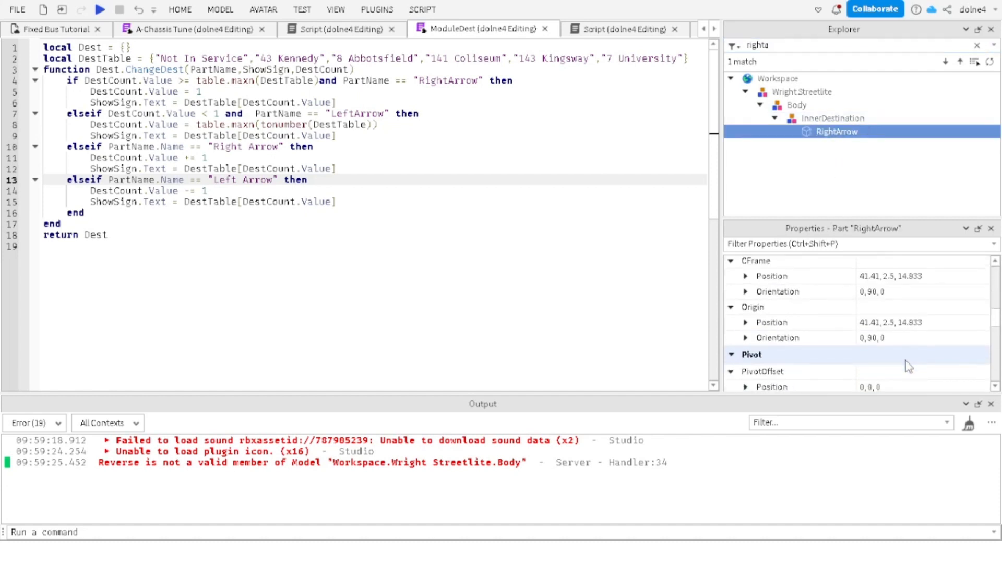
click(802, 243)
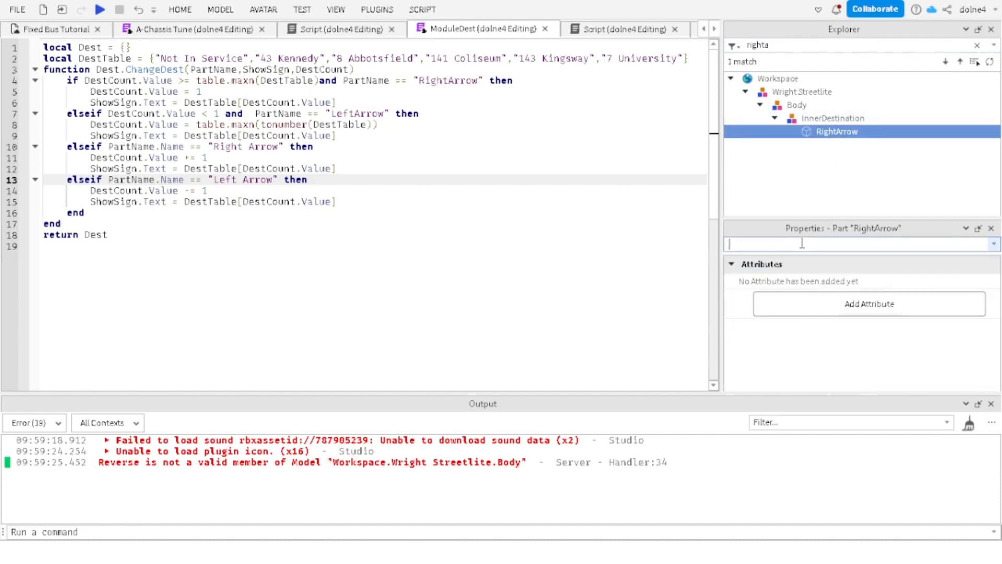
text(name)
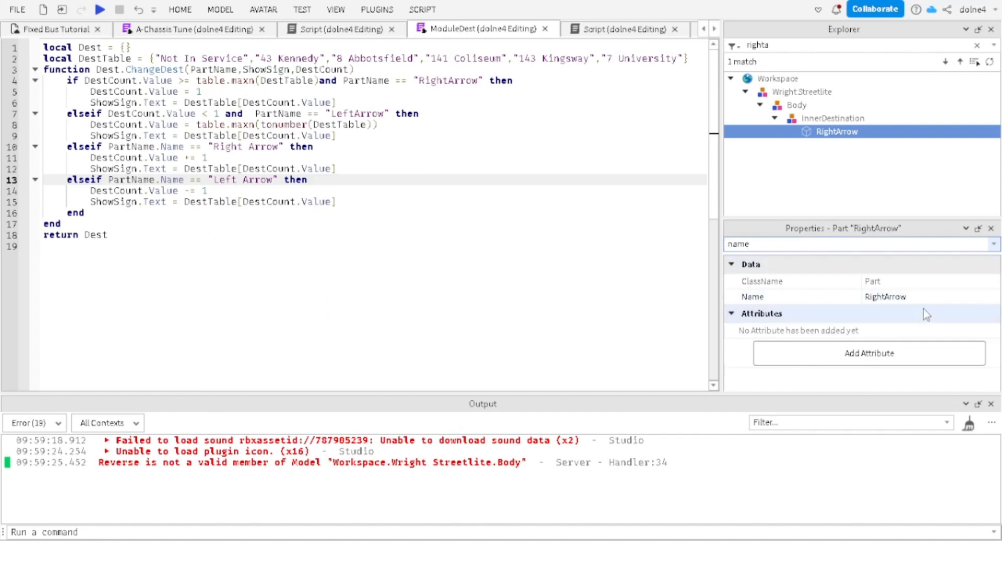
click(913, 297)
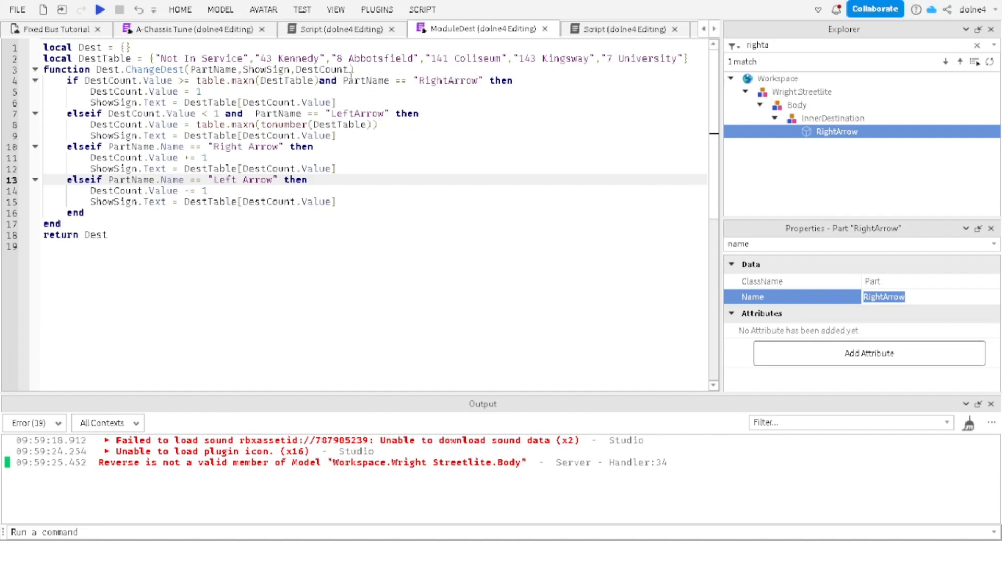
Step: Remove the spaces from the names in ModuleDest's last two elseif conditions so they read "RightArrow" and "LeftArrow"
click(392, 80)
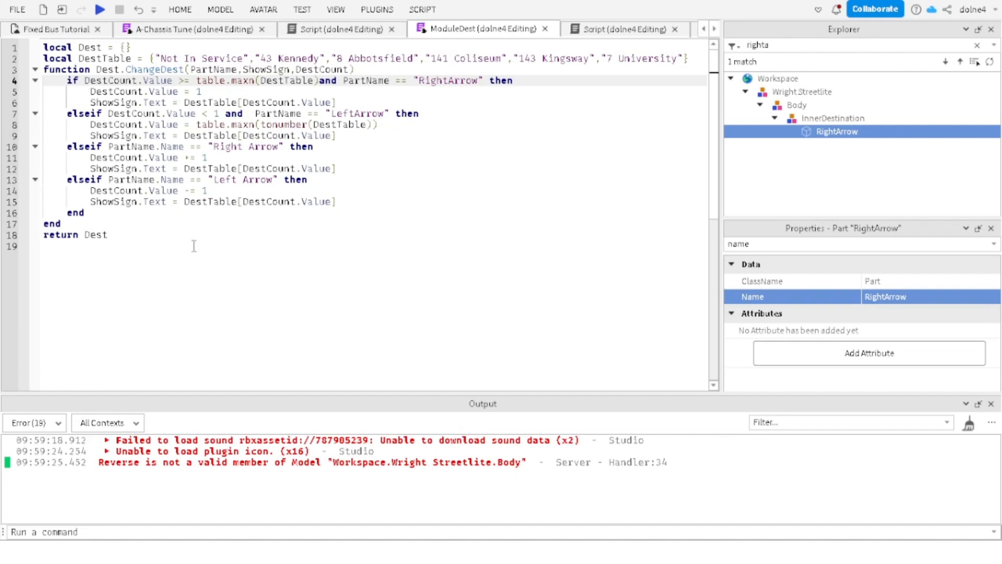
click(269, 148)
key(BackSpace)
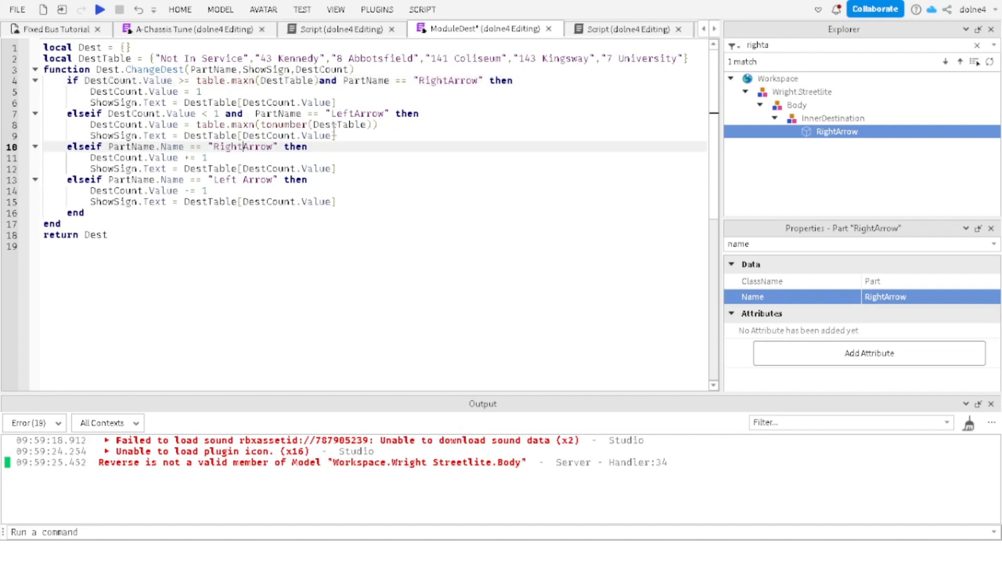
click(242, 179)
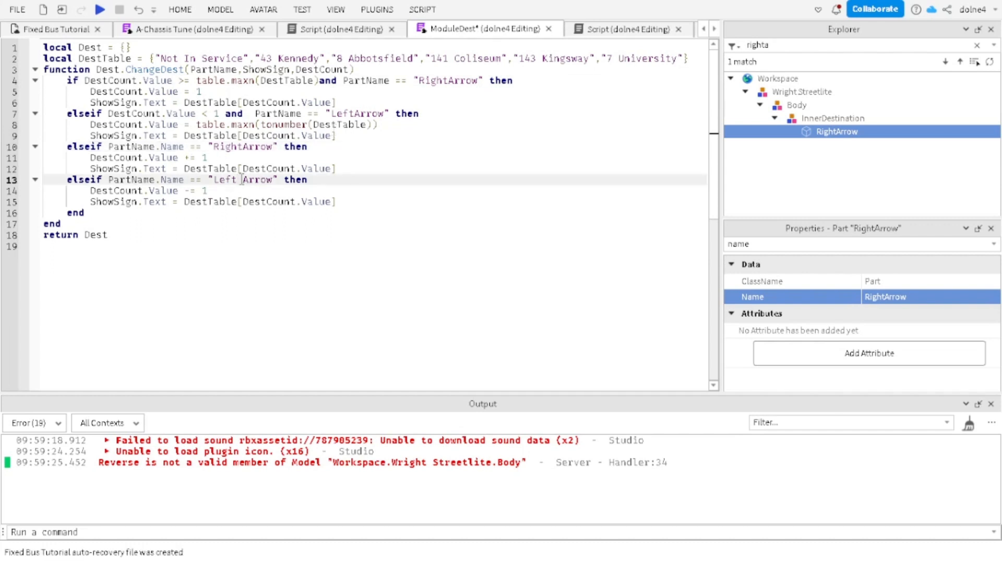
key(BackSpace)
Step: Run a Play Here test of the corrected names and view the destination arrows from the driver's seat
click(301, 10)
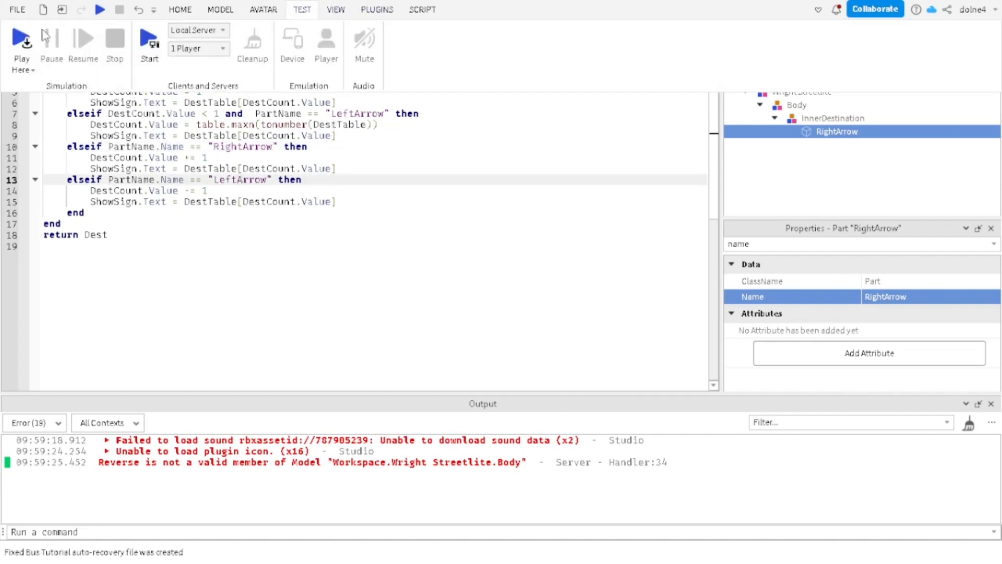
click(23, 39)
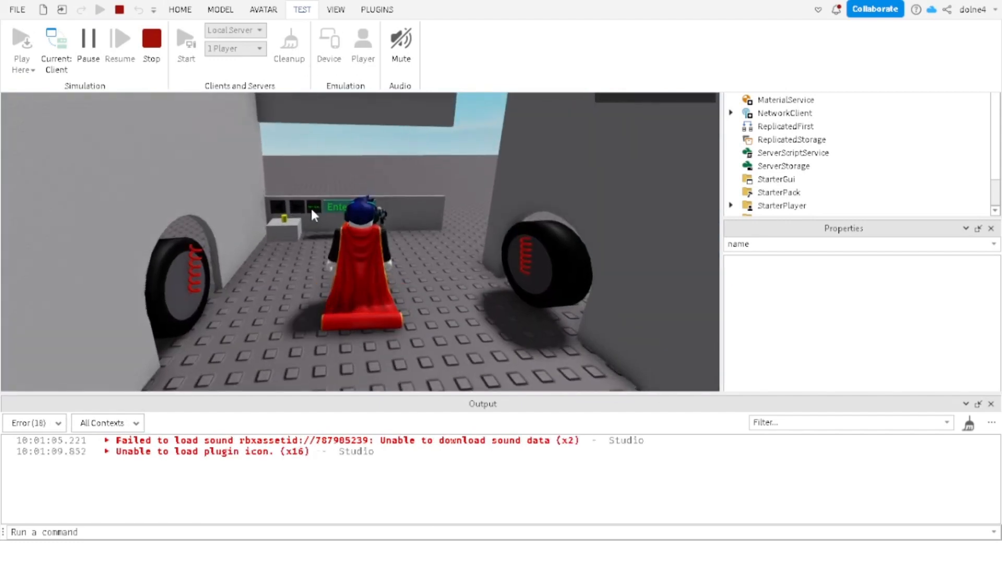
click(315, 205)
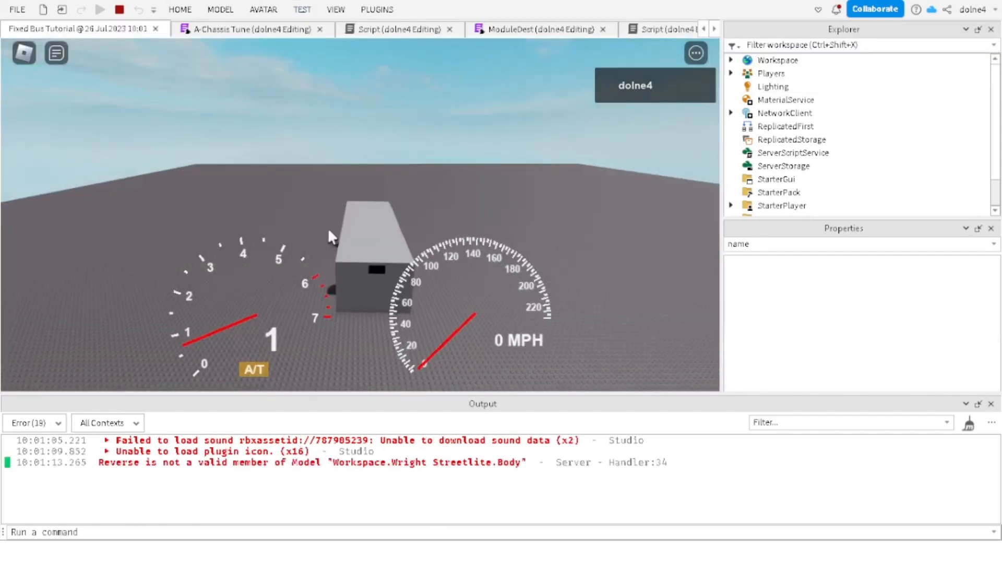
scroll(329, 231, up, 10)
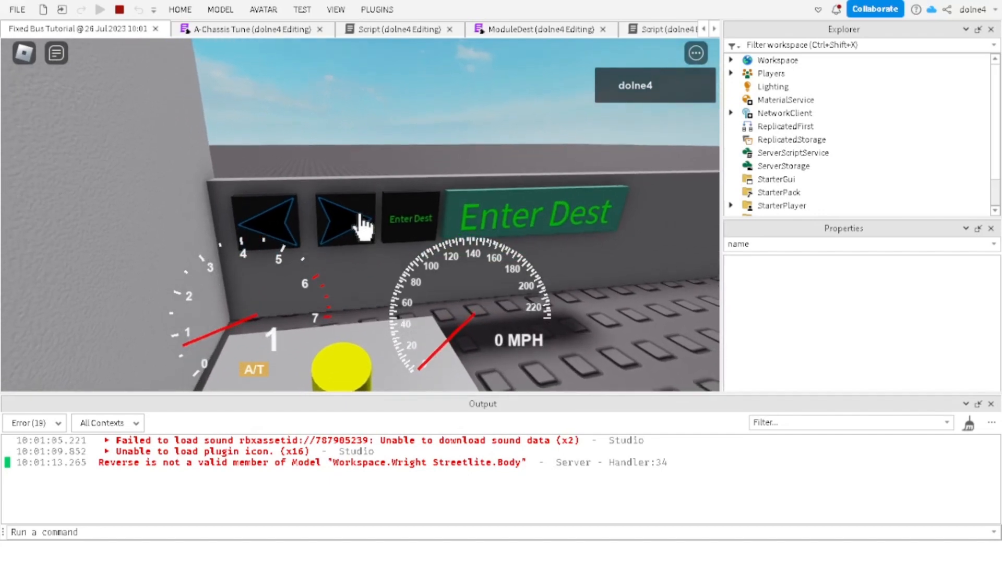
scroll(360, 224, down, 3)
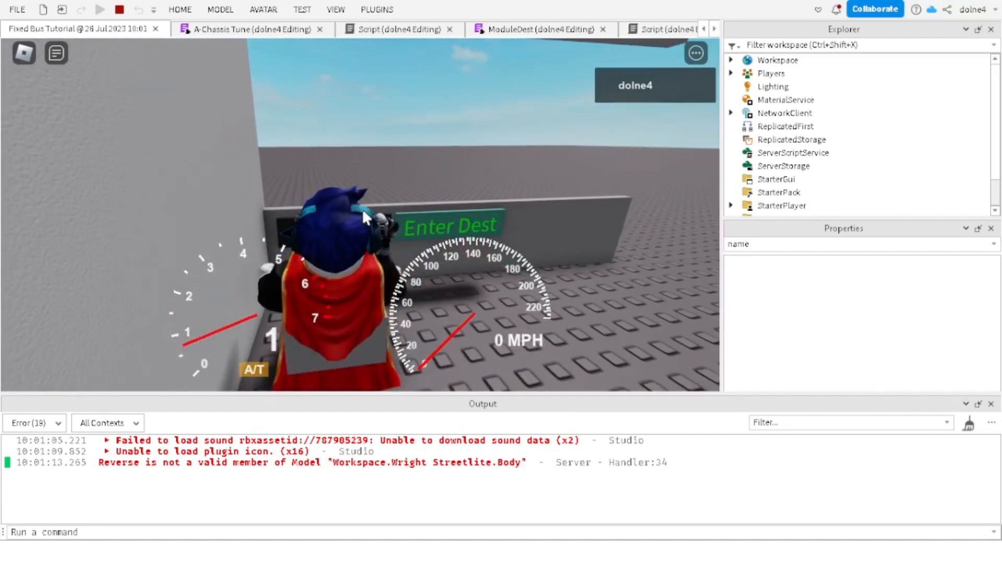
Step: Stop the test and re-read the ChangeDest function in ModuleDest, checking its parameters and the first RightArrow condition
click(119, 10)
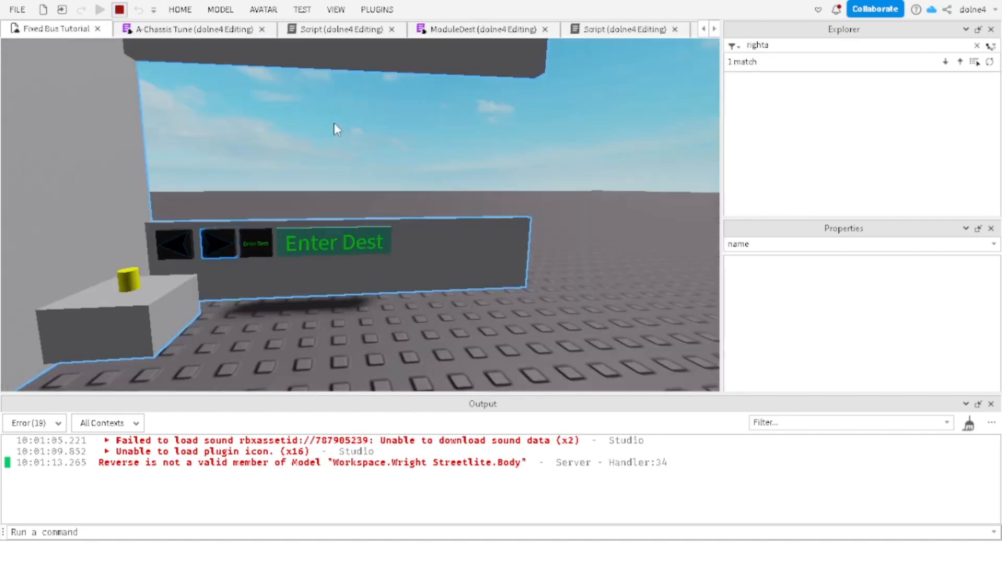
click(438, 30)
click(236, 92)
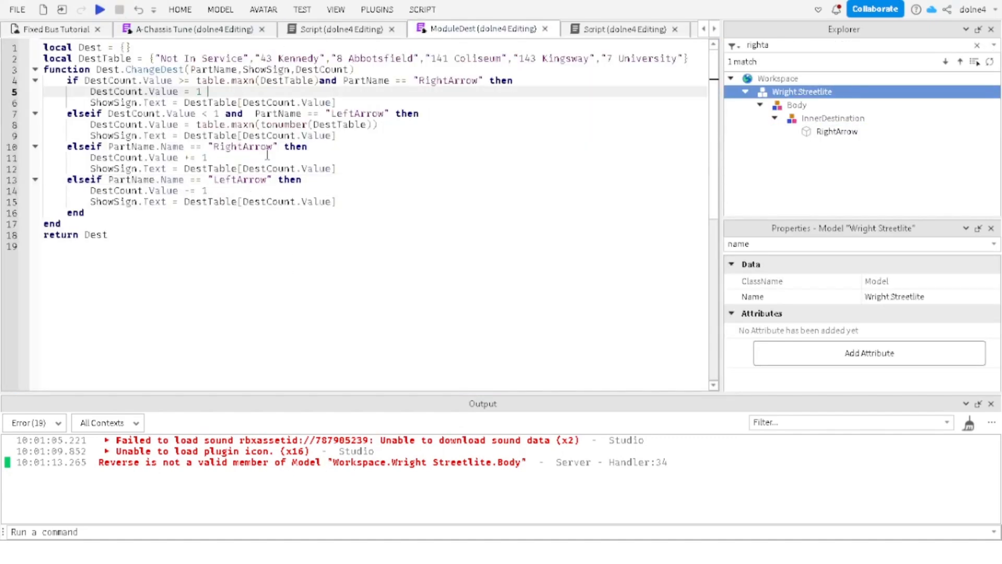
click(101, 47)
click(144, 59)
click(224, 69)
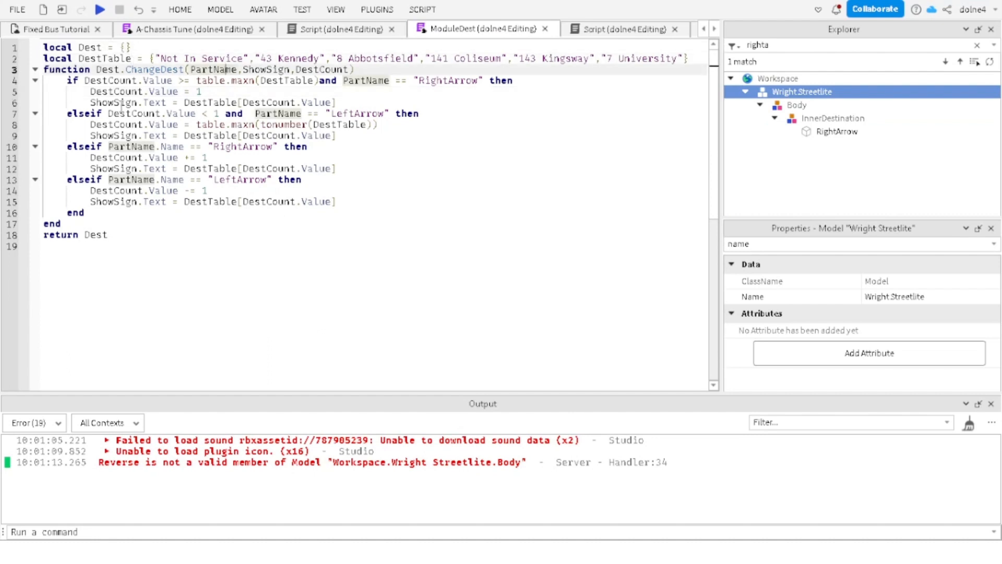
click(162, 81)
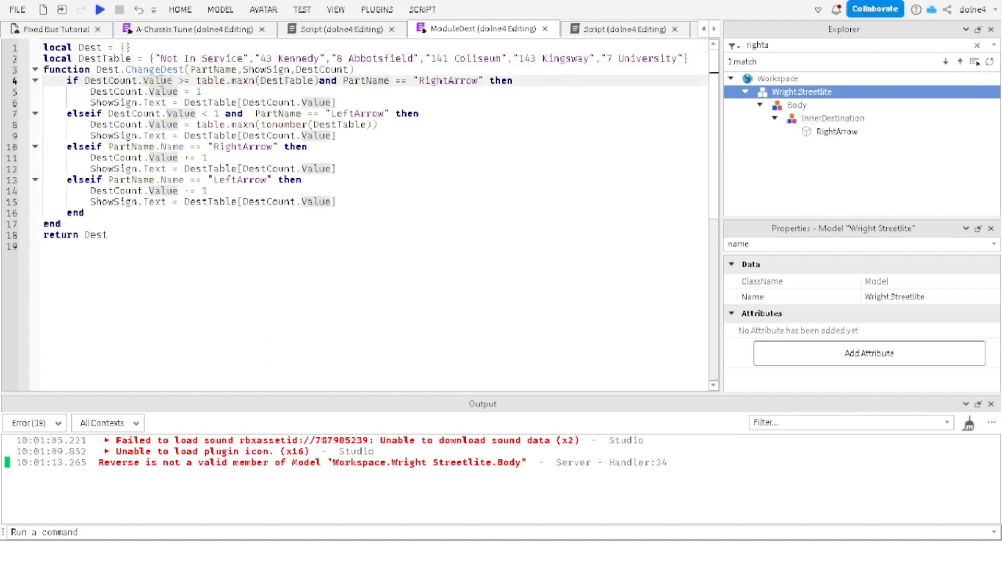
click(180, 101)
click(478, 81)
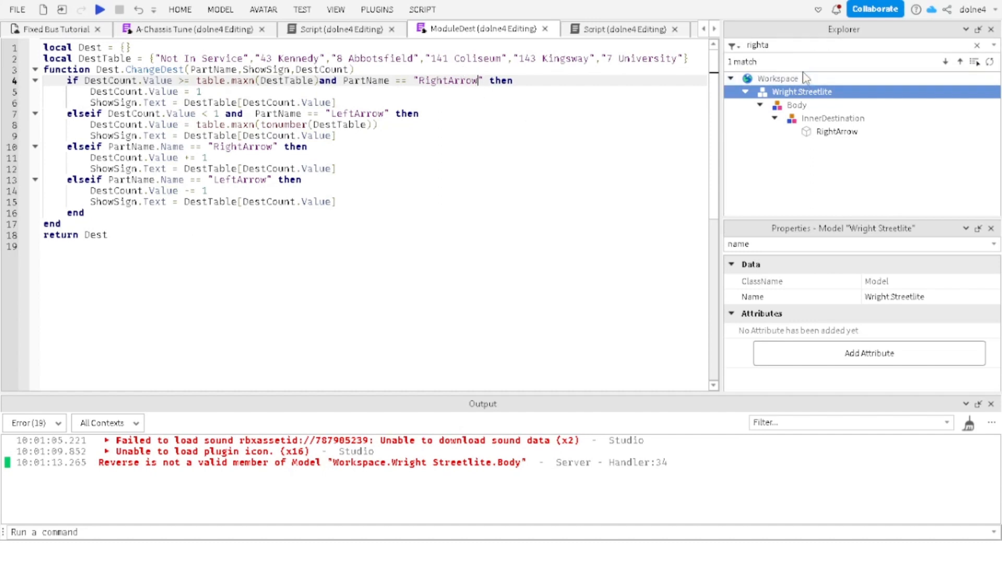
Step: Search the Explorer for "left" to check how the LeftArrow part is named
click(783, 44)
key(BackSpace)
key(BackSpace)
key(BackSpace)
key(BackSpace)
key(BackSpace)
key(BackSpace)
text(lef)
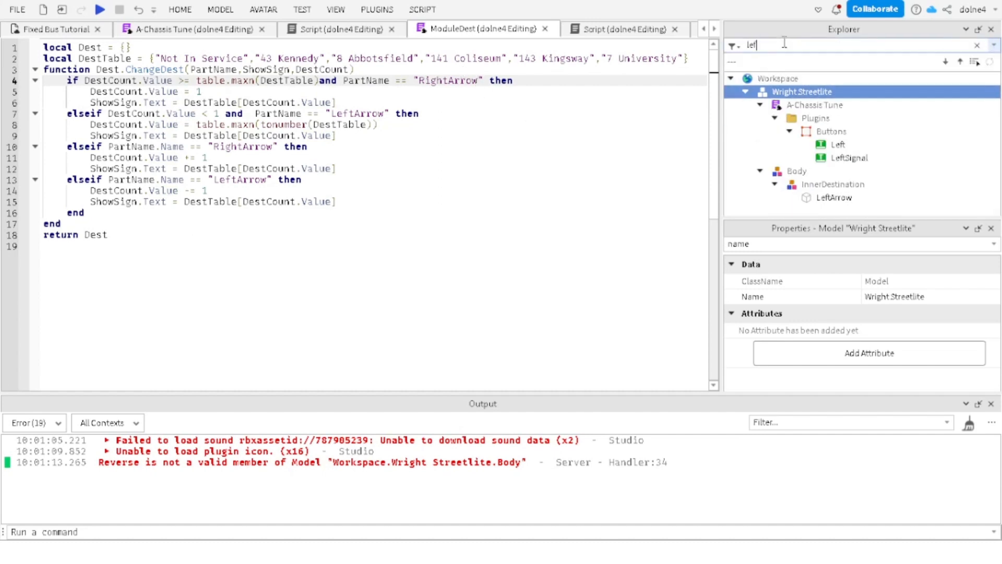
text(t)
Step: Remove ".Name" from PartName in ModuleDest's last two elseif conditions so both compare PartName directly
click(253, 157)
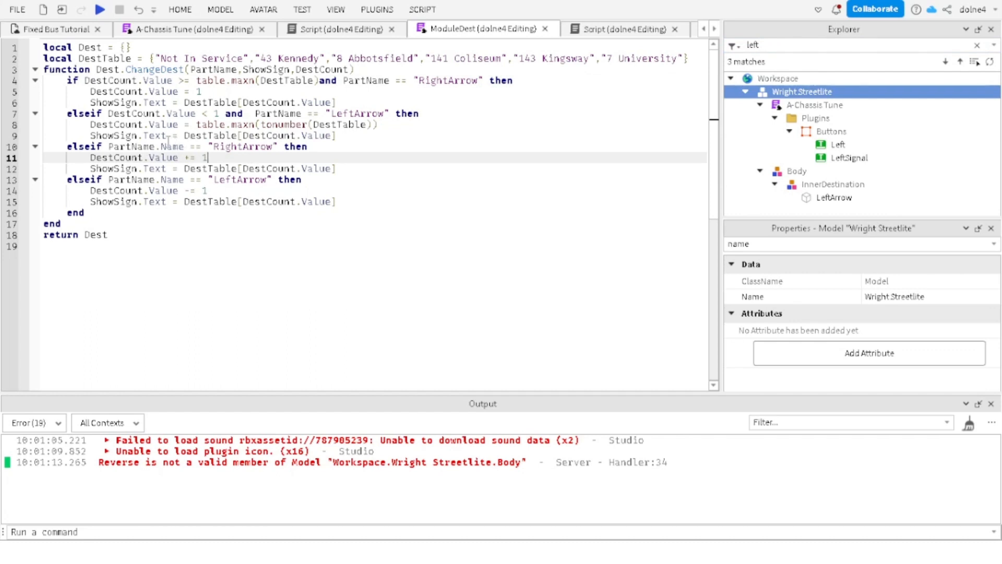
click(184, 146)
key(BackSpace)
key(BackSpace)
key(BackSpace)
key(BackSpace)
key(BackSpace)
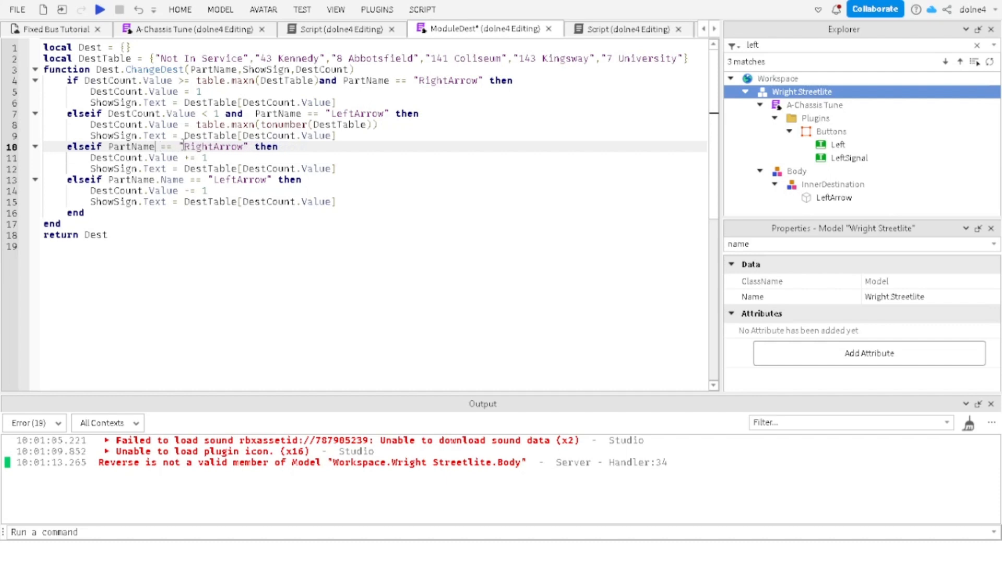
click(178, 179)
key(BackSpace)
key(BackSpace)
key(BackSpace)
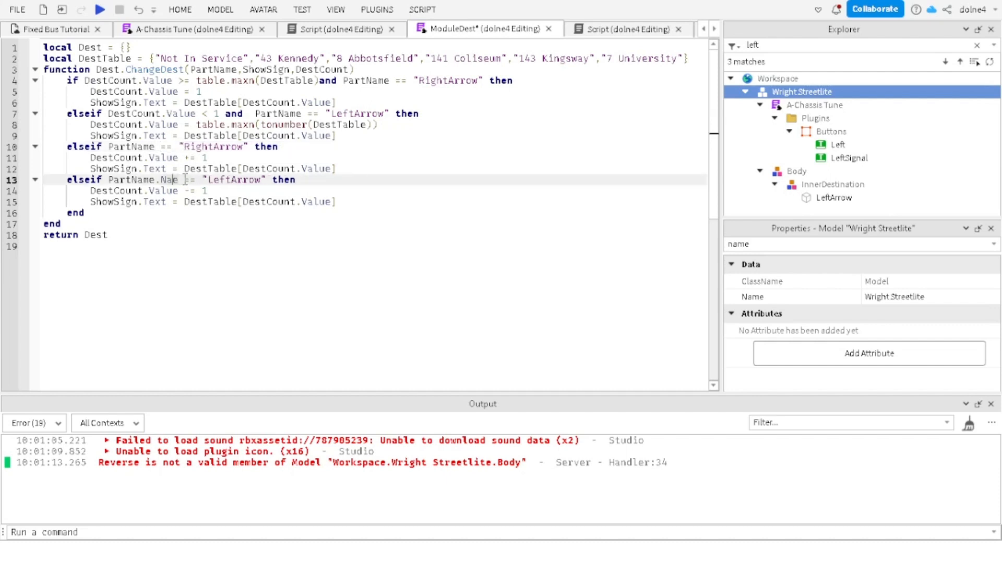
key(BackSpace)
key(BackSpace)
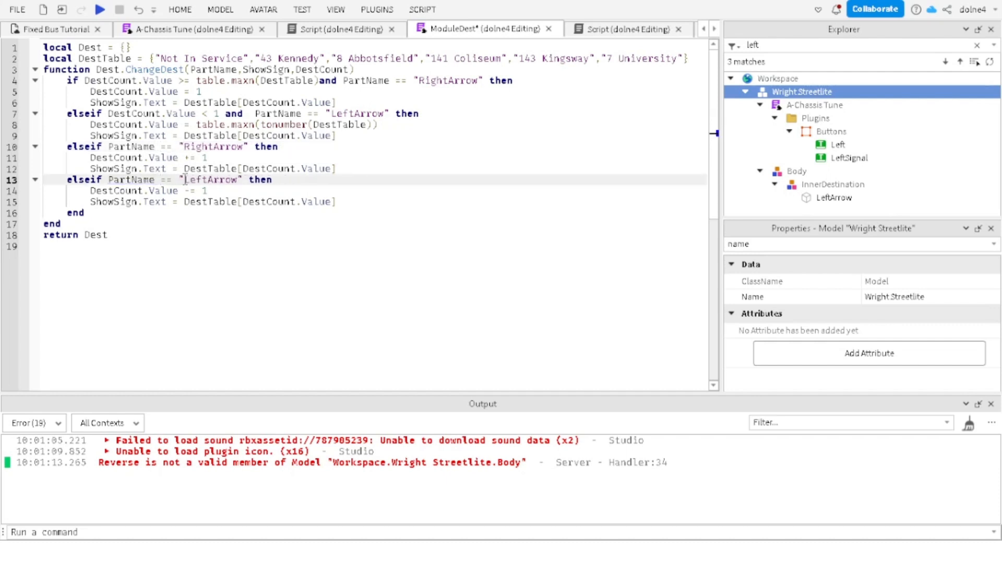
Step: Start a Play Here test and seat the character in the bus driver's seat in first-person view
click(303, 10)
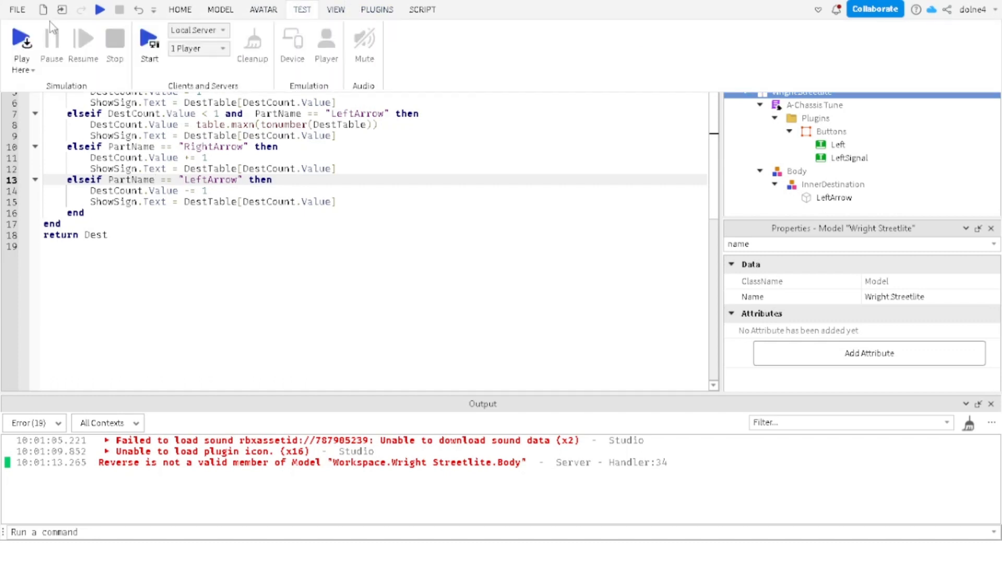
click(24, 37)
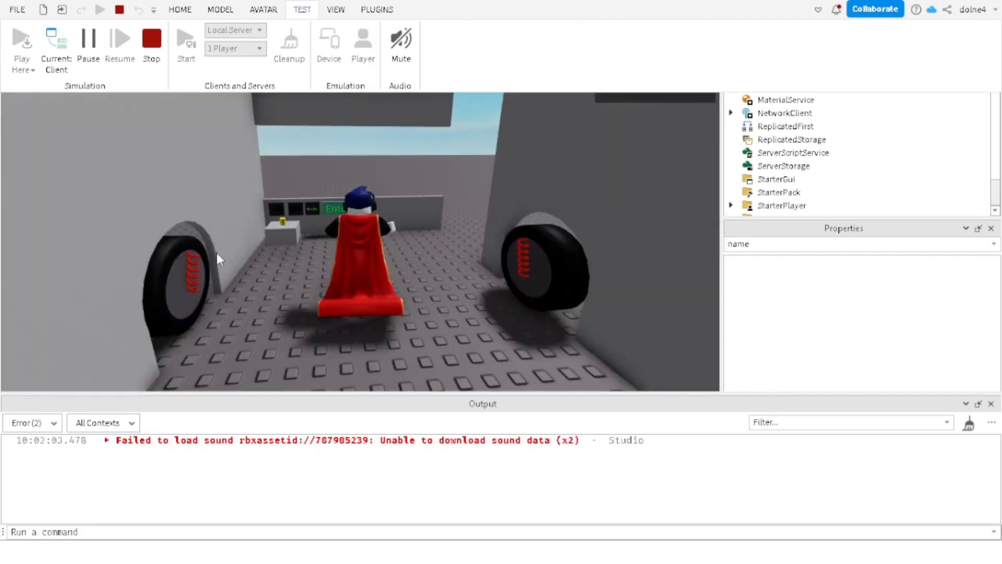
click(267, 236)
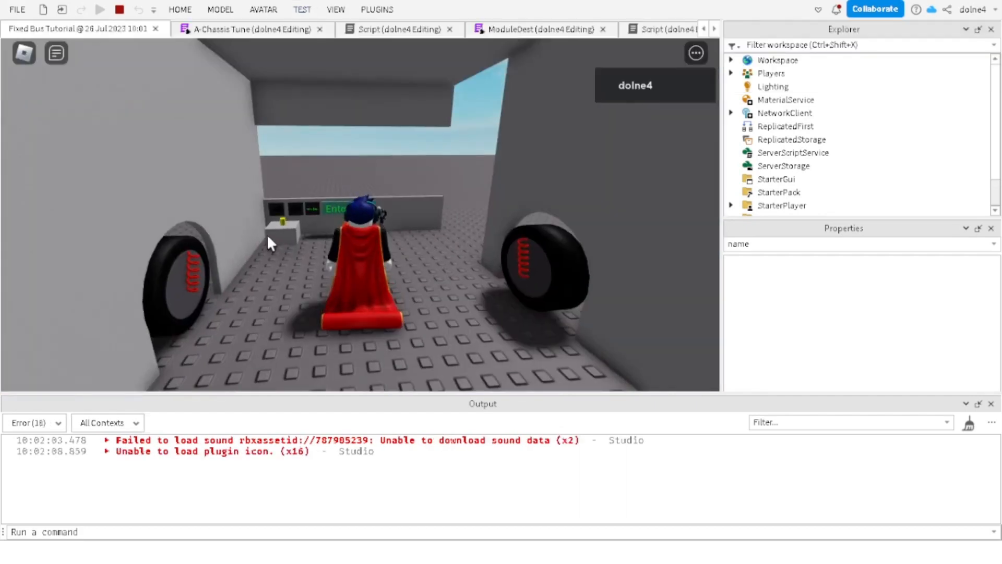
key(w)
key(a)
scroll(267, 235, up, 5)
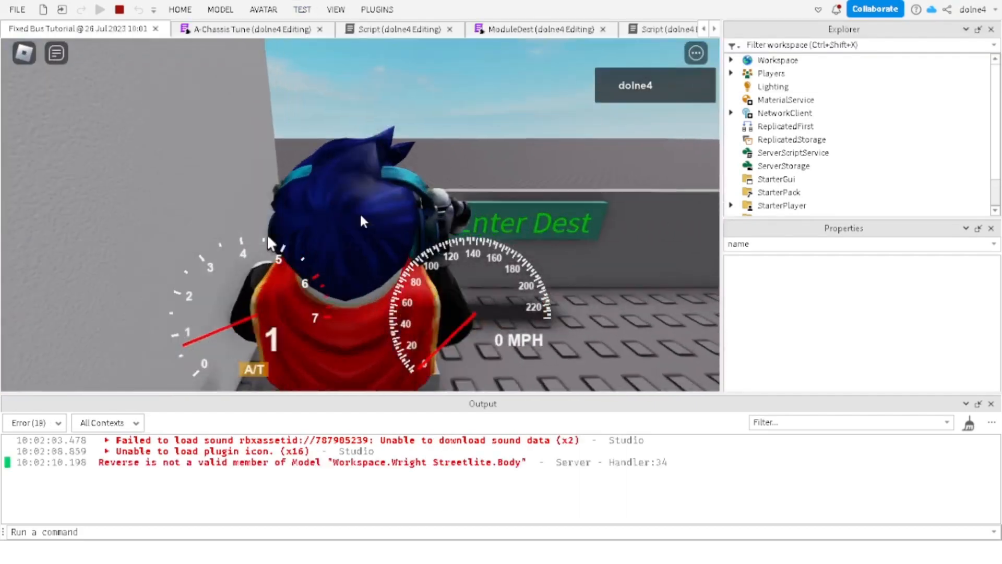
scroll(364, 221, up, 3)
Step: Test the right and left arrow buttons on the dashboard by cycling the inner destination sign in both directions
click(363, 222)
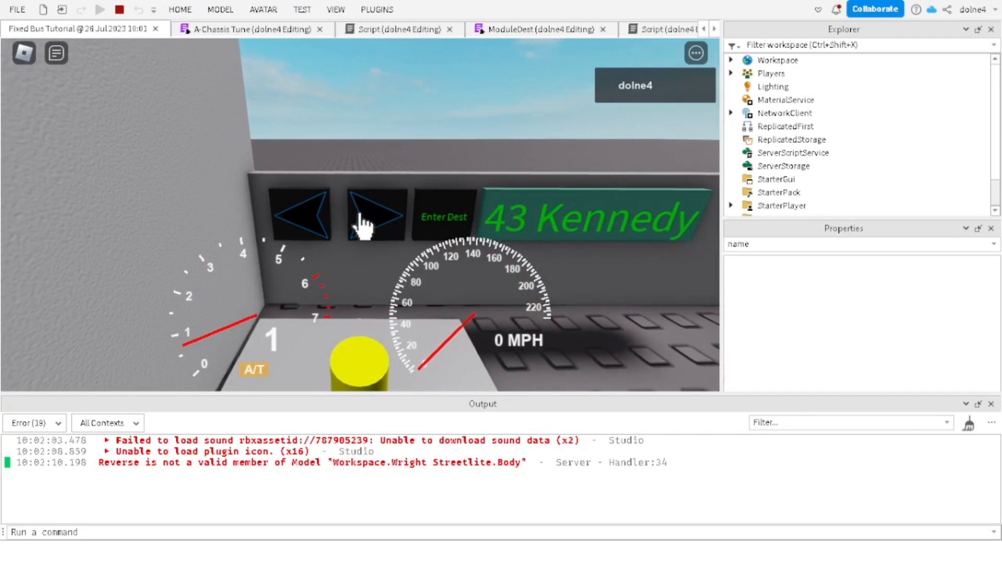
click(364, 222)
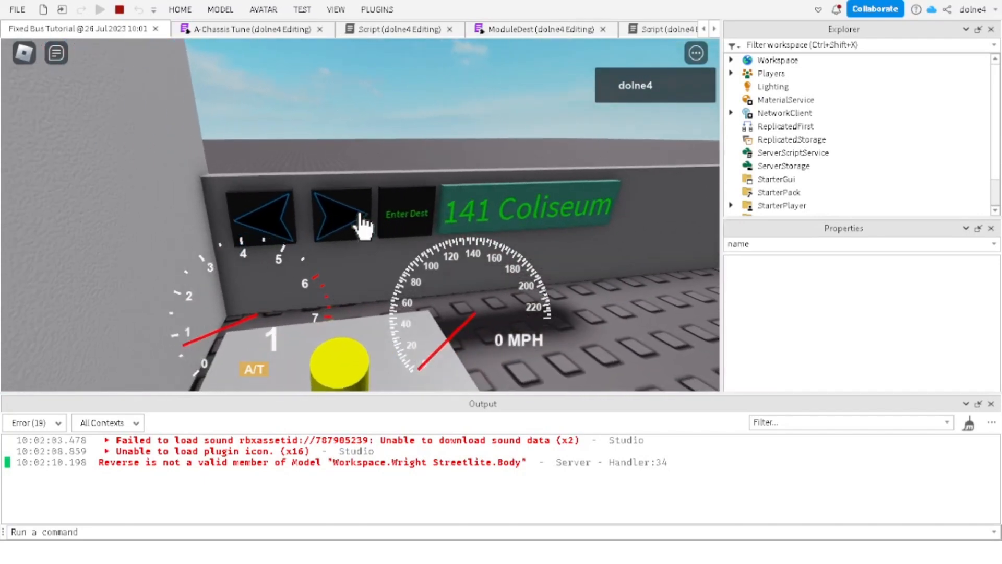
click(364, 223)
click(363, 224)
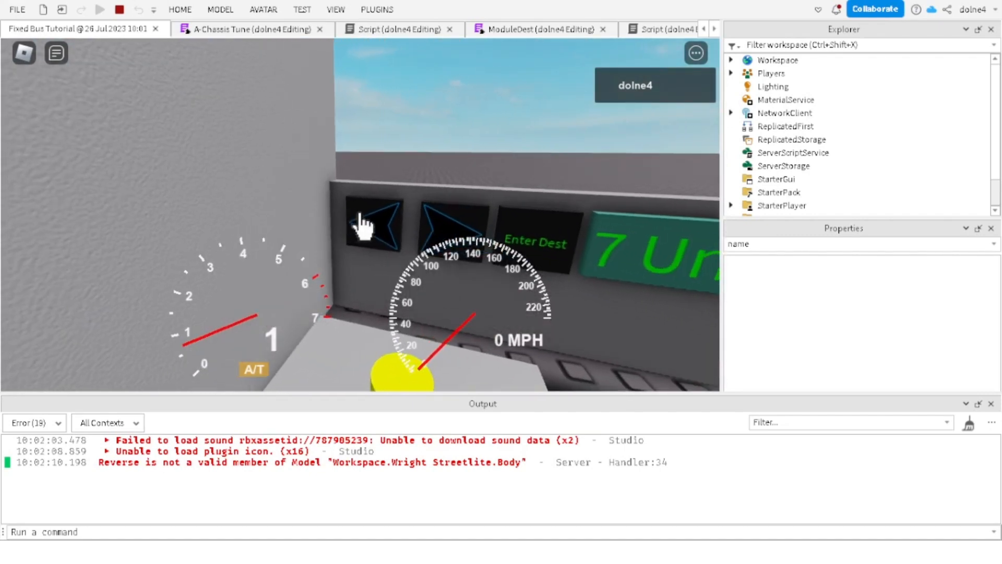
click(364, 223)
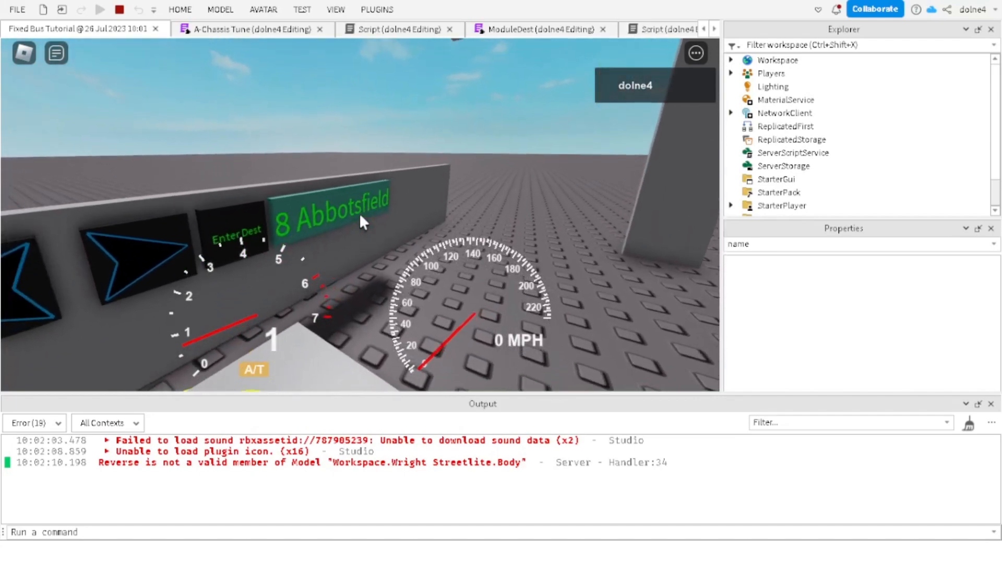
Step: Inspect the destination signs on the bus's exterior and stop the test
right_drag(360, 215, 360, 214)
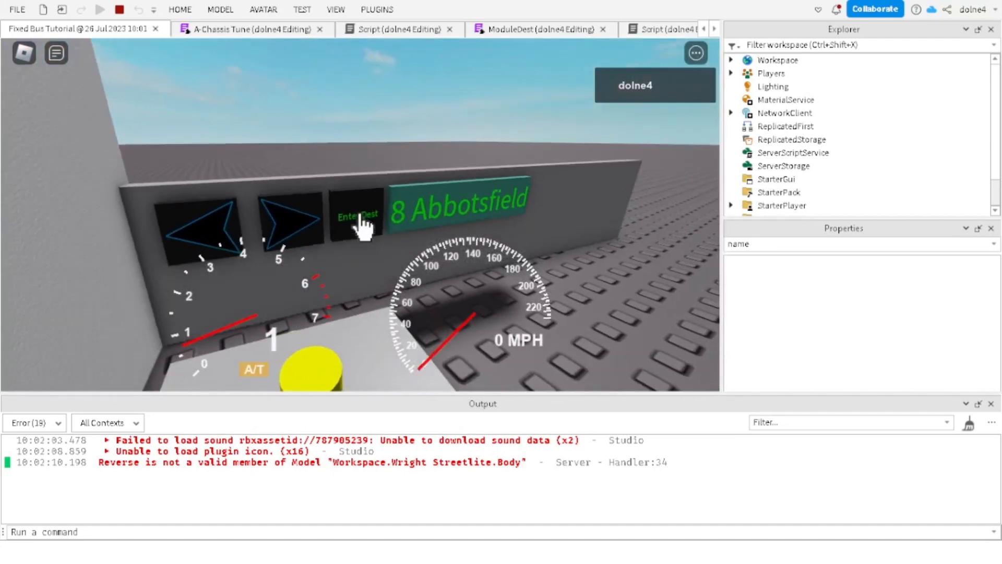
scroll(360, 215, down, 3)
right_drag(472, 202, 473, 202)
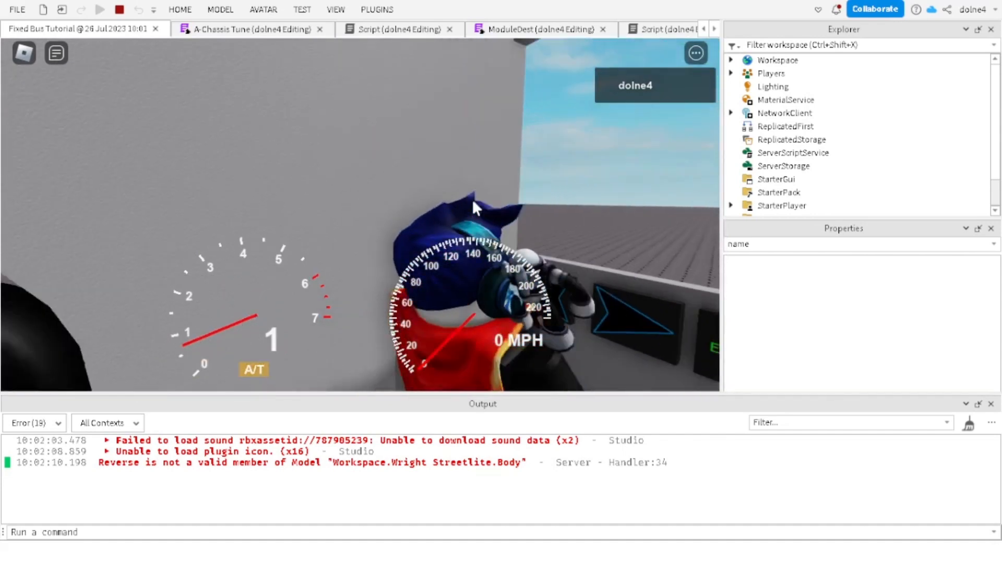
scroll(472, 202, down, 5)
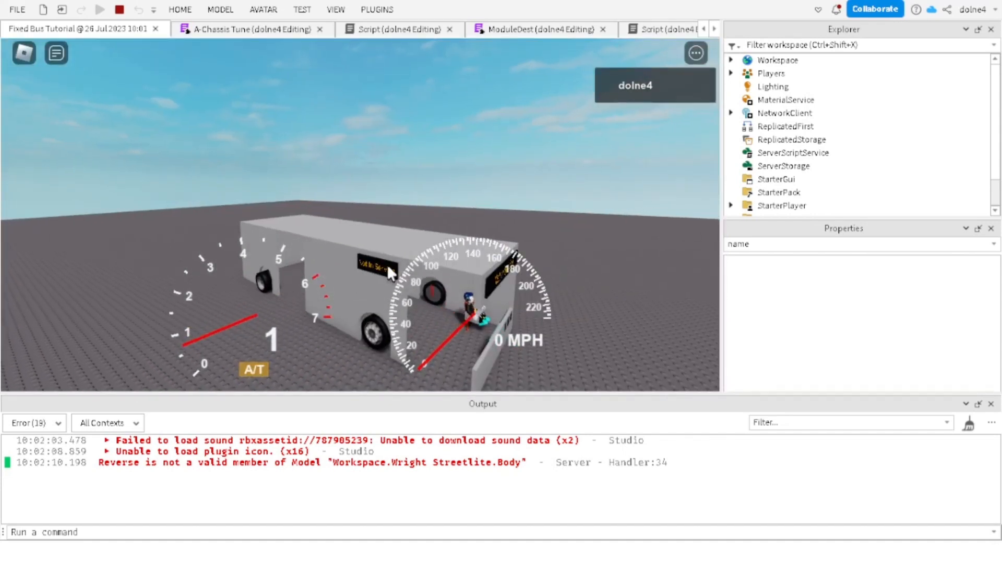
scroll(443, 228, up, 5)
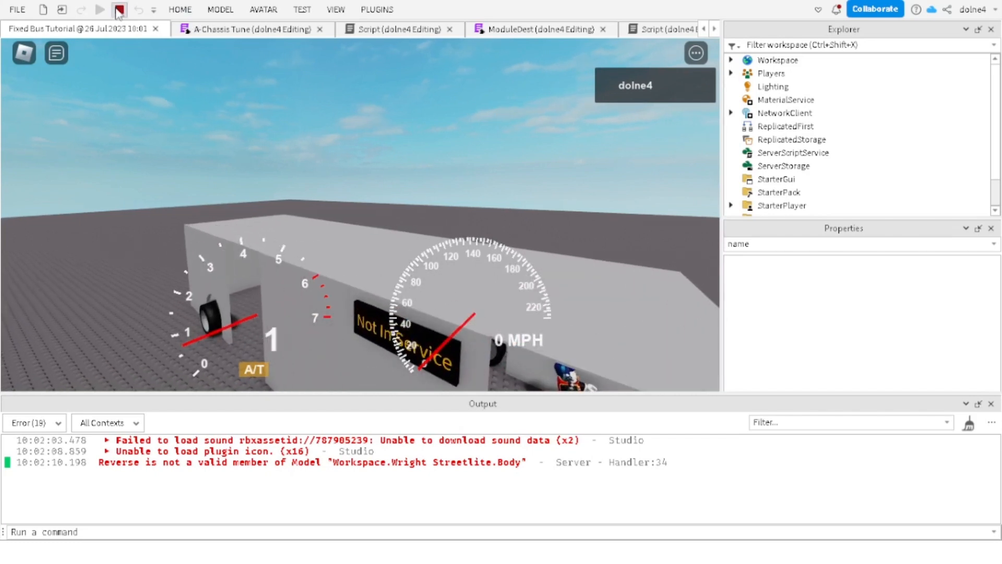
click(119, 10)
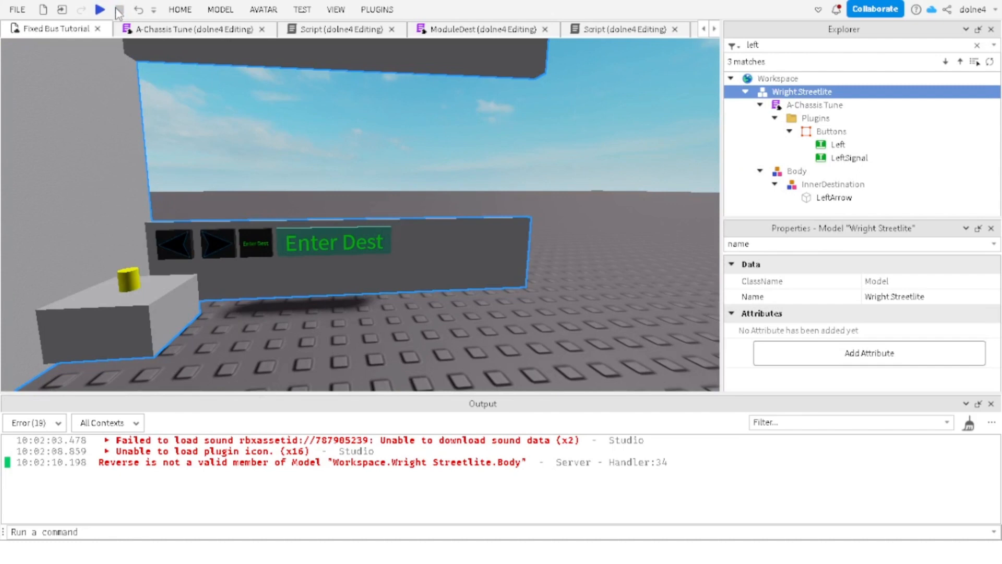
click(461, 29)
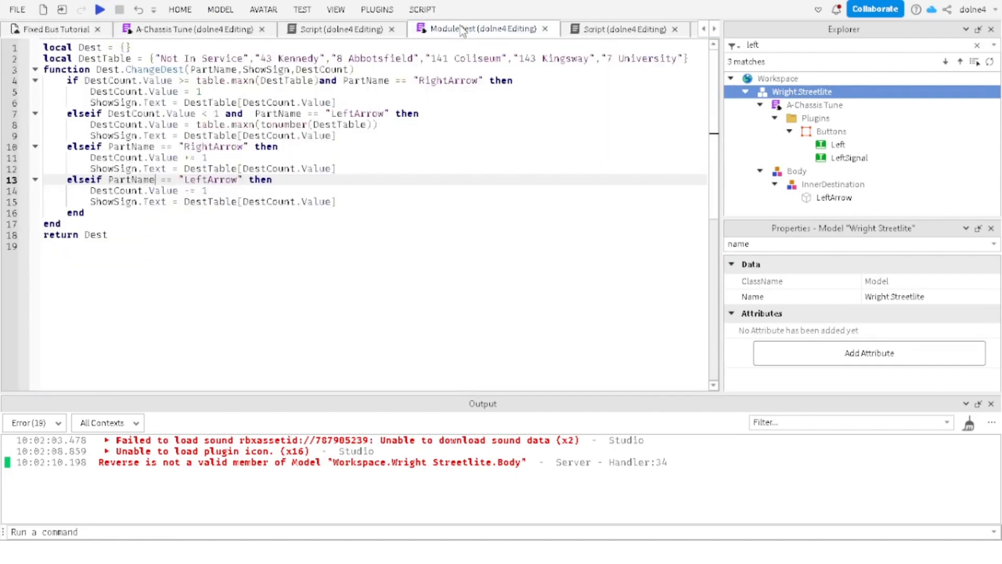
click(106, 220)
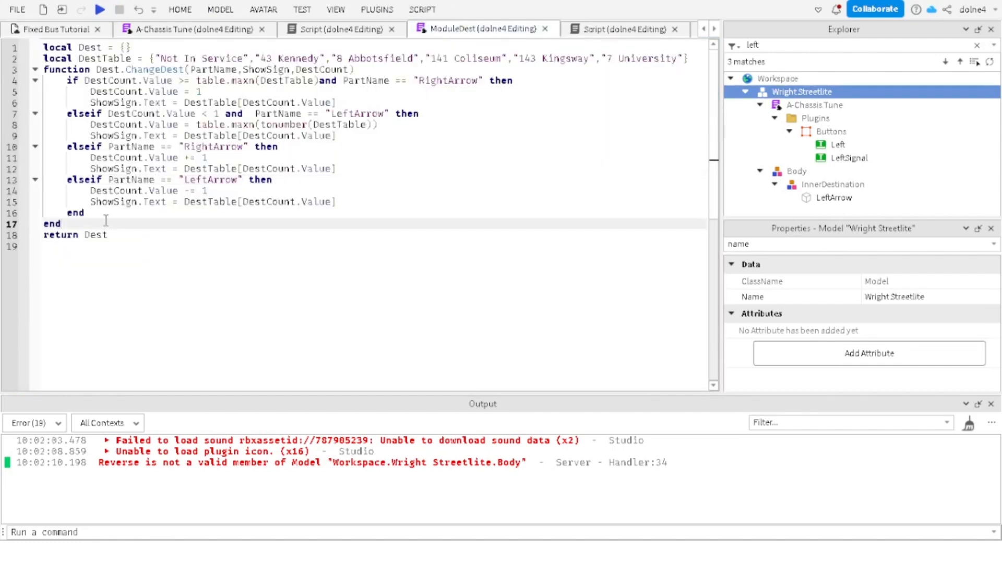
key(Return)
text(func)
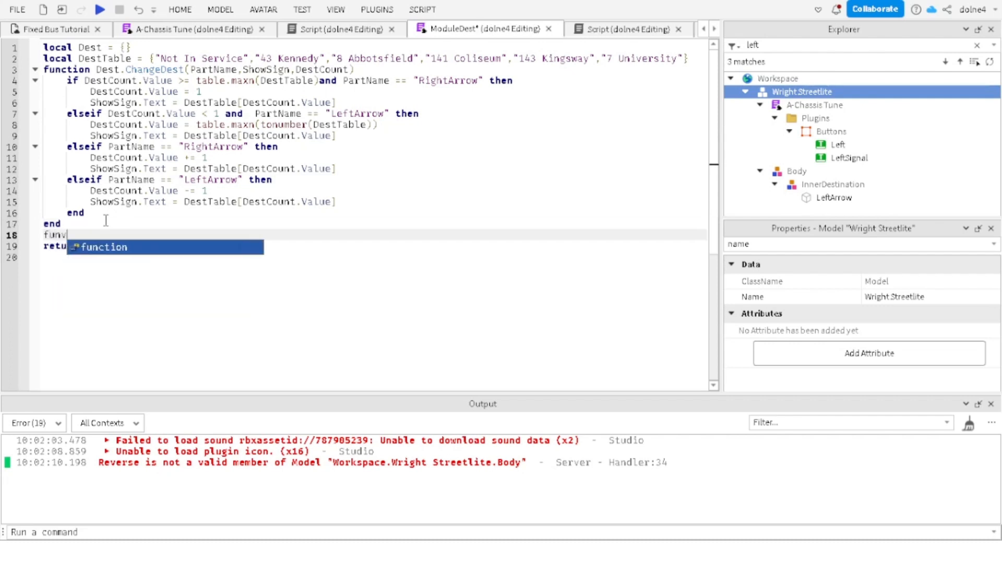
text(tion )
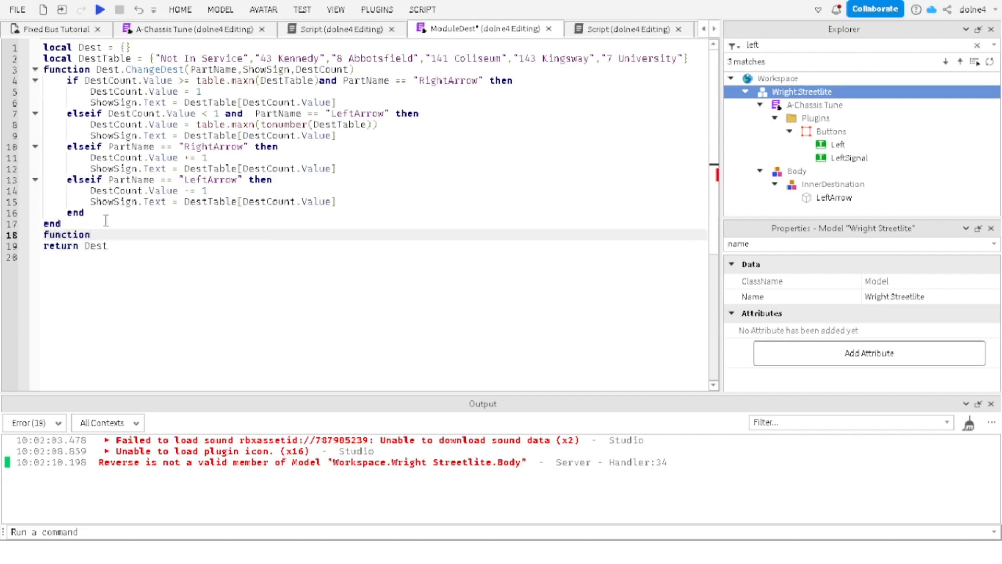
text(Ente)
key(BackSpace)
key(BackSpace)
key(BackSpace)
key(BackSpace)
key(BackSpace)
key(BackSpace)
key(BackSpace)
key(BackSpace)
key(BackSpace)
key(BackSpace)
key(BackSpace)
key(ctrl+z)
key(BackSpace)
key(BackSpace)
key(BackSpace)
key(BackSpace)
key(BackSpace)
key(BackSpace)
key(BackSpace)
key(BackSpace)
key(BackSpace)
key(BackSpace)
key(BackSpace)
key(BackSpace)
key(BackSpace)
key(BackSpace)
Step: Clear the Explorer filter and rename the script inside the RightArrow part as RightArrow
click(58, 29)
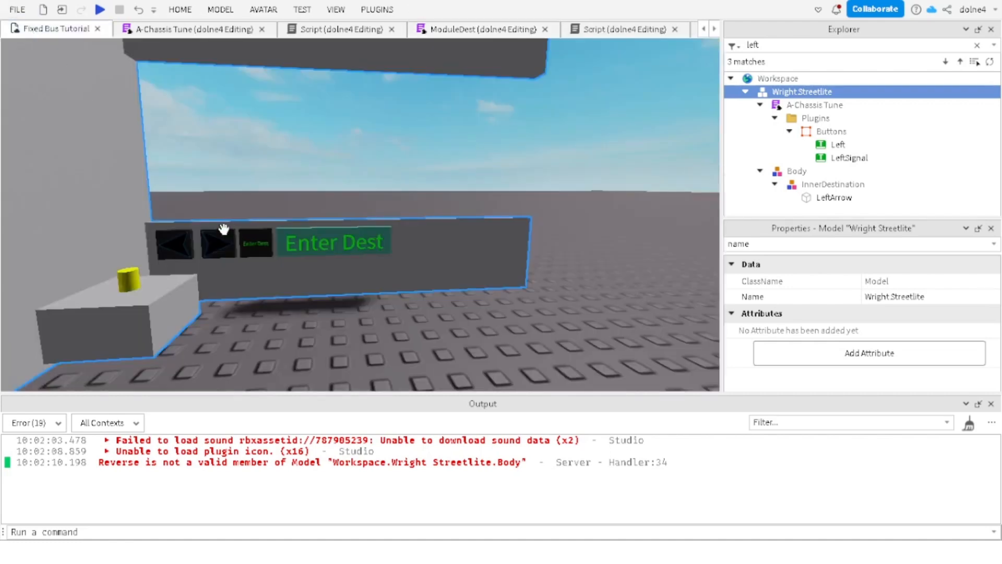
click(213, 241)
scroll(214, 241, up, 3)
scroll(306, 264, down, 2)
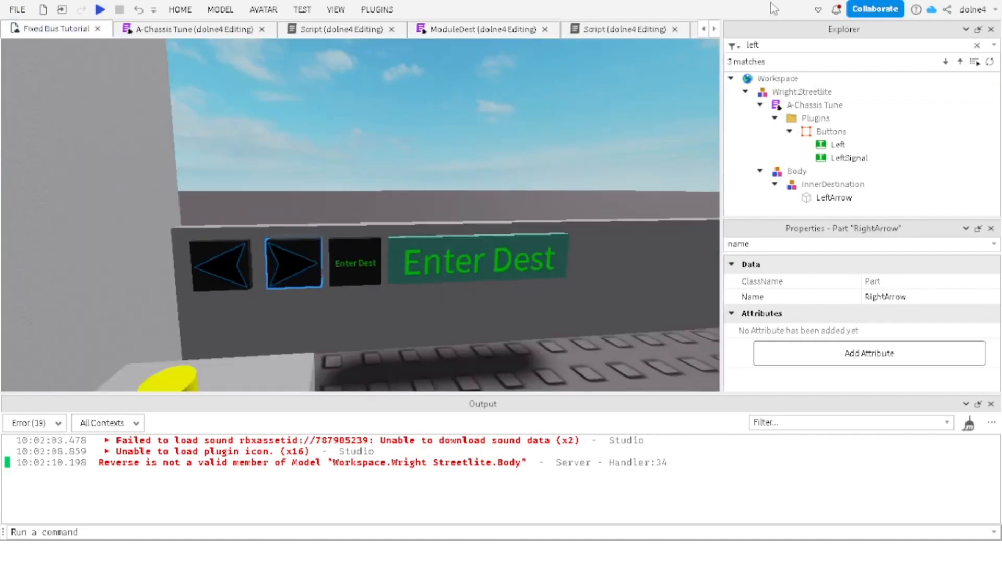
click(761, 46)
key(BackSpace)
key(BackSpace)
key(BackSpace)
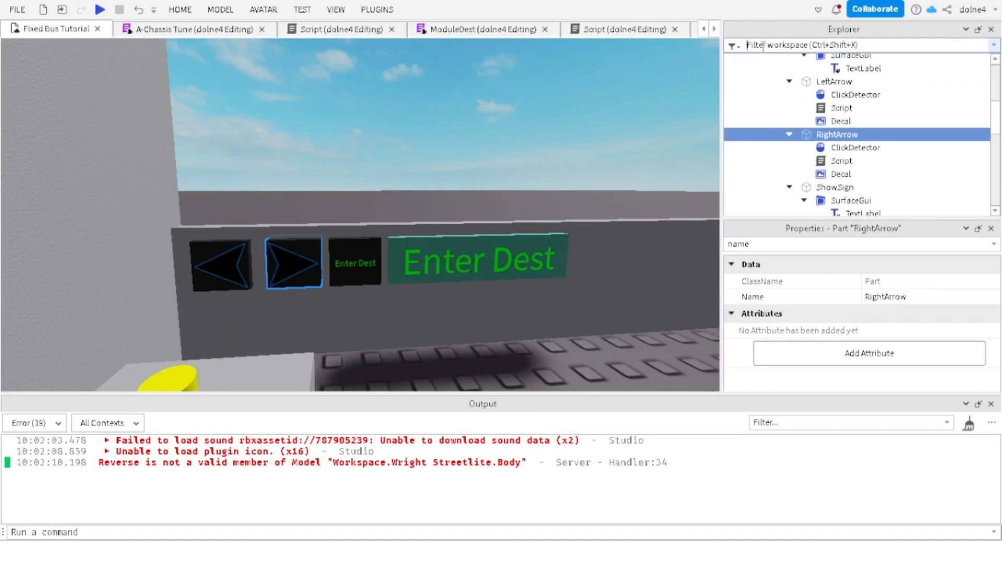
click(841, 160)
click(908, 296)
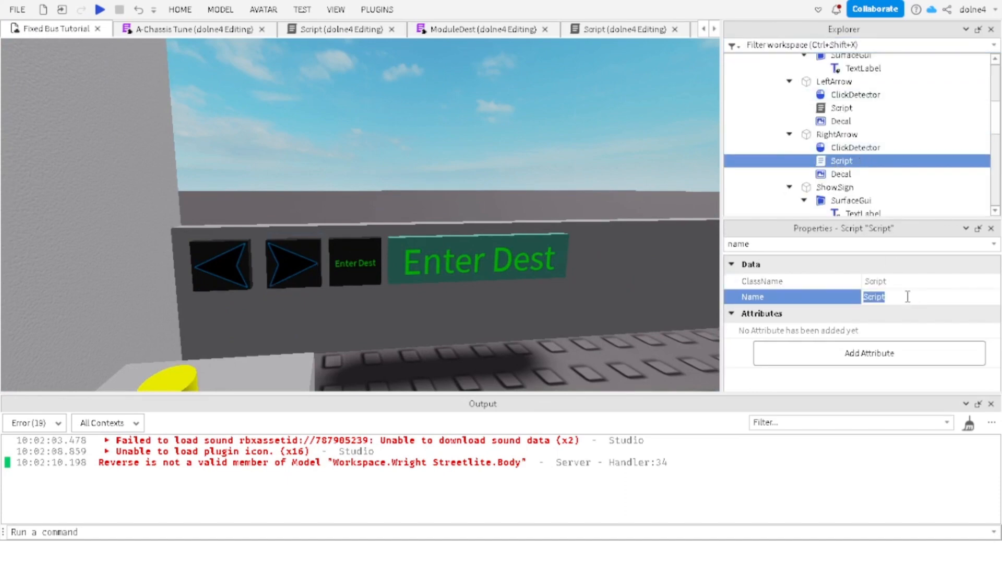
key(BackSpace)
text(RightArrow)
key(Return)
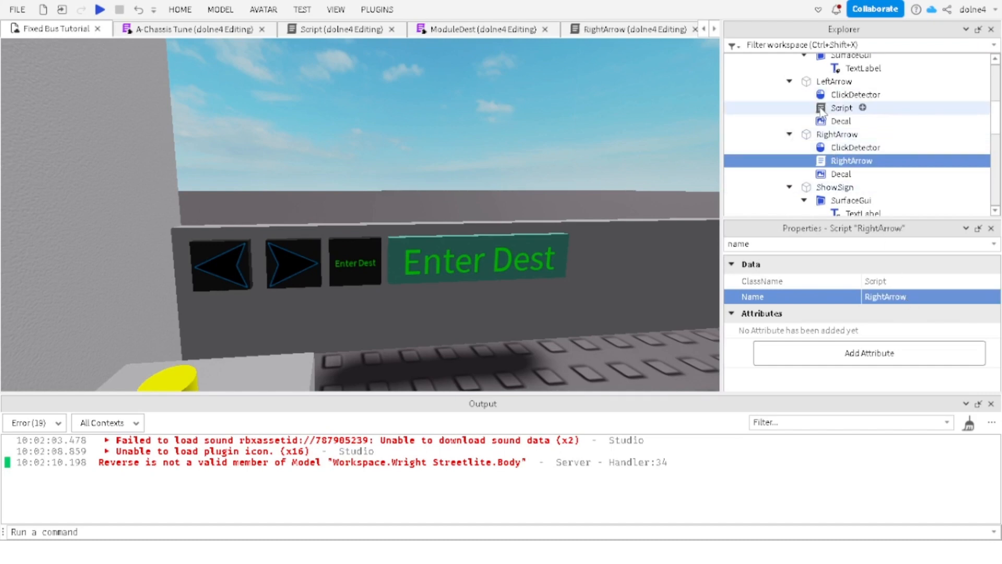
Step: Rename the script inside the LeftArrow part as LeftArroq
click(840, 108)
click(881, 297)
text(Le)
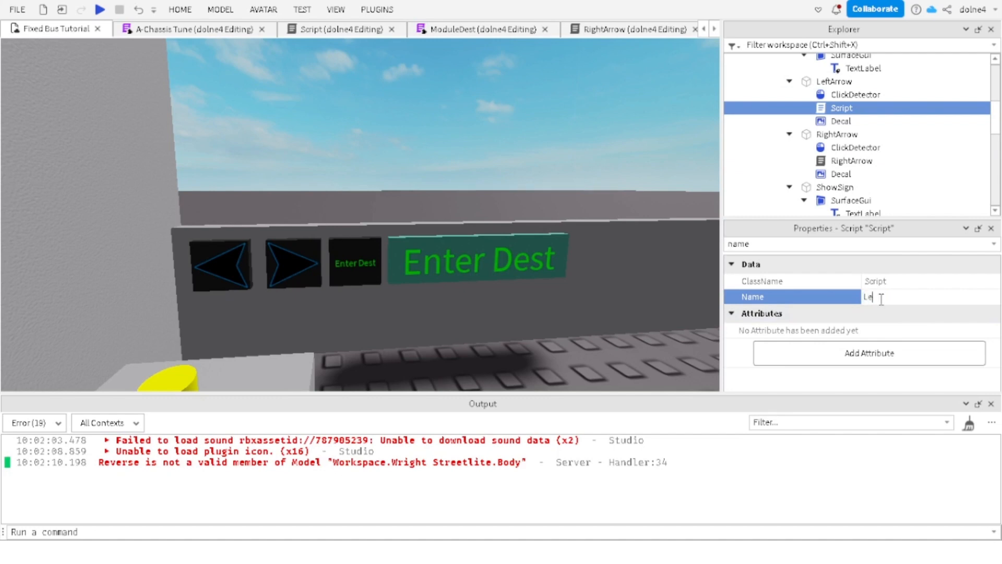
text(ftArroq)
key(Return)
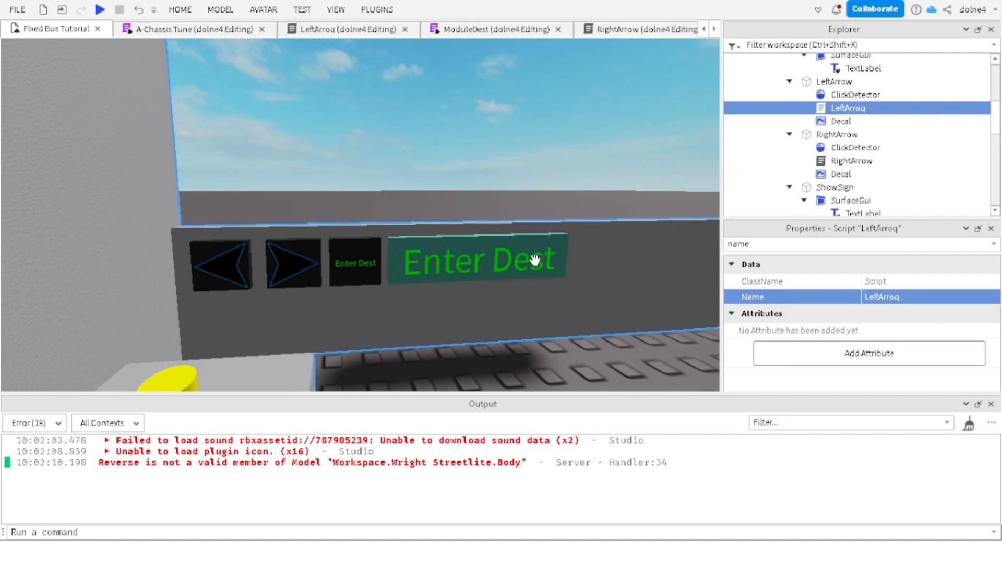
click(566, 261)
click(887, 296)
key(BackSpace)
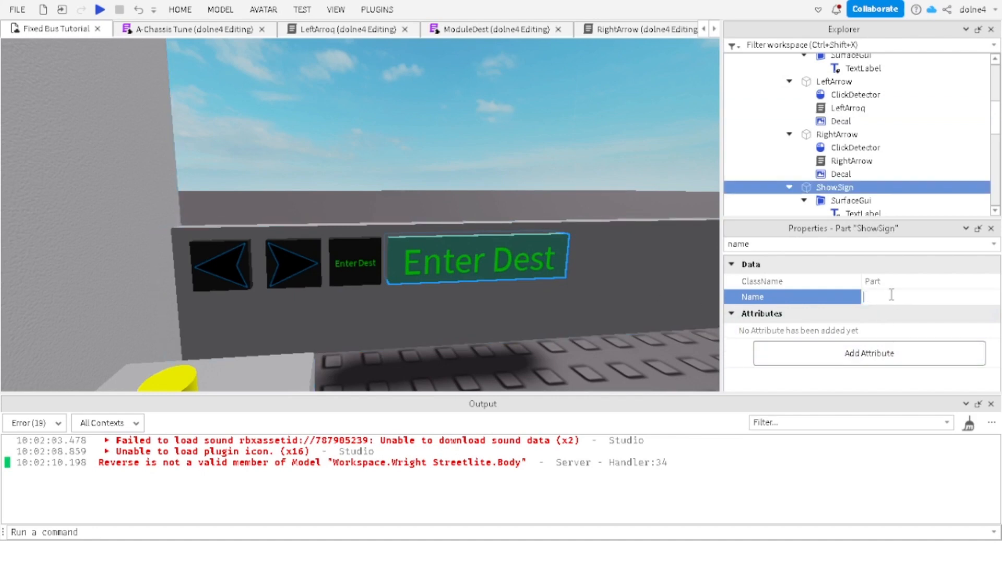
key(ctrl+z)
Step: Add a new script to the ShowSign part and delete its default print line
scroll(859, 174, down, 3)
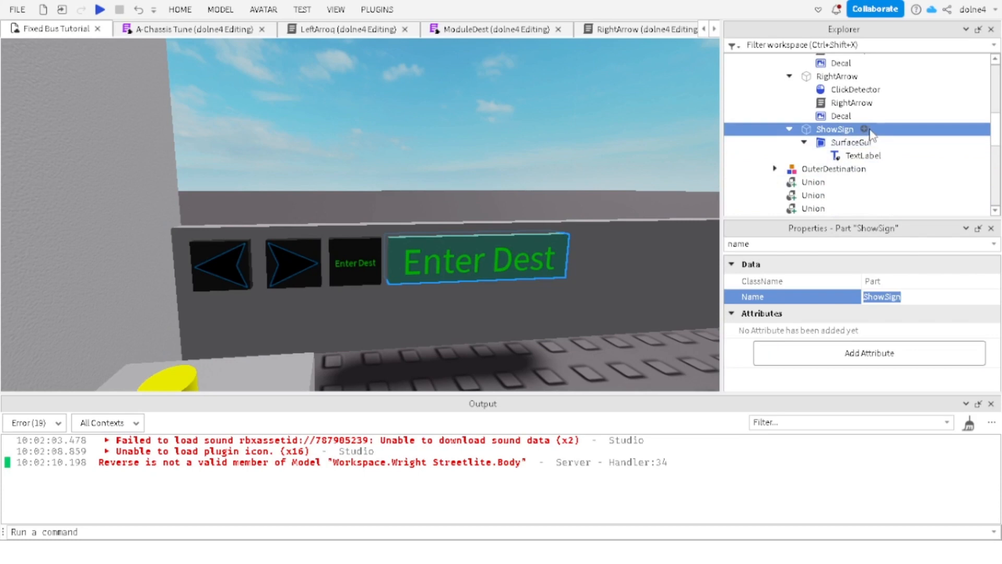
click(862, 129)
click(777, 187)
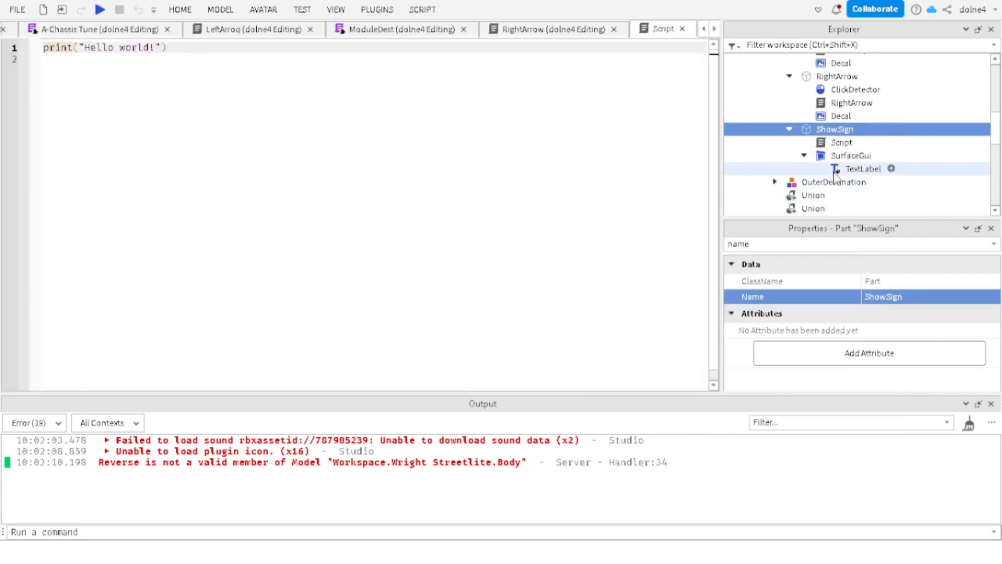
key(BackSpace)
key(BackSpace)
key(BackSpace)
key(BackSpace)
key(BackSpace)
key(BackSpace)
key(BackSpace)
key(BackSpace)
key(BackSpace)
key(BackSpace)
key(BackSpace)
key(BackSpace)
key(BackSpace)
key(BackSpace)
key(BackSpace)
key(BackSpace)
key(BackSpace)
key(BackSpace)
key(BackSpace)
key(BackSpace)
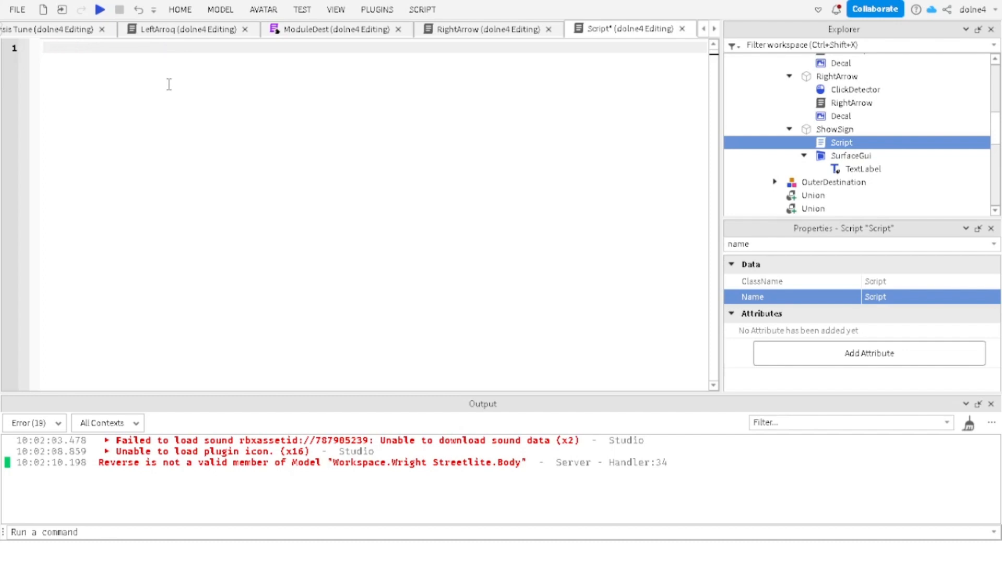
Step: Declare a local variable ShowSign set to script.Parent.SurfaceGui.TextLabel in the ShowSign part's script
text(local)
text( Te)
key(BackSpace)
key(BackSpace)
text(ShowSign )
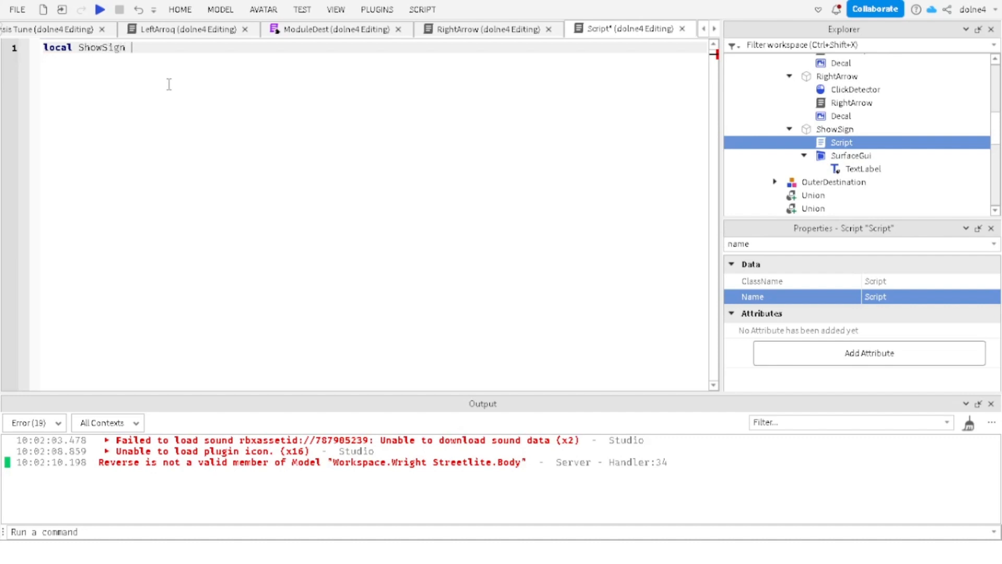
text(= script.Parent.Sur)
key(Tab)
text(.Te)
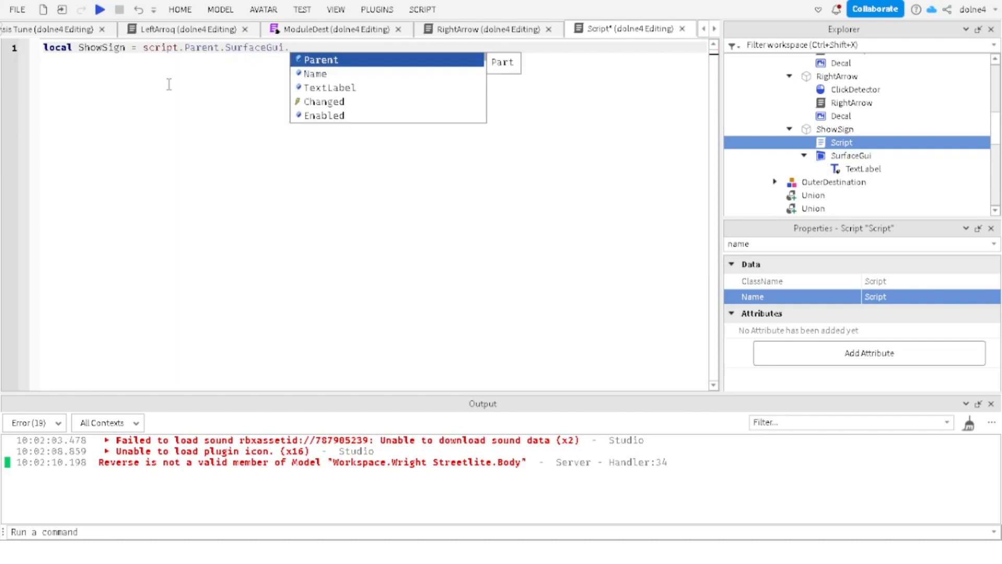
key(Tab)
key(Return)
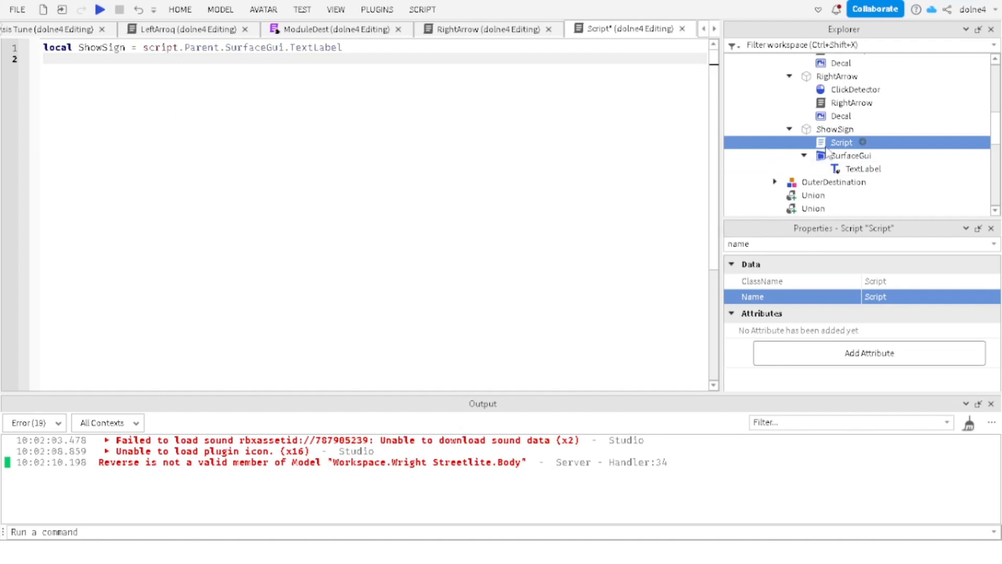
Step: Declare a local variable OuterDestination set to script.Parent.Parent.Parent.OuterDestination:GetChildren() on the script's second line
scroll(824, 151, up, 8)
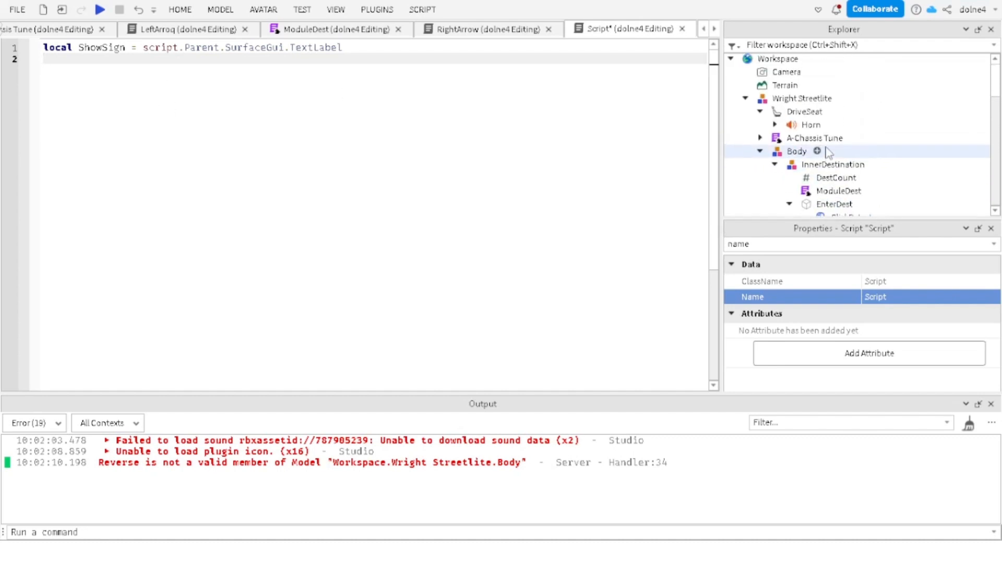
click(774, 164)
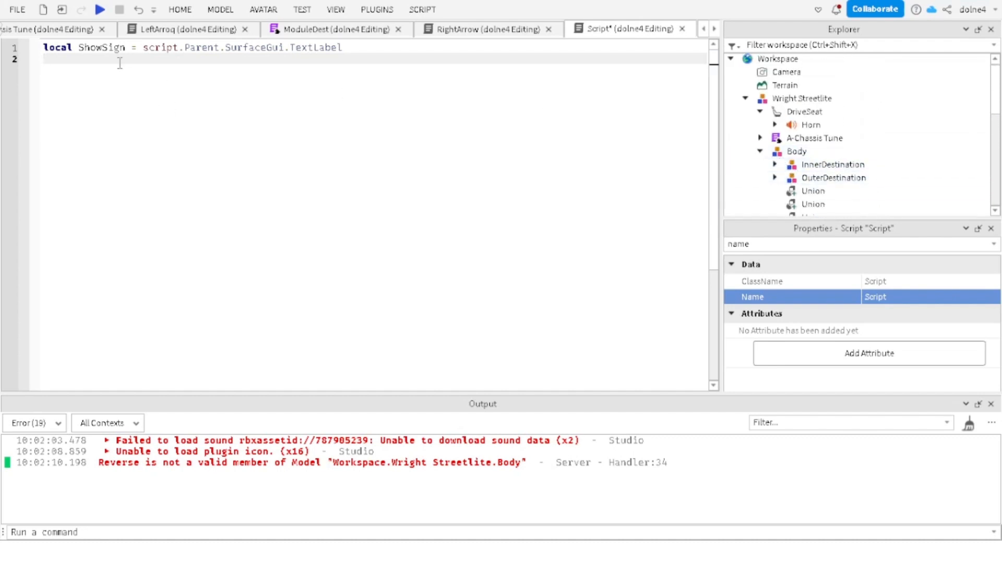
key(l)
click(56, 81)
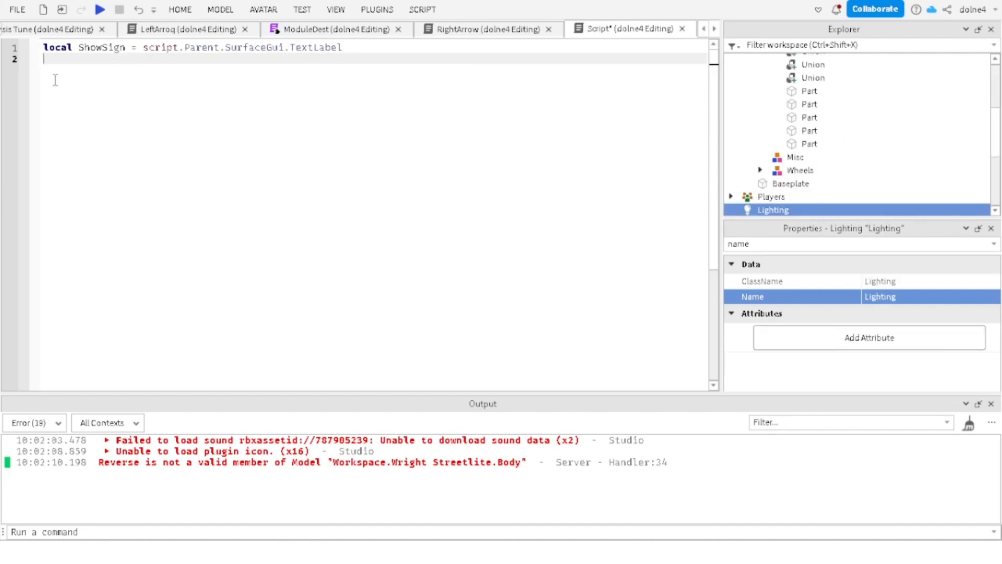
text(local OuterDestination =)
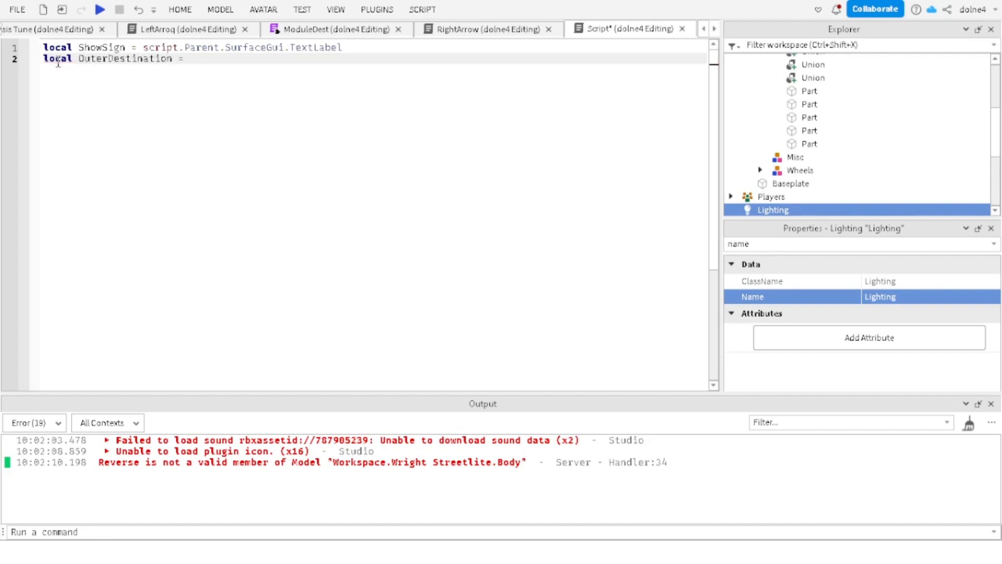
text( script.)
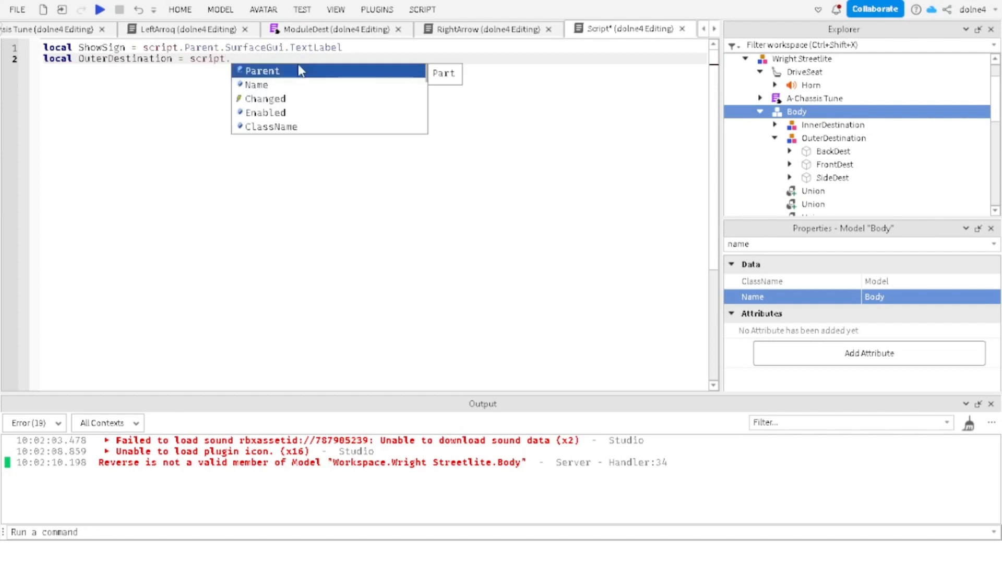
text(Parent.)
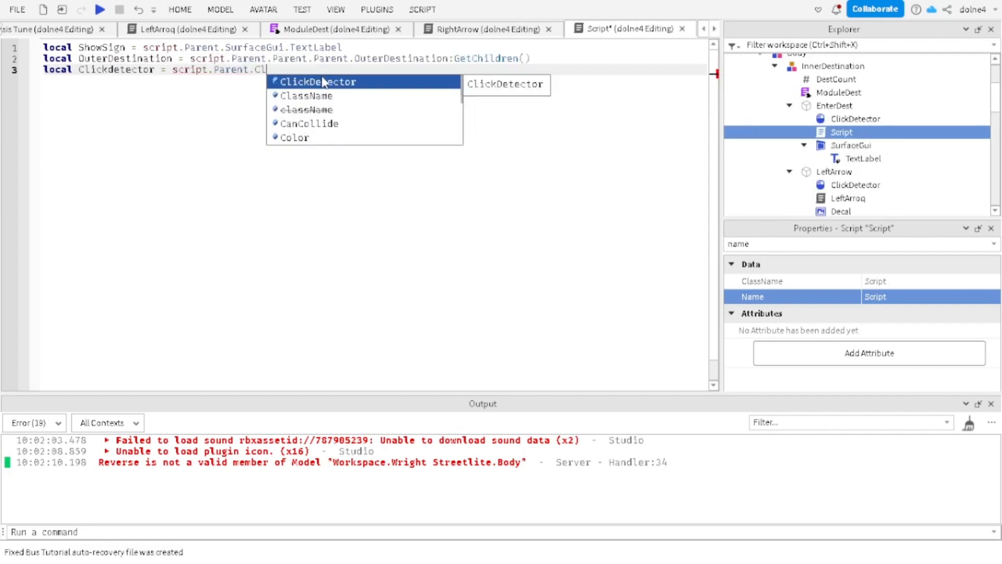
Step: Declare a local variable Clickdetector set to script.Parent.ClickDetector and connect an empty function to its MouseClick event
text(ic)
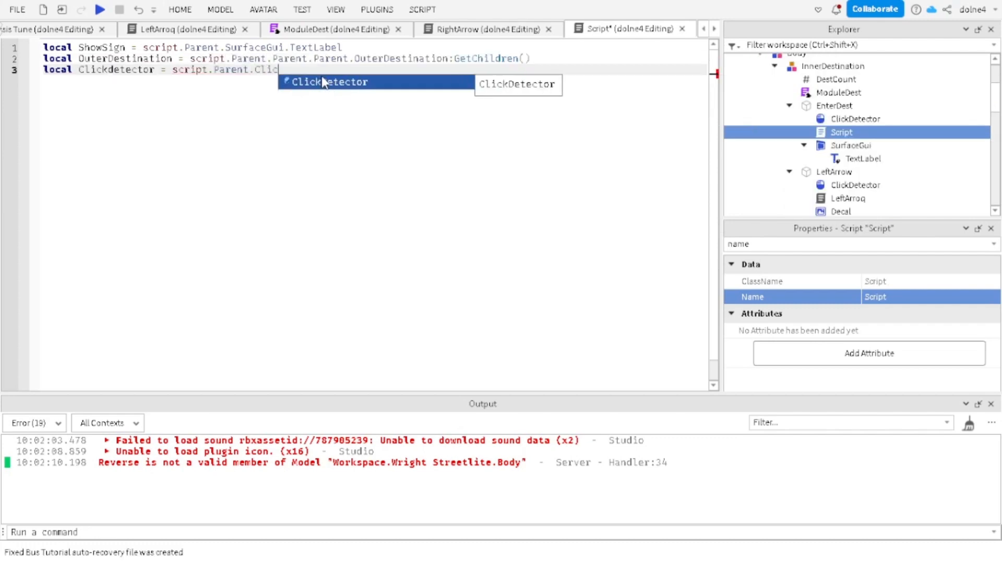
click(323, 82)
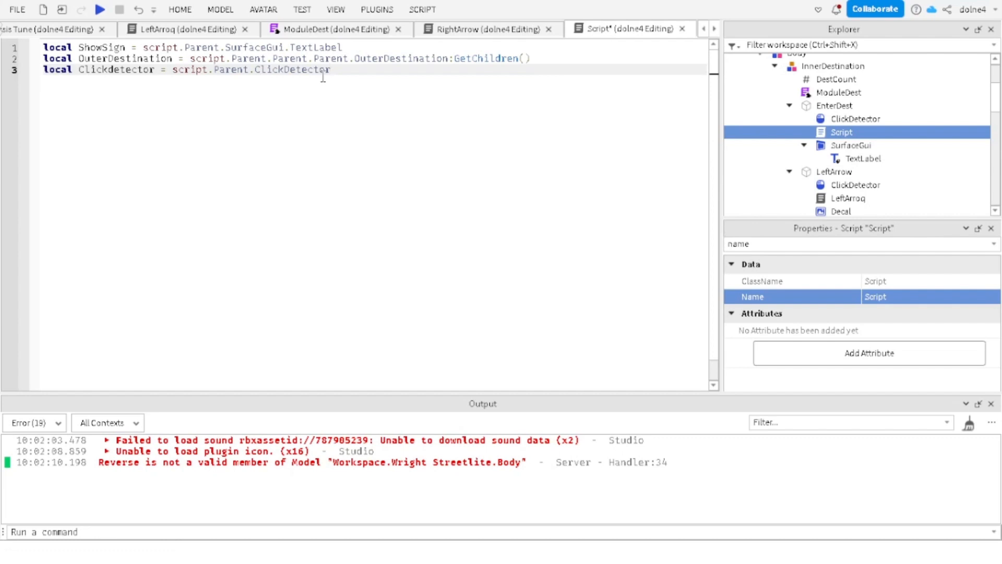
key(Return)
text(Click)
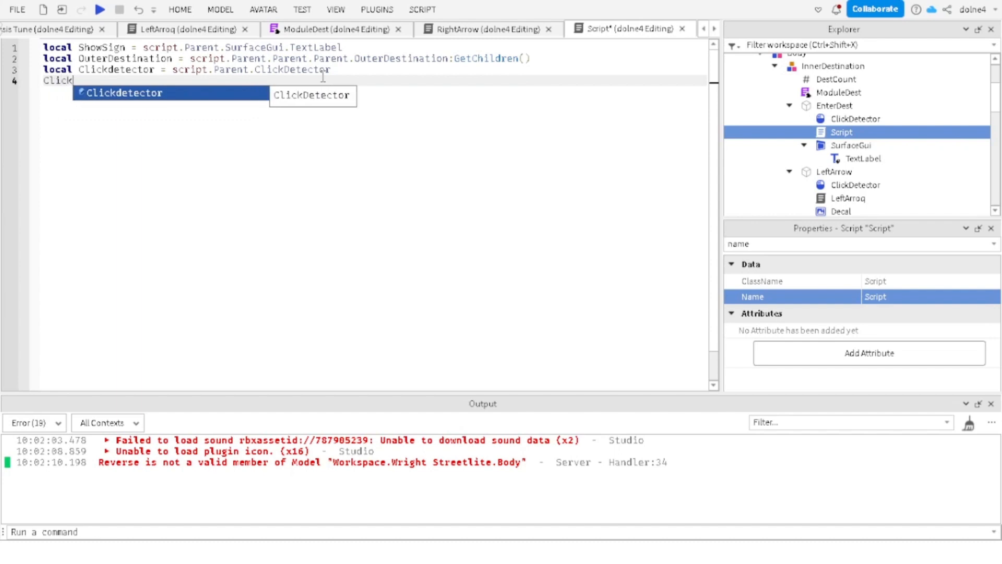
key(Tab)
text(.Mo)
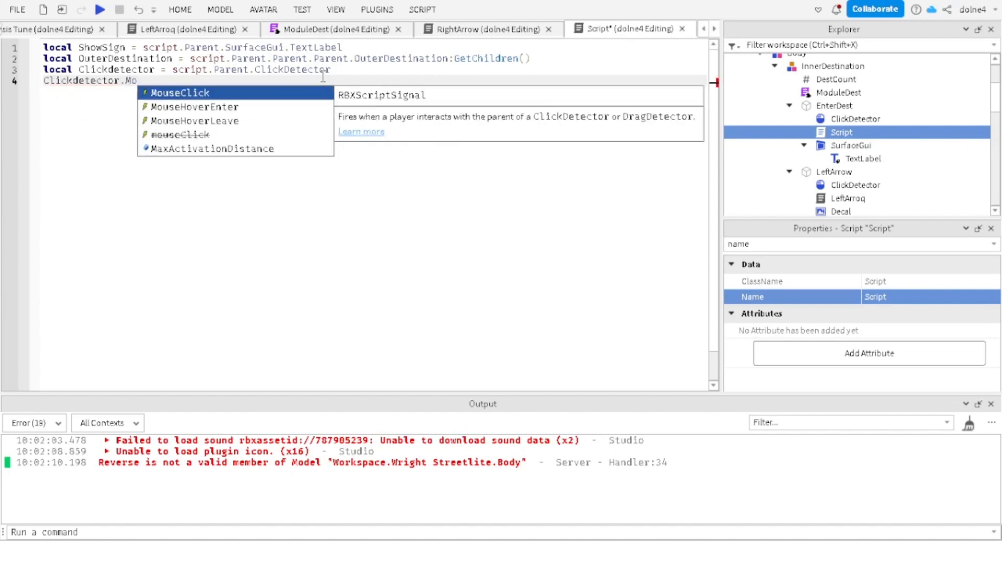
key(Tab)
text(:)
key(Tab)
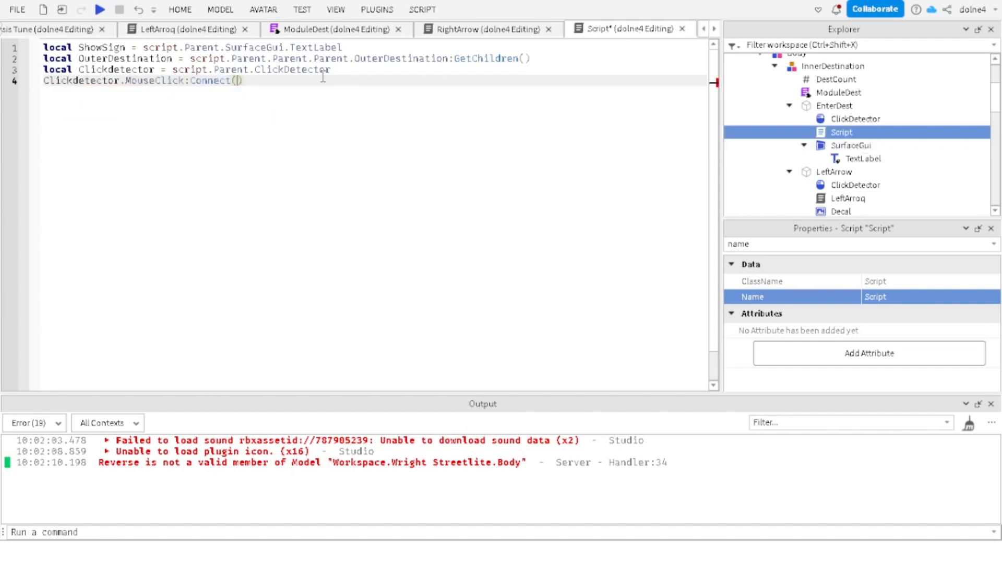
text(function()
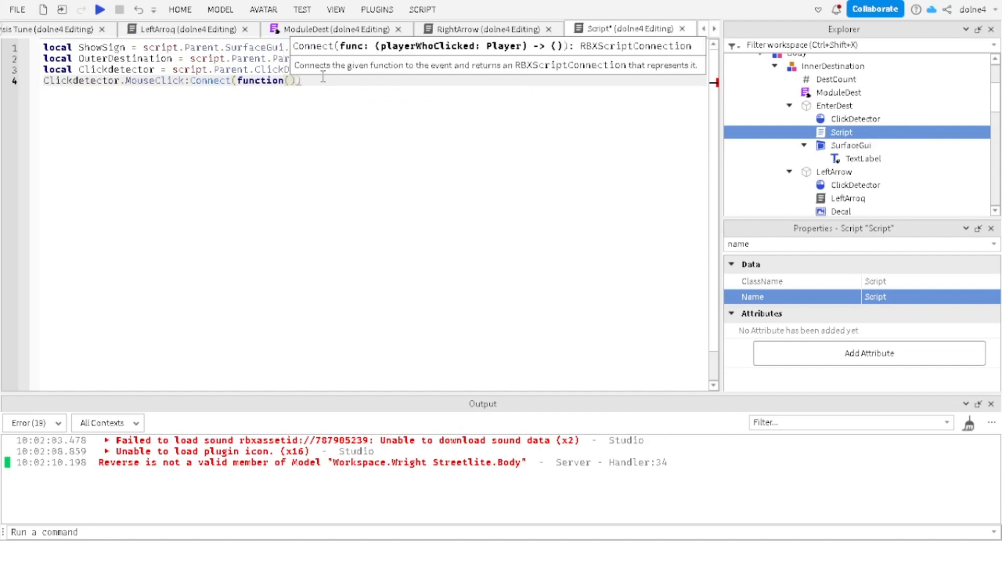
text())
key(Return)
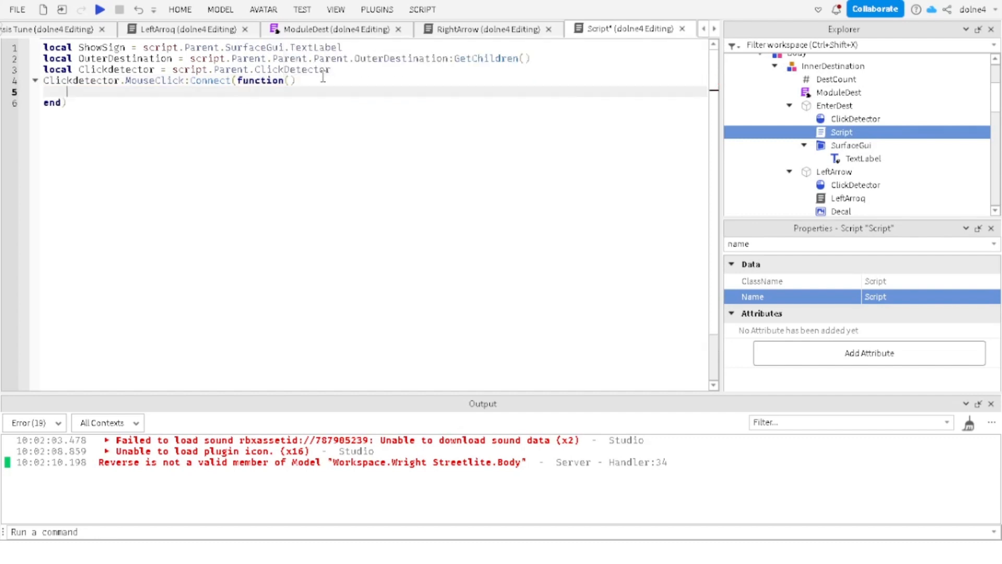
Step: Begin a for i,v in pairs(OuterDestination) loop inside the MouseClick function
text(for i,v in pairs()
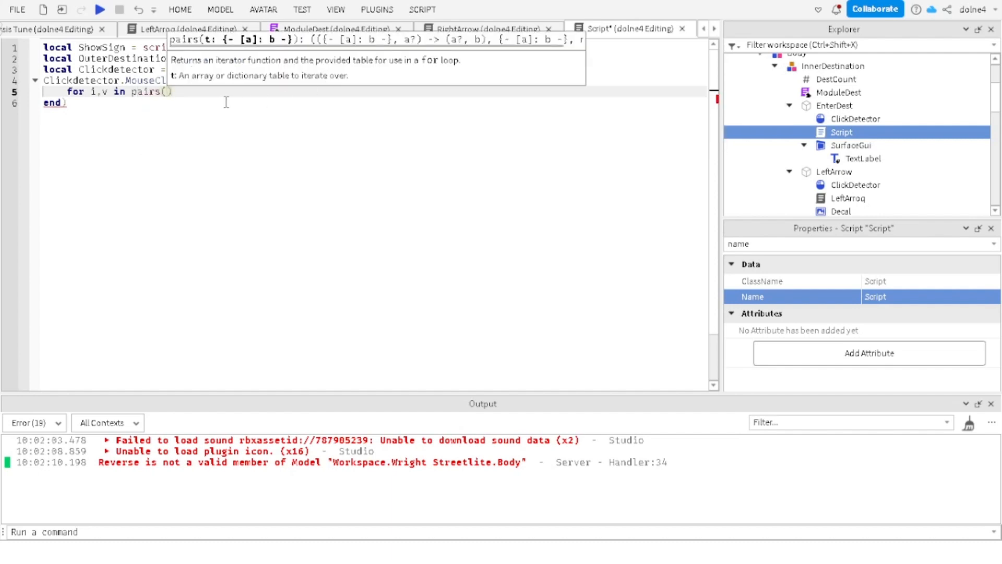
text(OuterDestination)
click(226, 102)
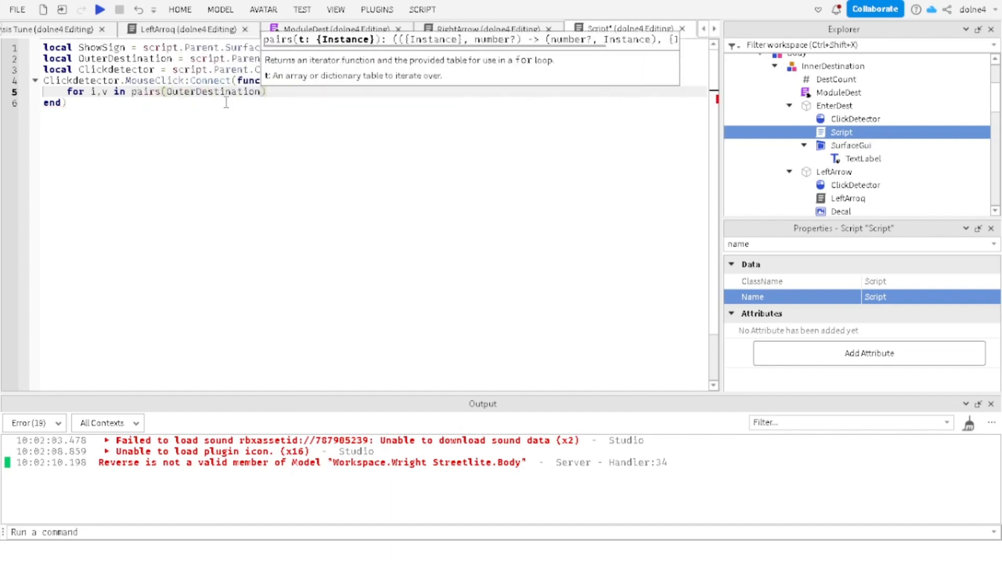
click(244, 158)
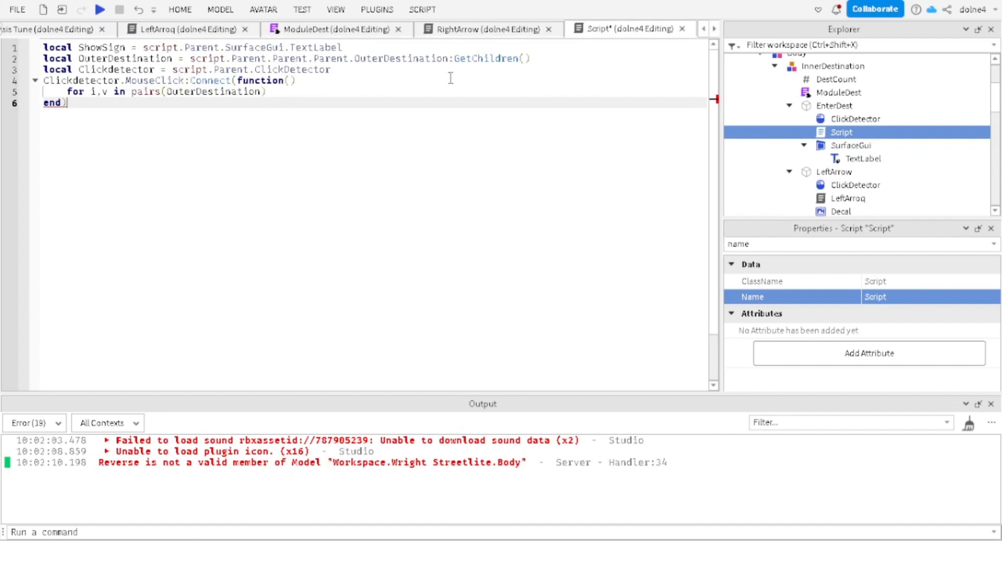
Step: Move :GetChildren() from the OuterDestination declaration into the loop's pairs call and complete the loop with a do-end block
drag(531, 59, 450, 58)
key(ctrl+x)
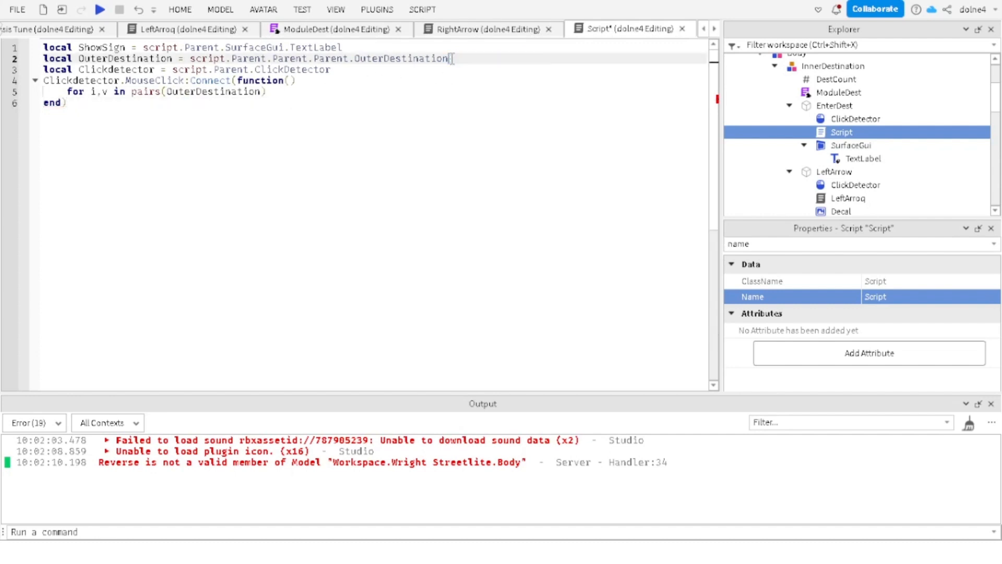
click(260, 92)
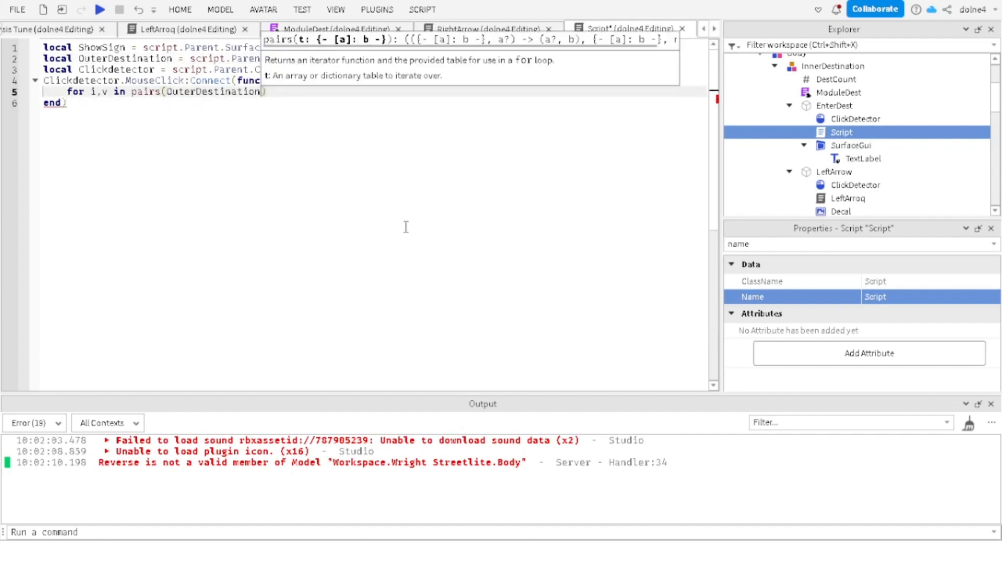
key(ctrl+v)
key(Right)
text(d)
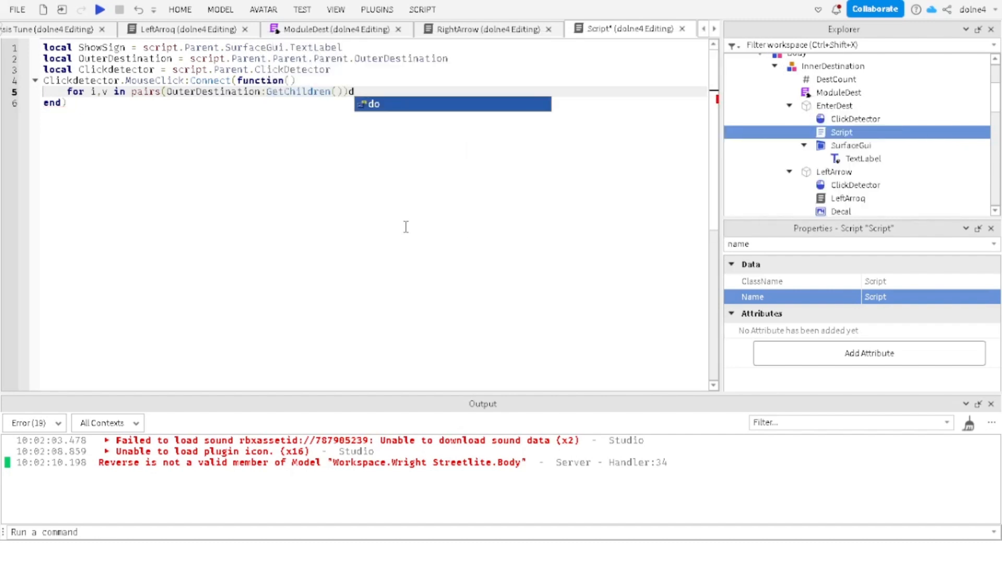
text(o)
key(Return)
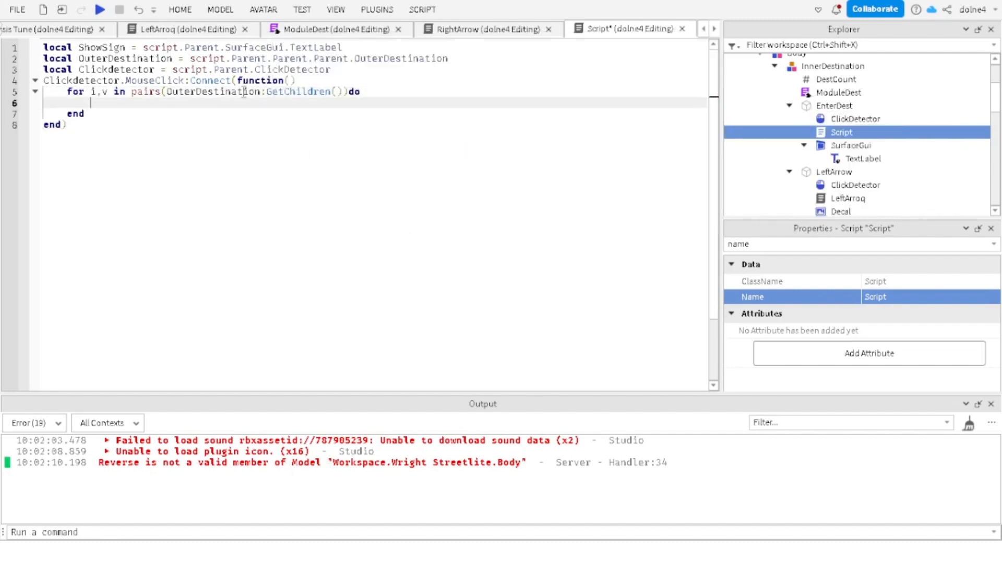
Step: Rename the loop variable v to Dest in the for statement
click(108, 92)
key(BackSpace)
text(D)
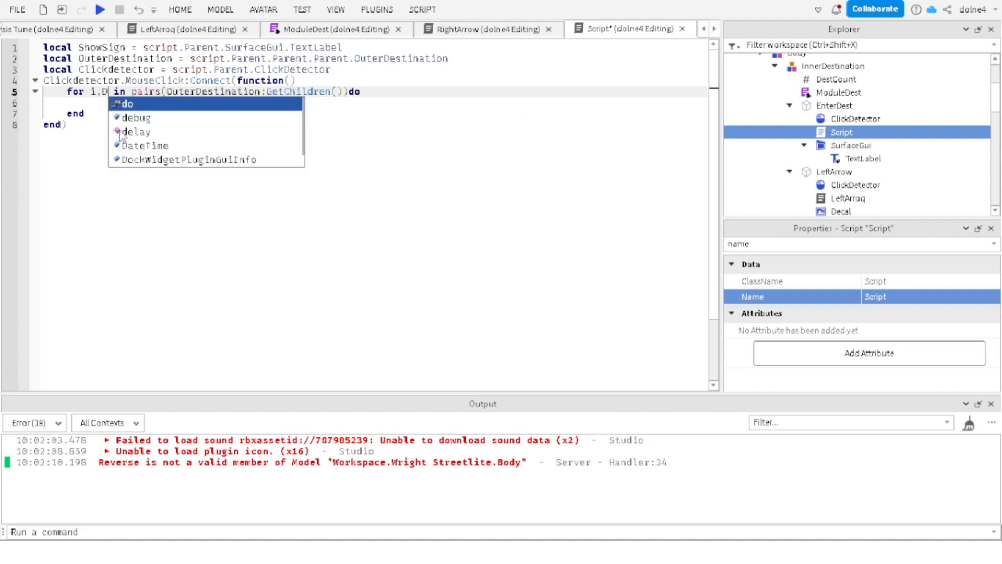
text(est)
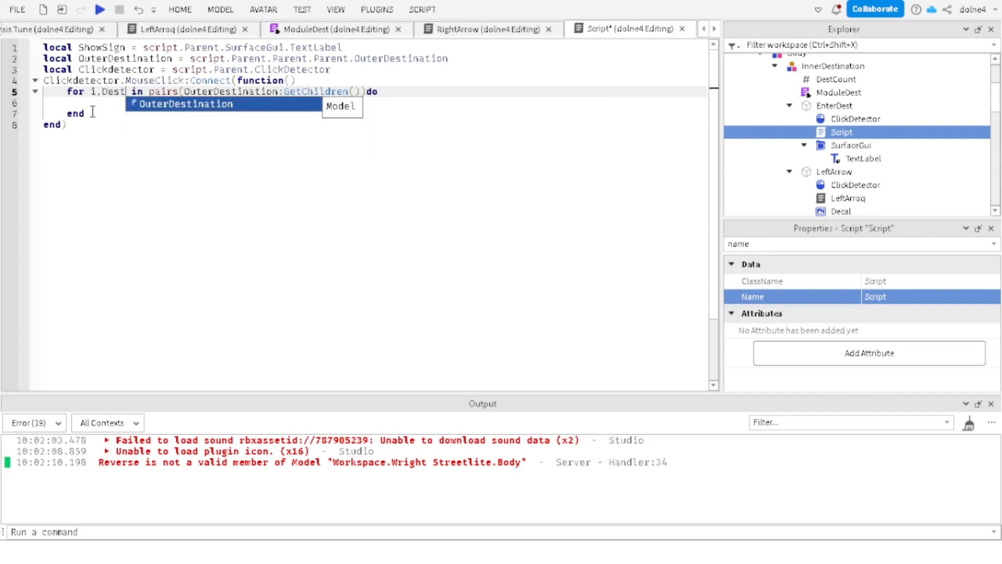
Step: Start an assignment to Dest.SurfaceGui.TextLabel inside the loop body, leaving its value blank
click(94, 107)
text(Dest)
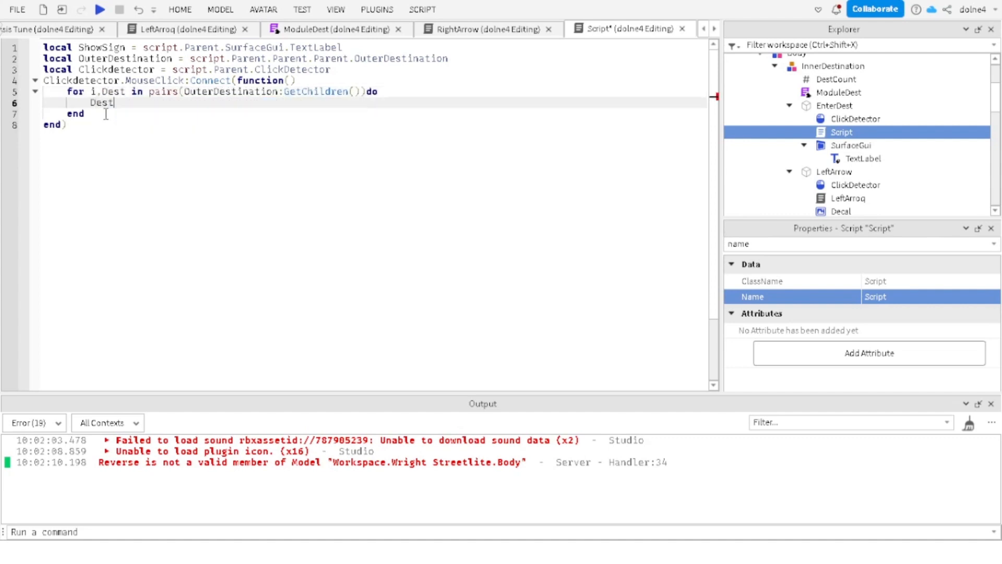
text(.SurfaceGui.TextLabel =)
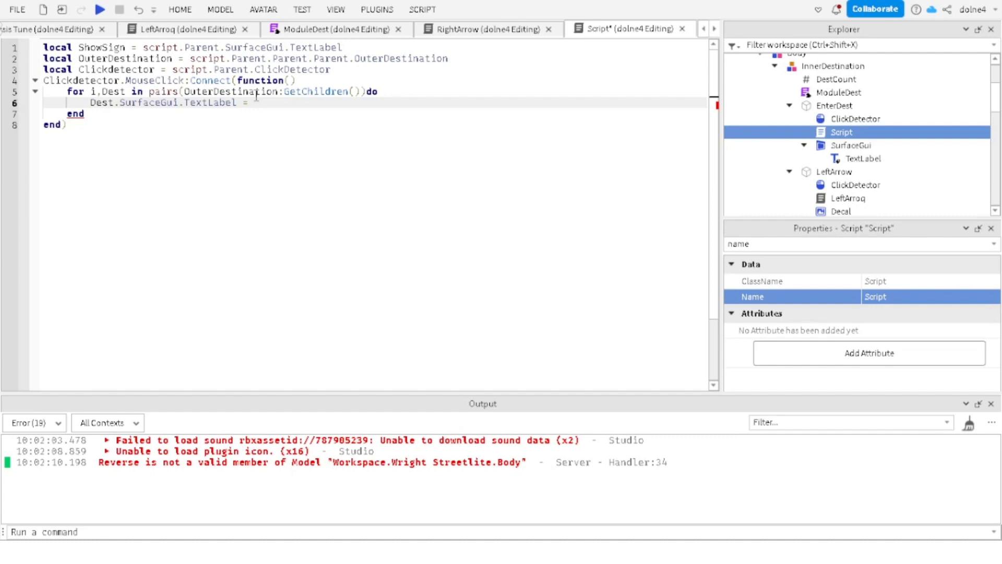
Step: Declare a local variable DestCount set to script.Parent.Parent.DestCount below the Clickdetector declaration
click(353, 74)
key(Return)
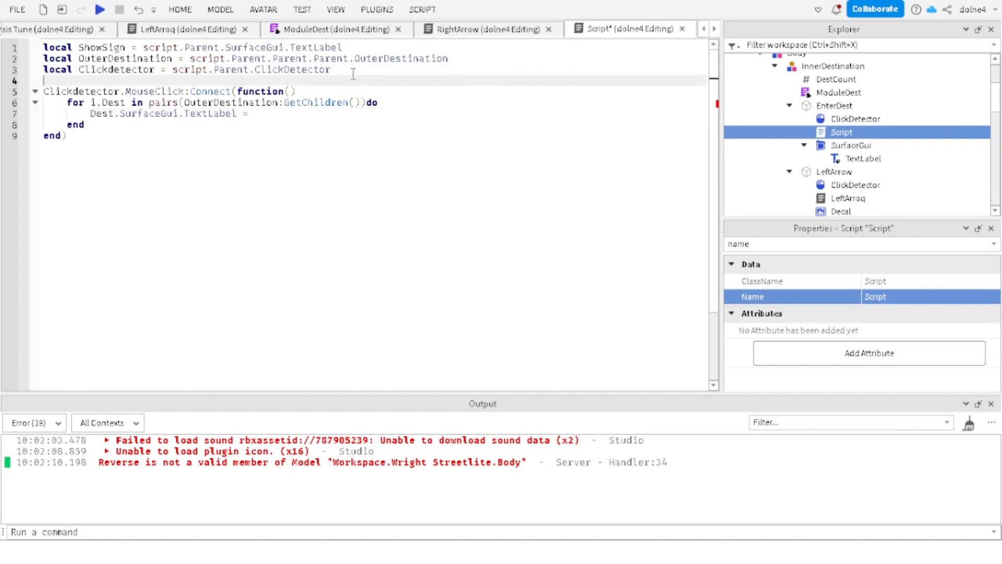
text(local DestCount =)
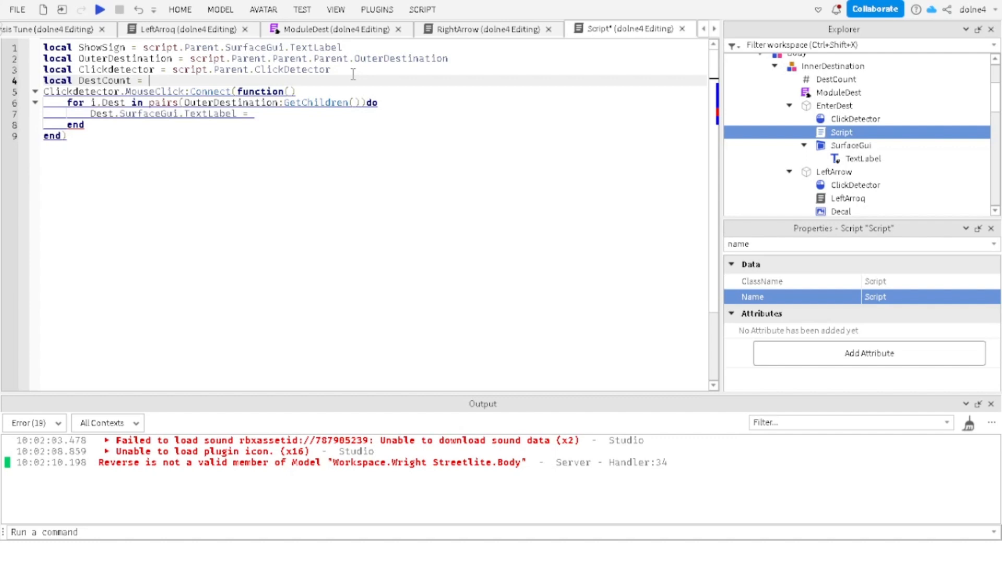
text(script.)
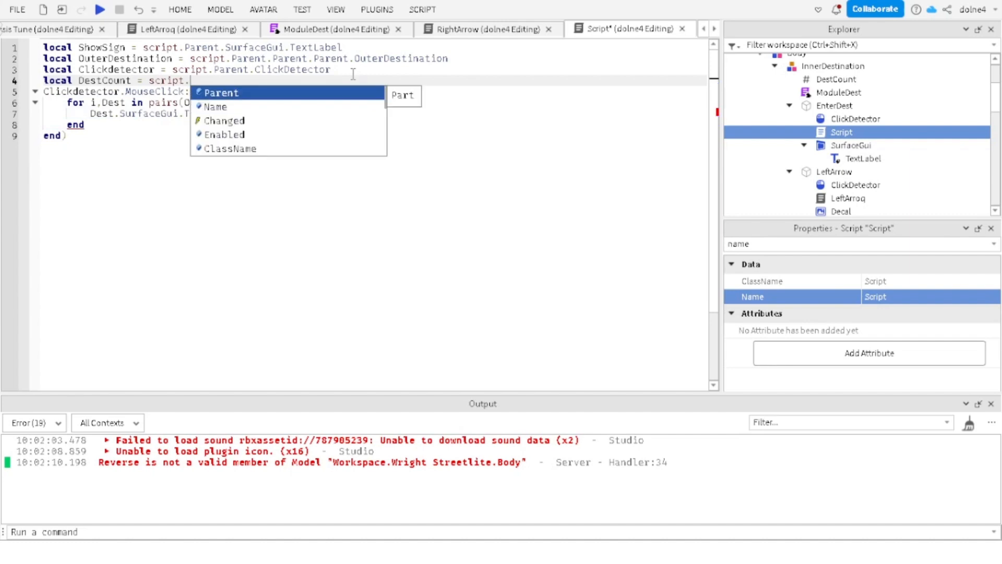
text(Parent.Parent.Des)
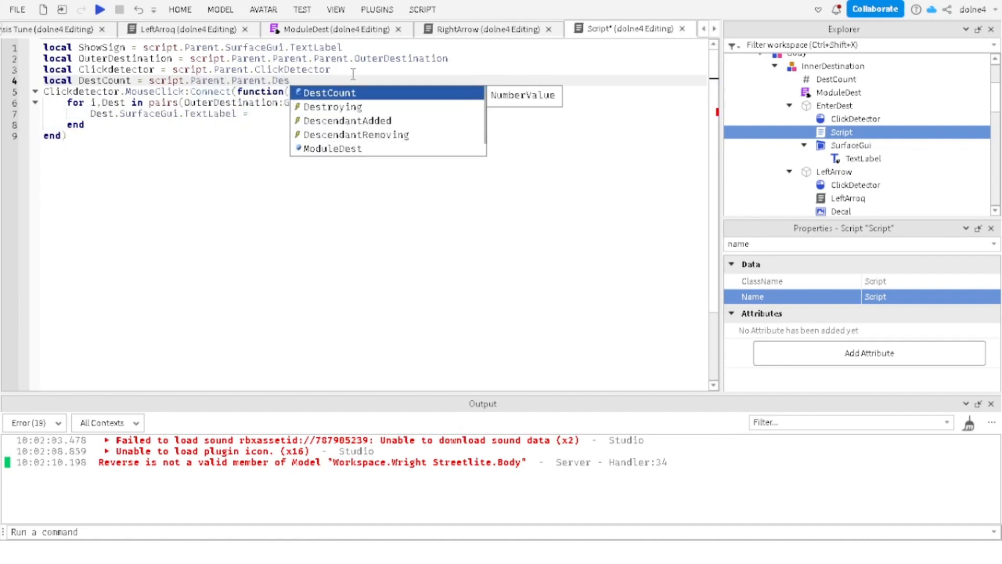
key(Tab)
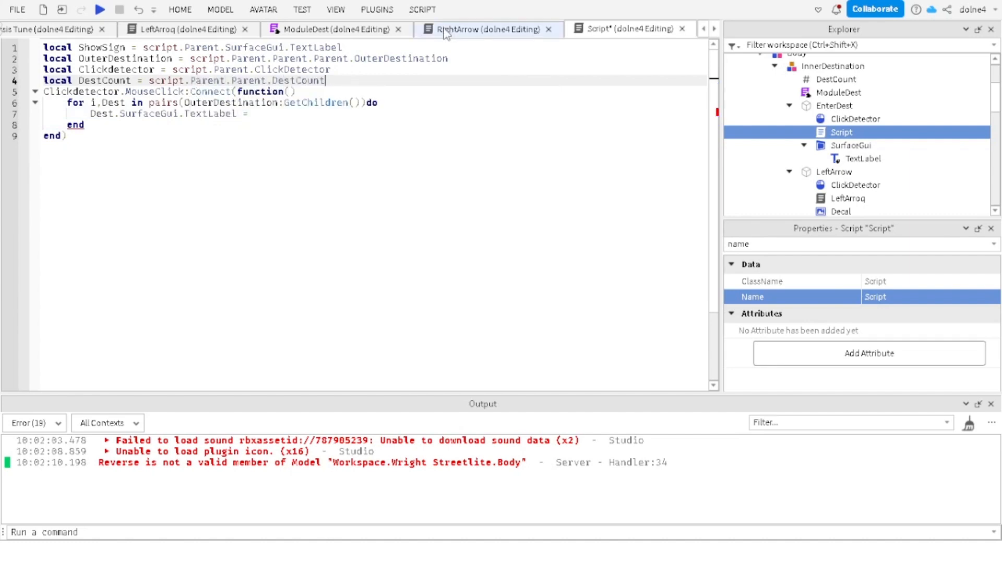
Step: Add an empty Dest.Enter() function to ModuleDest between the end of Dest.ChangeDest and the return statement
click(332, 29)
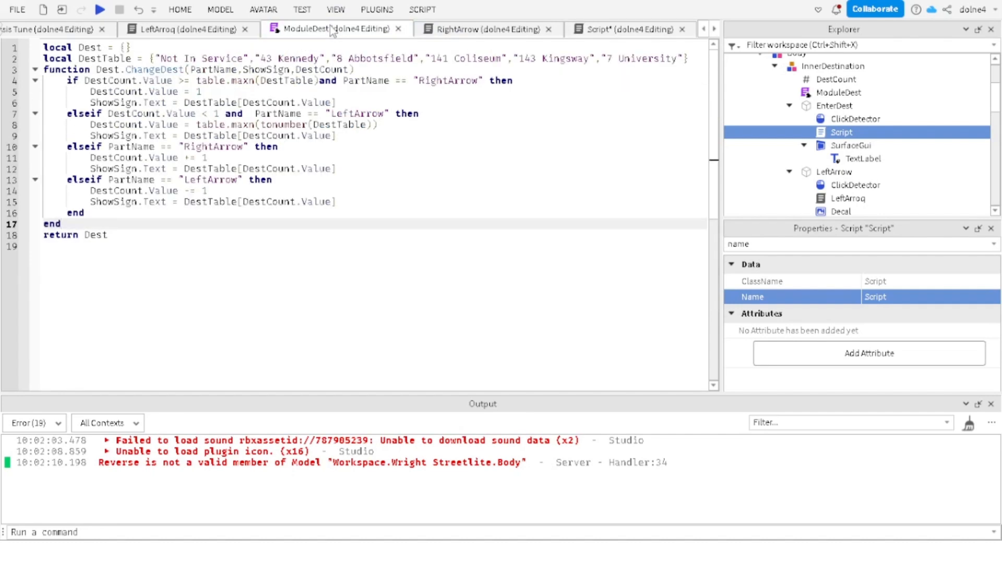
click(609, 32)
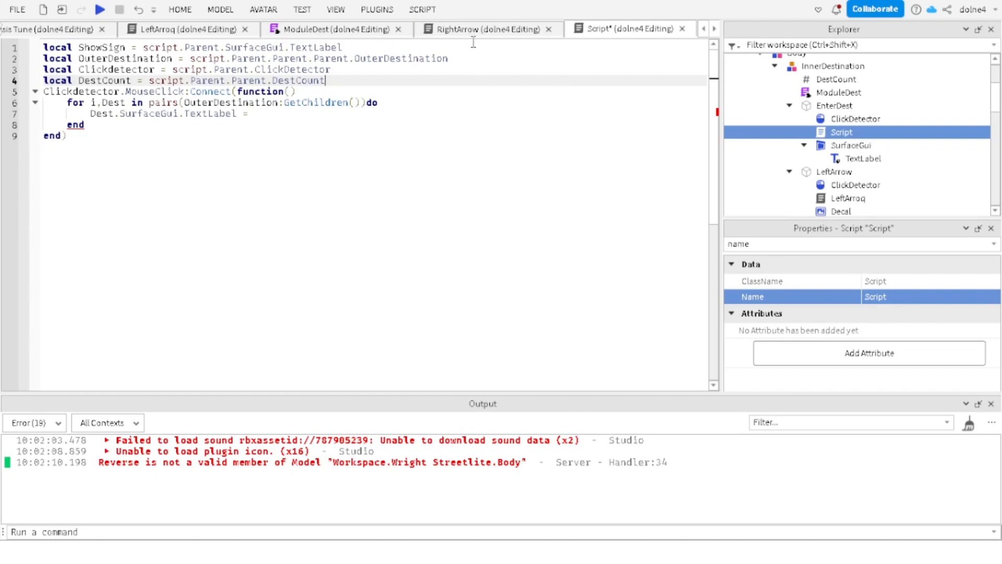
click(331, 30)
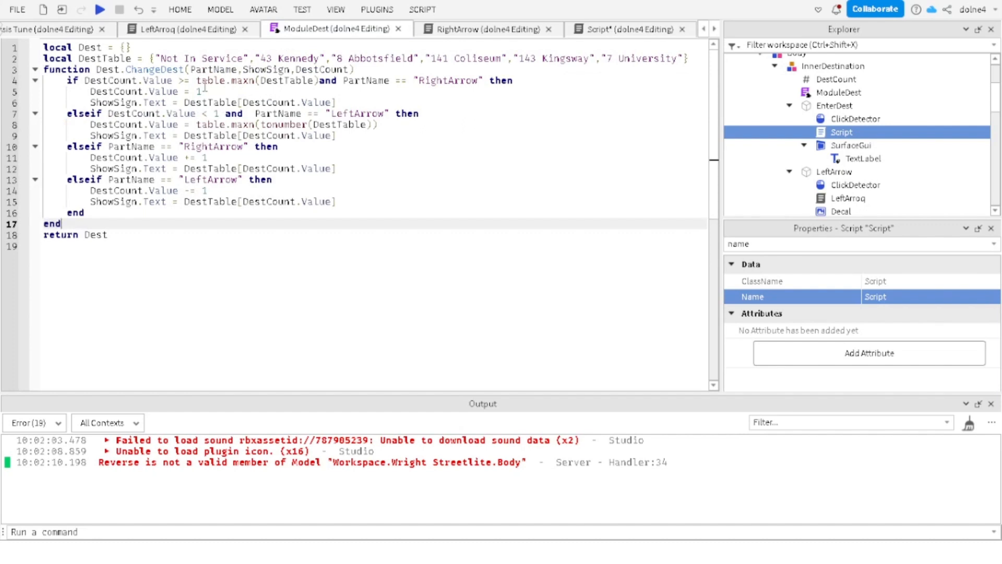
key(Return)
key(Return)
key(Up)
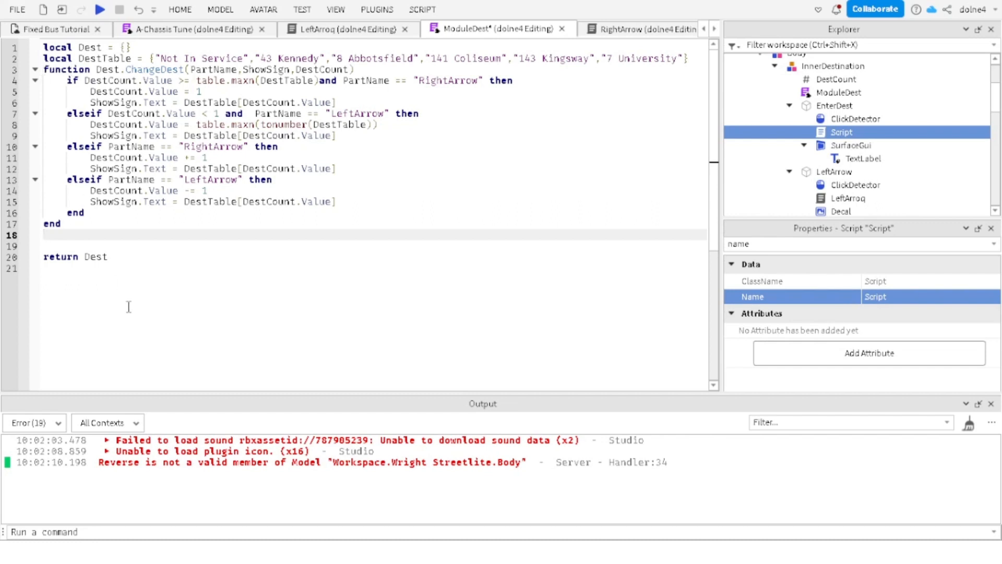
key(Return)
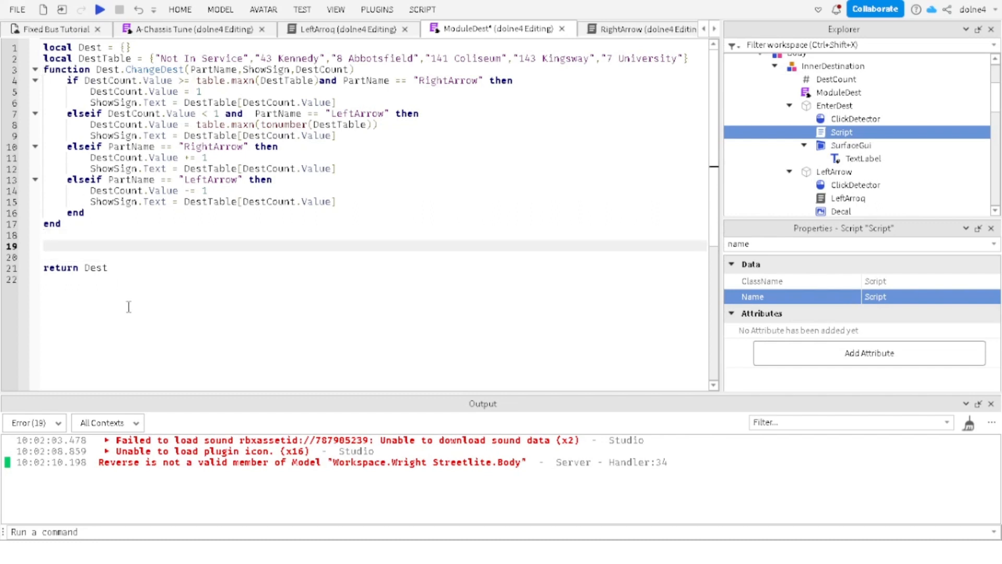
text(fun)
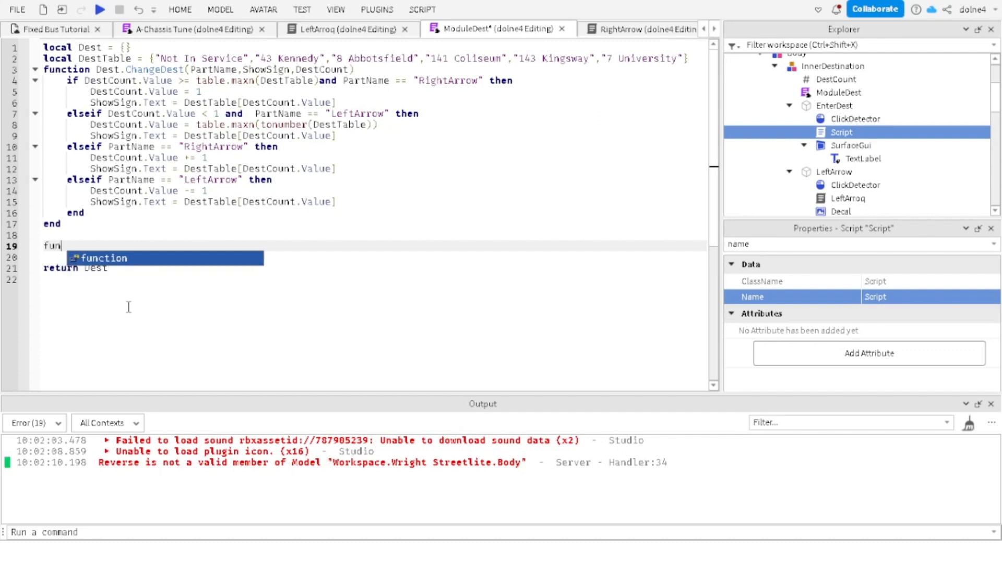
key(Tab)
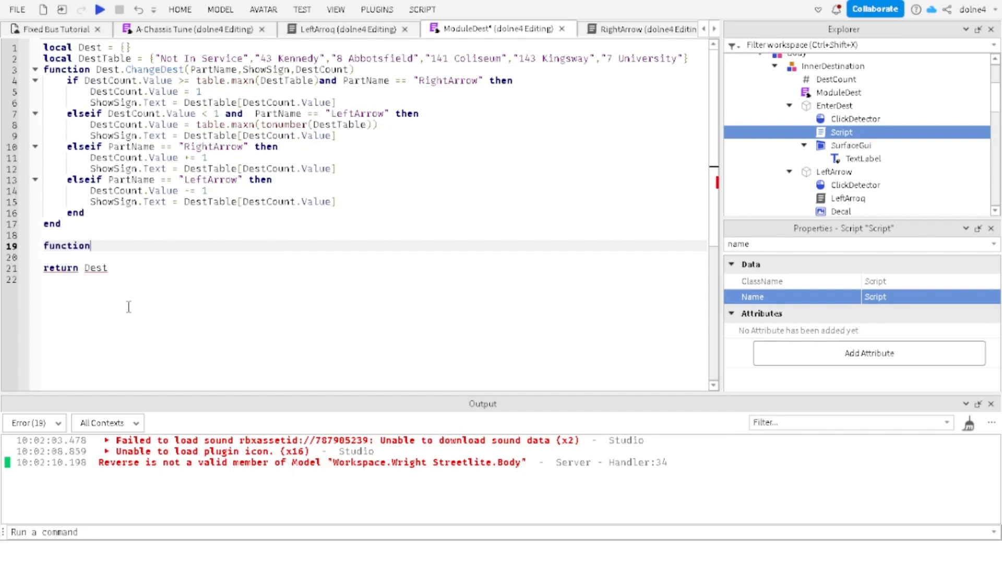
text(Dest.Enter())
key(Return)
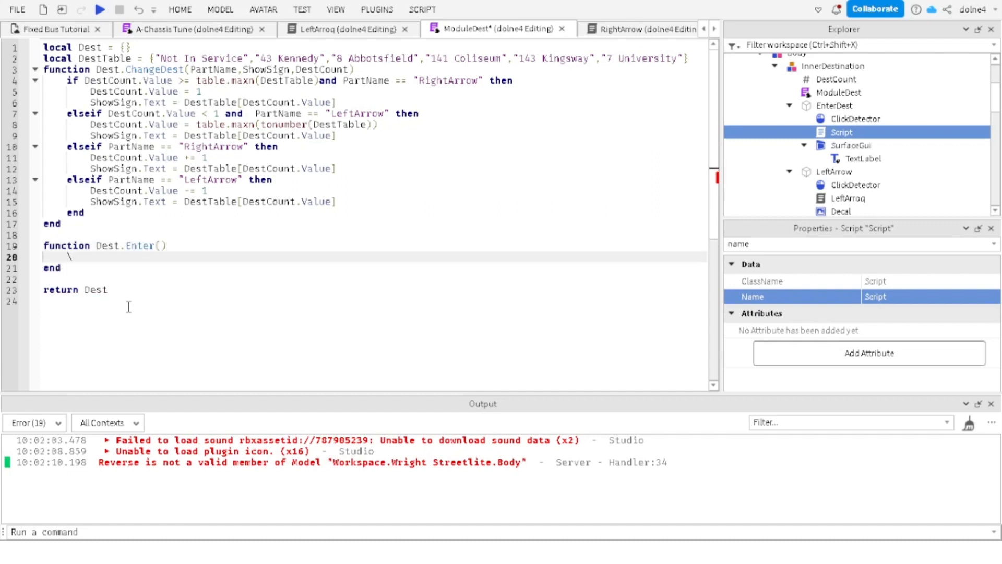
click(643, 29)
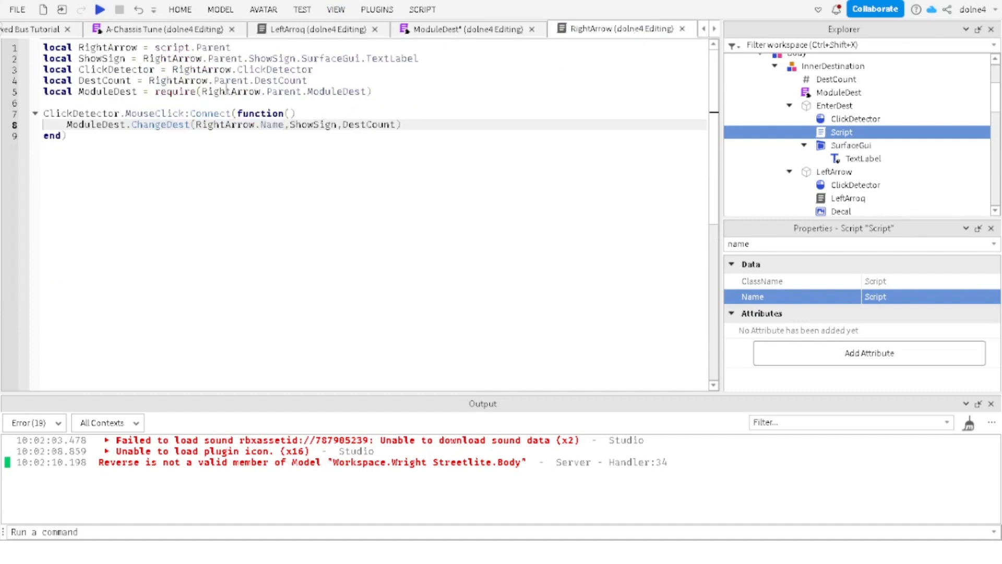
click(470, 33)
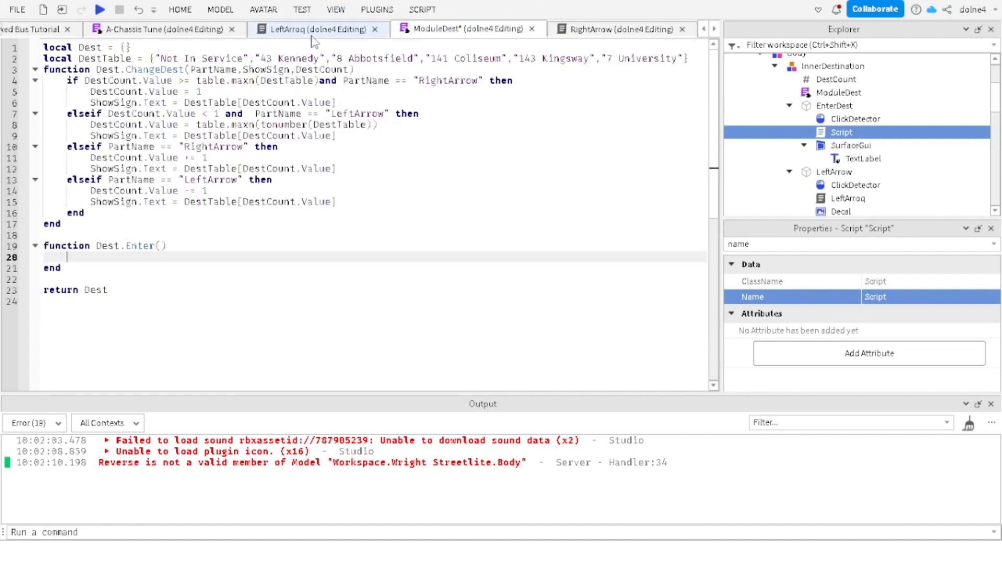
click(628, 30)
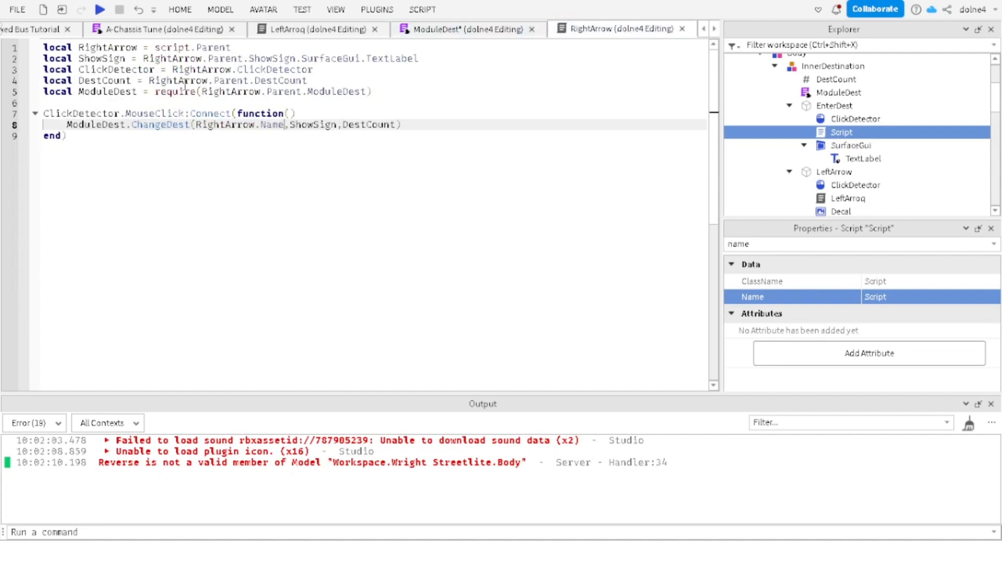
click(256, 30)
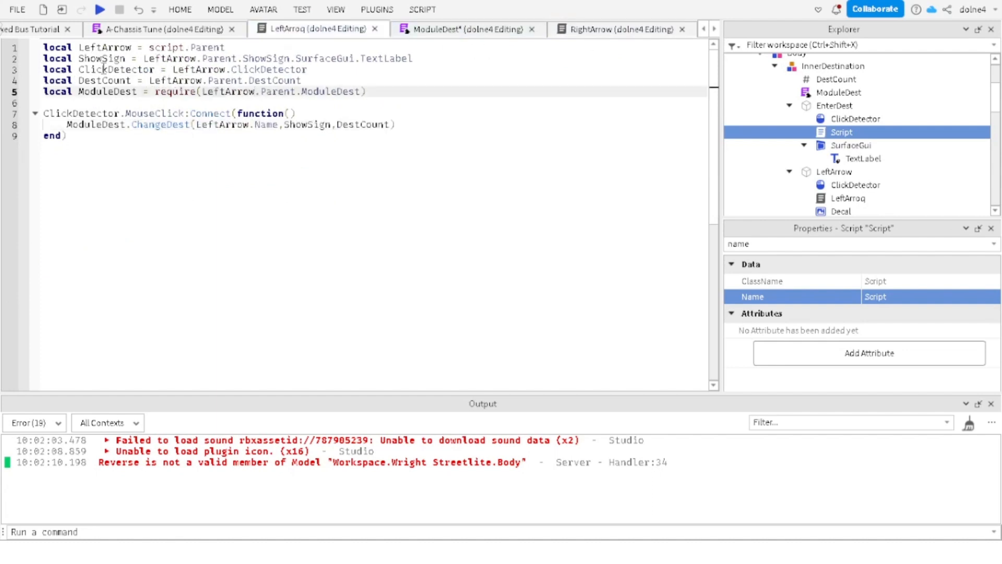
click(142, 32)
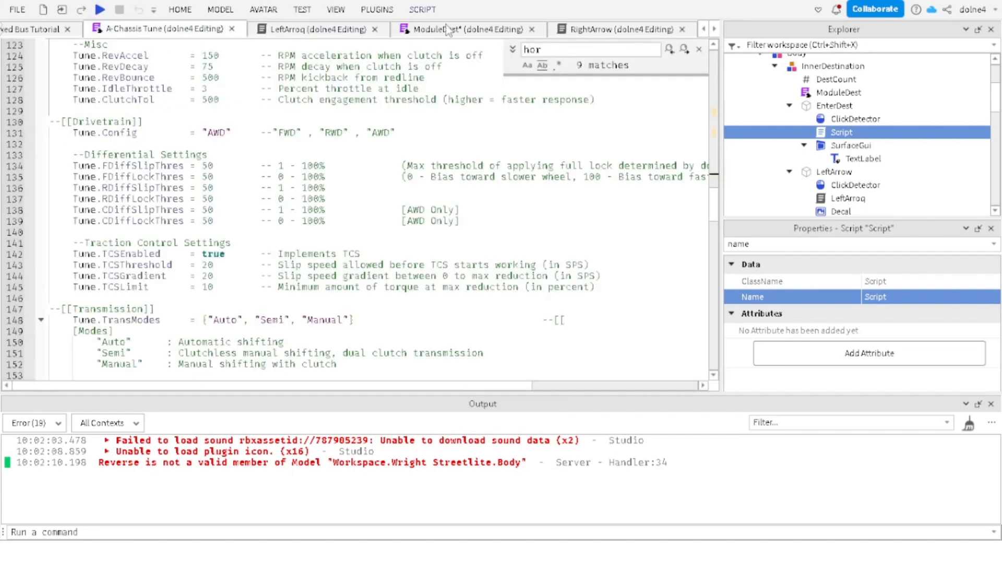
click(448, 29)
click(584, 31)
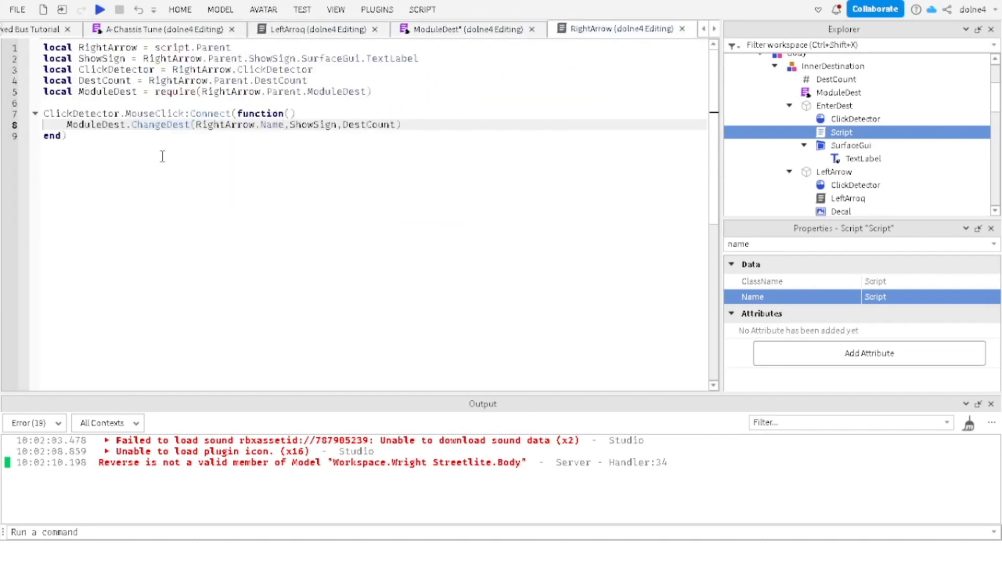
Step: Add OuterDestination as the parameter of the Dest.Enter function in ModuleDest
click(448, 29)
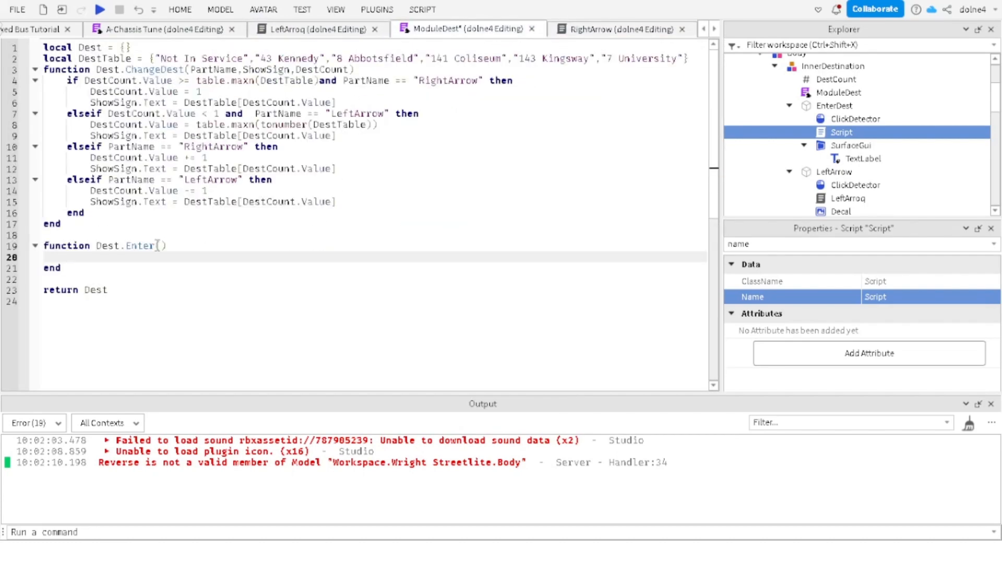
click(162, 246)
text(OuterDesti)
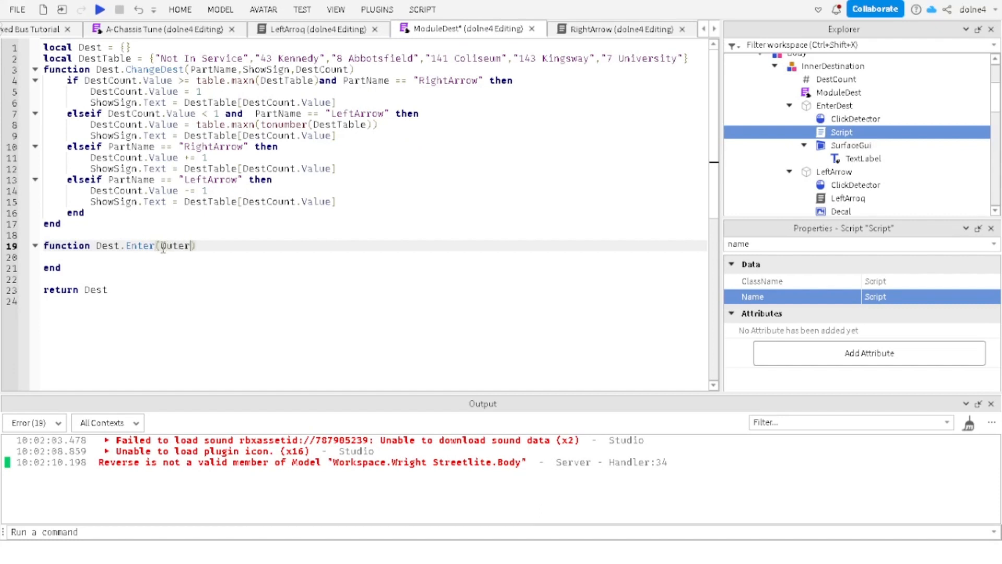
text(nation)
click(110, 259)
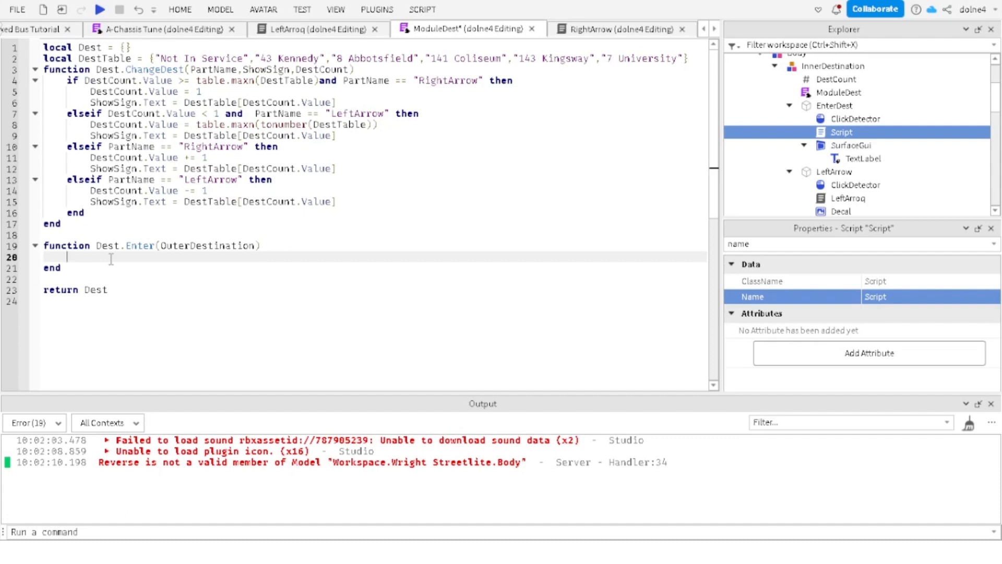
text(O)
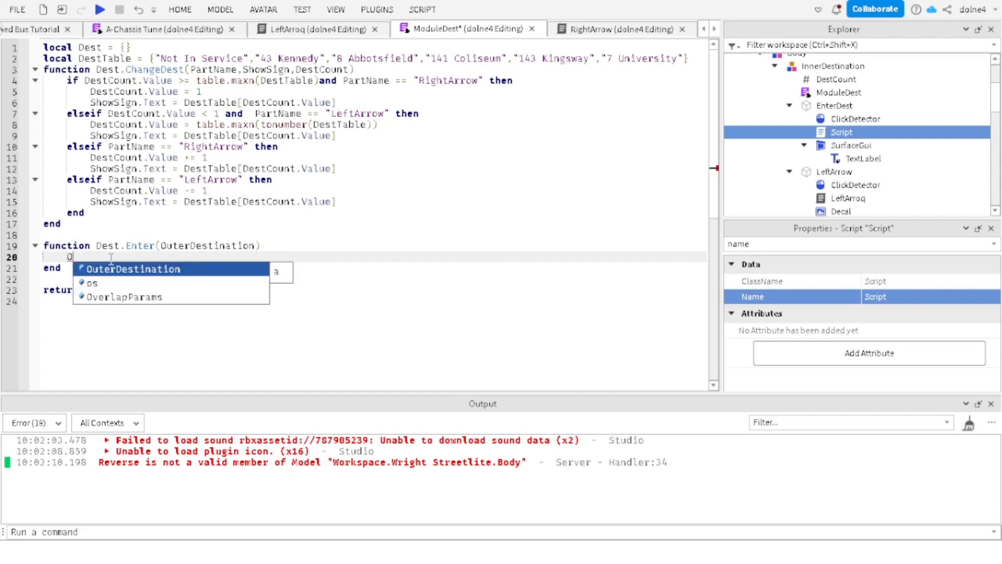
key(BackSpace)
text(for)
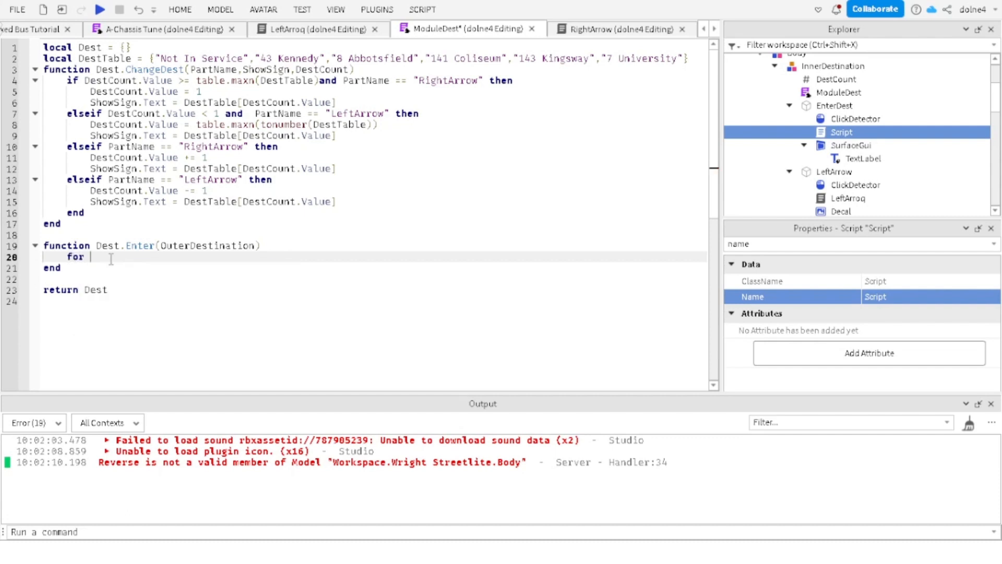
Step: Copy the for loop from EnterDest's Script into the body of Dest.Enter in ModuleDest, replacing the partial for statement
click(576, 35)
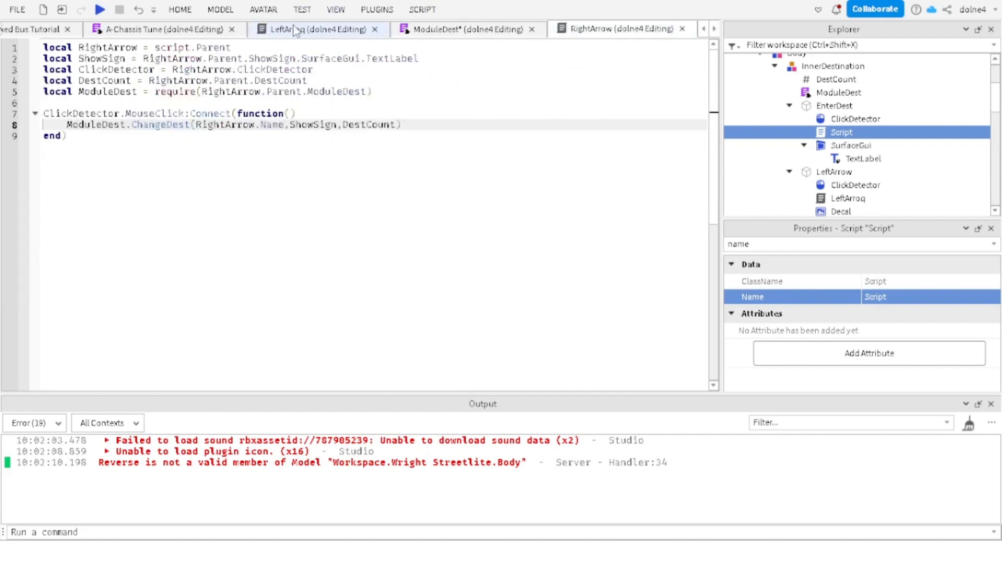
click(32, 29)
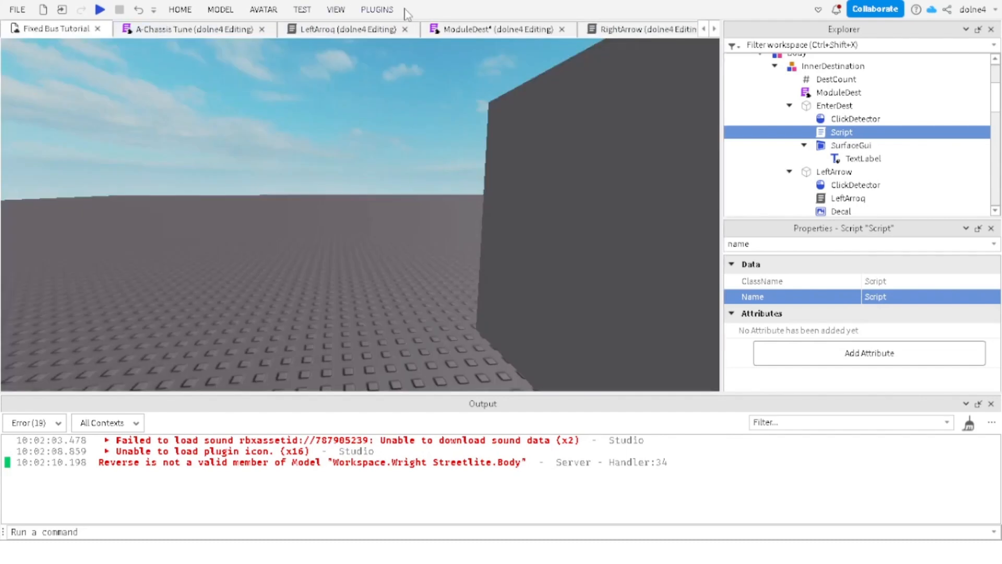
click(360, 30)
click(449, 30)
click(650, 31)
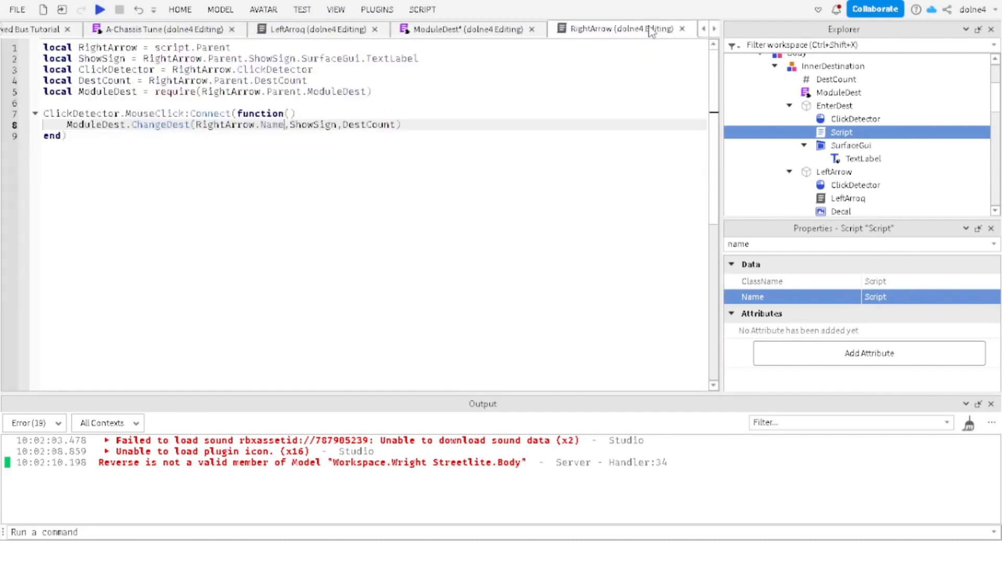
double_click(840, 132)
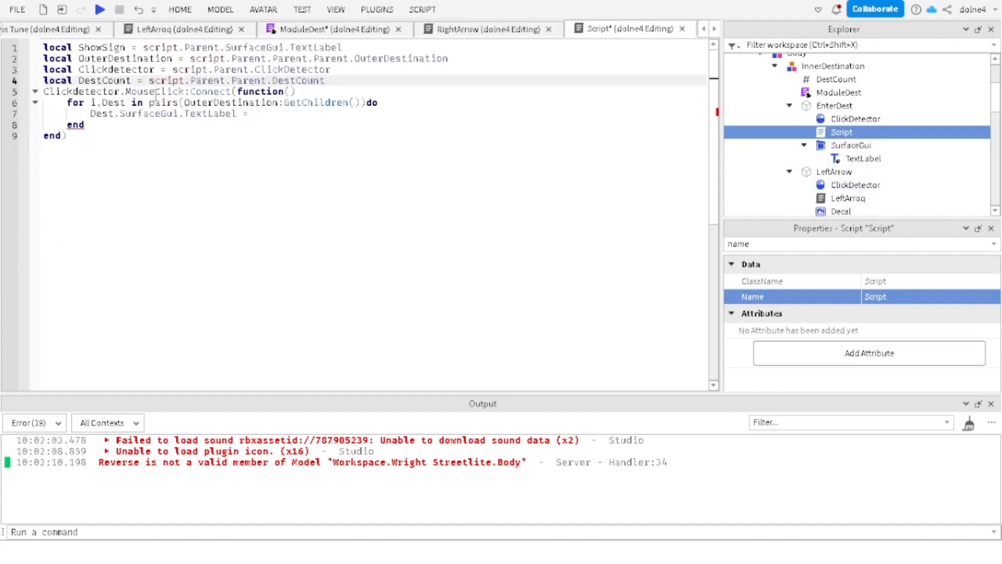
click(93, 103)
shift+click(136, 124)
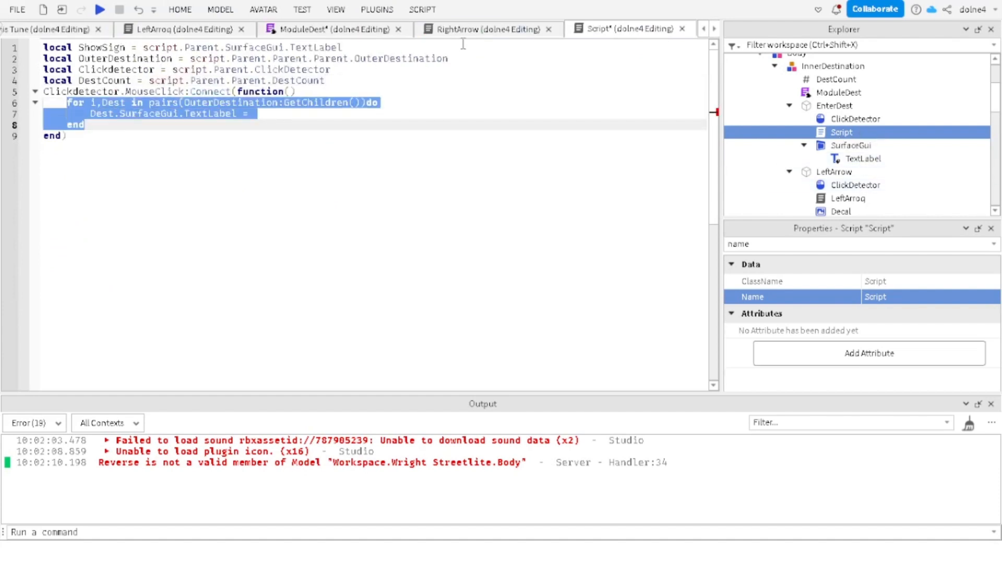
click(316, 32)
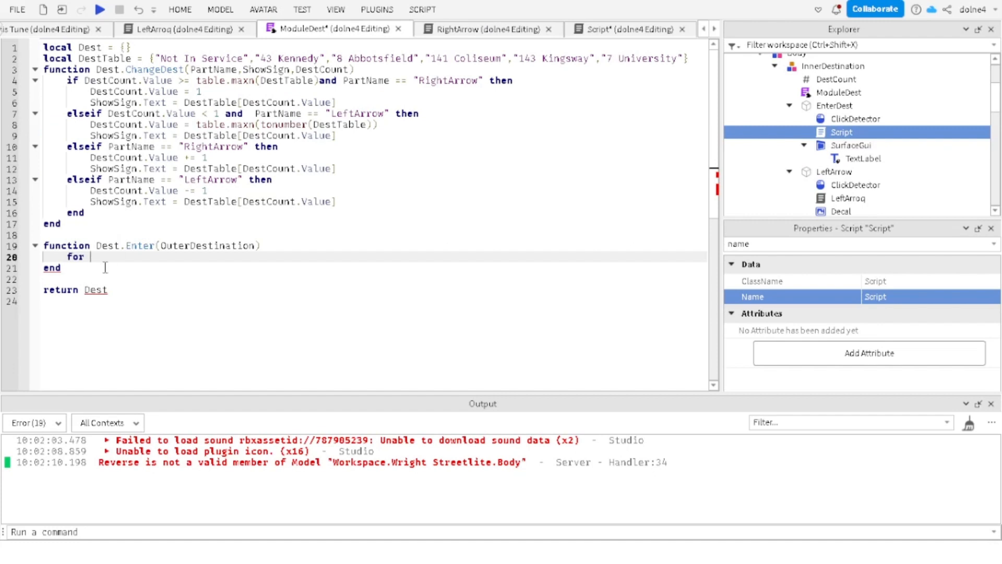
key(BackSpace)
key(BackSpace)
key(BackSpace)
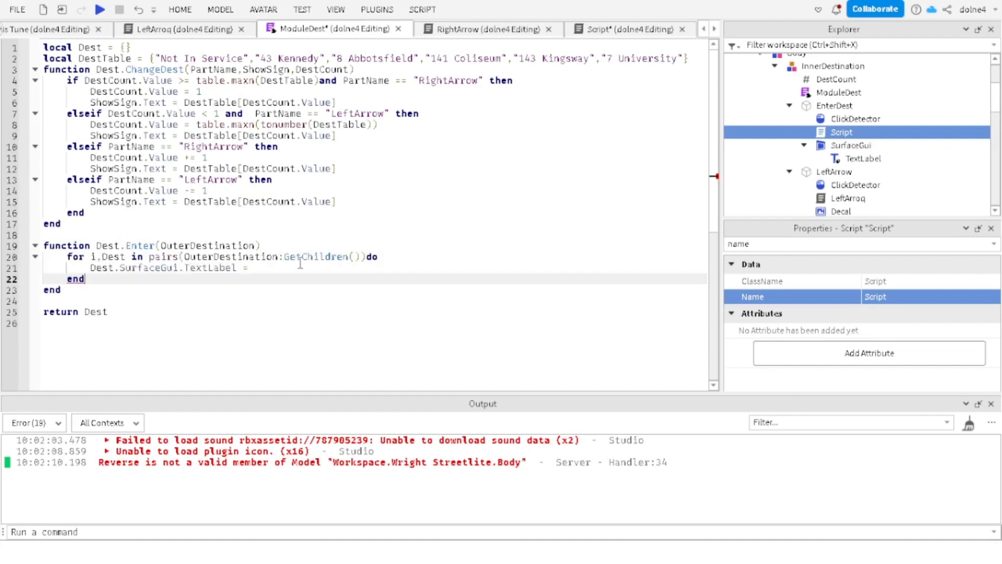
click(277, 268)
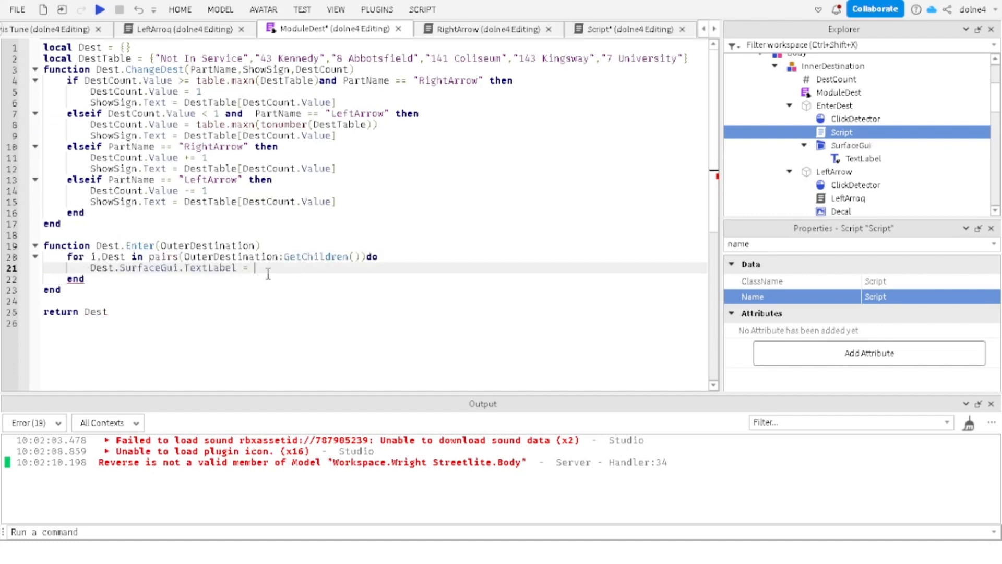
text(DestTable)
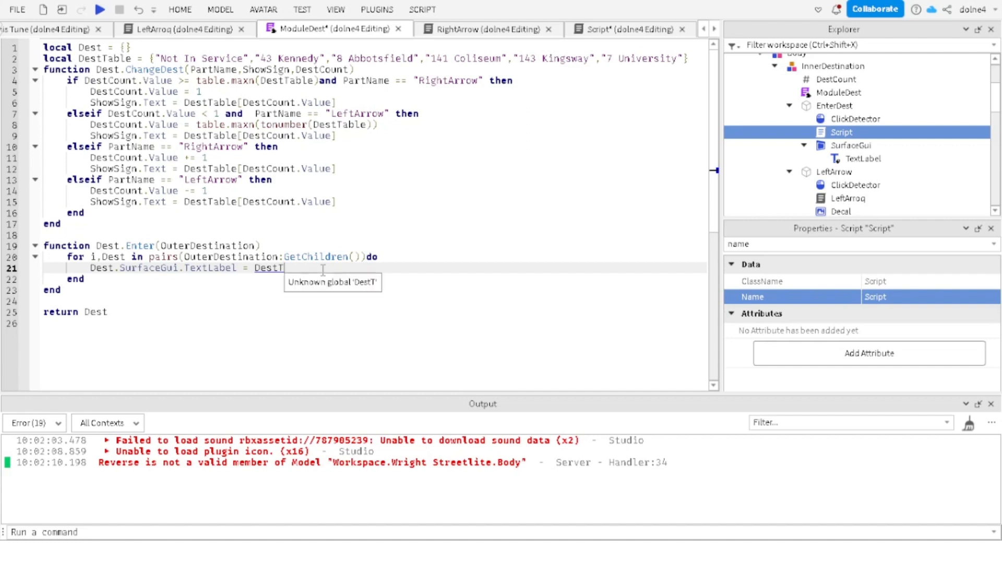
text(able)
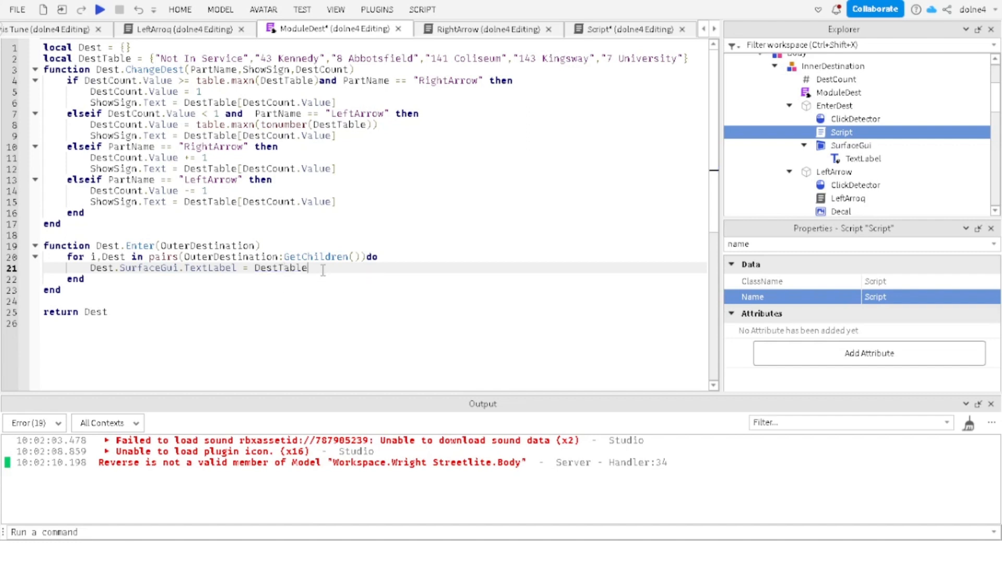
key(BackSpace)
key(BackSpace)
key(BackSpace)
key(BackSpace)
key(BackSpace)
key(BackSpace)
key(BackSpace)
key(BackSpace)
key(BackSpace)
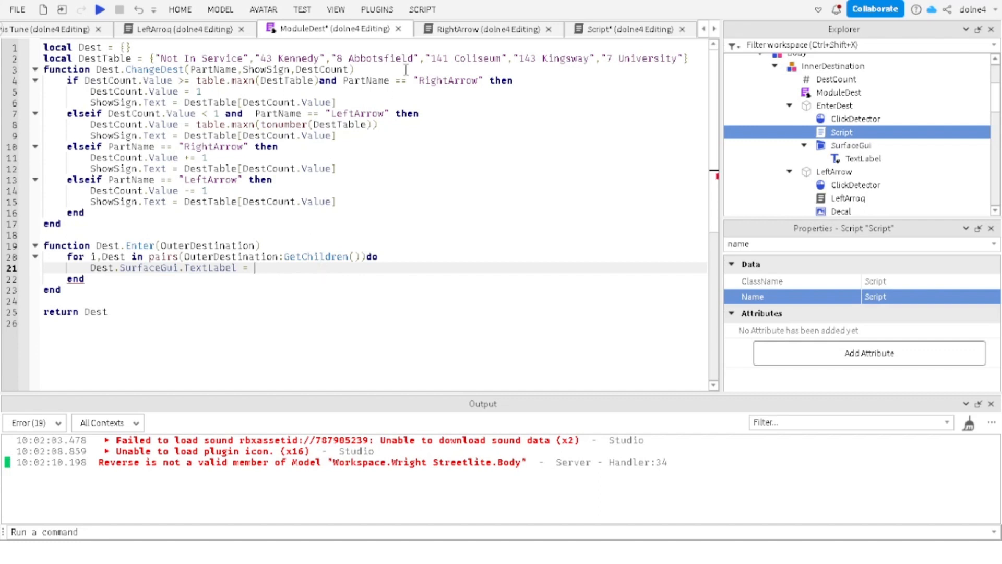
Step: Add ShowSign as a second parameter of the Dest.Enter function
click(256, 245)
text(,Sig)
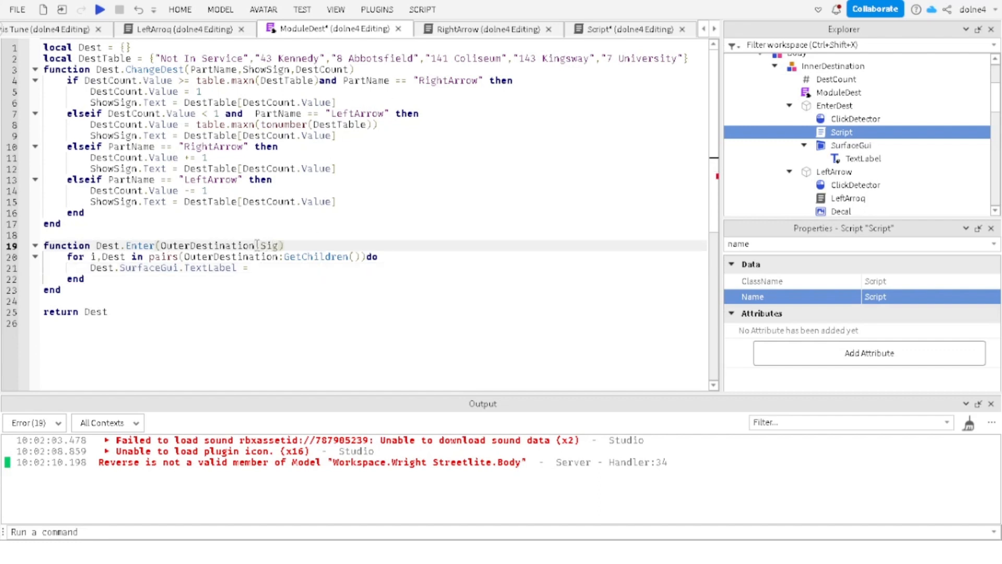
text(n)
key(BackSpace)
key(BackSpace)
key(BackSpace)
key(BackSpace)
text(ShowSI)
key(BackSpace)
text(ign)
Step: Assign ShowSign to Dest.SurfaceGui.TextLabel inside the Dest.Enter loop
click(265, 271)
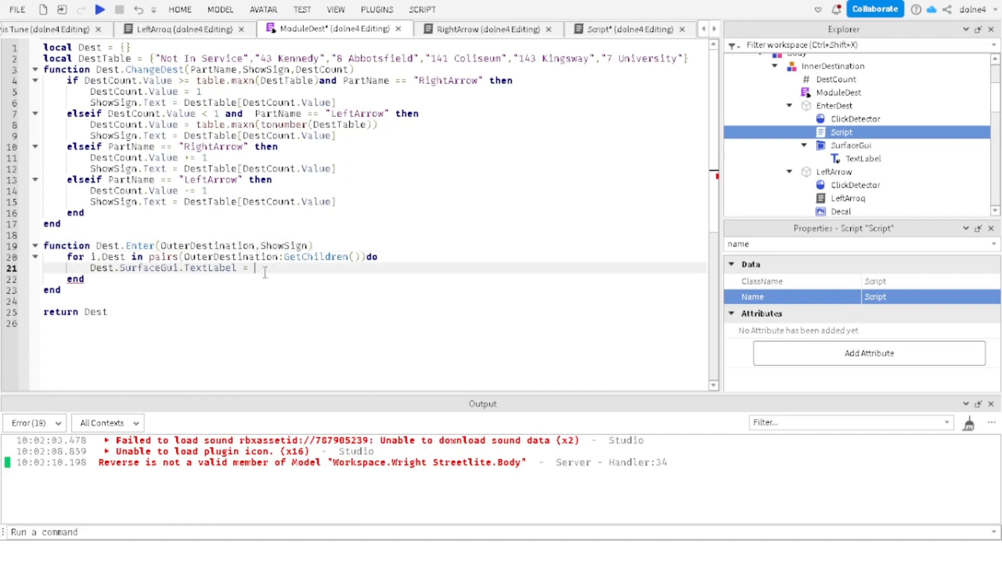
text(ShowSign.)
text(Sur)
key(BackSpace)
key(BackSpace)
Step: Rename the second parameter of Dest.Enter to Destination
click(308, 246)
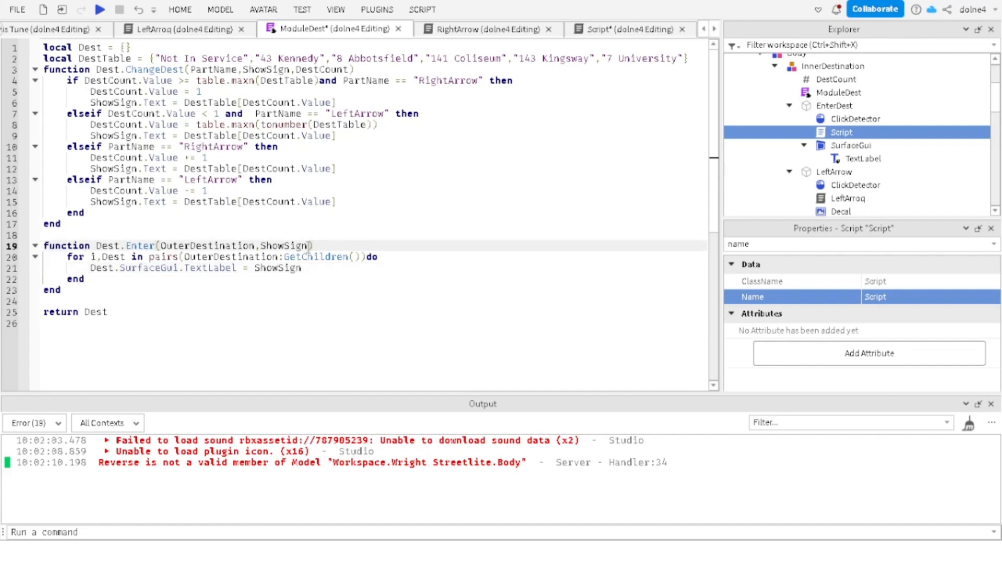
key(BackSpace)
key(BackSpace)
key(BackSpace)
key(BackSpace)
key(BackSpace)
key(BackSpace)
key(BackSpace)
key(BackSpace)
text(Destination)
Step: Set the value assigned to Dest.SurfaceGui.TextLabel in the Dest.Enter loop to Destination
click(331, 268)
key(BackSpace)
key(BackSpace)
key(BackSpace)
key(BackSpace)
key(BackSpace)
key(BackSpace)
key(BackSpace)
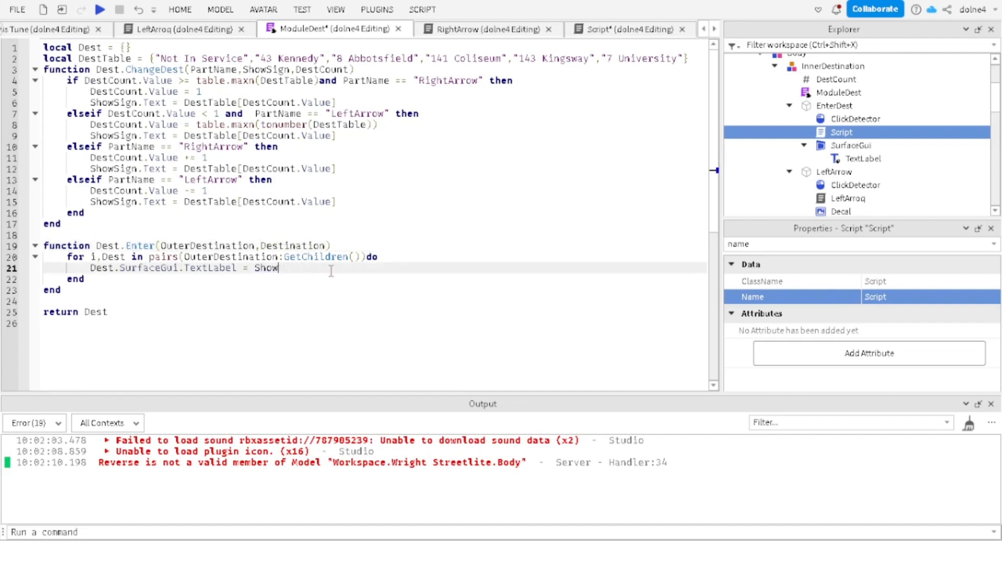
text(Destination)
Step: Delete the for loop over OuterDestination from the MouseClick handler in the EnterDest script
click(593, 29)
click(272, 144)
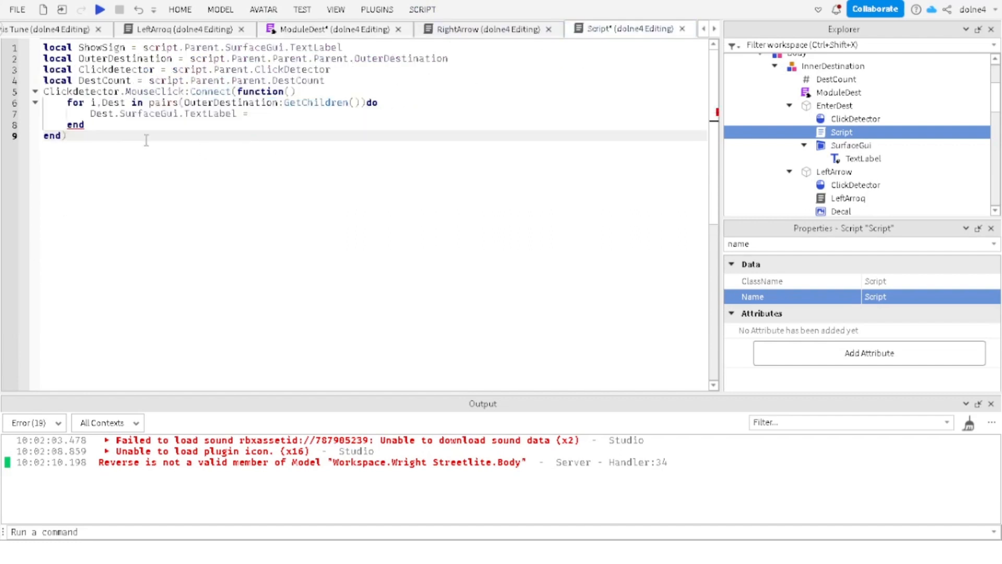
click(66, 102)
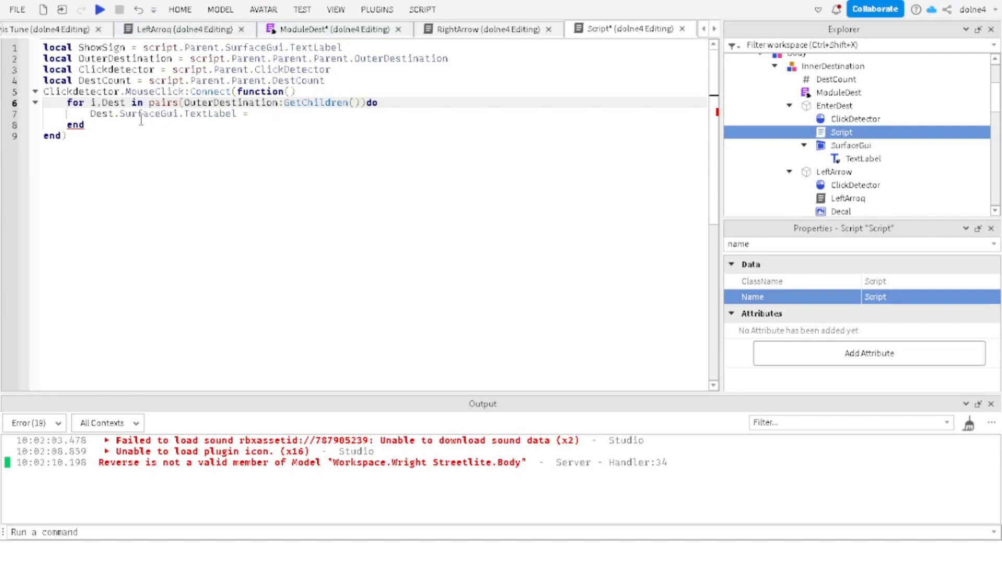
drag(66, 103, 119, 123)
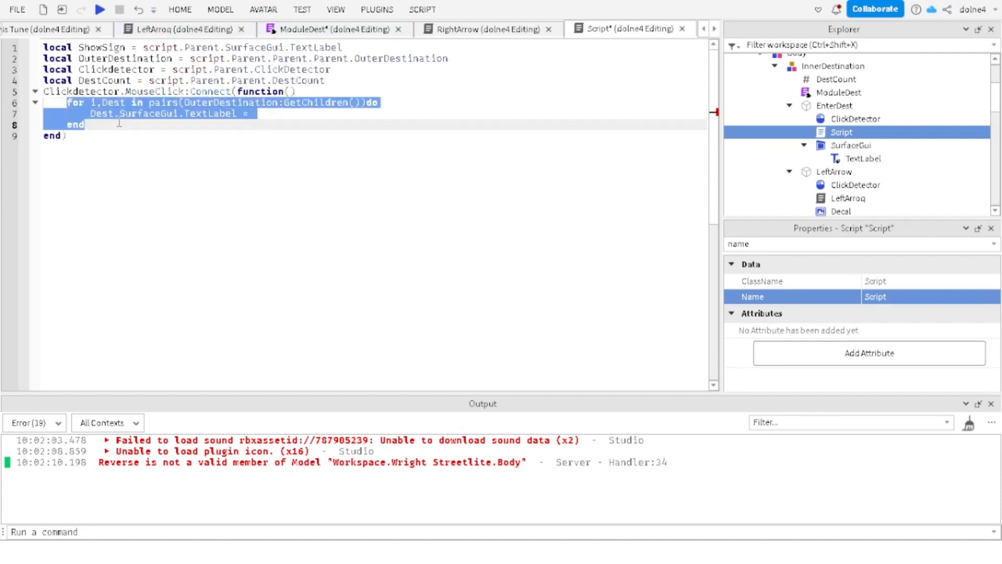
key(BackSpace)
Step: Declare a local variable ModuleDest as script.Parent.Parent.ModuleDest below the DestCount declaration
click(329, 79)
key(Return)
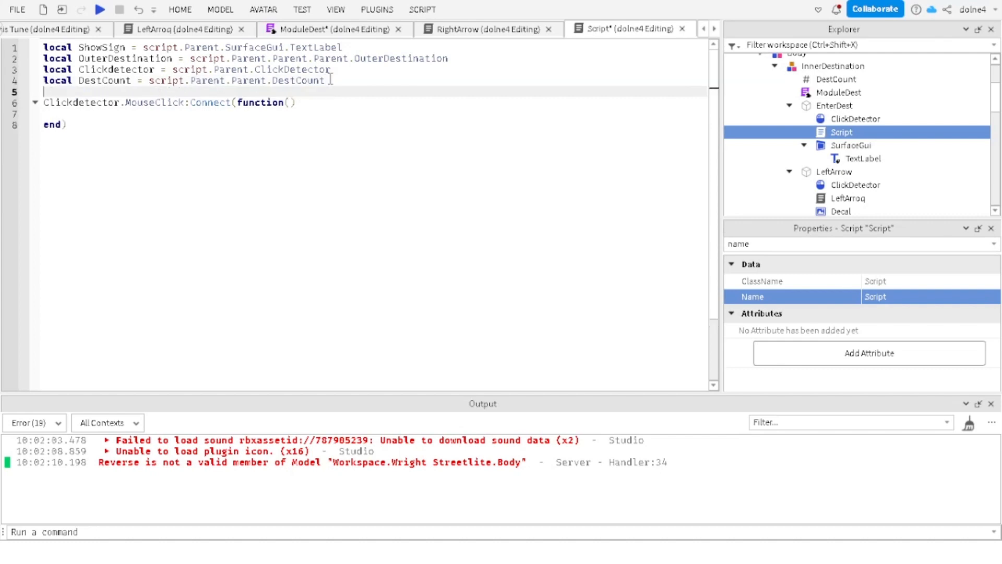
text(local DestModule =)
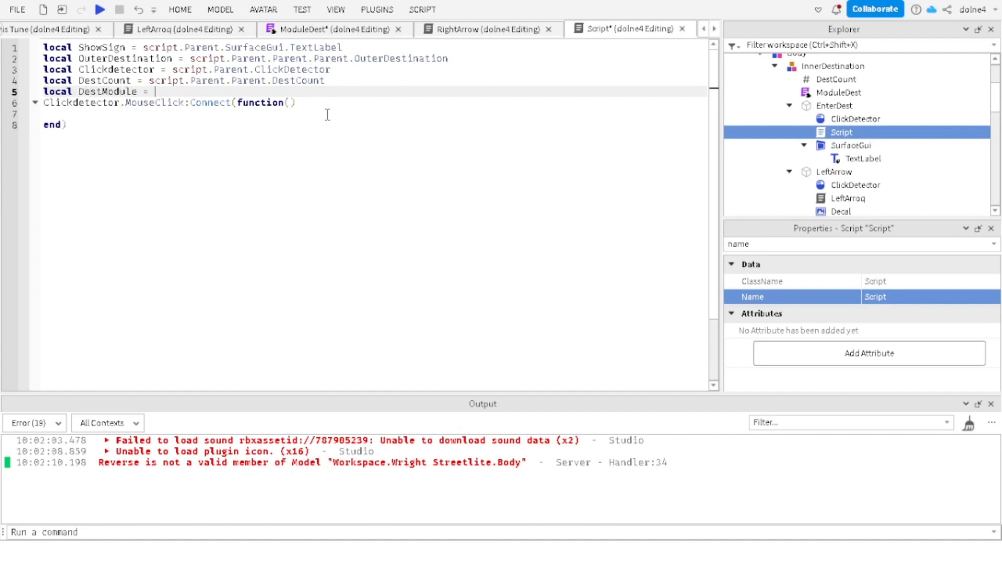
click(103, 91)
key(BackSpace)
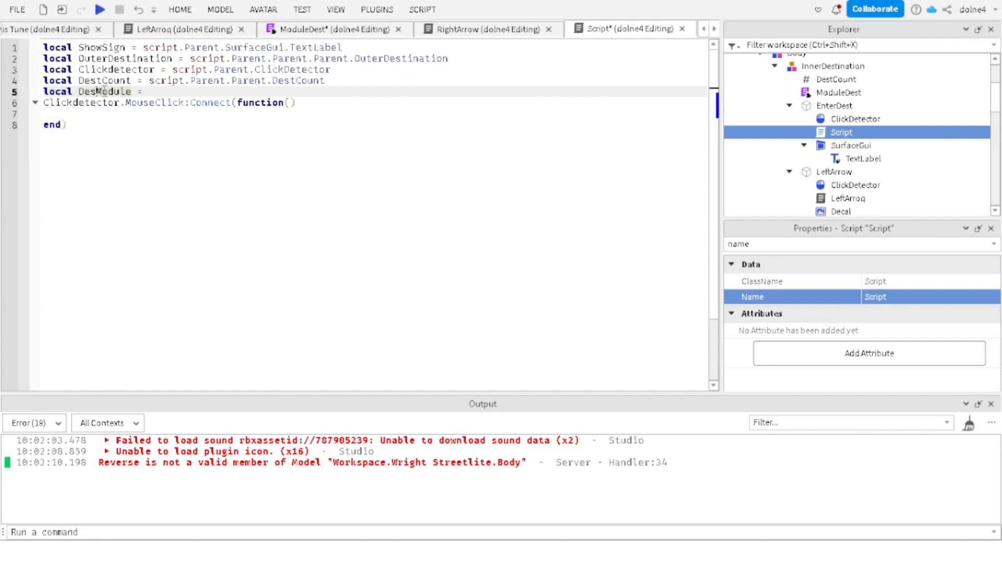
key(BackSpace)
key(BackSpace)
key(BackSpace)
click(113, 92)
text(Dest)
click(171, 91)
text(s)
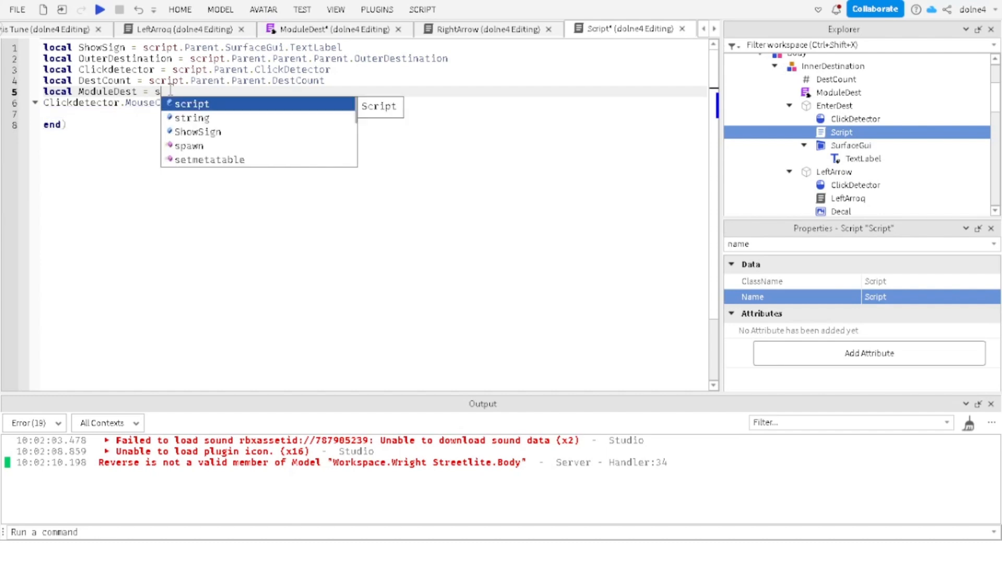
text(cript.Parent)
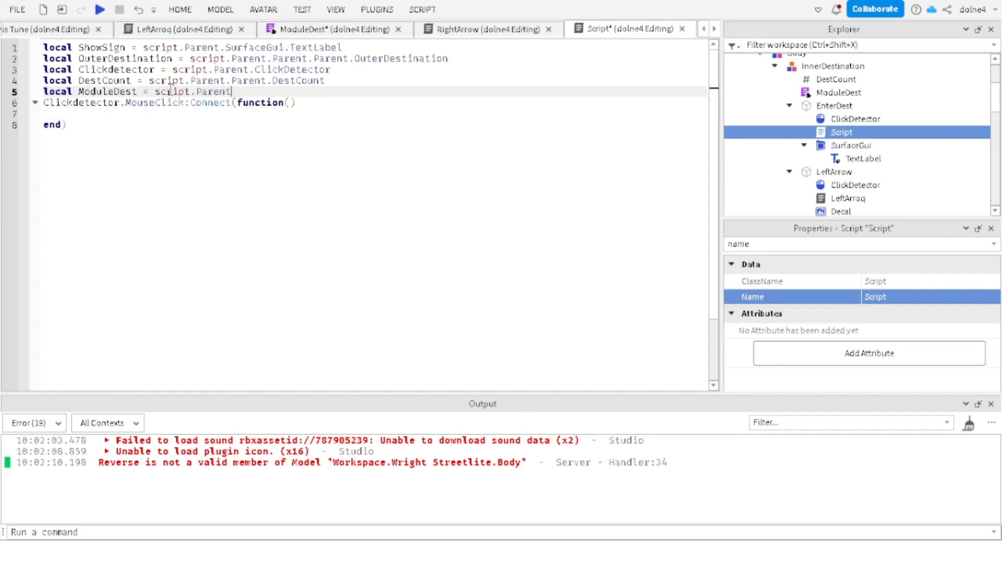
text(.Parent.)
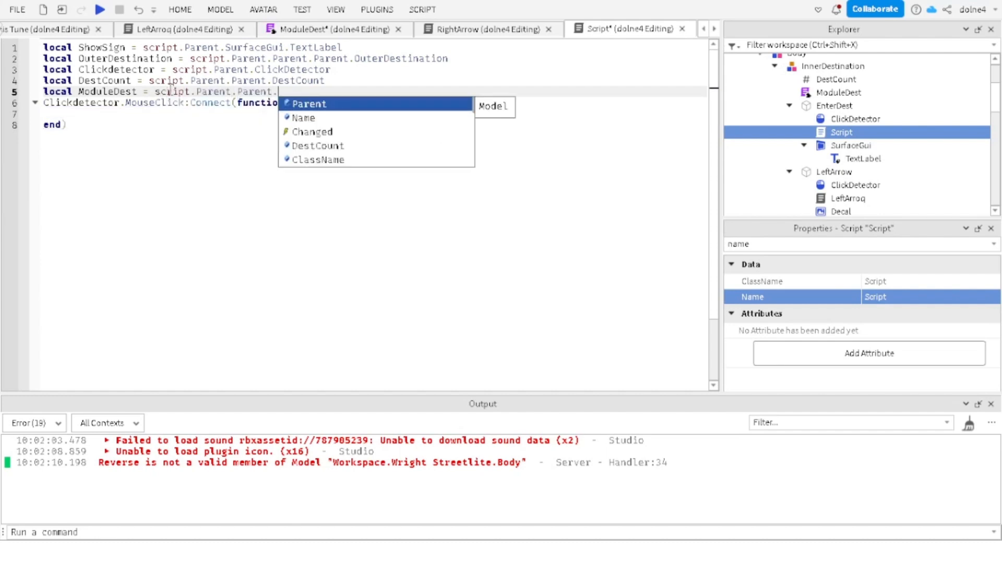
text(ModuleDest)
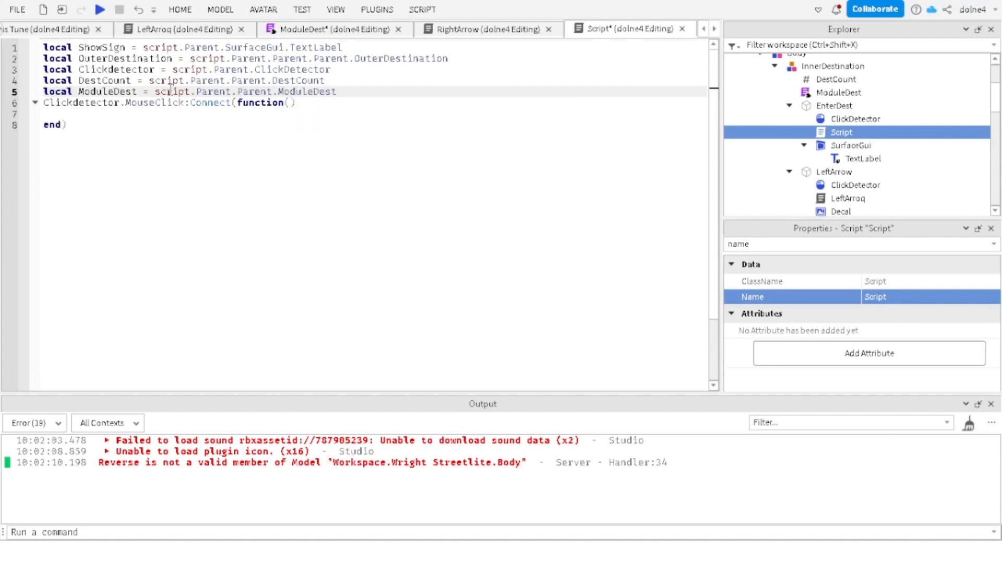
Step: Wrap the script.Parent.Parent.ModuleDest reference in a require() call
click(109, 123)
click(105, 112)
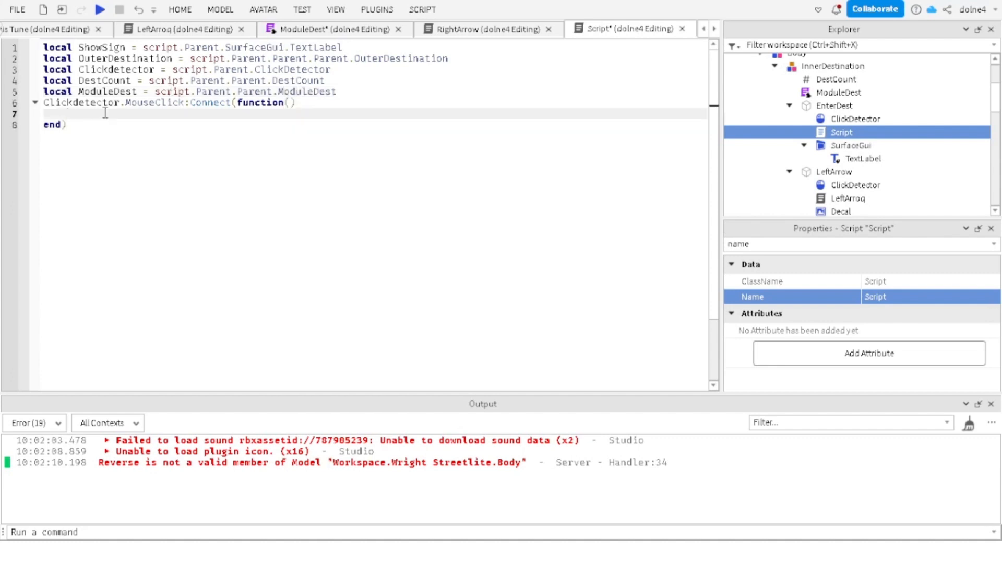
text(Mo)
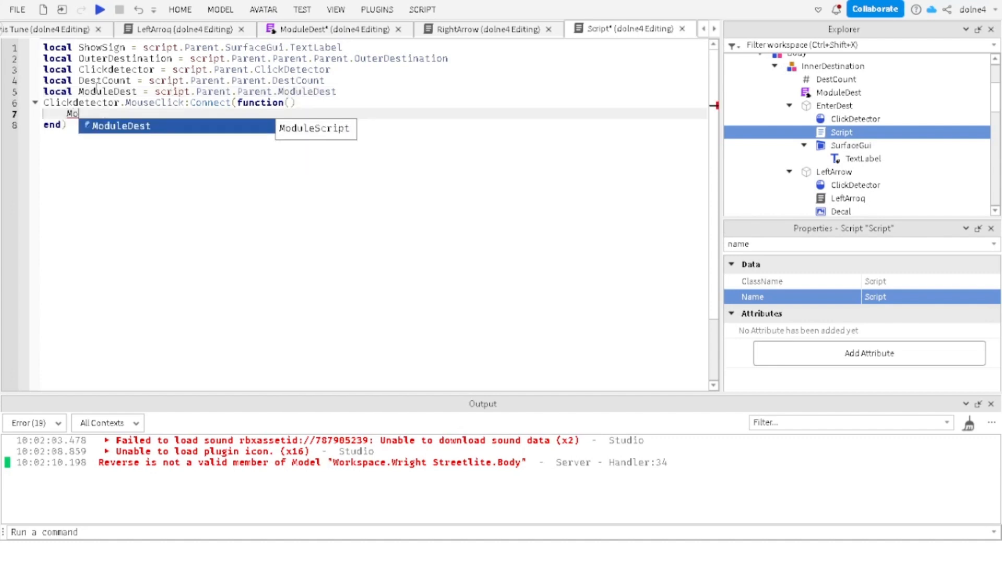
click(155, 91)
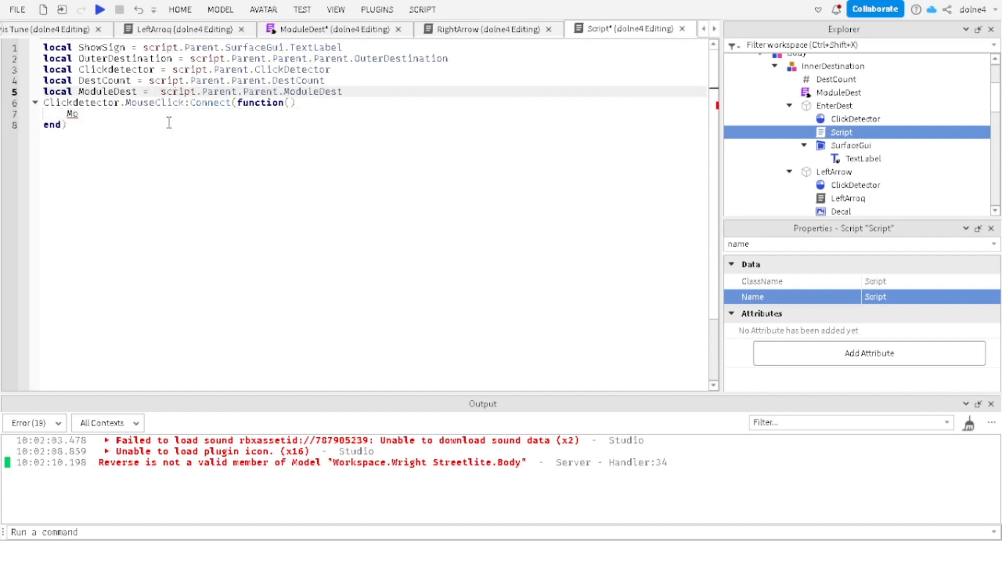
text(require())
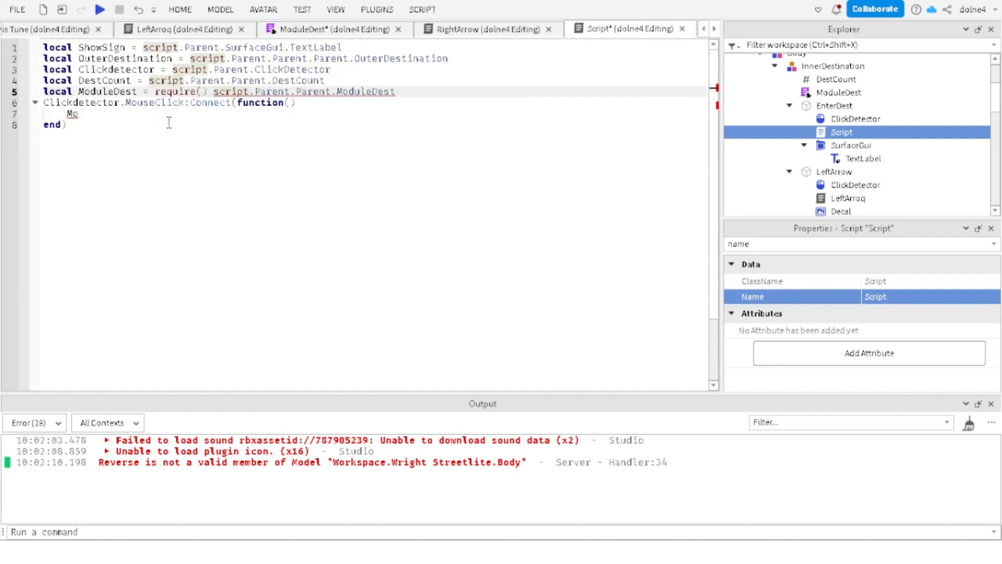
key(Delete)
key(Delete)
click(387, 92)
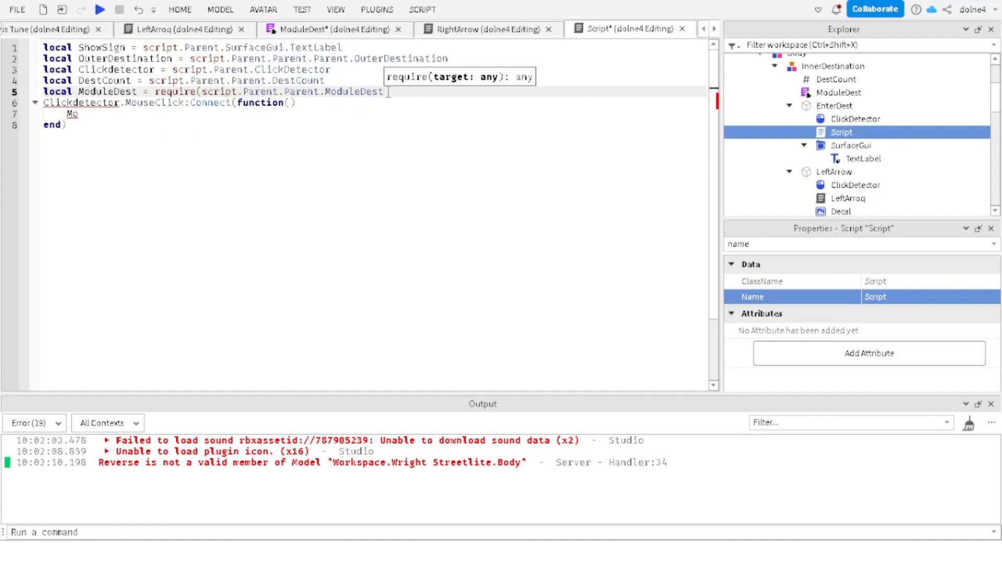
text())
Step: Call ModuleDest.Enter in the MouseClick handler with OuterDestination:GetChildren() as the first argument
click(130, 111)
text(Mo)
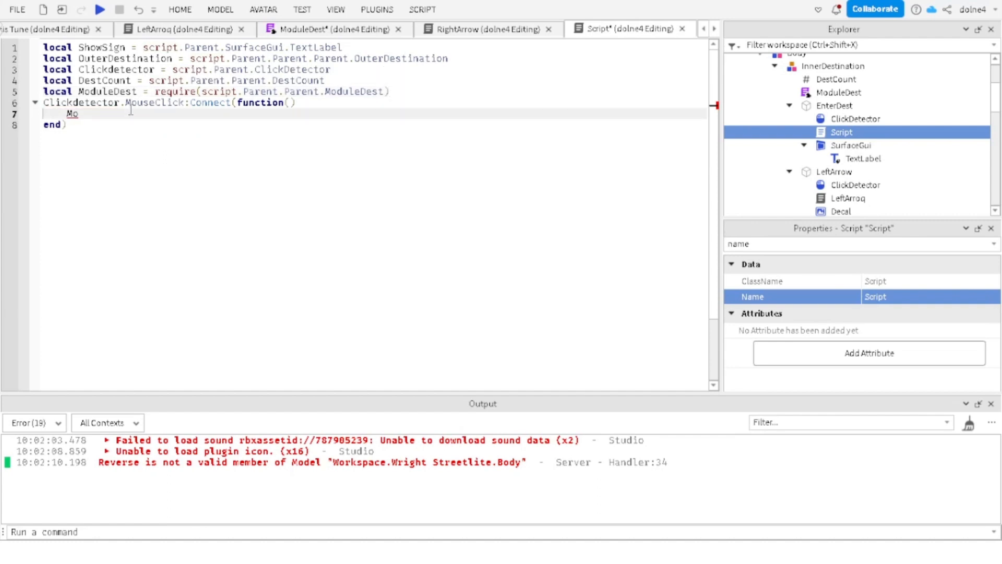
text(du)
key(Tab)
text(.)
key(Down)
key(Tab)
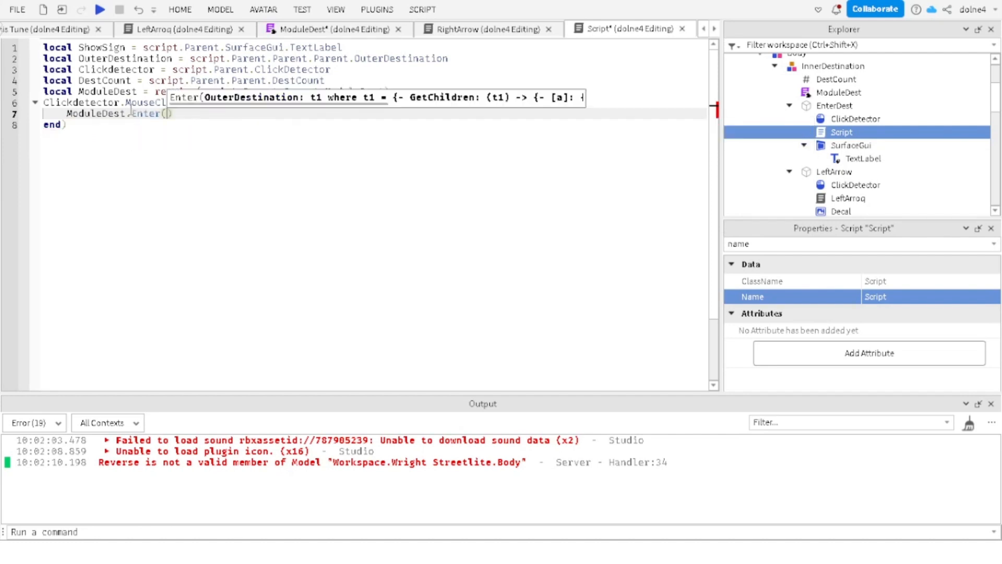
text(Out)
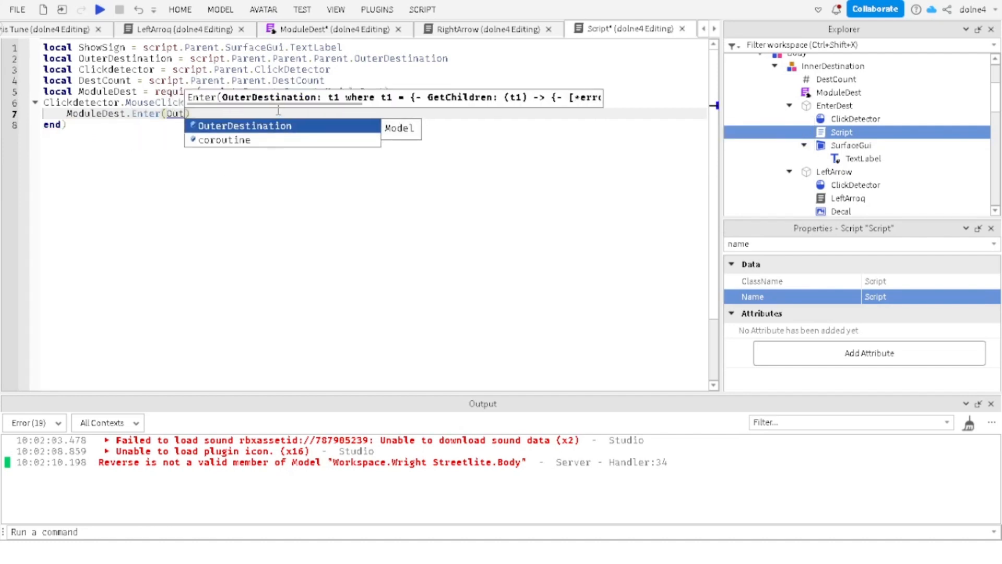
key(Tab)
text(:GetChildren())
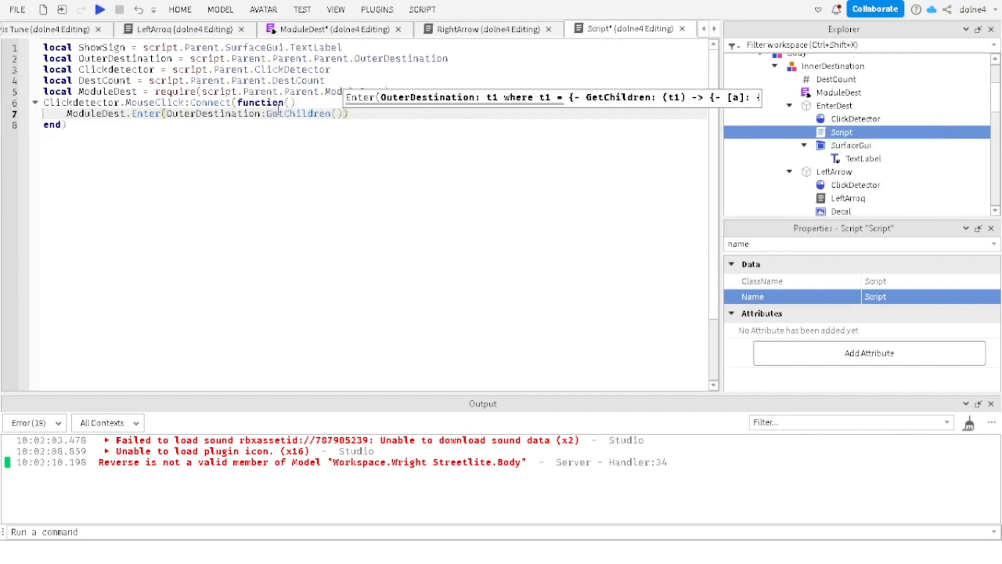
text(,)
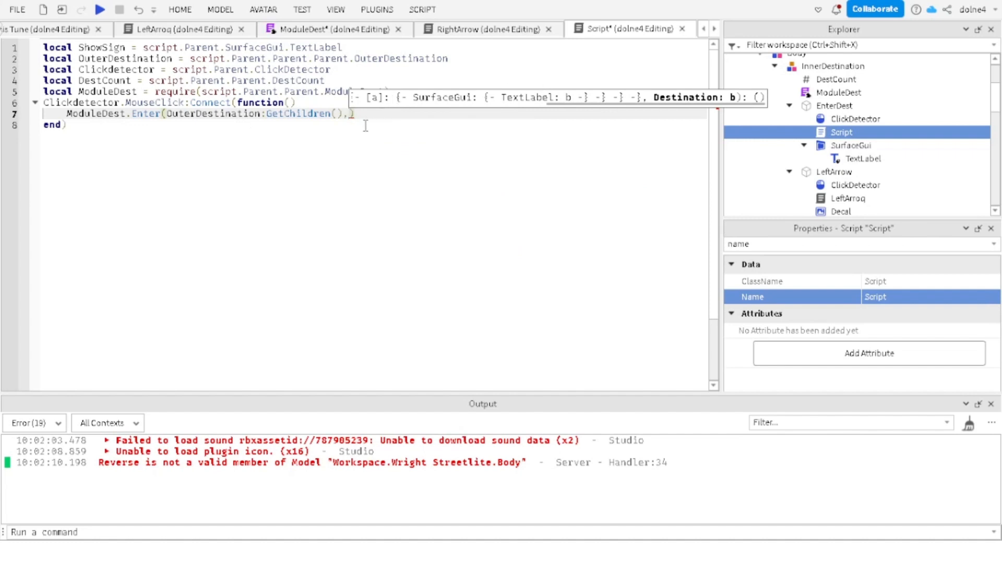
text(DestCount)
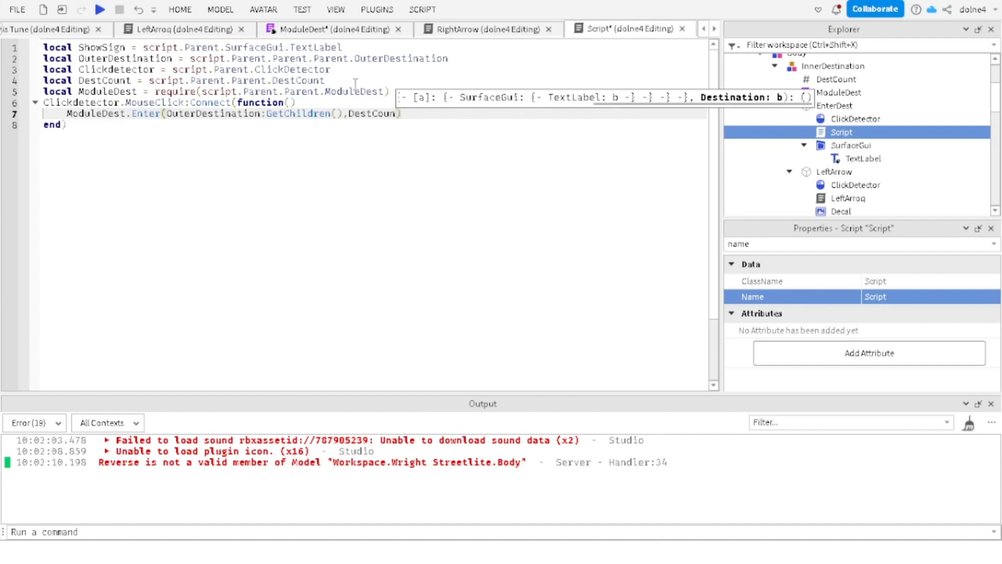
key(BackSpace)
key(BackSpace)
key(BackSpace)
key(BackSpace)
key(BackSpace)
key(BackSpace)
key(BackSpace)
key(BackSpace)
key(BackSpace)
Step: Pass ShowSign as the second argument of the ModuleDest.Enter call
text(ShowSign)
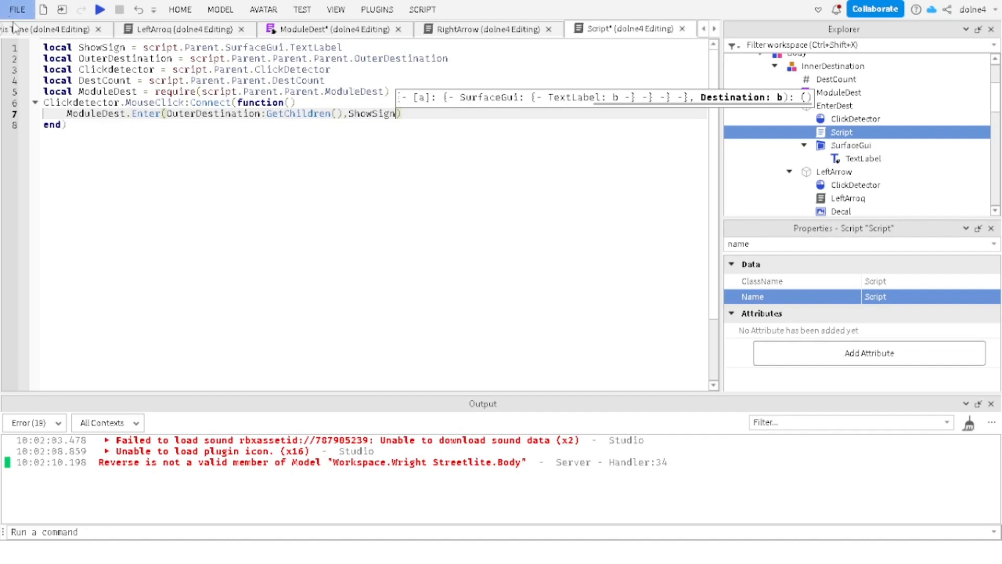
Step: Start a play test from inside the bus, next to the destination controls
scroll(17, 30, up, 5)
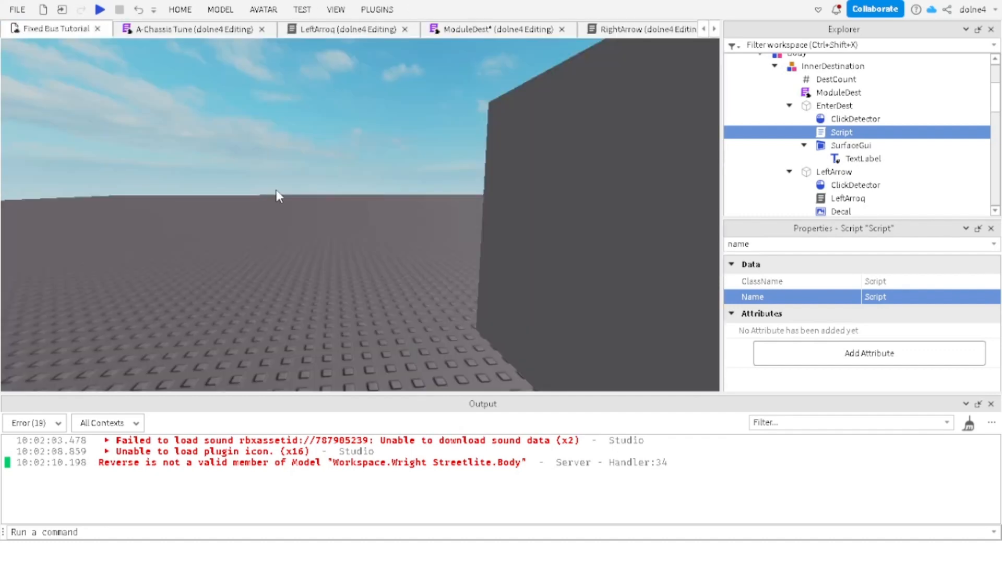
right_drag(276, 190, 268, 189)
key(w)
click(302, 10)
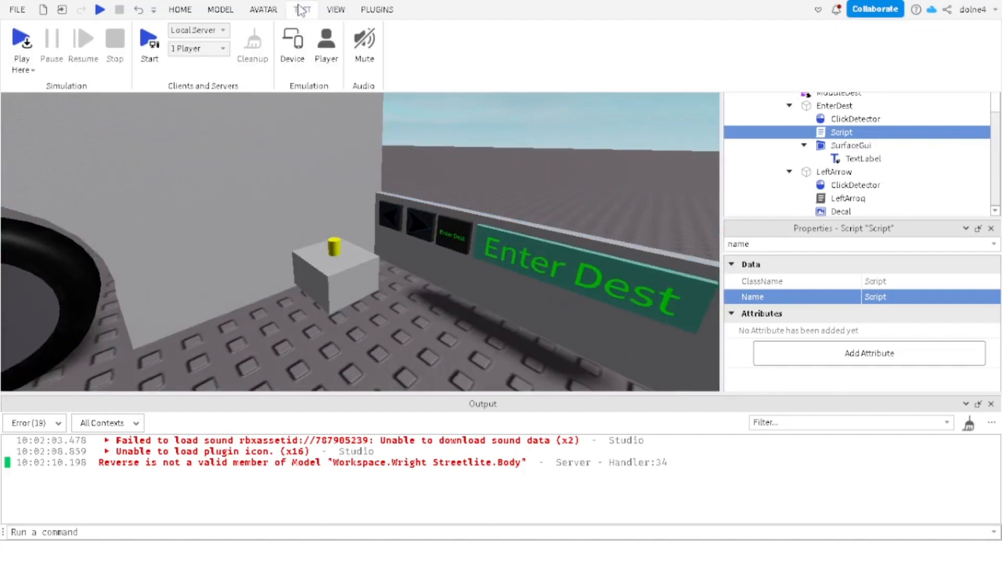
click(21, 47)
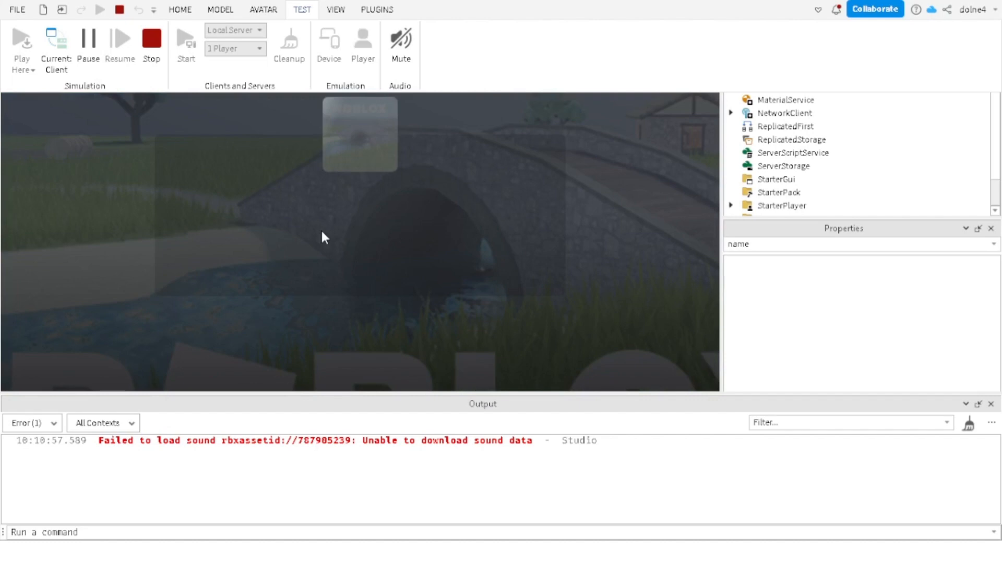
Step: Take the driver's seat, cycle the inner sign forward to 141 Coliseum and apply it with Enter Dest
key(w)
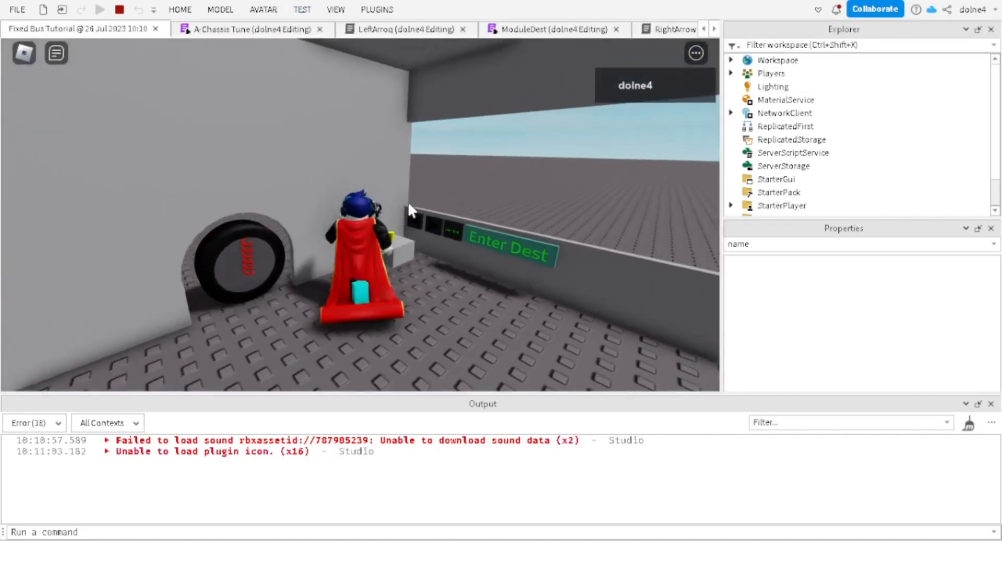
scroll(448, 233, up, 5)
scroll(448, 234, up, 5)
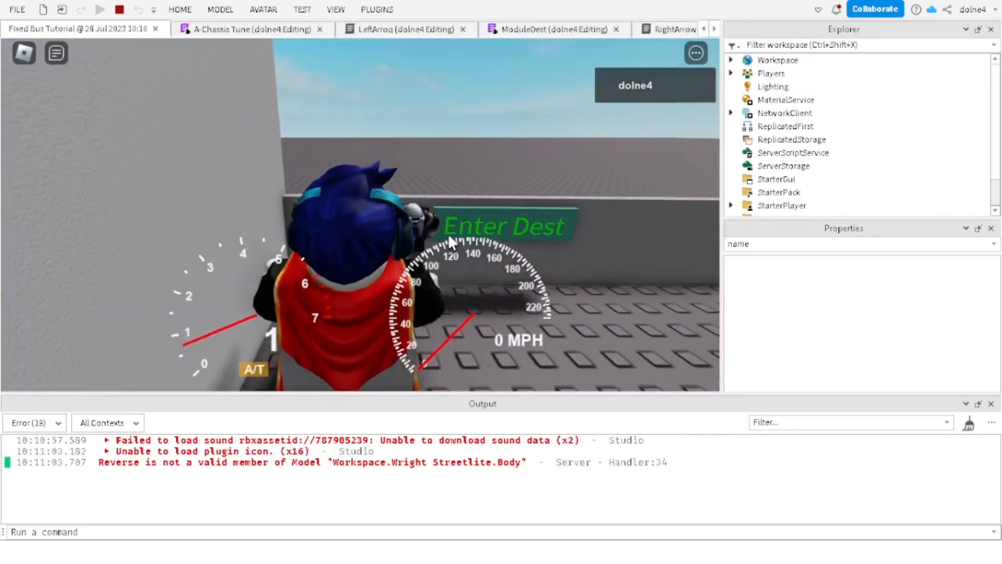
click(359, 217)
click(359, 216)
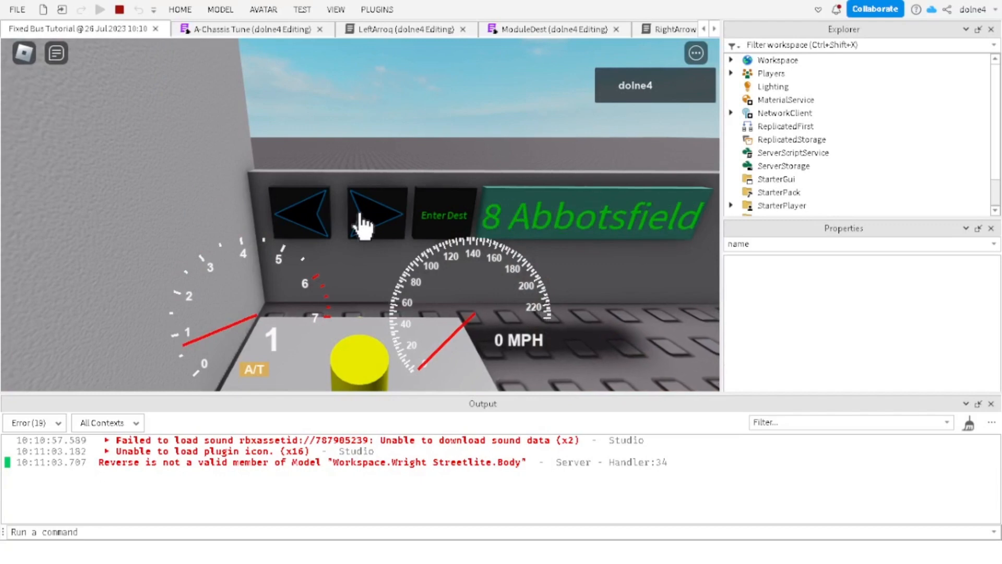
click(359, 217)
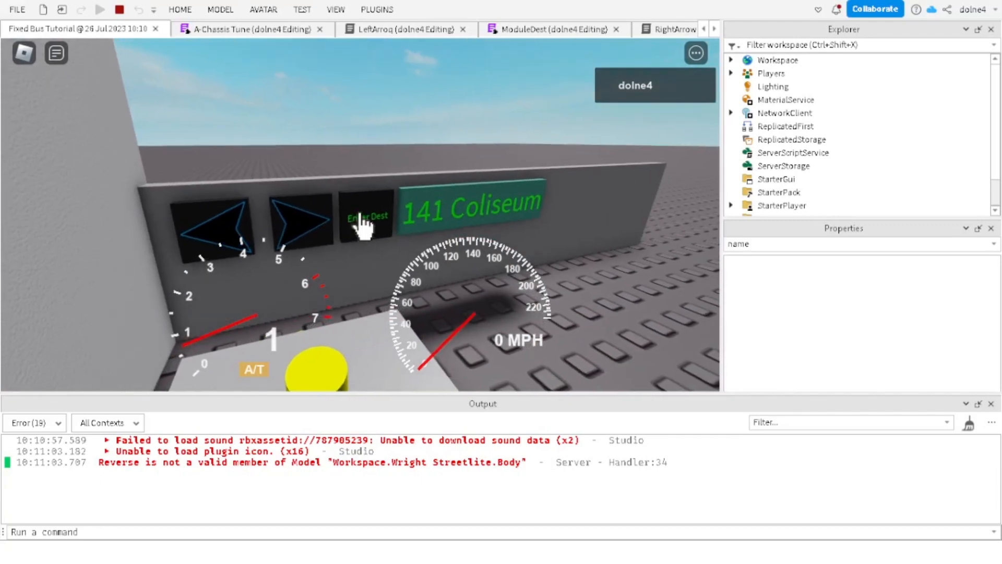
click(363, 224)
Step: Check the outer signs, open the ModuleDest line behind the GetChildren error, and stop the play test
scroll(396, 152, down, 5)
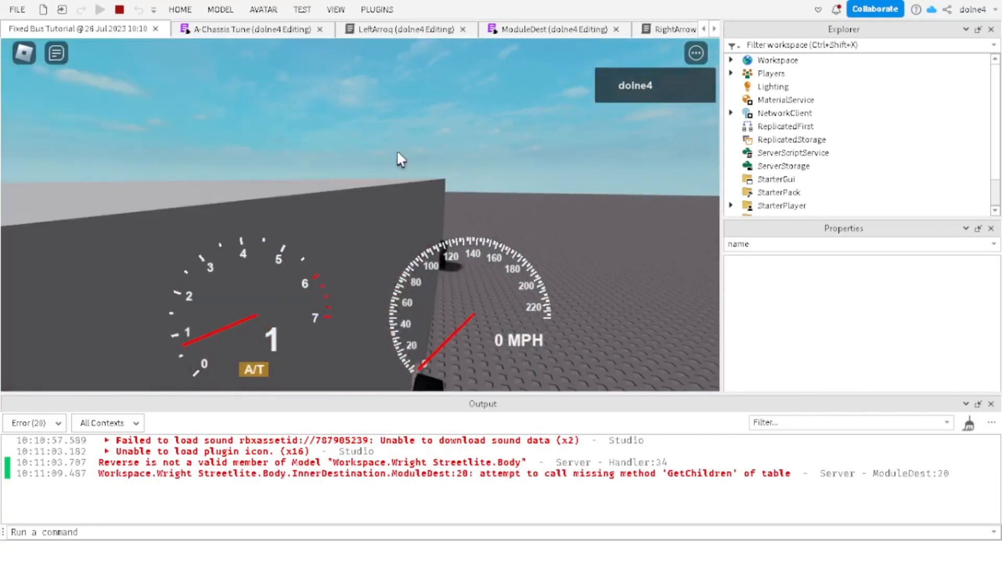
scroll(406, 156, up, 4)
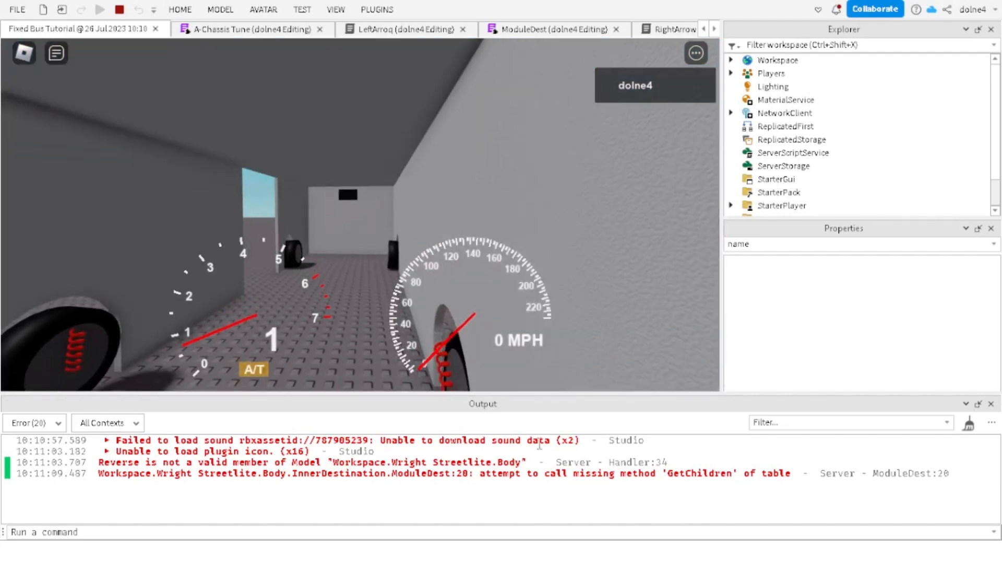
click(523, 474)
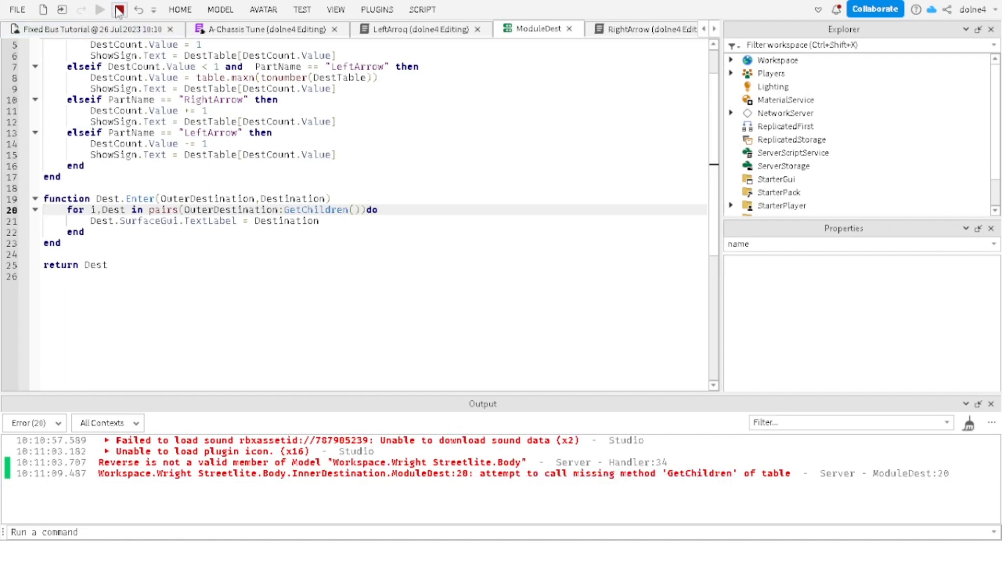
key(shift+F5)
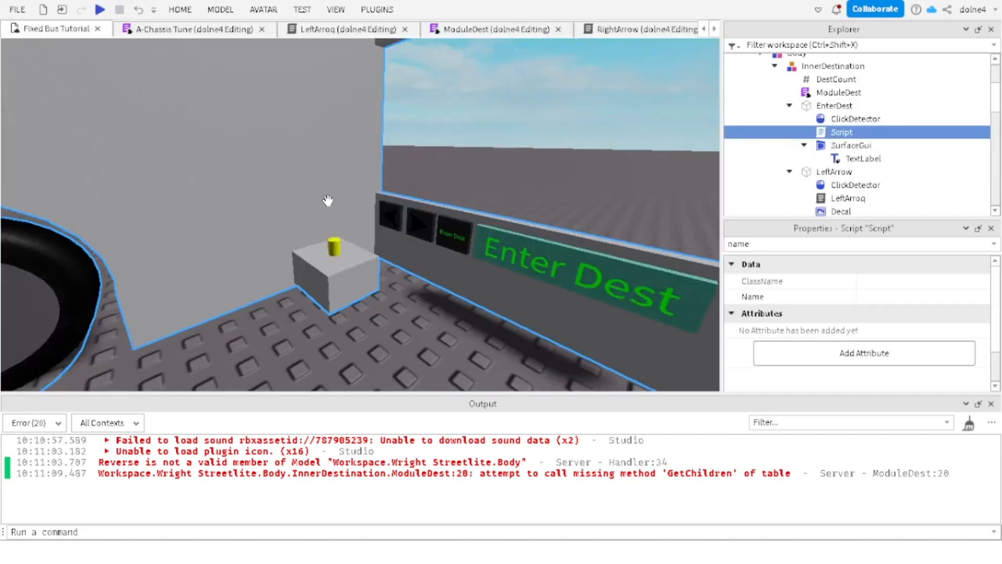
Step: In ModuleDest's Dest.Enter function, remove the :GetChildren() call so the loop iterates over pairs(OuterDestination)
click(612, 28)
click(459, 29)
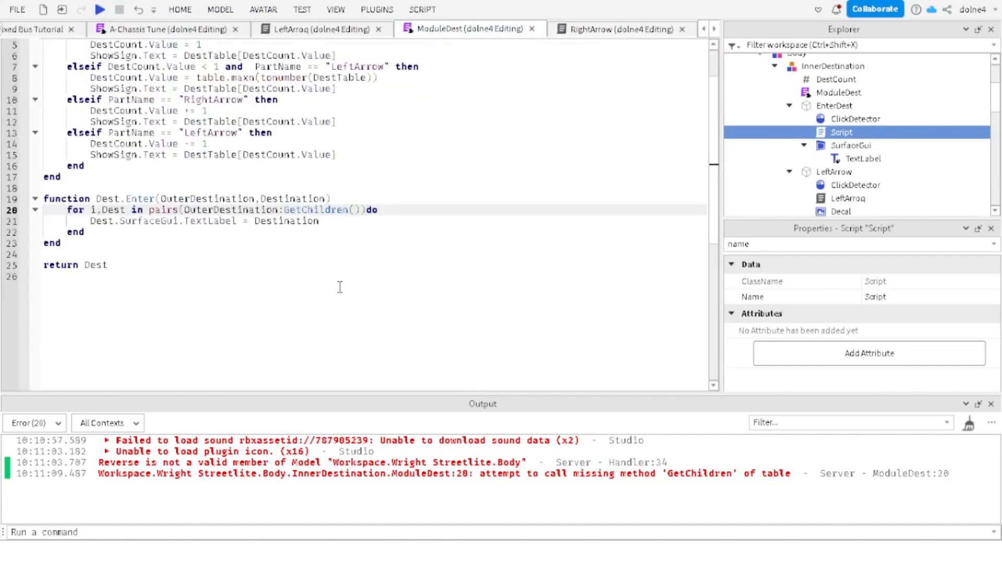
key(BackSpace)
key(BackSpace)
key(BackSpace)
key(BackSpace)
key(BackSpace)
key(BackSpace)
key(BackSpace)
key(BackSpace)
key(BackSpace)
key(BackSpace)
key(BackSpace)
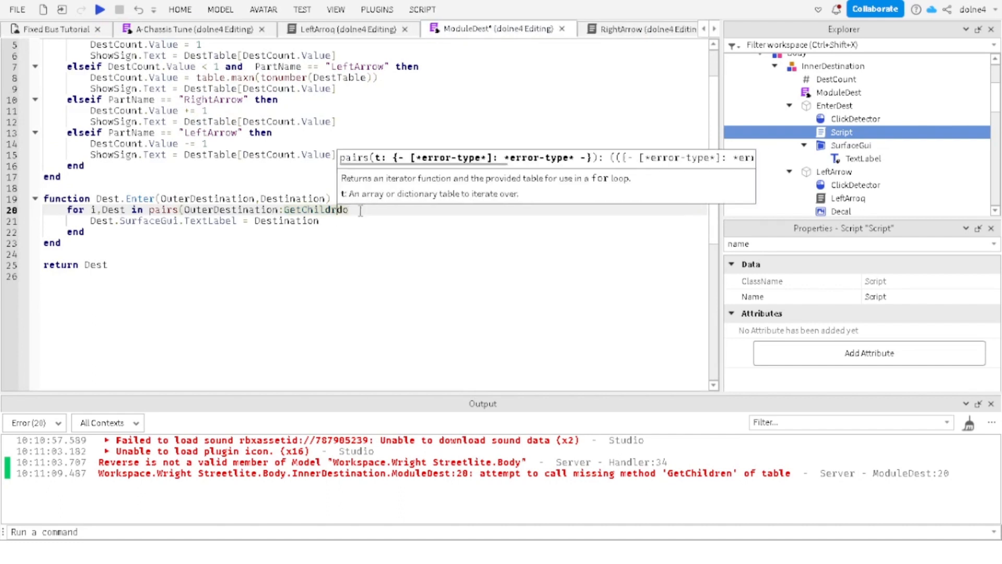
key(BackSpace)
key(BackSpace)
key(BackSpace)
key(BackSpace)
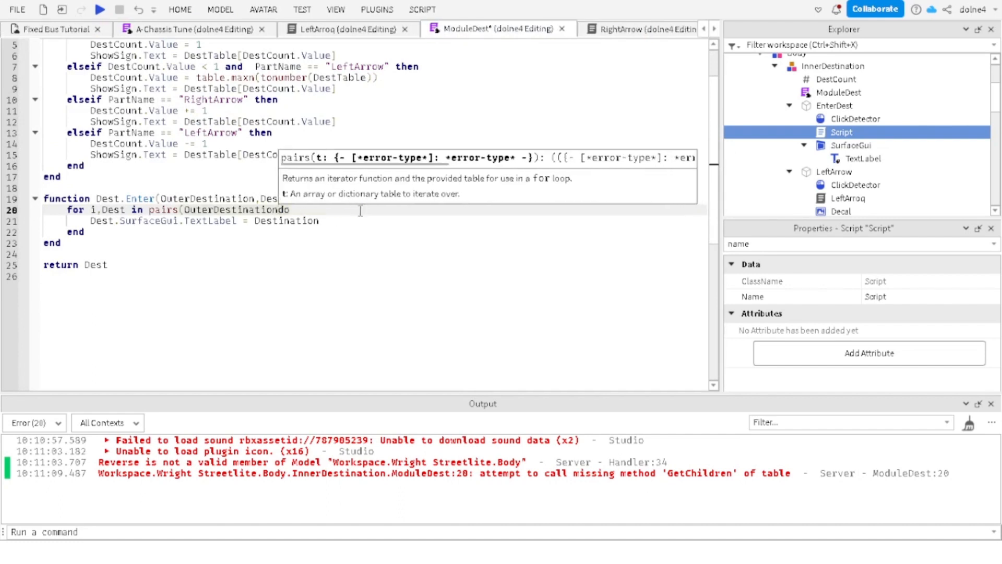
text())
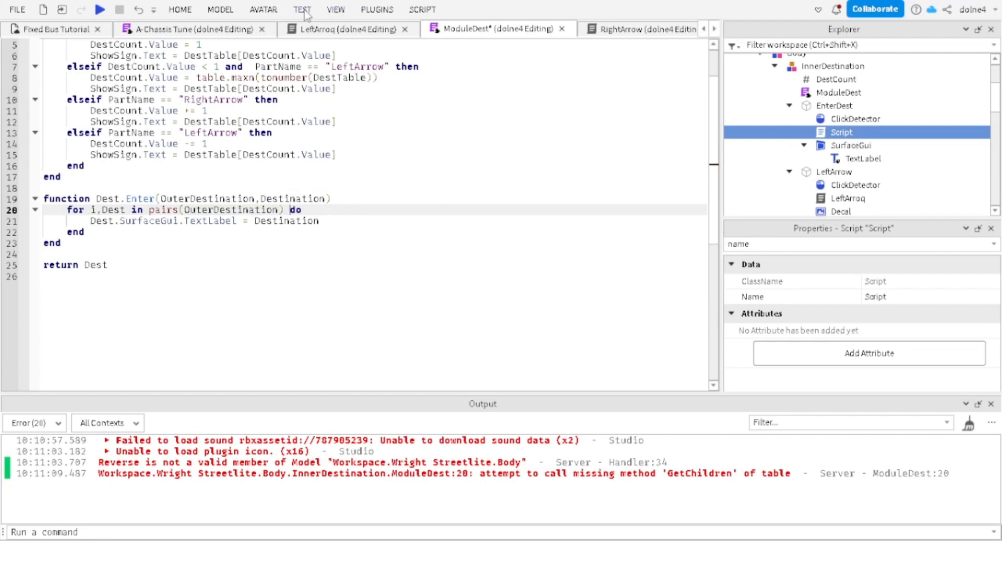
Step: Play-test from the driver's seat, cycling the inner sign to 43 Kennedy and applying it with Enter Dest
click(302, 9)
click(22, 39)
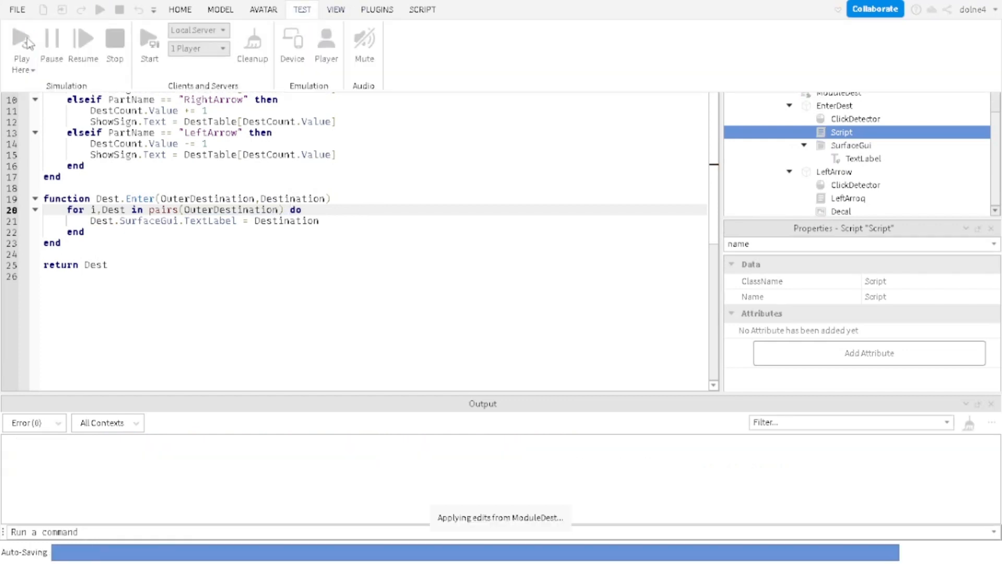
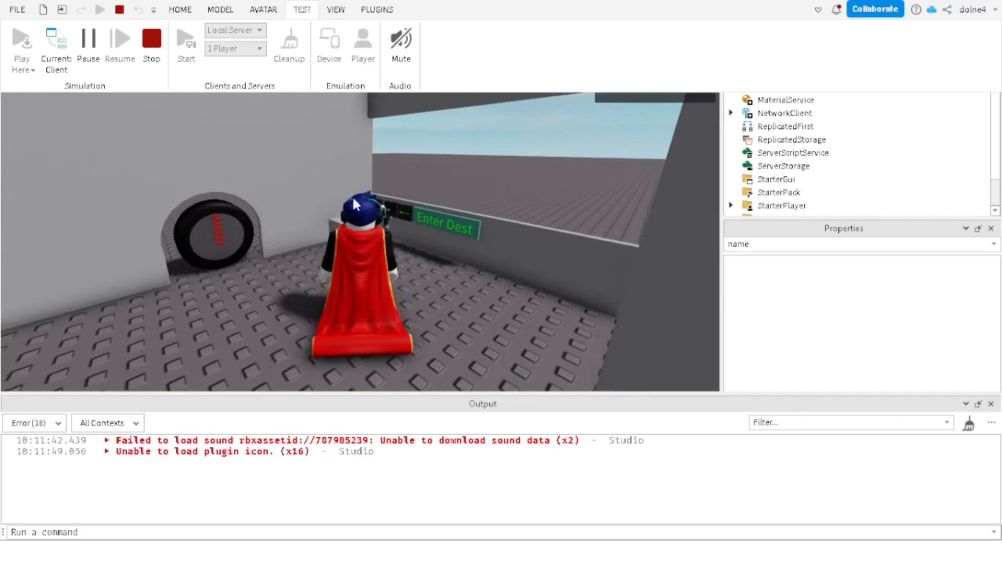
click(364, 199)
key(w)
scroll(400, 246, up, 8)
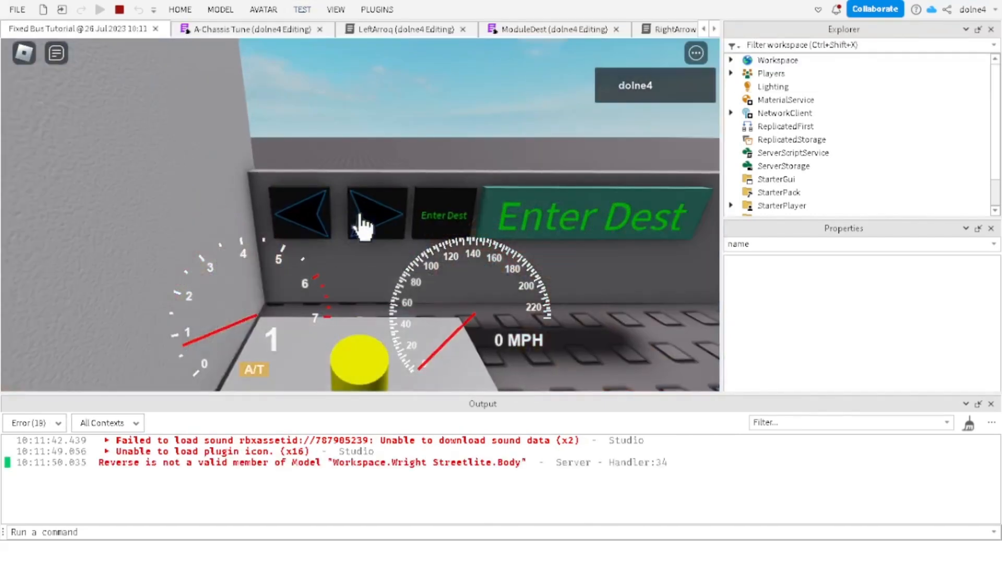
click(364, 223)
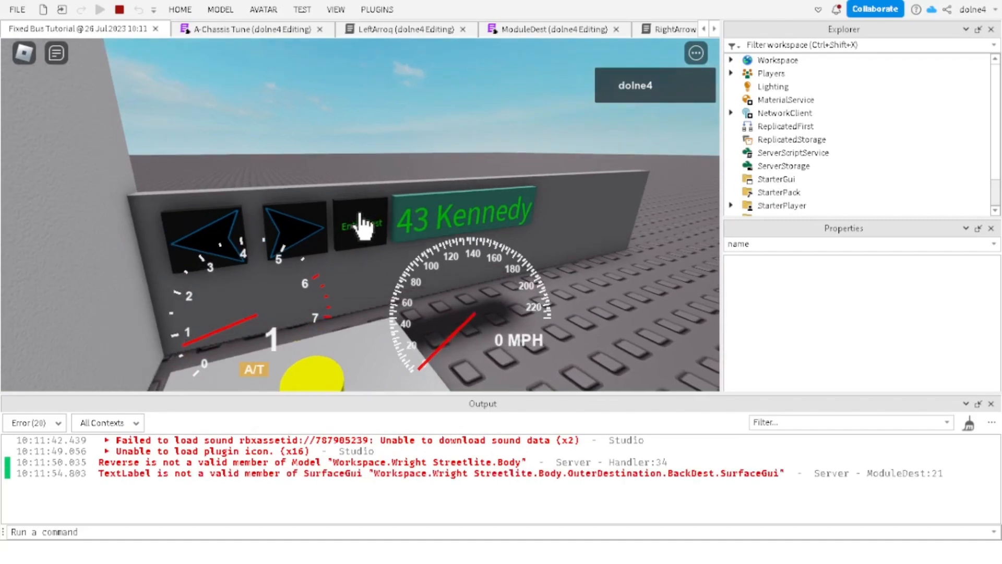
scroll(360, 222, down, 3)
scroll(360, 212, down, 5)
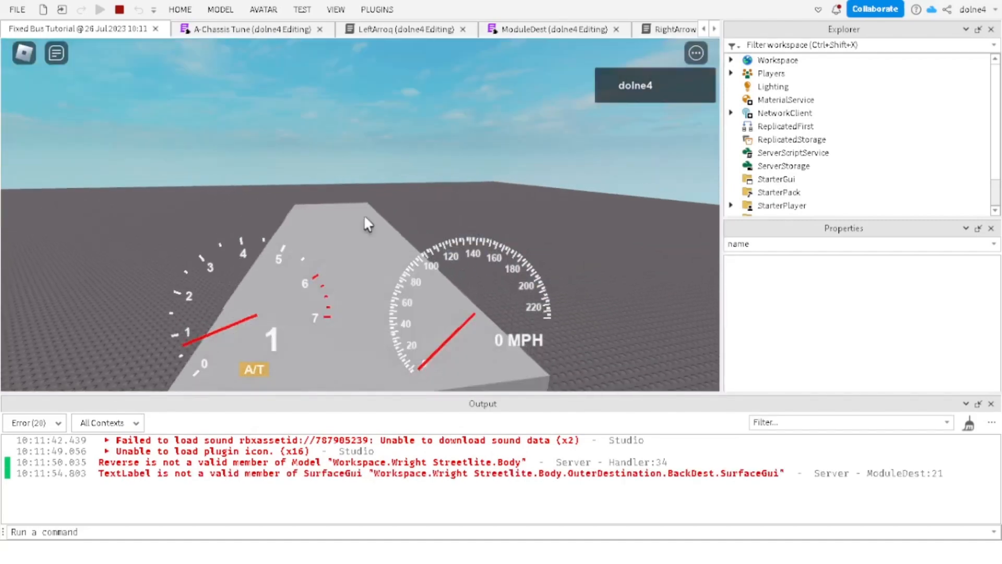
Step: Open the ModuleDest line behind the TextLabel error and filter the Explorer for surface to examine the outer signs' SurfaceGuis
click(684, 476)
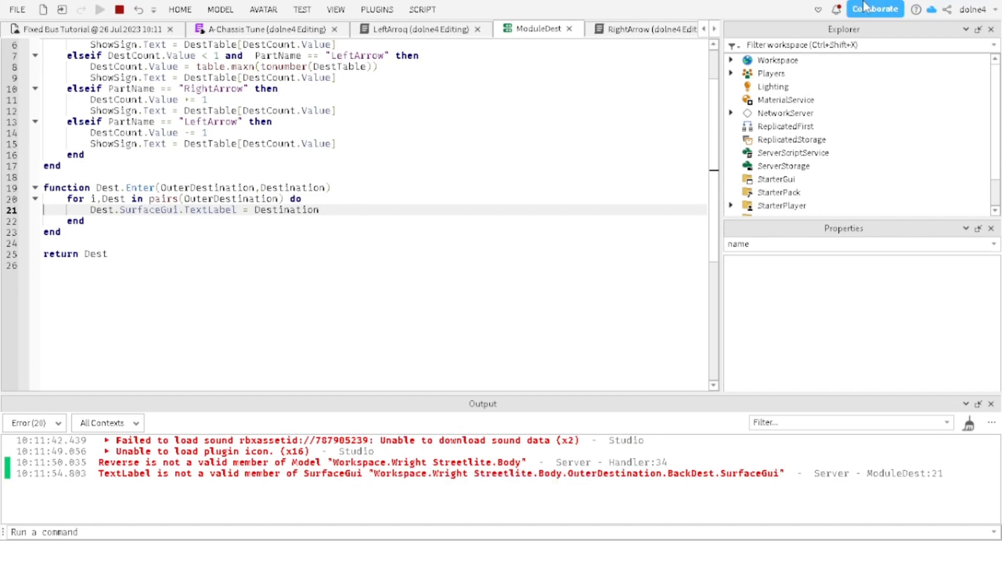
click(819, 45)
text(surface)
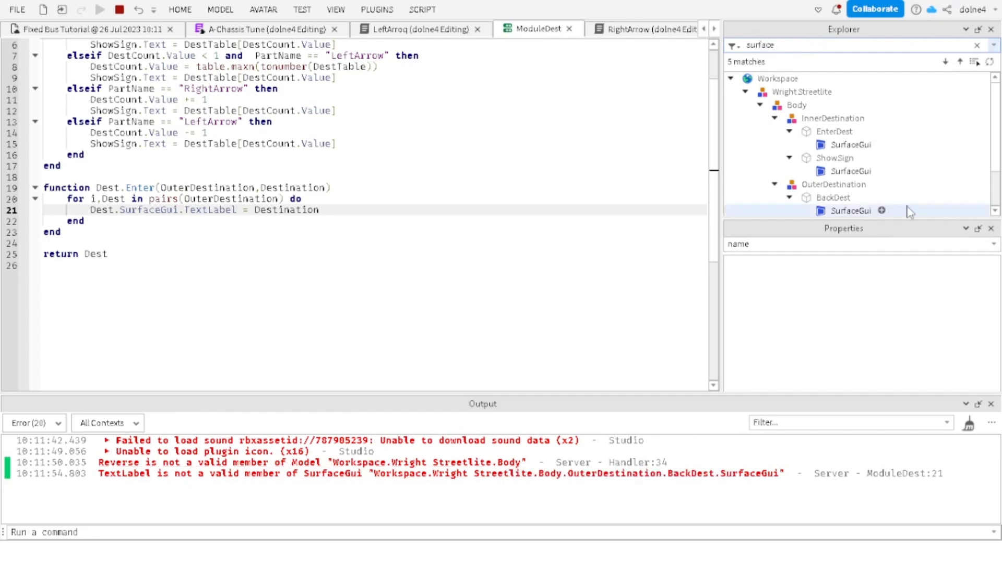
scroll(837, 149, down, 2)
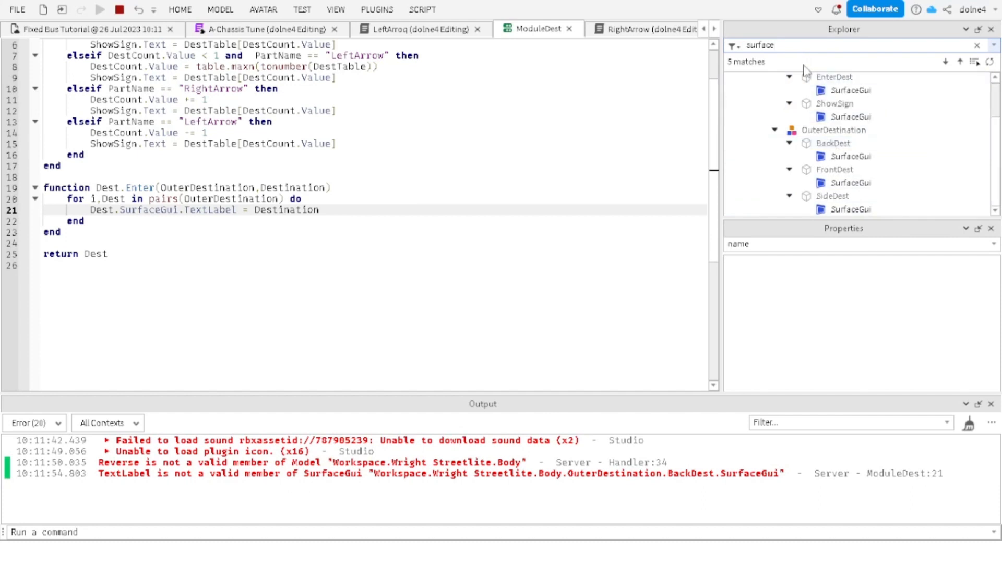
Step: Replace the Explorer filter with textlabel to check the labels under the signs
key(BackSpace)
key(BackSpace)
key(BackSpace)
key(BackSpace)
key(BackSpace)
key(BackSpace)
key(BackSpace)
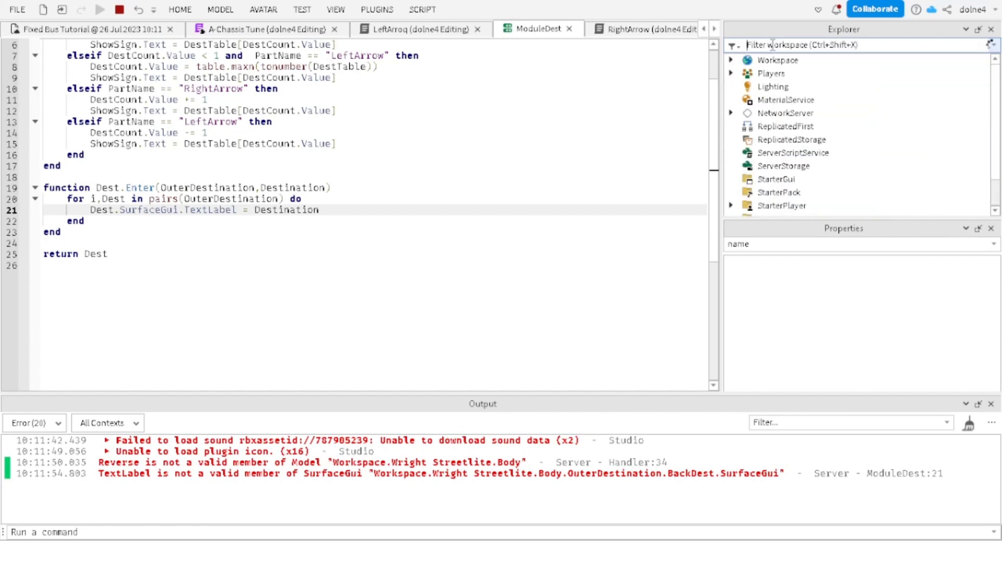
text(text)
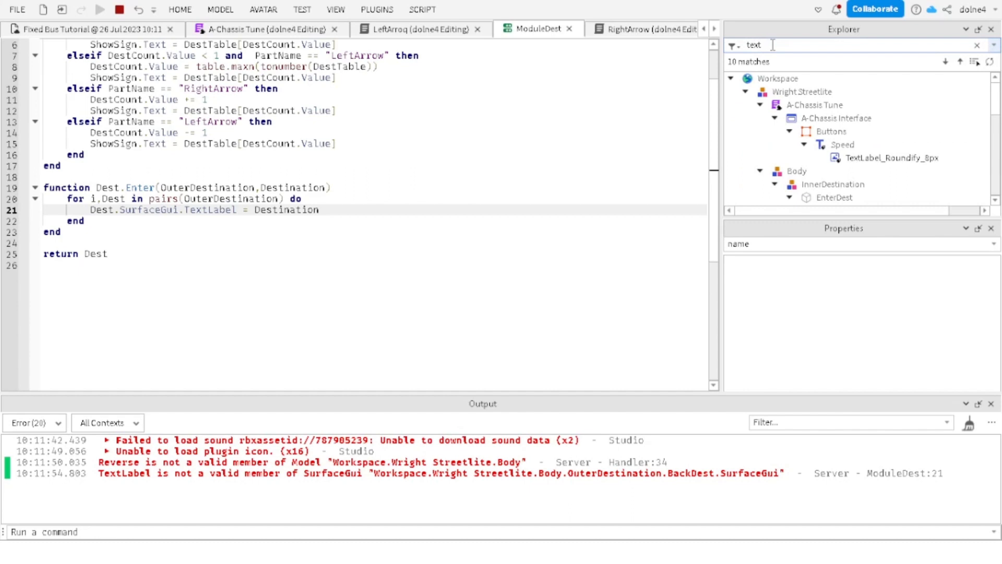
text(label)
Step: Stop the play test and extend line 21 of ModuleDest to assign Destination to Dest.SurfaceGui.TextLabel.Text
click(238, 210)
text(.)
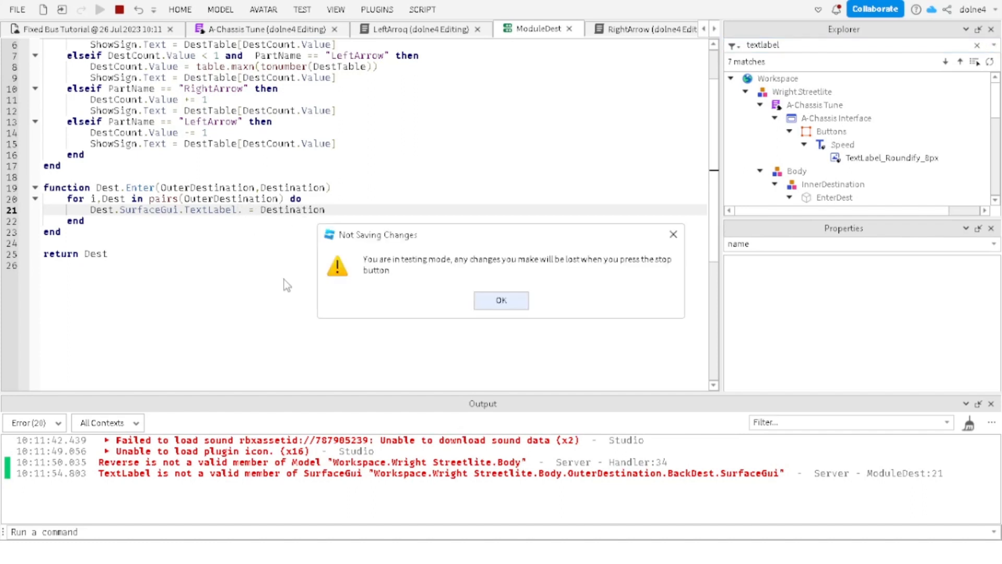
click(500, 301)
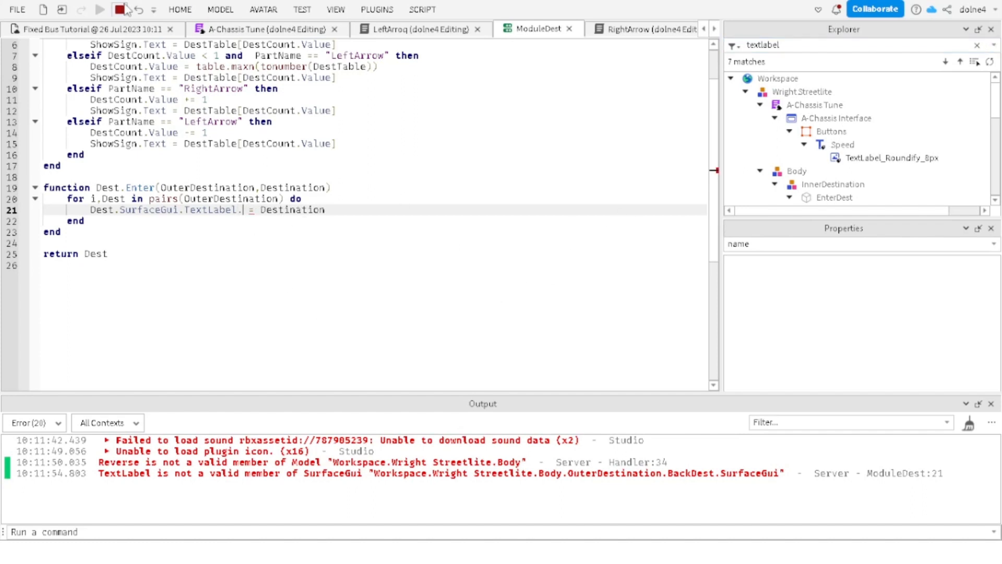
click(120, 10)
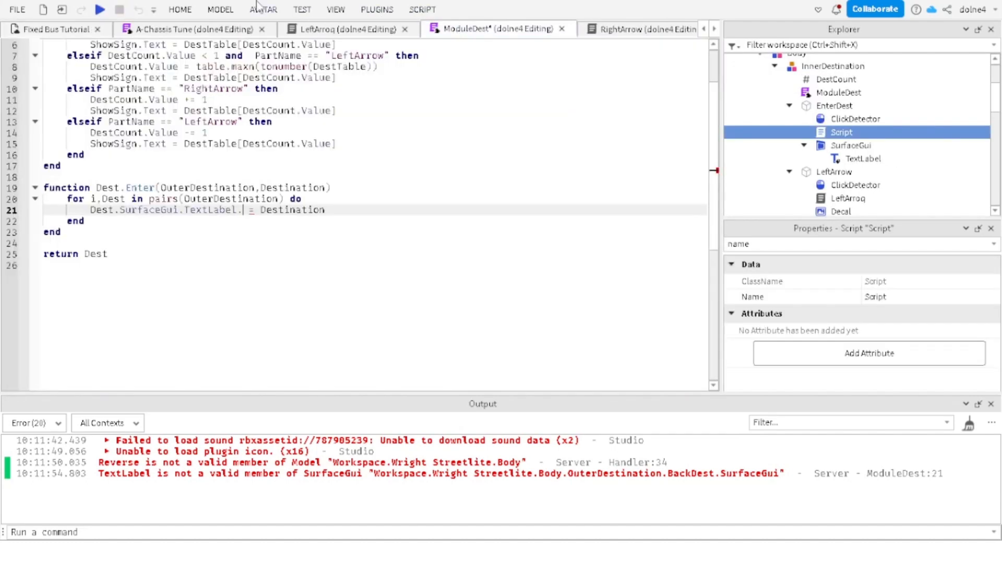
click(140, 27)
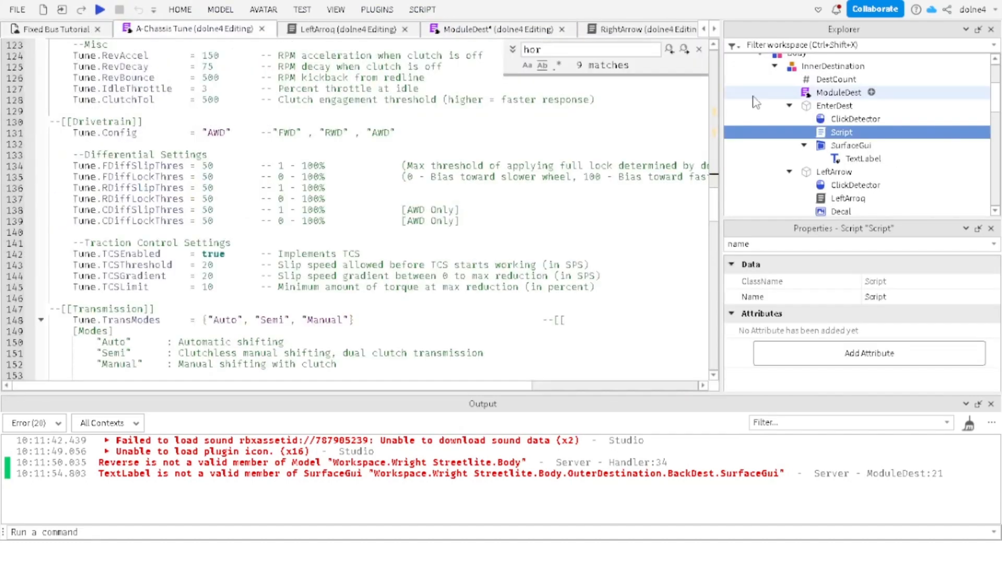
click(516, 32)
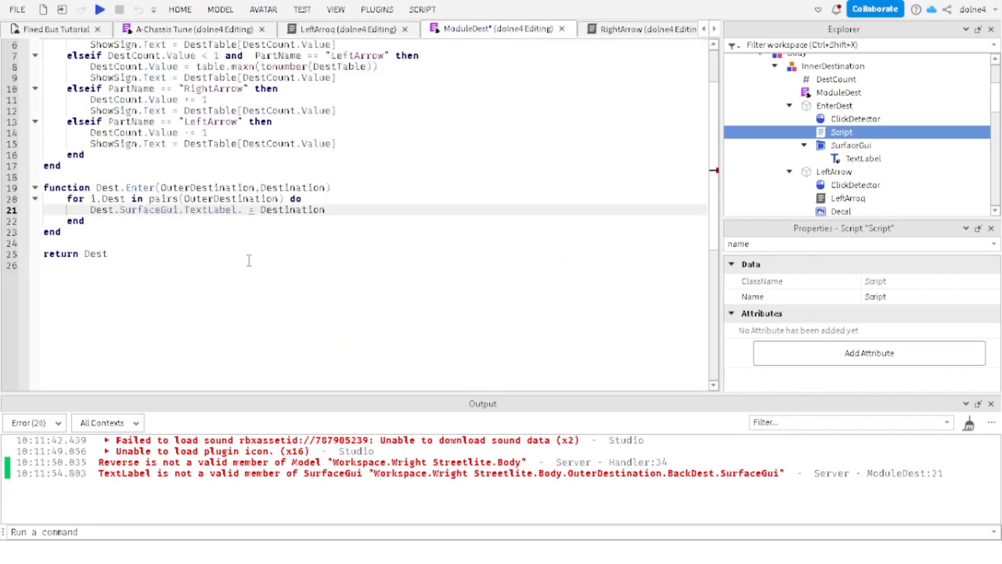
text(Te)
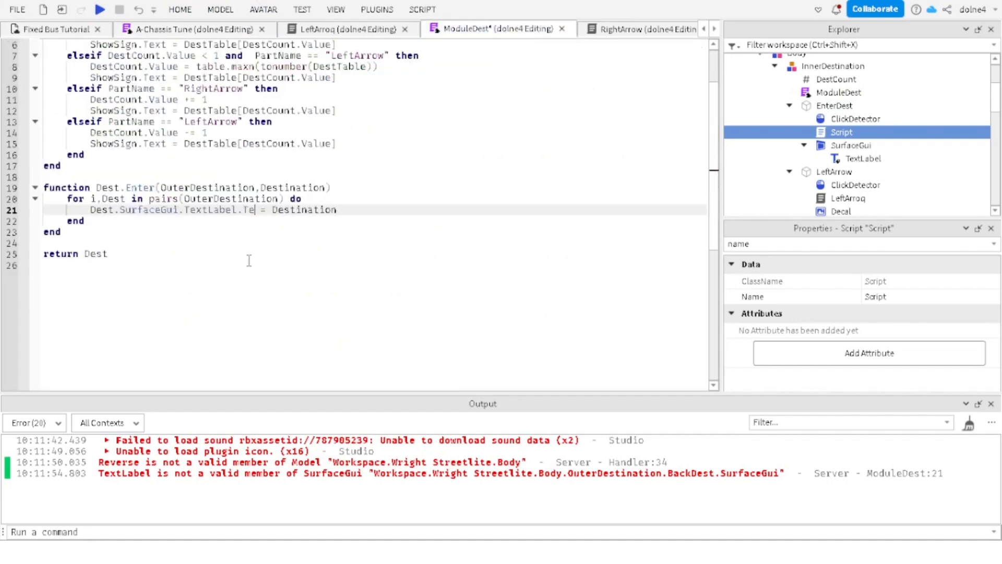
text(xt)
Step: Select the TextLabel under EnterDest and filter its properties for text
click(866, 160)
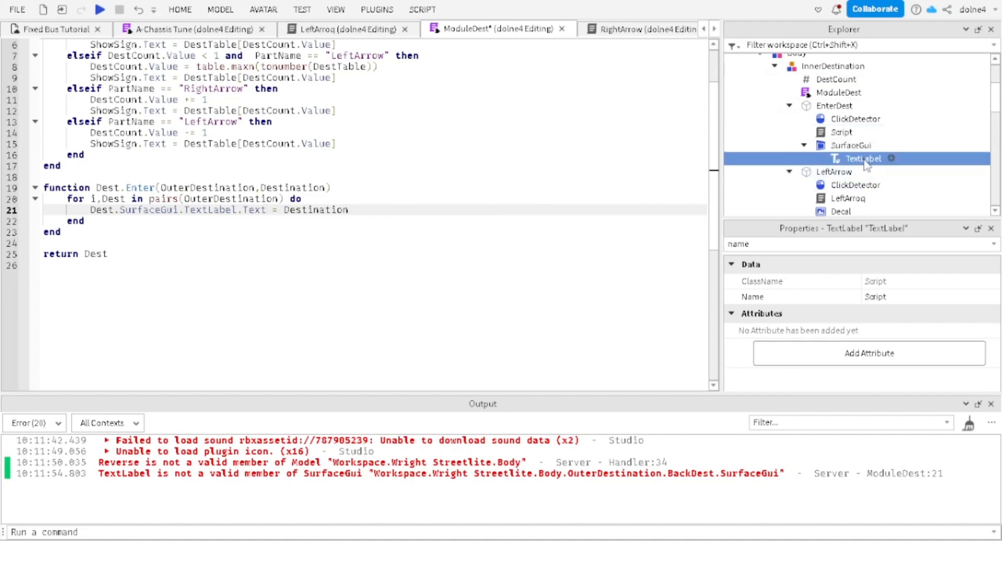
click(771, 243)
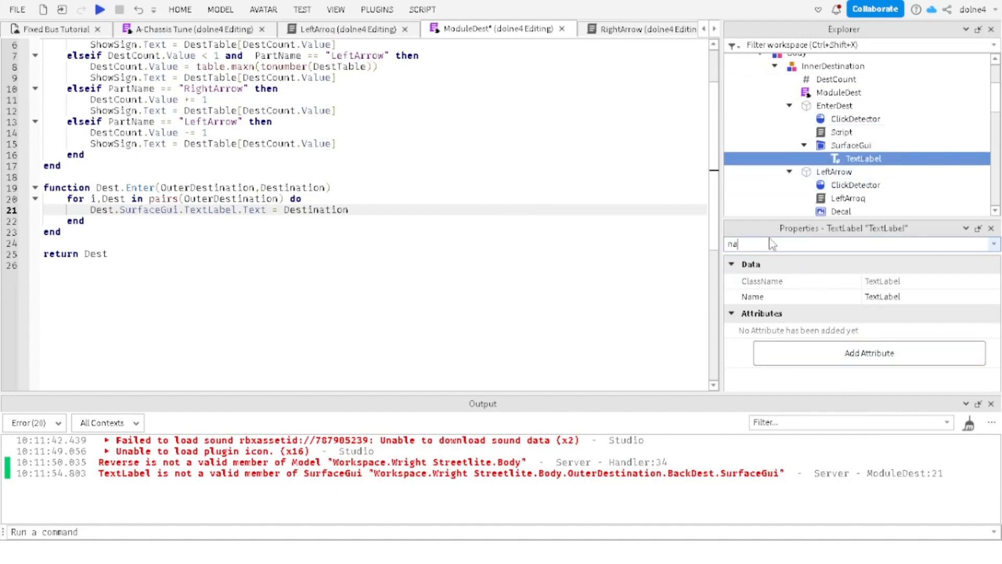
key(BackSpace)
key(BackSpace)
text(text)
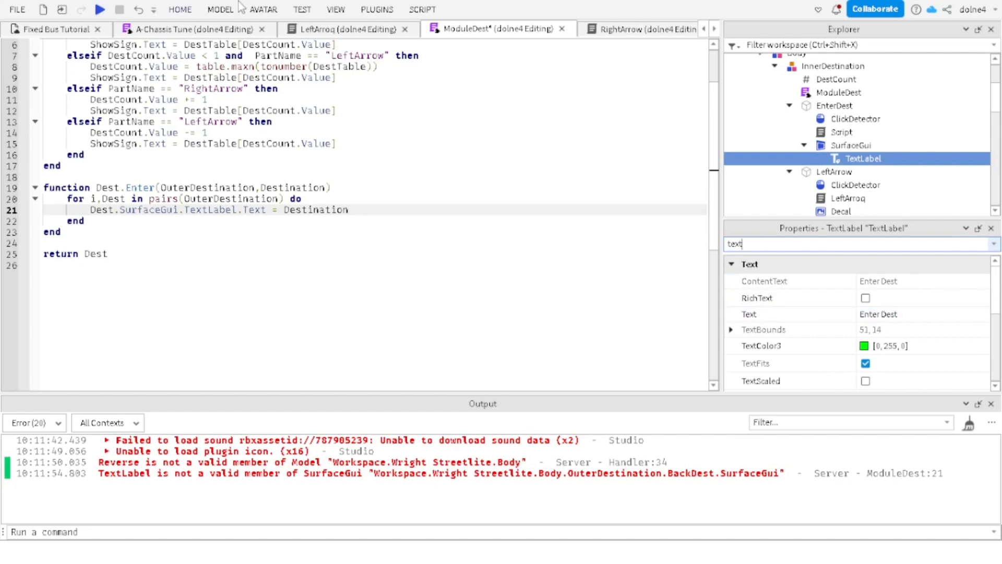
Step: Play-test from the driver's seat, applying 141 Coliseum with Enter Dest, check the output errors, and stop the test
click(312, 8)
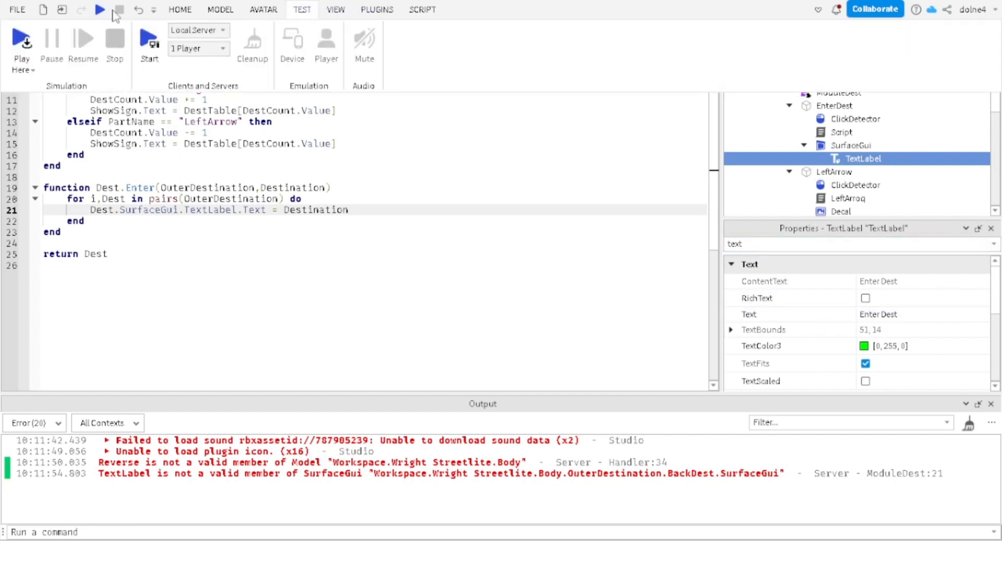
click(24, 38)
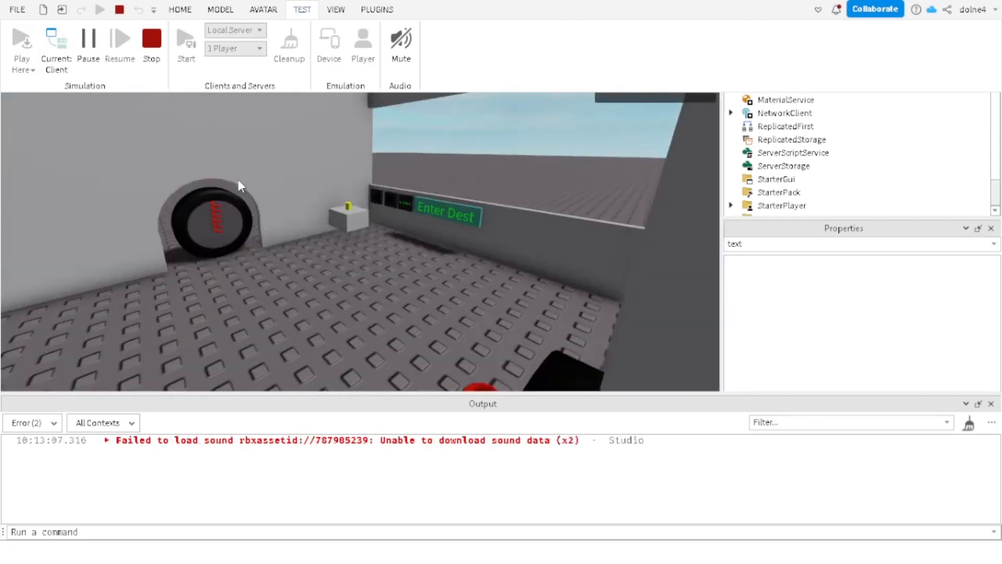
click(341, 225)
key(w)
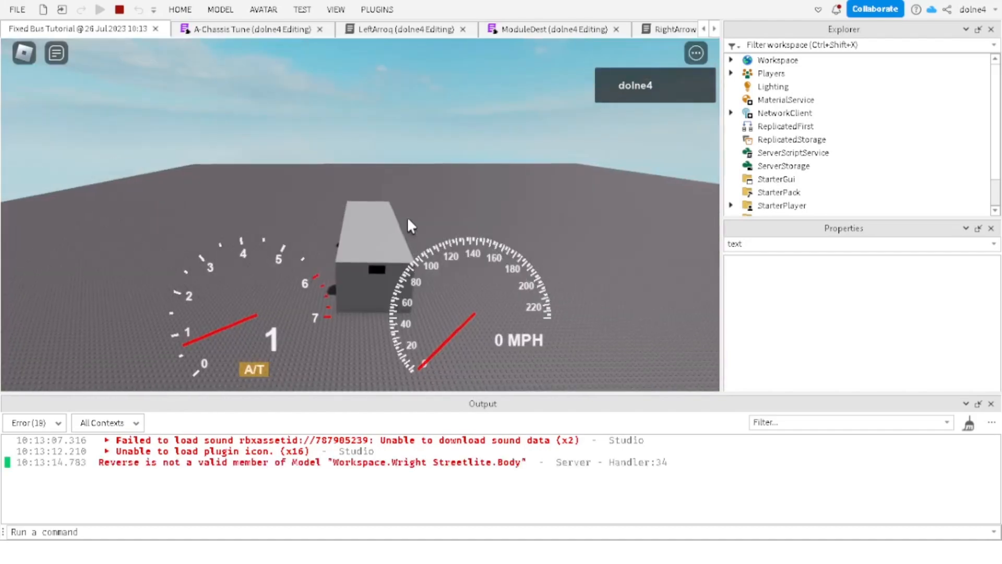
scroll(408, 219, up, 10)
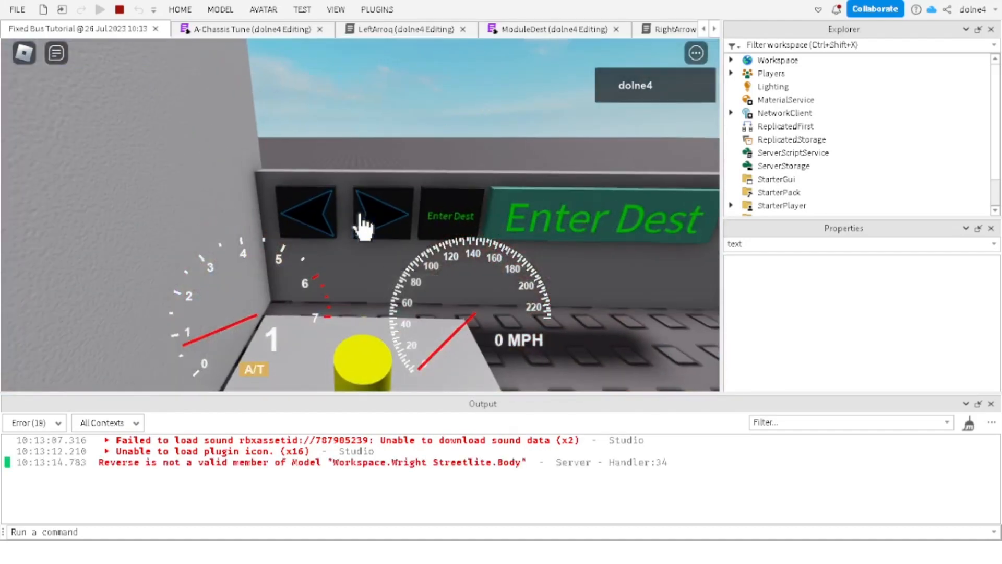
click(364, 224)
click(364, 225)
click(364, 224)
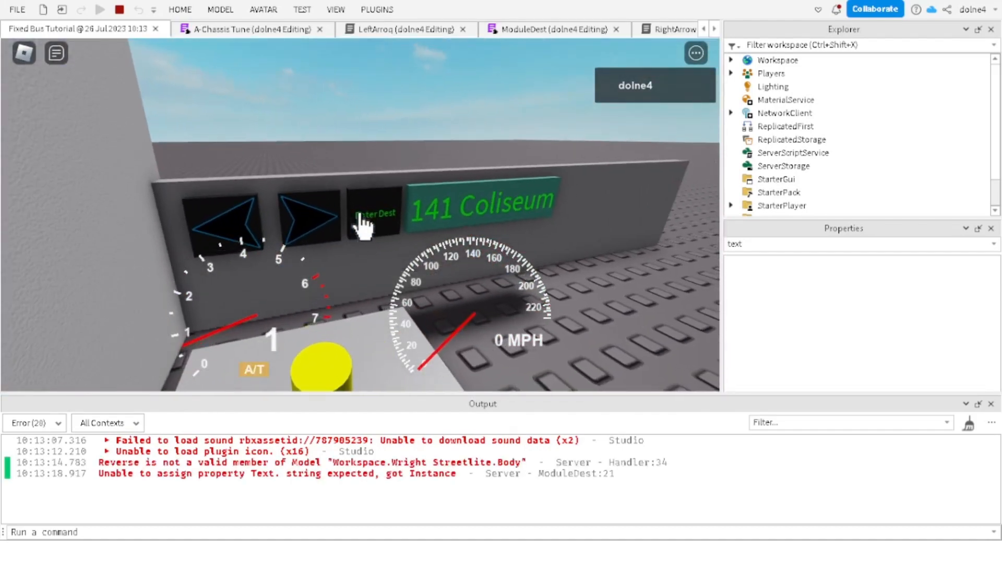
scroll(360, 215, down, 2)
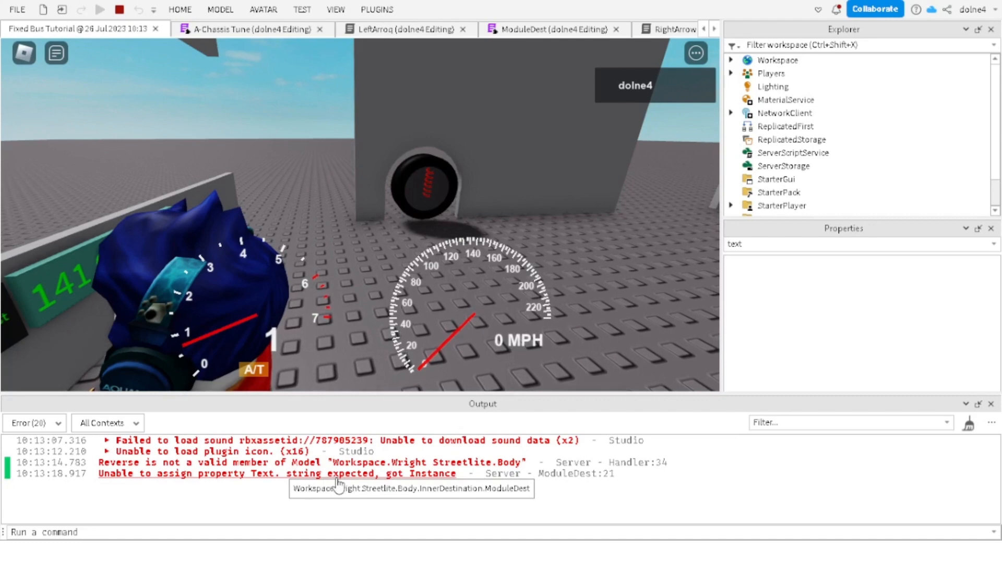
click(119, 9)
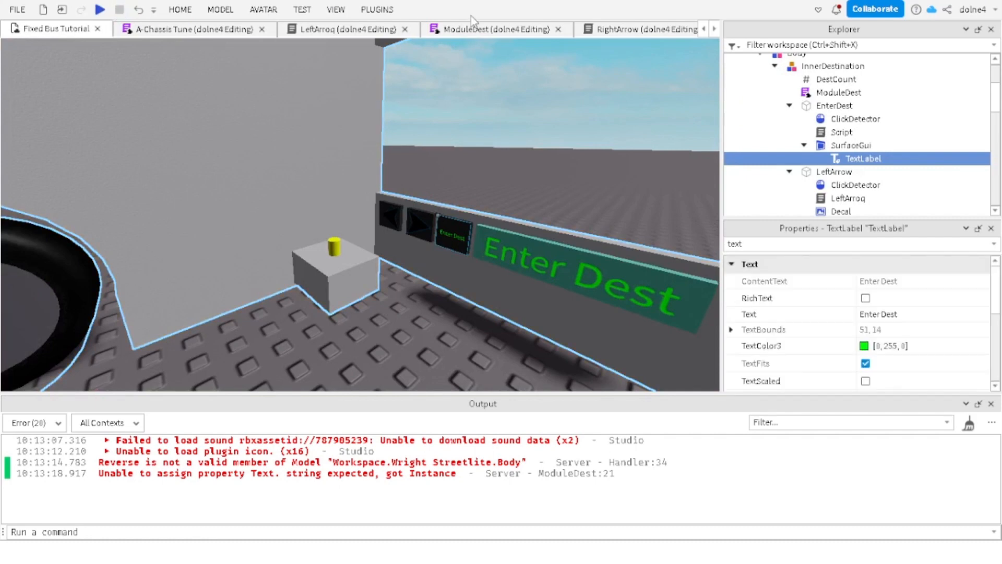
Step: In the EnterDest script, pass ShowSign.Text as the second argument of the ModuleDest.Enter call
click(472, 30)
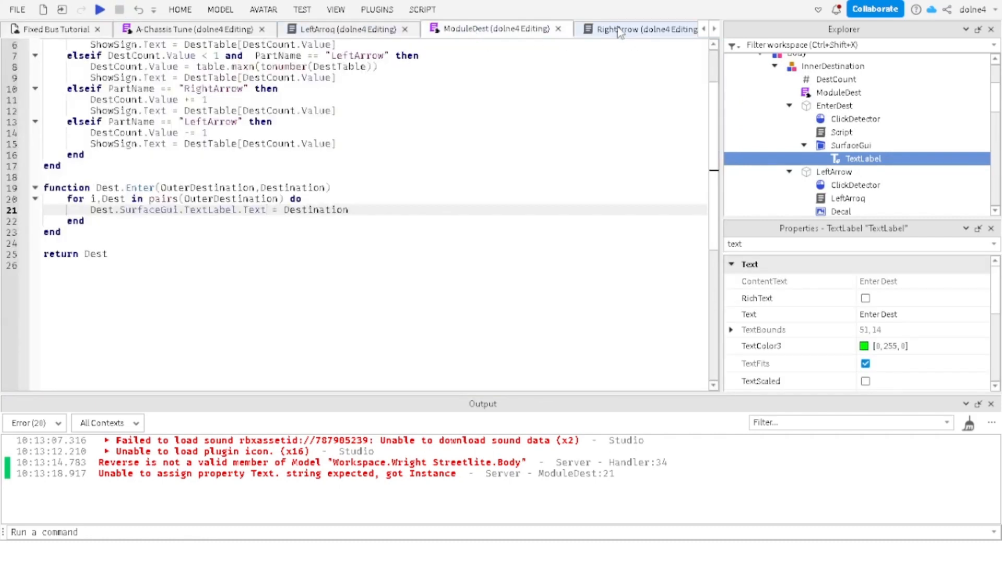
scroll(617, 29, down, 2)
click(860, 133)
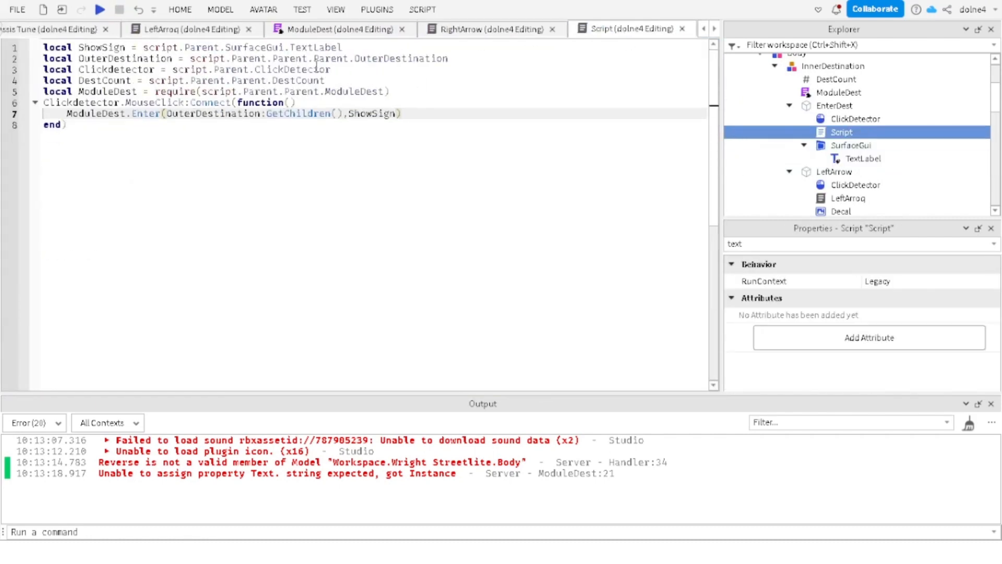
click(347, 50)
click(396, 113)
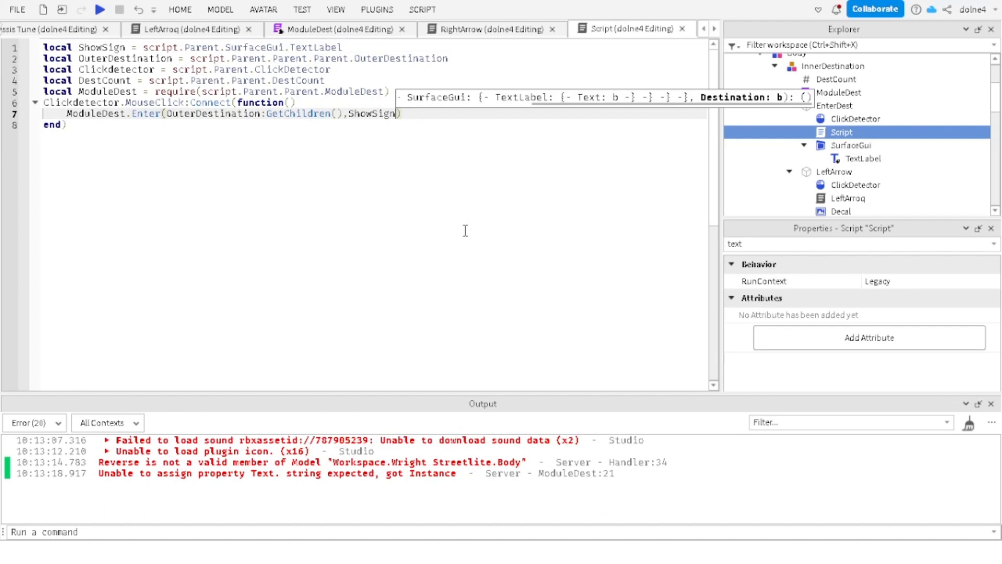
text(.Text)
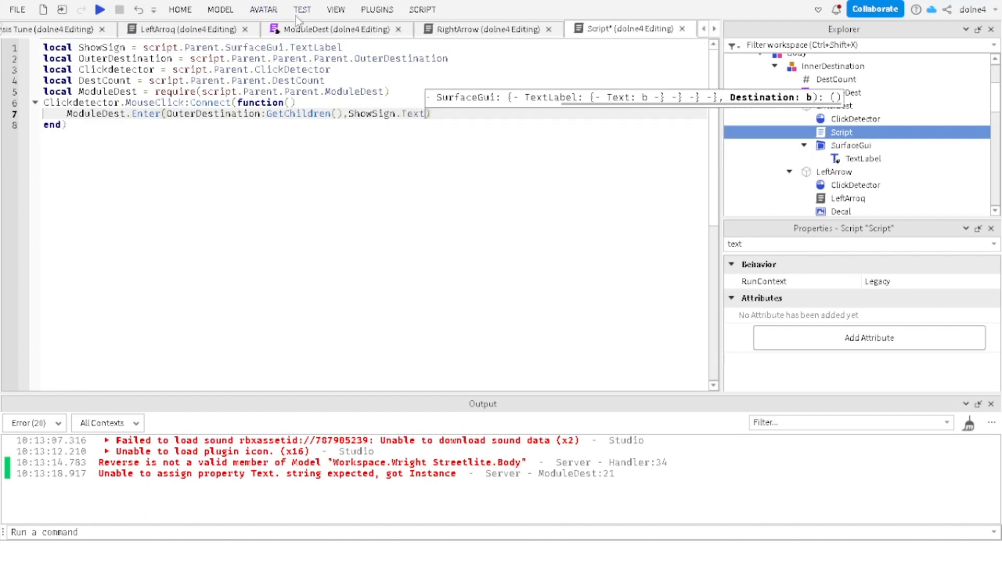
Step: Start a new play test from inside the bus to try the corrected Enter Dest script
click(301, 10)
click(13, 42)
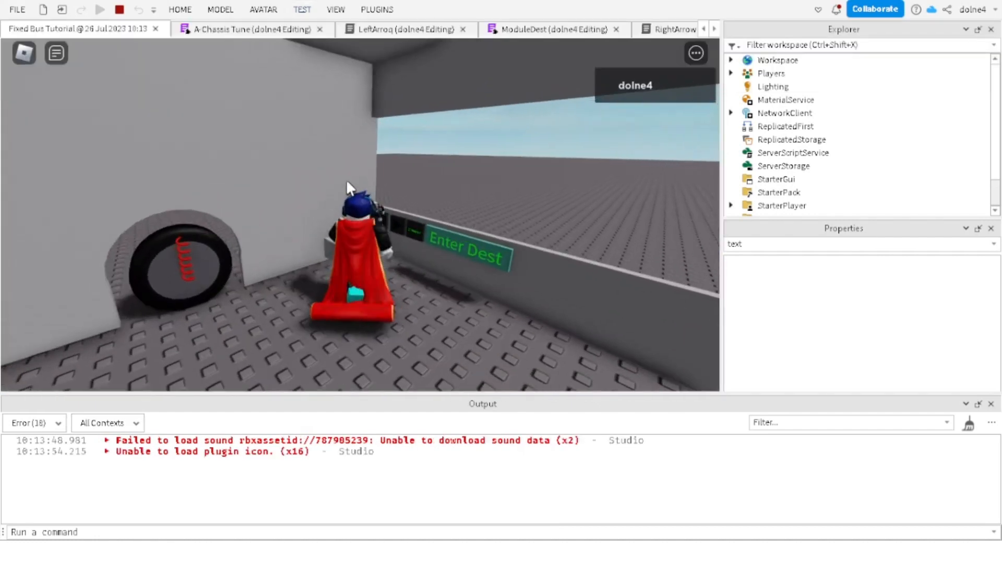
Step: Take the driver's seat and use the right arrow control to change the inner sign to 141 Coliseum
key(w)
scroll(352, 181, up, 6)
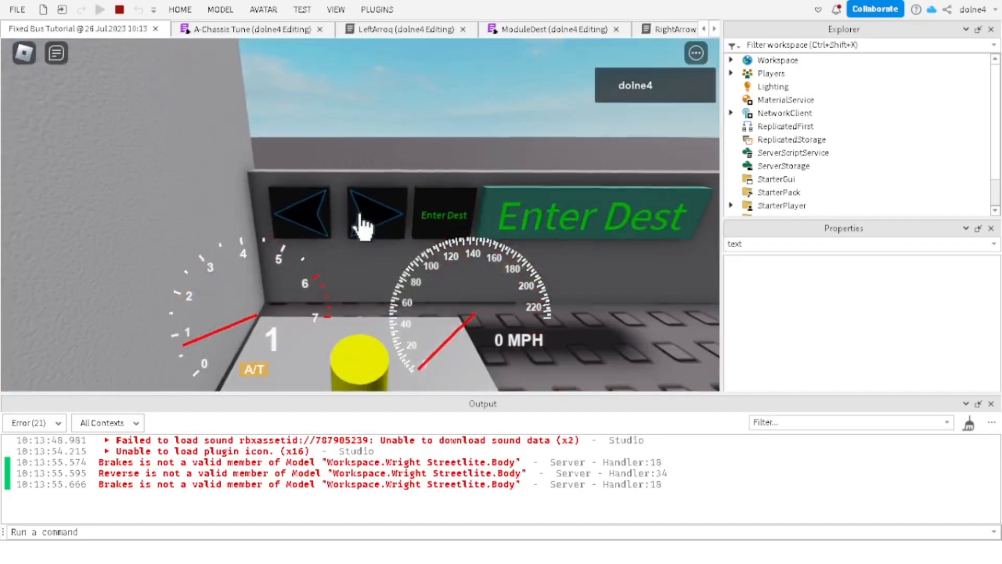
click(360, 216)
click(360, 217)
click(360, 217)
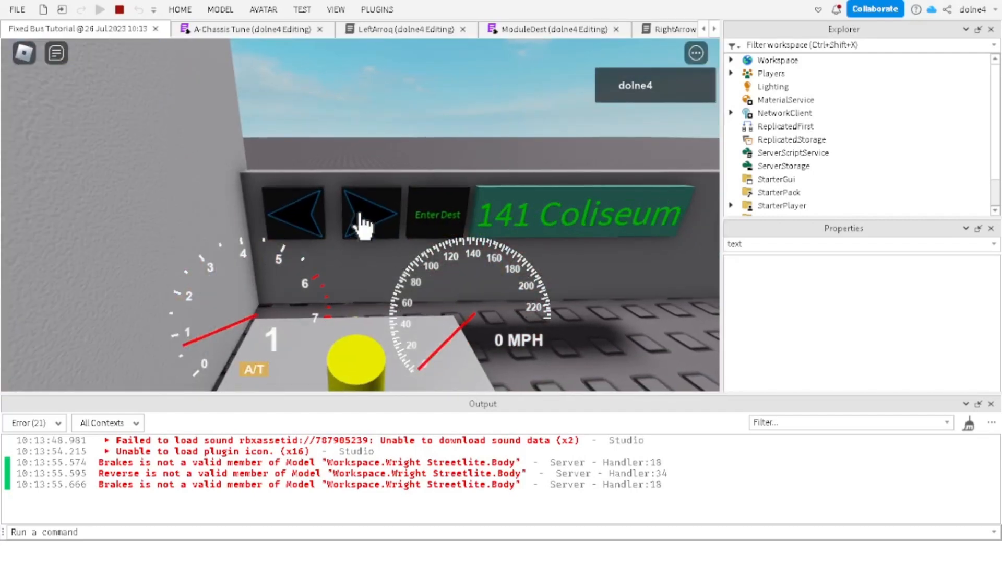
scroll(359, 213, down, 2)
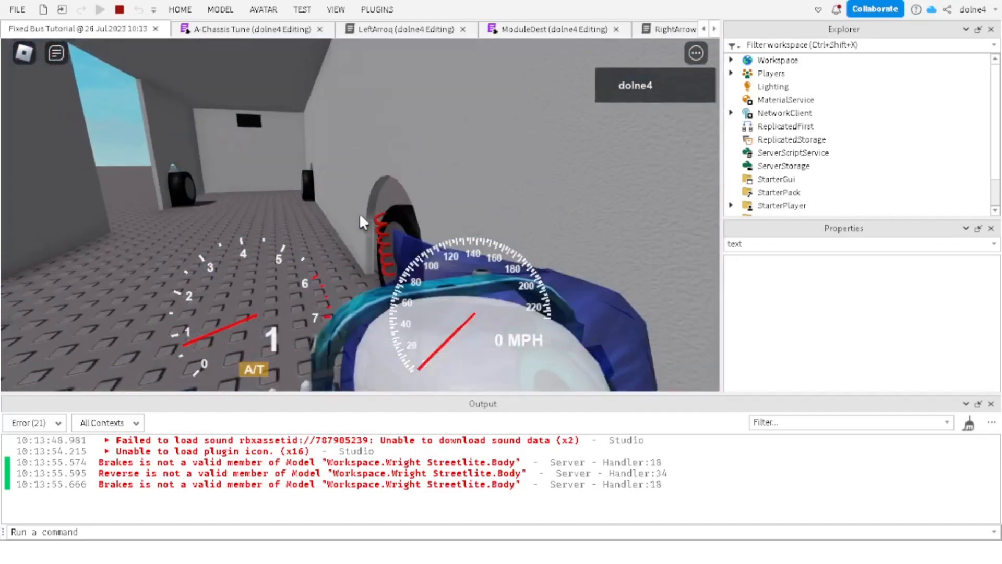
scroll(360, 214, down, 4)
scroll(377, 209, up, 2)
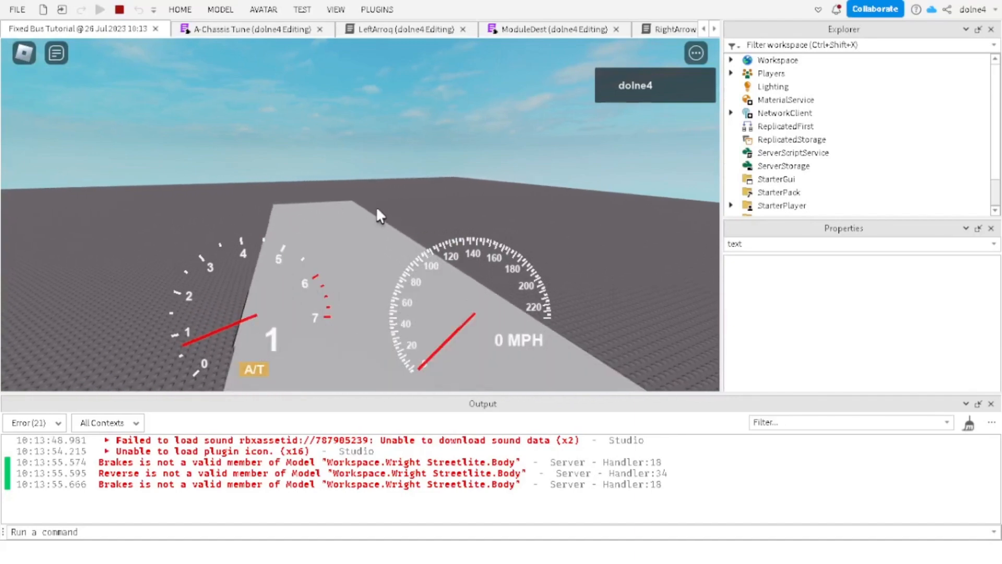
scroll(376, 205, up, 3)
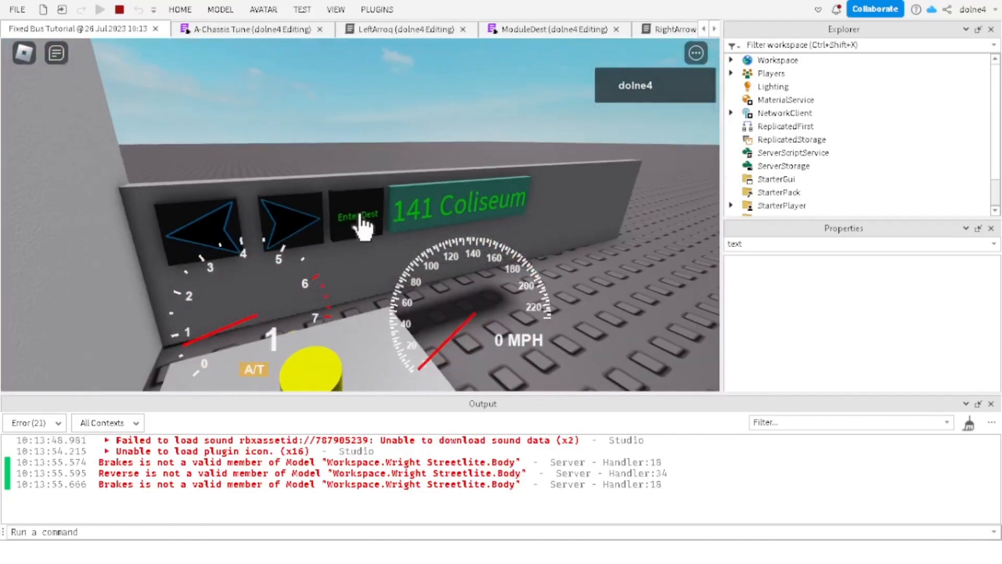
Step: Trigger Enter Dest on the bus controls, check the front outer sign from outside, and stop the play test
click(359, 214)
scroll(361, 214, down, 1)
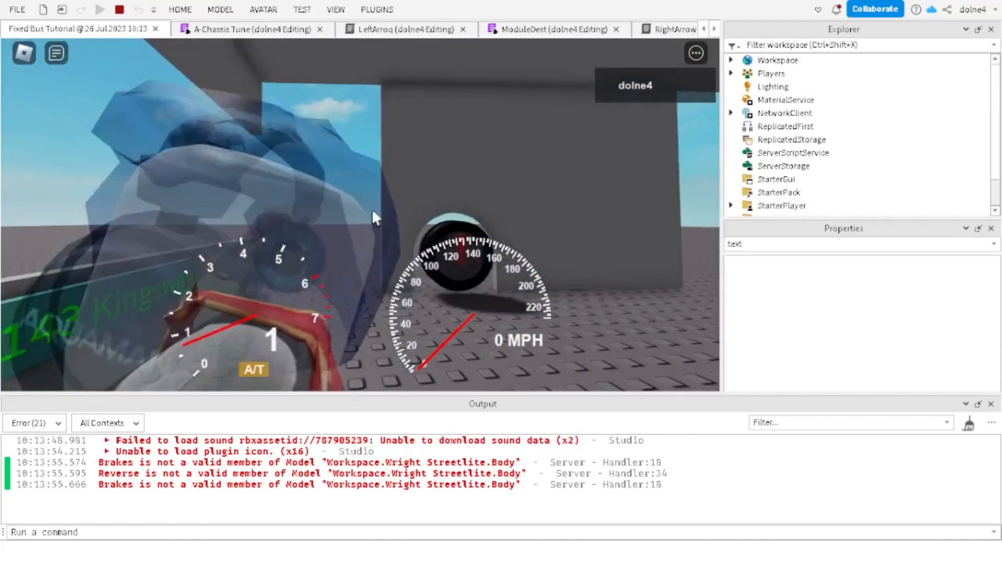
scroll(387, 207, down, 2)
right_drag(388, 206, 388, 206)
scroll(388, 206, down, 1)
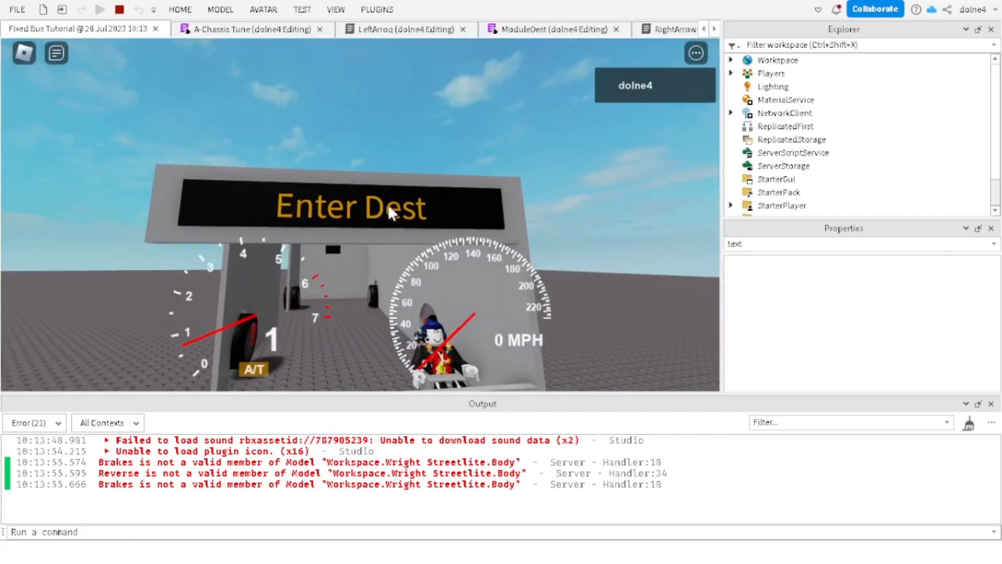
click(120, 10)
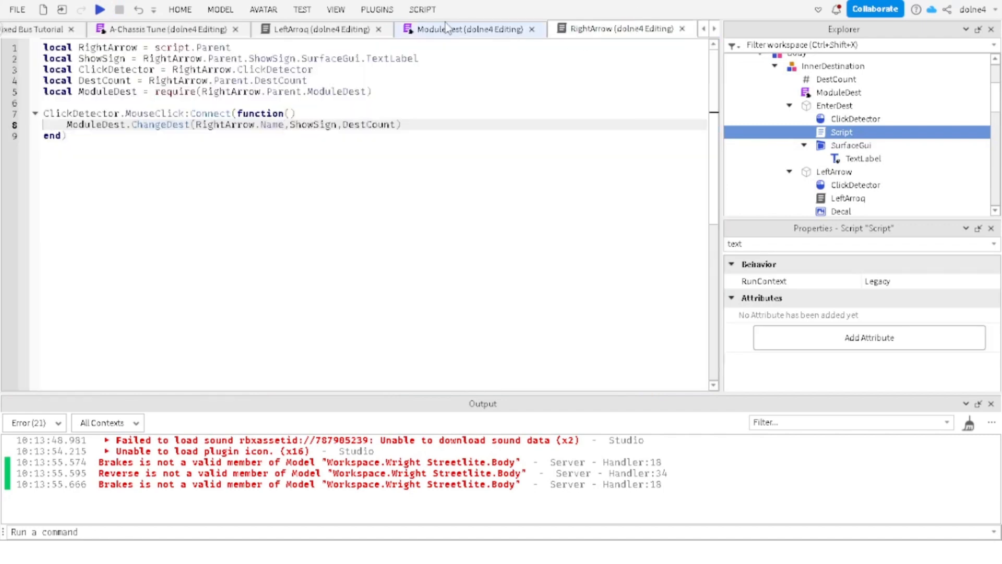
Step: Review the Dest.Enter function in ModuleDest and the variable declarations in the EnterDest script
click(447, 28)
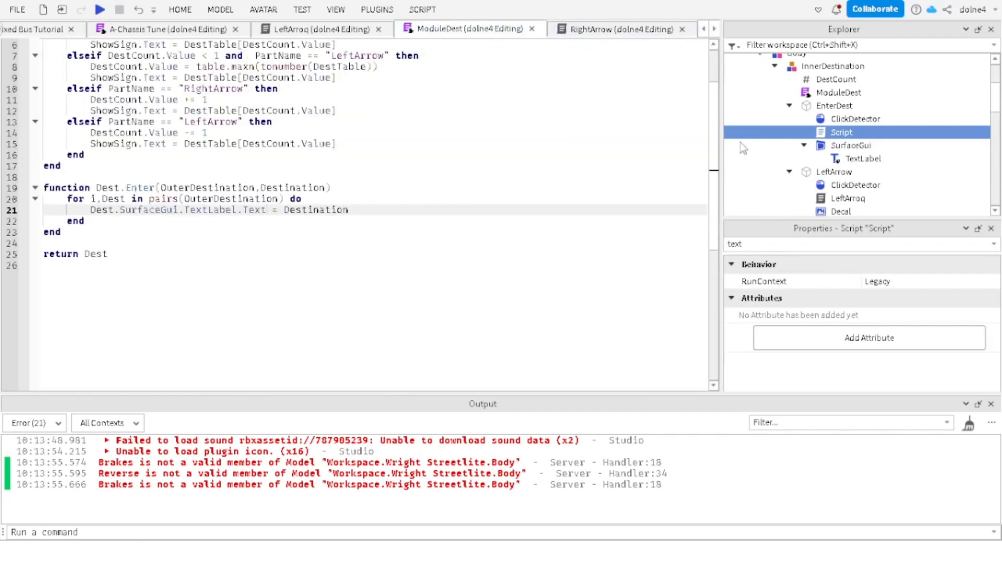
scroll(599, 33, down, 2)
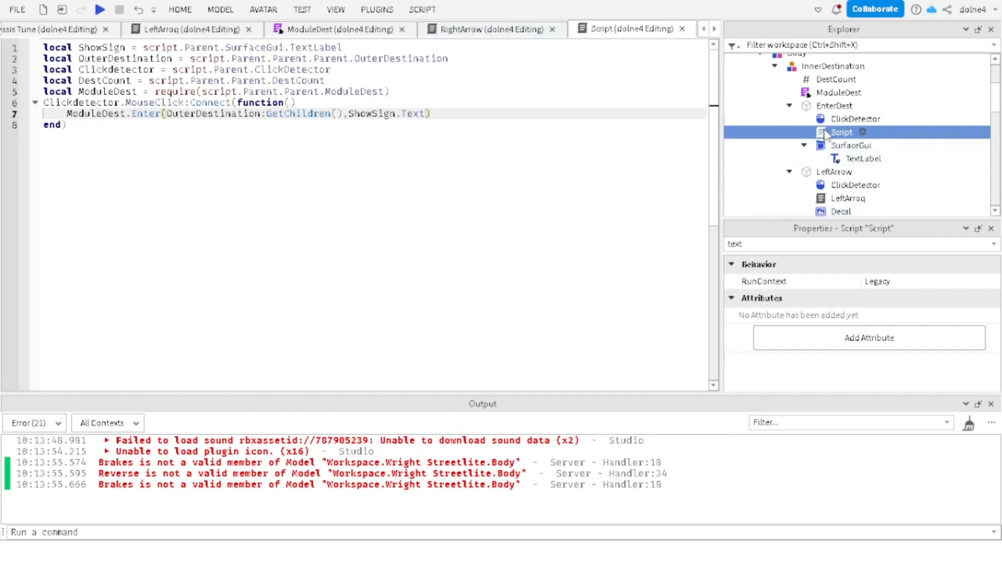
click(322, 90)
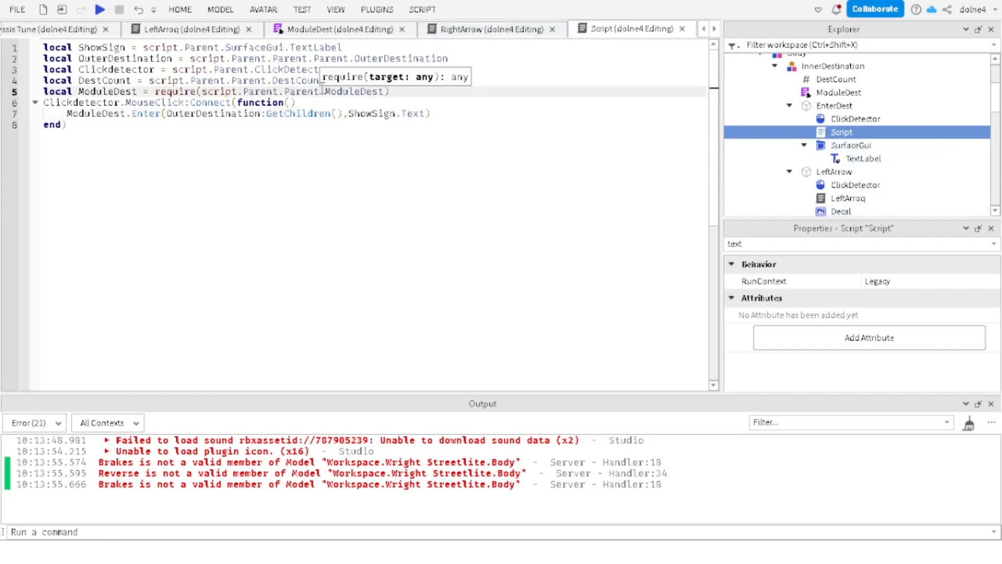
click(409, 104)
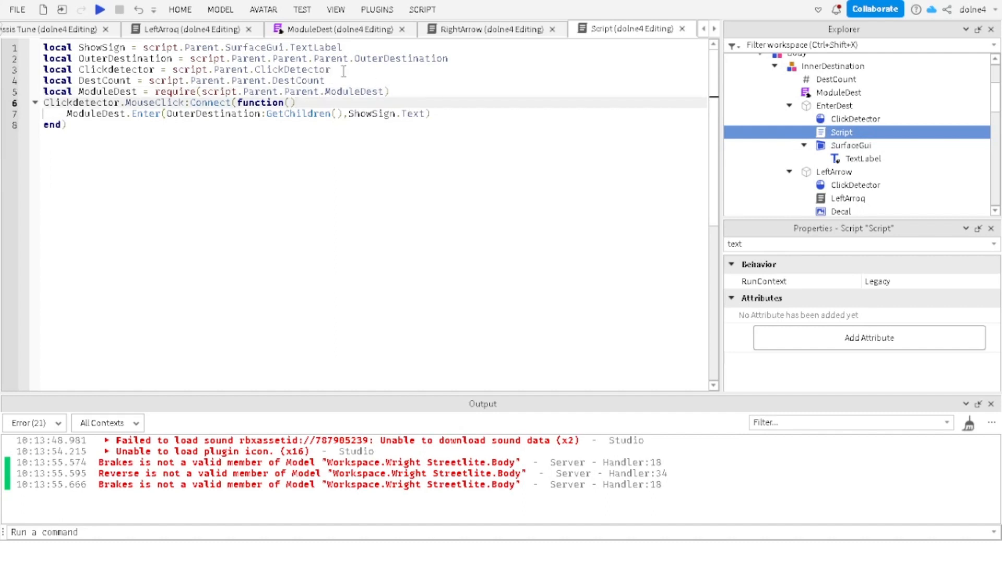
Step: Try moving the ShowSign declaration inside the MouseClick function, directly above the ModuleDest.Enter call
click(345, 48)
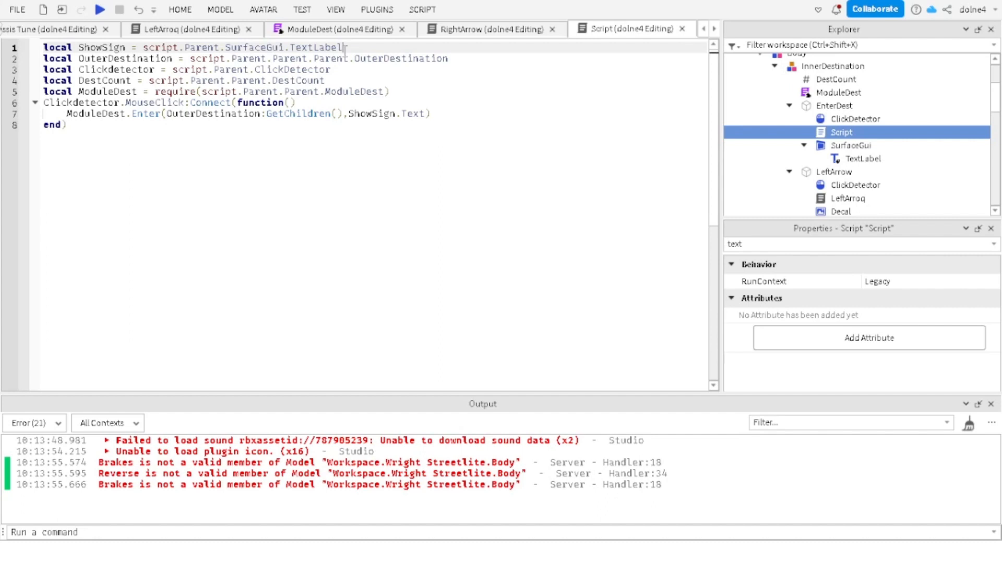
drag(345, 50, 45, 48)
key(ctrl+c)
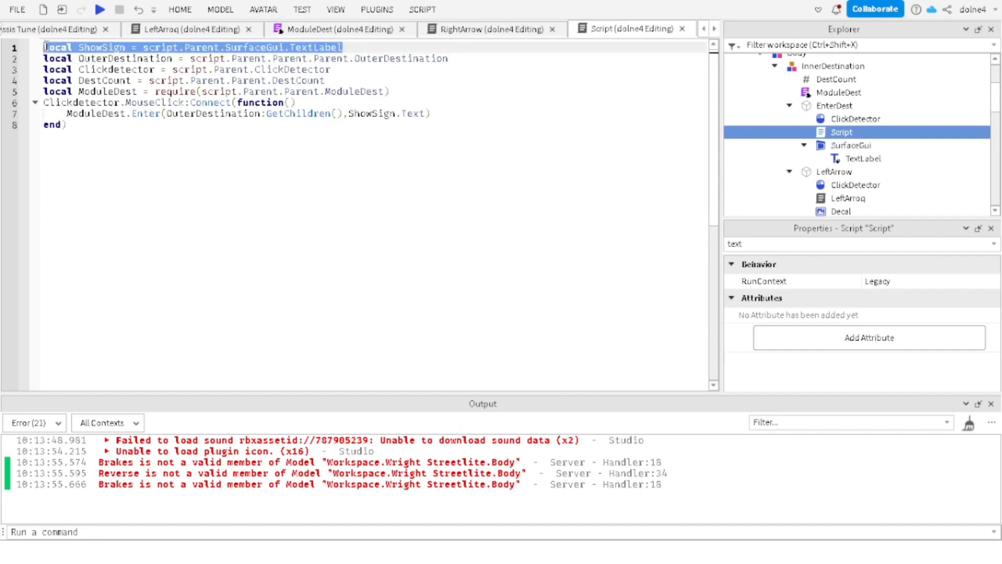
key(BackSpace)
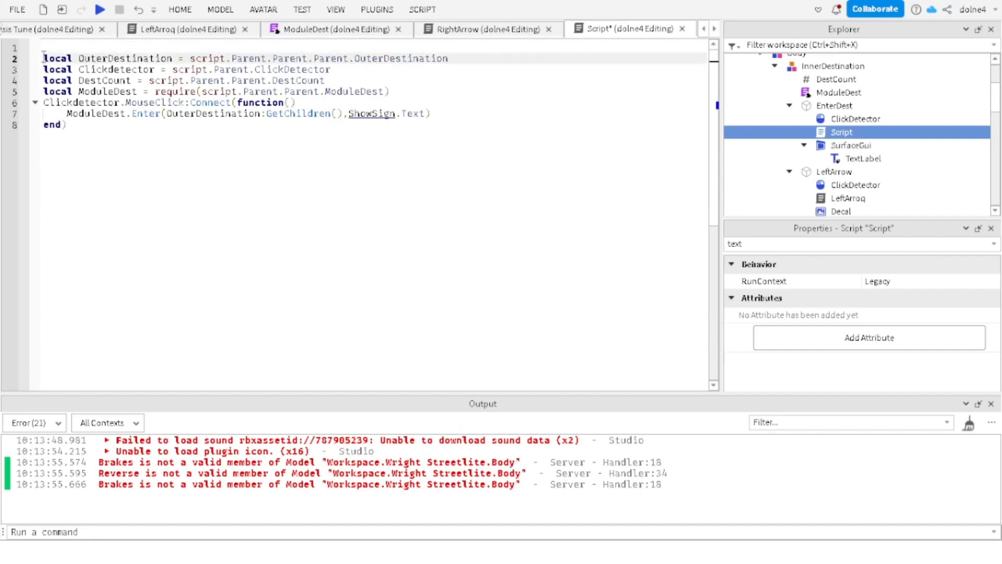
key(Delete)
click(305, 92)
key(Return)
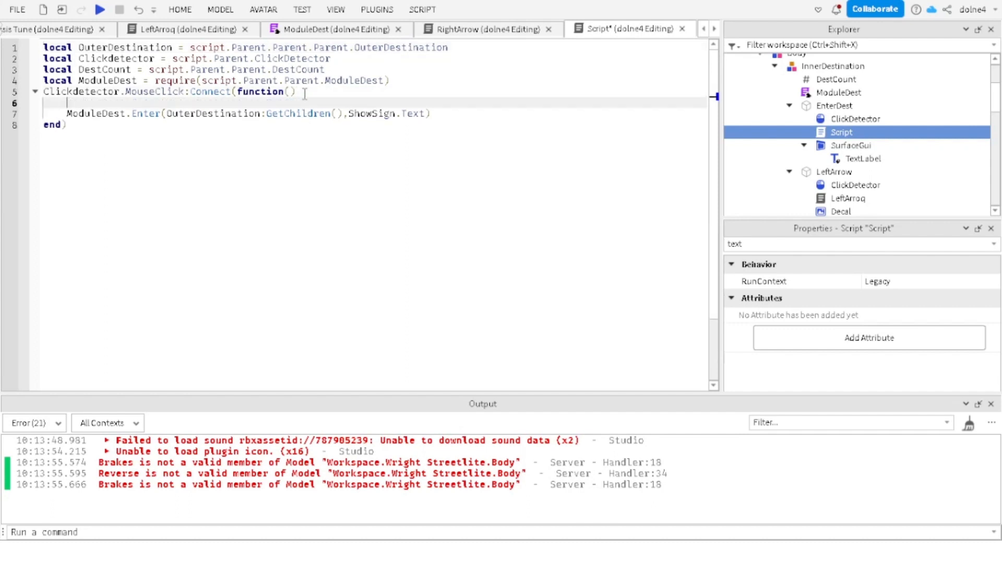
key(ctrl+v)
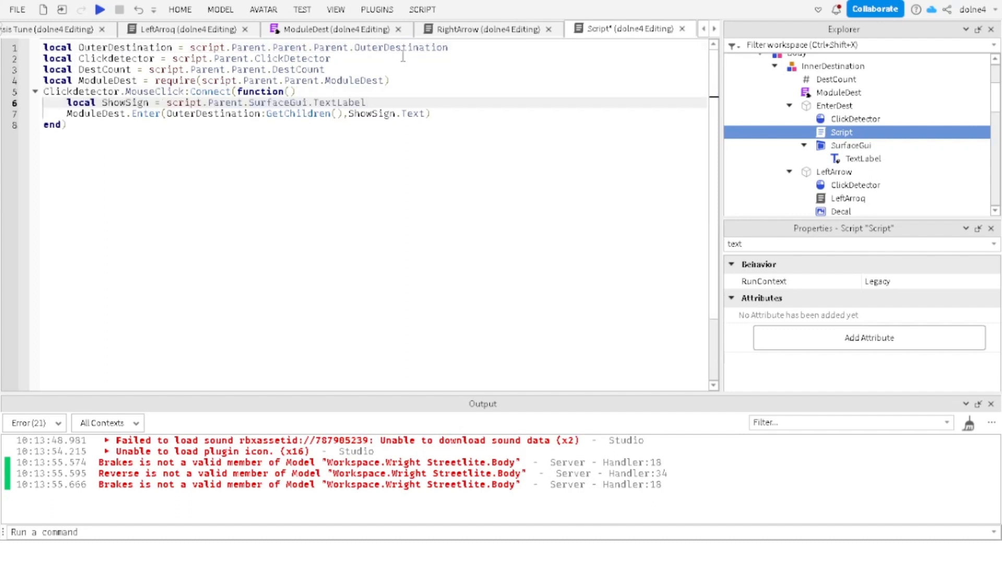
click(301, 12)
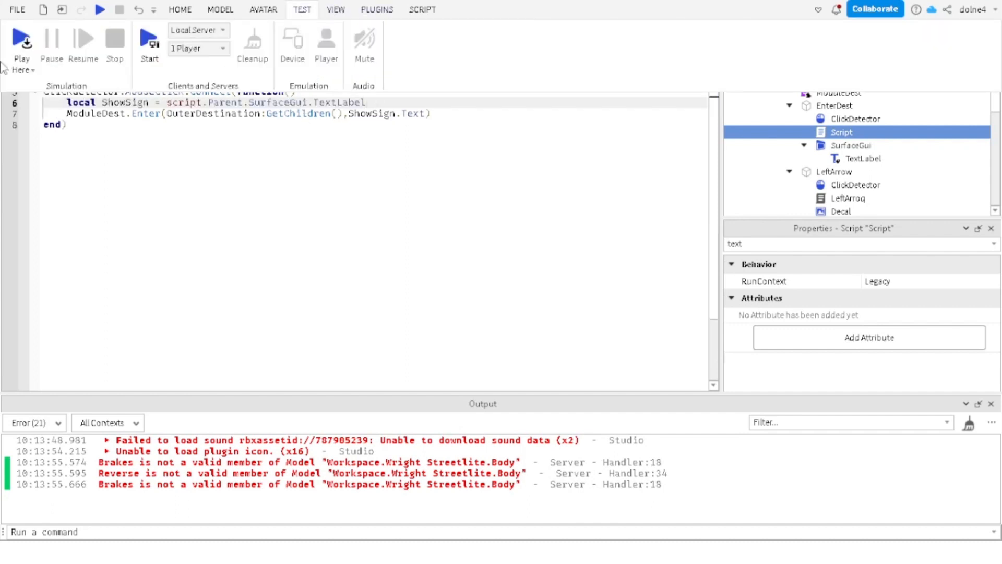
click(308, 121)
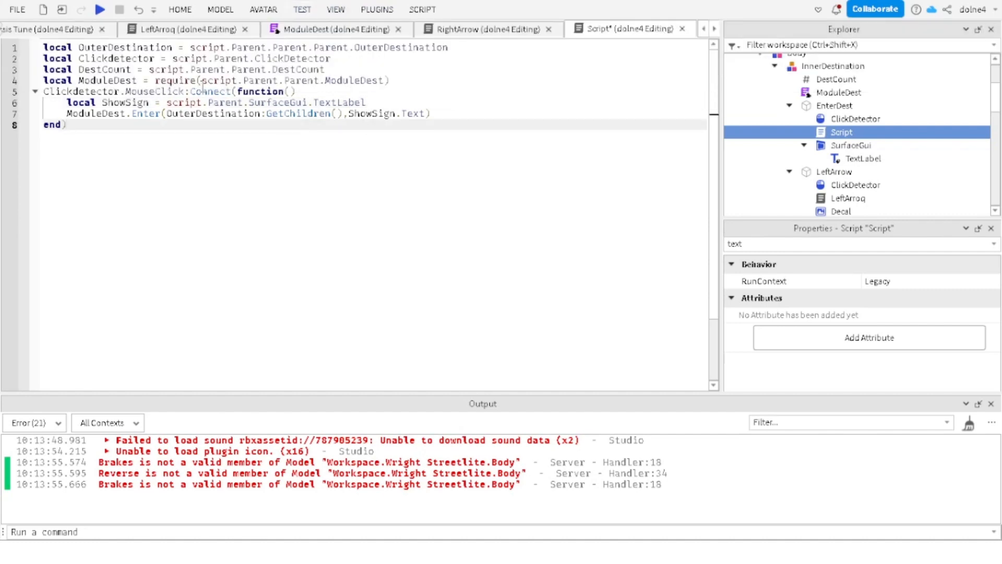
Step: Undo the relocation of the ShowSign declaration, restoring it as the first line of the EnterDest script
key(ctrl+z)
key(ctrl+z)
key(ctrl+z)
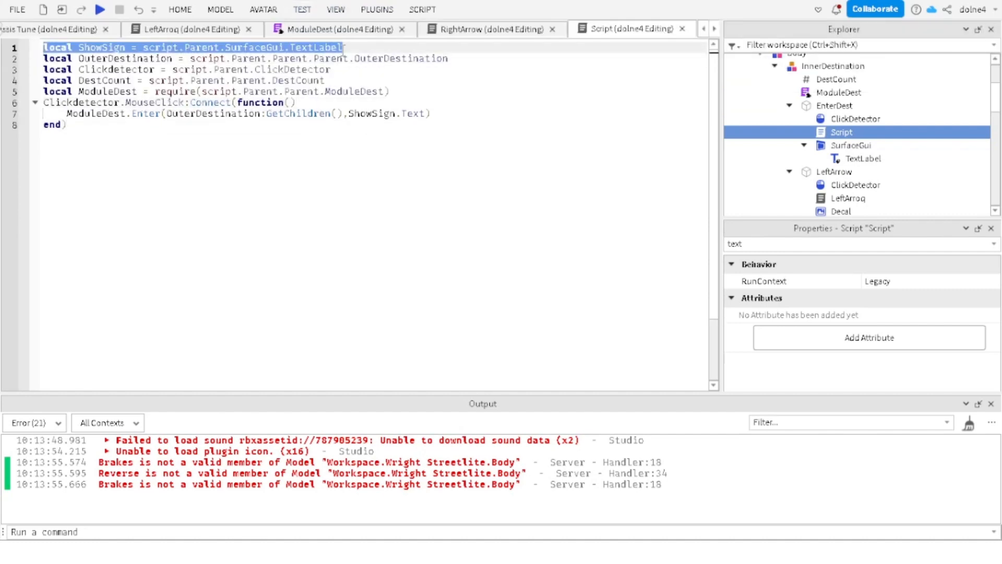
click(344, 49)
drag(360, 57, 344, 57)
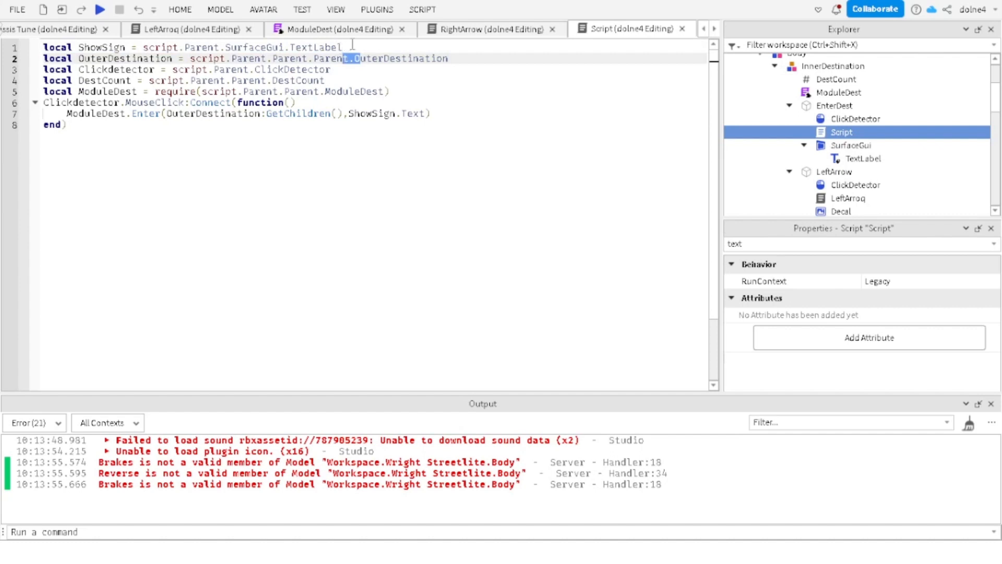
Step: Redo the earlier edits that move the ShowSign declaration inside the MouseClick function of the EnterDest script
click(352, 46)
key(ctrl+y)
key(ctrl+y)
key(ctrl+y)
key(ctrl+y)
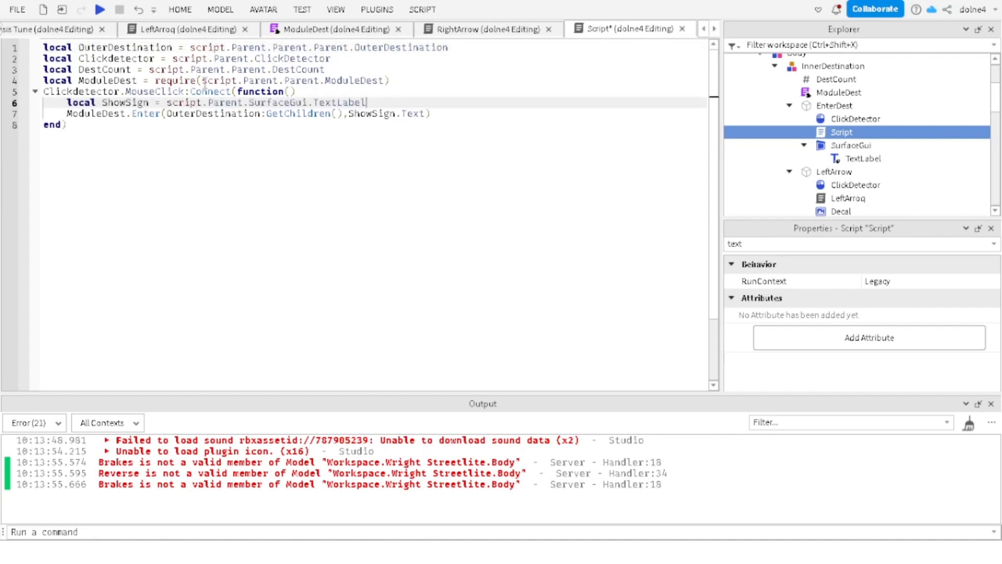
Step: Start a playtest from the current view and seat the character in the bus driver's seat facing the destination controls
click(302, 10)
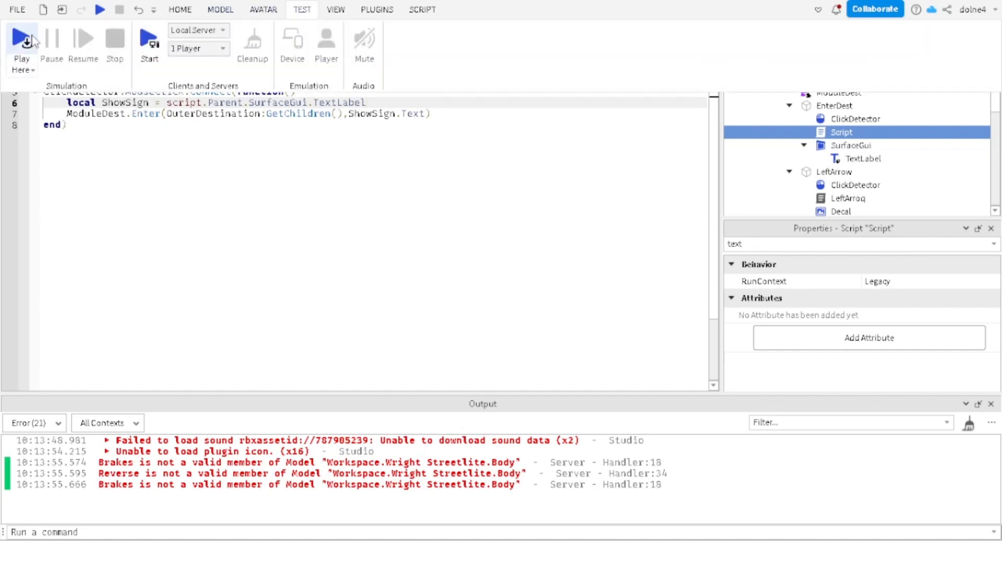
click(24, 39)
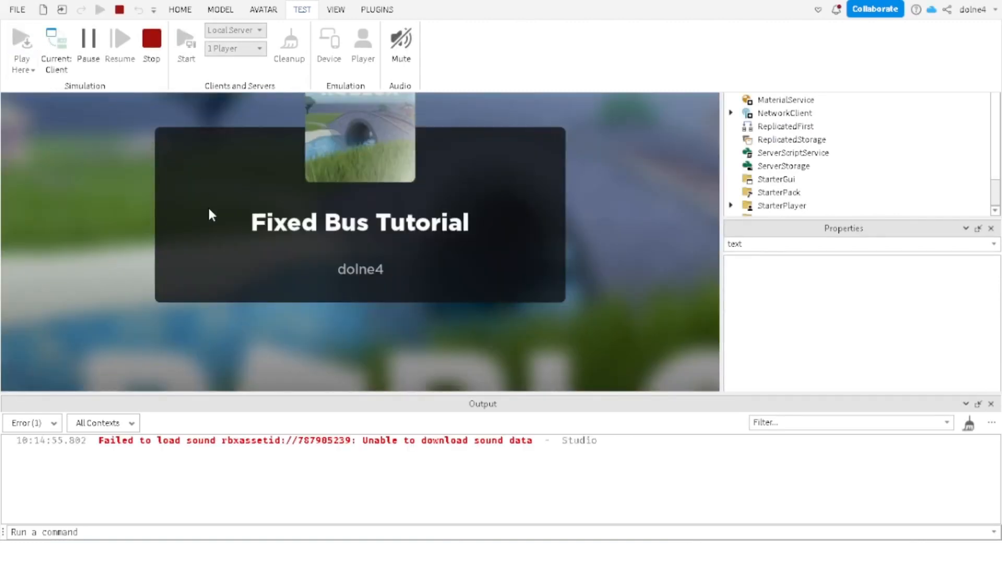
click(207, 205)
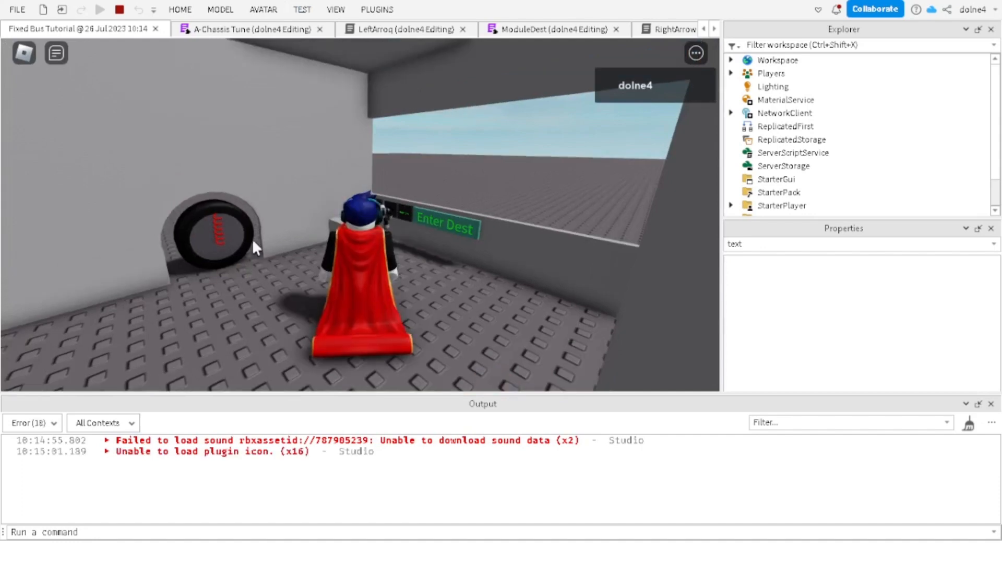
key(w)
scroll(424, 234, up, 6)
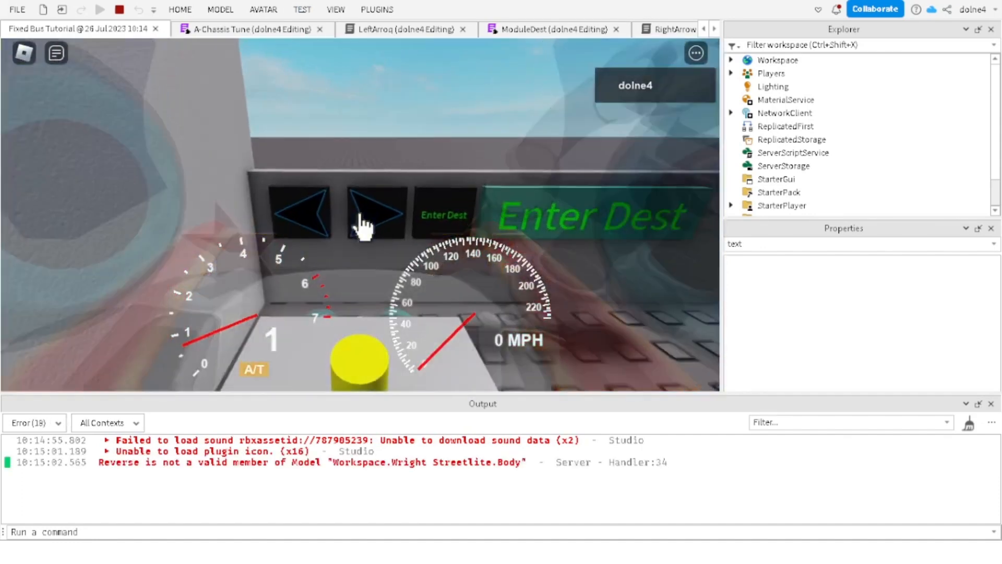
Step: Change the destination to 141 Coliseum with the dashboard controls, compare it with the front sign, and stop the playtest
click(362, 224)
click(360, 224)
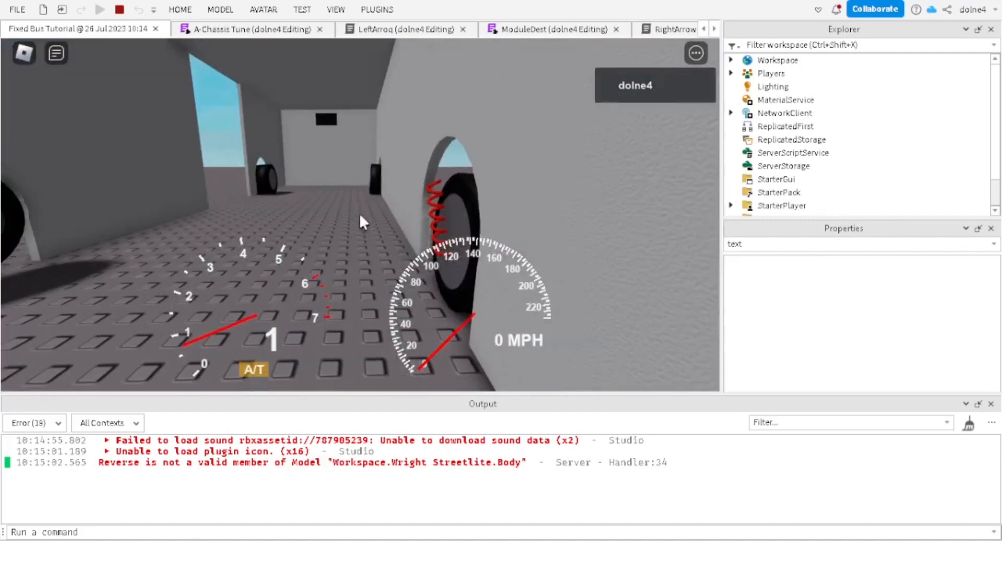
scroll(360, 214, down, 5)
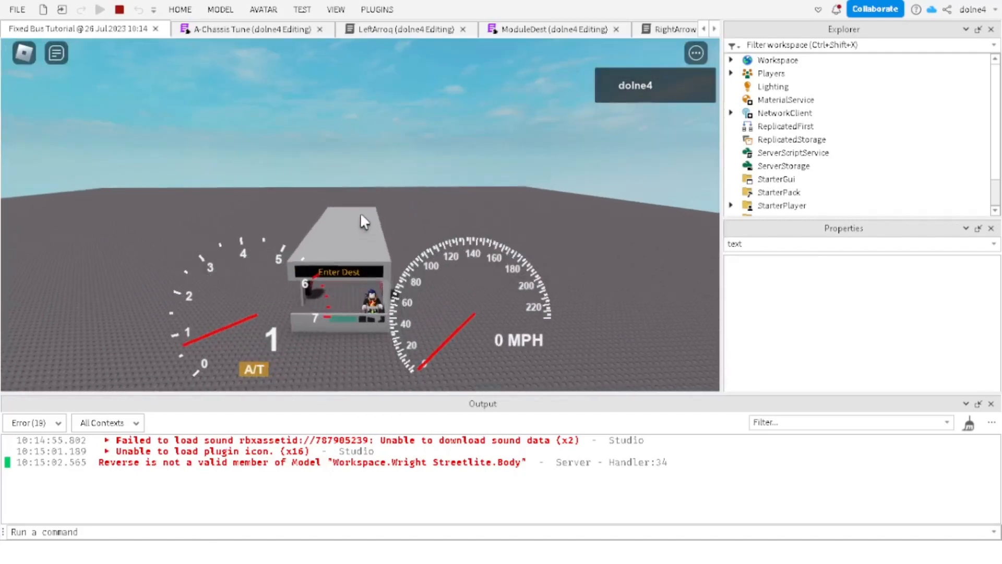
scroll(360, 214, up, 5)
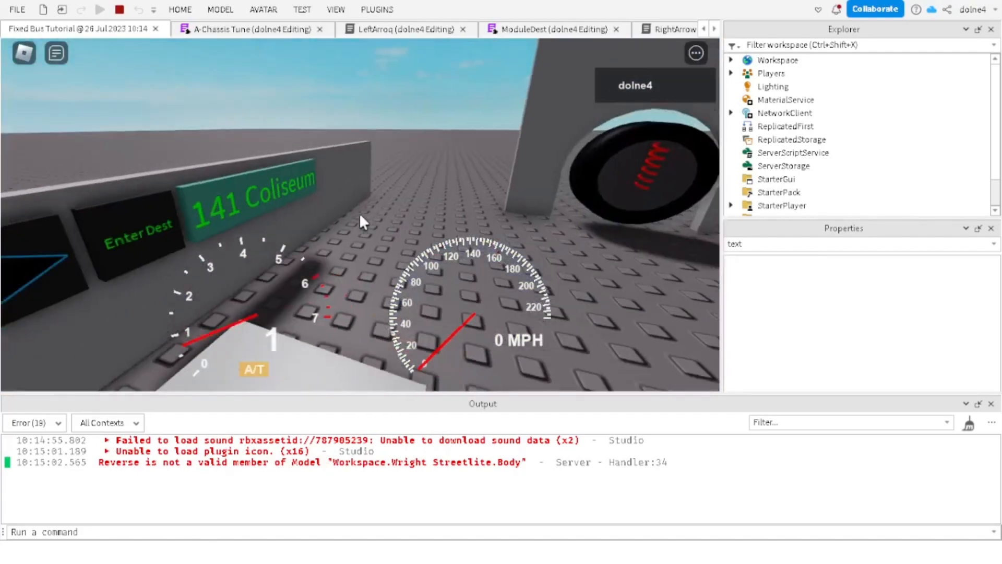
scroll(361, 219, down, 2)
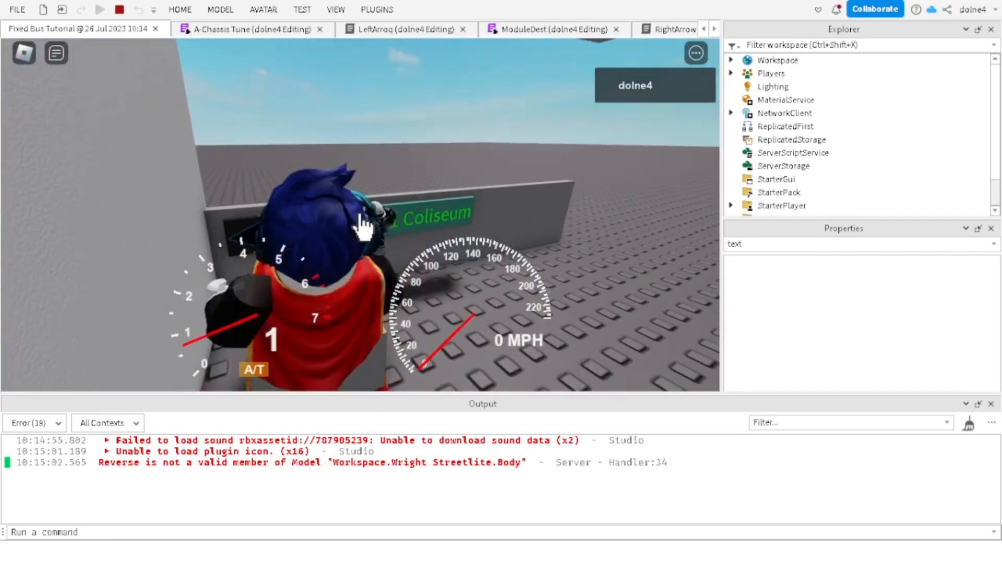
click(120, 10)
Step: Reopen the EnterDest script and examine its variable paths and the MouseClick function for the ShowSign reference
click(209, 30)
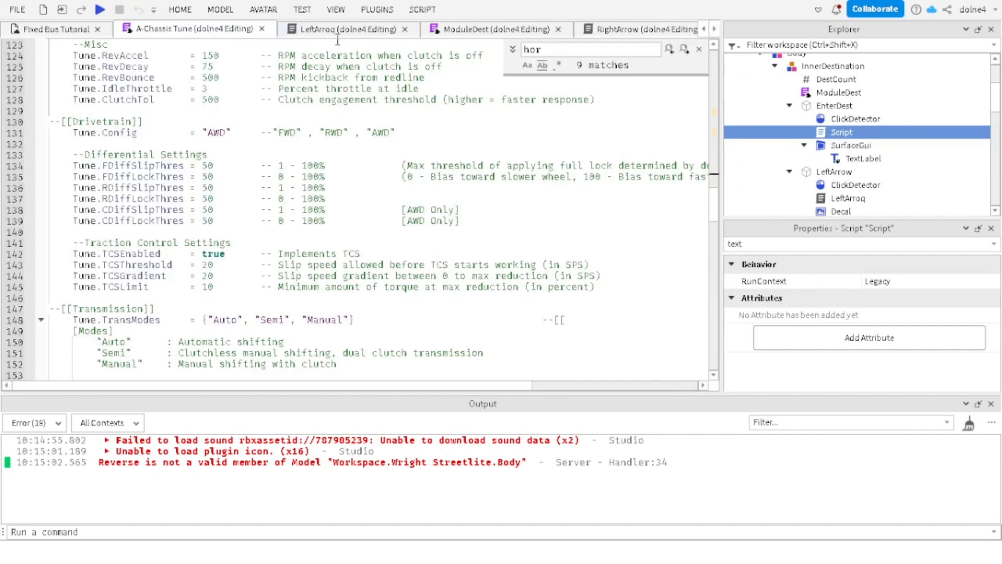
double_click(842, 132)
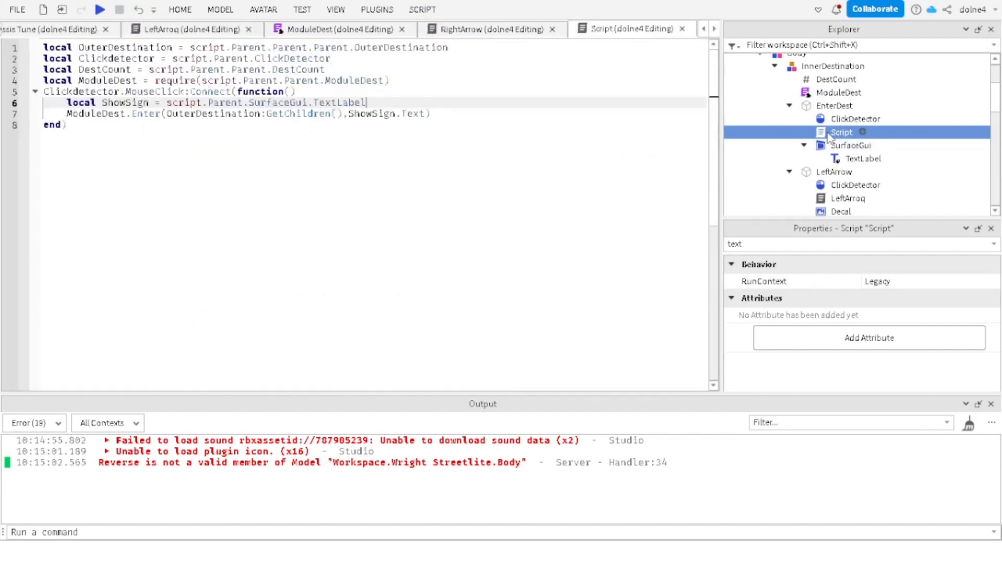
click(159, 69)
click(127, 58)
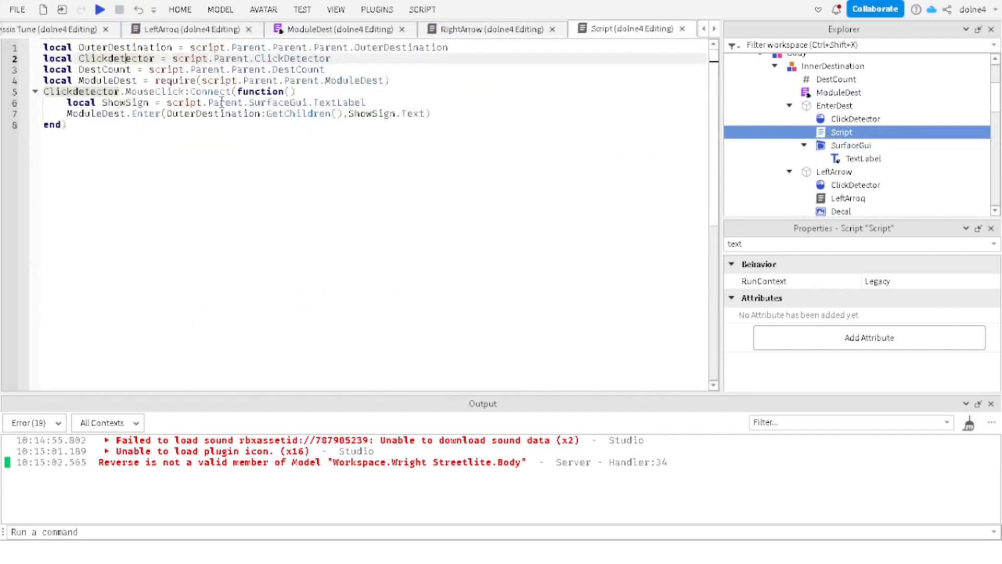
click(282, 79)
click(118, 92)
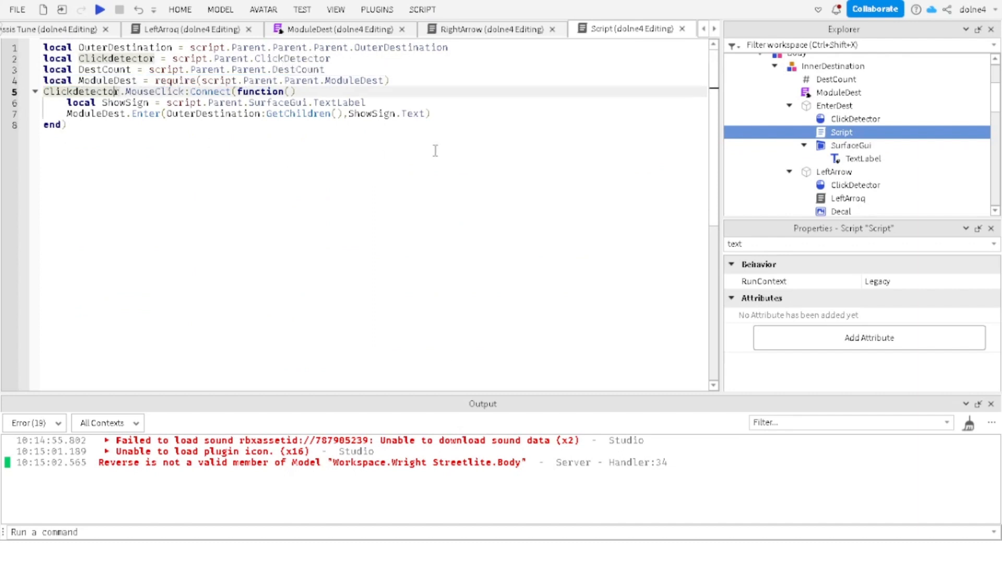
click(355, 111)
click(402, 128)
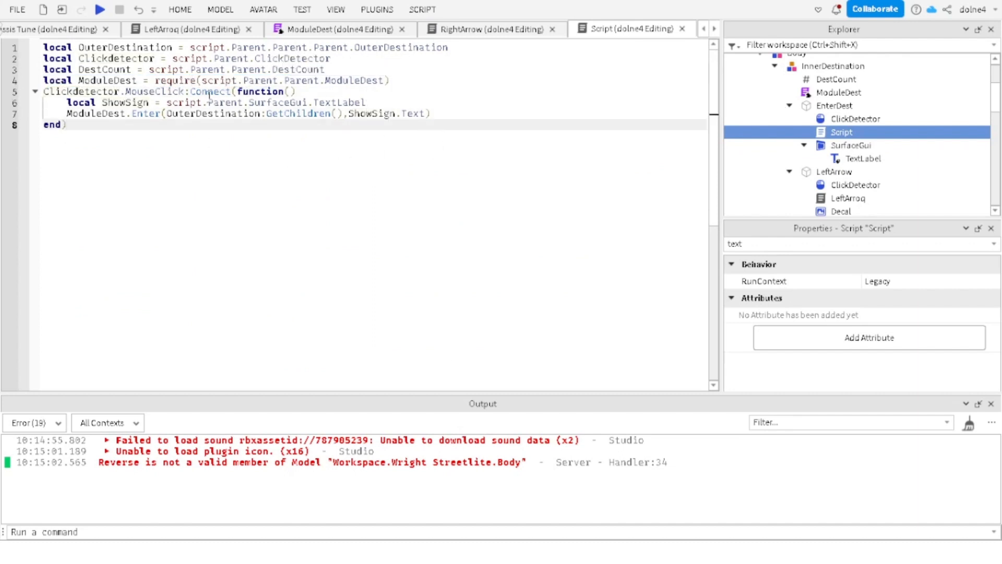
click(226, 104)
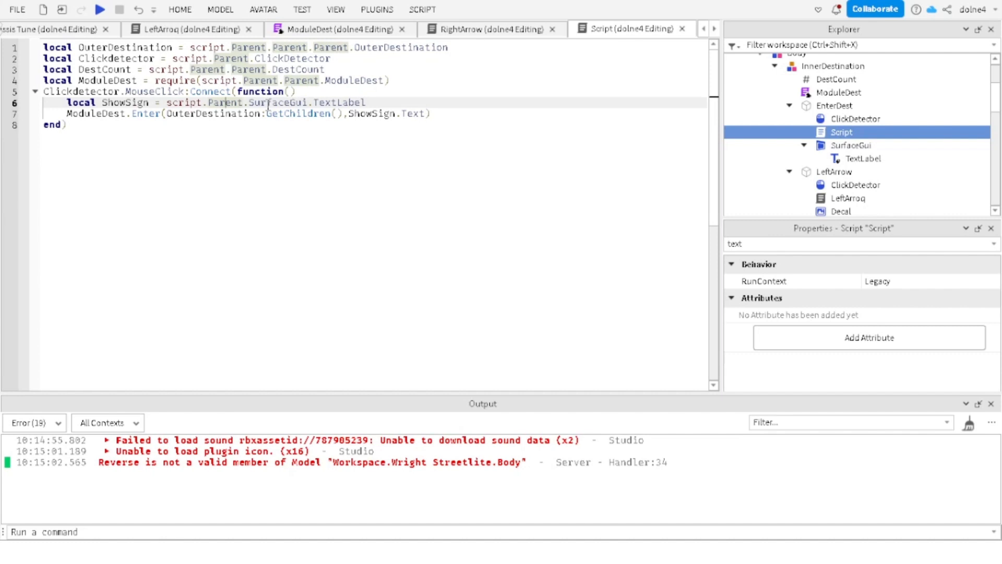
click(249, 104)
text([)
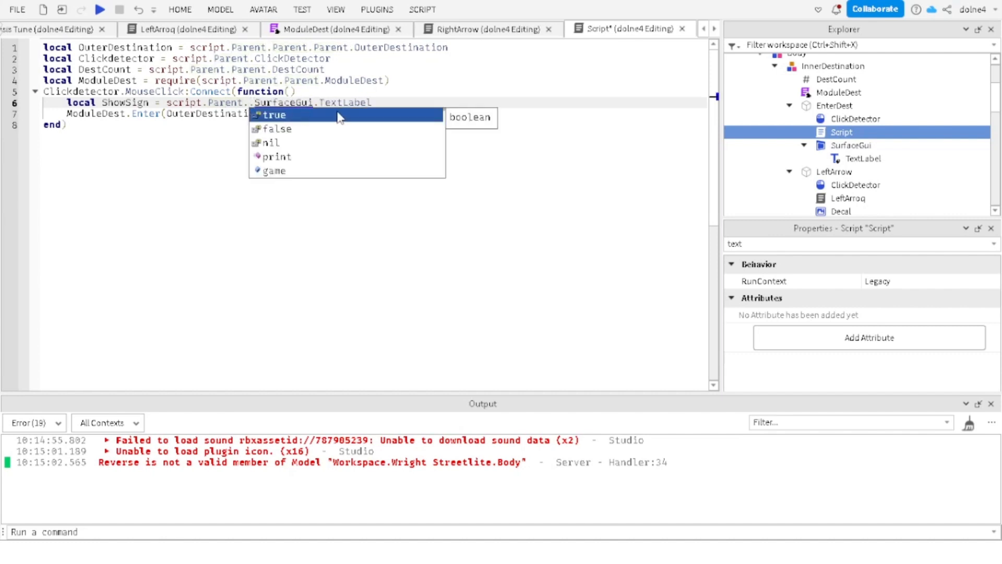
key(ctrl+z)
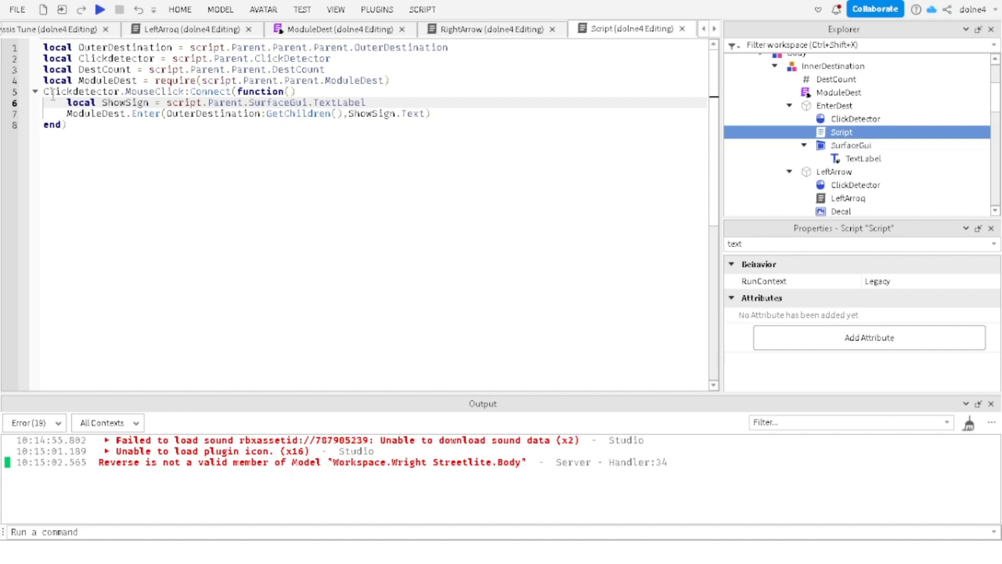
Step: Take the ShowSign declaration out of the click function and restore it directly above the MouseClick connection
drag(65, 103, 386, 102)
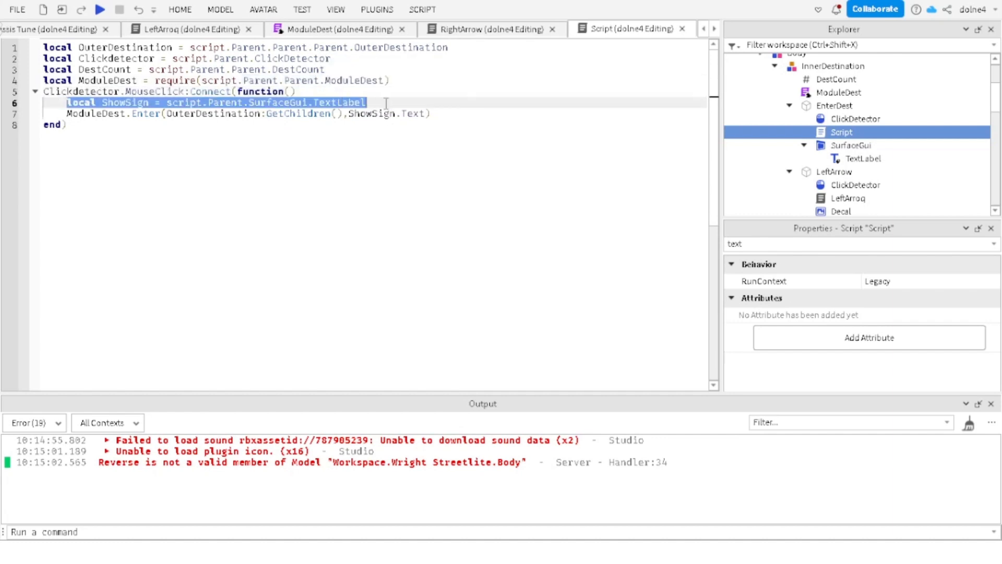
key(BackSpace)
key(BackSpace)
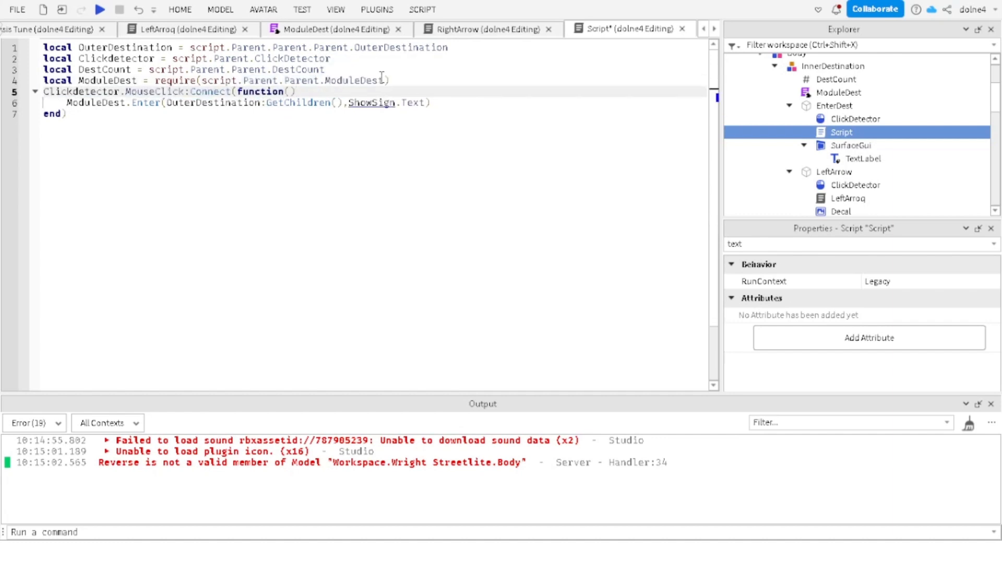
key(ctrl+z)
key(ctrl+z)
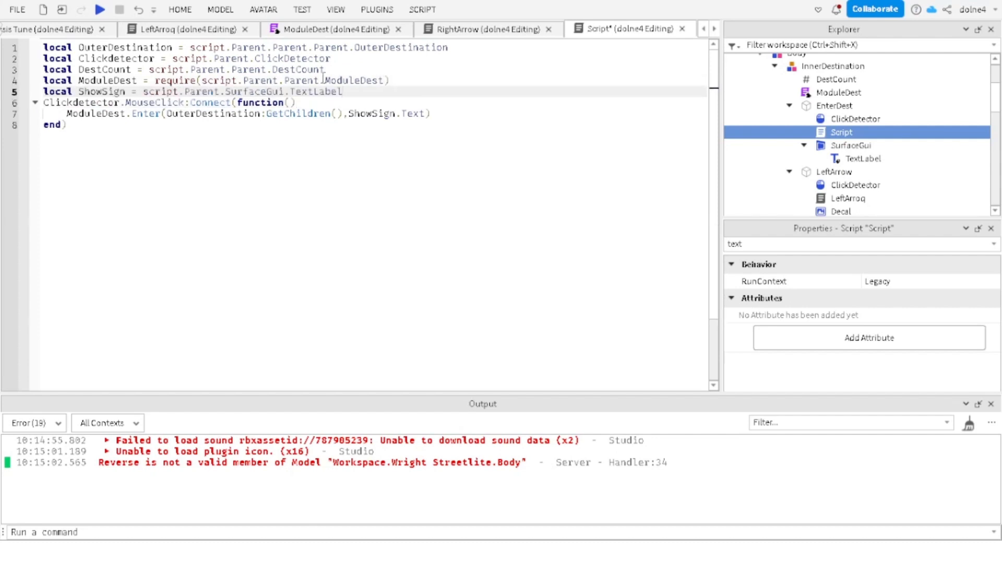
Step: Extend the ShowSign path to script.Parent.Parent.ShowSign.SurfaceGui.TextLabel
drag(344, 92, 215, 92)
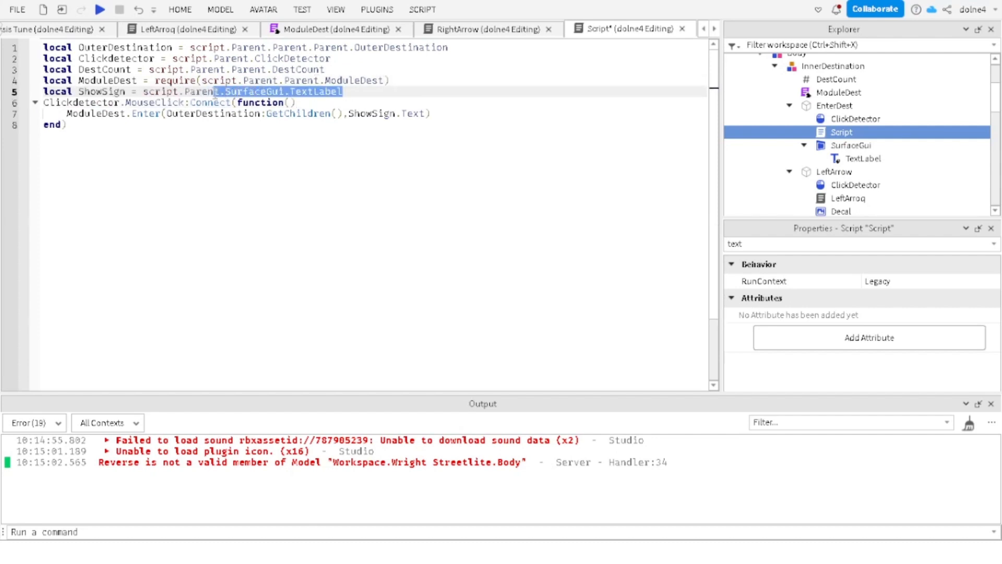
click(184, 91)
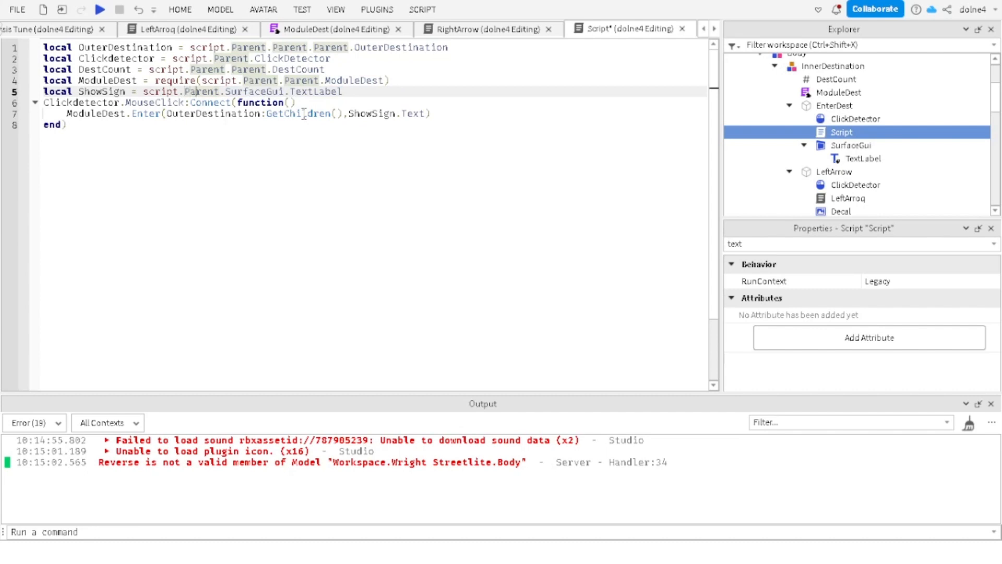
key(Right)
key(Right)
text(.Parent.Sh)
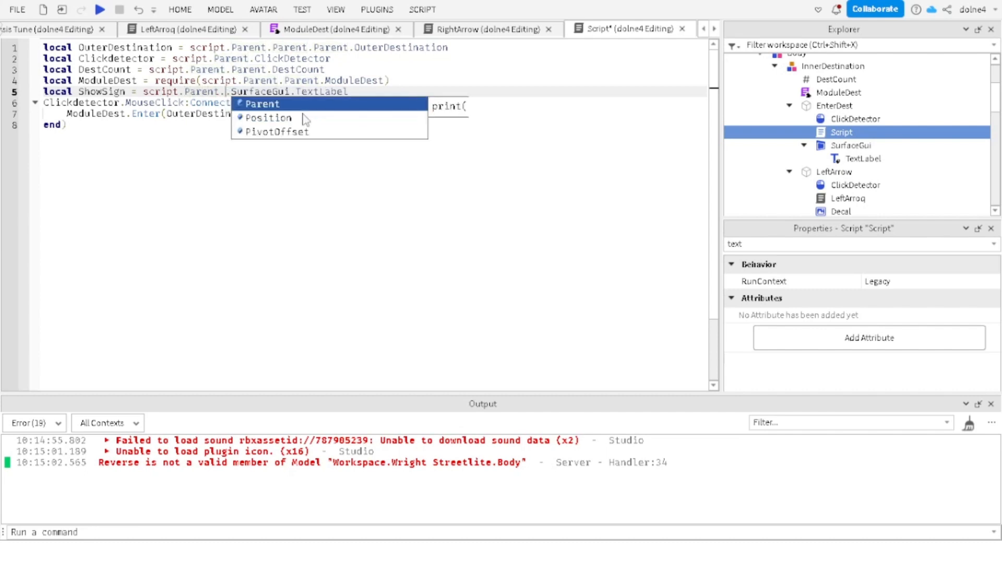
key(Tab)
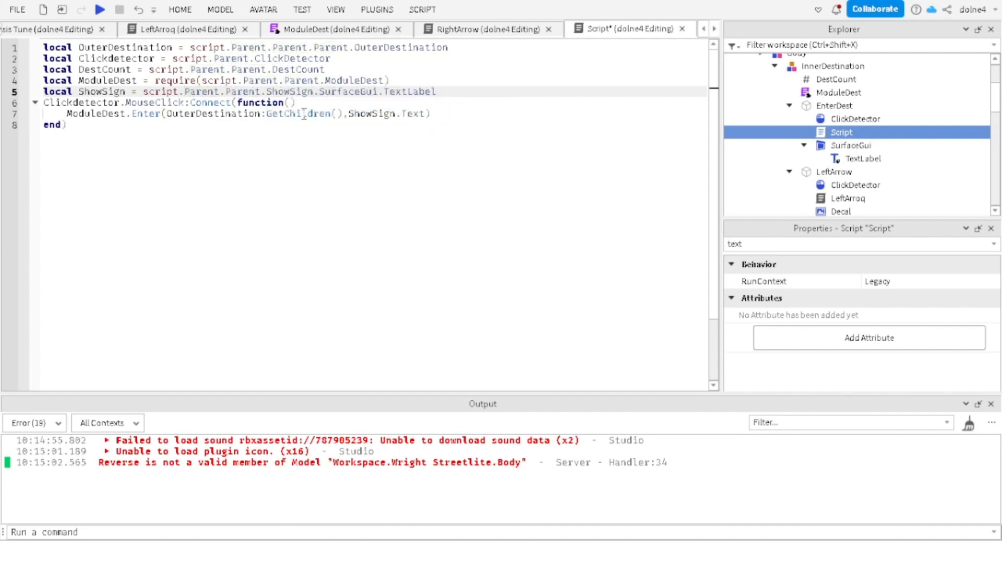
Step: Playtest the bus again, set the destination to 8 Abbotsfield from the driver's seat, and check the front sign
click(301, 10)
click(22, 49)
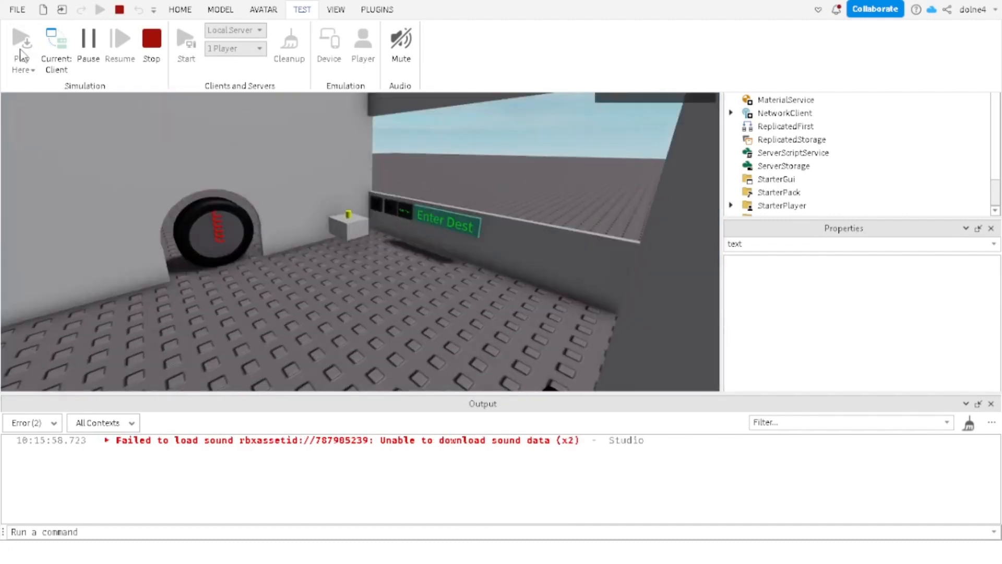
click(250, 176)
key(w)
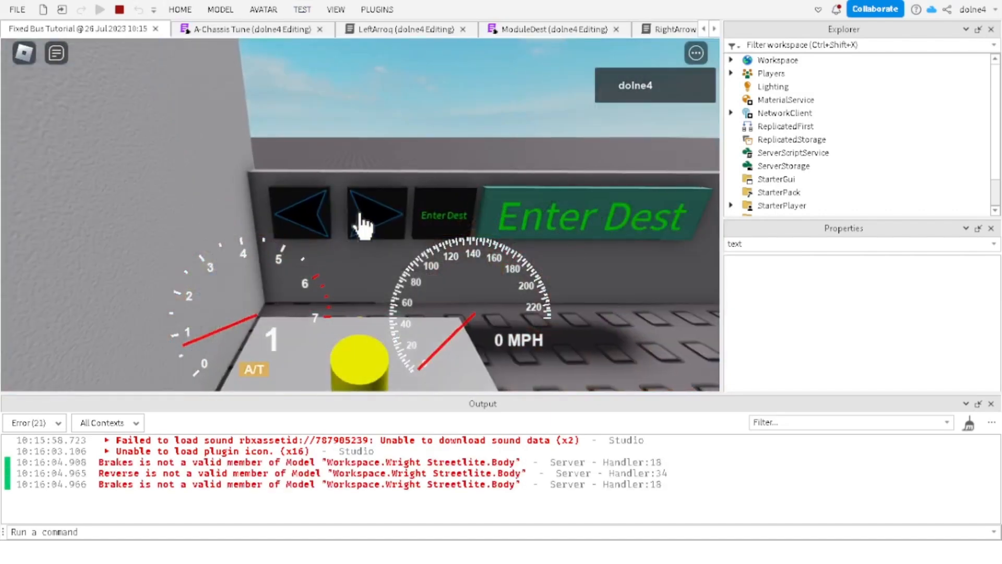
click(364, 226)
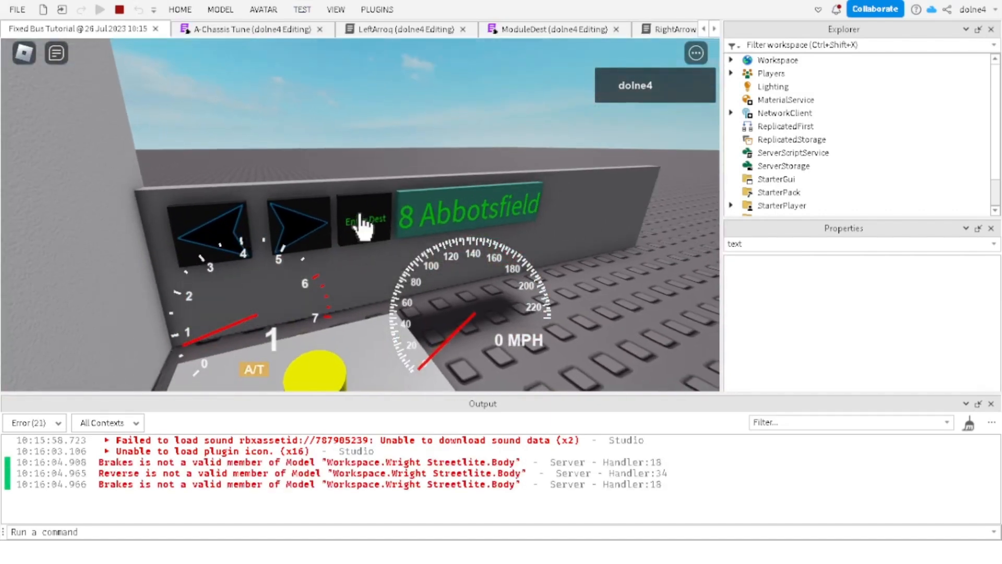
scroll(359, 212, down, 5)
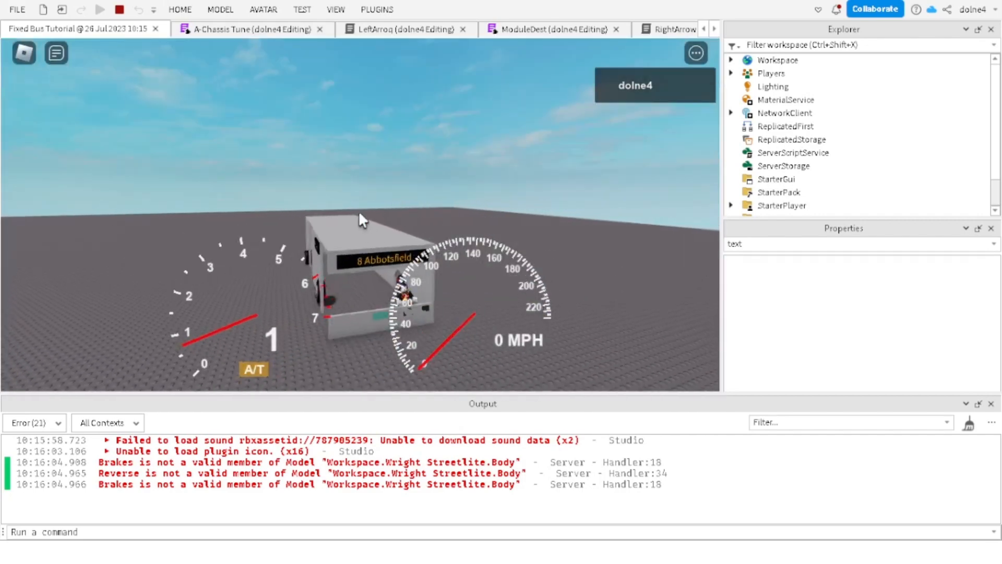
Step: Inspect how the destination text fits on the bus's rear sign, and stop the playtest
right_drag(377, 233, 378, 232)
scroll(377, 233, up, 4)
scroll(376, 124, up, 3)
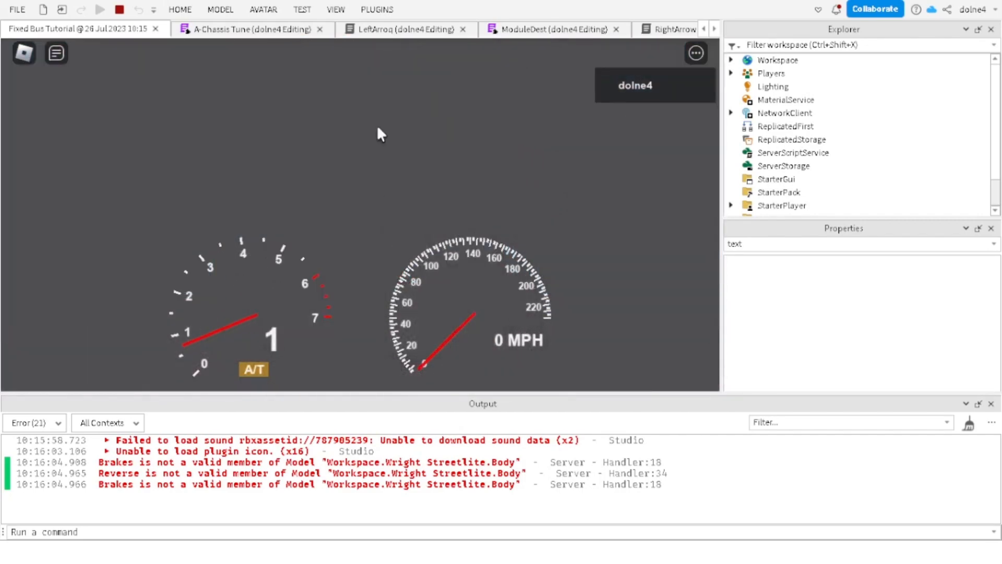
scroll(363, 185, down, 3)
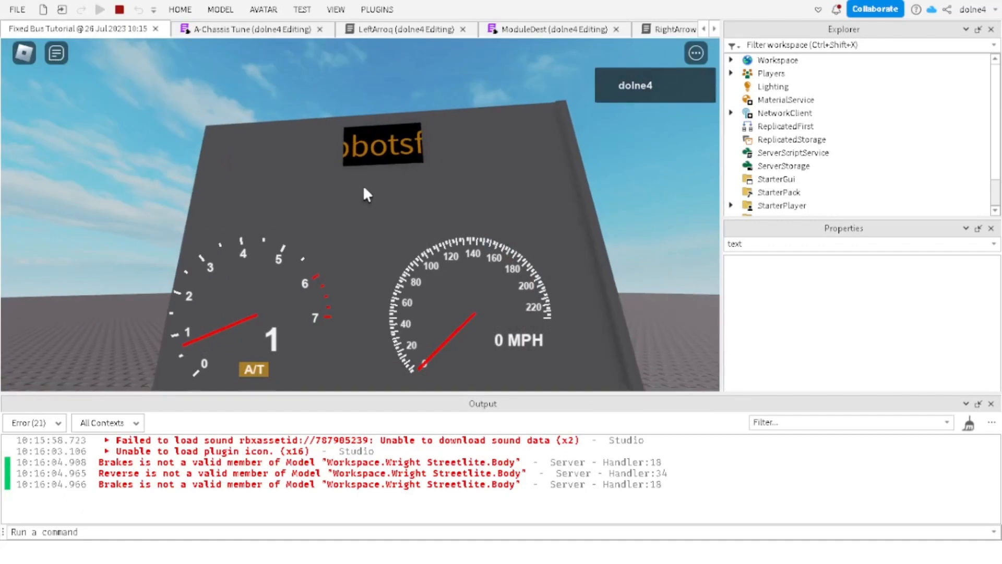
click(120, 10)
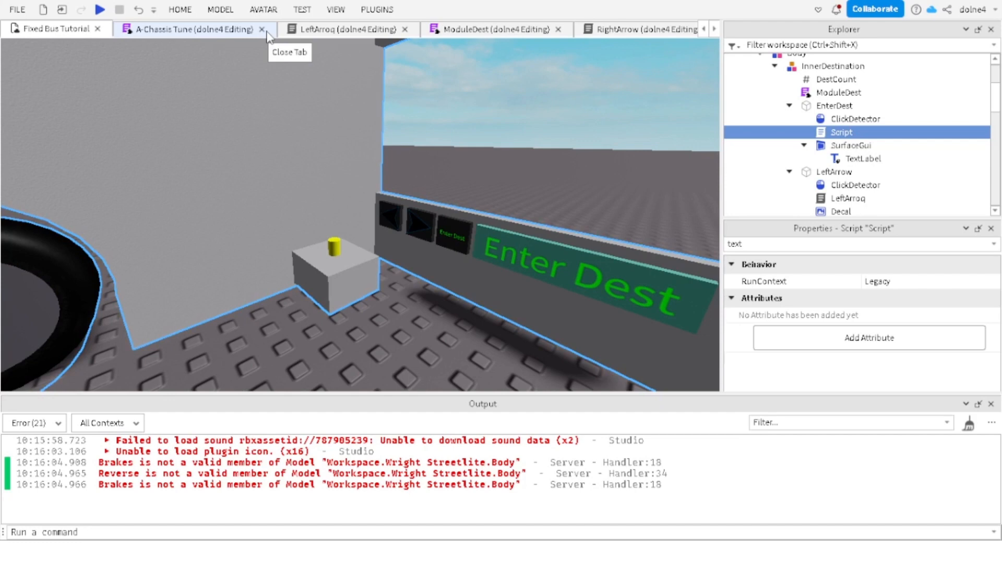
Step: Select the black BackDest sign part on the rear of the bus
right_drag(389, 195, 343, 192)
scroll(342, 192, down, 6)
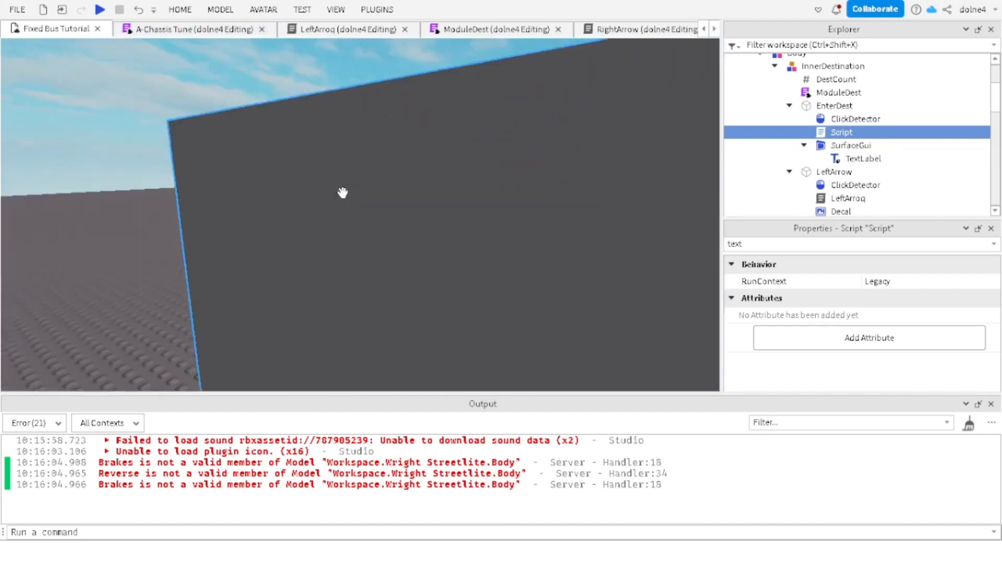
scroll(342, 192, down, 5)
right_drag(416, 213, 465, 217)
click(377, 226)
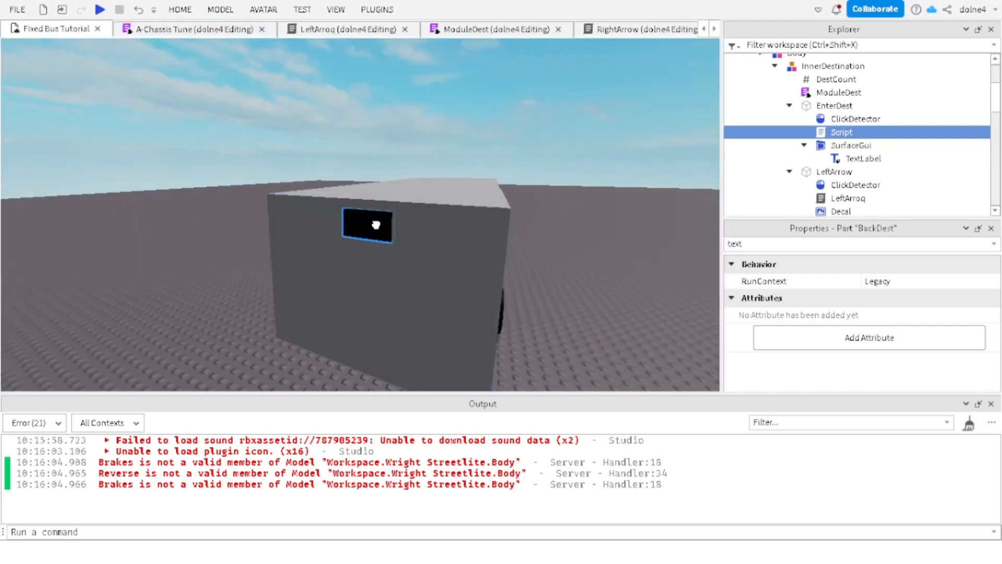
click(359, 202)
click(360, 225)
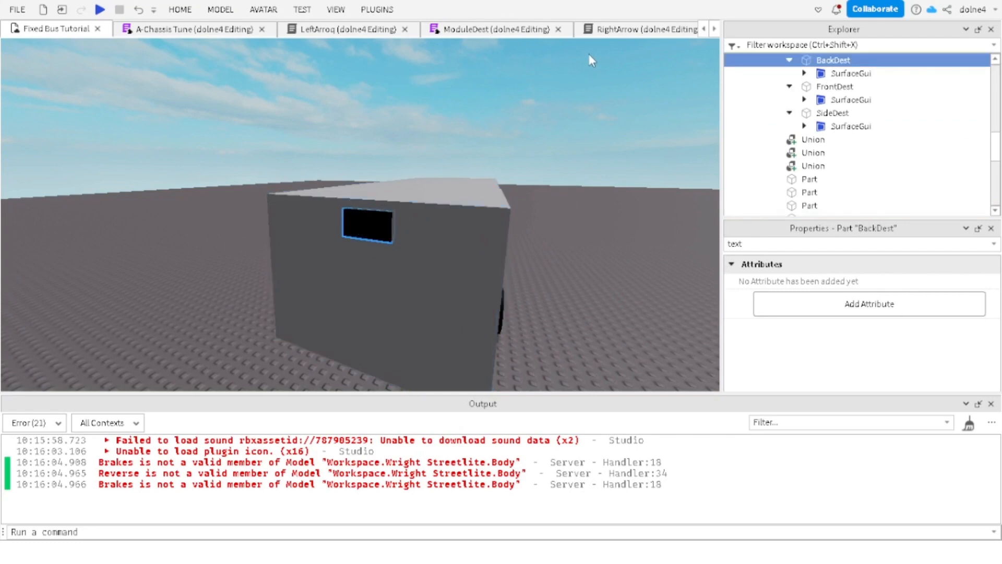
Step: In the ModuleDest script, declare a local NumberTable below DestTable containing 43, 8, 141, 143 and 7
click(622, 31)
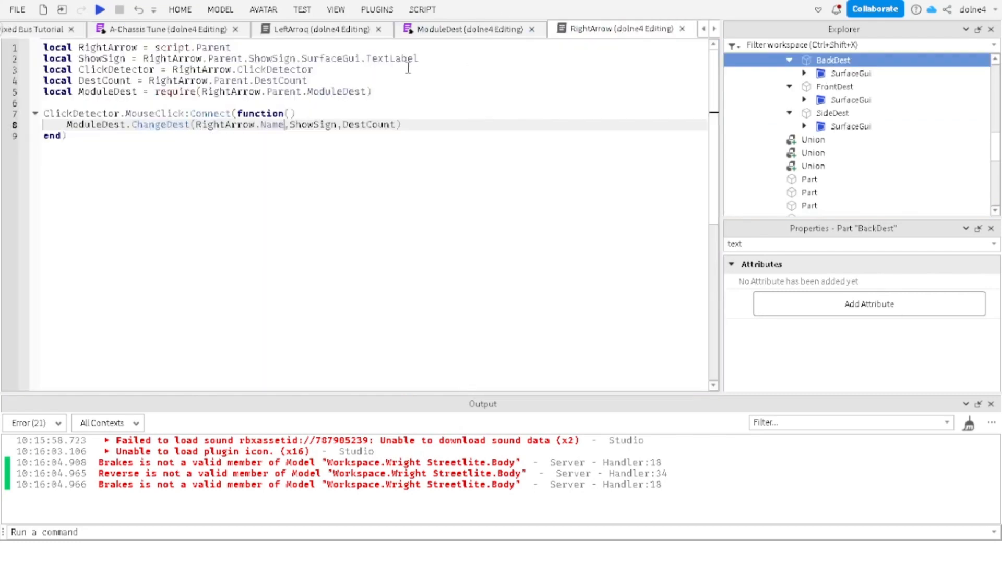
click(442, 30)
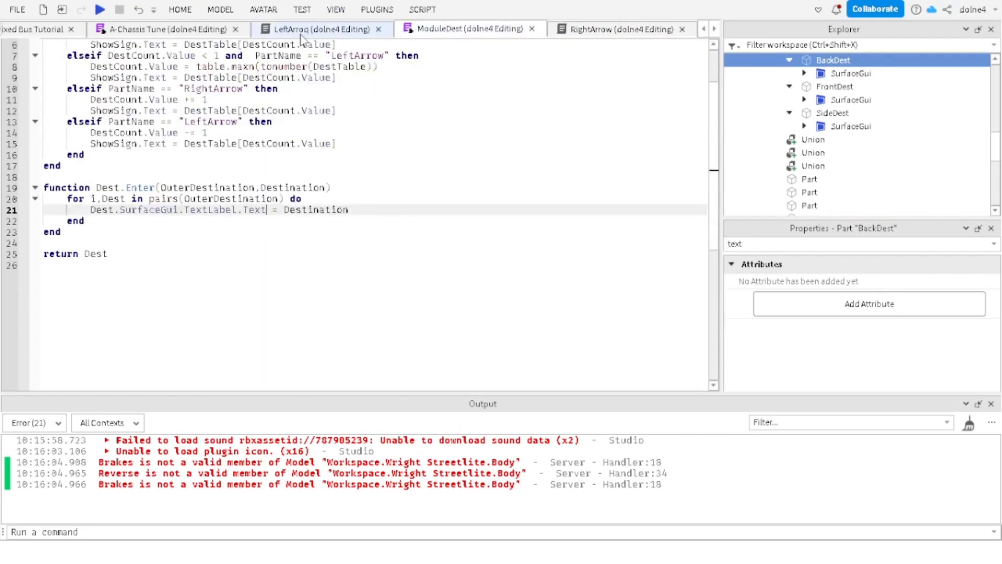
scroll(291, 173, up, 2)
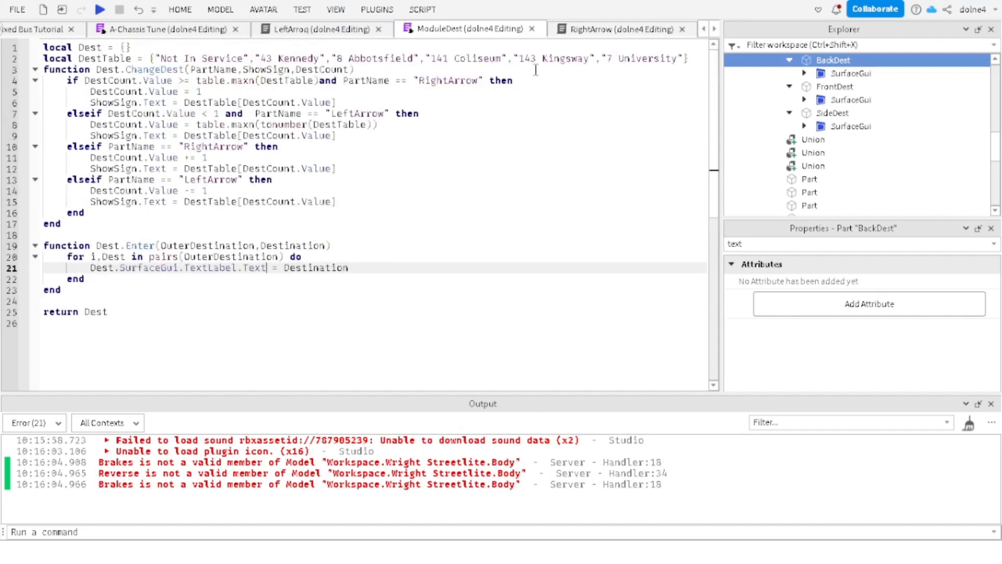
click(692, 55)
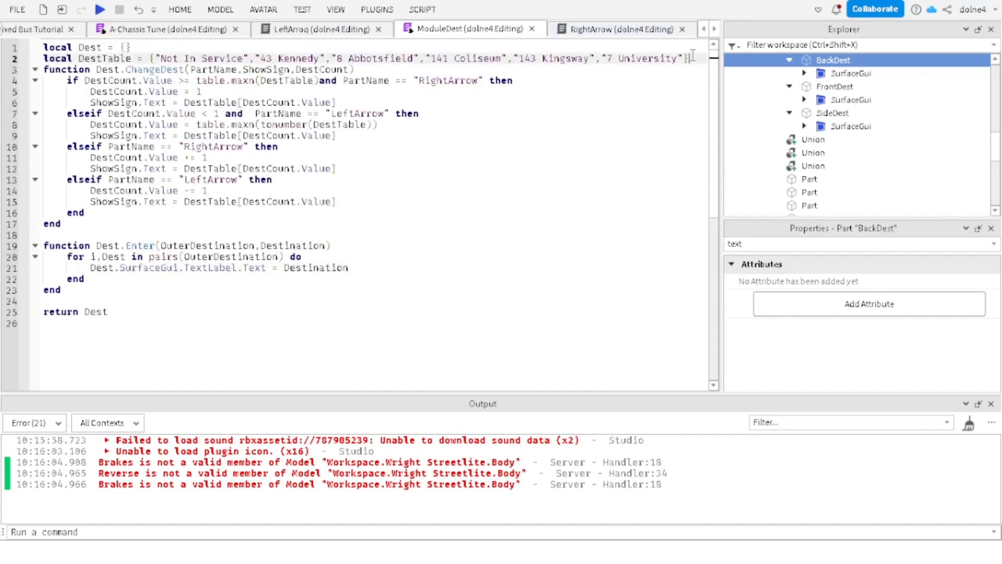
text(')
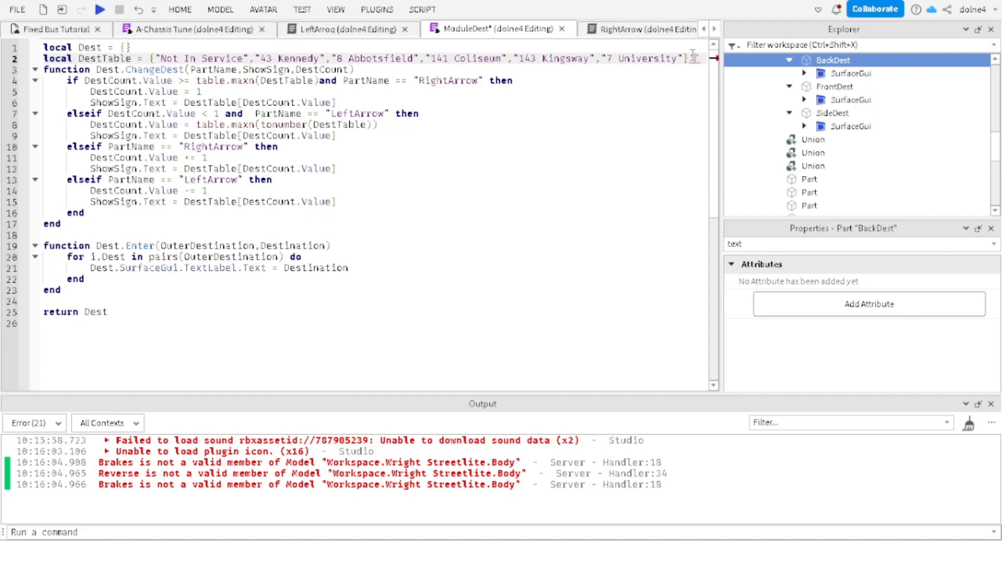
key(BackSpace)
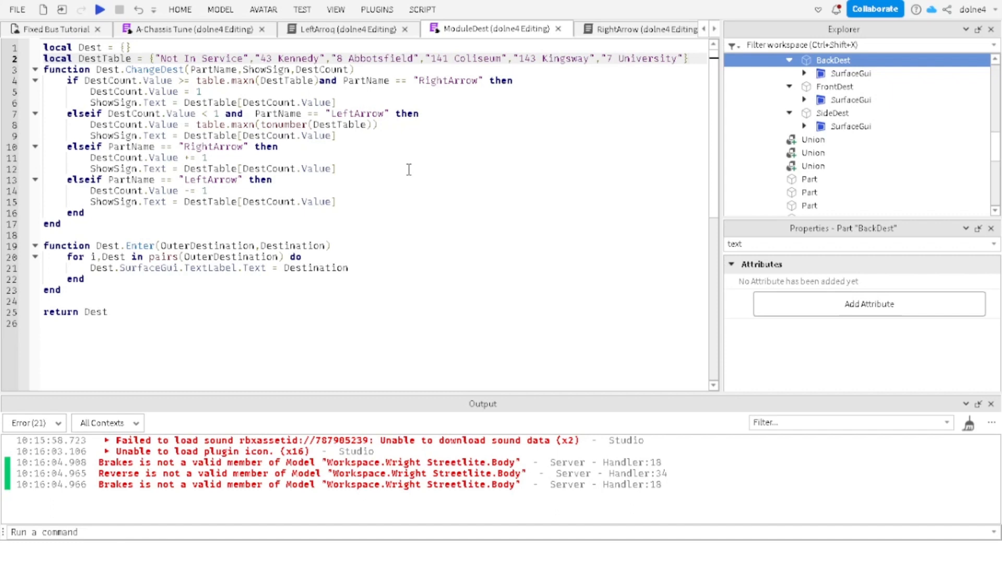
key(Return)
text(local)
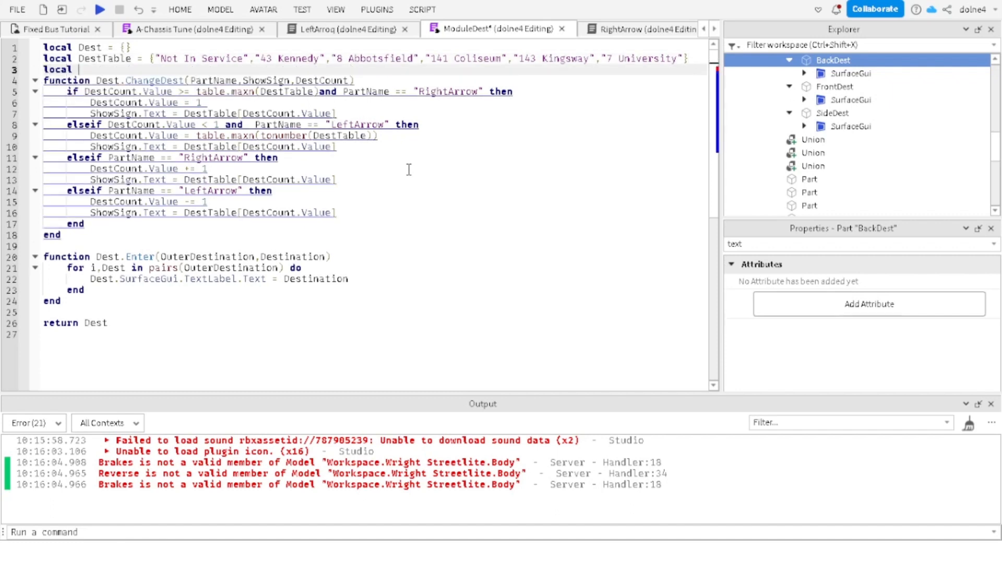
key(BackSpace)
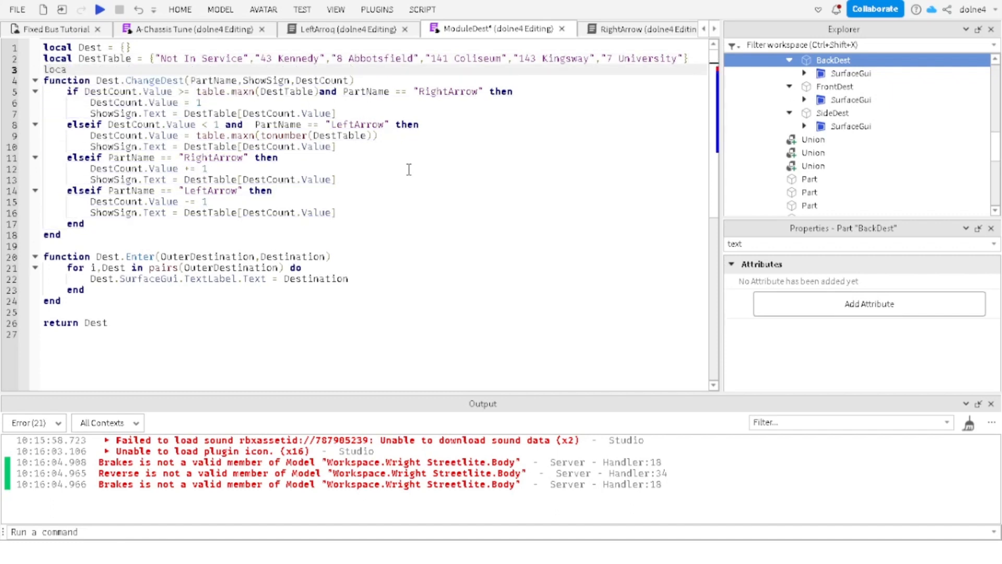
text(Nu)
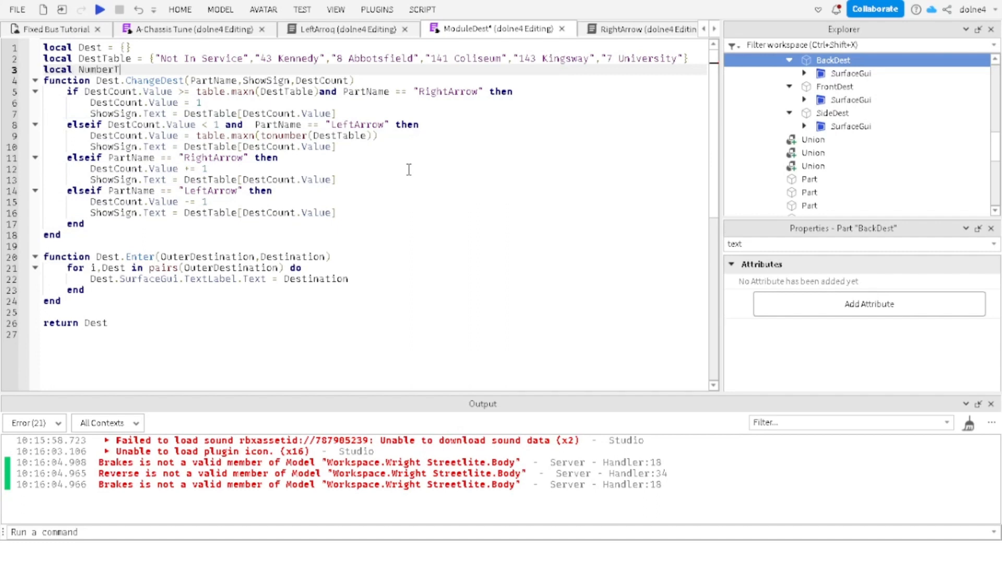
text(mberTable =)
text({43,8,141,143,7)
Step: Add an if Dest == "BackDest" then block at the start of the for loop in Dest.Enter
click(192, 61)
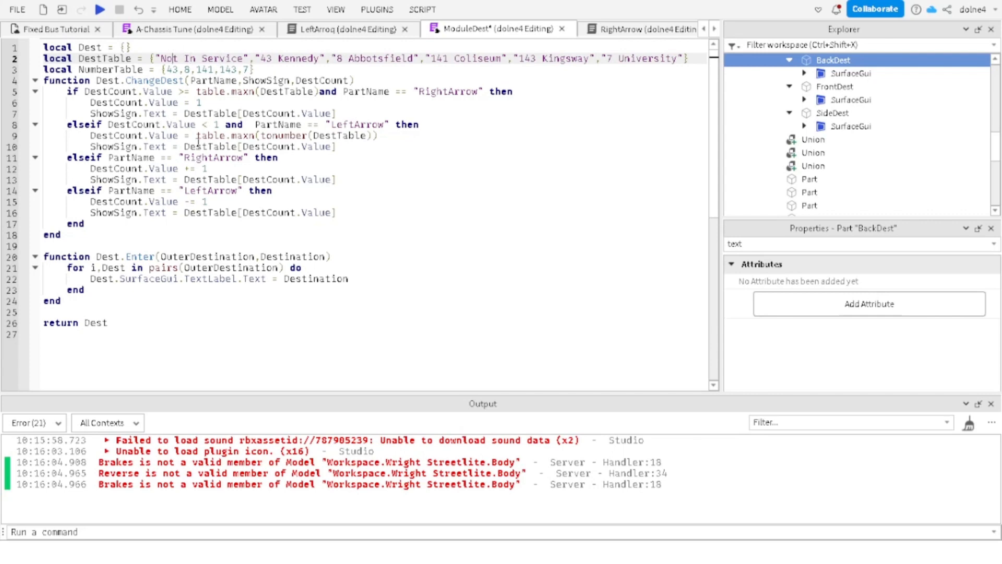
click(373, 281)
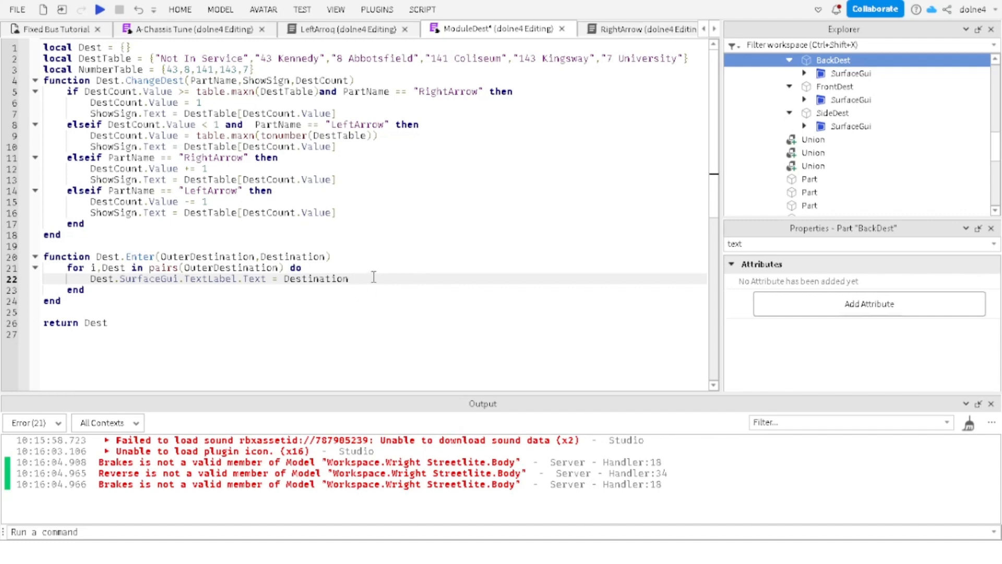
click(341, 266)
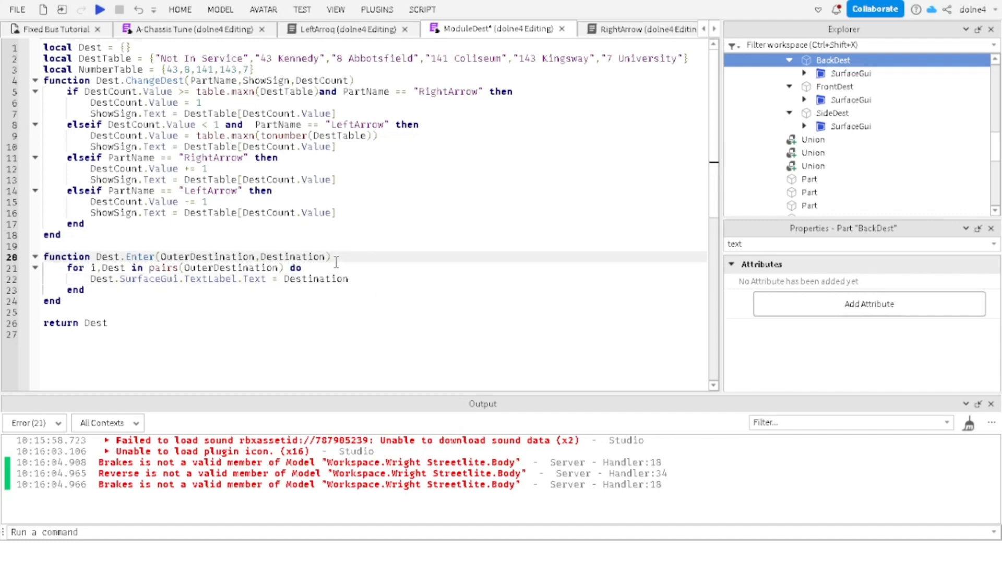
key(Return)
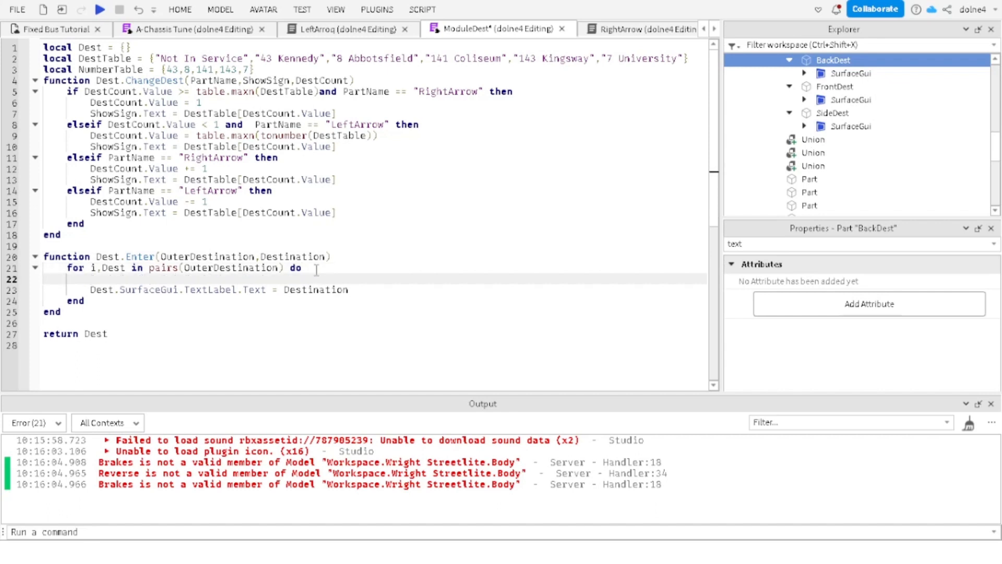
text(if Des)
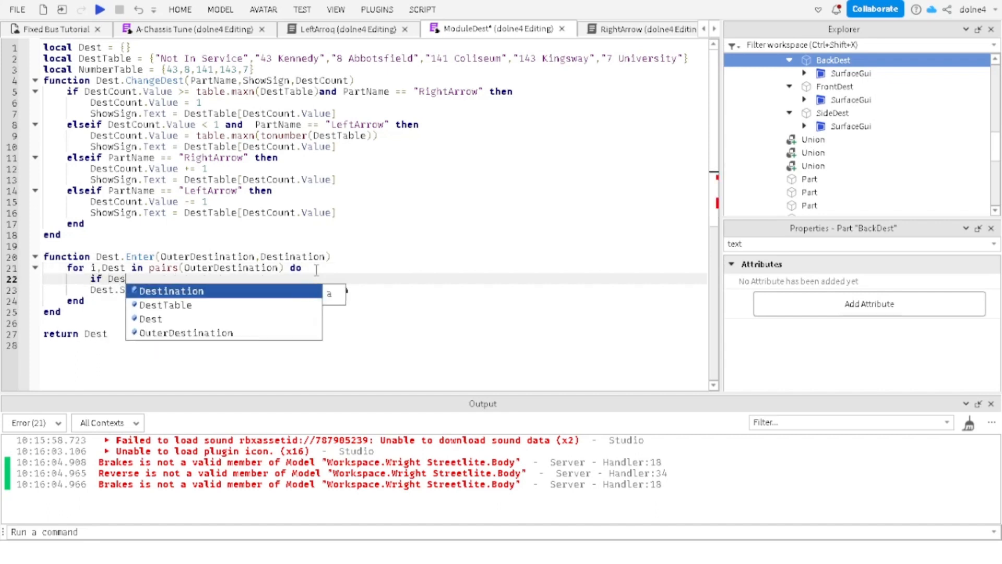
text(t =)
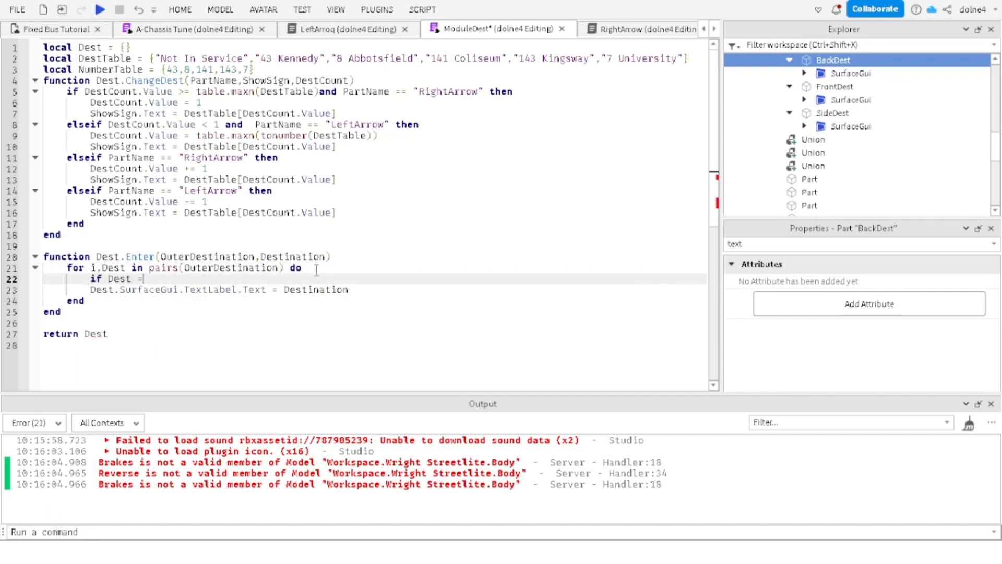
text(=)
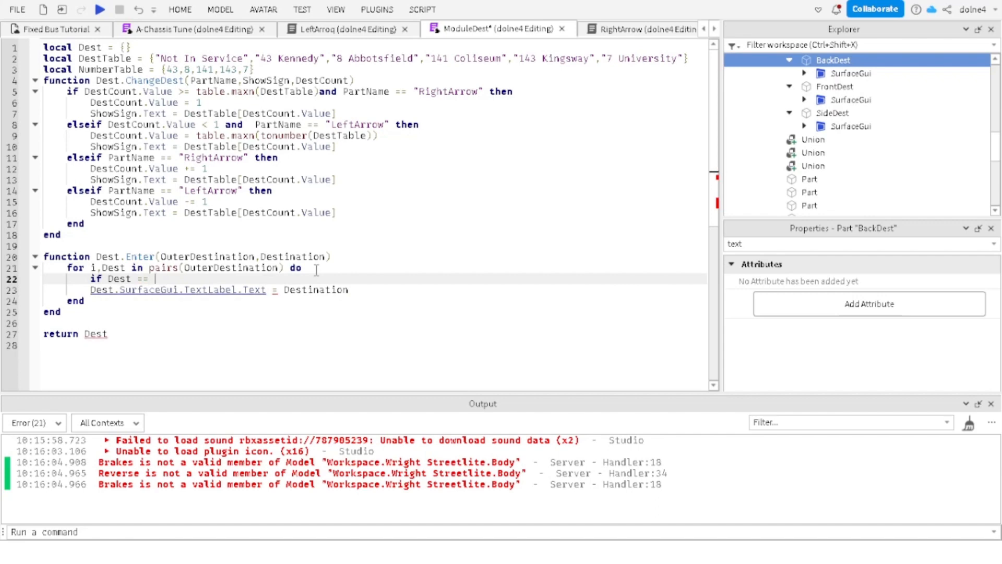
text( "Back")
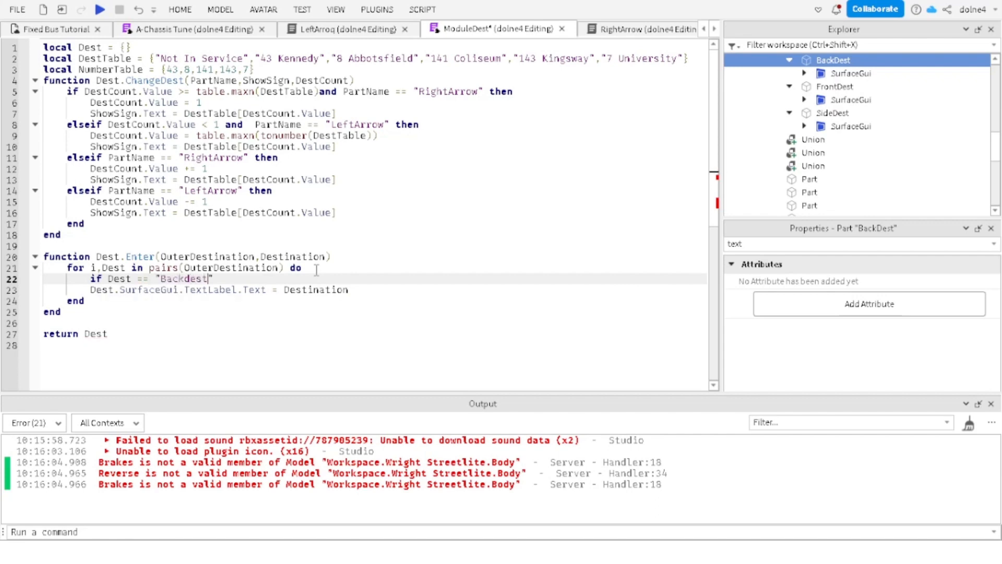
key(BackSpace)
text(Dest" then)
key(Return)
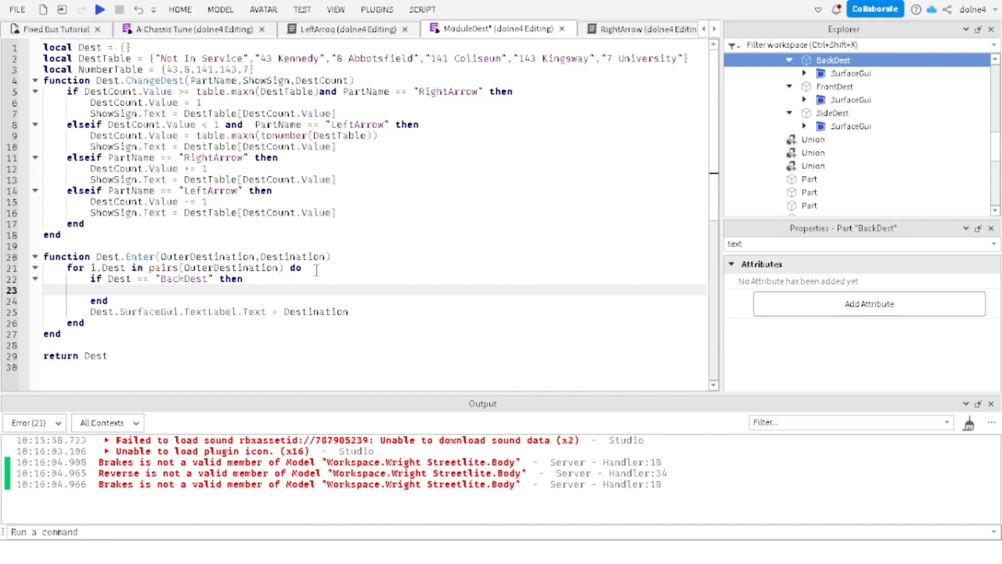
Step: Copy Dest.SurfaceGui.TextLabel.Text from the existing assignment into the BackDest block as the start of a new assignment
drag(91, 311, 259, 315)
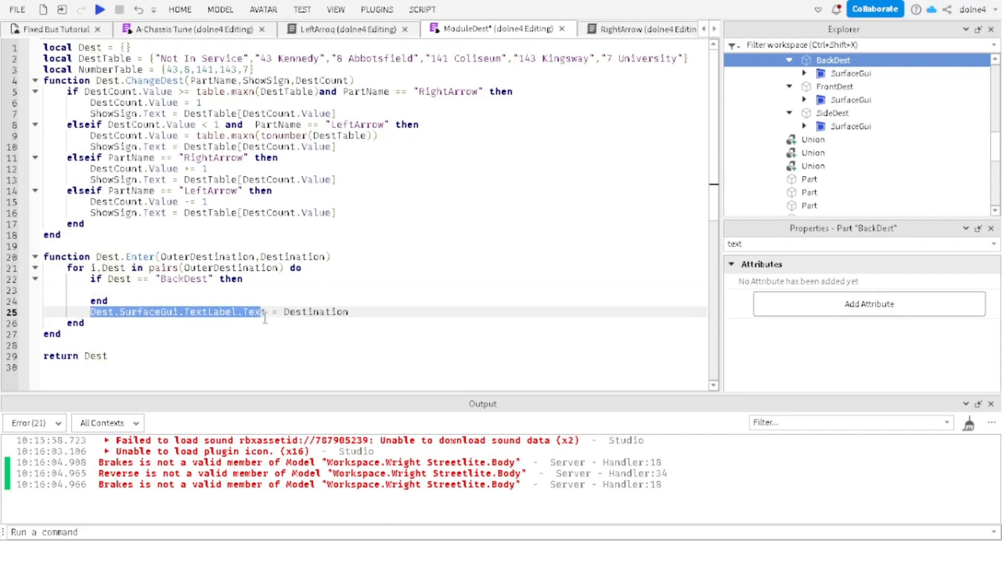
key(ctrl+c)
click(133, 290)
key(ctrl+v)
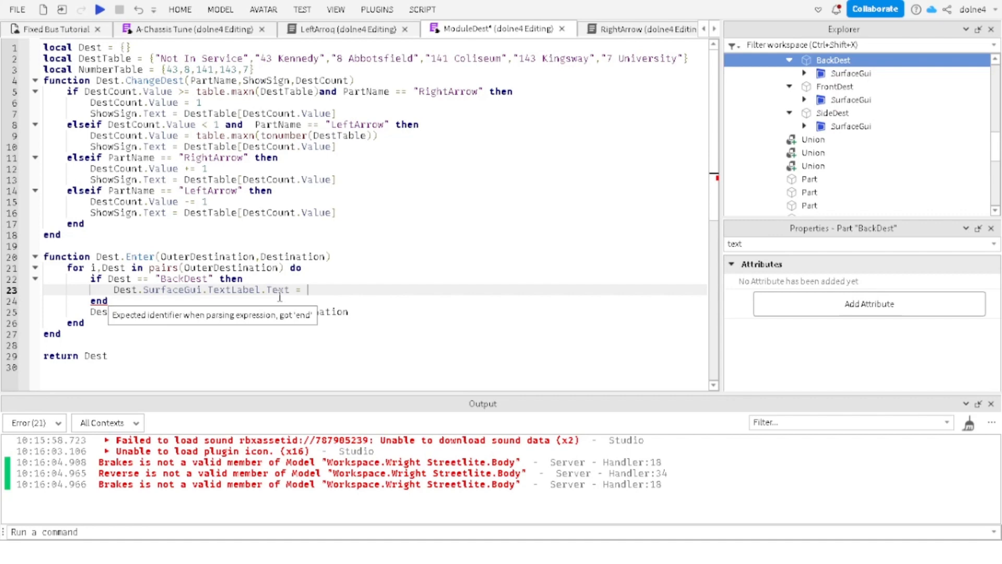
Step: Insert an empty string as the first entry of NumberTable, matching Not In Service in DestTable
click(205, 69)
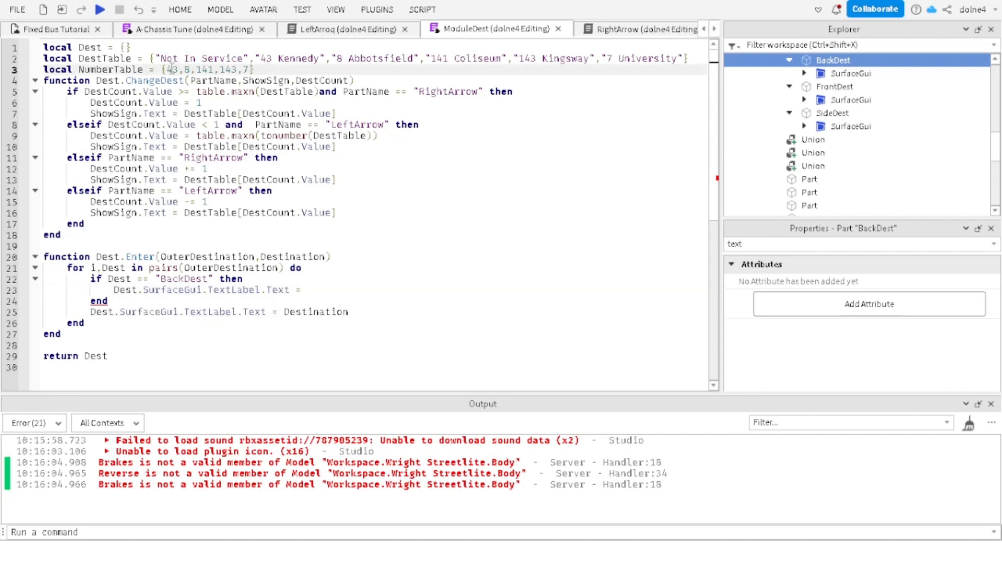
text(,)
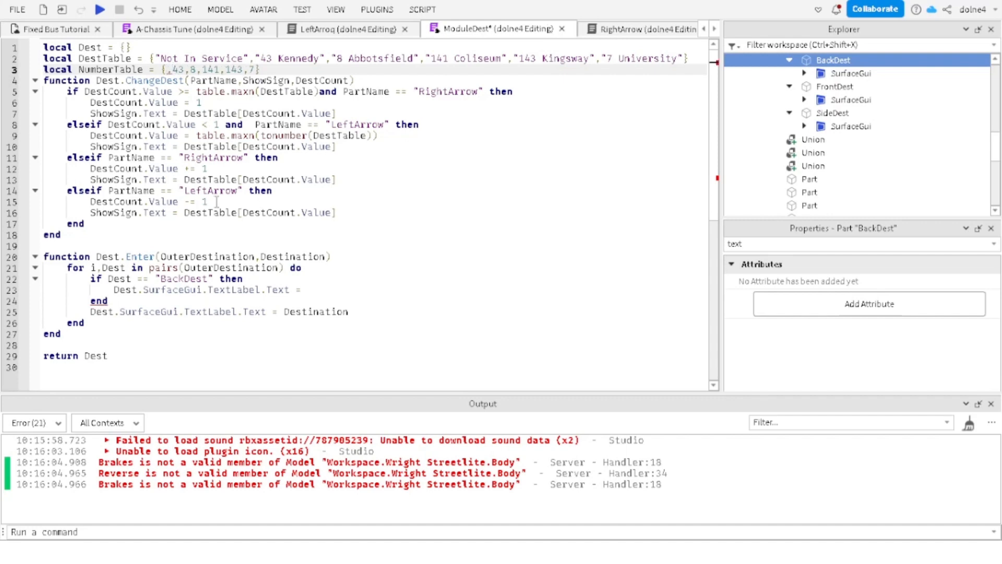
text(")
click(179, 58)
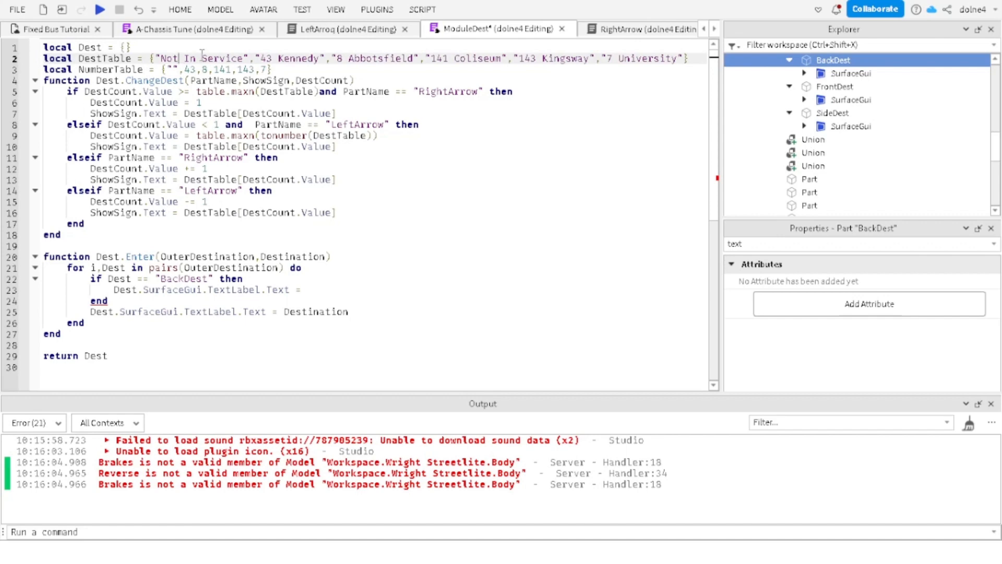
Step: Turn the NumberTable entries 43, 8, 141, 143 and 7 into quoted strings
click(195, 70)
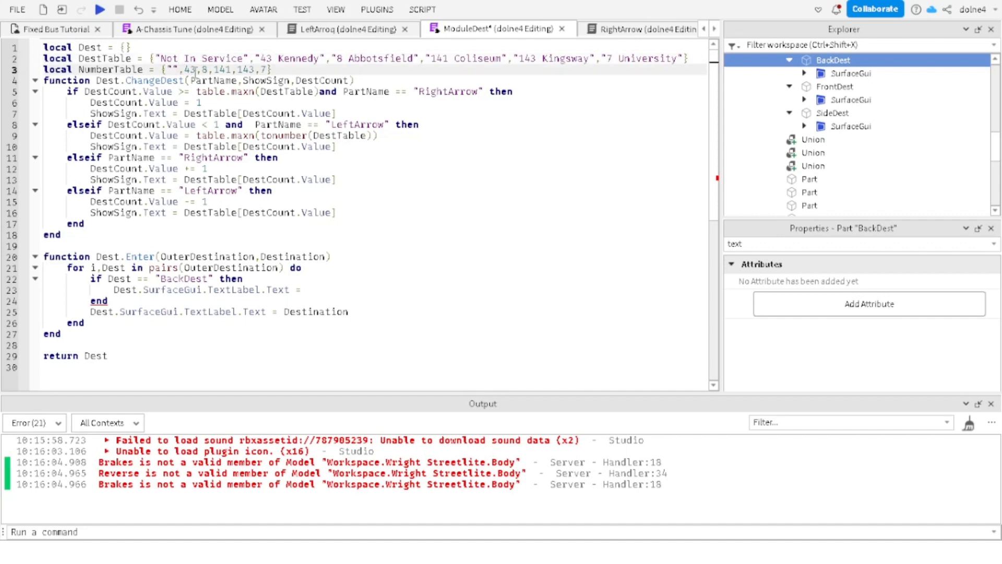
text(")
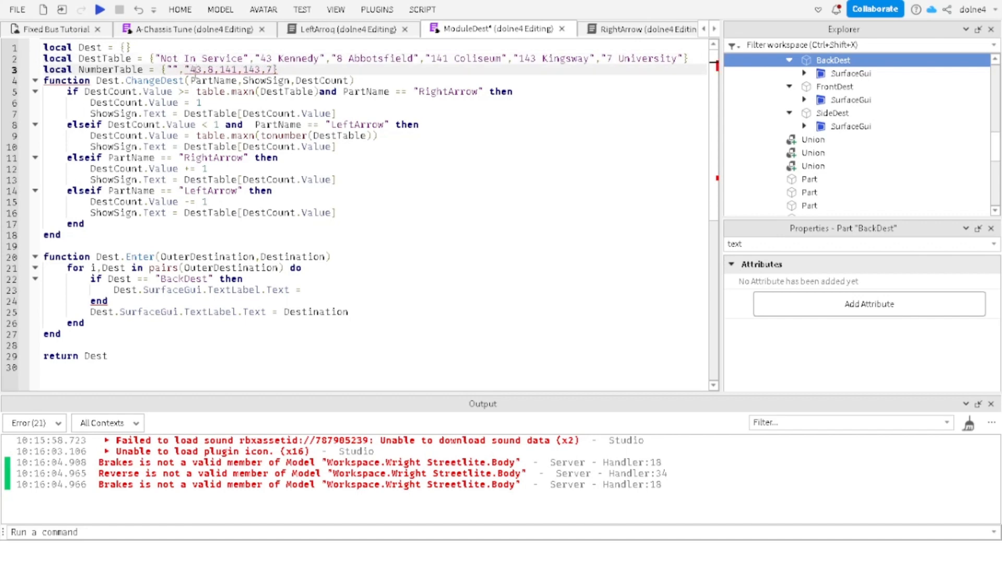
text(")
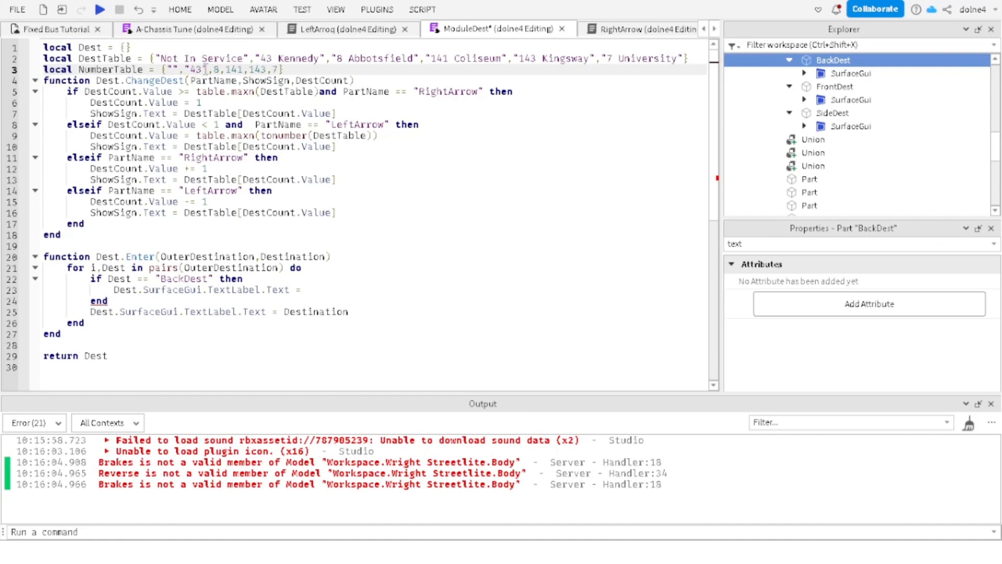
drag(203, 70, 184, 69)
click(219, 69)
text(")
key(Left)
key(Left)
text(")
key(Right)
key(Right)
key(Right)
text(")
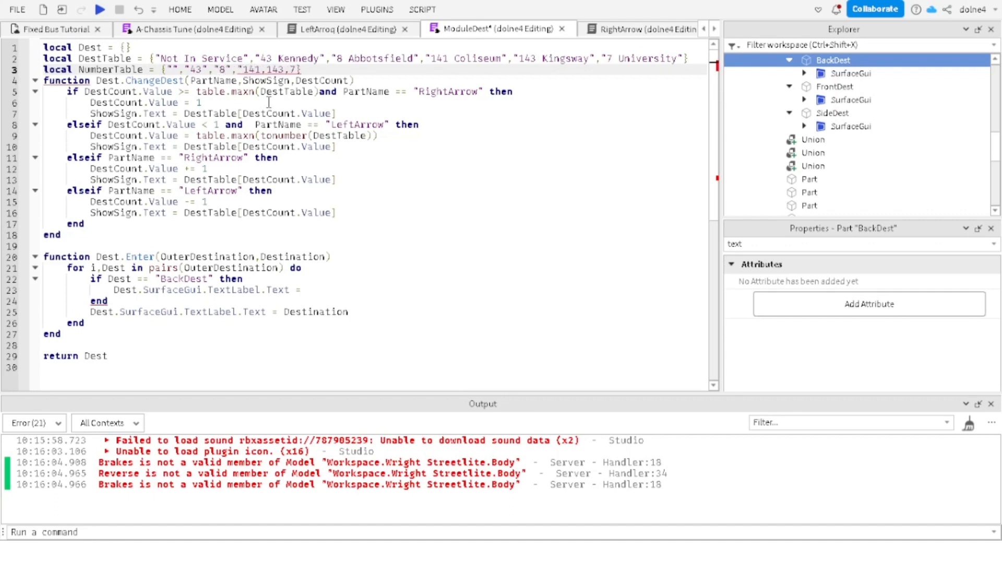
text(")
key(Right)
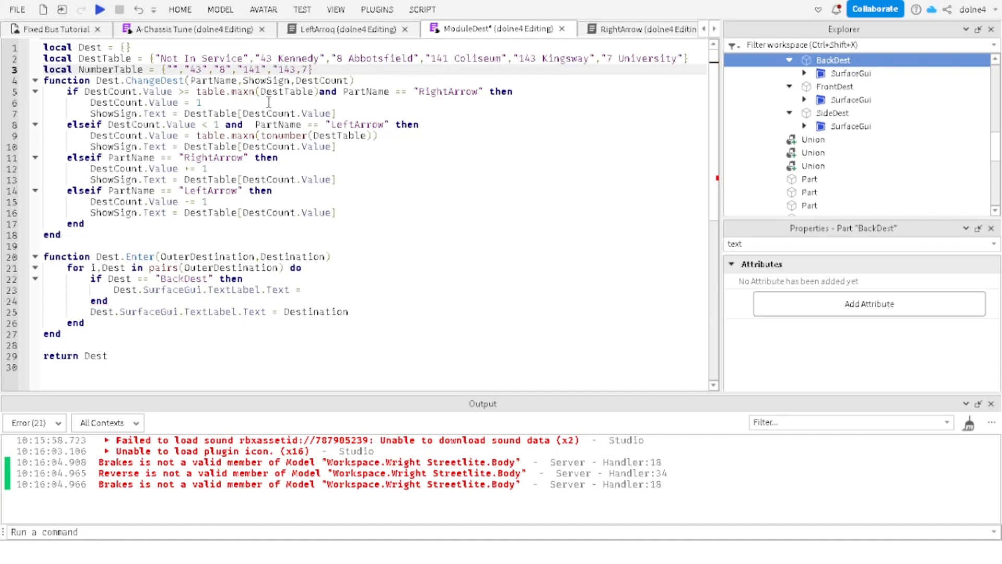
text("")
key(Right)
text("")
Step: Assign NumberTable to the text label in the BackDest block and begin its bracketed index
click(305, 288)
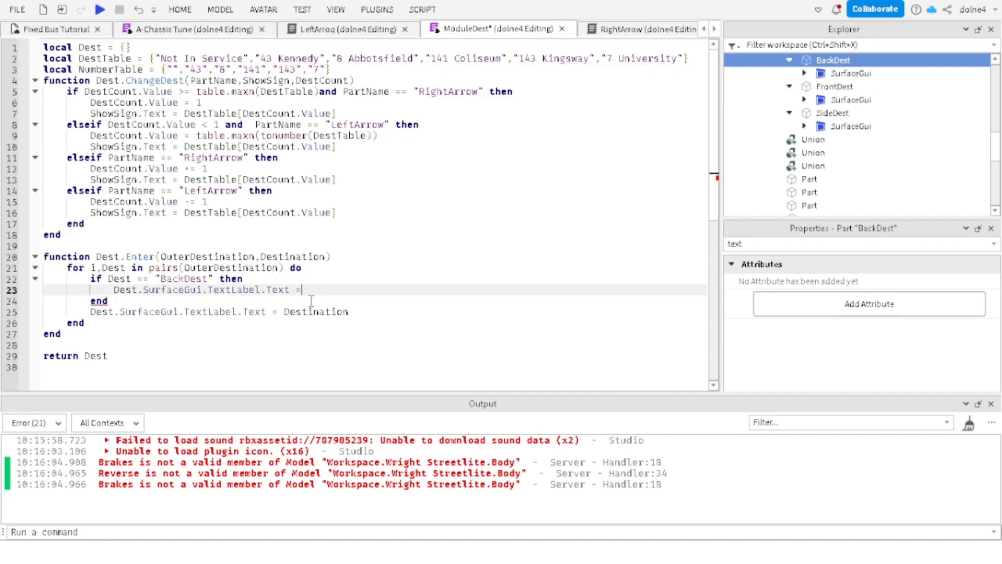
text(Nu)
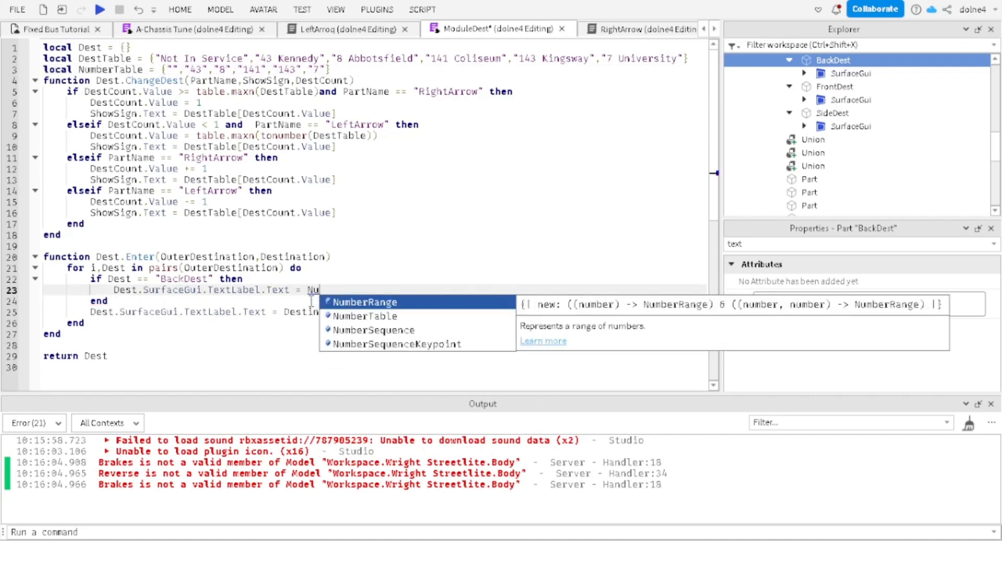
key(Down)
key(Return)
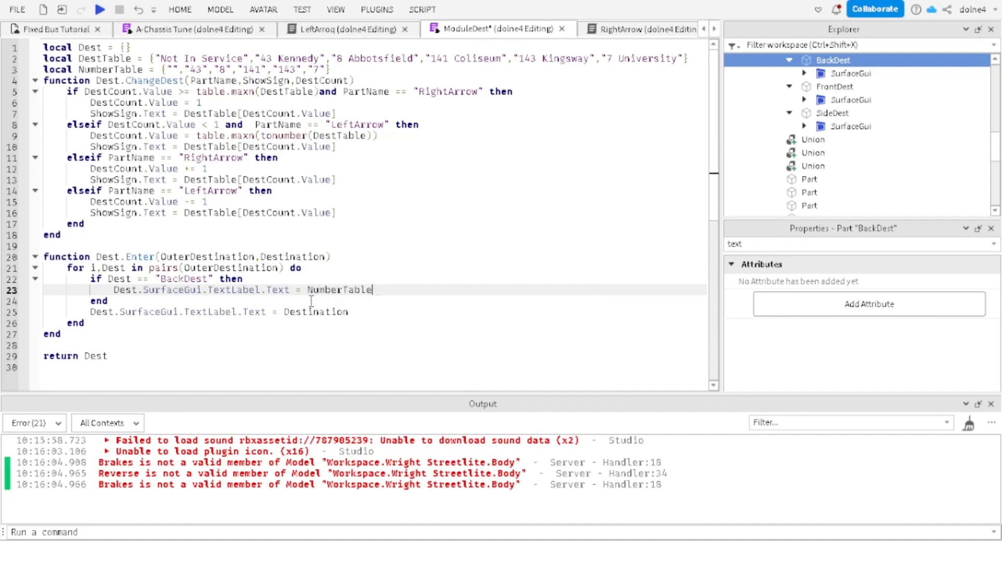
text([De)
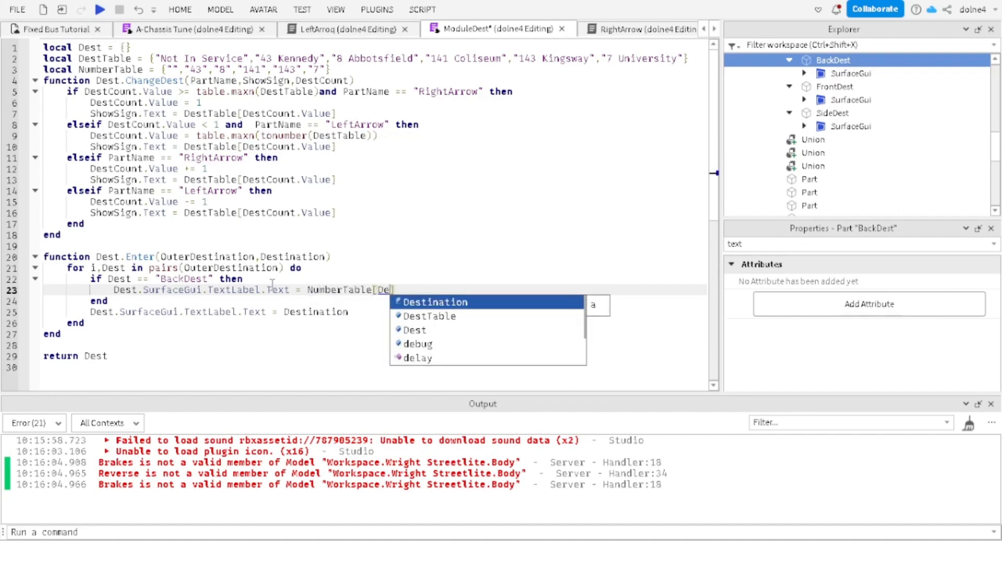
Step: Add a Destcount parameter to Dest.Enter and complete the NumberTable index as Destcount.Value
click(327, 257)
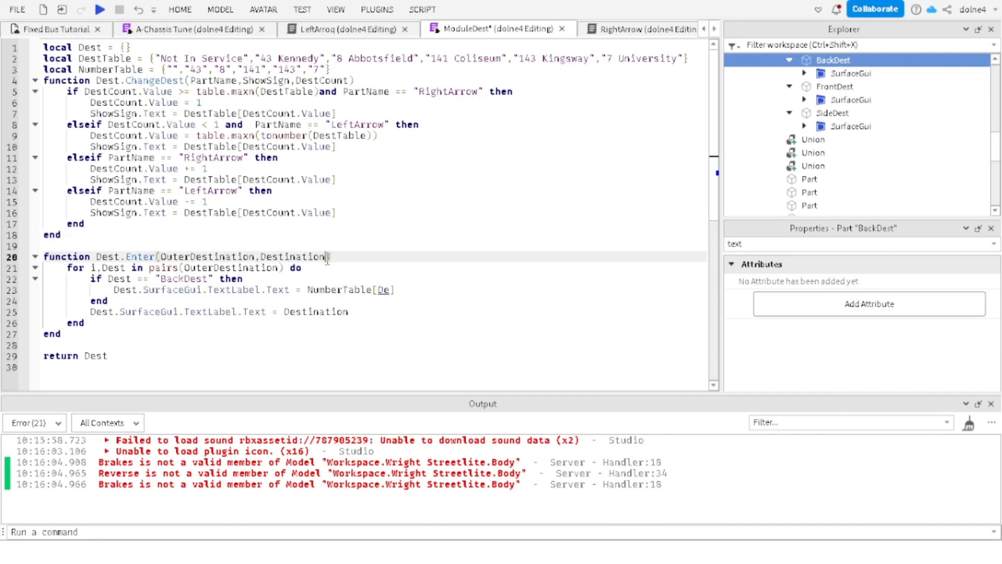
text(,Destcount)
click(390, 290)
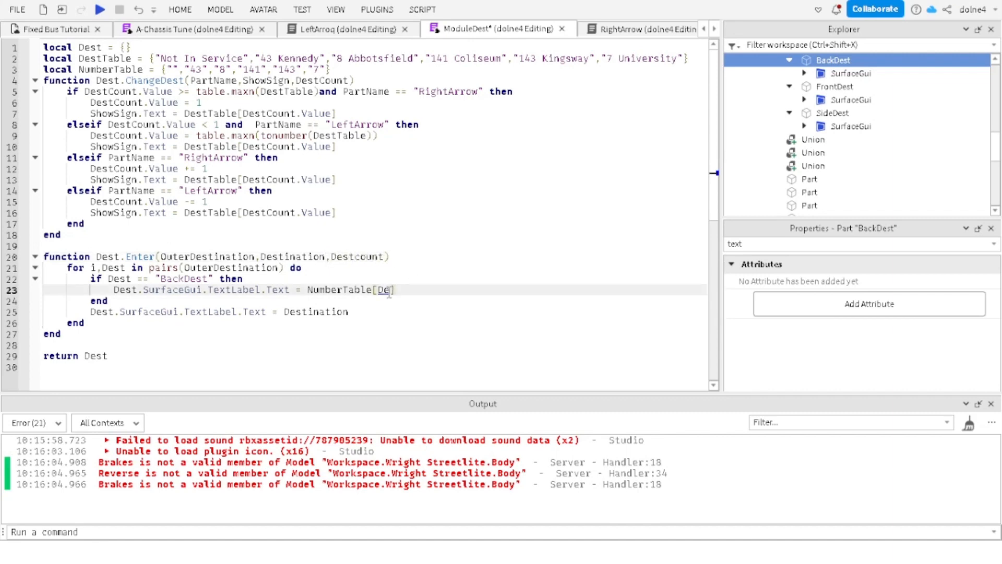
text(s)
key(Down)
key(Down)
key(Down)
key(Return)
text(.Valeu)
key(BackSpace)
key(BackSpace)
text(ue)
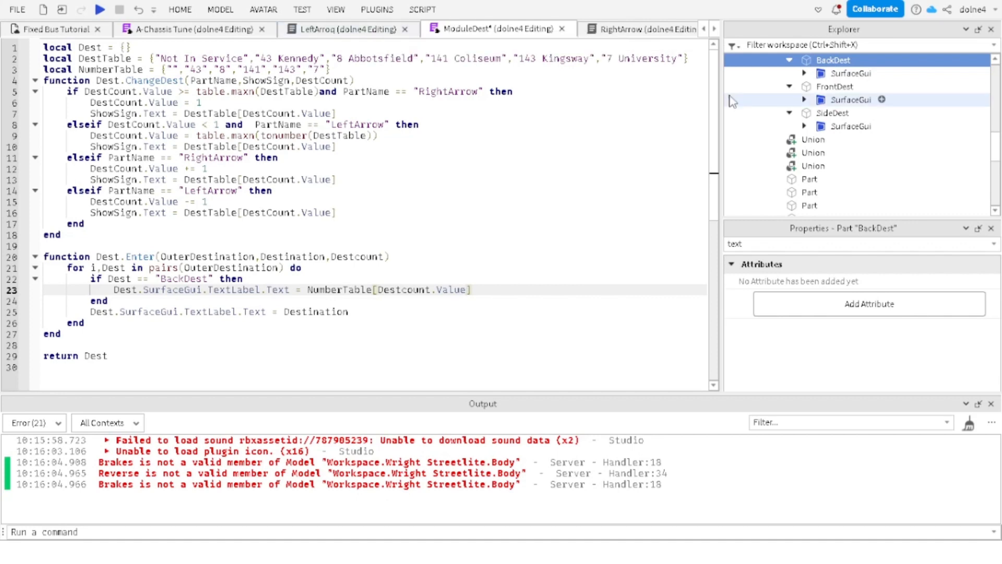
Step: In the EnterDest part's Script, declare a local DestCount as script.Parent.Parent.DestCount below the ShowSign line
scroll(886, 120, up, 2)
scroll(885, 120, up, 5)
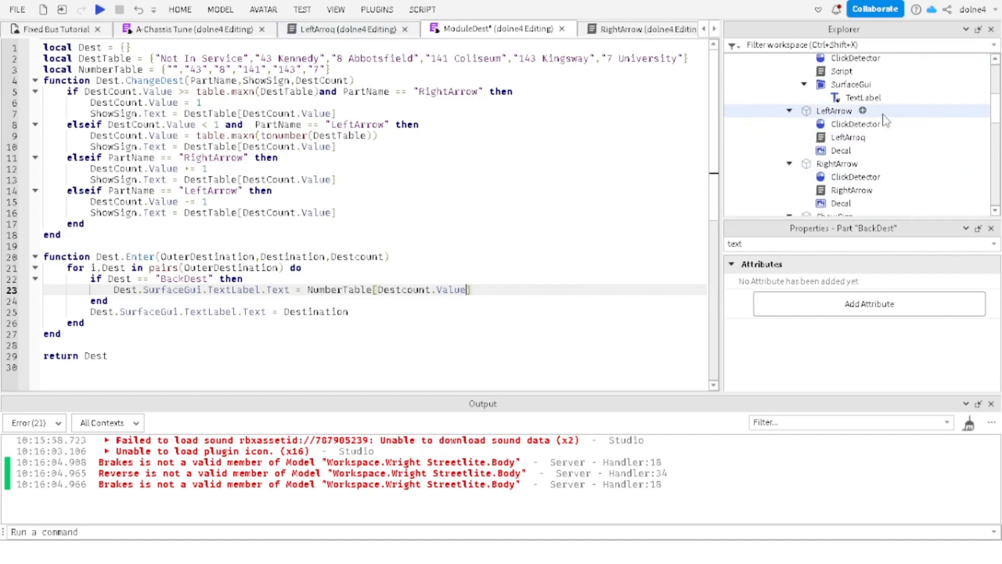
double_click(842, 173)
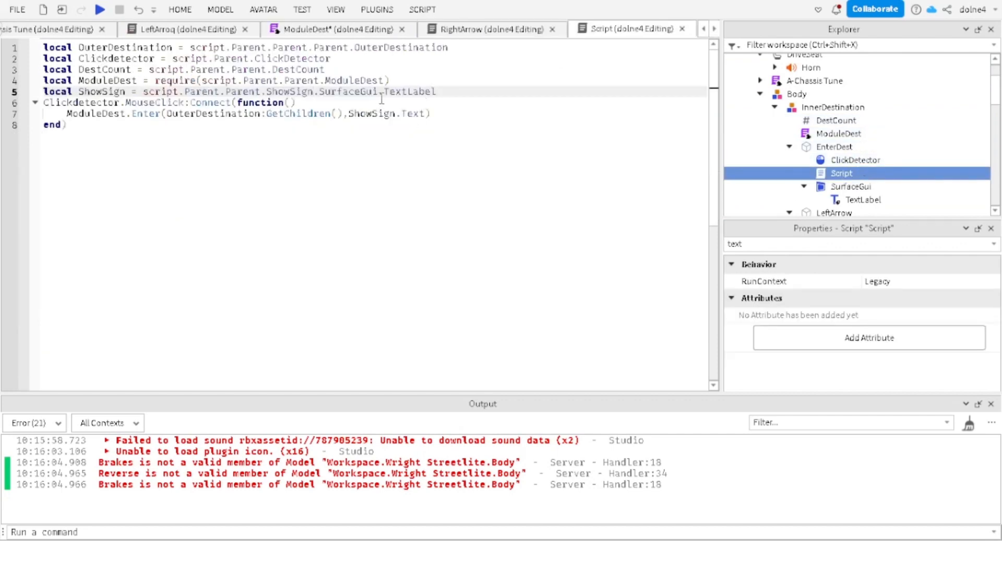
key(Return)
text(lco)
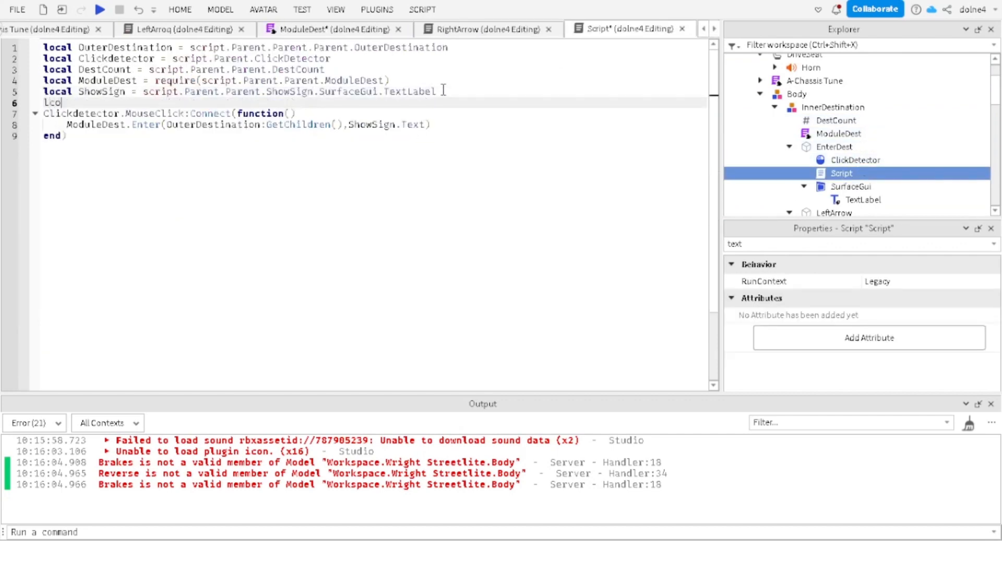
text(ocal DestCojunt )
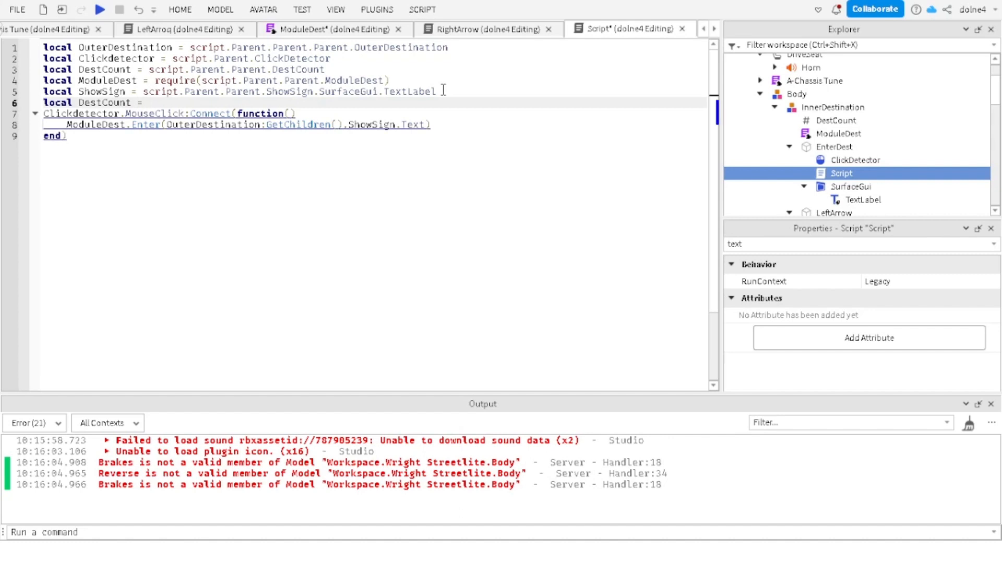
text(= s)
key(BackSpace)
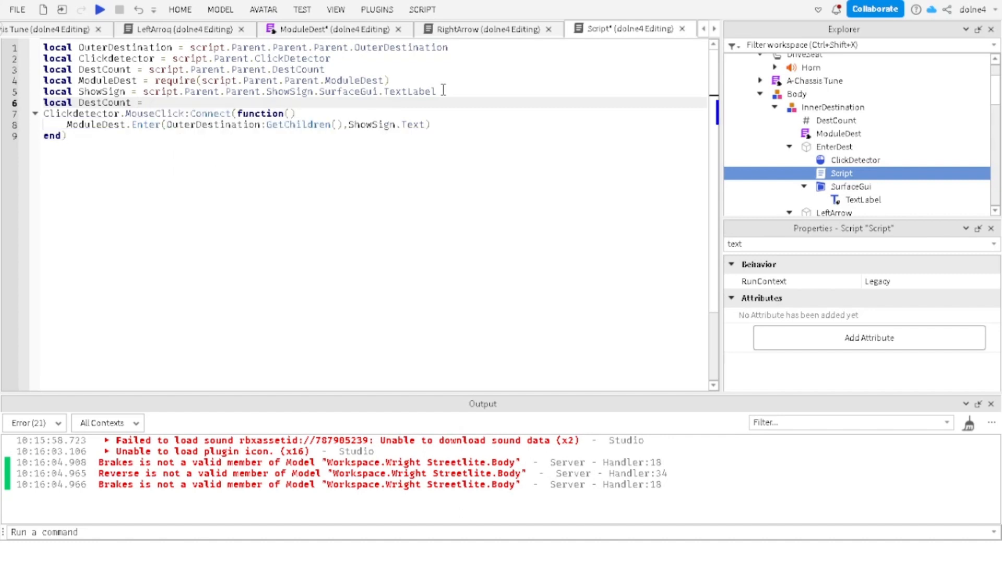
text(script)
key(BackSpace)
key(BackSpace)
key(BackSpace)
text(script.Parent.P)
key(Tab)
text(.De)
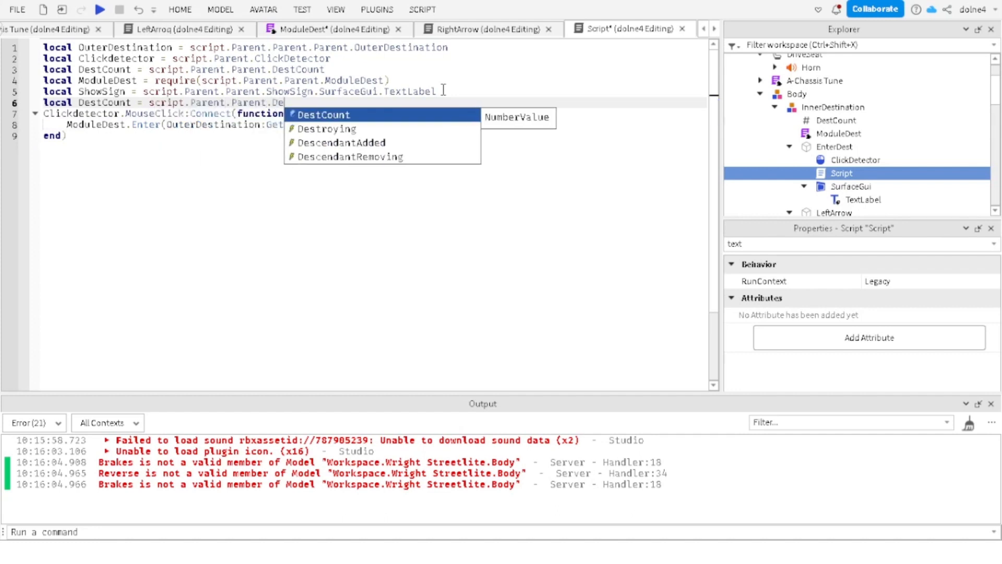
key(Tab)
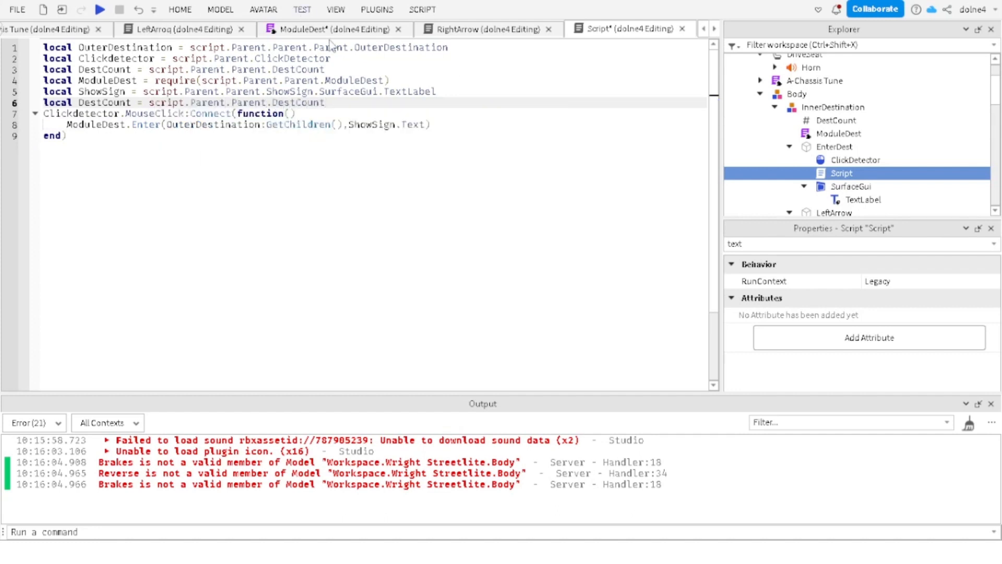
Step: Pass DestCount.Value as the third argument of the ModuleDest.Enter call
click(428, 125)
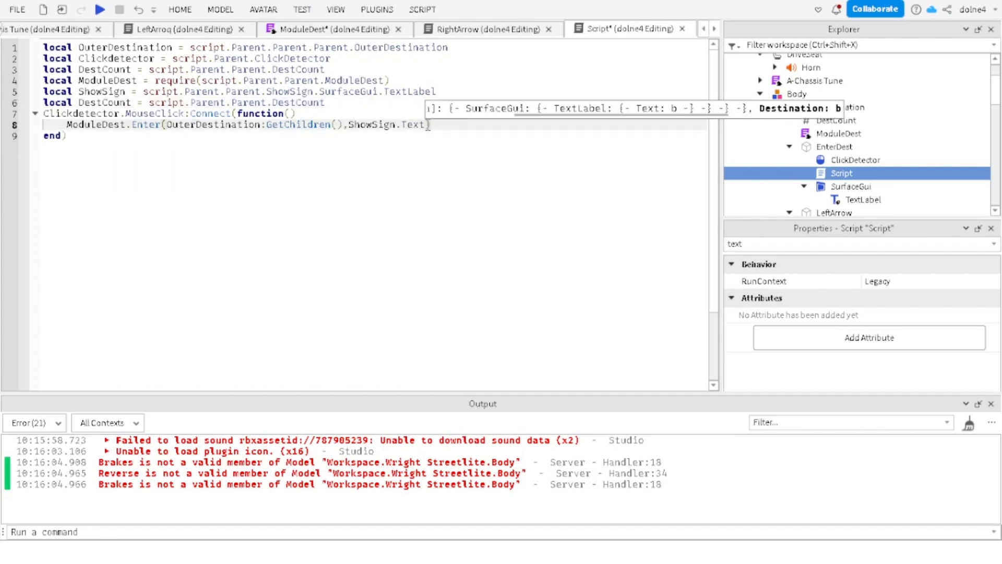
text(,De)
key(Tab)
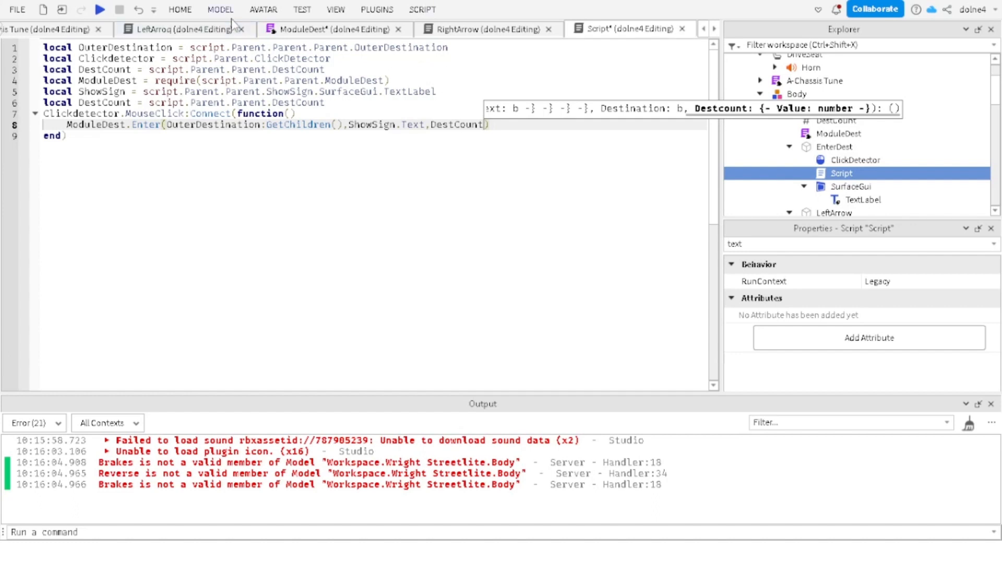
text(.)
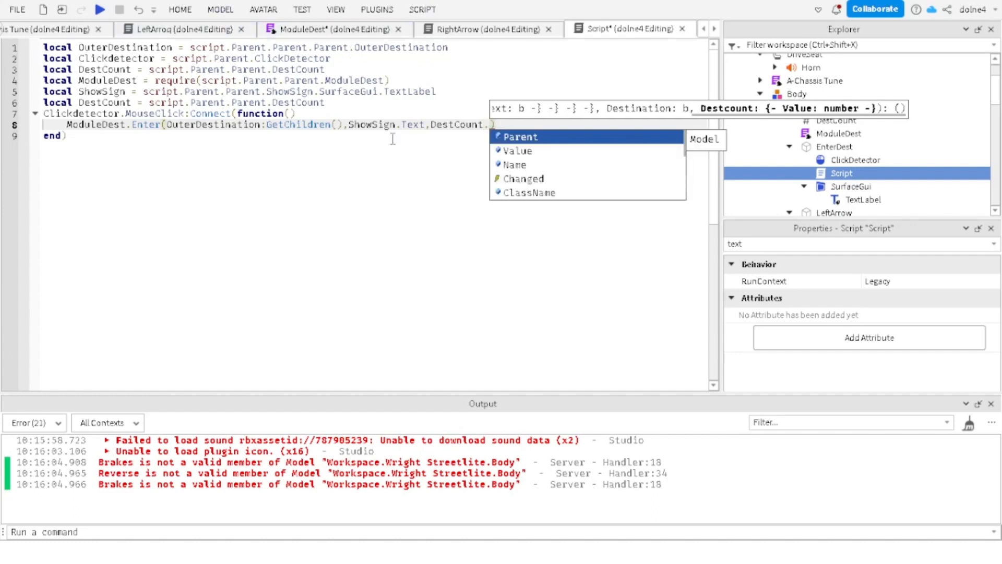
text(Value)
Step: In ModuleDest, shorten the NumberTable index in the BackDest block to Destcount, without the Value property
click(488, 29)
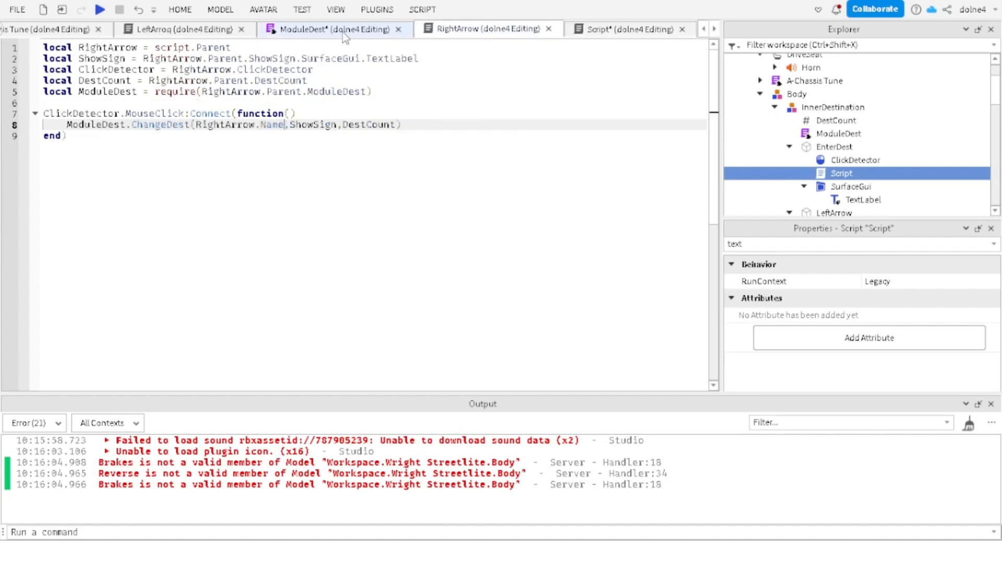
click(342, 30)
key(BackSpace)
key(BackSpace)
key(BackSpace)
key(BackSpace)
key(BackSpace)
key(BackSpace)
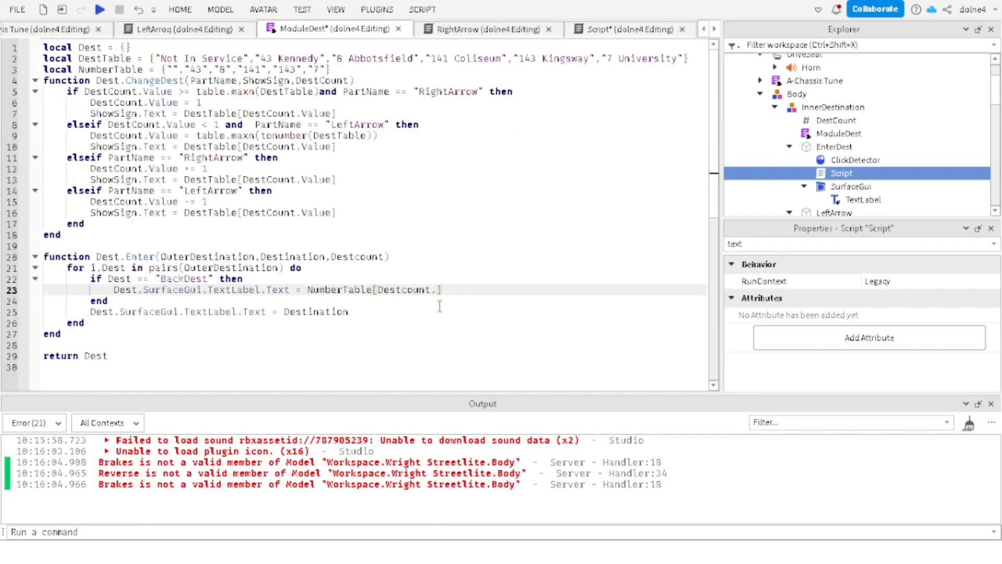
Step: Start a playtest and walk the avatar around the bus into the driver's seat
click(302, 9)
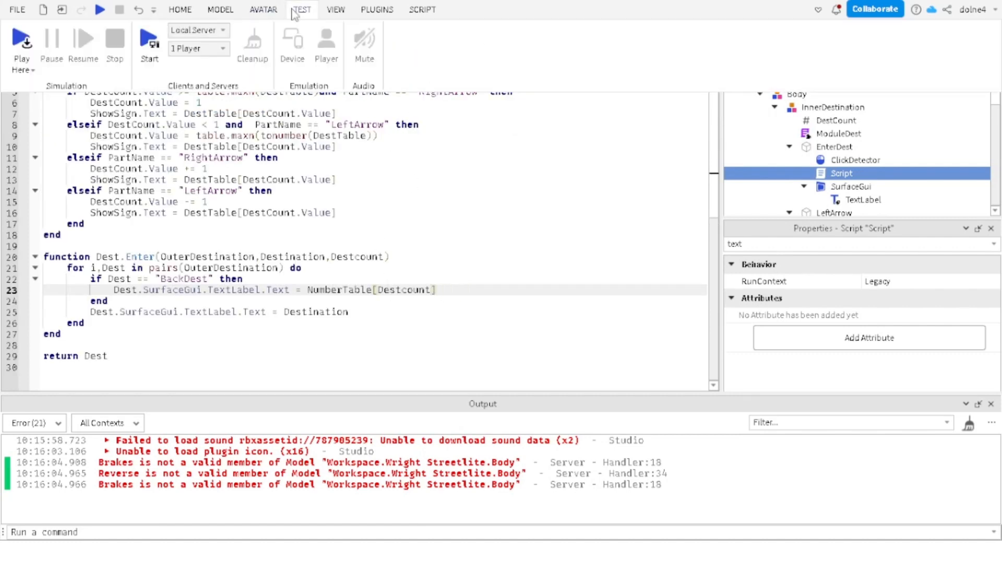
click(22, 42)
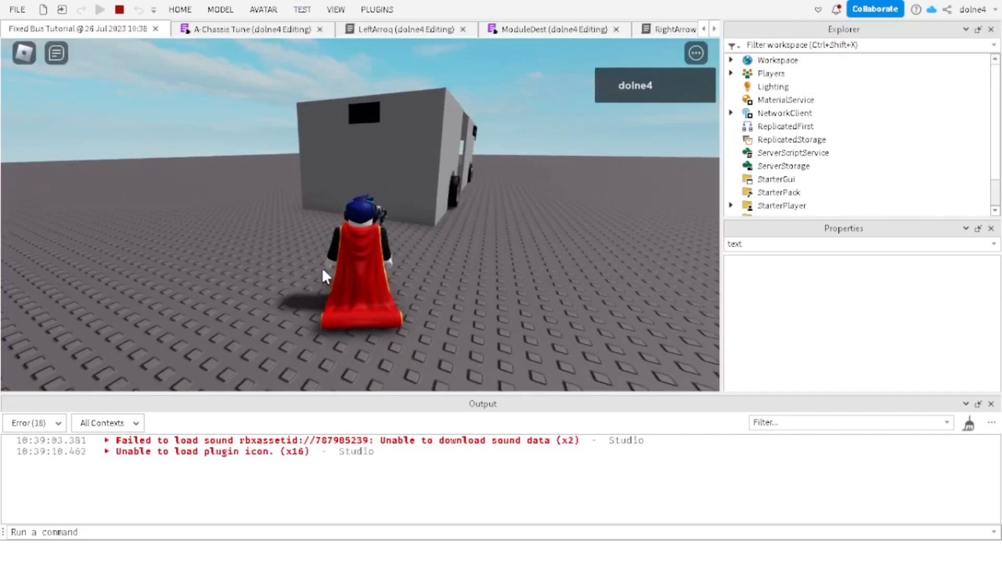
key(d)
key(w)
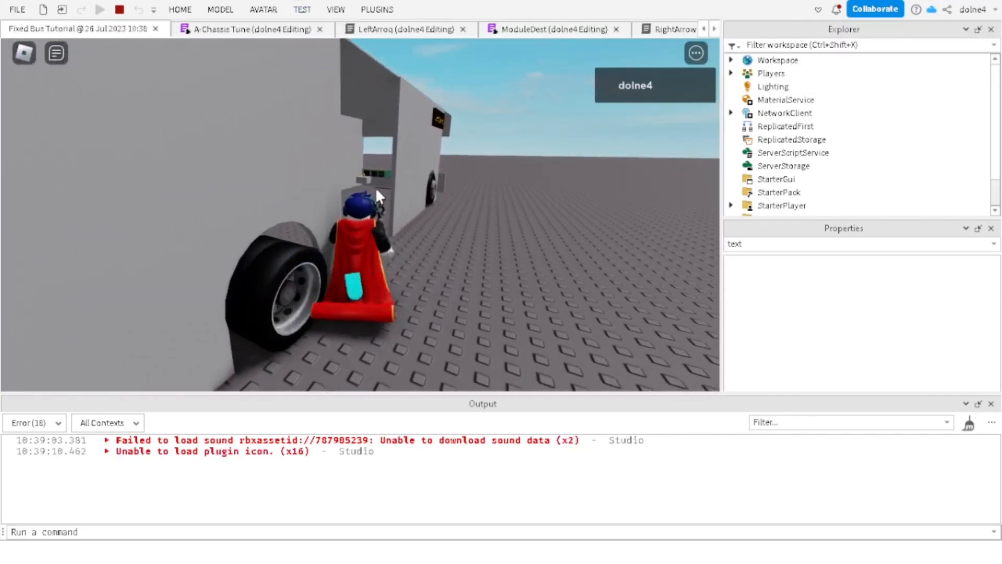
key(w)
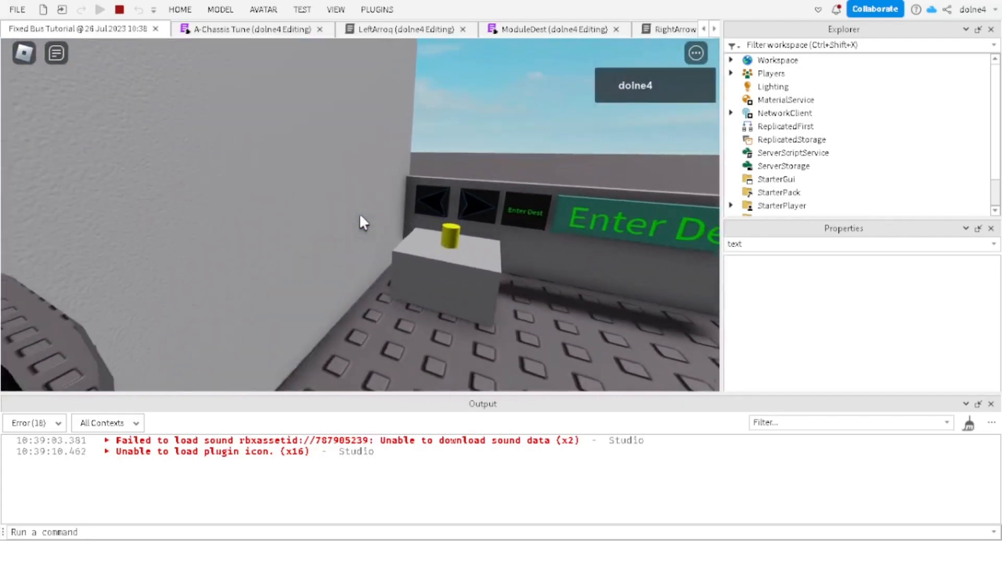
scroll(342, 210, up, 6)
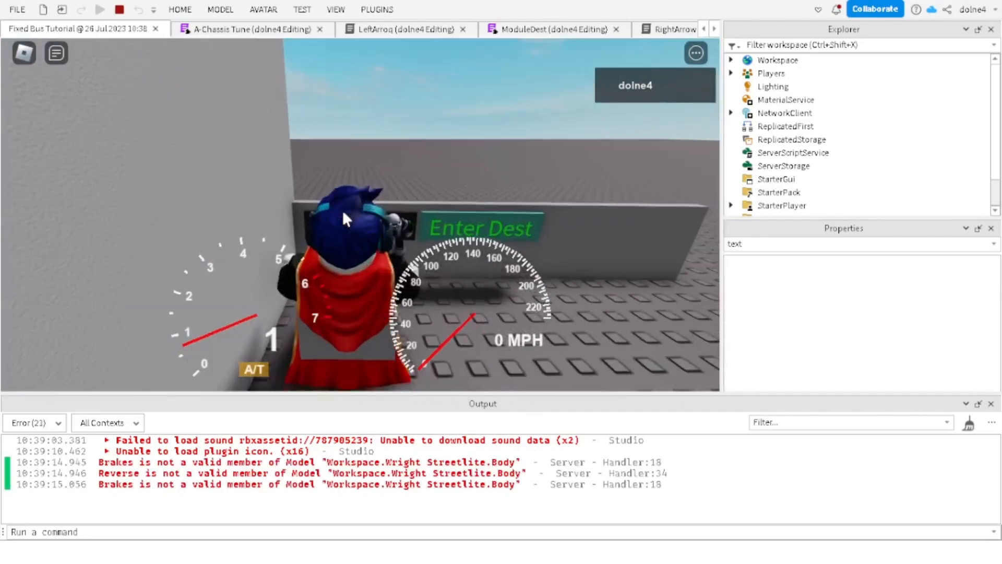
Step: Choose the 8 Abbotsfield destination on the bus's inner panel and enter it
scroll(342, 210, up, 3)
click(358, 223)
click(353, 222)
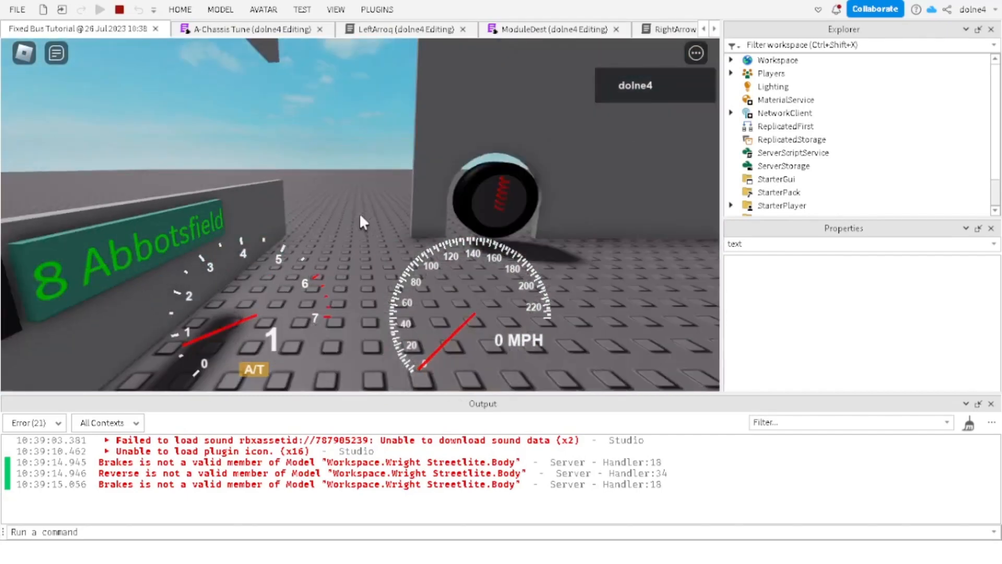
Step: Examine the front and rear destination signs and select the rear BackDest part
scroll(368, 211, down, 5)
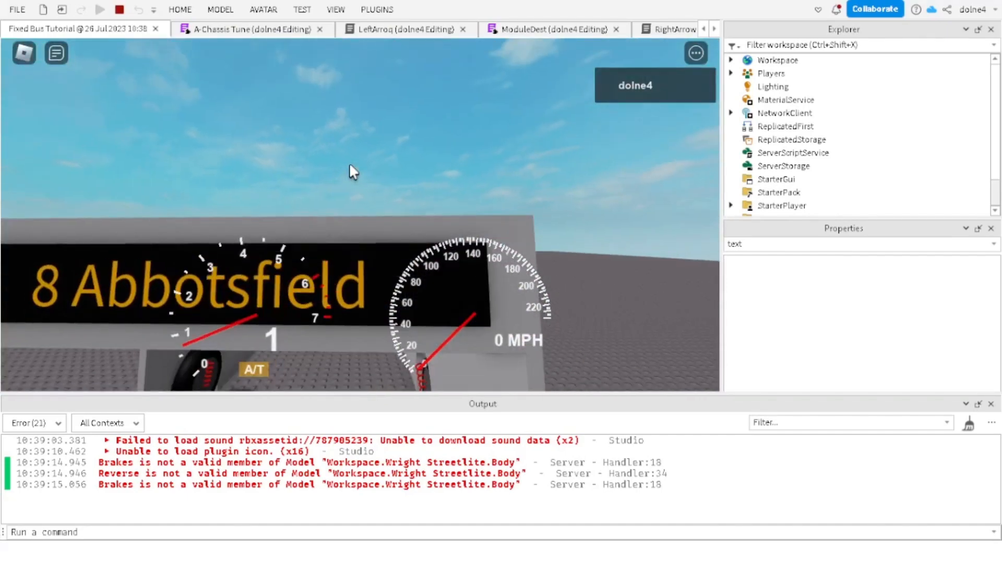
right_drag(350, 165, 350, 164)
scroll(349, 161, up, 5)
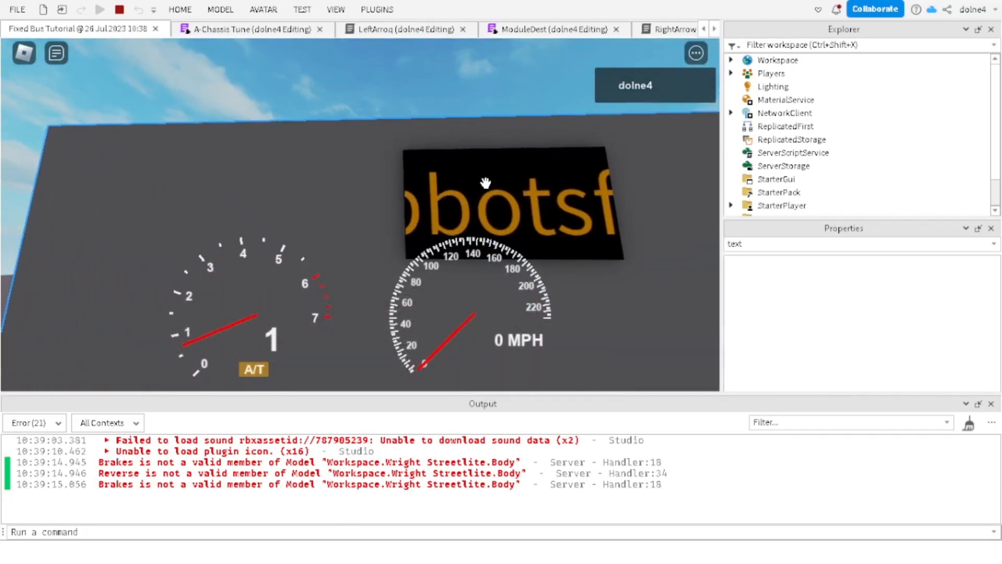
click(485, 182)
click(410, 185)
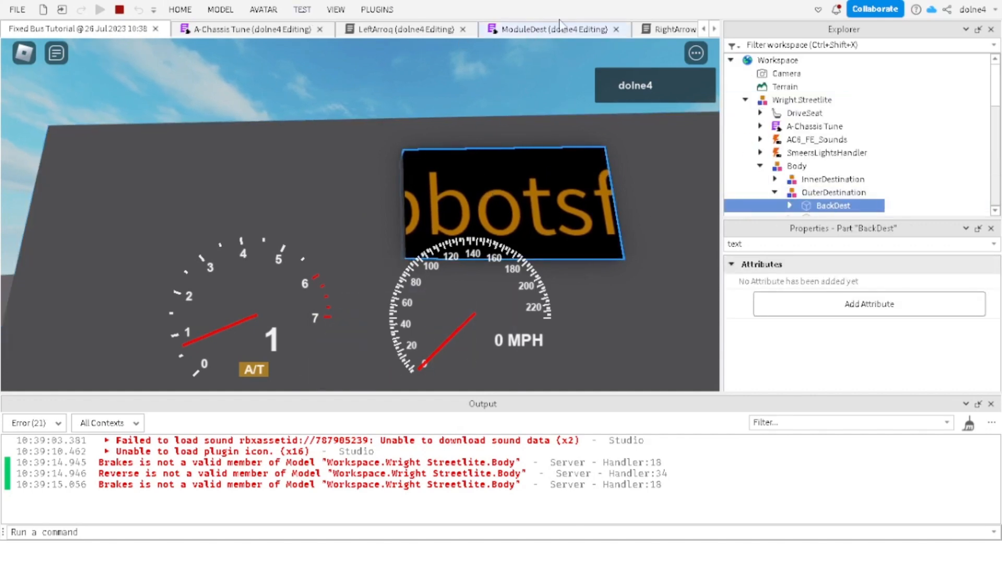
Step: End the playtest and change the BackDest condition in ModuleDest's Dest.Enter to compare Dest.Name
click(646, 29)
click(464, 30)
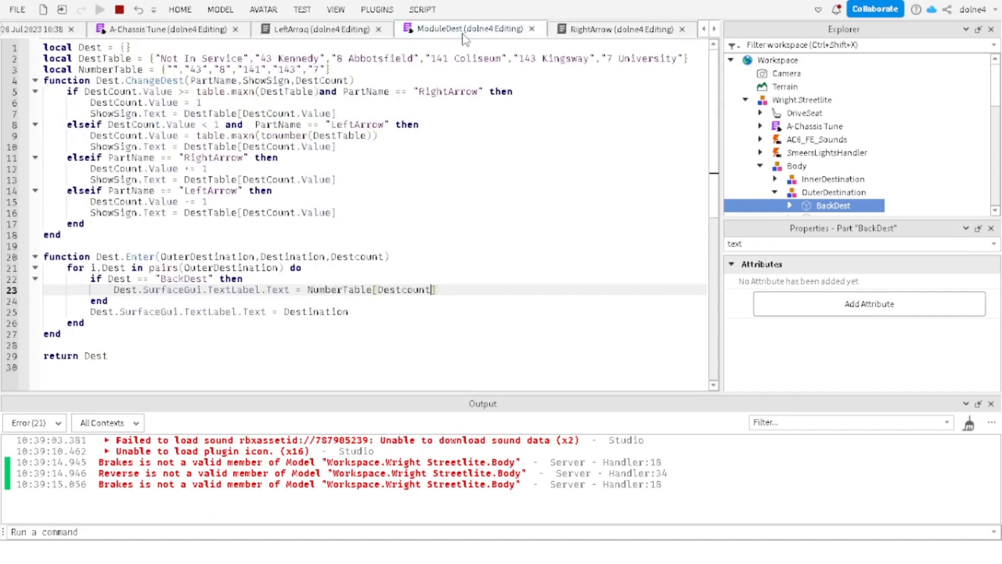
click(136, 278)
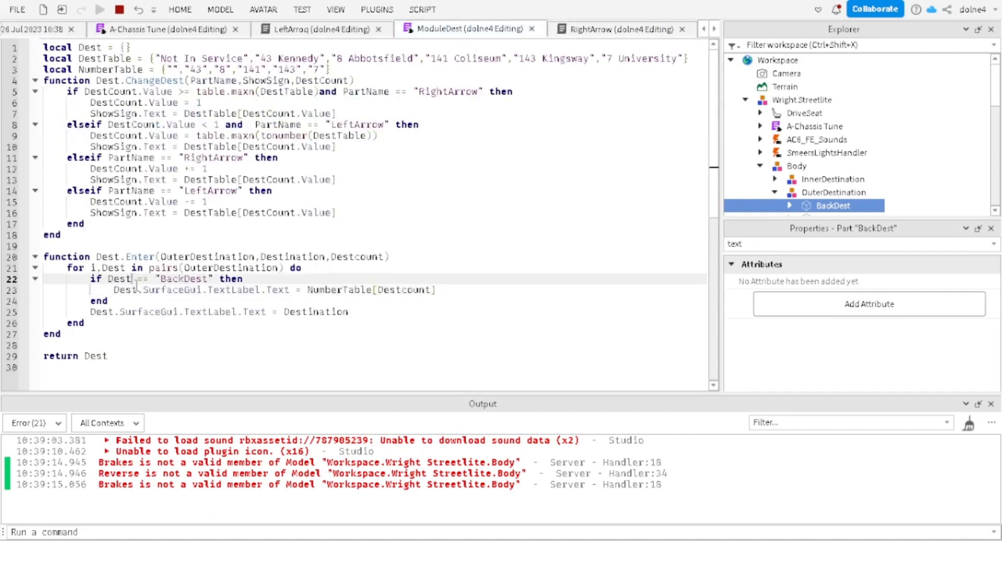
text(.)
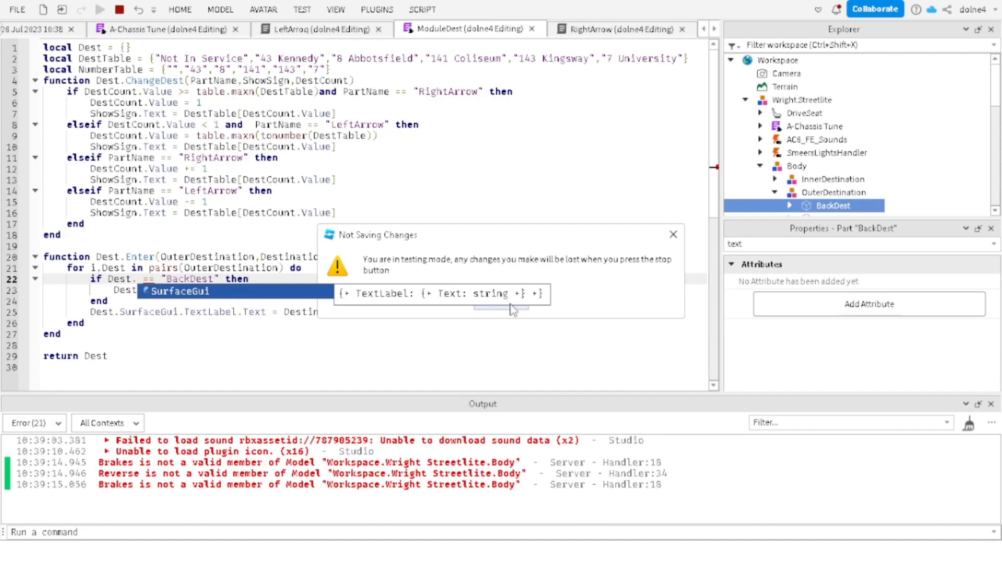
click(673, 234)
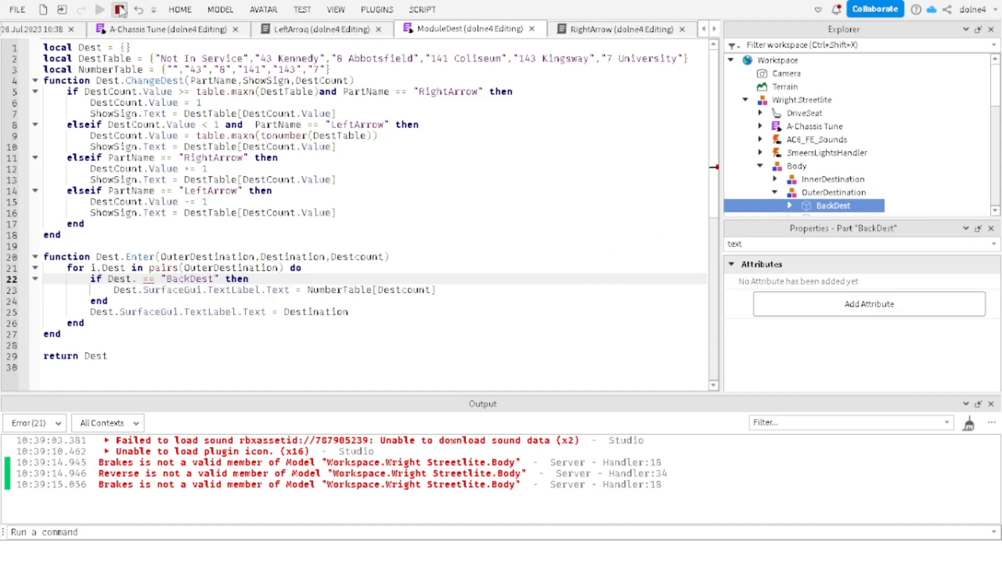
key(Escape)
key(shift+F5)
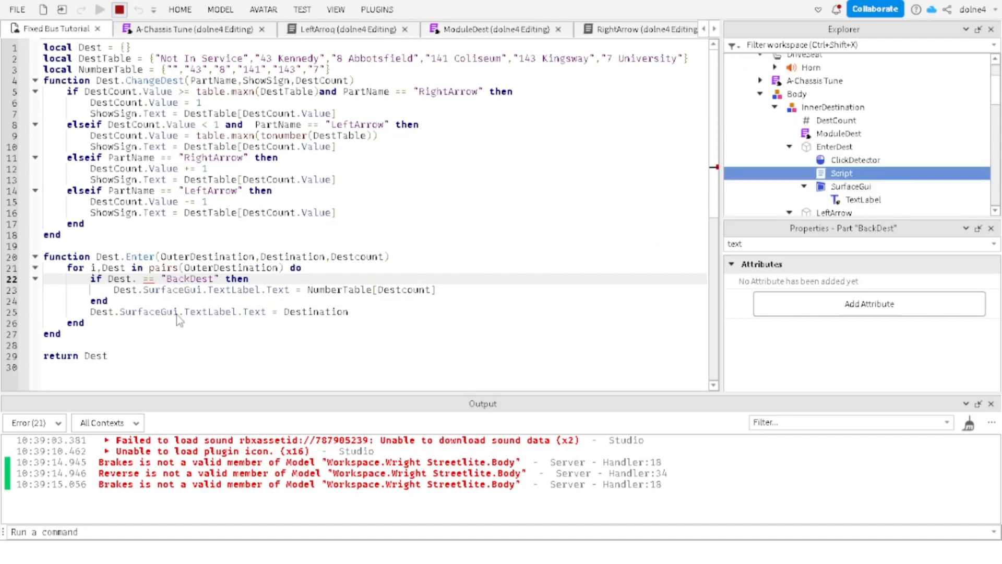
click(537, 29)
text(Name)
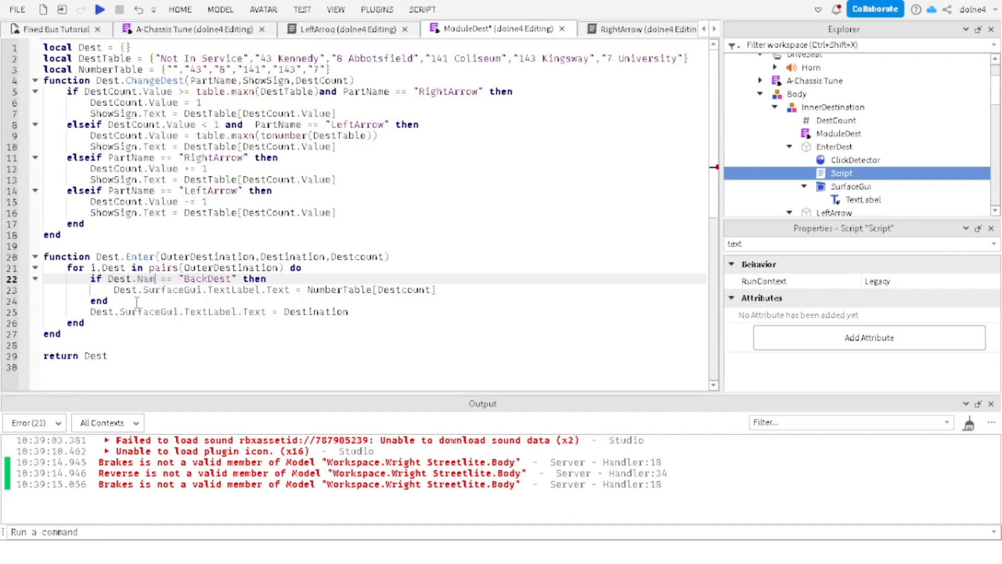
click(306, 12)
click(22, 41)
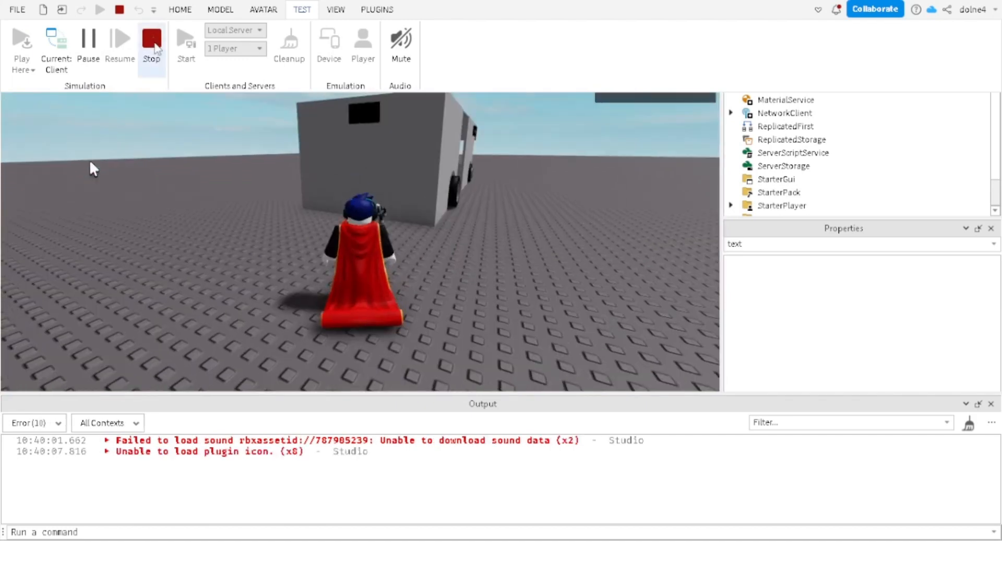
click(156, 48)
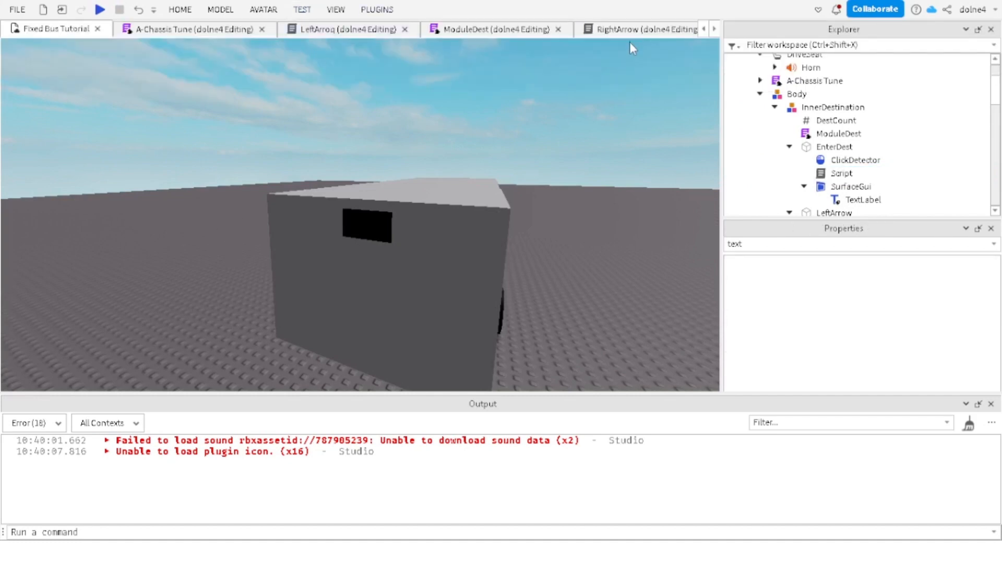
Step: Add an else branch to the BackDest condition in ModuleDest, below the NumberTable assignment
click(483, 29)
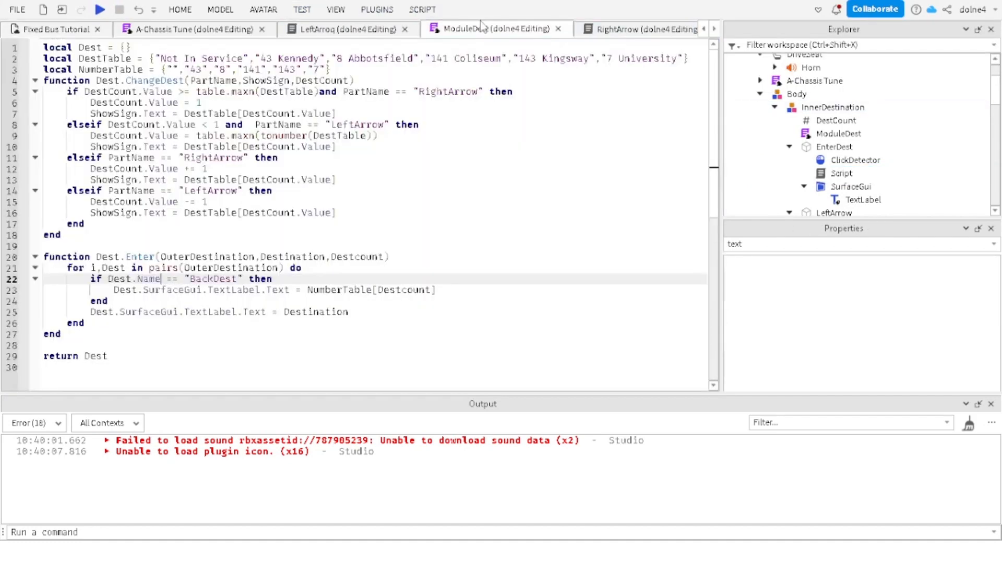
click(449, 290)
key(Return)
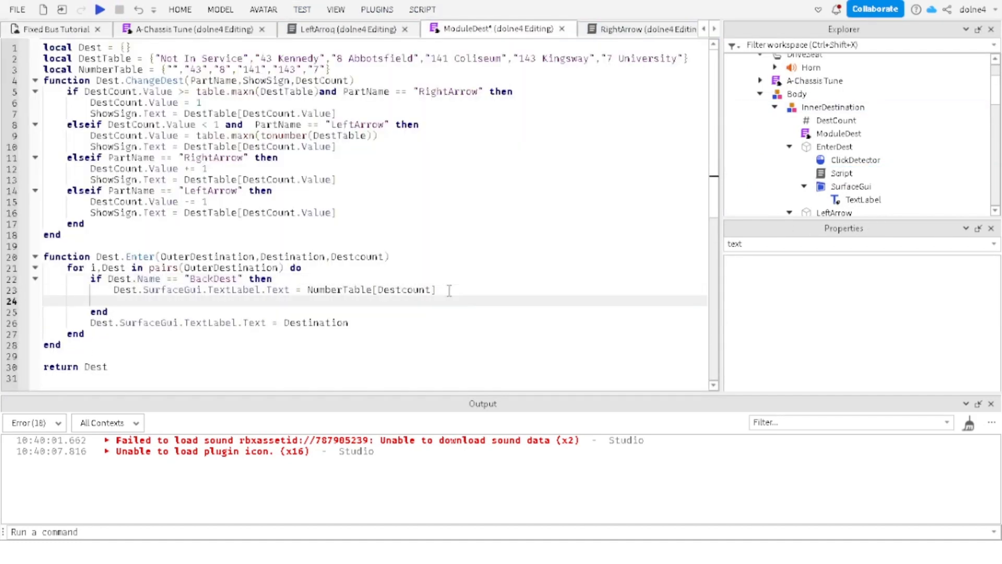
text(els)
key(Return)
key(Return)
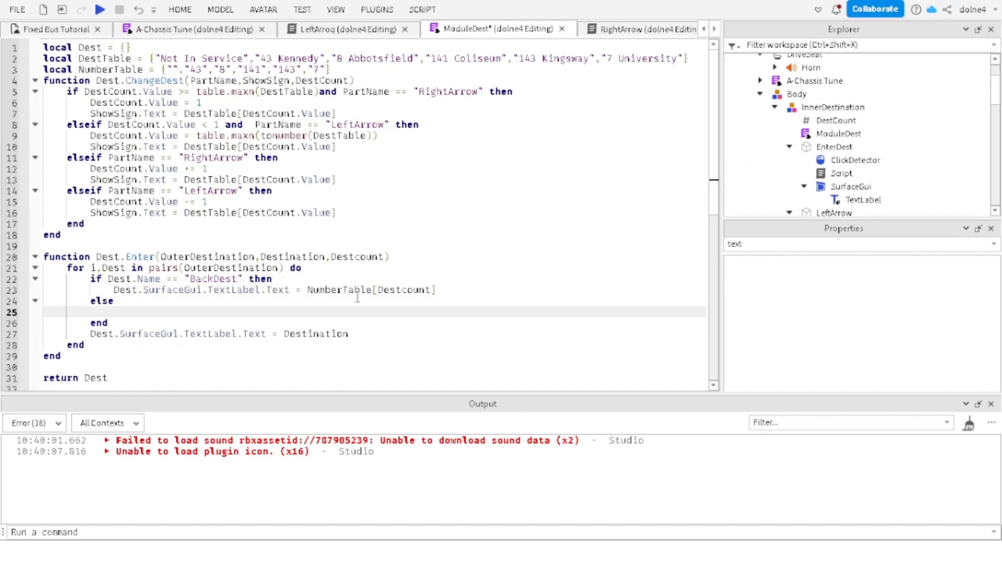
Step: Move the Dest.SurfaceGui.TextLabel.Text = Destination line into the new else branch
drag(357, 336, 87, 339)
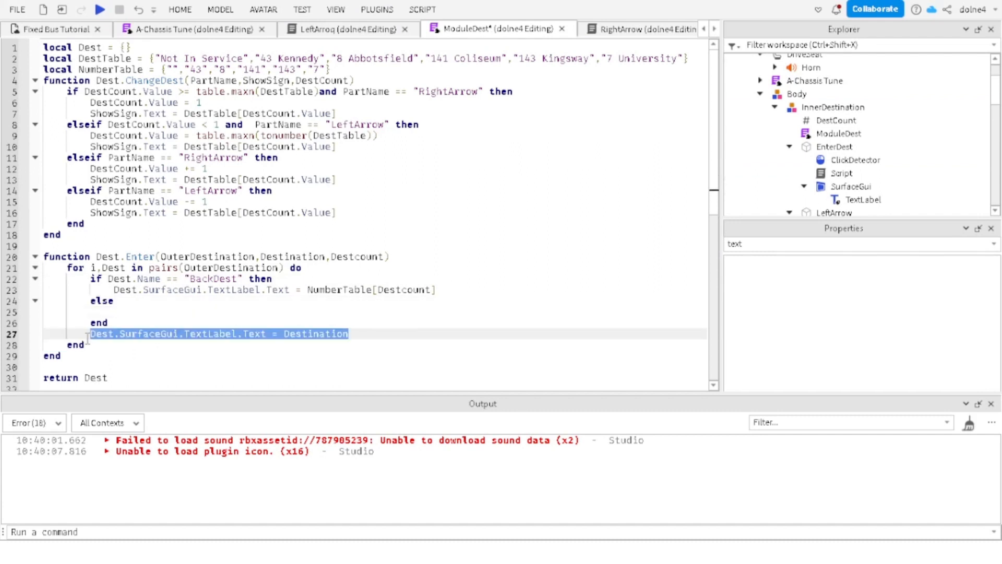
key(ctrl+x)
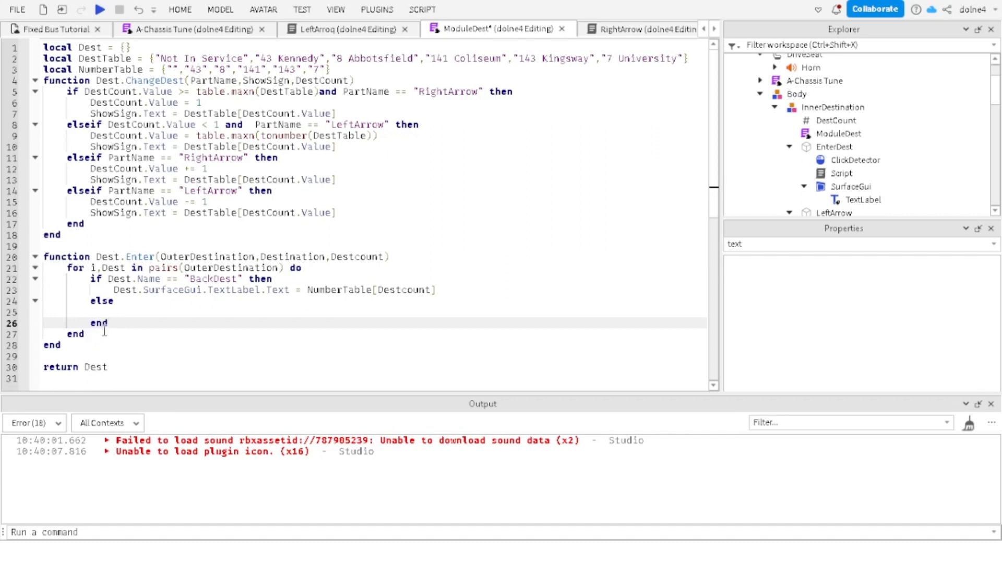
click(119, 310)
click(334, 7)
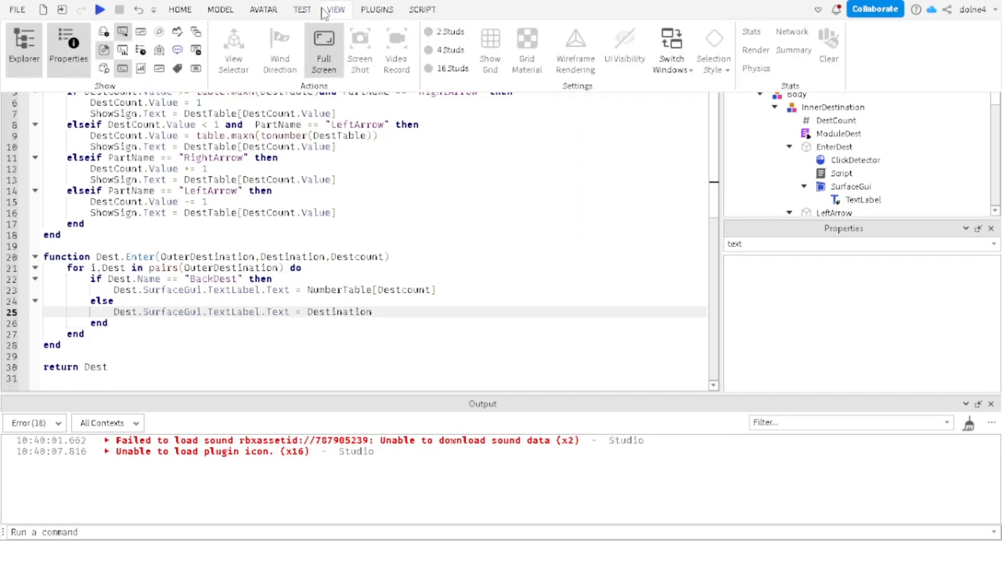
Step: Start a playtest and walk the avatar along the bus into the driver's seat, facing the destination controls
click(302, 14)
click(22, 42)
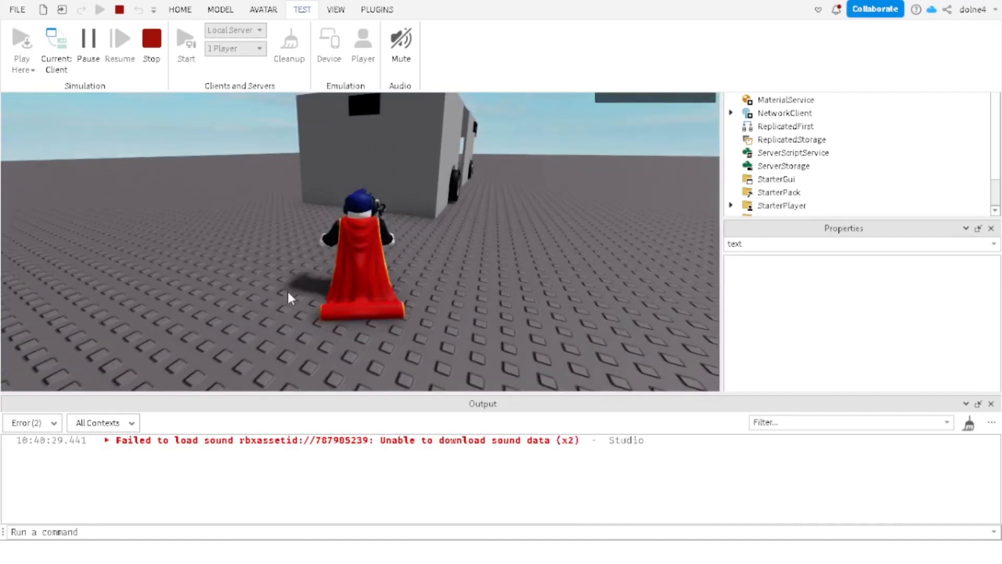
click(292, 292)
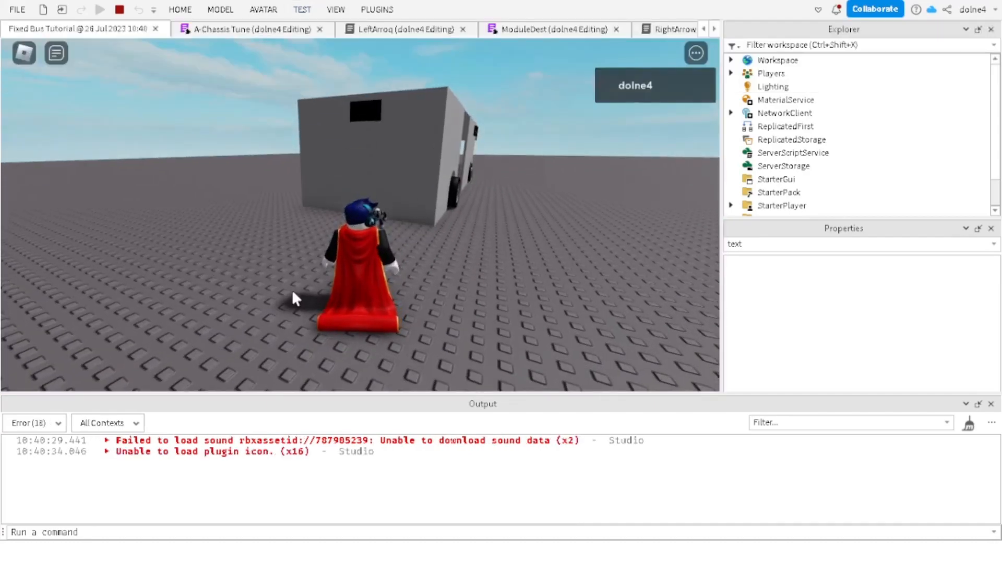
key(w)
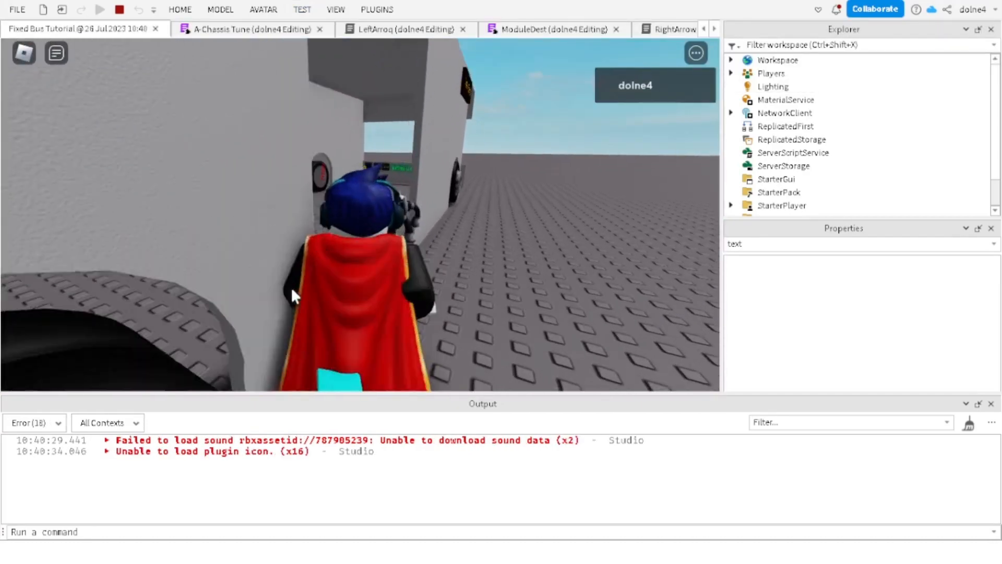
scroll(291, 289, up, 5)
key(w)
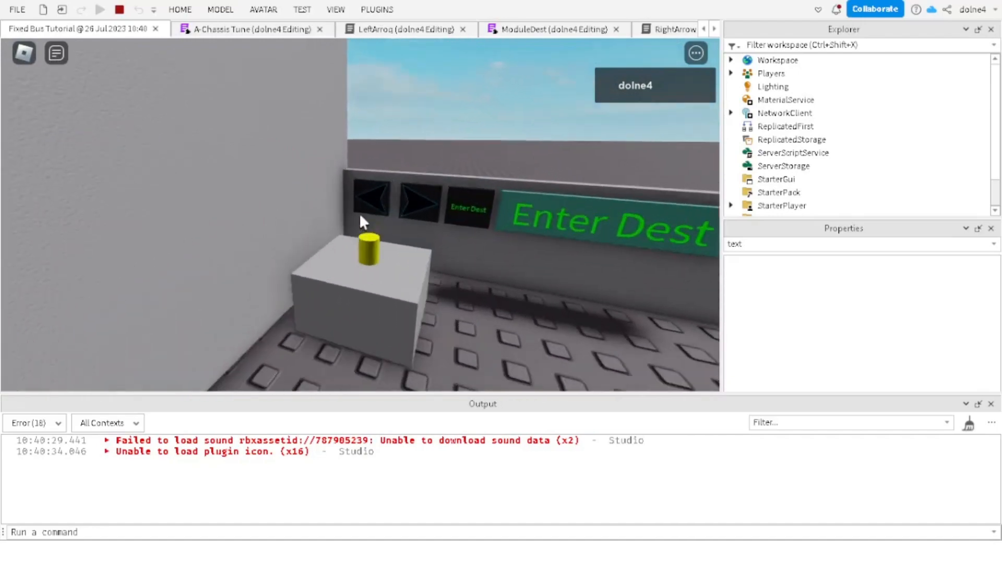
scroll(353, 217, up, 5)
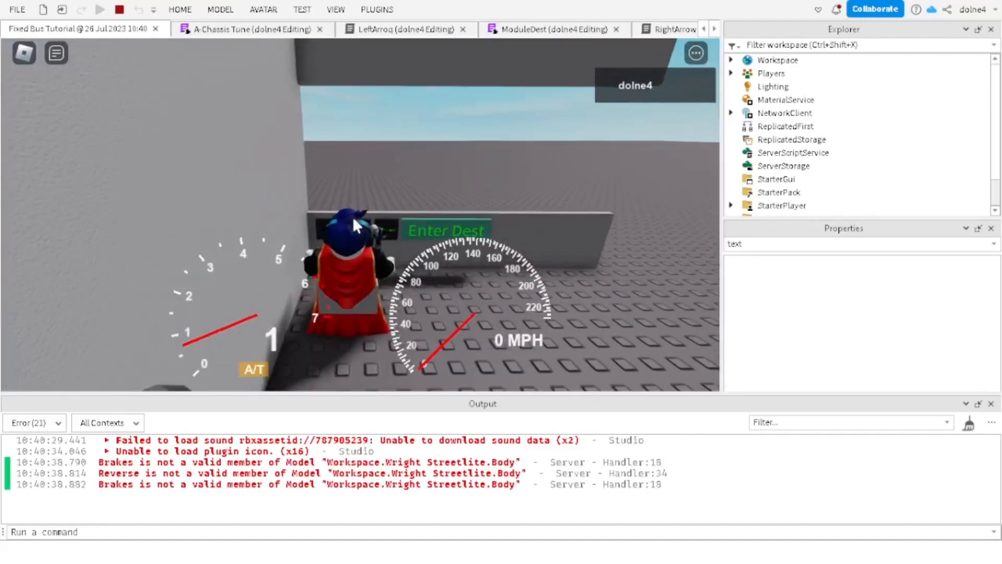
Step: Choose the 43 Kennedy destination, enter it, and check the outer signs from outside the bus
scroll(353, 218, up, 3)
click(359, 224)
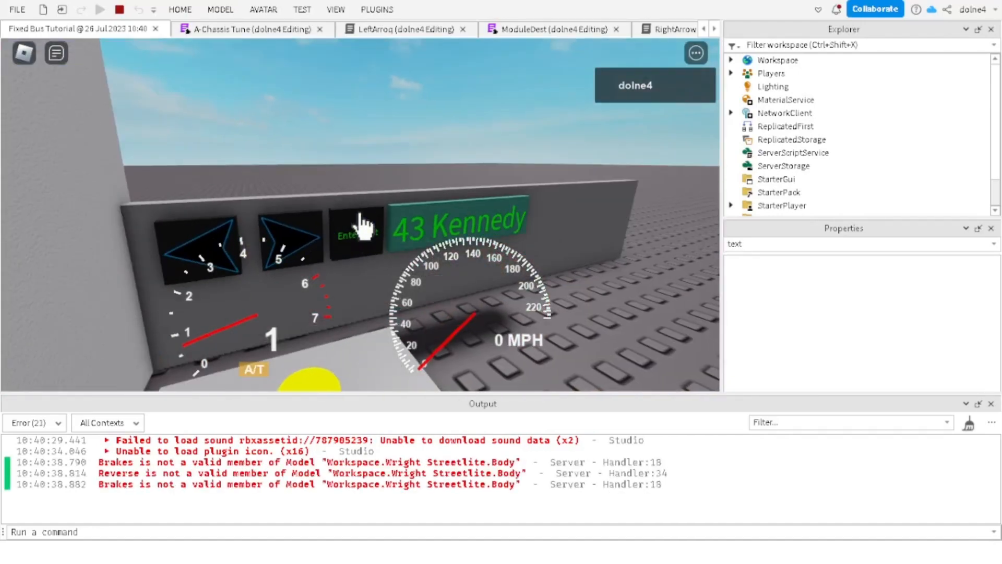
scroll(361, 214, down, 6)
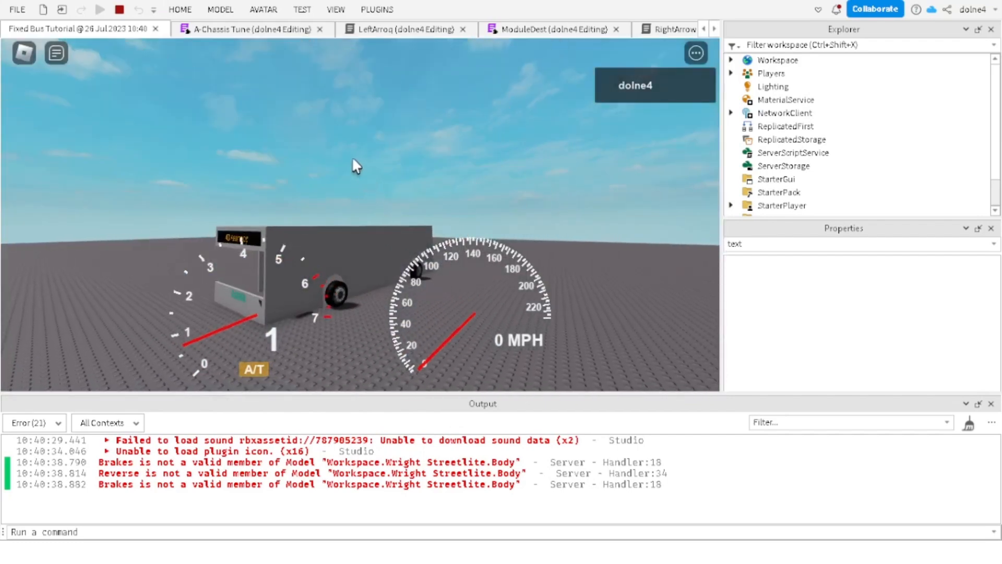
right_drag(353, 159, 354, 160)
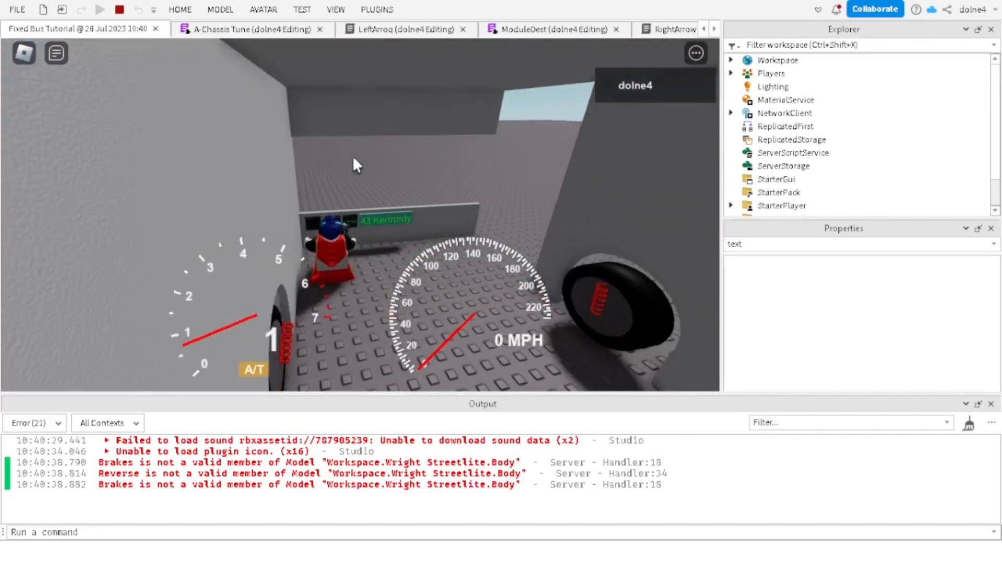
Step: Enter the 141 Coliseum destination, check the bus's outer signs, and end the playtest
scroll(354, 158, up, 5)
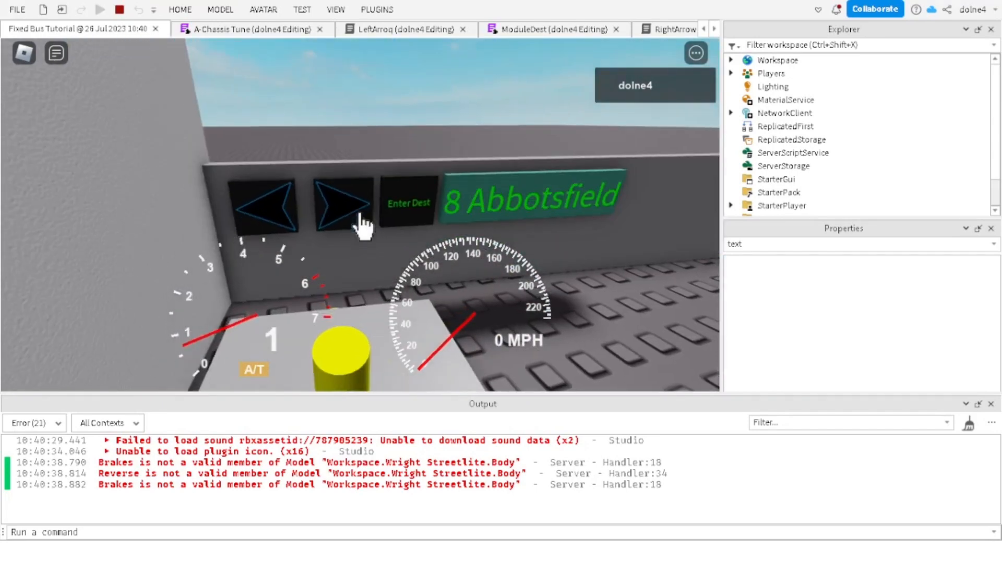
click(360, 215)
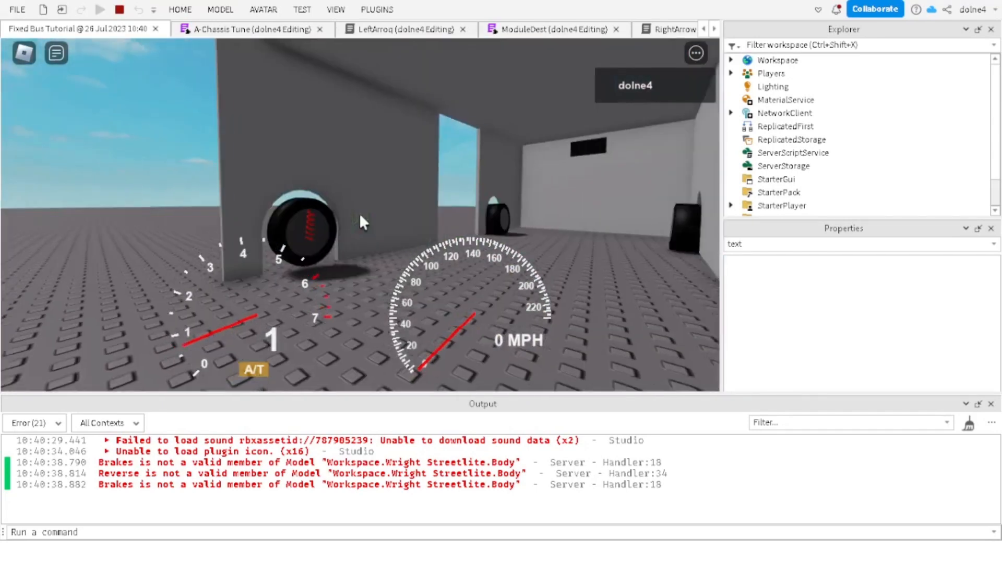
scroll(365, 222, down, 5)
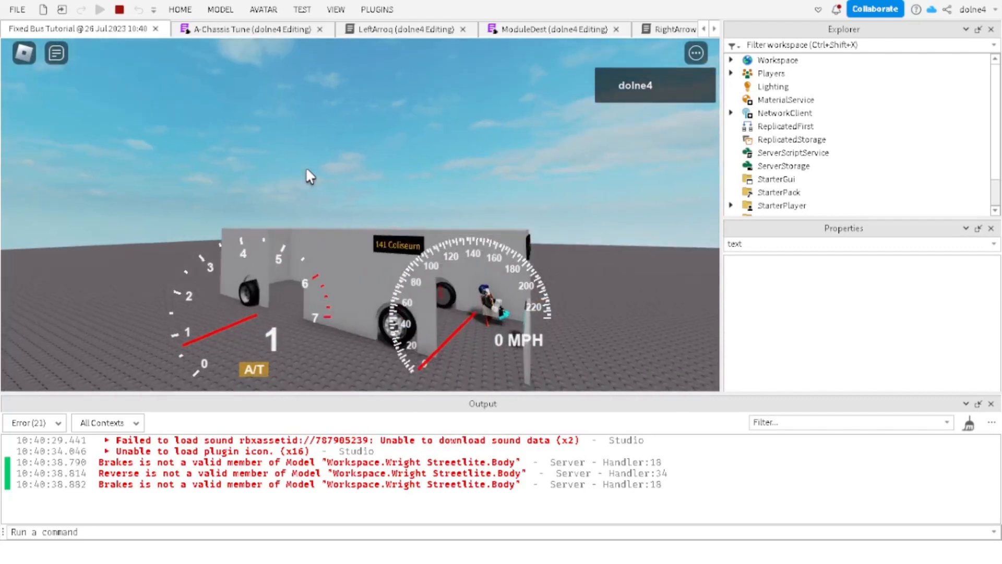
right_drag(307, 170, 306, 170)
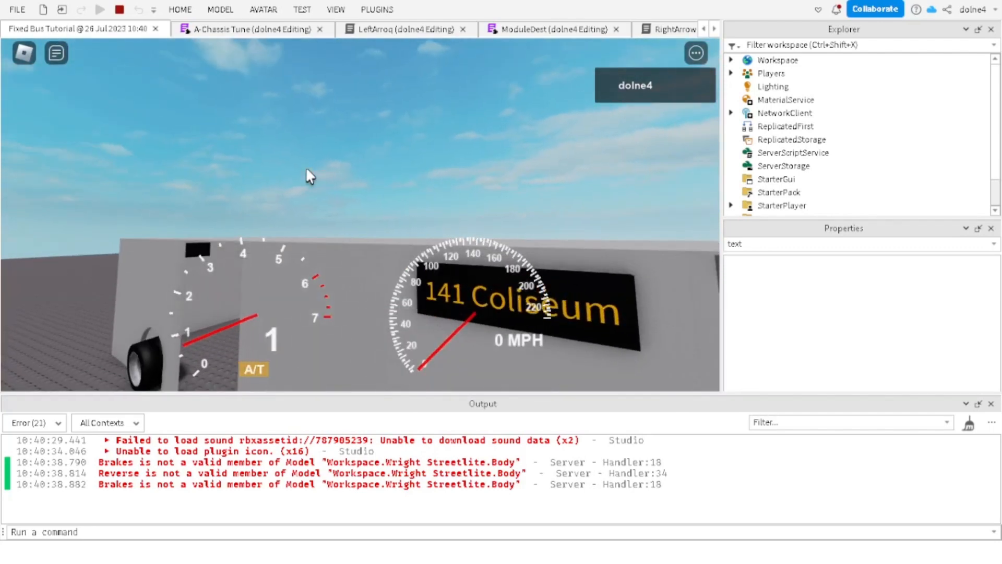
click(117, 12)
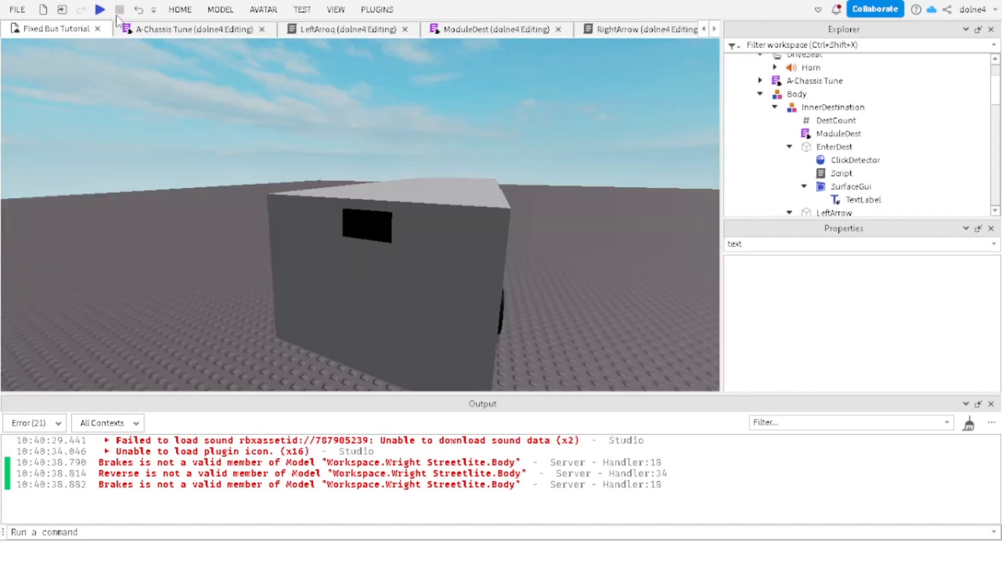
Step: Bring the driver's area into view and look through the A-Chassis Tune Plugins folder and its Buttons frame
click(389, 195)
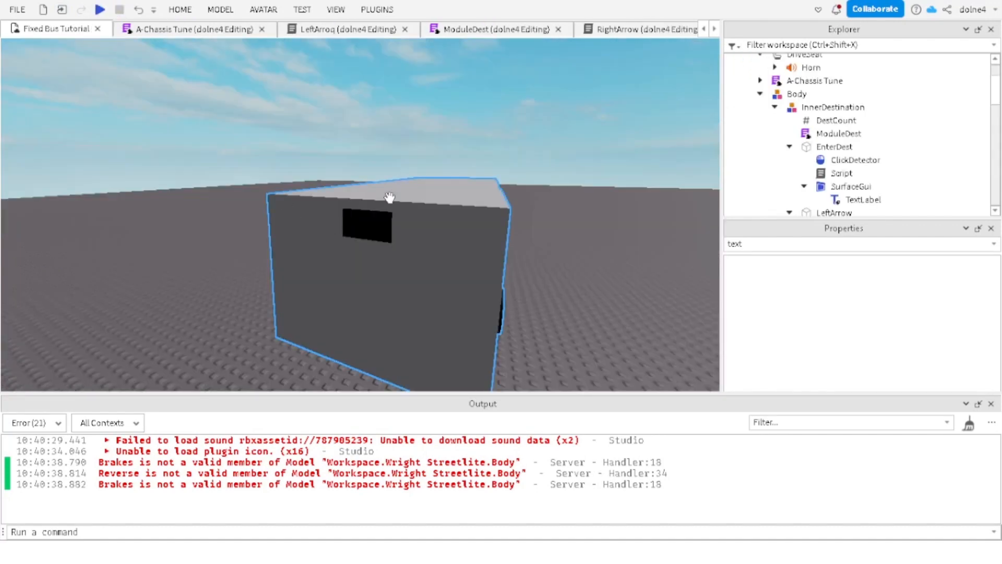
click(321, 163)
scroll(319, 158, up, 10)
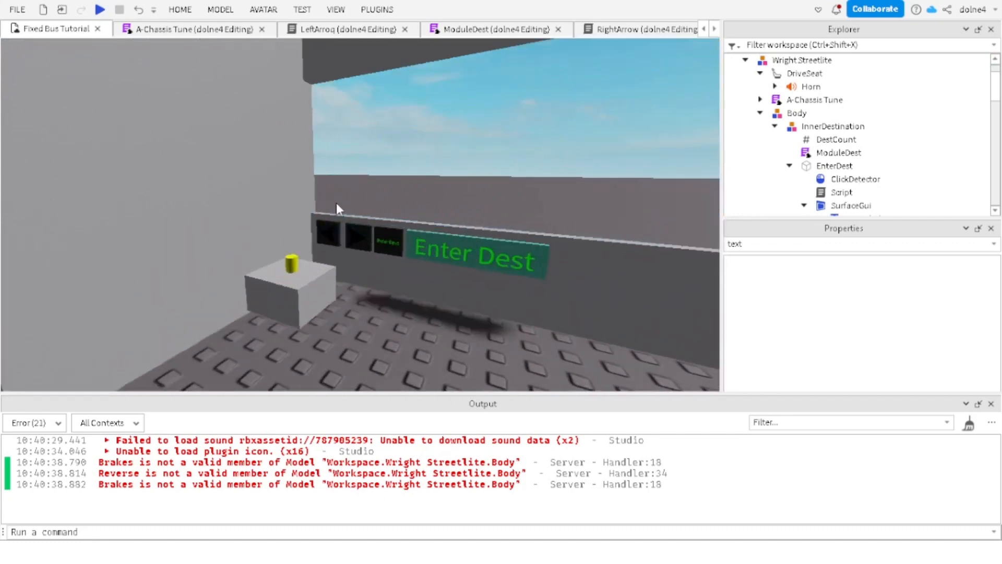
scroll(340, 224, down, 10)
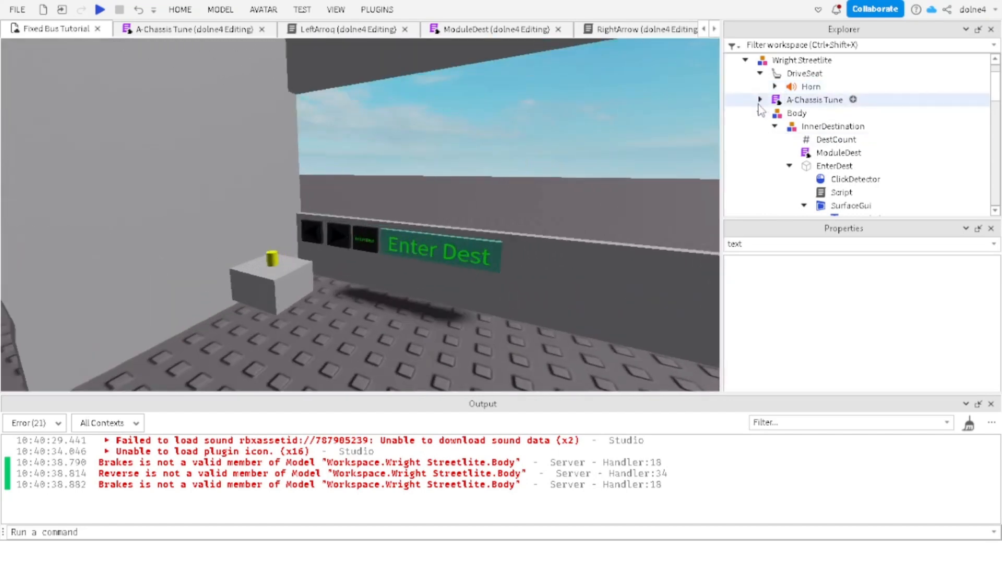
click(760, 102)
click(774, 113)
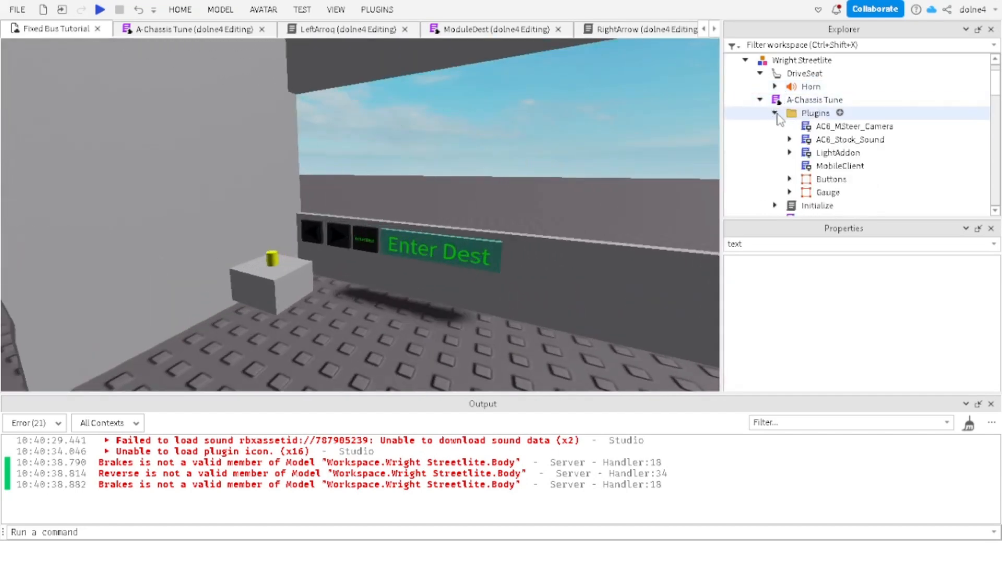
click(790, 169)
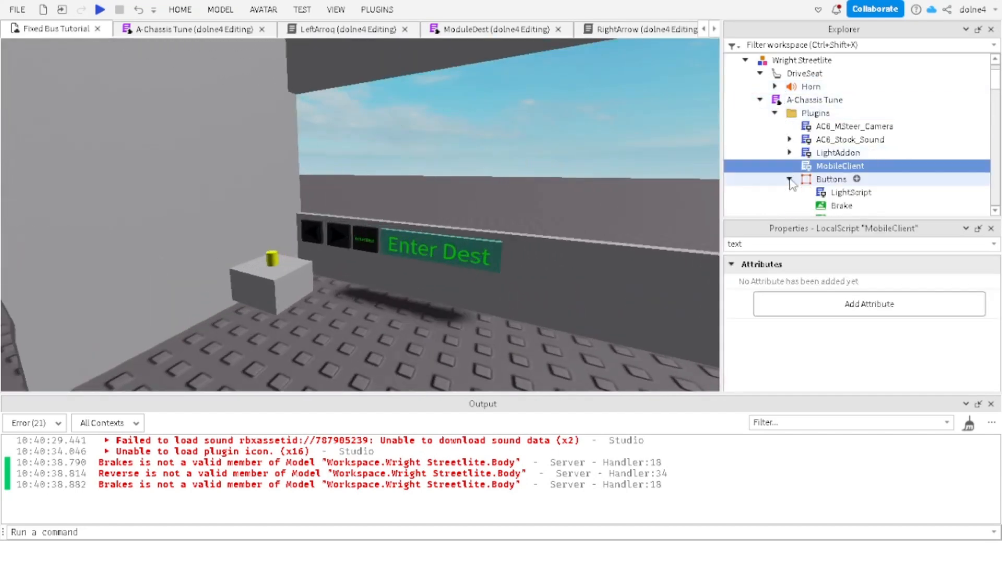
scroll(791, 182, down, 3)
scroll(848, 164, up, 3)
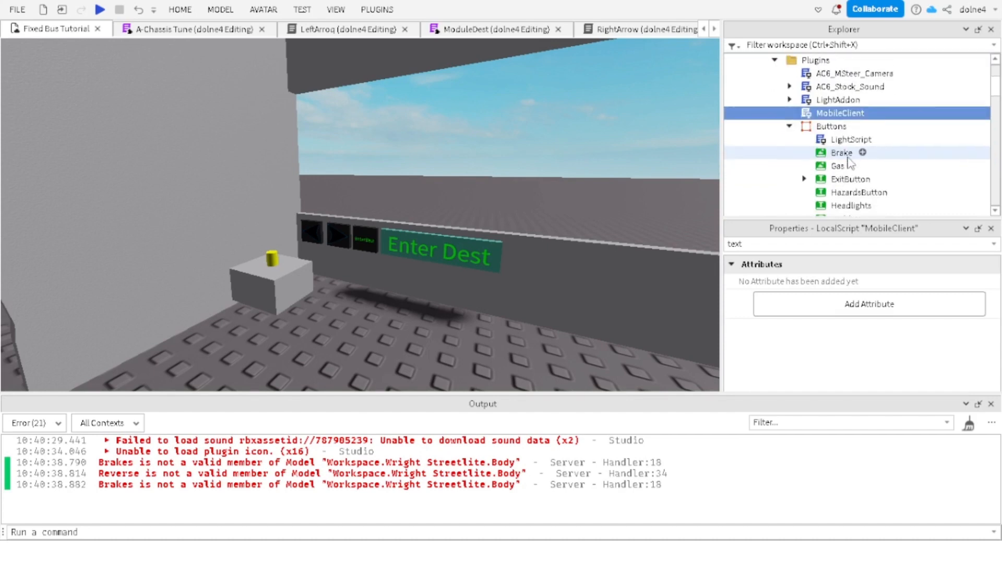
Step: Collapse the Buttons frame, look through the contents of the Gauge frame in Plugins, and select Gauge
click(789, 126)
click(789, 138)
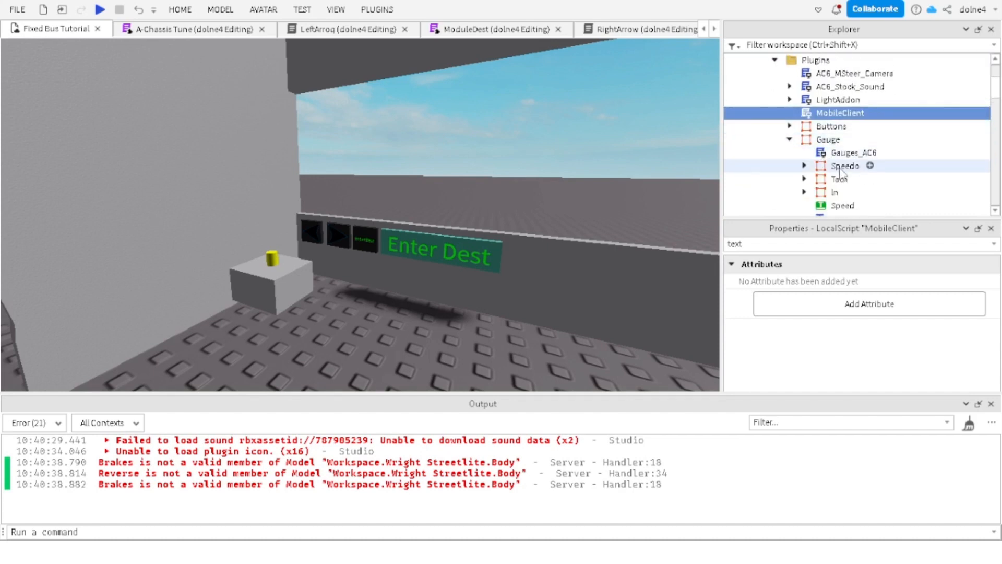
scroll(841, 174, down, 3)
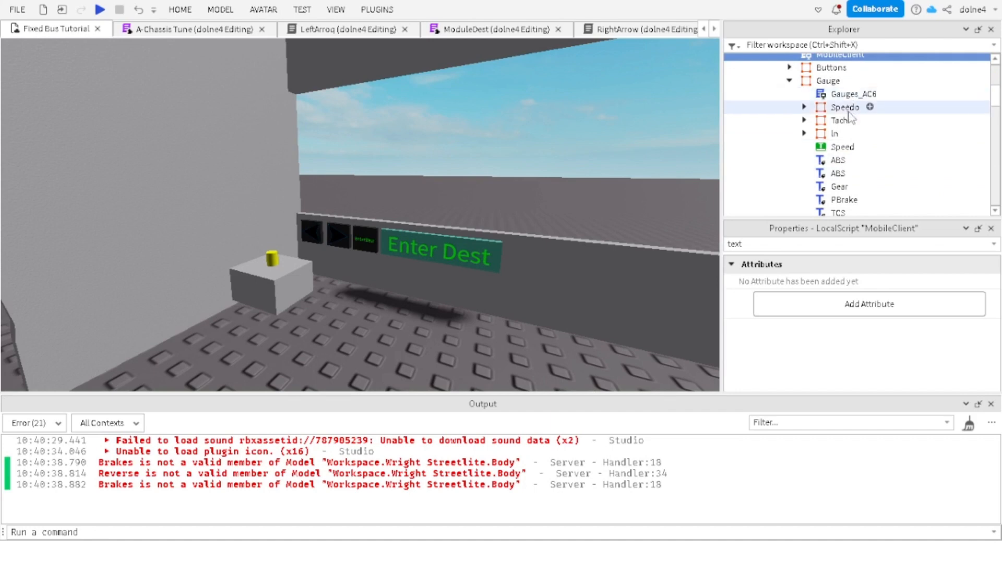
scroll(845, 93, up, 3)
click(822, 137)
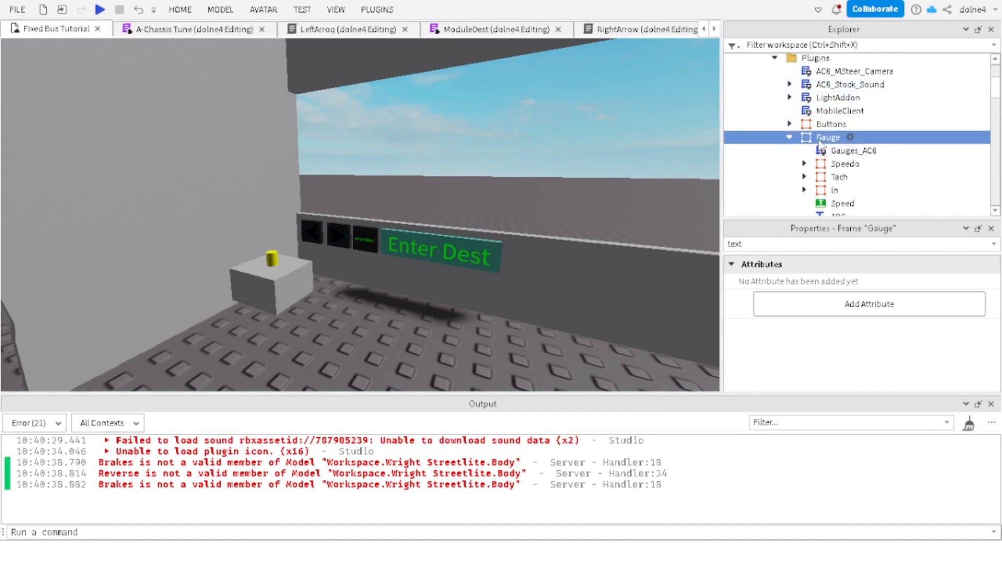
drag(806, 139, 809, 83)
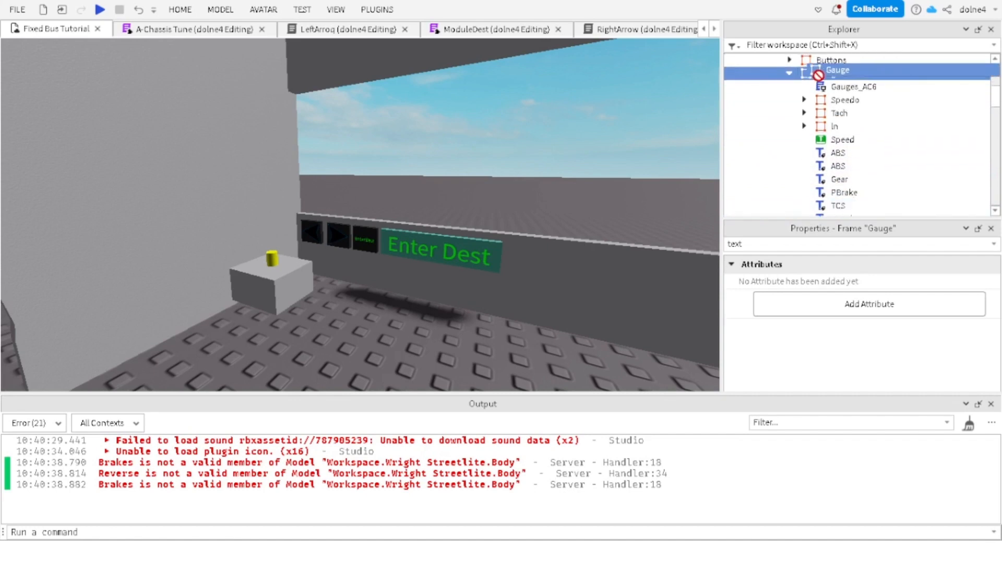
Step: Insert a ScreenGui into StarterGui
drag(997, 103, 997, 192)
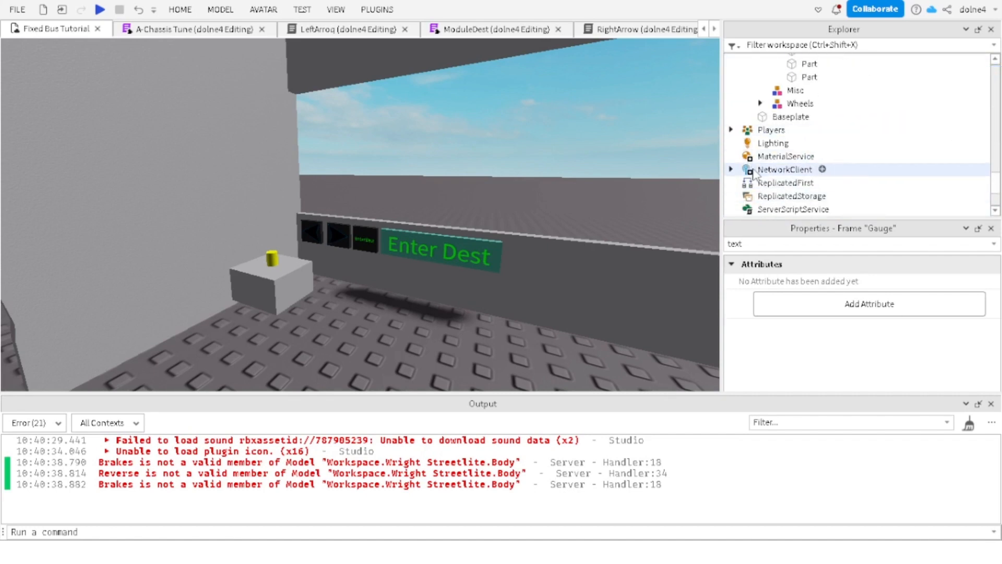
scroll(766, 188, down, 2)
scroll(766, 191, down, 1)
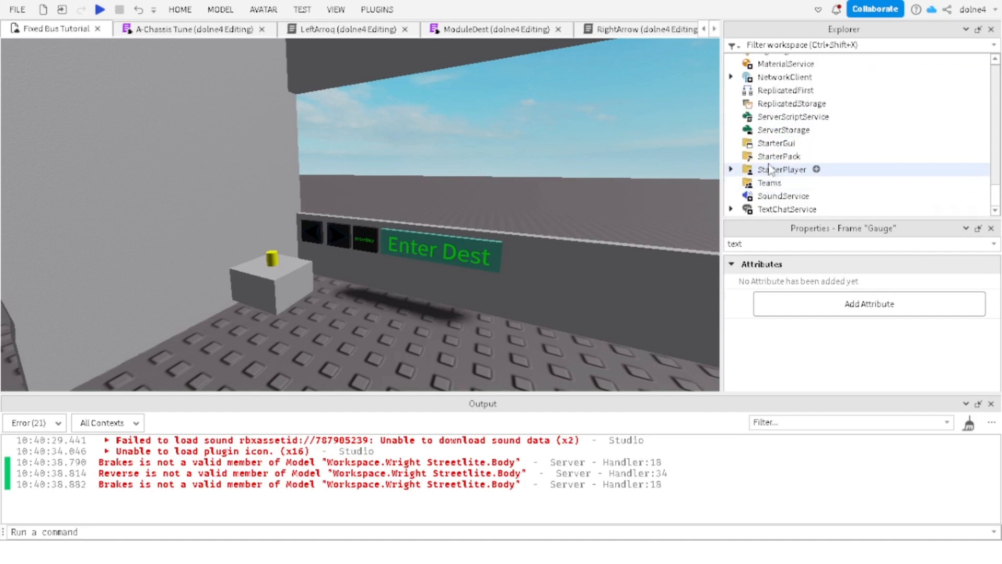
click(806, 143)
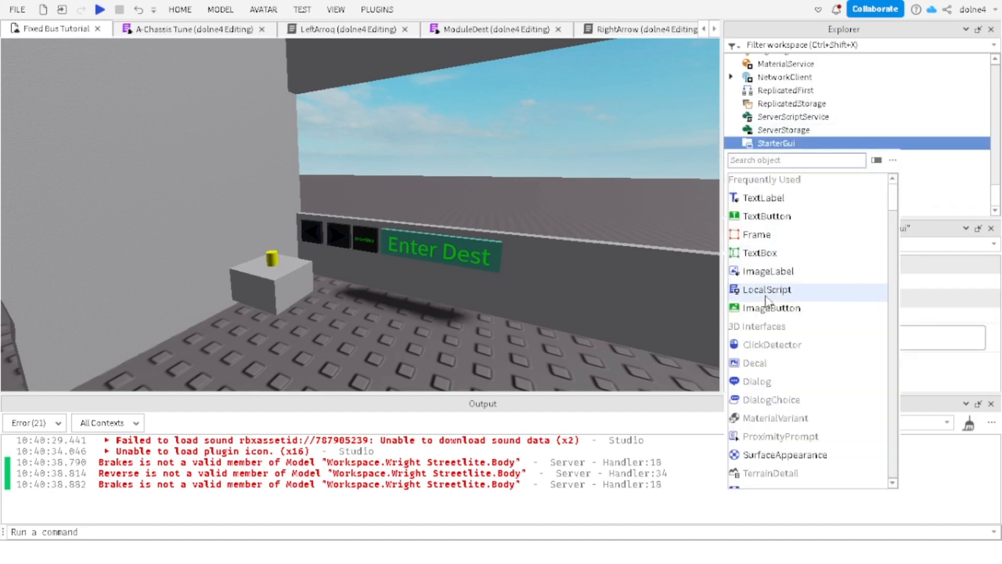
text(sc)
click(765, 216)
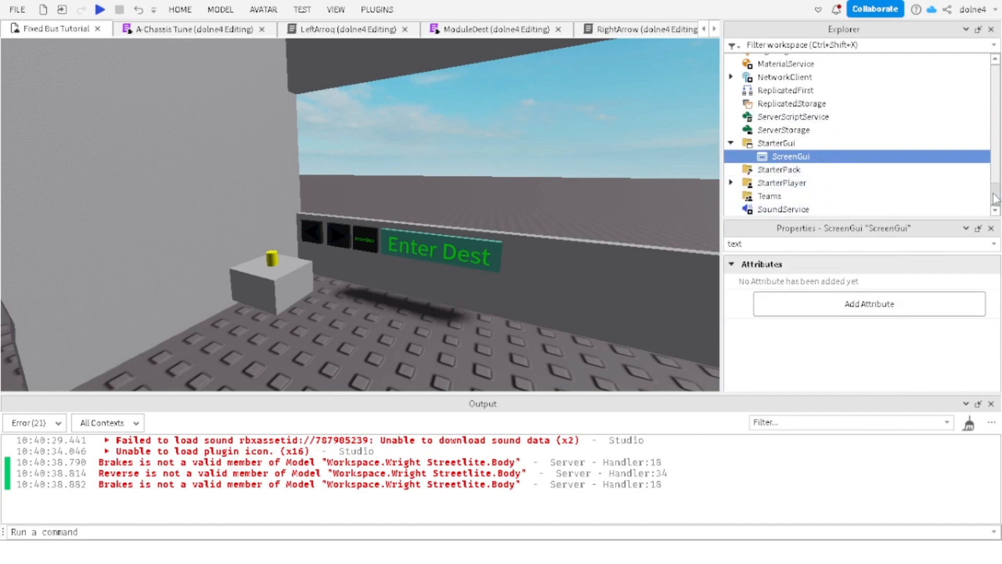
Step: Copy the Gauge frame from the A-Chassis Tune Plugins folder into the new ScreenGui in StarterGui
drag(994, 198, 986, 66)
scroll(823, 166, down, 4)
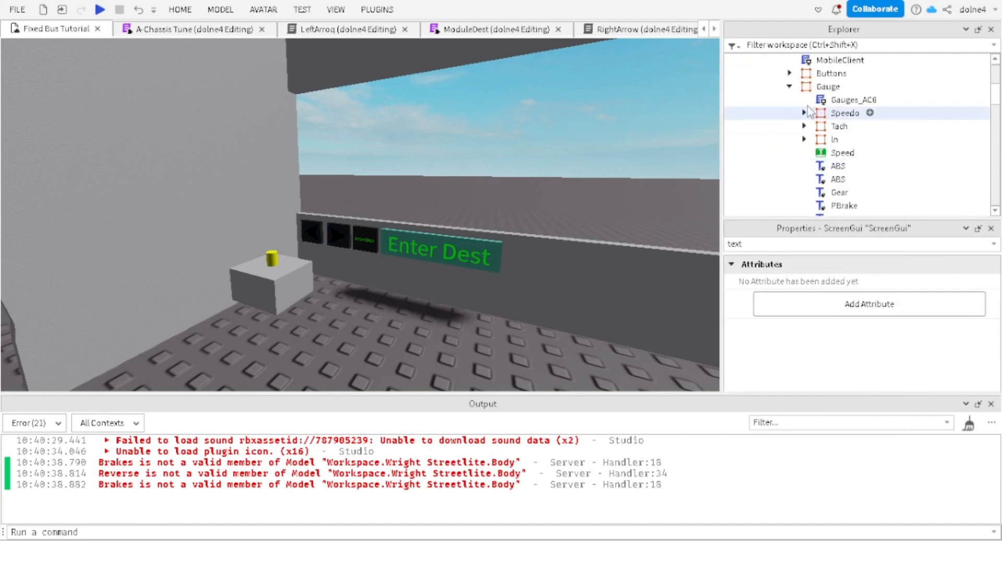
double_click(817, 88)
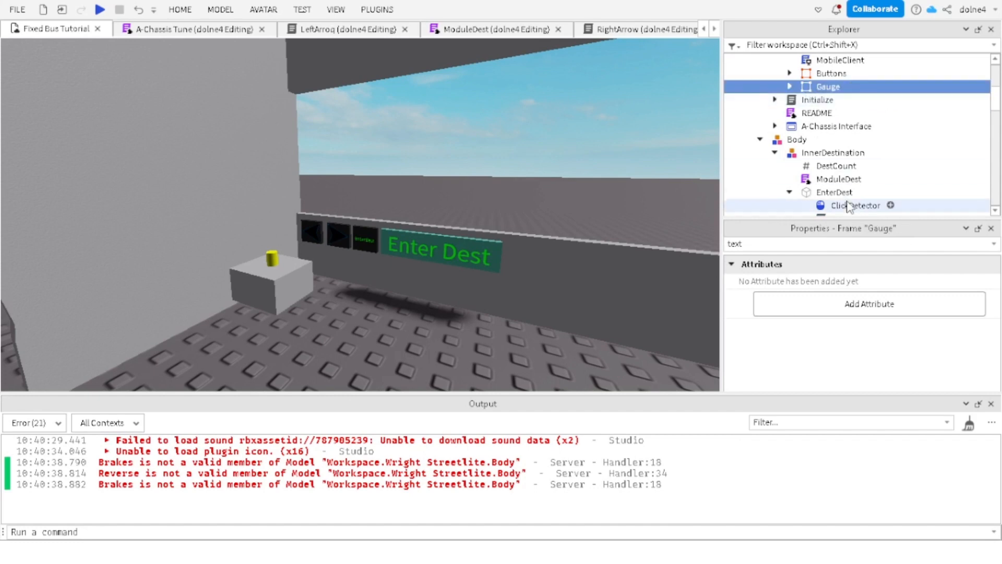
scroll(809, 200, up, 10)
click(789, 146)
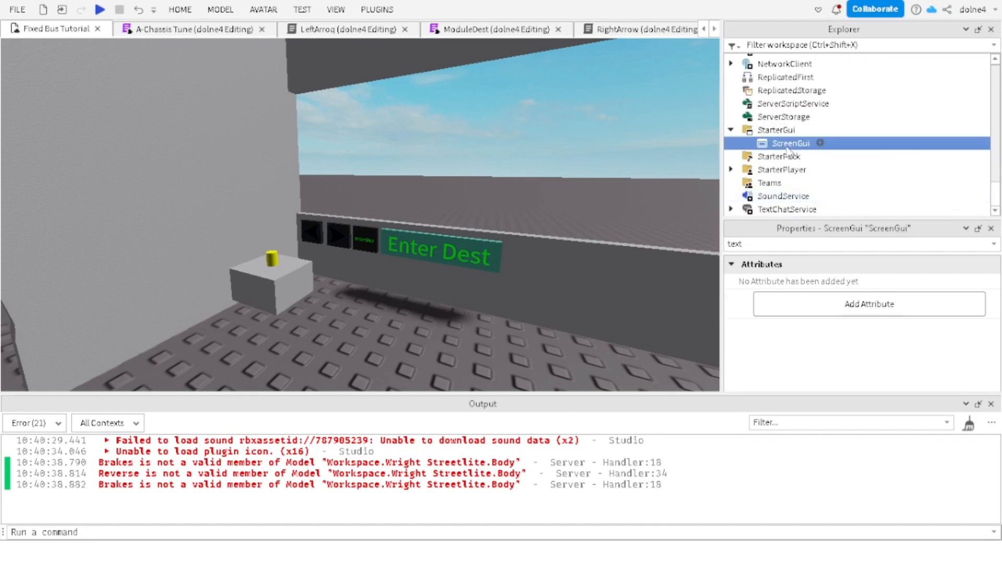
key(ctrl+shift+v)
Step: Add a 100 x 100 Frame inside the copied Gauge and move it inward from the viewport's upper-left corner
key(s)
right_drag(467, 117, 468, 117)
key(a)
key(w)
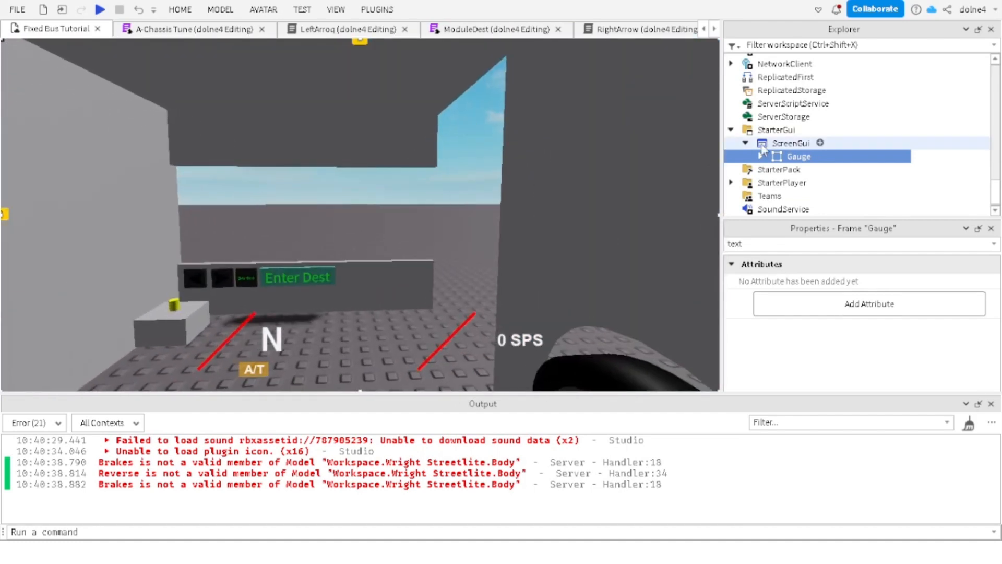
click(761, 156)
scroll(793, 197, down, 6)
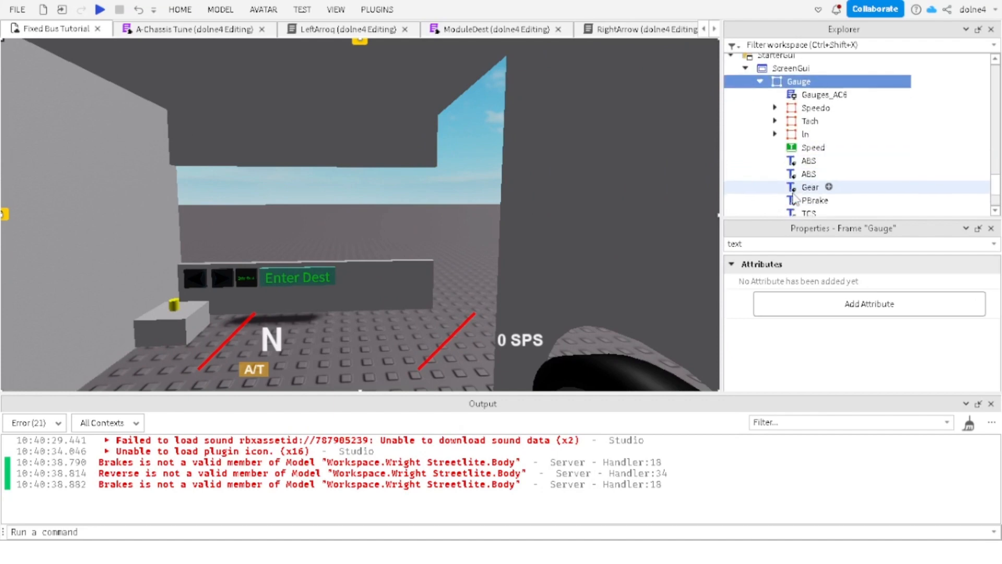
scroll(794, 198, up, 5)
scroll(793, 198, up, 1)
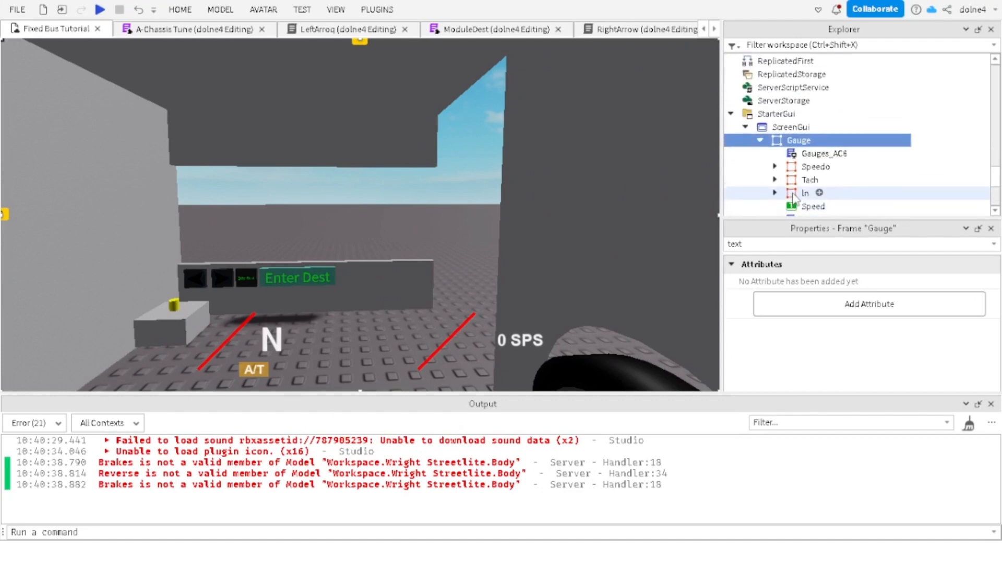
click(821, 139)
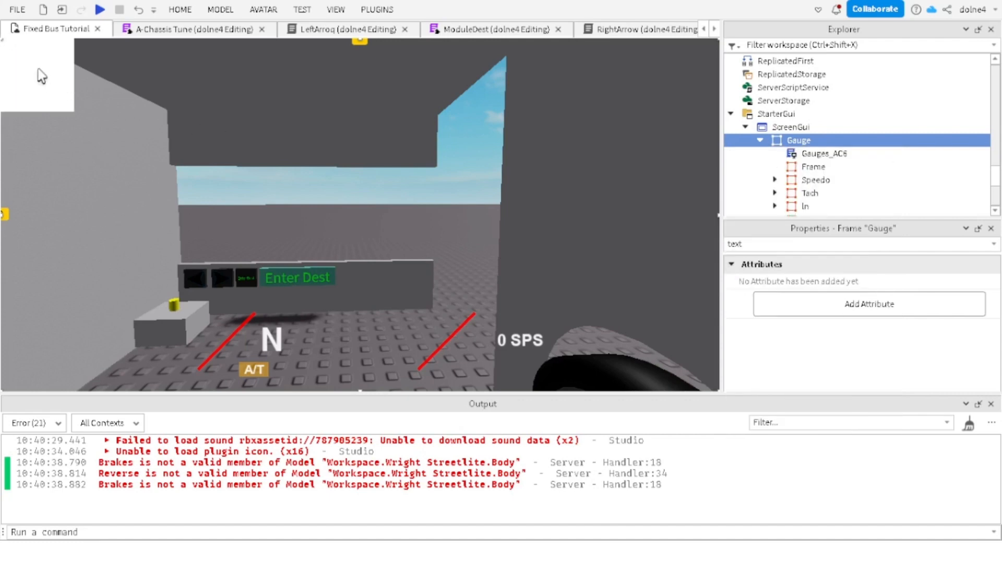
drag(38, 71, 102, 148)
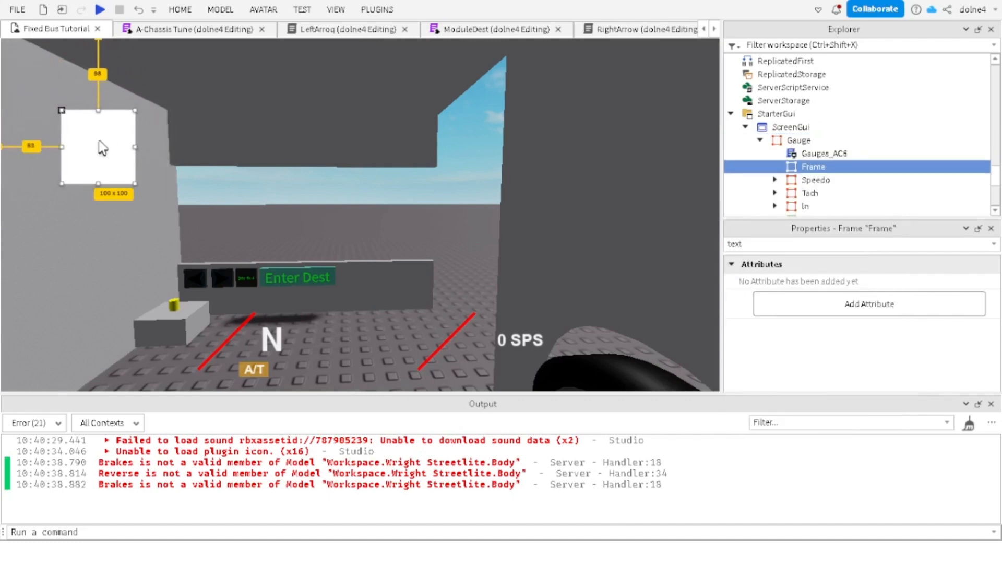
Step: Widen the Frame in Gauge to about 481 x 100, move it to the viewport's upper edge, and close the Output window
click(759, 142)
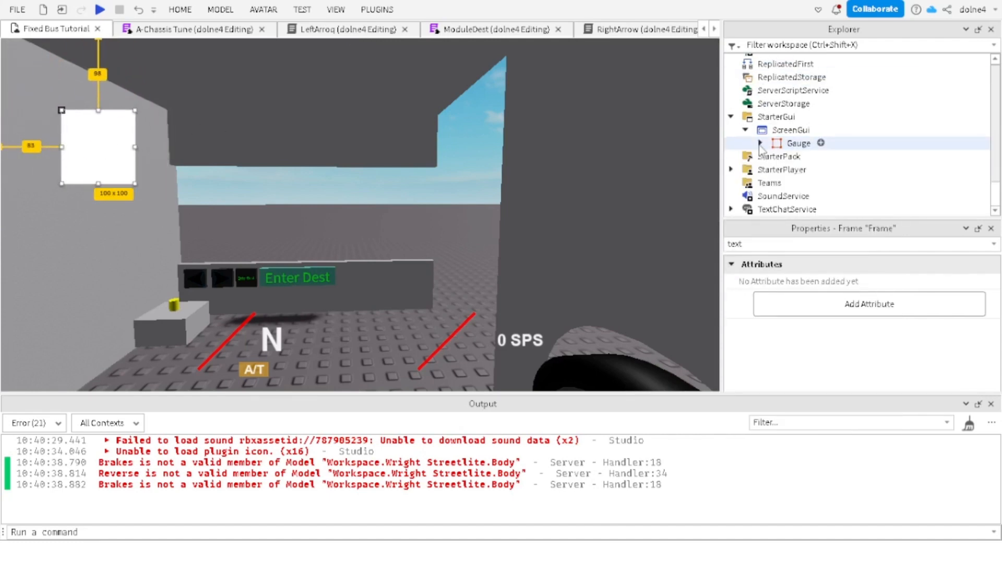
click(759, 143)
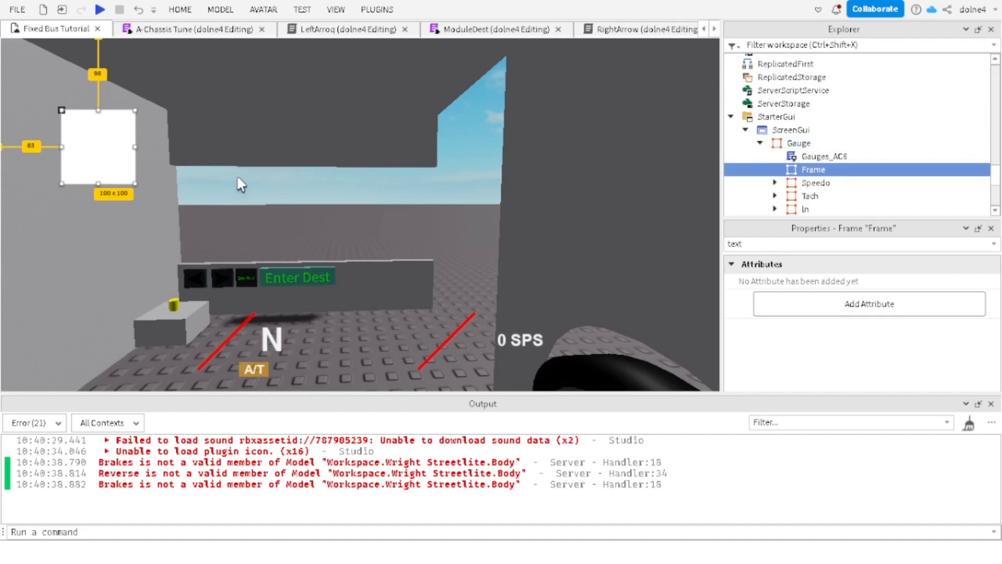
drag(135, 145, 415, 147)
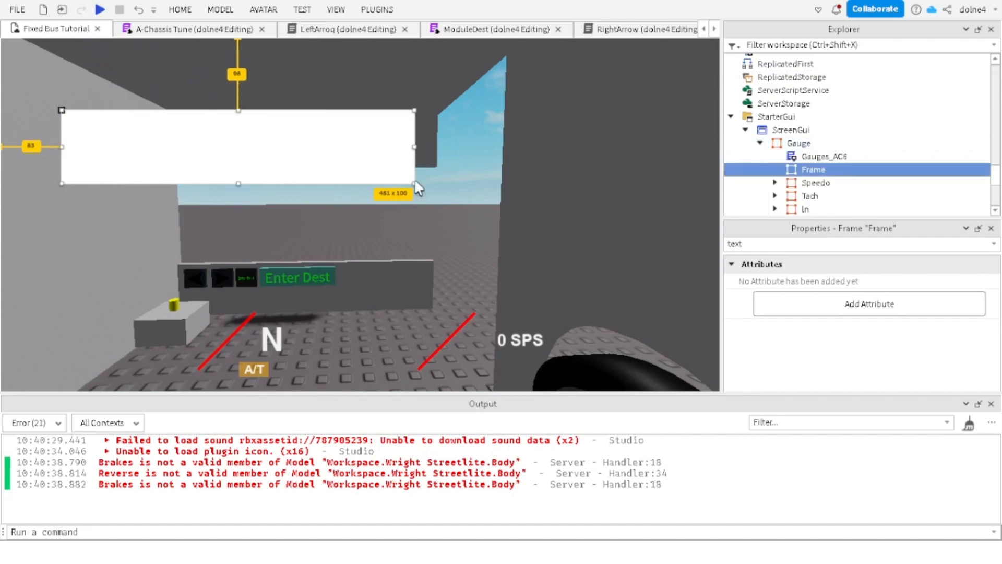
drag(226, 139, 310, 67)
click(991, 404)
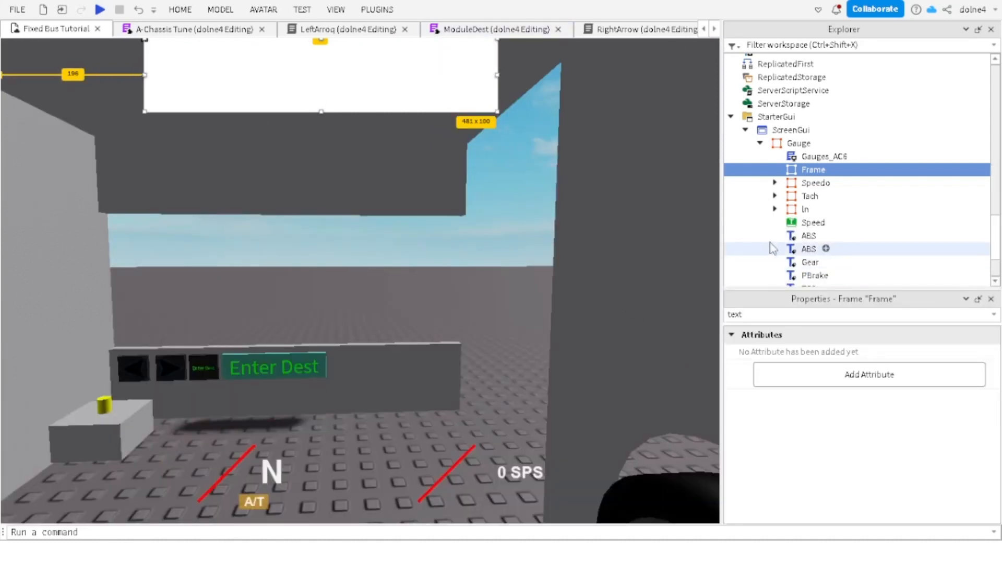
Step: Insert a TextLabel into the Frame and fit it to the frame's right-hand part at about 277 x 100
click(839, 170)
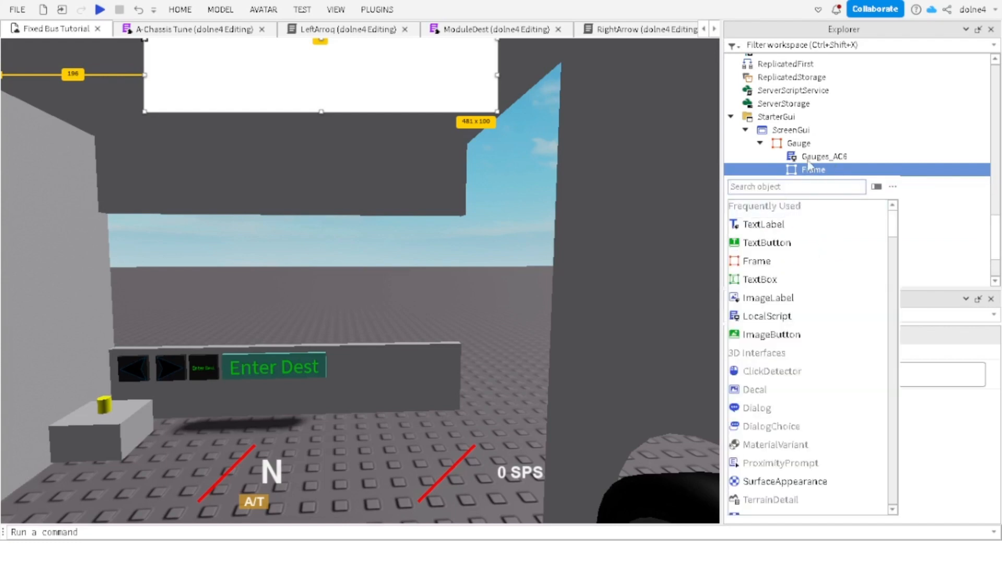
click(836, 223)
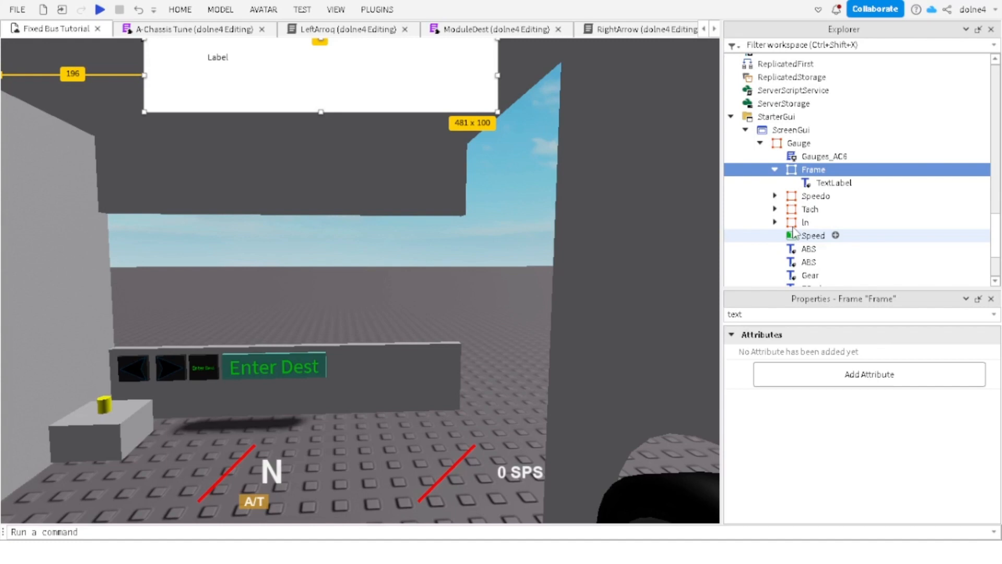
click(232, 68)
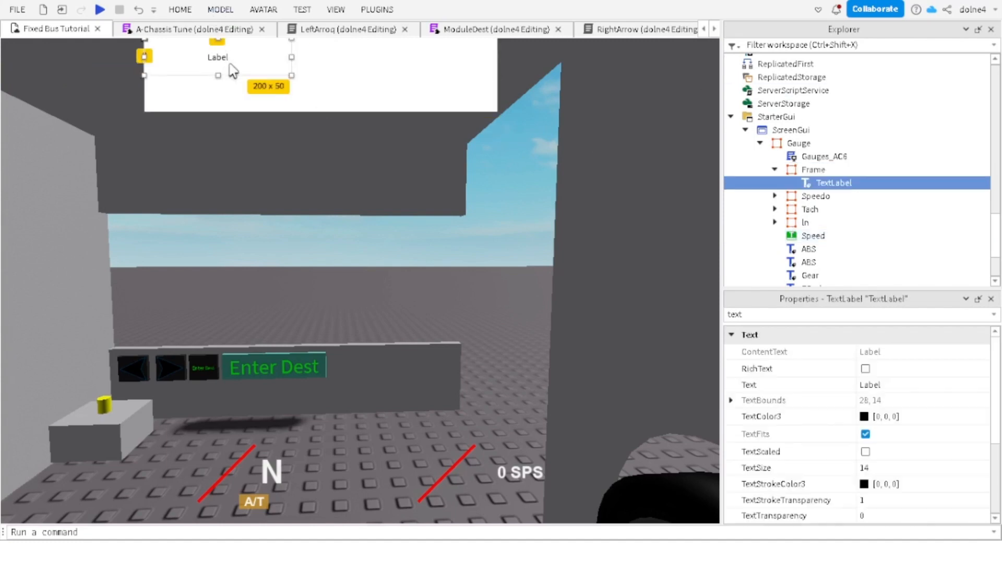
drag(229, 57, 419, 110)
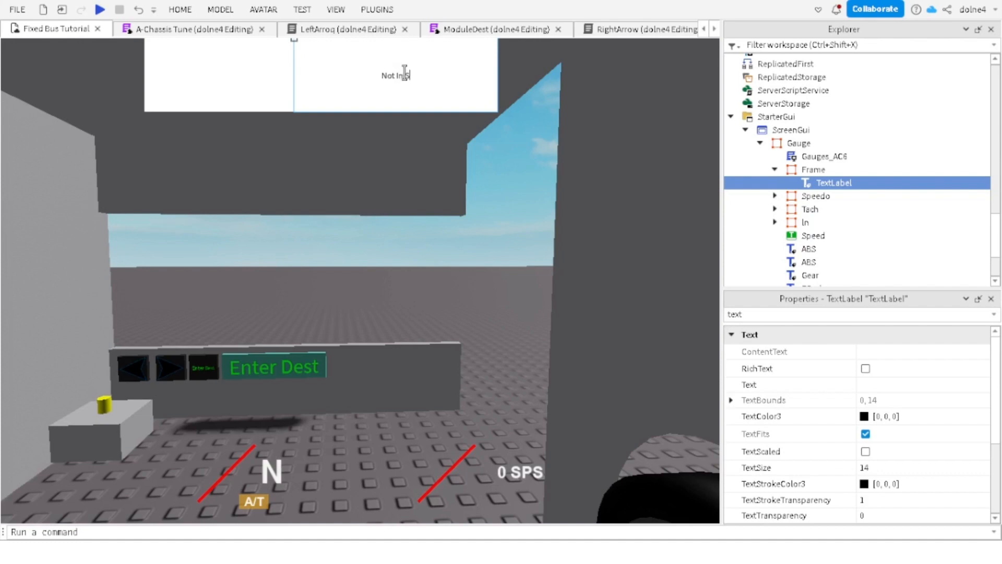
Step: Set the label's text to "Not In Service" and enable TextScaled
text(ervic)
key(Return)
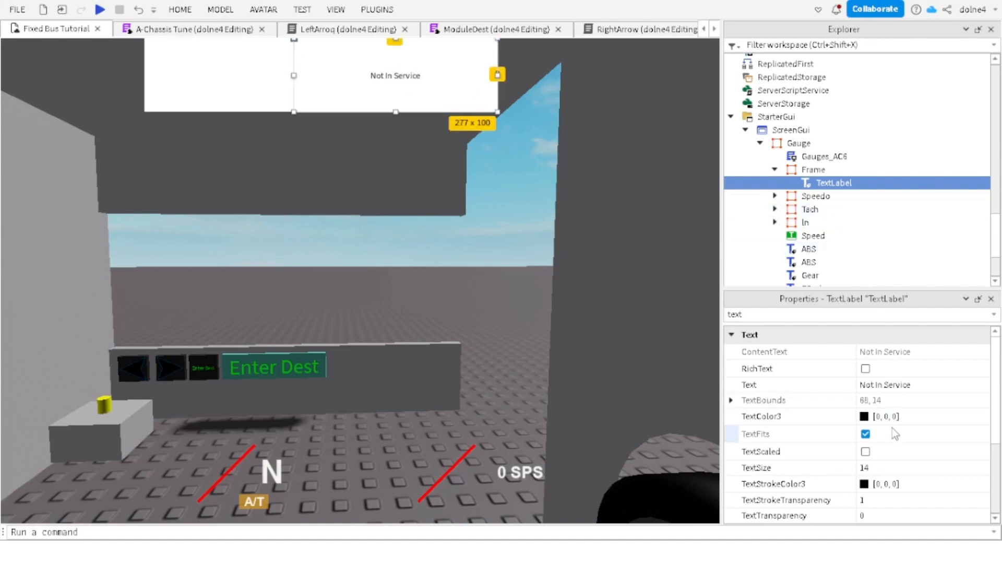
click(871, 451)
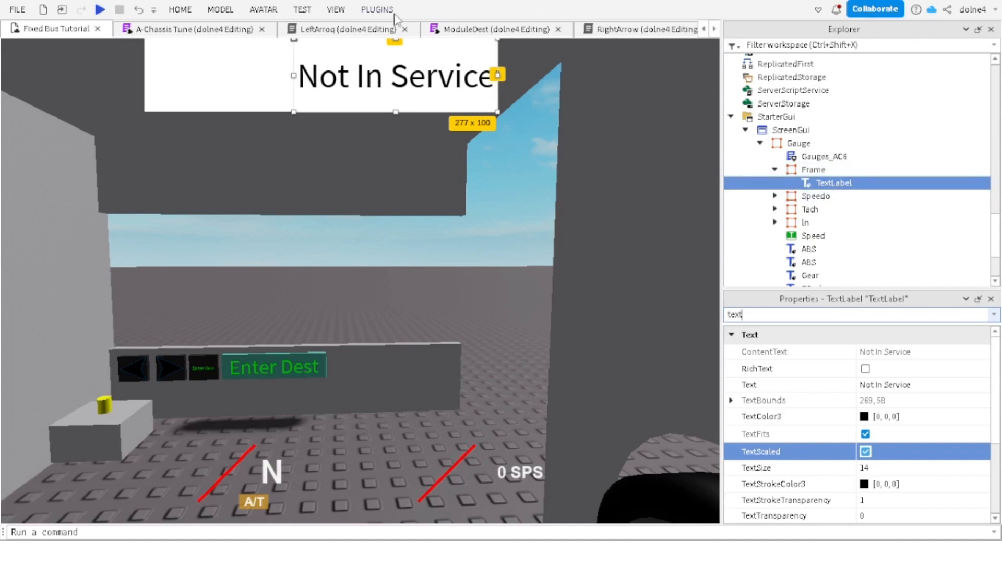
Step: Convert the "Not In Service" TextLabel into a TextButton with the Reclass plugin and close the plugin window
click(377, 9)
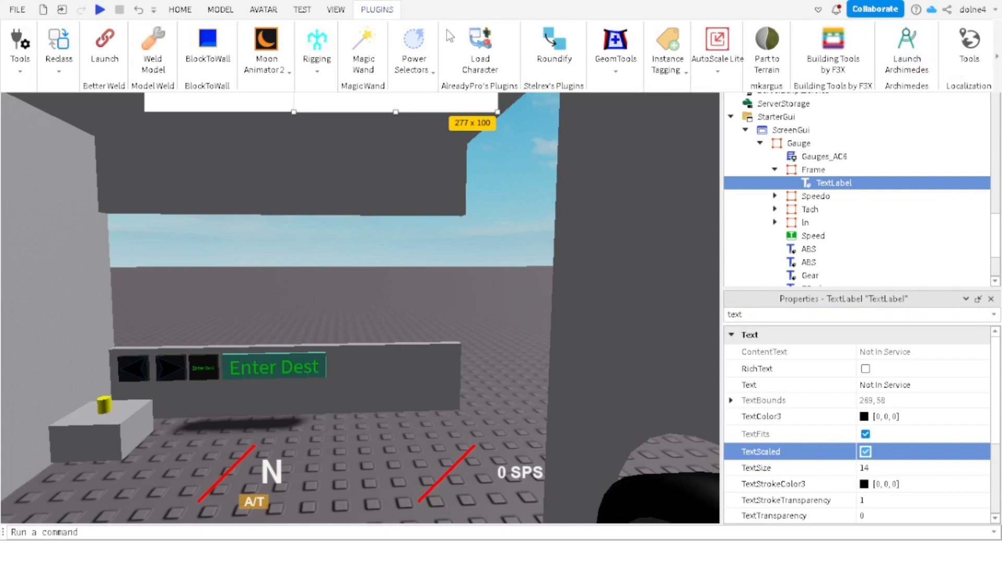
click(59, 57)
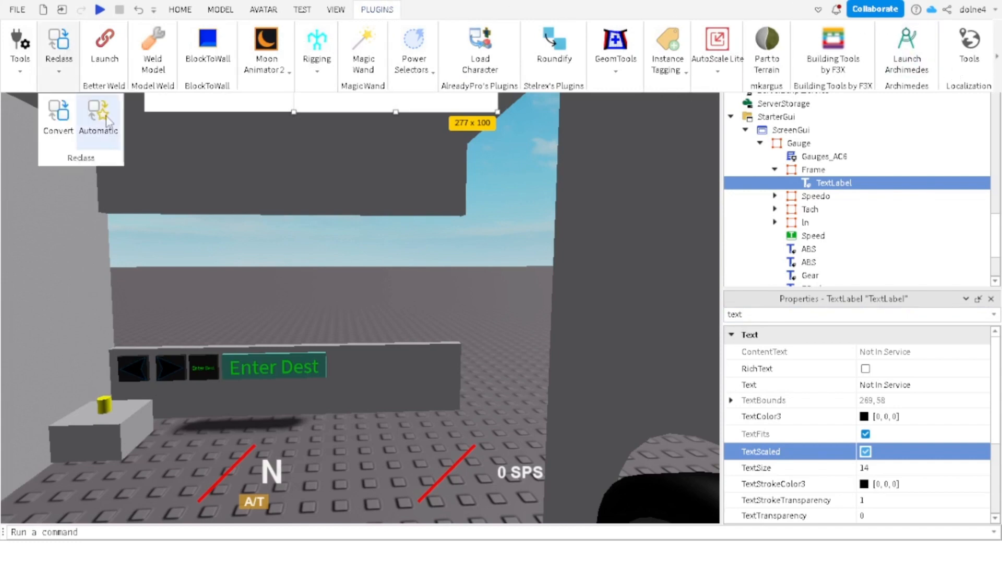
click(67, 136)
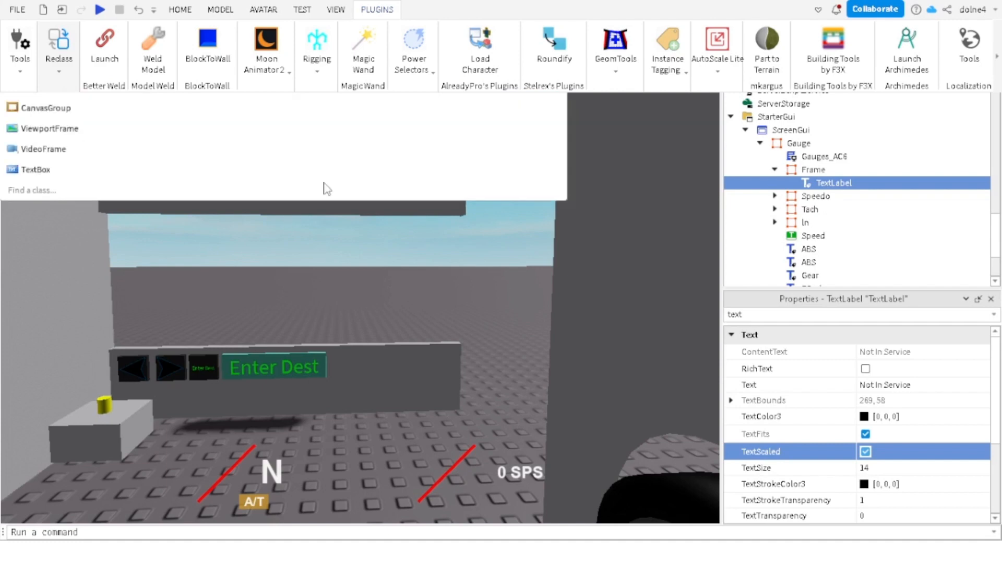
click(349, 7)
click(160, 193)
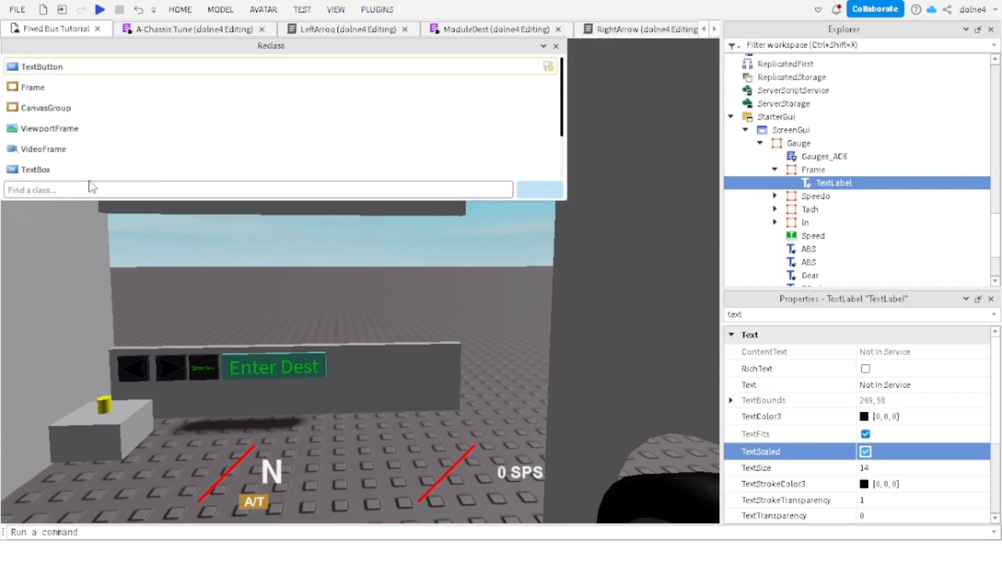
click(92, 73)
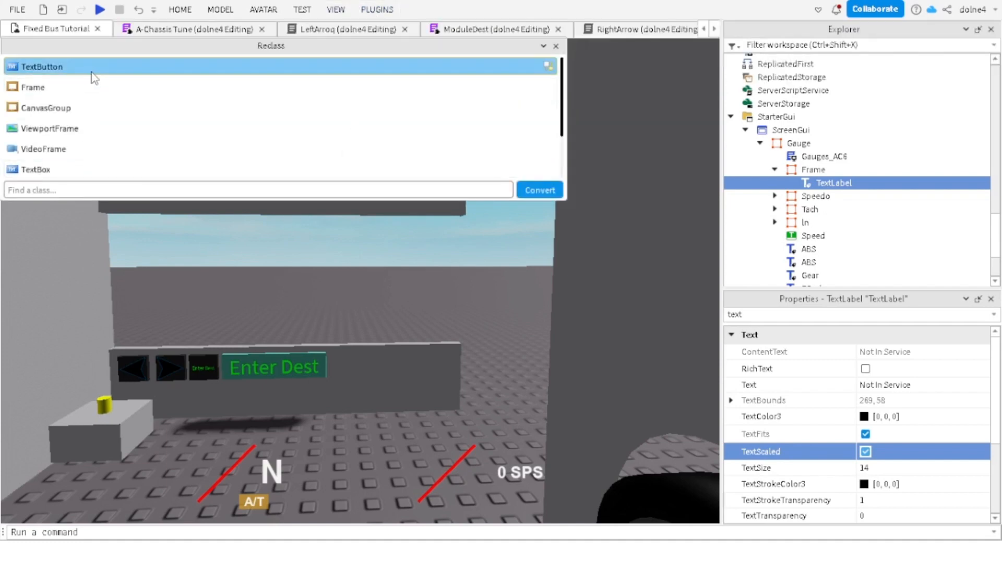
click(542, 191)
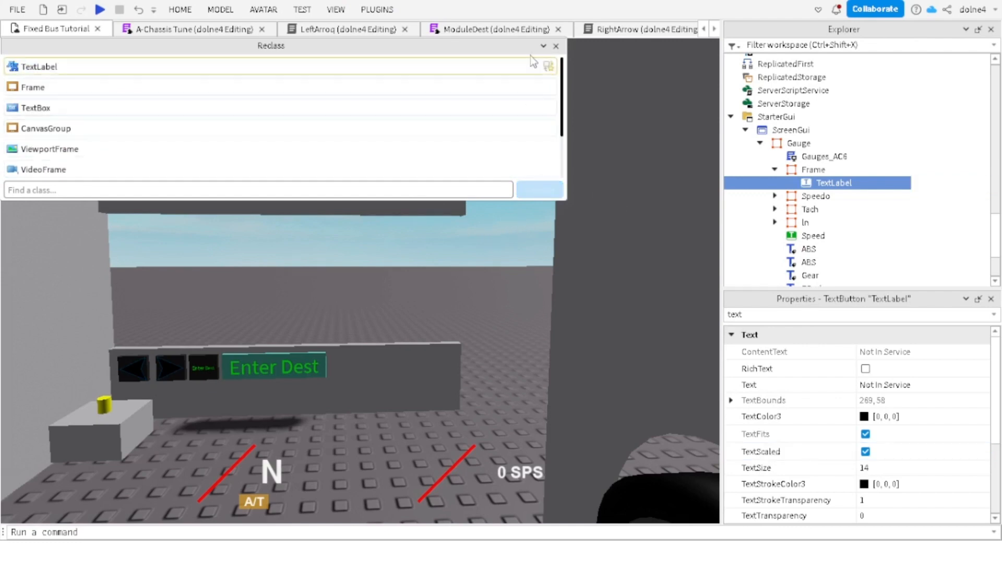
click(554, 46)
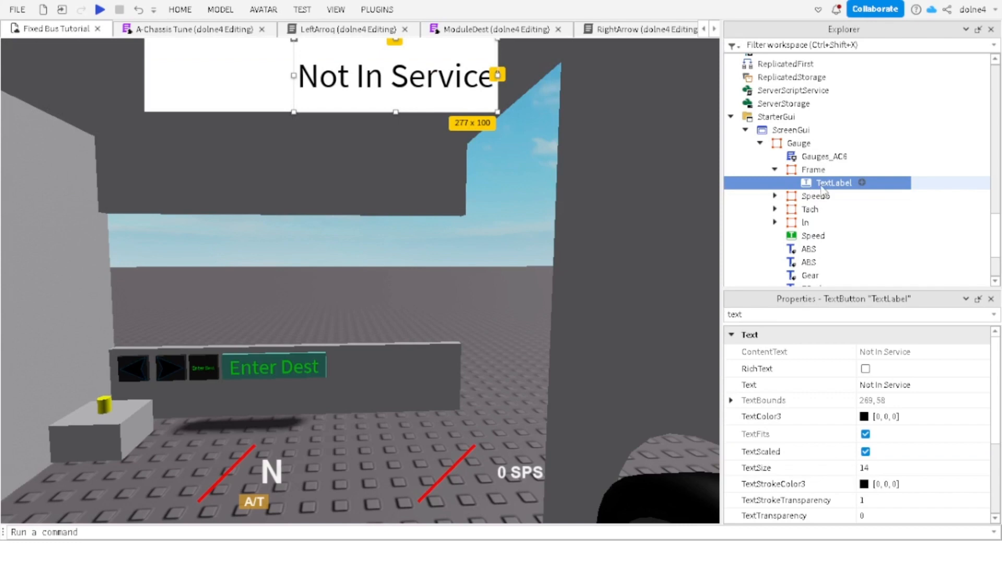
Step: Copy the "Not In Service" button into the Frame, place the copy at the frame's left end, and narrow it to about 114 x 100
key(ctrl+z)
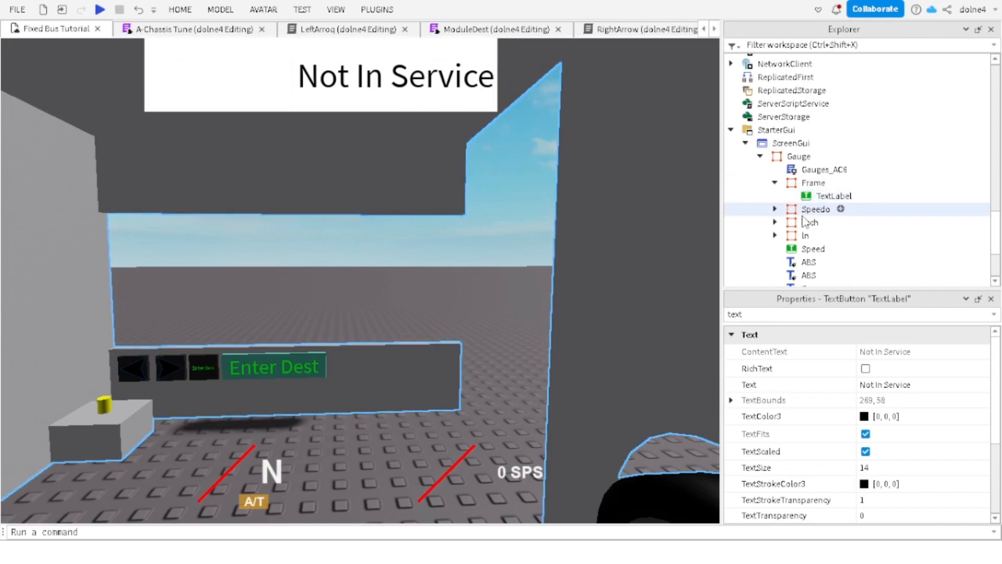
scroll(809, 230, up, 1)
click(809, 235)
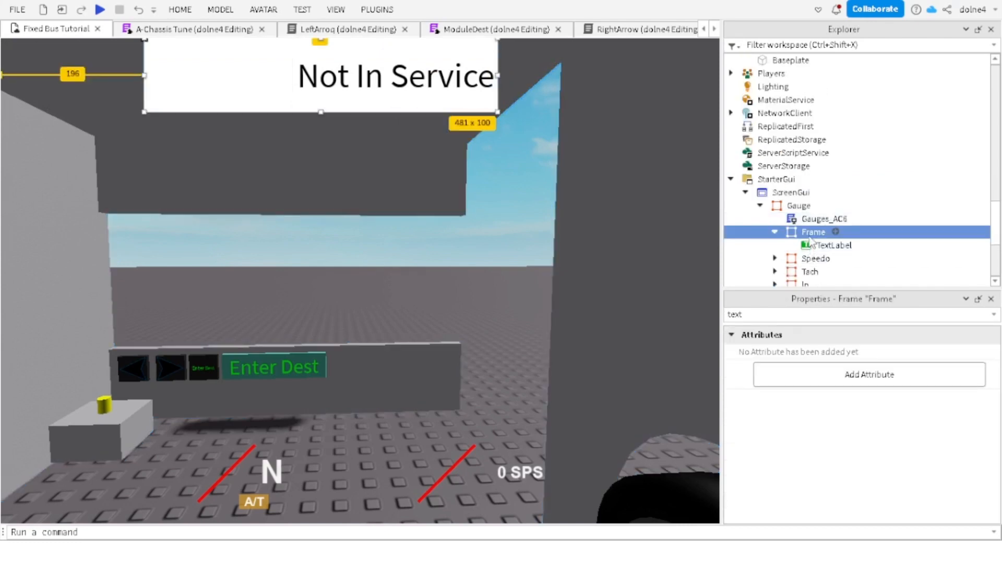
key(ctrl+shift+v)
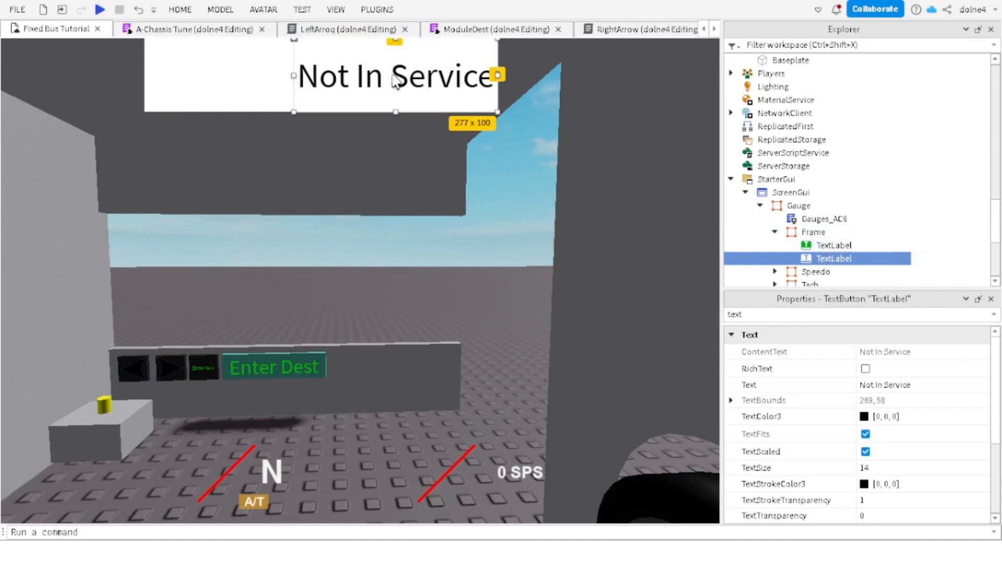
drag(366, 77, 240, 76)
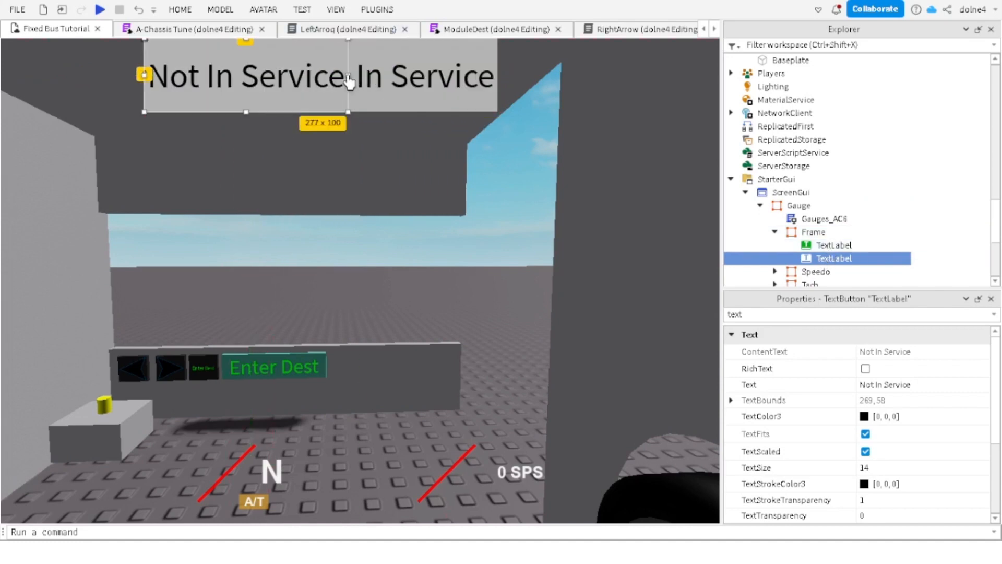
drag(349, 78, 228, 77)
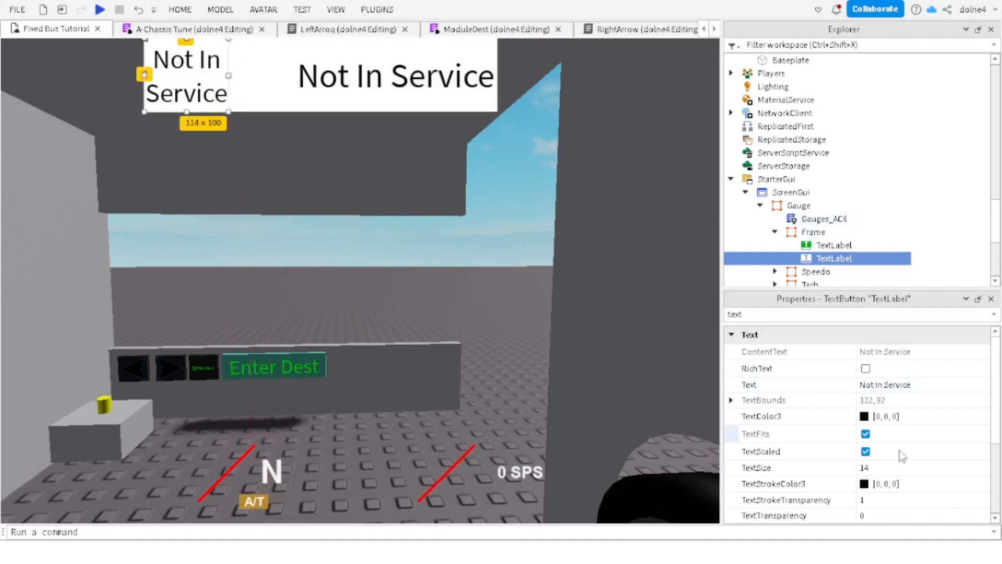
Step: Set the text of the narrow button at the frame's left end to "<", leaving RichText off
scroll(899, 459, down, 3)
scroll(899, 458, up, 3)
click(865, 369)
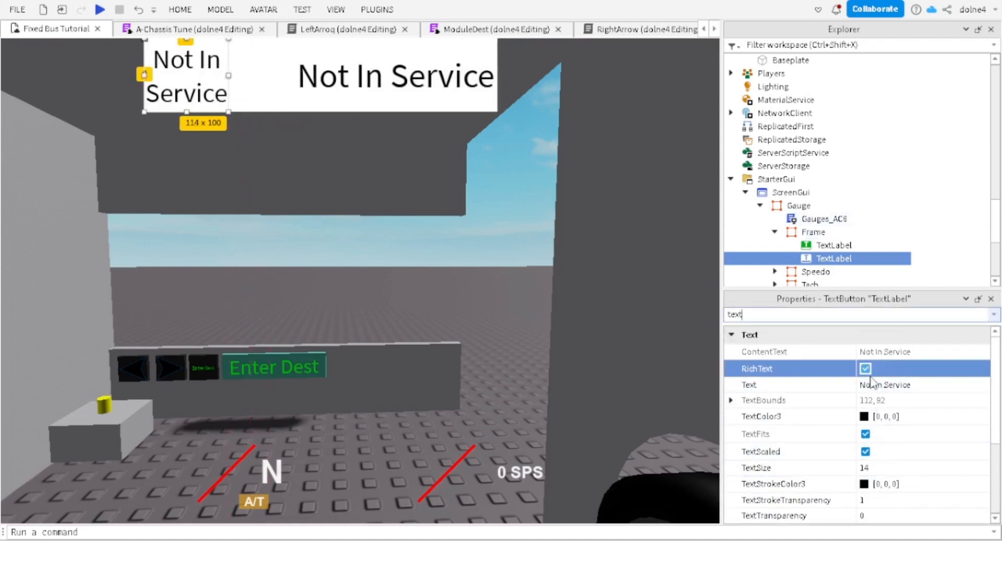
click(865, 369)
click(884, 385)
text(\)
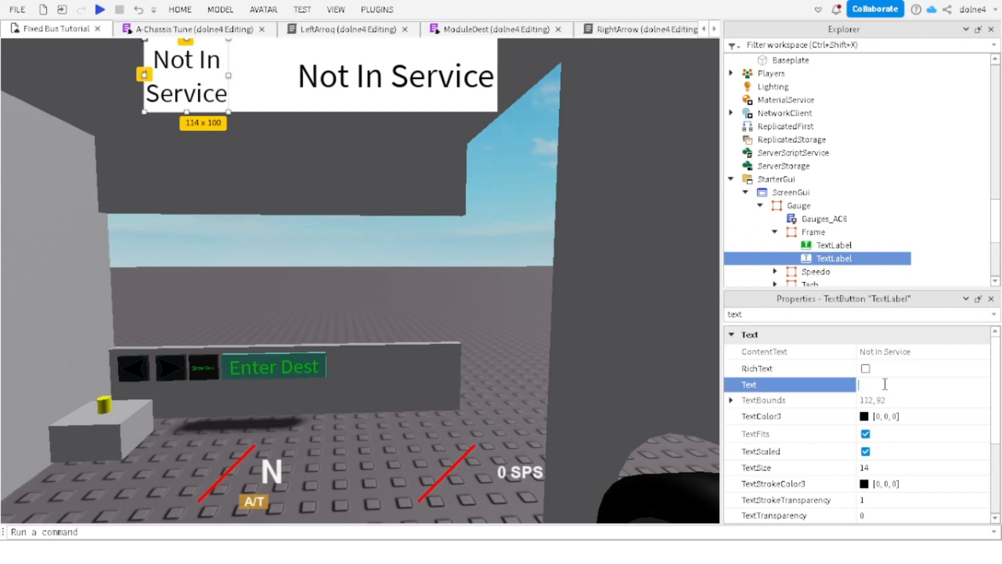
key(Return)
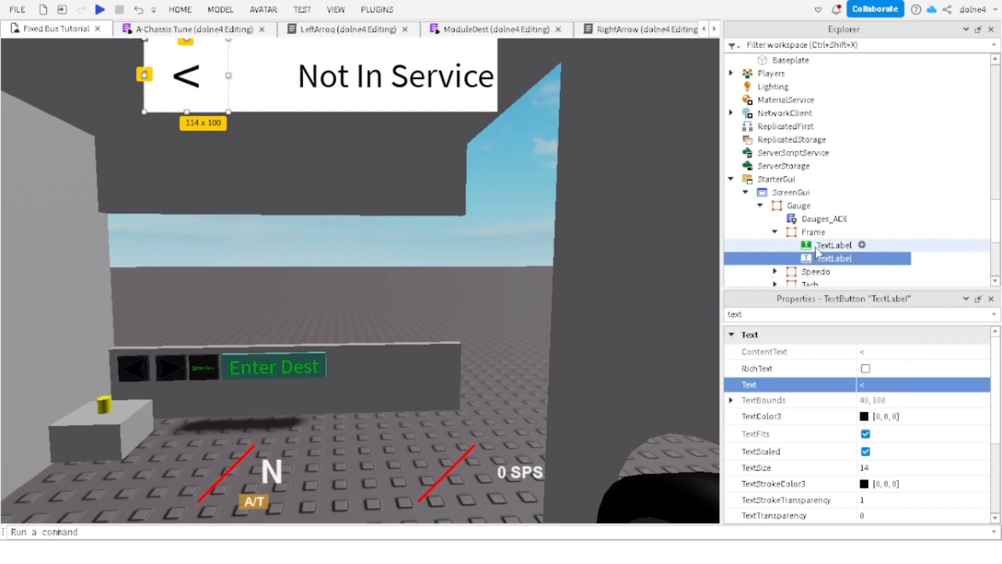
click(829, 246)
click(824, 258)
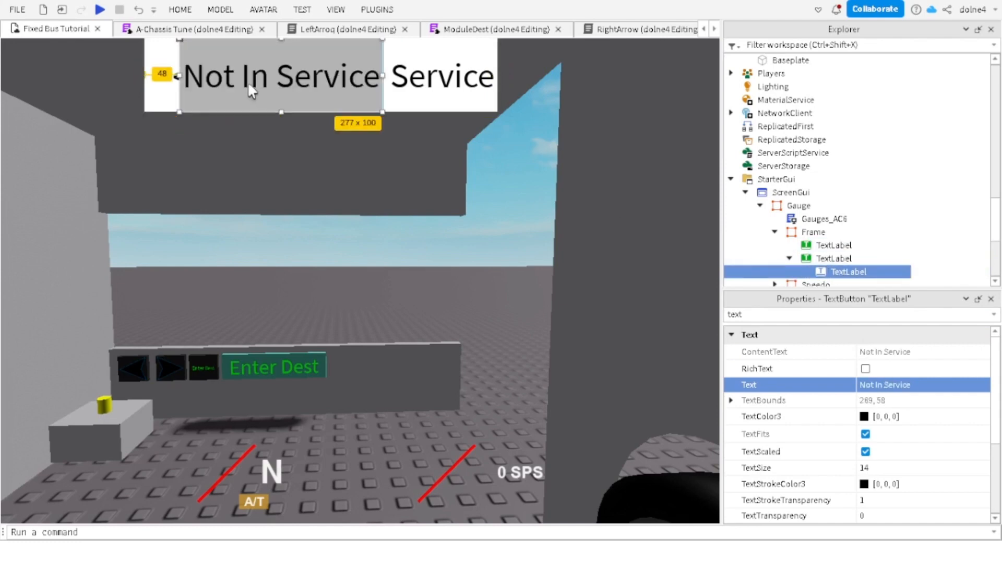
key(Delete)
Step: Copy the "<" button into the Frame, place the copy beside the original, and set its text to ">"
click(825, 257)
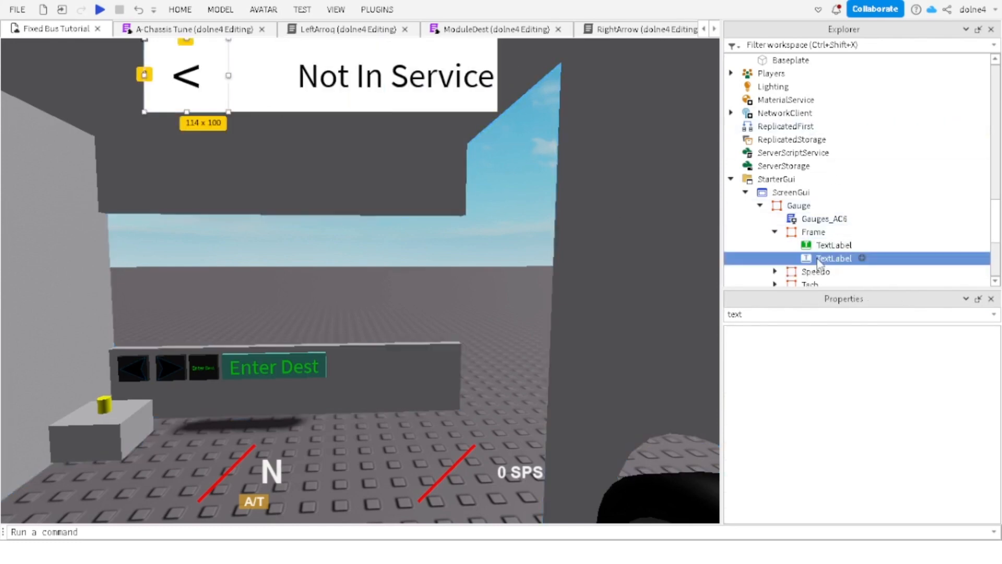
click(823, 232)
key(ctrl+shift+v)
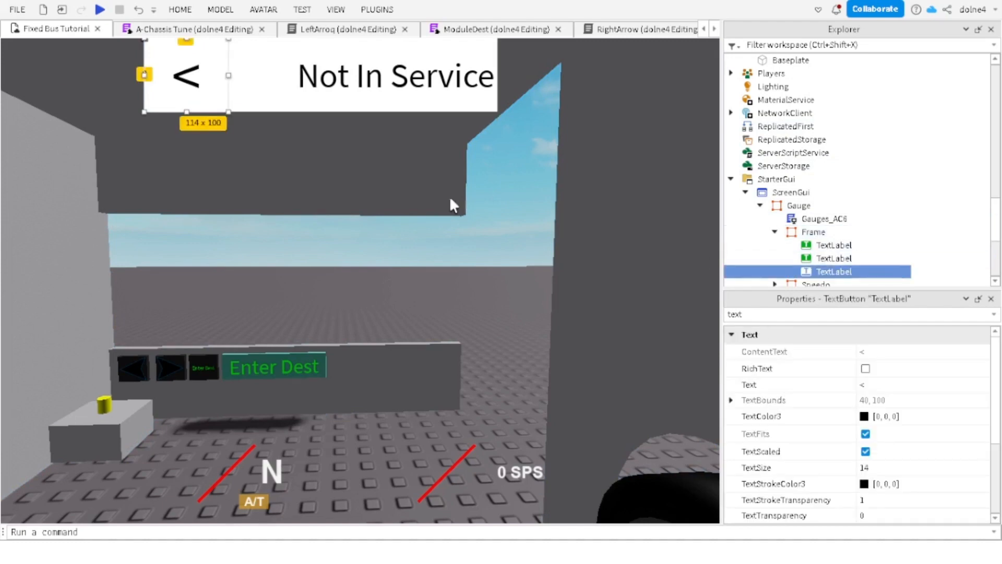
drag(194, 84, 273, 87)
double_click(274, 70)
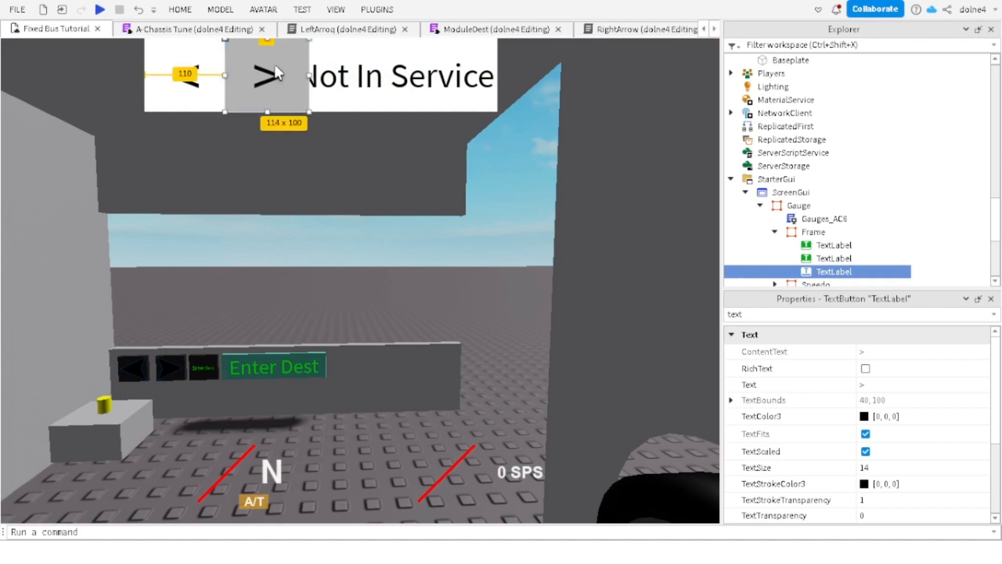
Step: Extend the Frame's left side to the viewport's left edge
ctrl+click(183, 80)
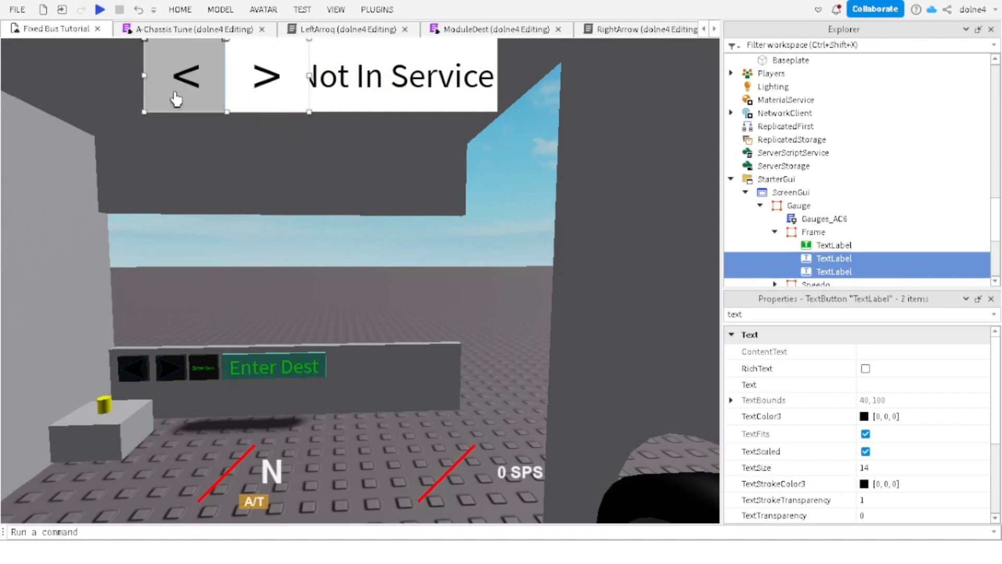
click(814, 232)
drag(145, 75, 1, 76)
Step: Move the ">" button directly against the "<" button and the "Not In Service" button to the frame's right end
click(45, 83)
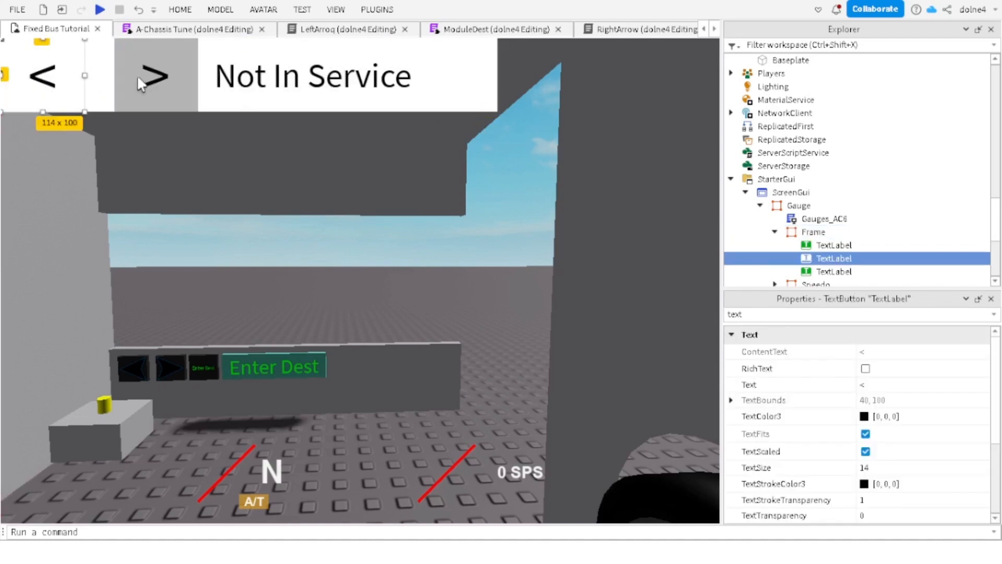
click(140, 81)
drag(143, 81, 116, 79)
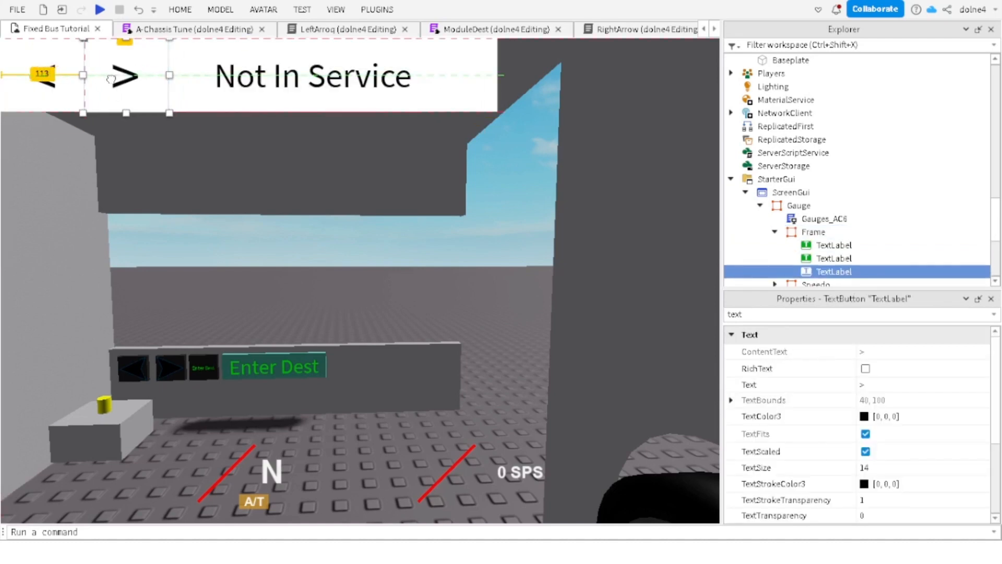
click(266, 78)
drag(267, 77, 348, 84)
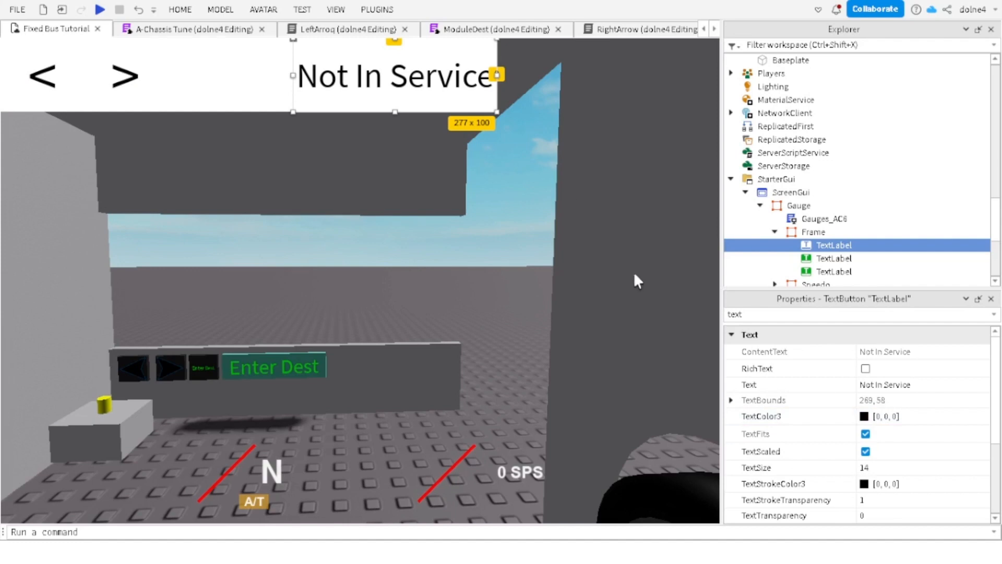
Step: Paste a copy of the "Not In Service" button, place it just after the ">" button, and narrow it to about 142 x 100
key(ctrl+v)
drag(511, 58, 266, 59)
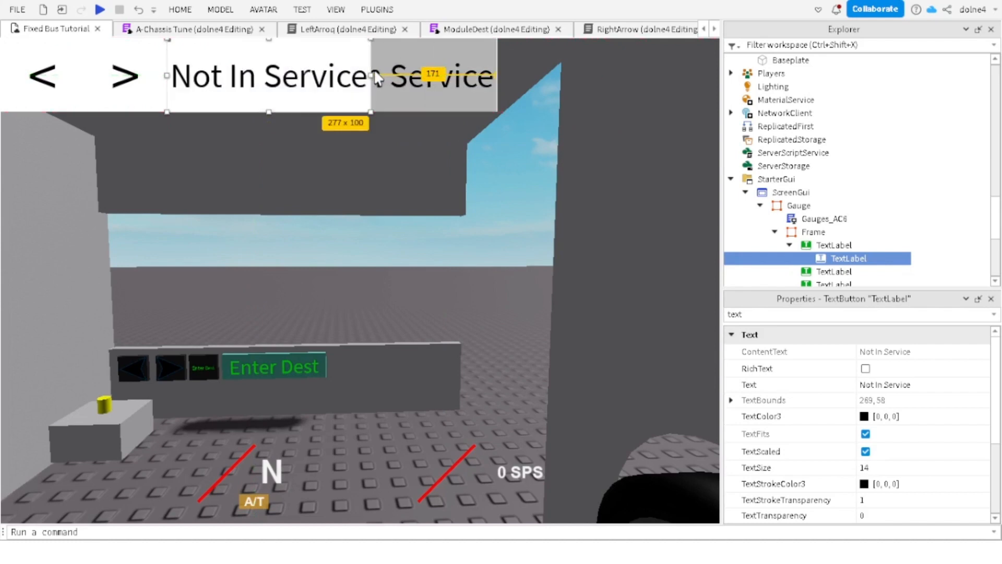
drag(372, 76, 273, 74)
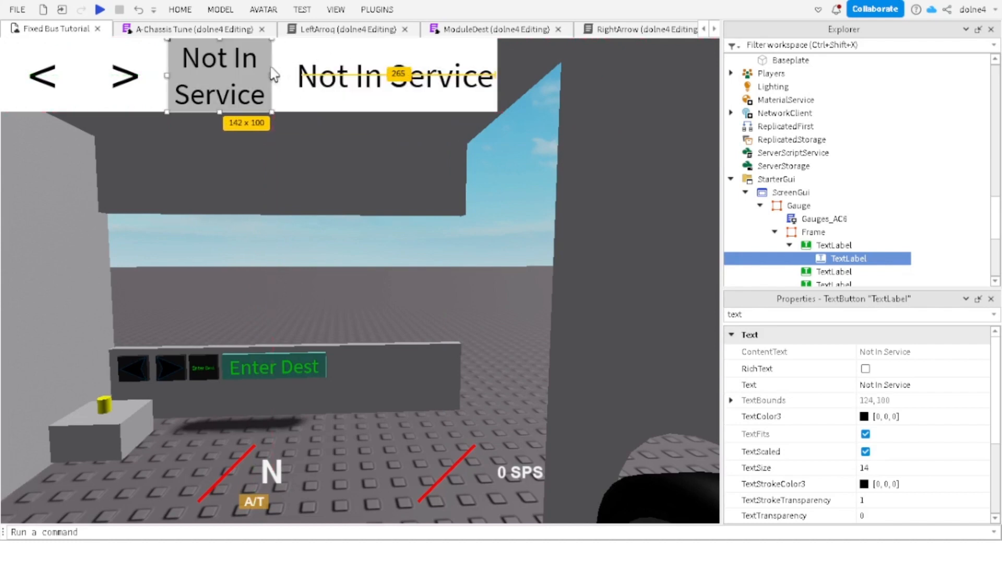
Step: Replace the text of the copied "Not In Service" button beside the ">" button with "Enter Dest"
double_click(220, 62)
key(BackSpace)
key(BackSpace)
key(BackSpace)
key(BackSpace)
key(BackSpace)
key(BackSpace)
key(BackSpace)
key(BackSpace)
key(BackSpace)
key(BackSpace)
key(BackSpace)
key(BackSpace)
key(BackSpace)
key(BackSpace)
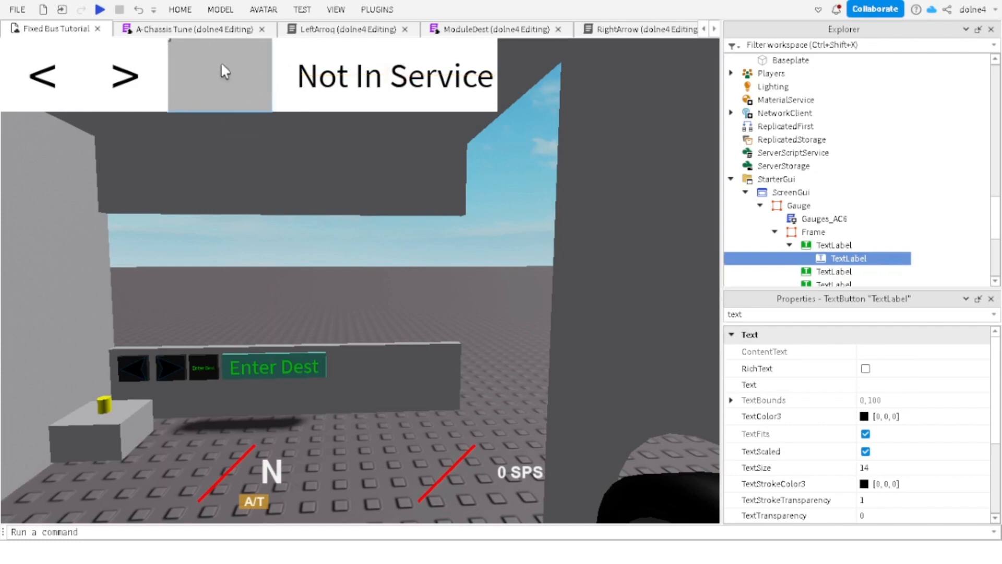
text(Enter D)
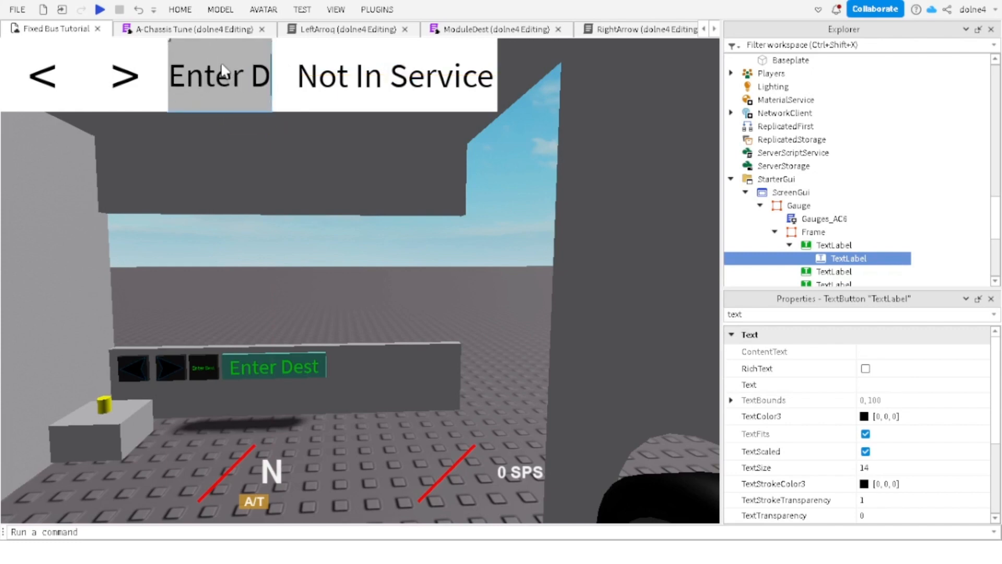
text(est)
key(Return)
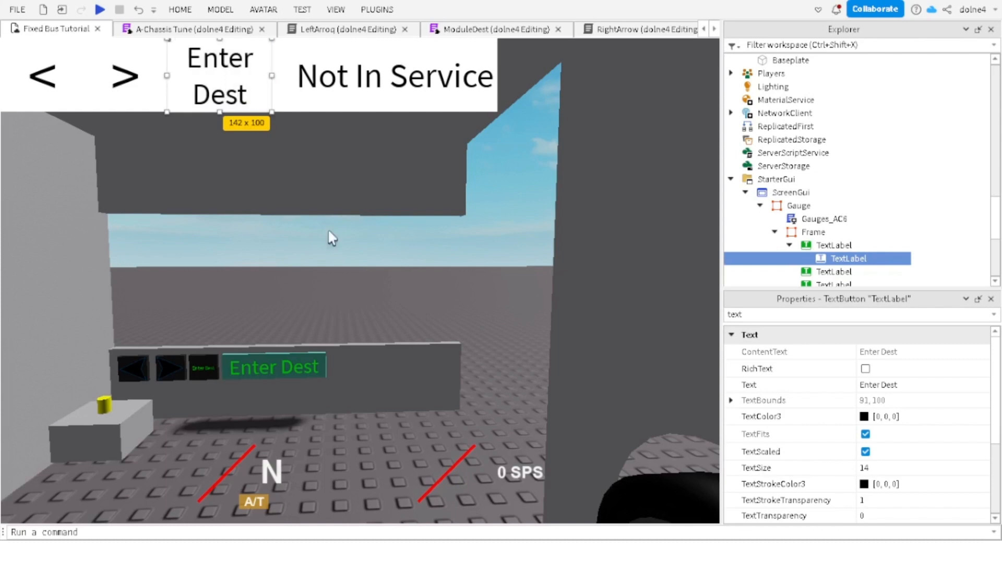
Step: Set the "Not In Service" button's TextColor3 to bright green, 0, 255, 0
click(395, 76)
scroll(838, 394, down, 3)
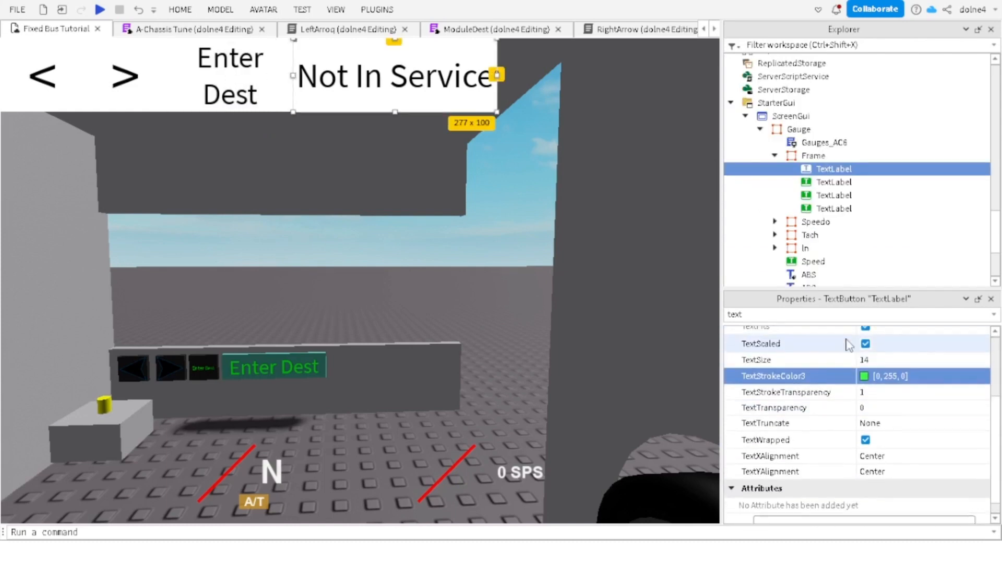
scroll(849, 345, up, 3)
click(864, 360)
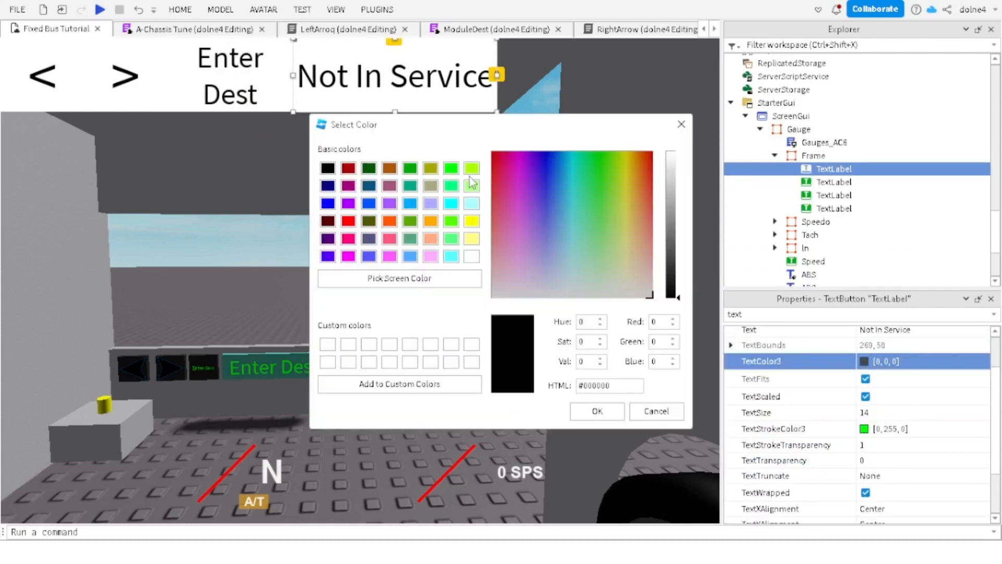
click(452, 168)
click(605, 418)
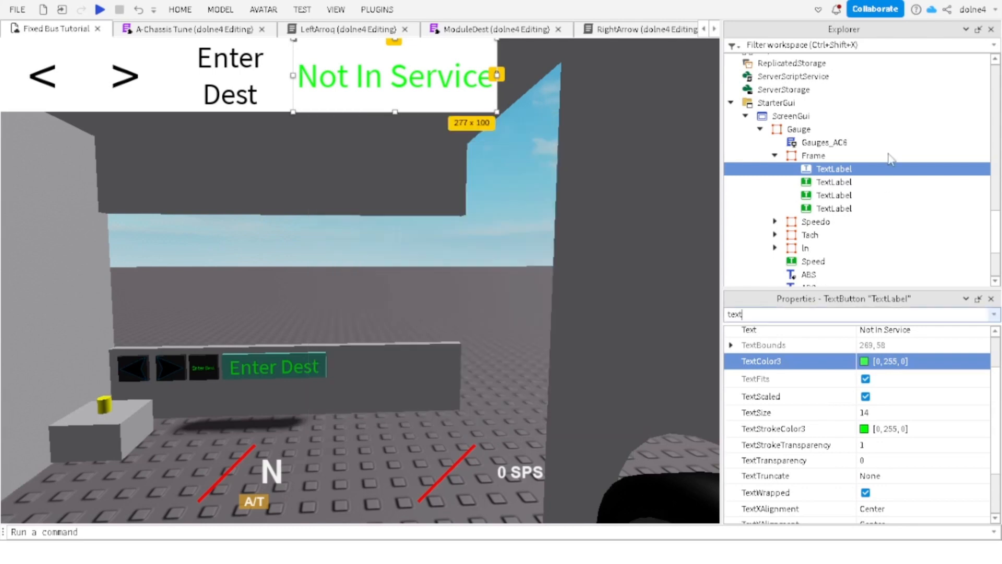
scroll(879, 478, down, 3)
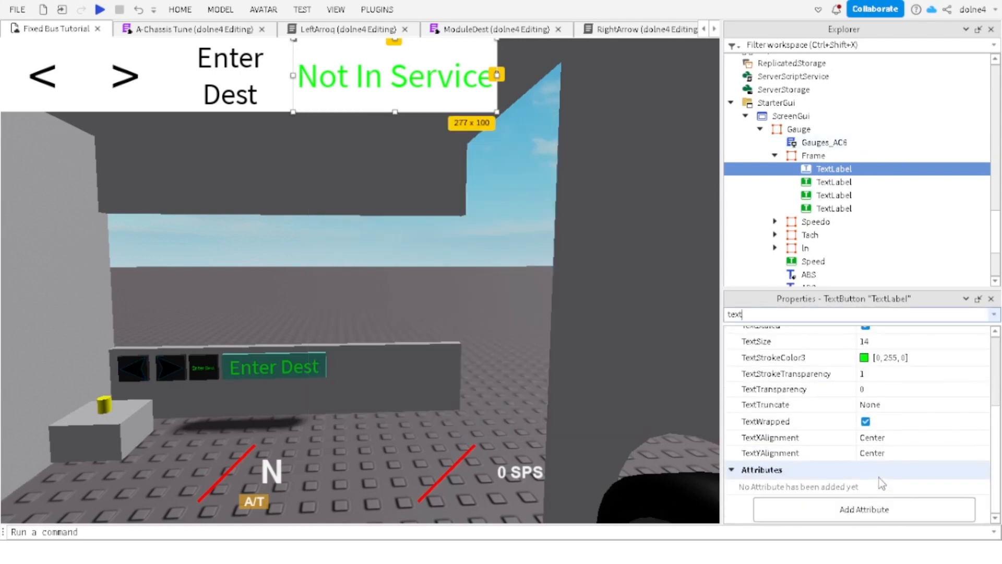
scroll(879, 478, up, 2)
click(865, 394)
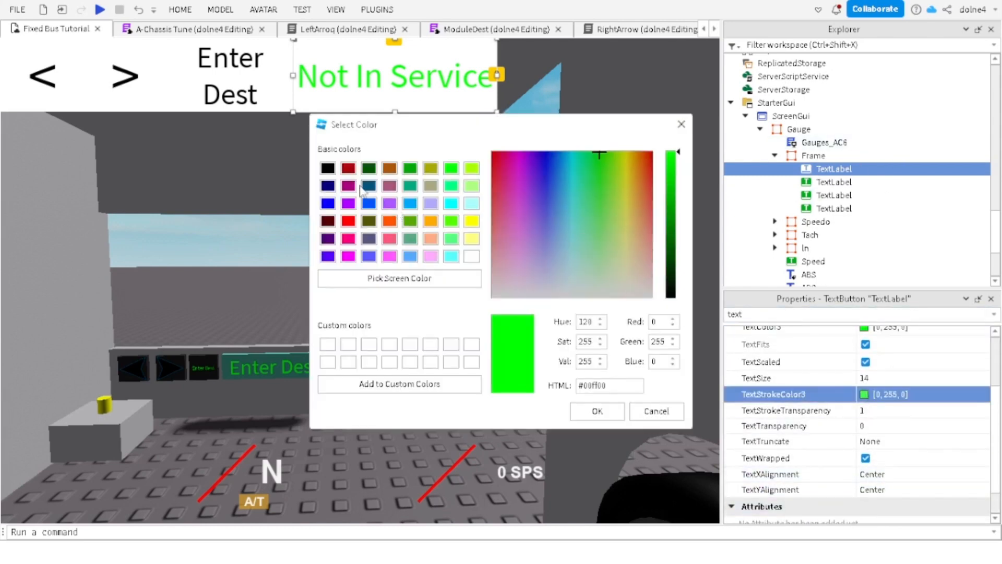
click(638, 277)
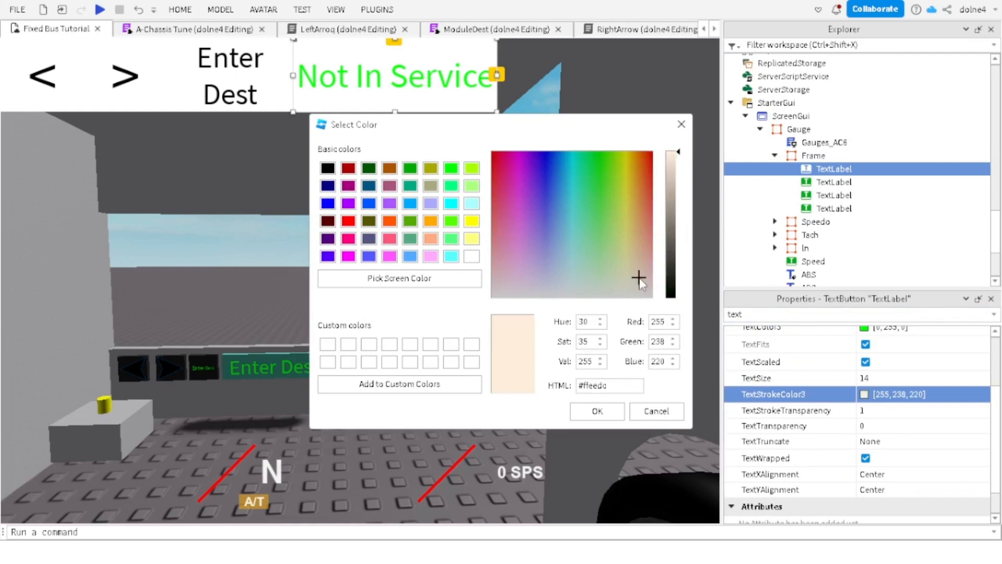
click(678, 242)
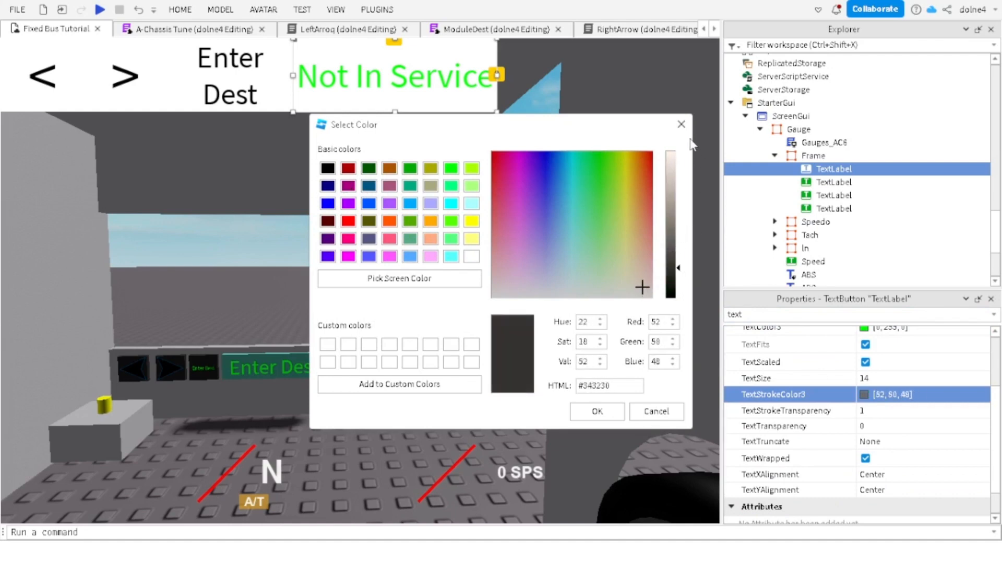
click(681, 124)
scroll(893, 403, up, 2)
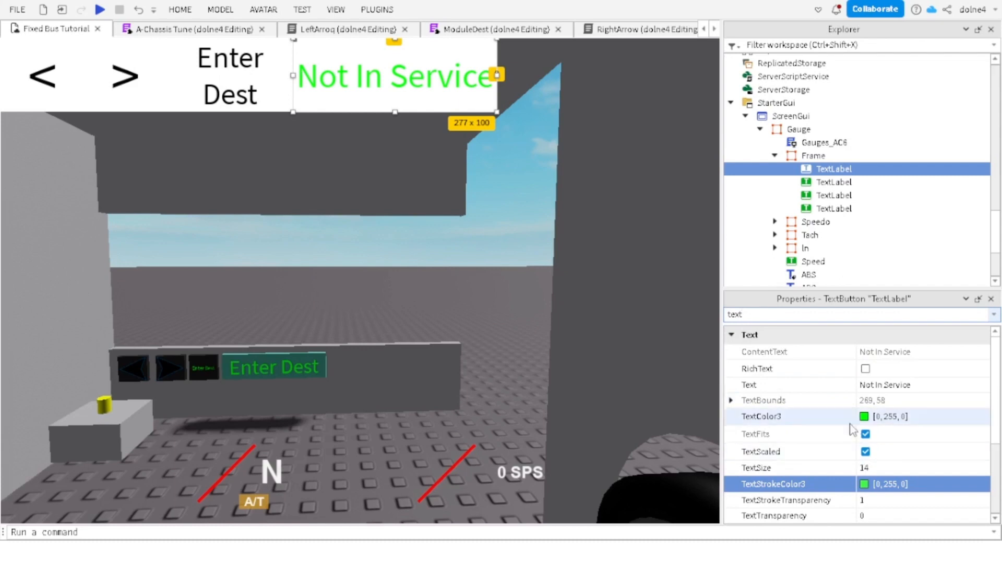
scroll(887, 412, down, 4)
scroll(853, 429, up, 2)
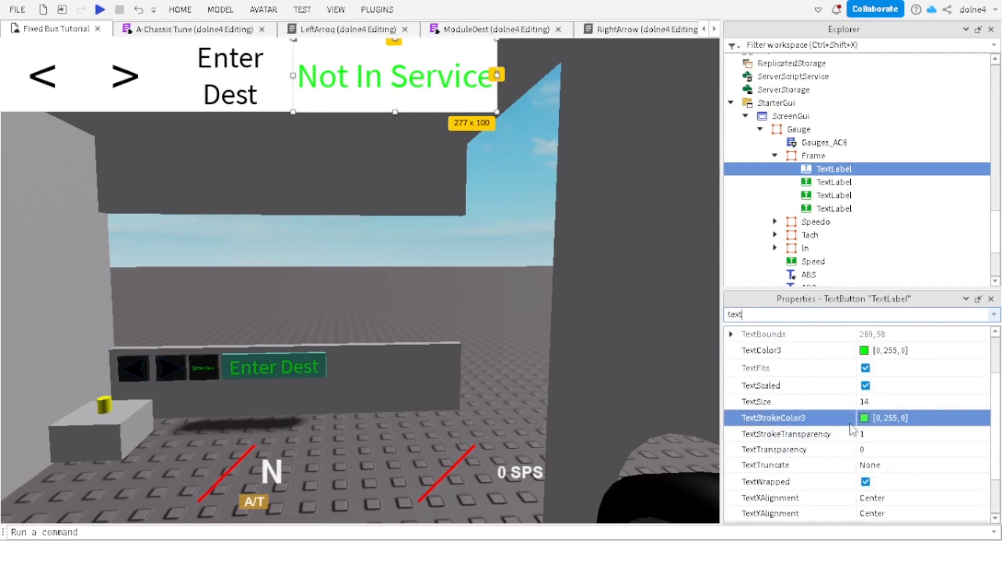
scroll(849, 425, up, 2)
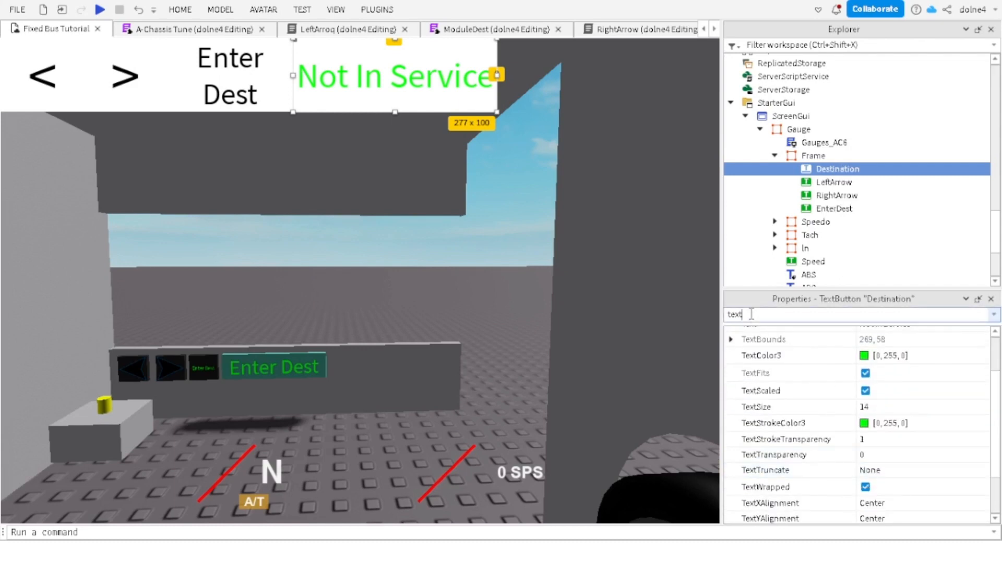
Step: Clear the property filter and set the Destination button's BackgroundColor3 to light grey, 185, 185, 185
key(BackSpace)
key(BackSpace)
key(BackSpace)
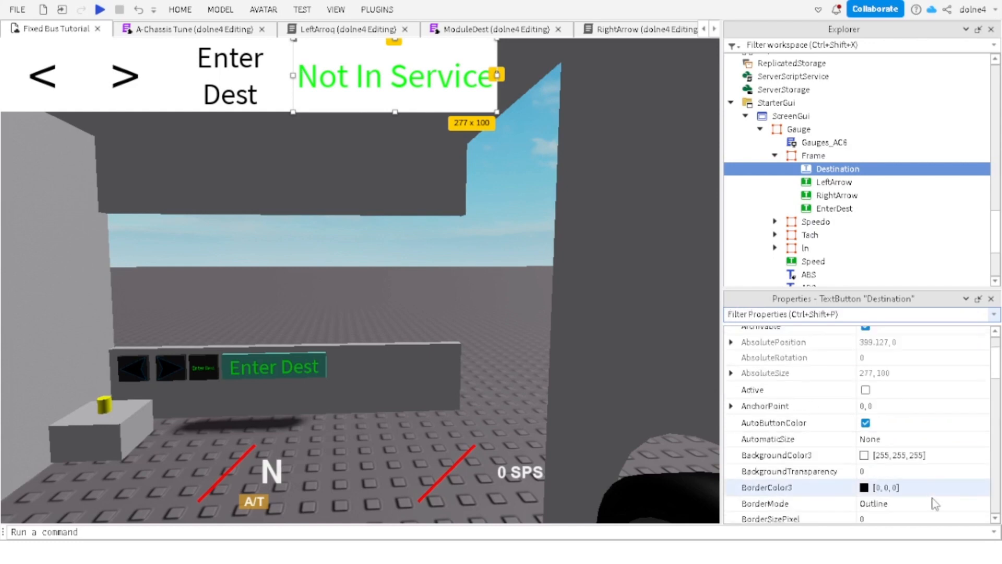
click(863, 454)
drag(624, 198, 654, 190)
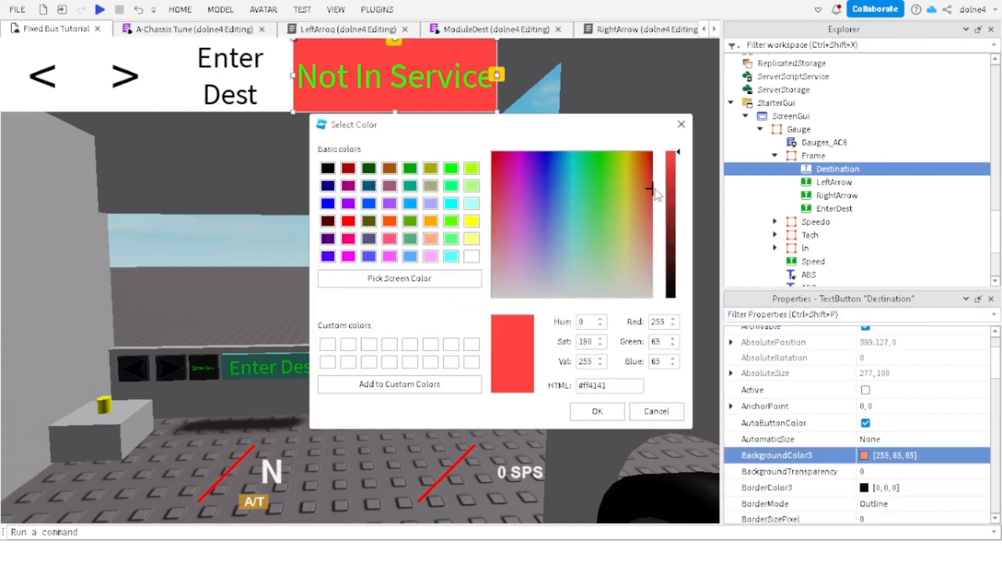
drag(669, 244, 659, 347)
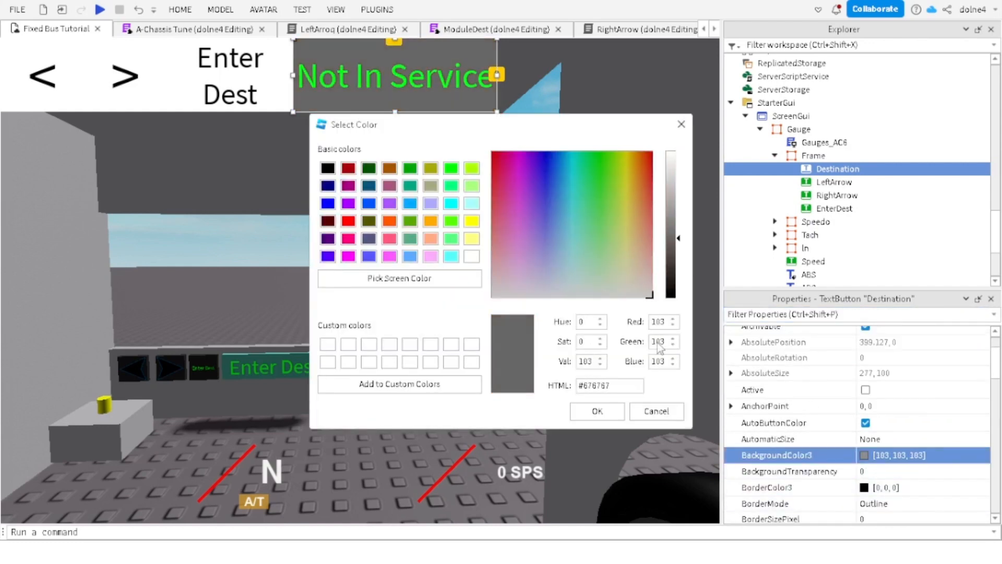
drag(675, 216, 673, 191)
click(595, 415)
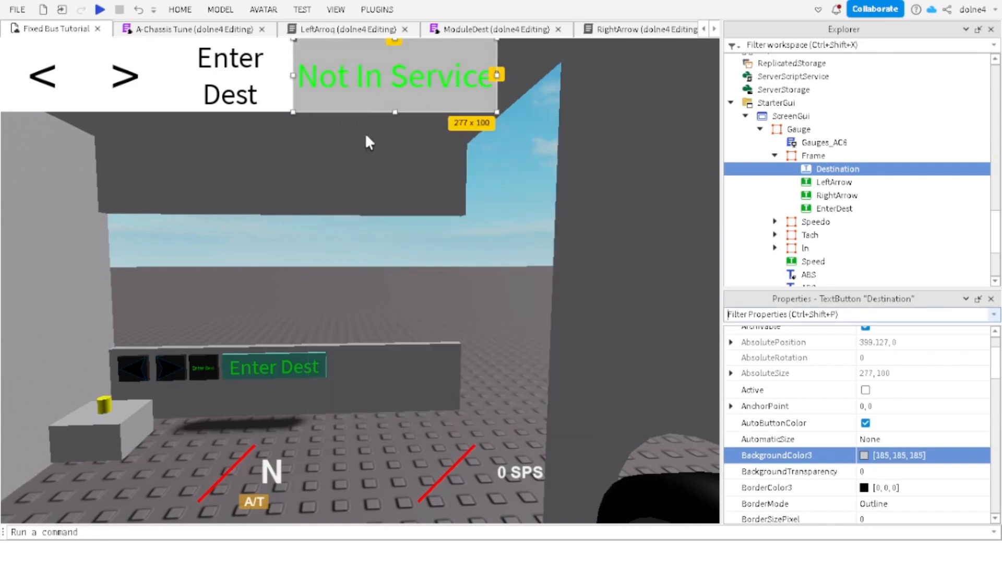
Step: Set the EnterDest button's BackgroundColor3 to dark grey, 57, 57, 57
click(259, 93)
click(866, 455)
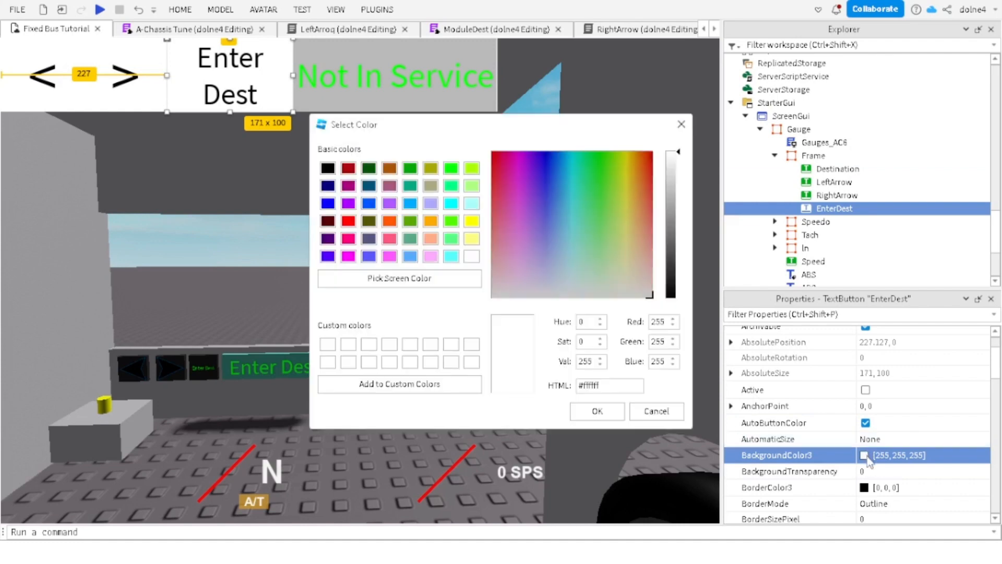
click(673, 265)
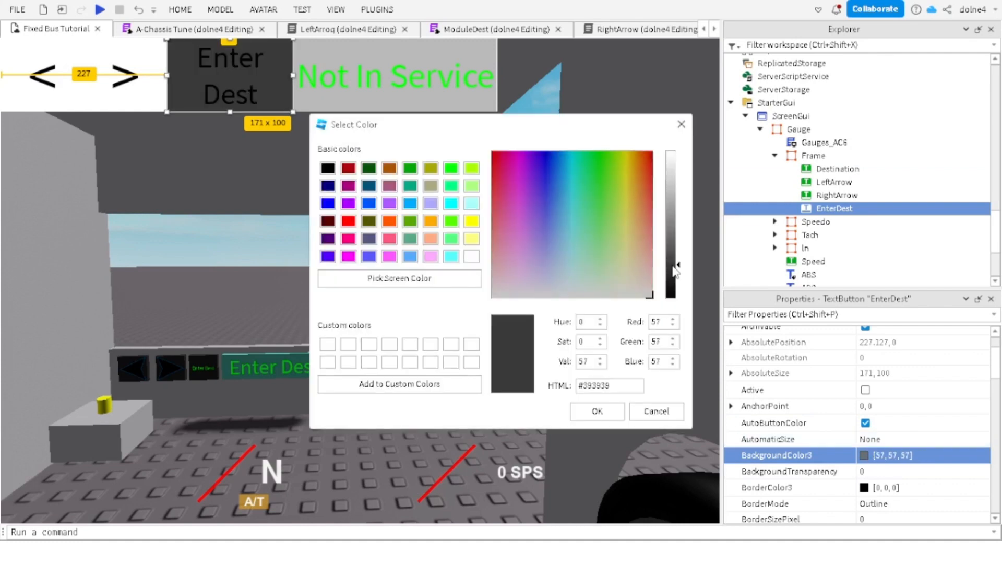
click(598, 412)
Step: Set the RightArrow button's BackgroundColor3 to medium grey, 91, 91, 91
click(125, 71)
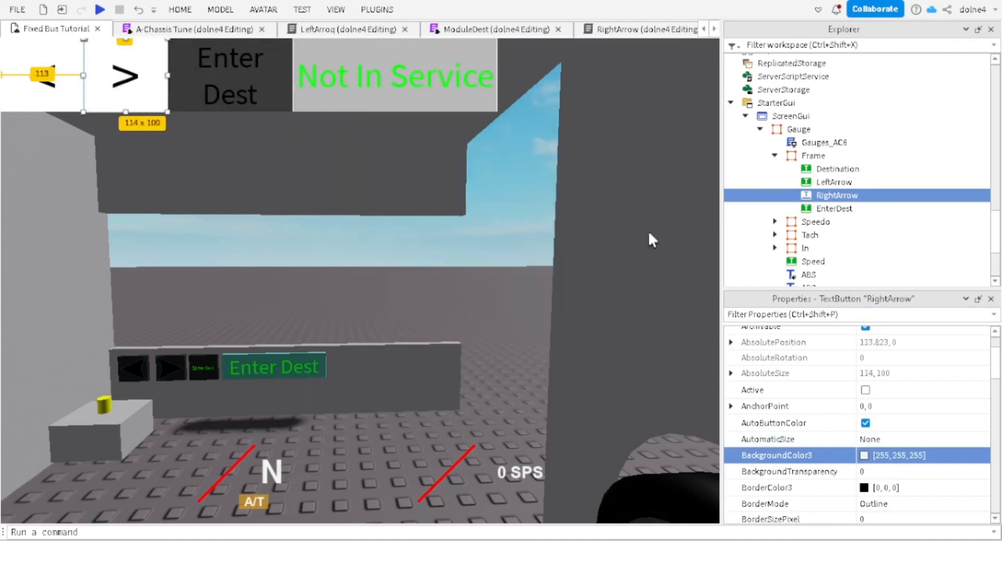
click(864, 455)
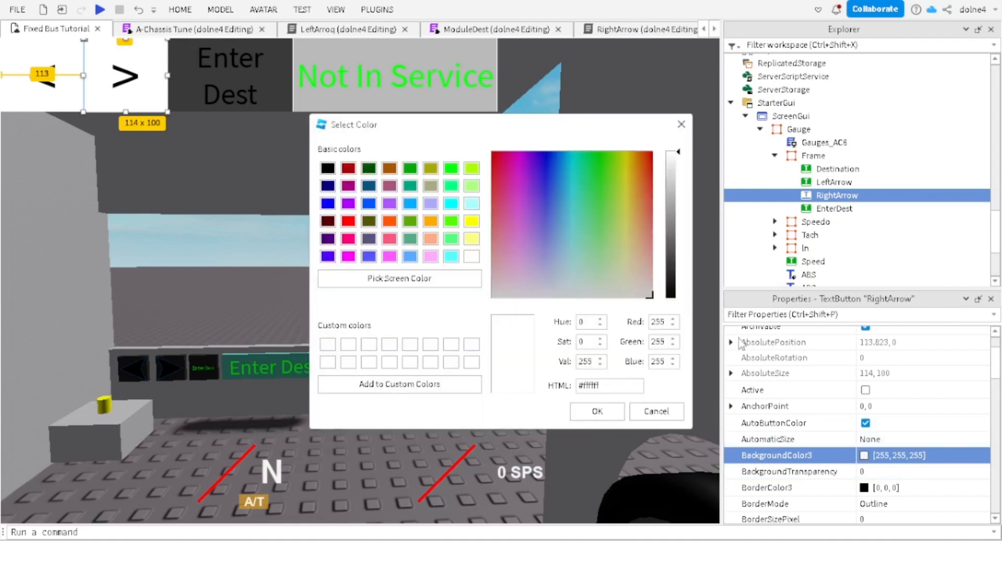
click(679, 245)
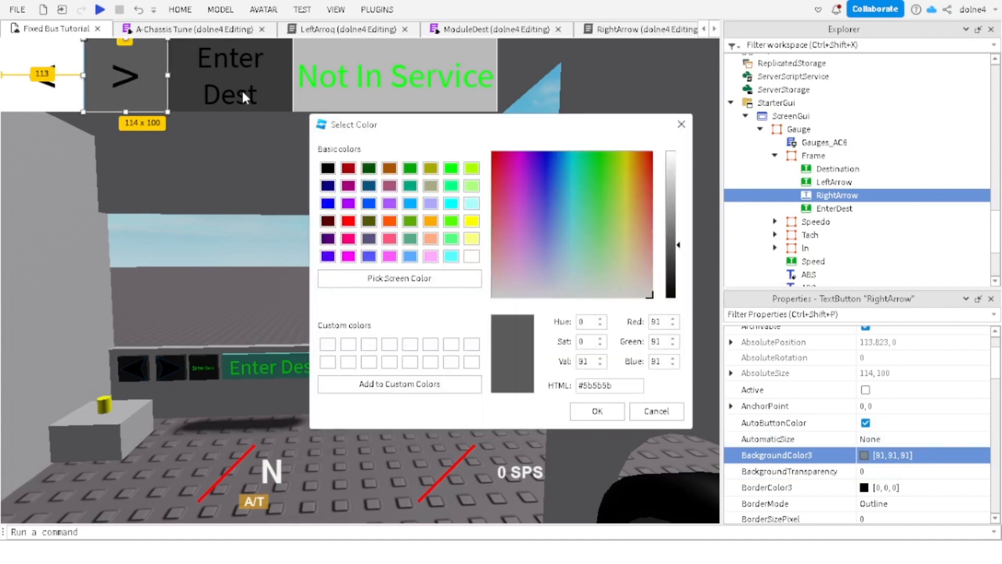
click(597, 410)
Step: Copy the RightArrow button's background colour value, 91, 91, 91, to the LeftArrow button's BackgroundColor3
click(926, 453)
key(ctrl+c)
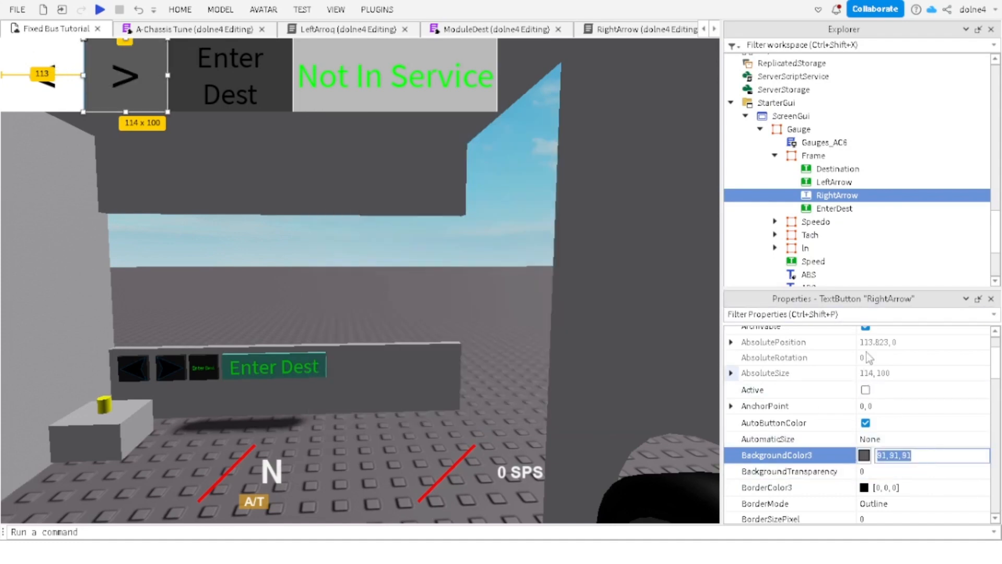
click(834, 208)
click(833, 182)
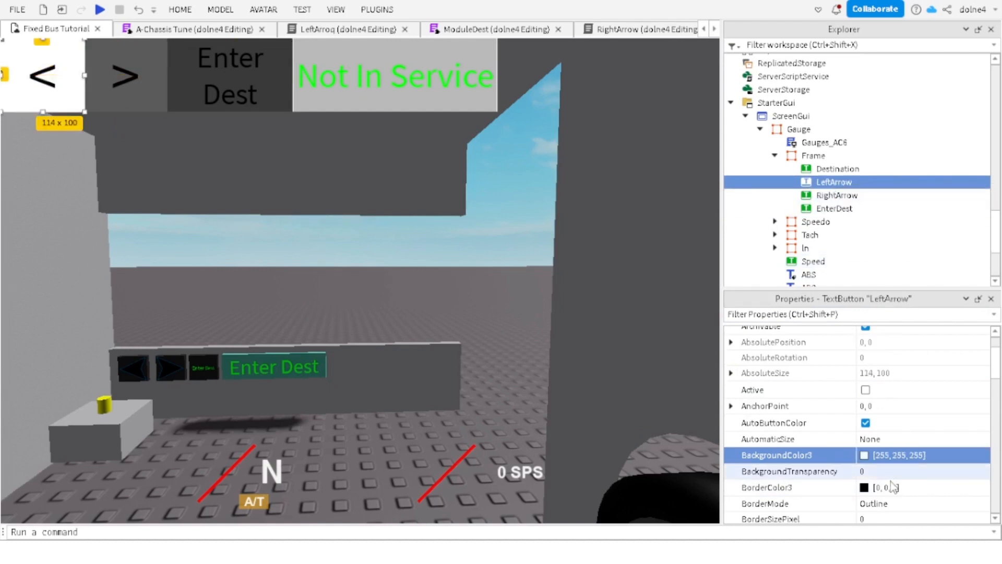
key(ctrl+v)
key(Return)
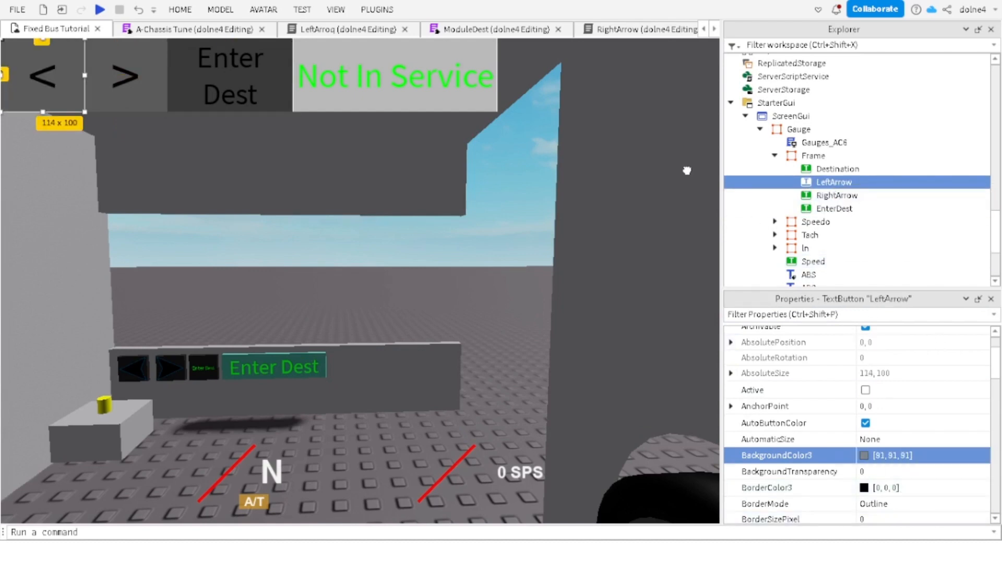
click(354, 60)
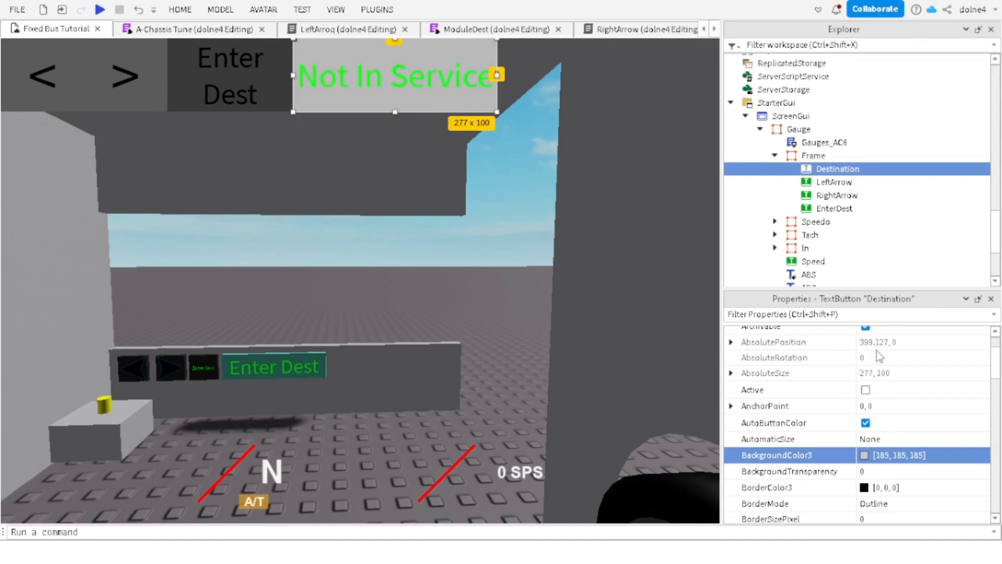
scroll(879, 356, down, 5)
click(125, 77)
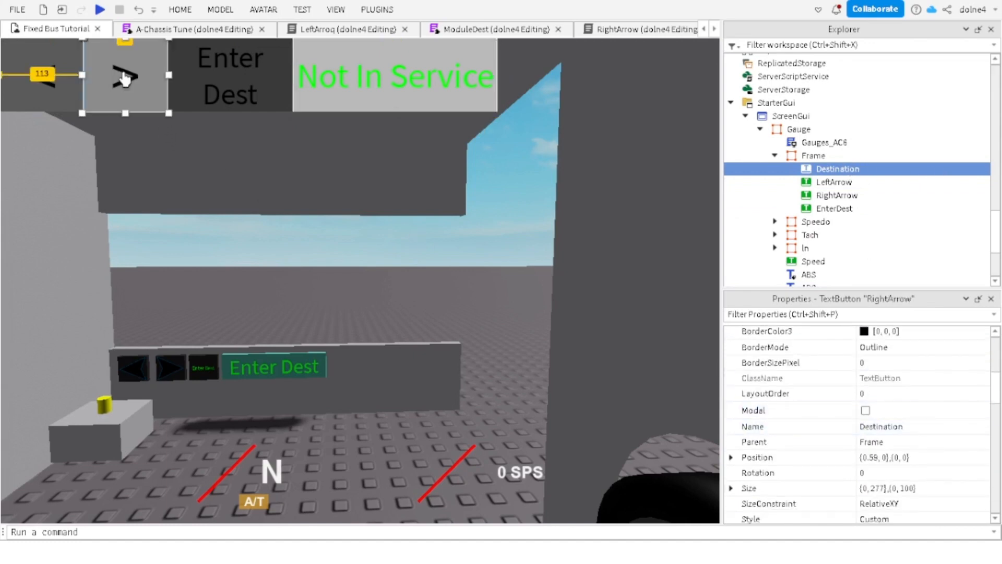
click(230, 79)
scroll(335, 259, down, 6)
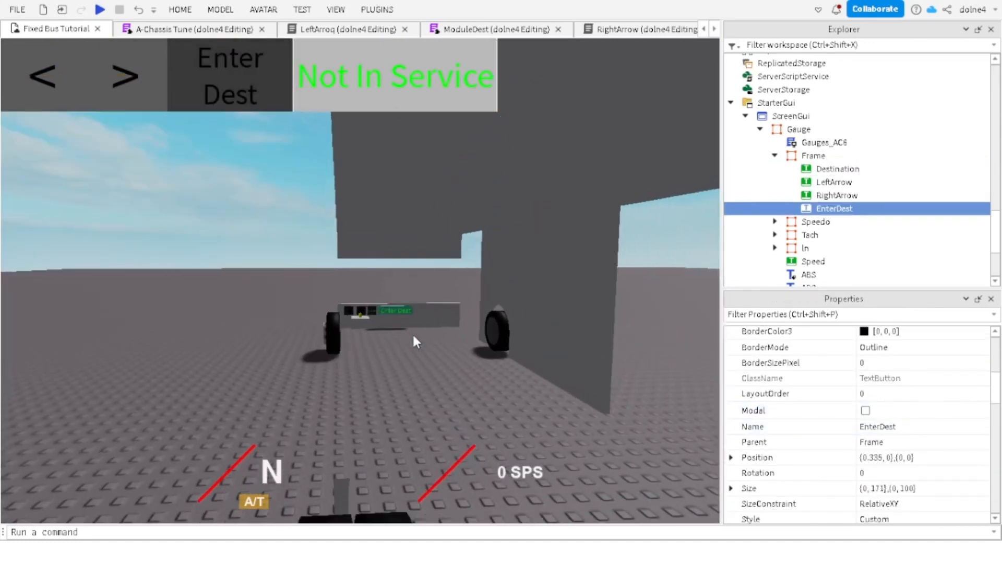
click(414, 341)
scroll(385, 217, up, 6)
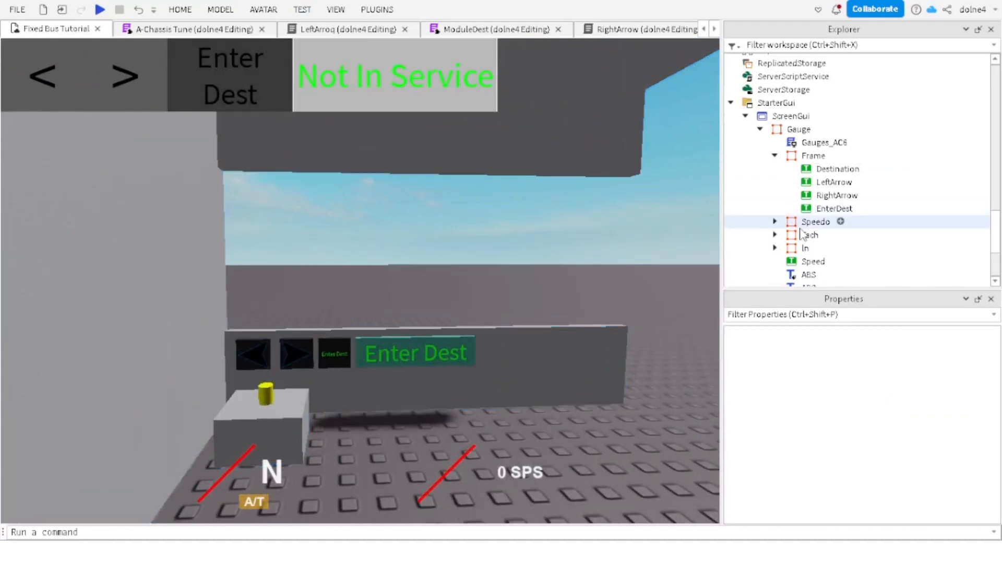
Step: Insert an ObjectValue under the EnterDest button and set its Value to the EnterDest part on the bus dashboard
click(846, 209)
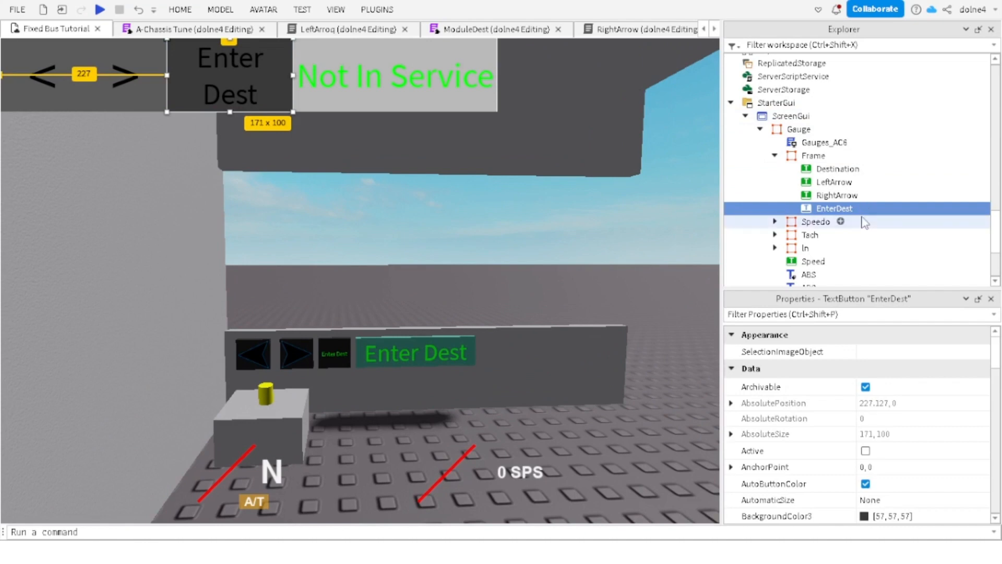
click(862, 208)
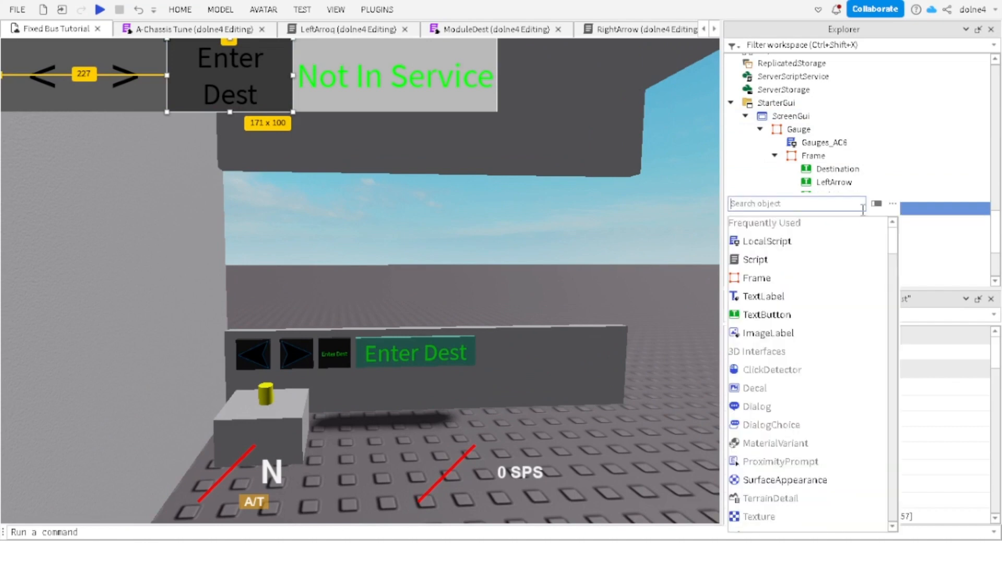
text(on)
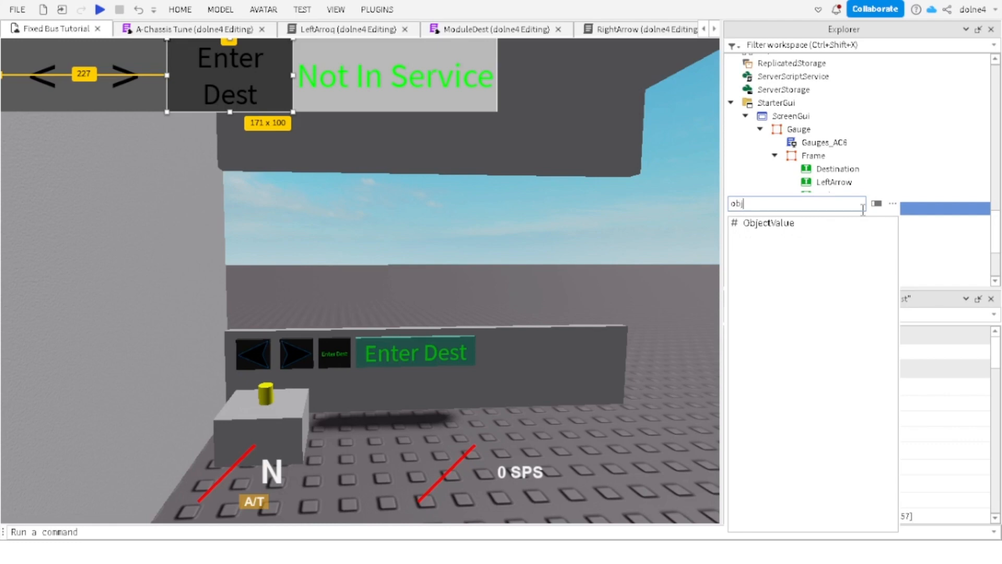
click(771, 225)
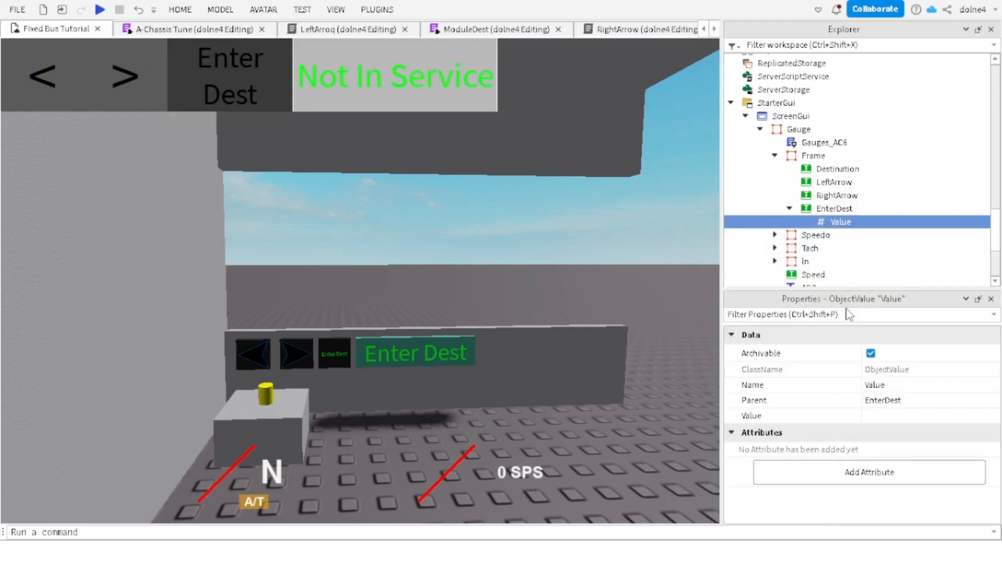
click(880, 415)
scroll(442, 323, up, 4)
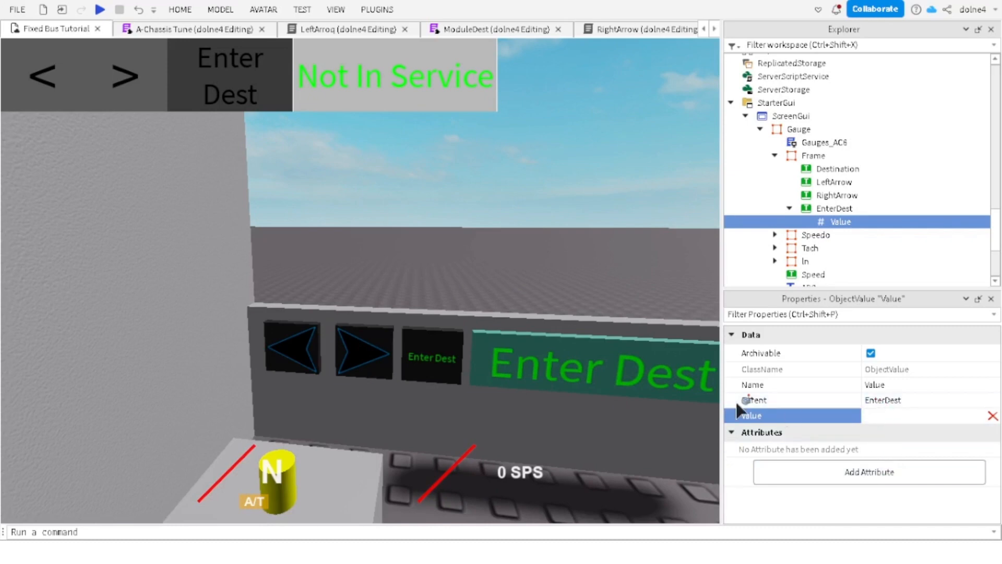
click(439, 351)
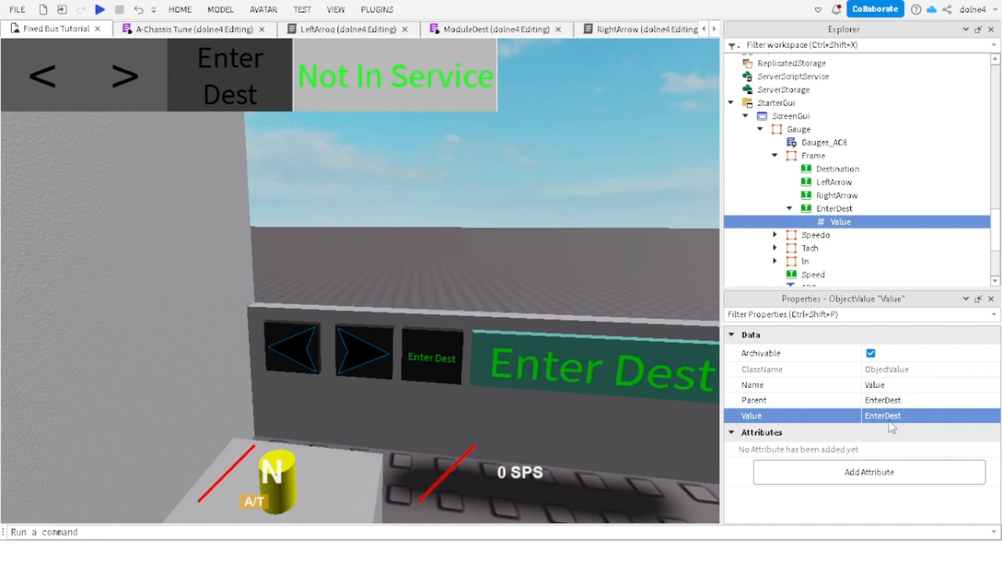
click(430, 353)
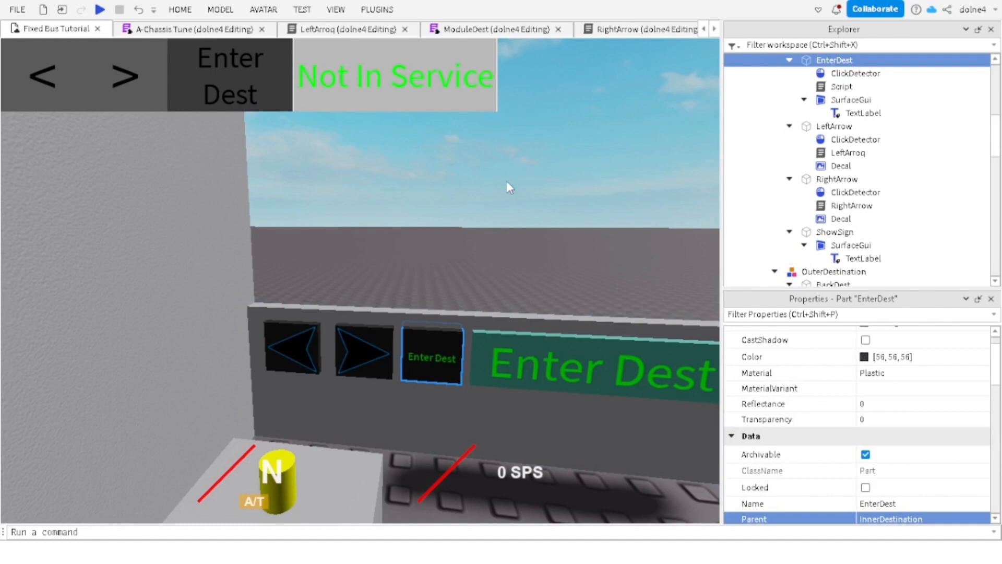
click(615, 218)
scroll(923, 125, up, 3)
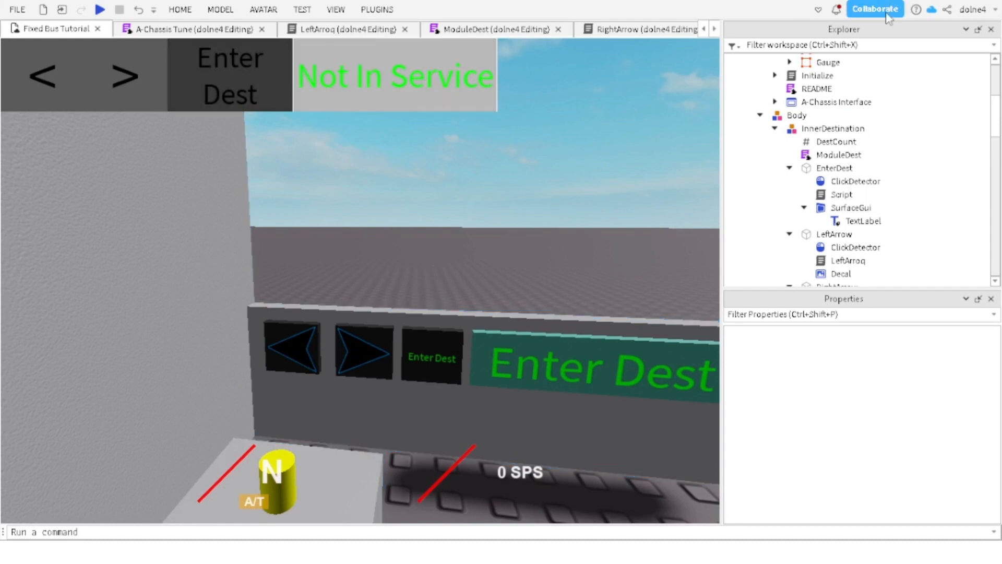
scroll(863, 99, down, 20)
scroll(864, 99, up, 5)
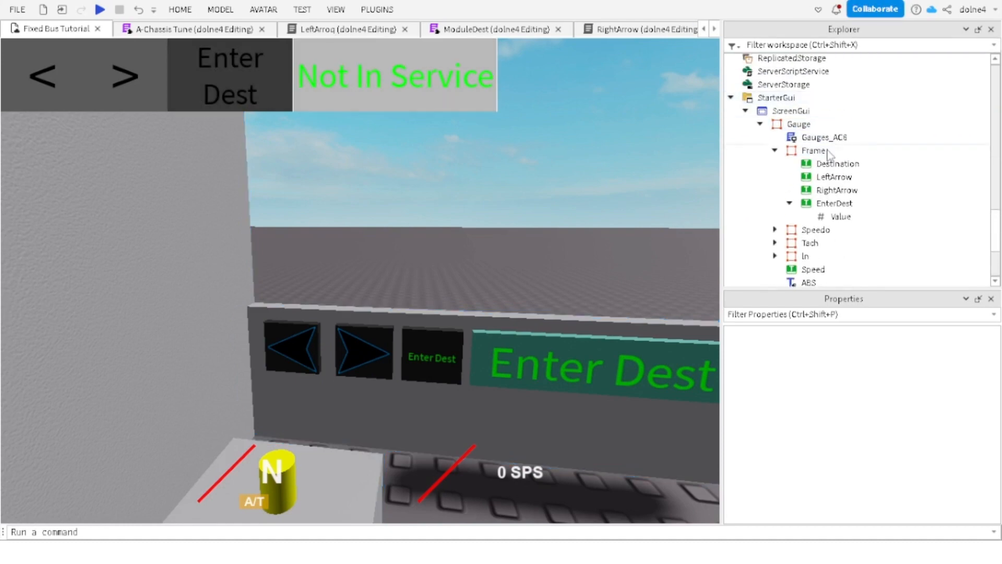
Step: Copy the EnterDest button's ObjectValue into the RightArrow and LeftArrow buttons of the Gauge frame
click(812, 166)
right_drag(490, 204, 490, 203)
click(832, 193)
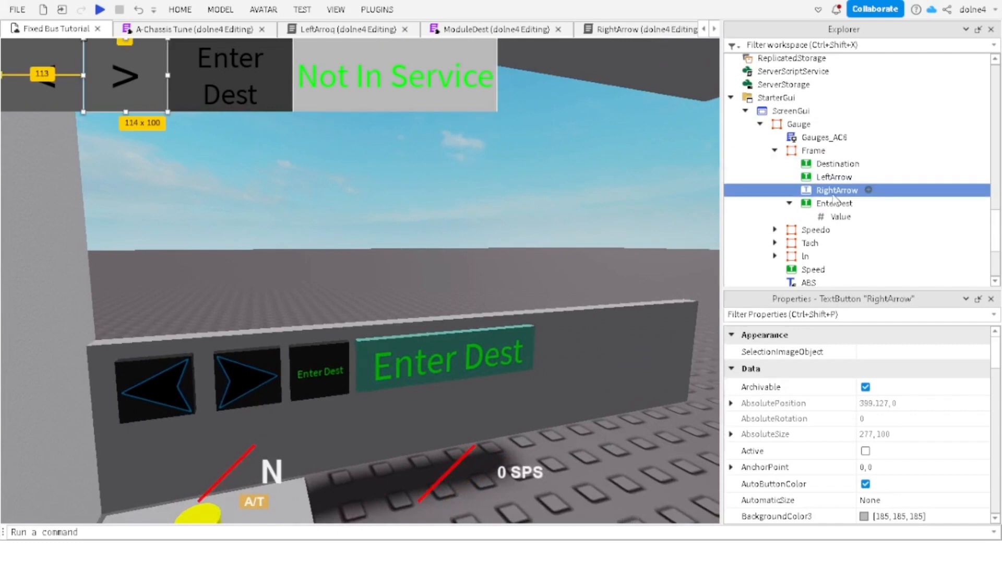
click(870, 191)
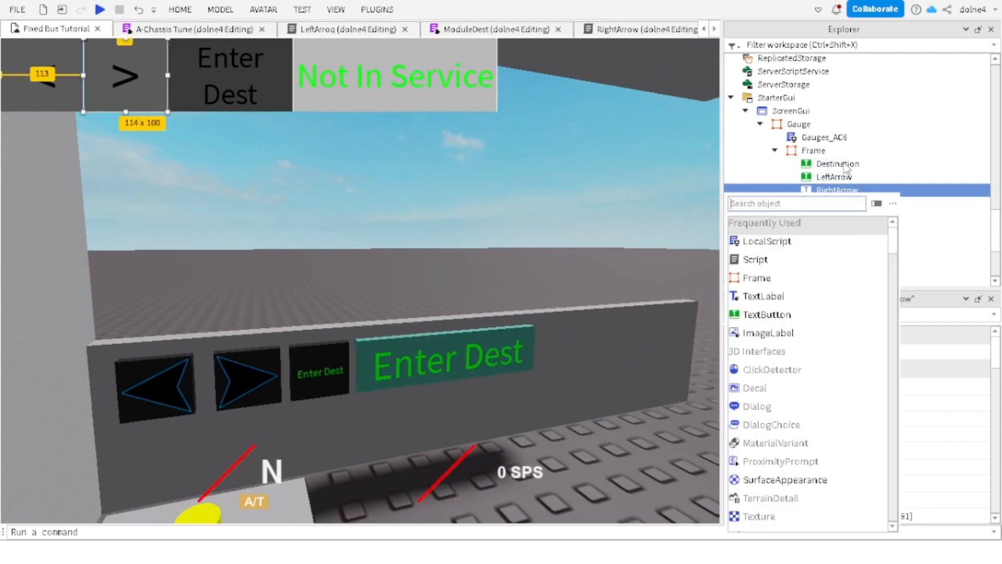
click(833, 139)
click(838, 216)
click(824, 190)
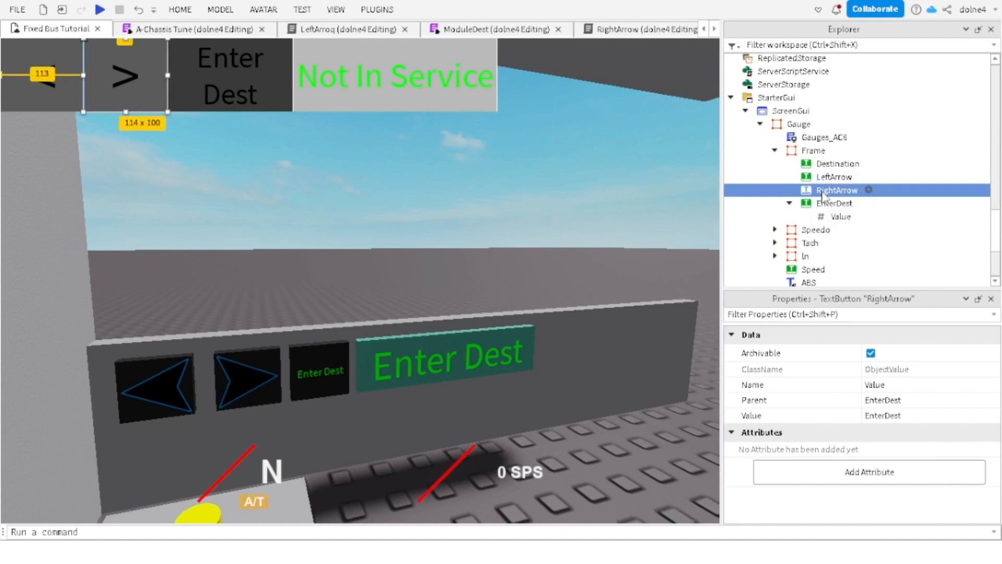
key(ctrl+shift+v)
click(822, 179)
key(ctrl+shift+v)
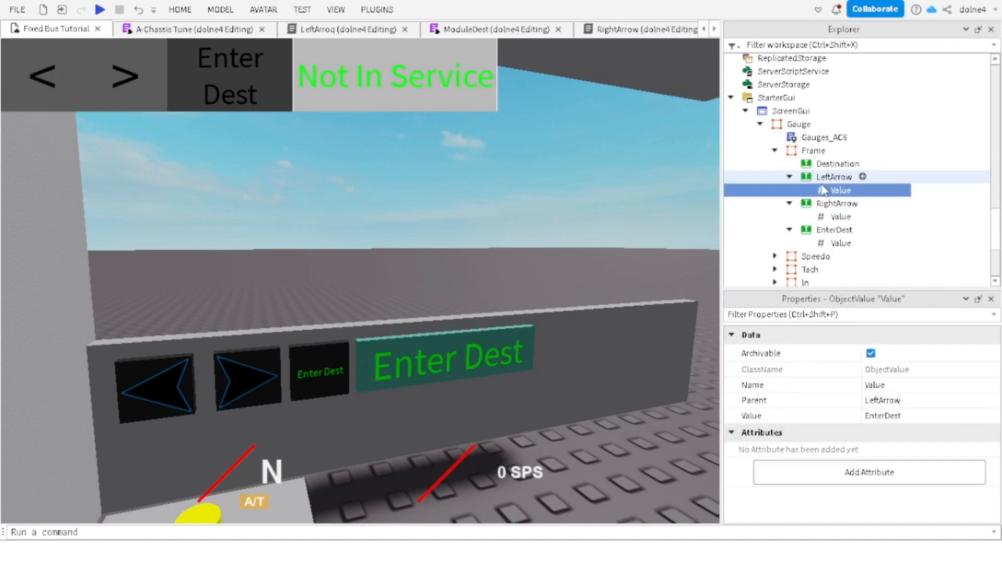
Step: Set the Value of the RightArrow and LeftArrow buttons' copied ObjectValues to the matching RightArrow and LeftArrow parts on the bus dashboard
click(834, 230)
click(837, 216)
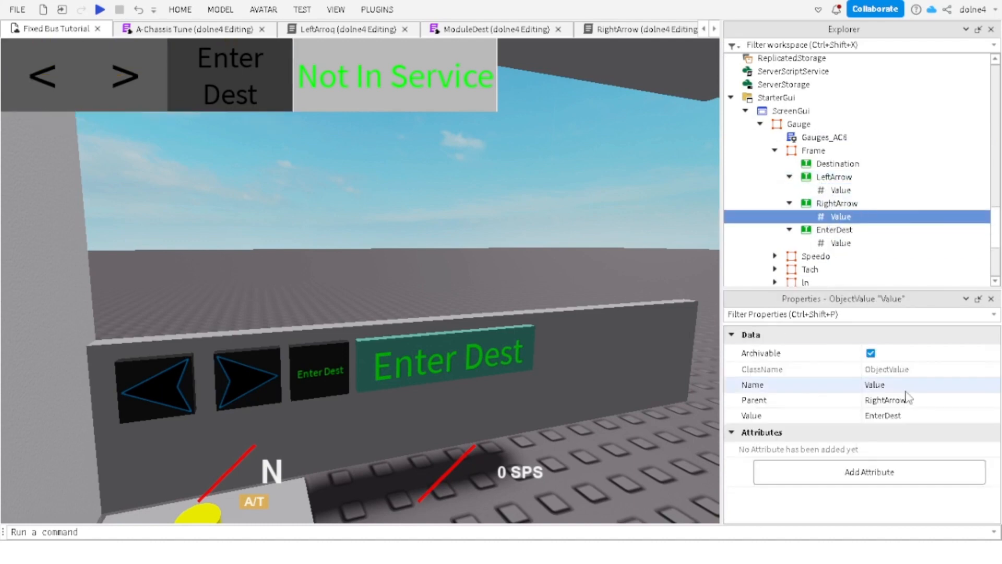
click(887, 415)
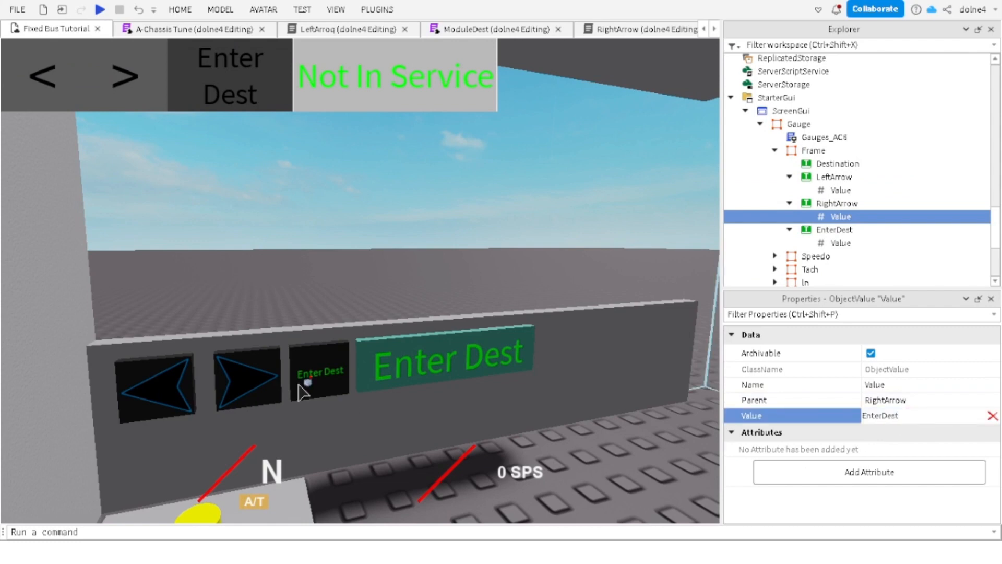
click(245, 372)
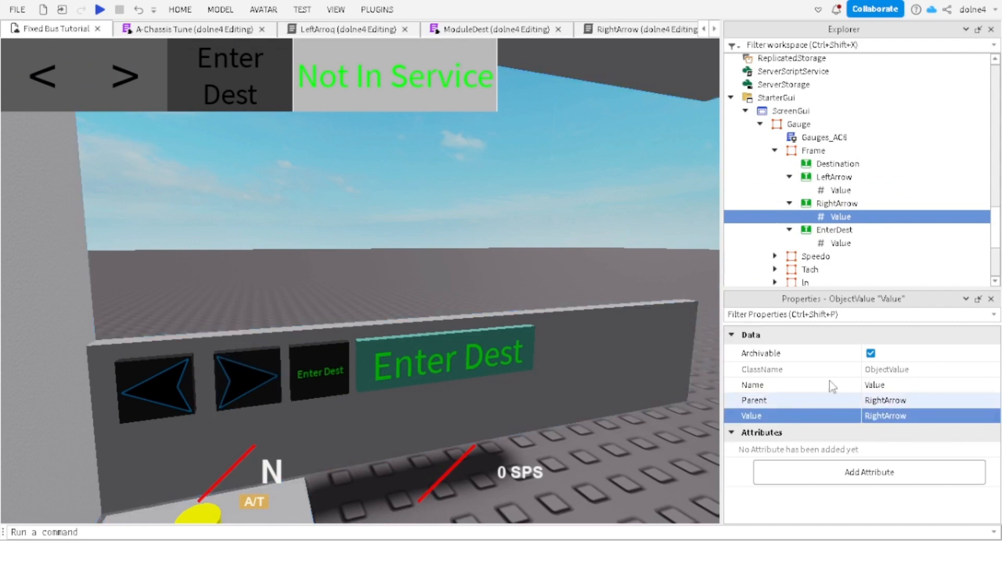
click(840, 190)
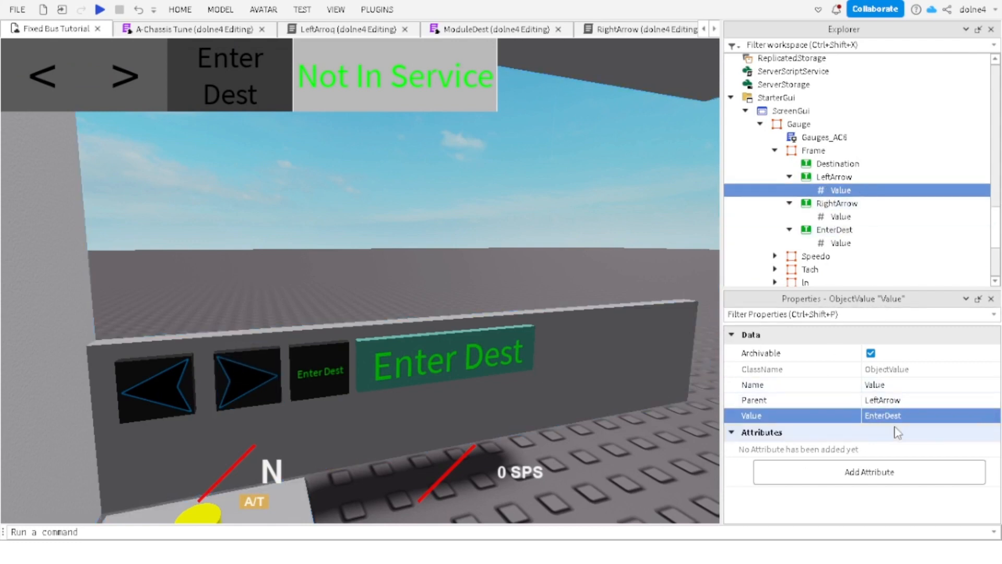
click(162, 376)
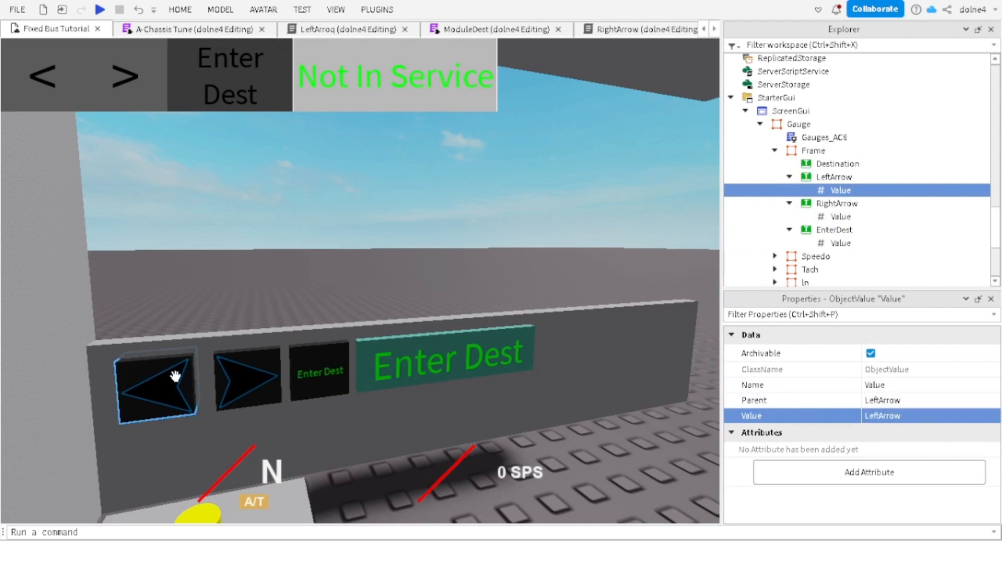
Step: Insert an ObjectValue under the Destination button and set its Value to the ShowSign part on the bus dashboard
right_drag(516, 216, 516, 216)
scroll(516, 216, down, 3)
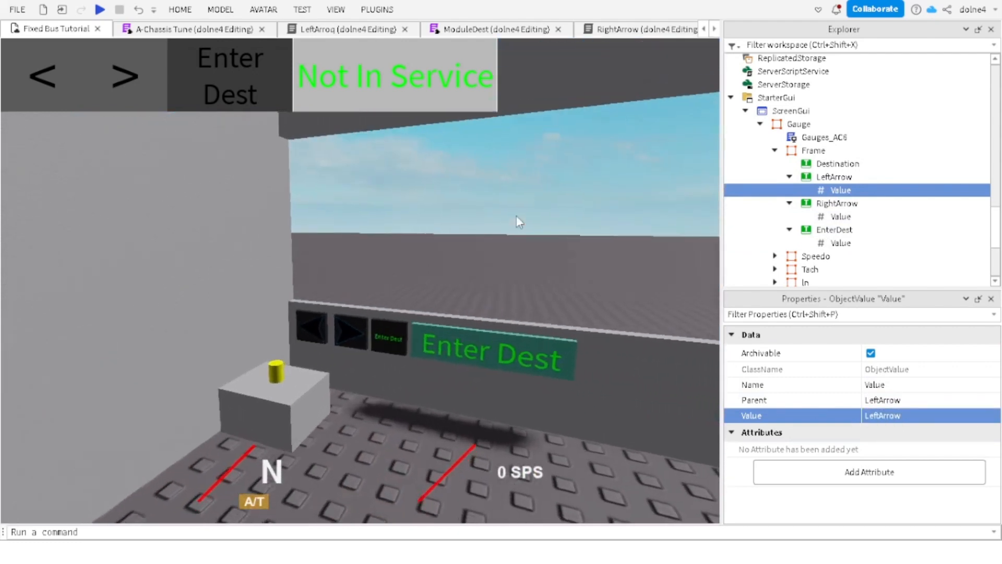
scroll(516, 216, up, 2)
scroll(516, 211, up, 2)
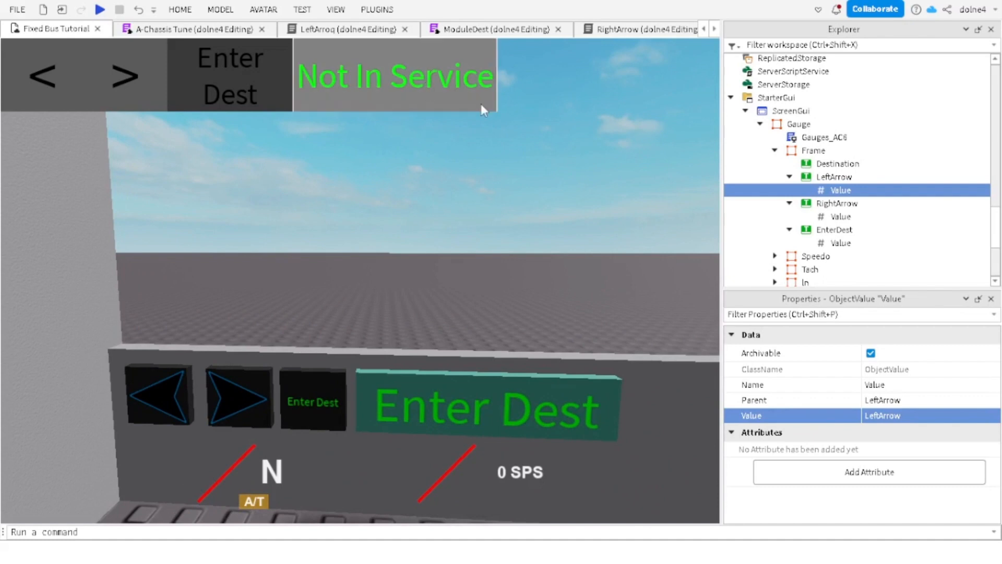
click(835, 164)
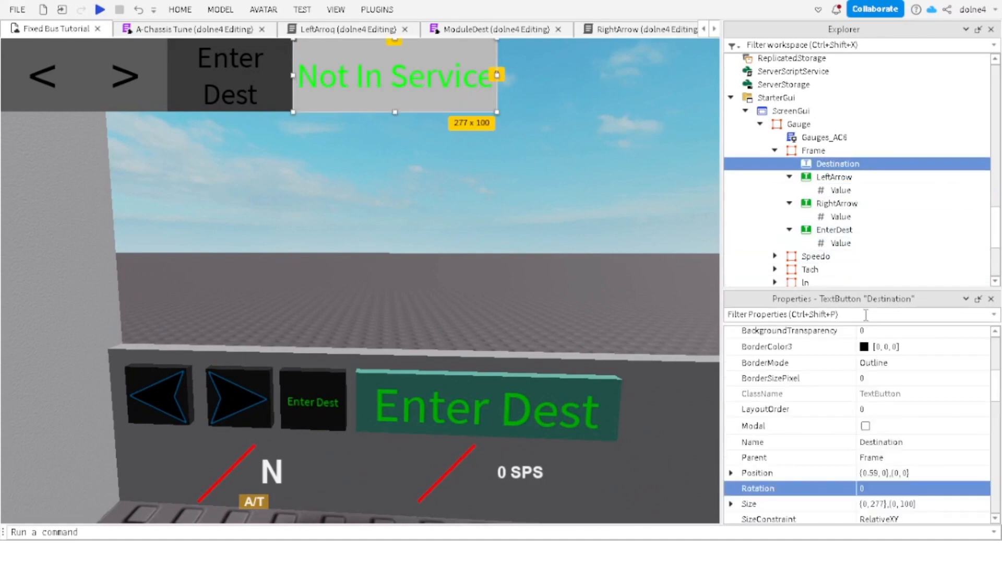
click(864, 164)
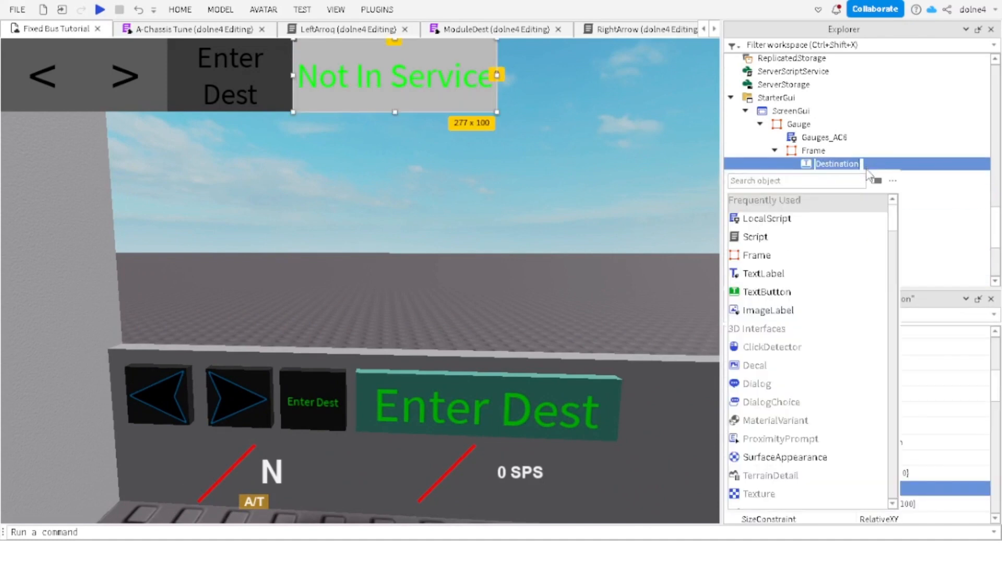
text(ob)
click(804, 211)
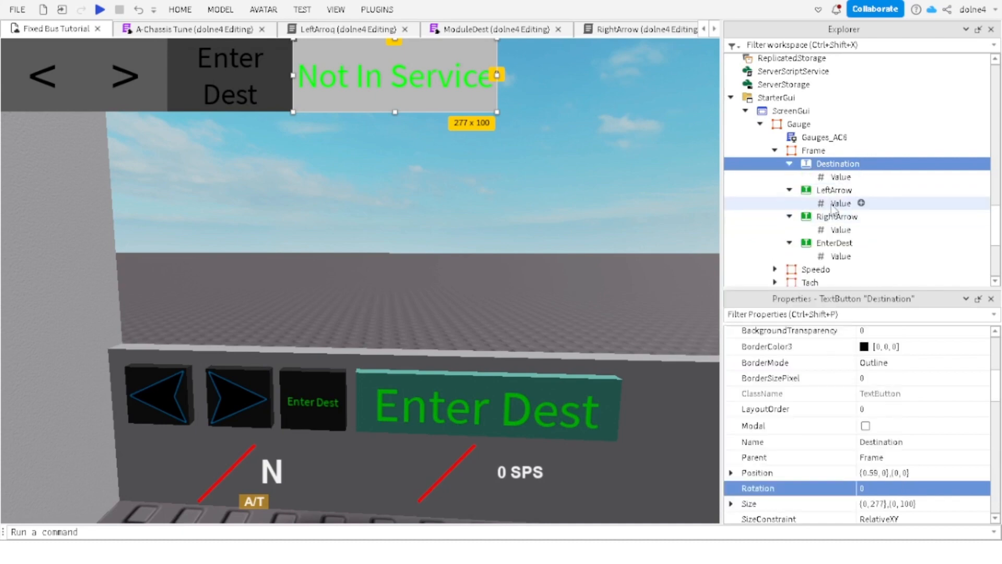
click(882, 415)
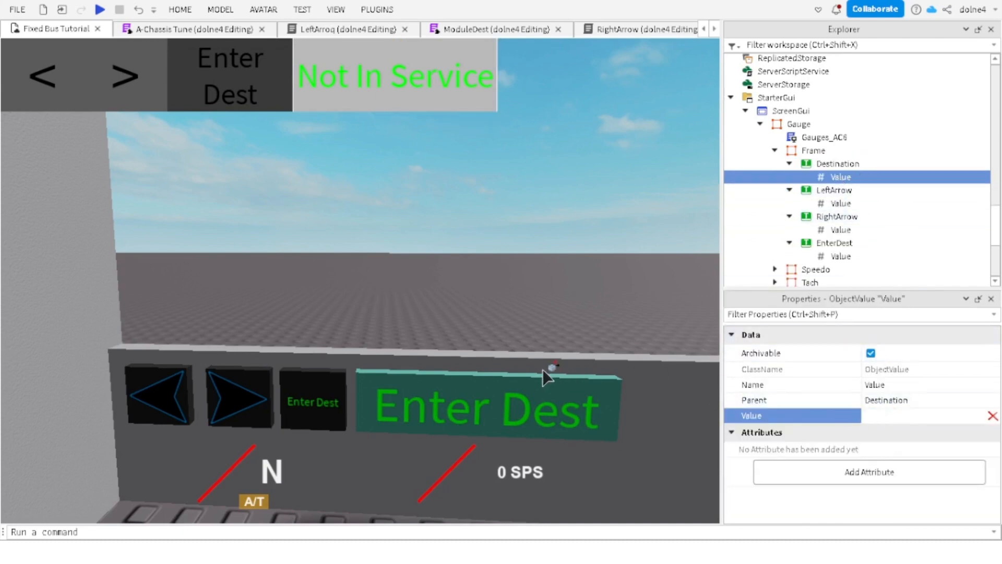
click(542, 369)
Step: Move the InnerDestination model about 0.3 studs towards the dashboard panel, to a Z position of 14.633
right_drag(440, 259, 441, 260)
key(s)
click(474, 278)
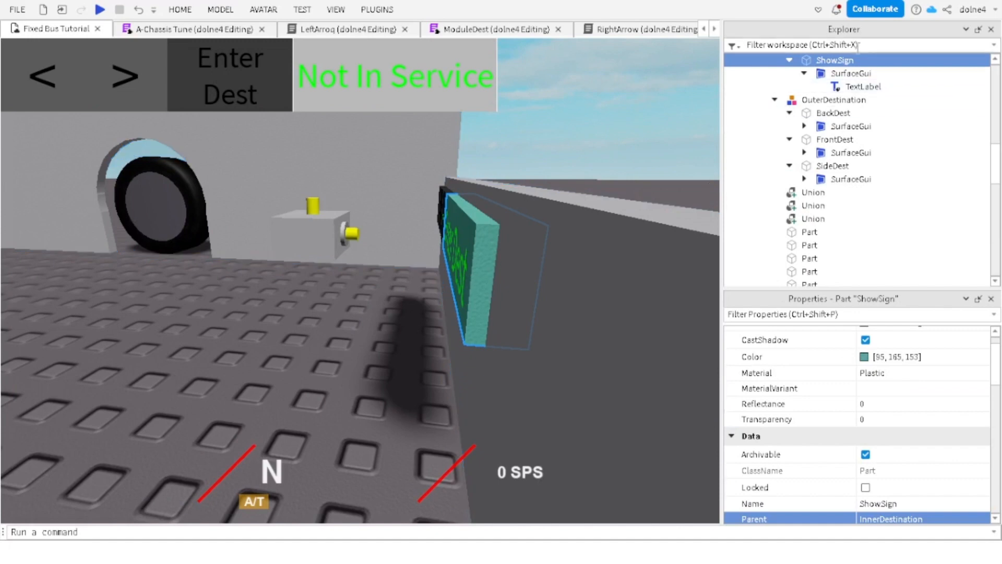
scroll(860, 88, up, 5)
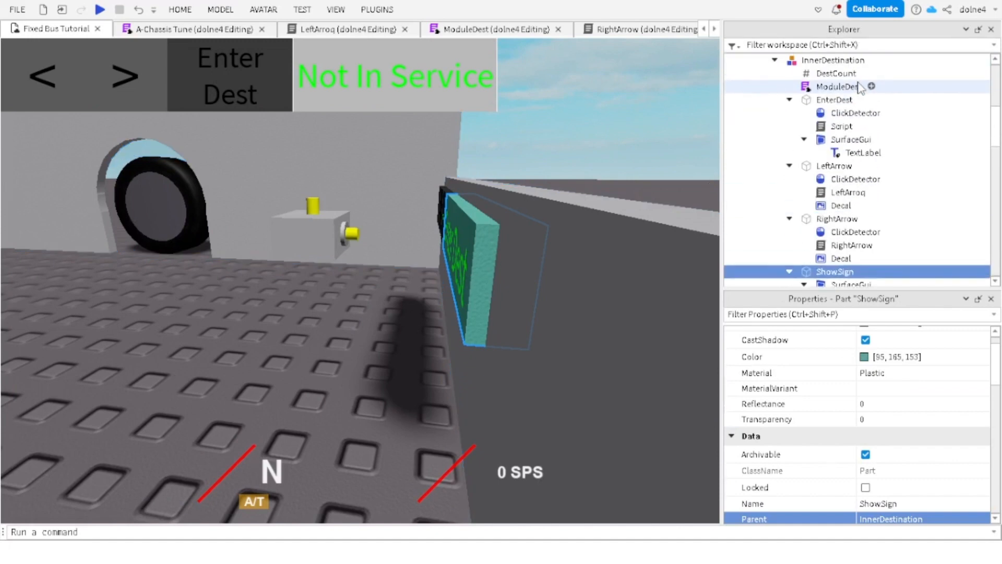
scroll(860, 88, up, 2)
click(833, 132)
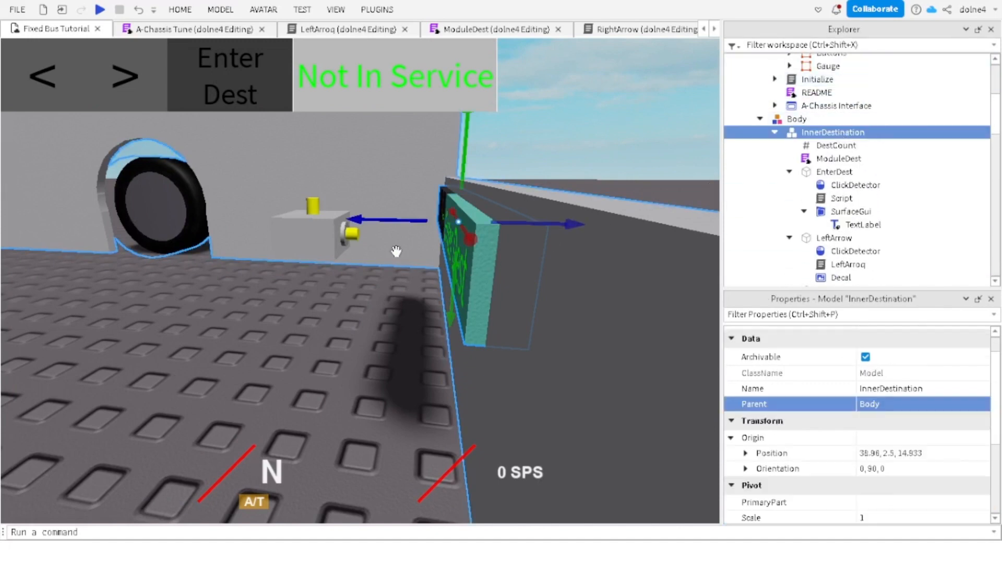
drag(379, 223, 420, 222)
key(d)
key(a)
key(s)
key(d)
key(a)
key(w)
key(a)
key(e)
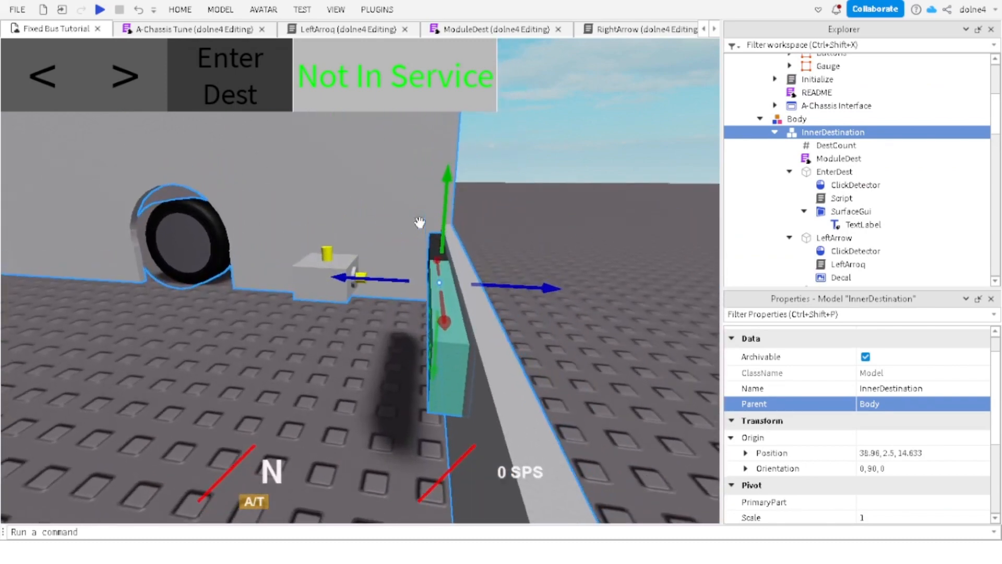
Step: Insert a Script under the Destination button in the Gauge frame
scroll(805, 259, down, 8)
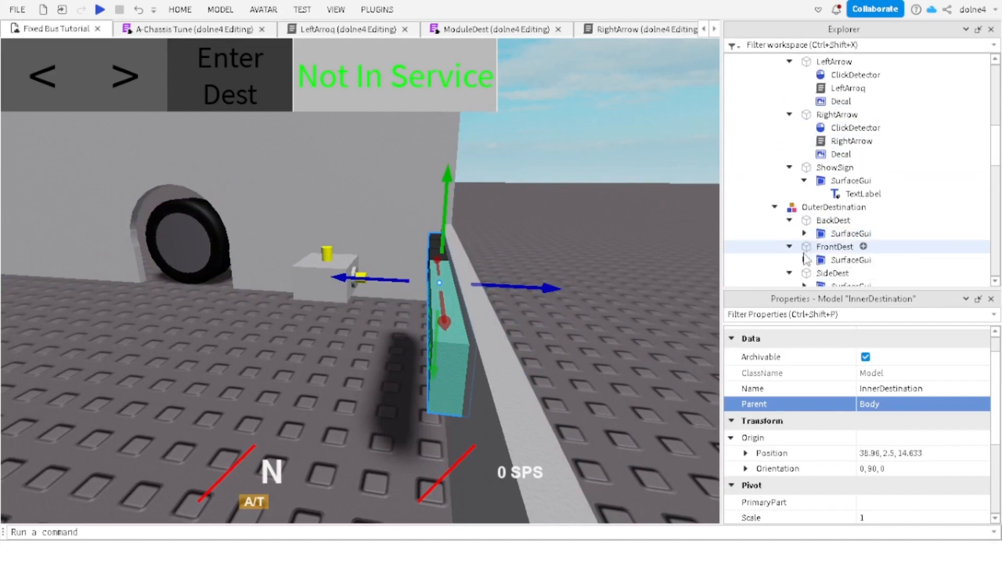
key(d)
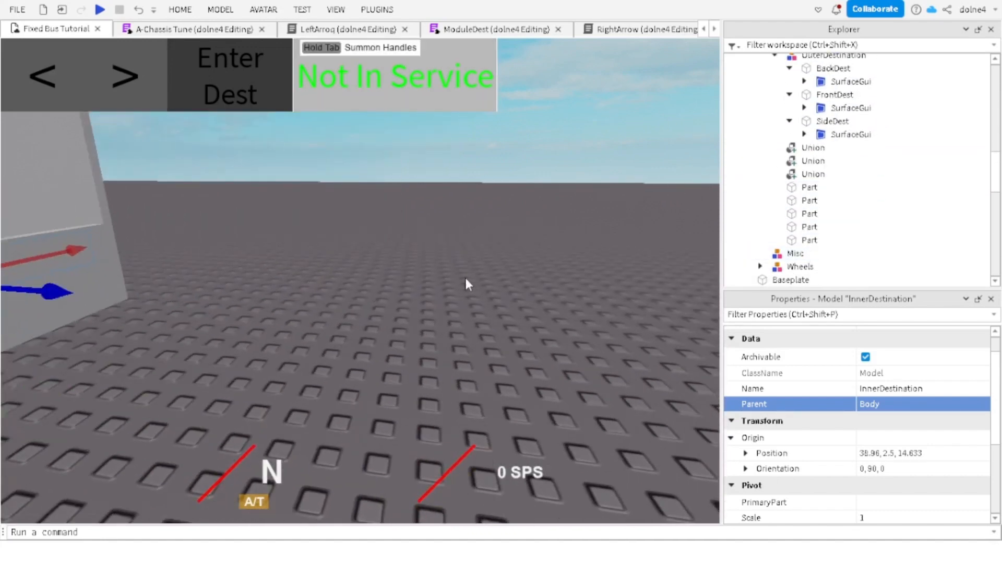
right_drag(464, 277, 463, 272)
drag(996, 189, 995, 274)
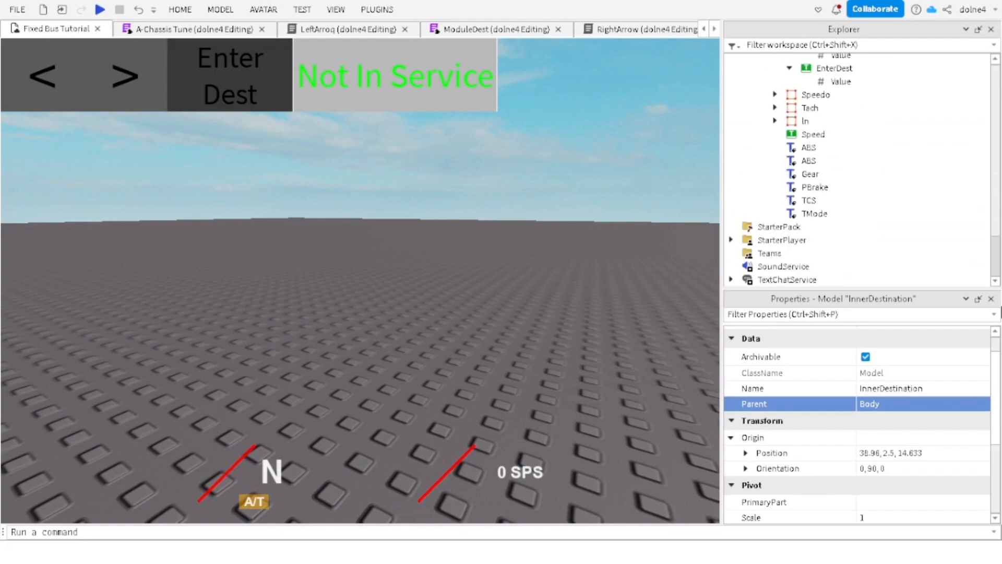
right_drag(522, 211, 510, 222)
key(f)
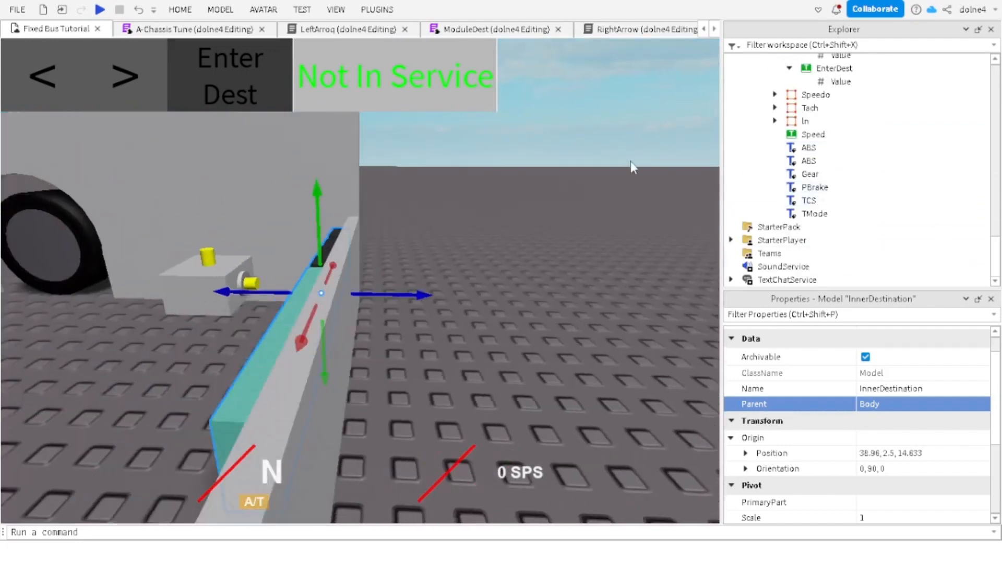
scroll(934, 133, up, 3)
click(856, 100)
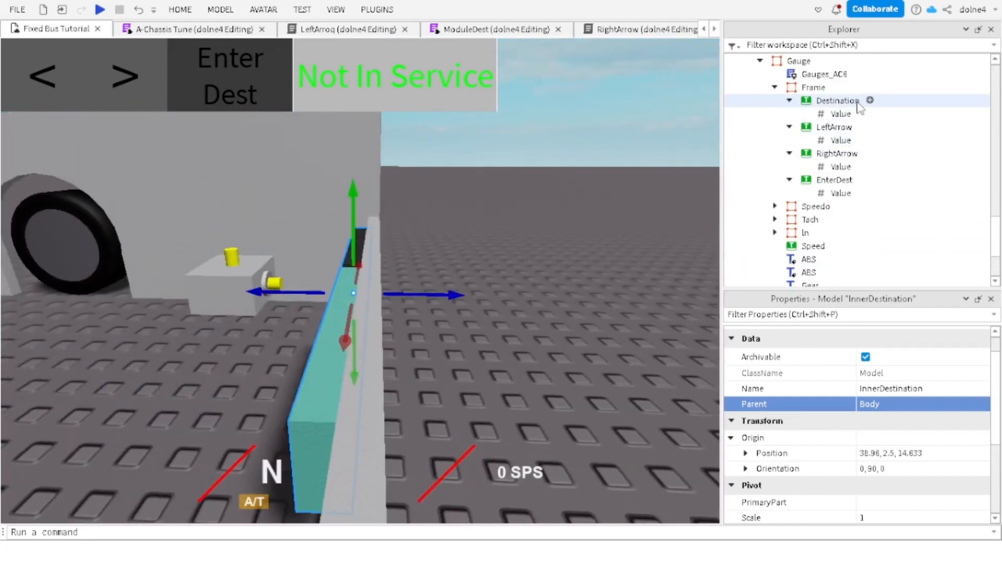
click(867, 100)
text(sc)
click(763, 145)
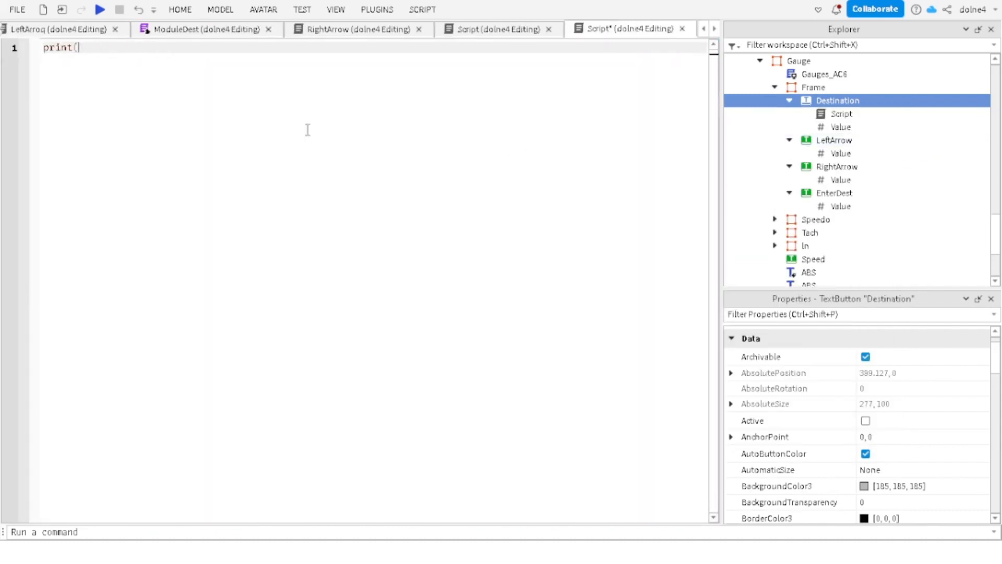
Step: In the Destination button's script, declare local Destionation as script.Parent and local ObjectValue as script.Parent.Value
text(local Destionation = script.Parent)
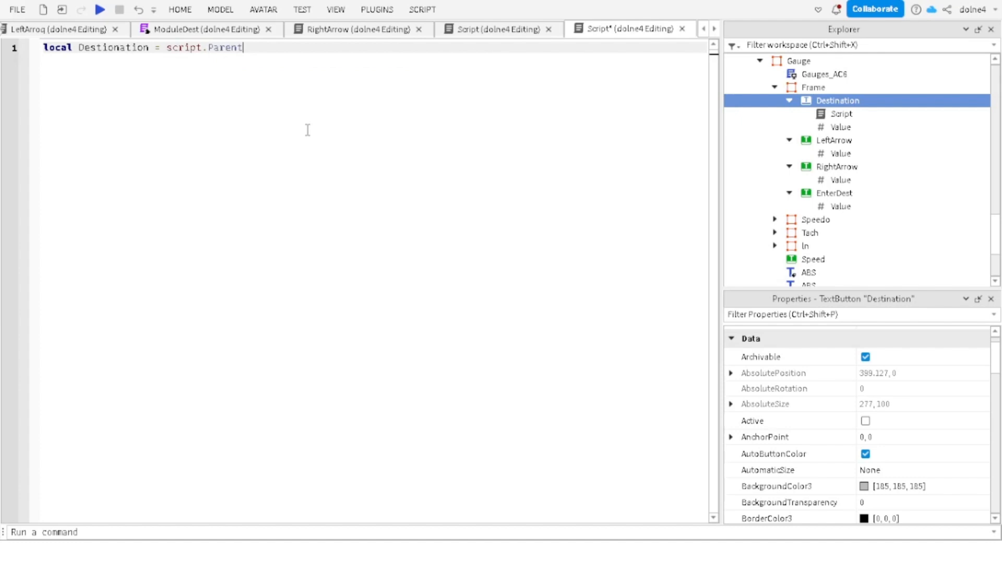
key(Return)
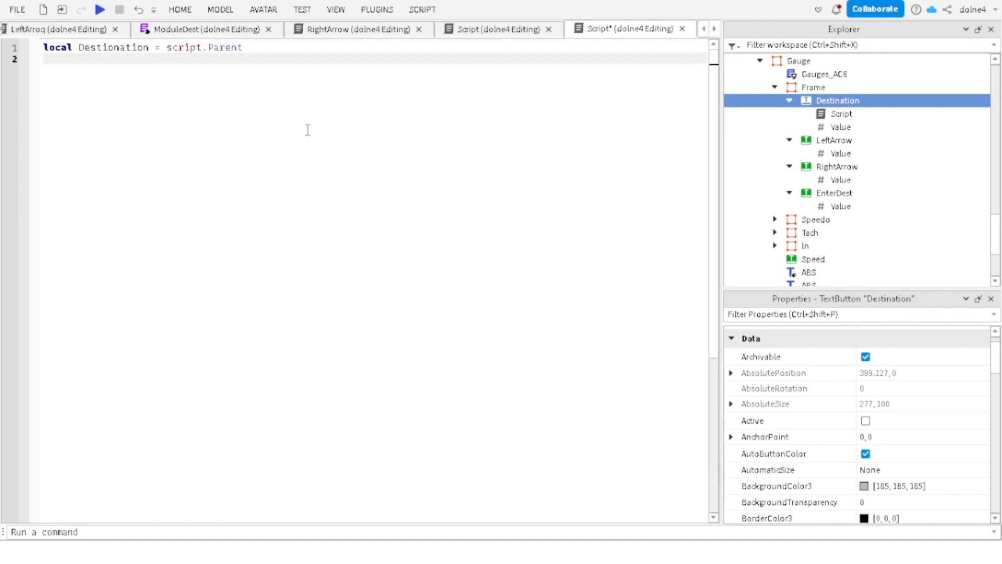
text(local ObjectValue)
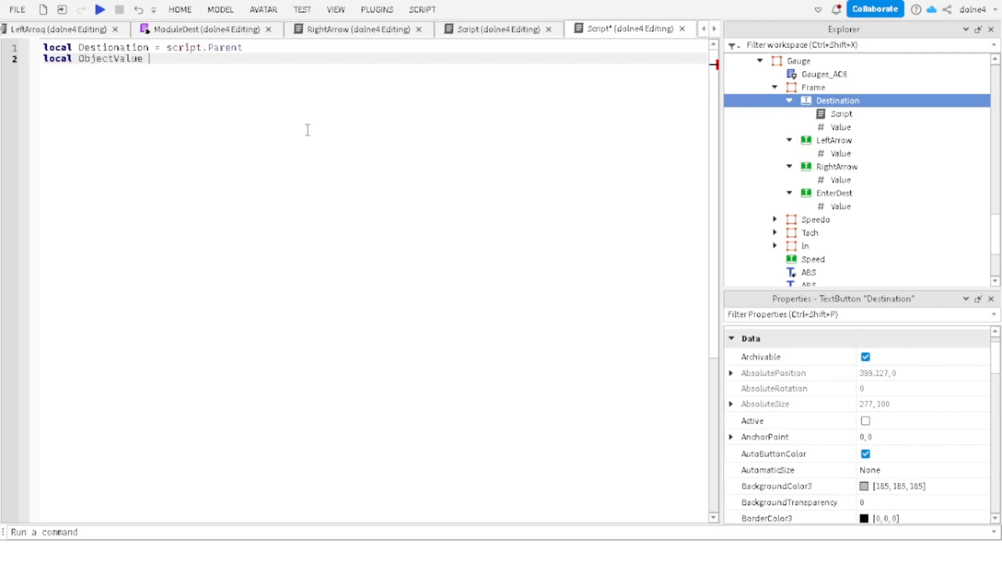
text( = script.P)
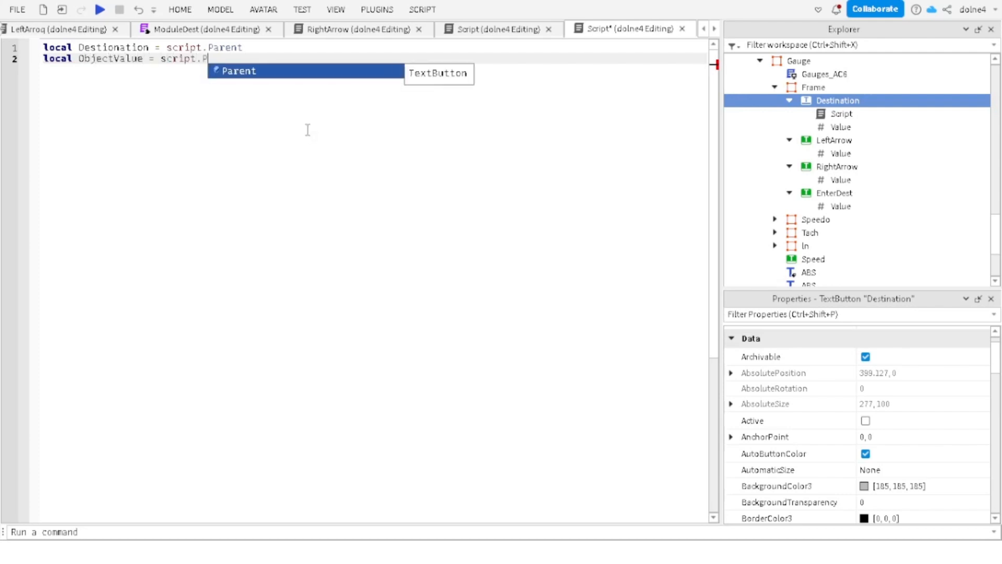
text(arent.V)
key(Tab)
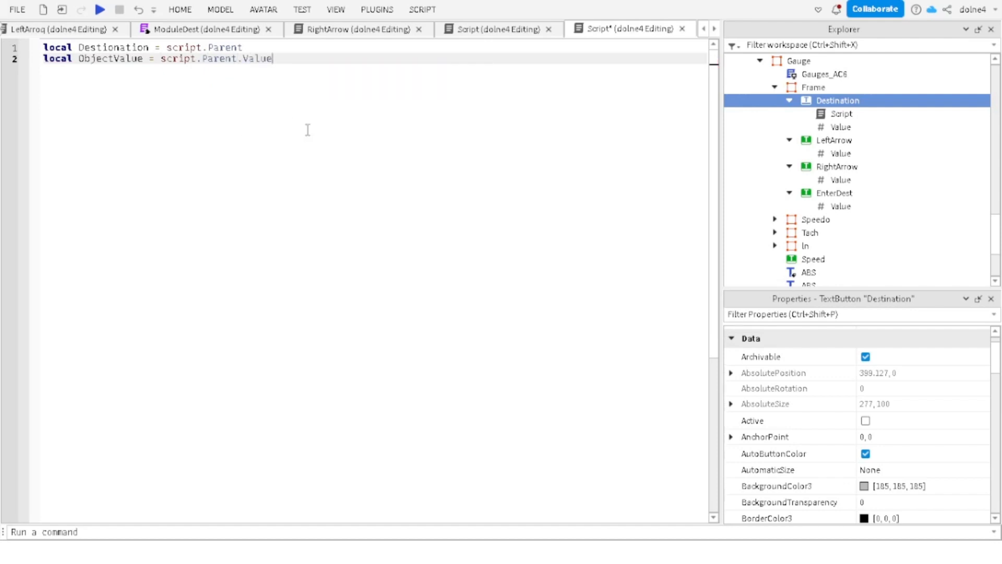
key(Return)
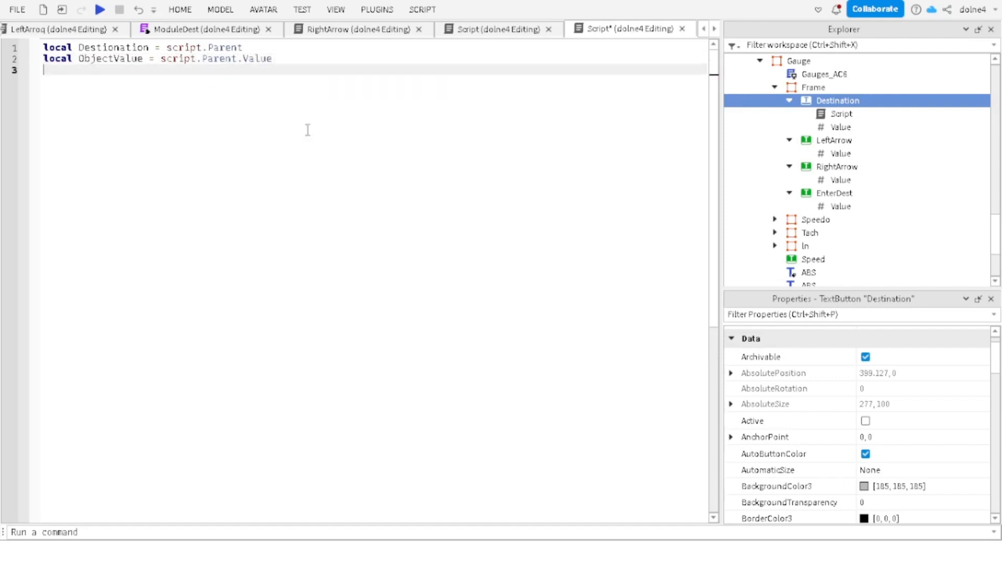
Step: Connect an empty function to Destionation's MouseButton1Click event beneath the two variable declarations
text(Dest)
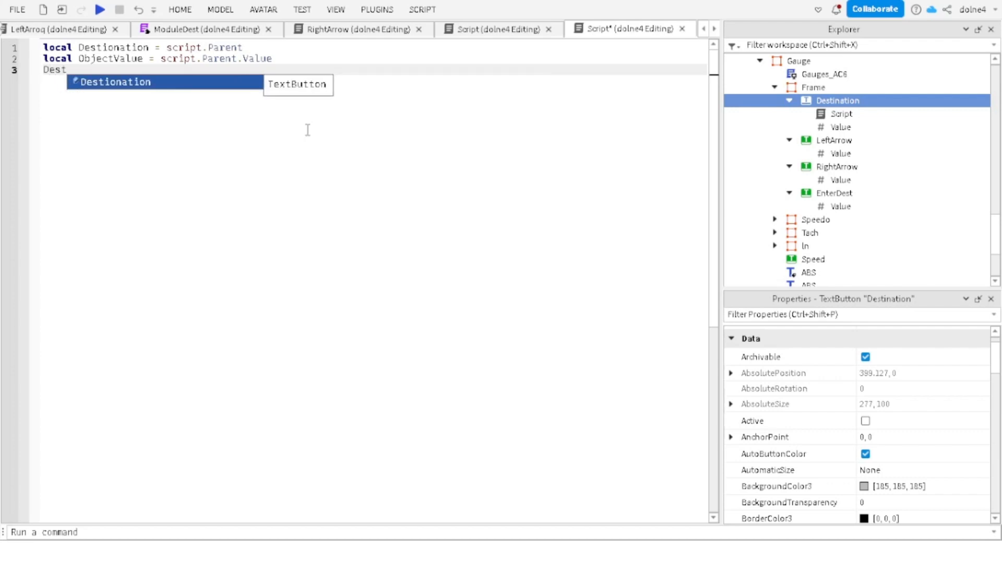
key(Tab)
text(.)
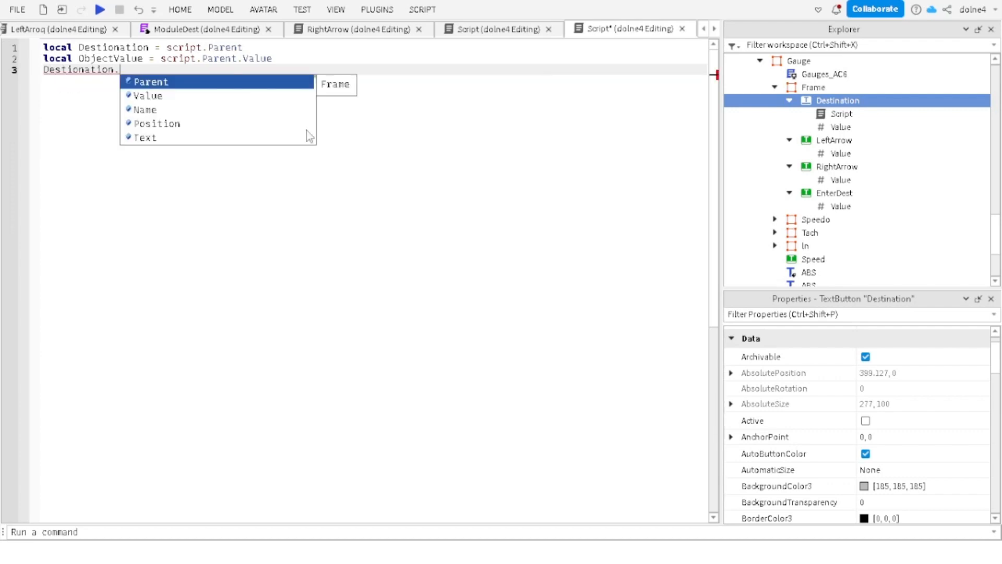
text(Bu)
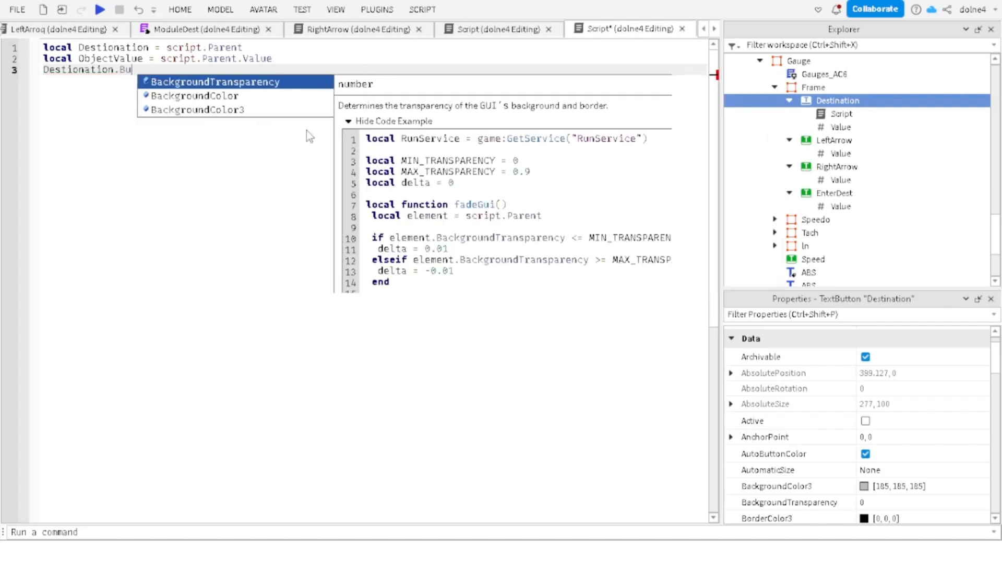
key(BackSpace)
key(BackSpace)
text(Mo)
key(Down)
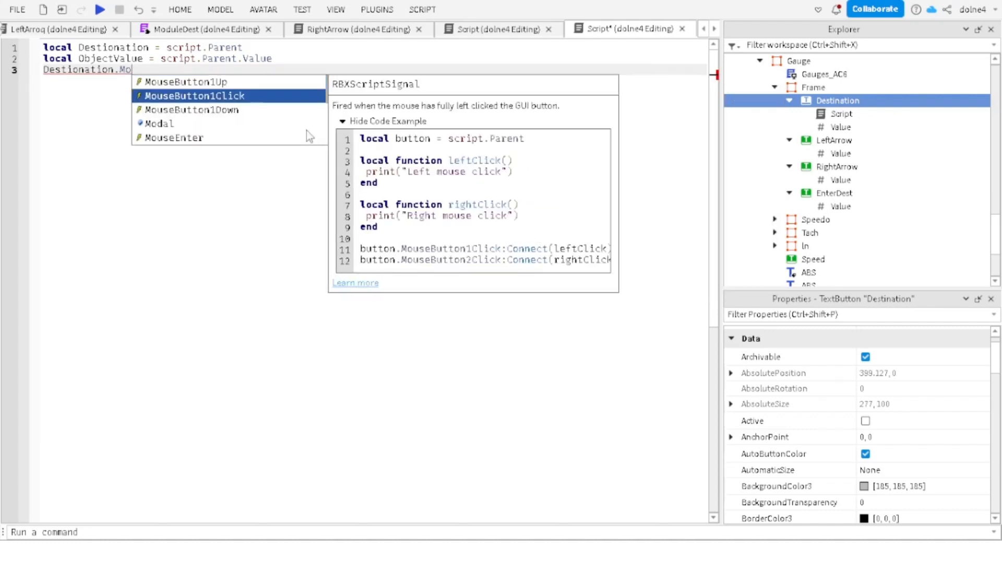
key(Tab)
text(:)
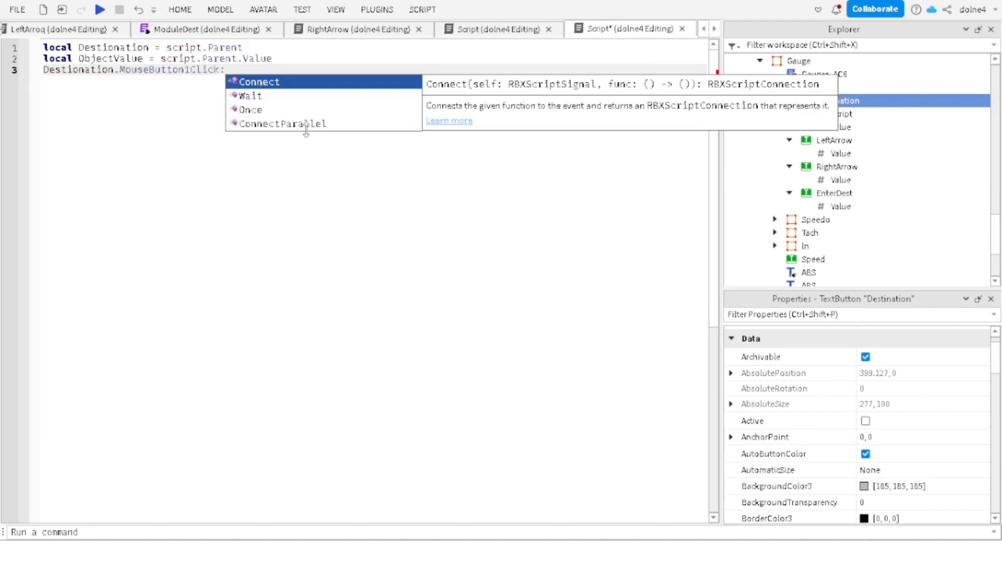
key(Tab)
text(function())
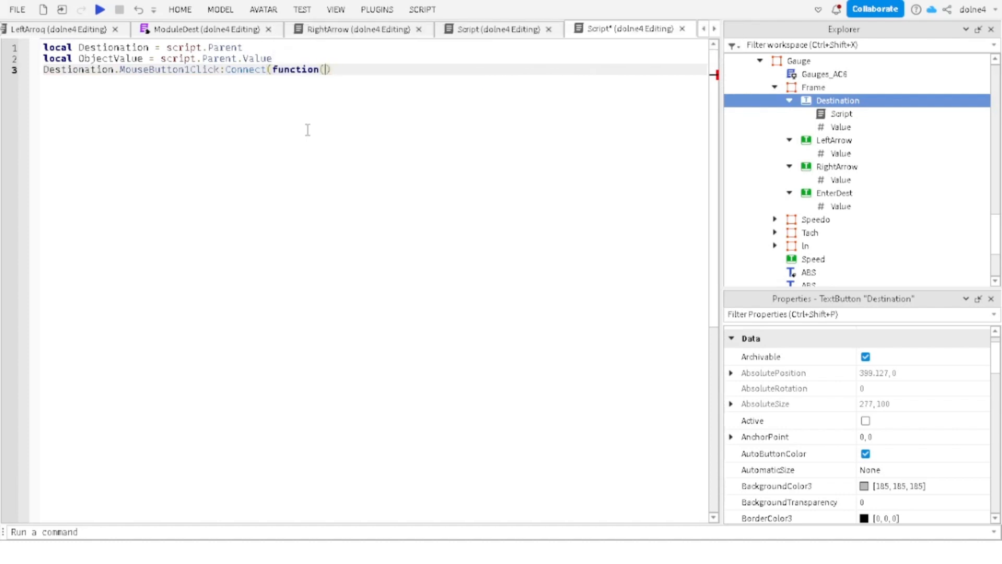
key(Return)
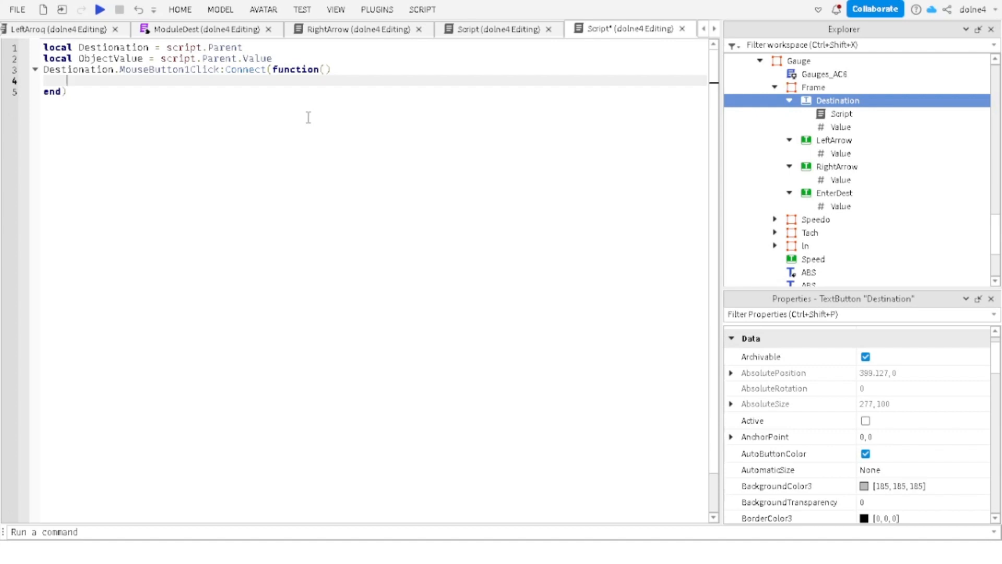
click(286, 60)
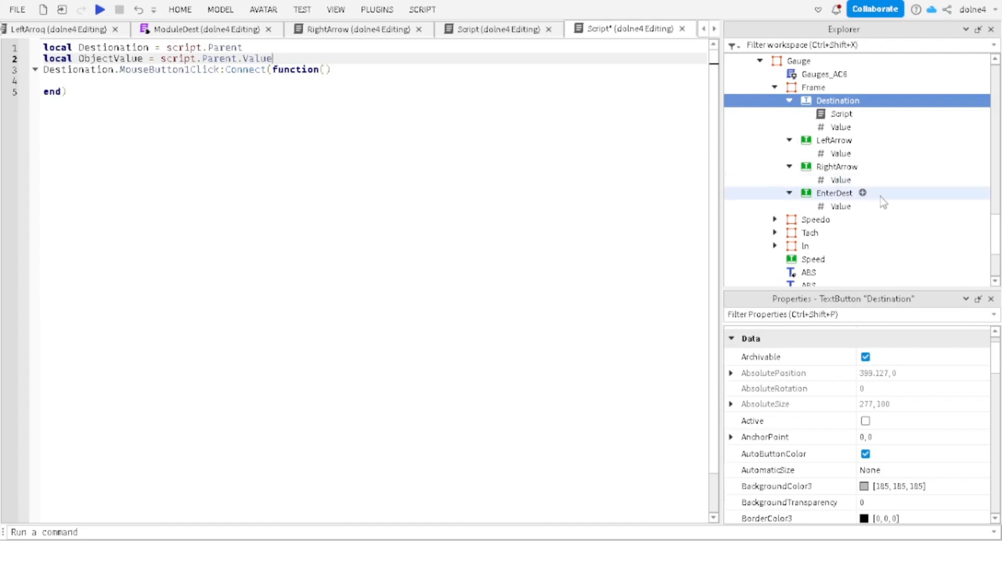
Step: Insert a Script under the RightArrow button in the Gauge frame
click(835, 154)
click(824, 167)
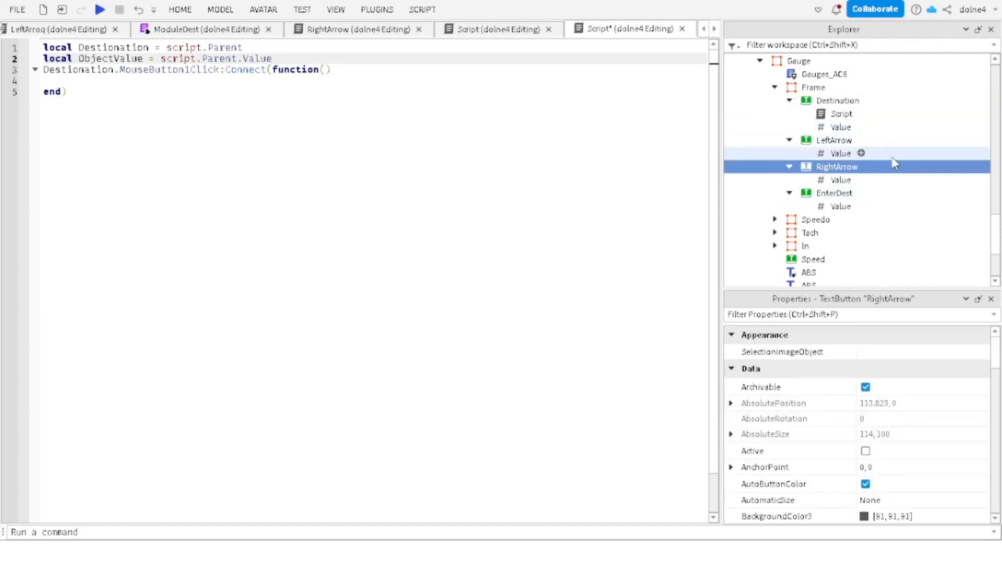
click(868, 166)
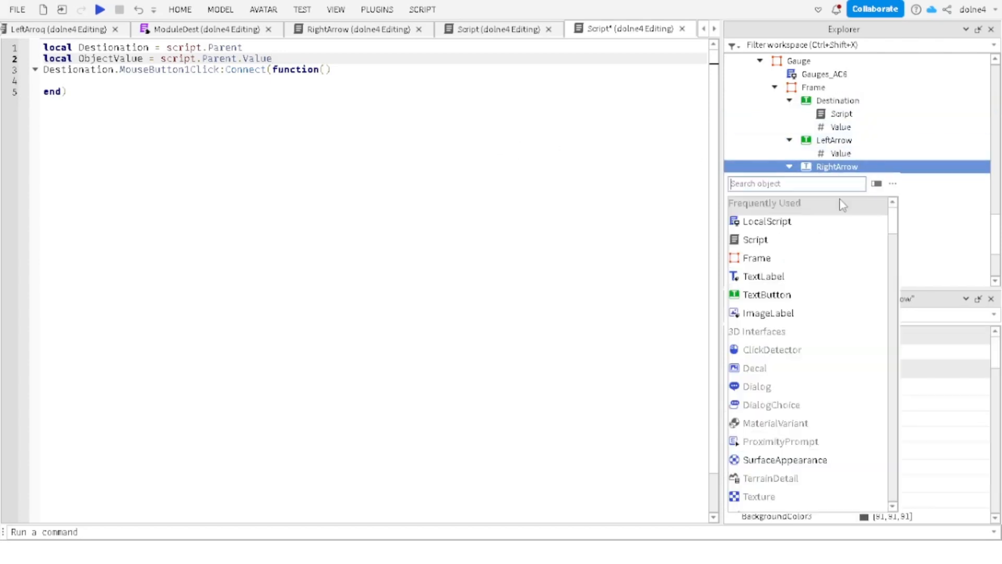
click(773, 239)
Step: Copy all code from the Destination button's script and replace the RightArrow script's default code with it
click(841, 127)
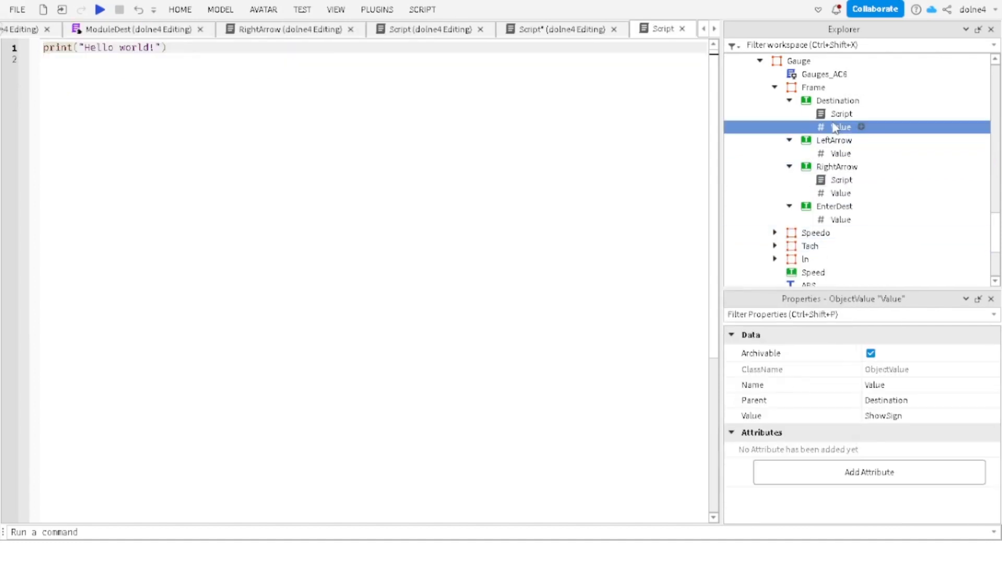
double_click(841, 113)
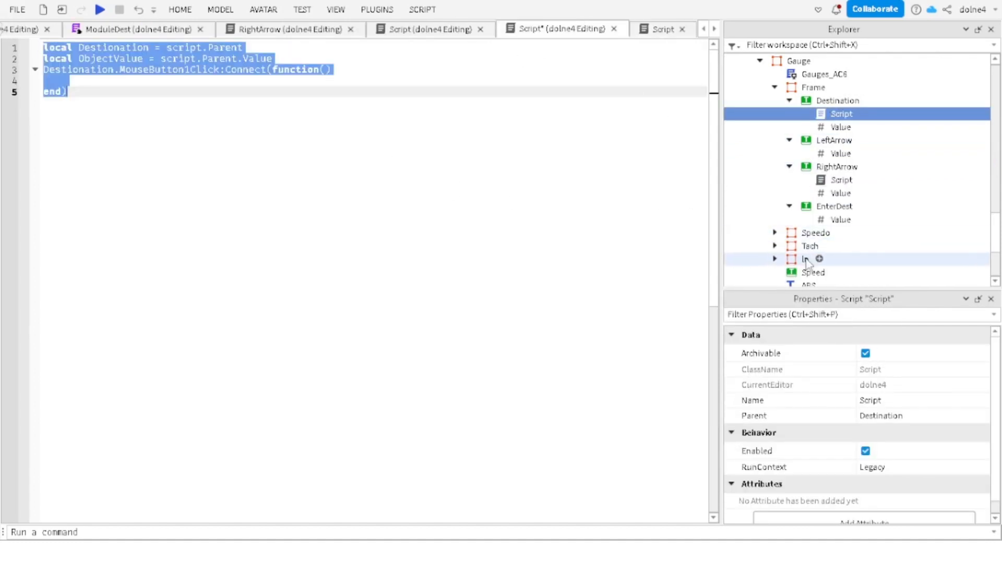
double_click(896, 179)
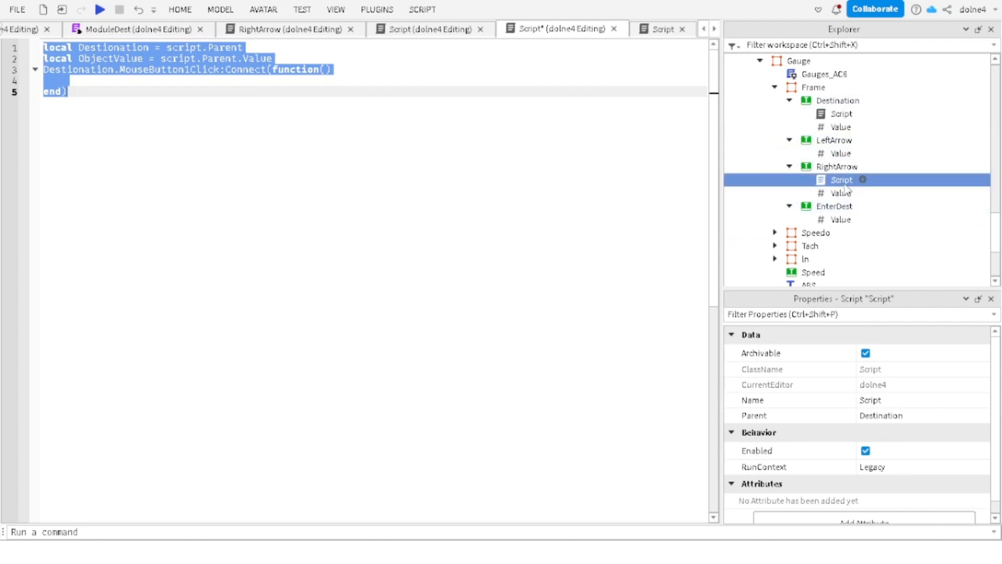
key(ctrl+a)
text(local Destionation = script.Parent local ObjectValue = script.Parent.Value Destionation.MouseButton1Click:Connect(function() 	 end))
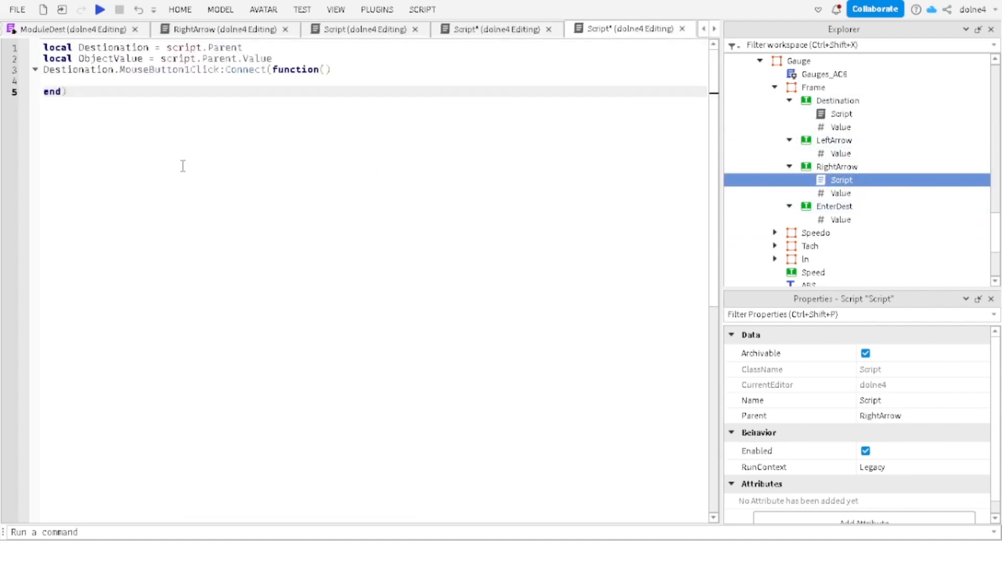
Step: Rename the Destionation variable to RightArrow in both its declaration and the MouseButton1Click connection of the RightArrow script
click(116, 82)
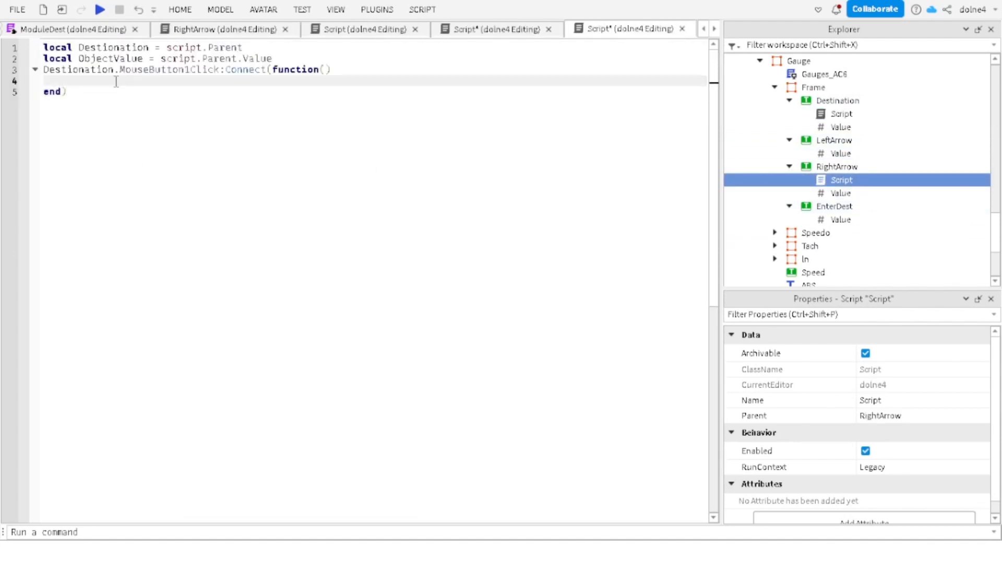
drag(151, 48, 81, 50)
text(RightA)
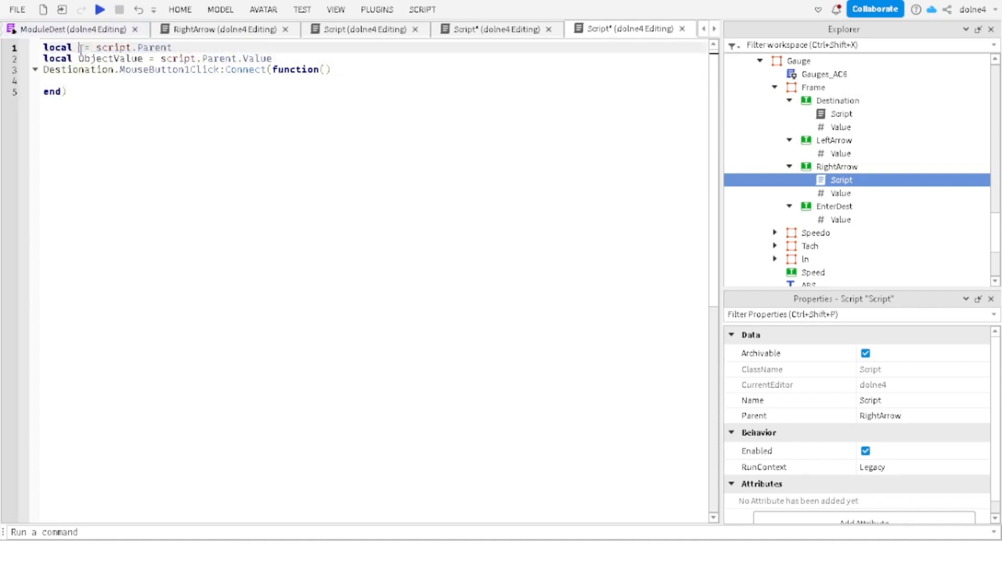
text(rrow)
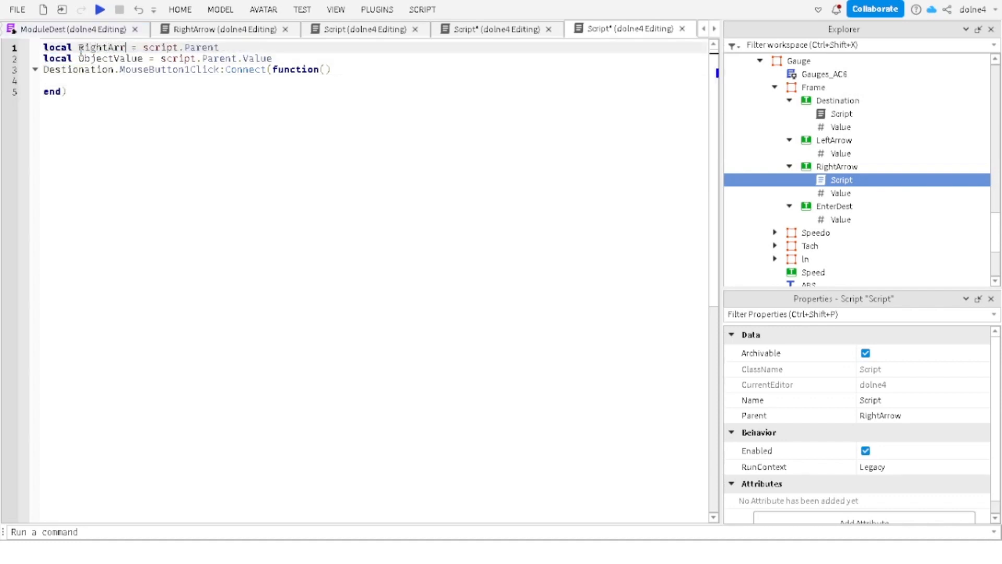
click(97, 82)
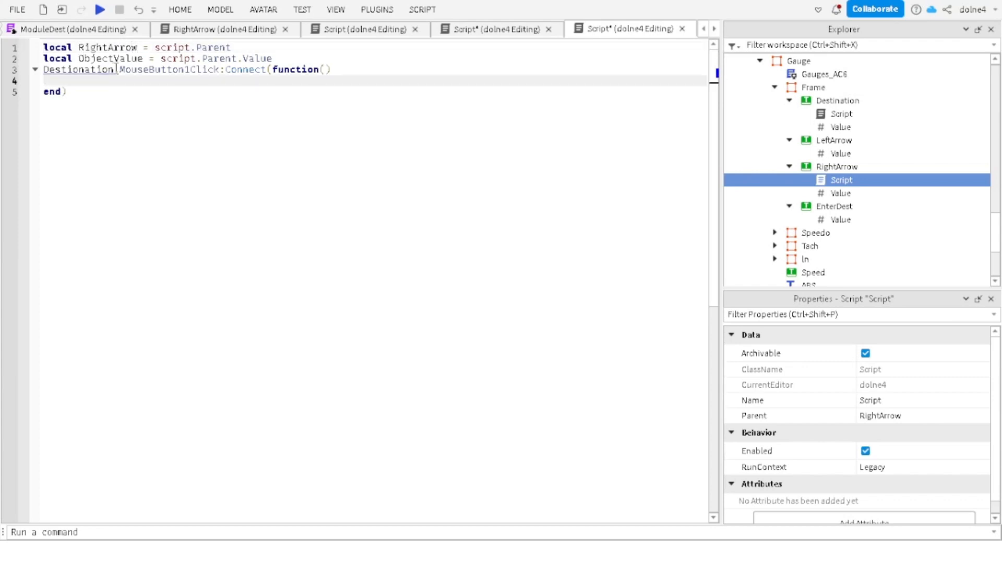
drag(114, 69, 30, 72)
text(RightArrow)
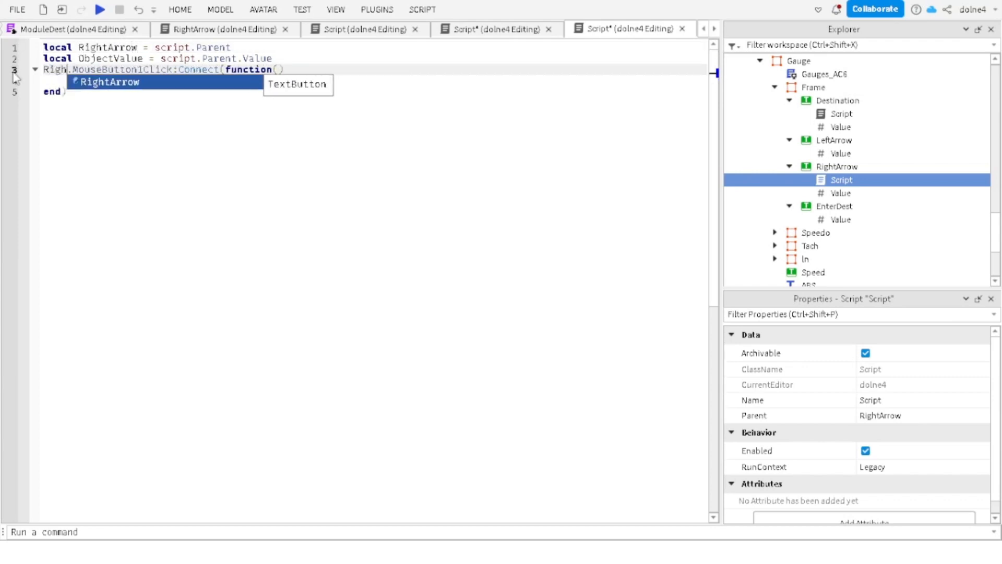
Step: Add two lines below the ObjectValue declaration and begin another local declaration on line 3
click(279, 60)
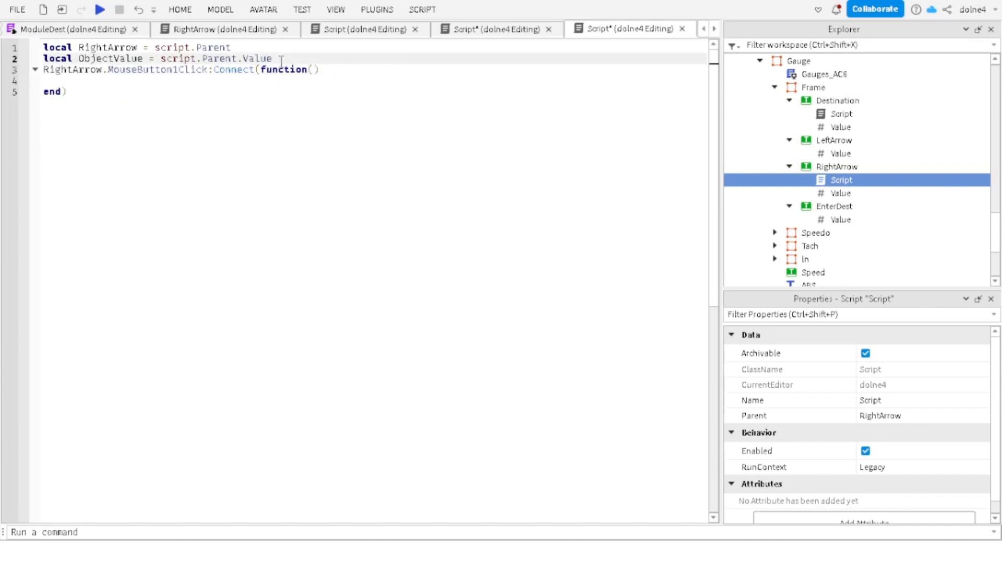
key(Return)
key(Return)
key(Up)
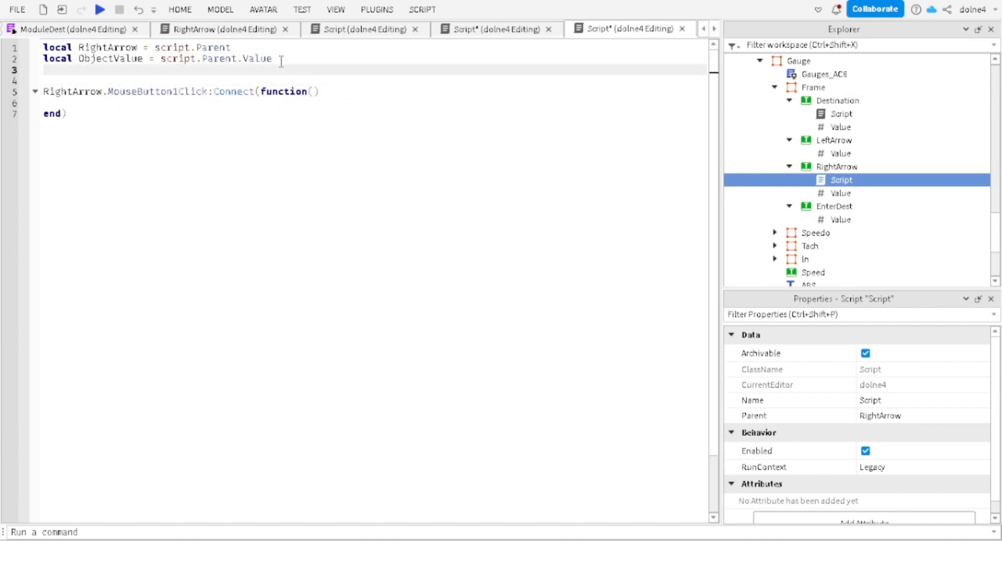
text(local)
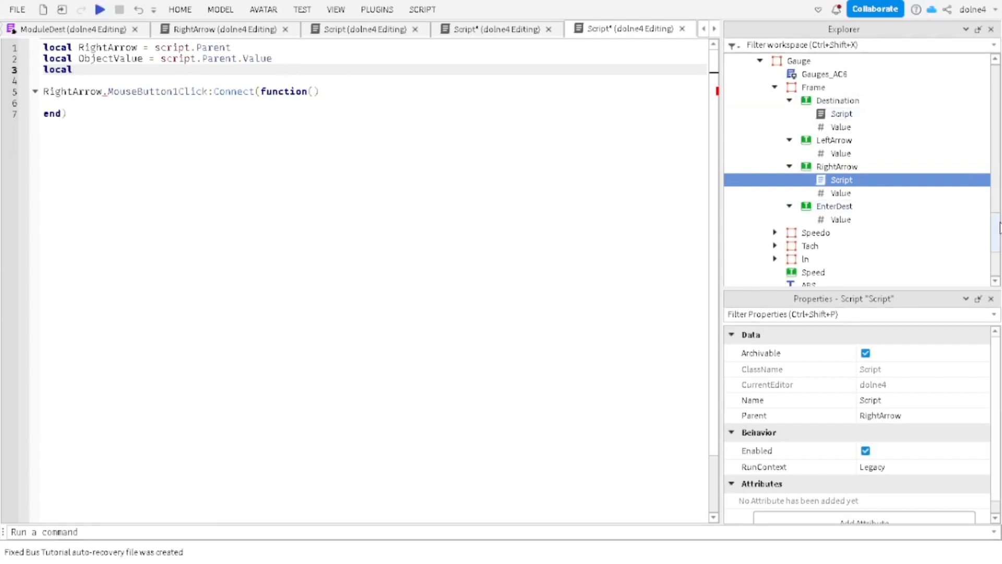
Step: Replace the Gauge frame in the A-Chassis Tune's Plugins folder with a copy of the StarterGui Gauge frame and expand it
drag(998, 227, 999, 208)
click(780, 169)
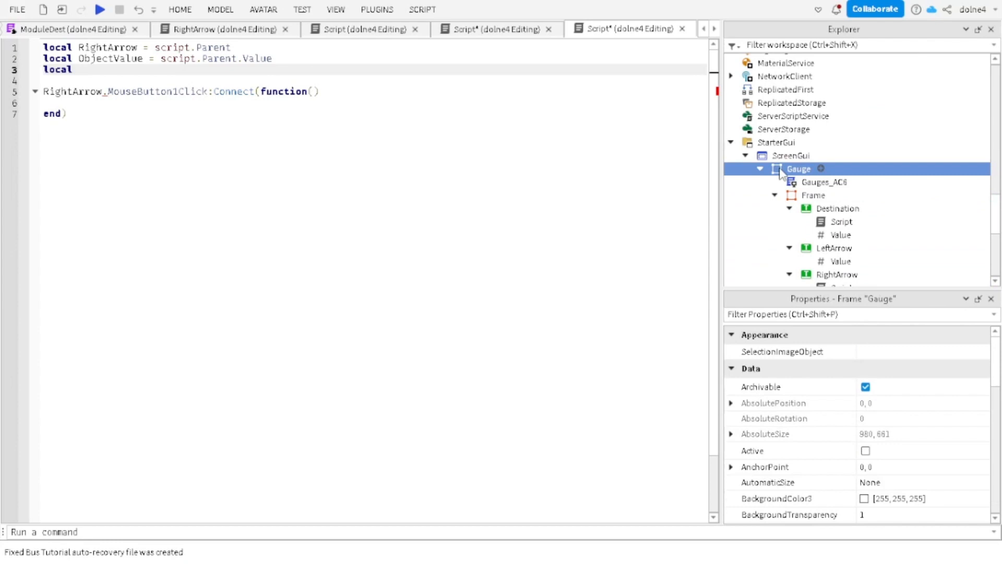
scroll(974, 158, down, 10)
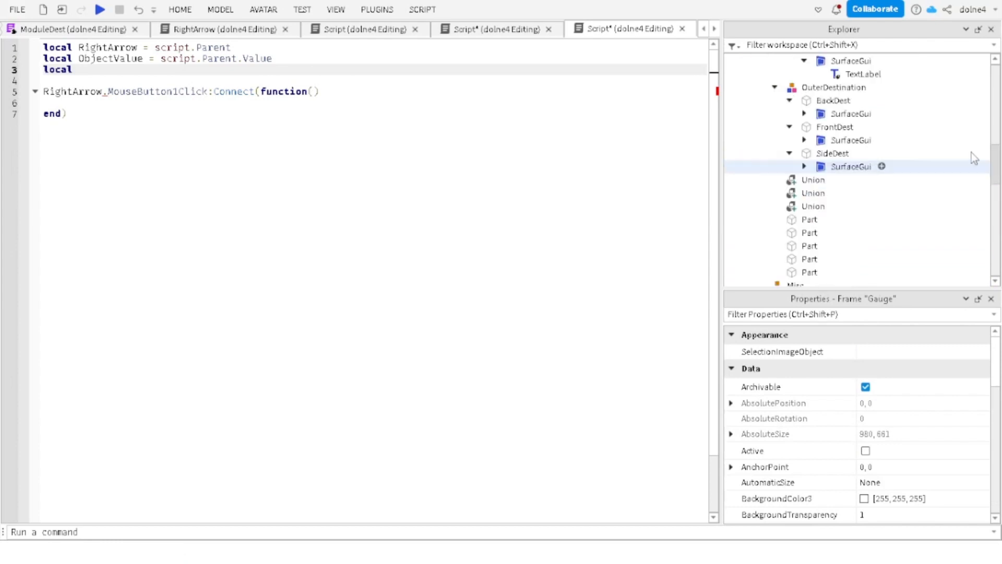
scroll(974, 158, up, 10)
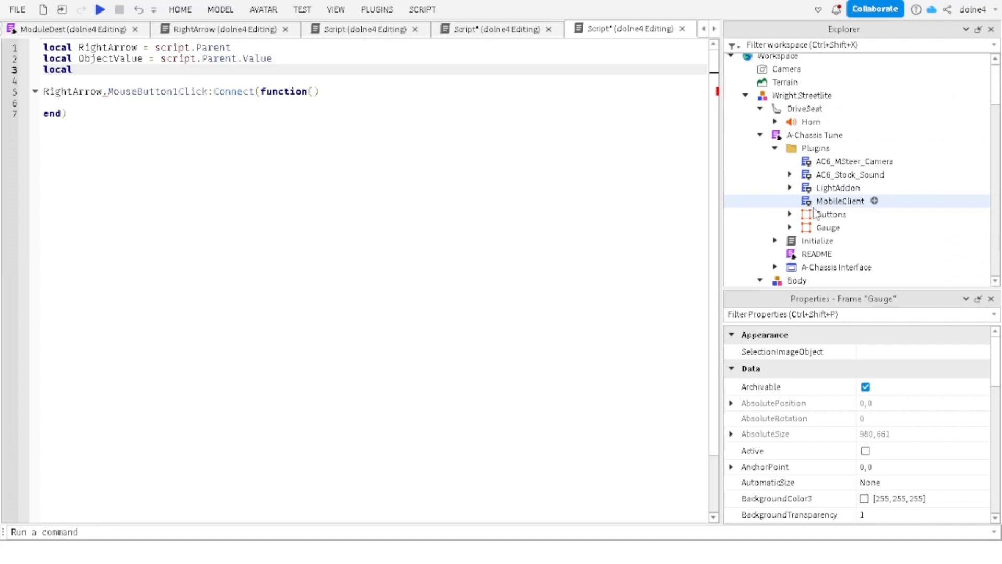
click(817, 228)
key(Delete)
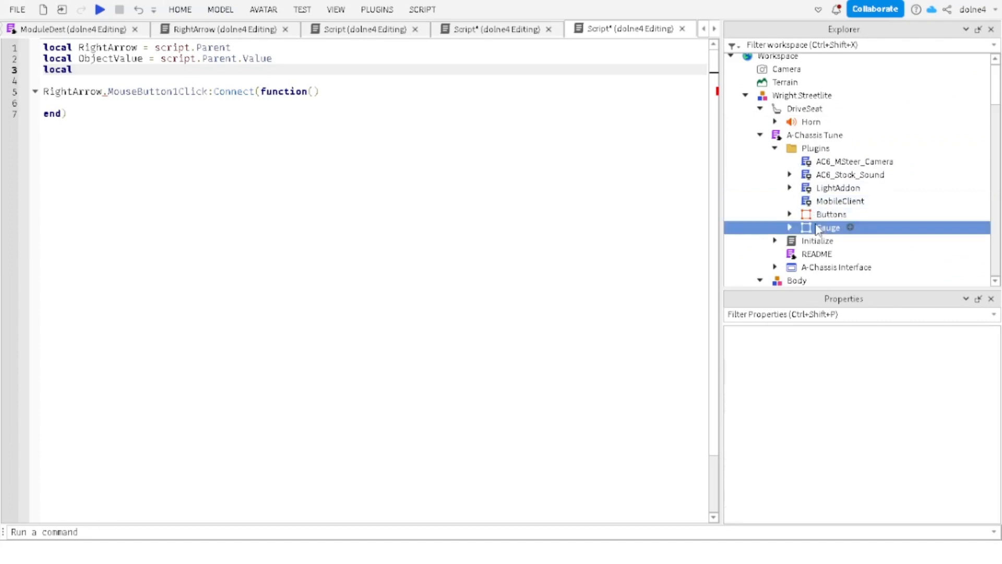
click(806, 150)
key(ctrl+shift+v)
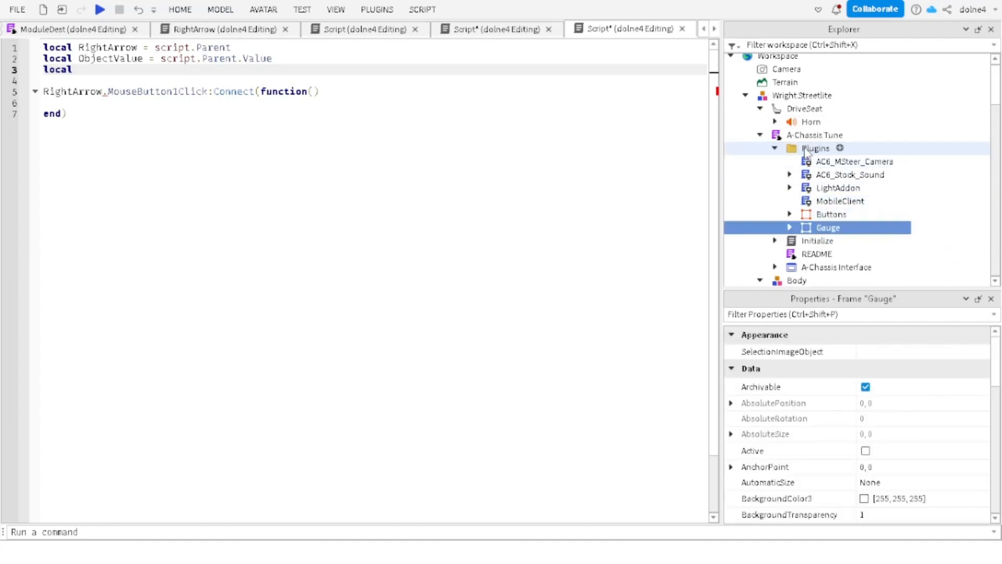
click(789, 227)
scroll(814, 227, down, 1)
scroll(816, 229, down, 2)
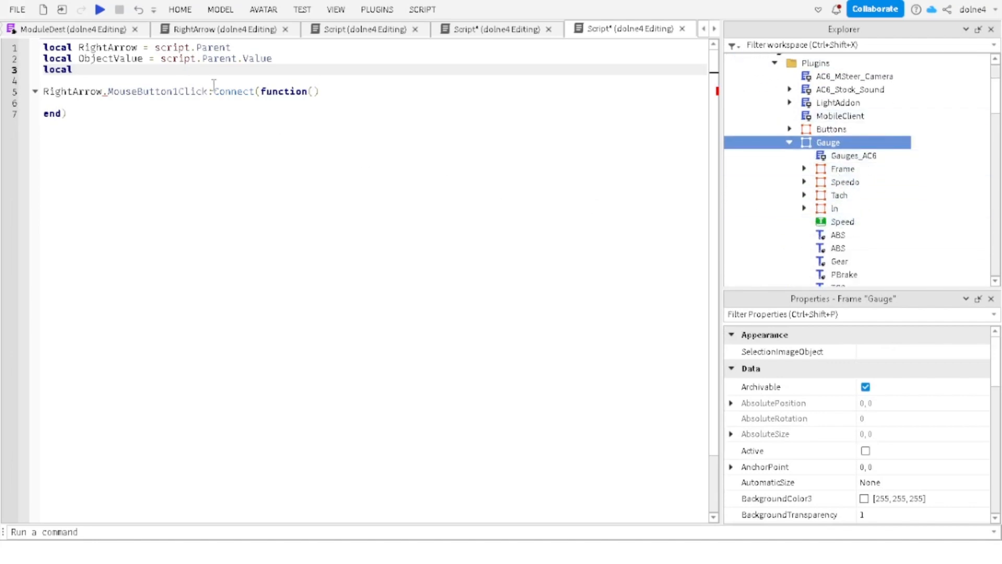
click(102, 91)
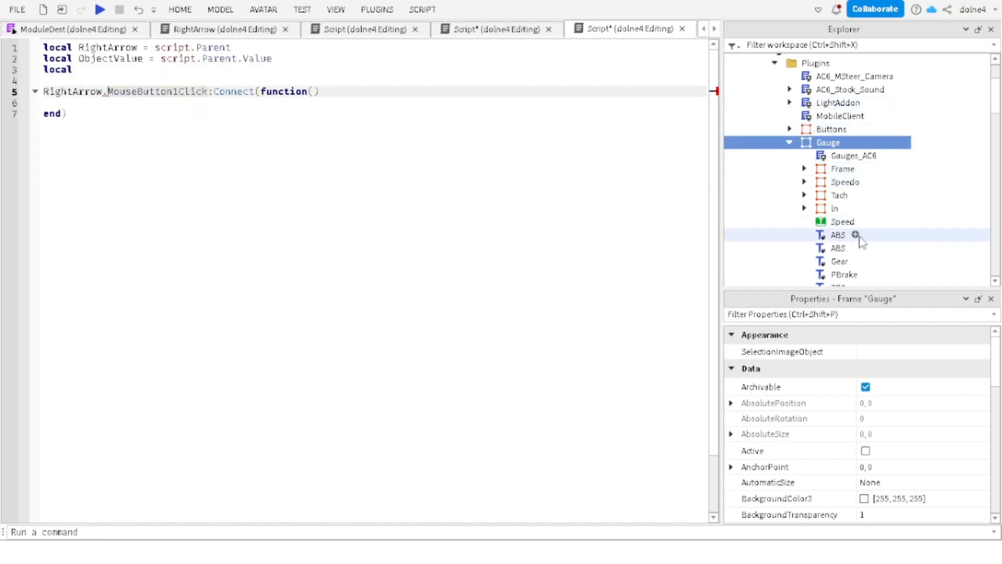
Step: Remove the unfinished local declaration from line 3 of the RightArrow button's script
scroll(805, 112, up, 3)
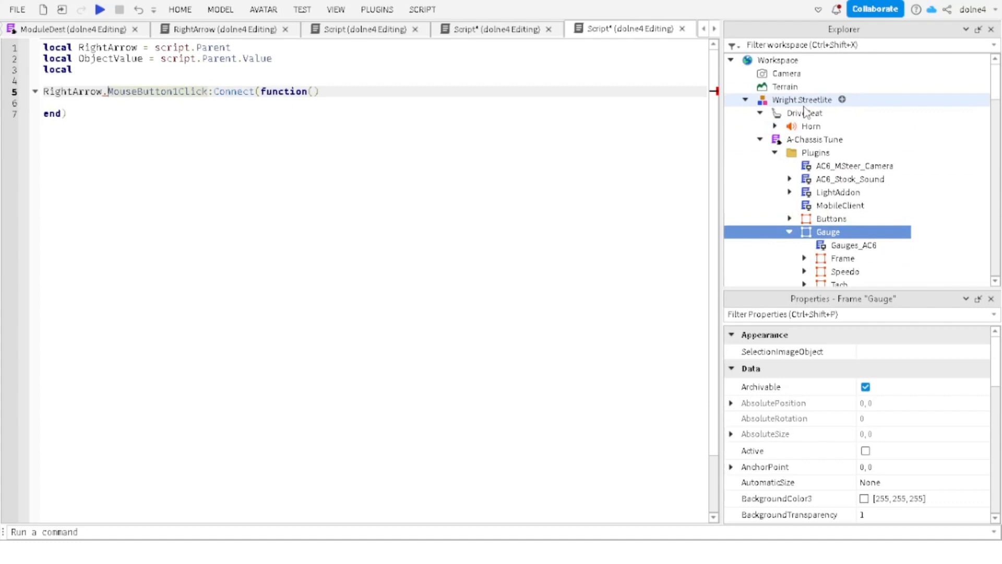
scroll(805, 112, down, 3)
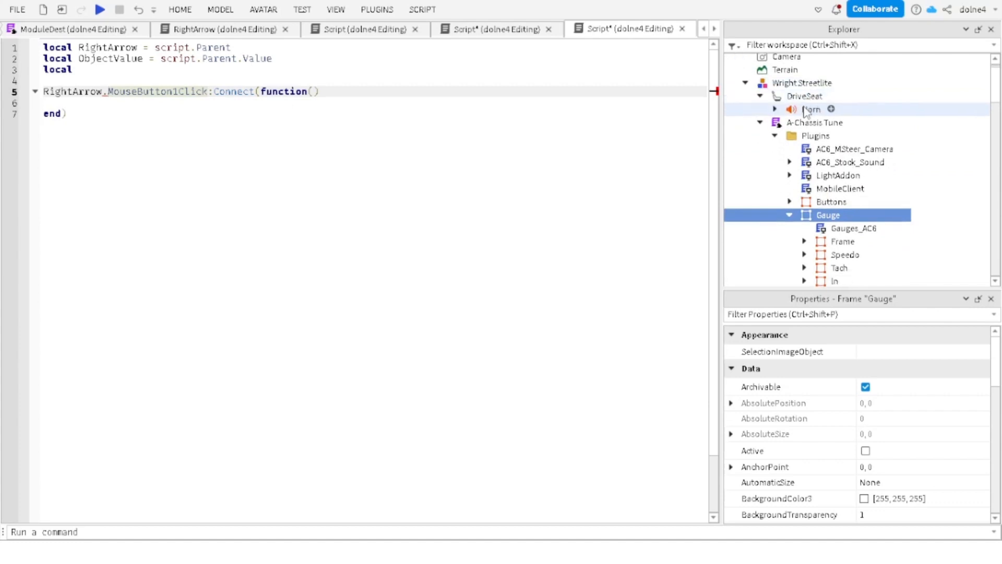
click(96, 114)
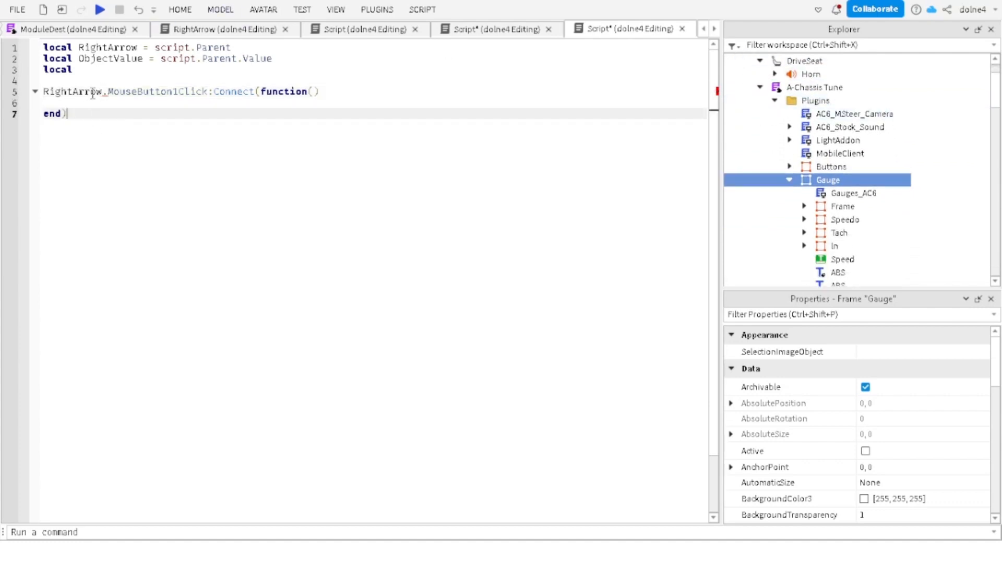
click(78, 70)
key(BackSpace)
key(BackSpace)
key(BackSpace)
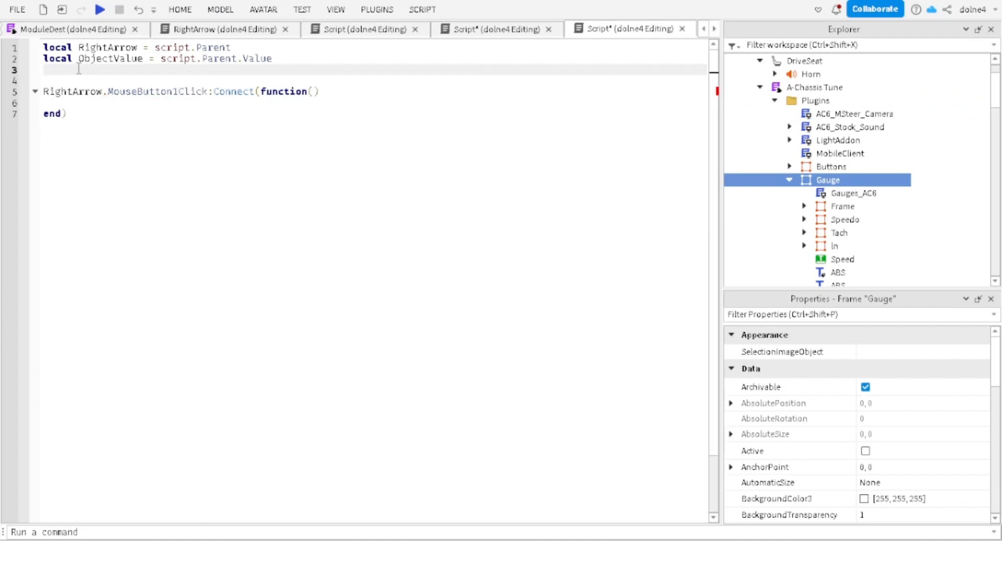
Step: Rename the ObjectValue variable on line 2 to RightArrowObject
click(87, 107)
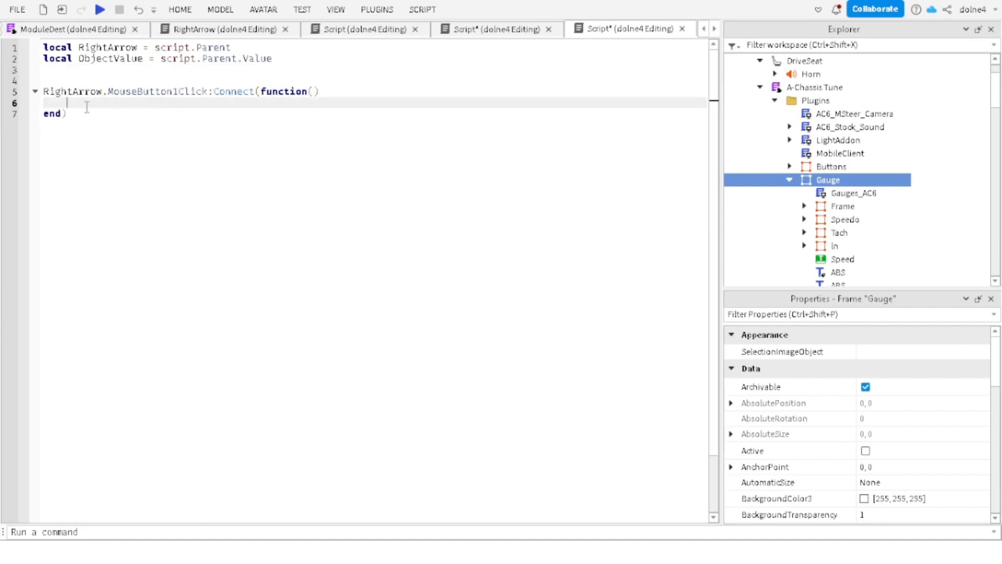
text(O)
double_click(109, 58)
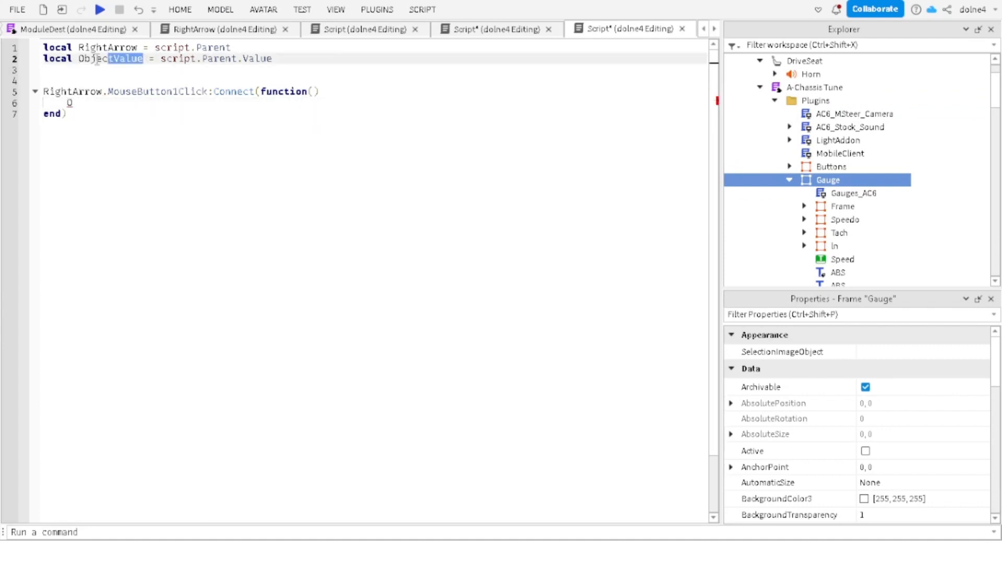
key(BackSpace)
text(RightAr)
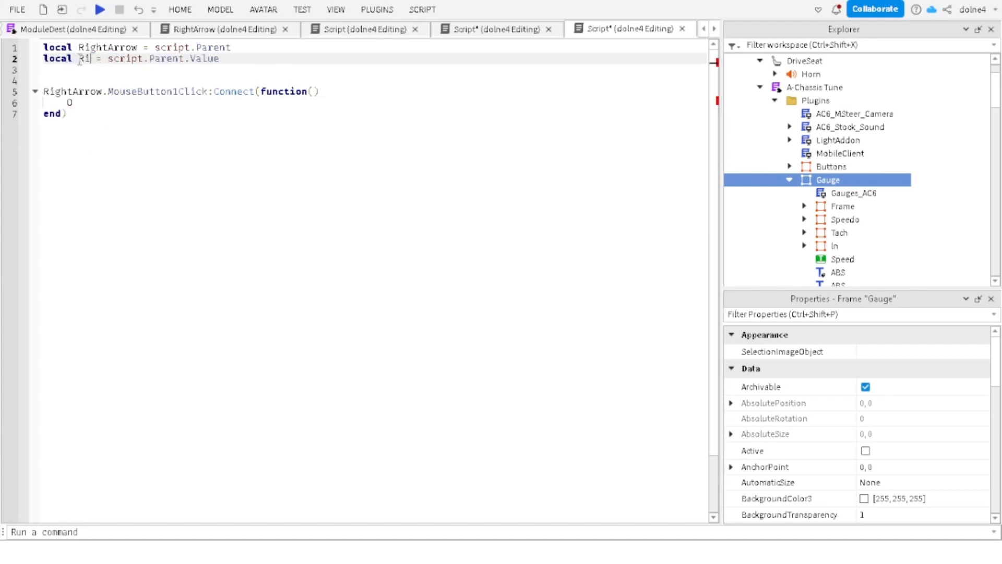
text(row)
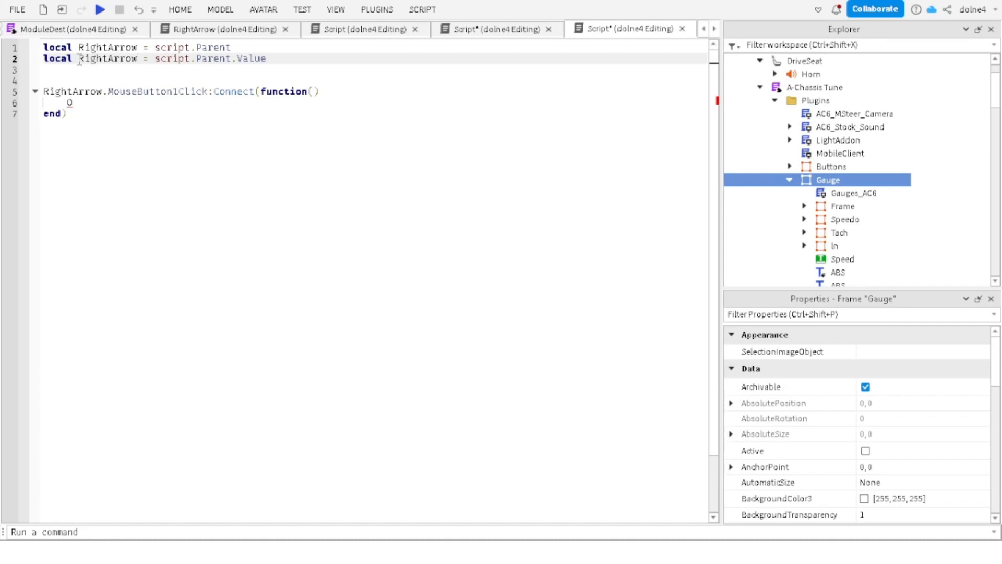
text(Object)
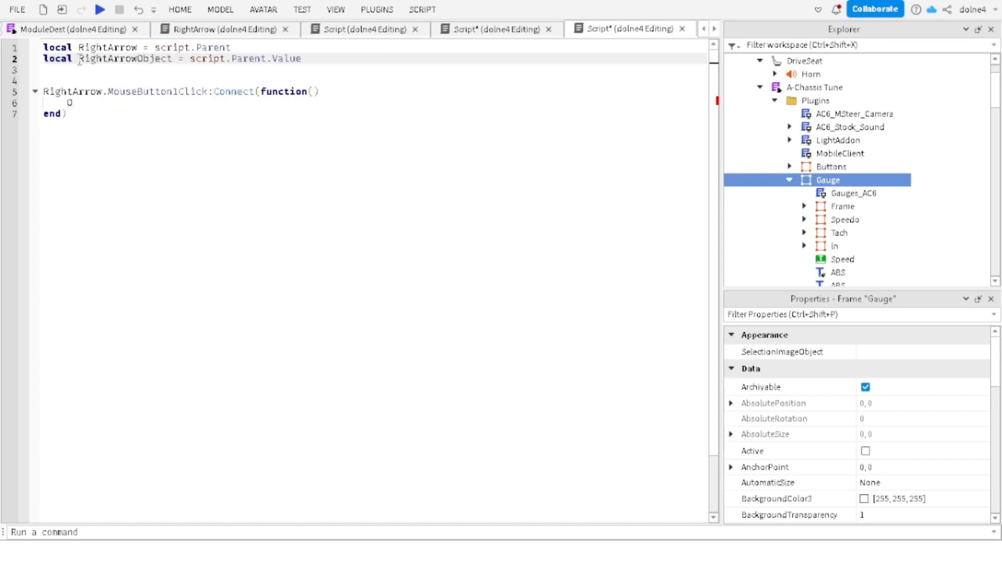
Step: Write the reference RightArrowObject.Value.Parent.ModuleDest inside the MouseButton1Click function, replacing the stray letter there
click(83, 106)
text(O)
key(BackSpace)
text(Ri)
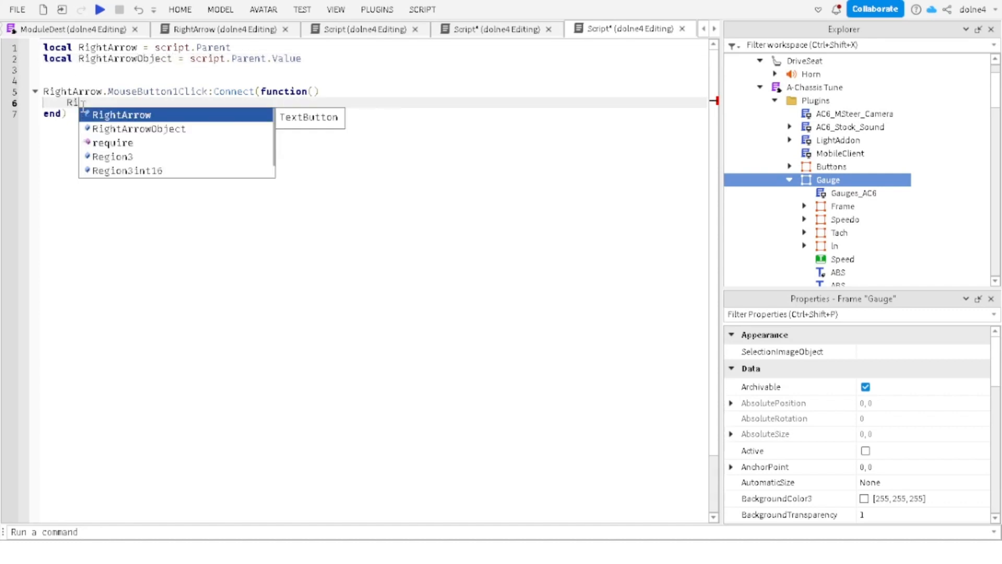
text(ghtArrowObject.)
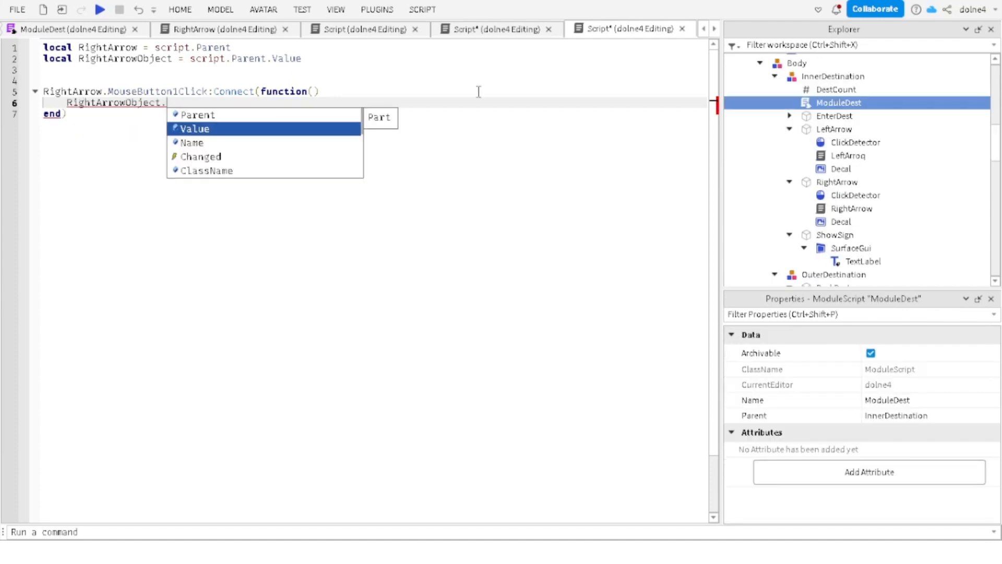
key(Tab)
text(.)
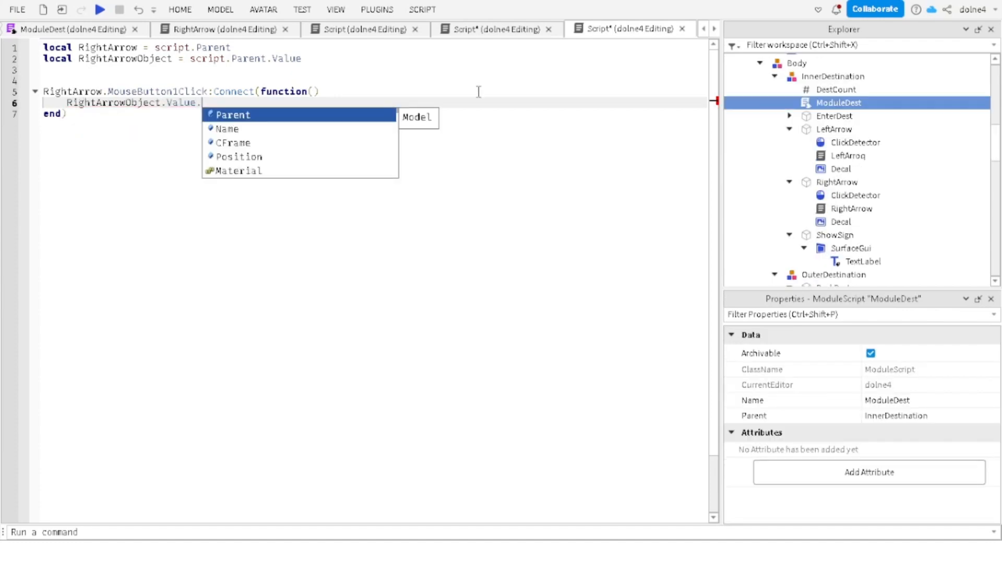
text(Pa)
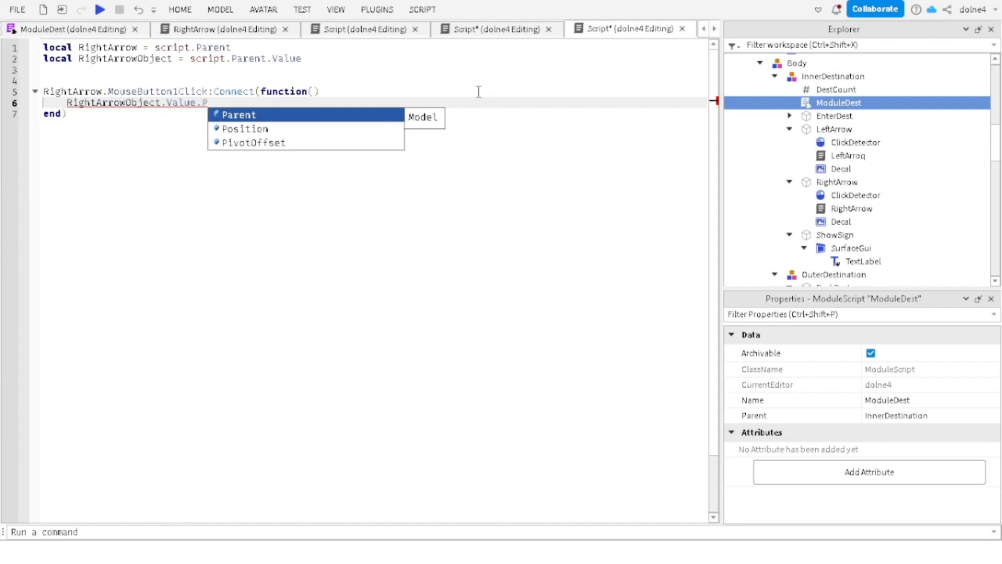
key(Tab)
text(.)
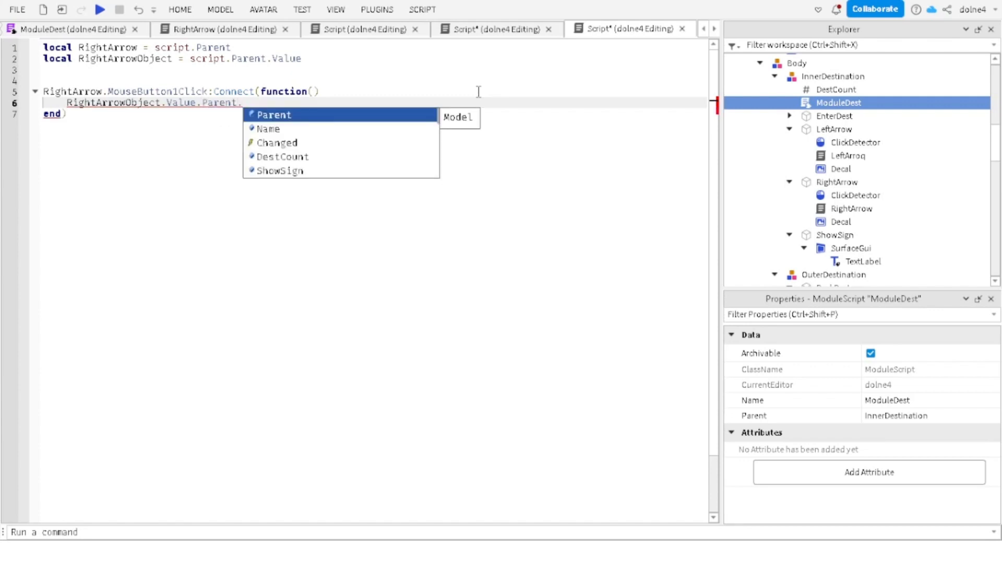
text(M)
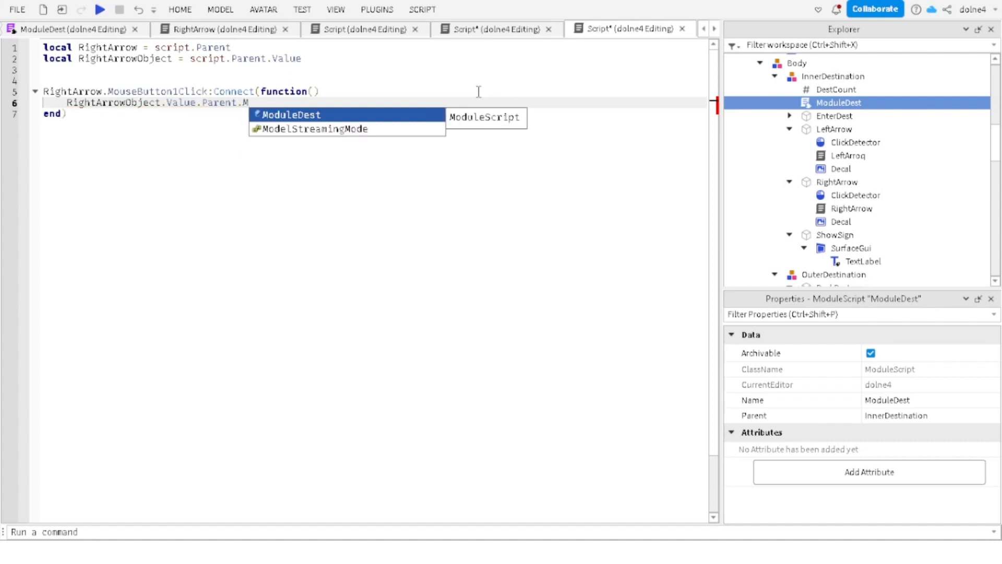
key(Tab)
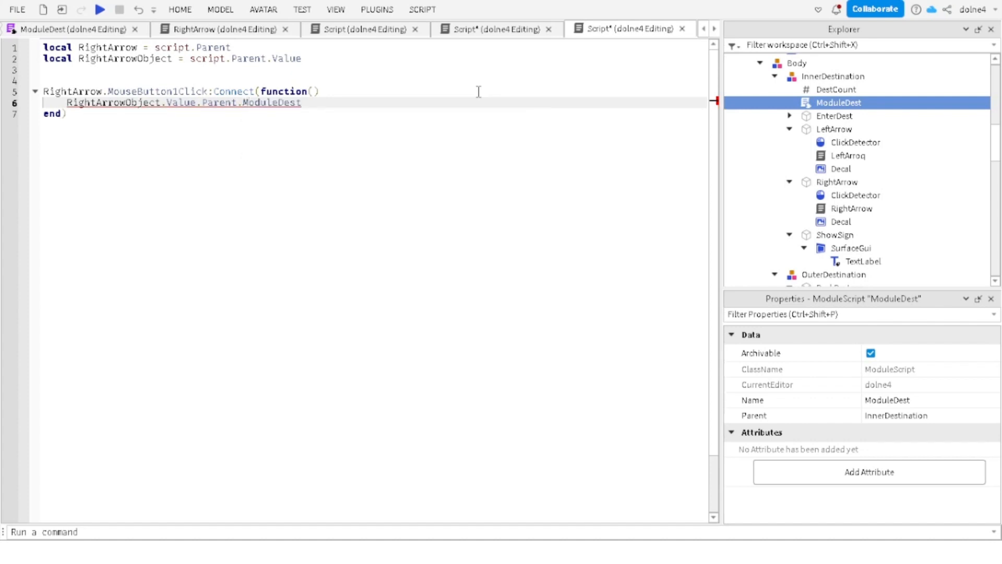
Step: Declare local ModuleDest on line 3 as a require call and move the RightArrowObject.Value.Parent.ModuleDest reference from the function into its parentheses
click(58, 72)
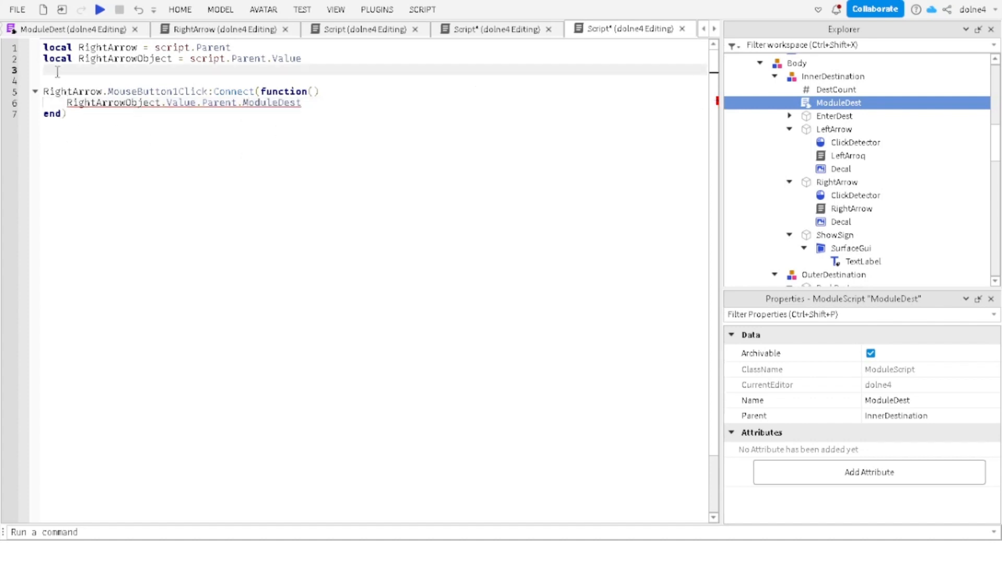
text(local Module)
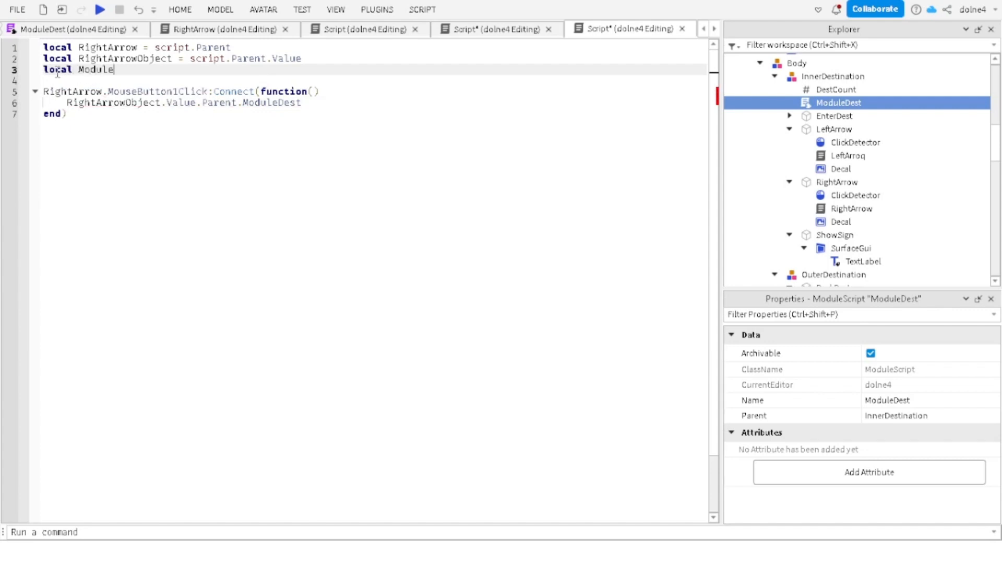
text(Dest = req)
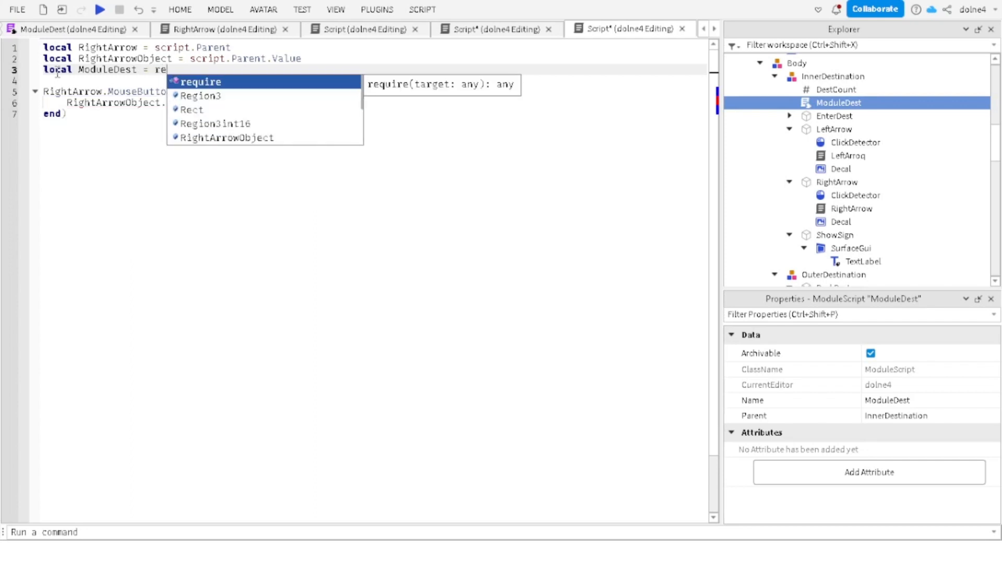
key(Tab)
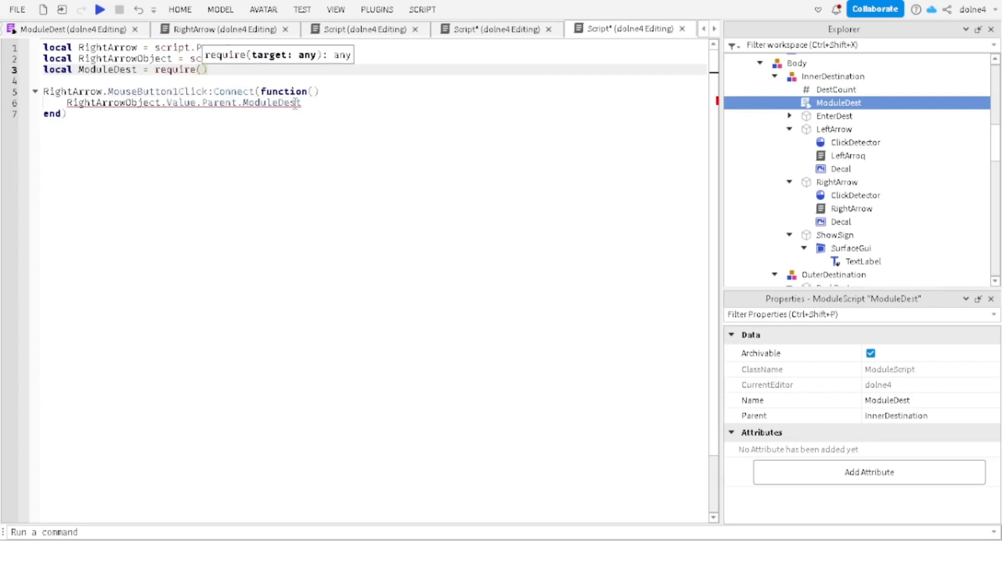
drag(308, 102, 66, 102)
key(ctrl+x)
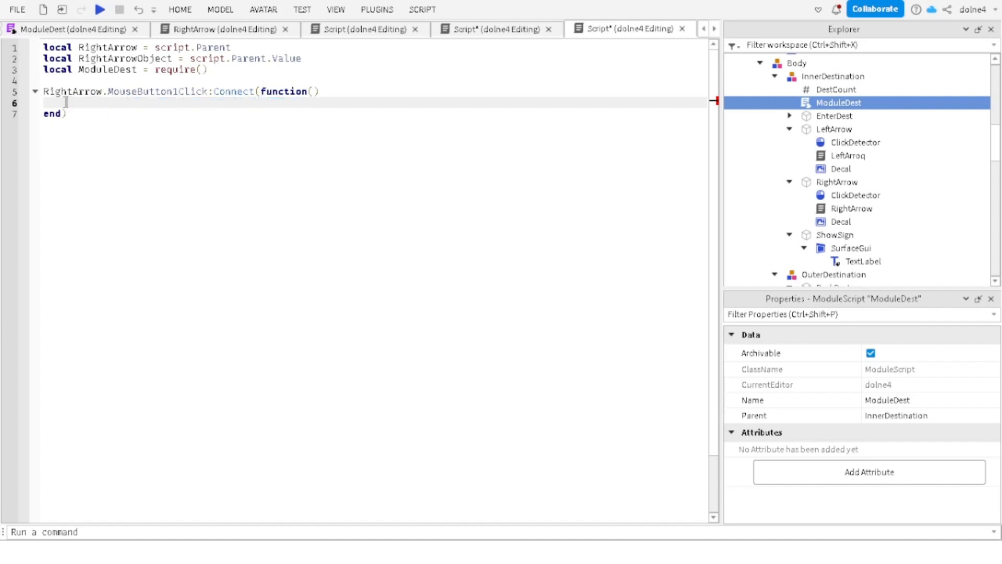
key(BackSpace)
click(203, 71)
key(ctrl+v)
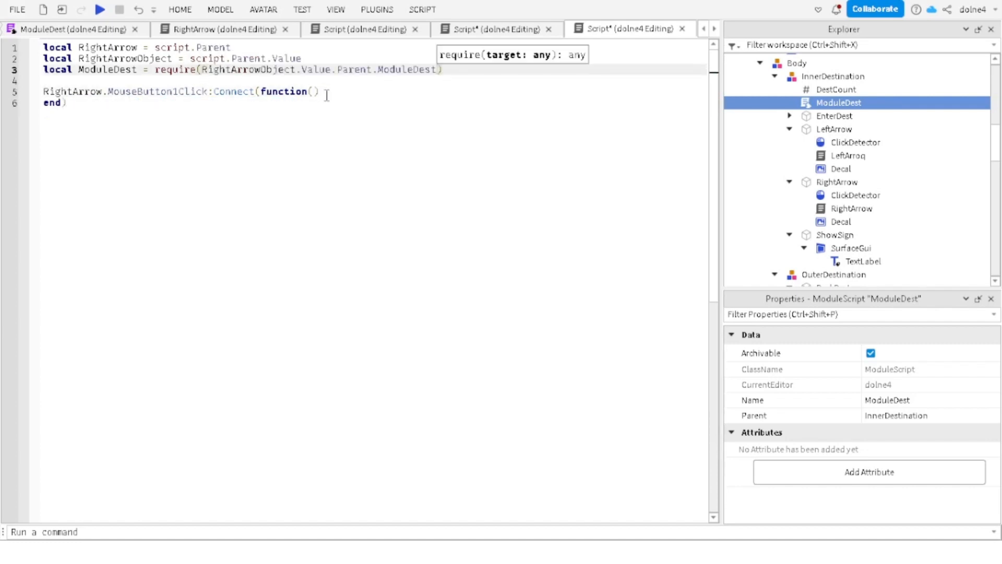
Step: Add an indented line inside the MouseButton1Click function and begin a ModuleDest member call on it
click(336, 94)
key(Return)
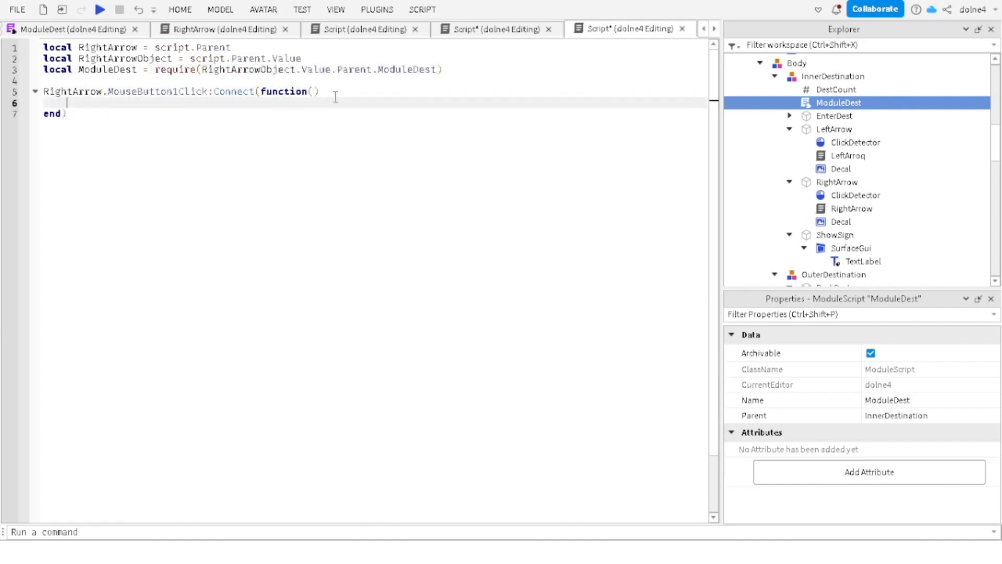
text(ModuleDest.)
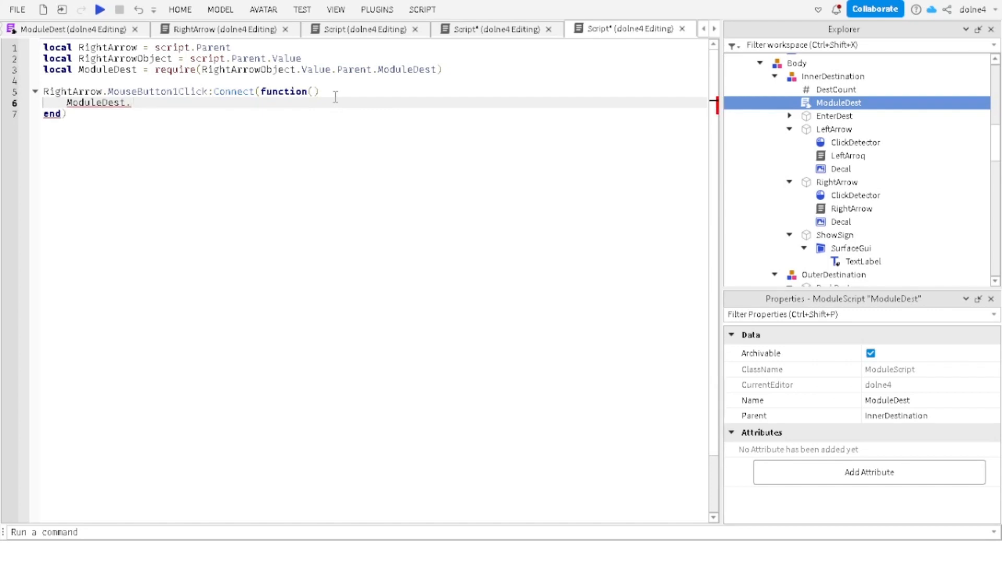
text(C)
Step: Filter the Explorer for "mod" and open the ModuleDest script to check its destination-changing function's name and parameters
click(390, 69)
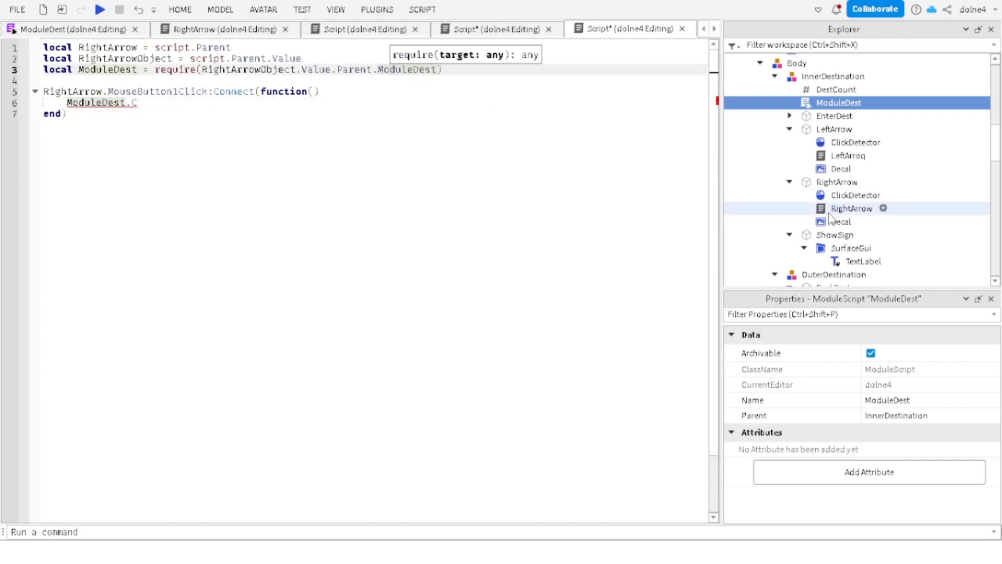
scroll(835, 254, down, 3)
scroll(835, 253, up, 10)
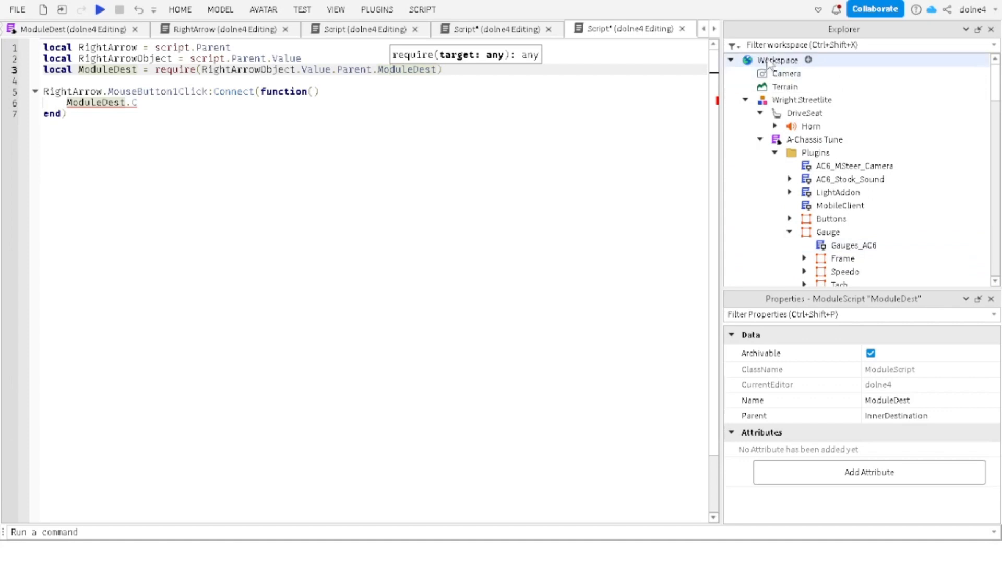
click(761, 45)
text(mod)
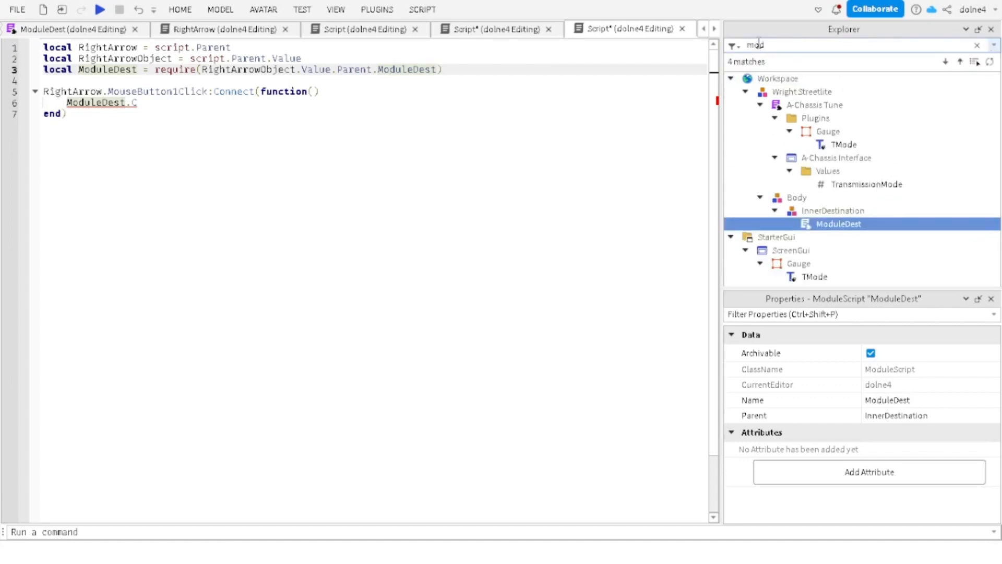
click(807, 225)
double_click(807, 225)
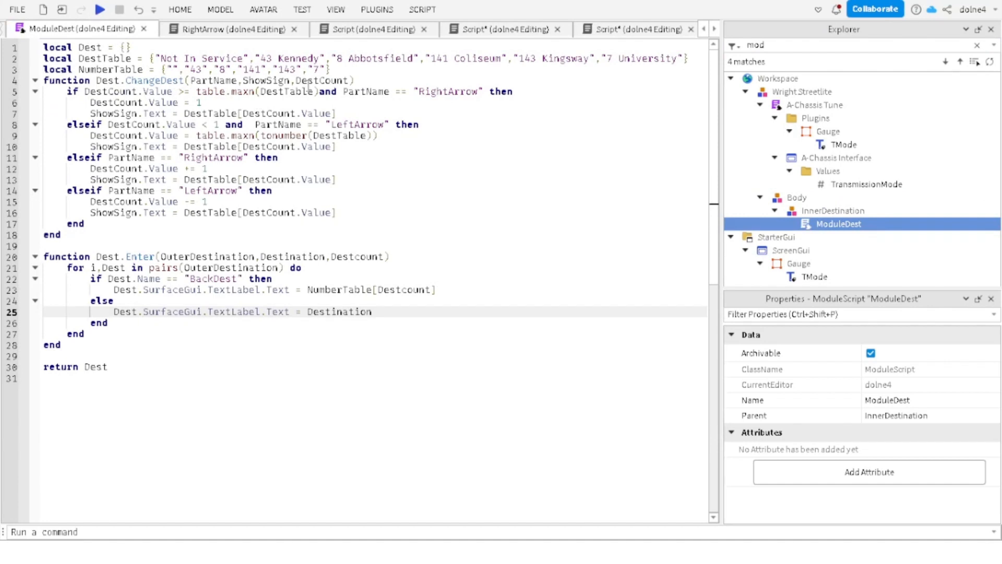
Step: Return to the RightArrow button's script and complete the call as ModuleDest.ChangeDest() with empty parentheses
click(649, 30)
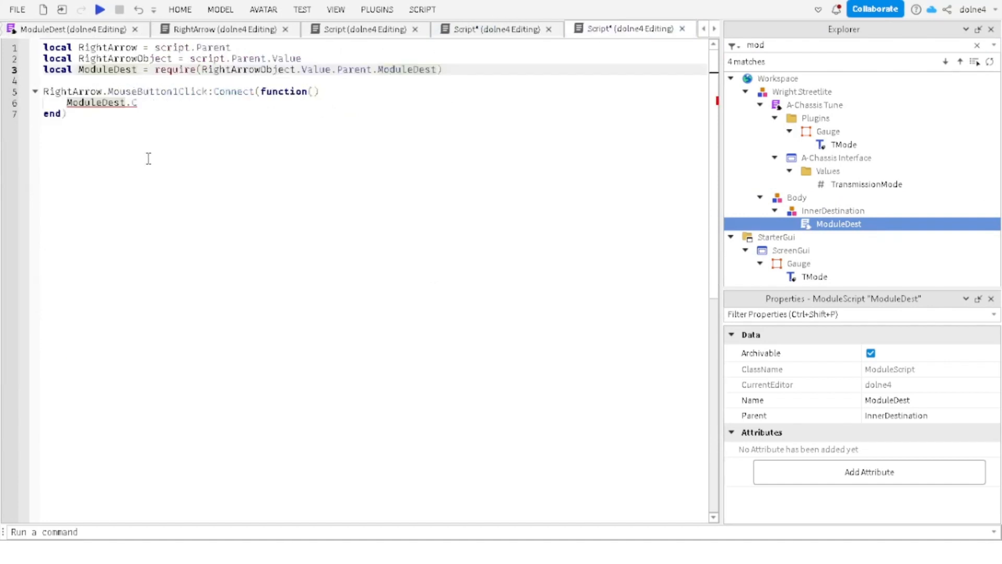
text(ChangeDest)
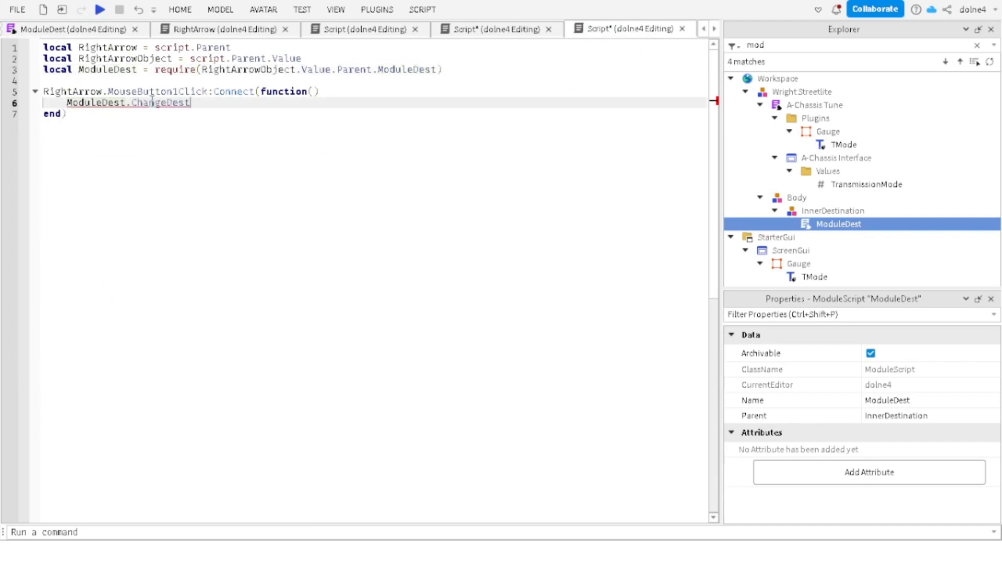
text(()
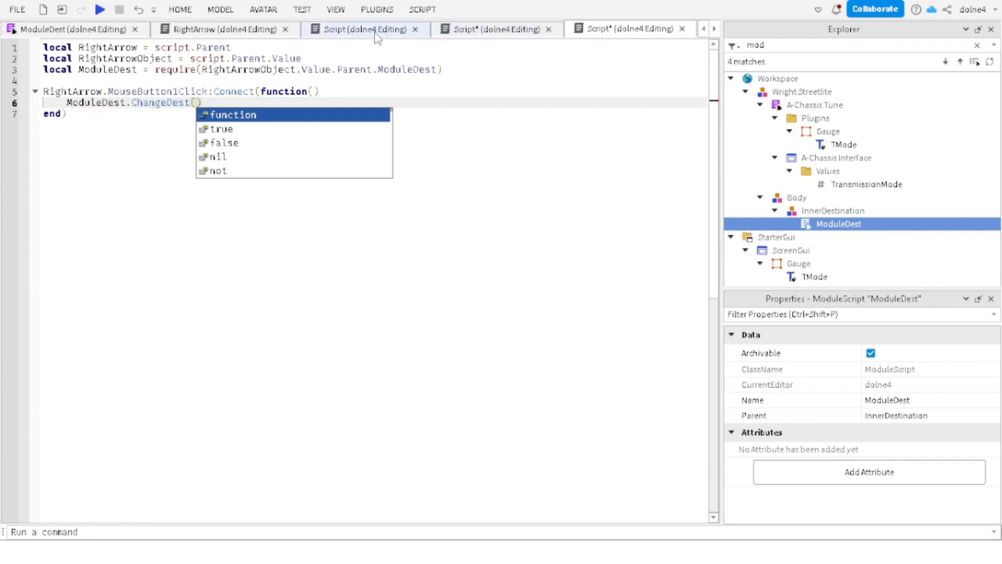
click(155, 81)
click(201, 102)
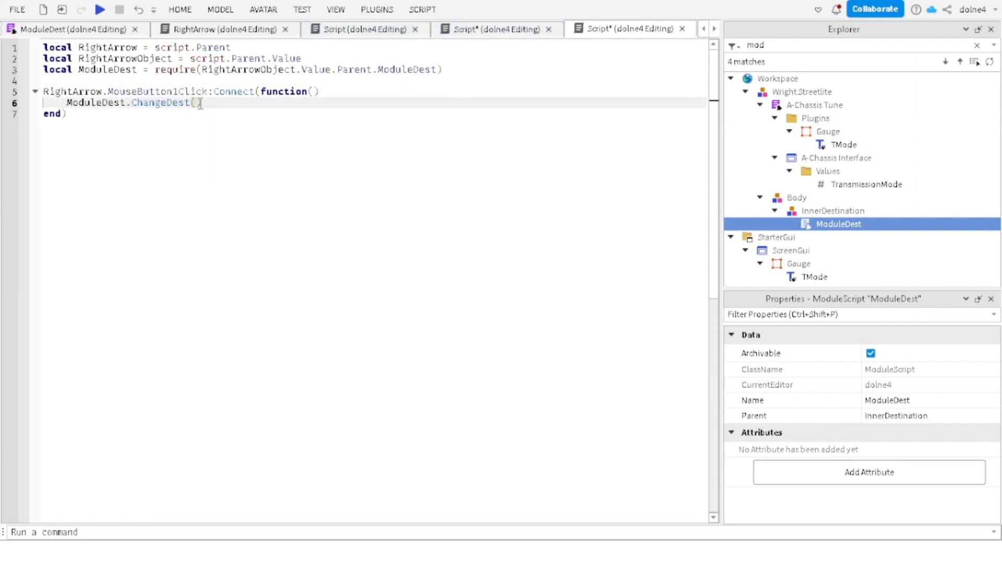
Step: Clear the Explorer filter and find the Gauge frame's contents in the chassis Plugins folder
click(779, 45)
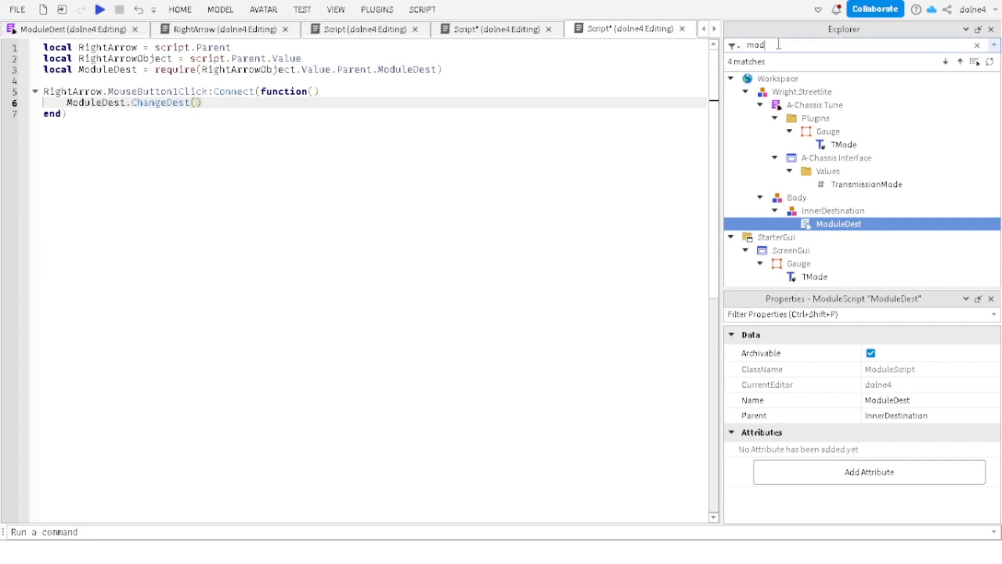
key(BackSpace)
key(BackSpace)
key(BackSpace)
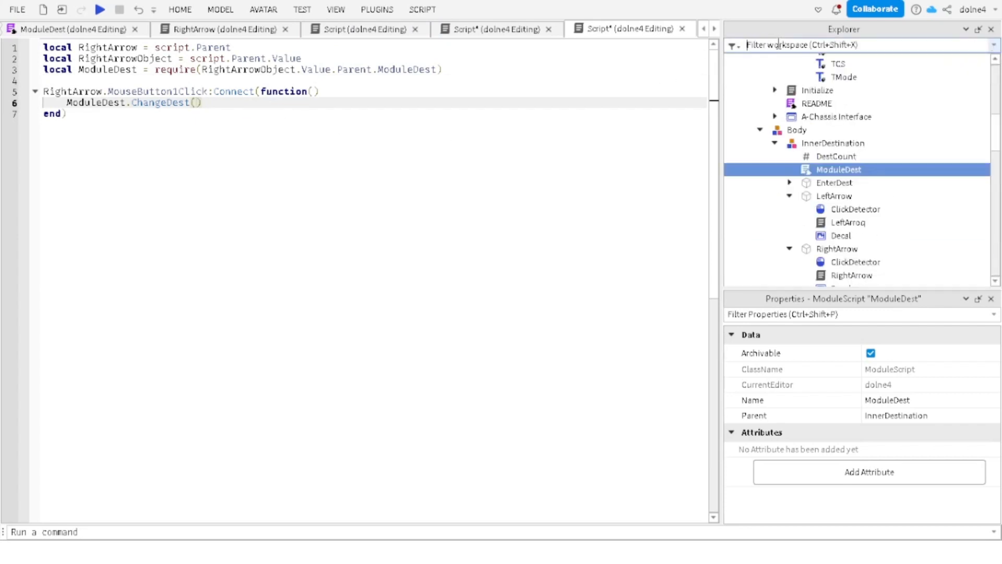
scroll(773, 119, up, 8)
scroll(773, 119, down, 4)
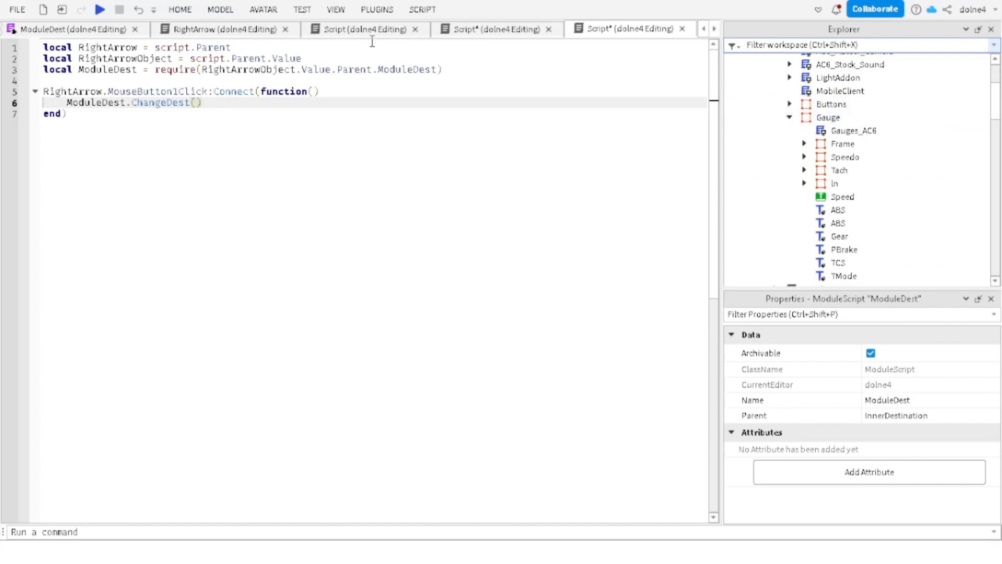
Step: Look through the open scripts and place ModuleDest beside the RightArrow button's script to check ChangeDest's parameters
click(496, 31)
click(338, 32)
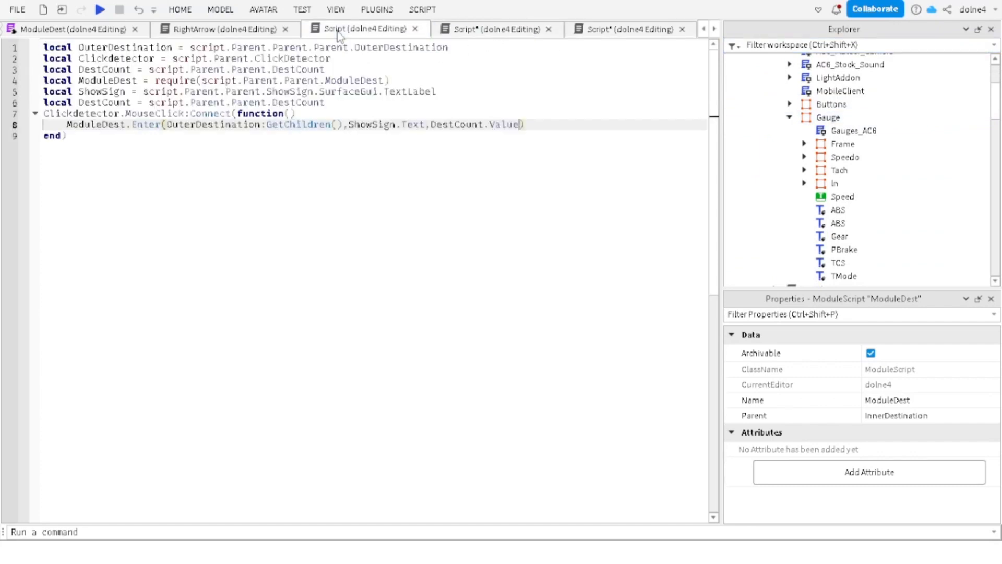
click(606, 29)
click(504, 31)
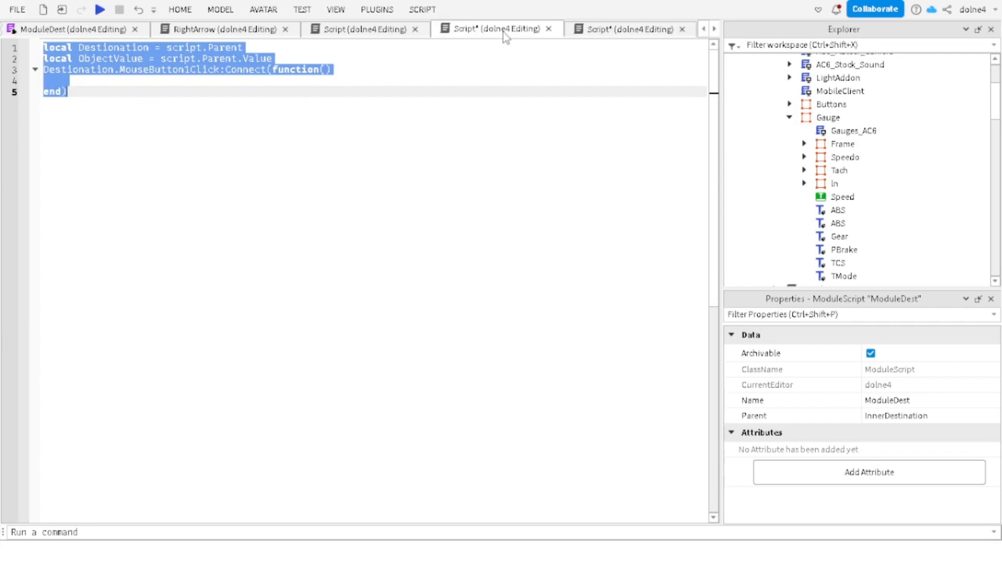
click(362, 30)
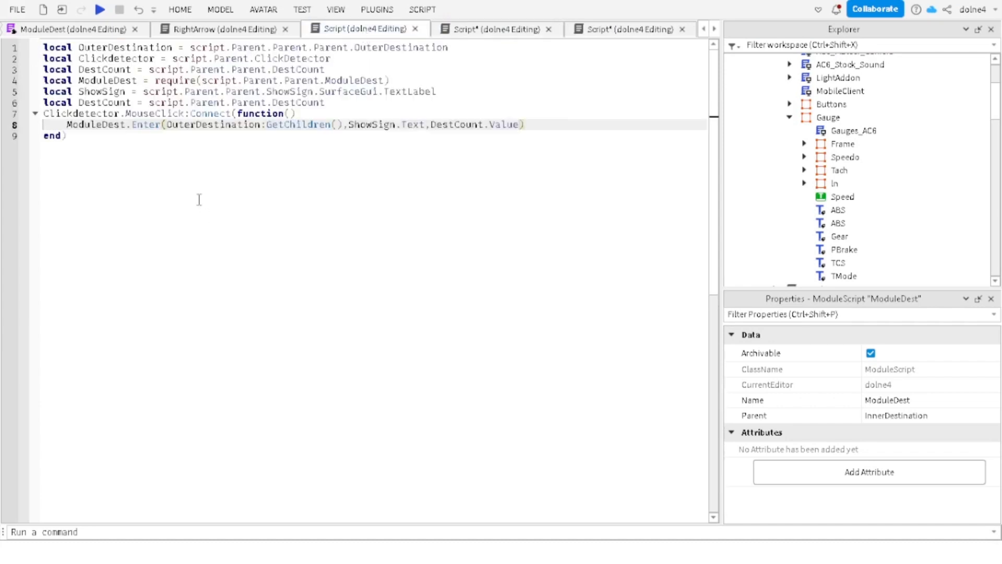
click(490, 27)
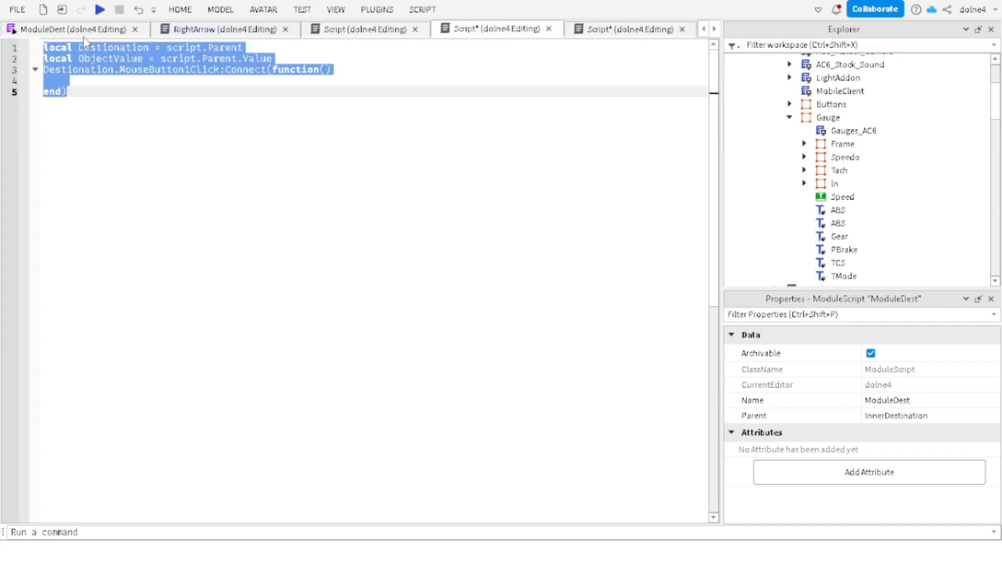
drag(83, 30, 409, 24)
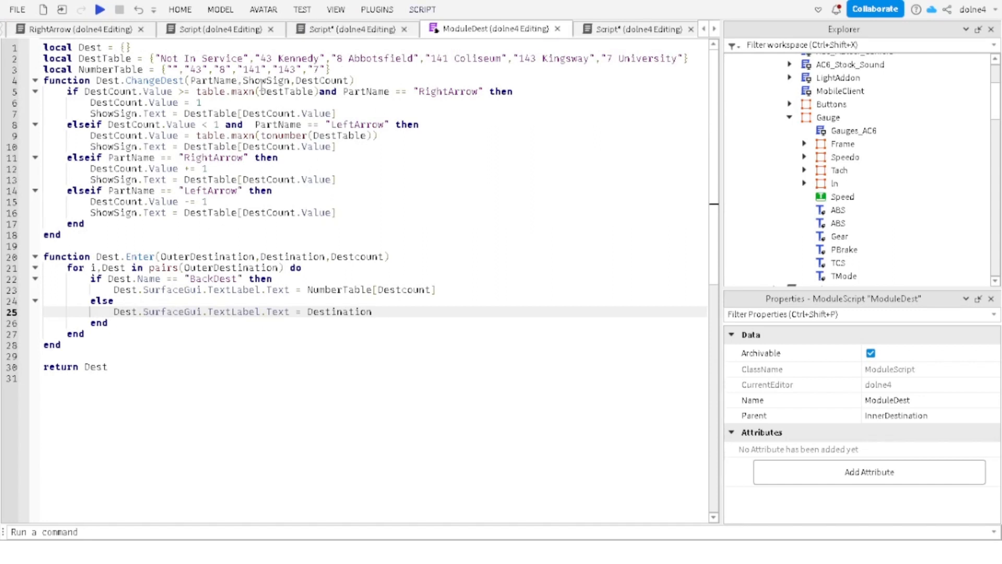
click(633, 30)
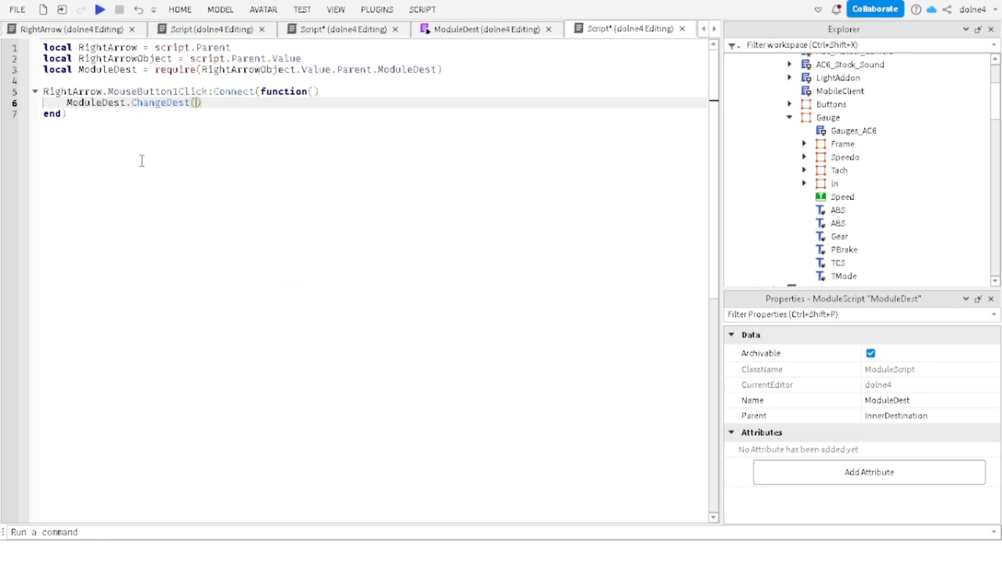
Step: Enter "RightArrow" as the first ChangeDest argument, followed by a comma, and check the next parameter in the ModuleDest script
text("Right"Arrow)
text(,)
click(466, 32)
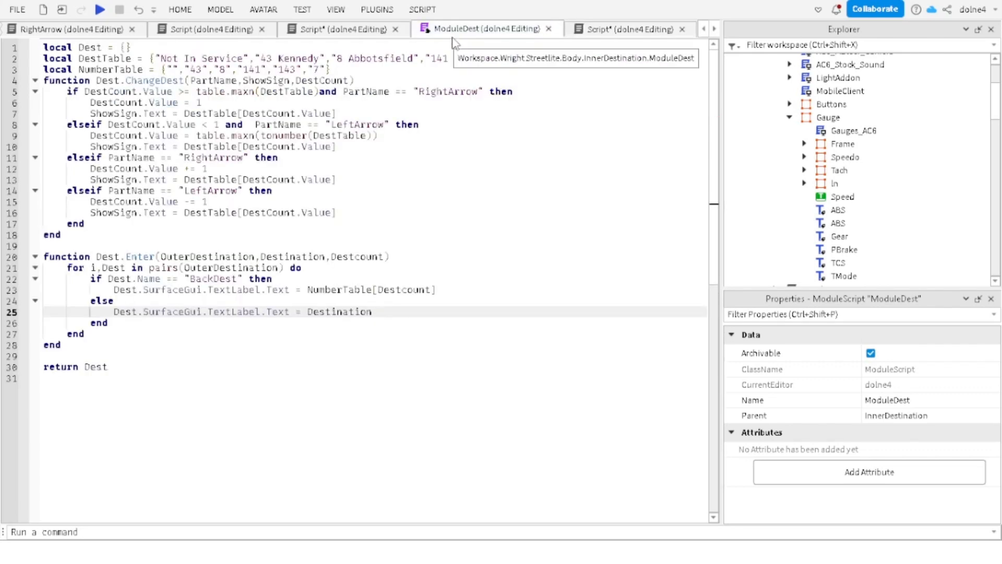
click(619, 31)
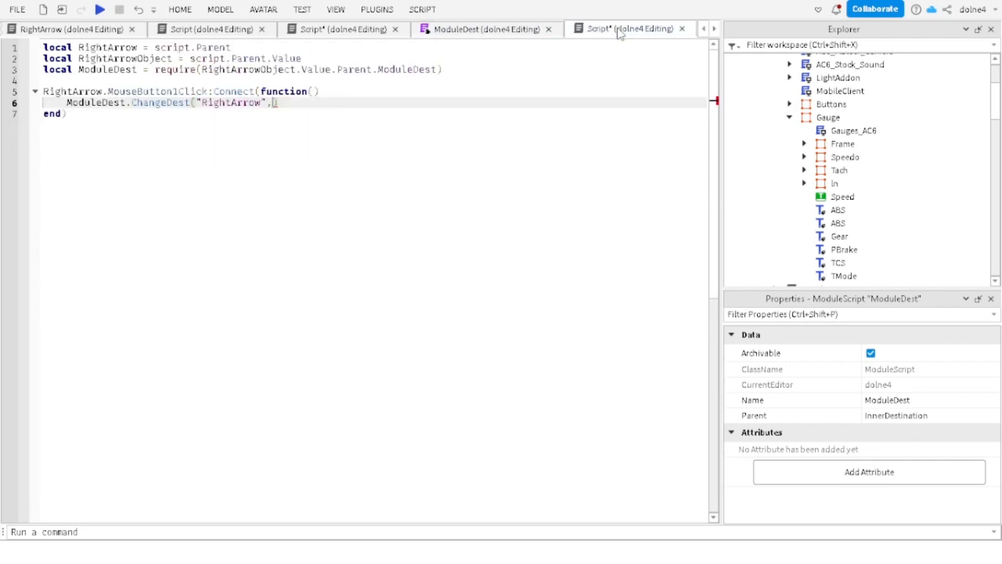
text(Show)
key(BackSpace)
key(BackSpace)
key(BackSpace)
key(BackSpace)
Step: Make room above the click function and begin a local ShowSign variable directly below the ModuleDest declaration
click(85, 83)
key(Return)
key(Return)
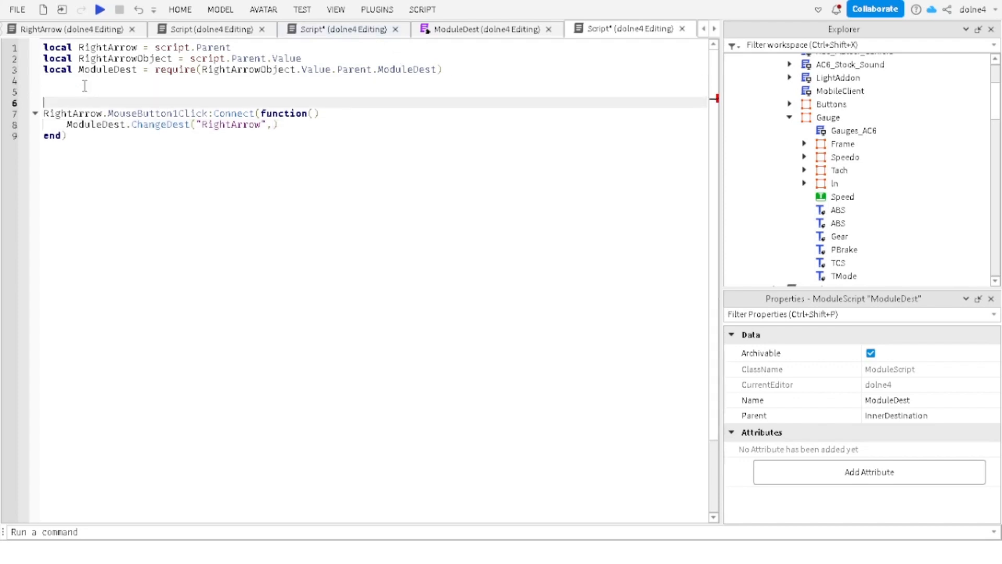
key(Up)
key(Up)
text(local )
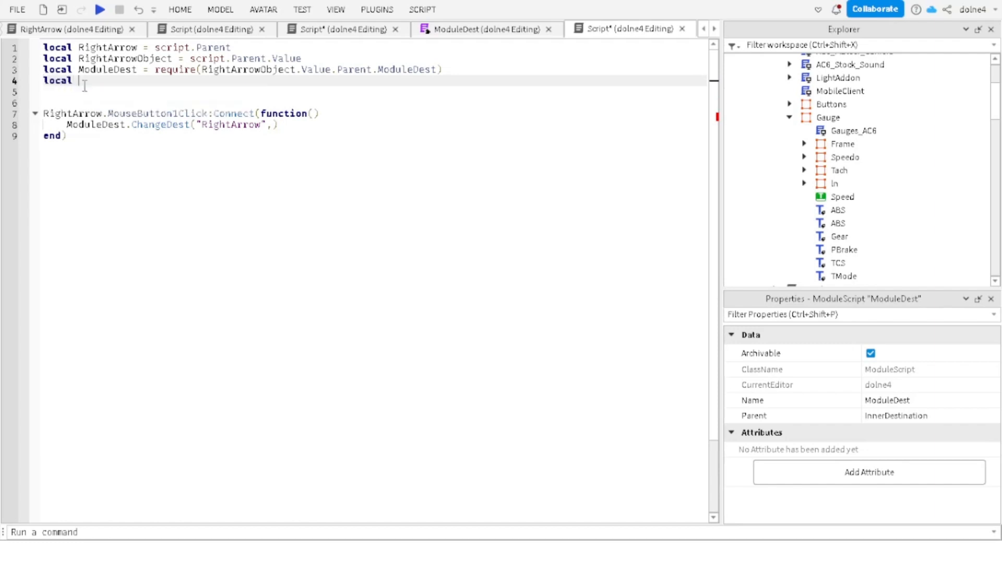
text(ShowSign =)
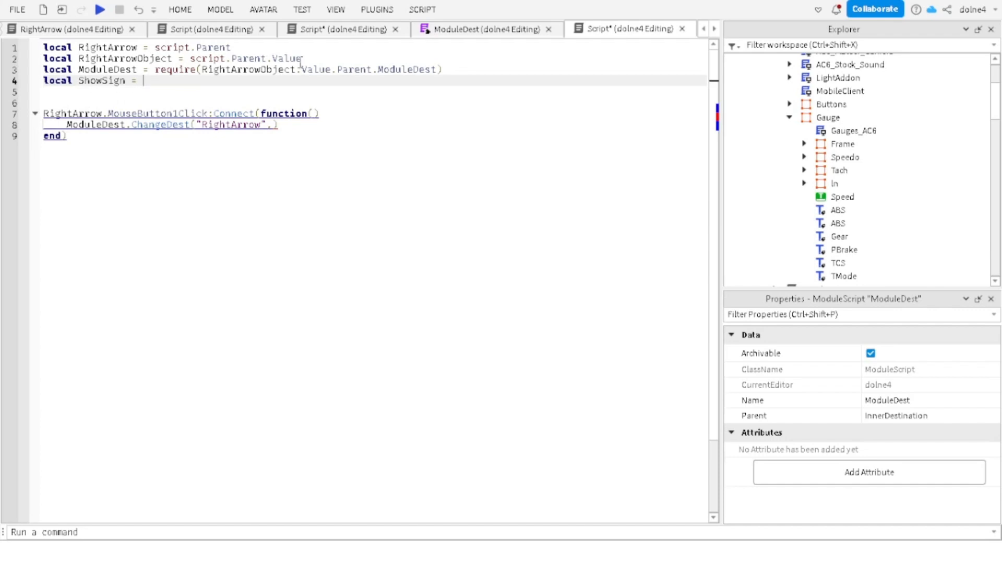
shift+click(276, 69)
key(BackSpace)
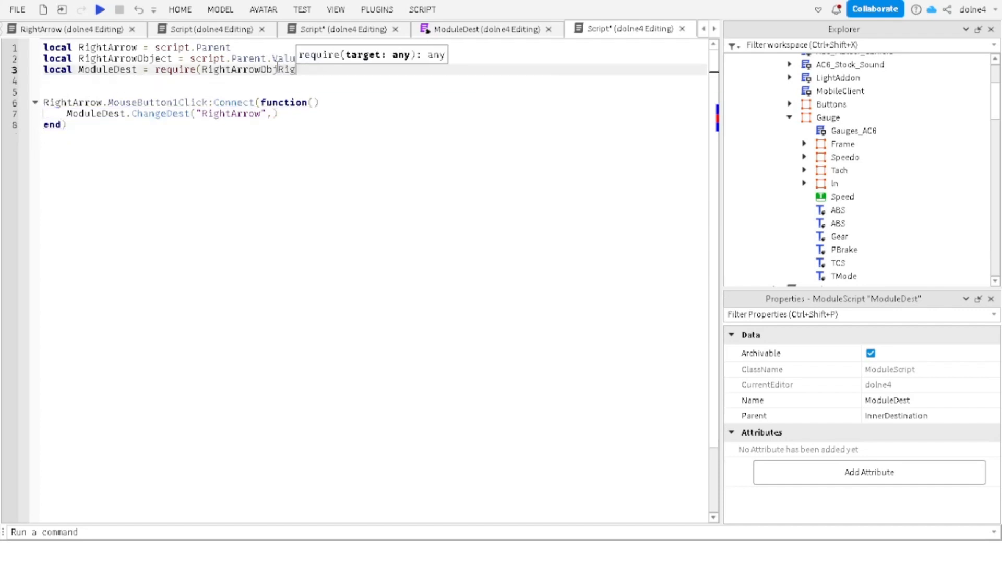
key(ctrl+z)
key(ctrl+z)
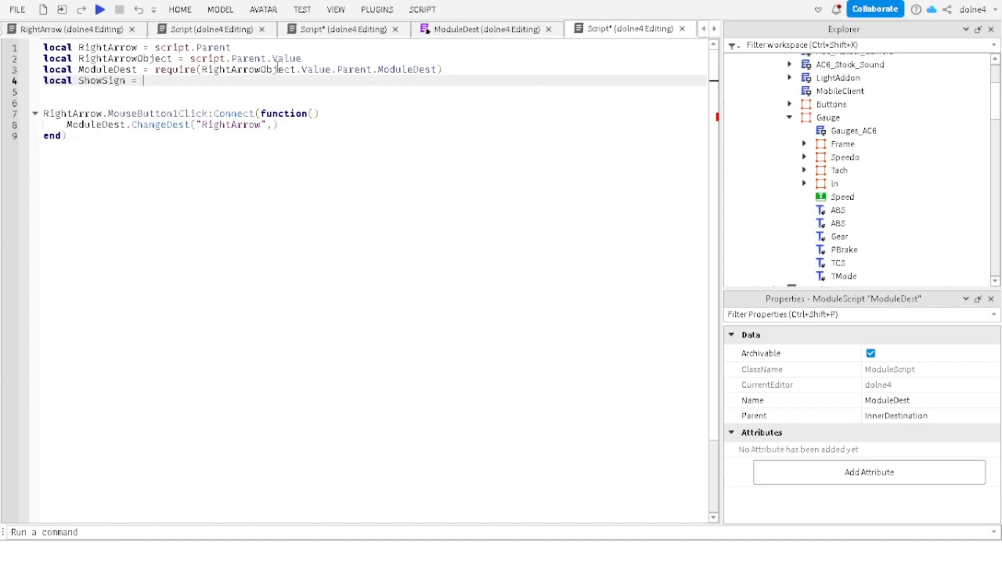
Step: Assign RightArrowObject.Value.Parent.ShowSign to the ShowSign variable
text(Rig)
key(Tab)
text(Object.V)
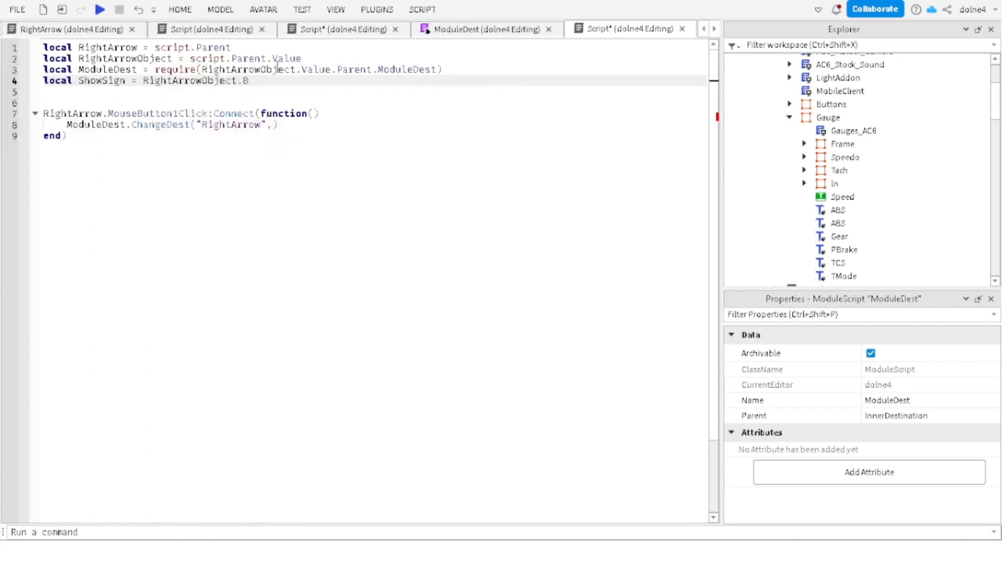
key(Tab)
text(.)
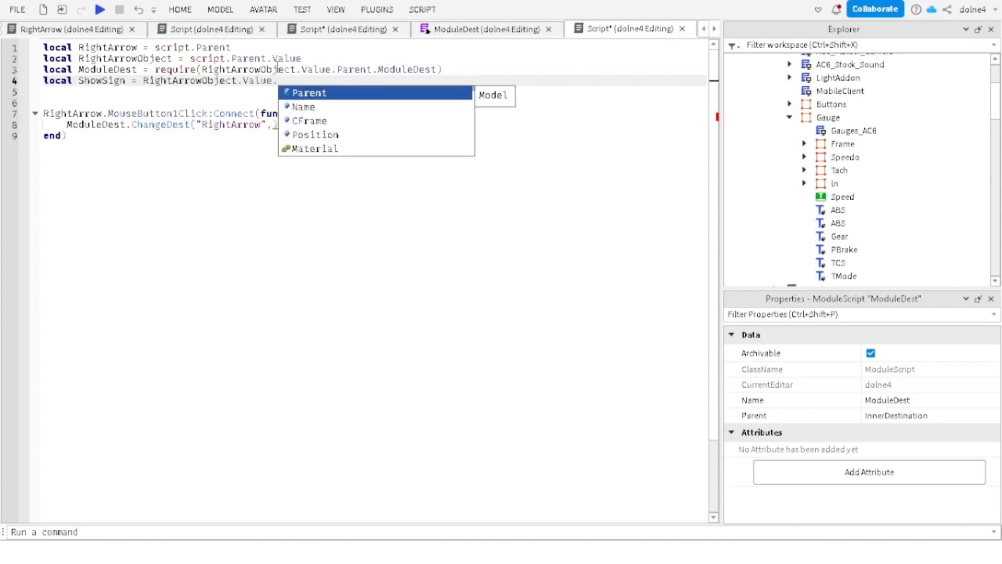
key(Tab)
text(.S)
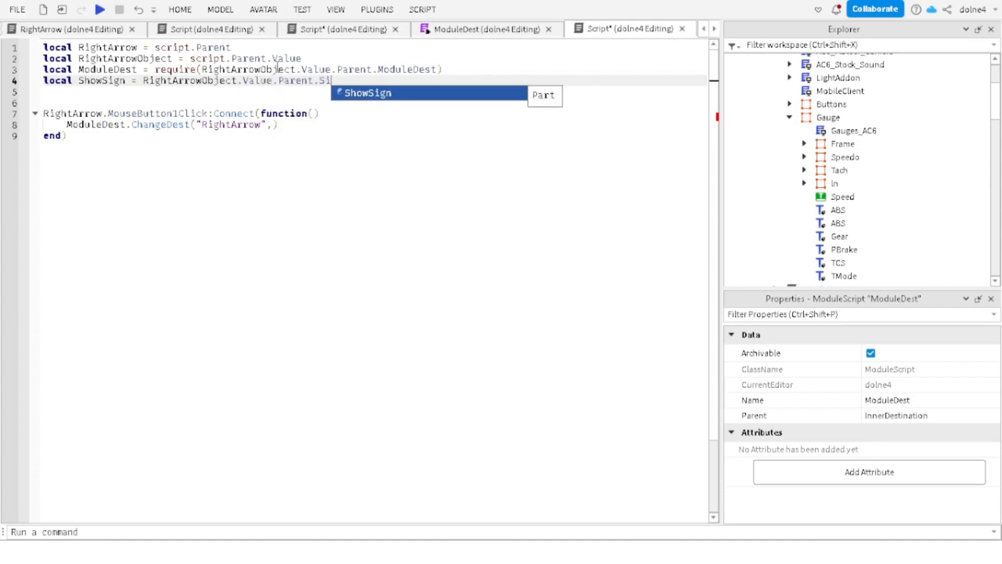
key(Tab)
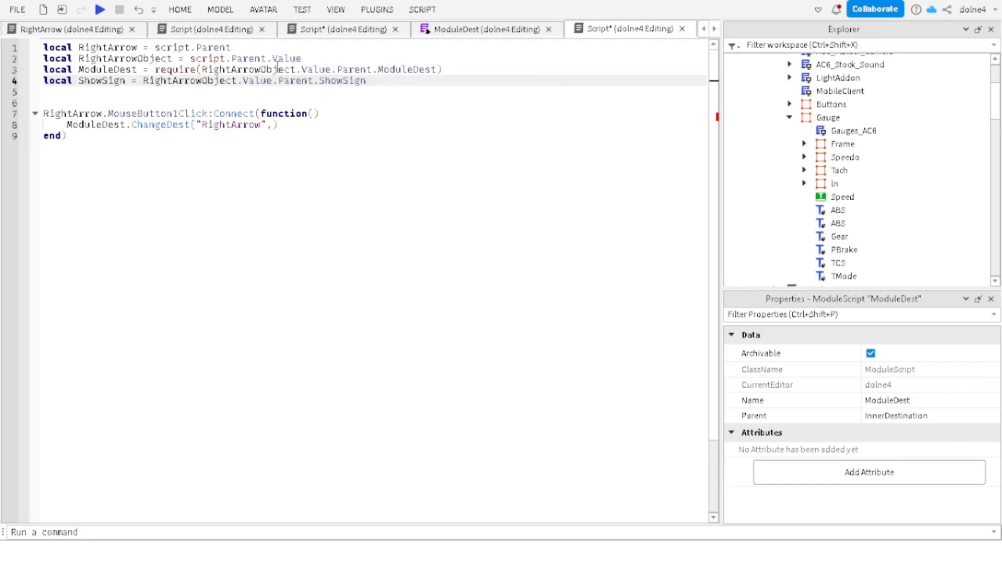
Step: Add ShowSign as the second argument of the ChangeDest call, followed by a comma
click(275, 125)
text(Sho)
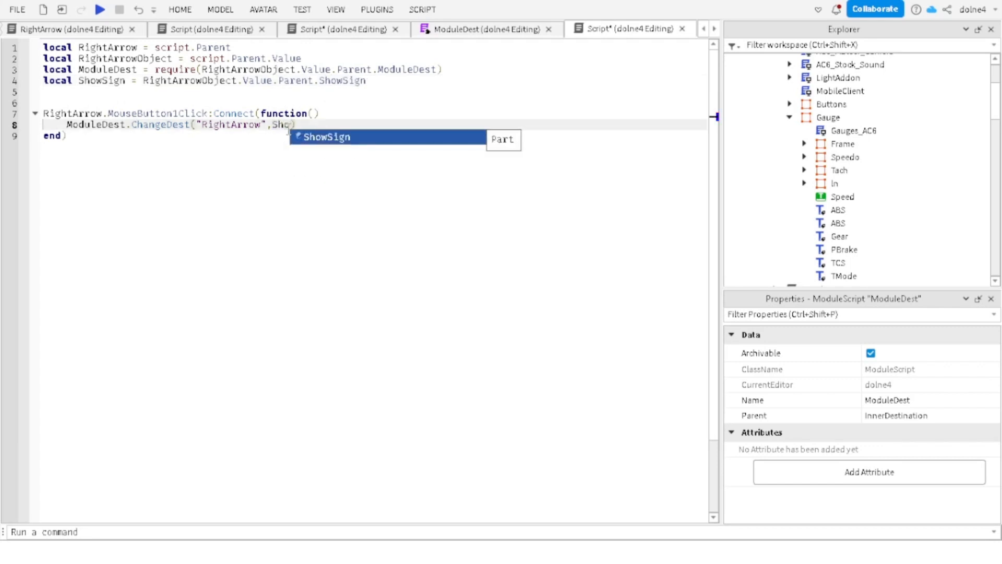
key(Tab)
text(,)
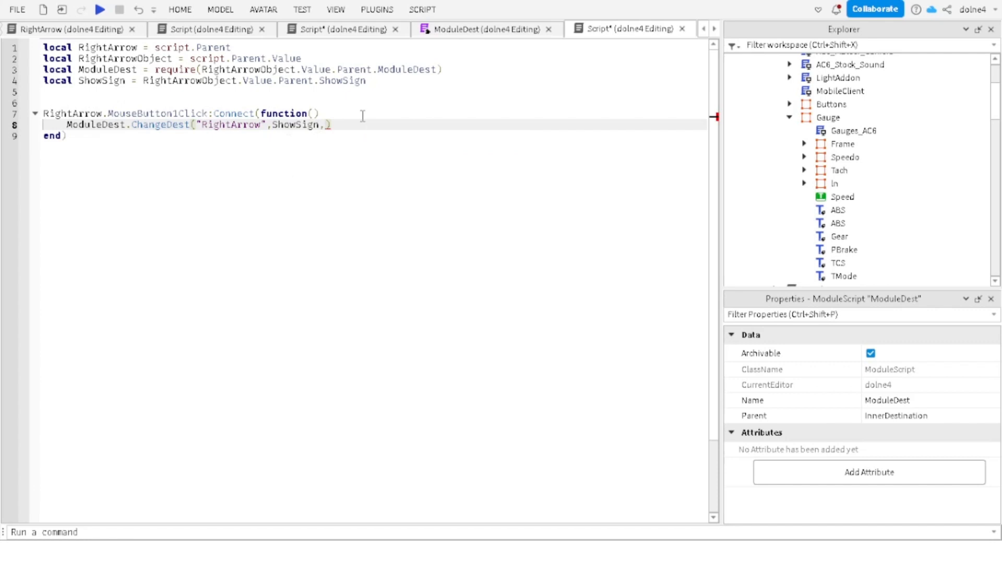
Step: Declare a local Destcount variable set to RightArrowObject.Value.Parent.DestCount below the ShowSign line
click(227, 92)
text(local)
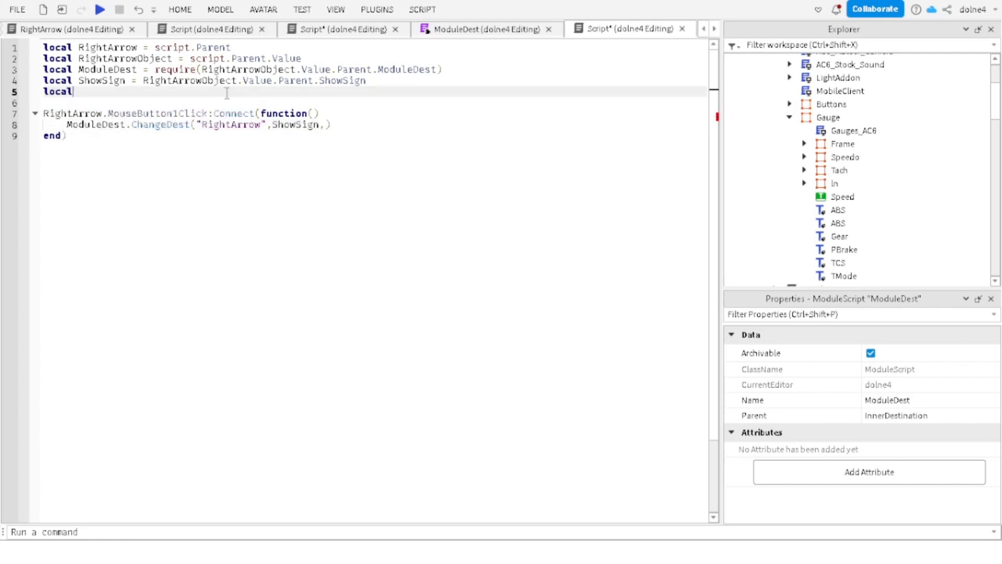
text( Destcount = RightArrowObject)
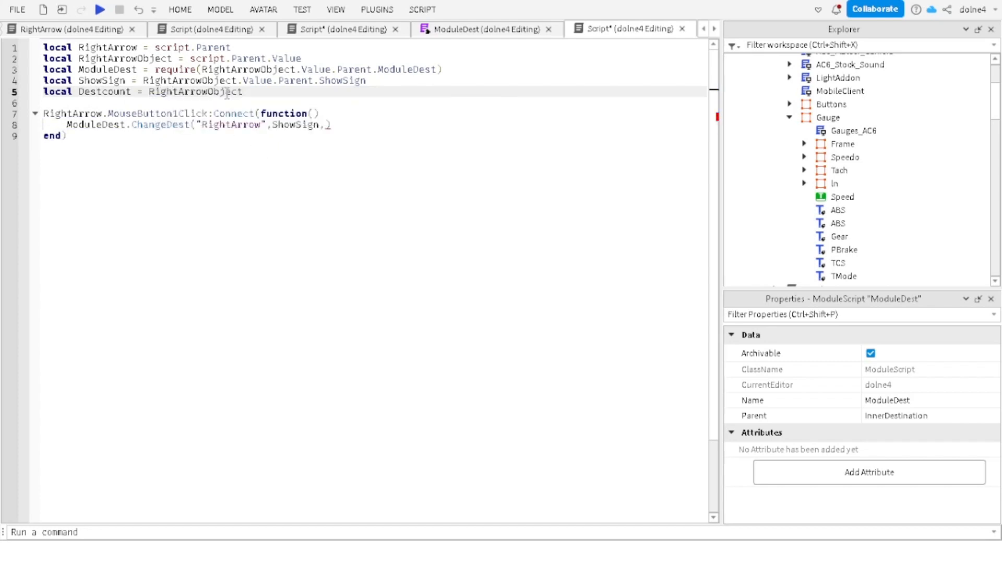
text(.Value.Parent.De)
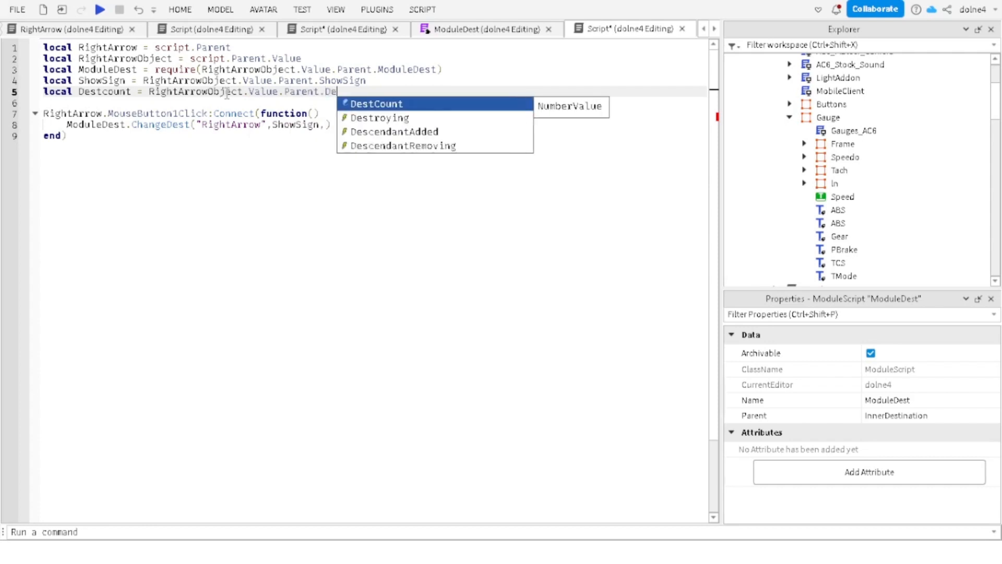
key(Tab)
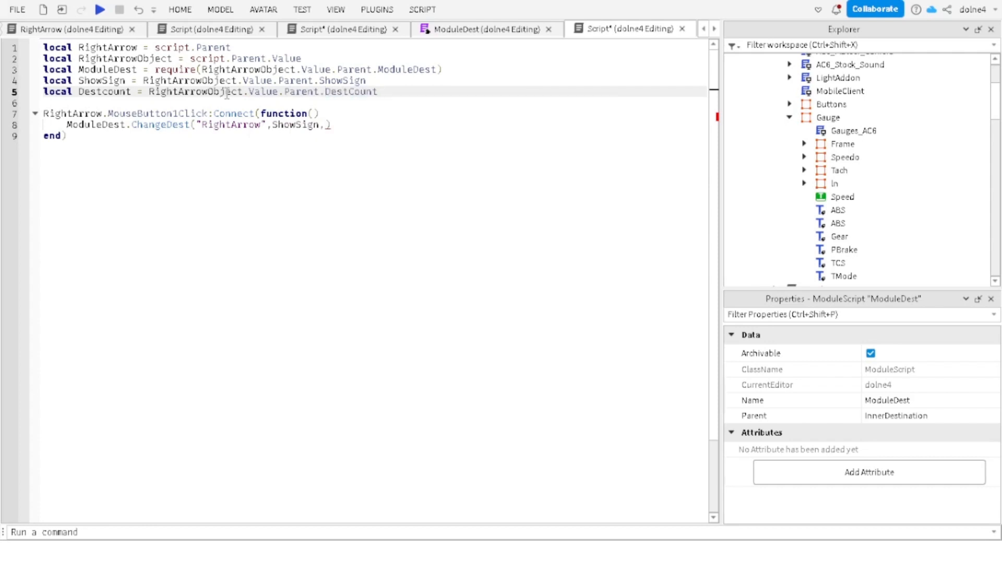
Step: Add Destcount as the third argument of the ChangeDest call and check the call against the ModuleDest script
click(320, 124)
text(D)
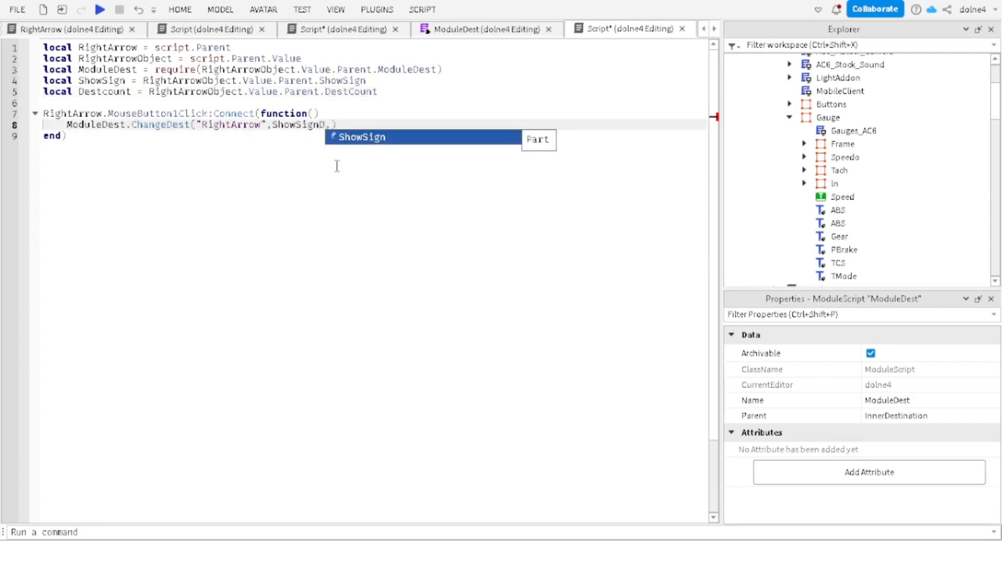
key(BackSpace)
key(Right)
text(Destcount)
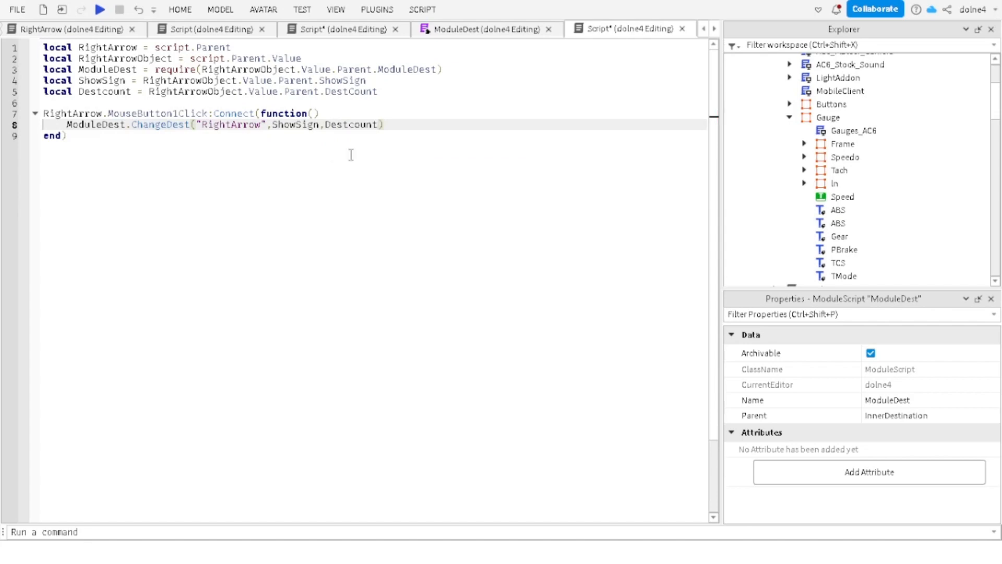
click(466, 32)
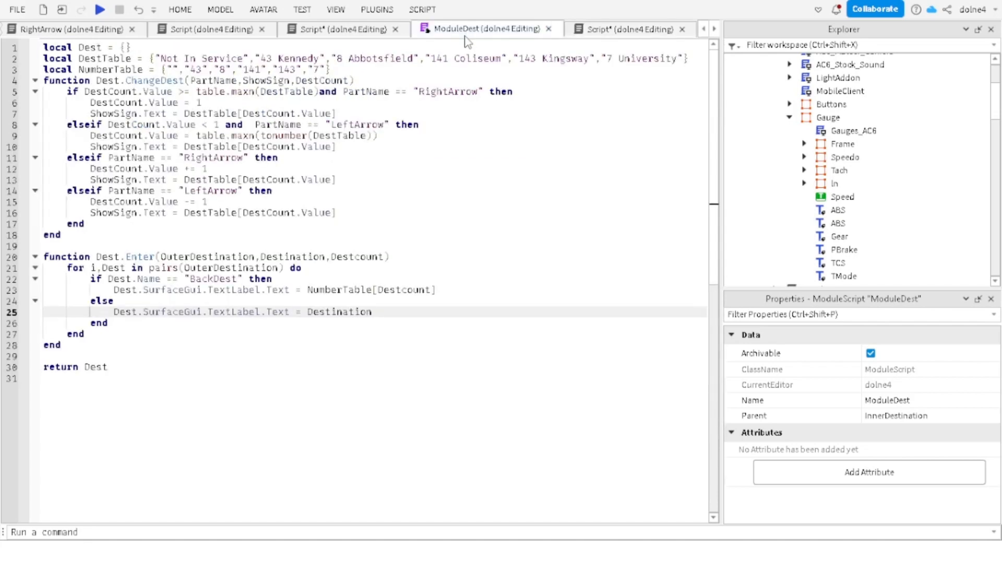
click(626, 30)
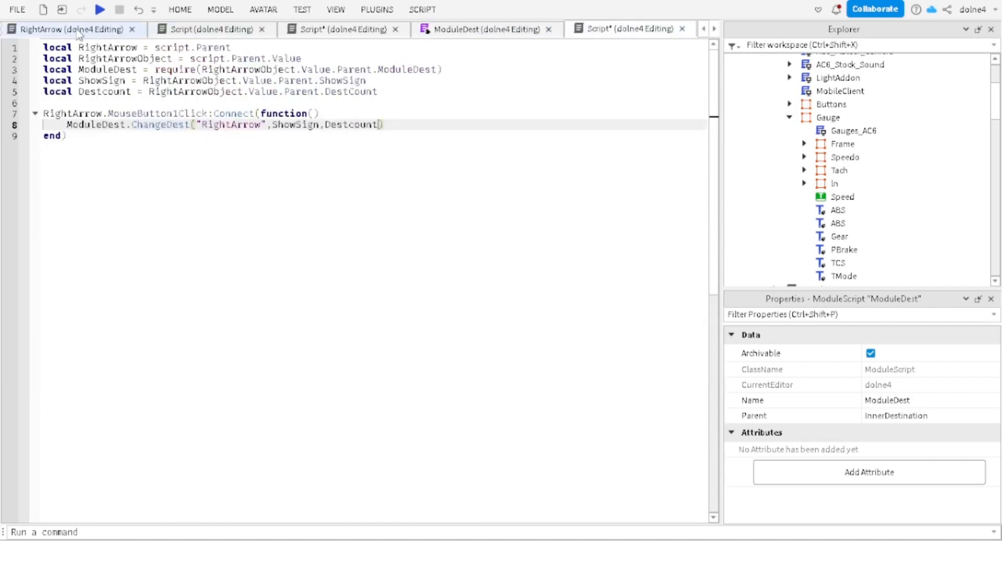
Step: Locate the RightArrow button's script in StarterGui's Gauge frame and compare it with the bus's click-detector RightArrow script
click(212, 30)
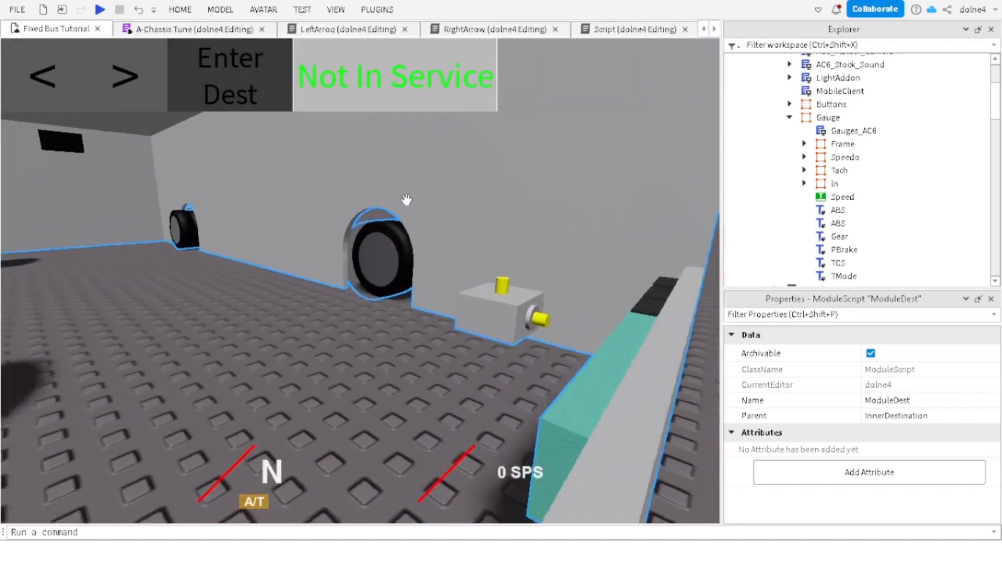
right_drag(406, 200, 407, 201)
key(s)
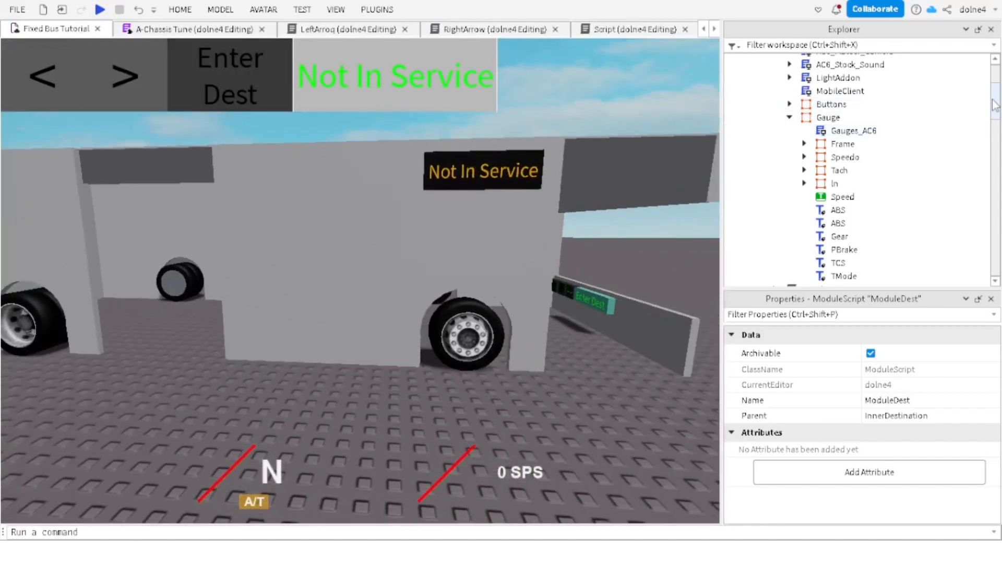
drag(993, 105, 994, 261)
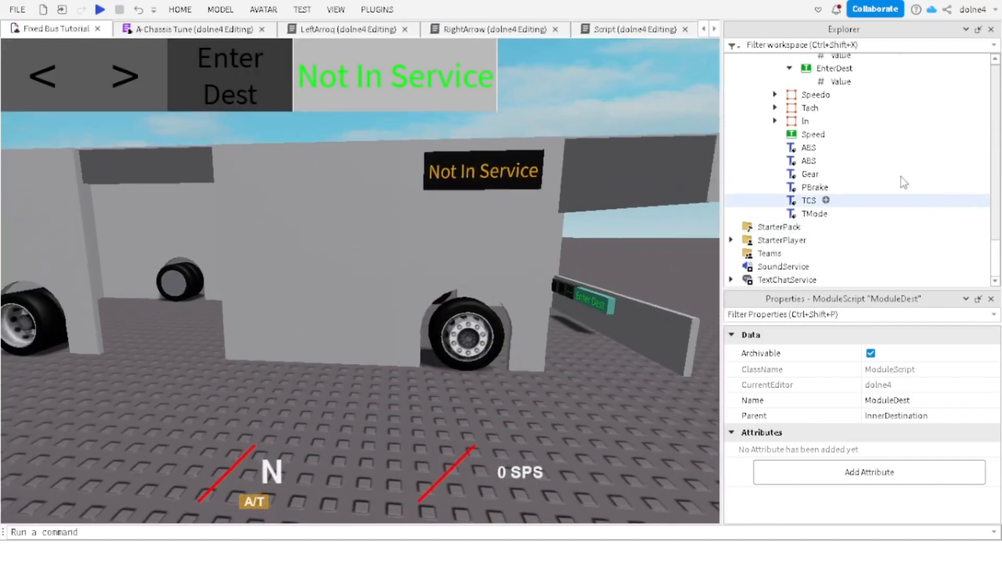
scroll(872, 152, up, 10)
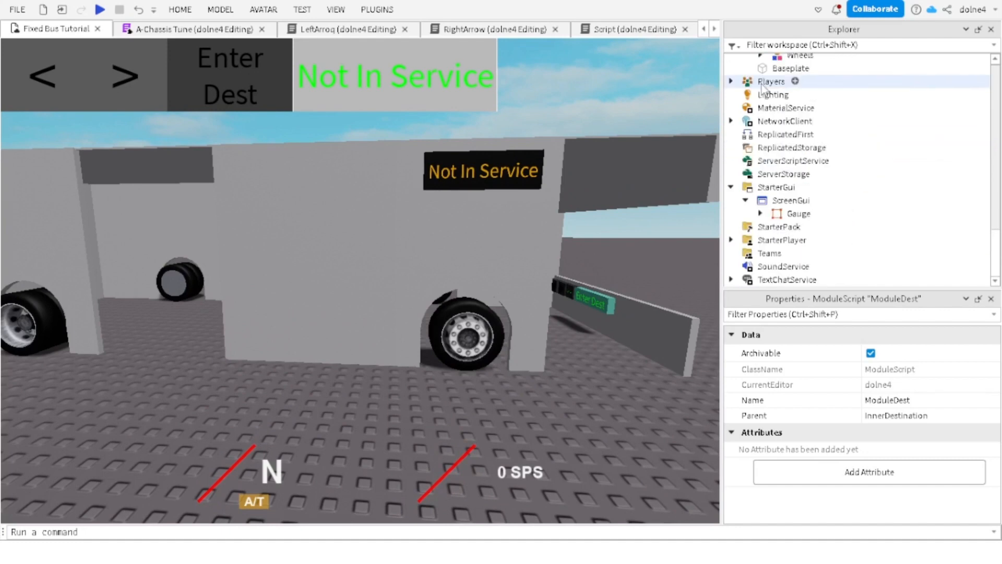
click(760, 214)
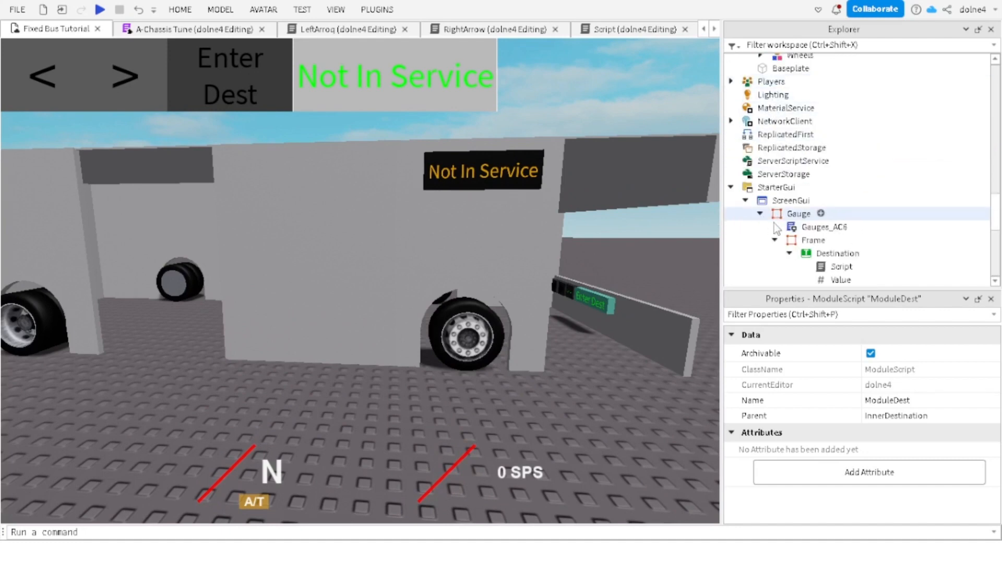
scroll(777, 228, down, 3)
click(838, 251)
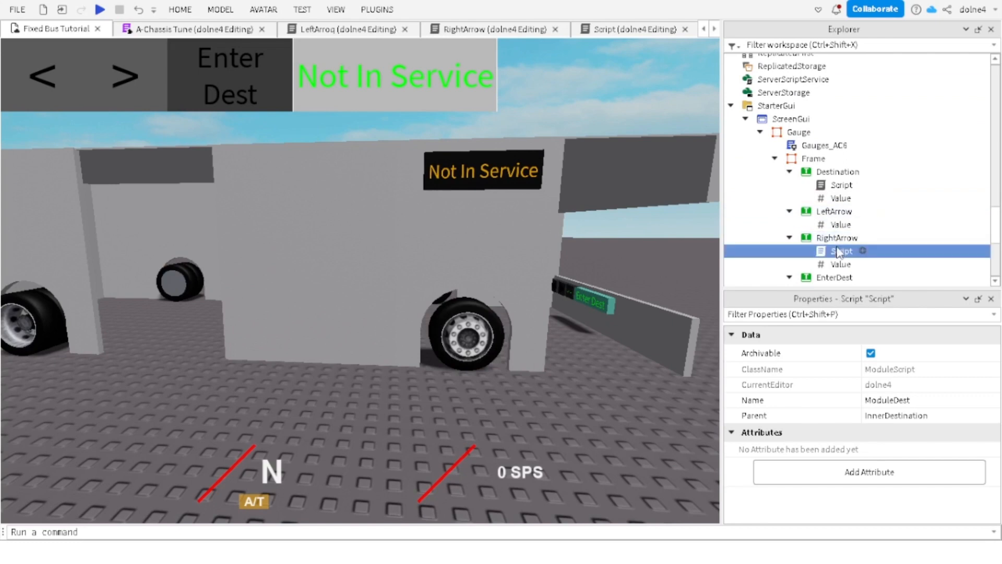
double_click(839, 251)
click(76, 30)
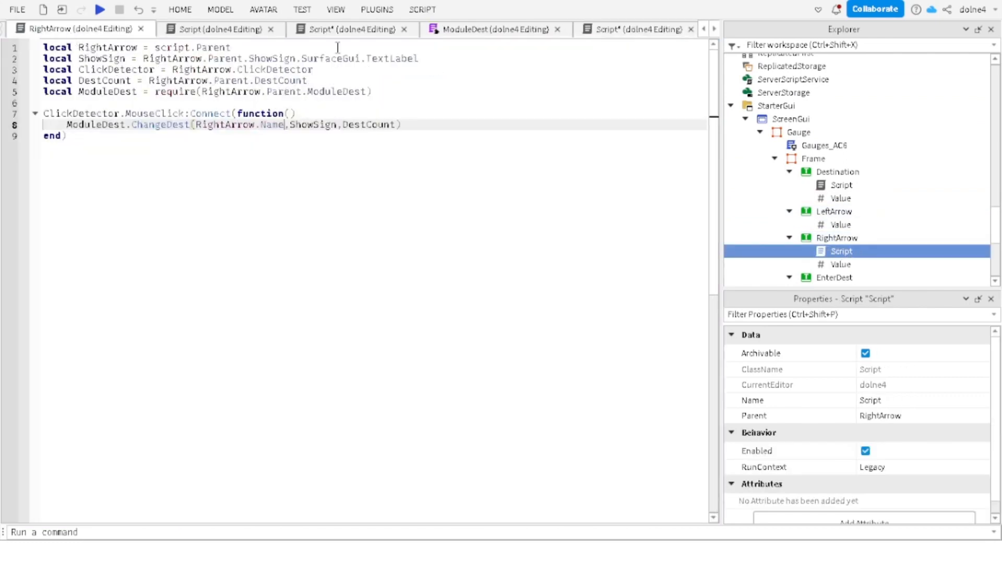
scroll(46, 32, up, 3)
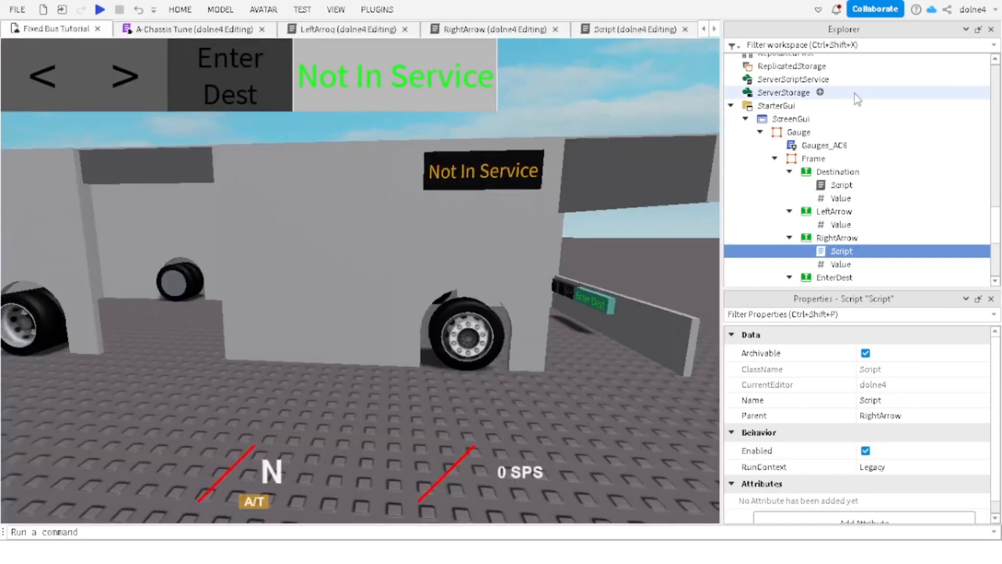
Step: Replace the Gauge in the A-Chassis Tune's Plugins folder with a copy of the scripted Gauge from StarterGui's ScreenGui
click(785, 130)
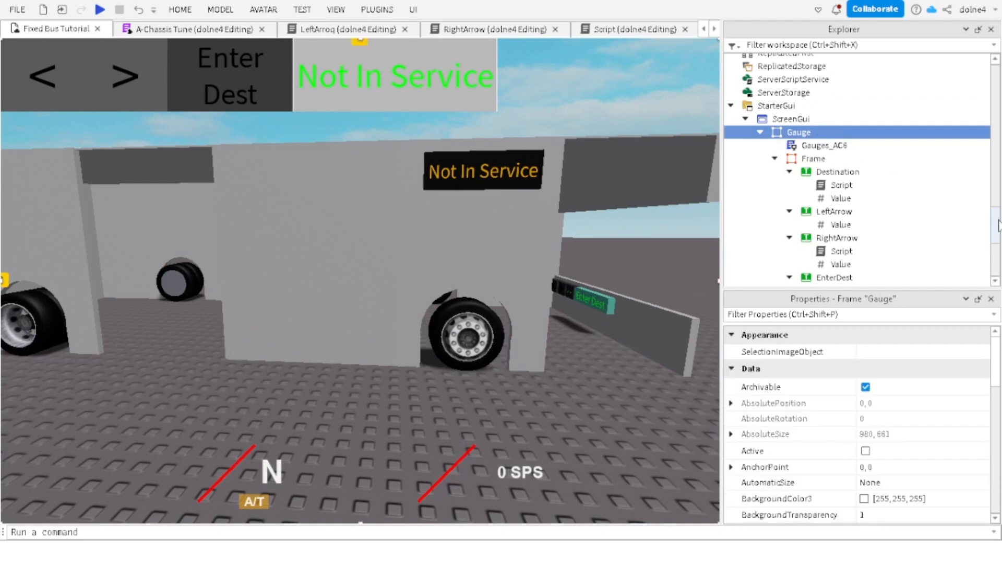
drag(996, 224, 1001, 8)
scroll(834, 225, down, 2)
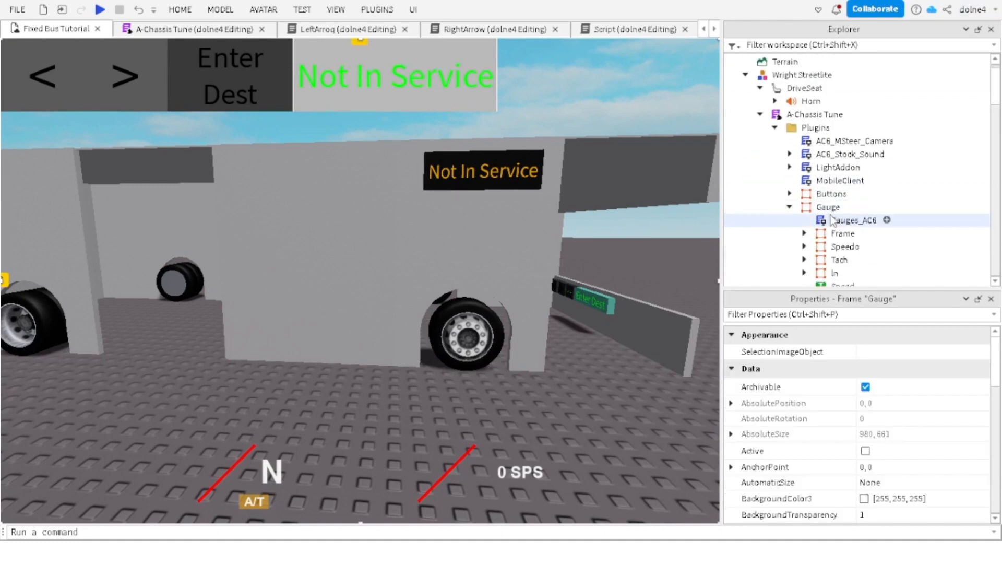
click(829, 207)
key(Delete)
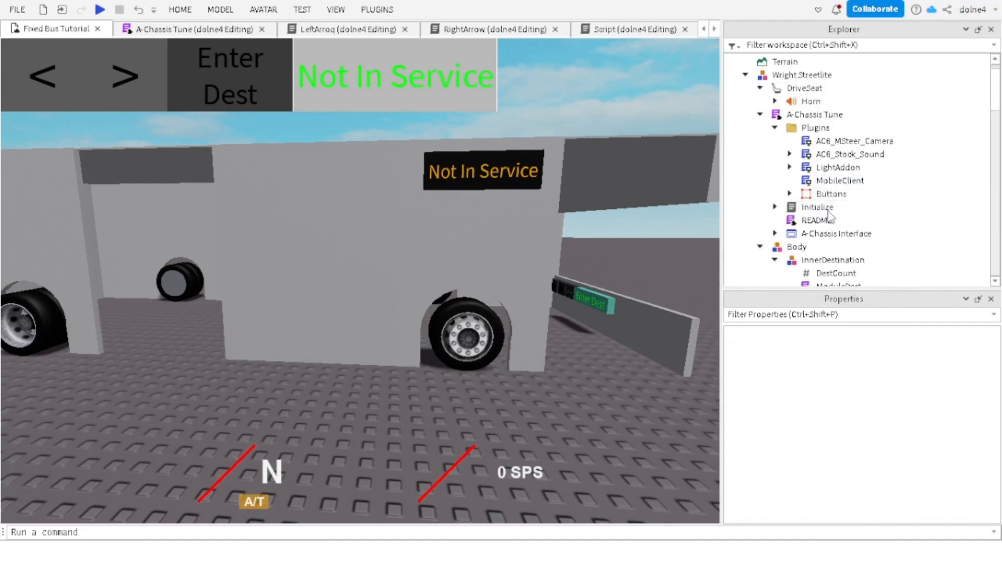
click(818, 129)
key(ctrl+z)
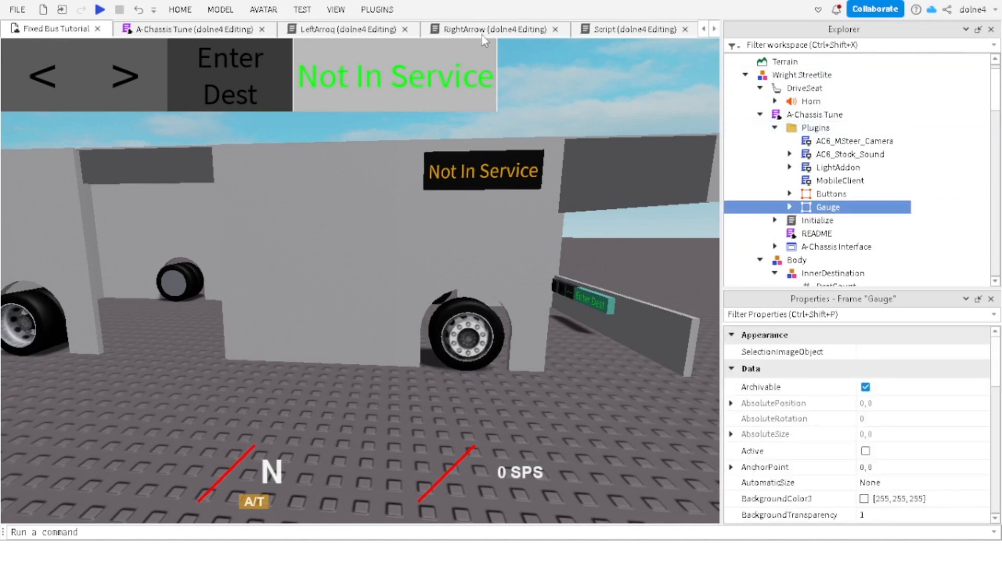
Step: Disable the ScreenGui under StarterGui by turning off its Enabled property
click(544, 78)
key(w)
key(d)
click(302, 9)
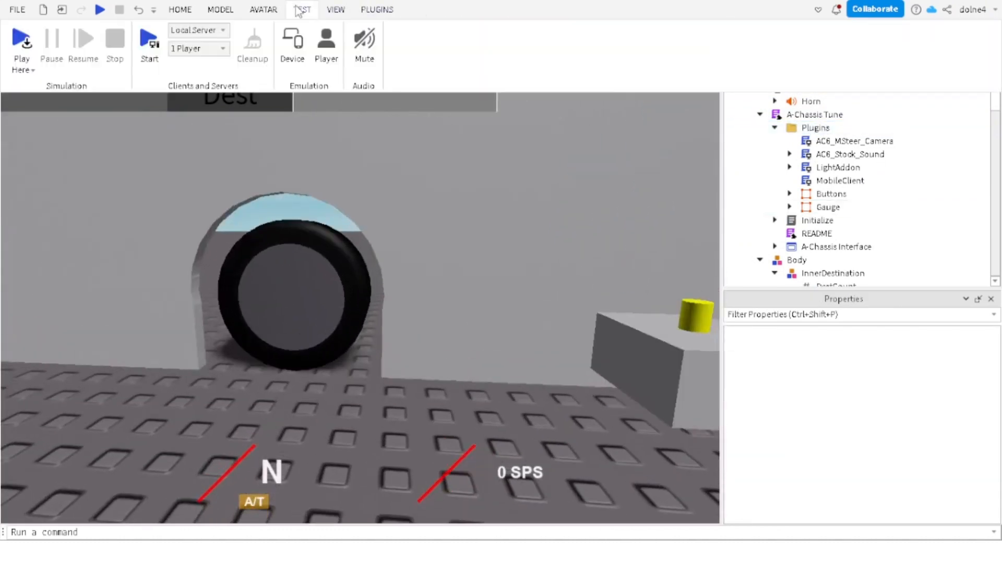
click(841, 233)
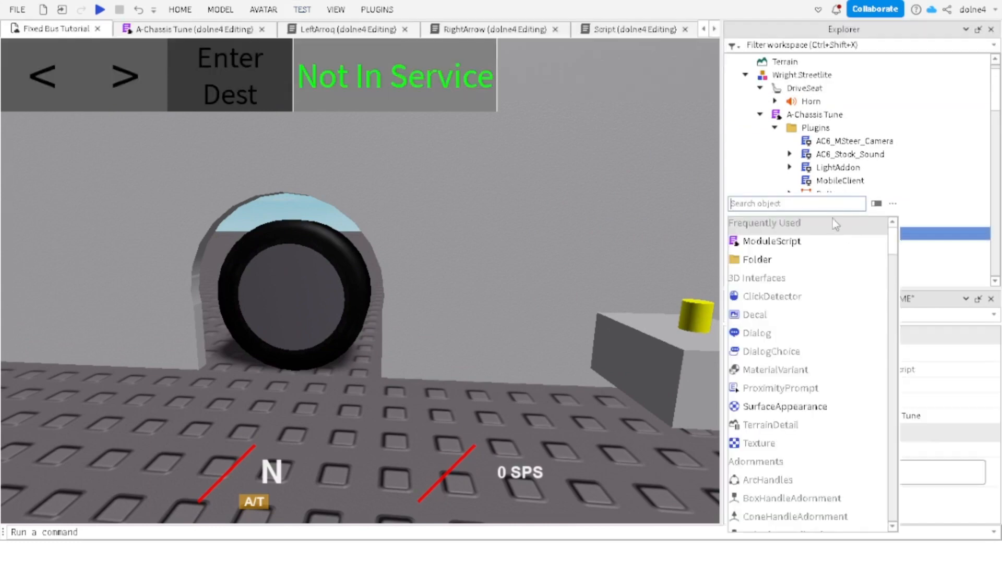
click(808, 166)
scroll(806, 162, down, 15)
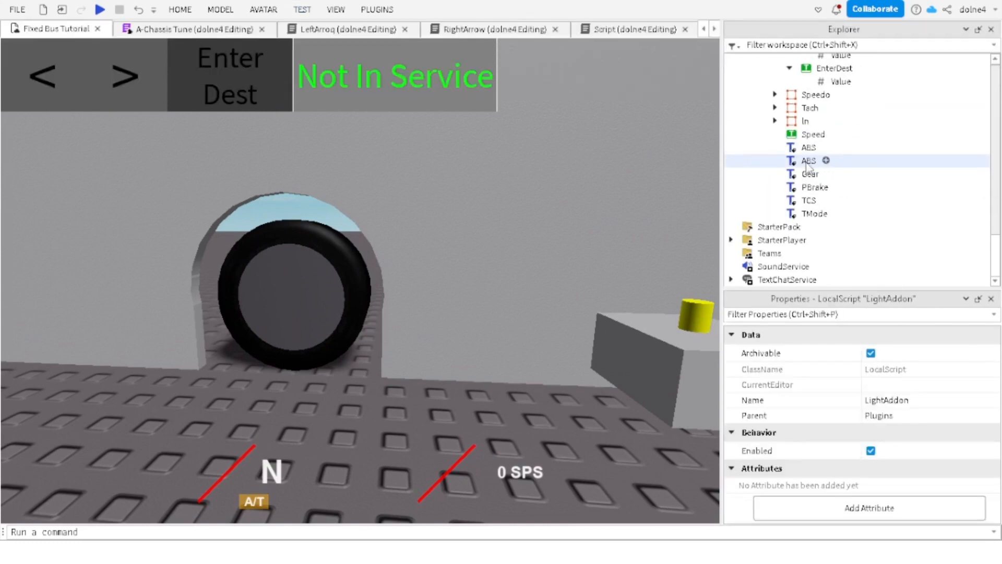
scroll(808, 166, up, 6)
click(791, 131)
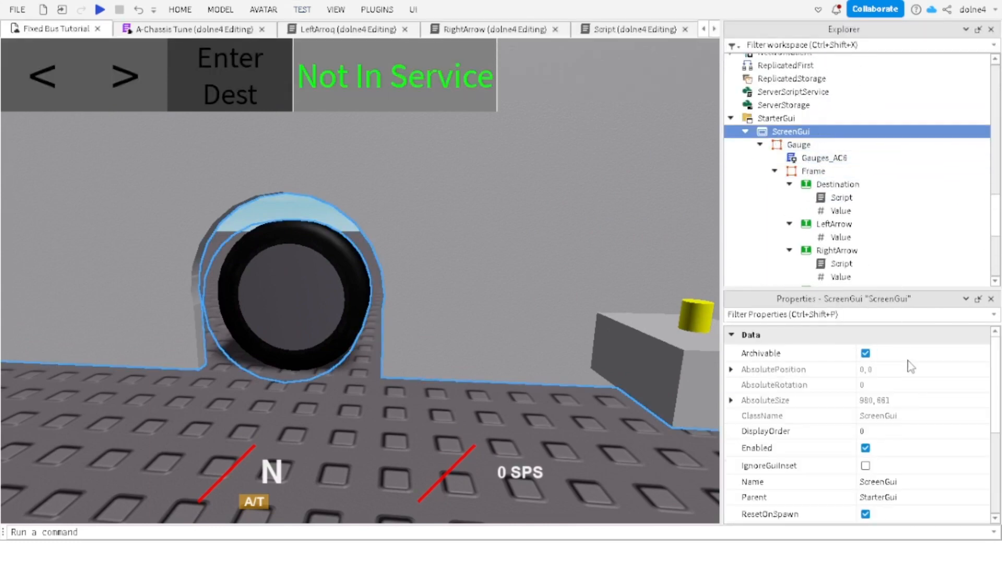
click(865, 447)
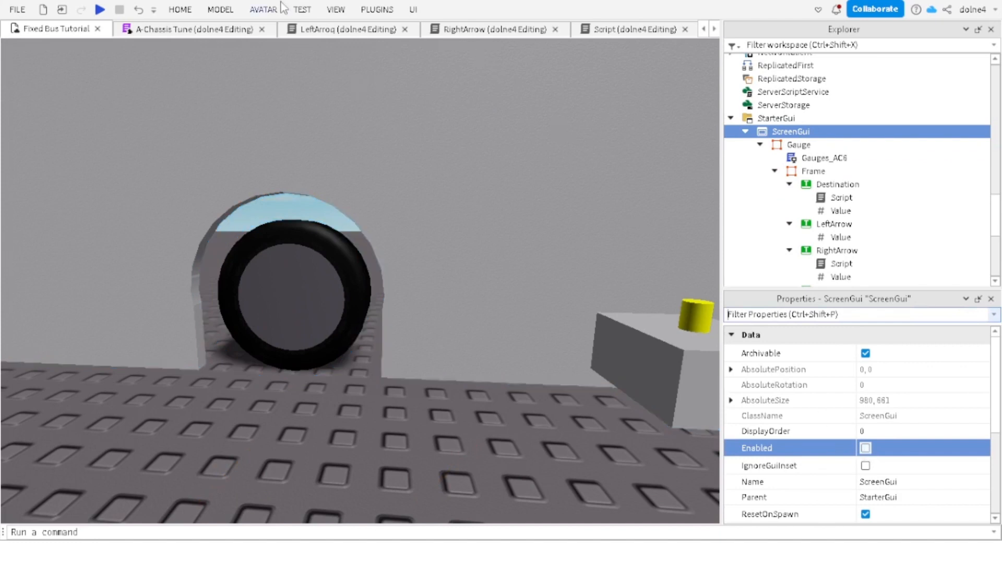
Step: Playtest from the current camera location and try the Gauge from the bus's driver seat
click(301, 10)
click(22, 37)
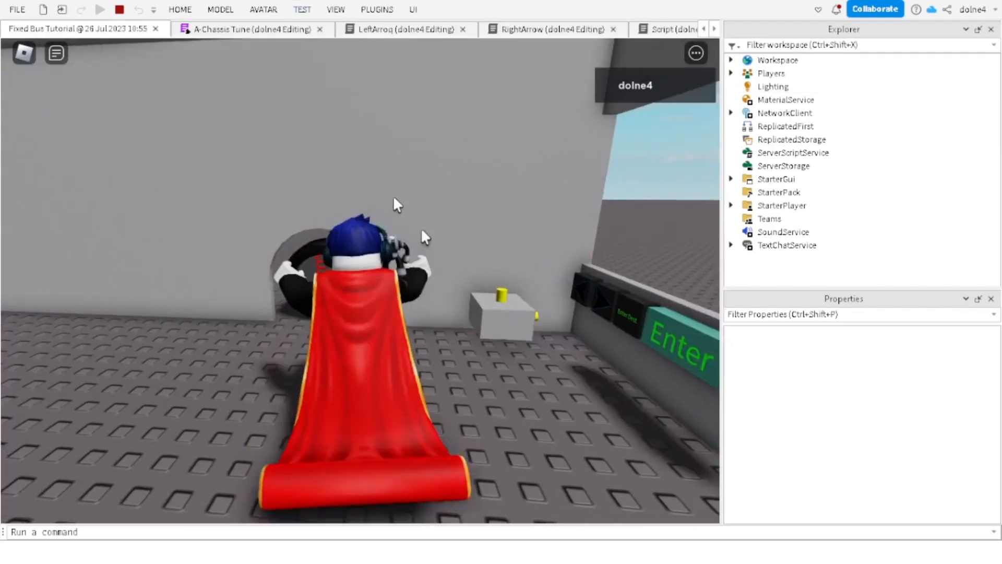
key(w)
right_drag(317, 227, 318, 227)
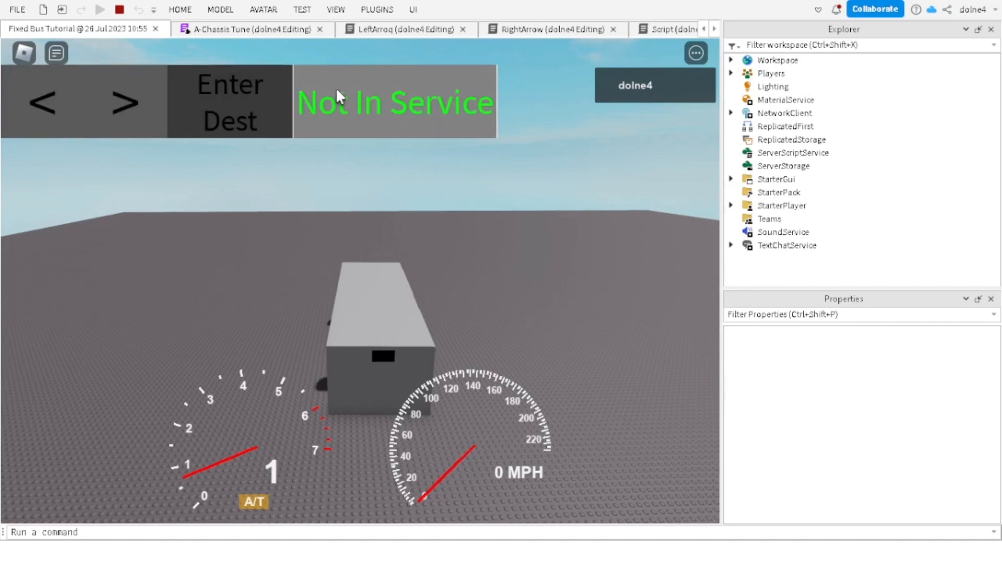
Step: Show the Output window and open the ModuleDest script at line 13 from the ShowSign Text error
click(338, 11)
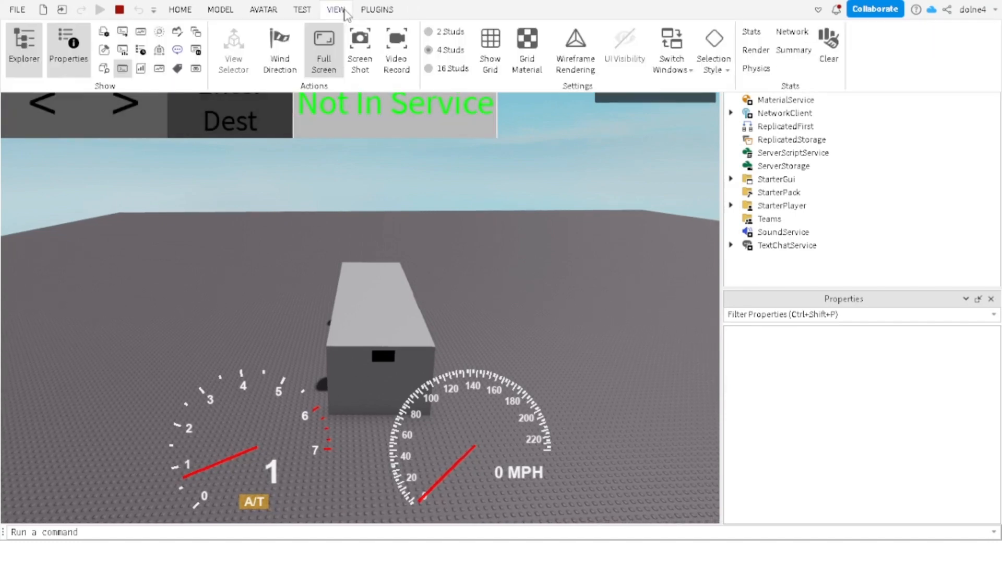
click(104, 50)
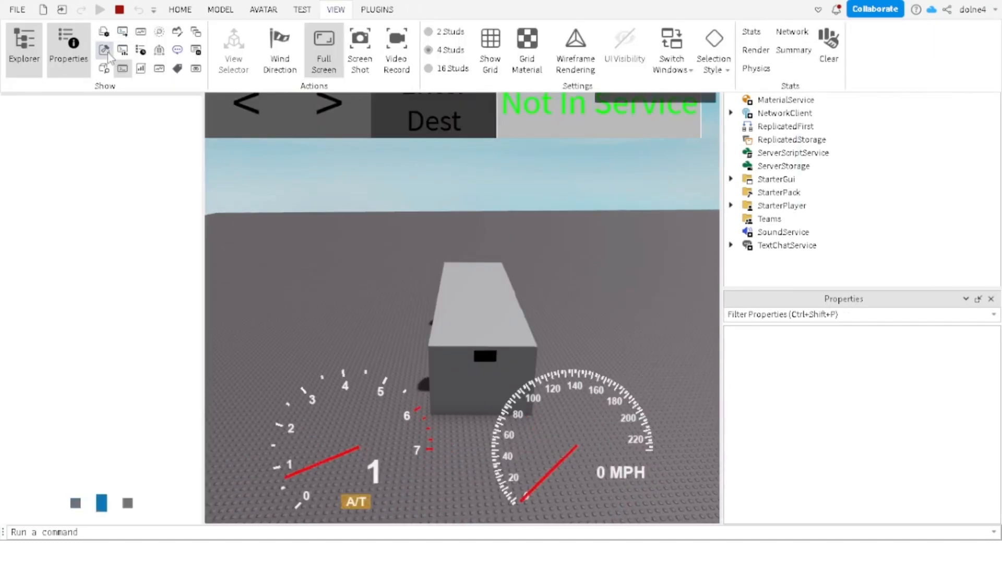
click(103, 50)
click(122, 32)
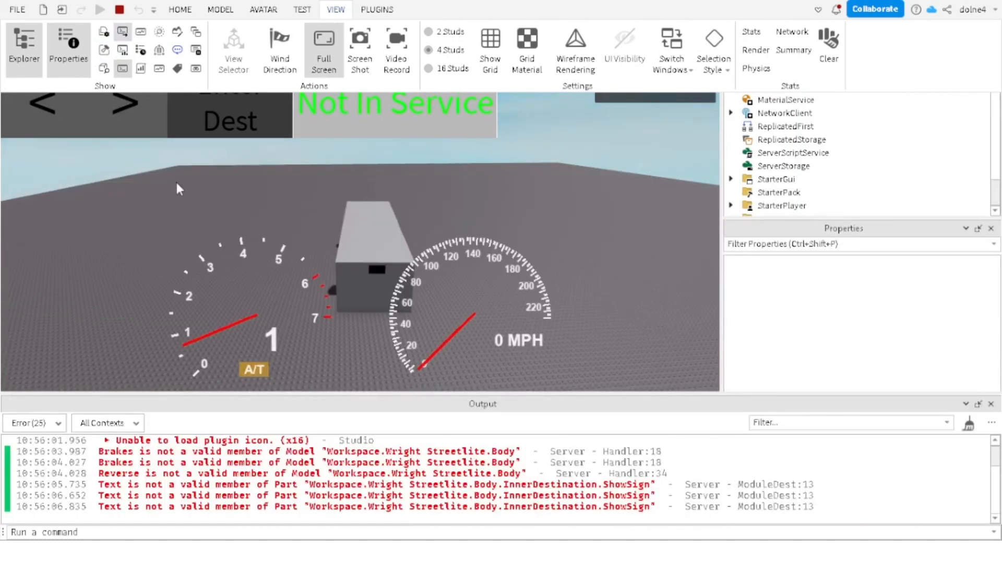
click(238, 496)
click(201, 488)
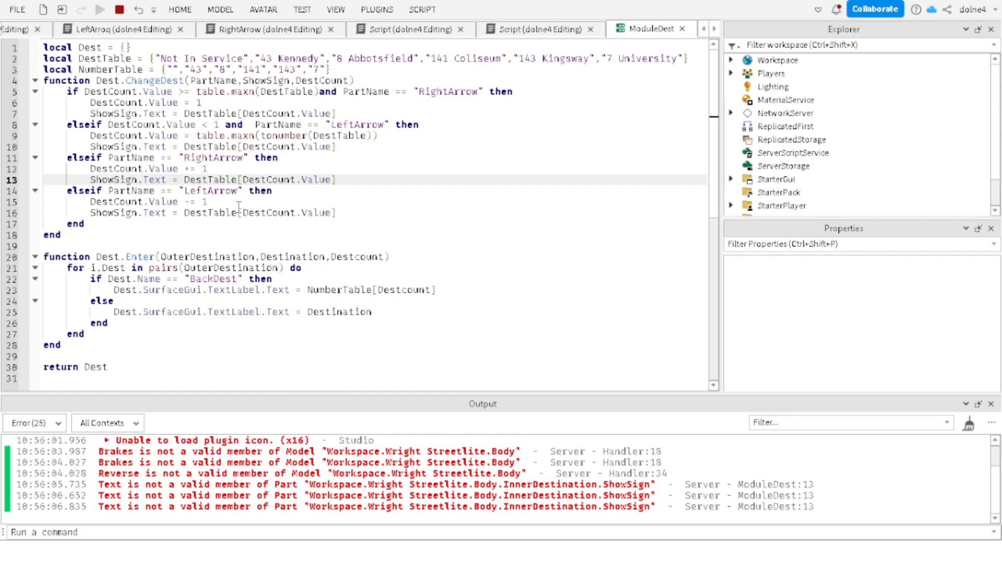
Step: Stop the playtest and check how ShowSign is declared in the bus's click-detector RightArrow script
click(119, 9)
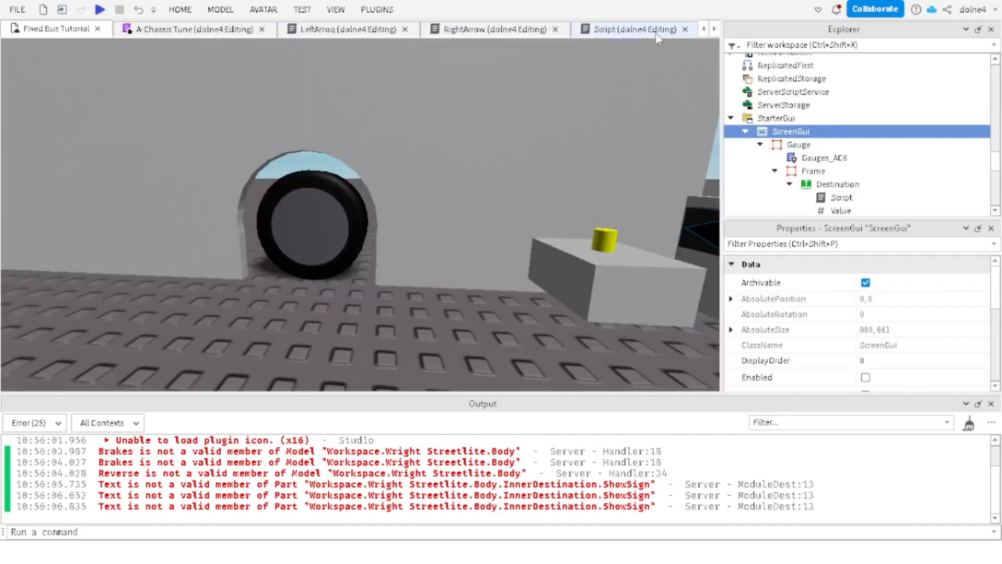
click(657, 33)
click(461, 29)
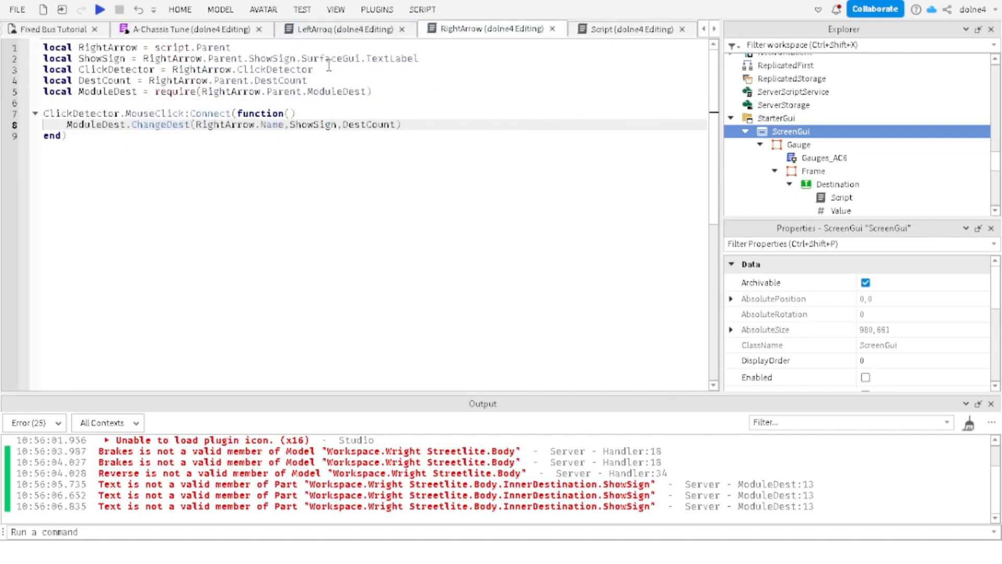
text(.)
key(BackSpace)
key(Right)
key(Right)
key(Right)
key(Right)
key(Right)
key(Right)
key(Right)
key(Right)
key(Right)
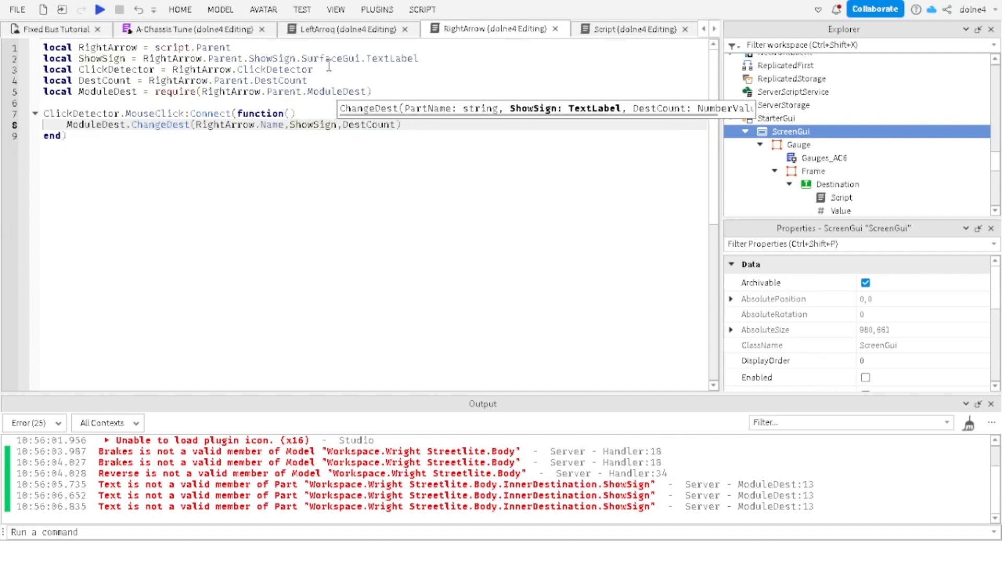
text(.Tex)
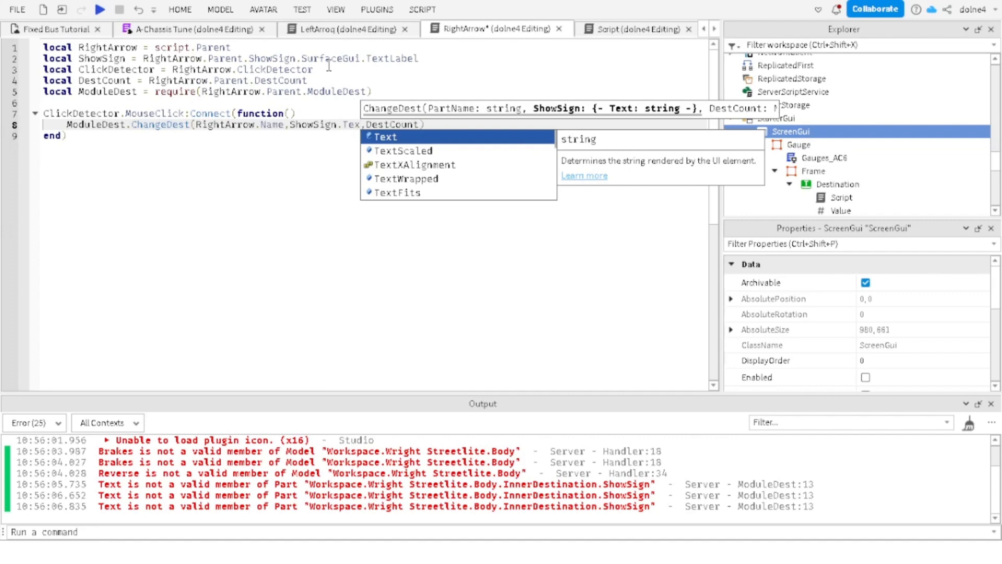
key(BackSpace)
key(BackSpace)
key(BackSpace)
key(BackSpace)
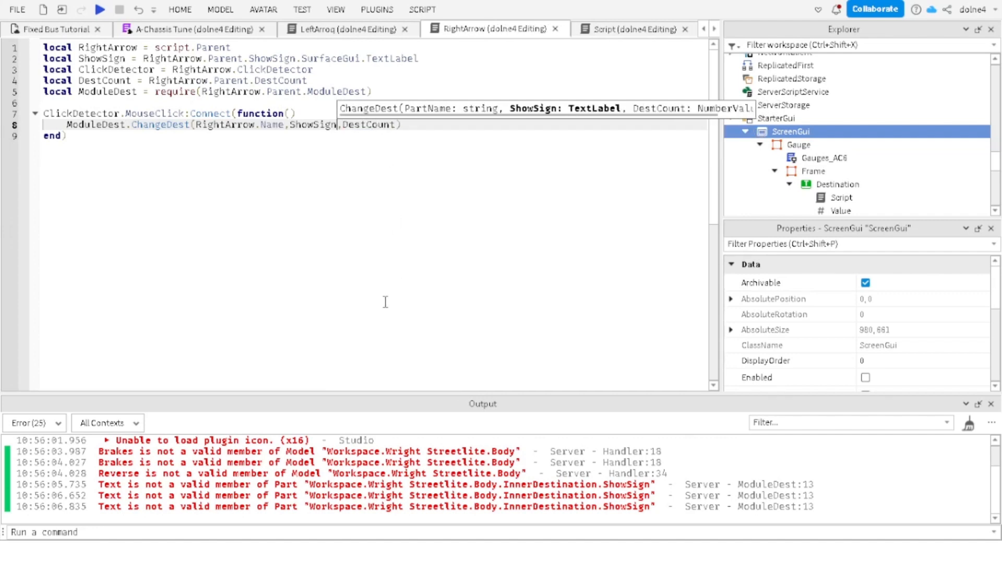
text(.)
Step: Review the open destination scripts and how ChangeDest in ModuleDest uses its PartName, ShowSign and DestCount parameters
click(610, 32)
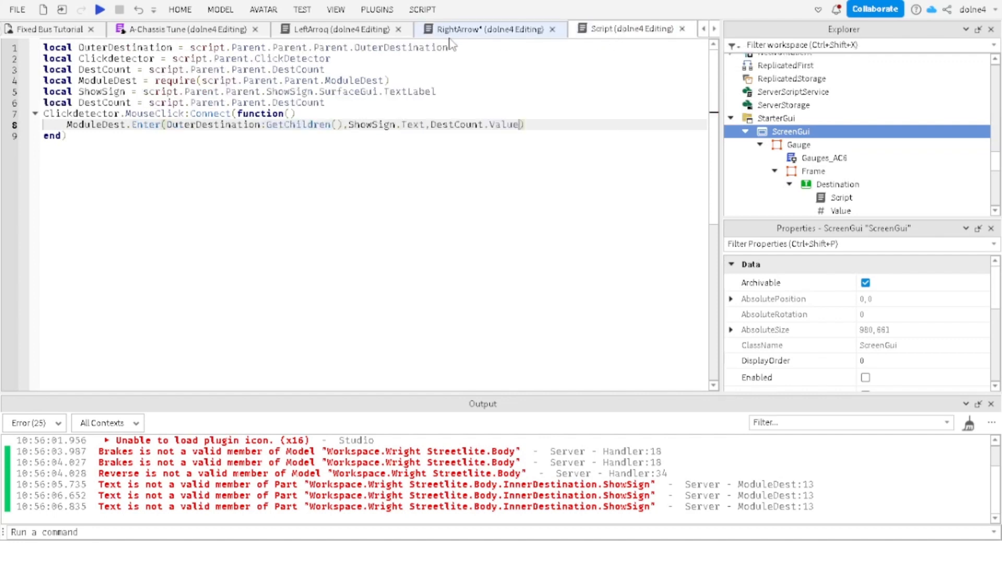
click(202, 28)
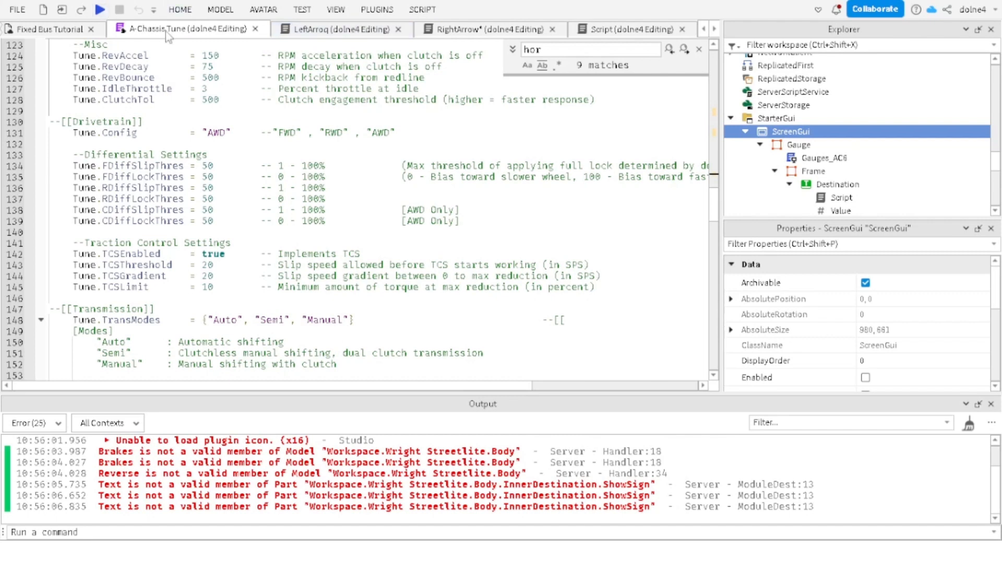
scroll(523, 33, down, 6)
click(525, 34)
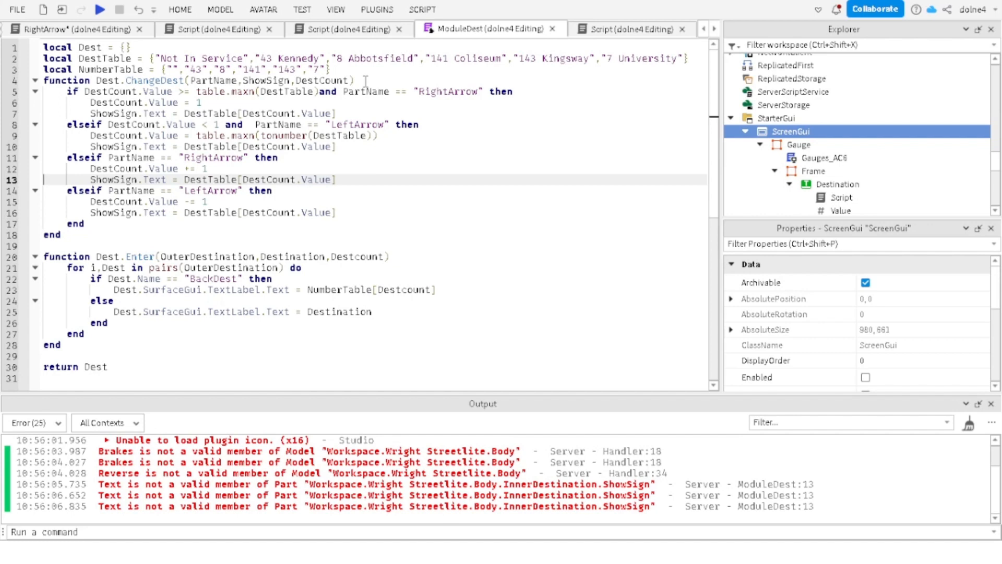
click(295, 82)
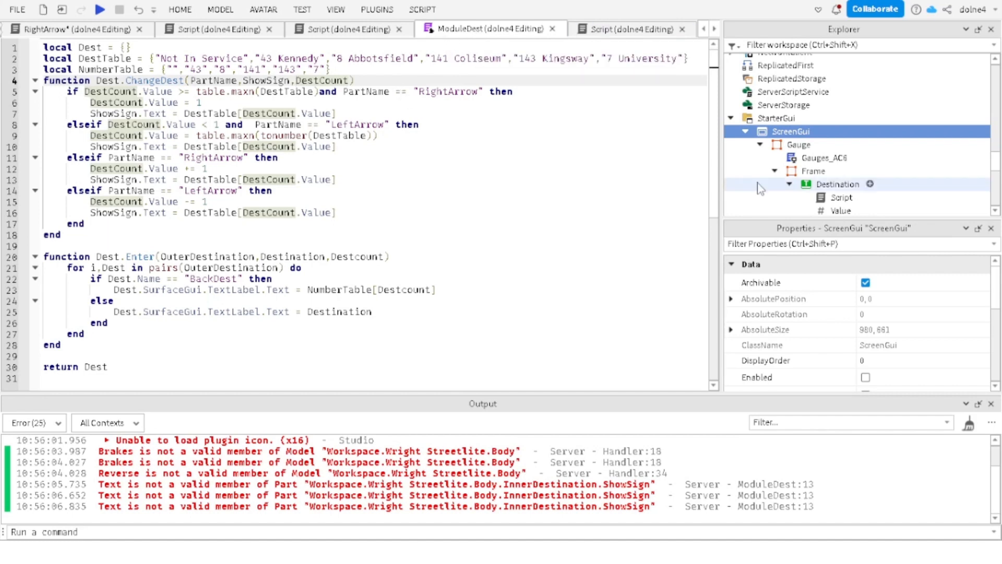
scroll(783, 177, down, 1)
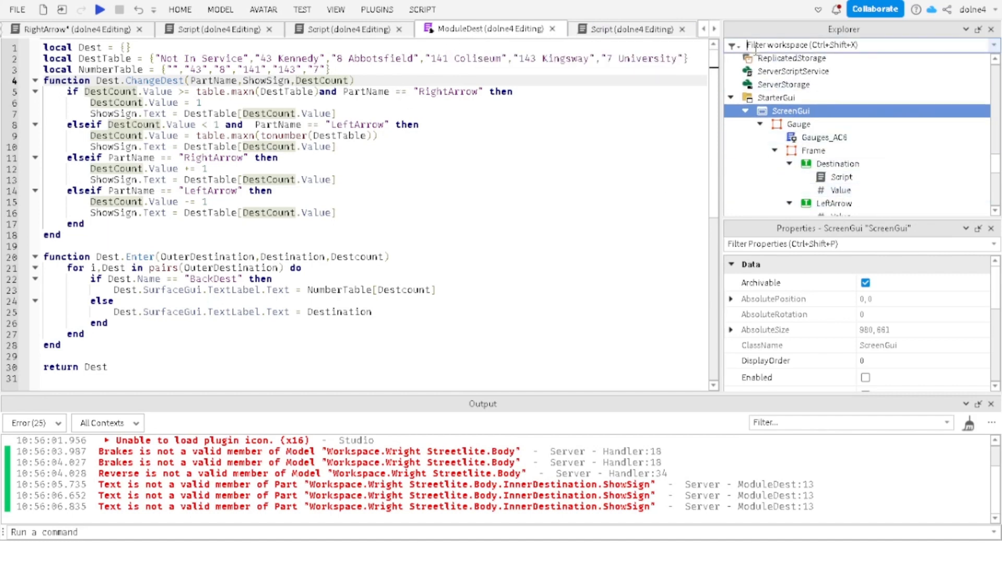
click(210, 30)
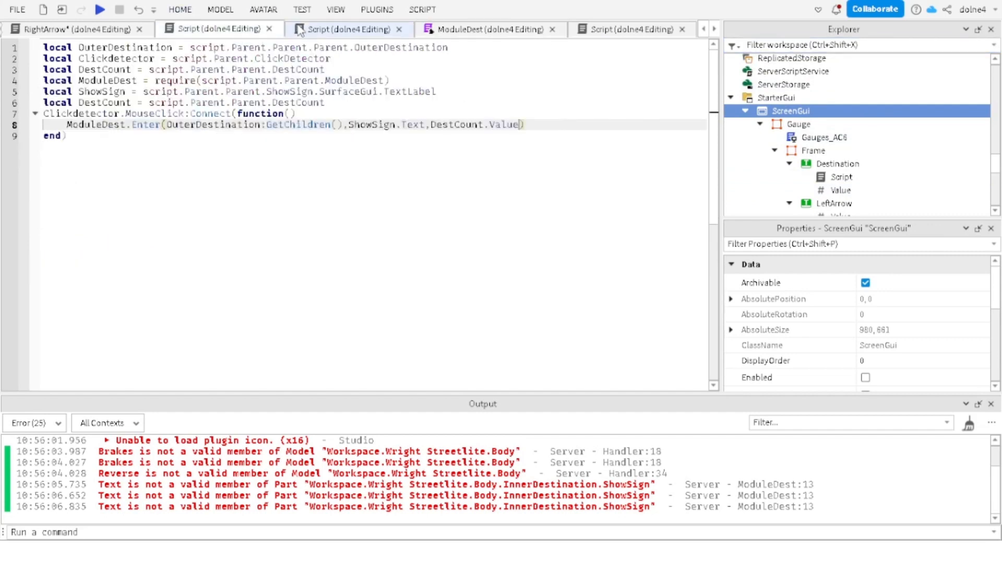
click(344, 32)
key(ctrl+a)
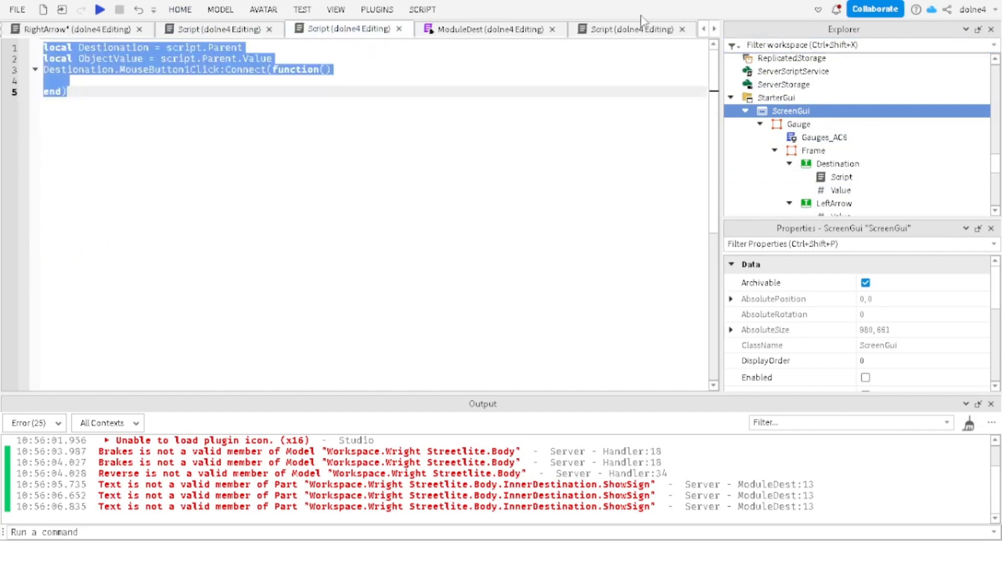
Step: Find the RightArrow script by filtering the Explorer for "rightarrow" and delete the stray period after ShowSign in its ChangeDest call
click(762, 47)
text(ightarrow)
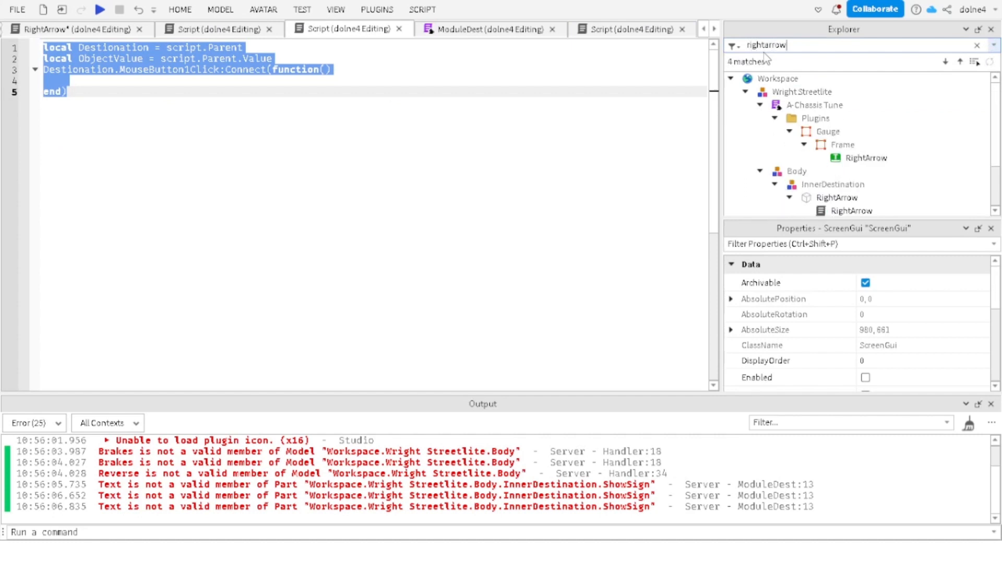
double_click(831, 210)
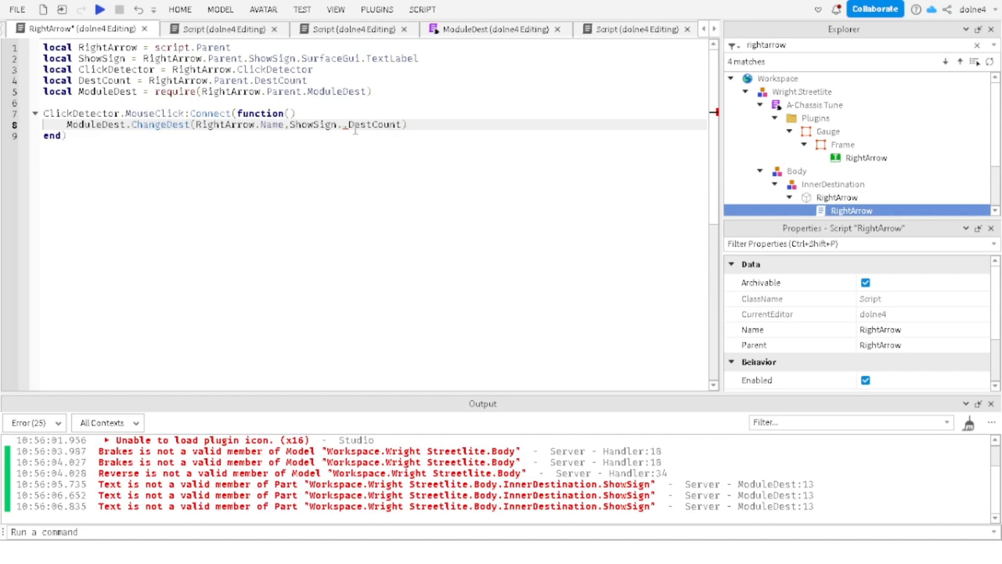
text(Tw)
key(BackSpace)
key(BackSpace)
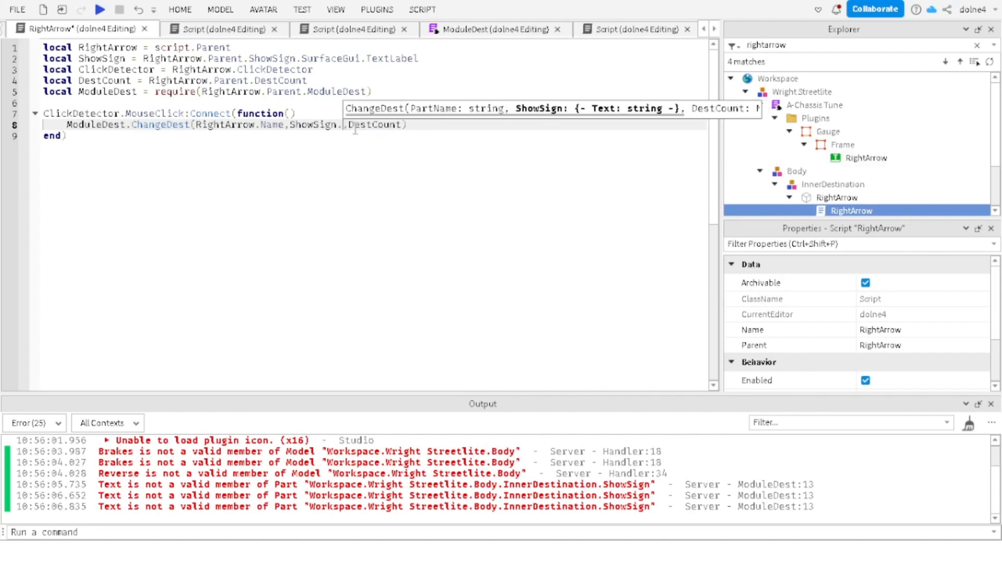
key(BackSpace)
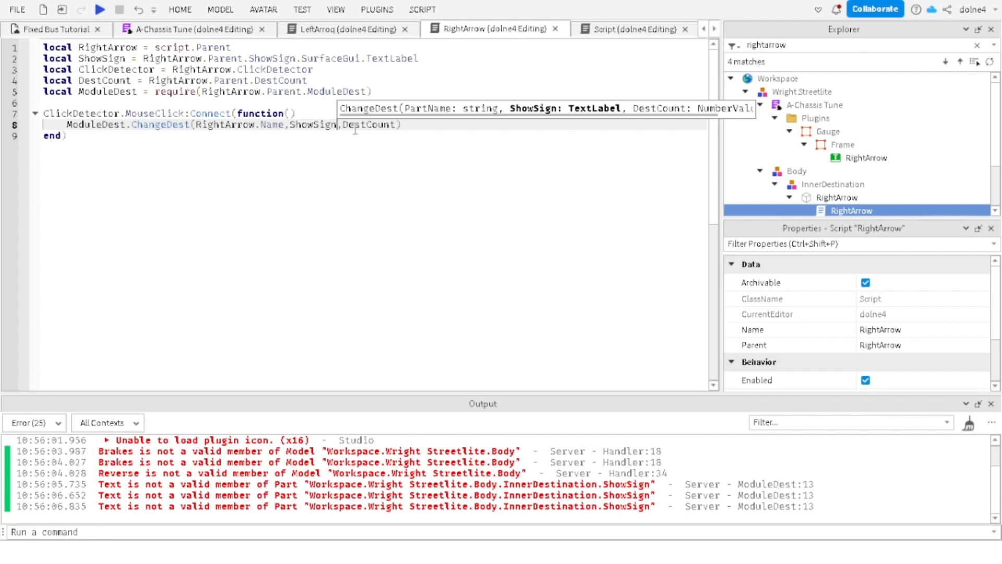
Step: In the script with the RightArrow MouseButton1Click handler, extend the ShowSign variable's path with .SurfaceGui.TextLabel
click(392, 126)
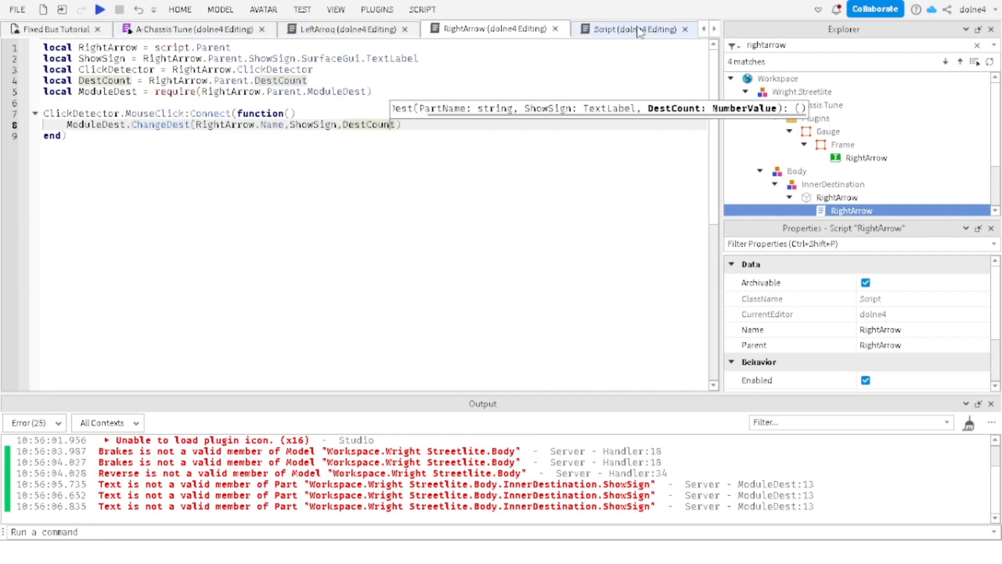
click(593, 32)
scroll(588, 35, down, 3)
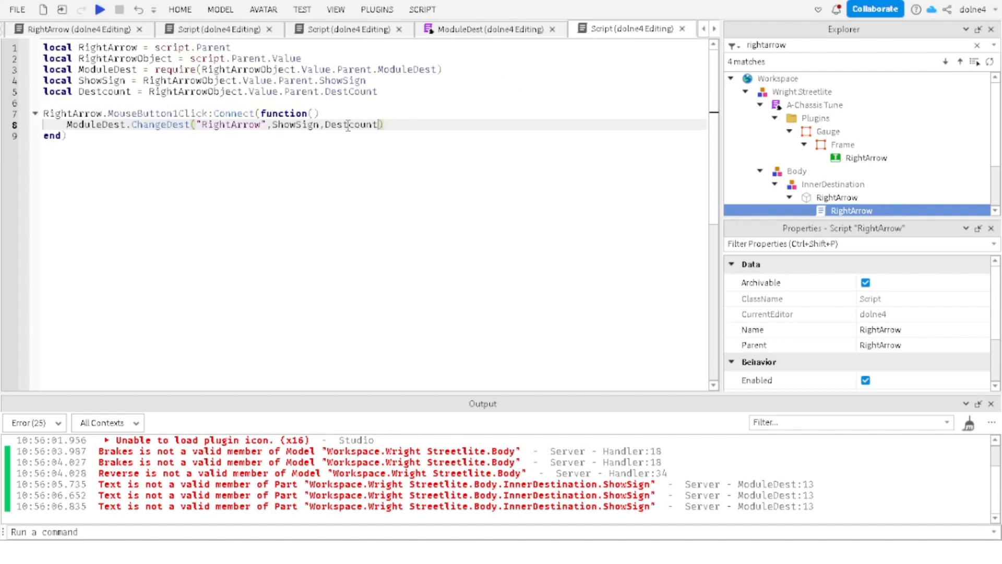
click(302, 125)
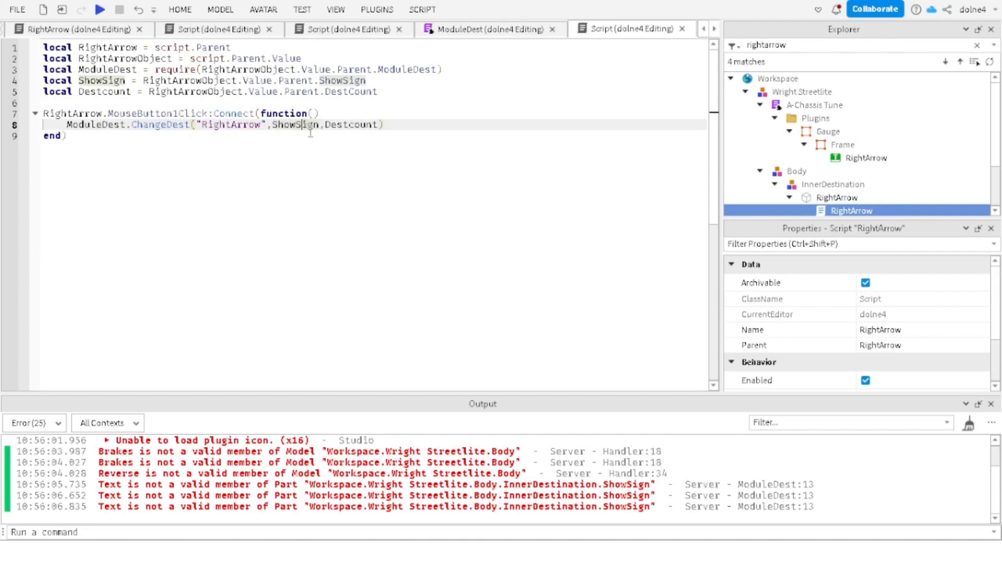
click(395, 83)
text(.Tex)
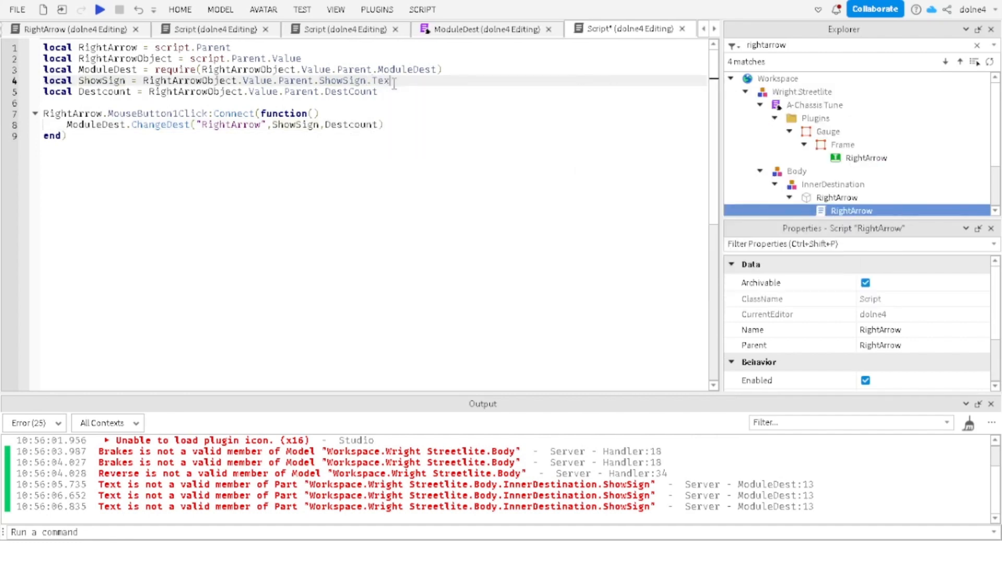
text(t)
key(BackSpace)
key(BackSpace)
key(BackSpace)
key(BackSpace)
key(BackSpace)
text(.SurfaceGui.T)
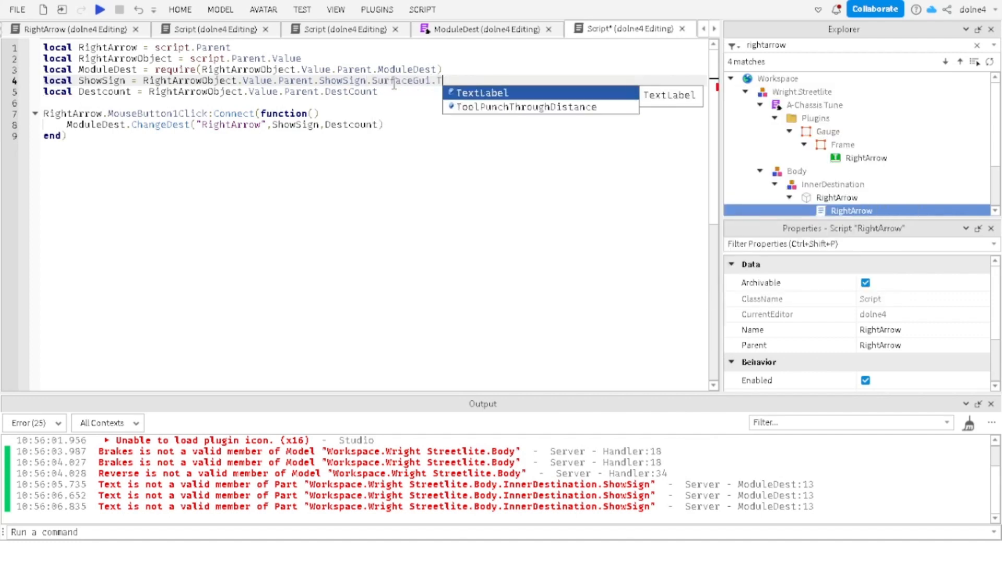
key(Tab)
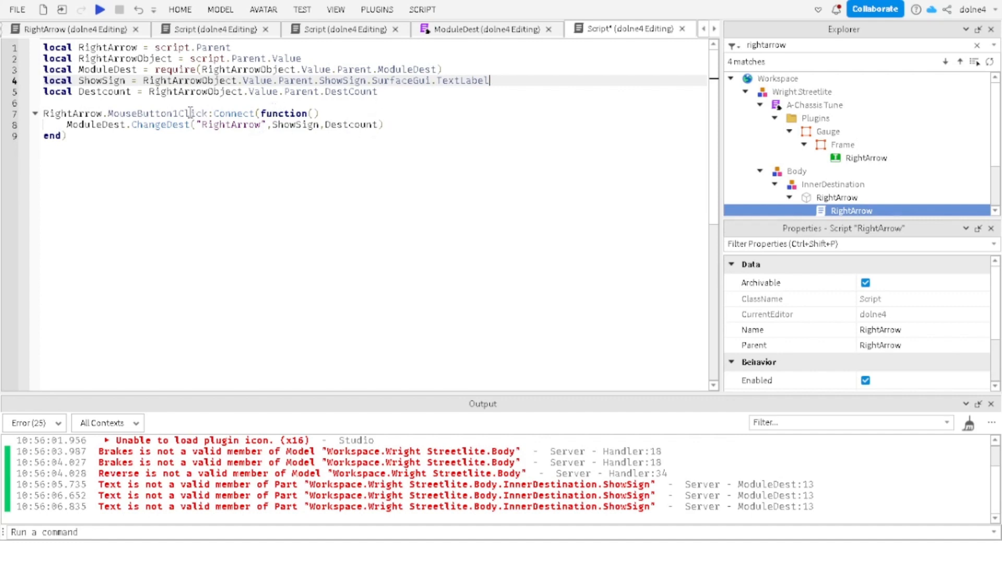
Step: Add true as the fourth argument of the ChangeDest call in the MouseButton1Click handler
click(384, 125)
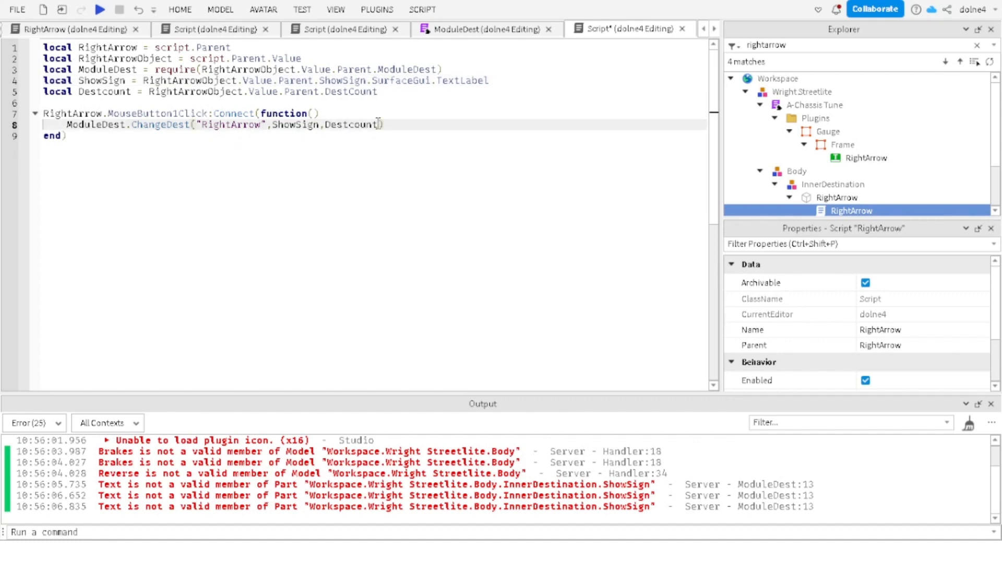
text(,t)
key(Tab)
Step: In ModuleDest, add a UseGui parameter to the ChangeDest function and insert a blank line after its if block
click(452, 30)
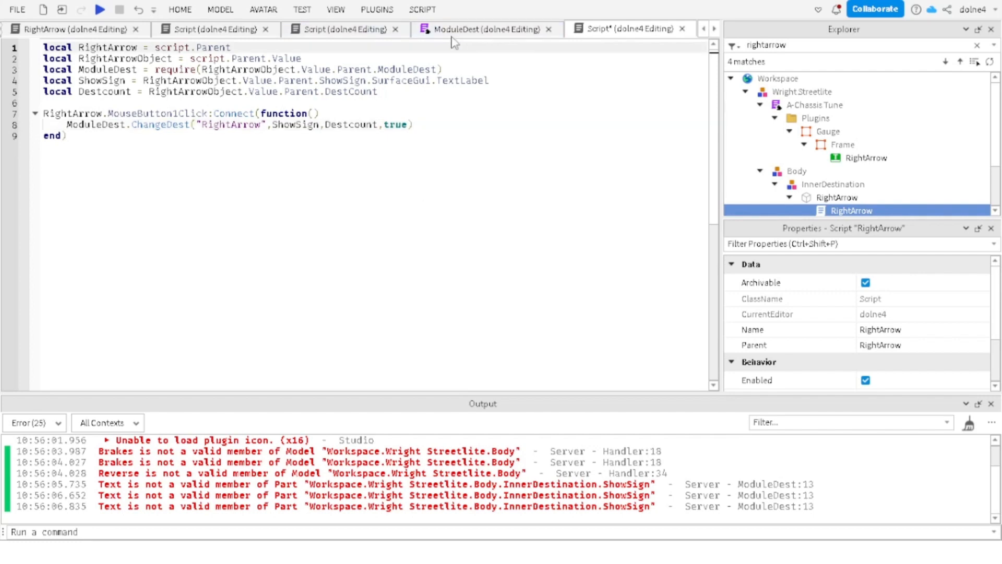
click(346, 91)
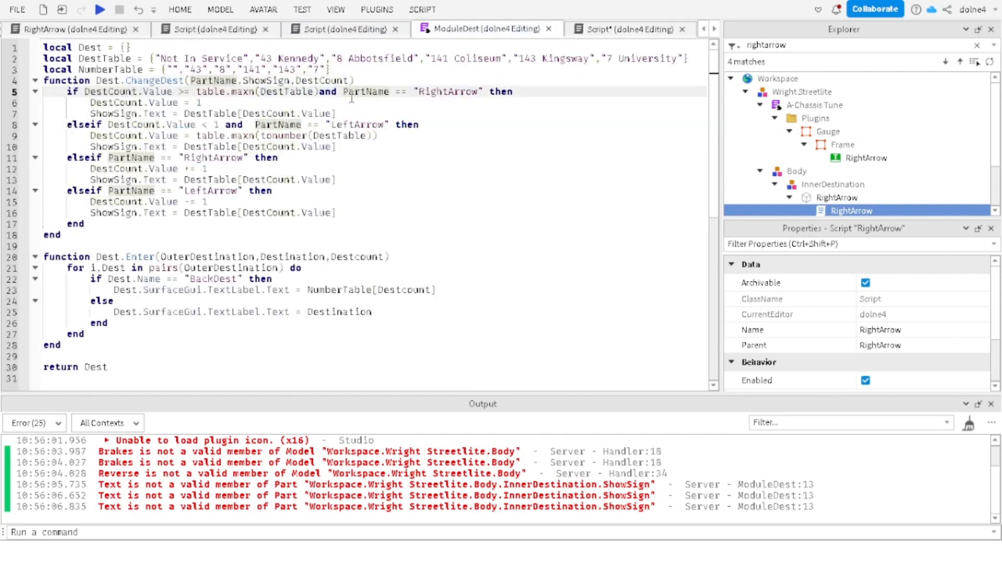
click(350, 81)
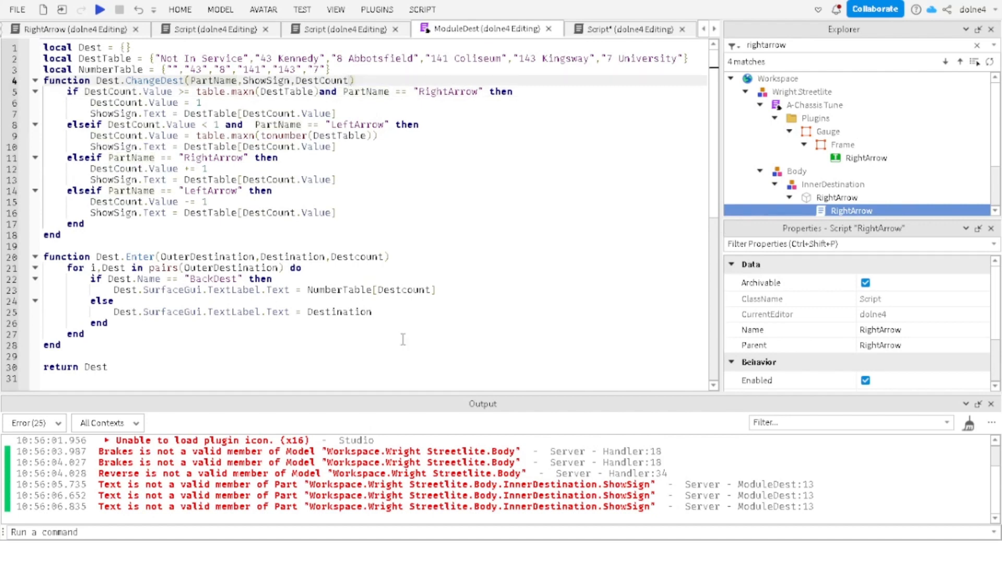
text(,)
text(Use)
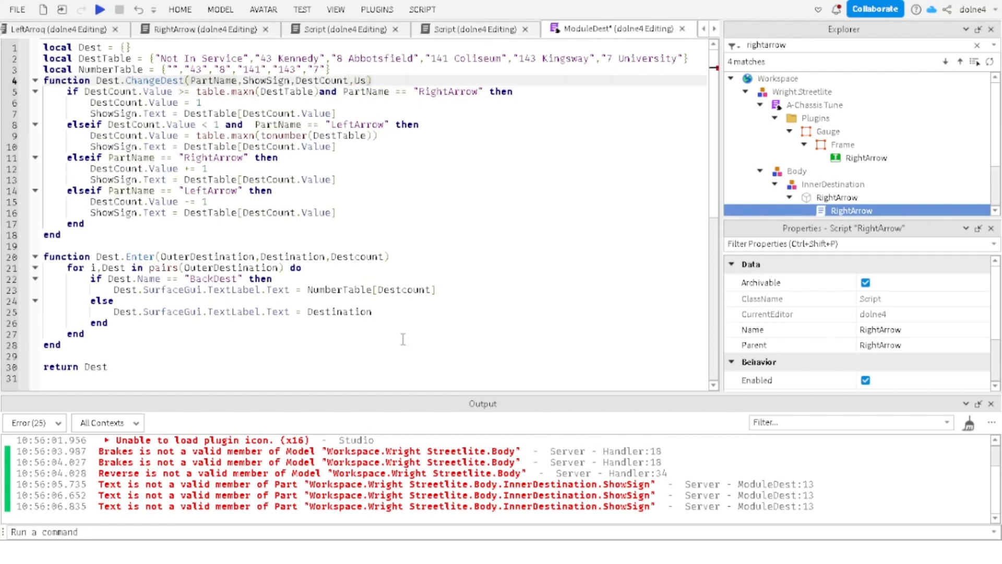
text(Gui)
click(106, 228)
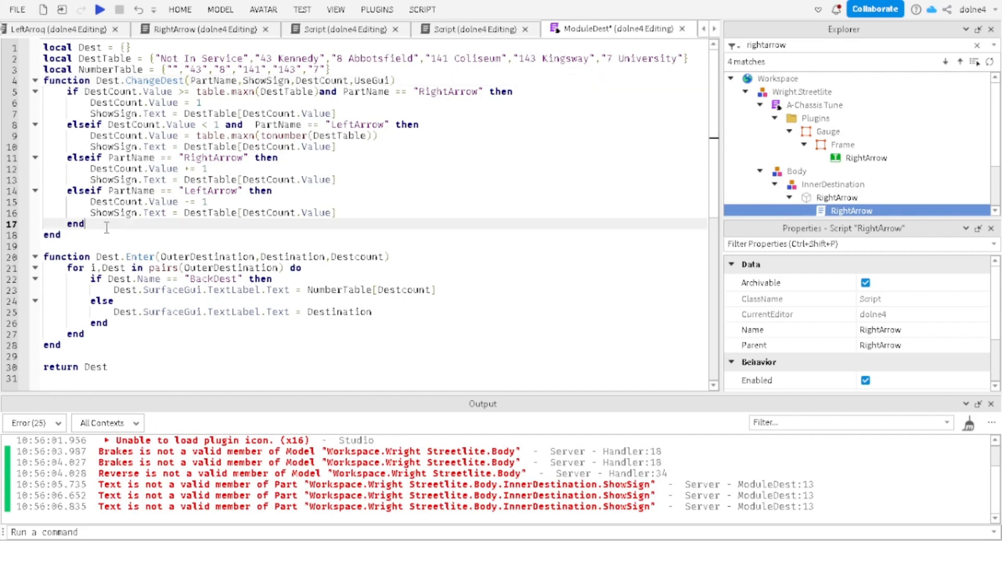
key(Return)
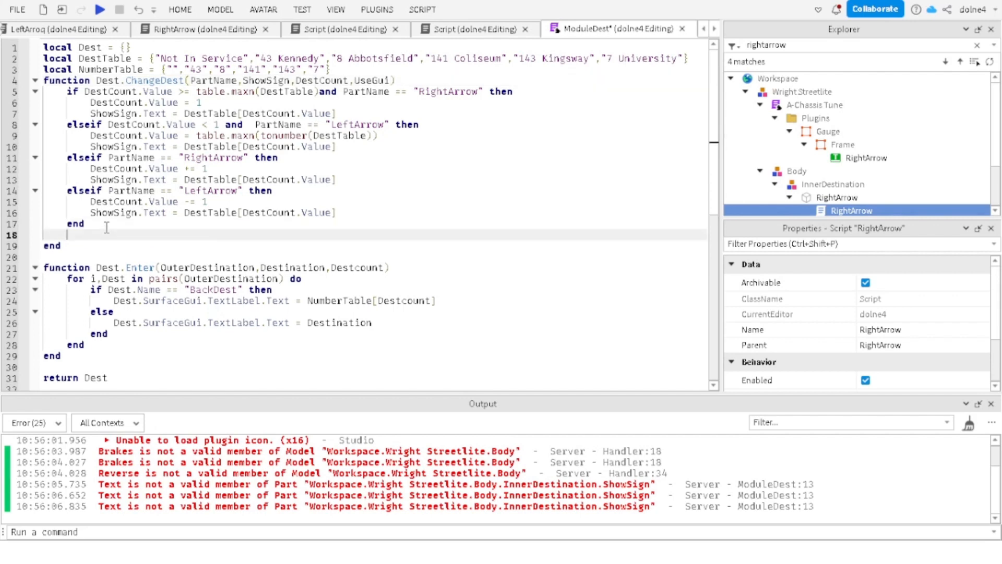
click(403, 81)
key(Return)
text(local func)
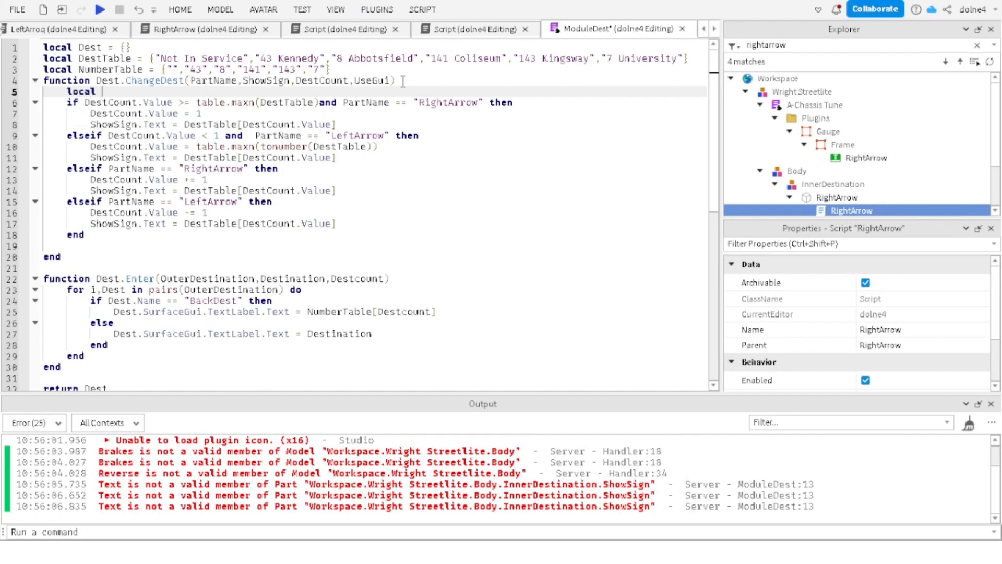
key(BackSpace)
key(BackSpace)
key(BackSpace)
key(BackSpace)
key(BackSpace)
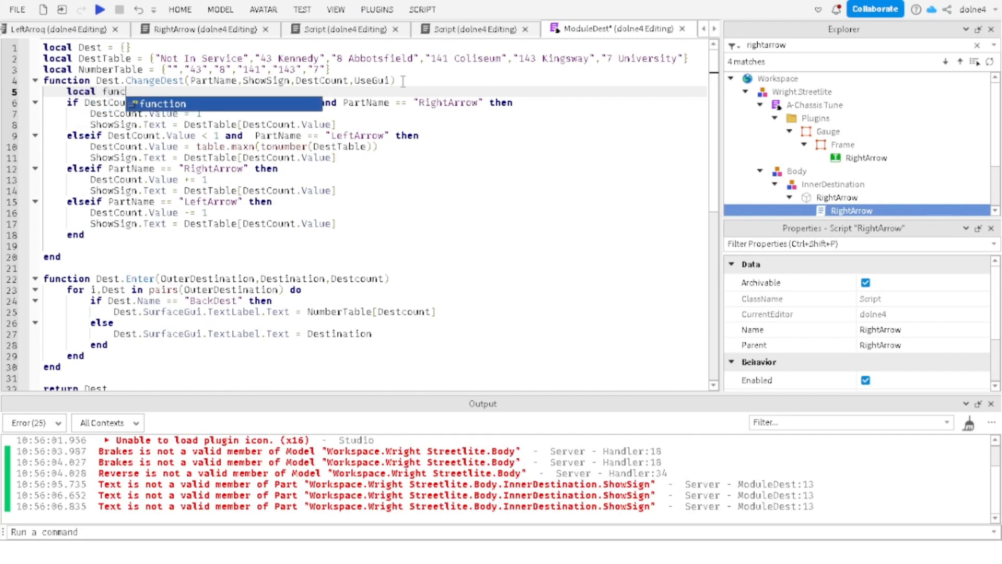
key(BackSpace)
key(BackSpace)
key(BackSpace)
key(BackSpace)
key(BackSpace)
key(BackSpace)
key(BackSpace)
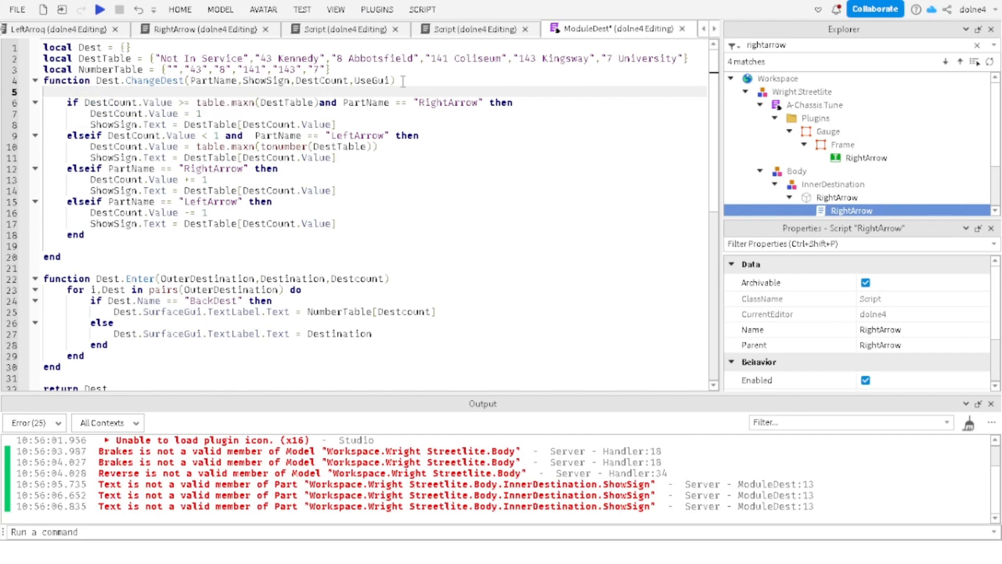
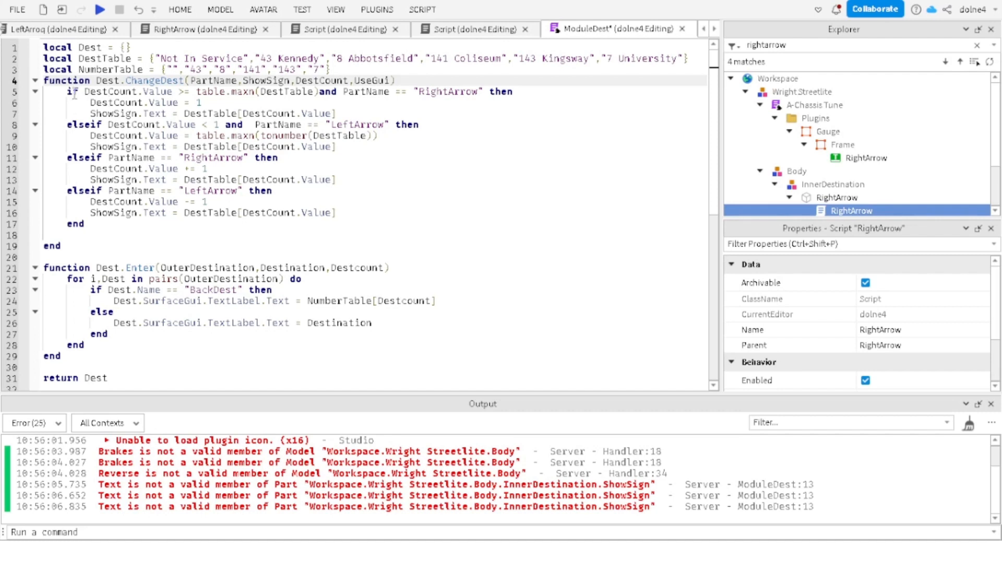
Step: Check the scripts that call ModuleDest.Enter and ModuleDest.ChangeDest, ending on the RightArrow script
click(447, 31)
key(ctrl+v)
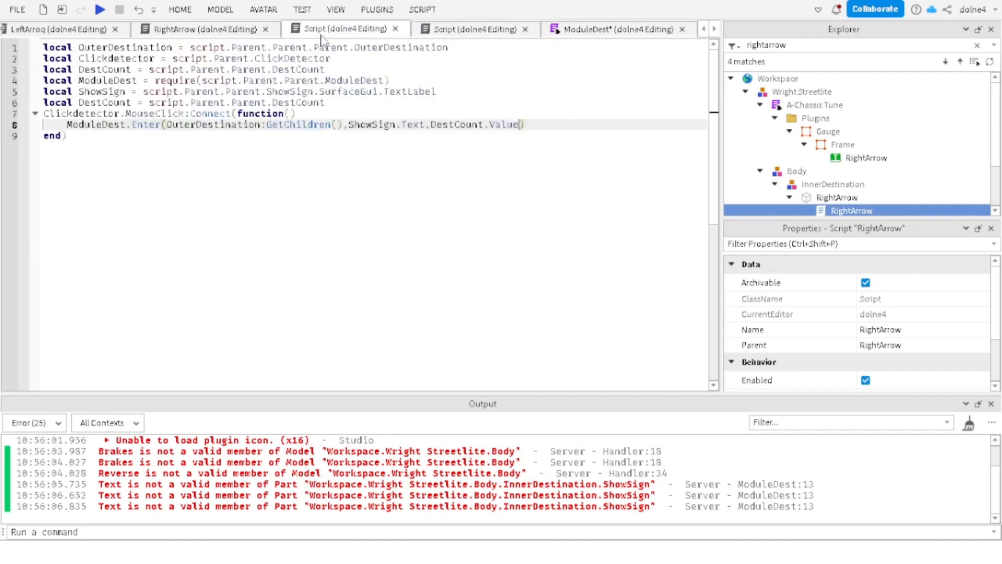
click(211, 32)
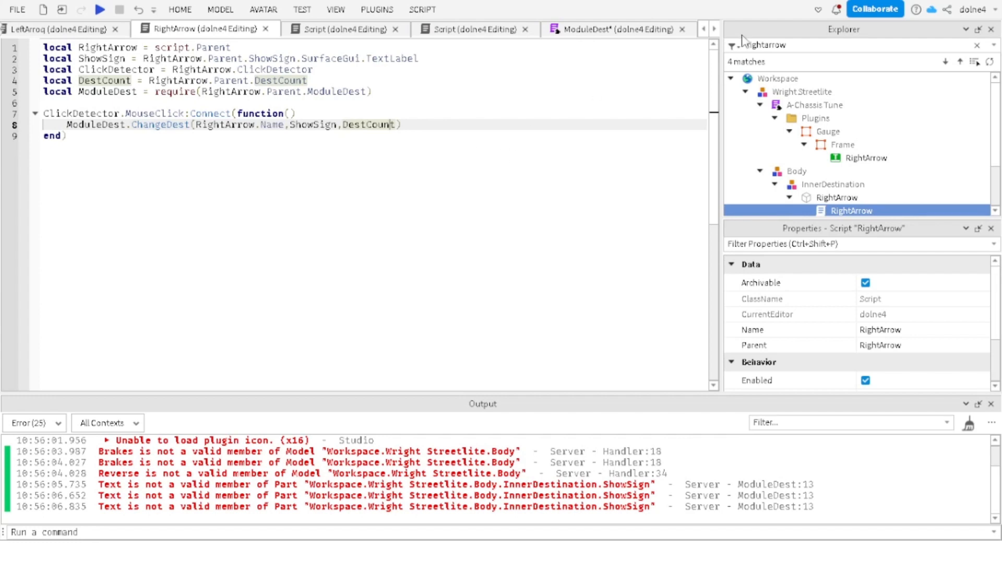
Step: Clear the Explorer filter and bring the InnerDestination model's contents into view
click(792, 46)
key(BackSpace)
key(BackSpace)
key(BackSpace)
key(BackSpace)
key(BackSpace)
key(BackSpace)
key(BackSpace)
key(BackSpace)
key(BackSpace)
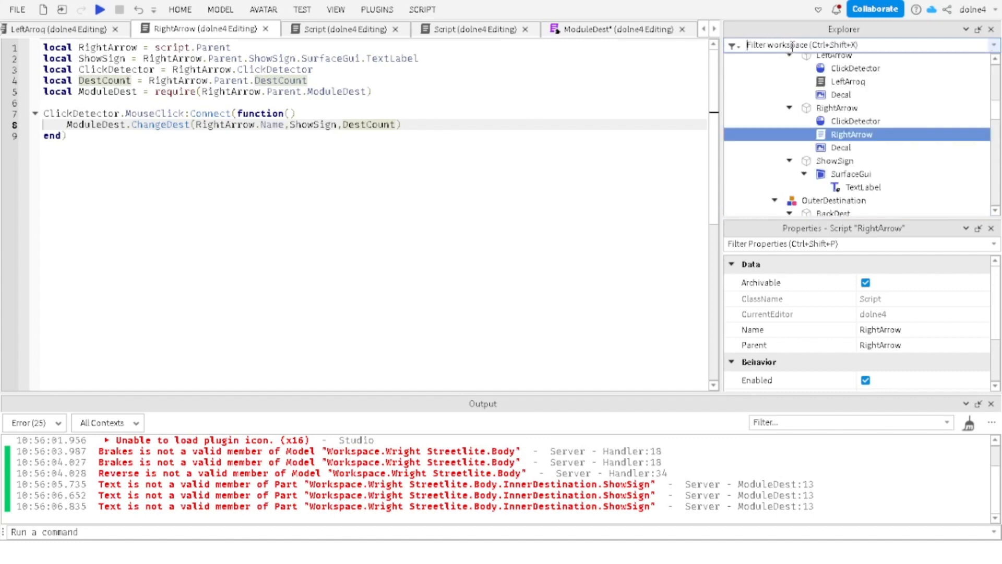
scroll(866, 106, up, 5)
scroll(866, 105, down, 4)
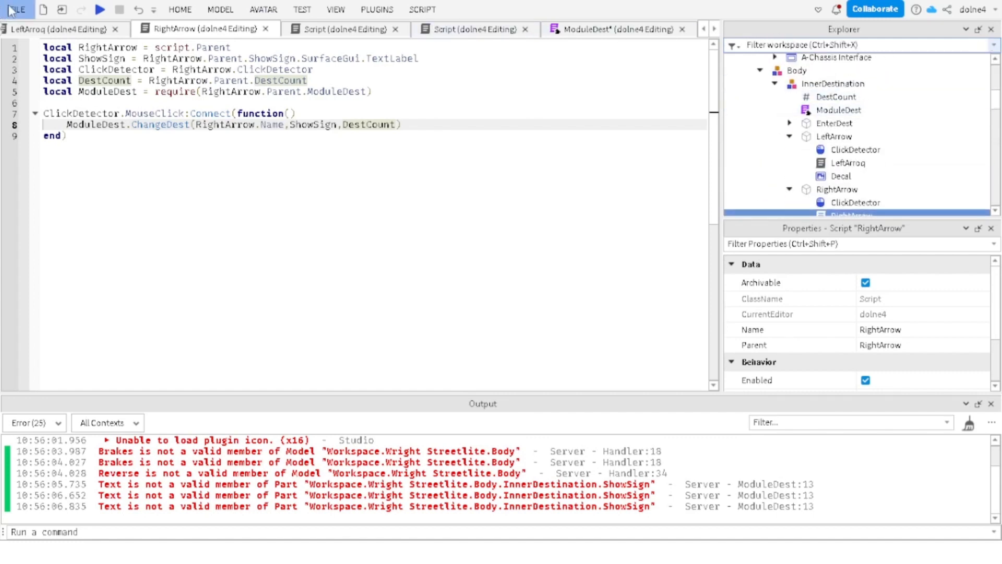
Step: Examine the Gauge contents under the A-Chassis Tune Plugins folder and the matching on-screen buttons under StarterGui
click(30, 25)
scroll(35, 31, up, 2)
click(36, 30)
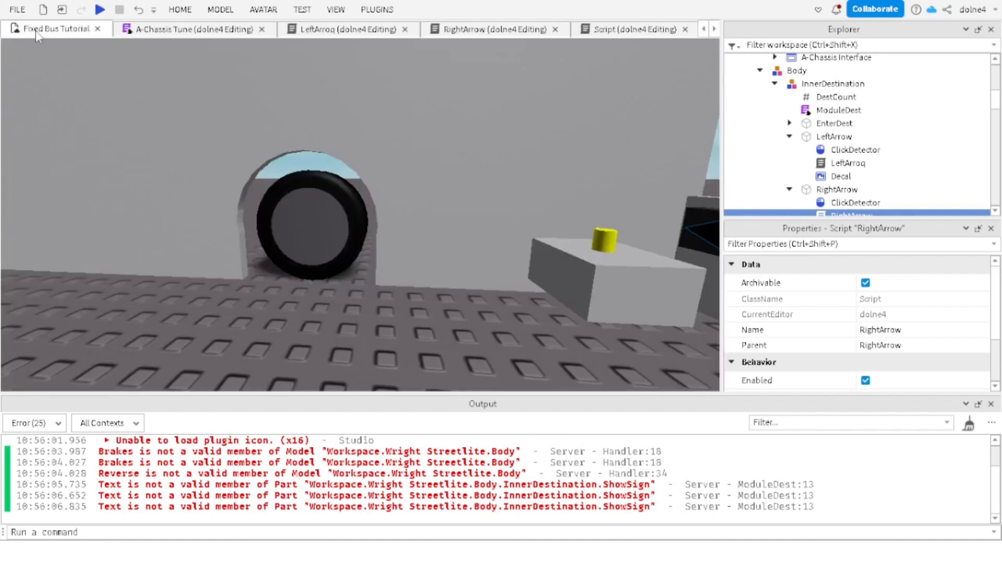
scroll(982, 121, down, 15)
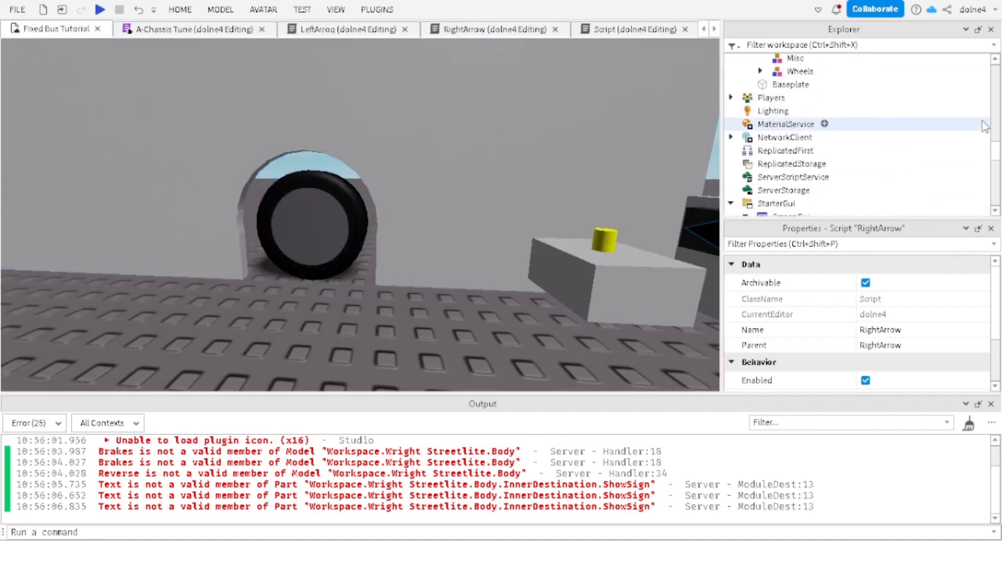
scroll(982, 121, up, 20)
scroll(982, 121, down, 1)
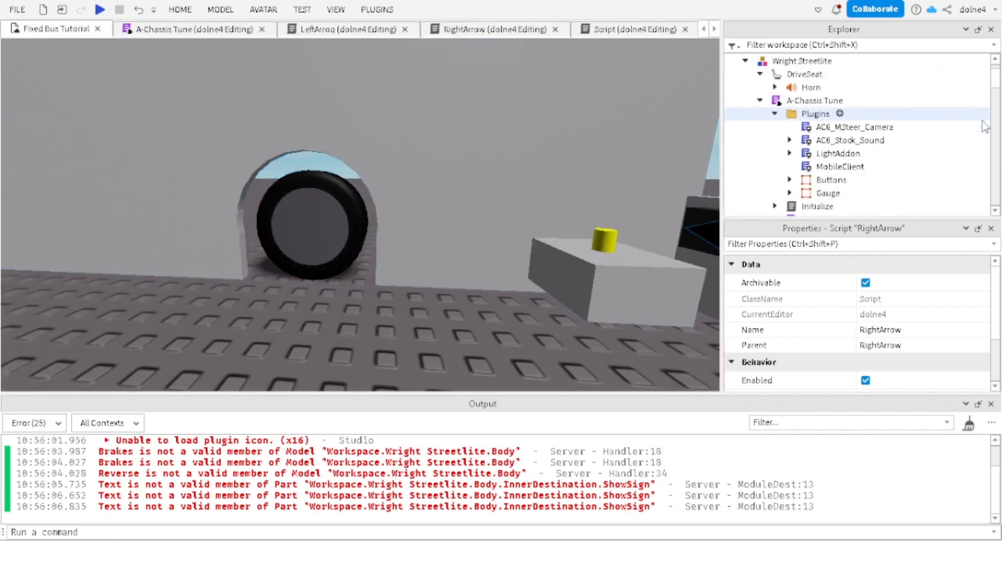
click(789, 194)
scroll(809, 188, down, 1)
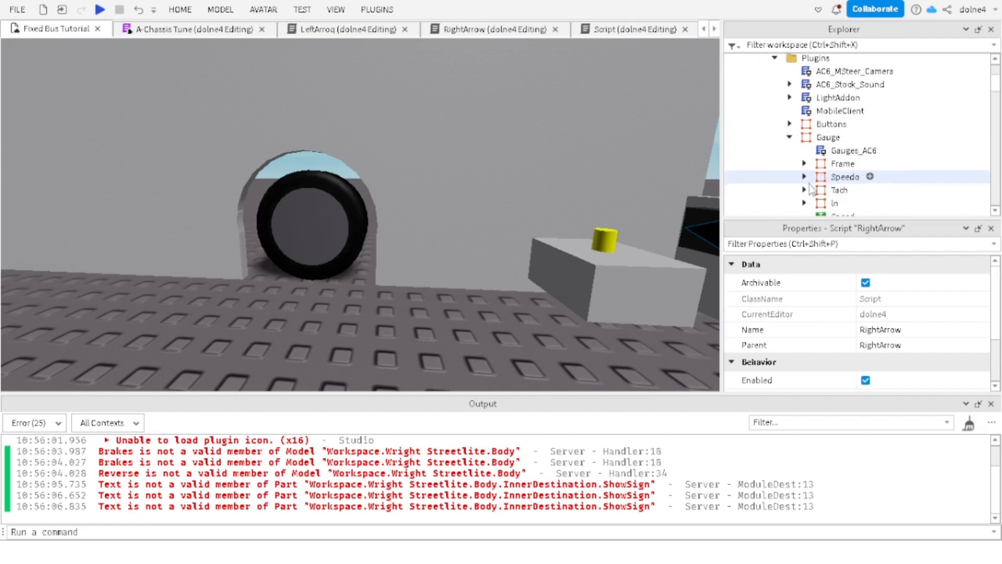
scroll(809, 184, down, 20)
scroll(809, 184, up, 4)
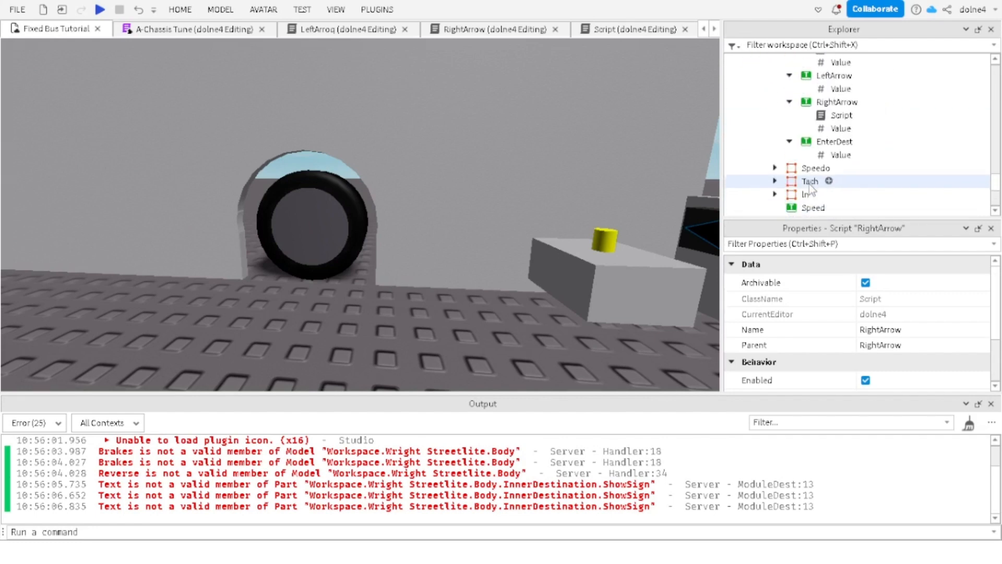
scroll(809, 184, up, 6)
Step: Enable the ScreenGui in StarterGui so its gauge and destination buttons show over the place view
click(800, 152)
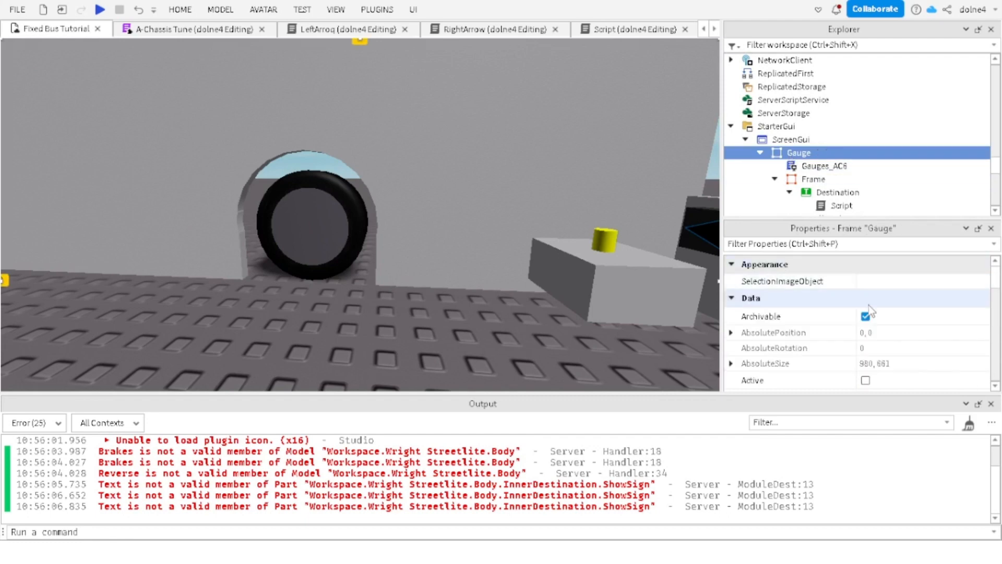
scroll(869, 313, down, 12)
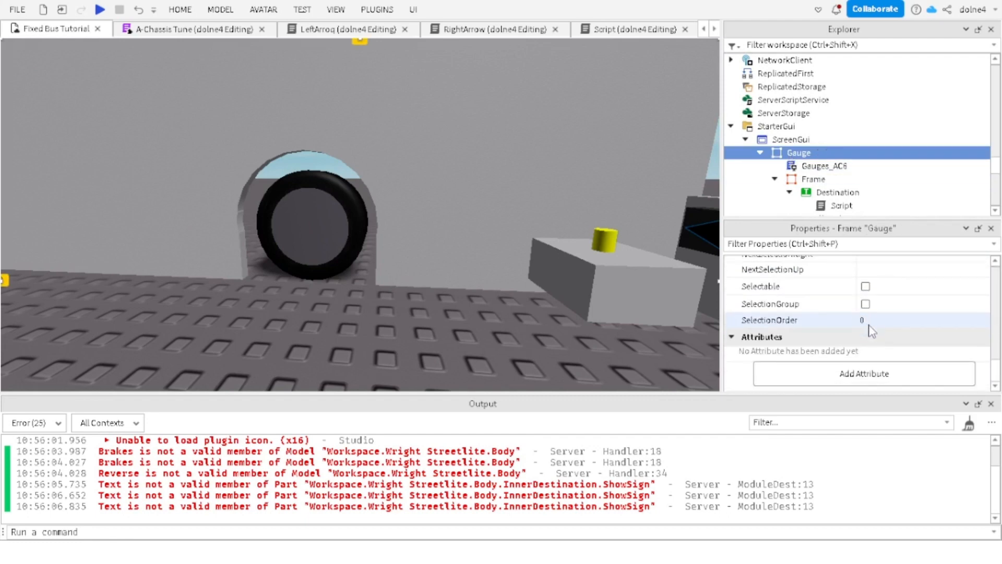
scroll(872, 331, up, 5)
scroll(871, 328, up, 3)
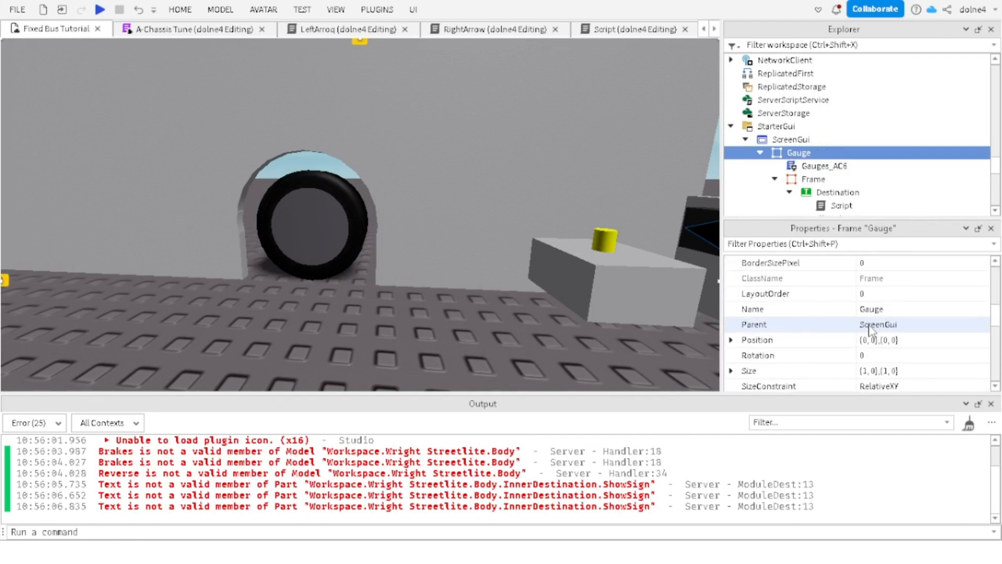
click(789, 140)
scroll(856, 293, up, 4)
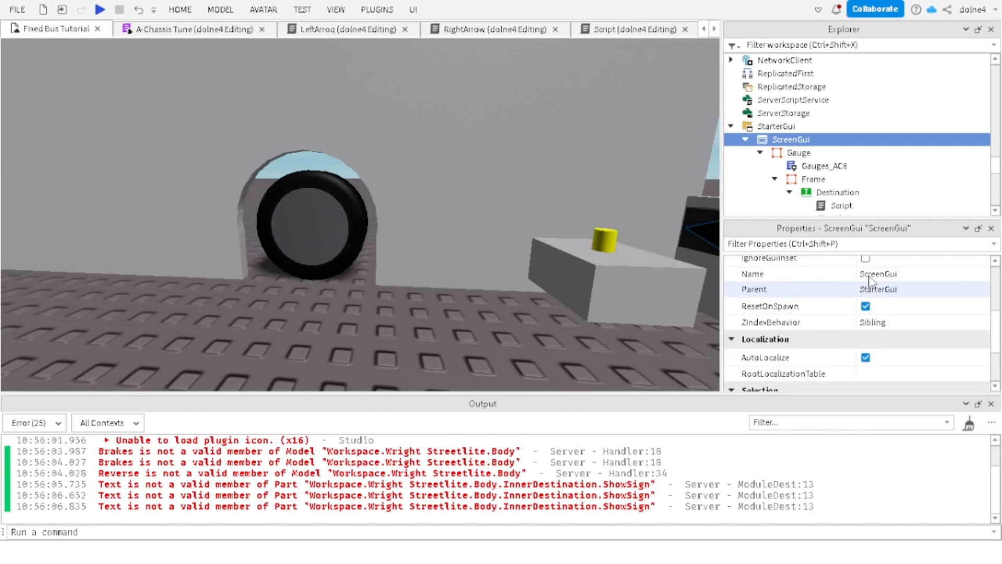
click(865, 276)
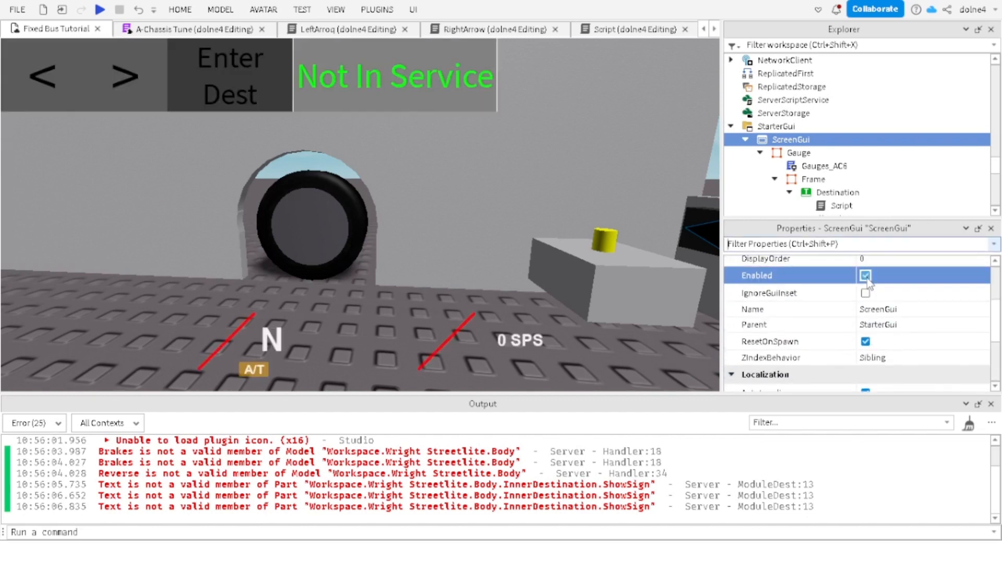
key(s)
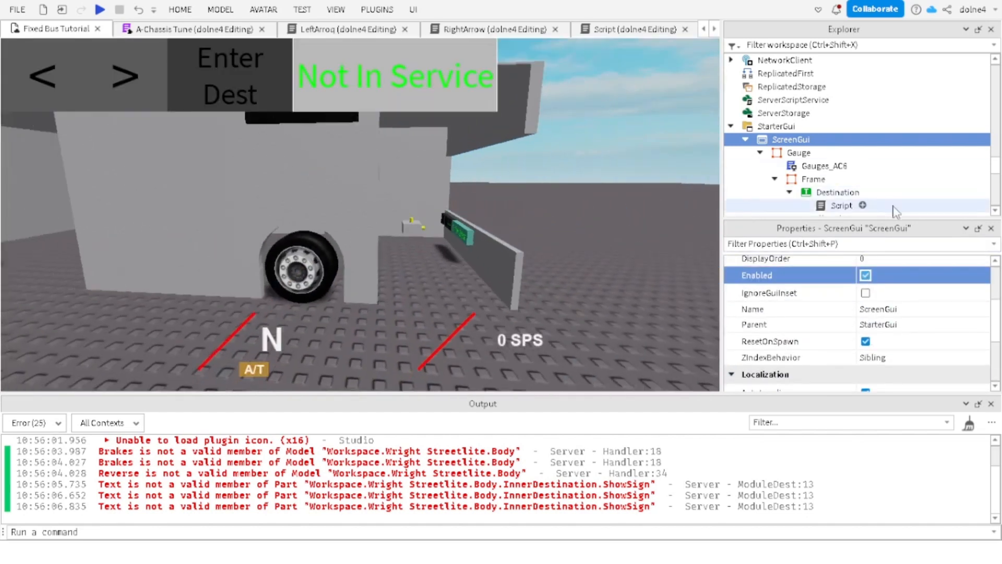
Step: Try to convert the Destination TextButton to a TextLabel with Reclass, denying the plugin permission to manage scripts
scroll(824, 192, down, 3)
scroll(829, 156, up, 2)
click(837, 132)
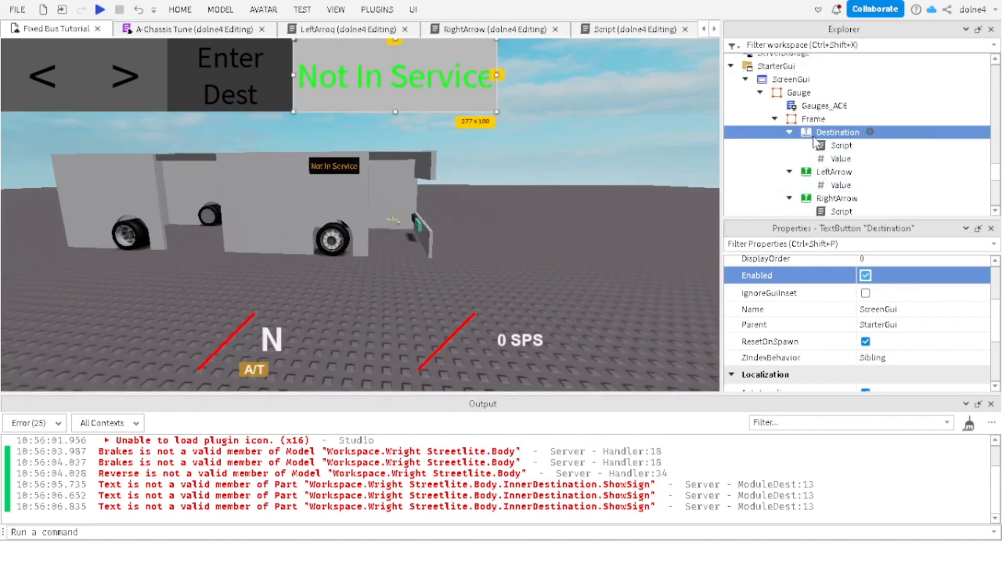
click(377, 9)
click(65, 41)
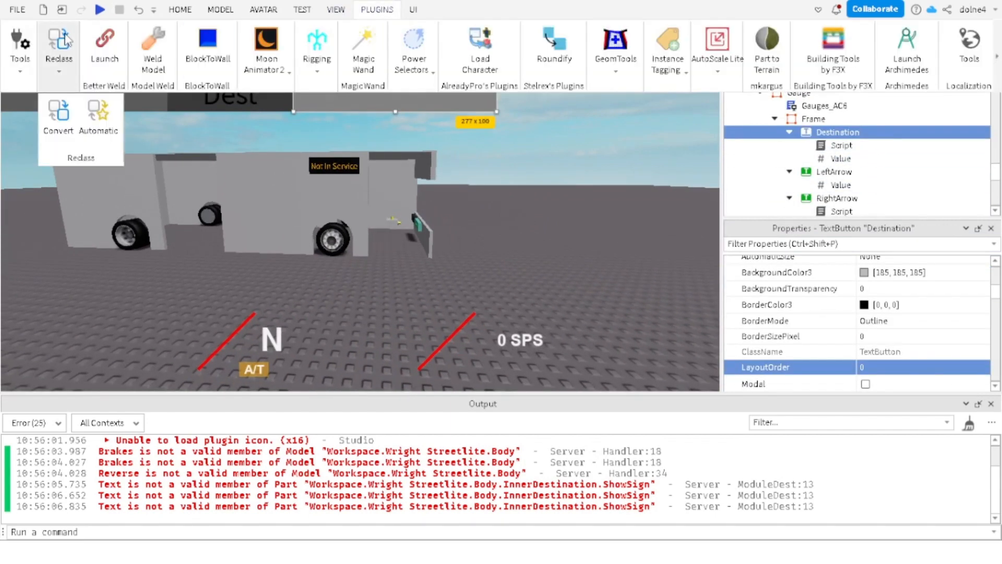
click(69, 132)
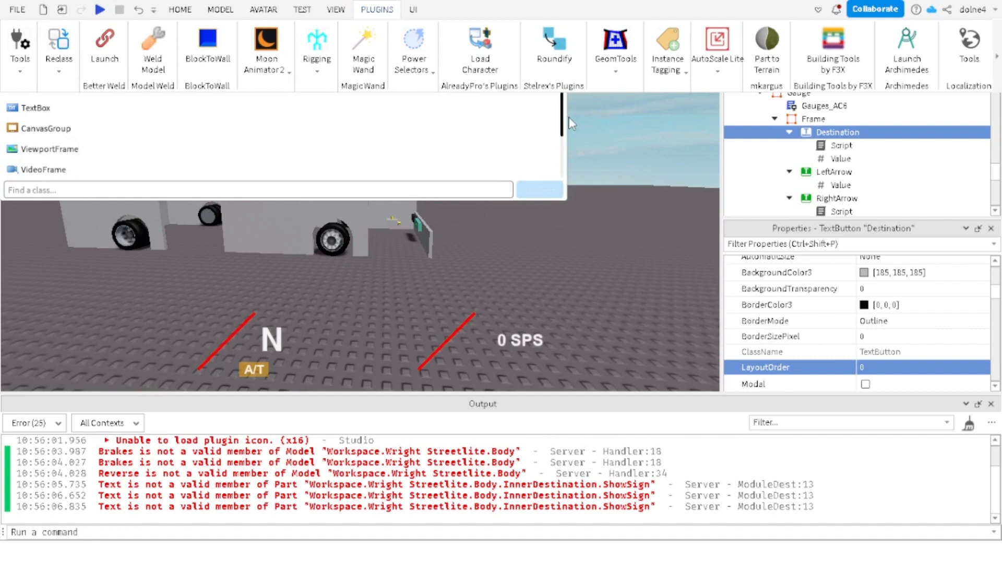
click(243, 67)
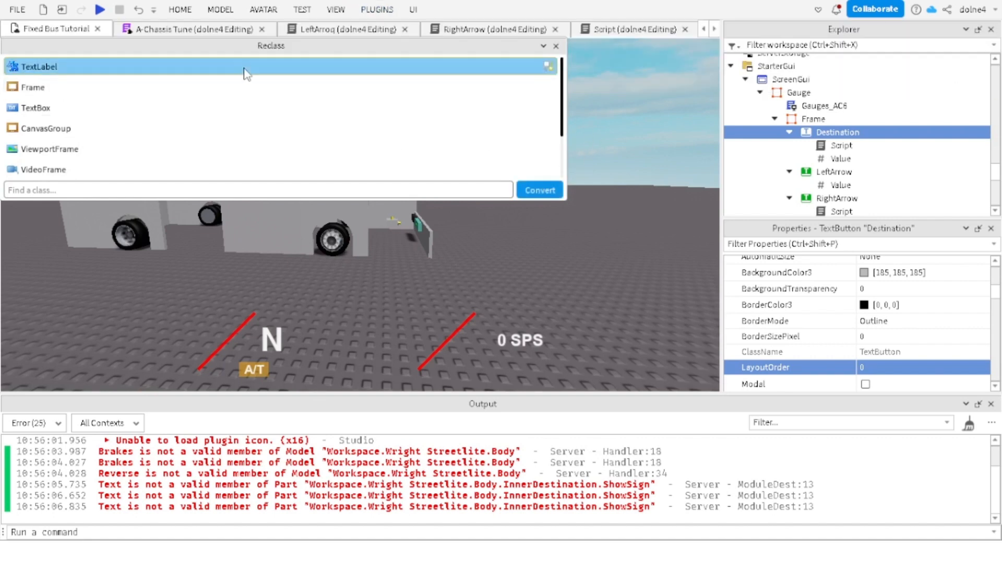
click(533, 191)
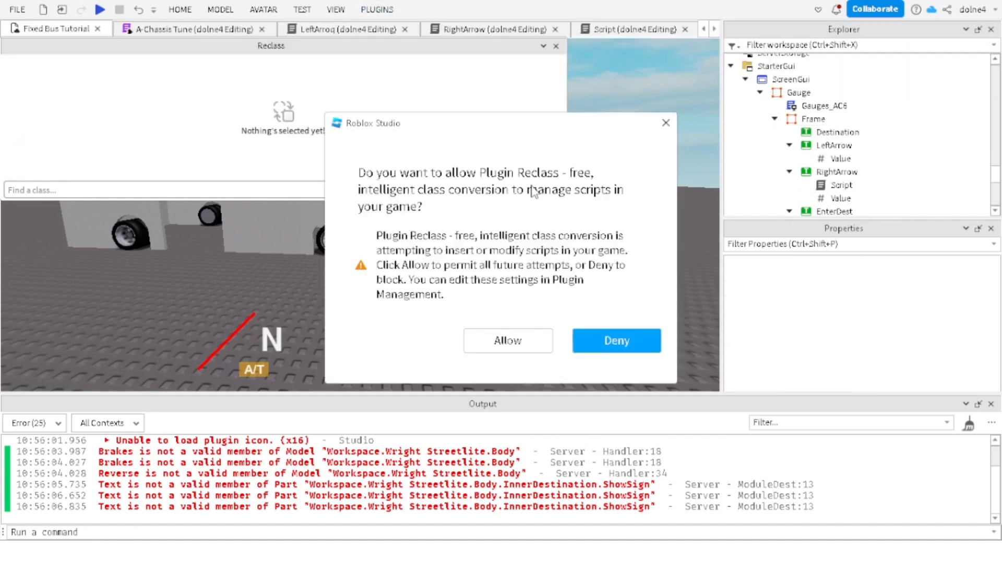
click(616, 340)
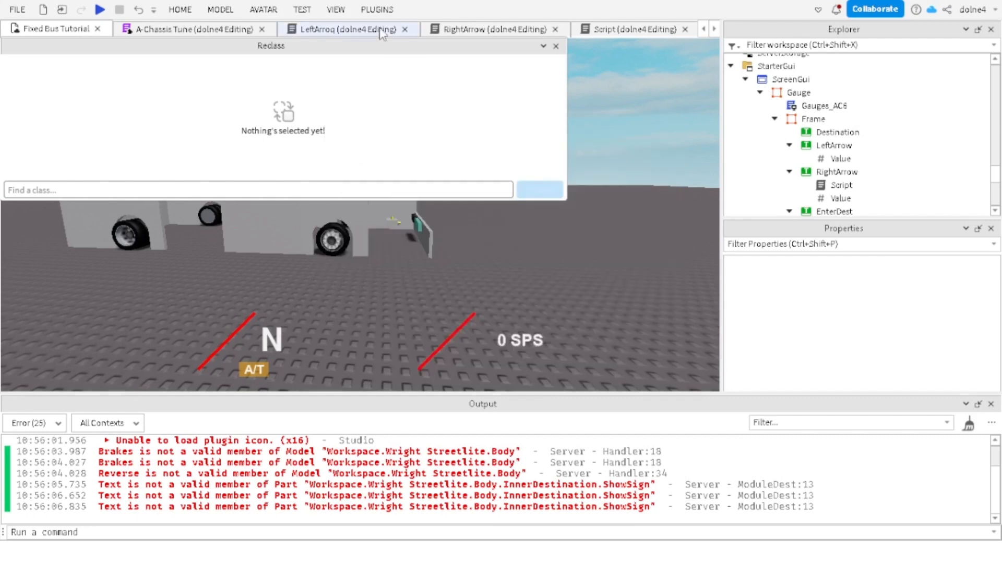
click(555, 46)
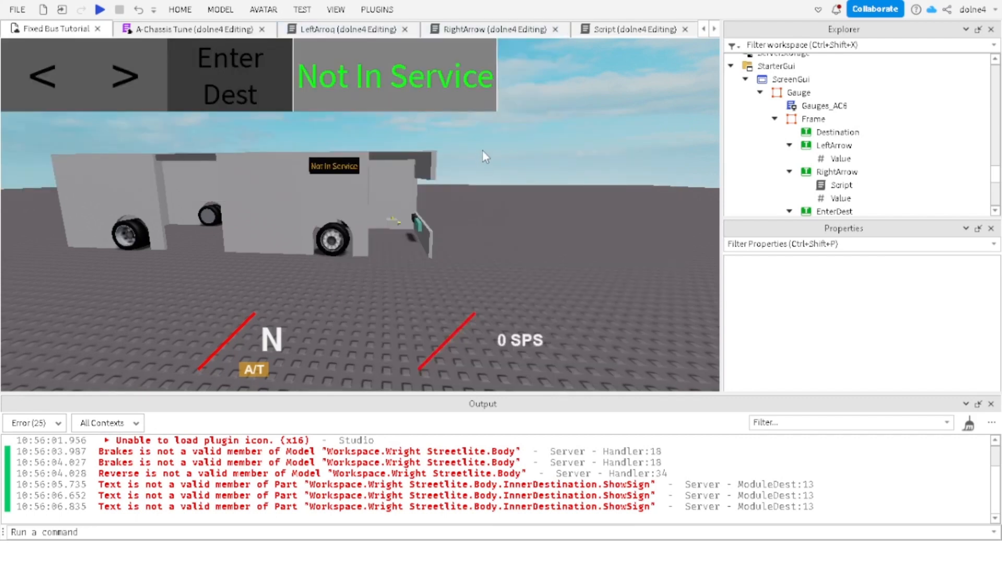
Step: Convert the Destination TextButton in the StarterGui Frame to a TextLabel with Reclass, and close the plugin window
click(825, 134)
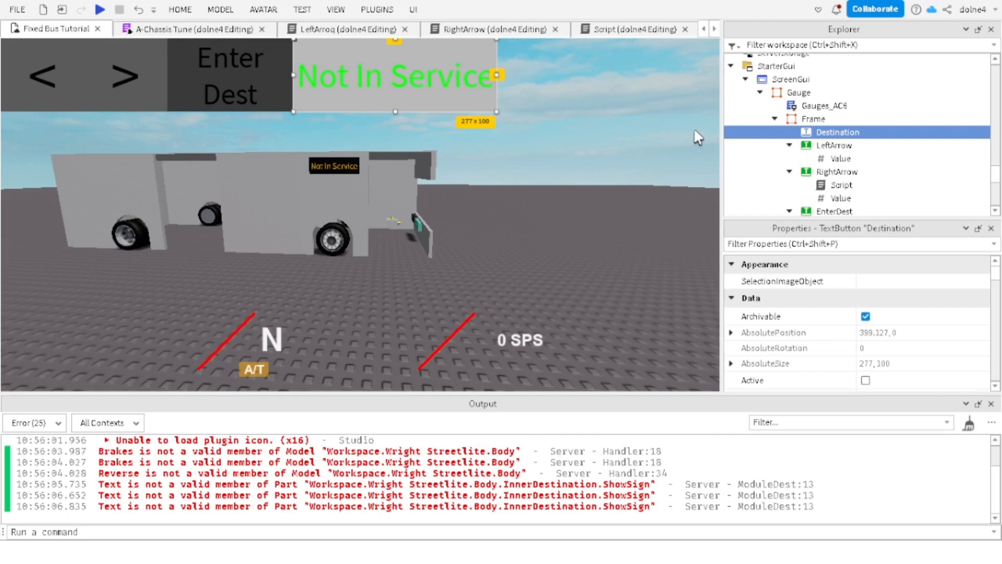
click(386, 10)
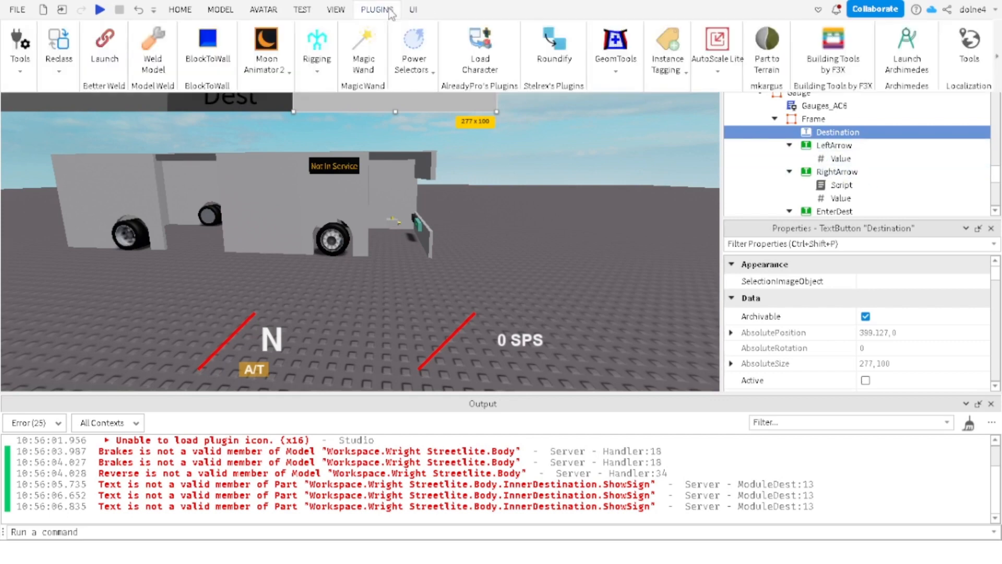
click(59, 52)
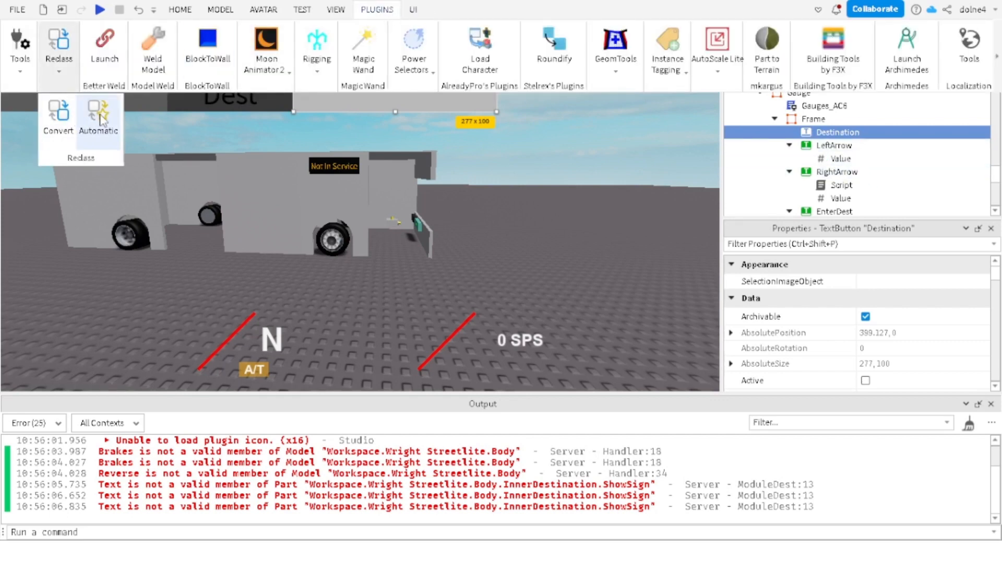
click(96, 133)
click(144, 176)
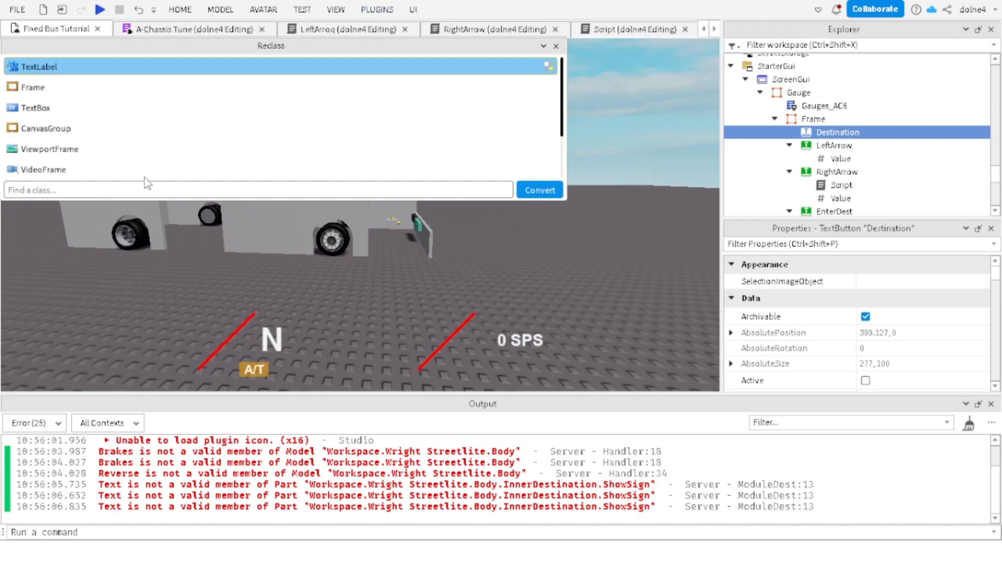
click(94, 72)
click(529, 194)
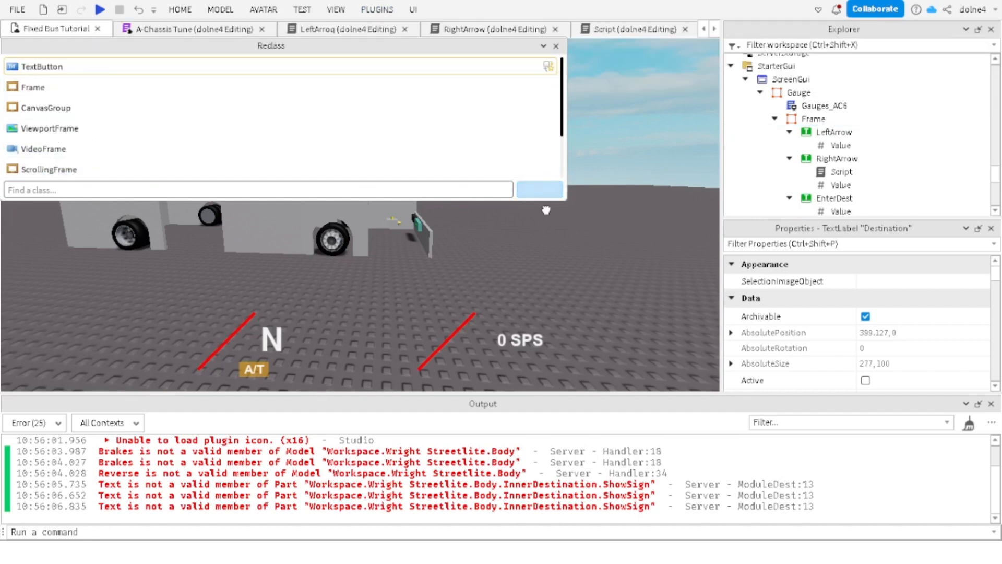
scroll(891, 167, down, 1)
click(841, 118)
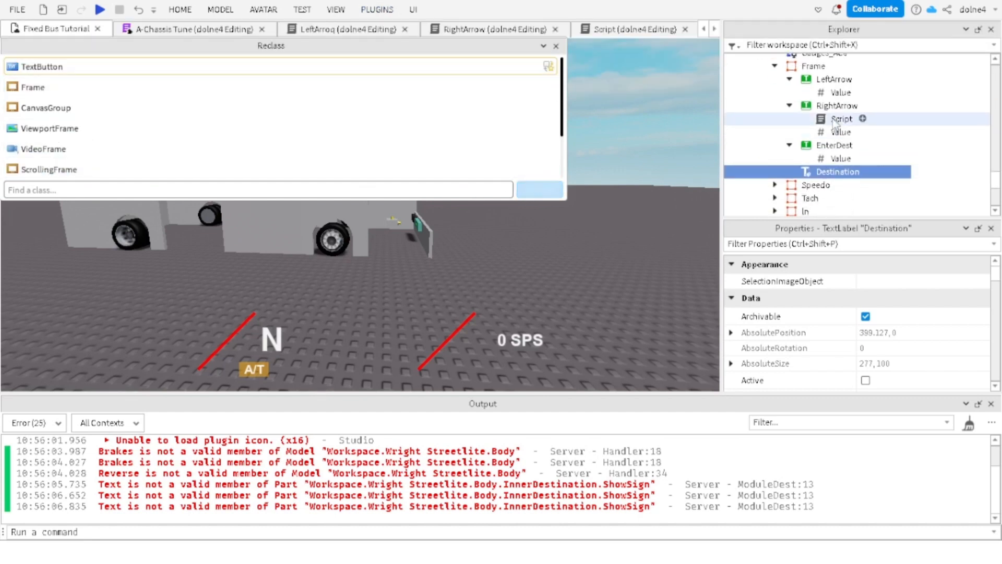
click(557, 46)
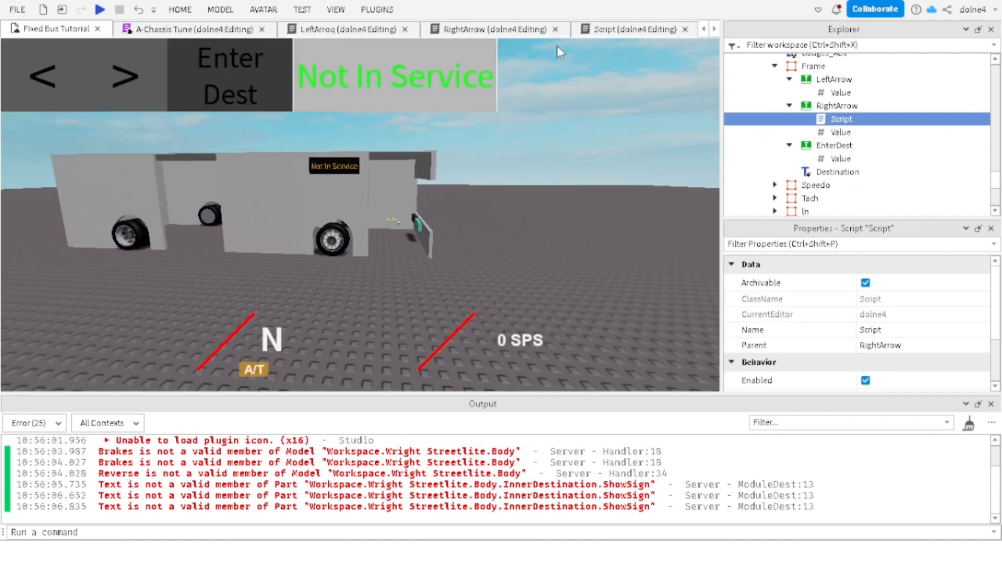
click(498, 171)
scroll(522, 162, up, 5)
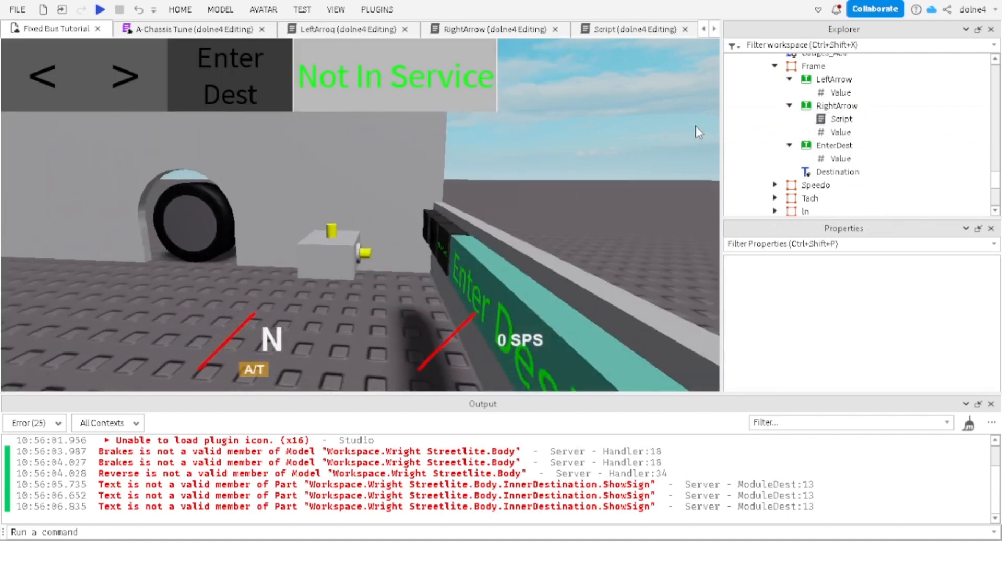
Step: In the on-screen RightArrow button's Script, declare local Destination = script.Parent.Parent.Destination below the Destcount line
double_click(835, 119)
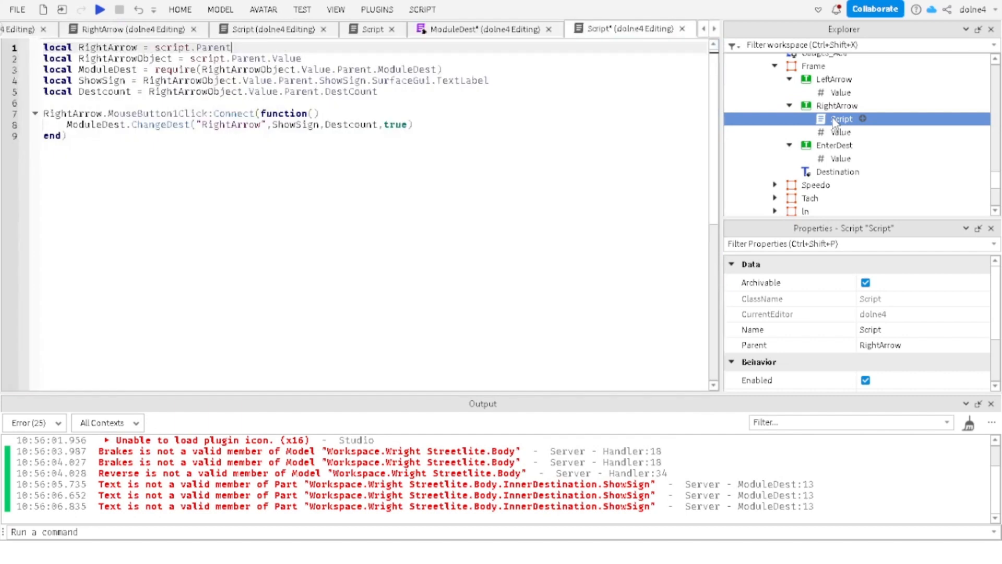
click(114, 104)
text(local )
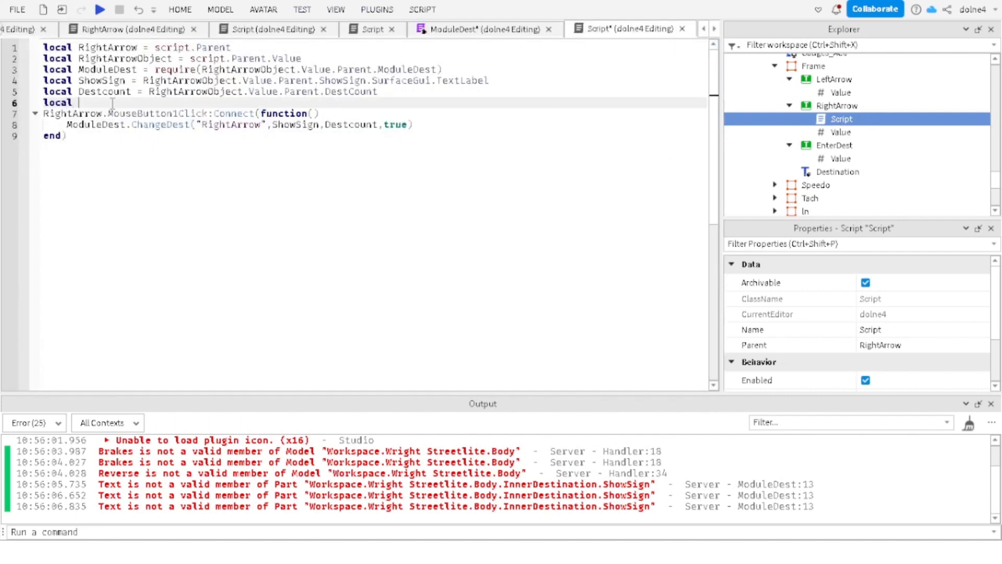
text(Destination = s)
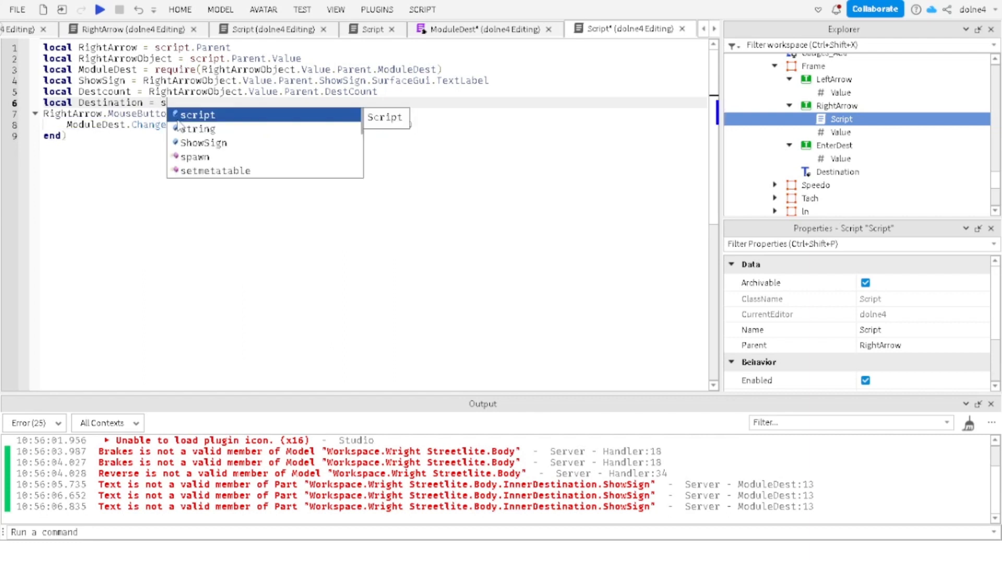
text(cript.Parent.Parent.)
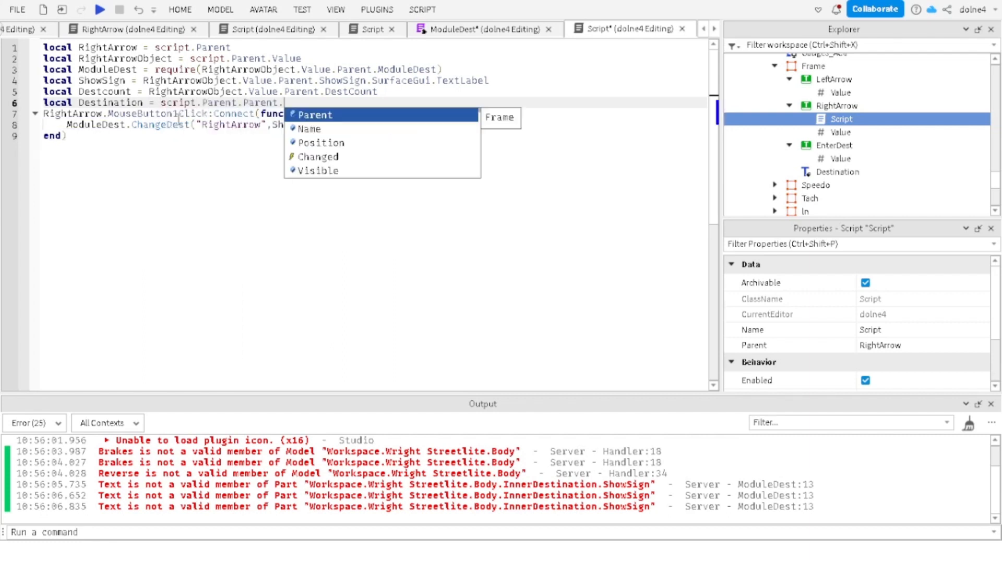
text(Destination)
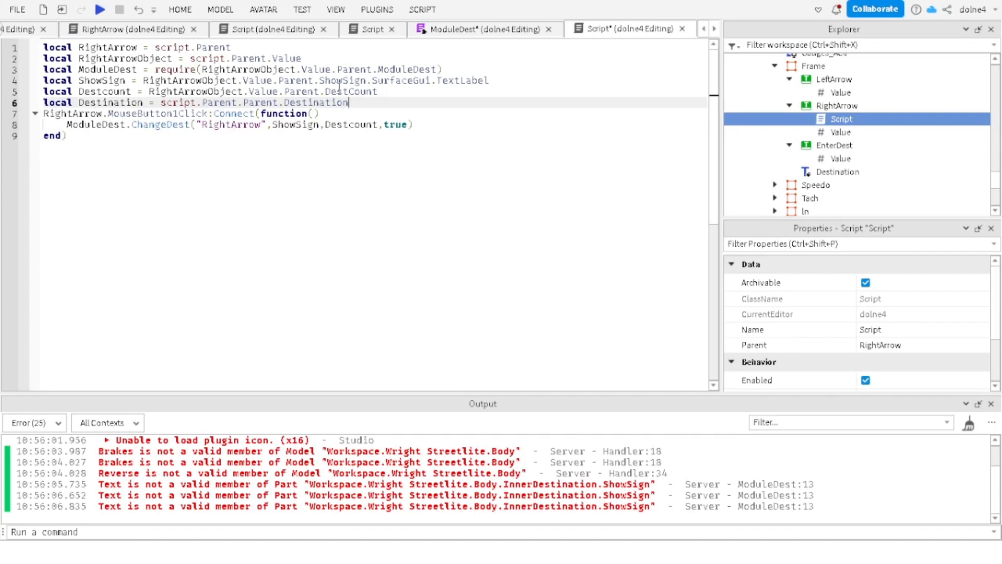
Step: In ModuleDest's ChangeDest function, add an "if UseGui == true then" block below the ShowSign.Text line of the first RightArrow branch
click(452, 30)
click(358, 103)
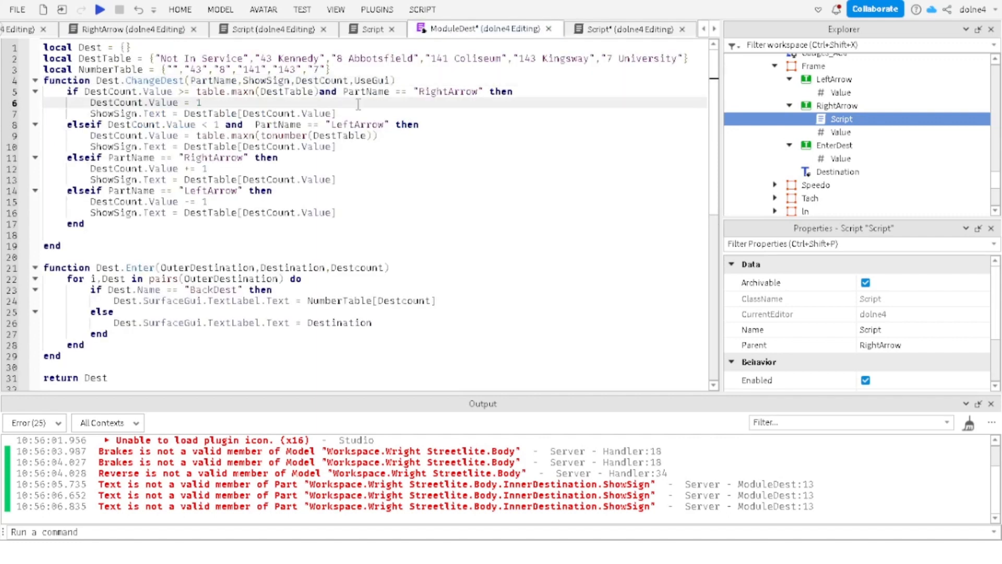
click(337, 113)
key(Return)
text(if )
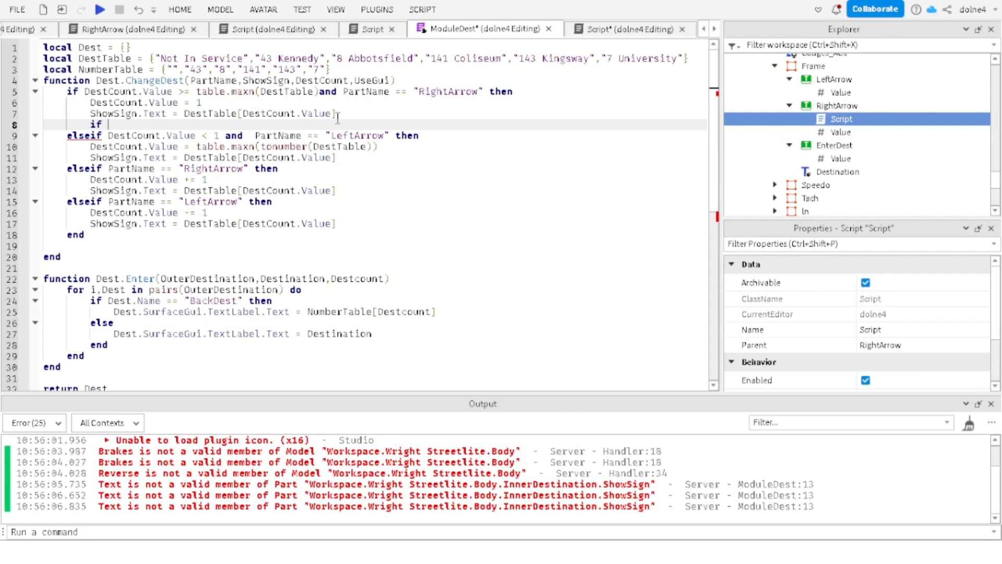
text(UseGui == true then)
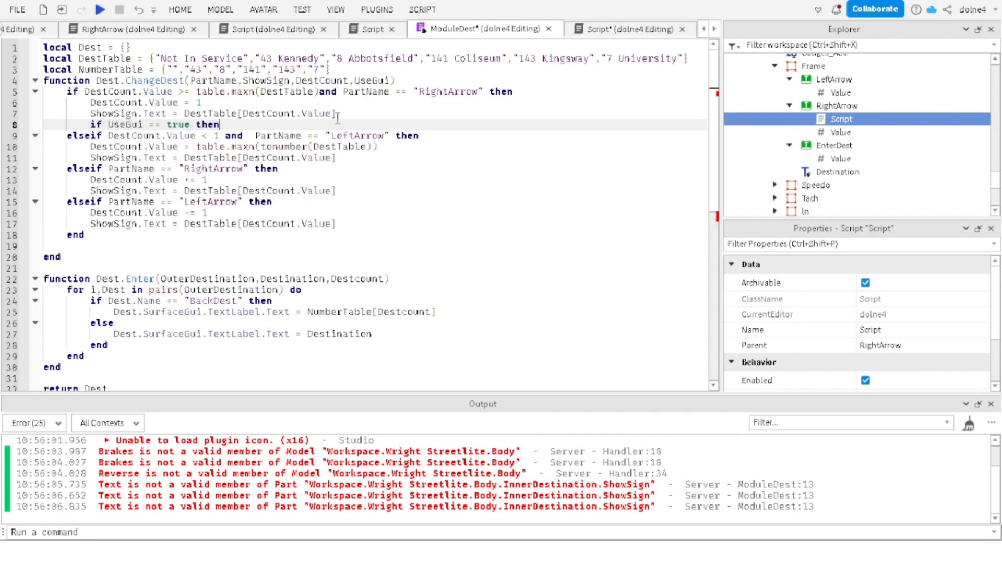
key(Return)
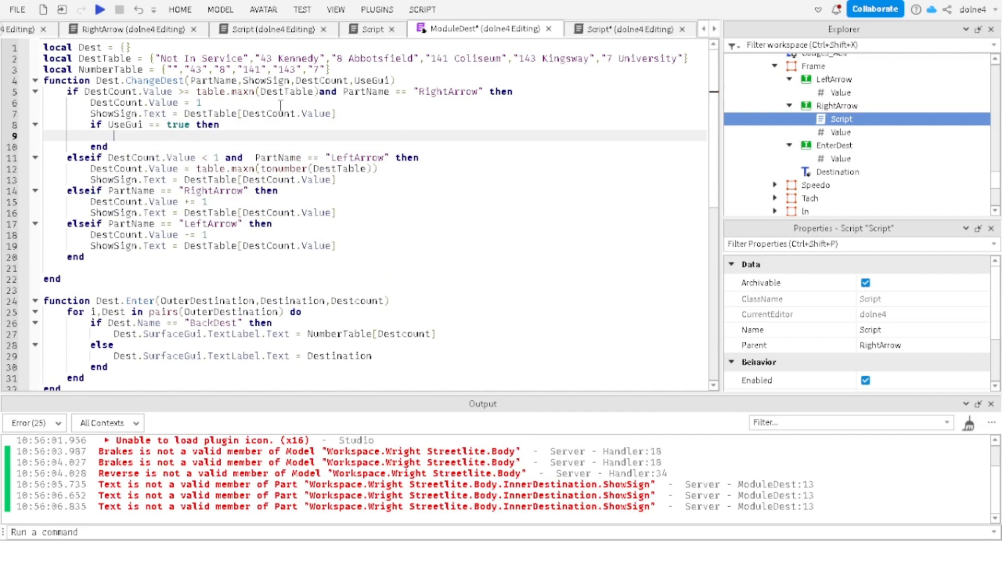
Step: Add a DestinationGui parameter to ChangeDest and write DestinationGui.Text = DestTable[DestCount.Value] inside the UseGui block
click(393, 80)
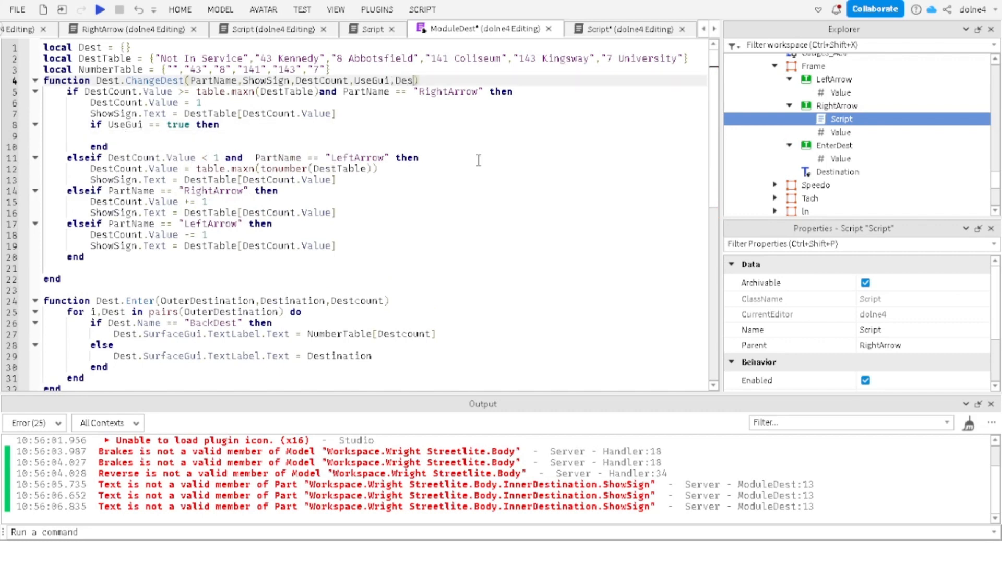
text(,DestinationGui)
click(224, 137)
text(Des)
key(Tab)
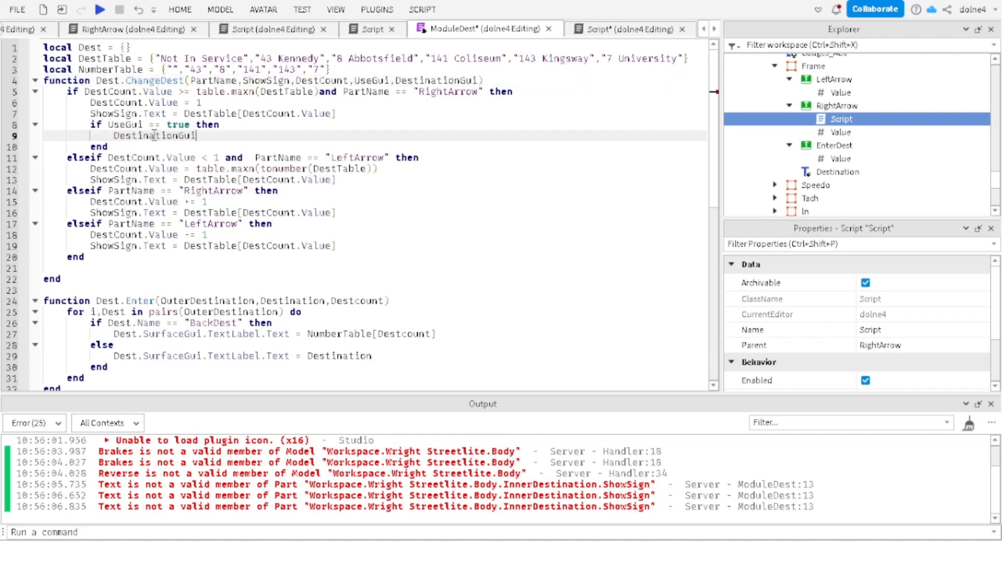
text(.Text =)
drag(337, 115, 189, 116)
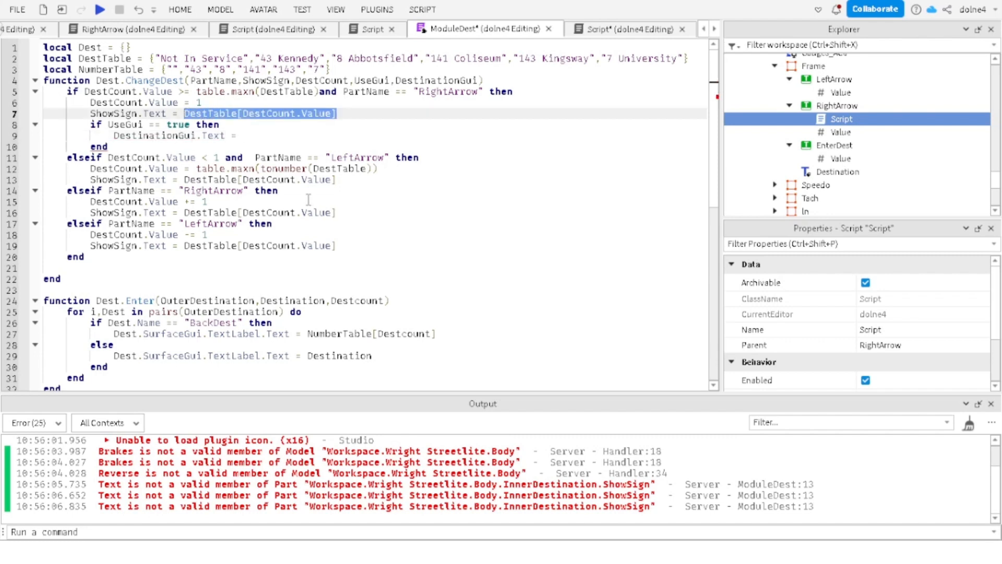
click(249, 136)
text(DestTable[DestCount.Value])
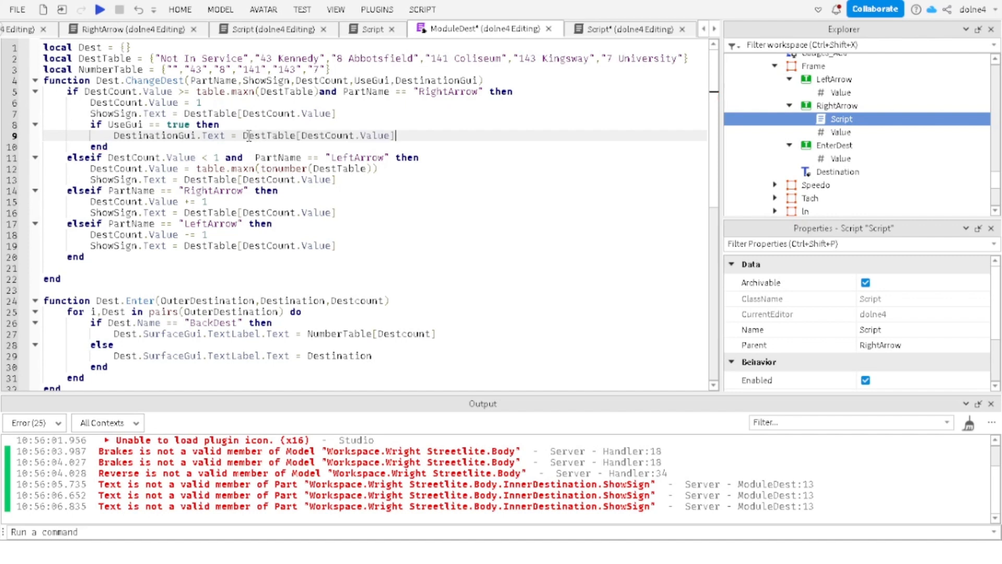
click(361, 135)
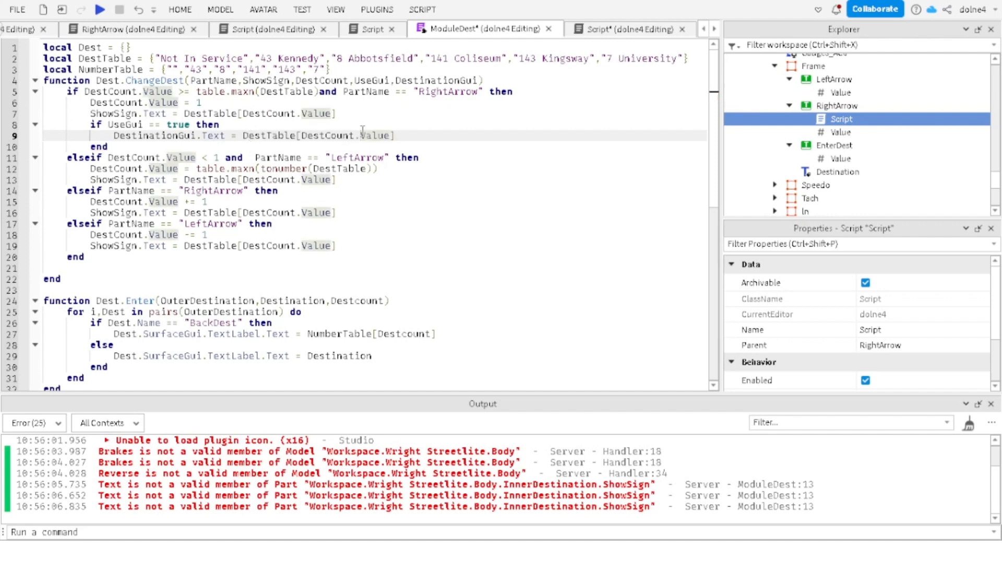
Step: Replace the Gauge in the A-Chassis Tune's Plugins folder with a copy of the Gauge from StarterGui's ScreenGui
click(294, 8)
click(841, 158)
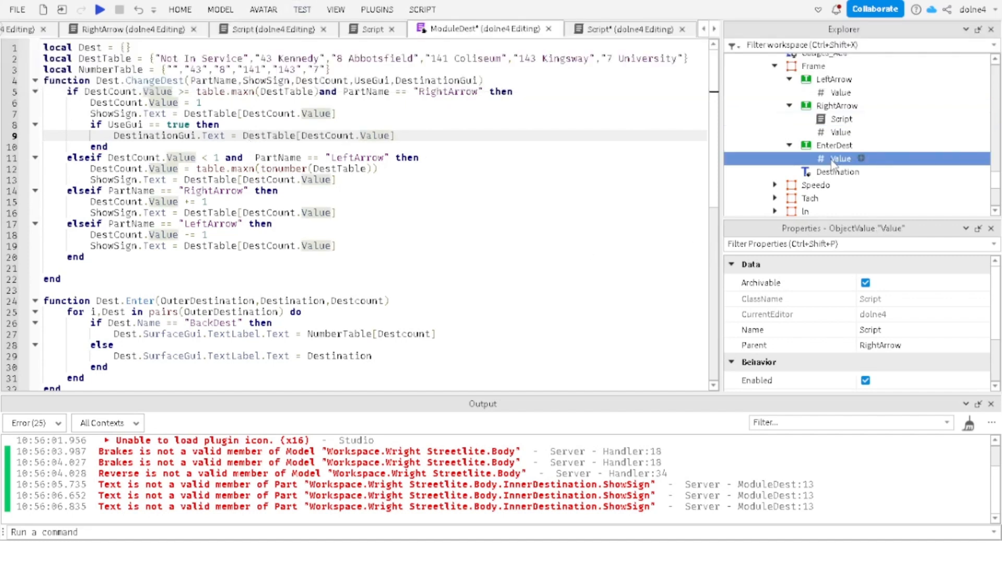
scroll(814, 130, up, 3)
click(797, 103)
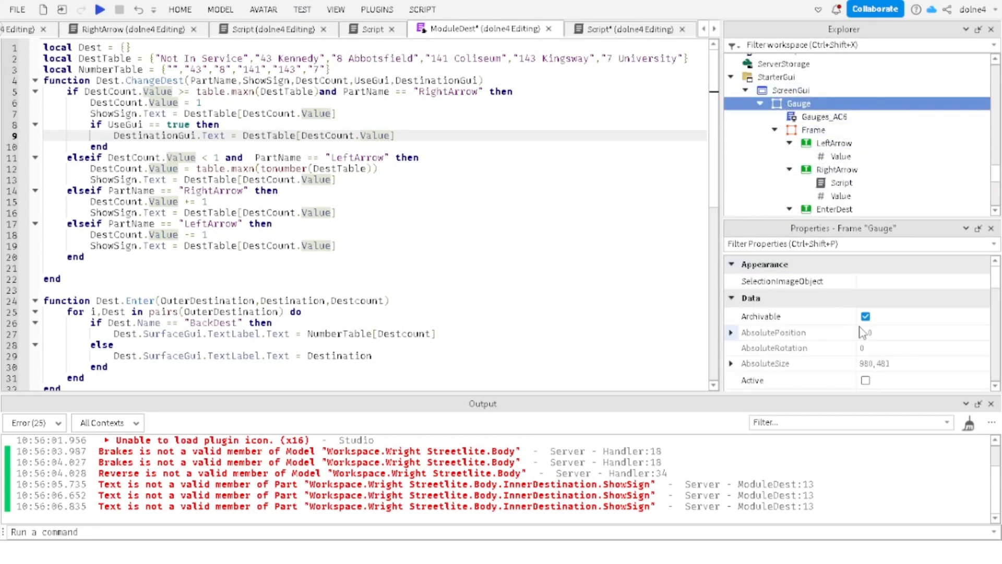
scroll(804, 61, up, 5)
scroll(803, 62, up, 5)
scroll(819, 173, down, 1)
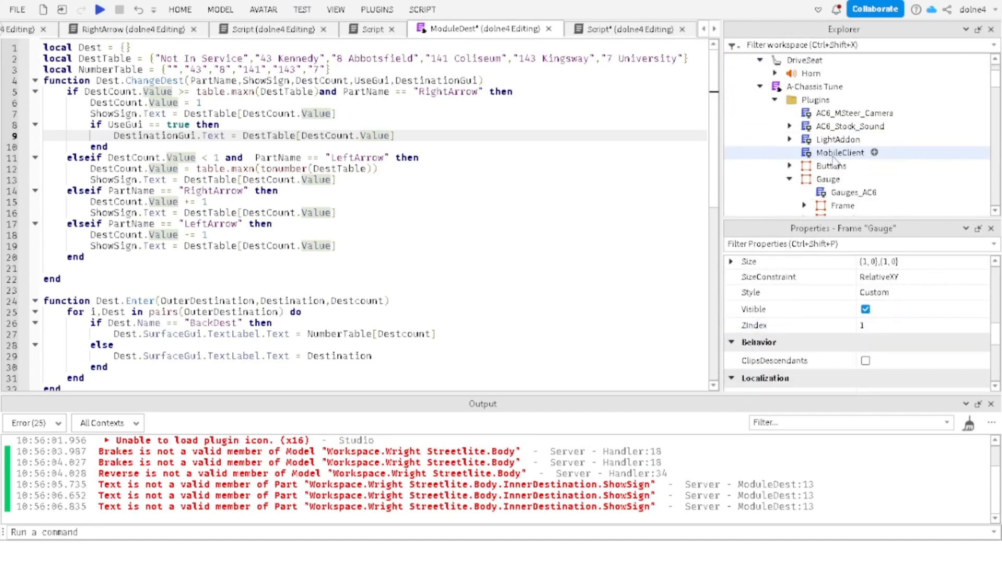
click(822, 179)
key(Delete)
click(814, 86)
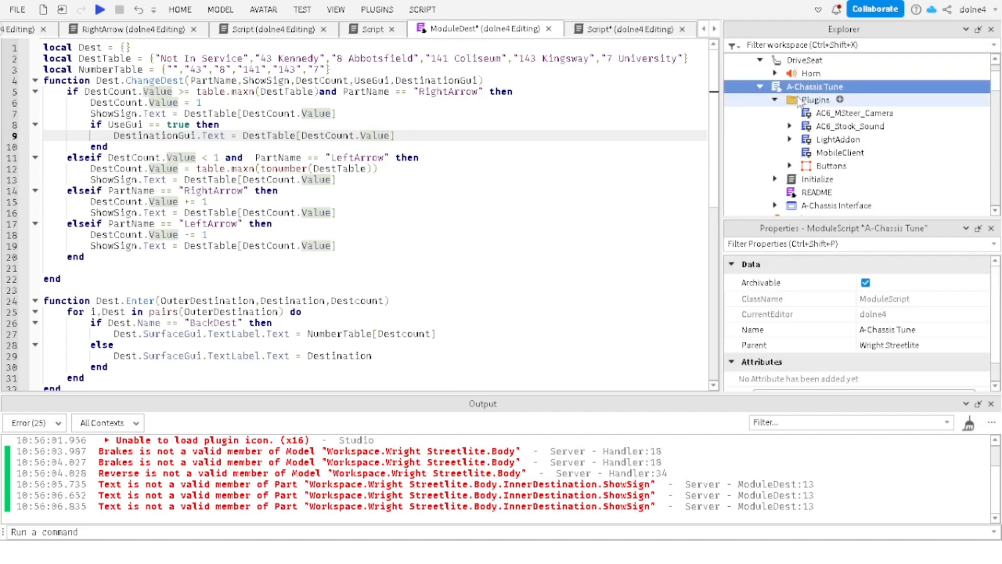
key(ctrl+z)
Step: Open the RightArrow button's Script inside the Plugins Gauge Frame to check that it holds the updated code
click(789, 179)
scroll(799, 167, down, 1)
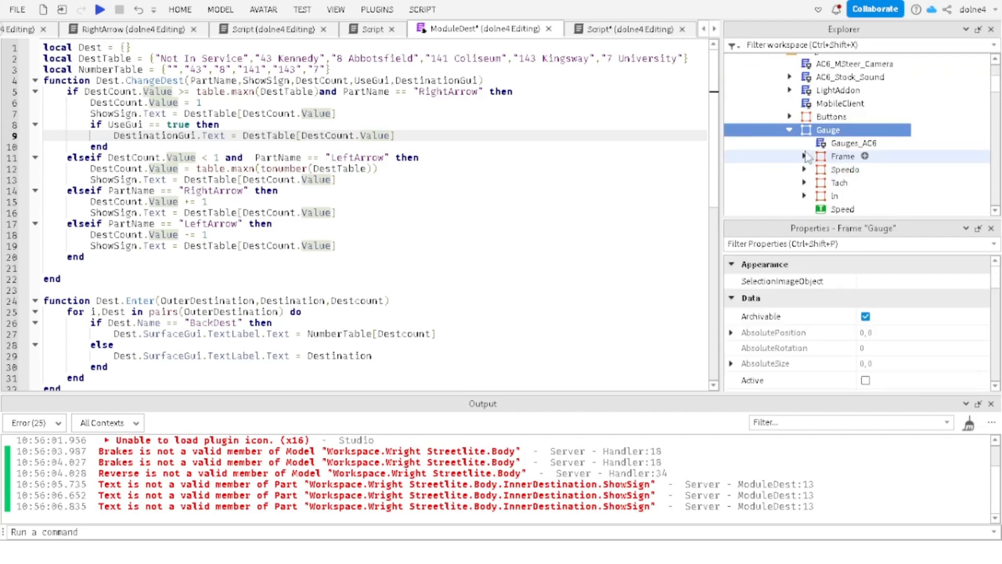
click(804, 157)
scroll(829, 183, down, 2)
click(819, 129)
double_click(869, 141)
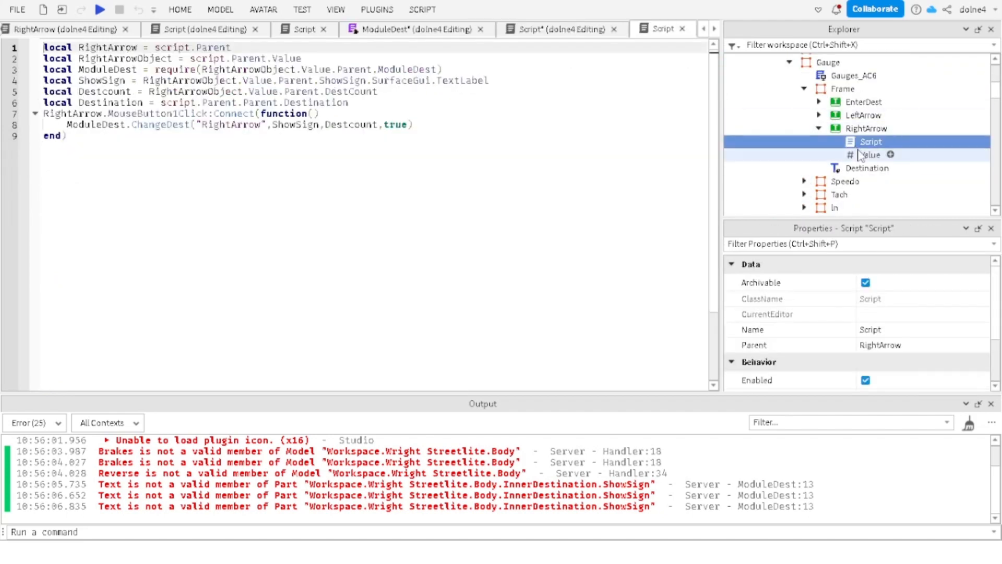
Step: Return to the Fixed Bus Tutorial place view and disable the ScreenGui in StarterGui
scroll(55, 31, up, 8)
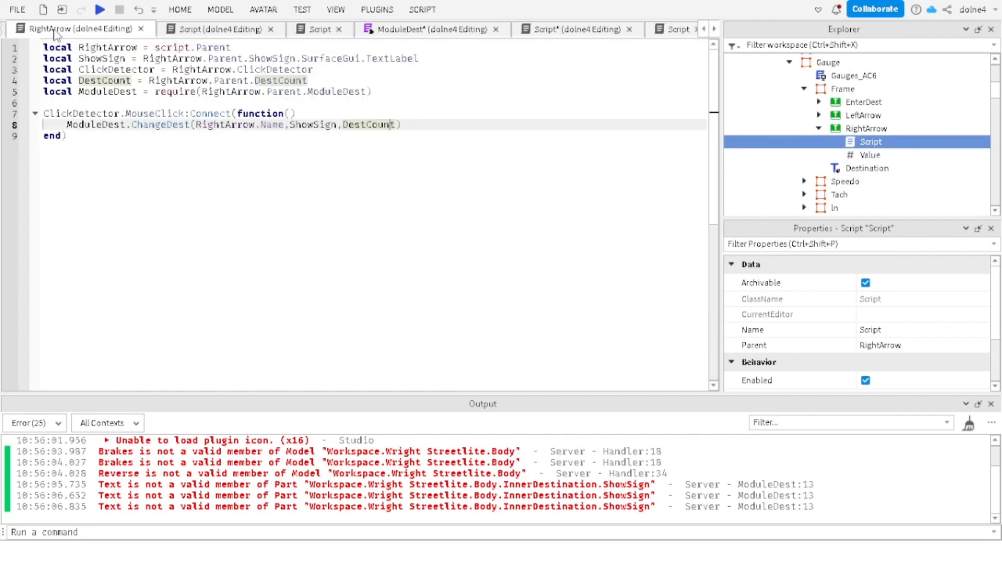
scroll(797, 146, up, 3)
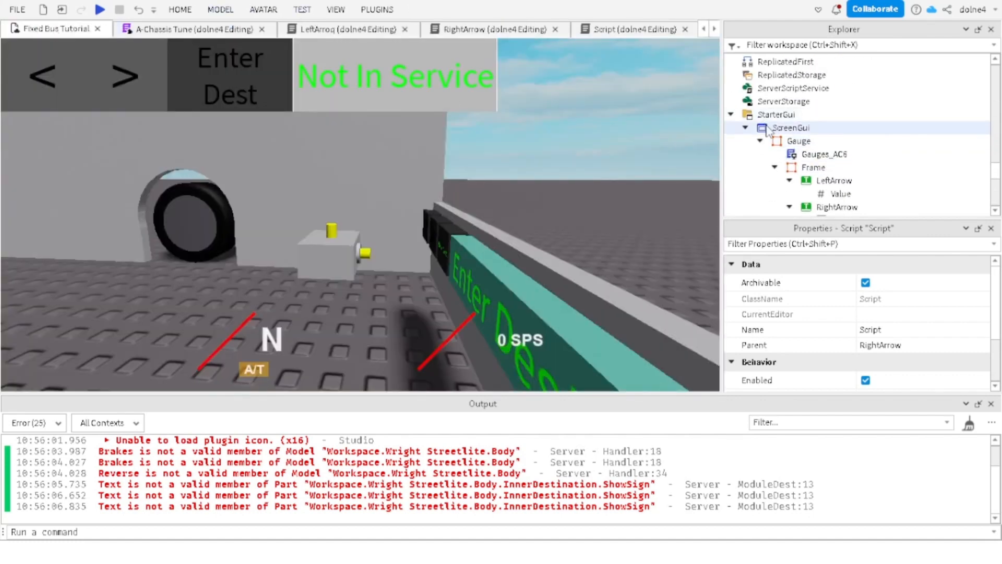
click(790, 127)
click(866, 376)
Step: Play-test cycling the bus destinations with the on-screen right arrow, and inspect the ModuleDest line 9 error before stopping the test
key(F5)
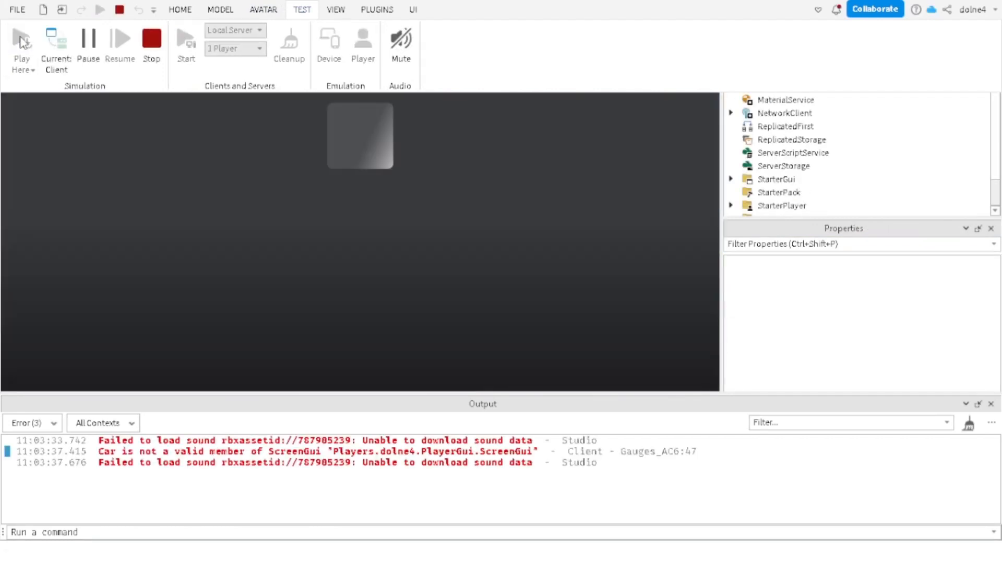
key(w)
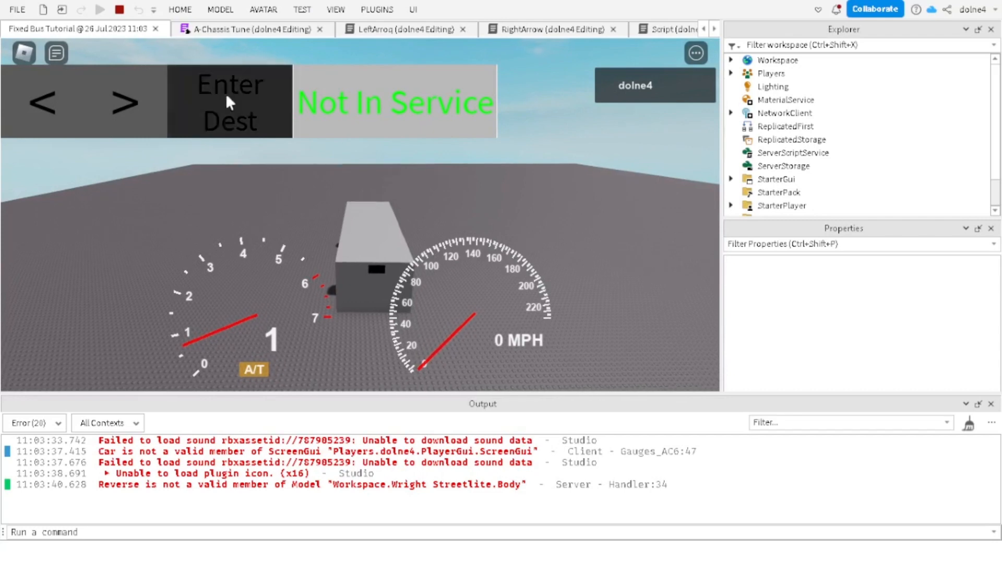
scroll(166, 158, up, 5)
click(125, 100)
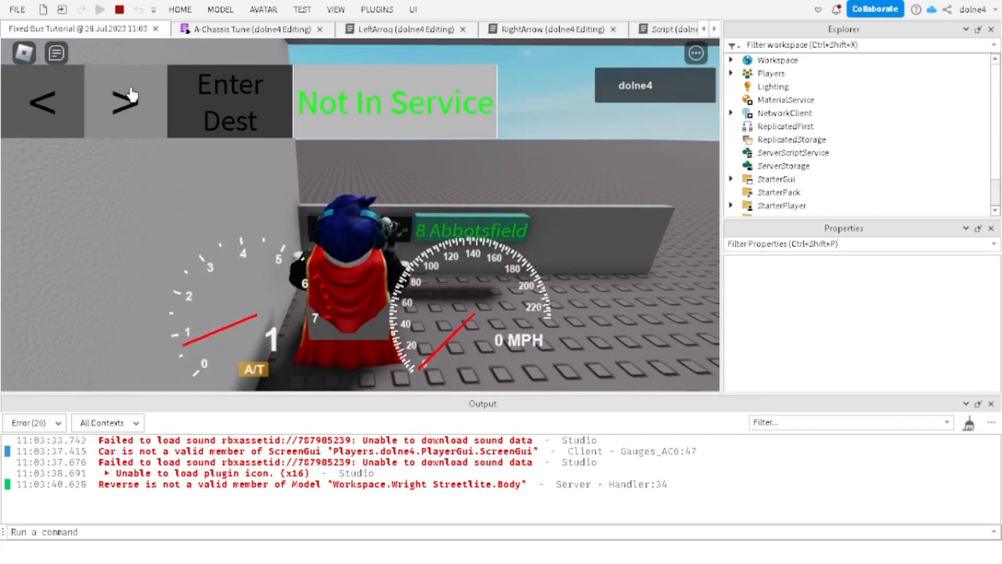
click(126, 100)
click(125, 112)
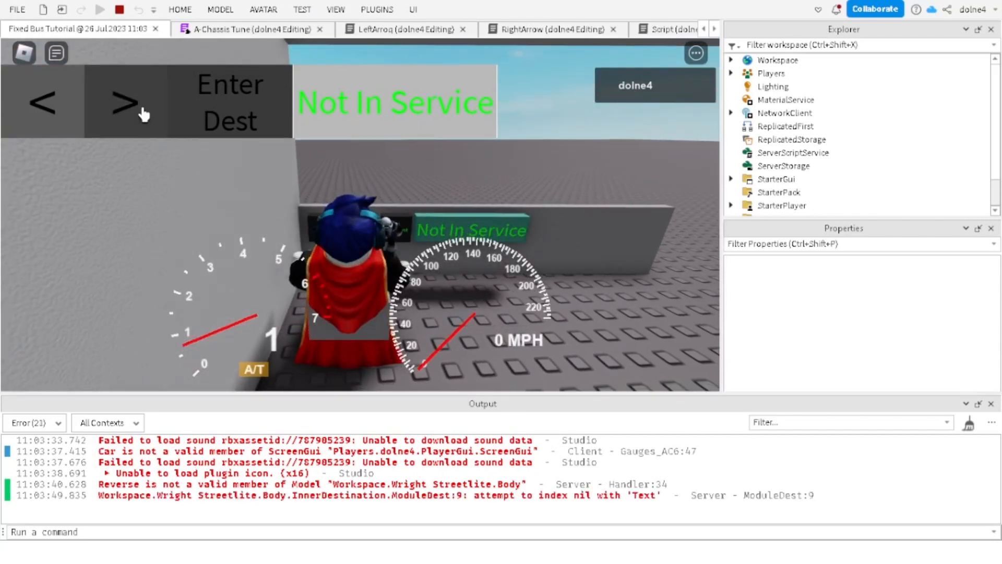
click(110, 104)
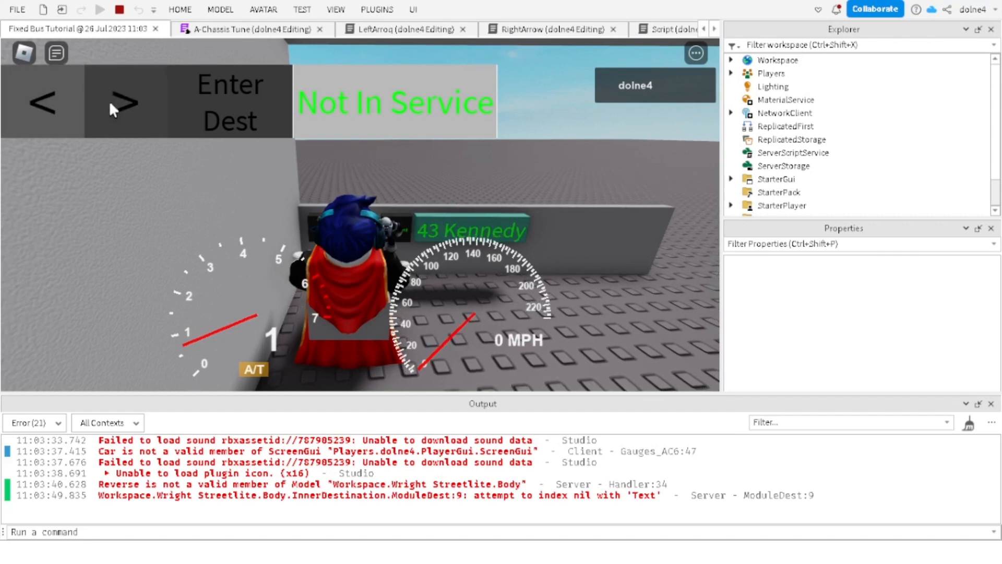
click(287, 496)
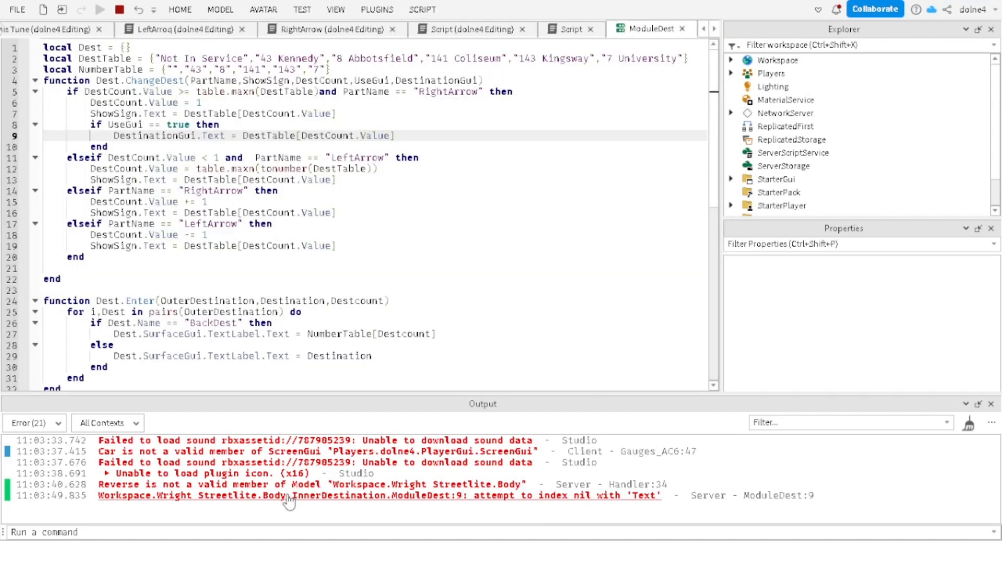
click(119, 9)
click(639, 31)
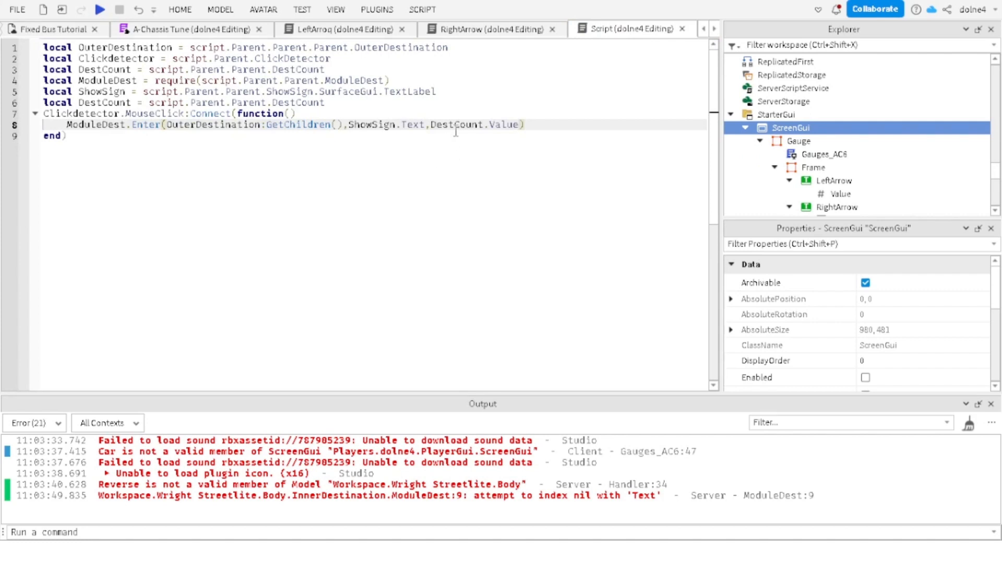
click(461, 34)
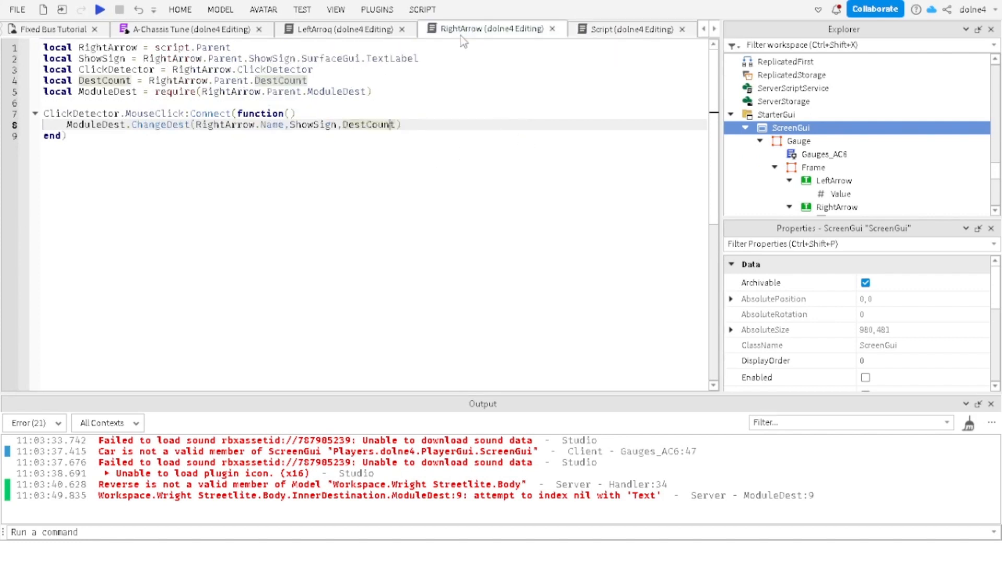
click(398, 127)
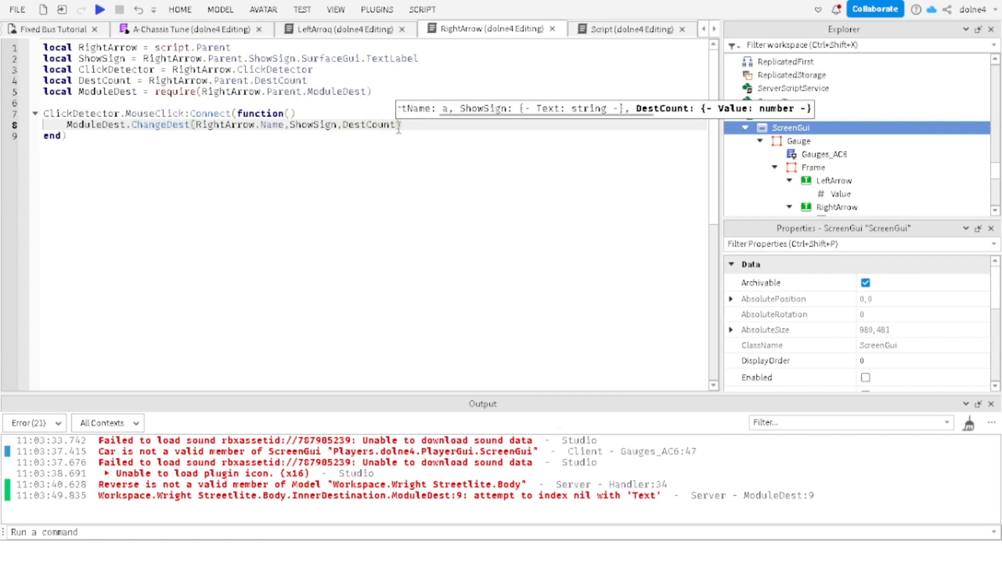
text(,)
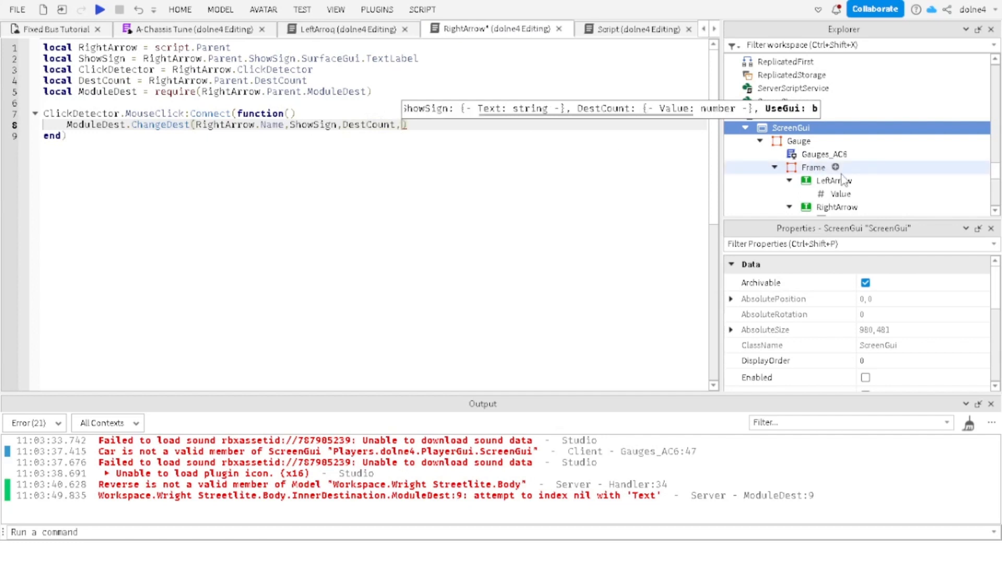
scroll(826, 204, down, 10)
scroll(832, 167, up, 10)
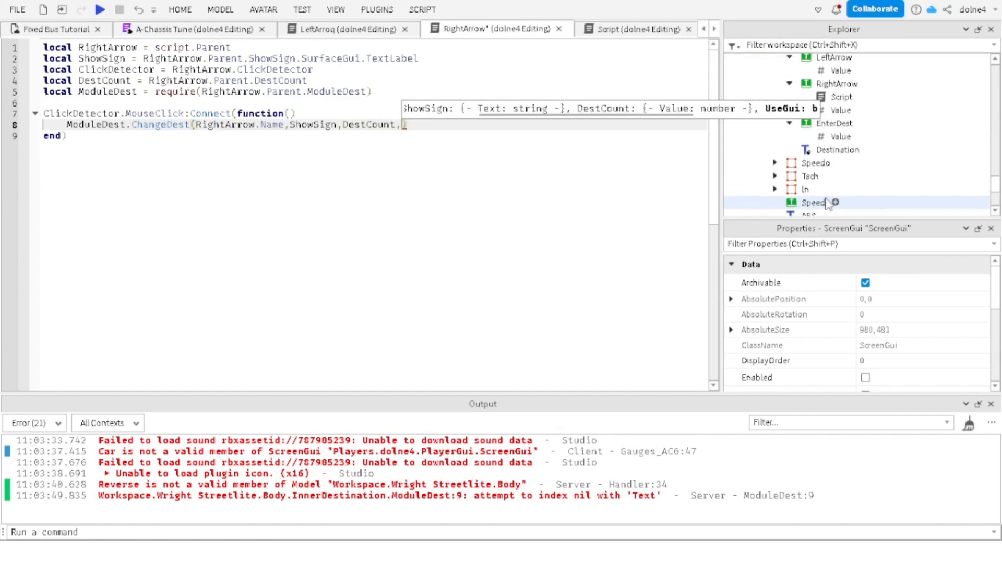
Step: Rename the Script under the StarterGui Frame's RightArrow button to RightArrowGui
double_click(835, 153)
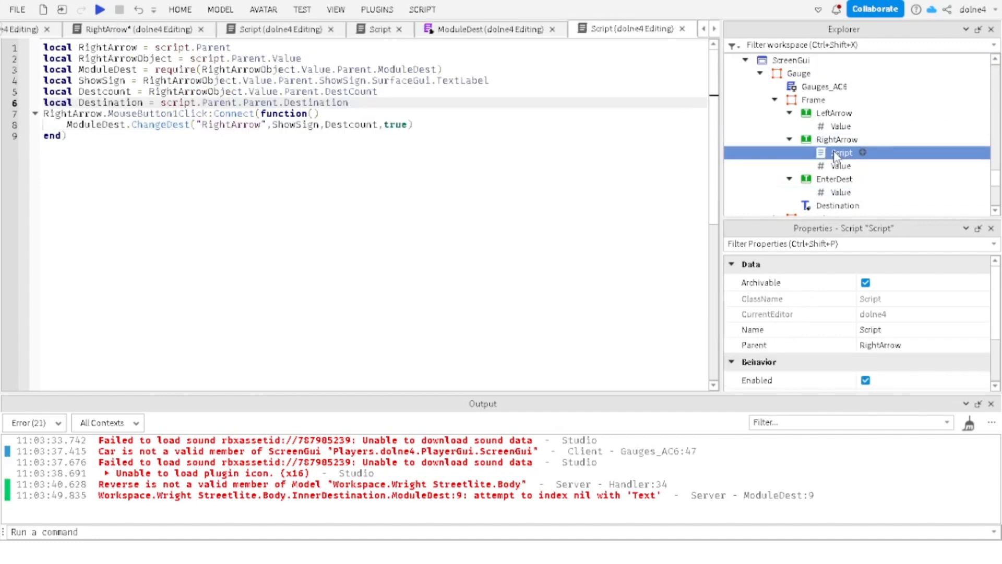
click(137, 30)
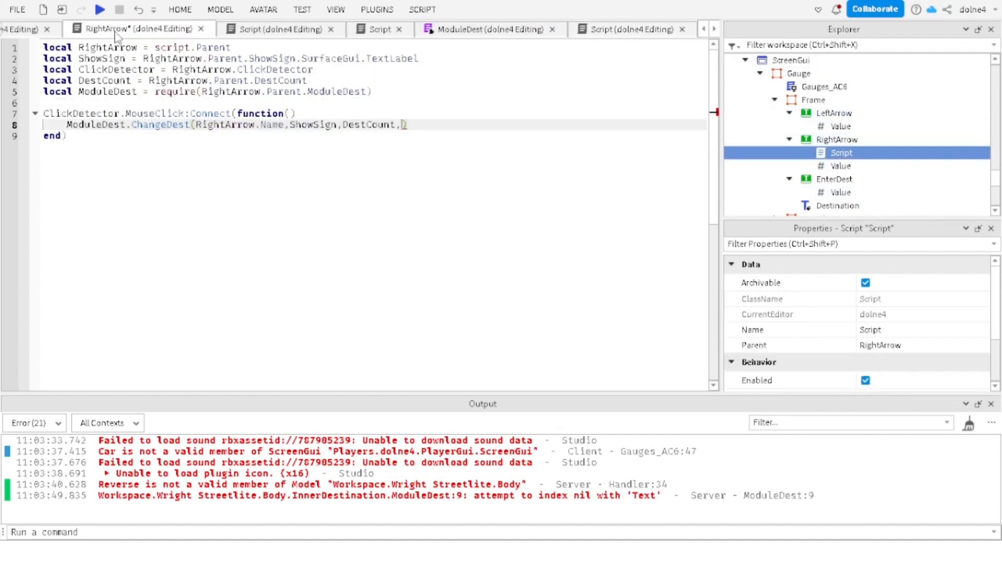
click(664, 29)
click(886, 326)
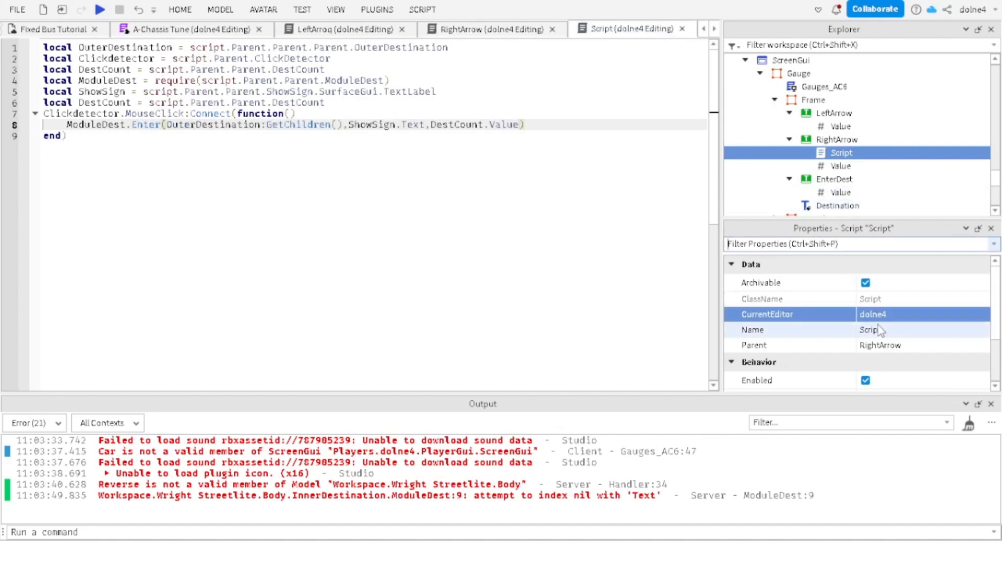
text(RightArrow)
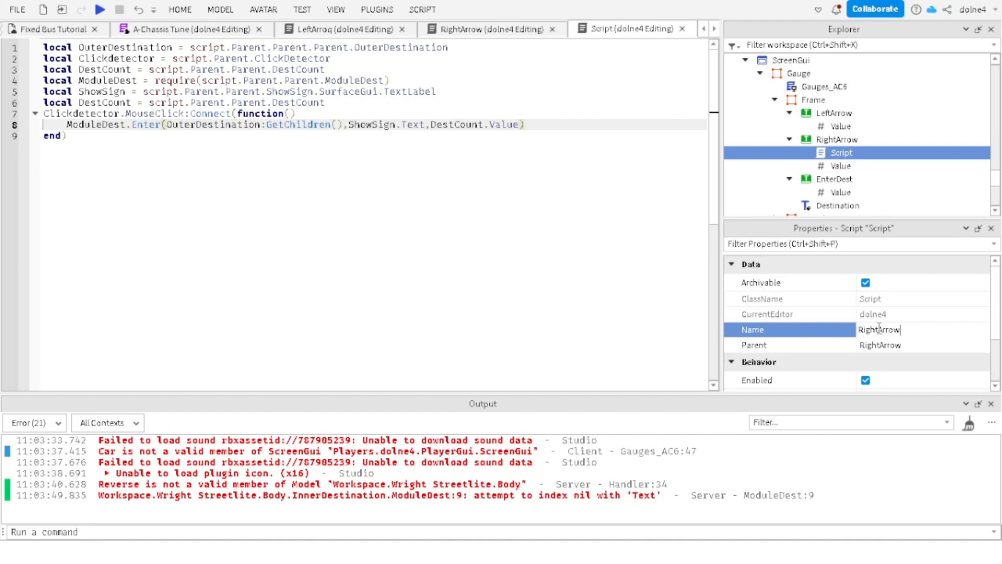
text(Gui)
key(Return)
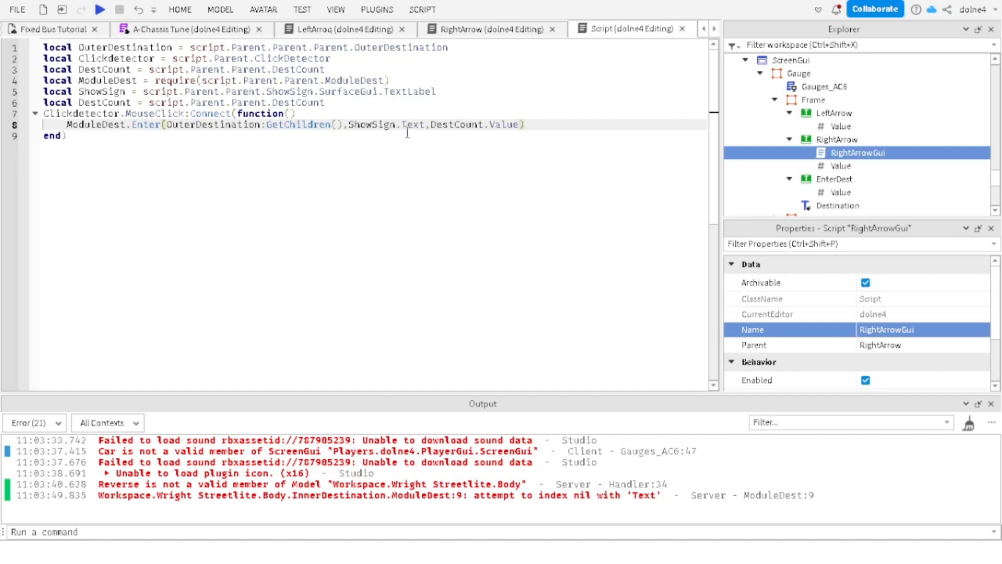
Step: Try to add another argument after DestCount.Value in the Script's ModuleDest.Enter call, consulting the RightArrow script for comparison
text(, )
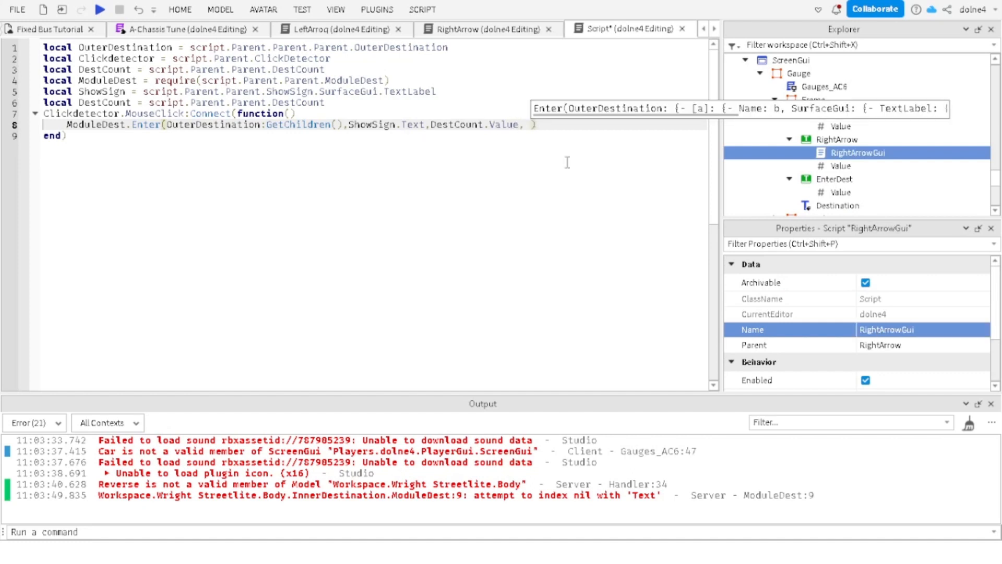
text(D)
key(BackSpace)
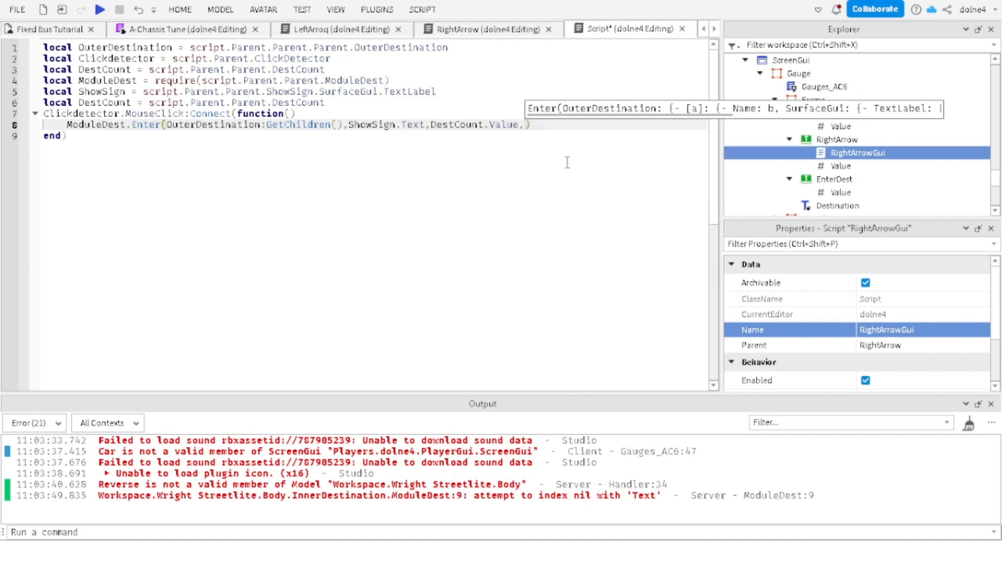
text(Des)
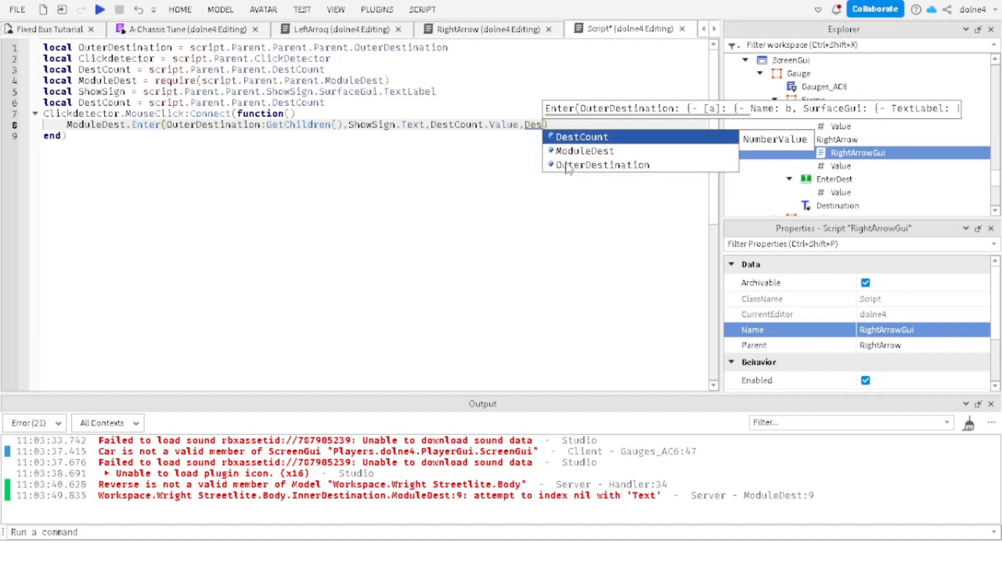
click(481, 28)
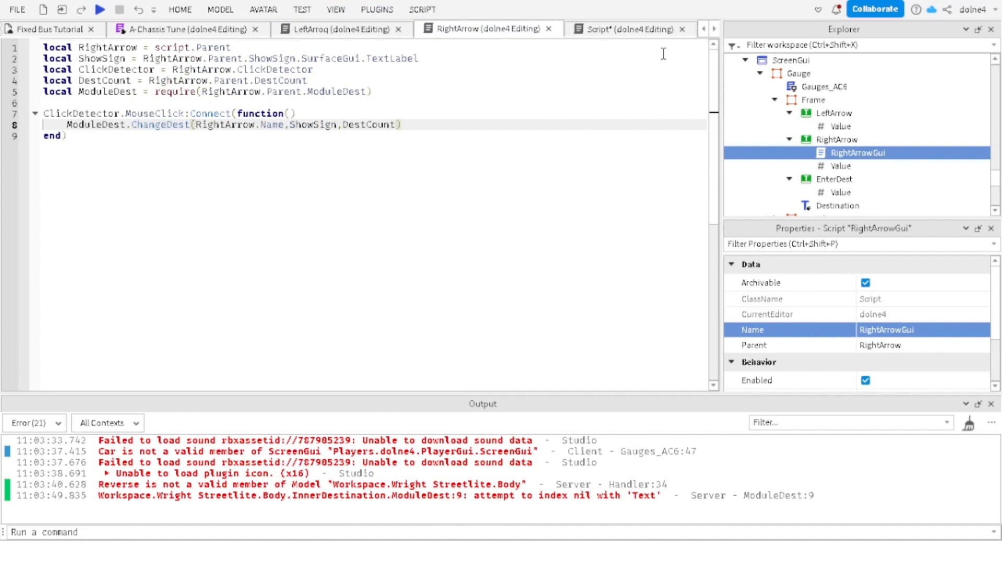
click(628, 29)
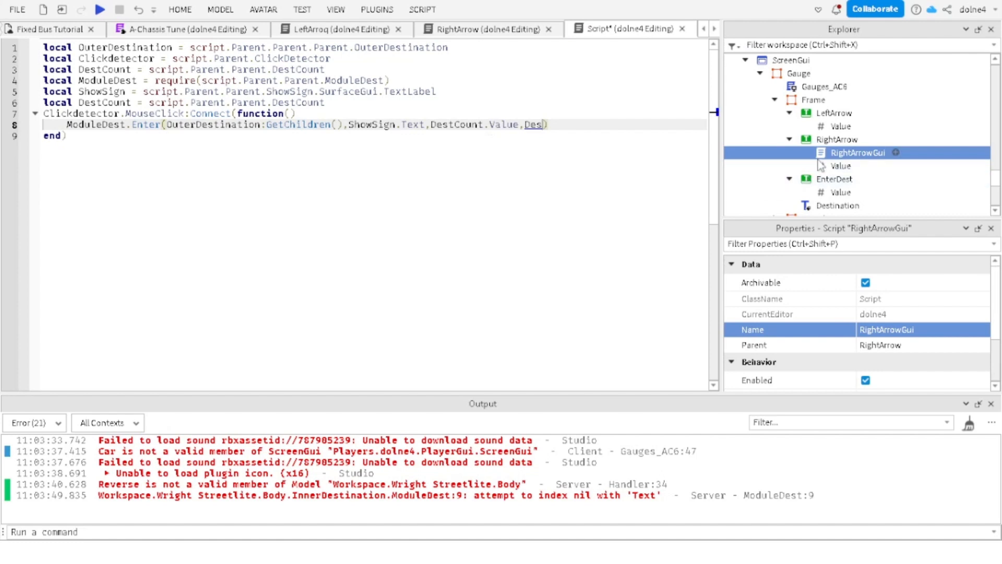
Step: Open RightArrowGui in StarterGui and add Destination as the last argument of its ModuleDest.ChangeDest call, after true
scroll(825, 159, up, 2)
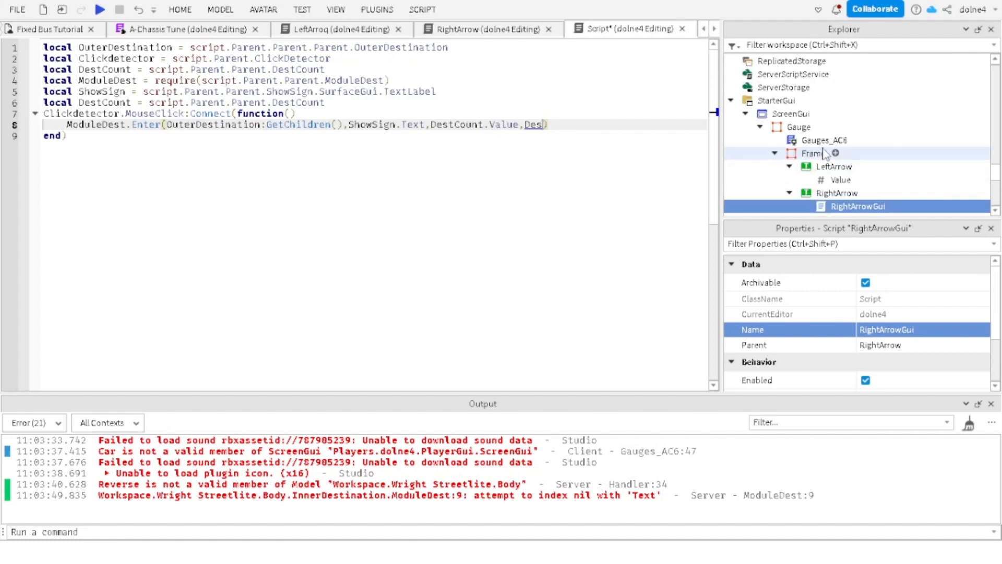
double_click(846, 207)
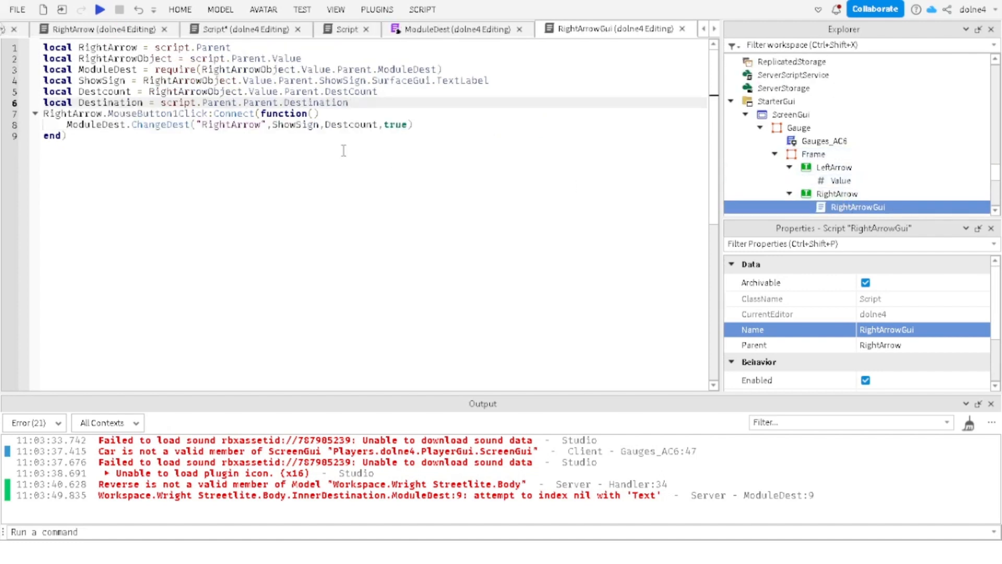
click(419, 129)
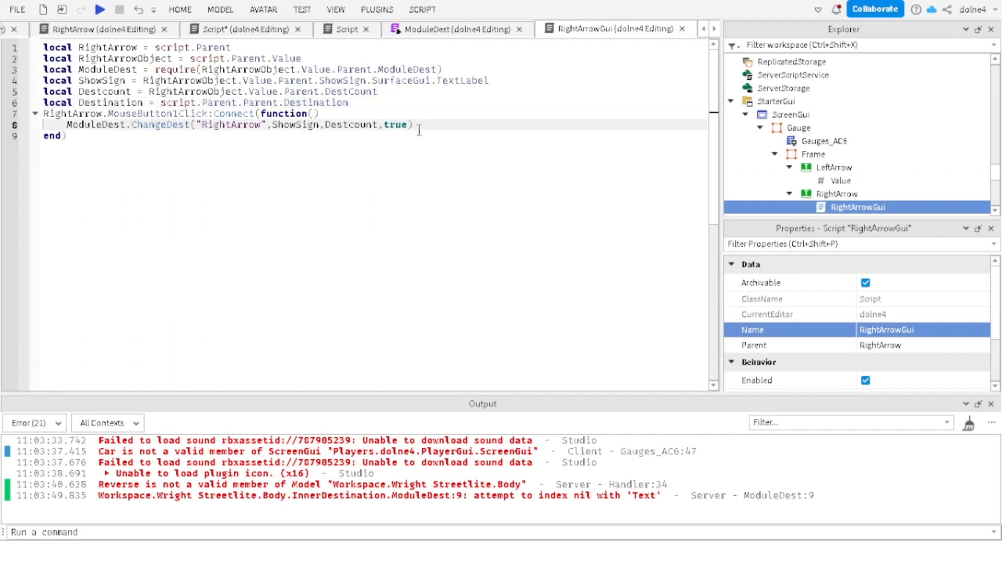
text(,Destination)
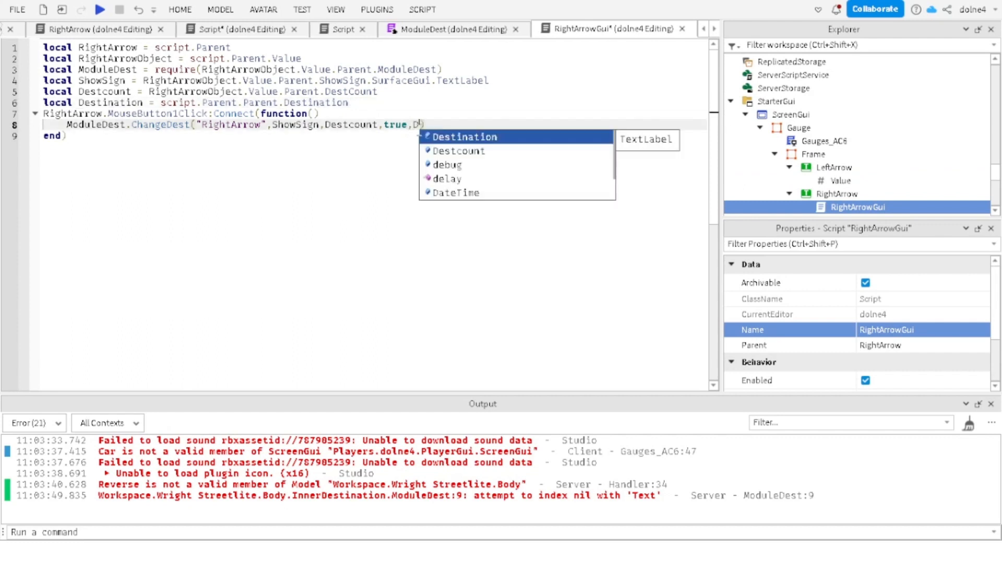
Step: Replace the Gauge frame in A-Chassis Tune's Plugins folder with a copy of the updated Gauge from StarterGui's ScreenGui
click(800, 129)
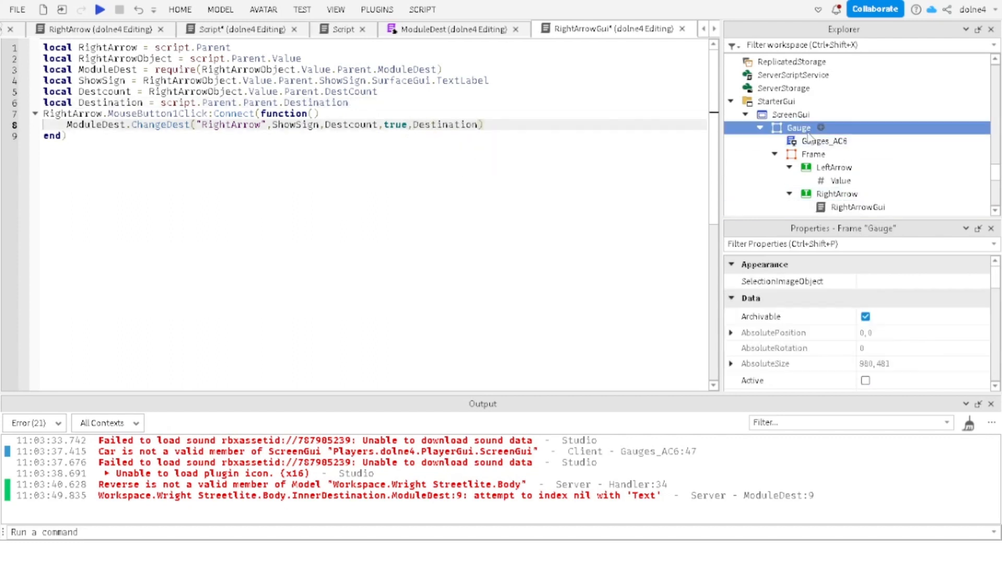
scroll(804, 130, up, 10)
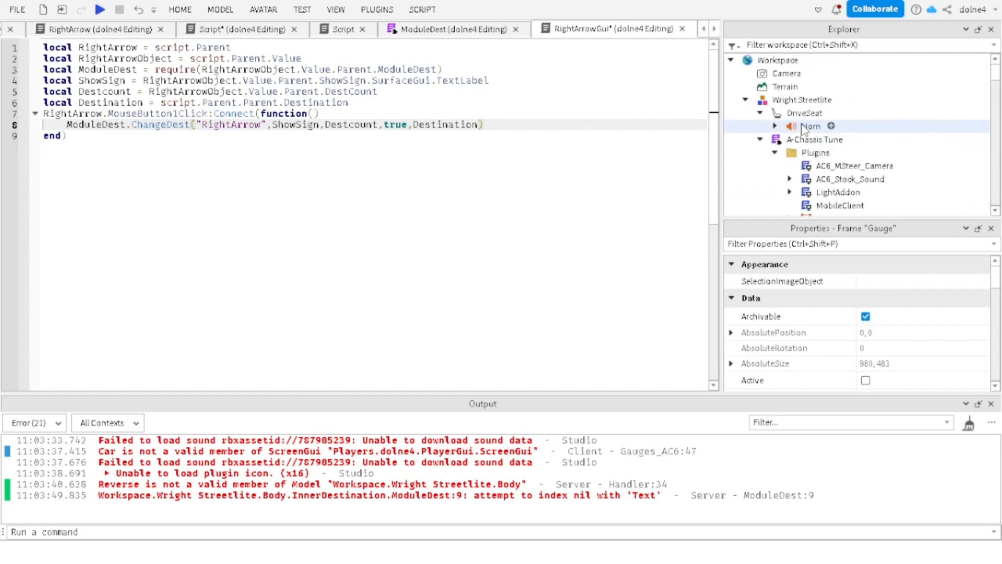
scroll(802, 135, down, 12)
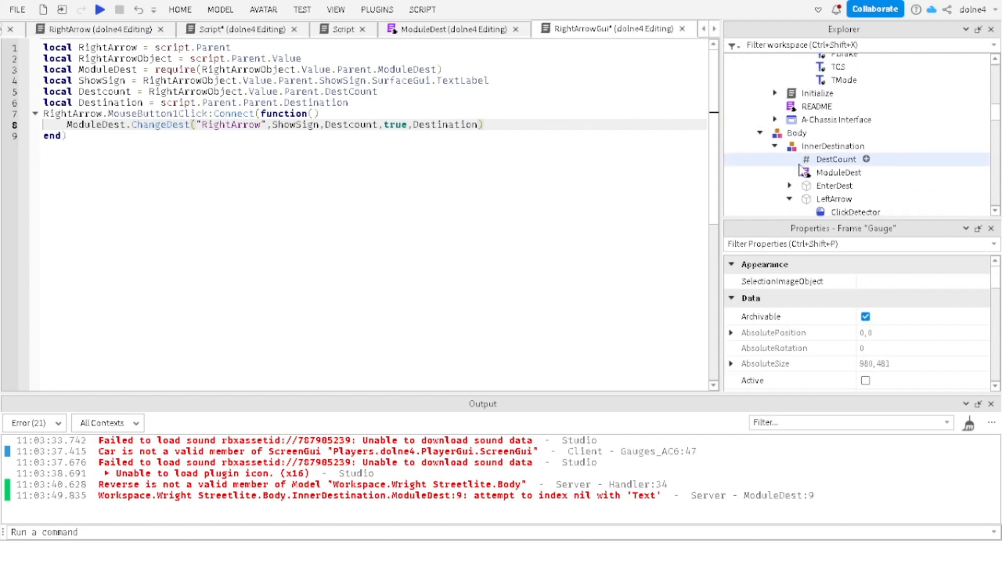
scroll(803, 168, up, 10)
scroll(800, 155, down, 3)
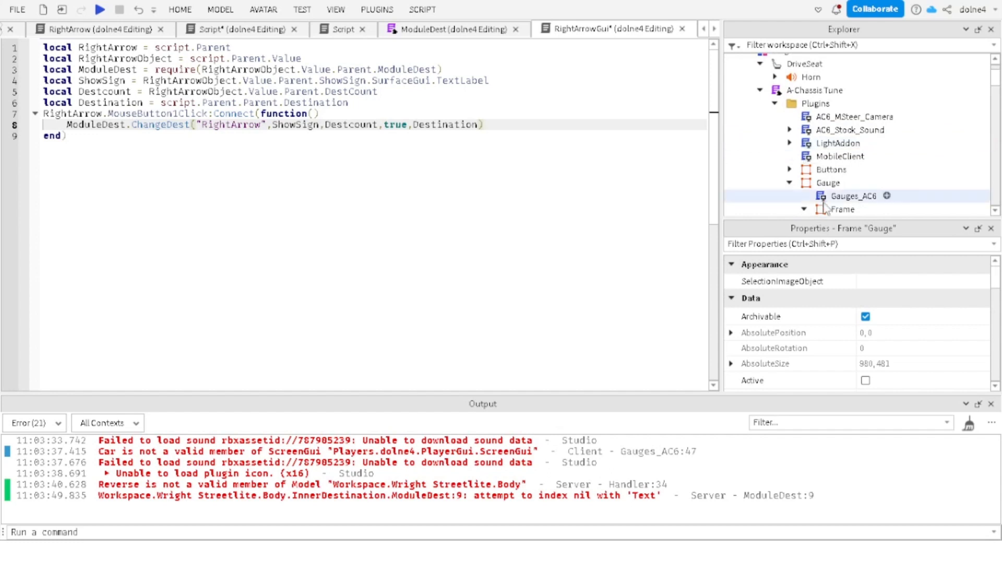
scroll(789, 143, down, 10)
scroll(790, 143, up, 11)
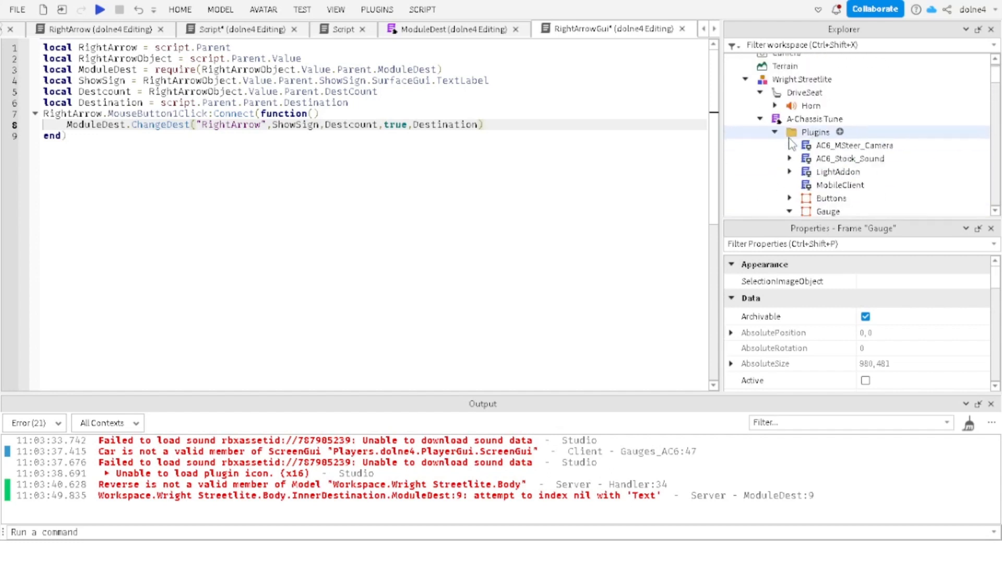
scroll(789, 143, down, 2)
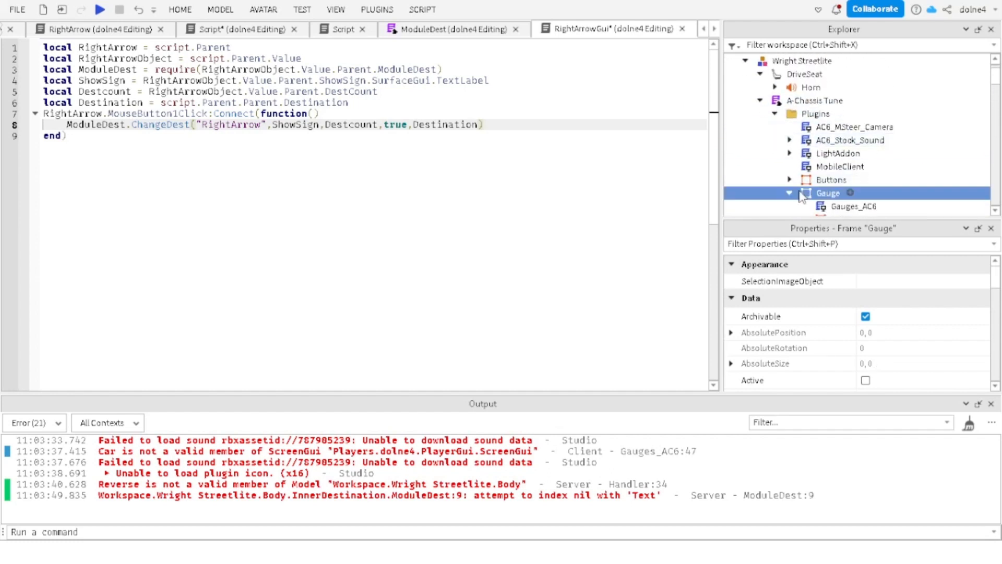
key(Delete)
click(805, 114)
key(ctrl+z)
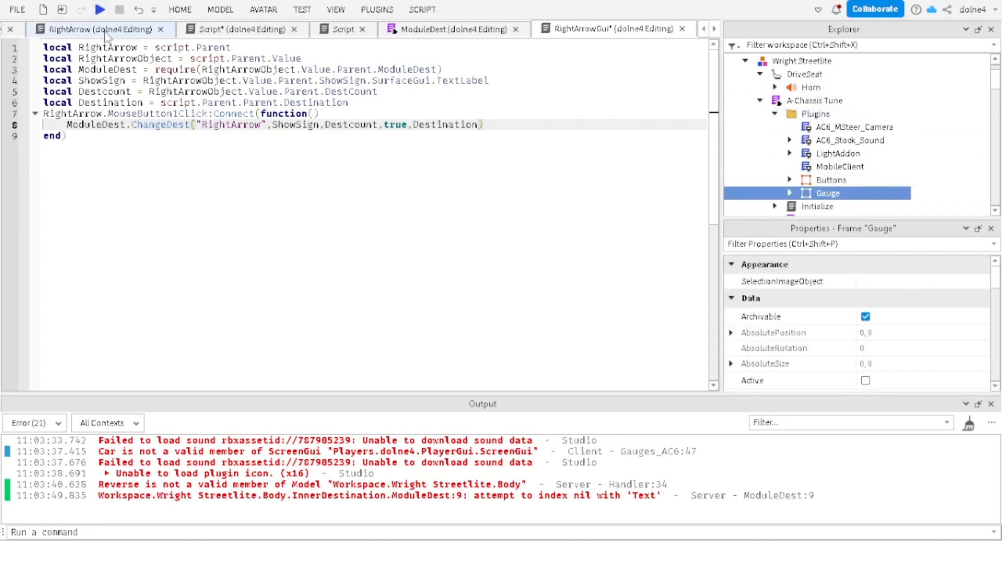
Step: Play-test the bus, cycling destinations with the on-screen right arrow and comparing the physical sign with the GUI label
scroll(104, 30, up, 7)
click(302, 9)
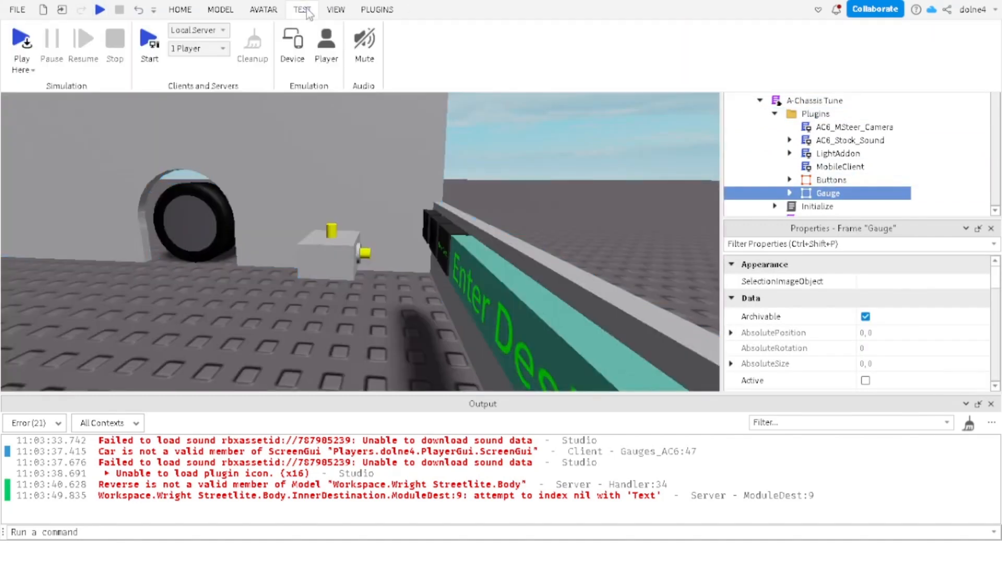
click(21, 41)
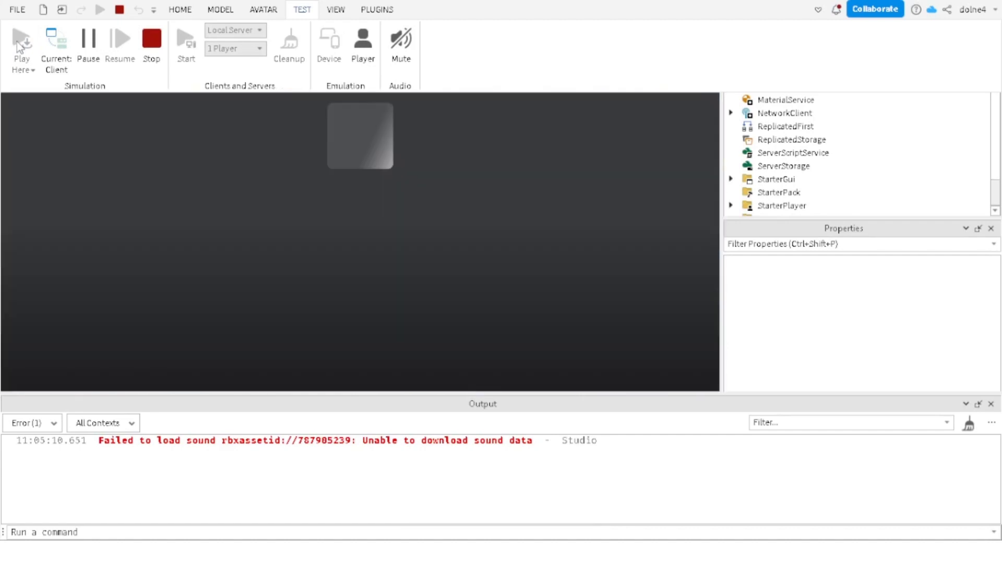
key(w)
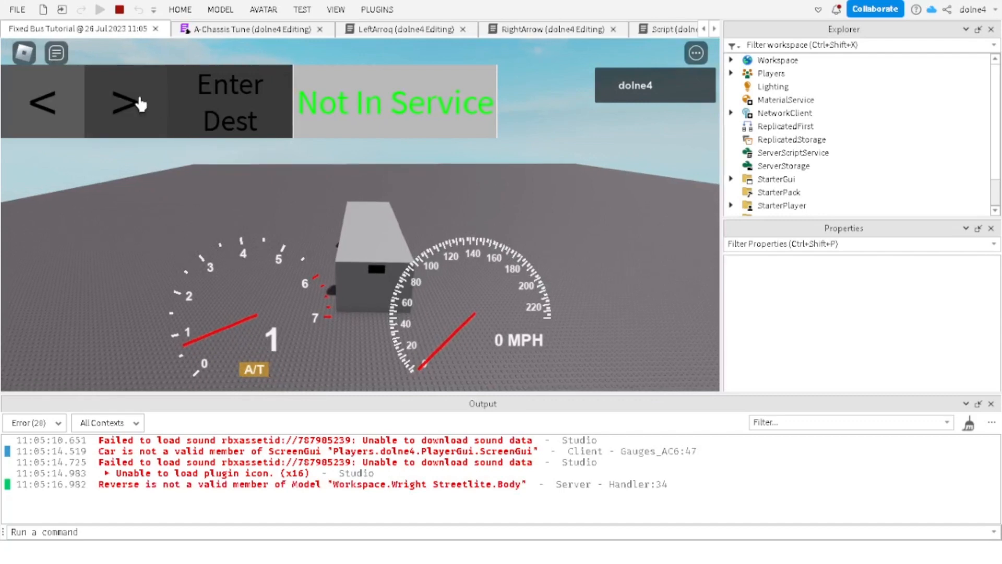
click(139, 96)
scroll(140, 94, up, 3)
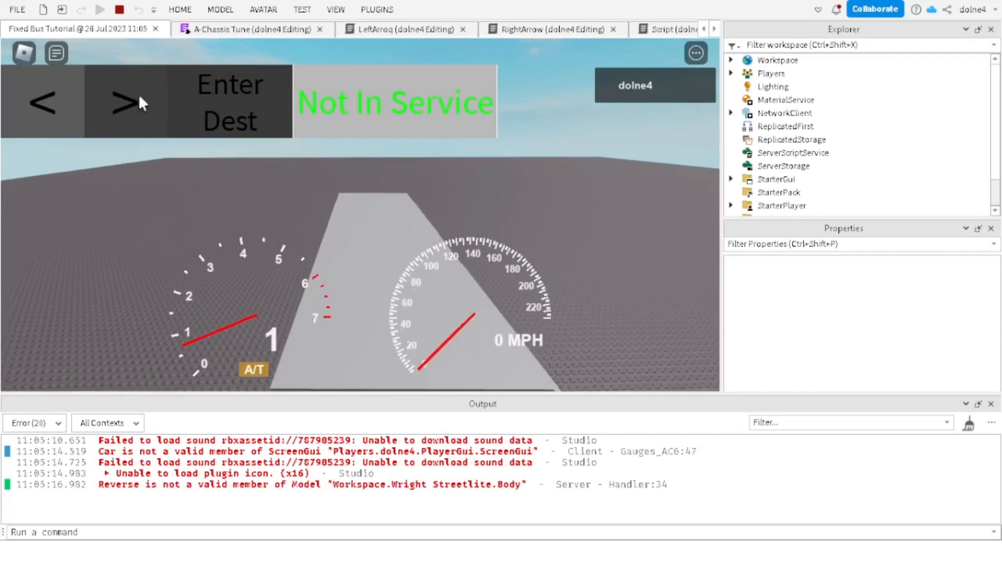
scroll(138, 94, down, 3)
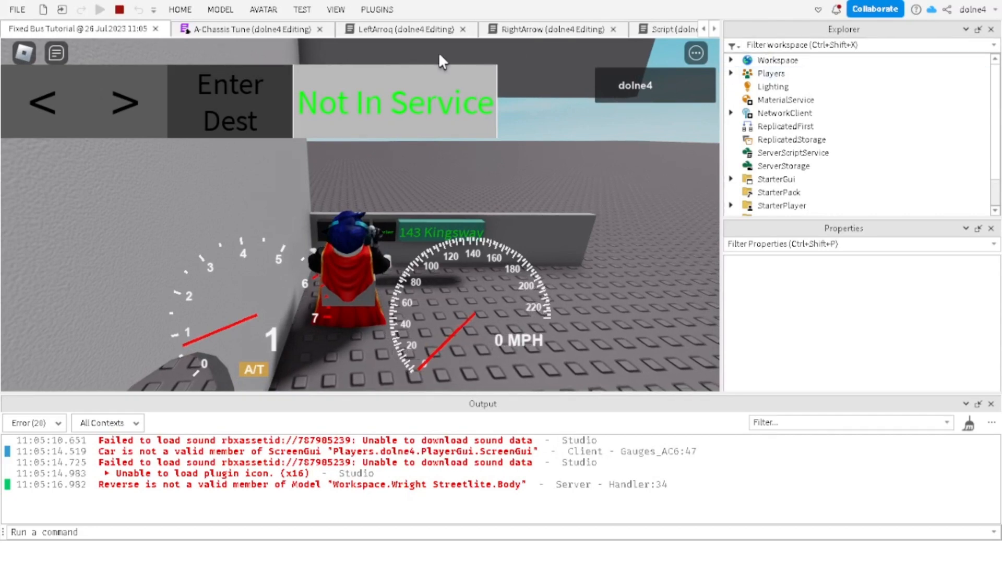
Step: Filter the running game's Explorer for "desti", select the A-Chassis Interface's Destination label, and clear the filter
click(788, 40)
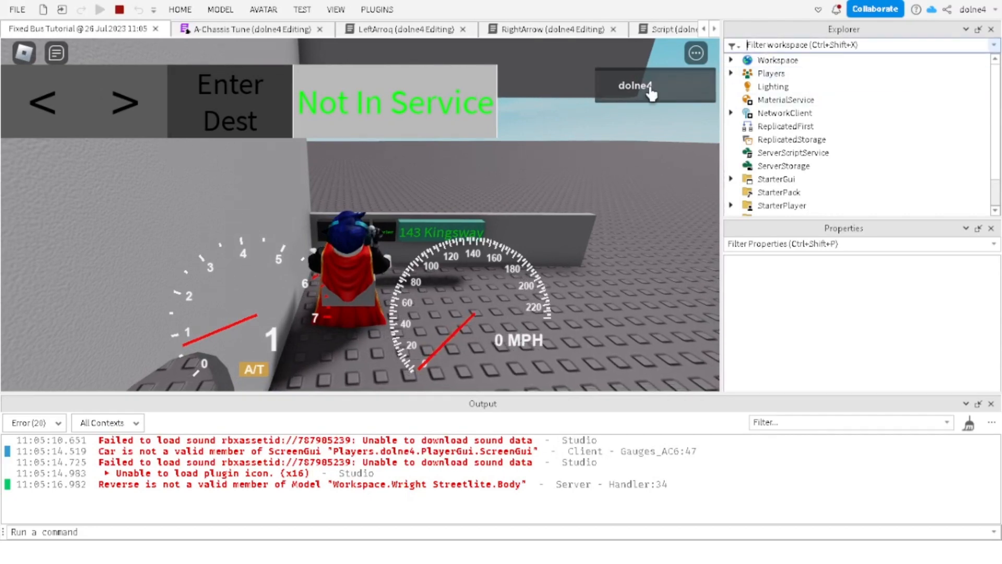
text(desti)
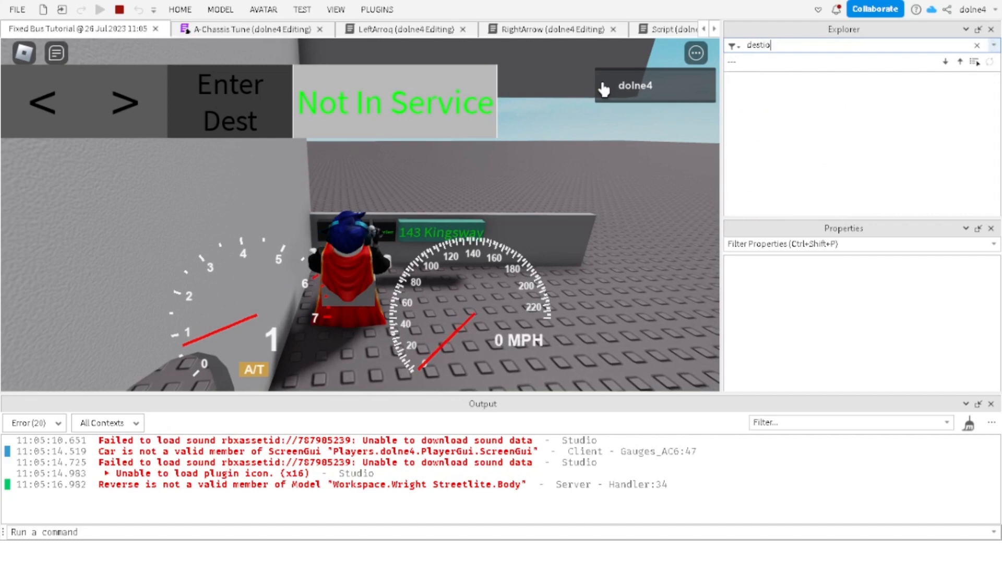
click(849, 159)
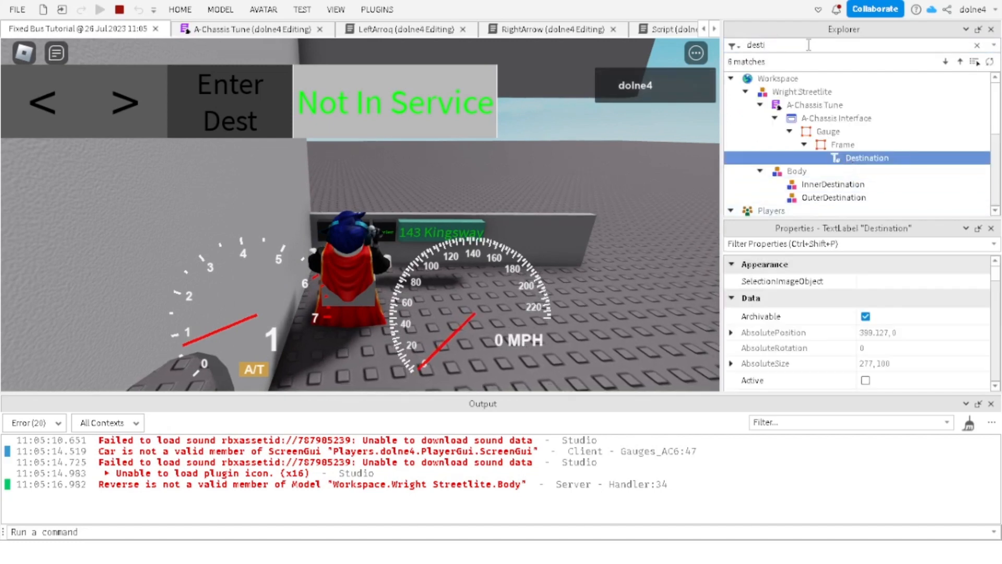
click(788, 42)
key(BackSpace)
key(BackSpace)
key(BackSpace)
key(BackSpace)
key(BackSpace)
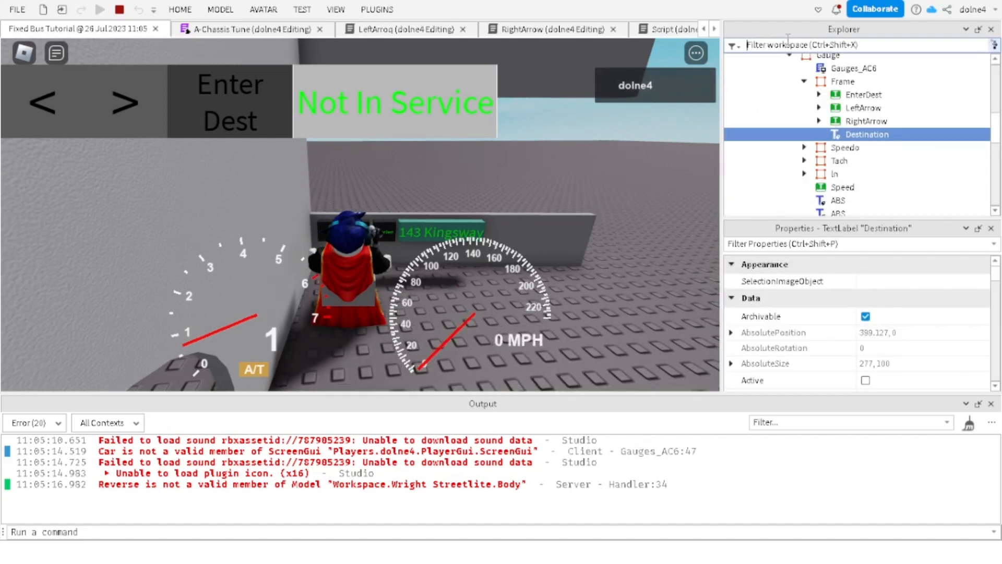
Step: Open the running RightArrowGui script to check its Destination reference on line 6, and stop the play test
double_click(886, 134)
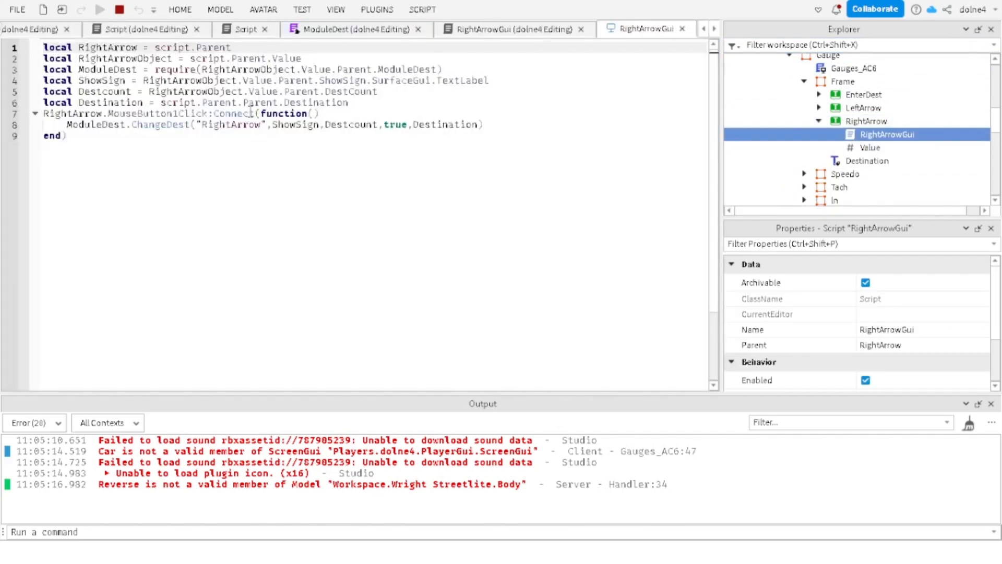
click(325, 102)
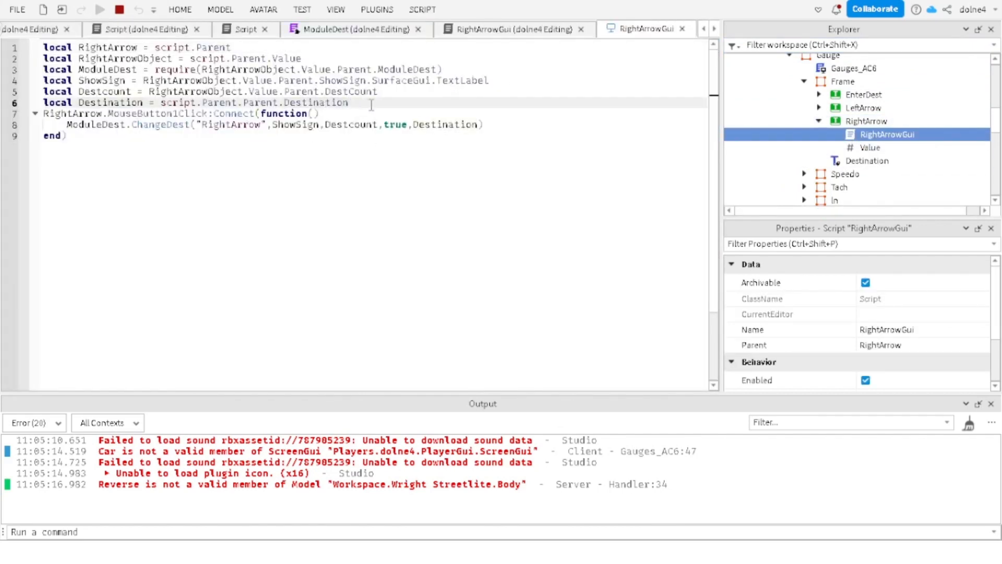
click(122, 15)
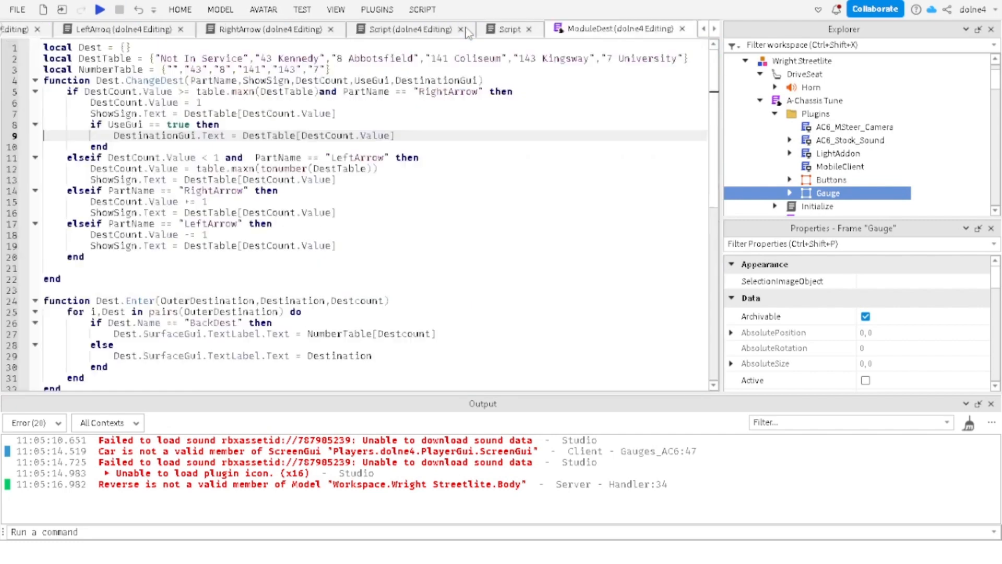
Step: Review line 9 of ModuleDest, filter the Explorer for "des", and inspect the text properties of the A-Chassis Gauge's Destination label
click(365, 29)
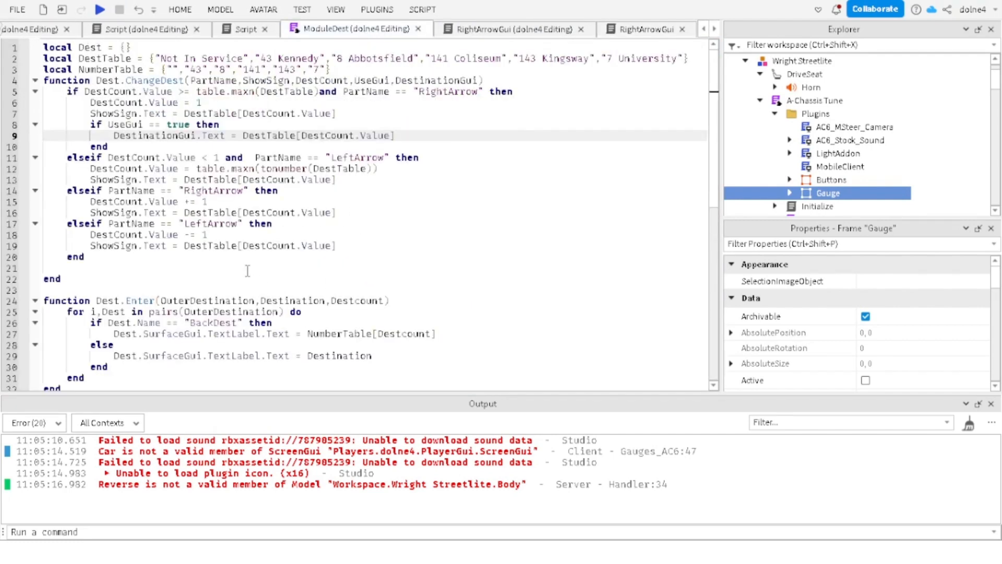
click(170, 140)
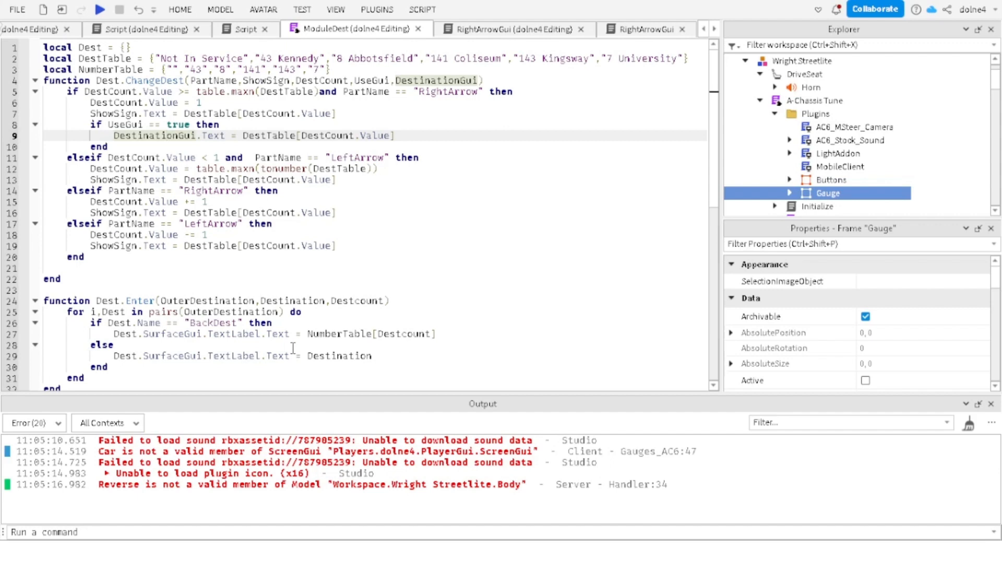
click(789, 45)
text(des)
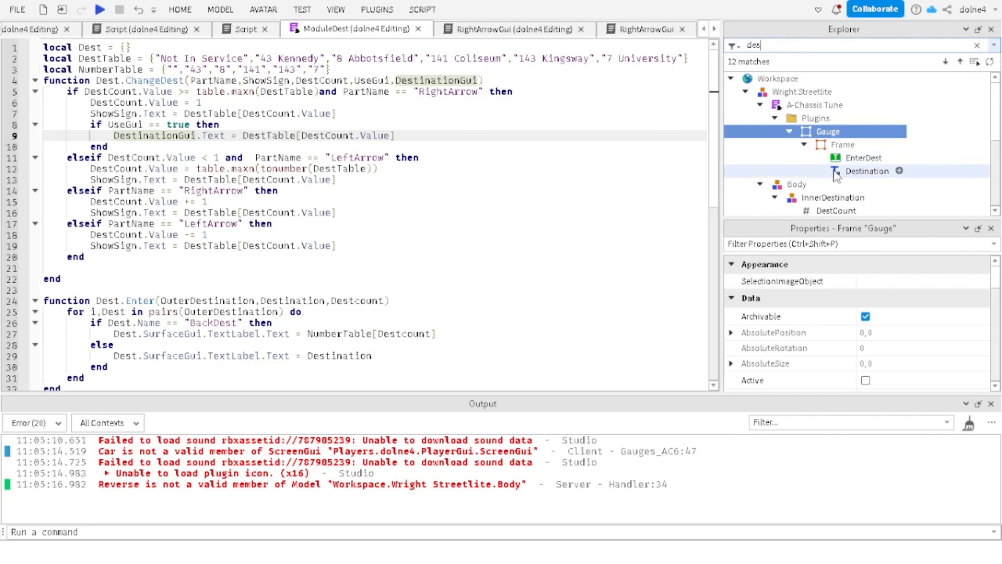
click(866, 171)
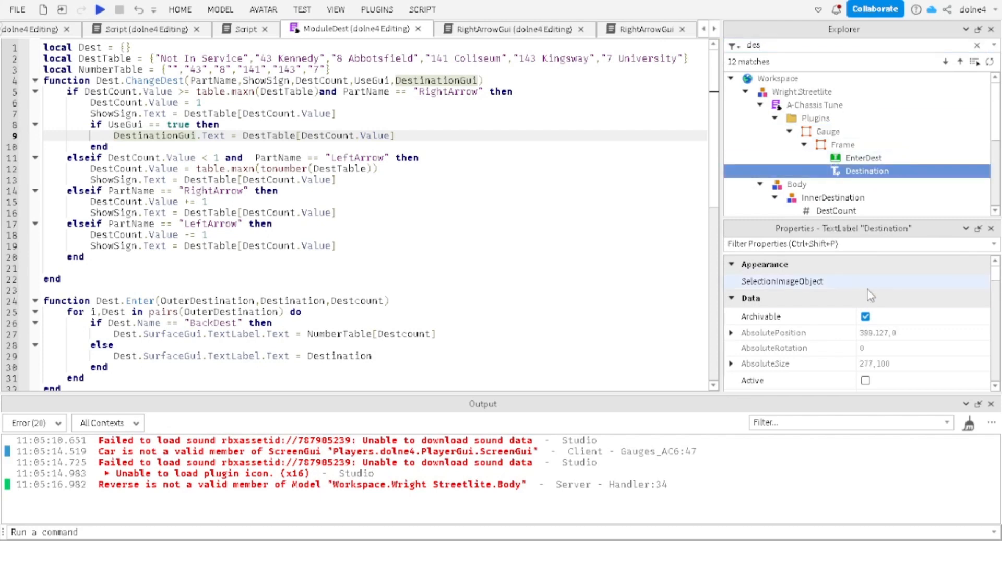
scroll(885, 342, down, 10)
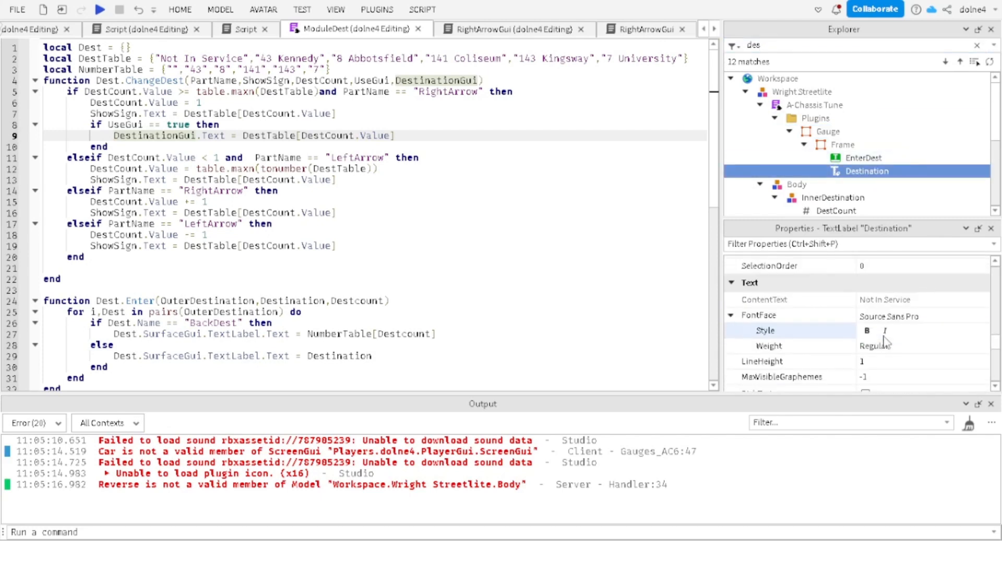
scroll(885, 342, down, 8)
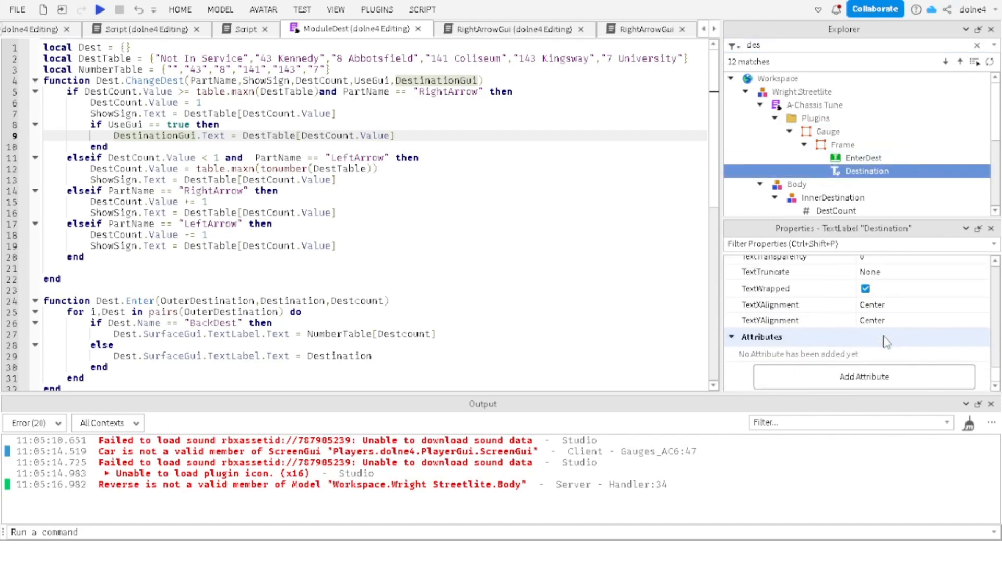
scroll(885, 342, up, 4)
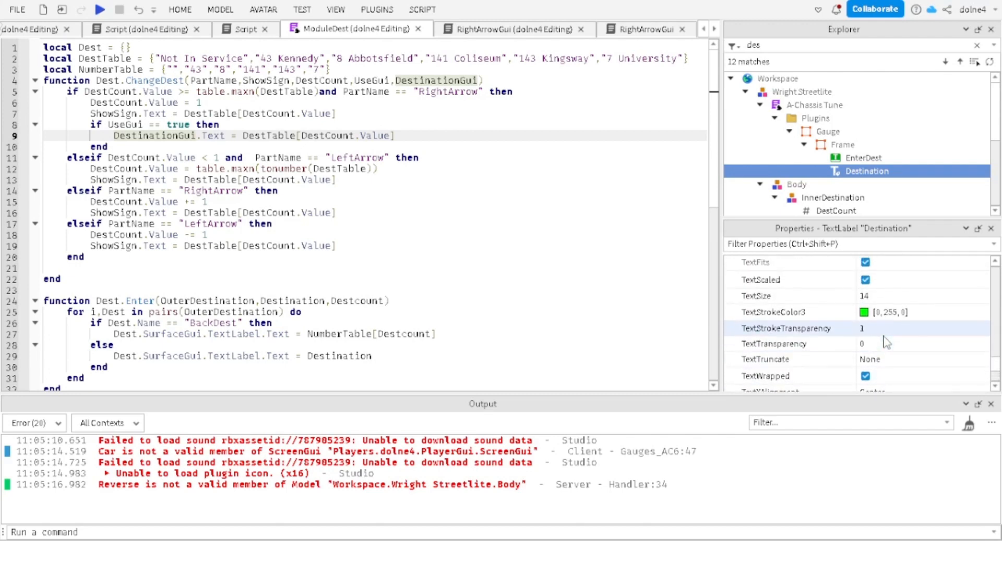
scroll(884, 338, up, 1)
click(885, 337)
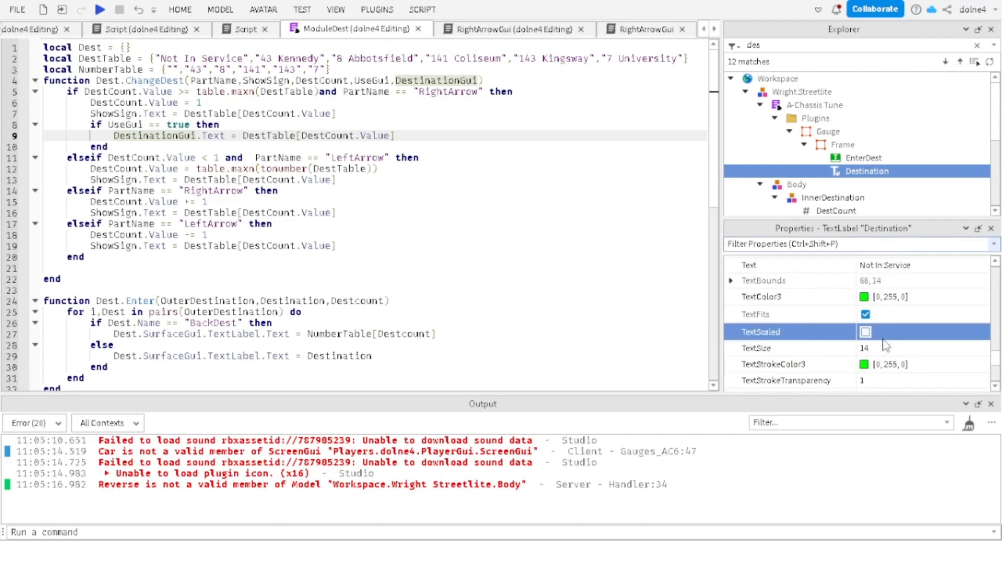
click(865, 331)
scroll(866, 299, up, 5)
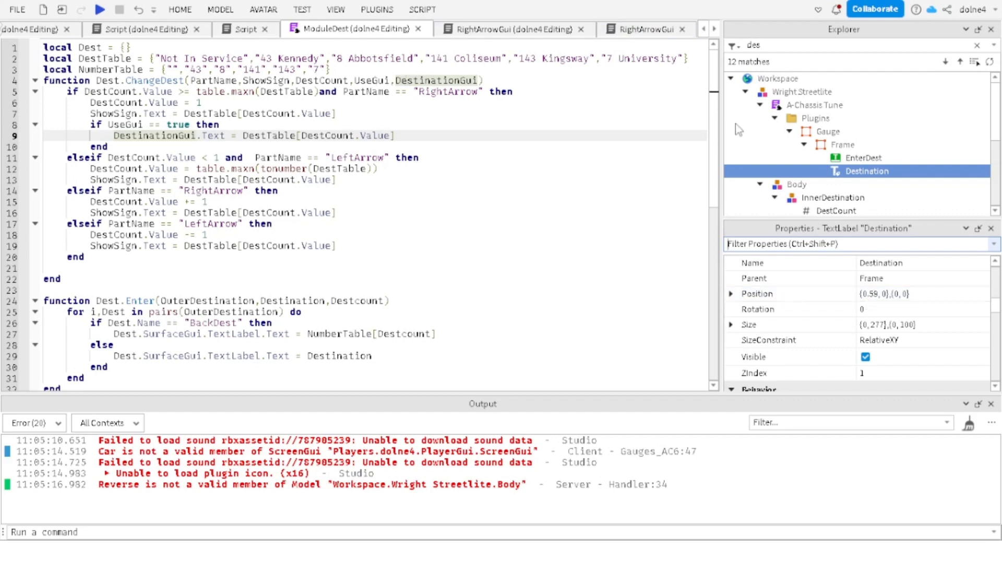
Step: Re-enter the Destination reference at the end of line 6 in the RightArrowGui script using the suggested completion
click(641, 30)
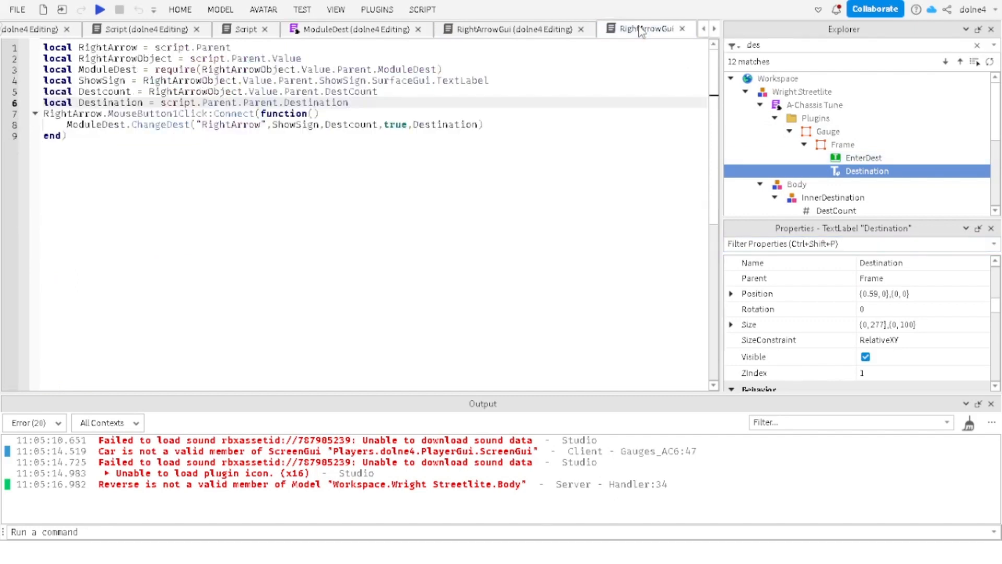
key(BackSpace)
key(BackSpace)
key(BackSpace)
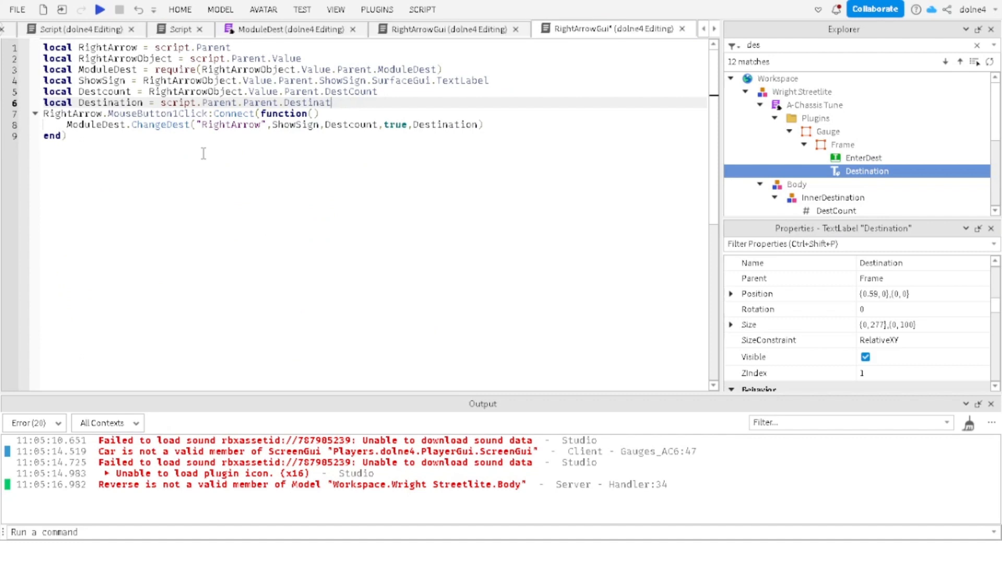
text(e)
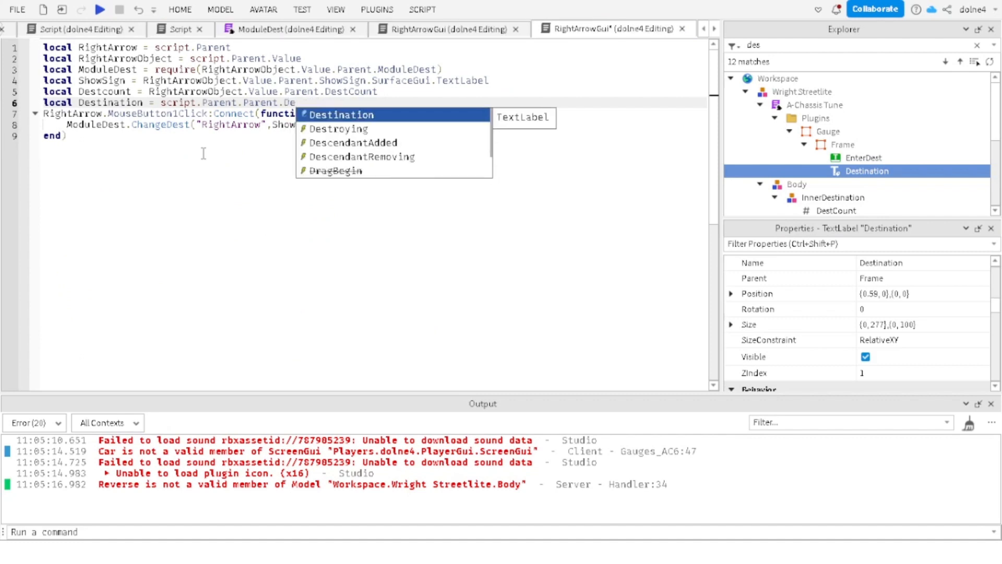
key(Tab)
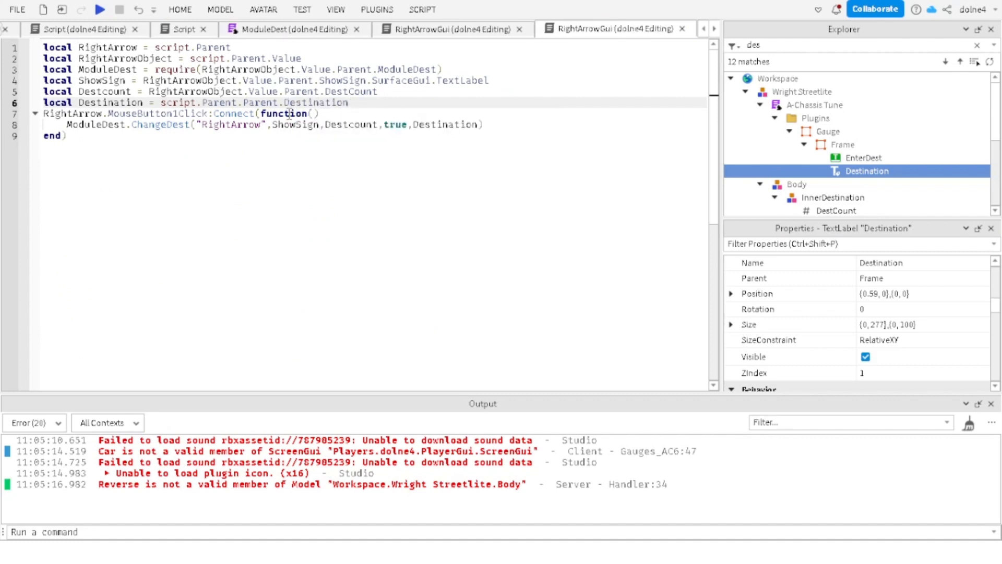
Step: Try passing Destination.Text as the last argument of the ChangeDest call on line 8, and undo it
click(193, 102)
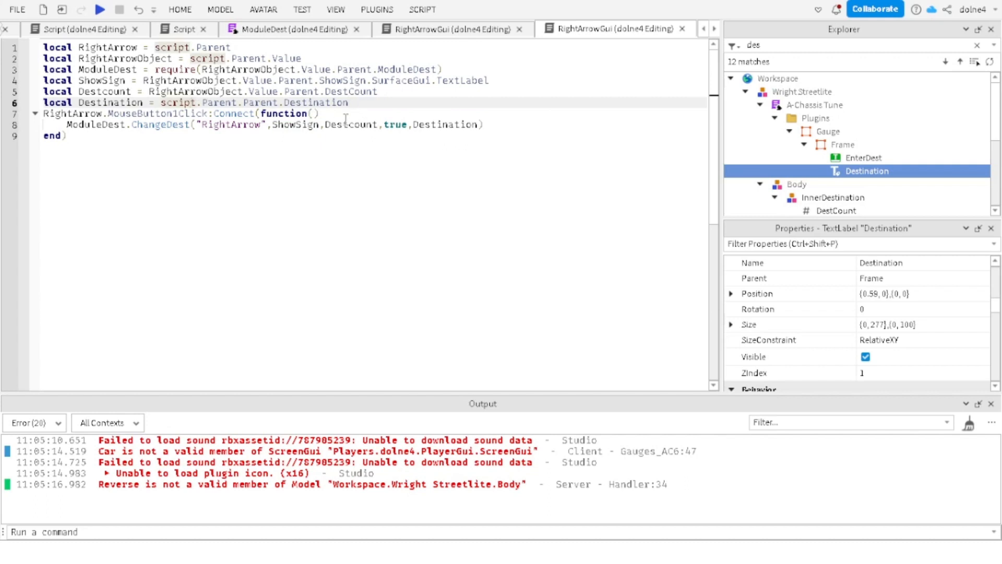
click(443, 124)
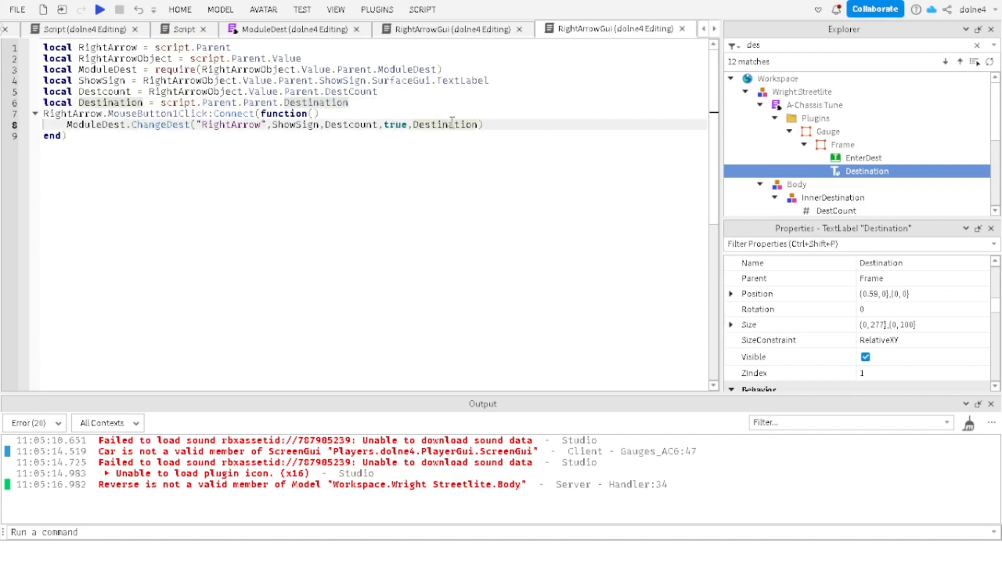
click(476, 126)
text(.TE)
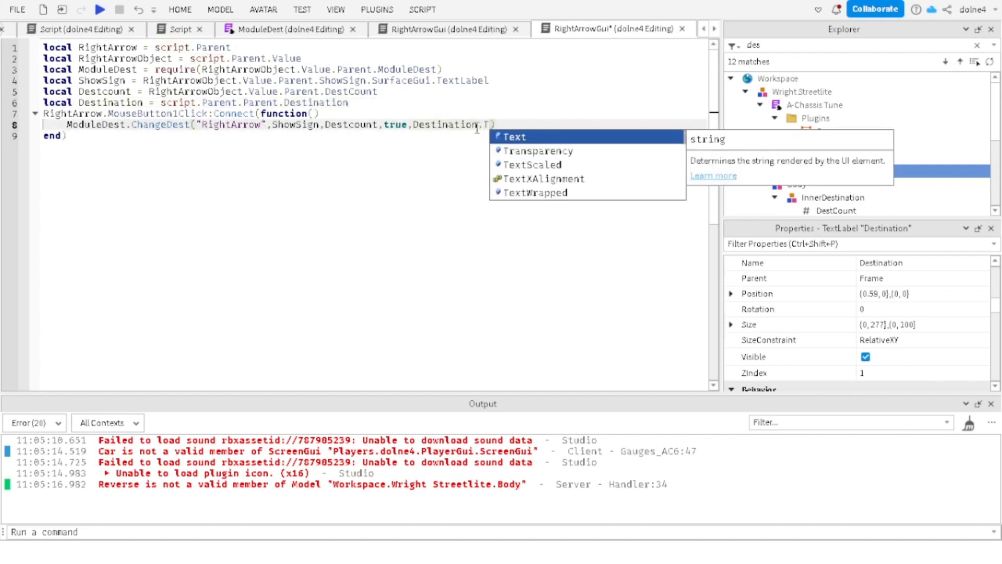
key(Tab)
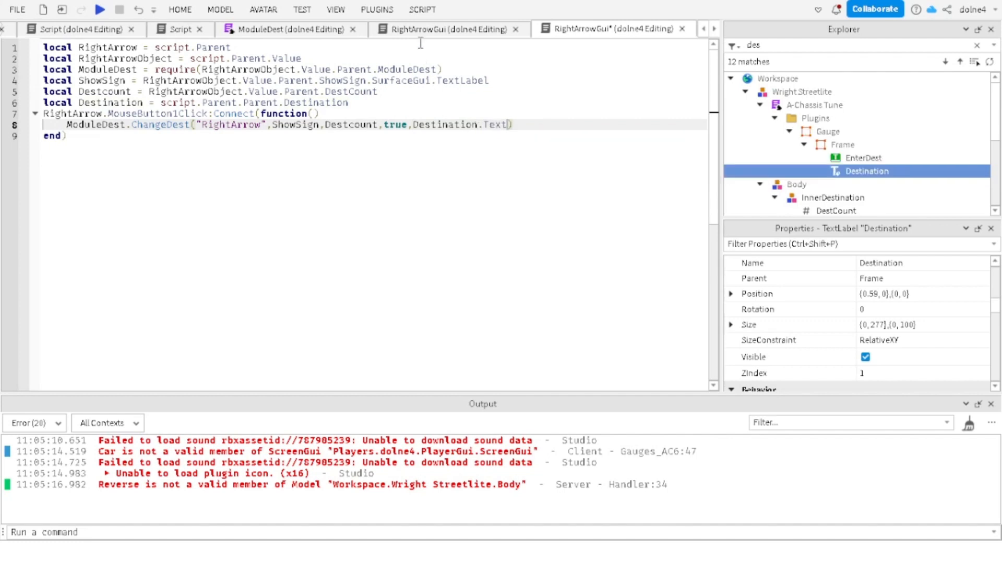
key(ctrl+z)
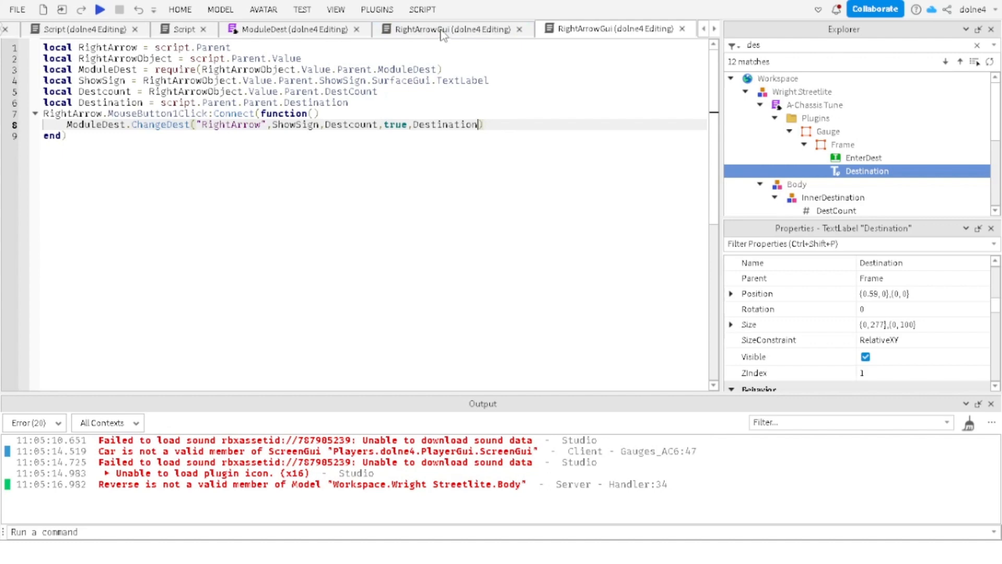
Step: Change line 9 of ModuleDest so that DestinationGui.Text is assigned ShowSign.Text
click(445, 30)
click(634, 30)
click(287, 30)
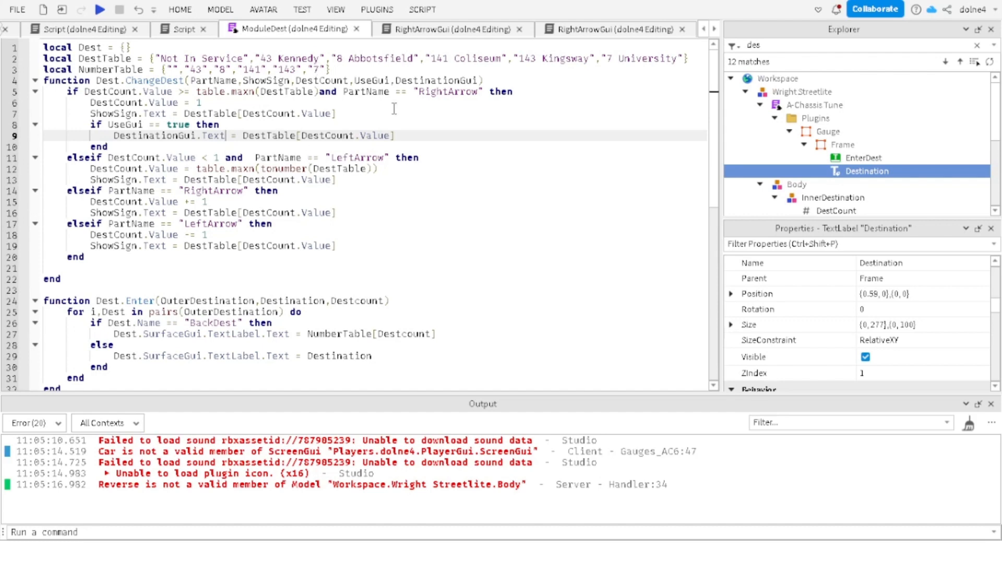
drag(405, 135, 256, 134)
text(ShowSign.)
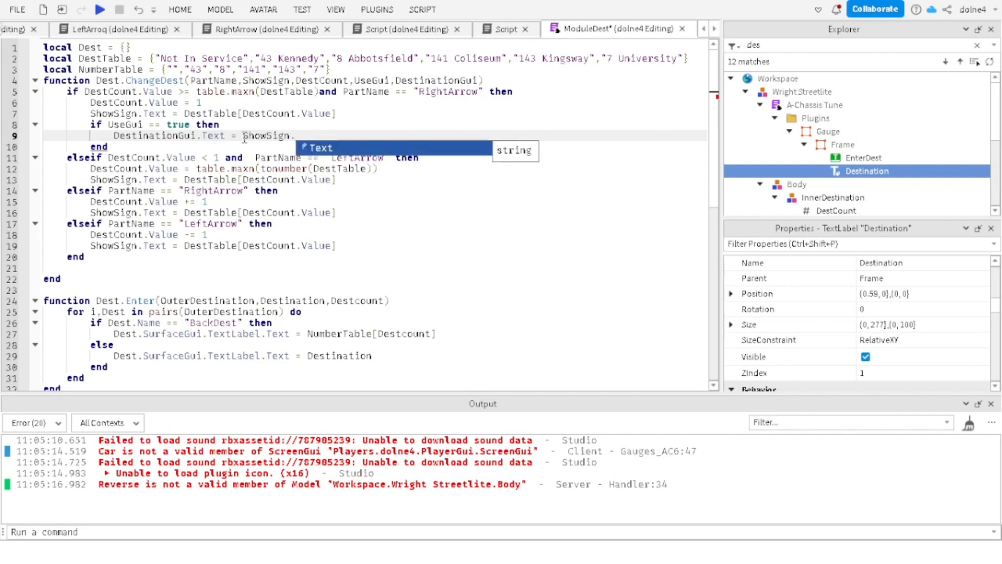
text(Text)
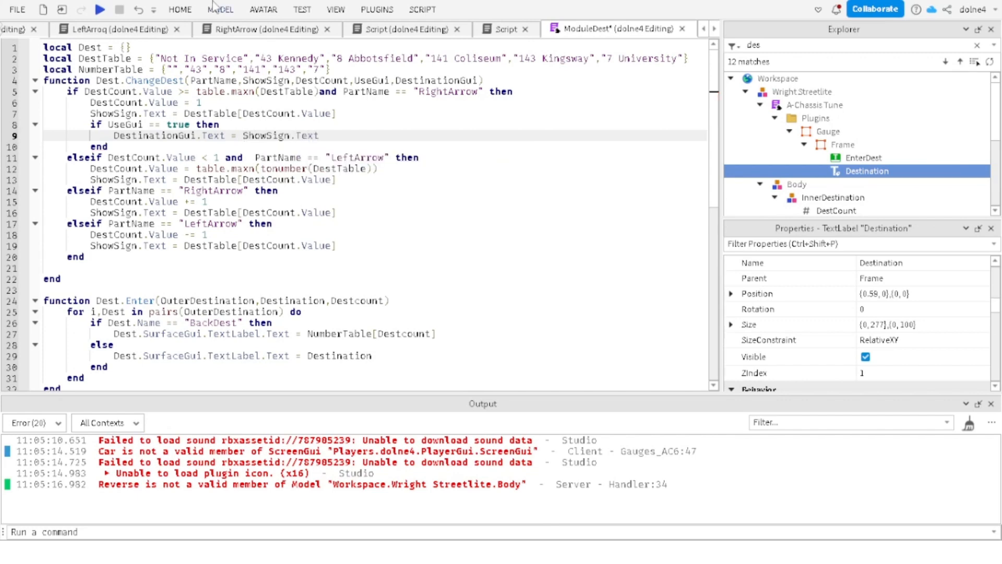
Step: Play-test the edited ModuleDest by boarding the bus and cycling destinations with the on-screen right arrow, and stop the test
click(301, 10)
click(19, 42)
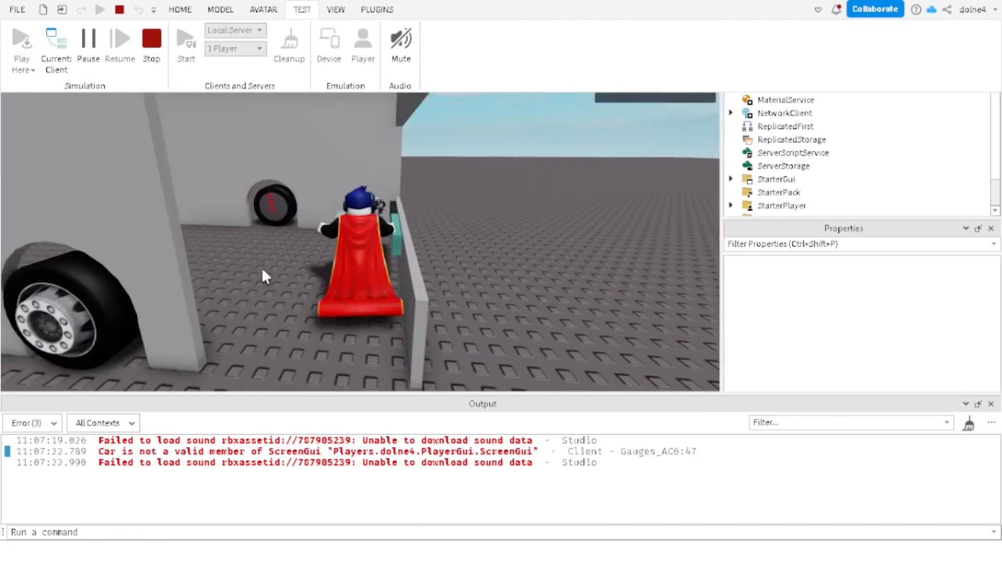
click(261, 274)
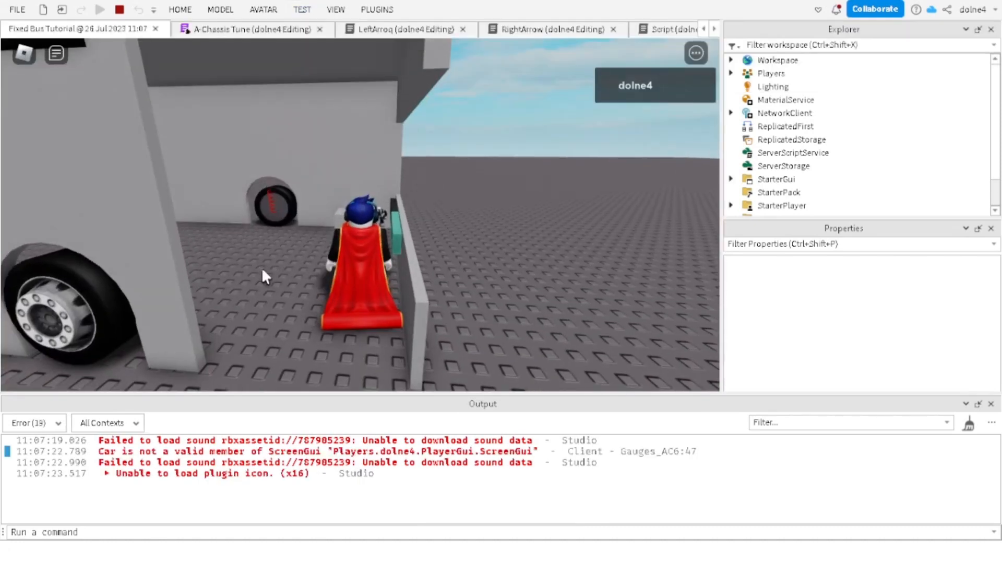
key(w)
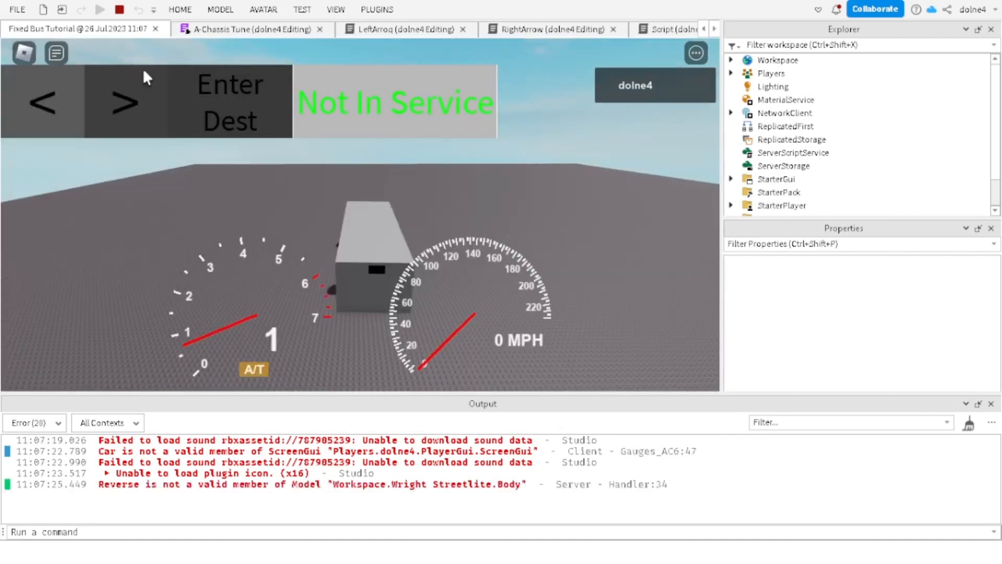
click(141, 104)
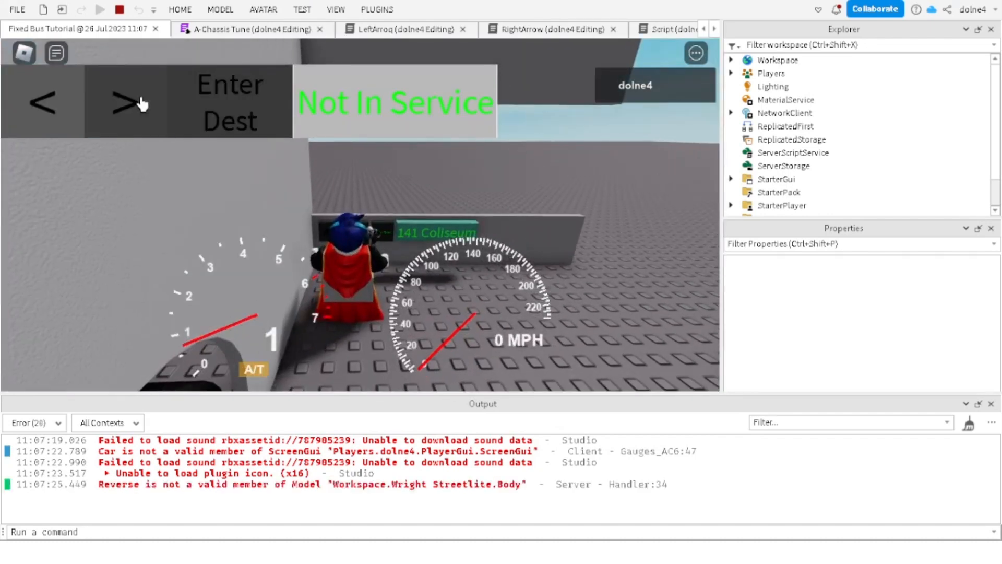
click(141, 103)
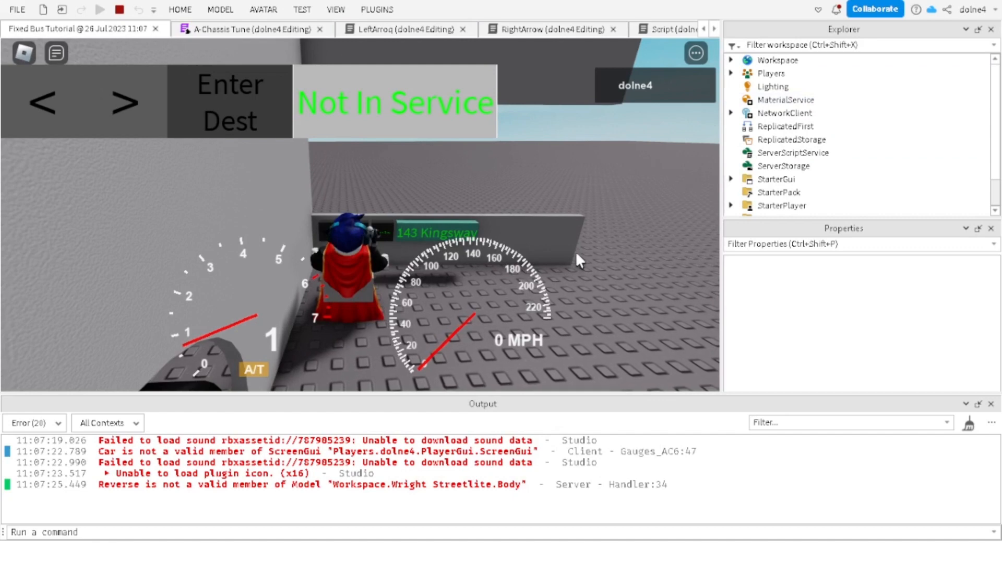
click(149, 134)
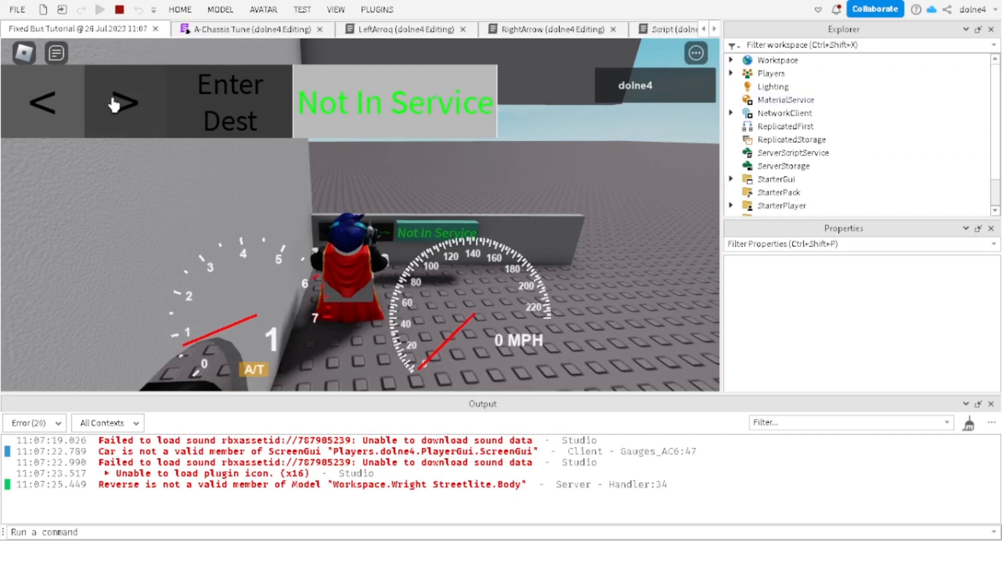
click(115, 102)
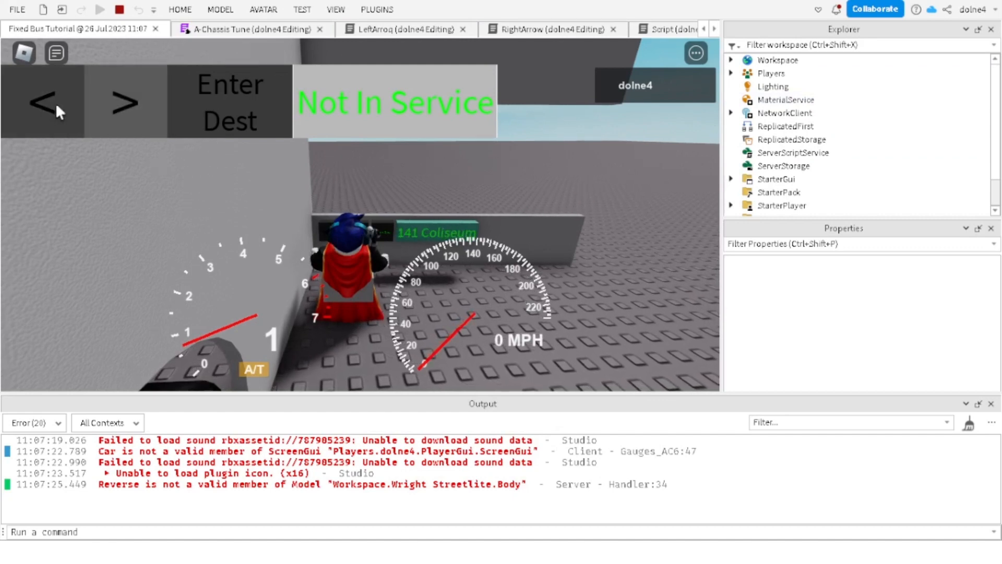
click(105, 104)
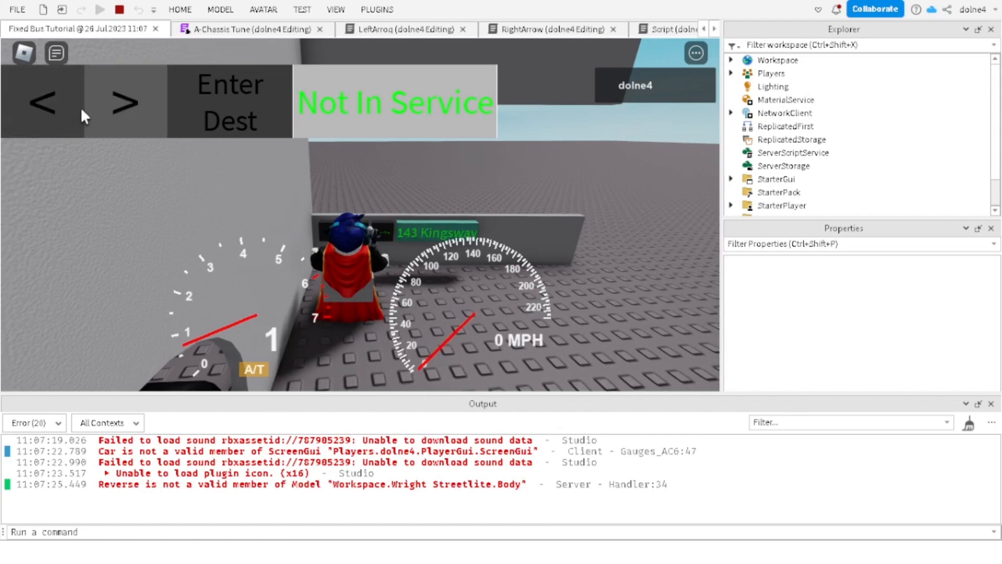
click(119, 10)
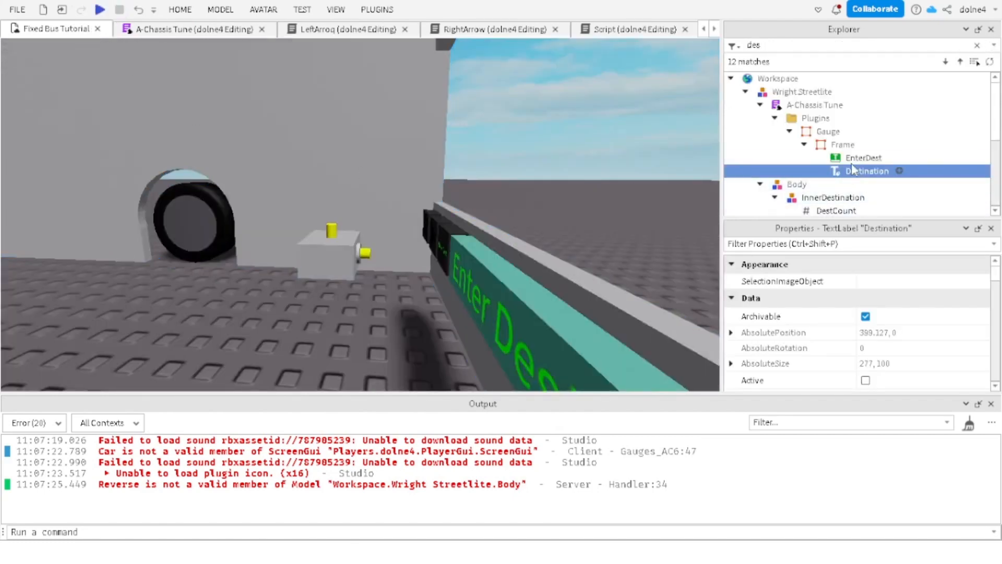
Step: Enable the ScreenGui under StarterGui and clear the Explorer filter
click(771, 45)
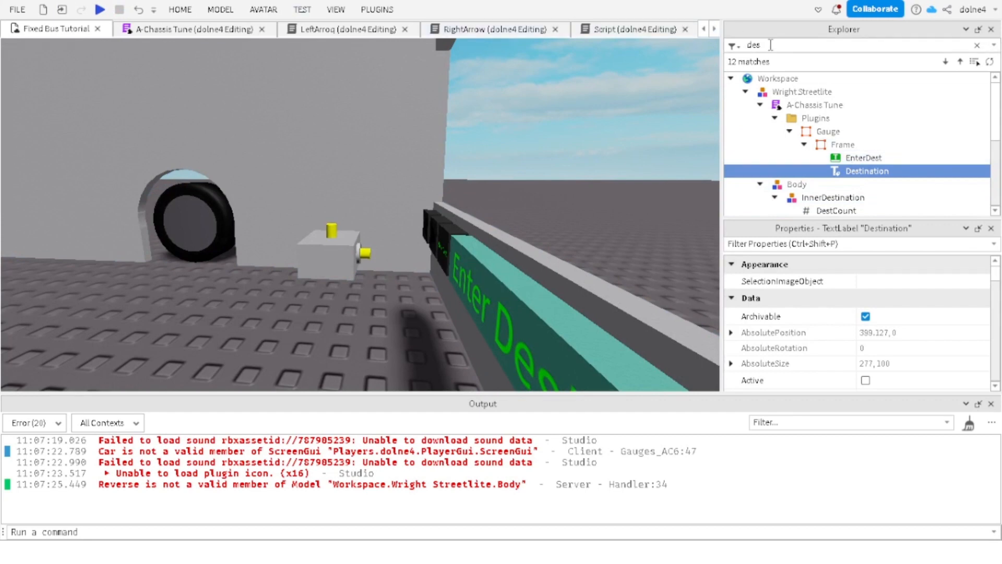
scroll(854, 190, down, 3)
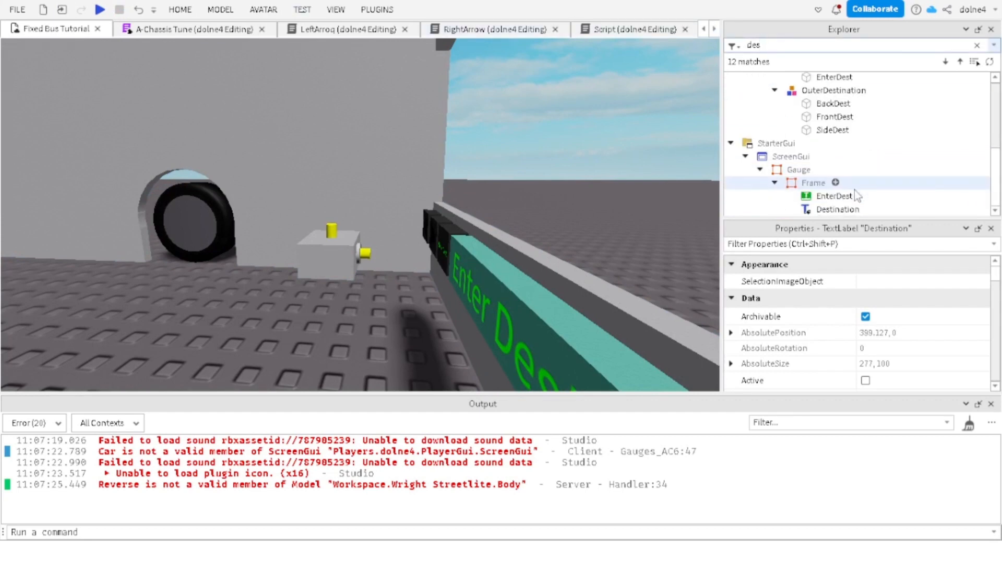
click(837, 209)
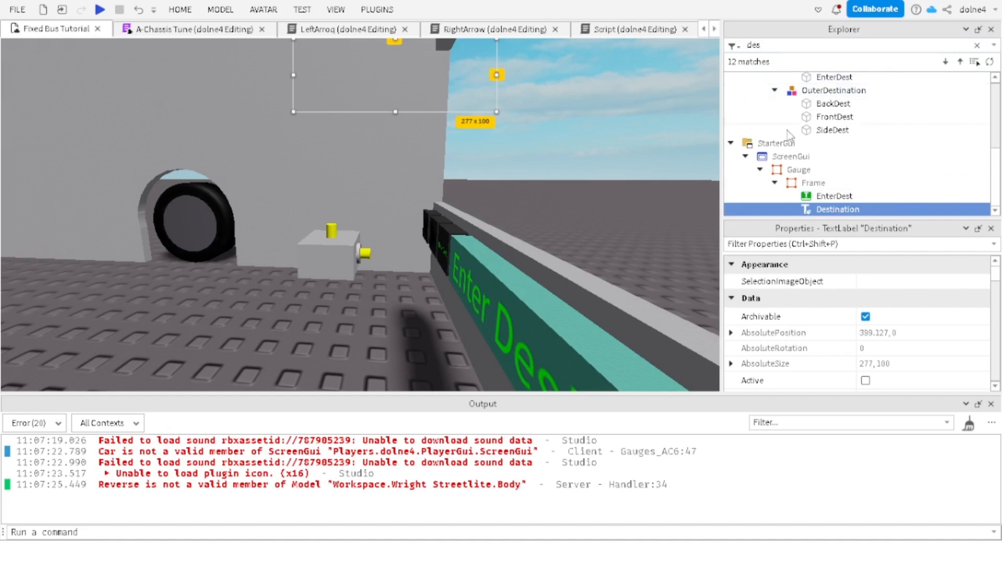
click(791, 156)
click(865, 377)
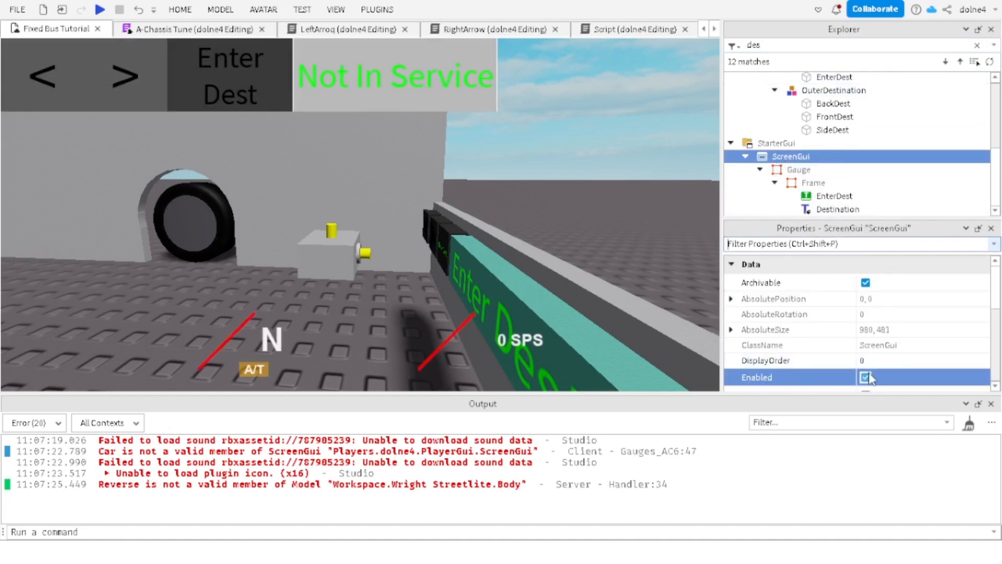
click(774, 46)
key(BackSpace)
key(BackSpace)
key(BackSpace)
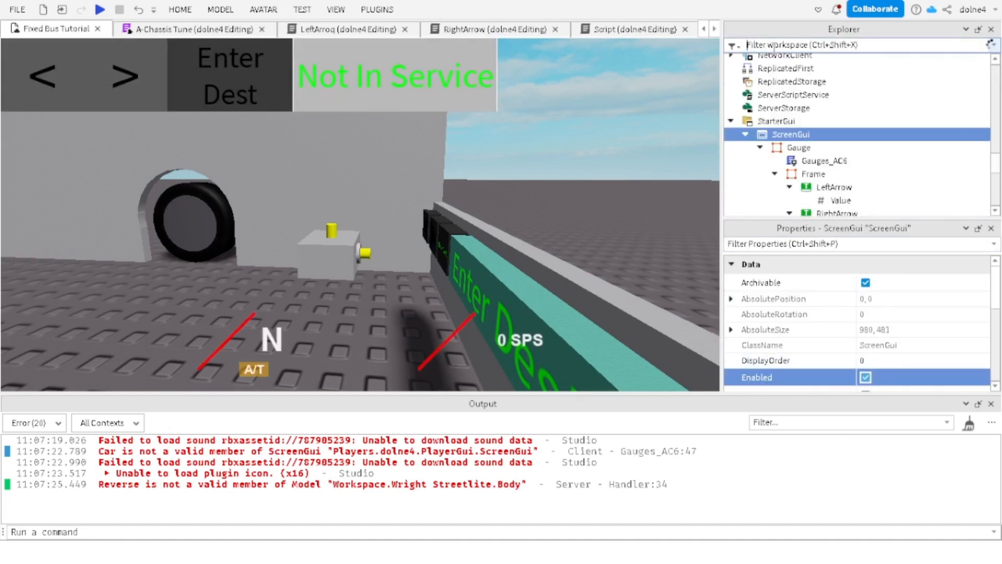
Step: Add a TextLabel to the Gauge's Frame and fit it over the existing Destination label at 278 x 100
scroll(828, 180, down, 3)
scroll(828, 180, up, 2)
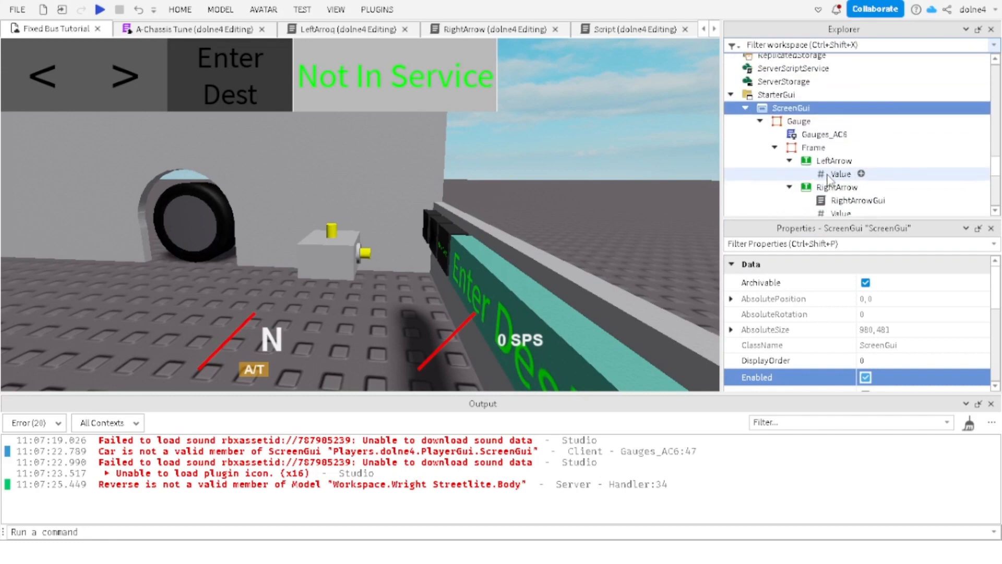
scroll(827, 180, down, 4)
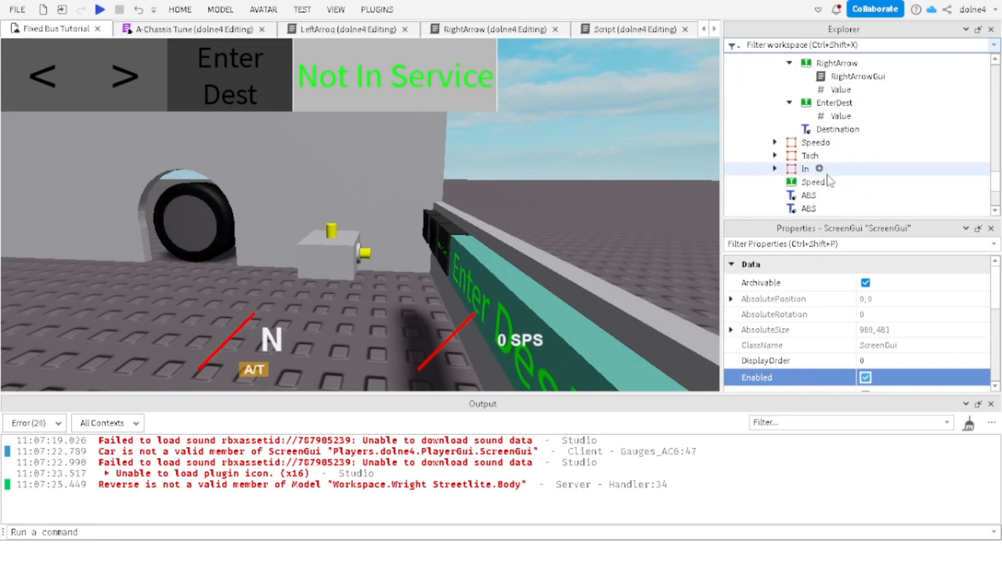
scroll(828, 89, up, 2)
click(835, 84)
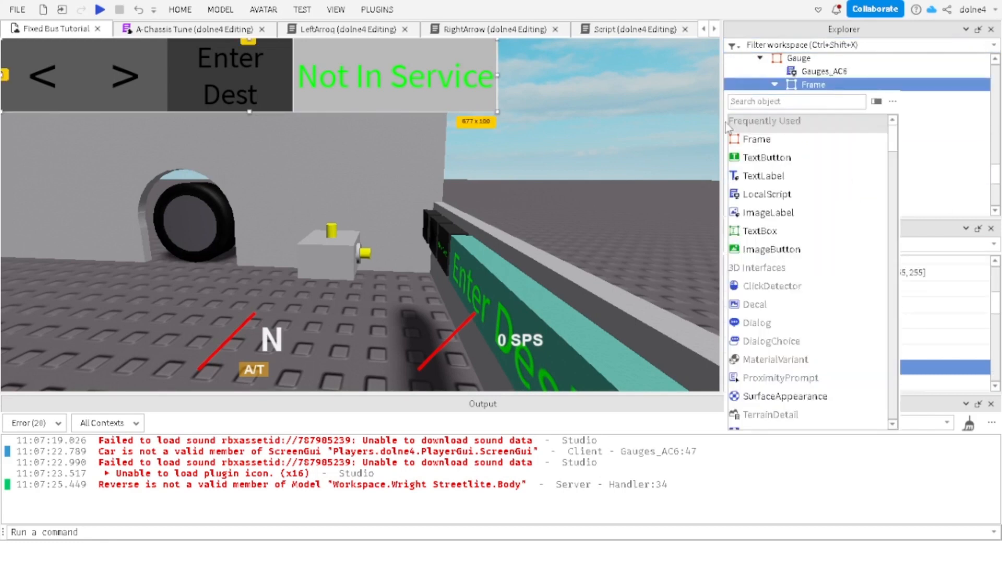
click(763, 175)
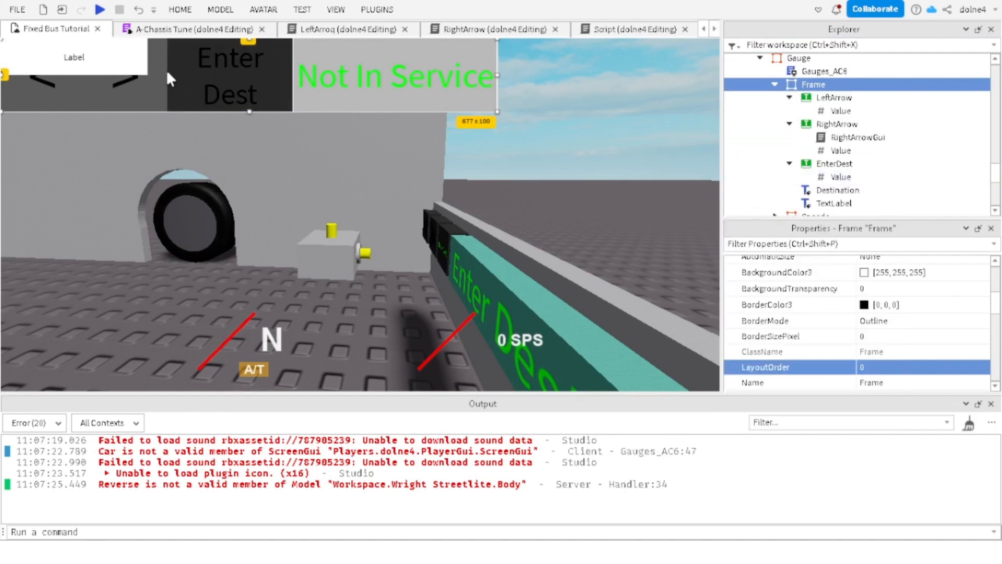
drag(79, 62, 495, 69)
drag(395, 74, 402, 110)
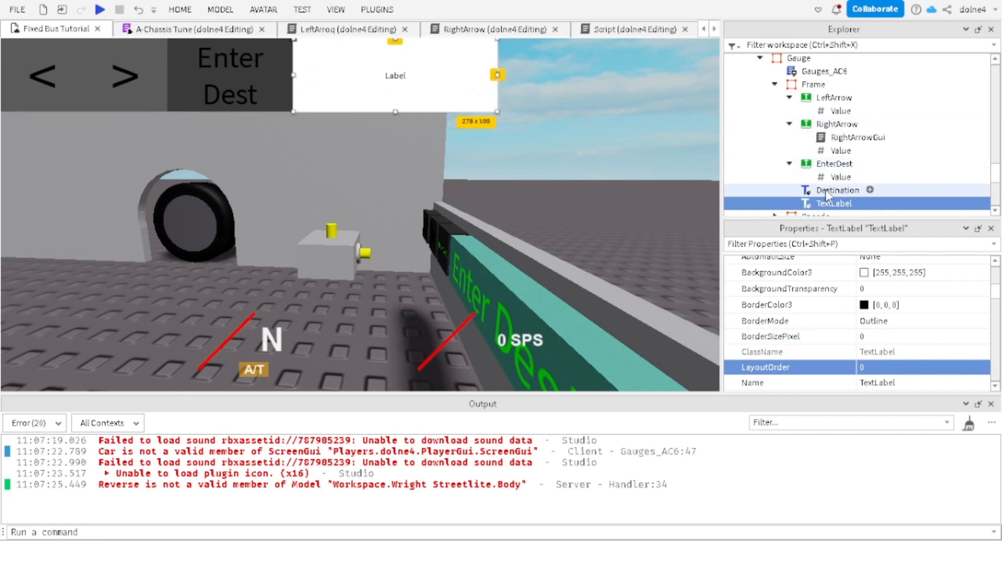
Step: Set the new TextLabel's BackgroundColor3 to 185, 185, 185, matching the Destination label
click(845, 190)
click(890, 272)
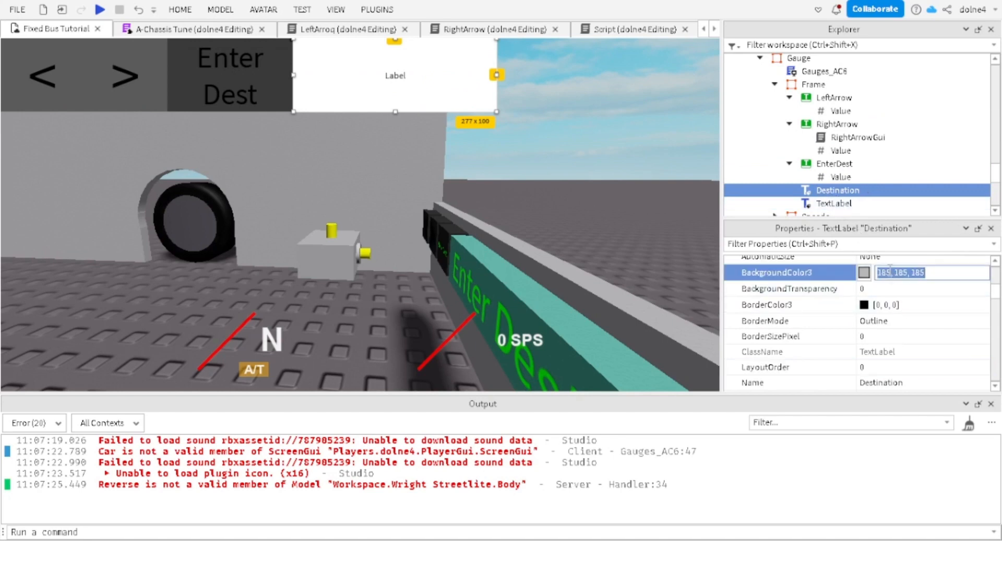
click(837, 204)
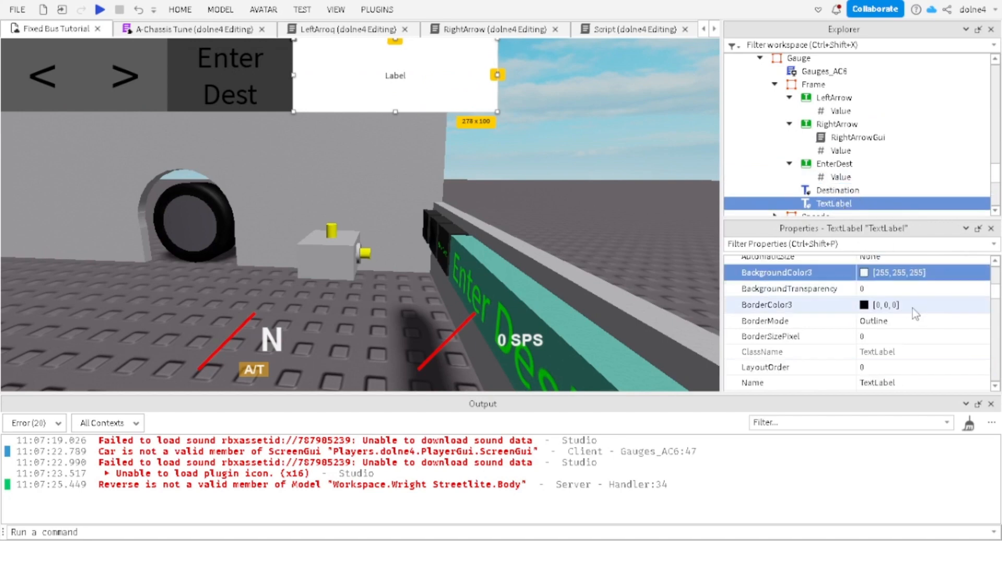
click(896, 276)
text(185, 185, 185)
key(Return)
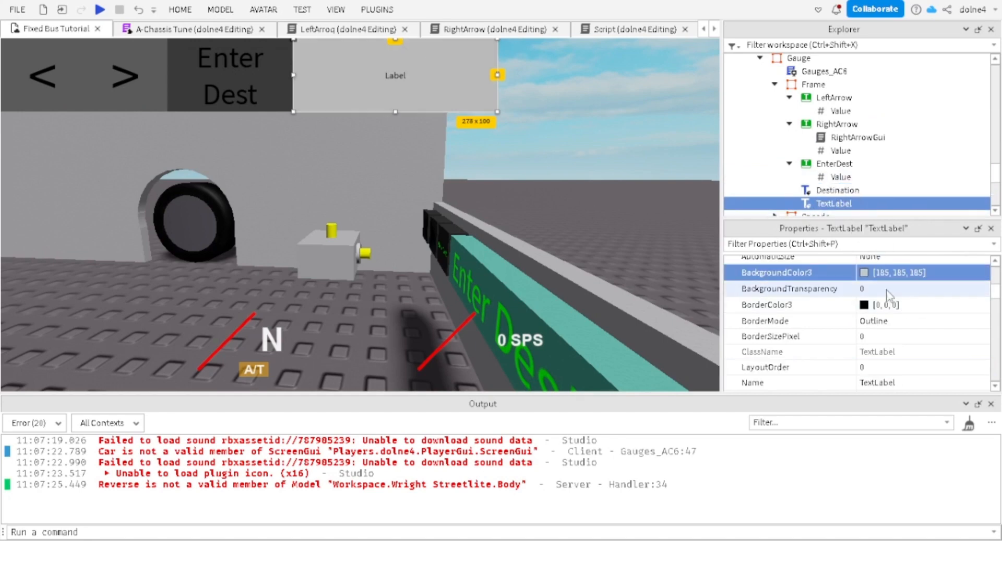
Step: Copy the Destination label's TextColor3 of 0, 255, 0 to the new TextLabel and turn on its TextScaled property
click(831, 191)
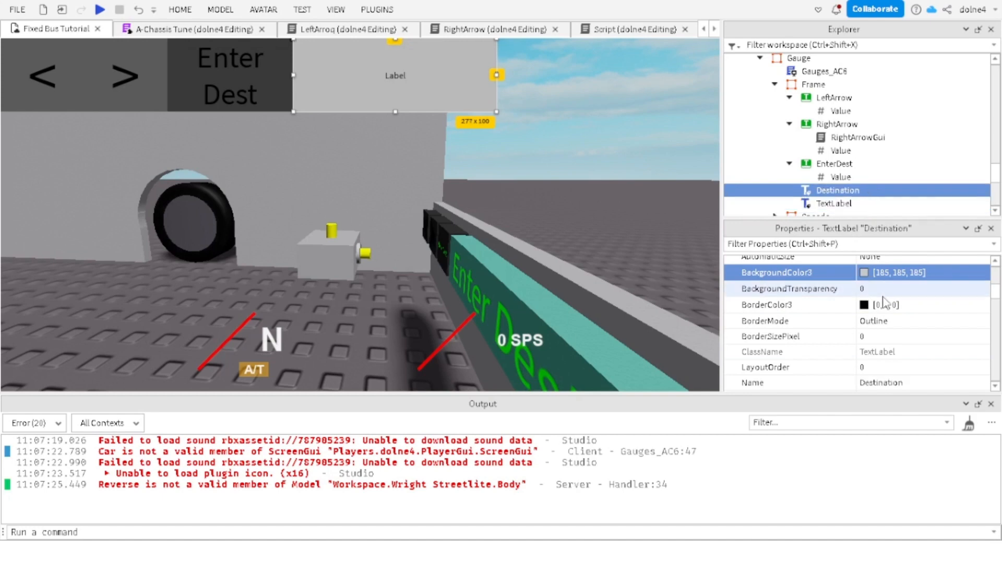
scroll(881, 307, down, 10)
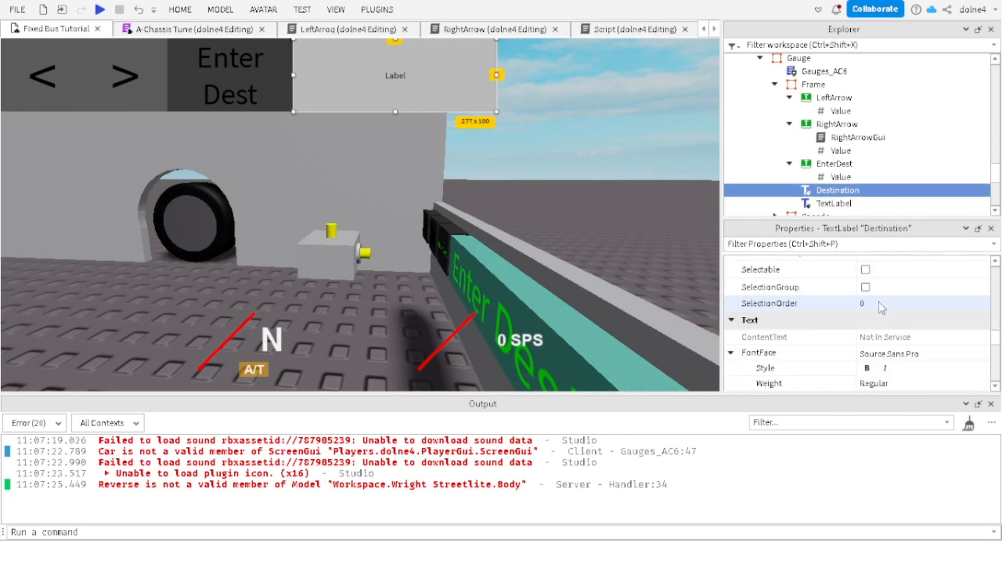
scroll(881, 307, down, 1)
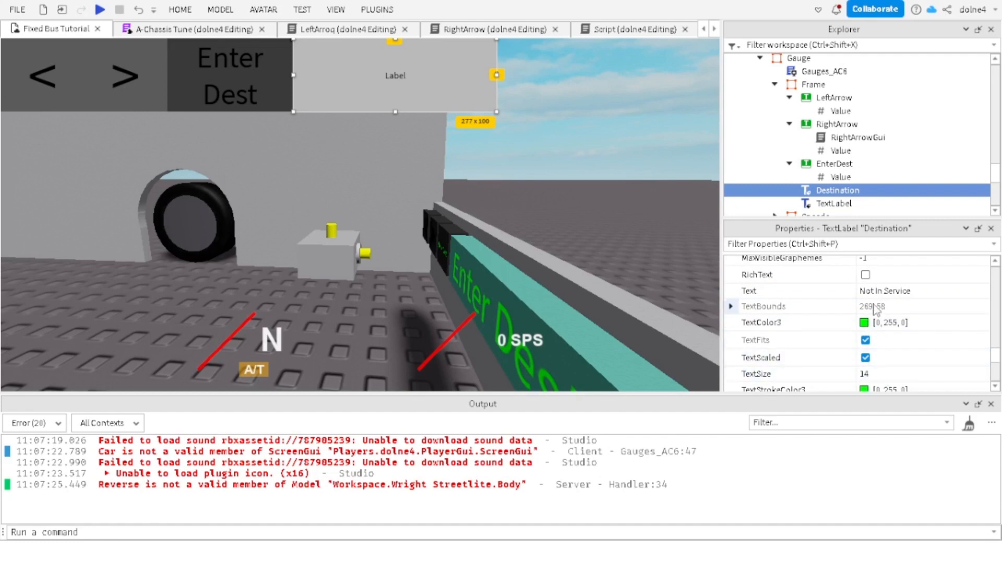
click(898, 322)
key(ctrl+c)
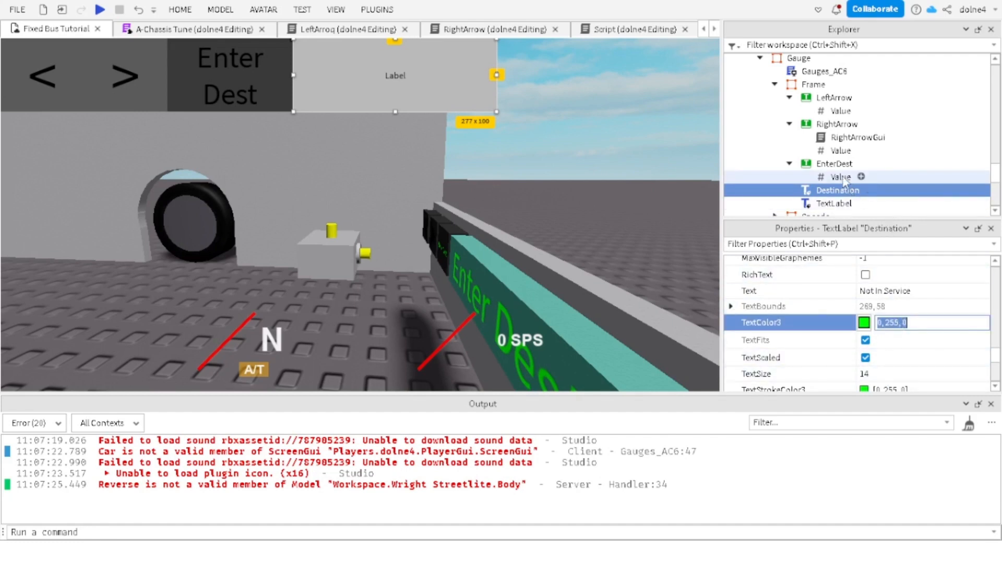
click(834, 203)
click(888, 321)
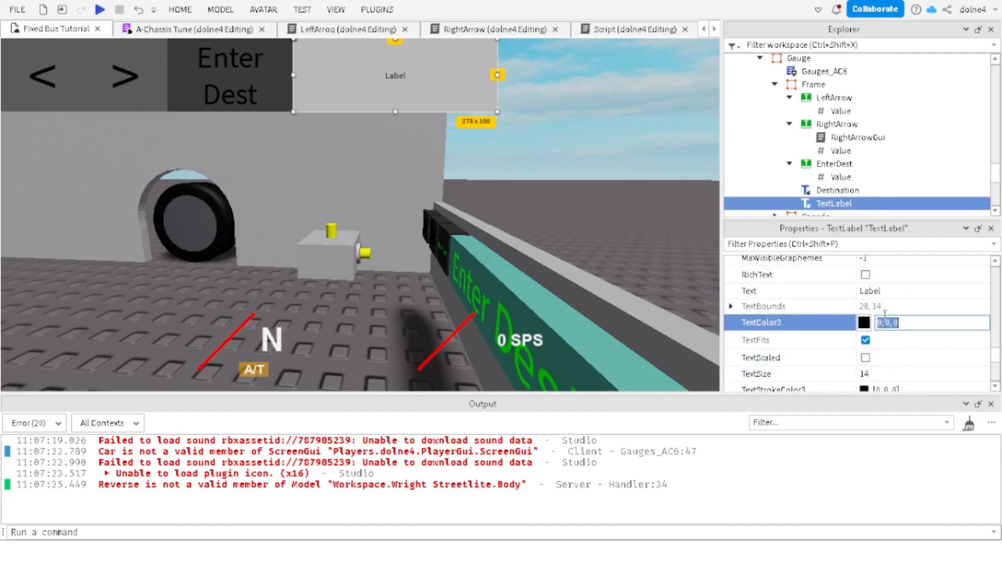
key(ctrl+v)
key(Return)
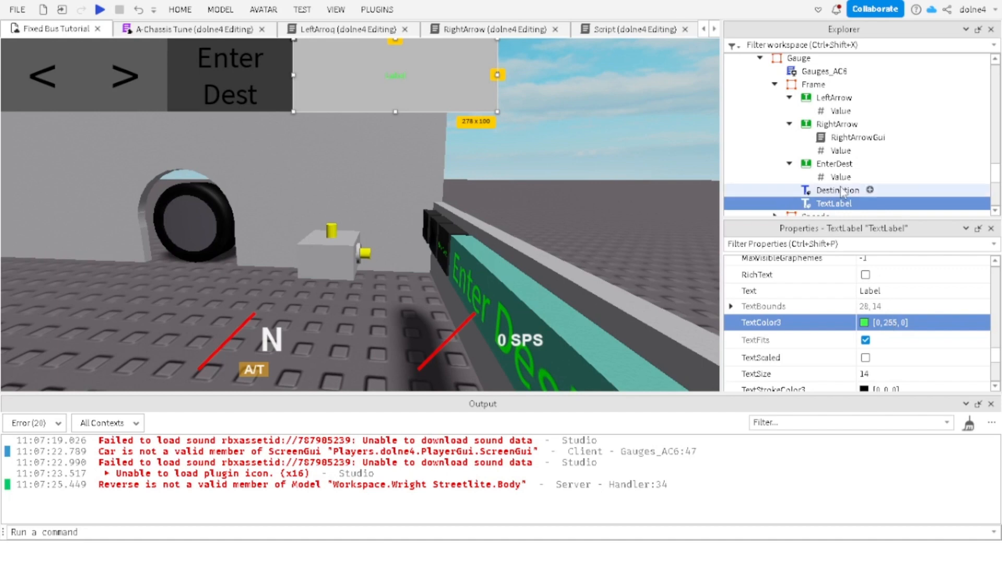
click(866, 357)
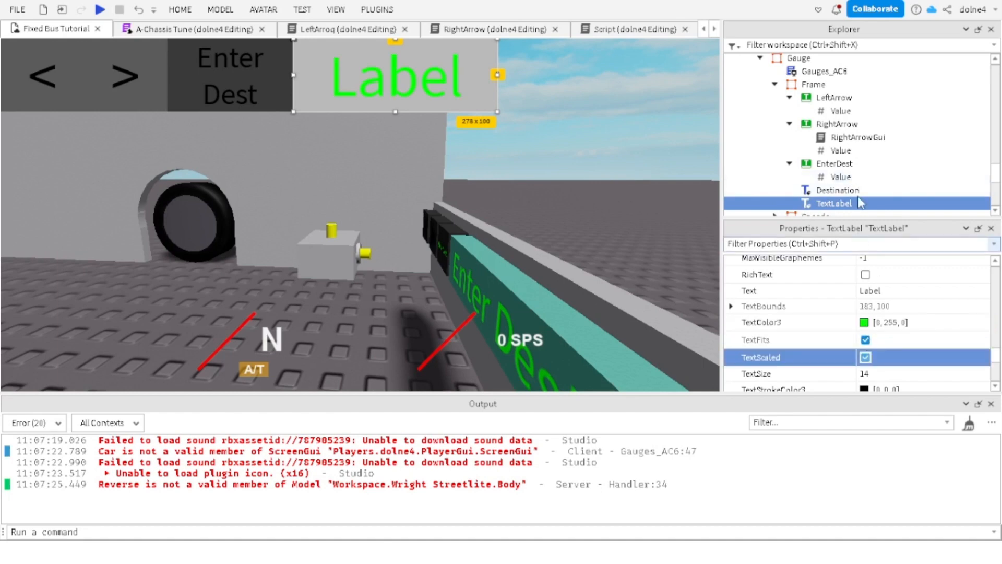
Step: Copy the Destination label's text "Not In Service" into the new TextLabel
click(835, 191)
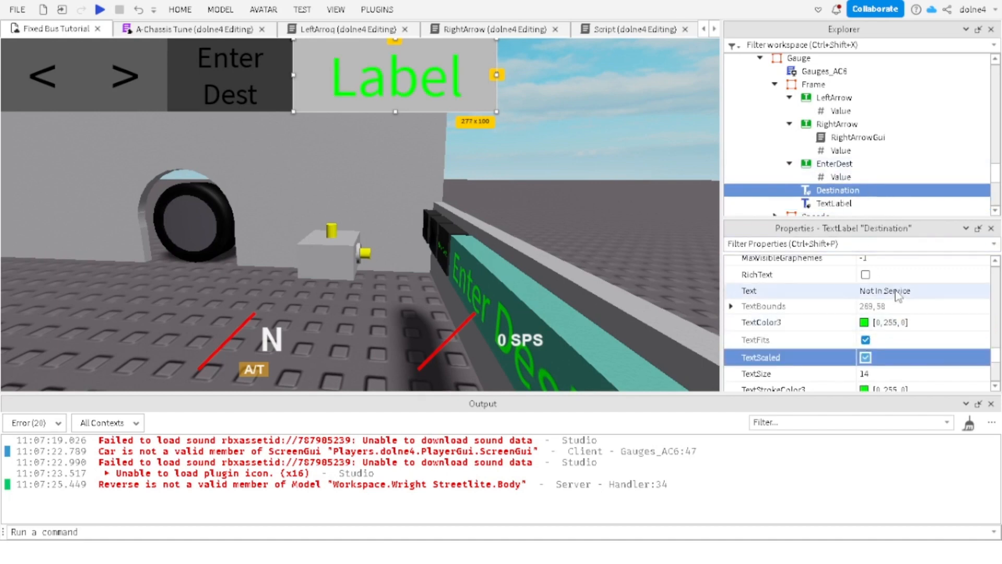
click(910, 290)
key(ctrl+c)
click(839, 205)
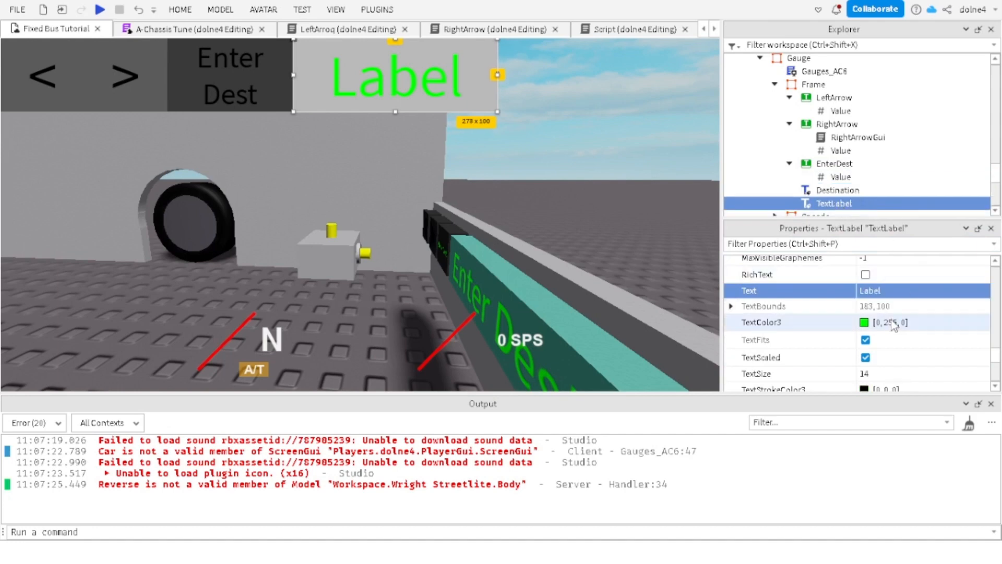
click(880, 290)
key(ctrl+v)
key(Return)
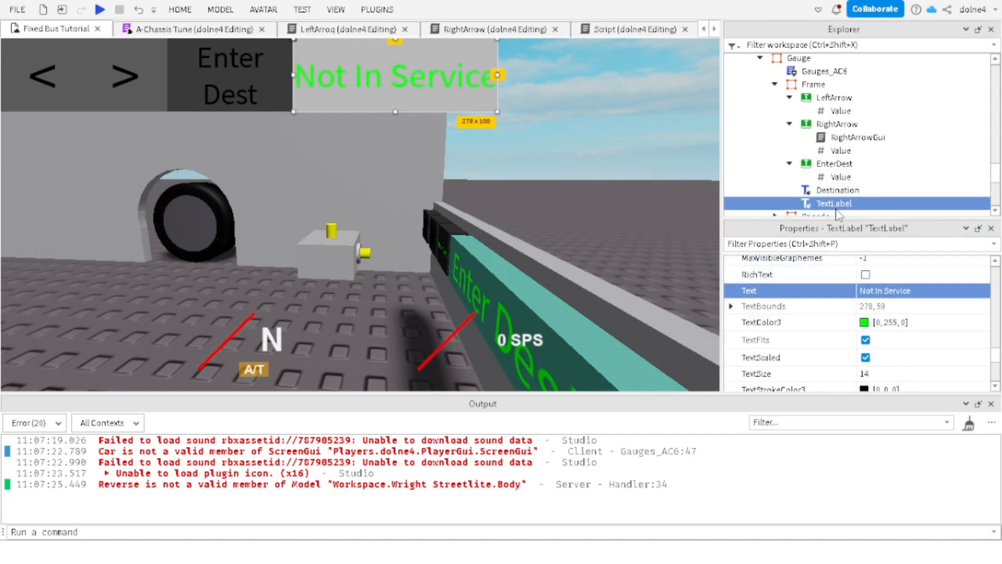
Step: Delete the old Destination label and rename the new TextLabel as Destination
click(825, 191)
key(Delete)
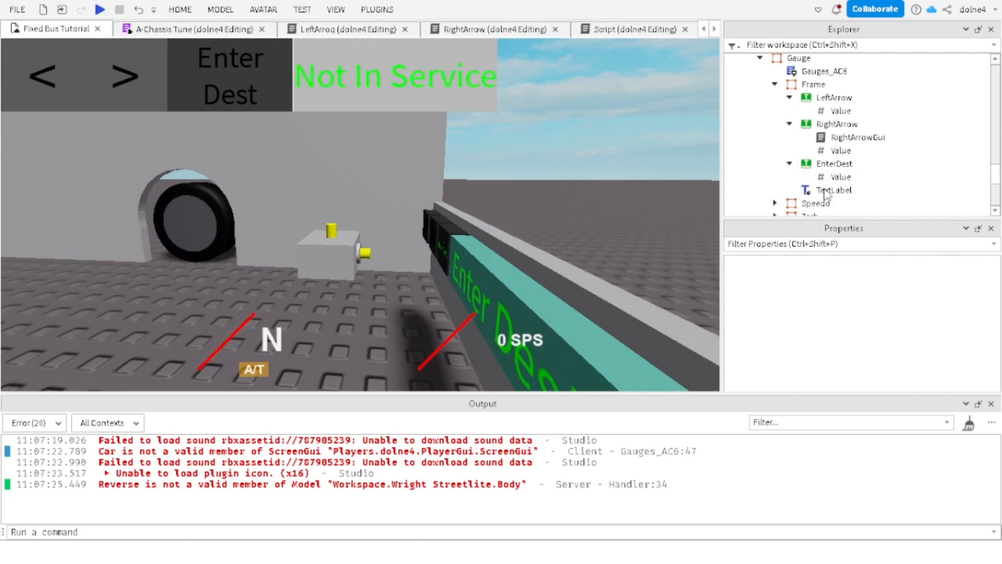
click(830, 191)
scroll(912, 372, down, 15)
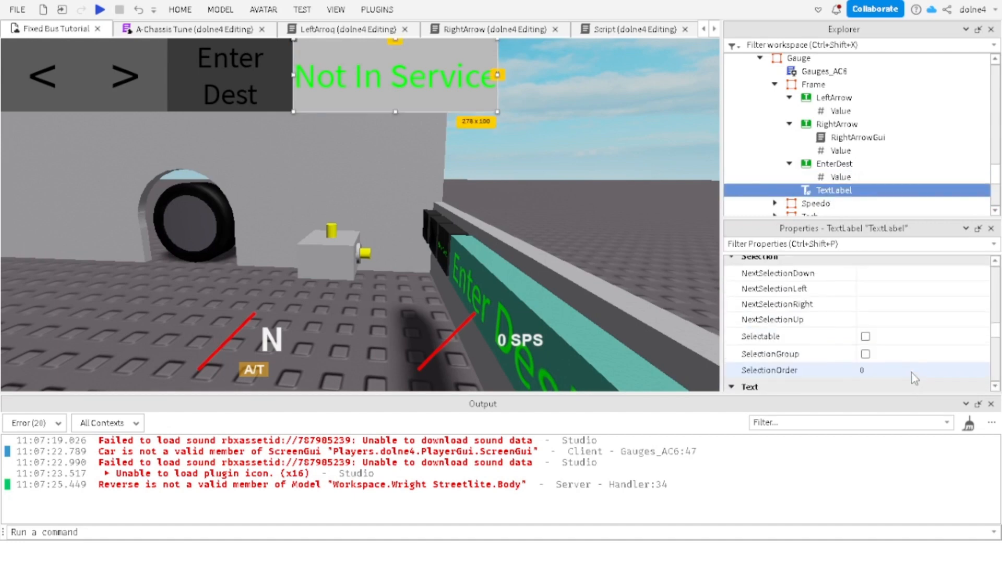
scroll(901, 336, up, 15)
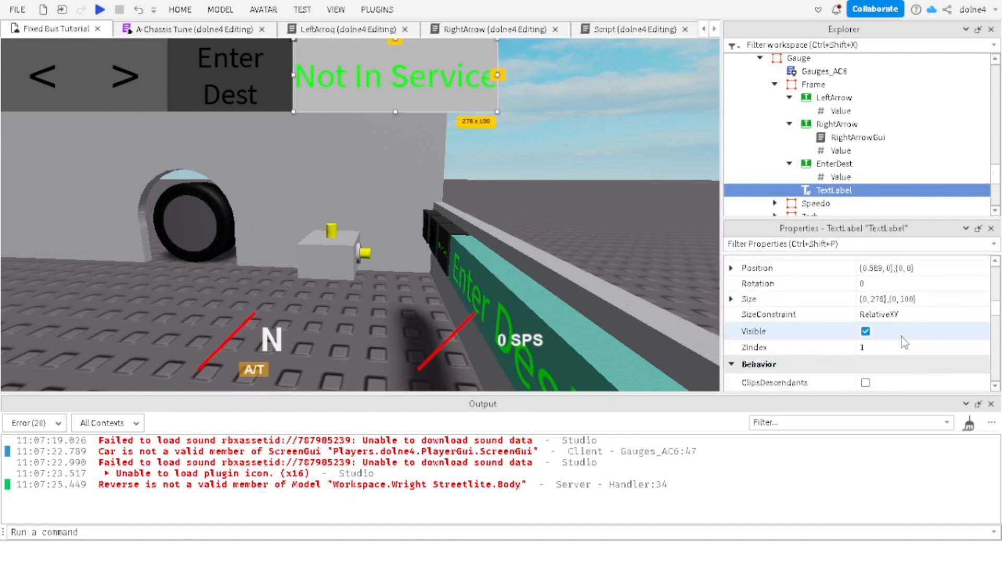
click(840, 177)
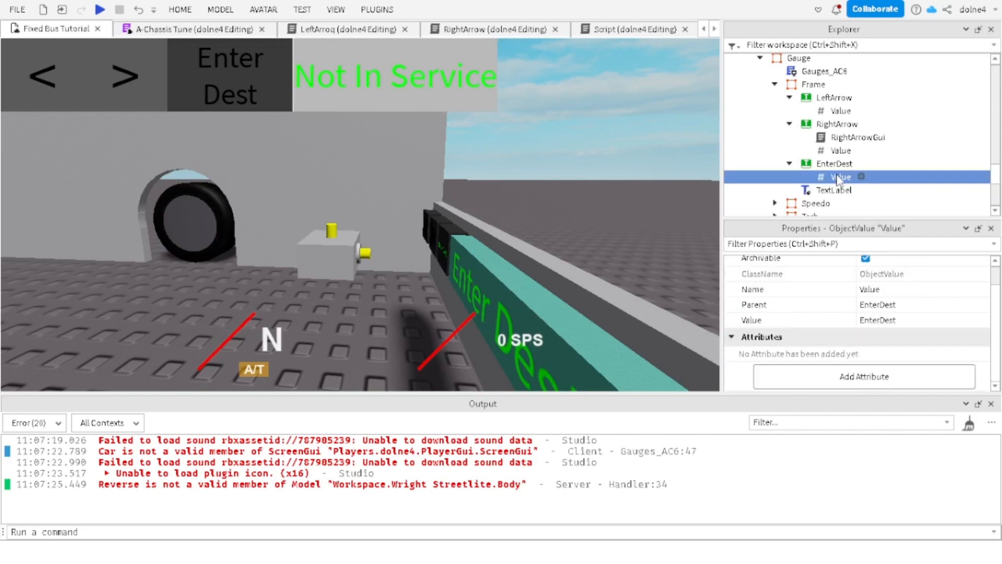
click(832, 191)
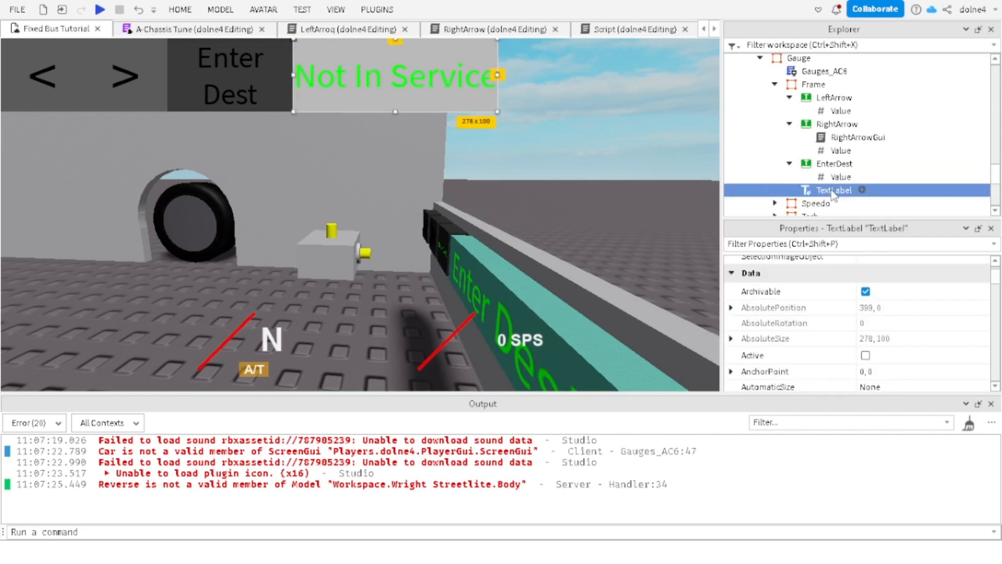
double_click(833, 191)
text(Destination)
key(Return)
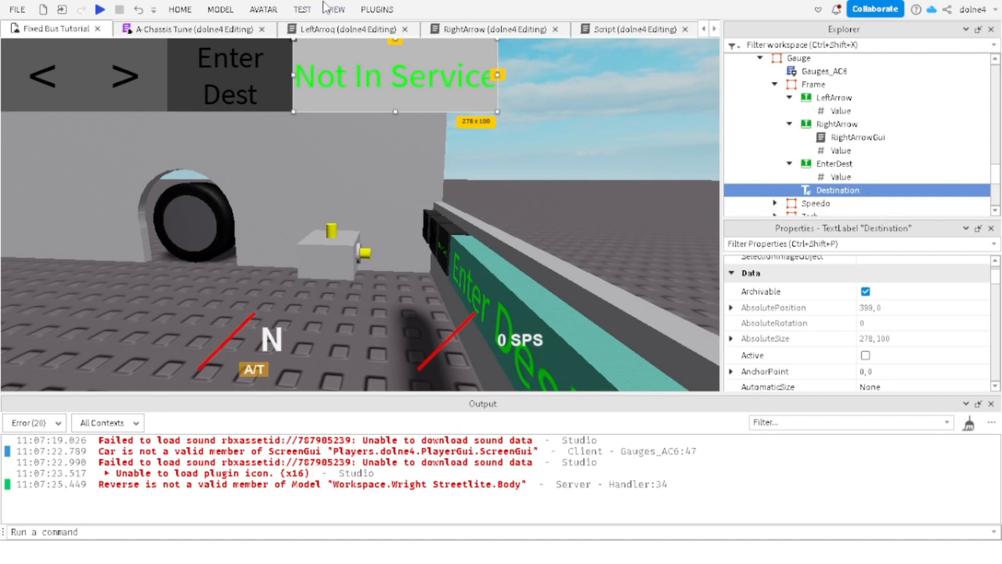
Step: Collapse the edited Gauge in StarterGui and try to delete the old Gauge frame from the A-Chassis Tune Plugins folder
scroll(781, 104, up, 1)
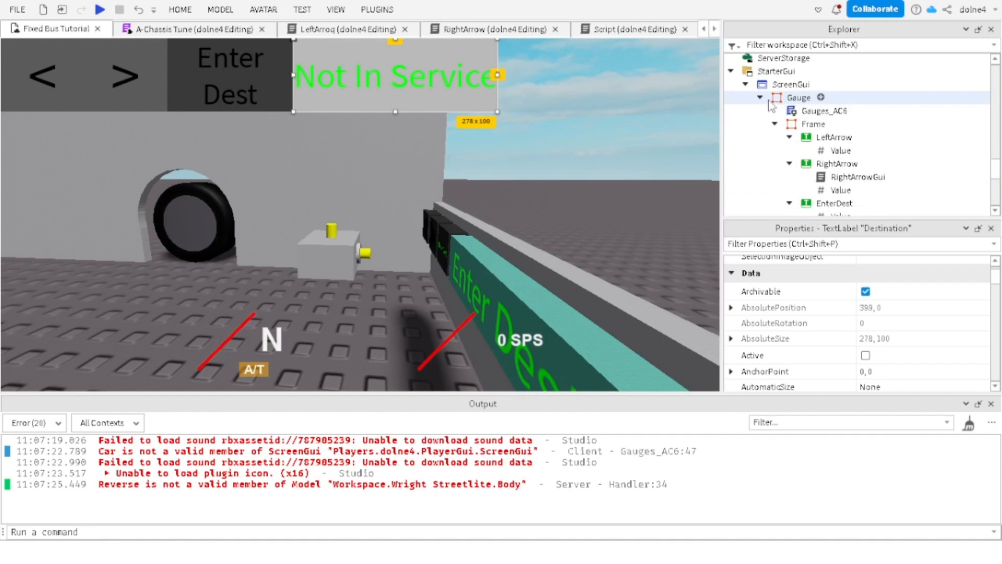
click(759, 97)
click(789, 144)
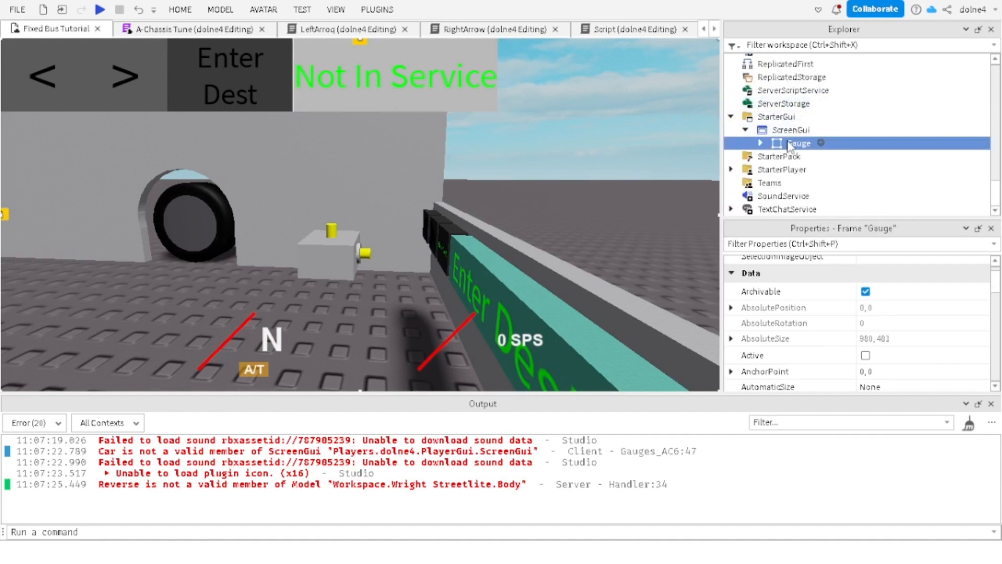
scroll(798, 151, up, 10)
scroll(814, 161, down, 3)
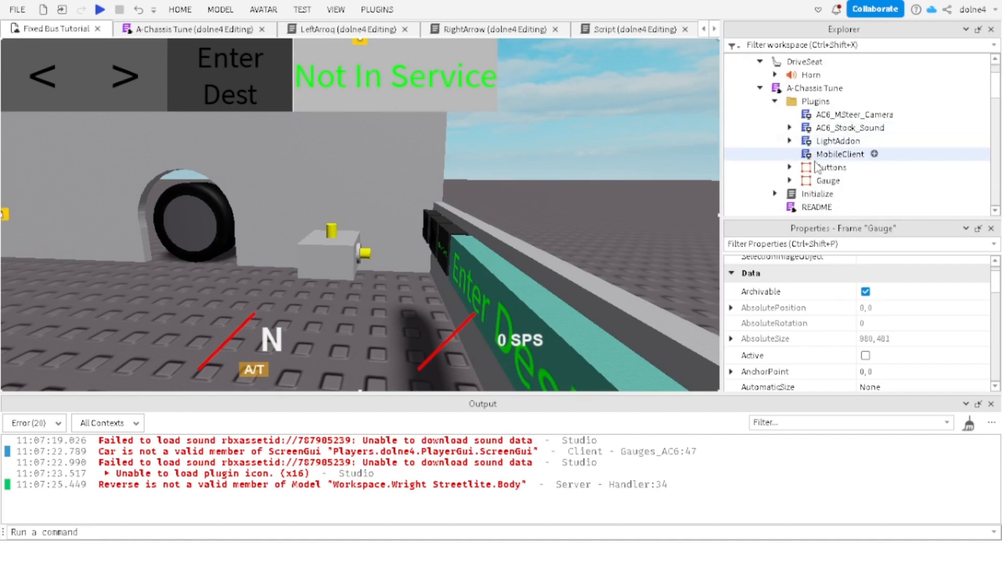
click(814, 183)
key(Delete)
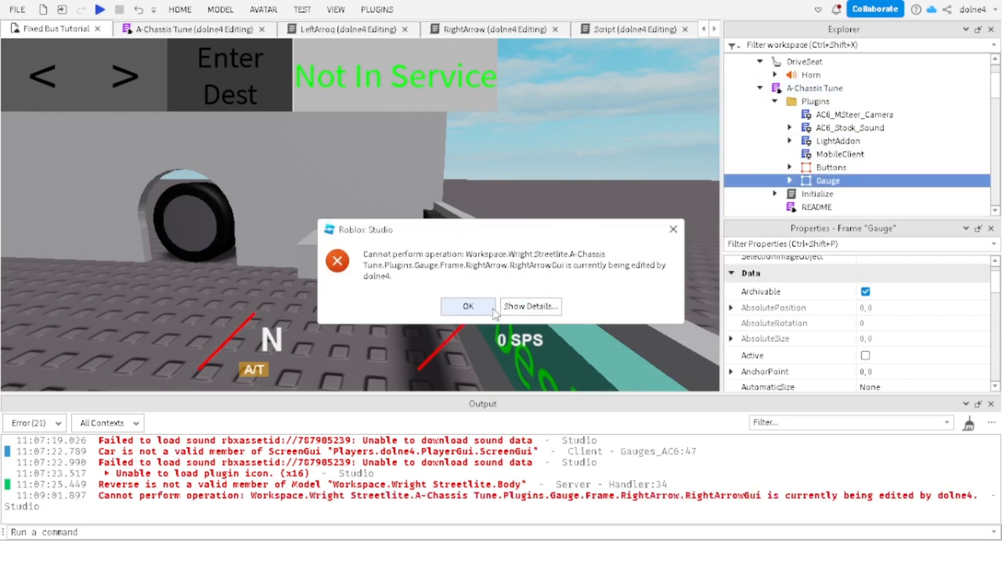
click(468, 307)
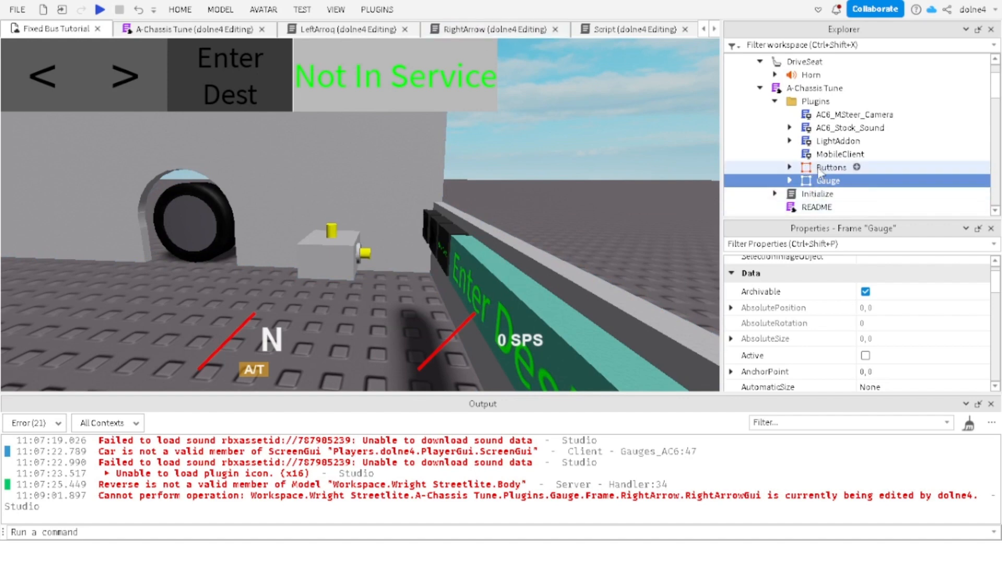
Step: Close all open script editors, including both RightArrowGui scripts, leaving only the Fixed Bus Tutorial viewport open
scroll(814, 171, down, 5)
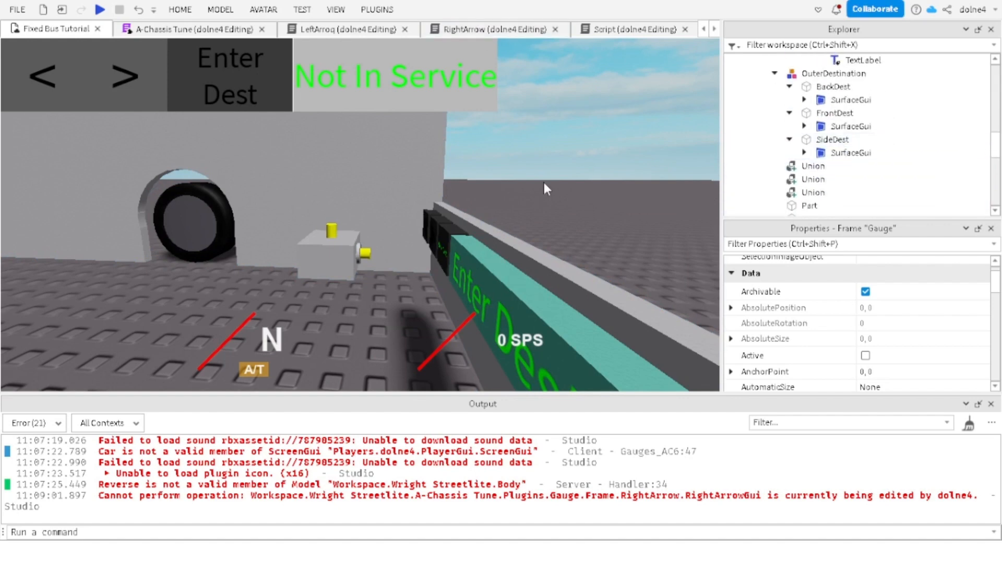
click(259, 29)
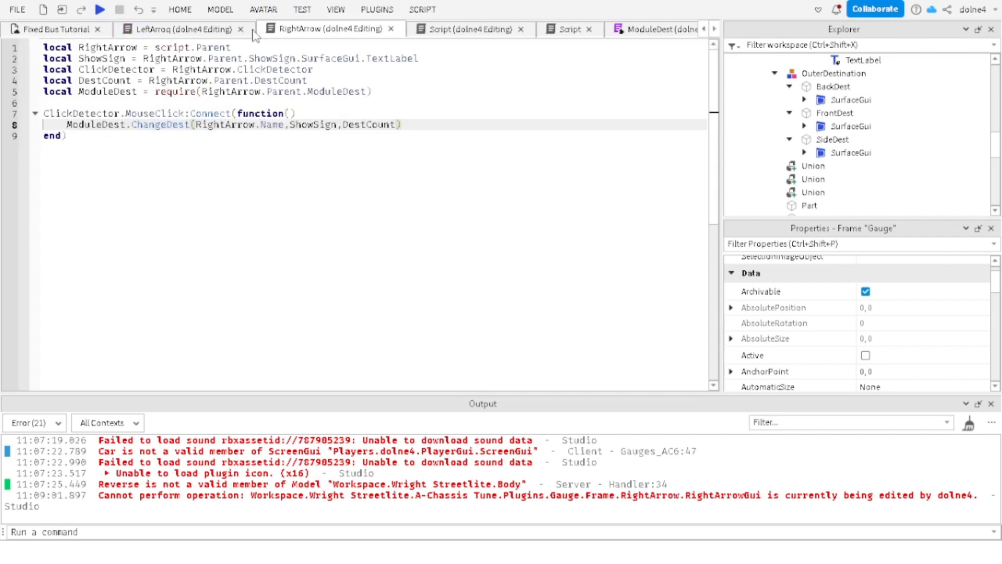
click(245, 30)
click(244, 31)
click(205, 24)
click(205, 29)
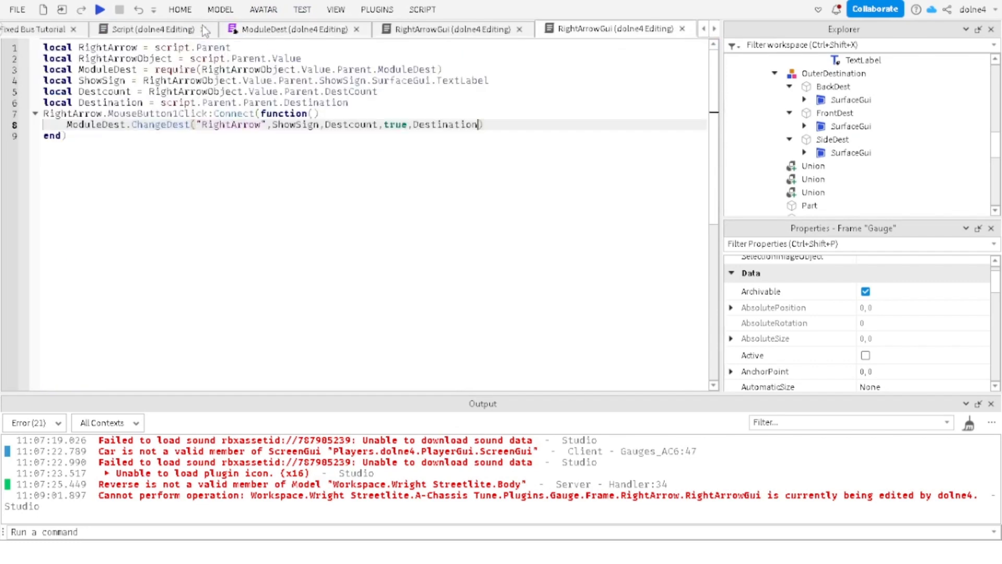
click(204, 28)
click(251, 29)
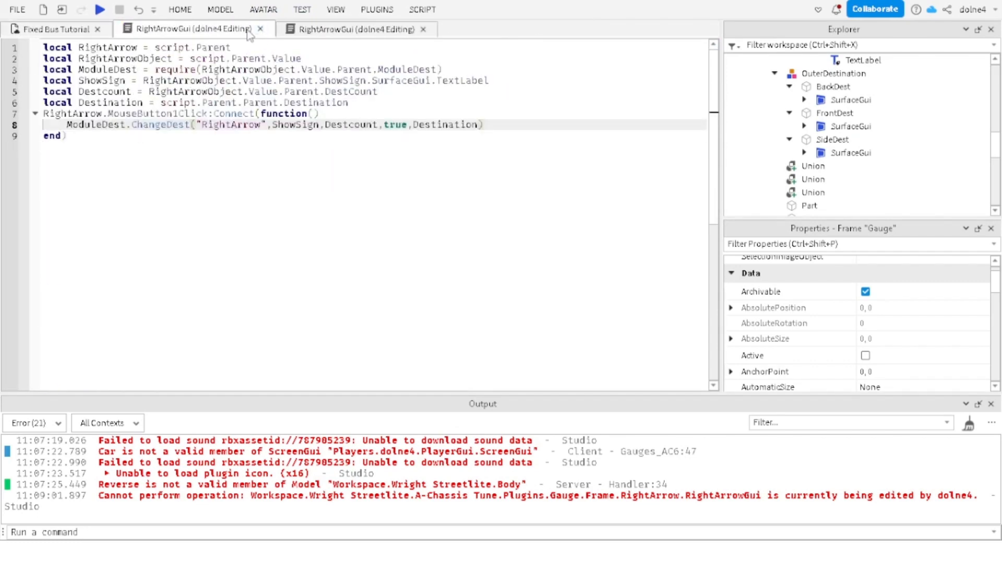
click(260, 29)
click(260, 29)
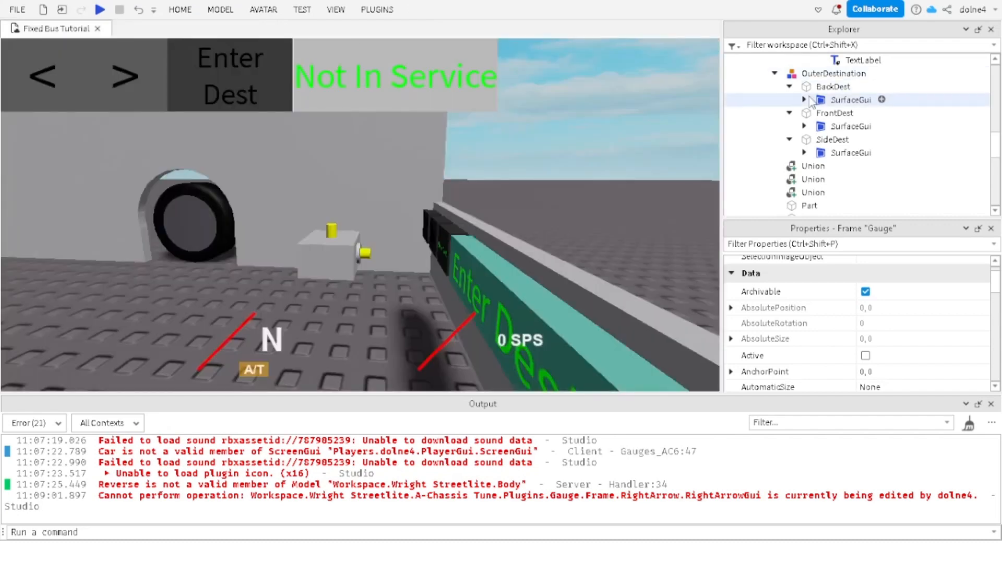
Step: Delete the old Gauge frame from the A-Chassis Tune Plugins folder of the Wright Streetlite model
click(472, 264)
scroll(886, 214, up, 1)
scroll(886, 213, down, 1)
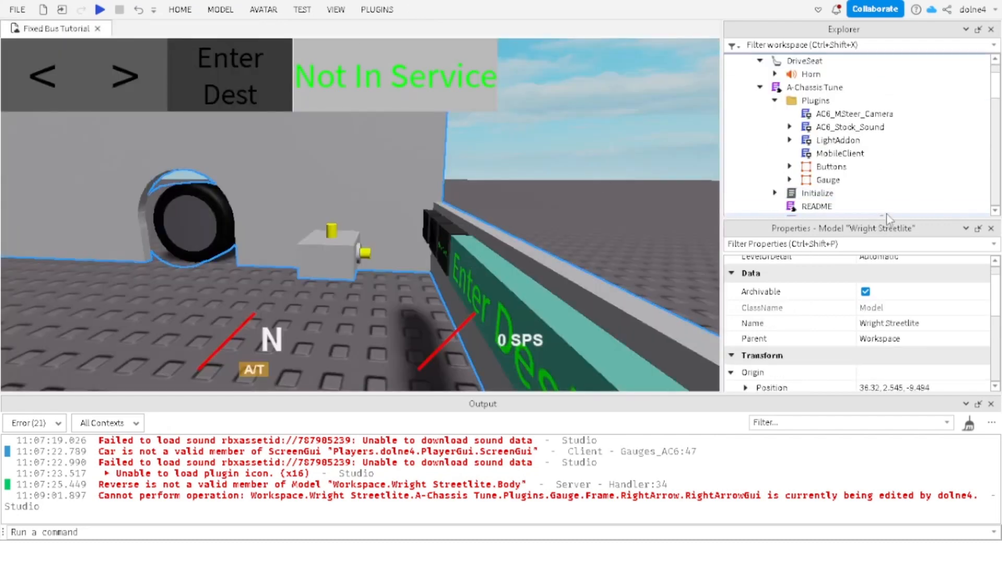
click(822, 180)
key(Delete)
Step: Copy the edited Gauge frame from the StarterGui ScreenGui into the A-Chassis Tune Plugins folder
scroll(821, 182, down, 10)
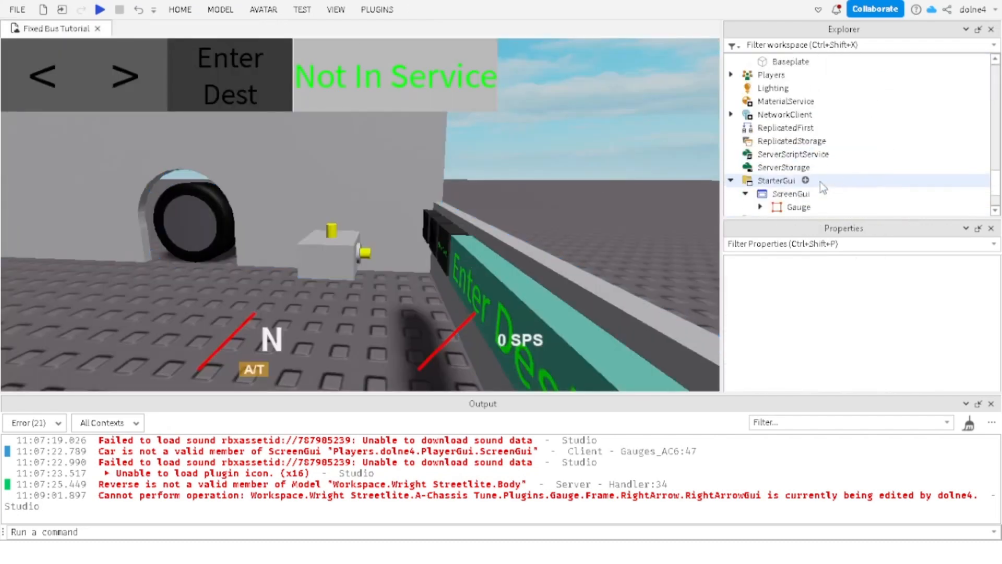
scroll(820, 183, down, 2)
scroll(820, 182, up, 1)
click(800, 175)
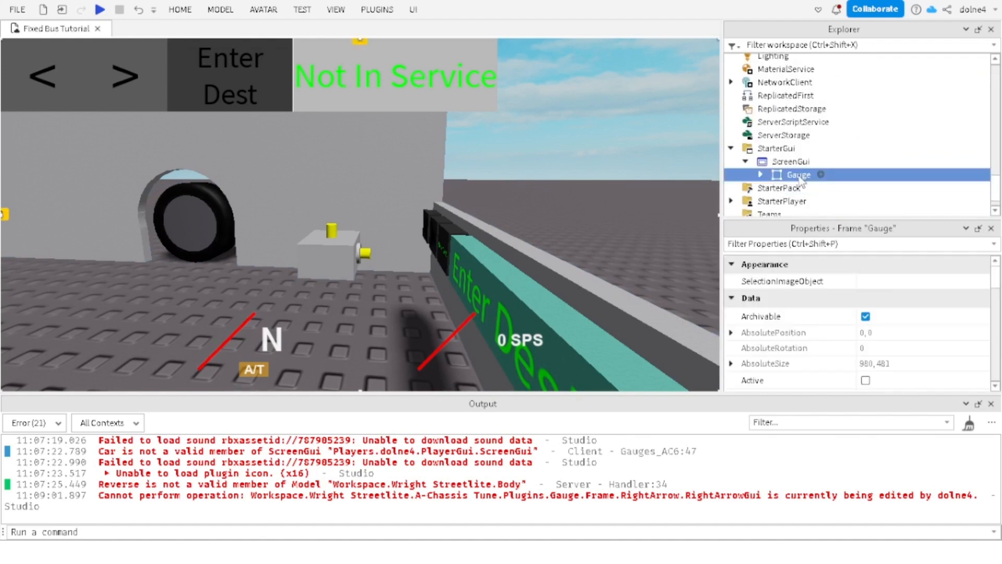
scroll(801, 180, up, 10)
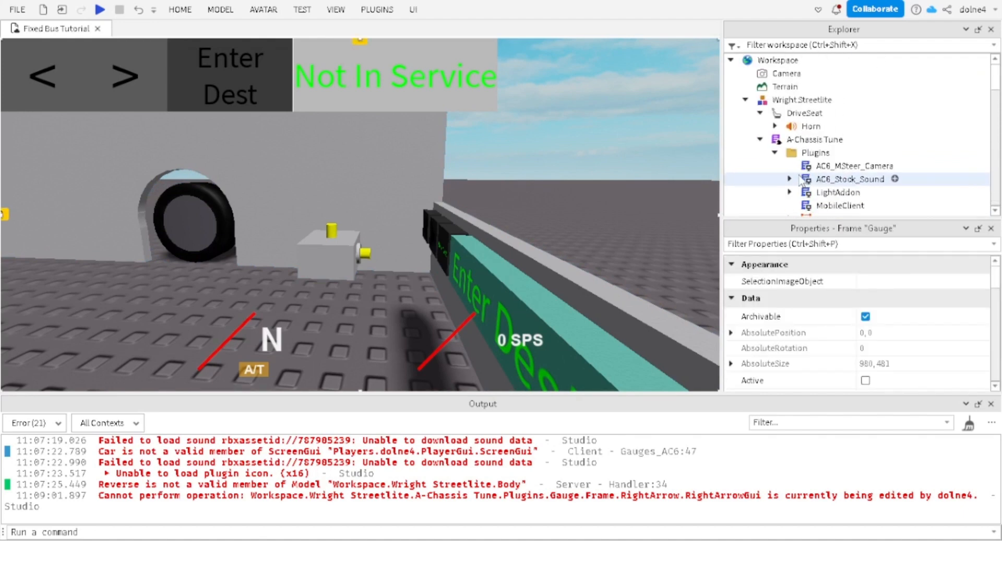
click(814, 152)
key(ctrl+shift+v)
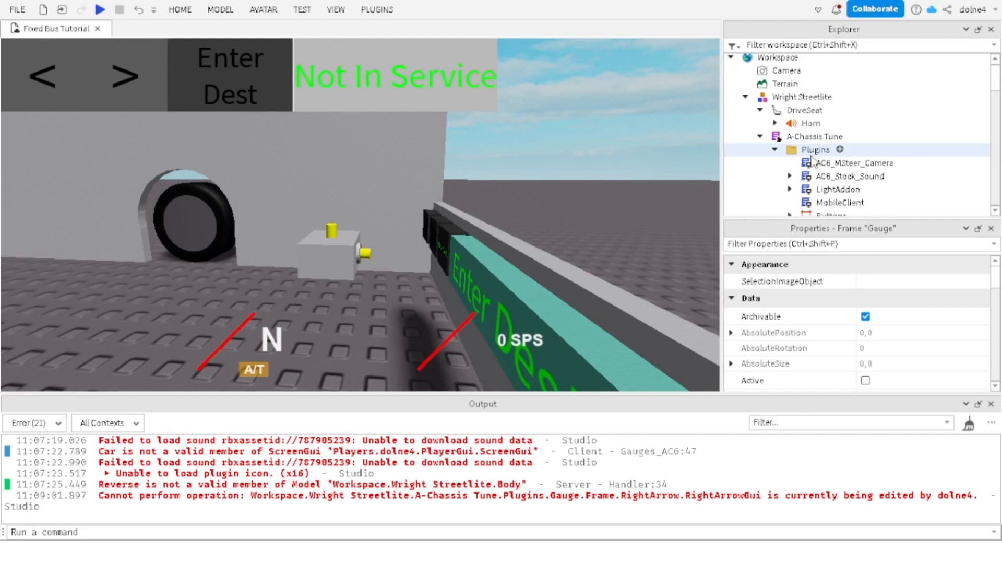
Step: Playtest the bus and advance the destination twice with the on-screen right arrow
click(302, 9)
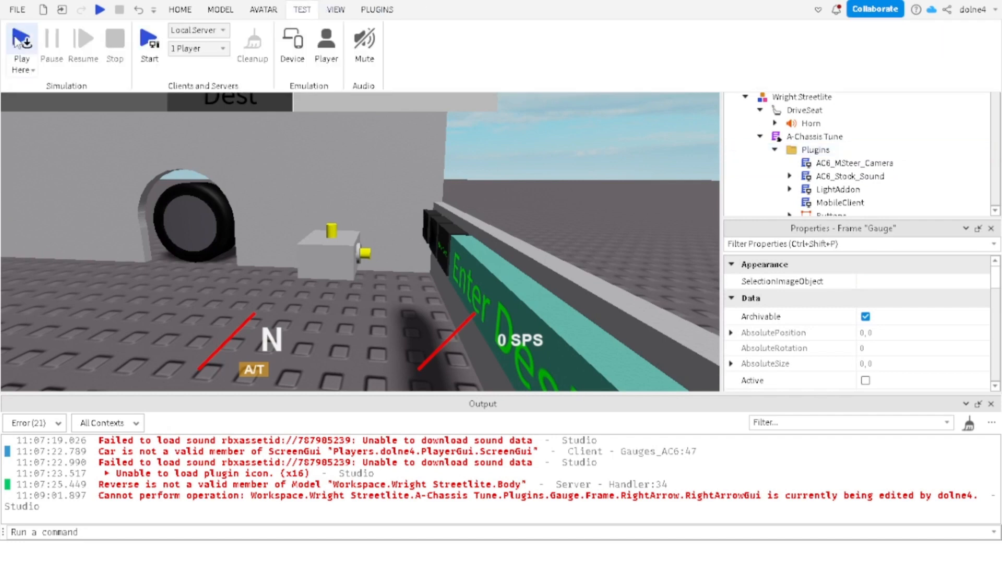
click(20, 41)
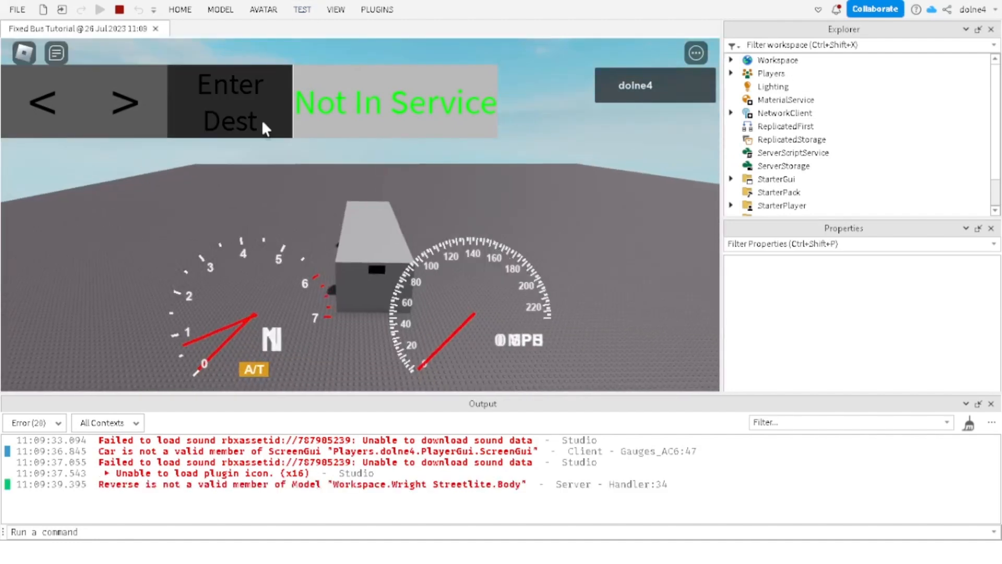
scroll(242, 171, up, 5)
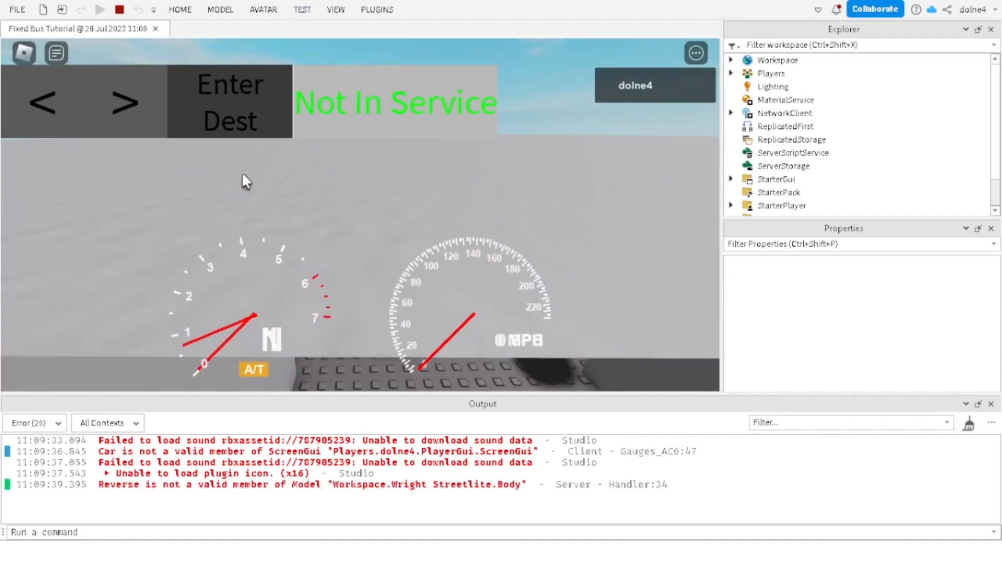
scroll(242, 174, down, 5)
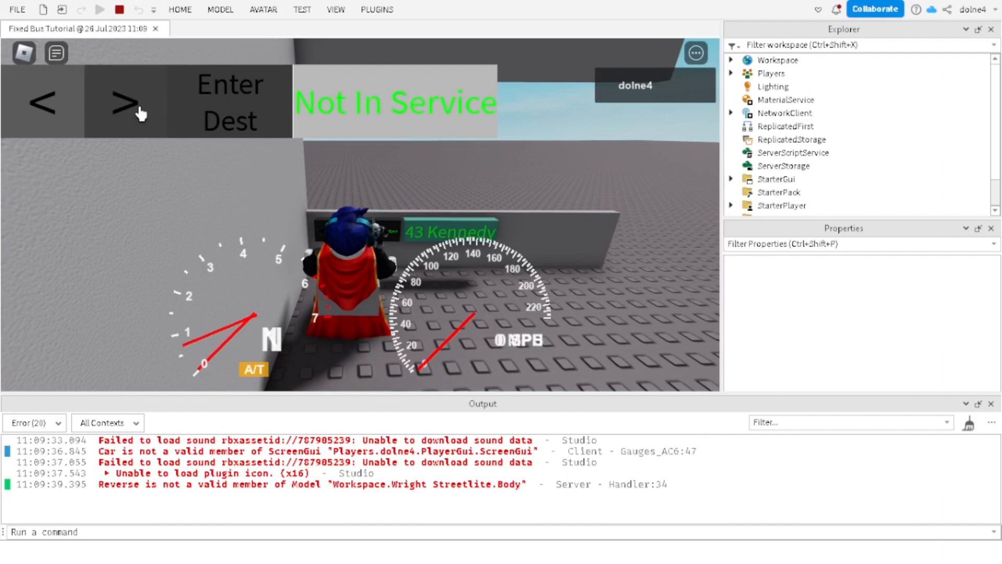
click(139, 111)
click(140, 111)
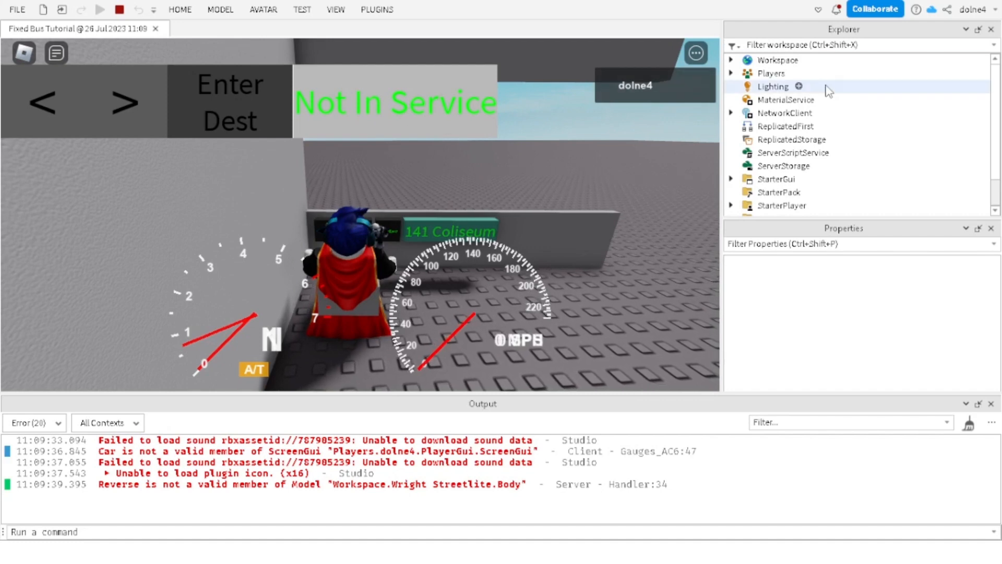
Step: Search the running game's objects for "desti", select the Destination label in the chassis interface Gauge, and clear the search
click(757, 46)
text(t)
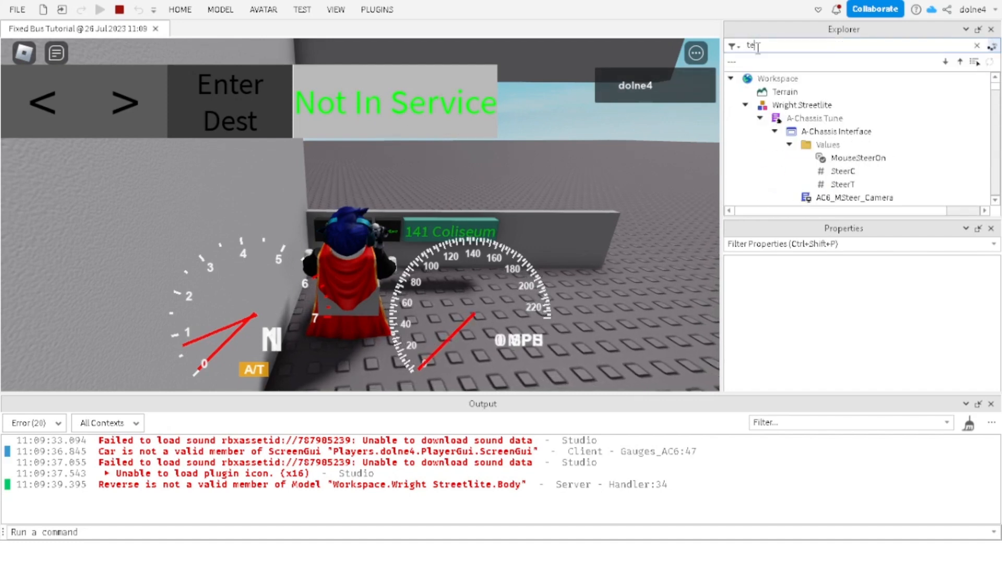
key(BackSpace)
text(desti)
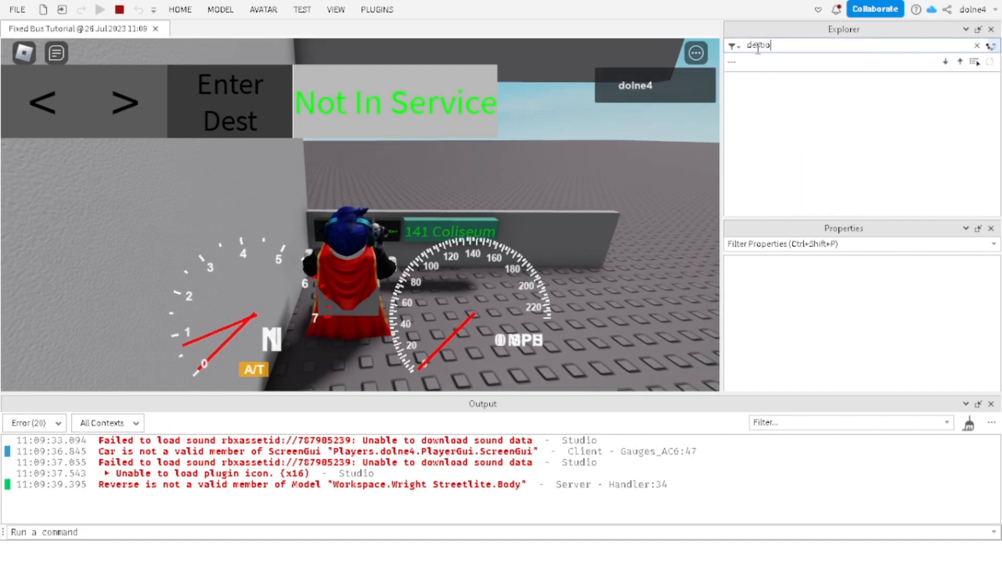
click(848, 159)
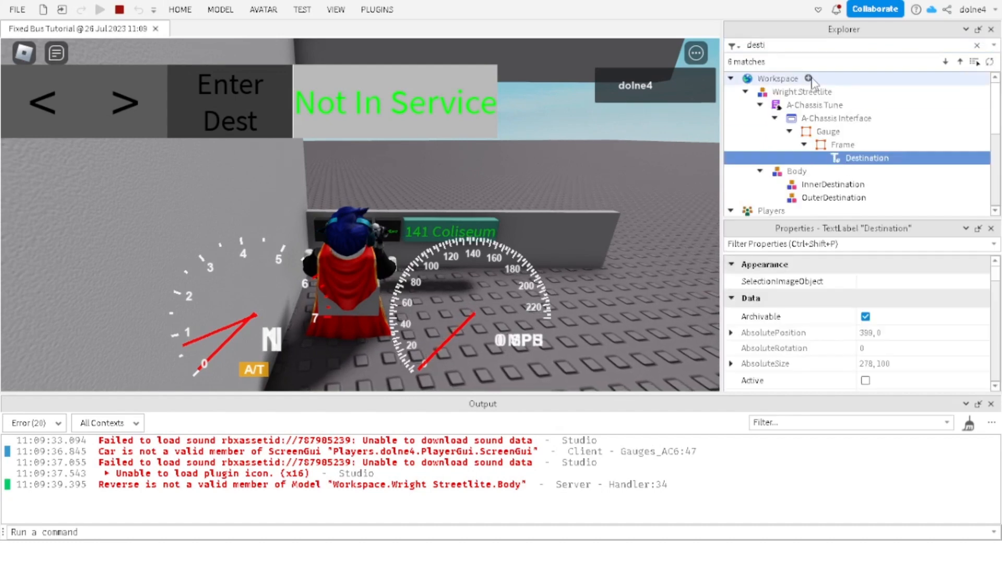
click(770, 47)
key(BackSpace)
key(BackSpace)
key(BackSpace)
key(BackSpace)
key(BackSpace)
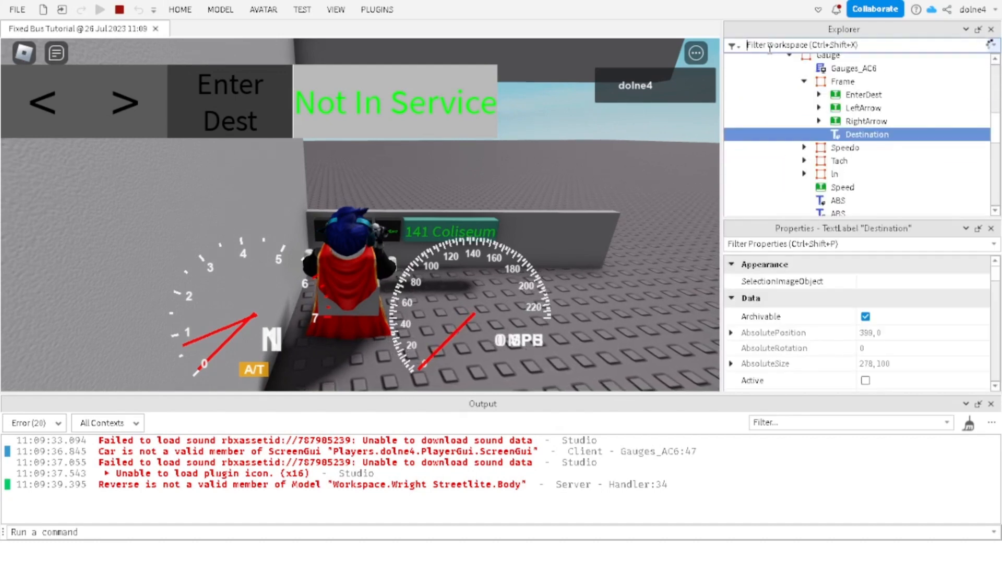
Step: Set the selected Destination label's Text to 11 in the running playtest
scroll(889, 268, down, 6)
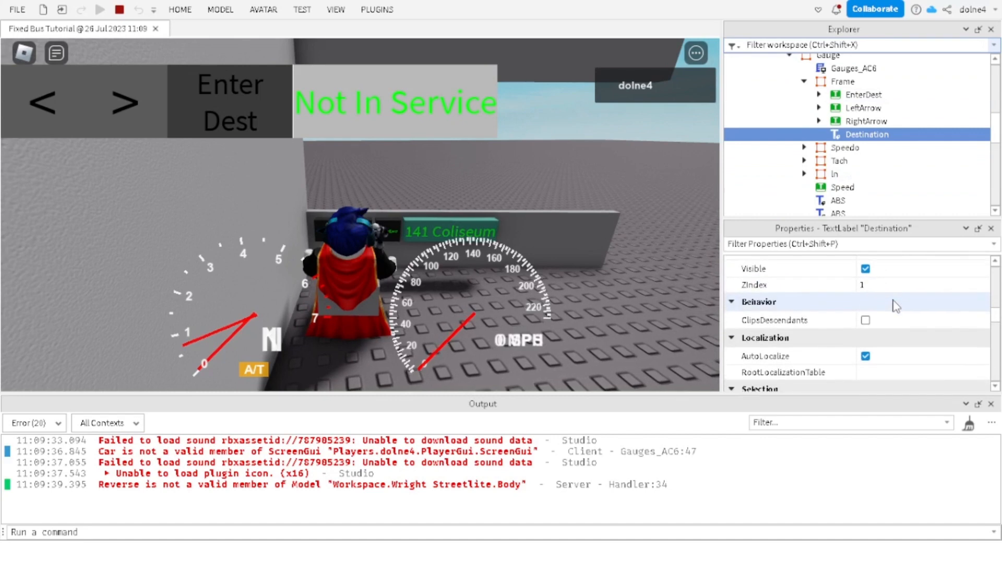
scroll(895, 306, up, 2)
scroll(895, 306, up, 2)
scroll(896, 306, down, 8)
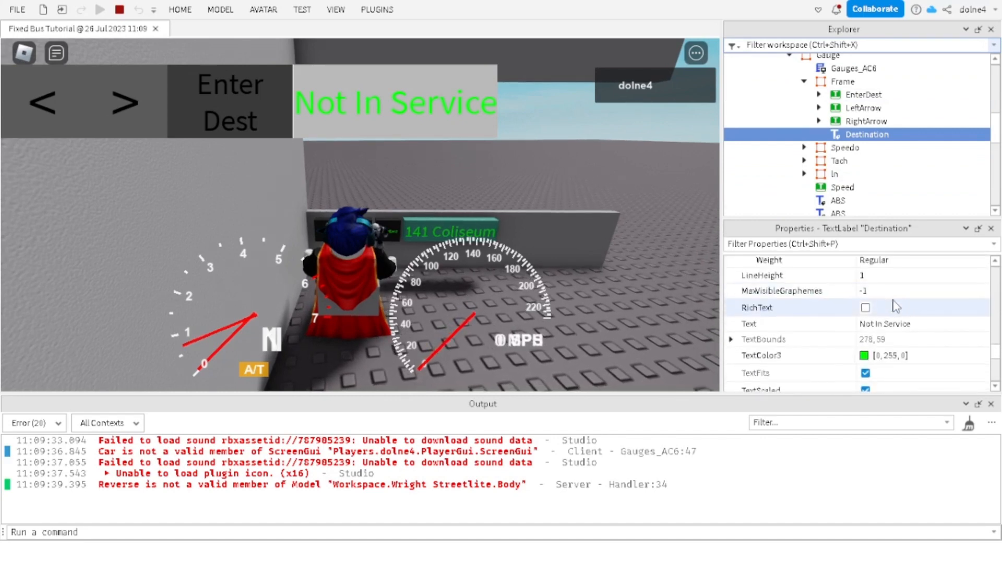
click(893, 303)
key(BackSpace)
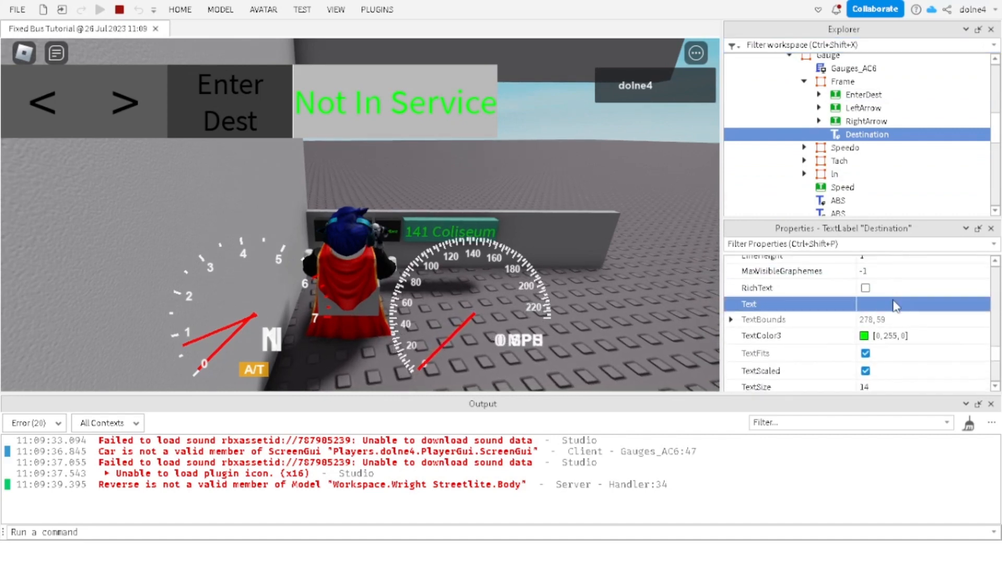
click(894, 302)
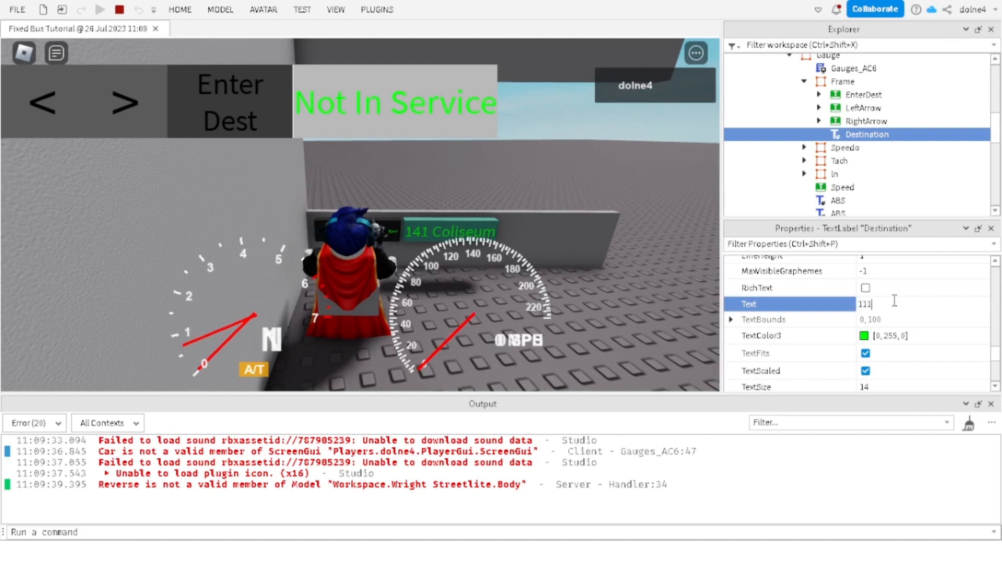
text(11)
key(Return)
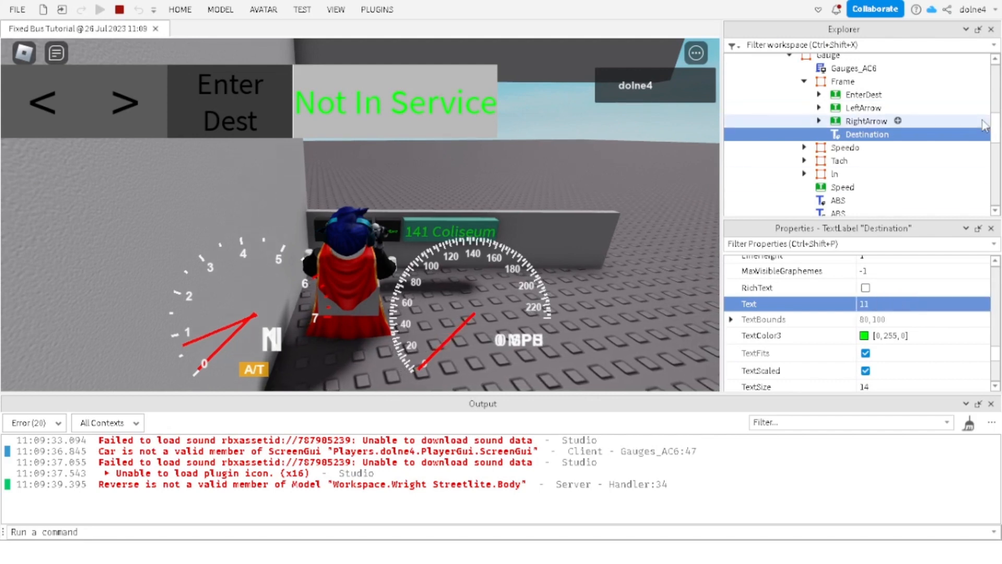
Step: Disable the ScreenGui under StarterGui in the running playtest
drag(997, 128, 999, 214)
scroll(985, 179, up, 8)
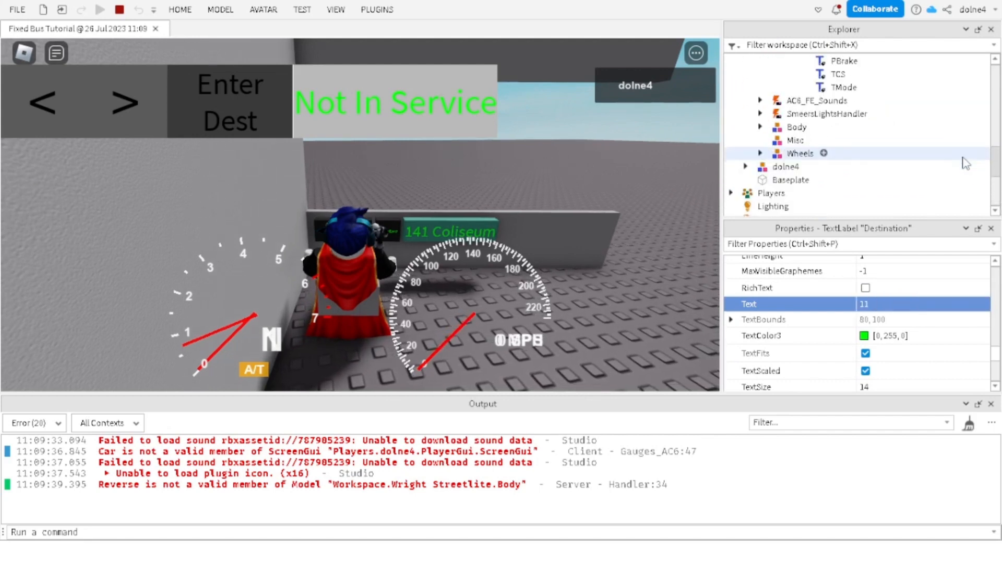
scroll(933, 136, up, 5)
click(846, 110)
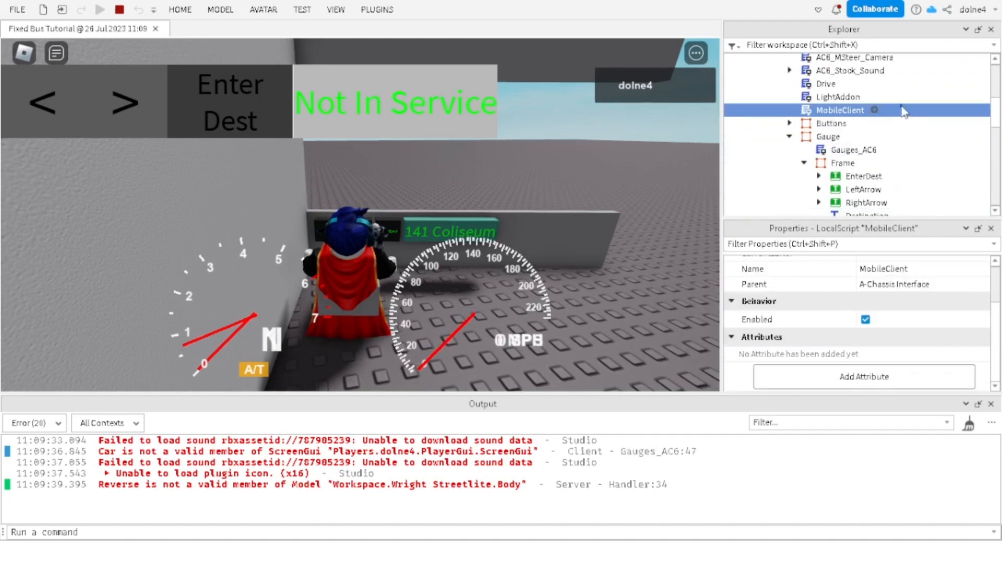
scroll(862, 146, down, 15)
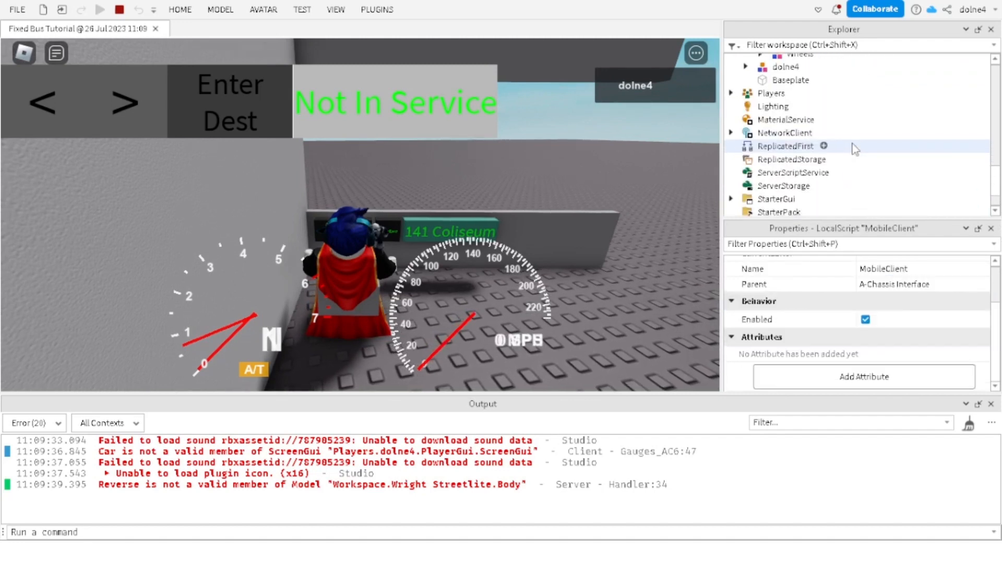
click(731, 143)
click(791, 156)
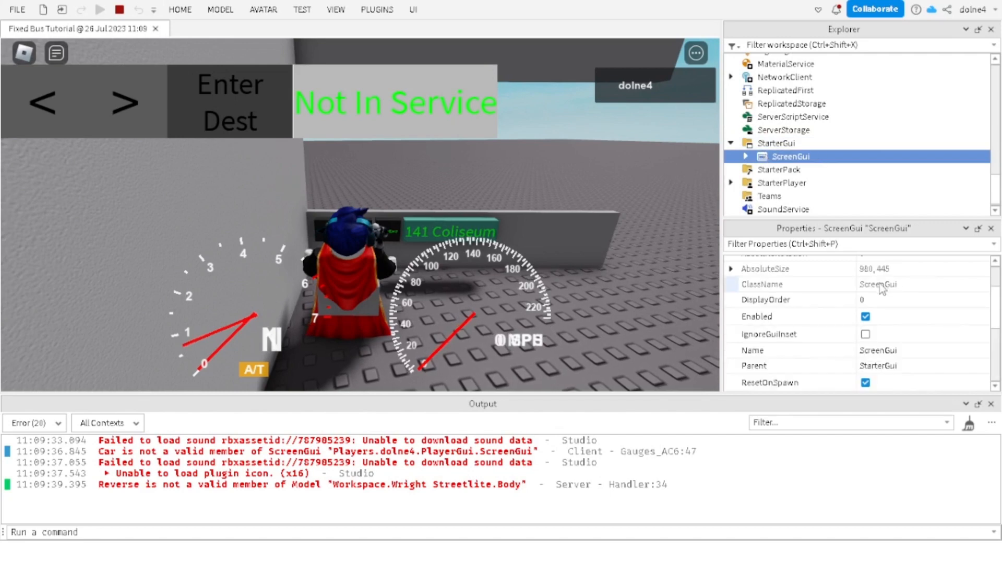
click(865, 317)
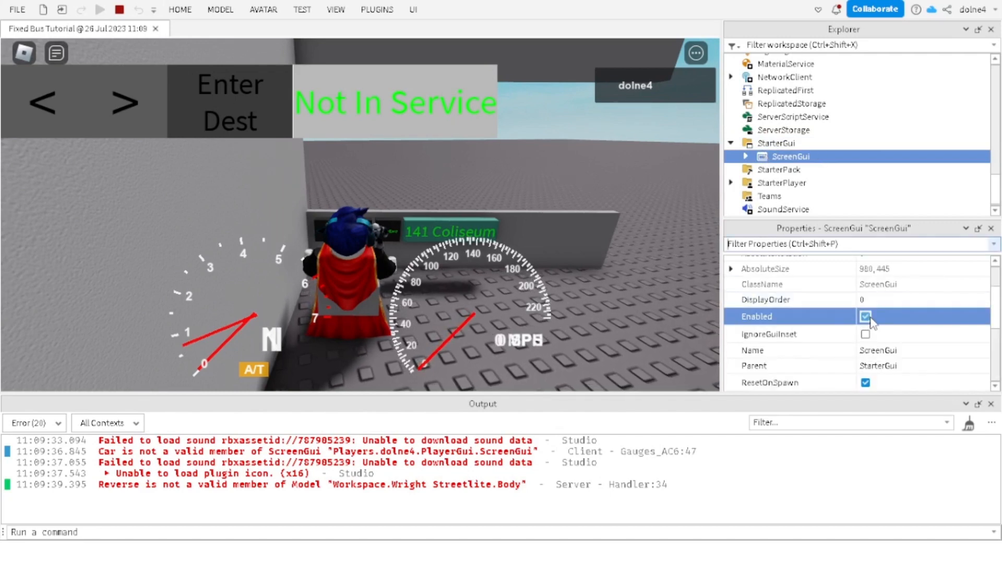
click(866, 316)
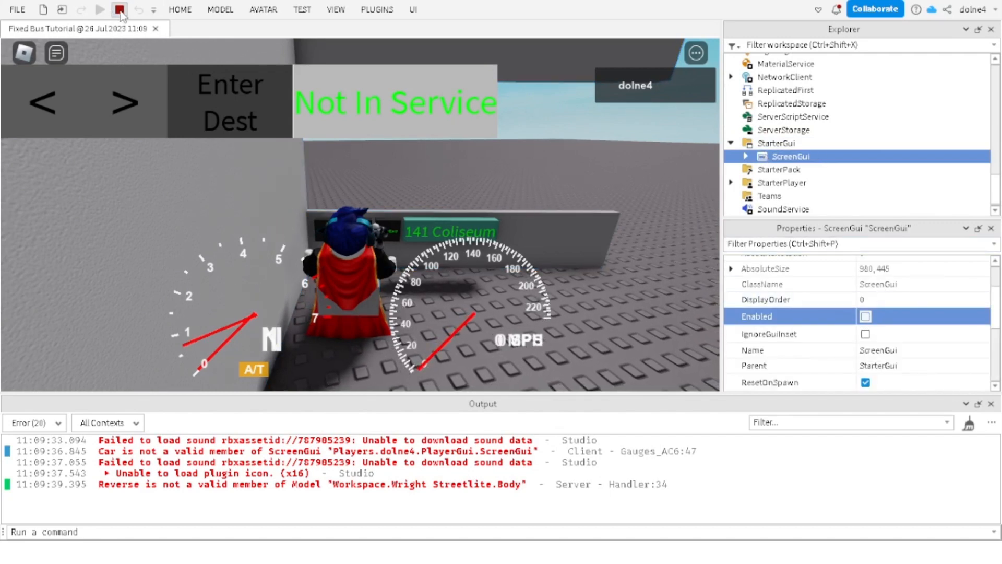
Step: Stop the playtest and disable the ScreenGui under StarterGui in the edited place
key(shift+F5)
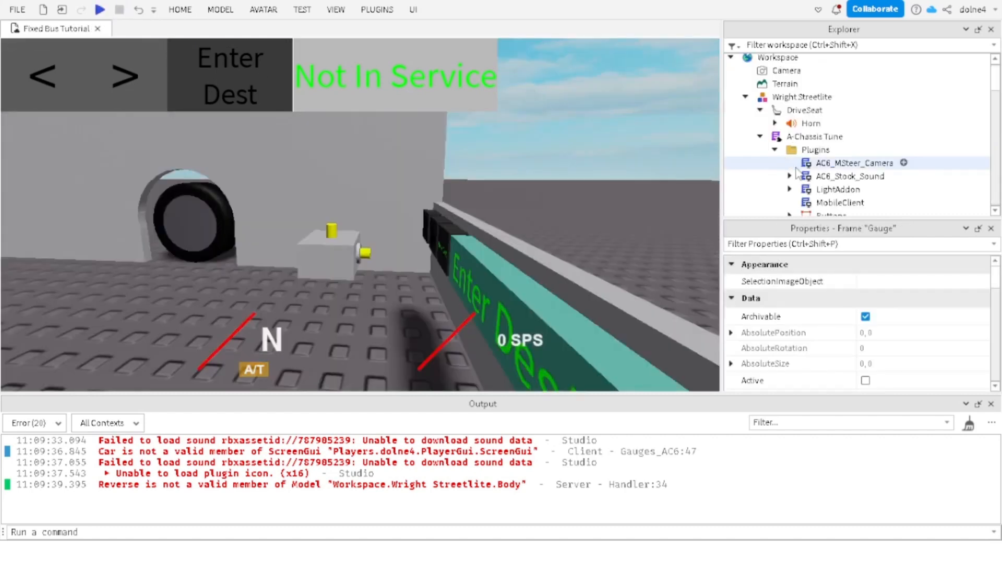
click(790, 129)
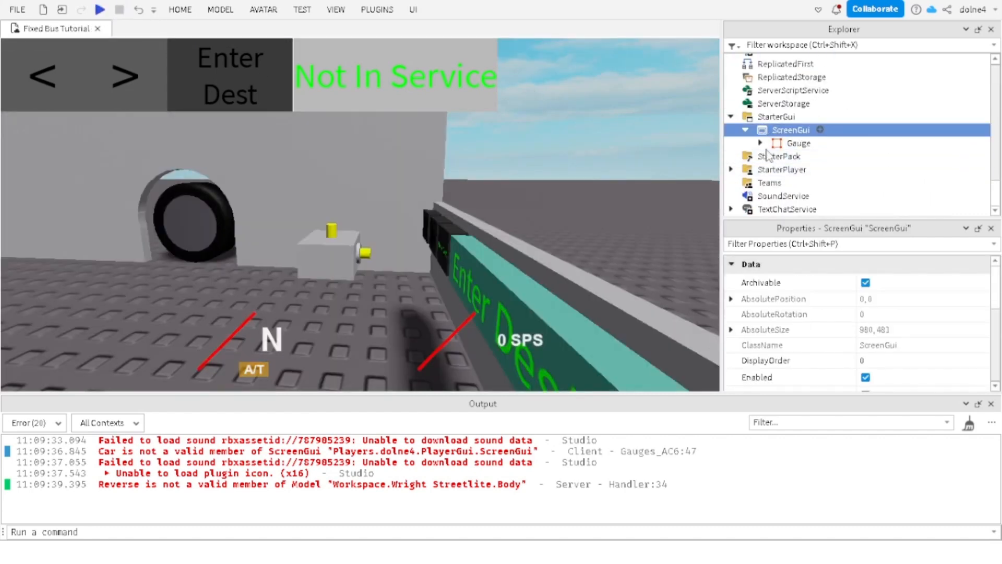
click(866, 377)
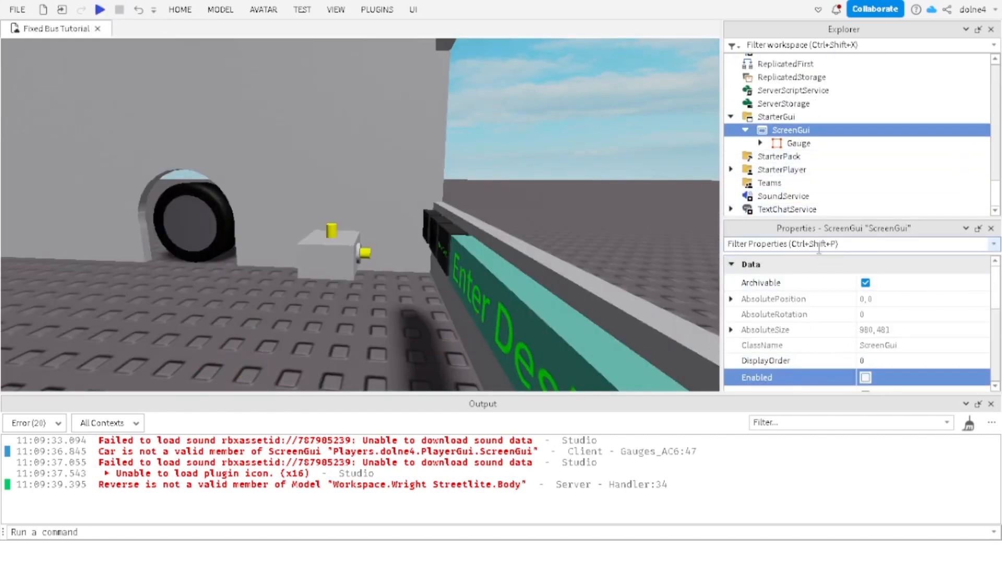
Step: Playtest the bus again and check the sign and the Destination label while using the on-screen right arrow
click(302, 9)
click(21, 42)
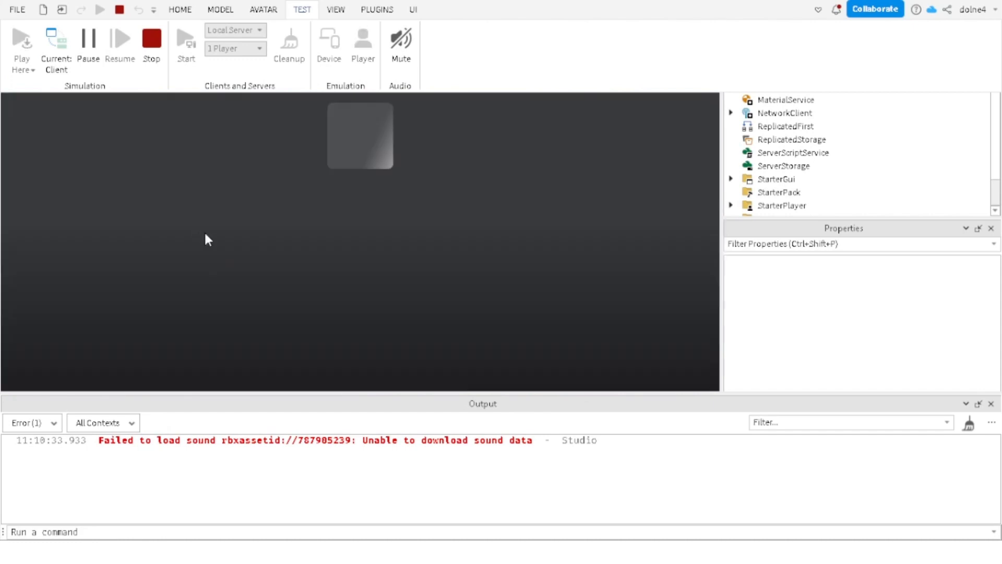
key(w)
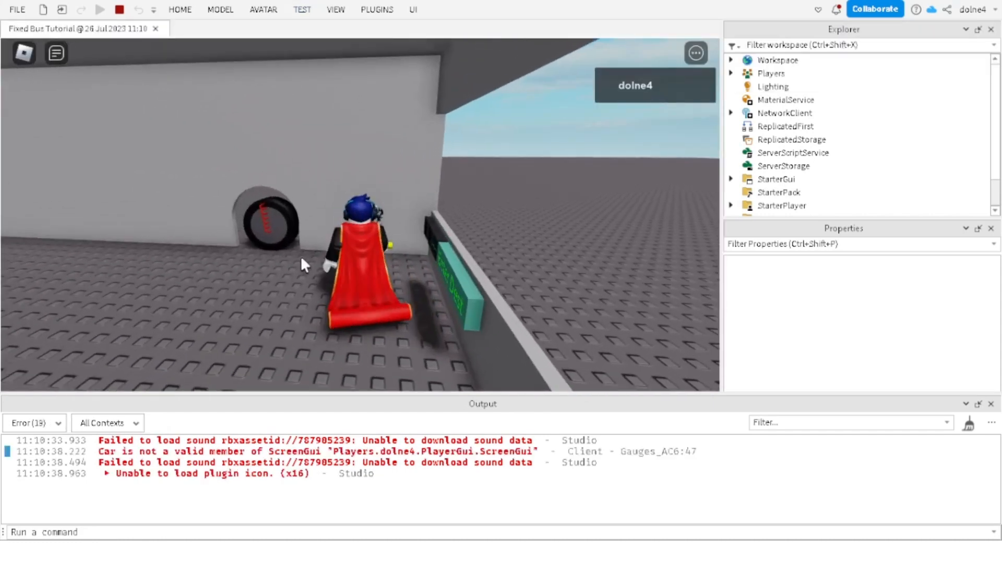
click(138, 125)
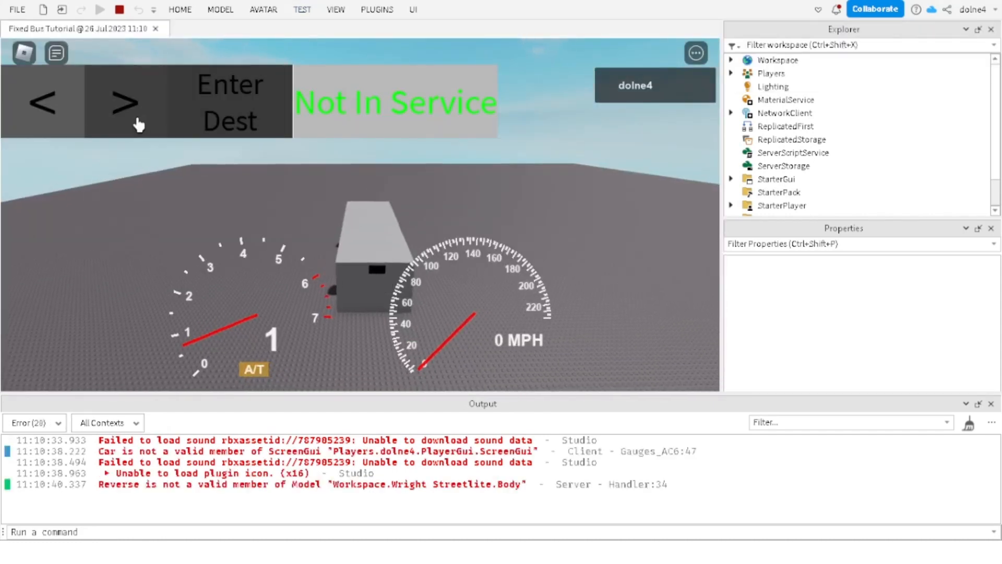
scroll(202, 141, up, 5)
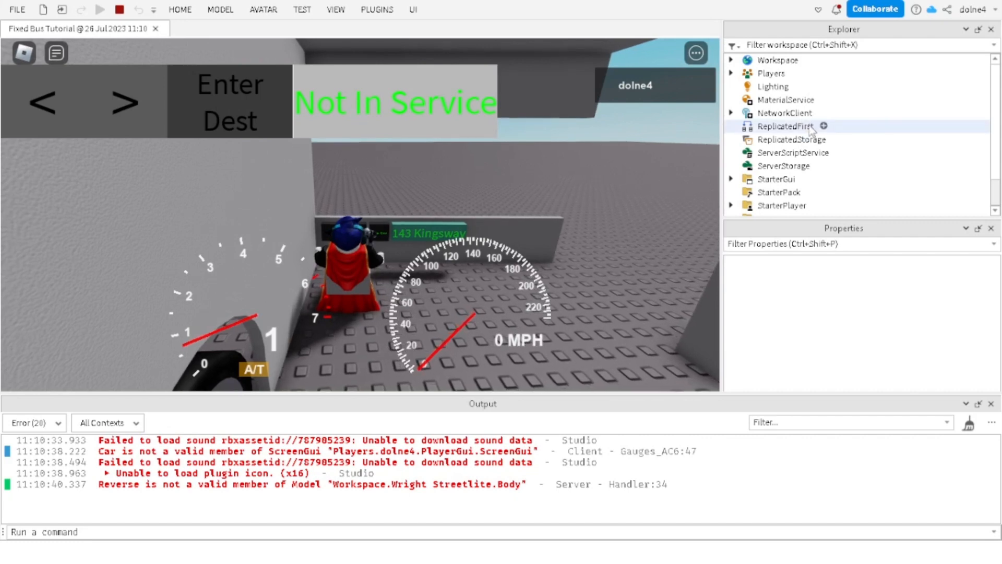
Step: Stop the playtest and collapse A-Chassis Tune inside the Wright Streetlite model
click(121, 11)
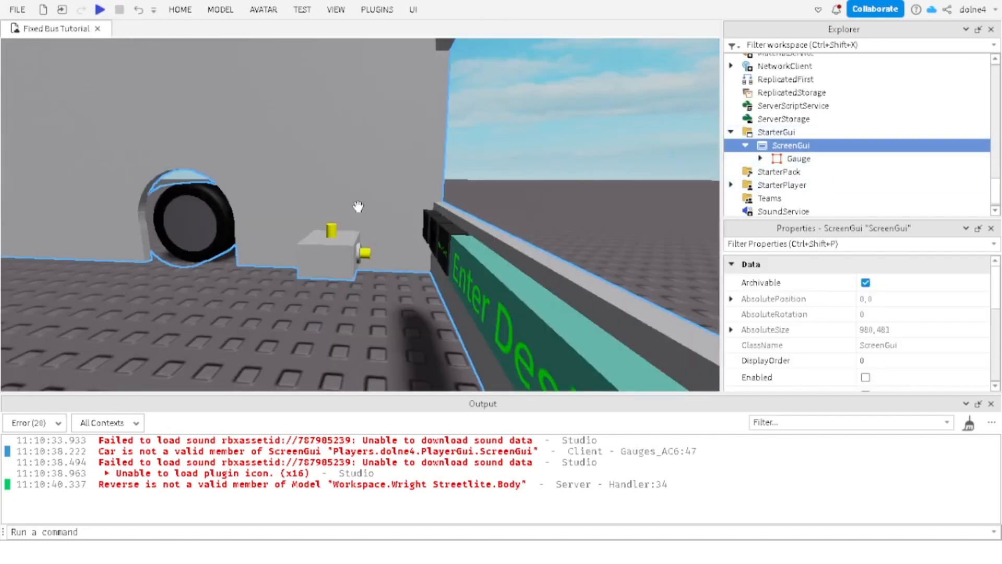
click(530, 273)
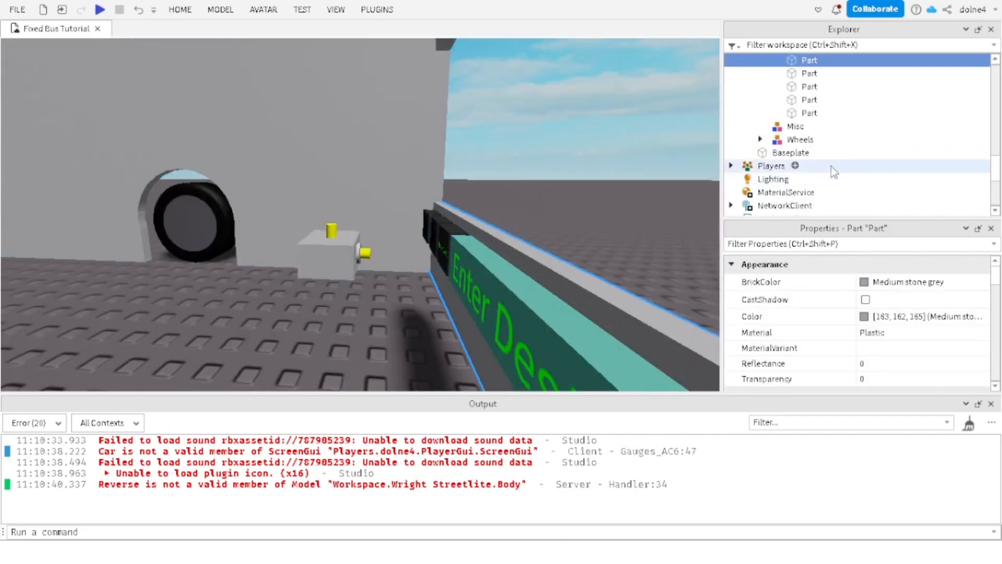
scroll(834, 172, up, 10)
click(759, 139)
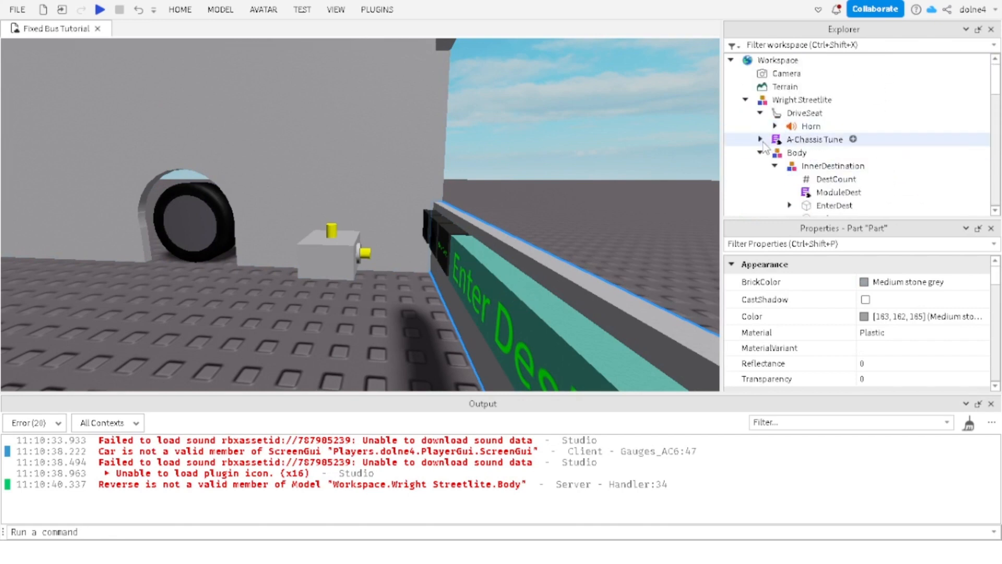
Step: Search the Explorer for "text" and "des", clear the filter and look through the Wright Streetlite model
click(787, 44)
text(text)
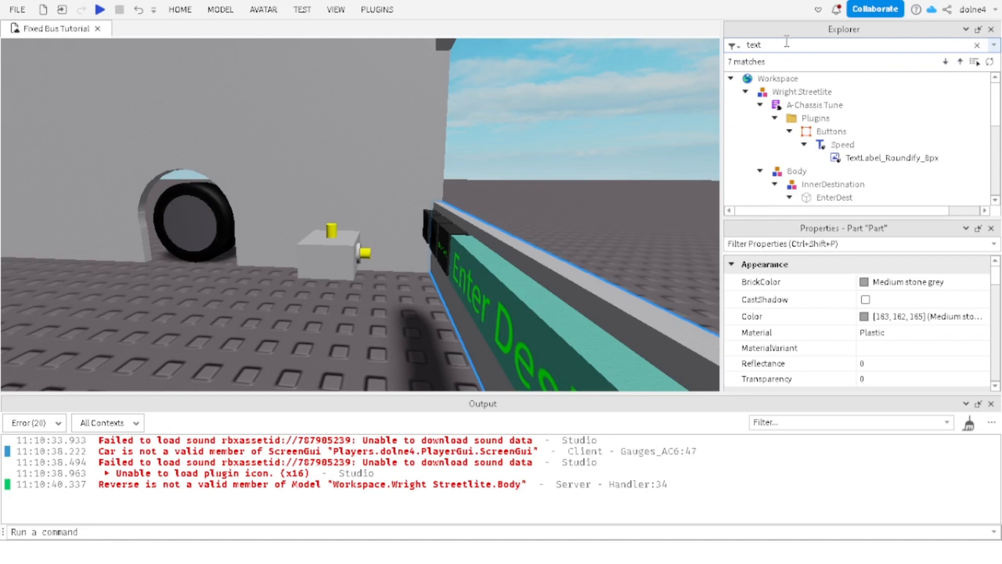
key(BackSpace)
key(BackSpace)
key(BackSpace)
text(des)
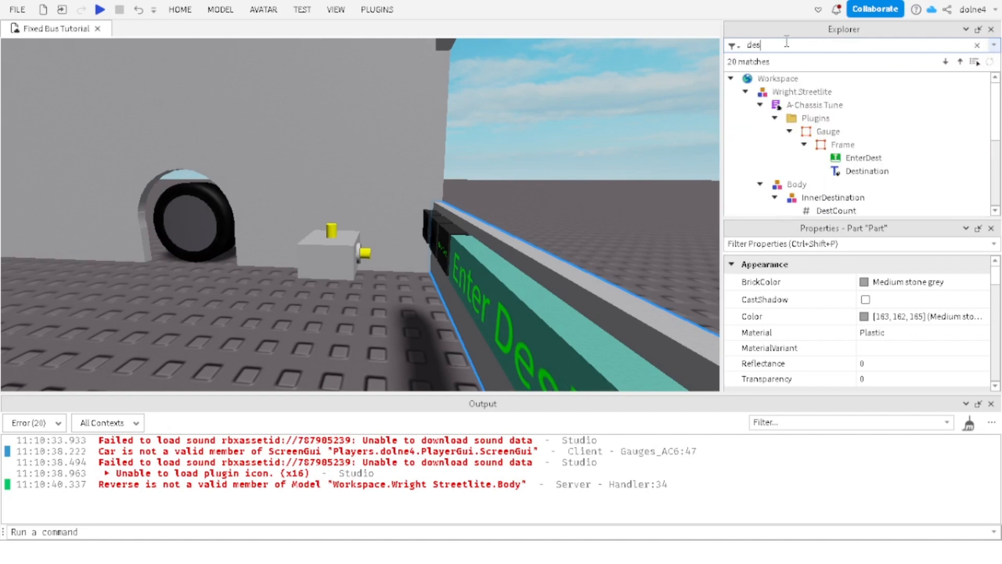
key(BackSpace)
key(BackSpace)
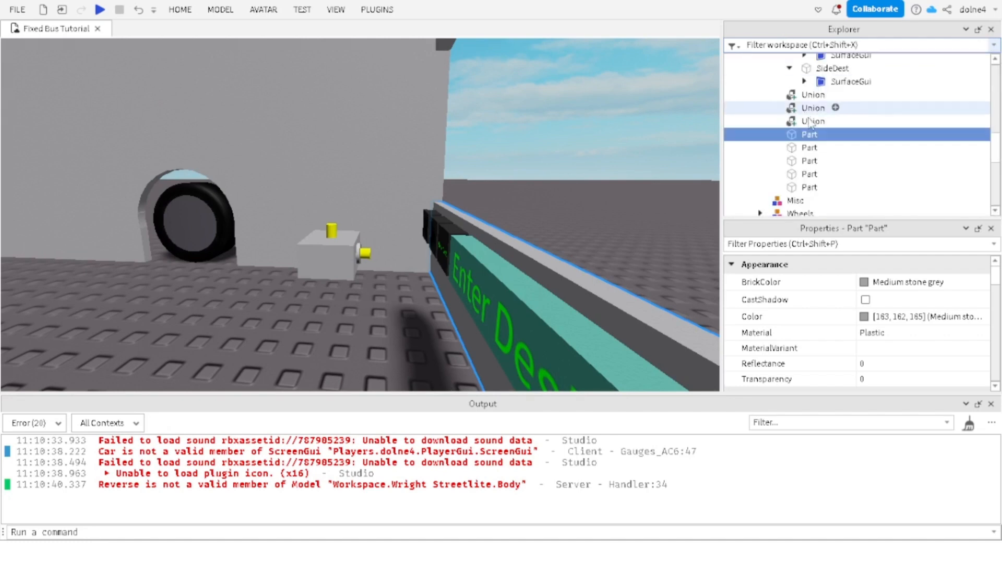
scroll(815, 142, down, 5)
scroll(816, 142, up, 10)
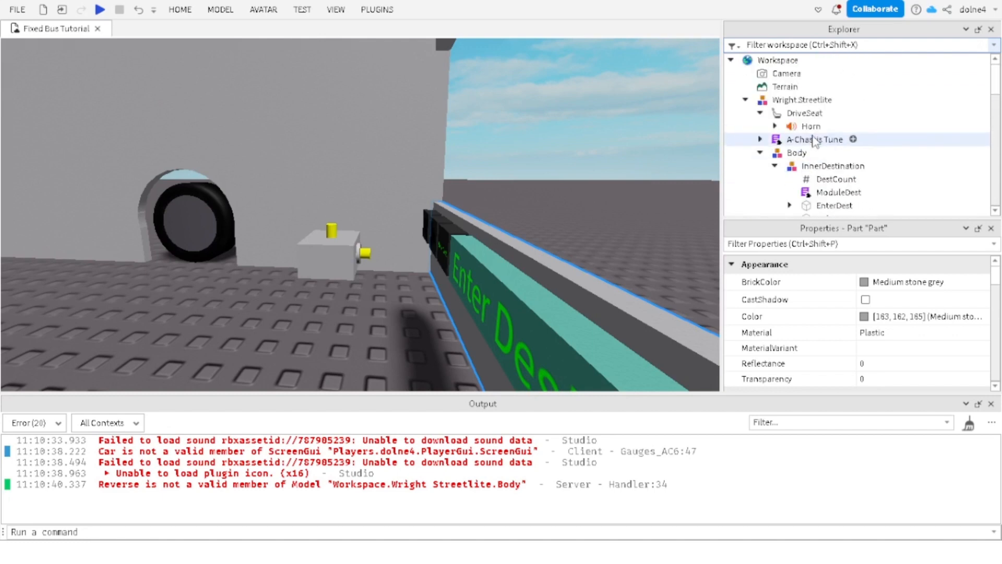
Step: Open the ModuleDest script inside InnerDestination of the bus body
right_click(795, 139)
key(Escape)
click(815, 179)
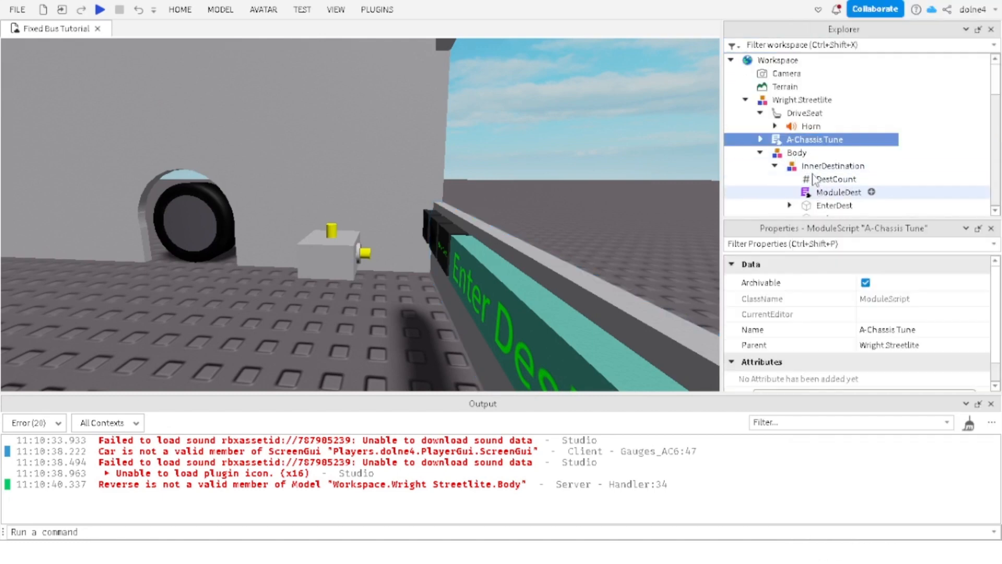
click(823, 193)
double_click(823, 193)
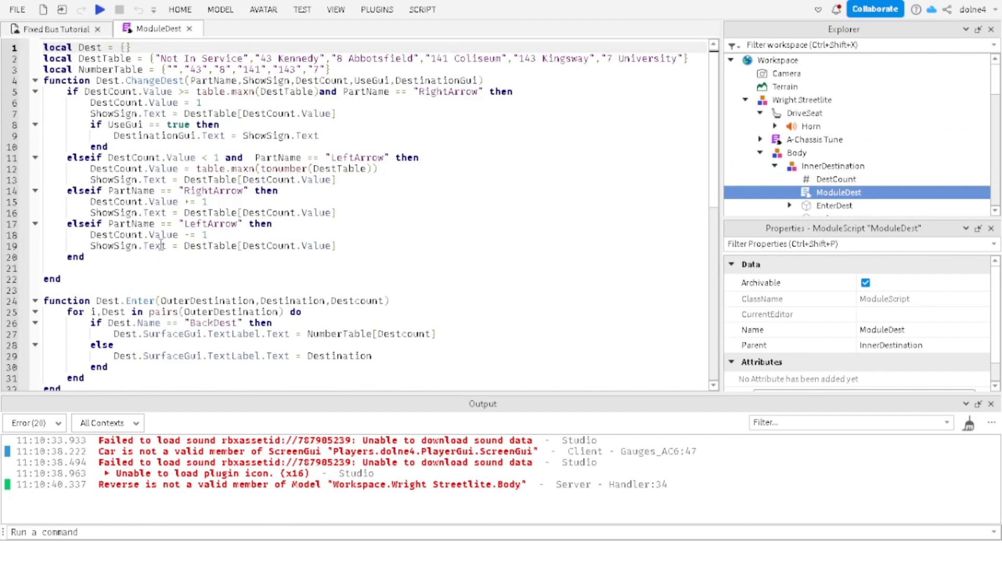
Step: Add print(DestinationGui.Name) as the first line of the UseGui == true block in ChangeDest
click(242, 128)
key(Return)
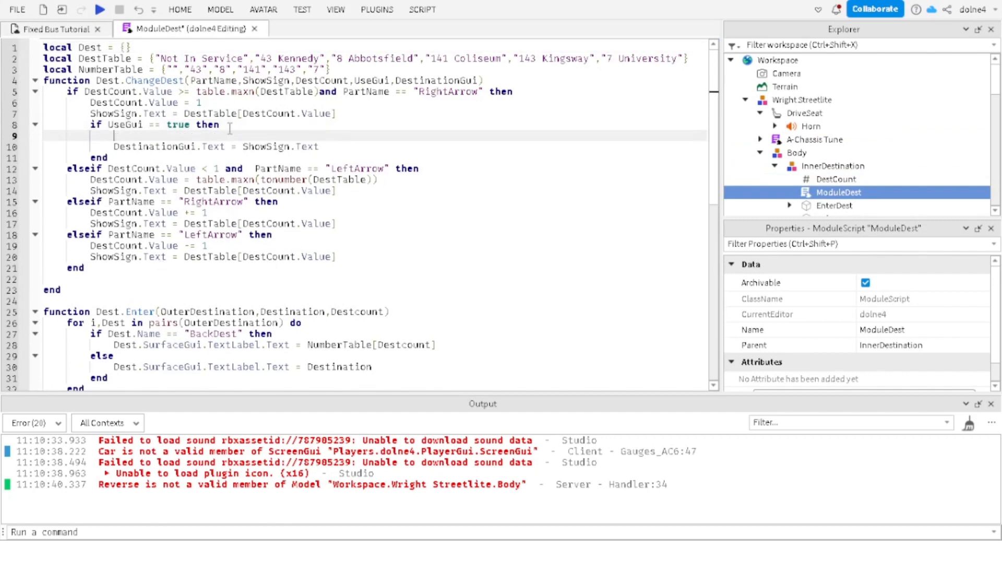
text(print(Des)
key(Down)
key(Down)
key(Down)
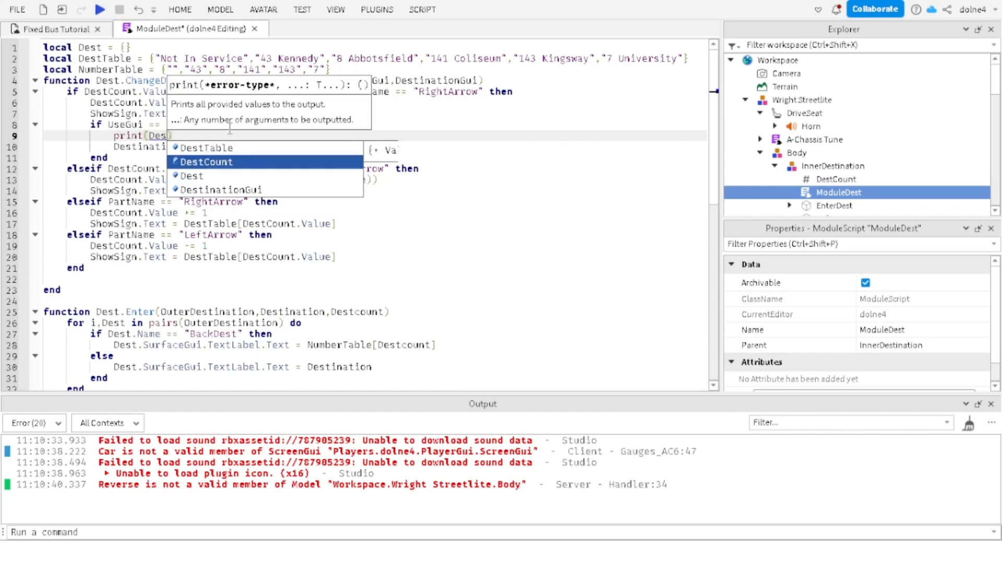
key(Tab)
text(.)
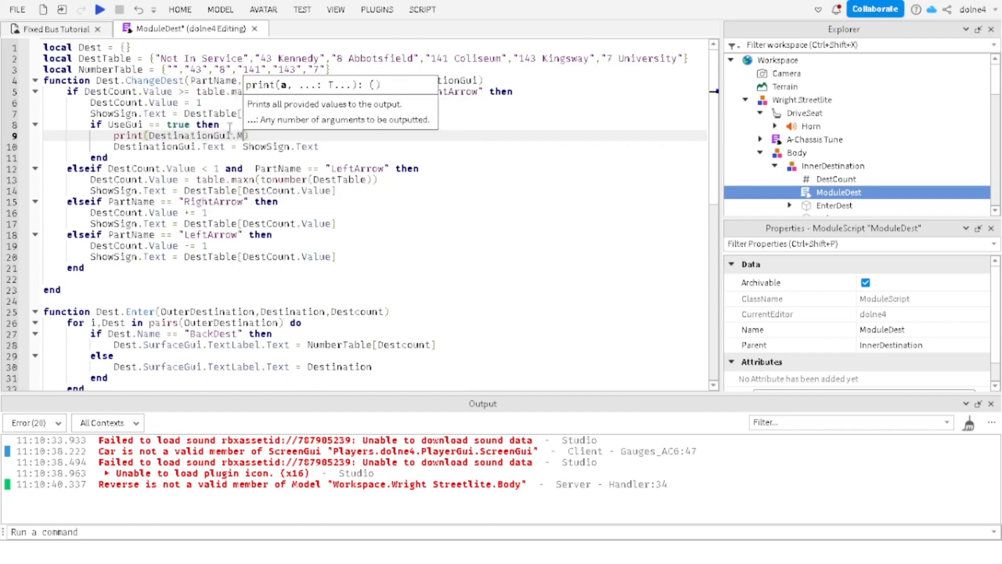
text(Name)
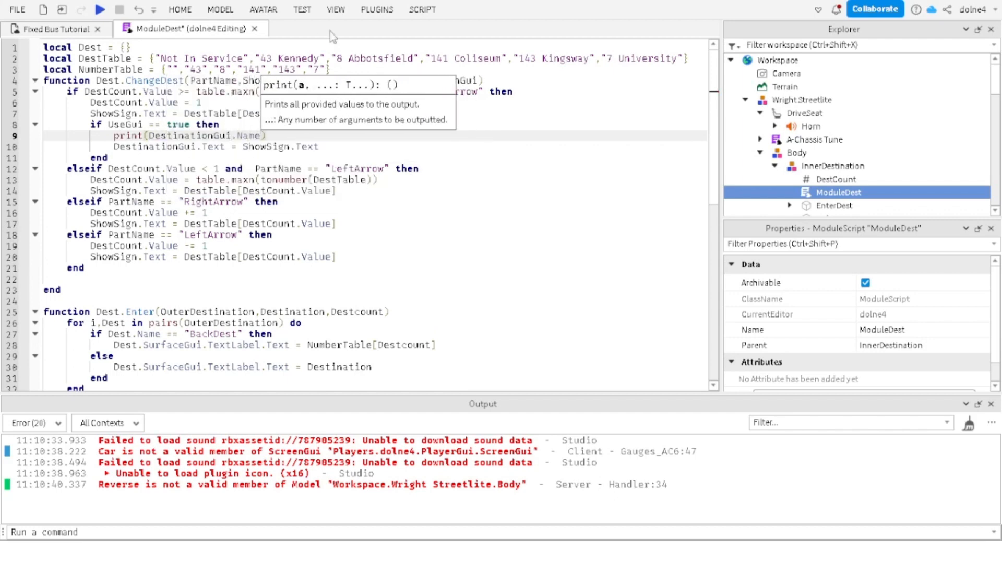
Step: Start a playtest, include Information messages in the Output and sit in the bus's driver seat
click(302, 9)
click(20, 41)
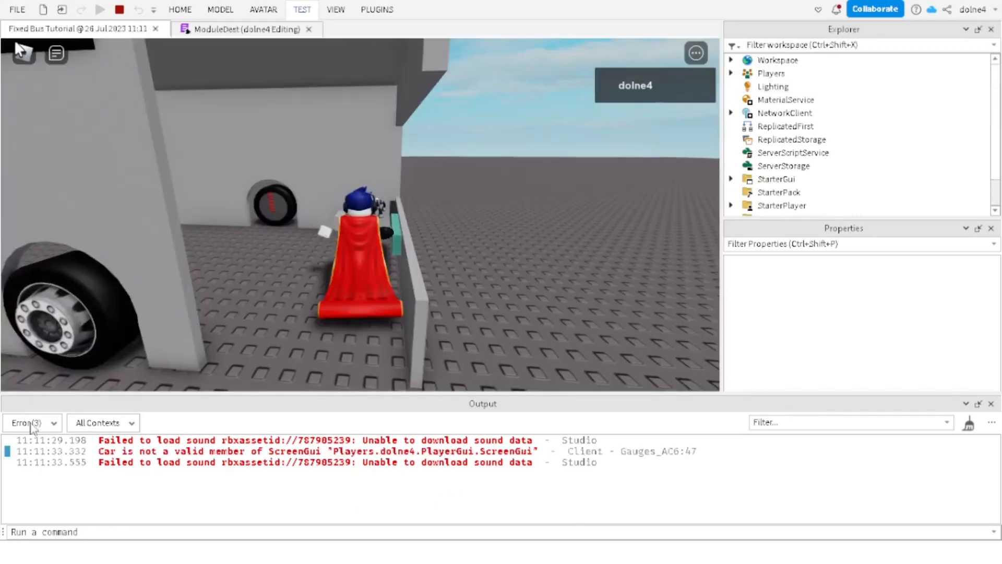
click(32, 423)
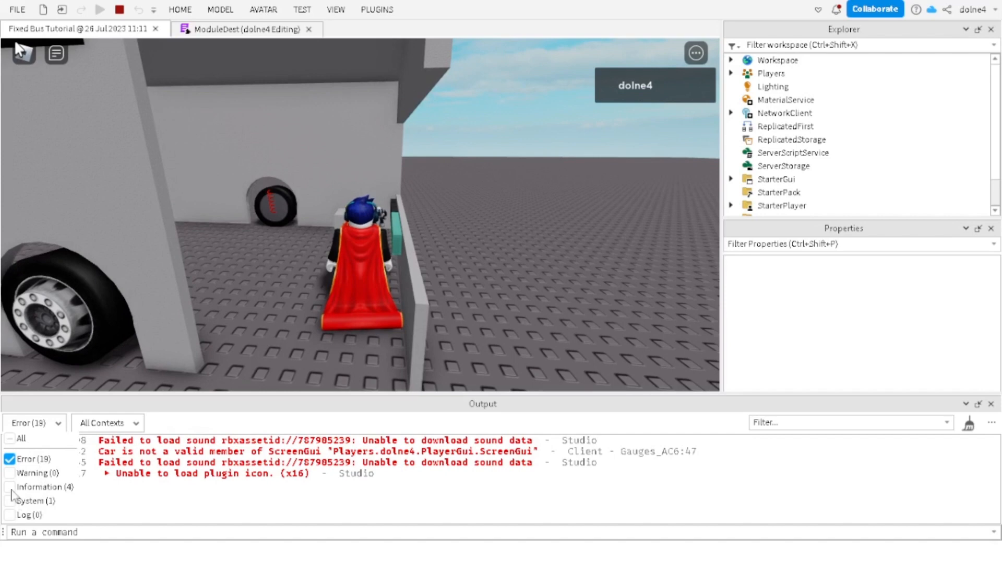
click(10, 486)
click(201, 346)
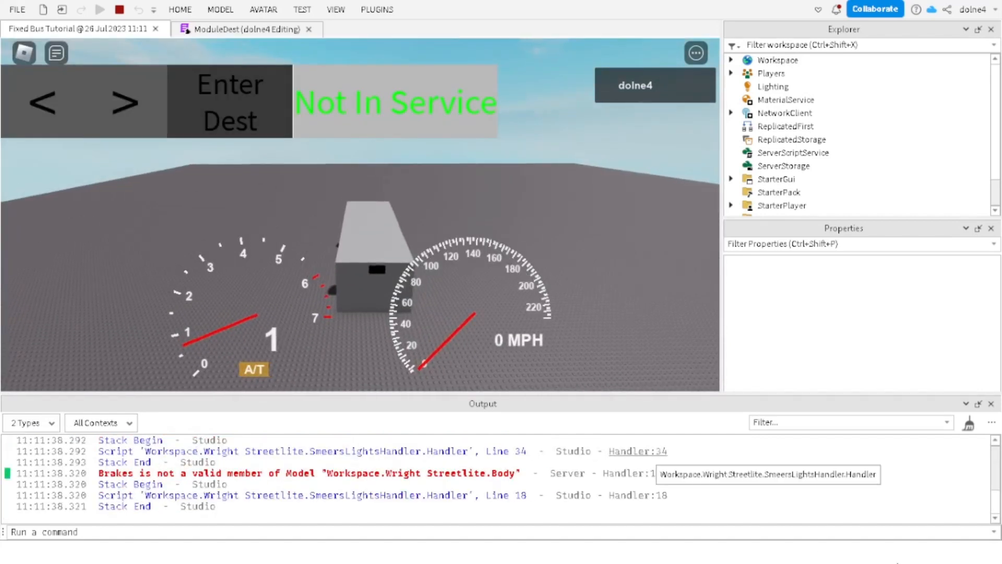
Step: Limit the Output to Error and Log messages and filter it for "dest"
scroll(882, 494, up, 5)
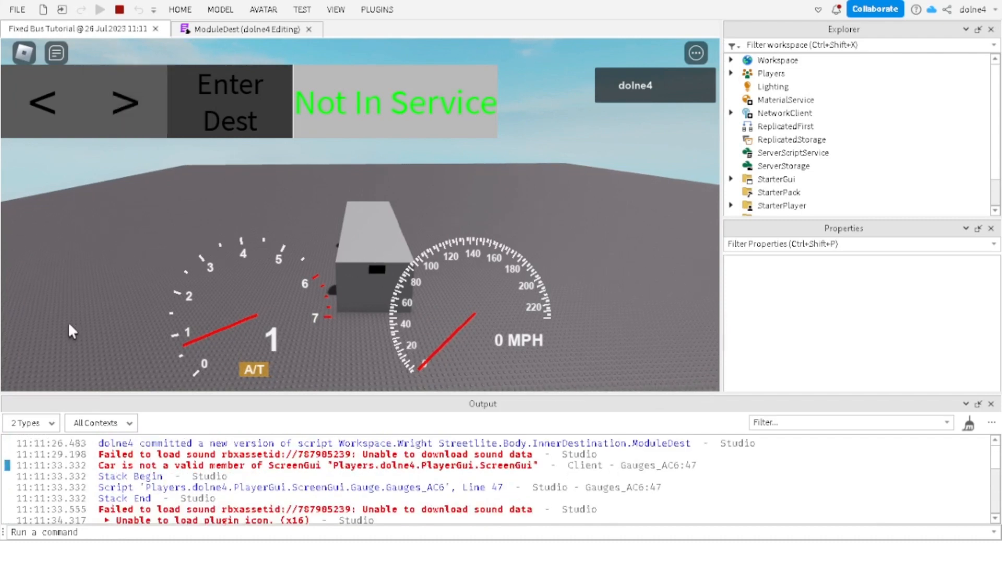
click(37, 424)
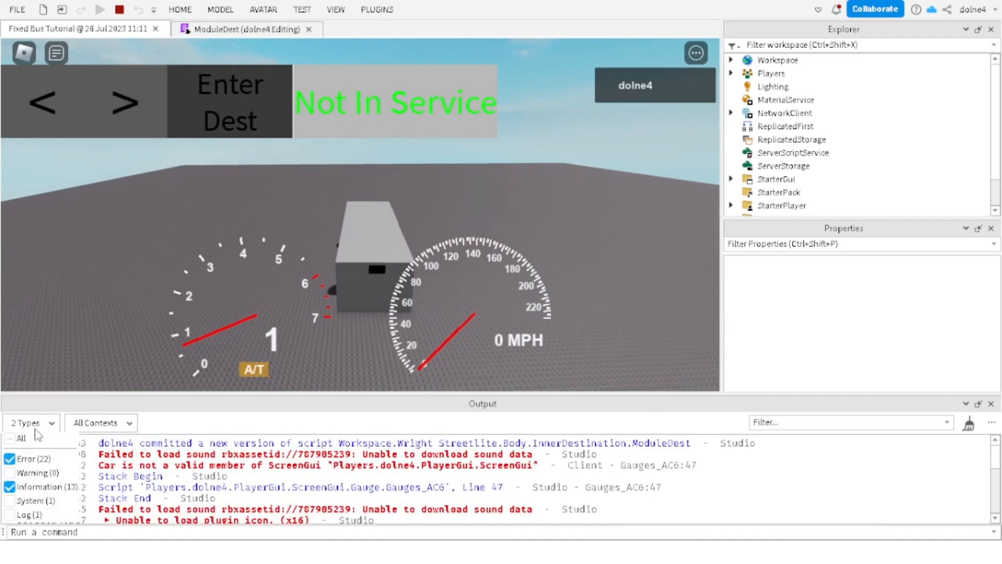
click(11, 487)
click(16, 517)
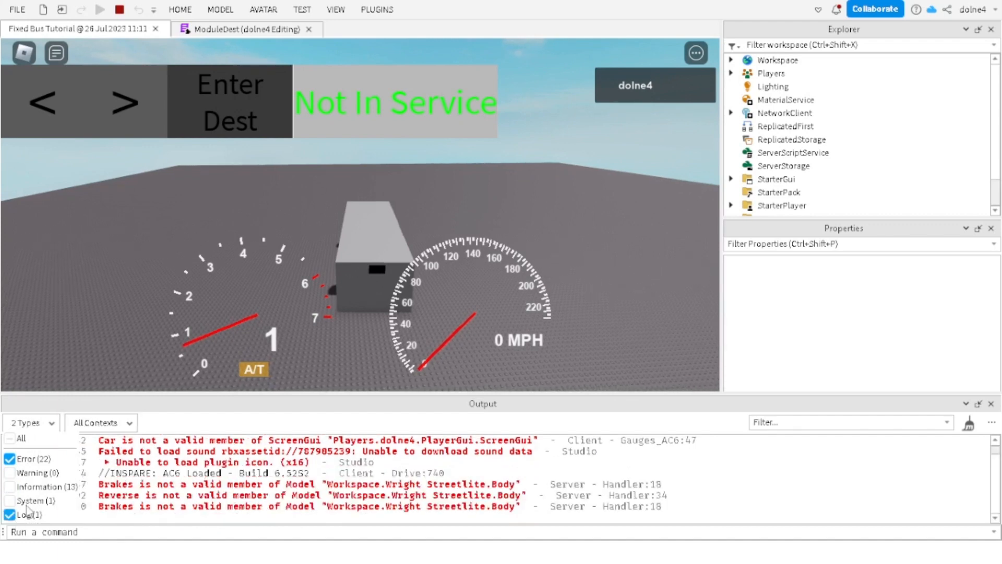
click(823, 422)
text(dest)
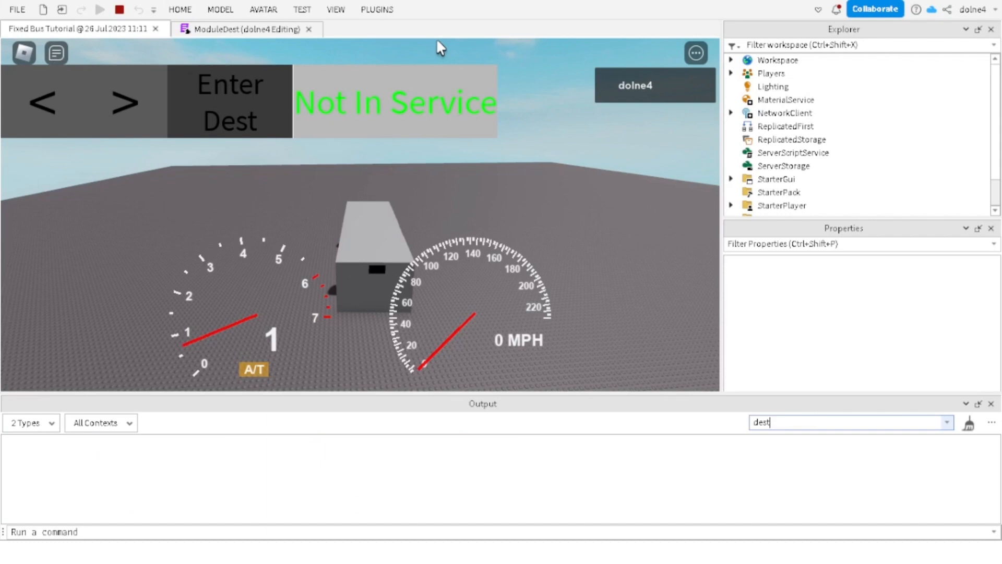
Step: Stop the playtest and return to the ModuleDest script
click(256, 31)
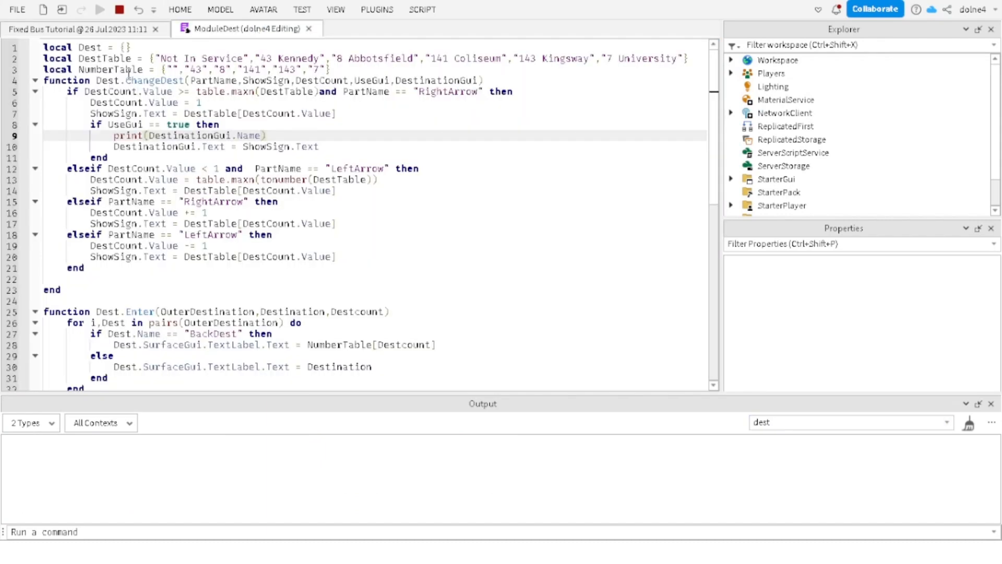
click(120, 10)
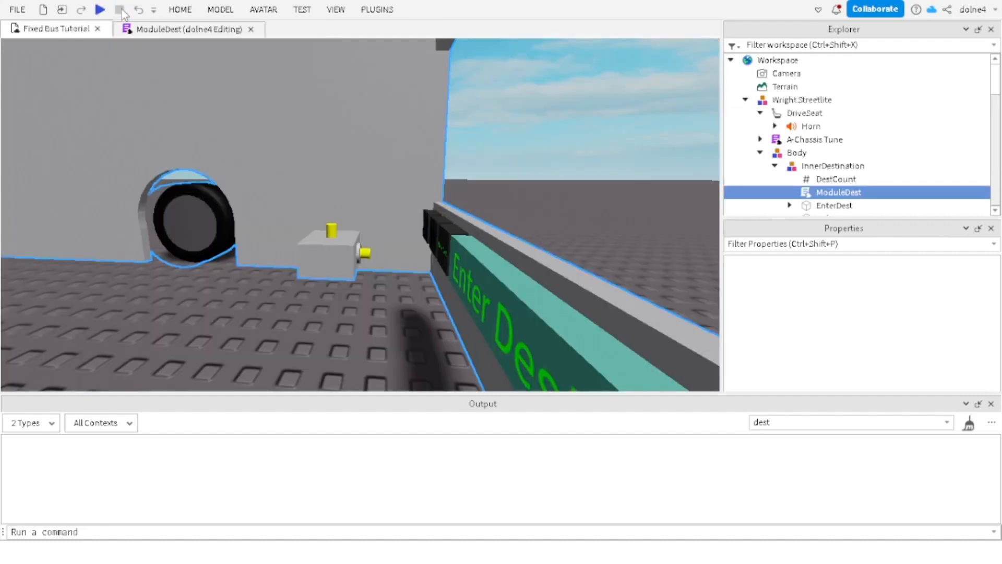
click(206, 28)
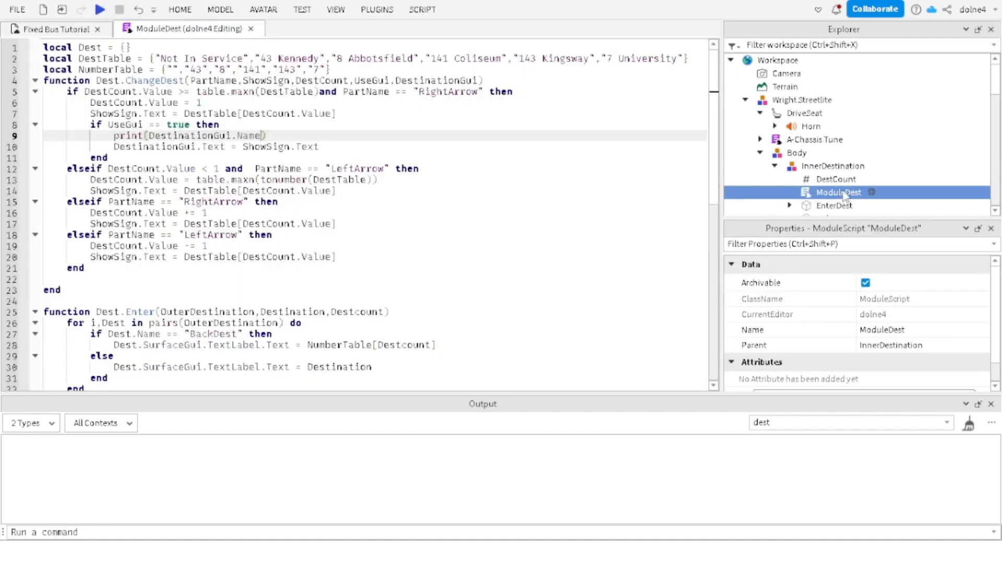
Step: Open the RightArrowGui script of the RightArrow button in the StarterGui Gauge's Frame
scroll(838, 193, down, 5)
scroll(839, 193, up, 5)
scroll(839, 193, down, 1)
scroll(839, 193, down, 1)
click(841, 184)
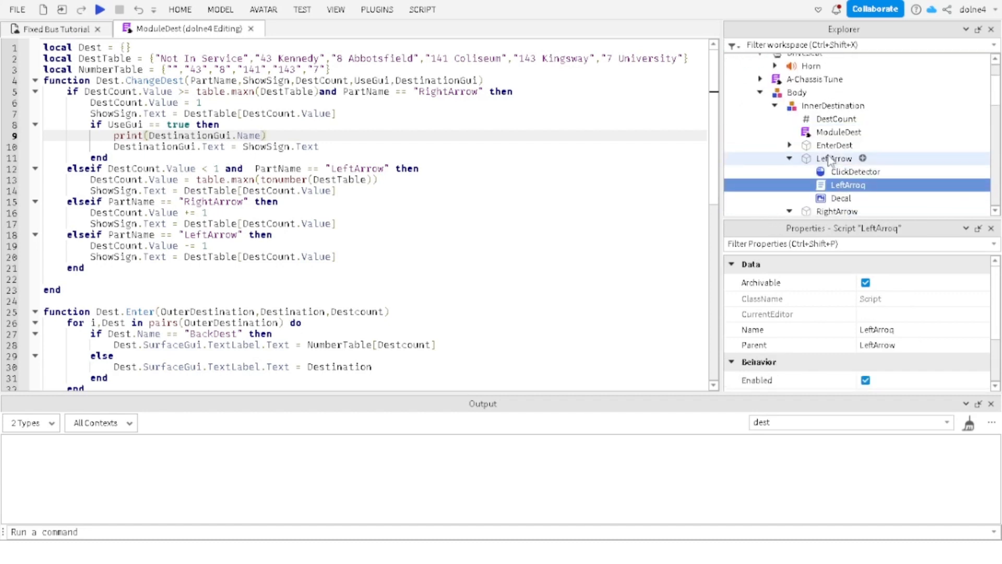
scroll(830, 159, up, 3)
scroll(831, 160, down, 5)
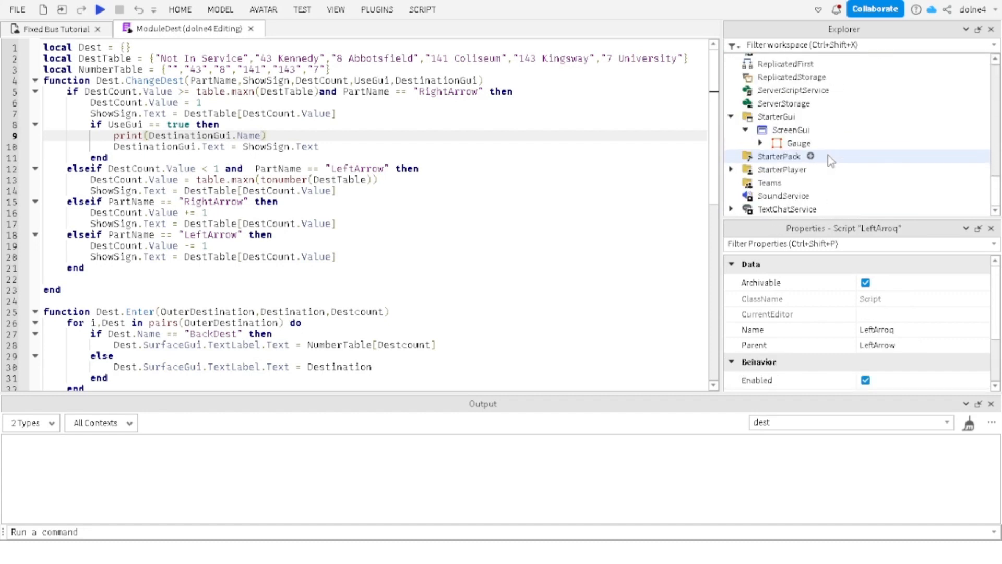
click(760, 142)
scroll(834, 157, down, 4)
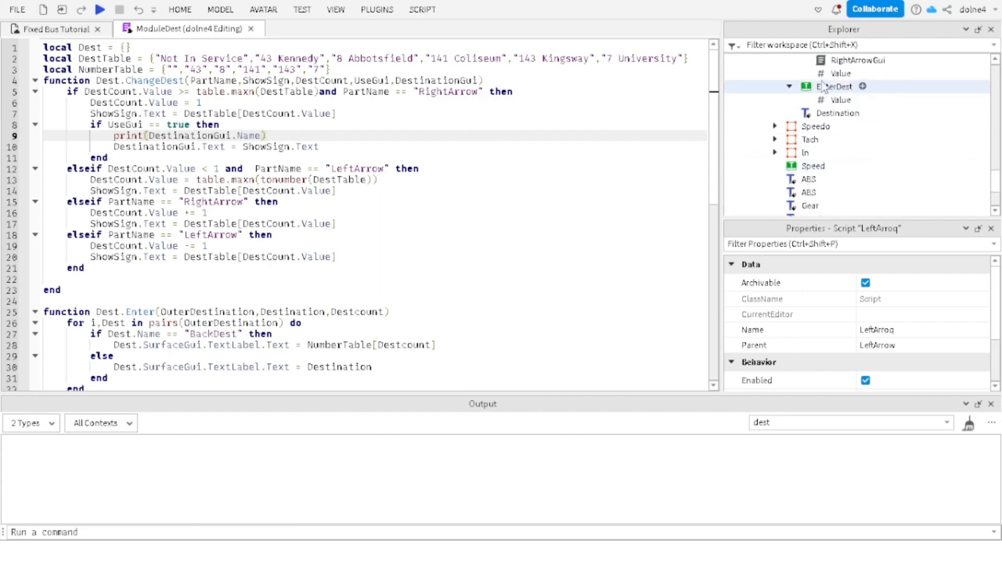
click(820, 62)
double_click(820, 62)
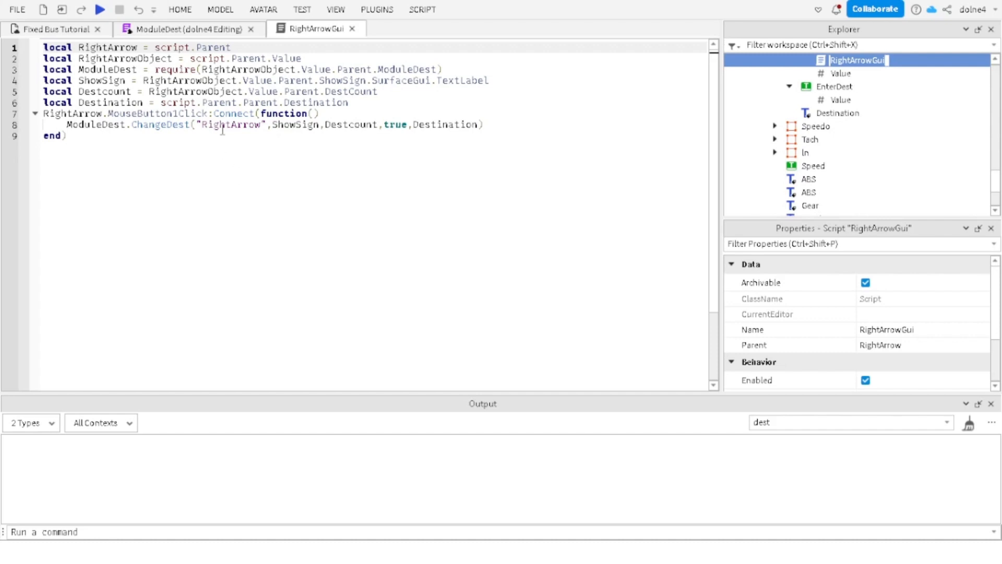
Step: Check the Destination reference in RightArrowGui against the Frame's hierarchy and select the Destination label
click(321, 103)
click(385, 105)
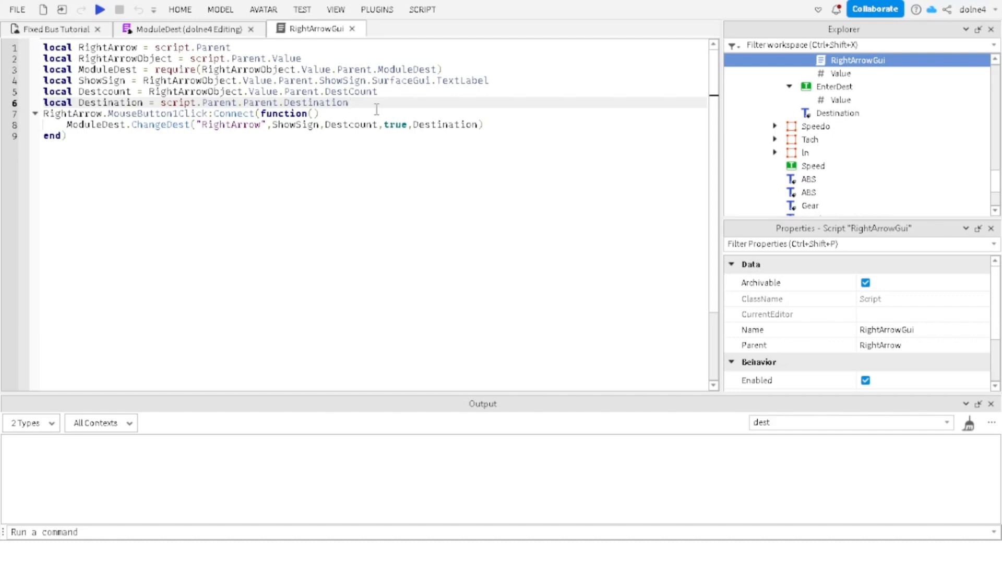
scroll(853, 162, up, 3)
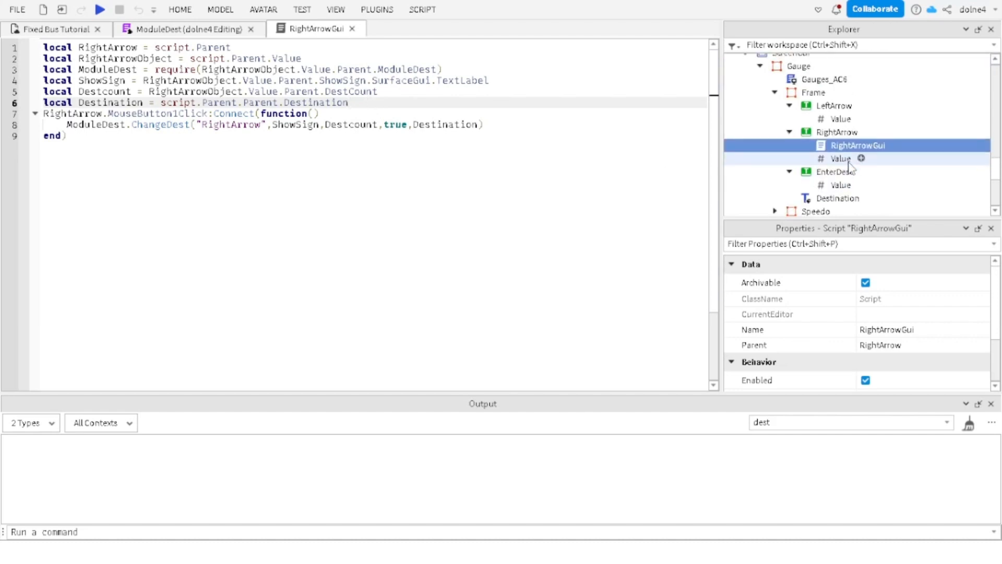
click(790, 174)
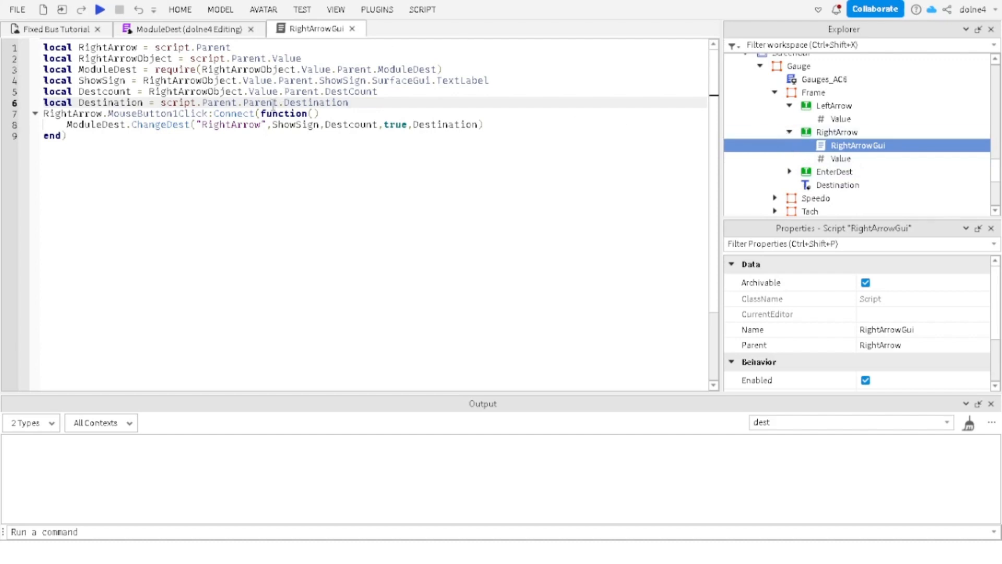
key(BackSpace)
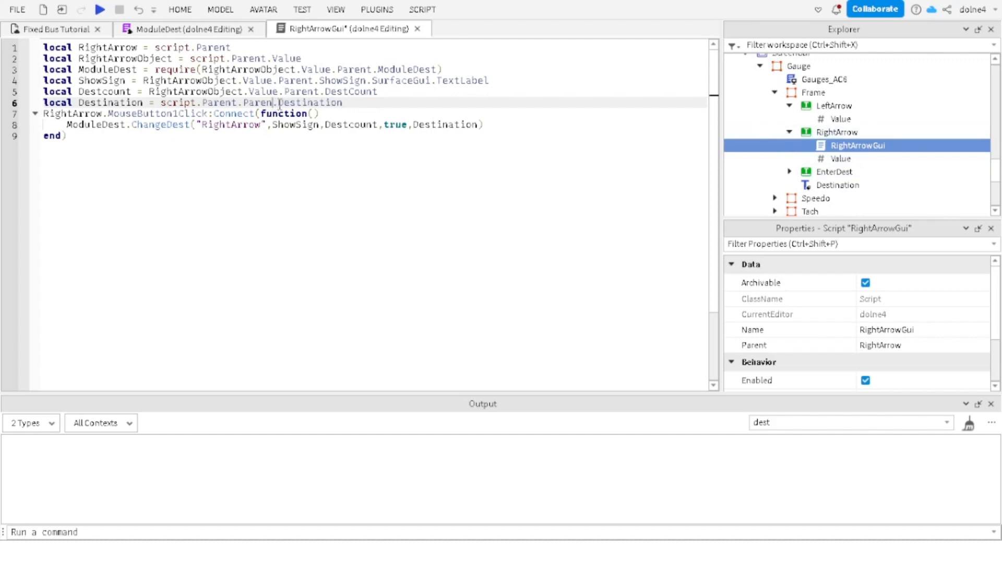
key(ctrl+z)
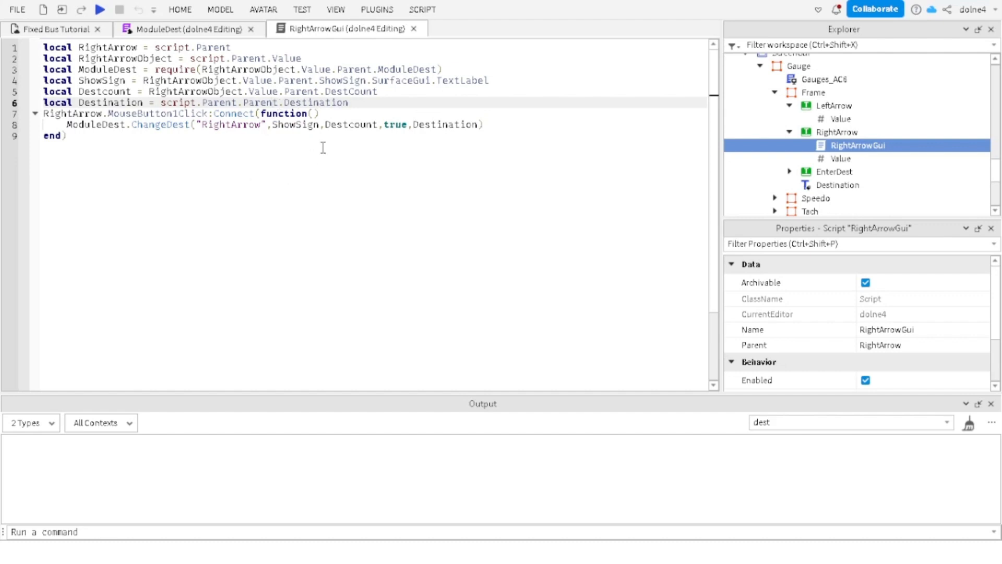
click(830, 185)
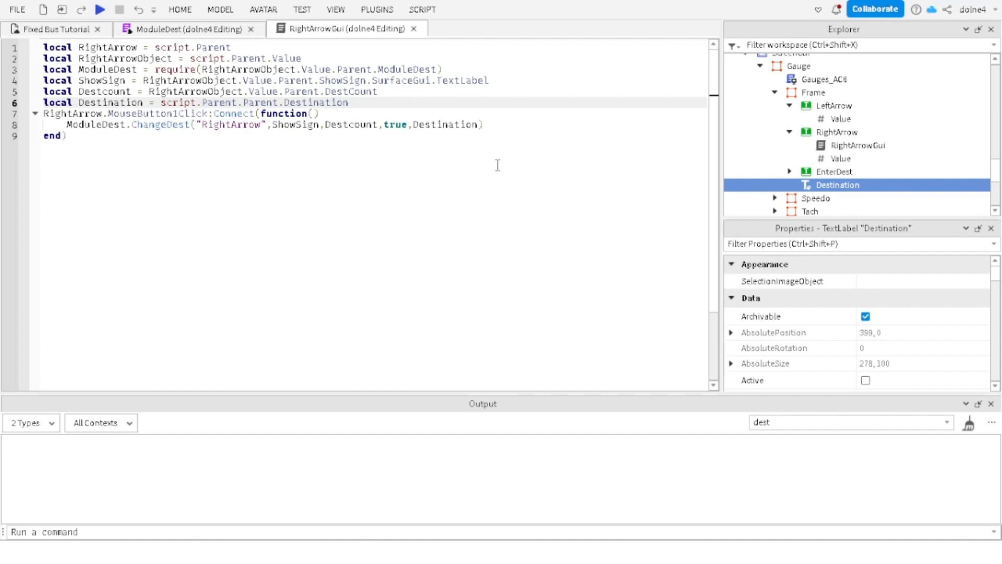
Step: Rename the last parameter of the ChangeDest function in ModuleDest from DestinationGui to Destination
click(204, 29)
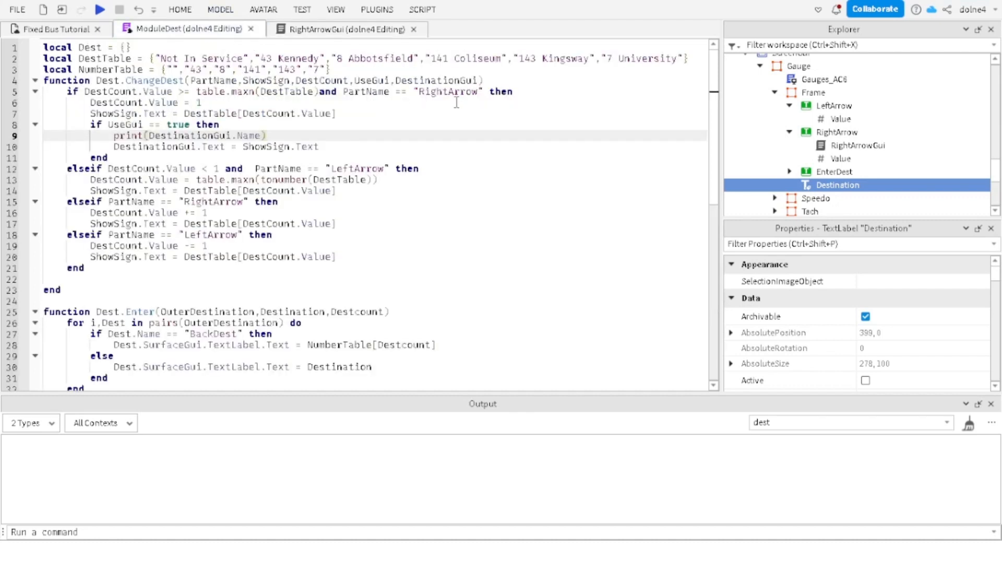
click(479, 81)
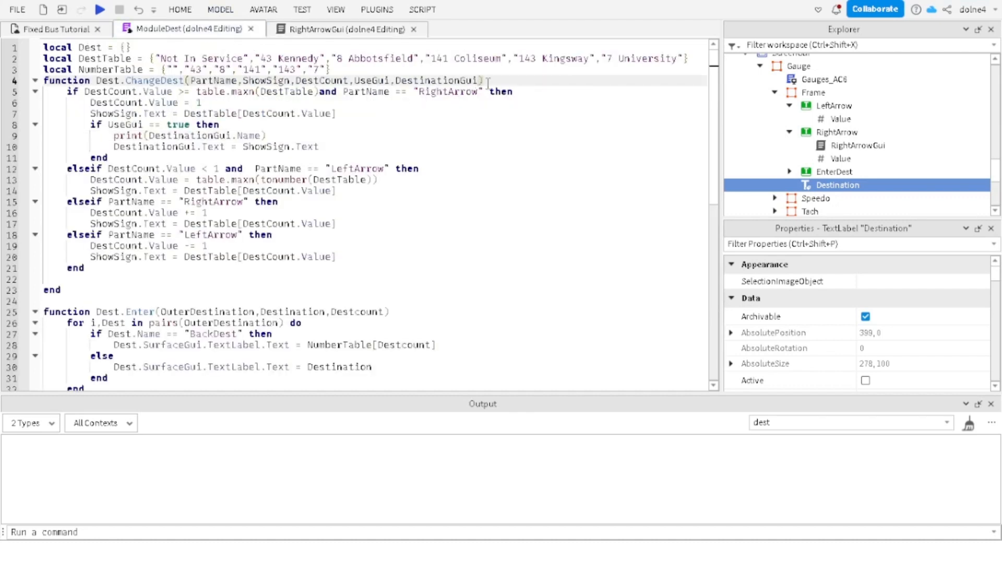
key(BackSpace)
key(BackSpace)
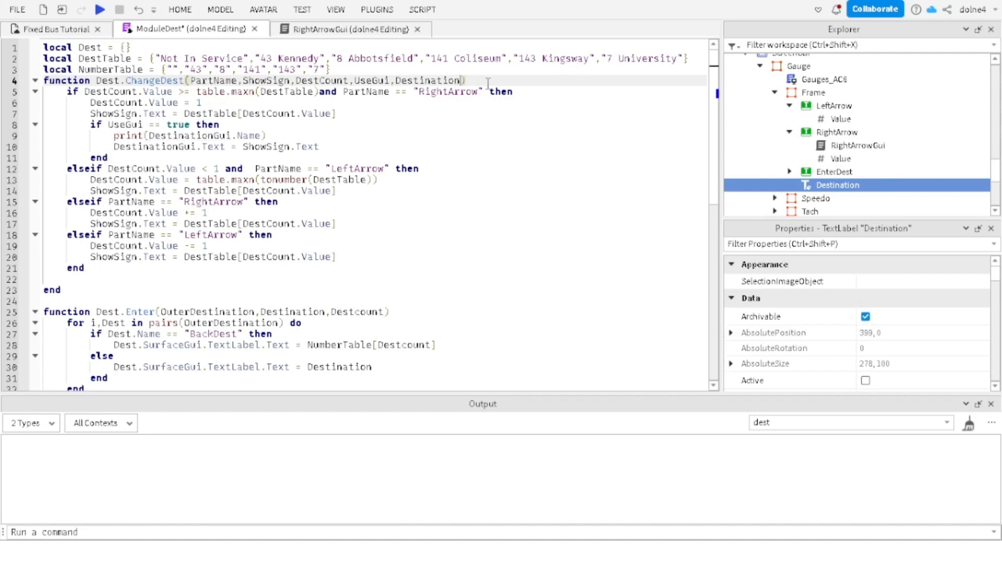
text(n)
Step: Rename both DestinationGui references inside the UseGui block of ModuleDest to Destination
click(228, 137)
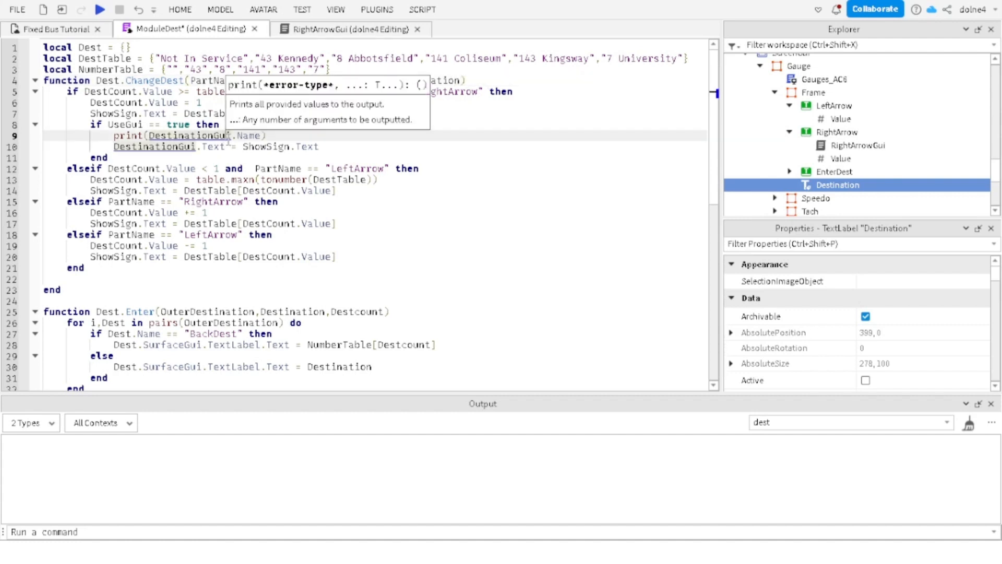
key(BackSpace)
key(BackSpace)
key(BackSpace)
click(196, 152)
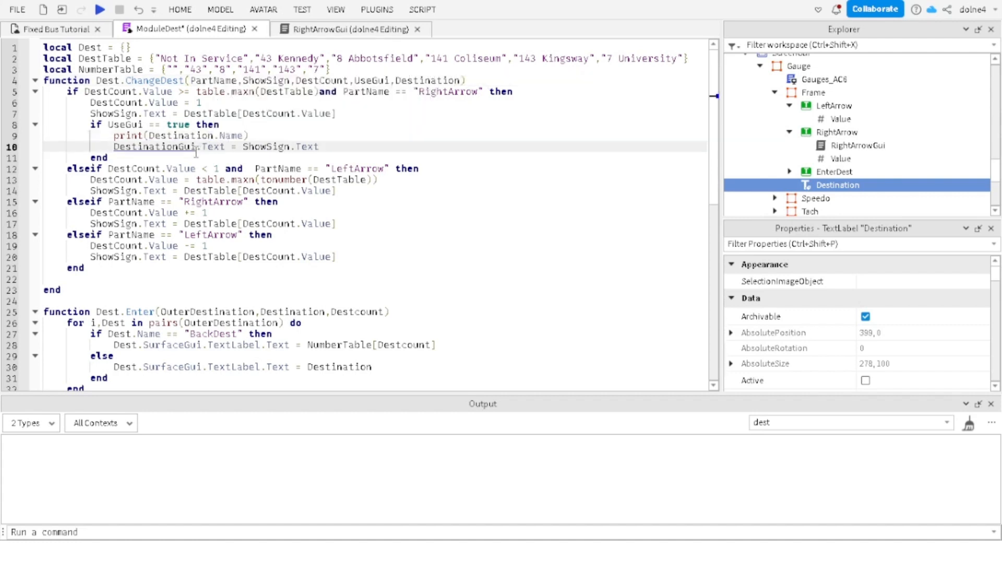
key(BackSpace)
key(BackSpace)
key(BackSpace)
Step: Add print("Made it here") as the first line of the UseGui block in the ChangeDest function
click(224, 124)
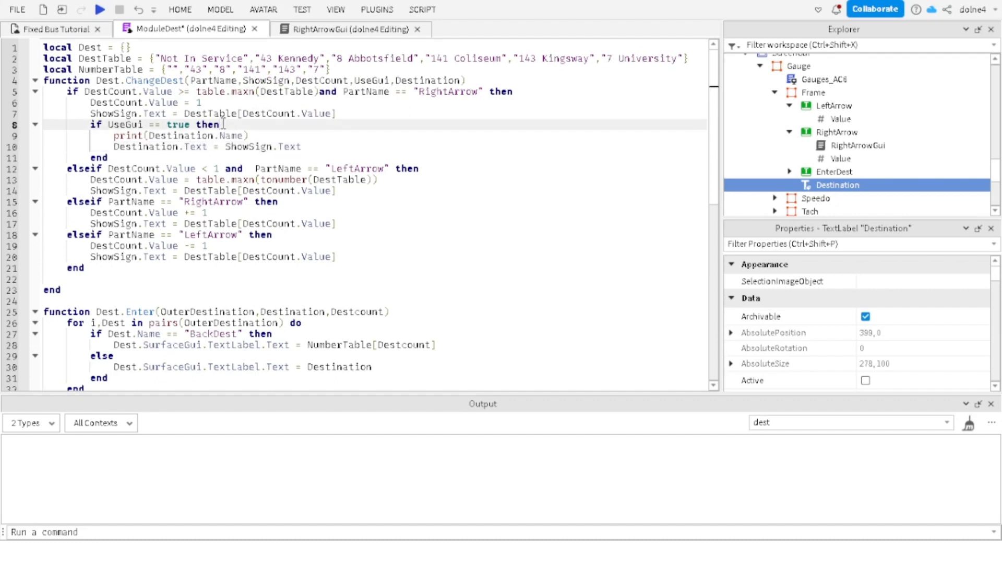
key(Return)
text(print()
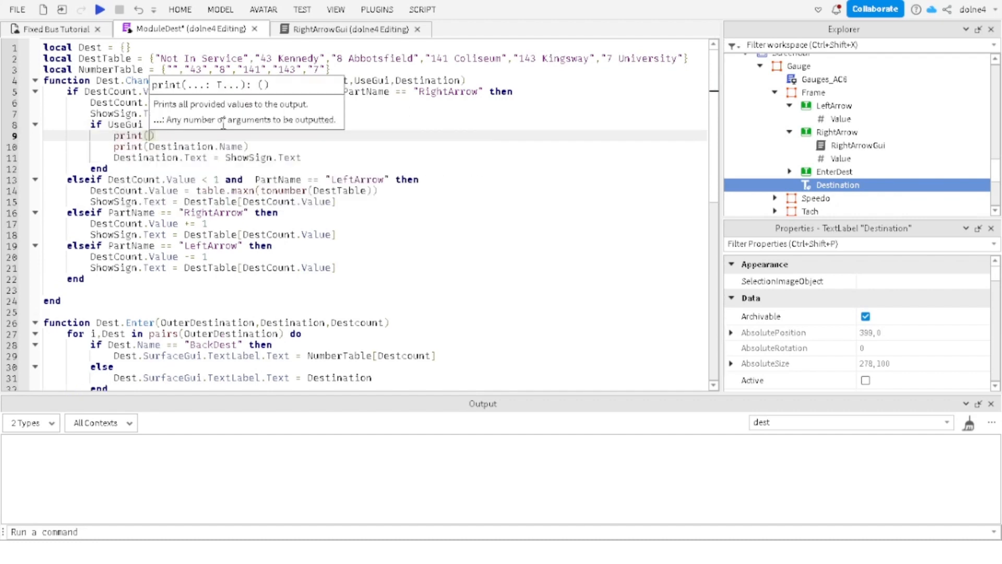
text(")
text(ade it he)
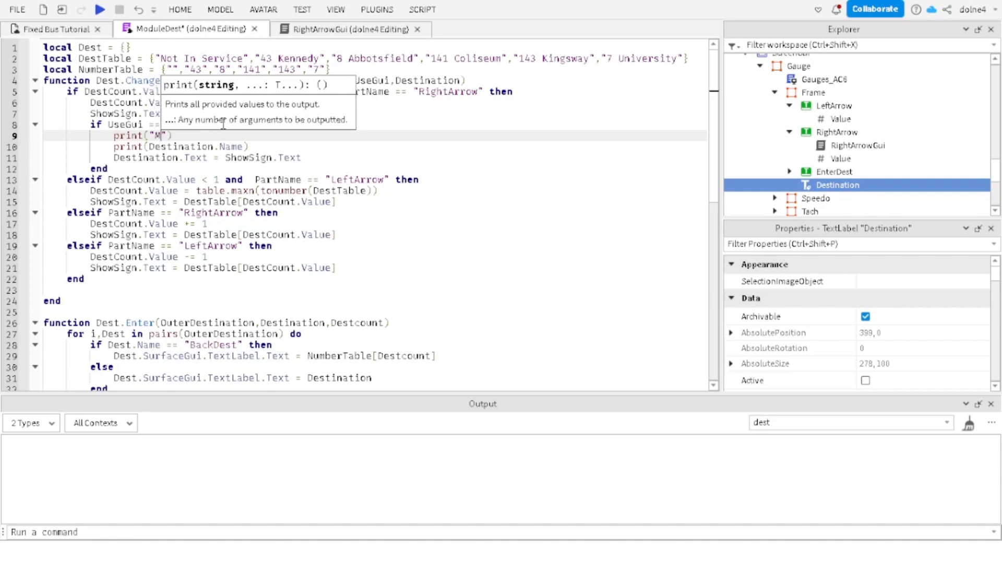
text(re)
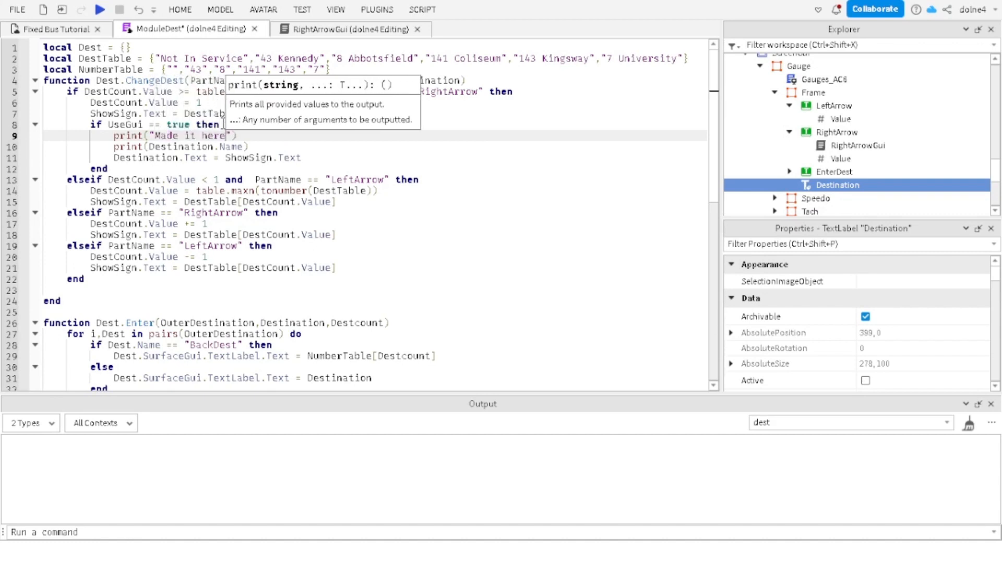
Step: Start a playtest of the bus and try the on-screen right arrow twice
click(302, 10)
click(20, 42)
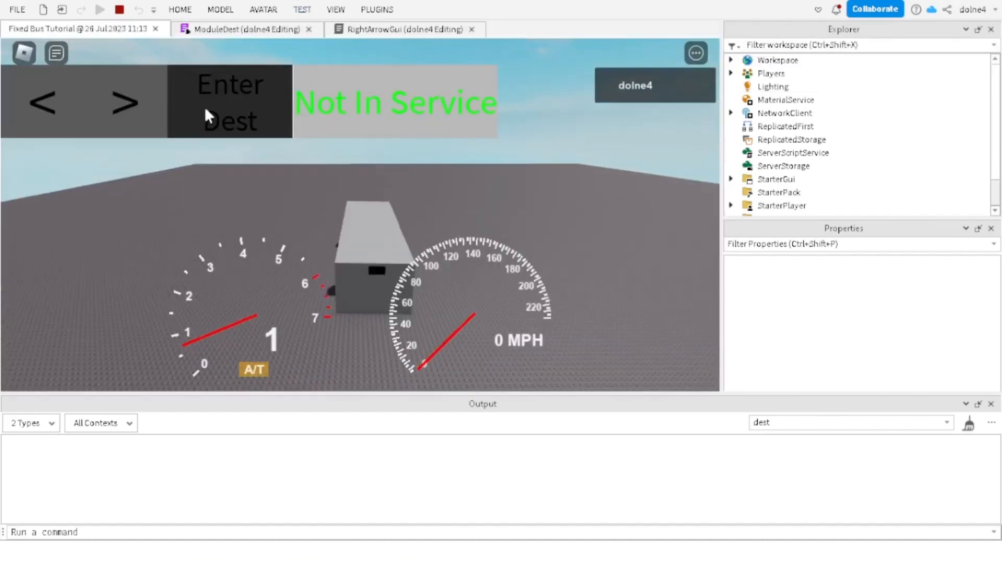
key(s)
click(137, 120)
click(130, 120)
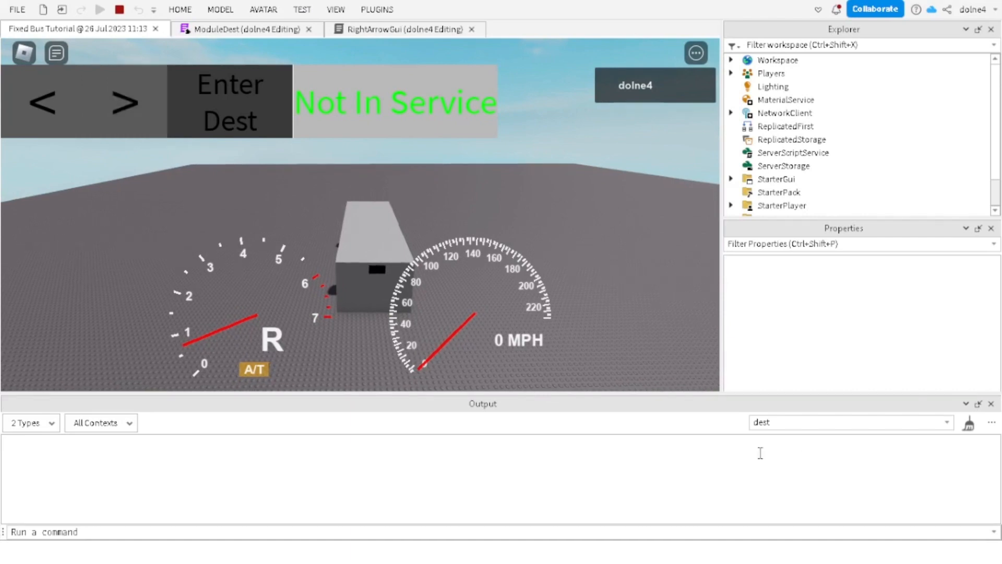
Step: Clear the "dest" text filter from the Output
double_click(761, 422)
key(BackSpace)
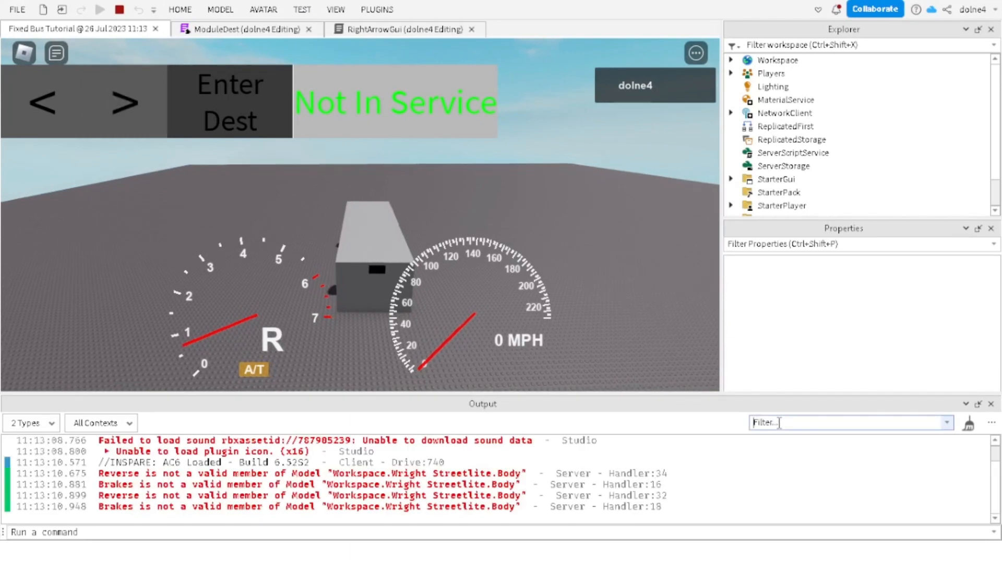
text(err)
key(BackSpace)
key(BackSpace)
key(BackSpace)
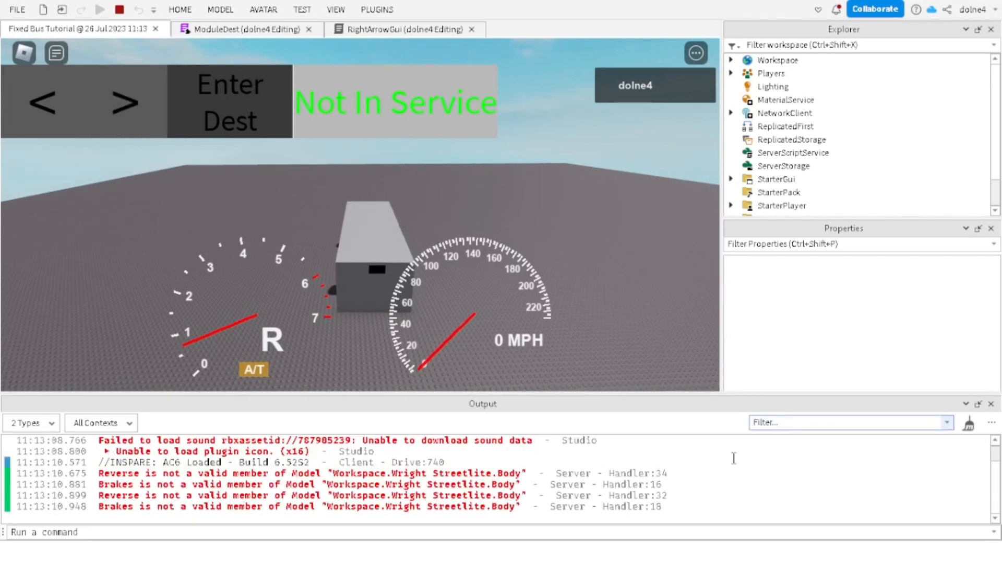
Step: Show all message types in the Output, including System, Warning and Information
click(30, 422)
click(9, 500)
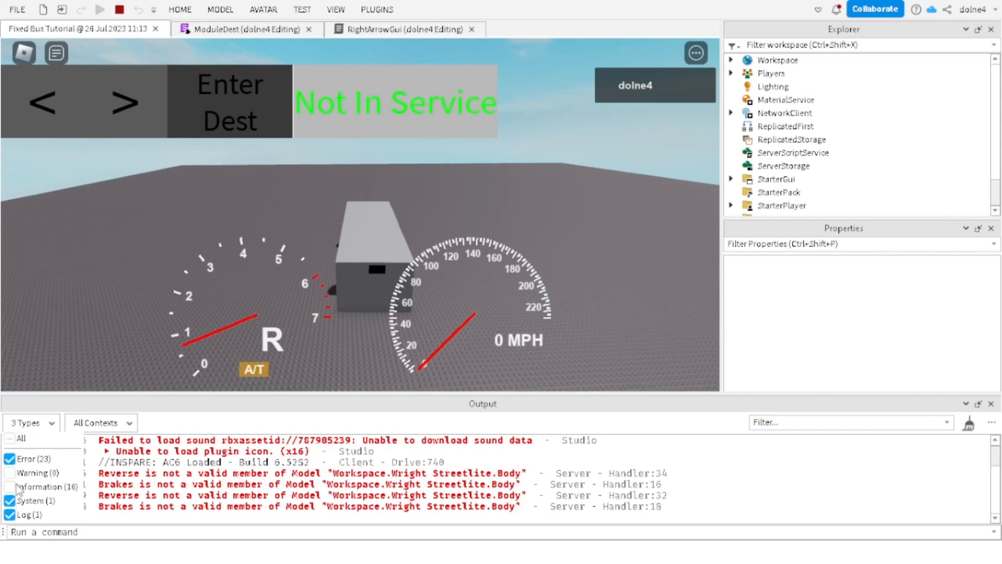
click(10, 472)
click(10, 486)
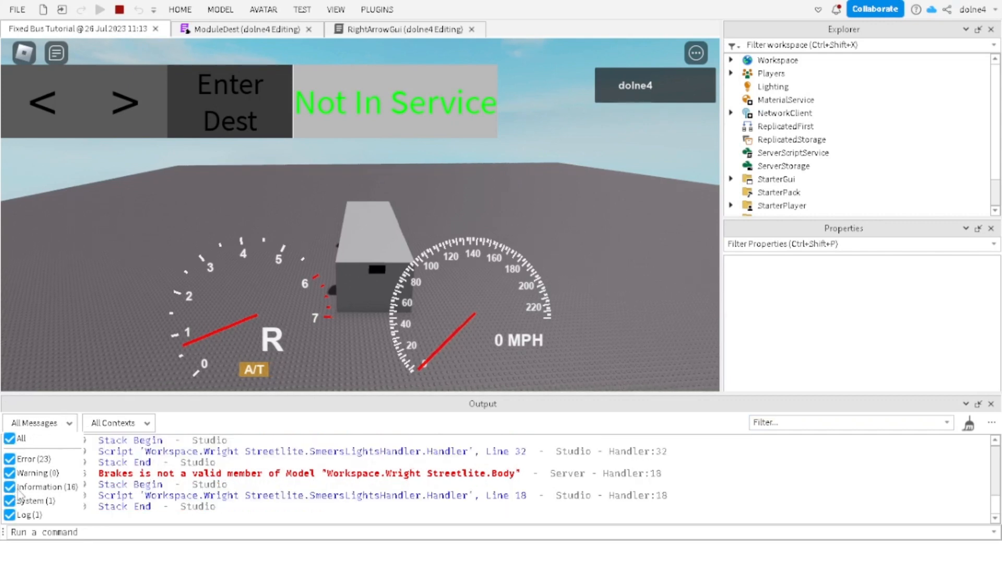
click(217, 448)
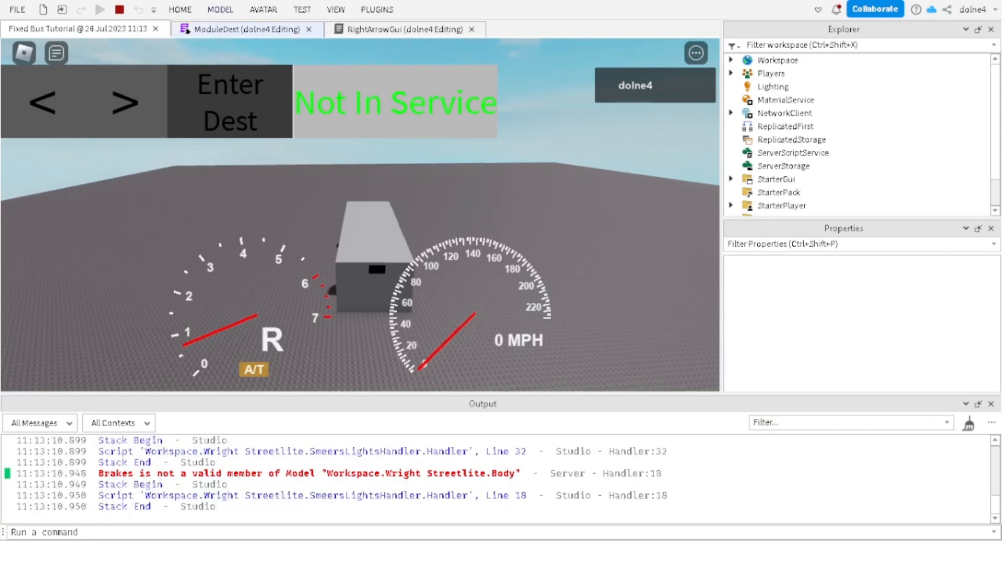
Step: Use the on-screen right arrow again and trace the resulting Output prints to their lines in ModuleDest
click(130, 116)
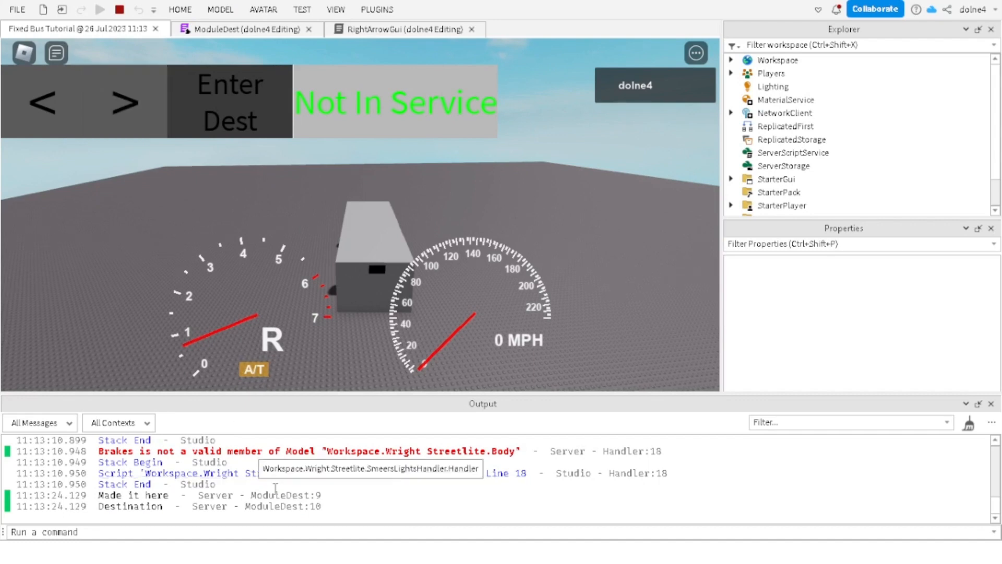
scroll(275, 489, up, 8)
scroll(275, 489, down, 8)
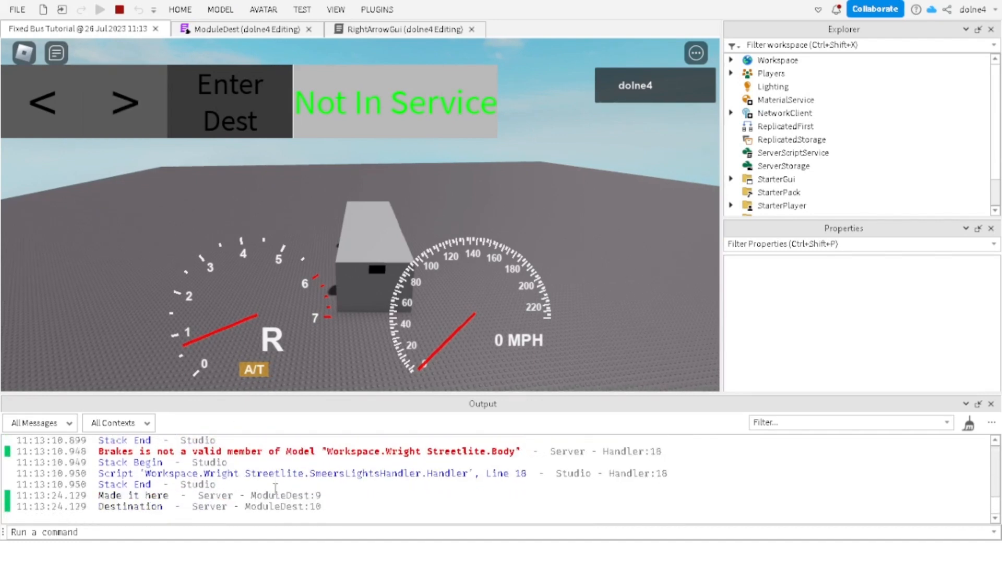
click(135, 509)
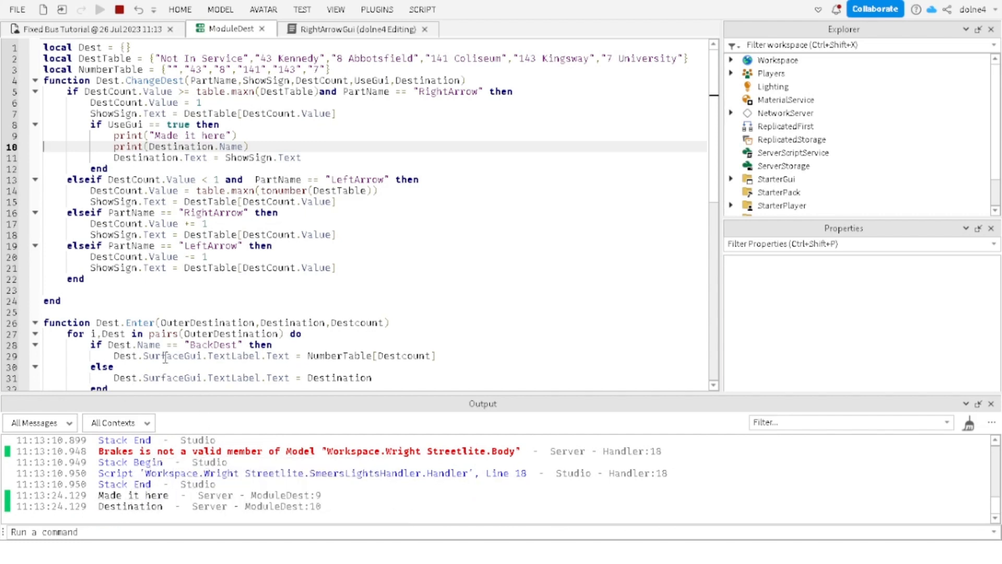
click(151, 495)
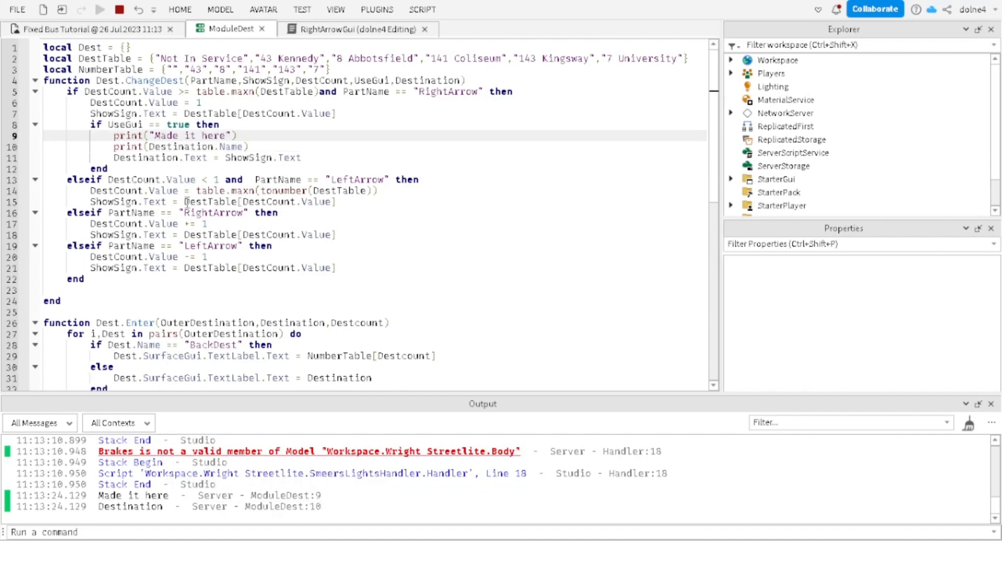
scroll(250, 481, up, 4)
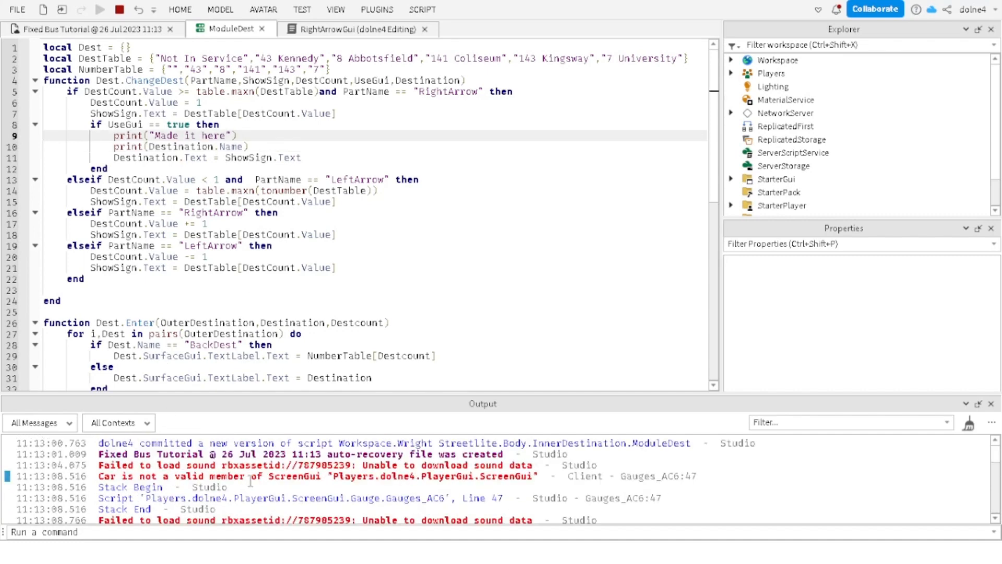
Step: Return to the client view of the playtest and compare the in-bus sign with the GUI label while cycling destinations with the on-screen right arrow
click(91, 43)
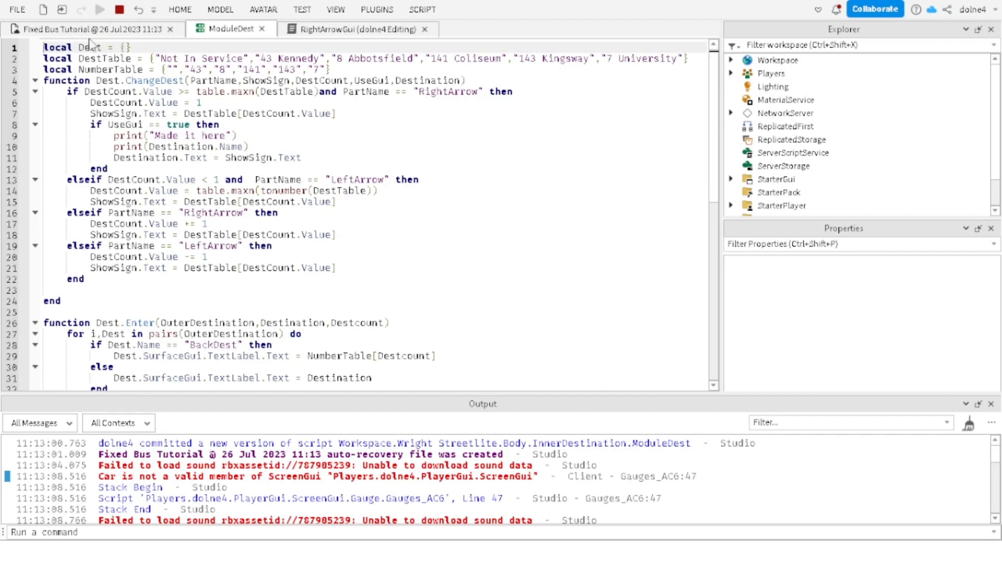
click(91, 29)
click(300, 10)
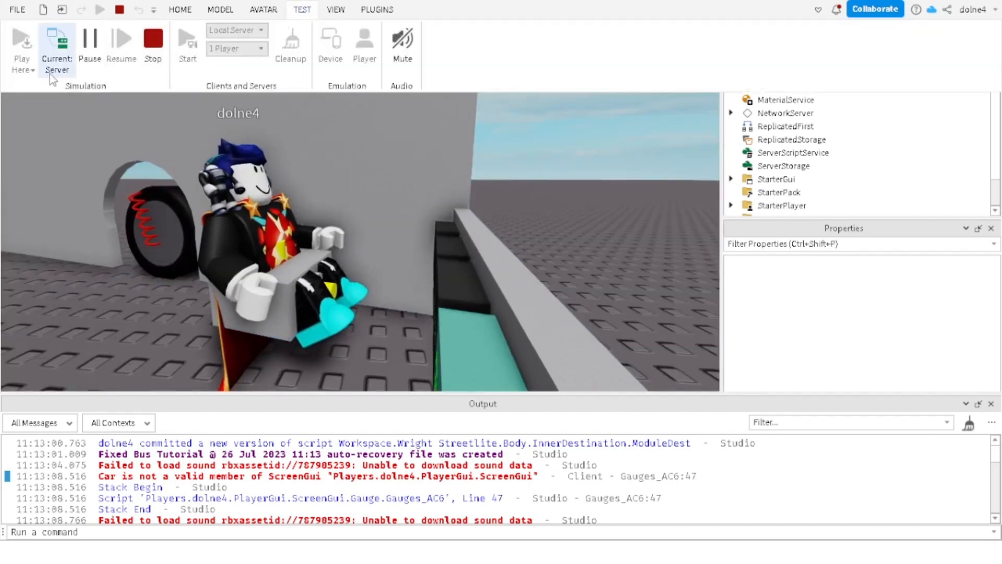
click(56, 54)
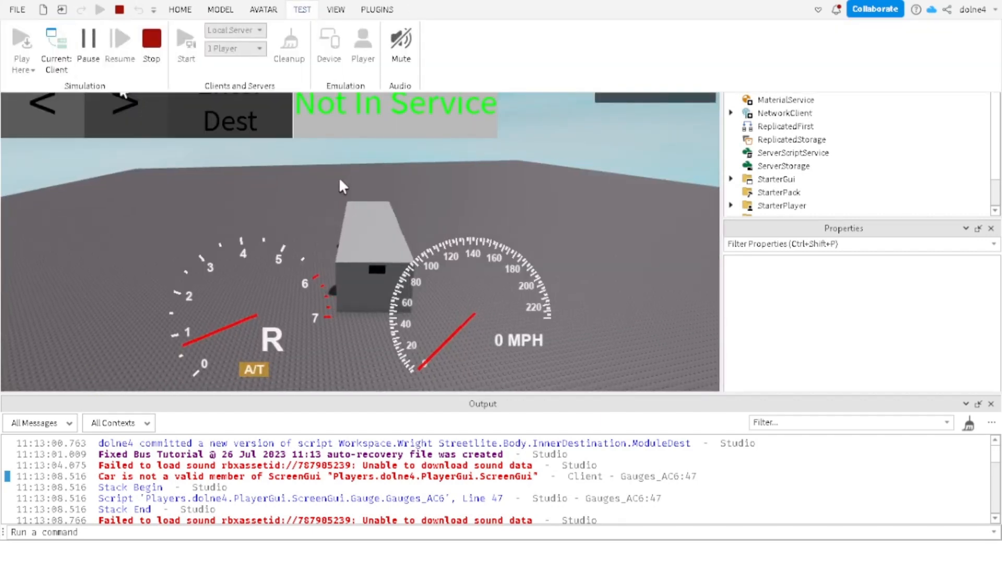
click(339, 176)
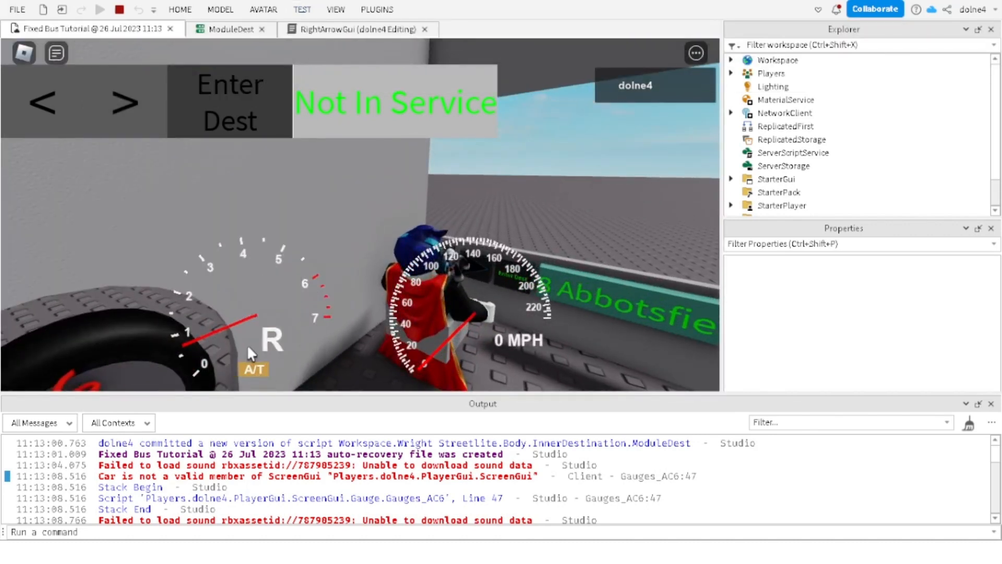
click(139, 105)
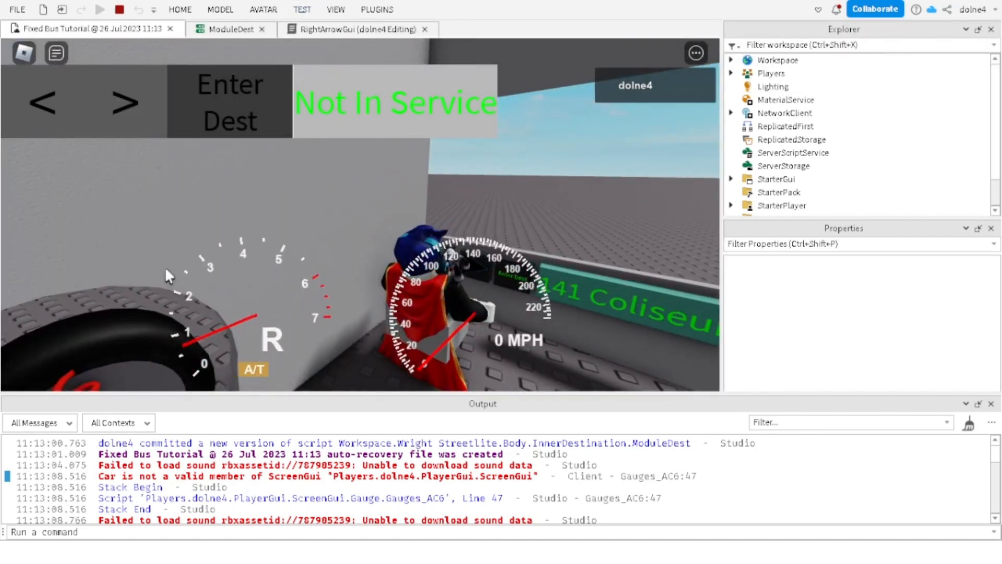
click(144, 98)
click(144, 98)
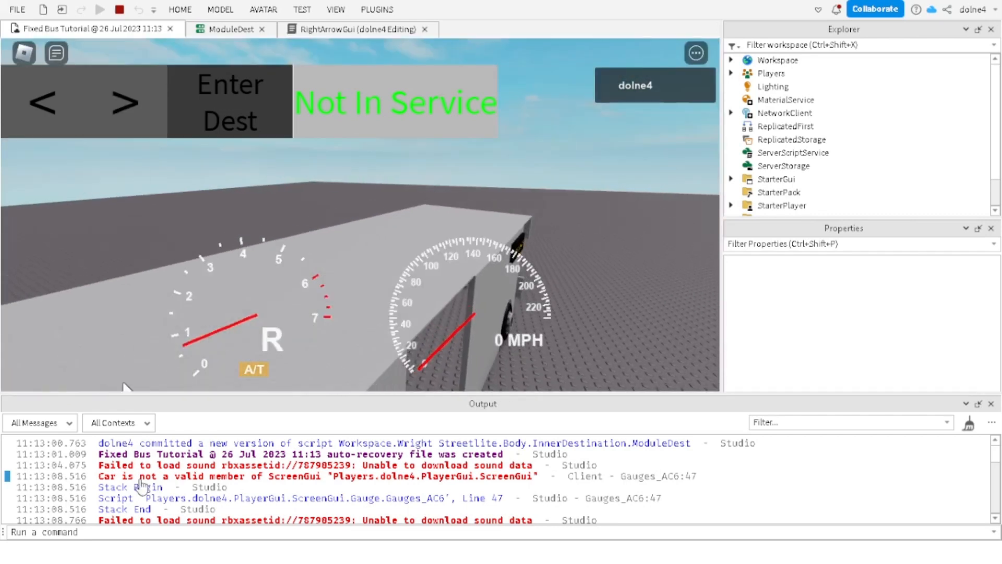
Step: Recheck the latest Output messages and go to the ModuleDest lines behind "Made it here" and "Destination"
scroll(164, 484, down, 7)
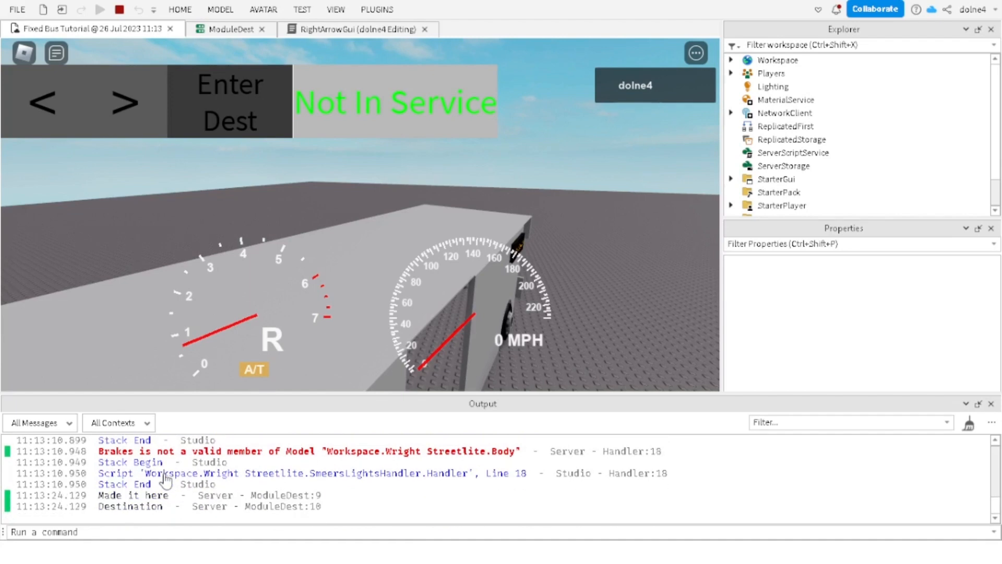
click(155, 494)
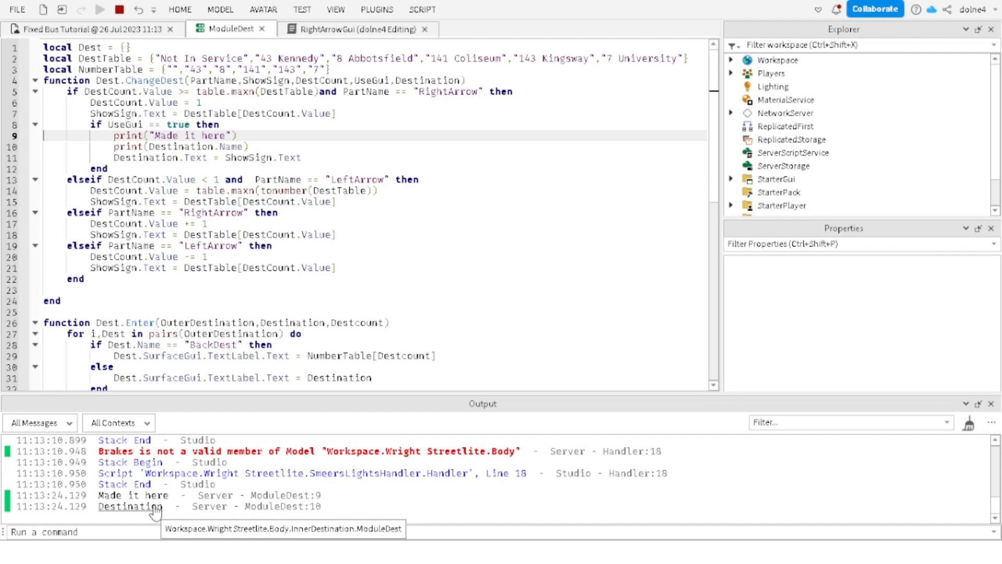
click(155, 507)
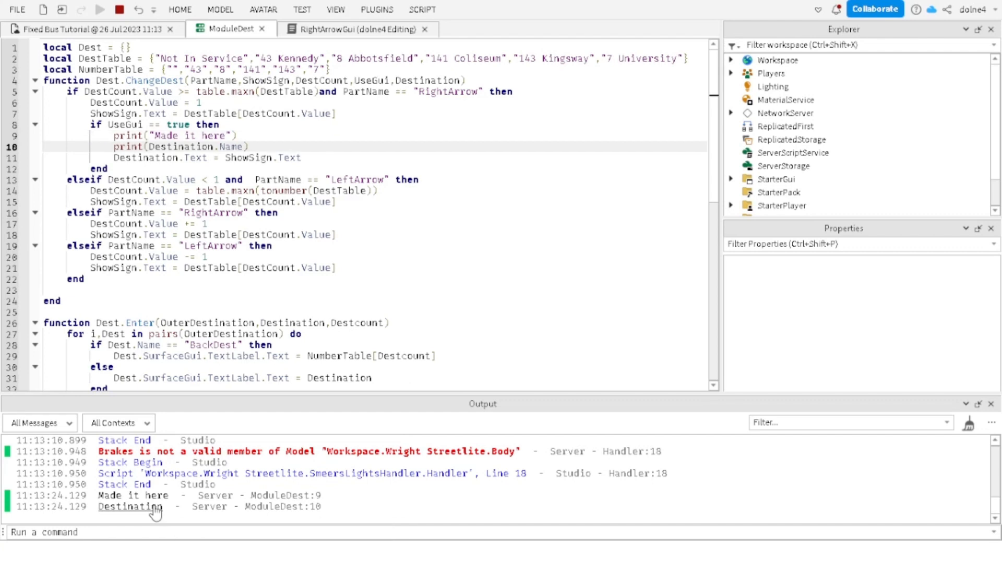
Step: Stop the playtest and compare the ChangeDest parameters in ModuleDest with the call in RightArrowGui
click(123, 14)
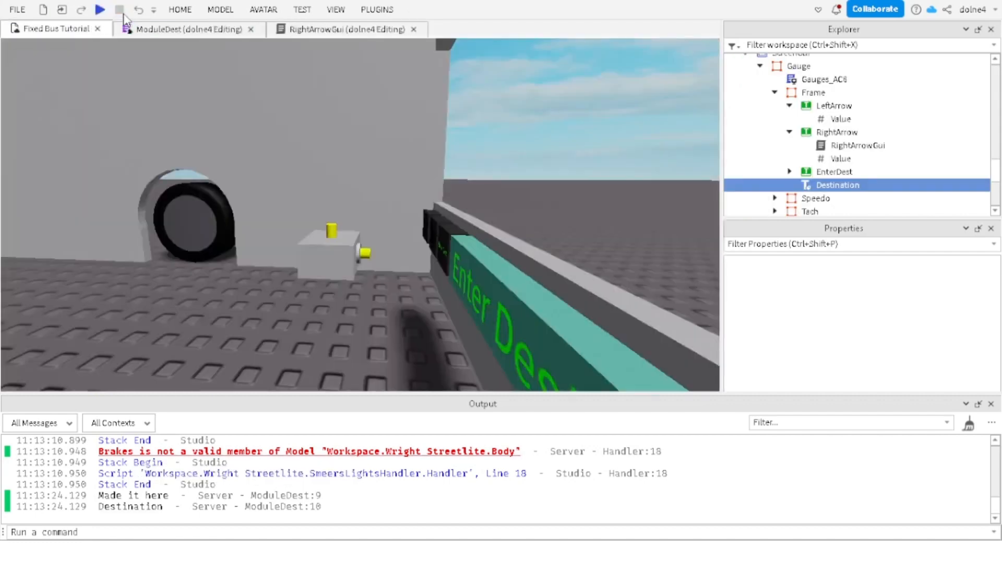
click(173, 33)
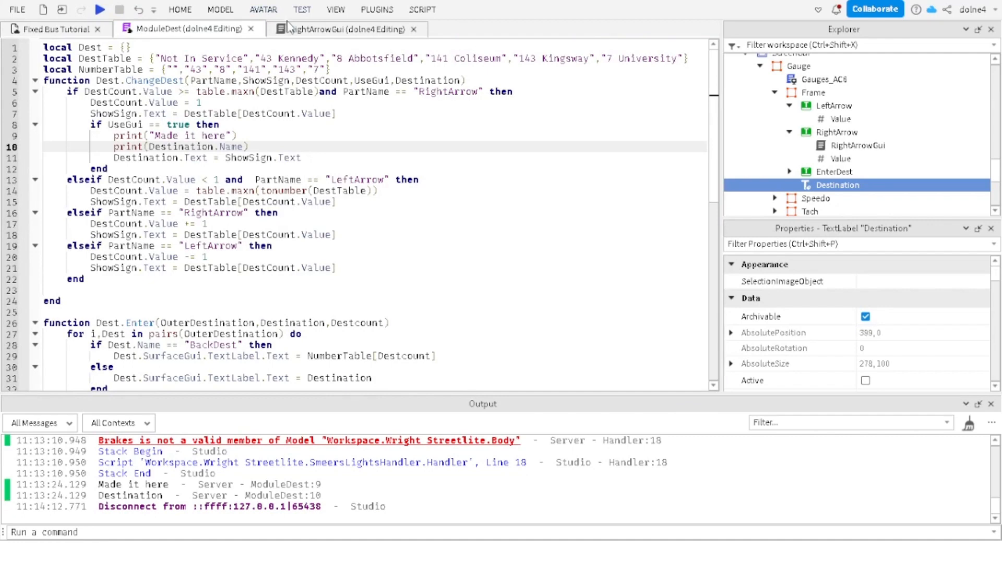
click(290, 82)
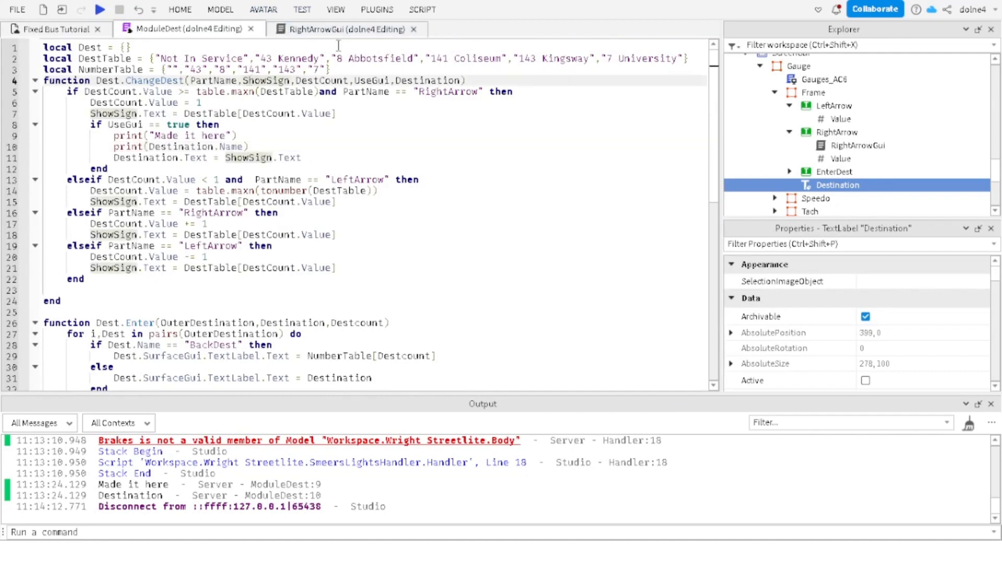
click(341, 30)
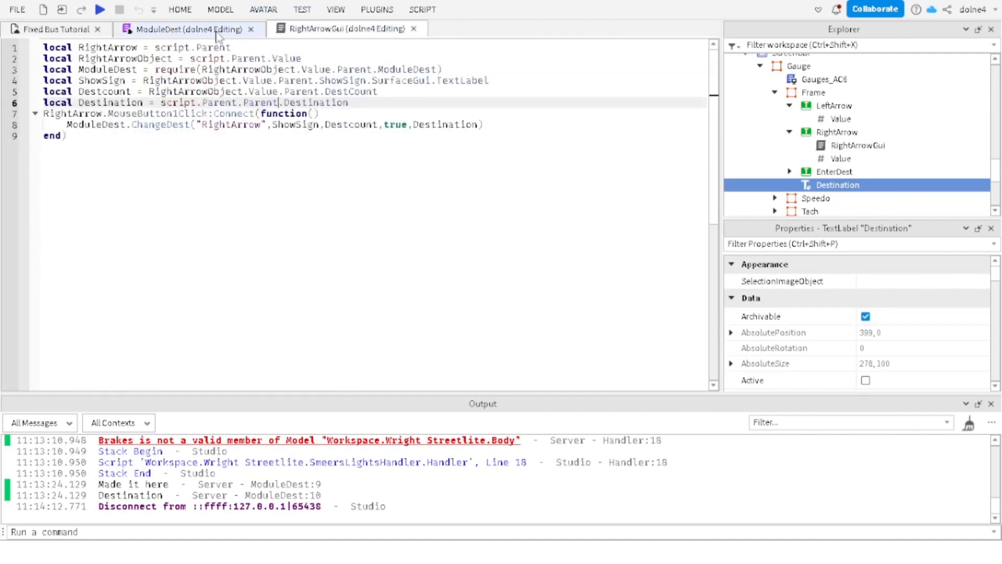
click(217, 34)
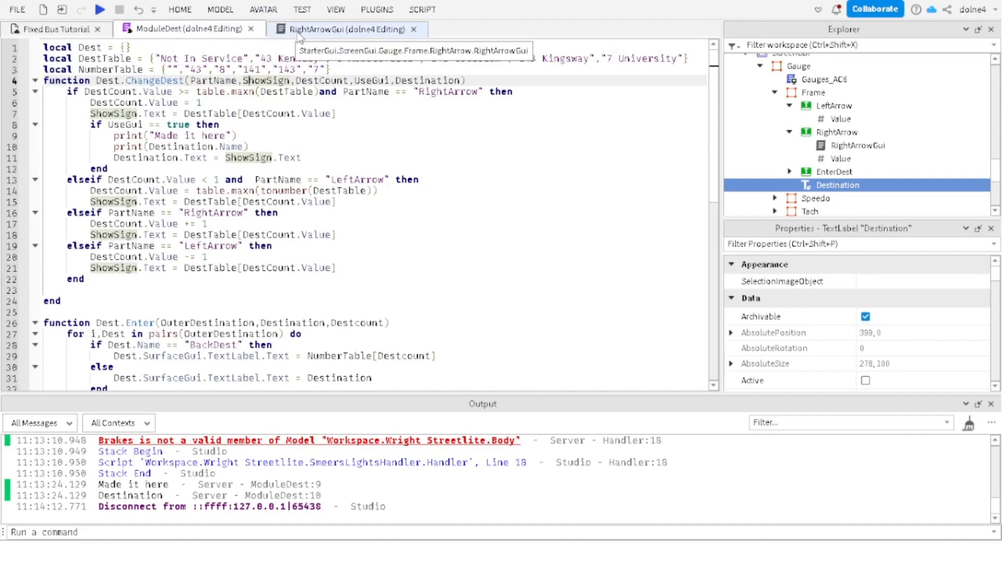
Step: Copy the UseGui block in ModuleDest into the increment-only "RightArrow" branch, below its ShowSign.Text line
click(89, 125)
drag(90, 125, 165, 167)
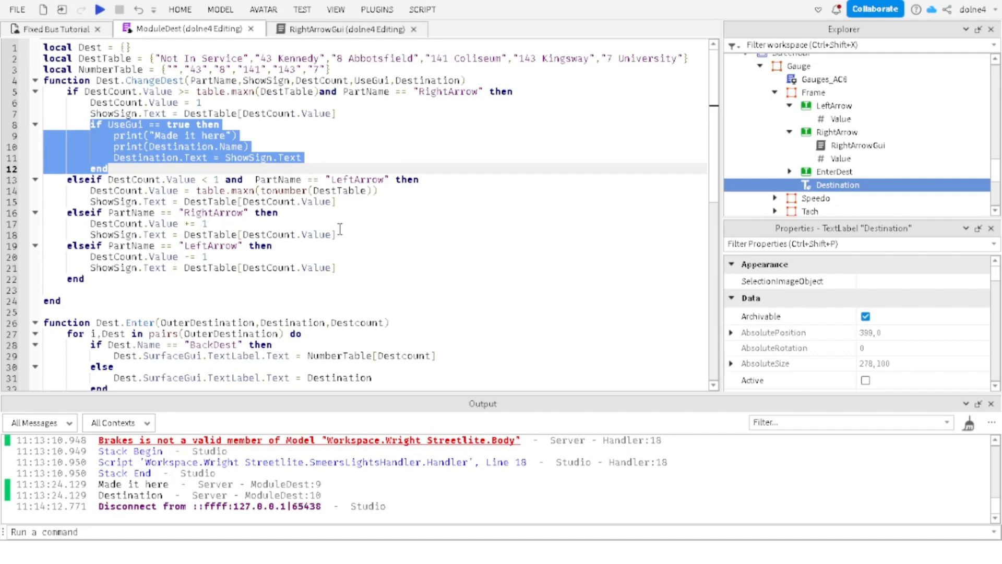
click(310, 161)
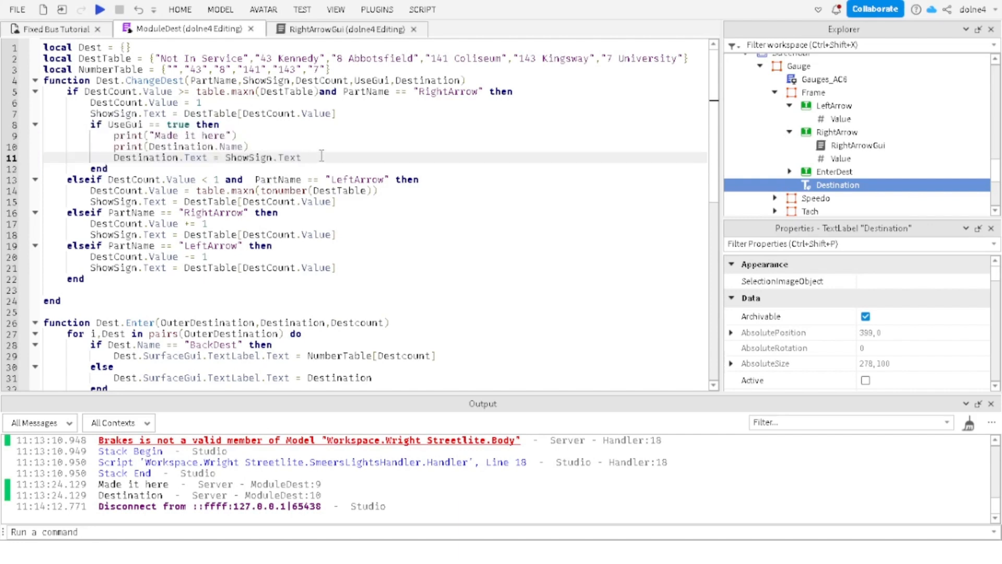
drag(91, 125, 108, 169)
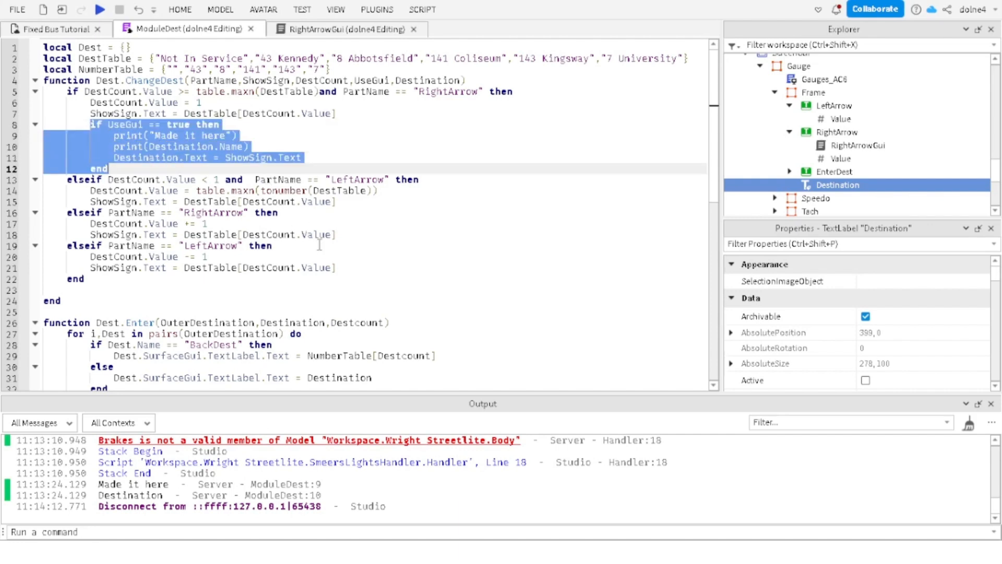
key(ctrl+c)
click(365, 238)
key(Return)
key(ctrl+v)
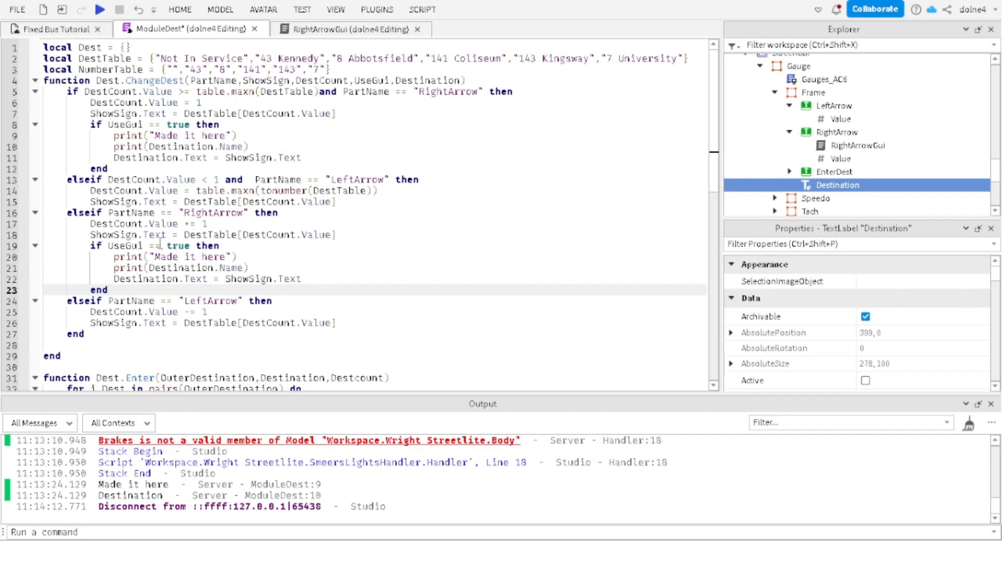
Step: Remove both debug print lines from the copied UseGui block, keeping its Destination.Text assignment
mouse_move(265, 268)
mouse_down()
mouse_move(136, 269)
mouse_move(110, 257)
mouse_up()
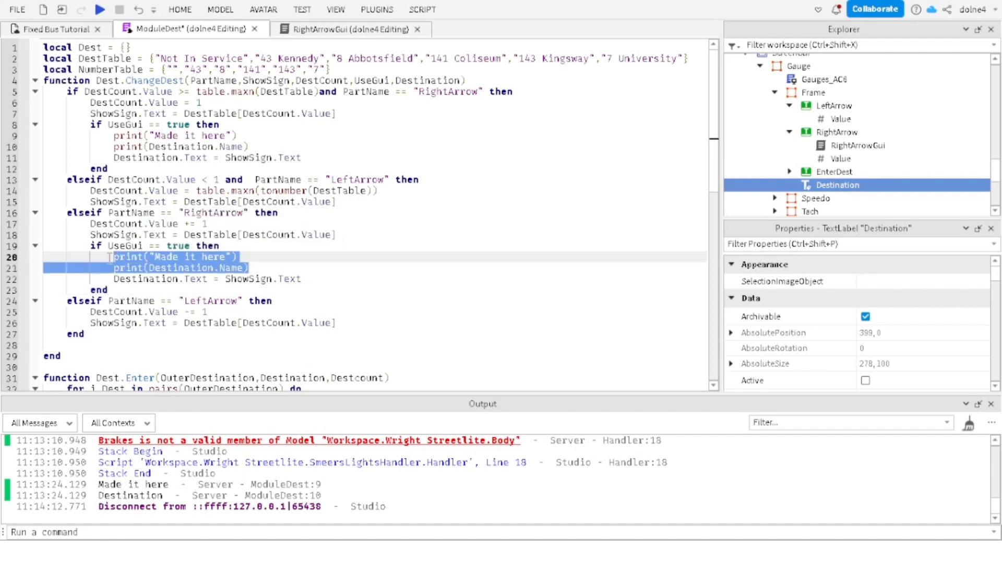
key(BackSpace)
key(BackSpace)
key(BackSpace)
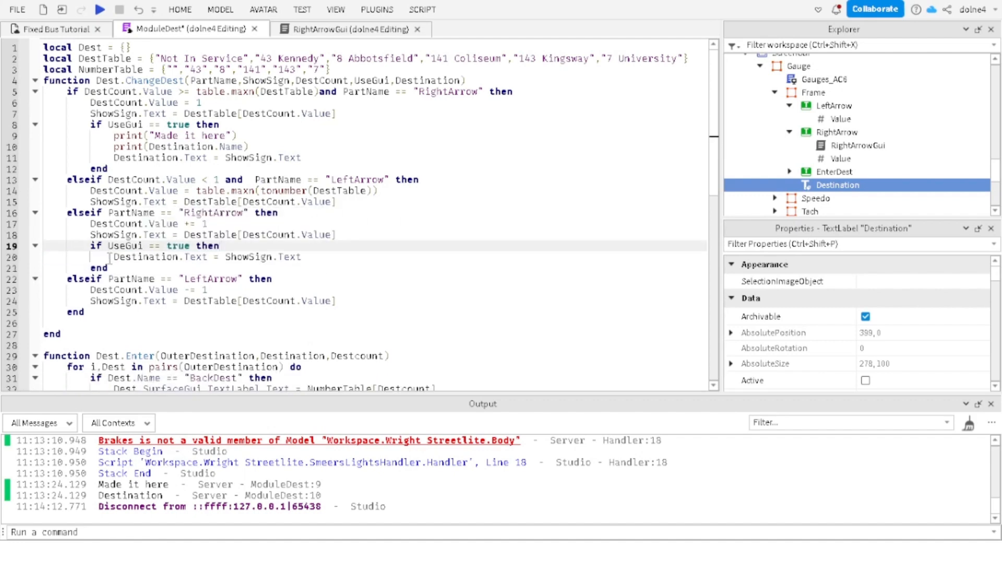
Step: Playtest the bus, check the GUI Destination label while advancing five destinations with the on-screen right arrow, and end the test
click(298, 11)
click(22, 39)
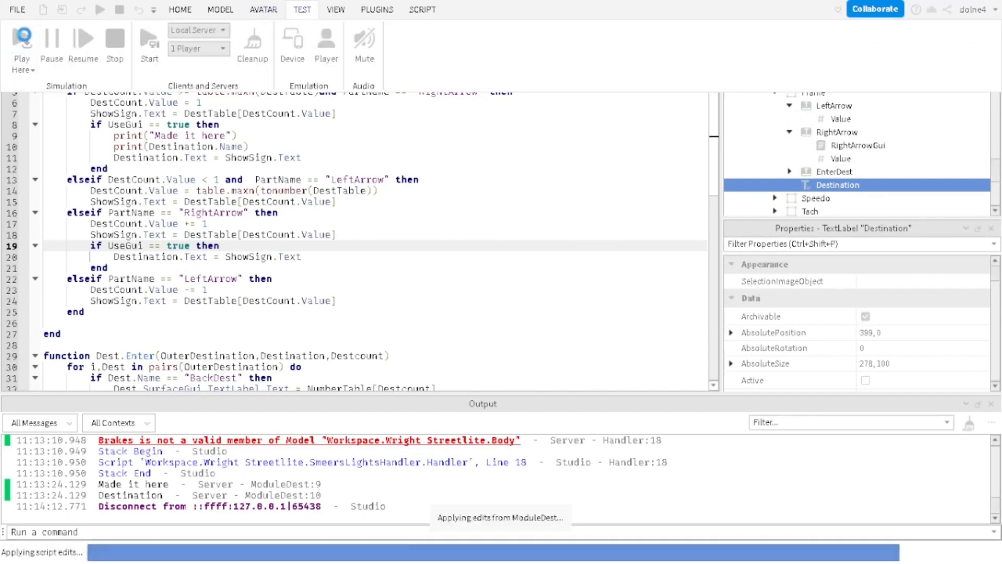
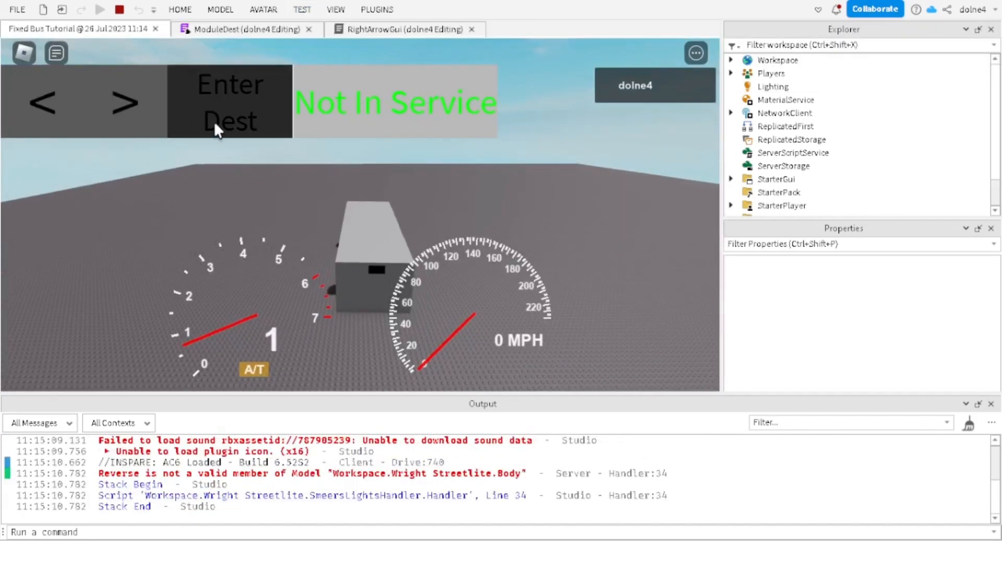
click(142, 102)
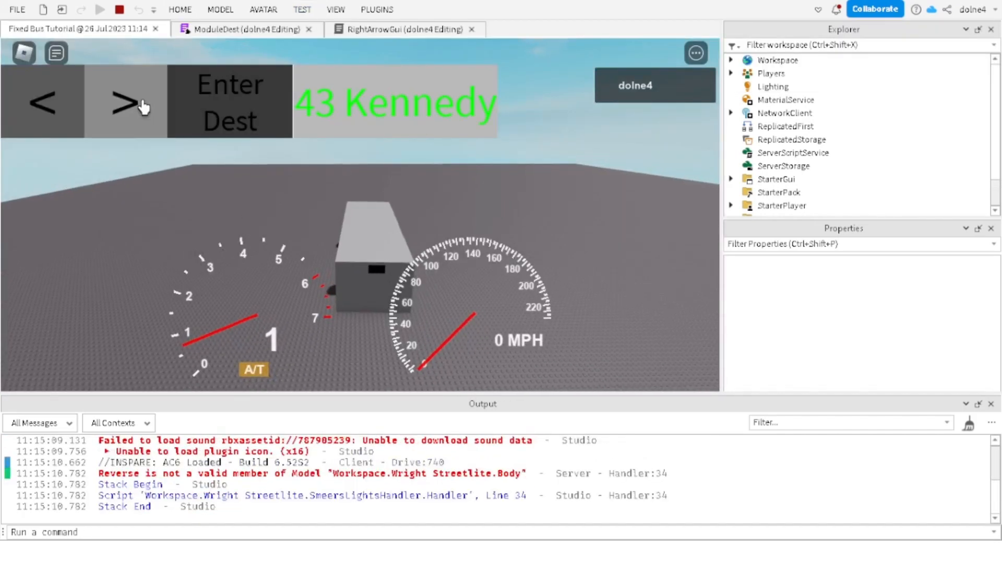
click(142, 103)
click(143, 105)
click(142, 104)
click(141, 102)
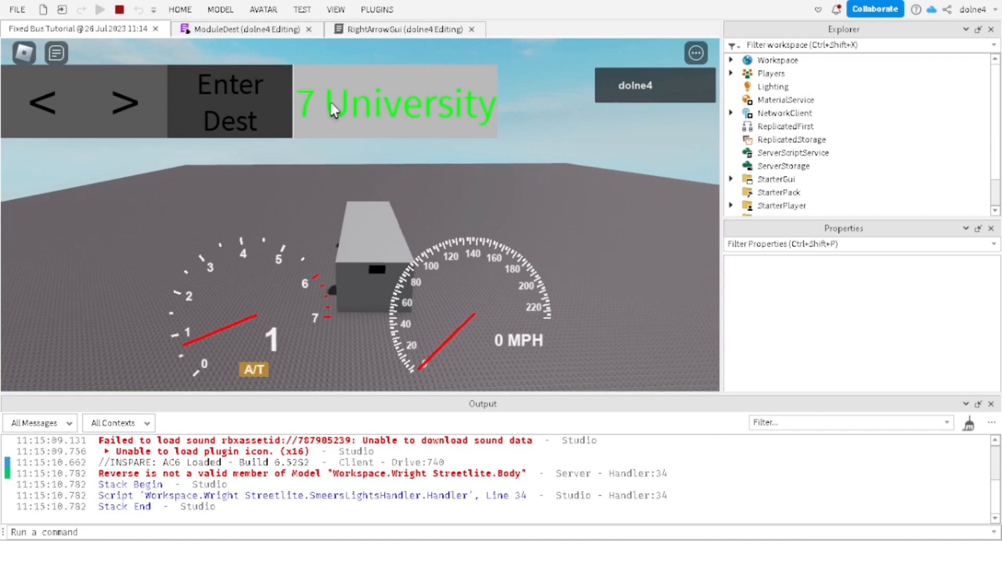
click(122, 14)
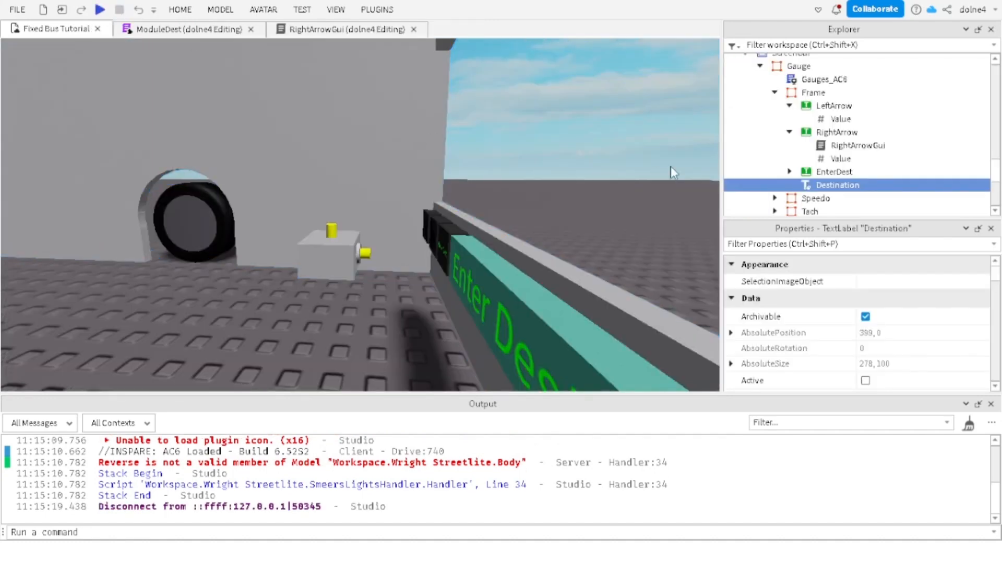
Step: Duplicate the RightArrowGui script into the LeftArrow button and rename the copy LeftArrowGui
click(835, 133)
click(830, 147)
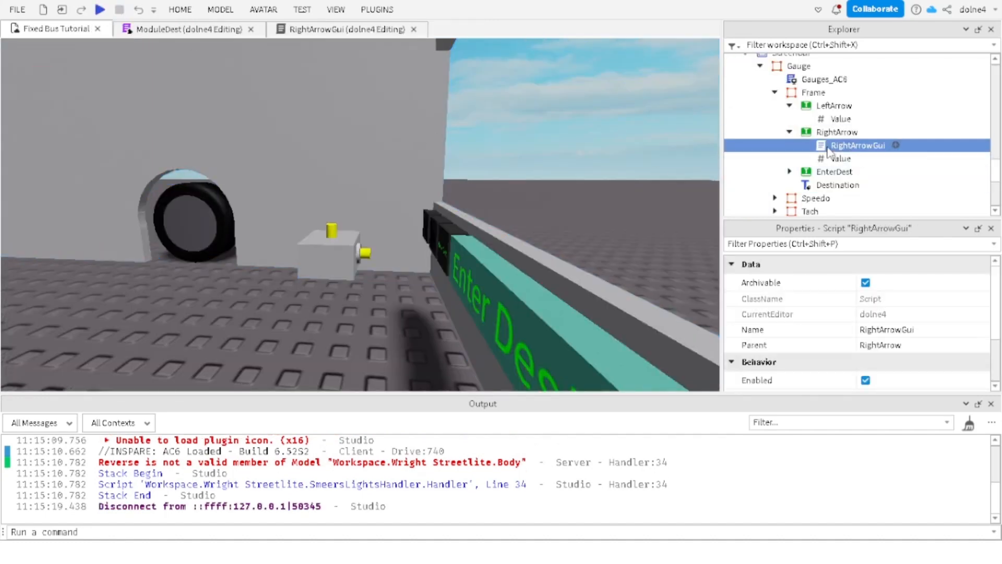
click(818, 108)
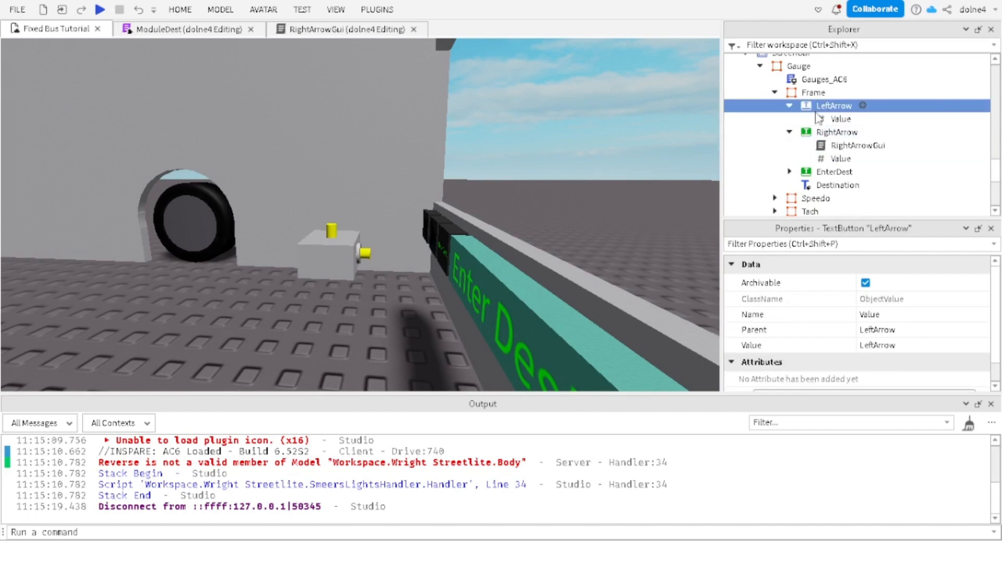
key(ctrl+shift+v)
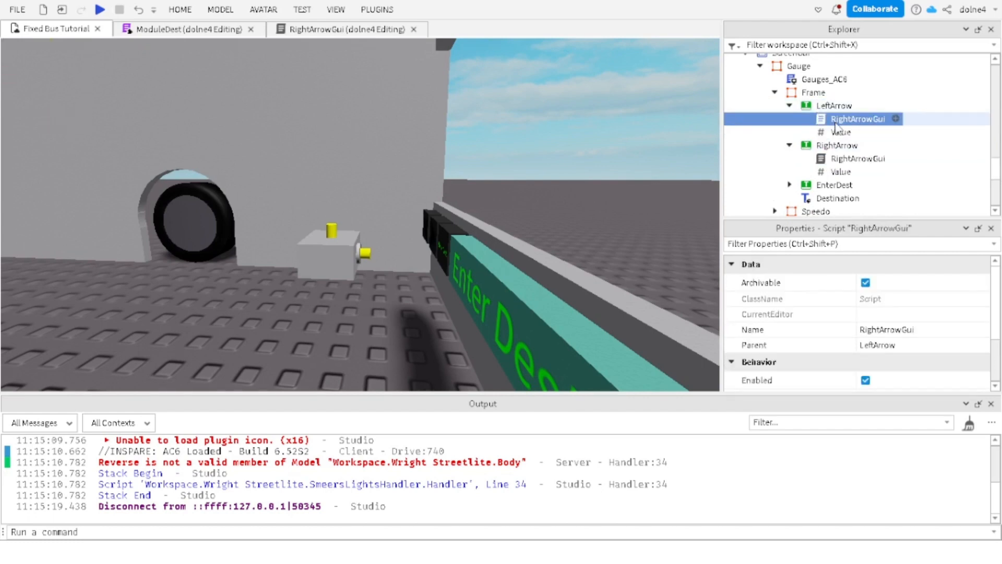
click(834, 123)
click(880, 328)
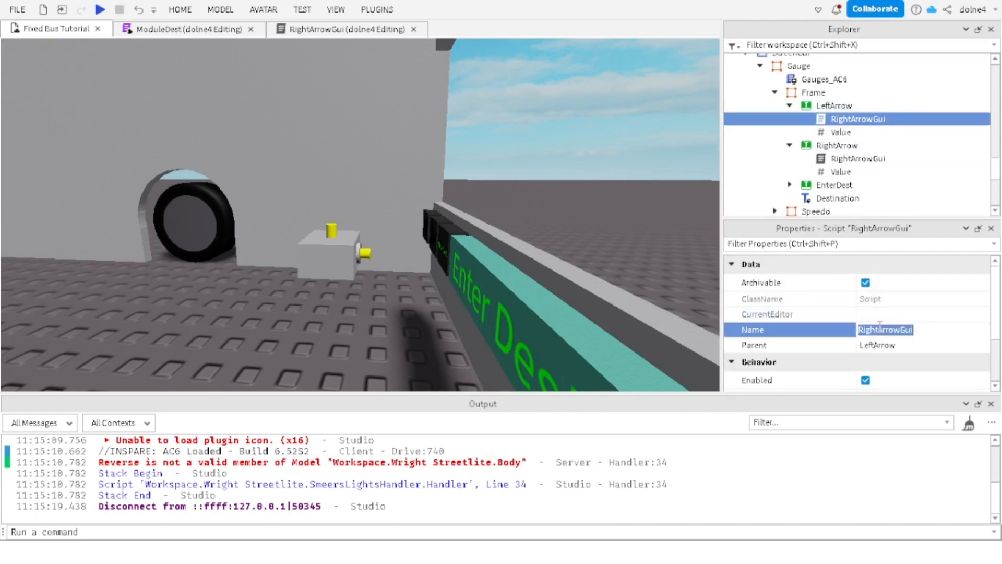
key(BackSpace)
text(LeftArrowGui)
key(Return)
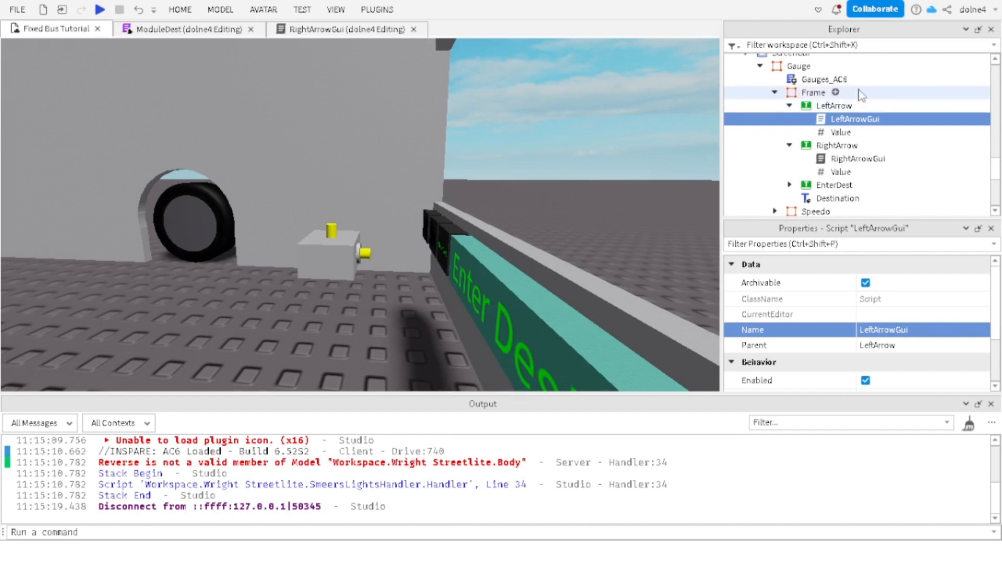
Step: Open the LeftArrowGui script and rename its first-line variable to LeftArrow
click(837, 132)
double_click(851, 118)
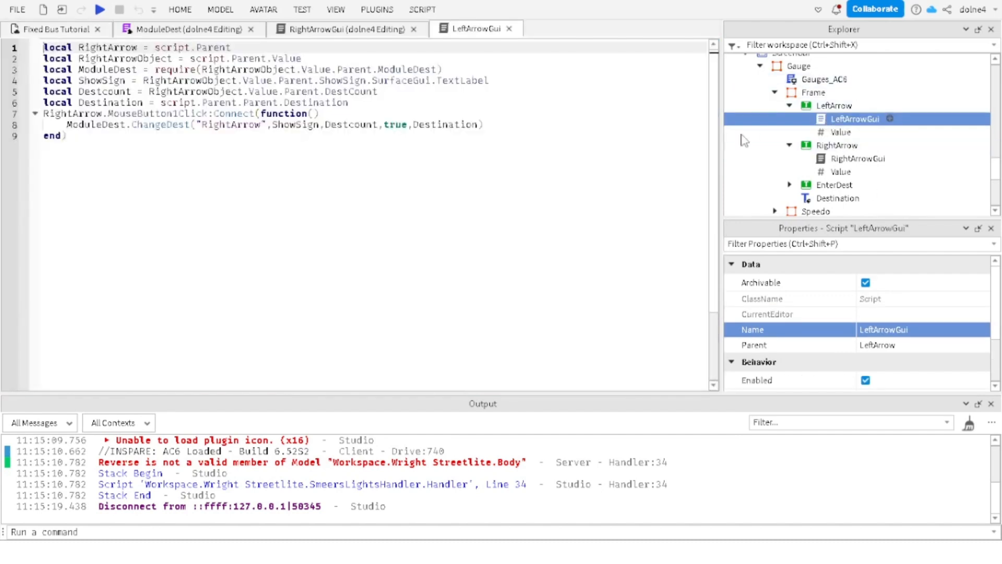
double_click(106, 47)
text(LeftArrow)
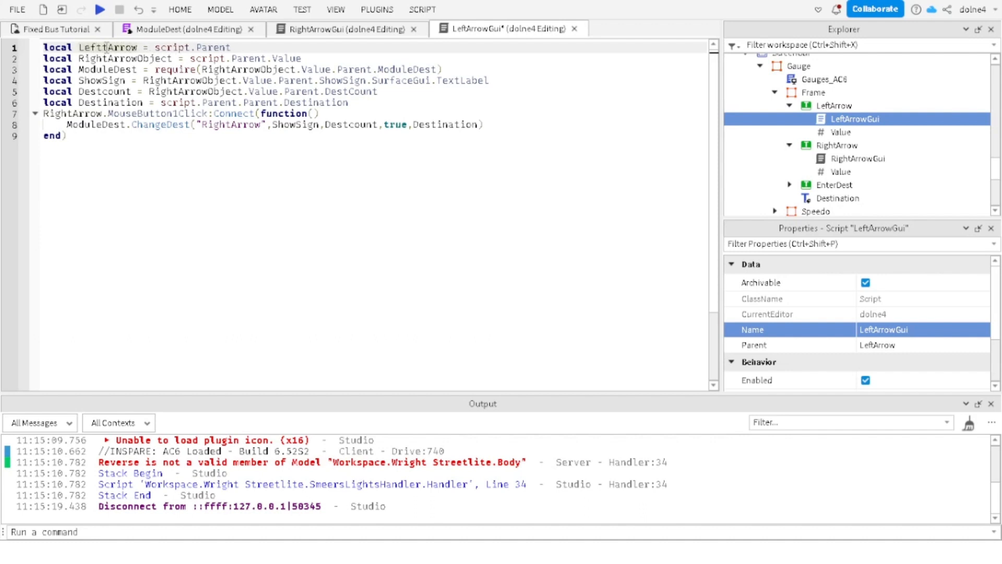
key(BackSpace)
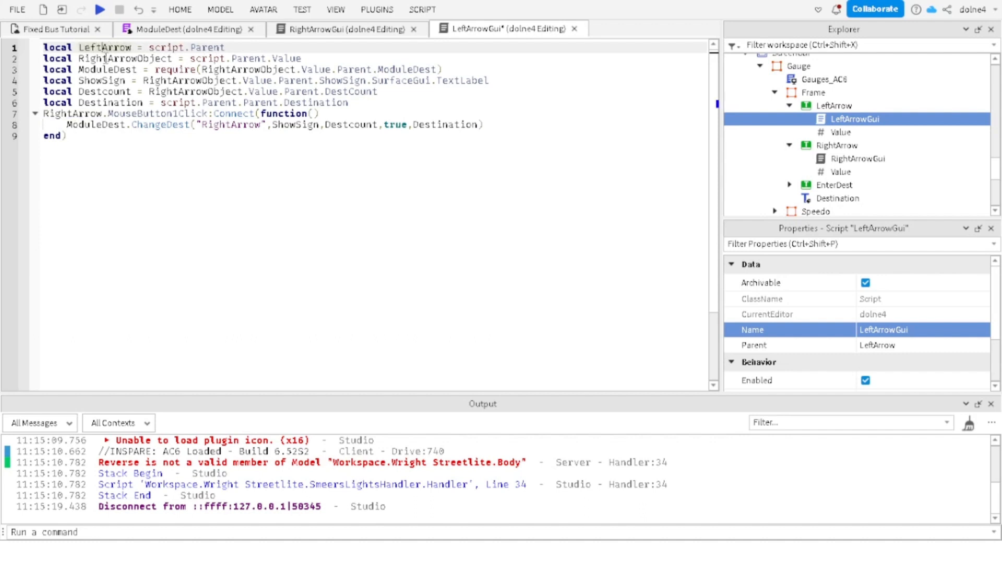
Step: Replace the "Right" prefix in the line 2 variable declaration of LeftArrowGui with "LEft"
click(108, 59)
key(BackSpace)
key(BackSpace)
key(BackSpace)
key(BackSpace)
key(BackSpace)
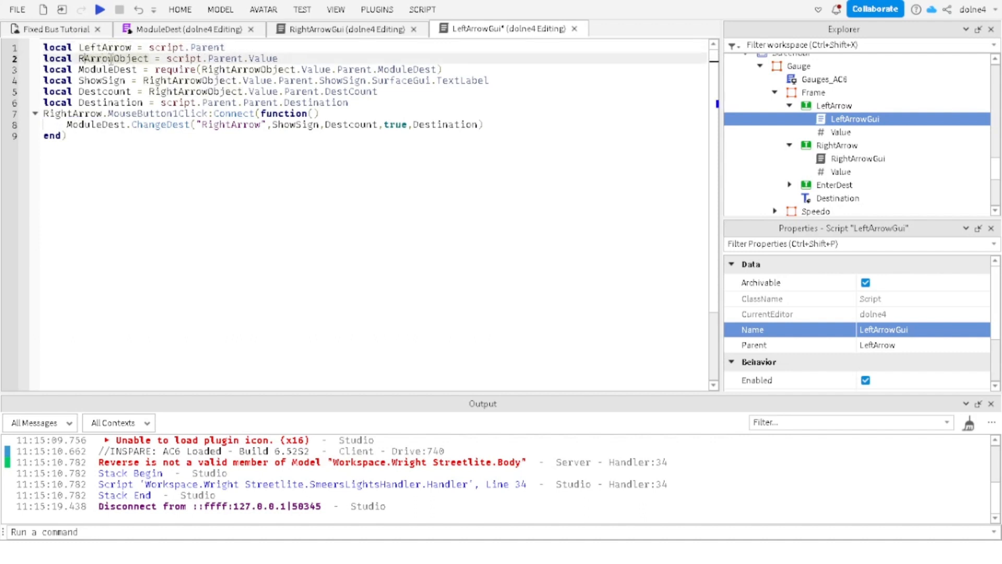
text(LEft)
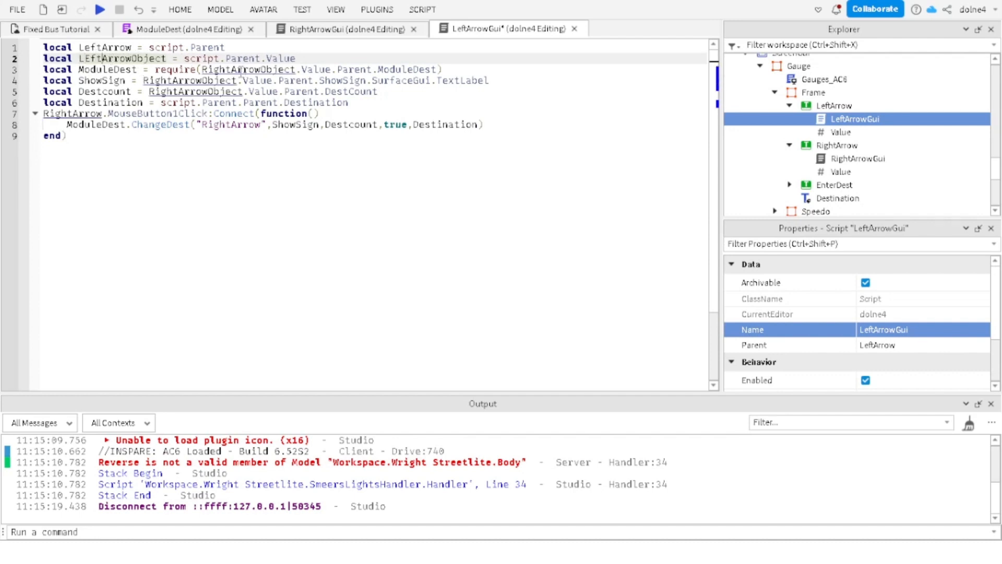
Step: Replace RightArrowObject with LeftArrow in the ModuleDest require call of LeftArrowGui
click(238, 71)
key(BackSpace)
key(BackSpace)
key(BackSpace)
key(BackSpace)
key(BackSpace)
text(L)
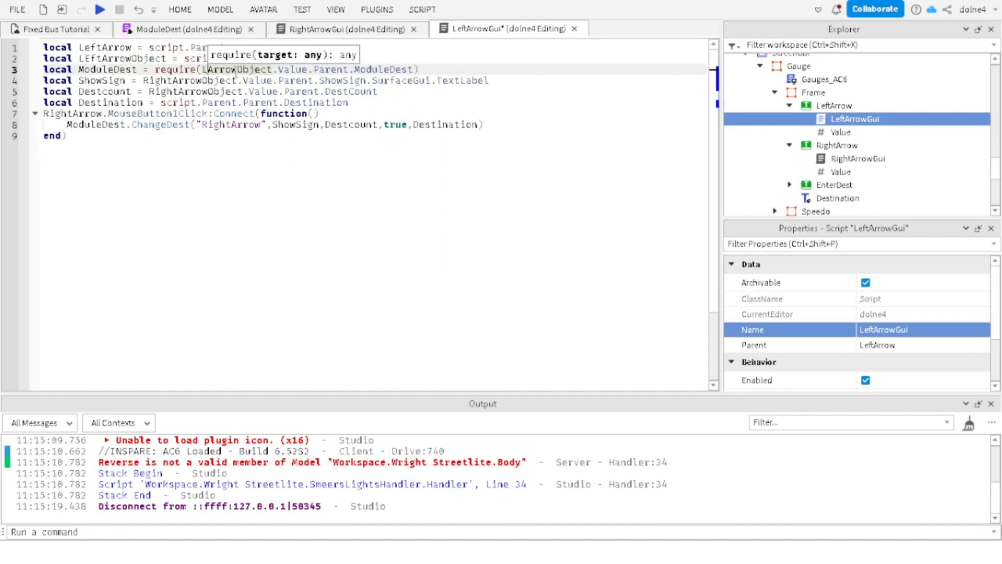
text(eft)
key(Return)
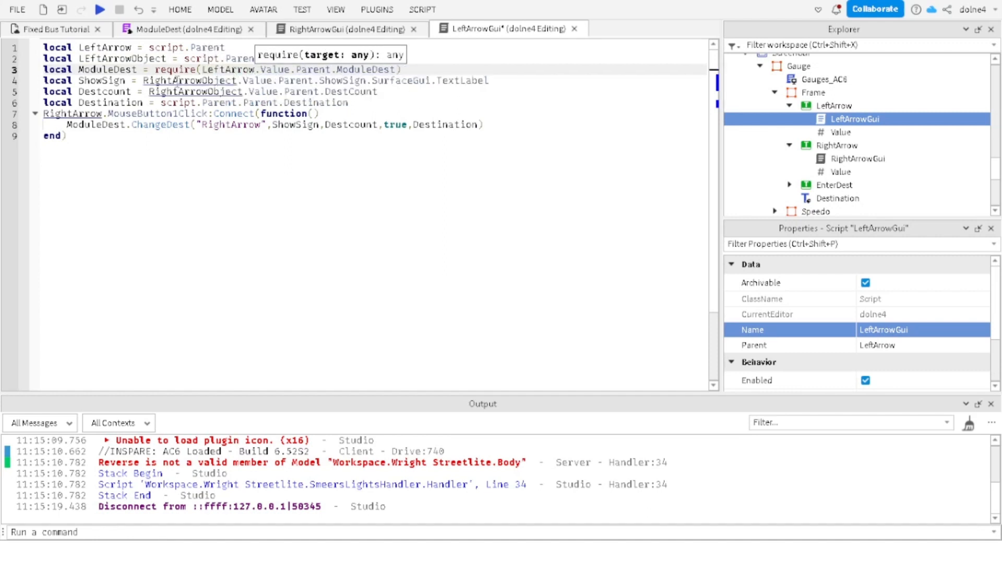
Step: Correct the line 2 variable's spelling to LeftArrowObject and extend the require call's reference to LeftArrowObject
click(92, 59)
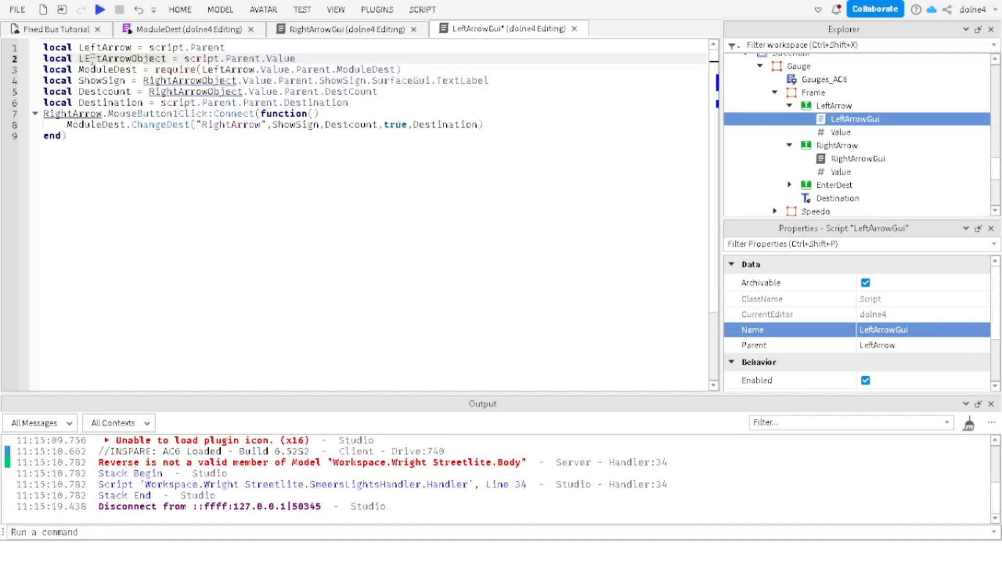
key(BackSpace)
text(e)
click(256, 69)
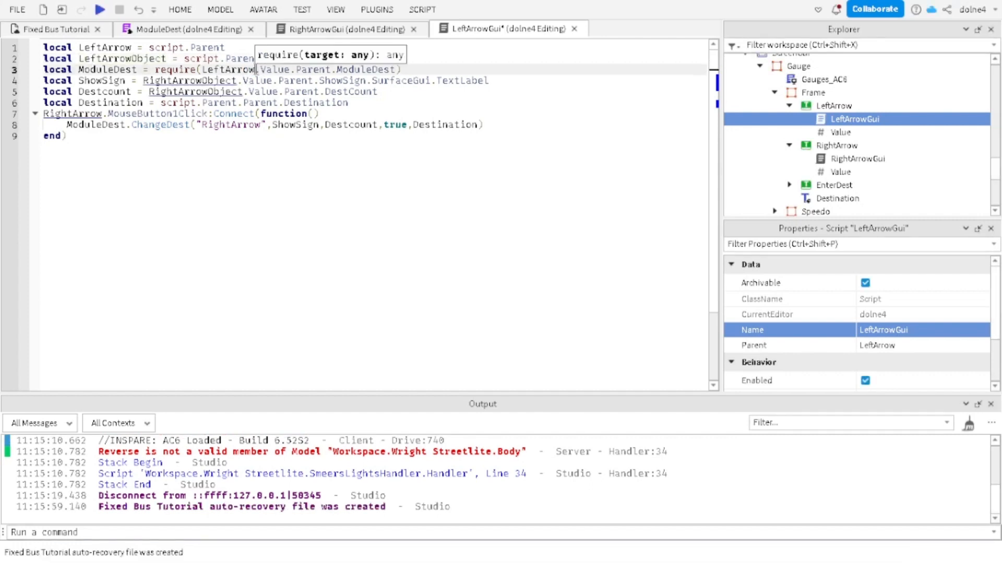
text(Object)
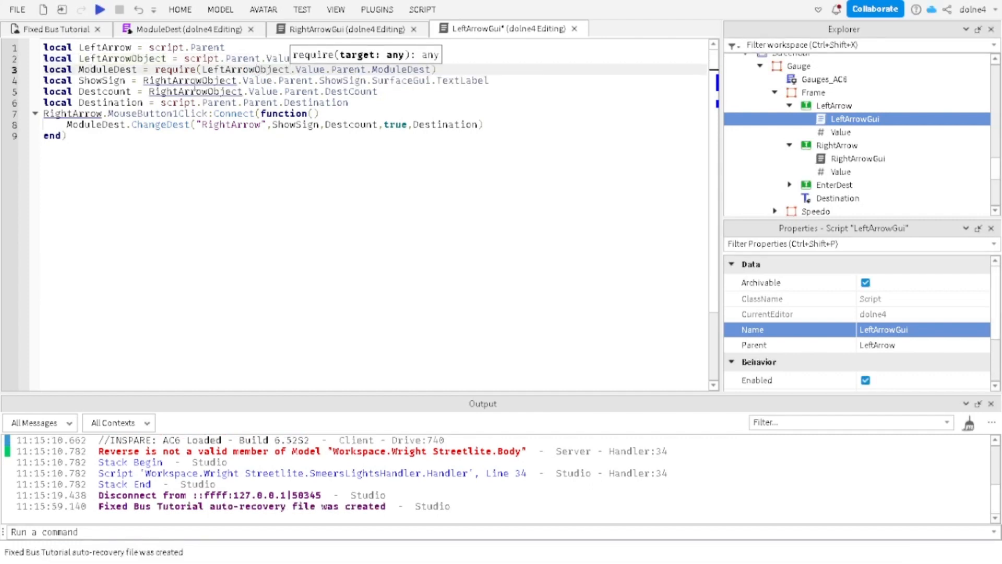
Step: Make the ShowSign declaration in LeftArrowGui reference LeftArrowObject
drag(202, 80, 143, 80)
text(e)
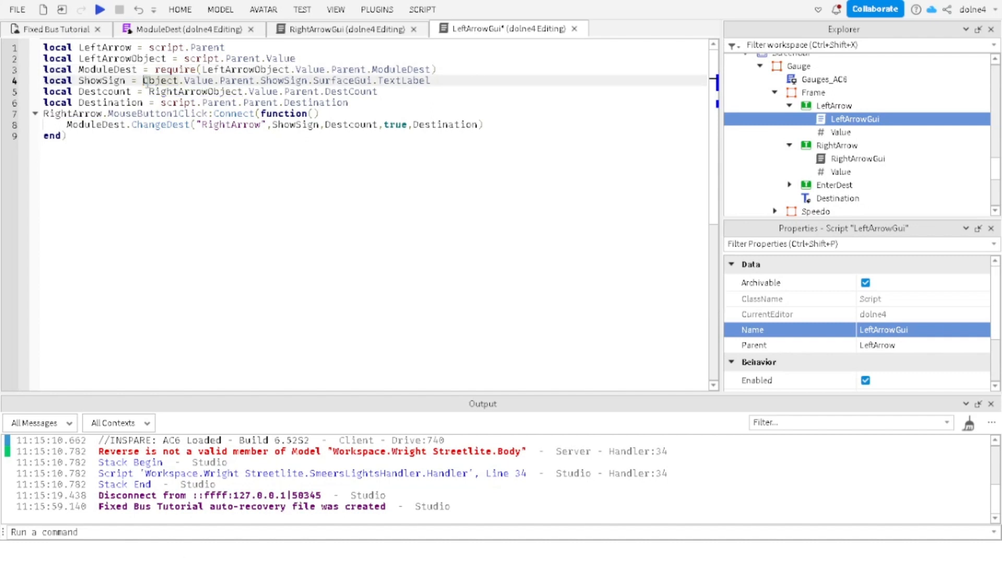
key(BackSpace)
text(Lef)
key(Down)
key(Return)
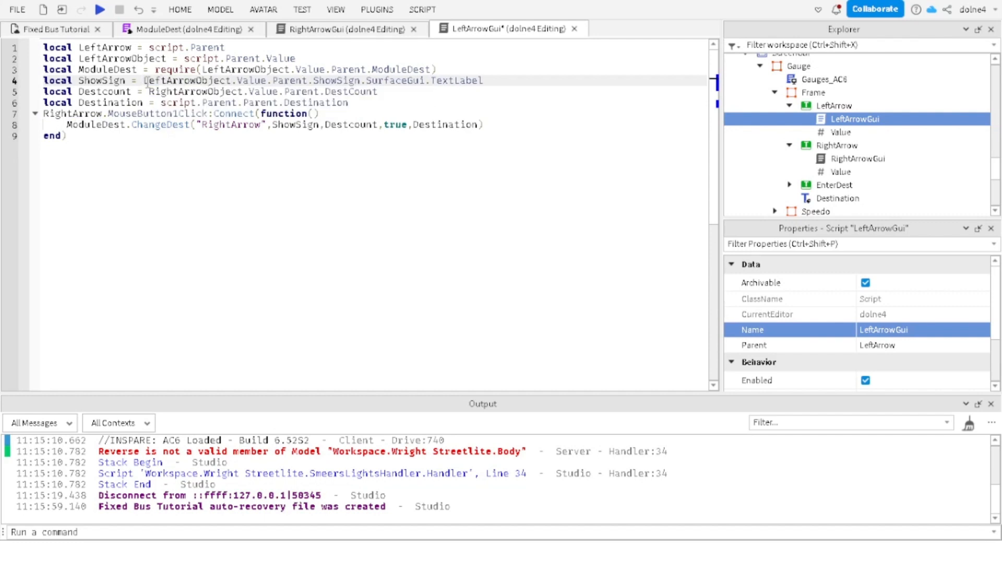
Step: Make the Destcount declaration in LeftArrowGui reference LeftArrowObject
click(176, 94)
key(BackSpace)
key(BackSpace)
key(BackSpace)
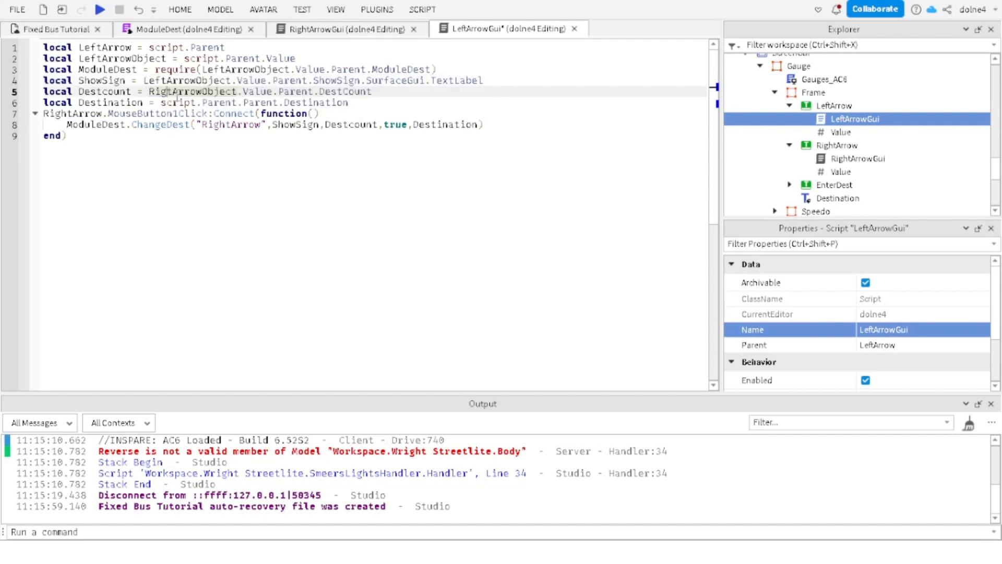
text(L)
key(BackSpace)
key(BackSpace)
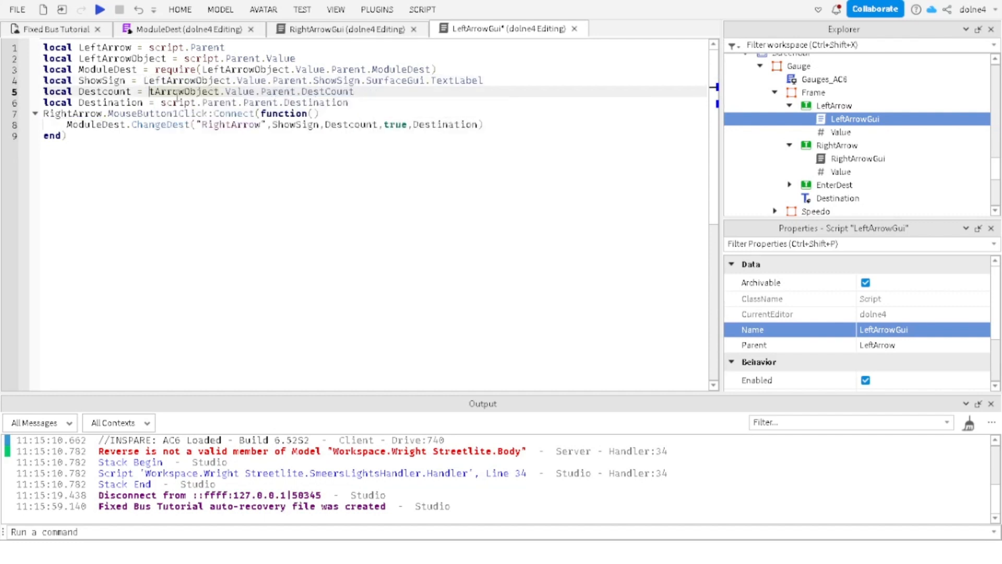
text(LeftArrow)
key(Return)
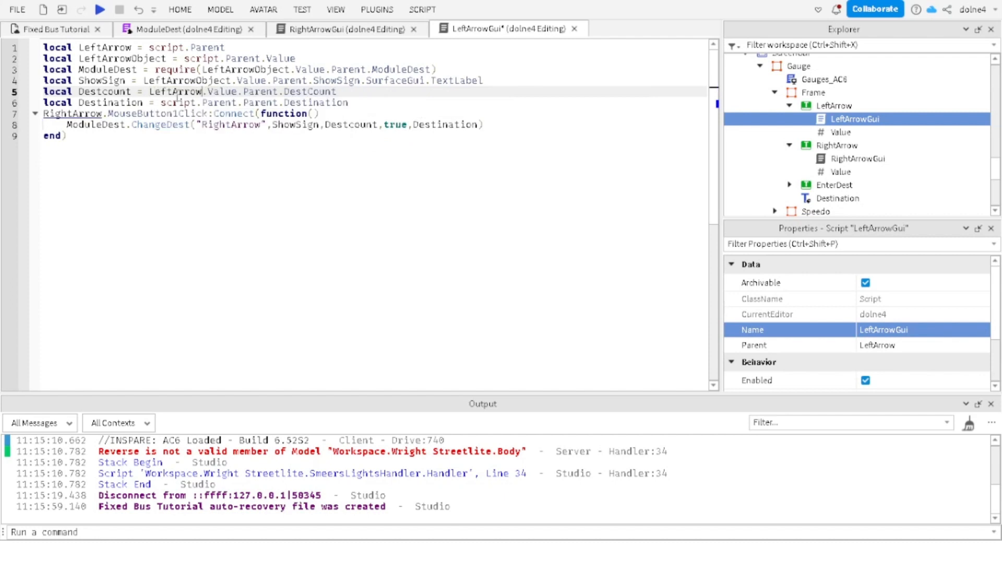
text(Object)
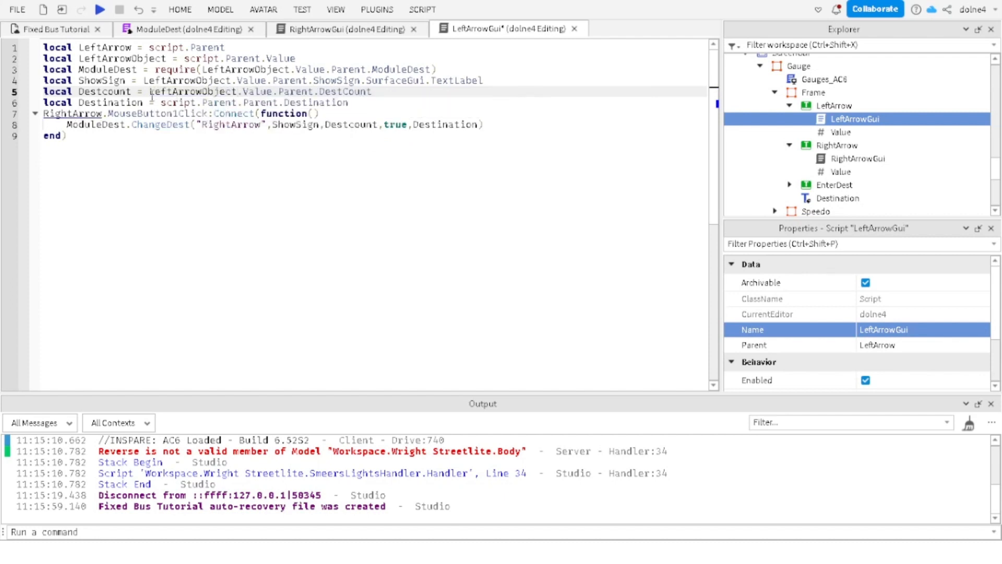
Step: Connect the MouseButton1Click handler in LeftArrowGui to LeftArrow in place of RightArrow
click(74, 114)
key(BackSpace)
key(BackSpace)
key(BackSpace)
key(BackSpace)
key(BackSpace)
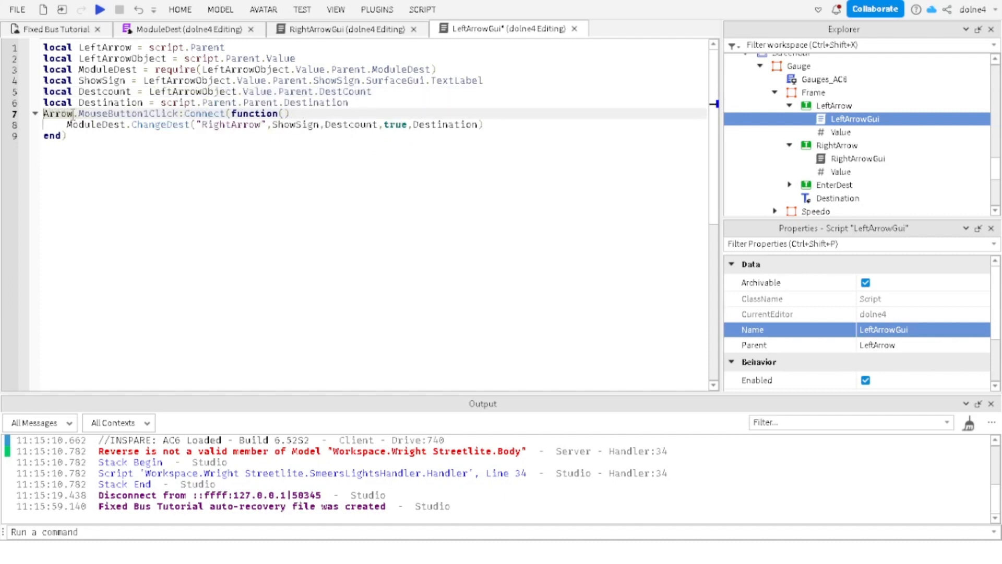
text(Le)
key(Tab)
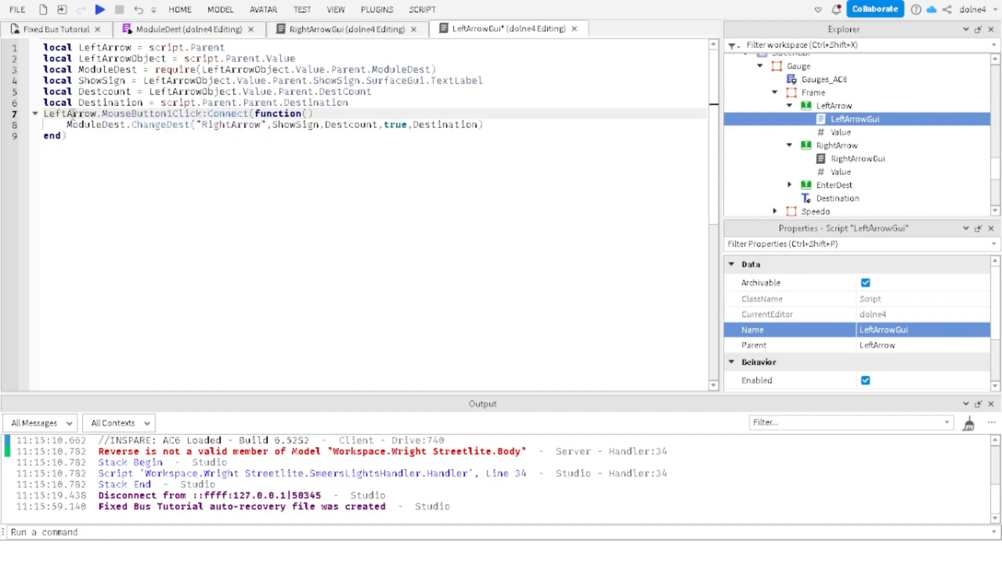
Step: Replace the "RightArrow" argument of LeftArrowGui's ChangeDest call with the left arrow's name
drag(260, 124, 207, 128)
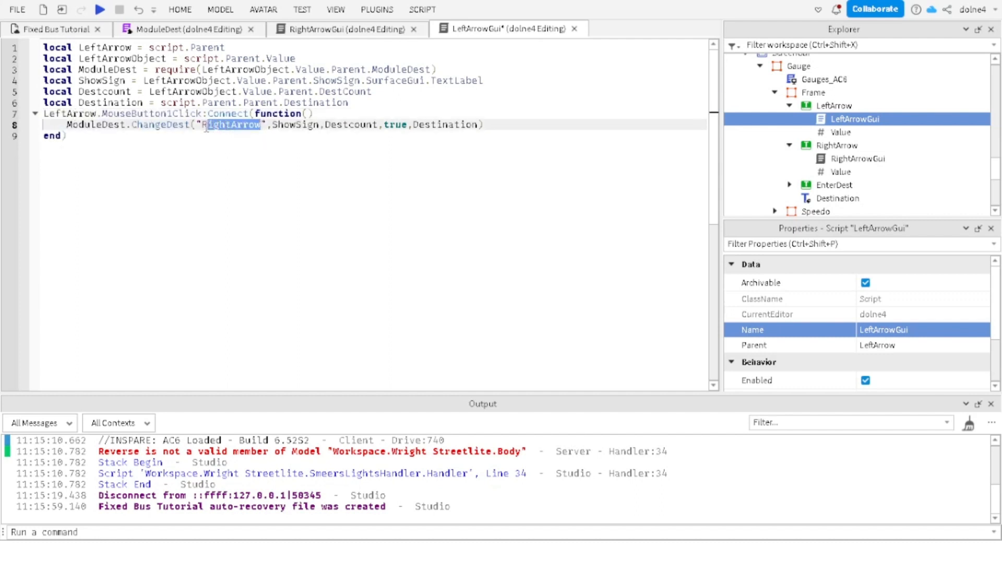
key(BackSpace)
text(Left)
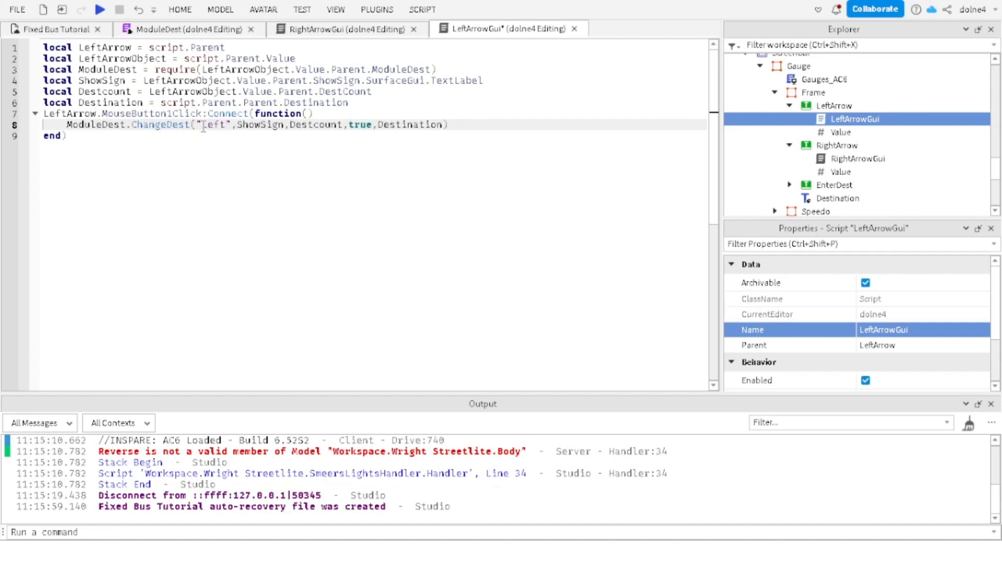
text(A)
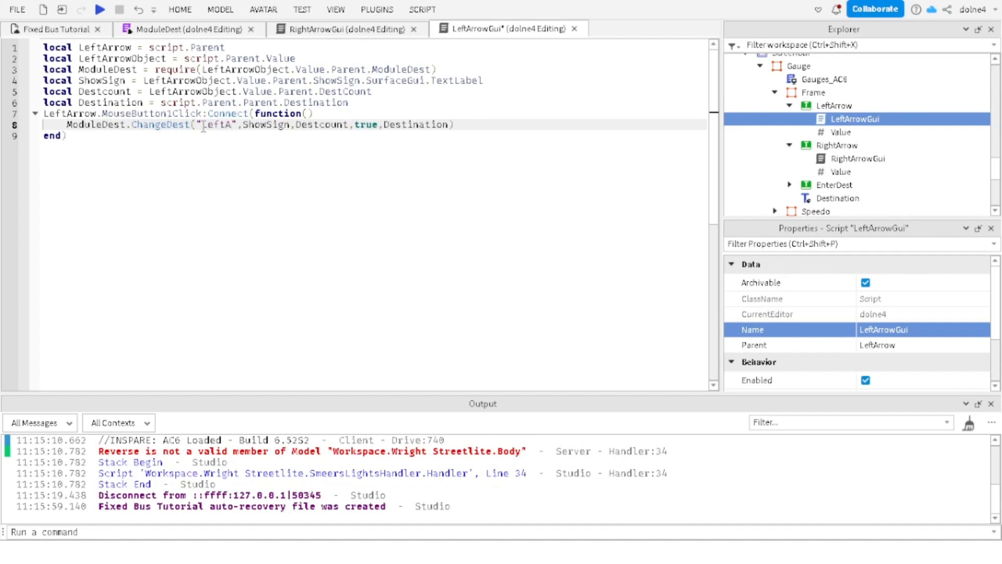
key(BackSpace)
text(arrow)
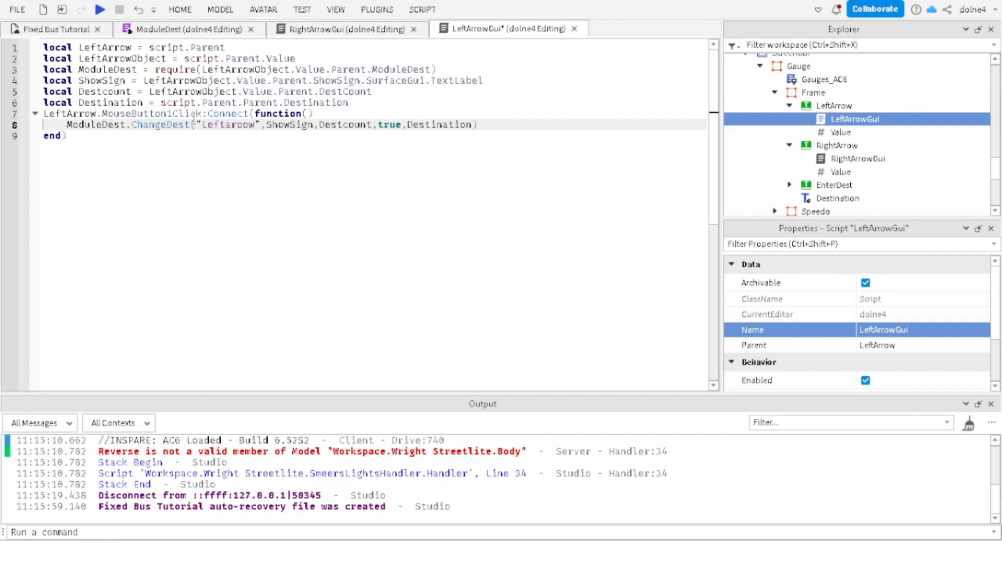
Step: Check the arrow name used in ModuleDest and correct the ChangeDest argument's spelling to "LeftArrow"
click(151, 32)
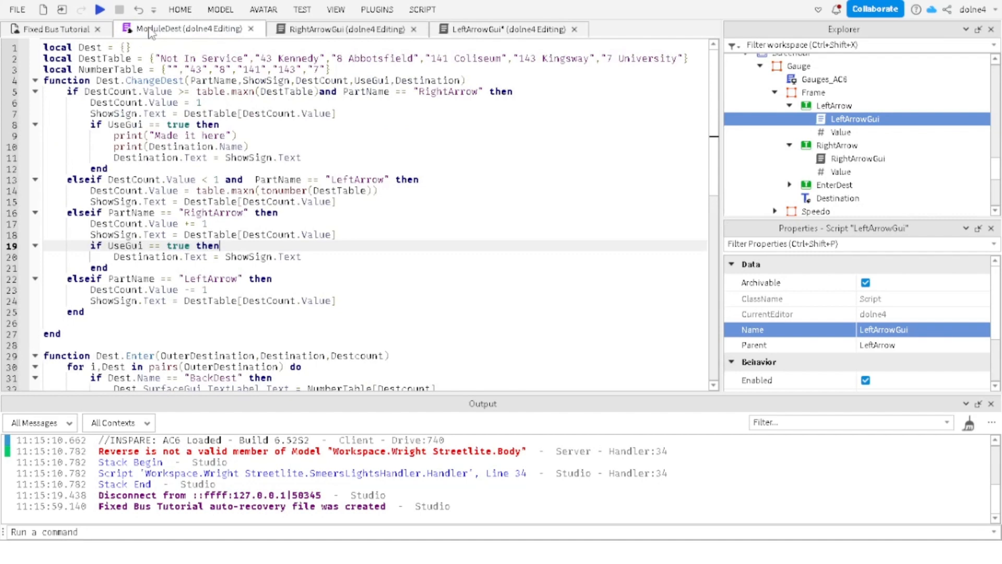
click(456, 30)
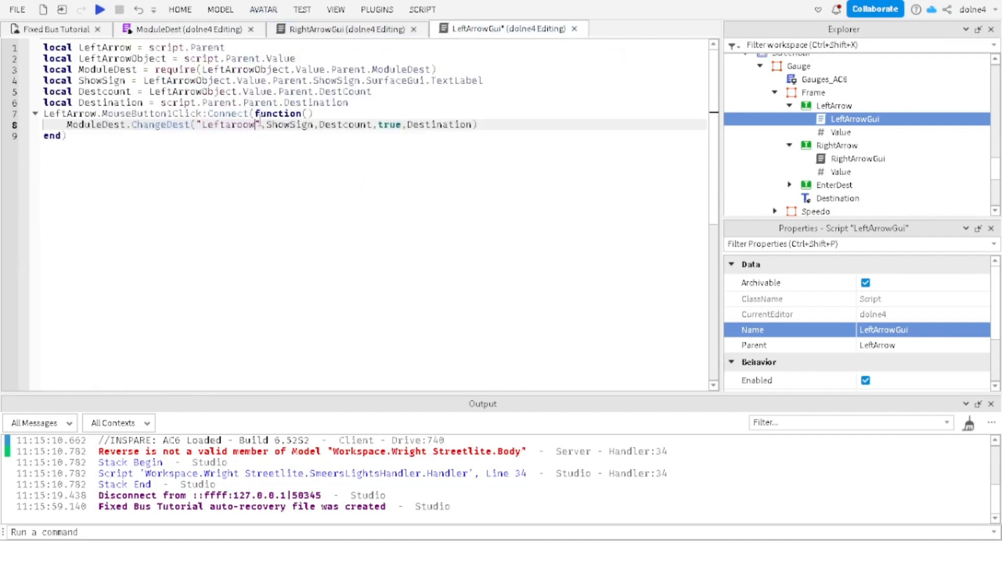
key(BackSpace)
text(A)
key(Right)
key(Right)
key(BackSpace)
key(BackSpace)
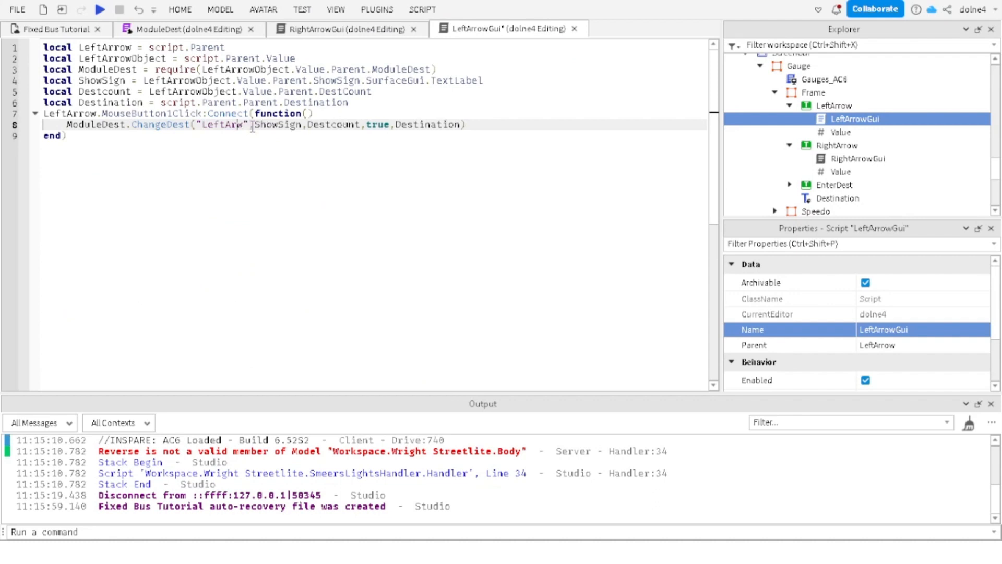
text(ro)
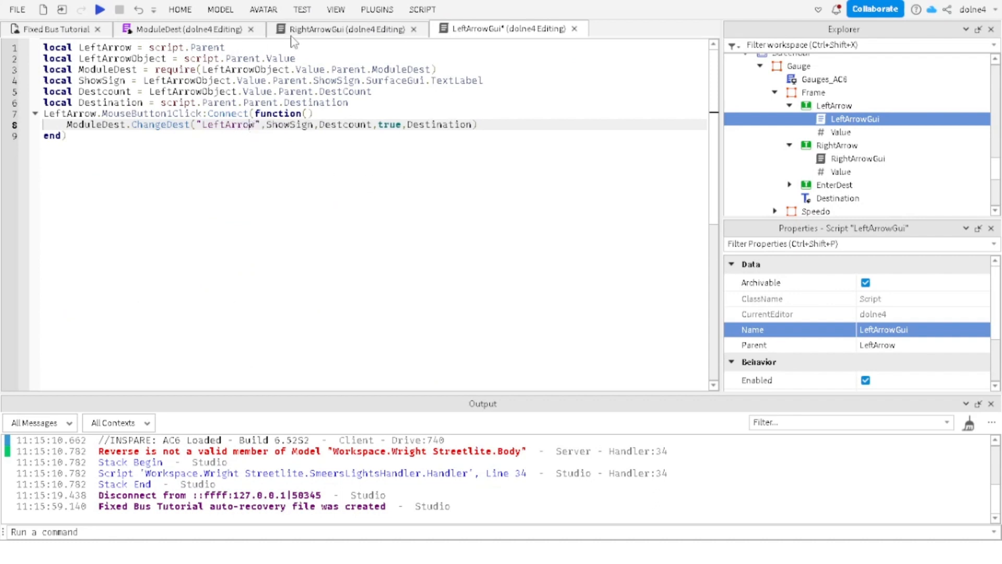
click(302, 9)
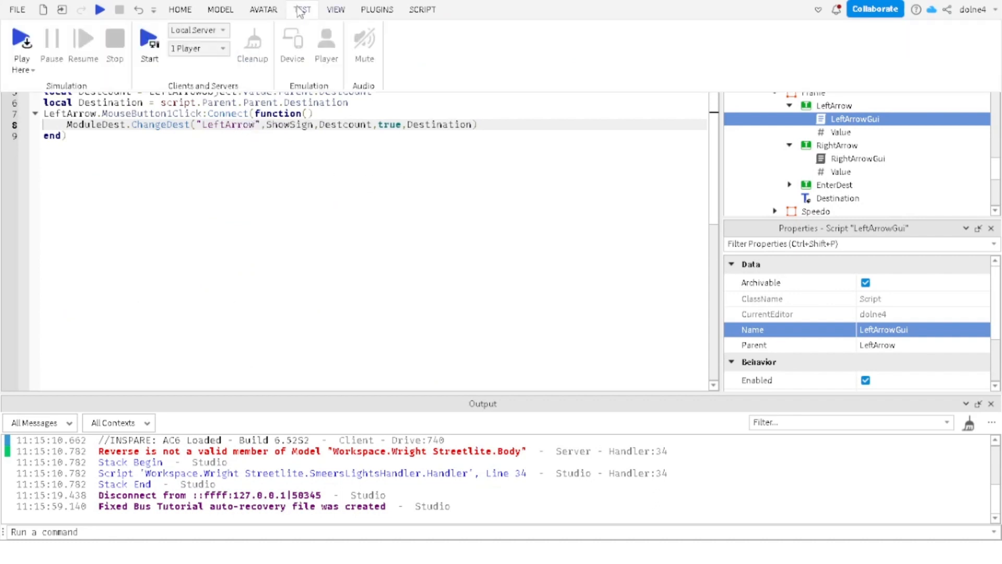
click(21, 41)
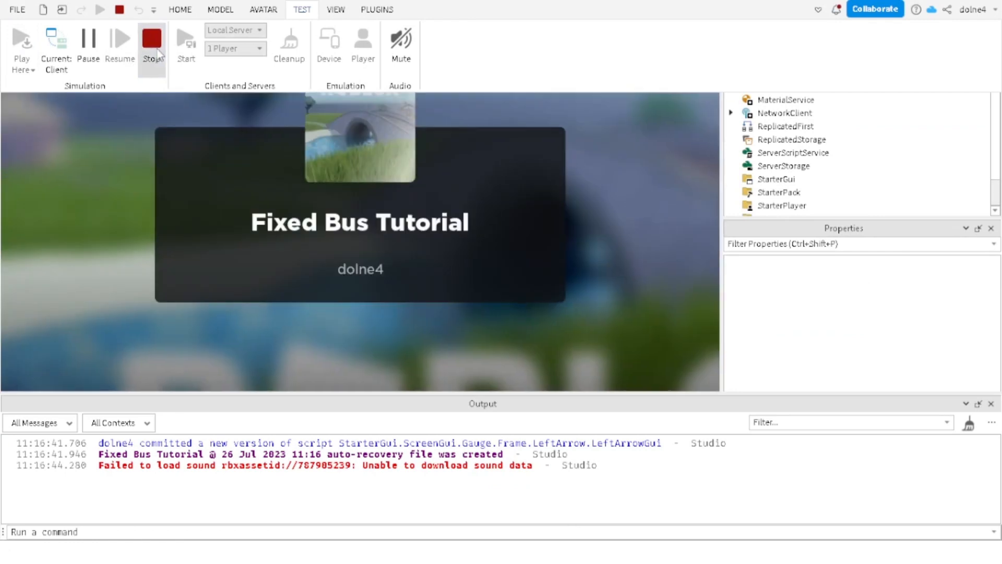
click(153, 47)
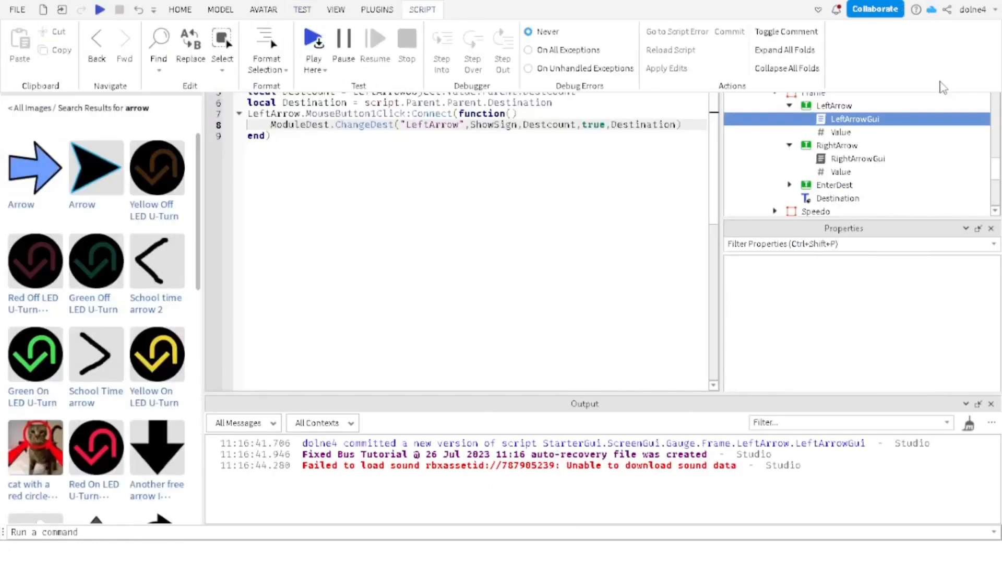
Step: Copy the updated Gauge frame from StarterGui's ScreenGui
click(851, 145)
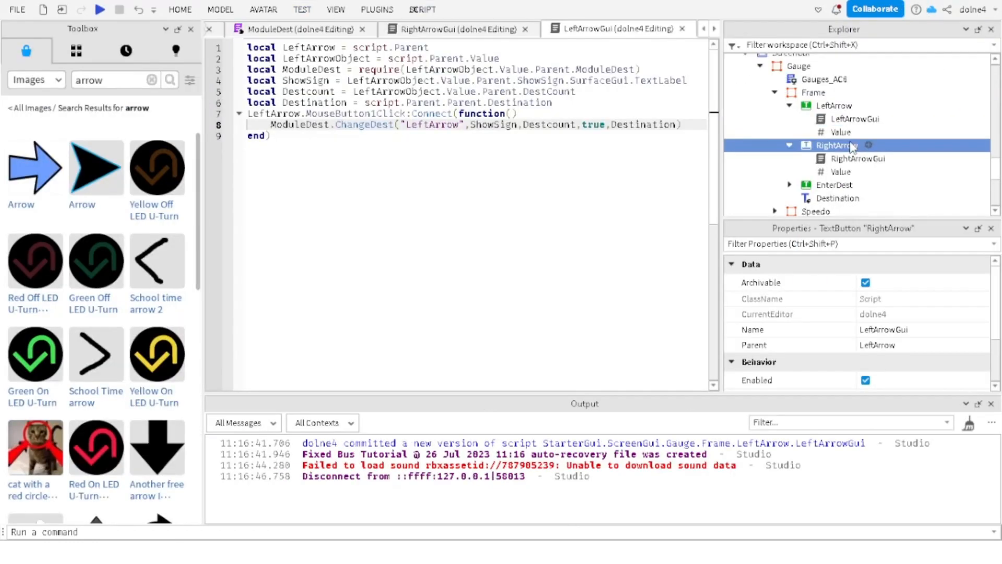
double_click(793, 163)
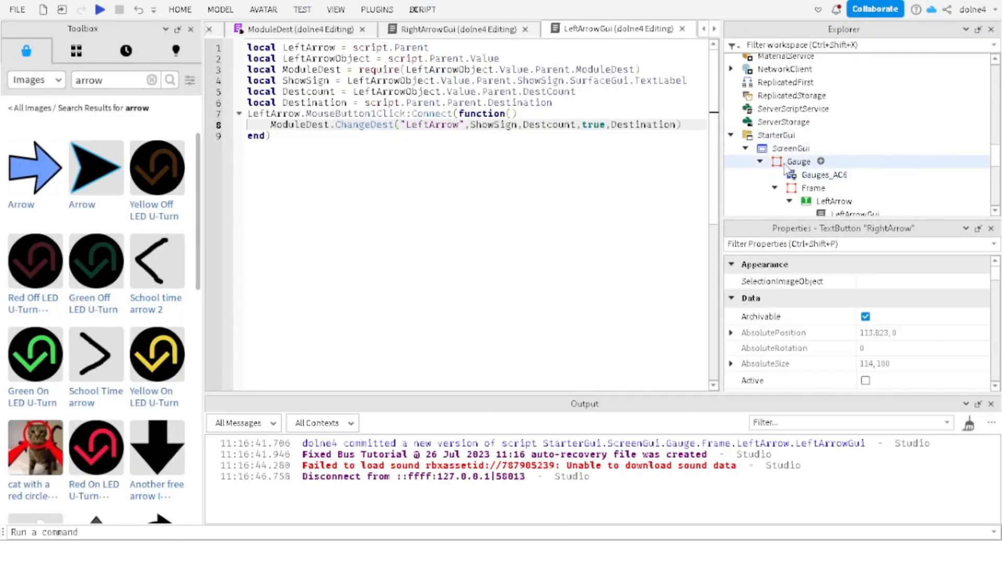
scroll(783, 161, up, 10)
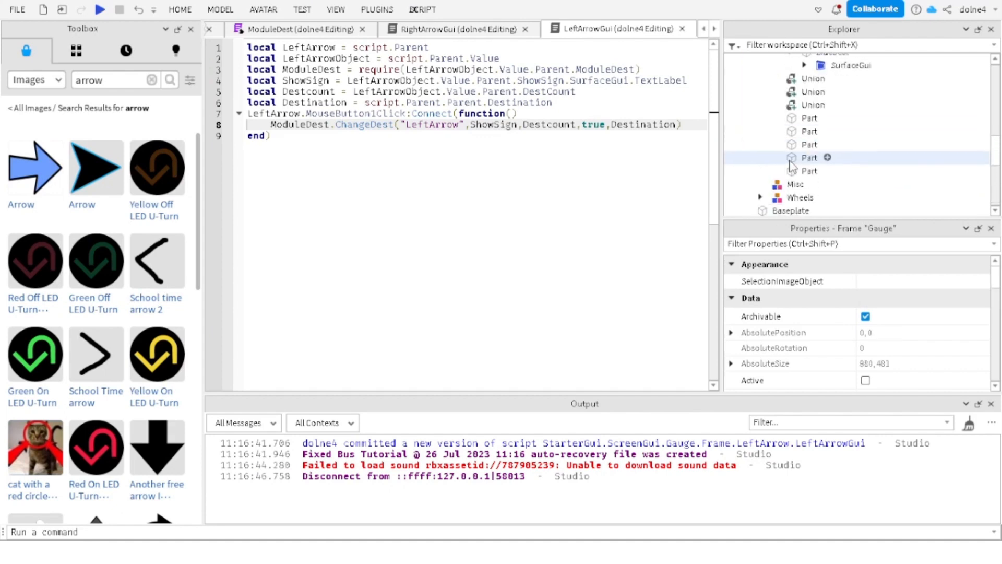
Step: Replace the old Gauge in the Plugins folder of the bus's A-Chassis Tune with the copied Gauge frame
scroll(771, 162, up, 3)
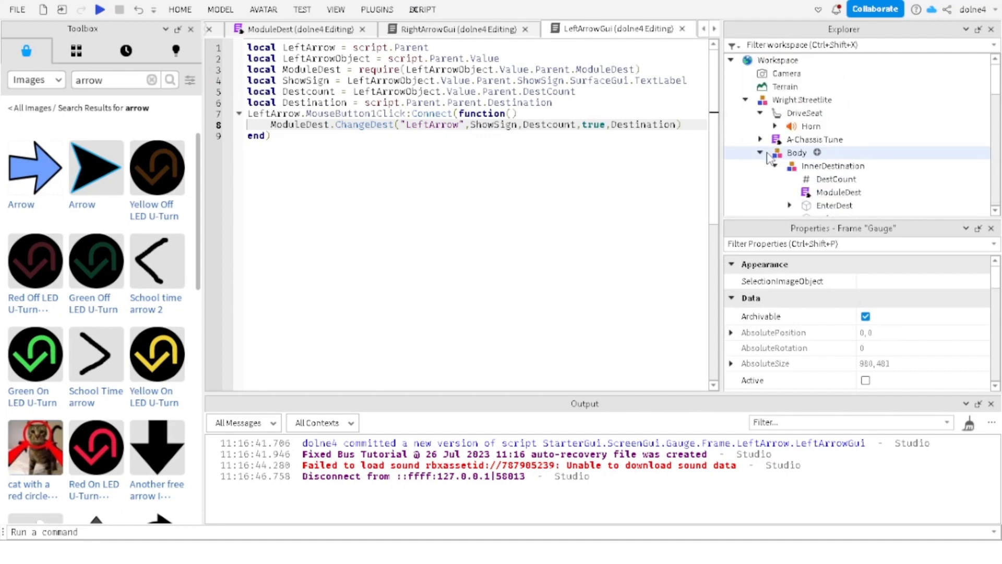
scroll(773, 170, down, 6)
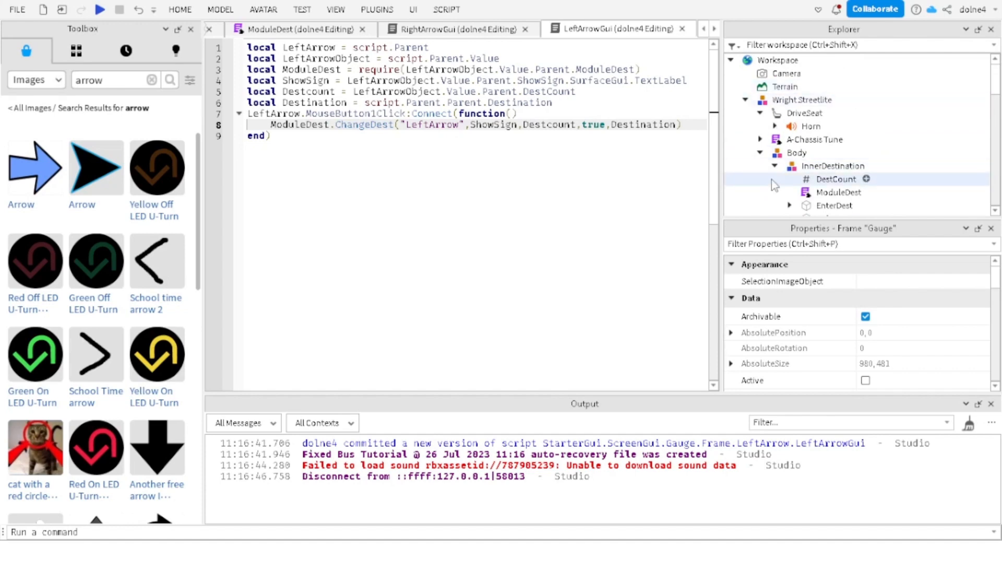
scroll(794, 131, down, 3)
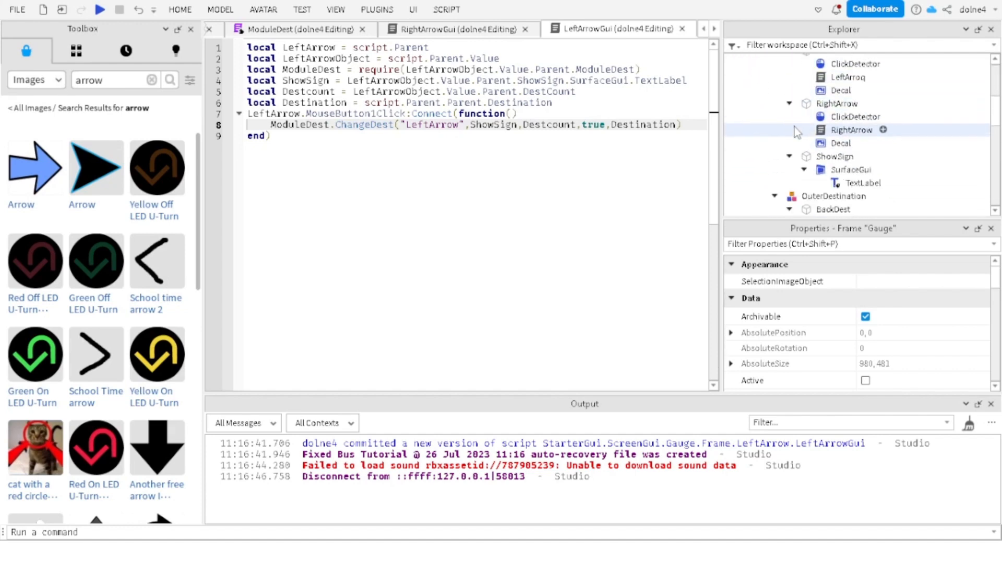
scroll(795, 130, up, 8)
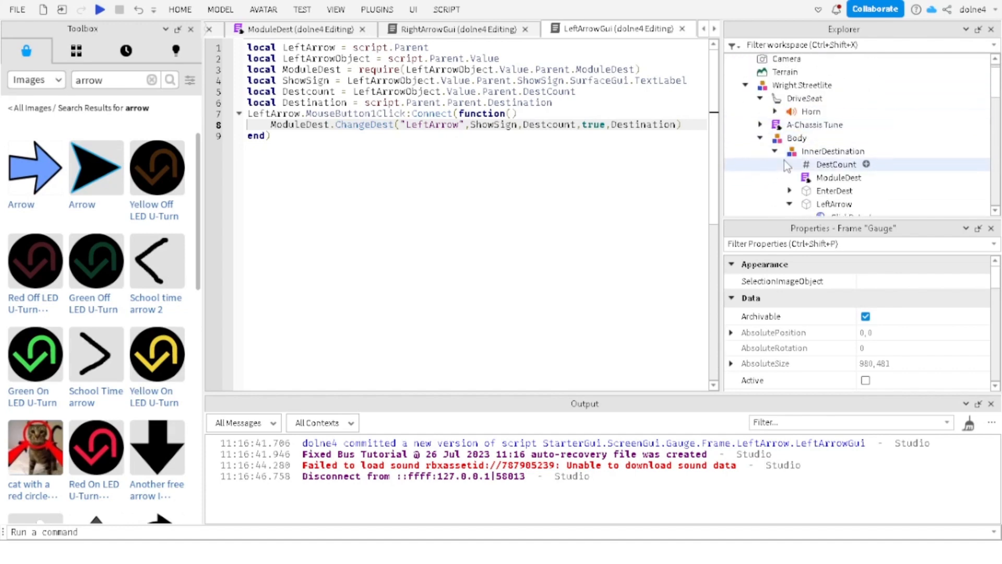
scroll(782, 167, down, 5)
scroll(782, 172, up, 6)
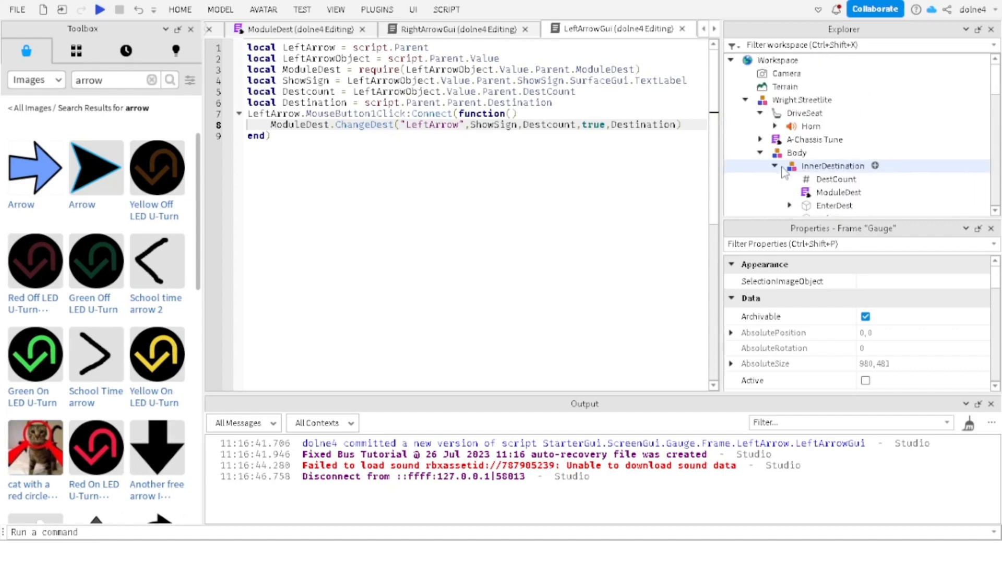
click(760, 139)
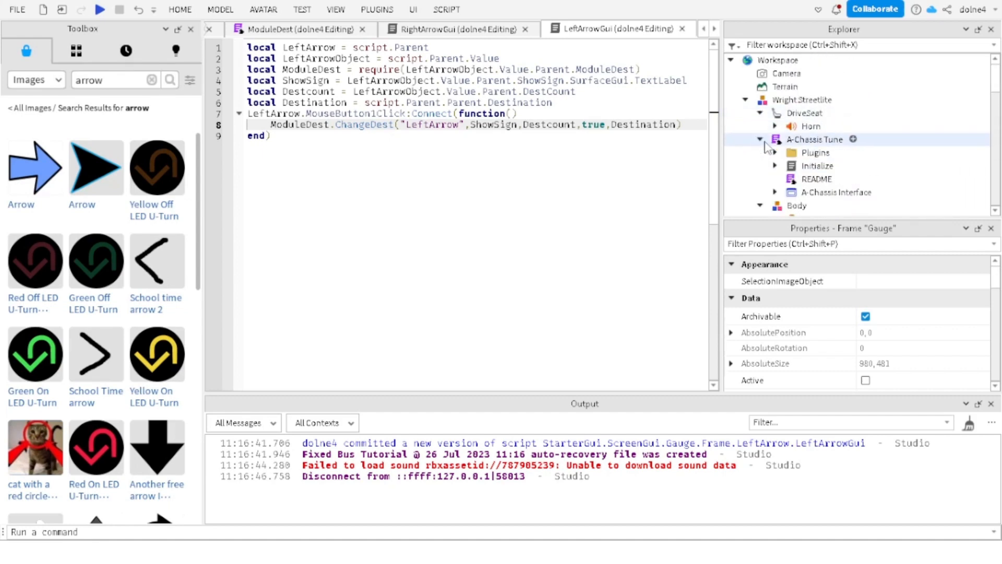
click(774, 152)
scroll(804, 172, down, 2)
scroll(804, 172, down, 1)
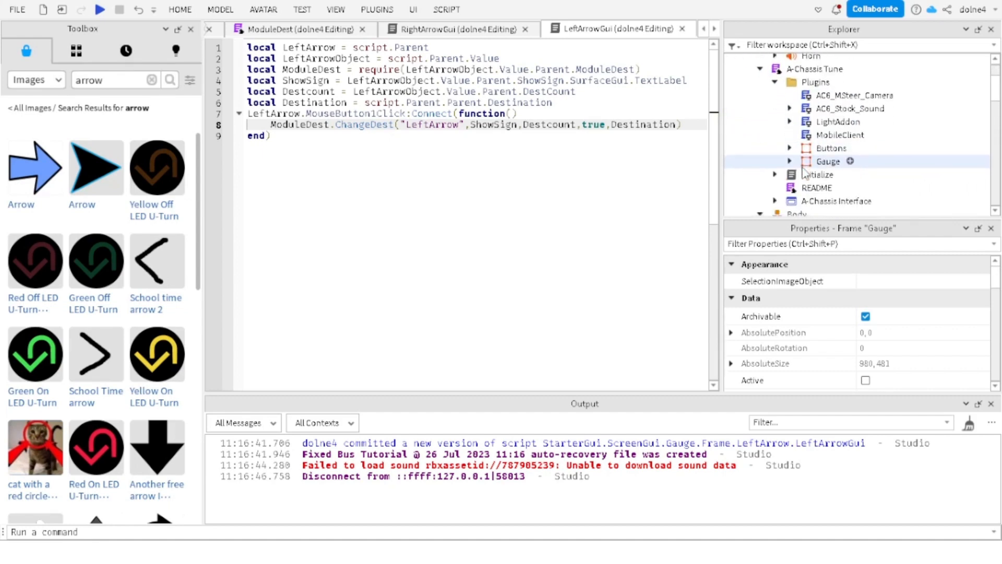
click(812, 162)
drag(812, 162, 795, 89)
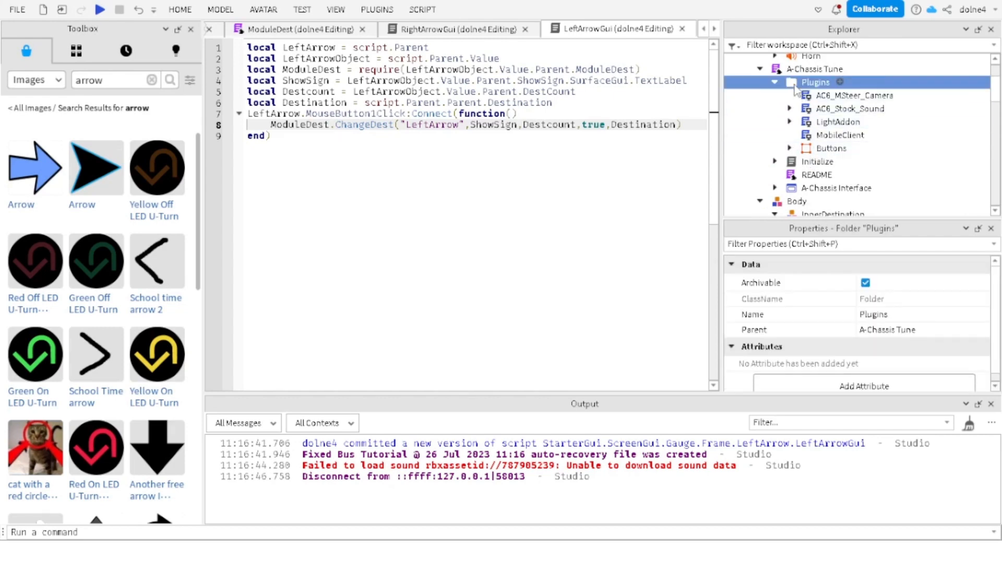
Step: Playtest the bus from the driver's seat and advance the destination with the on-screen right arrow
click(302, 11)
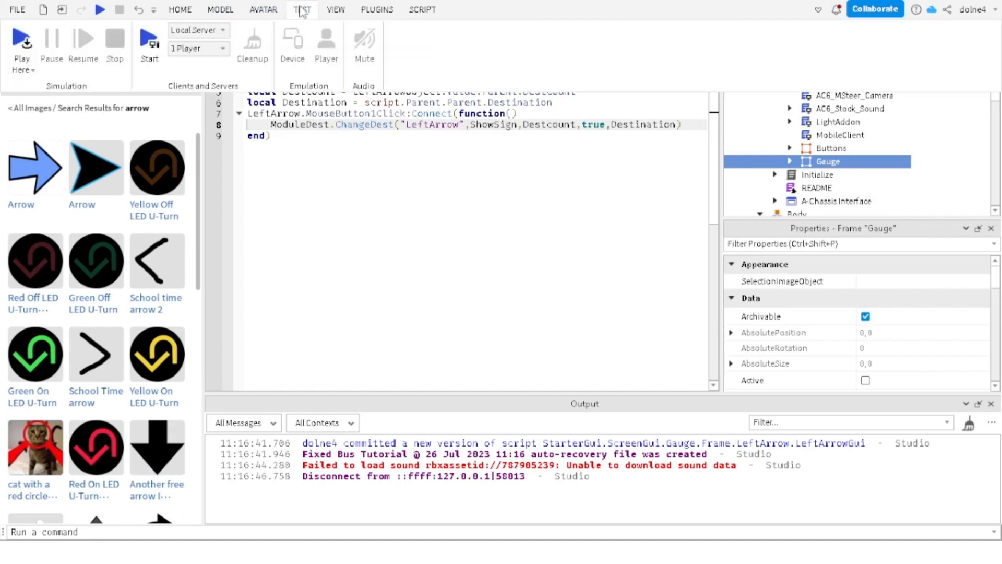
click(21, 39)
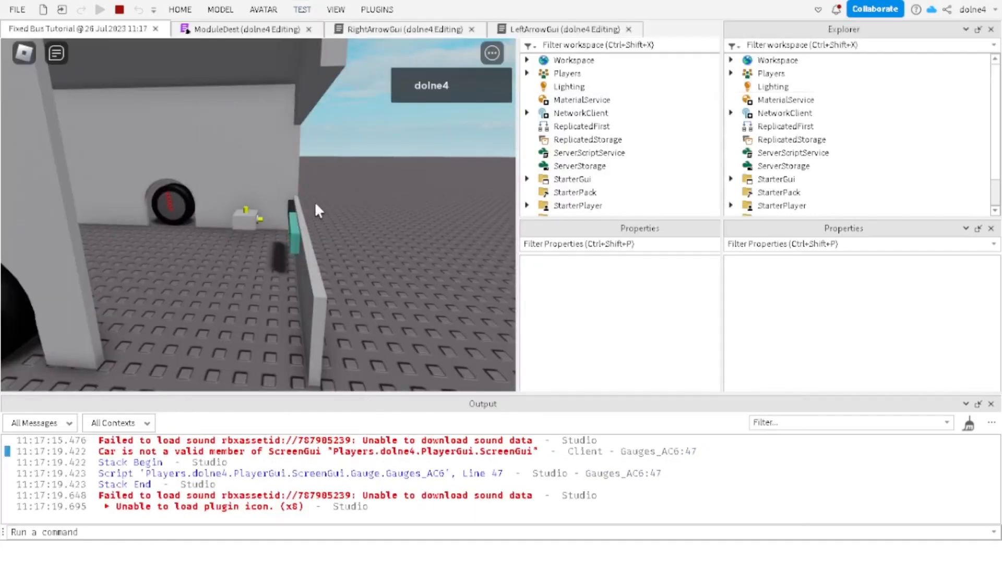
key(w)
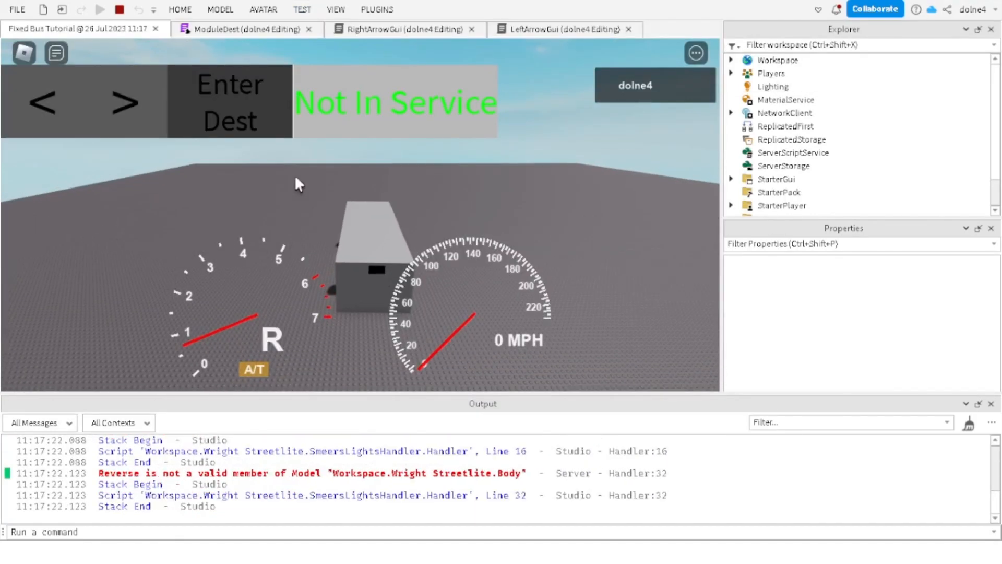
click(142, 110)
click(125, 105)
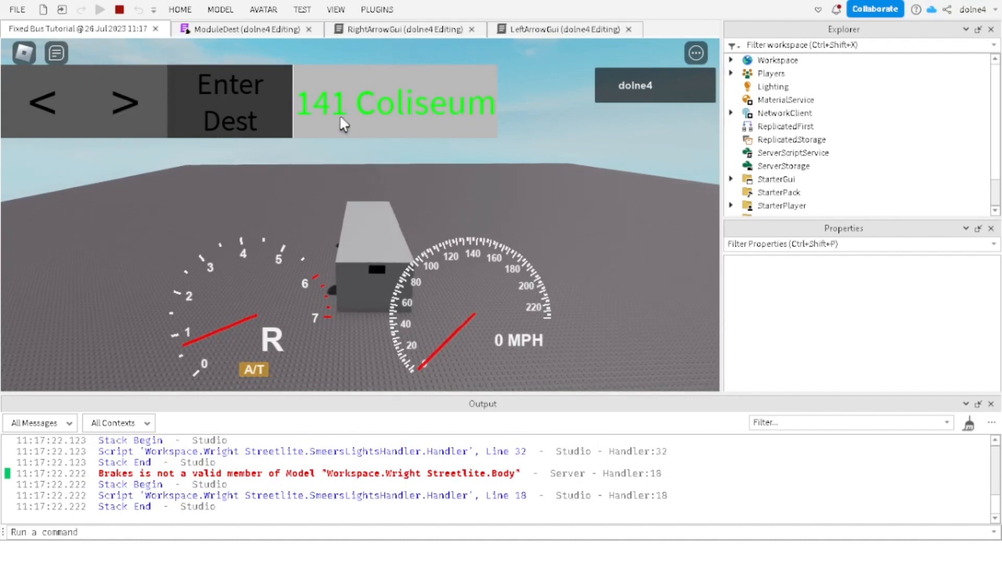
Step: Test the on-screen left arrow and open the ModuleDest line behind its script error, ending the playtest
click(55, 121)
click(55, 121)
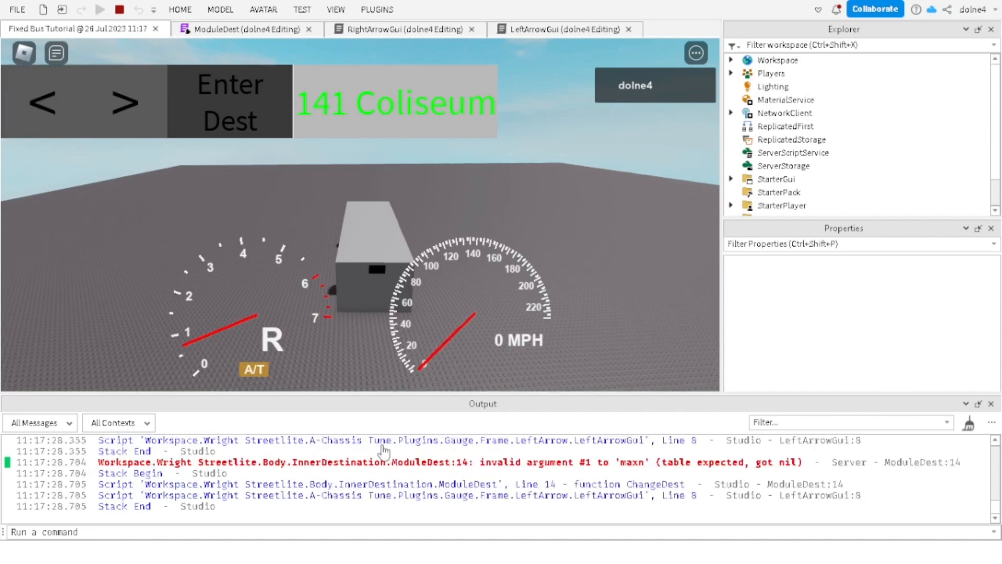
click(392, 475)
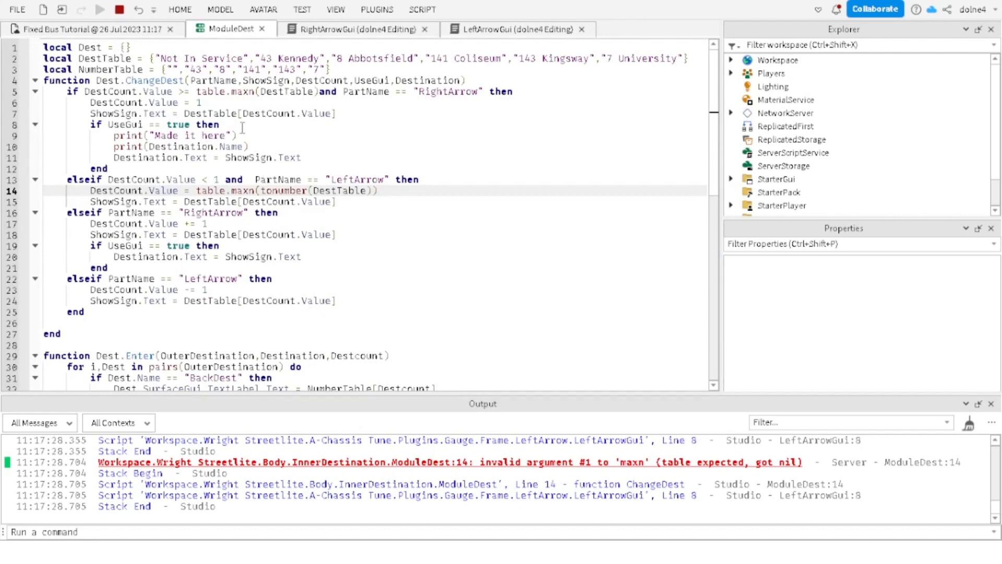
click(120, 10)
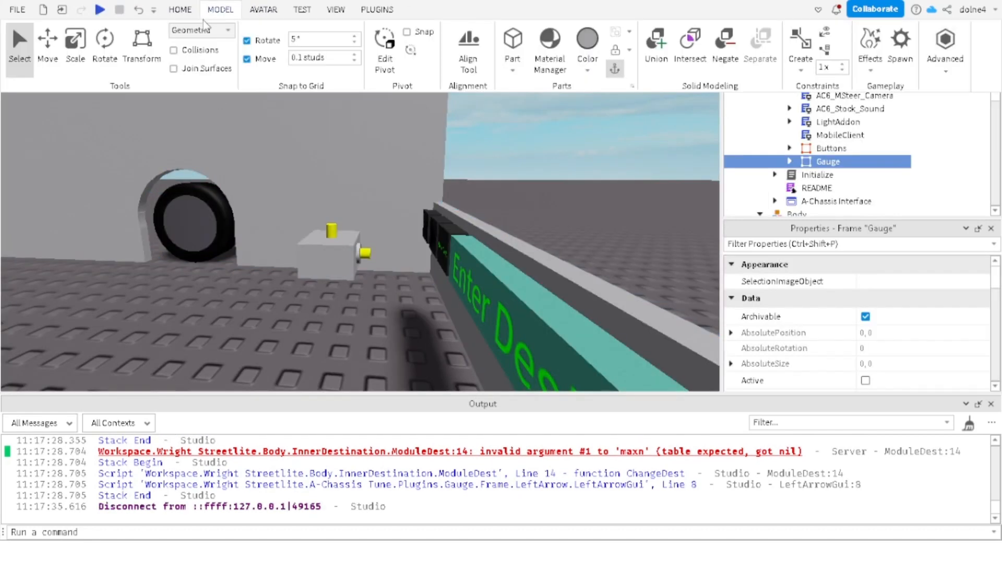
Step: Copy the UseGui if-block from the first RightArrow branch of ModuleDest into the LeftArrow branch that checks DestCount.Value < 1
click(166, 30)
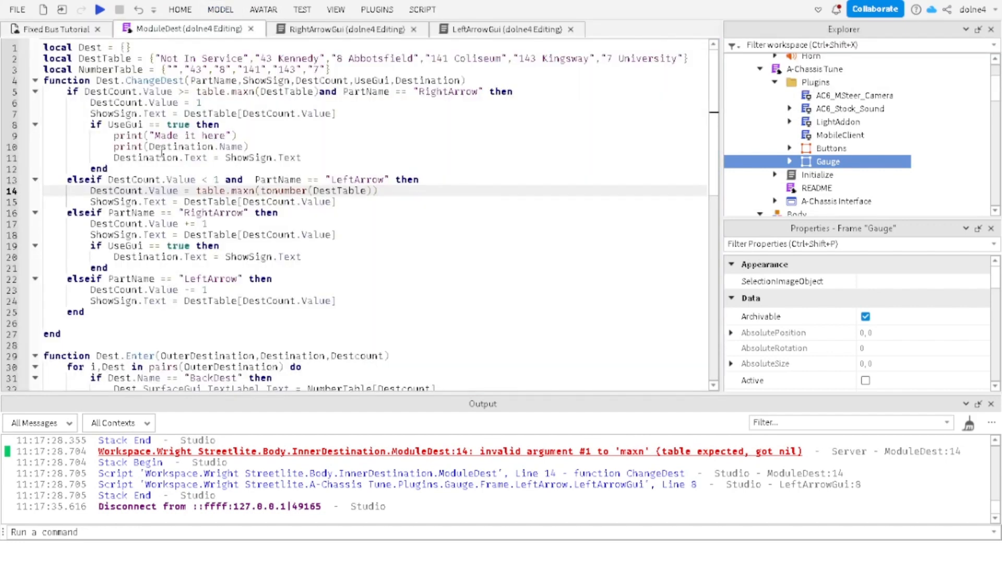
drag(90, 125, 207, 168)
key(ctrl+c)
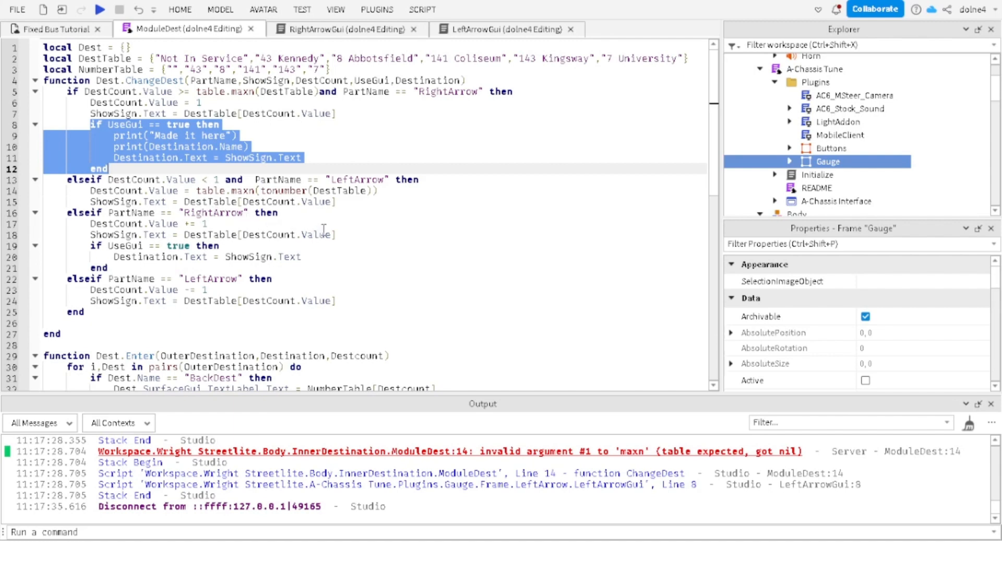
click(341, 209)
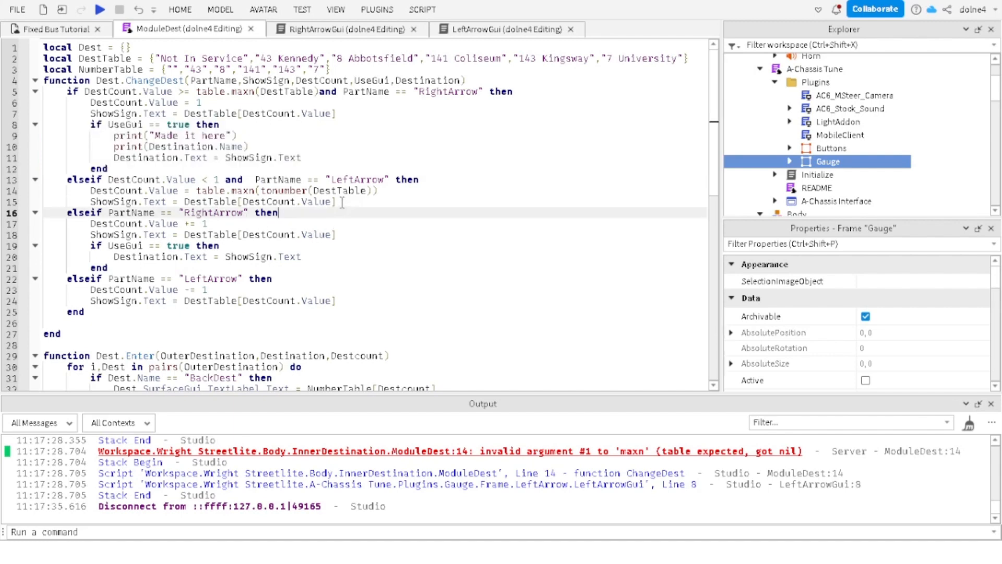
click(342, 202)
key(Return)
key(ctrl+v)
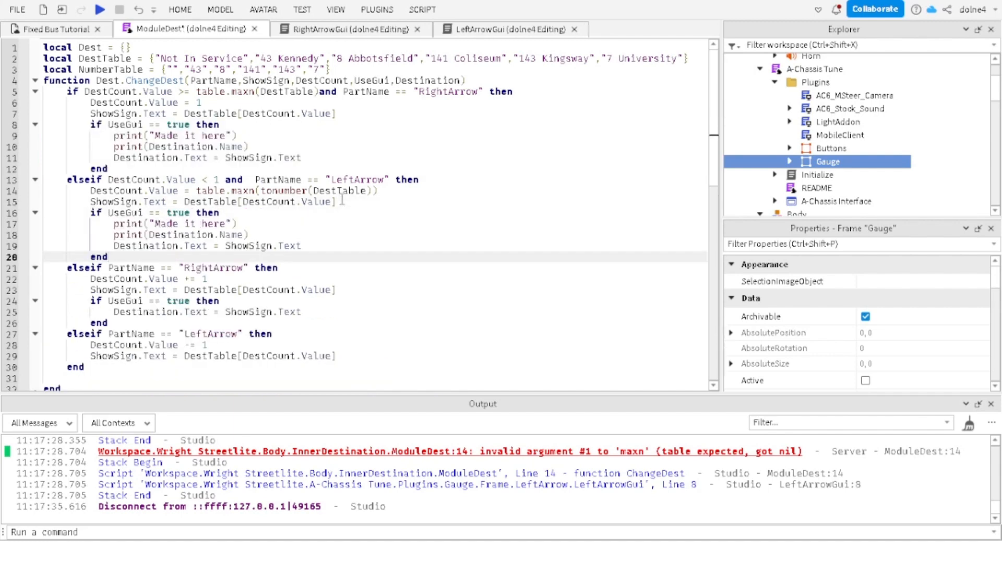
Step: Delete both print statements and the leftover empty line from the pasted UseGui block
click(114, 224)
drag(113, 223, 259, 233)
key(BackSpace)
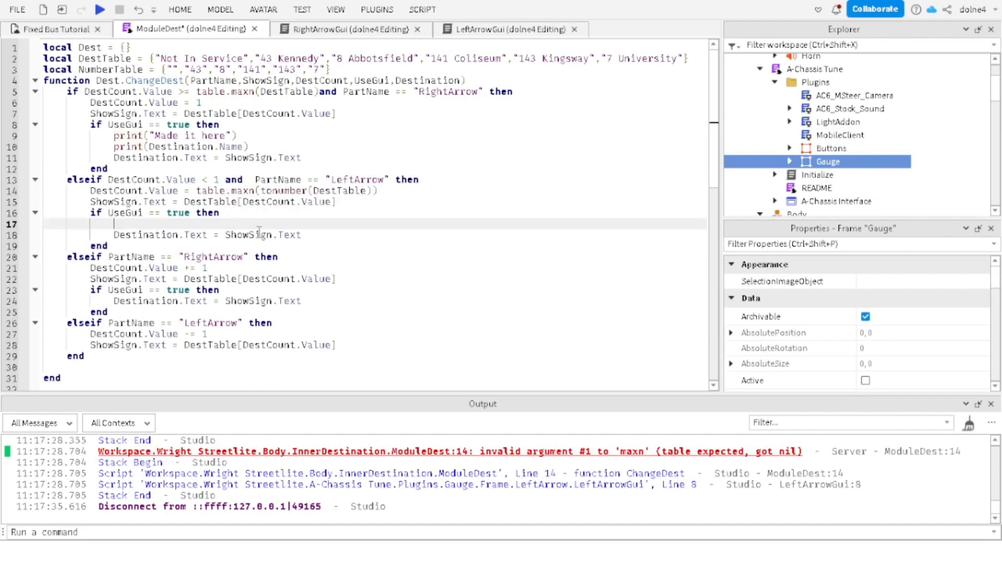
key(BackSpace)
Step: Copy the cleaned UseGui block to the end of the final LeftArrow branch, after its ShowSign.Text line
drag(90, 212, 129, 230)
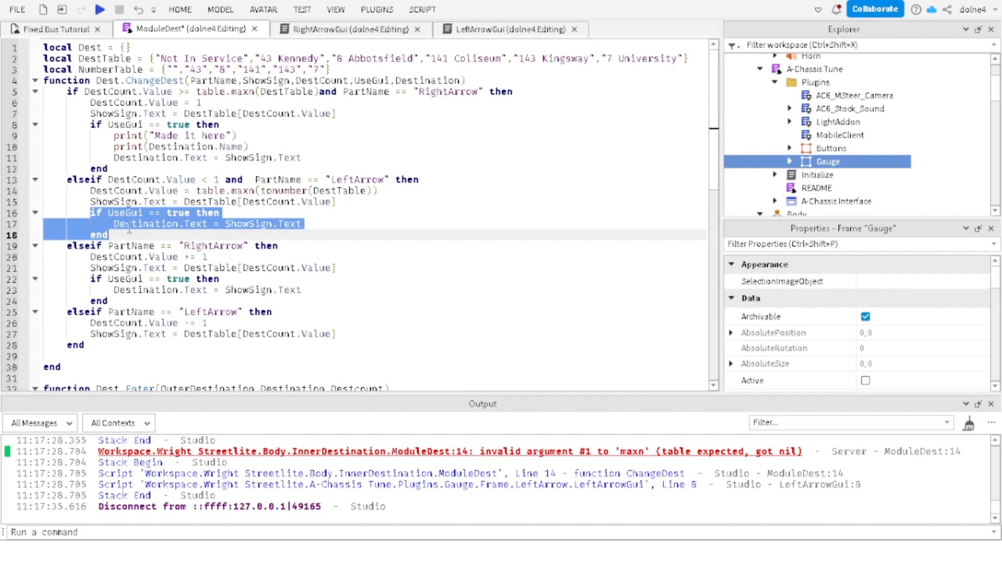
key(ctrl+c)
click(349, 335)
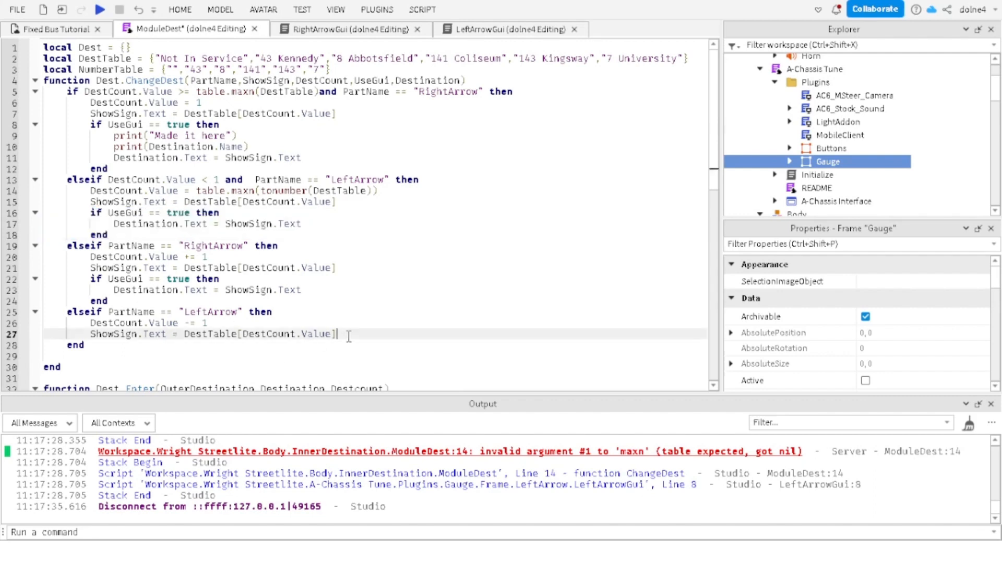
key(Return)
key(ctrl+v)
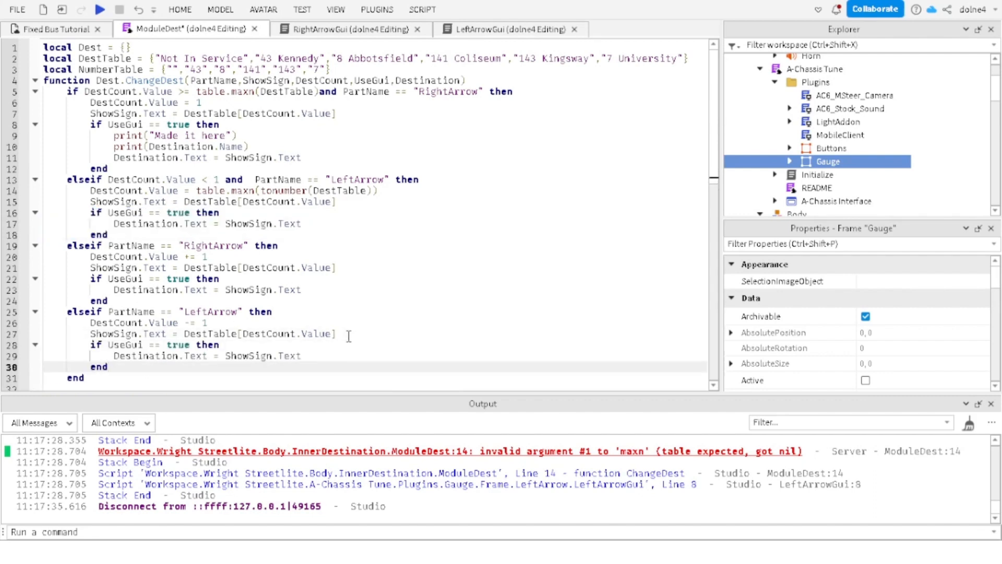
Step: Start a play test from the current position and walk the character into the bus driver's seat
click(302, 9)
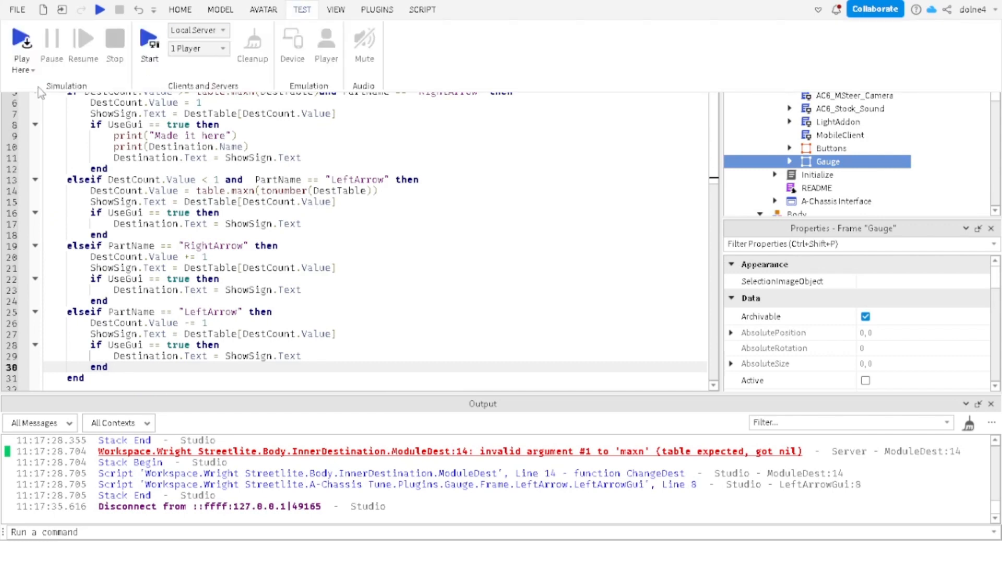
click(26, 45)
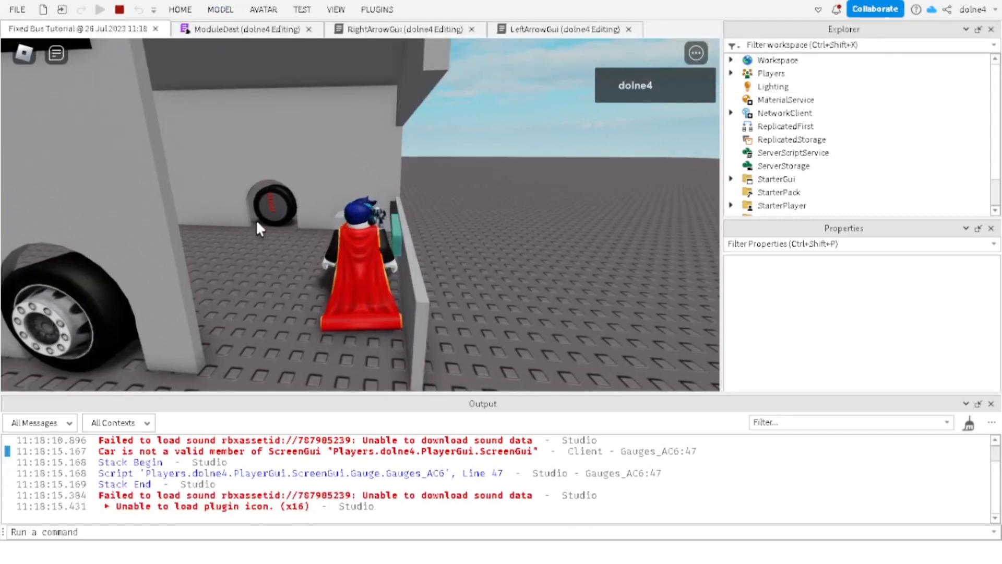
key(w)
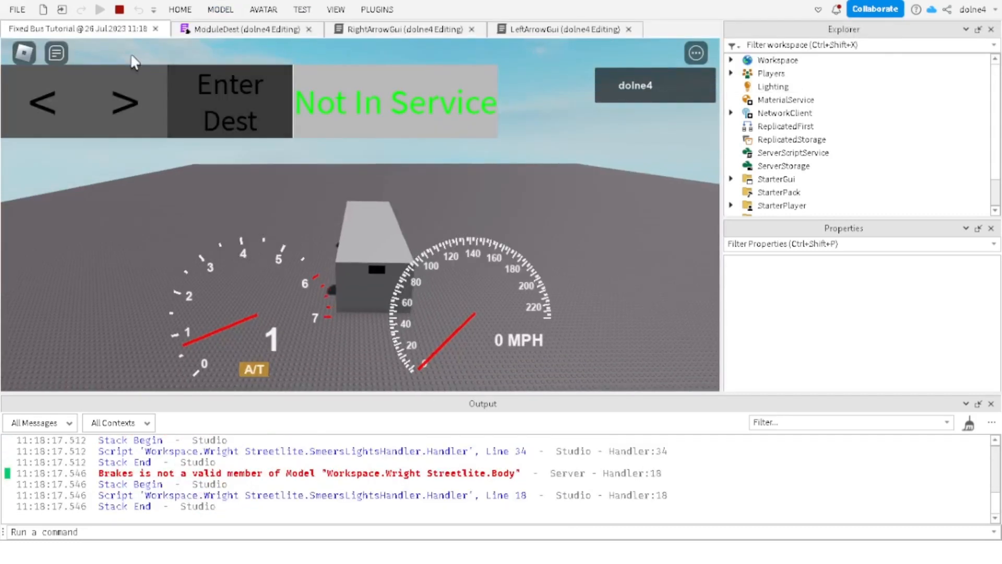
Step: Test the destination display by stepping forward and backward with the on-screen arrows, and stop the play test
click(124, 104)
click(123, 106)
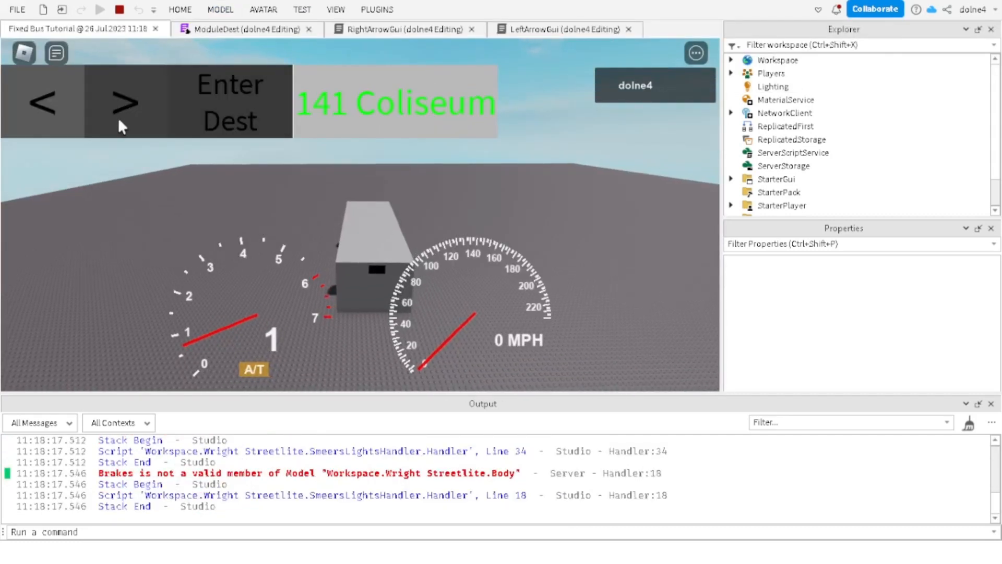
click(37, 131)
click(37, 131)
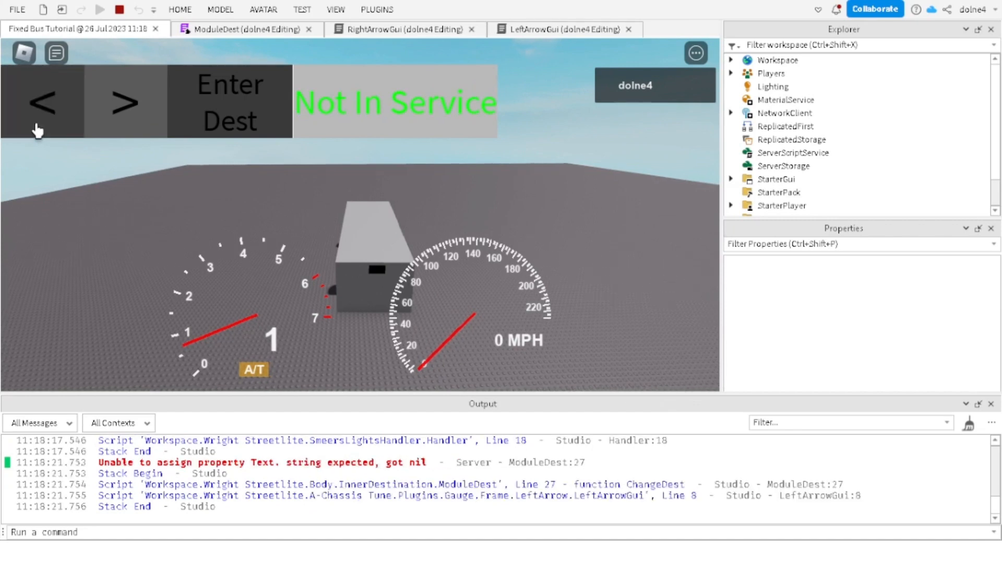
click(40, 128)
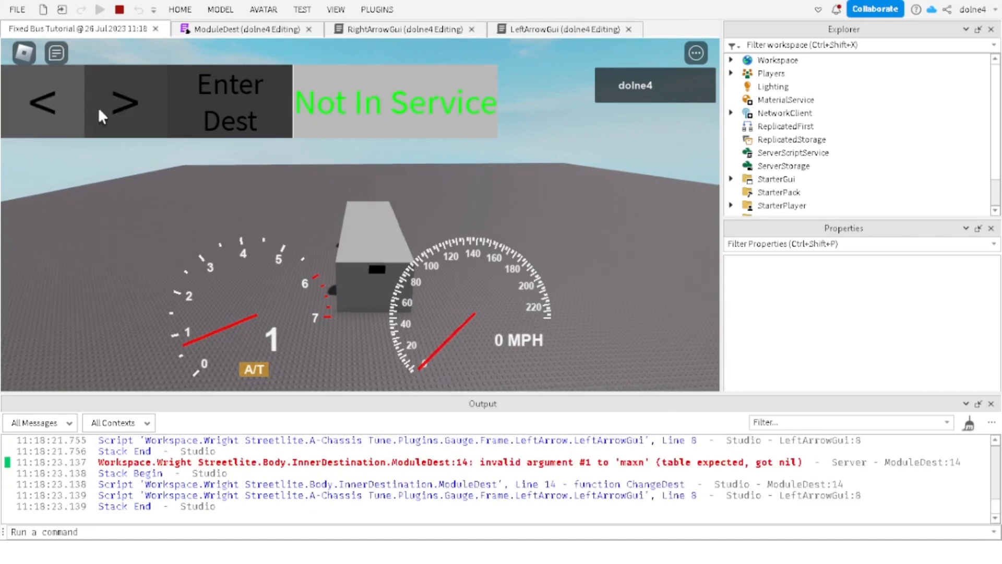
click(101, 118)
click(49, 123)
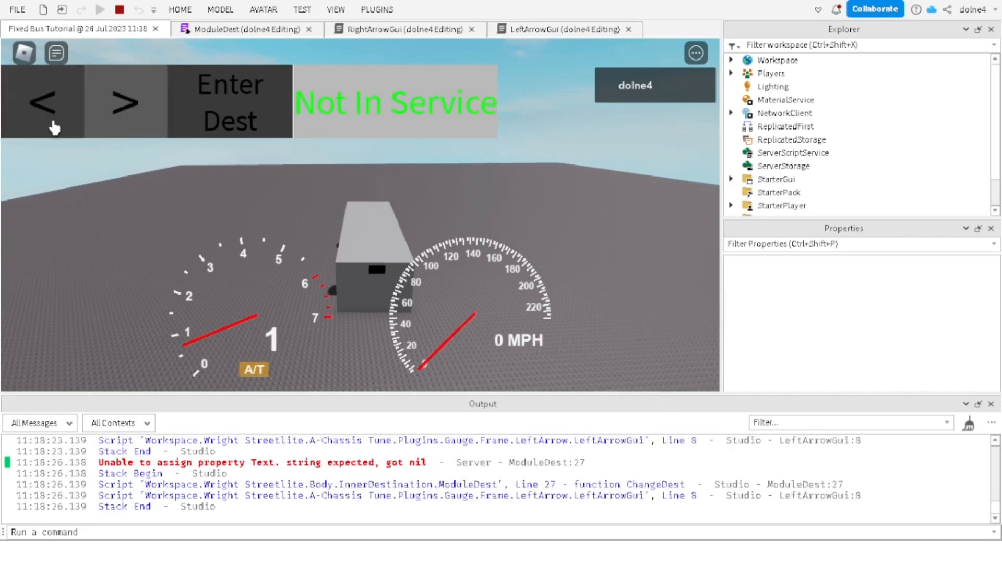
click(120, 10)
Step: Examine the ChangeDest call in LeftArrowGui and the arrow branches of ChangeDest in ModuleDest
click(516, 29)
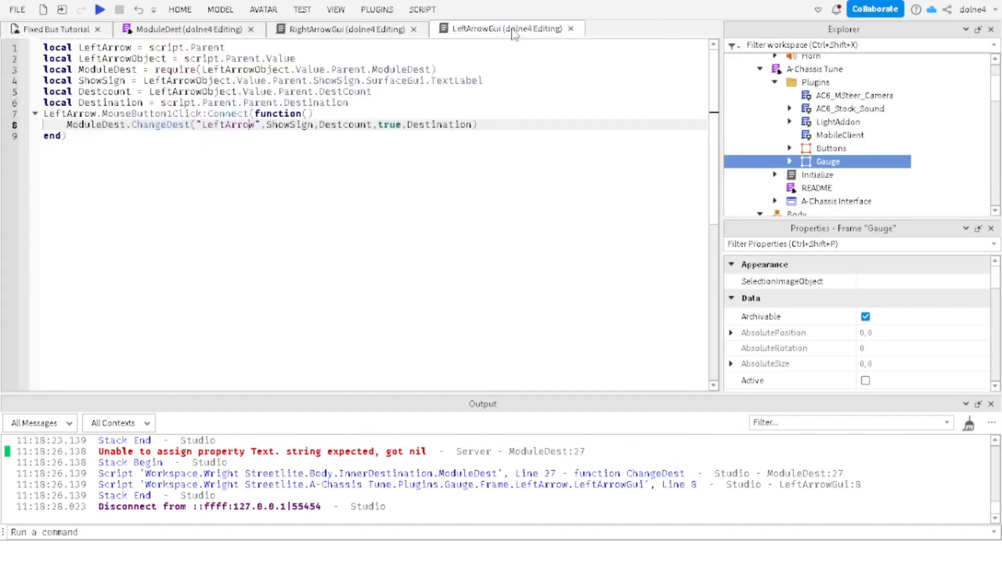
click(198, 29)
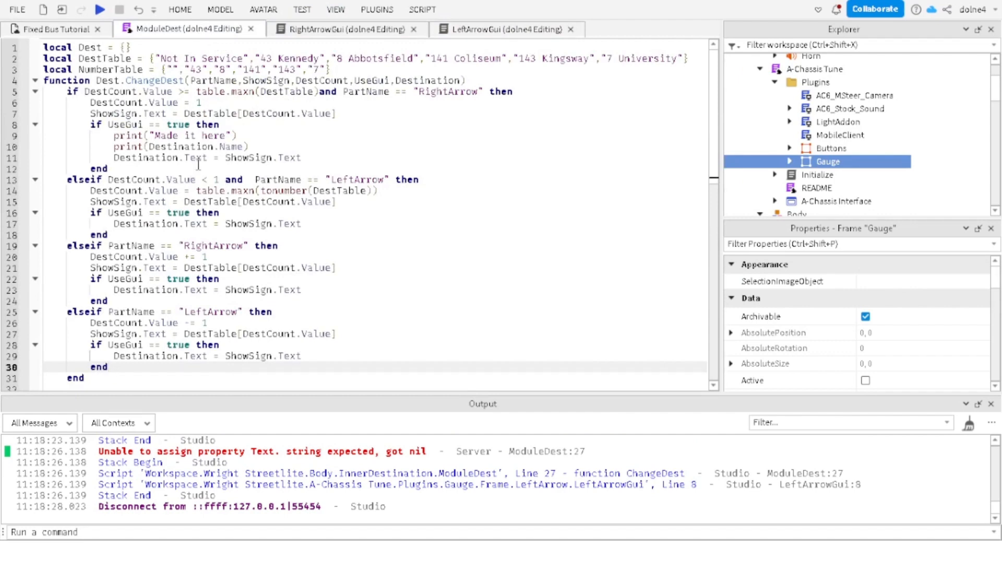
scroll(198, 165, down, 5)
scroll(199, 164, up, 2)
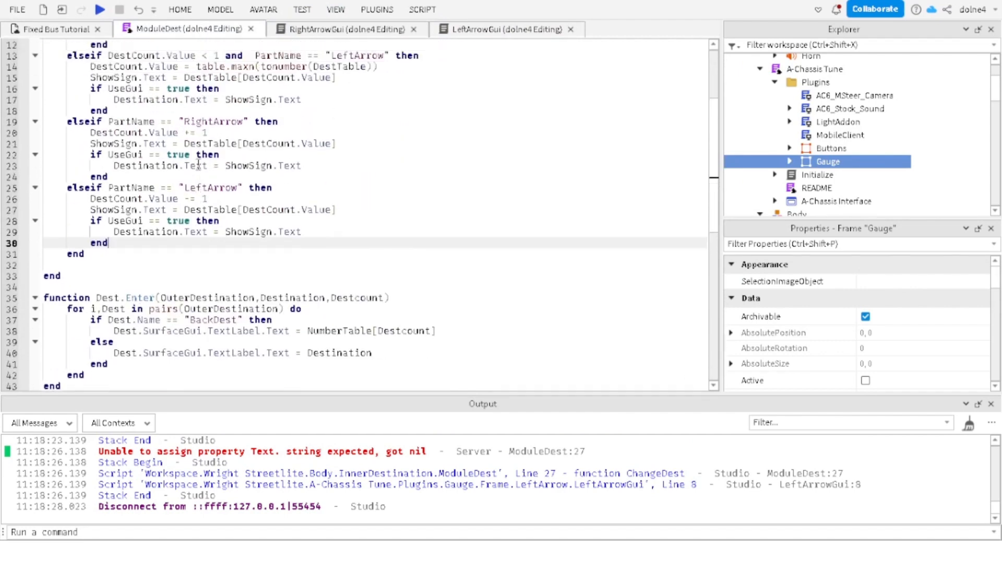
scroll(198, 165, up, 1)
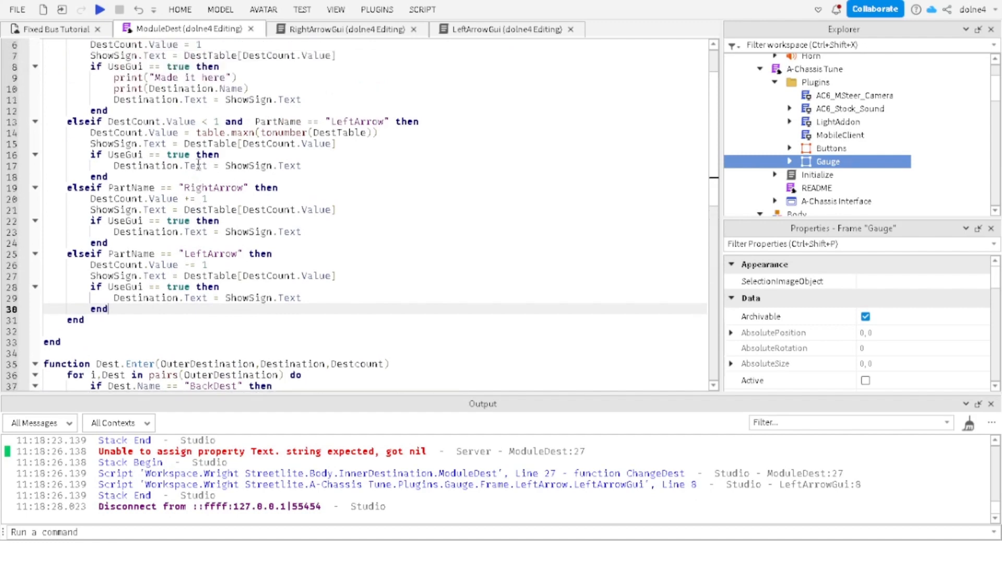
scroll(199, 165, up, 1)
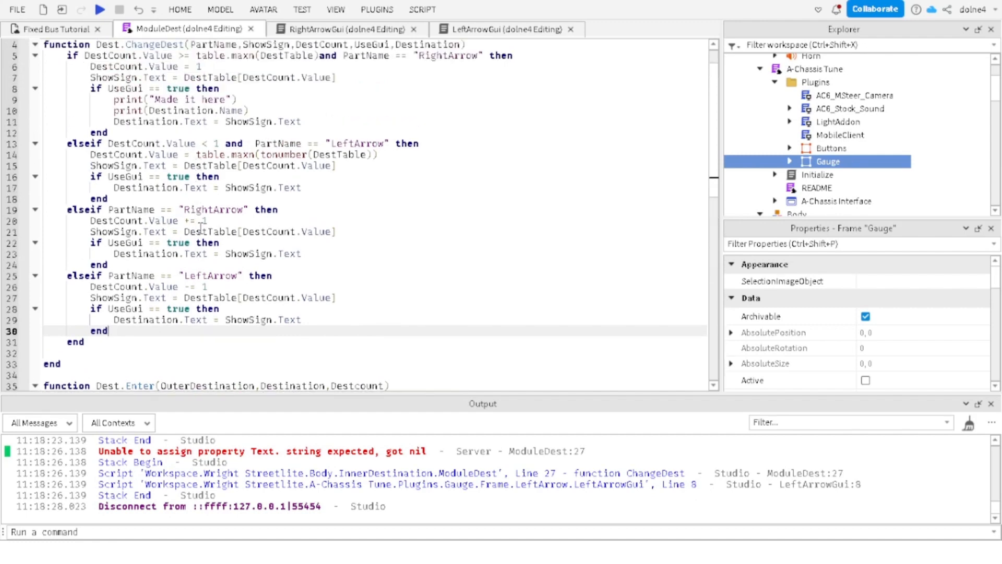
scroll(194, 295, up, 1)
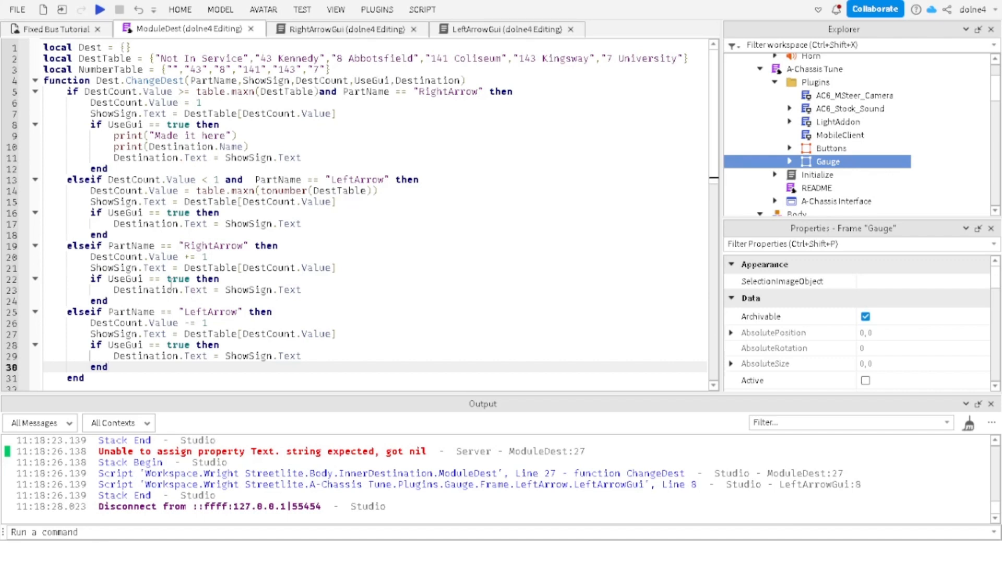
Step: Remove the two print statements and the leftover blank line from the first RightArrow branch's UseGui block
click(137, 137)
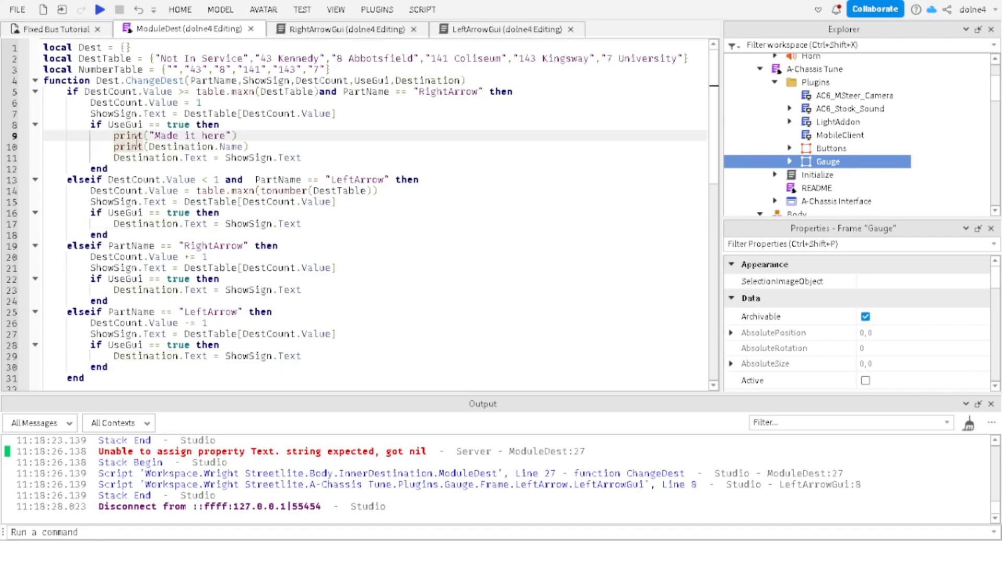
drag(114, 136, 251, 147)
key(BackSpace)
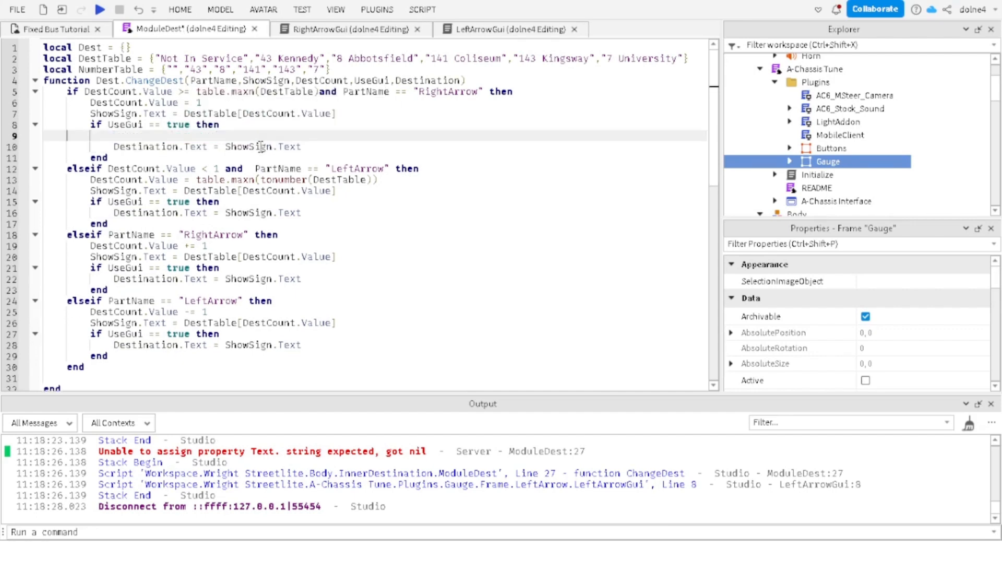
key(BackSpace)
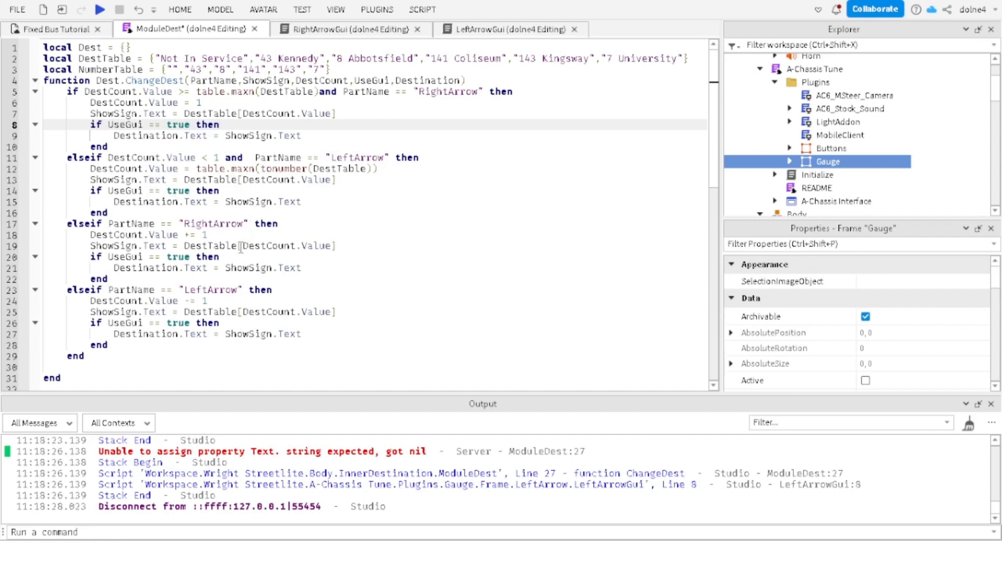
Step: Filter the Output messages to errors only, excluding warnings, information, system and log entries
click(36, 422)
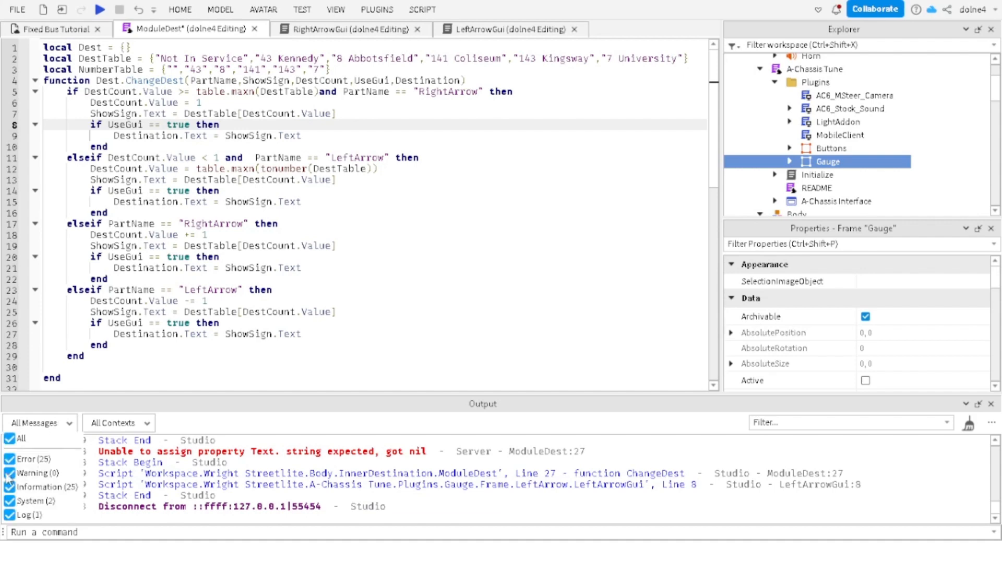
click(9, 473)
click(9, 486)
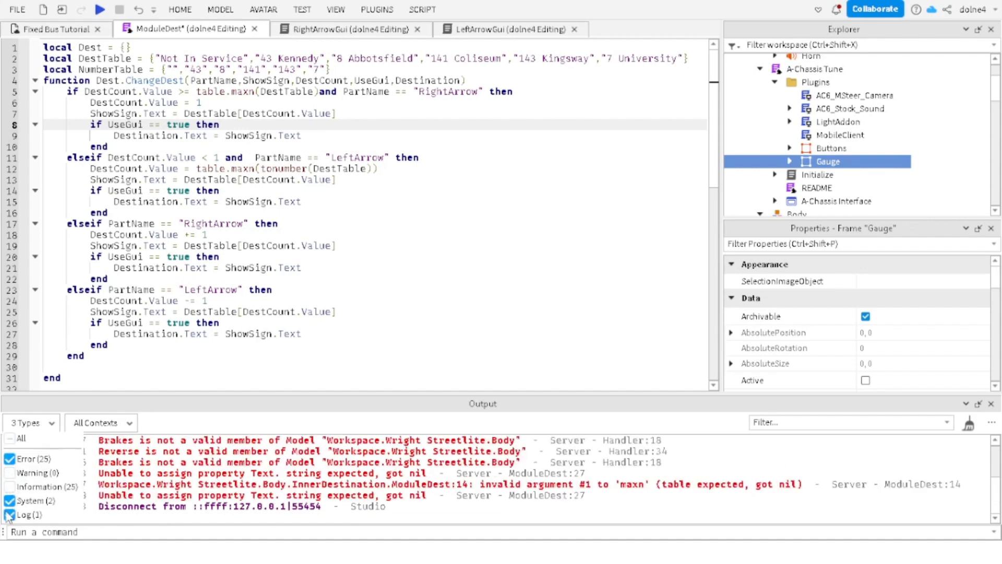
click(9, 500)
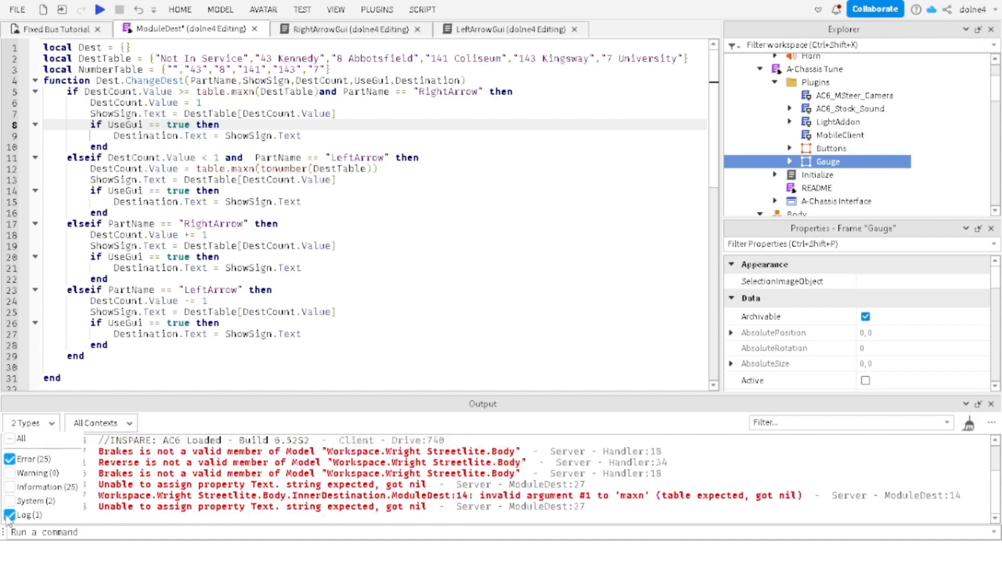
click(8, 515)
click(179, 500)
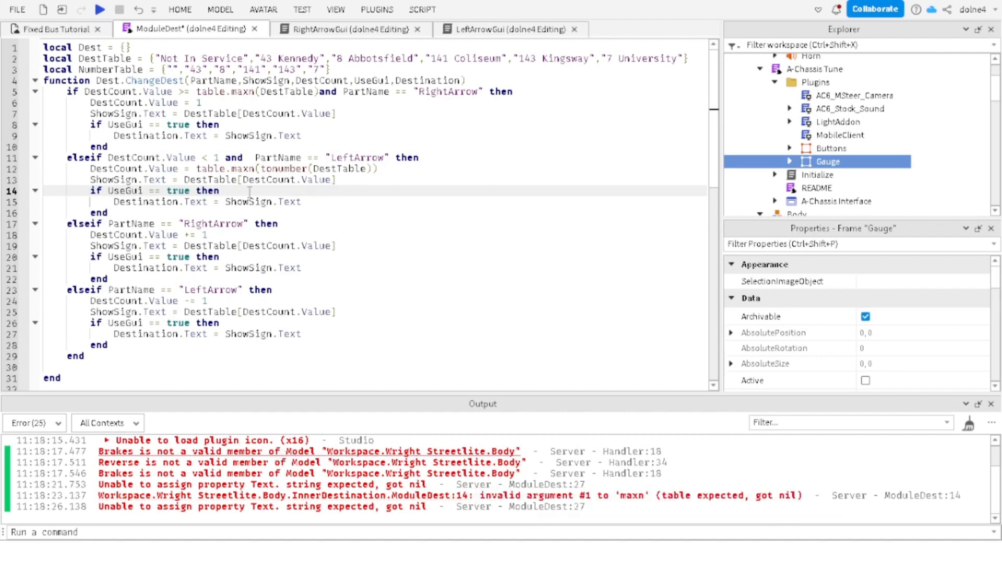
Step: Check the LeftArrowGui script and start another play test with the character in the bus driver's seat
click(368, 246)
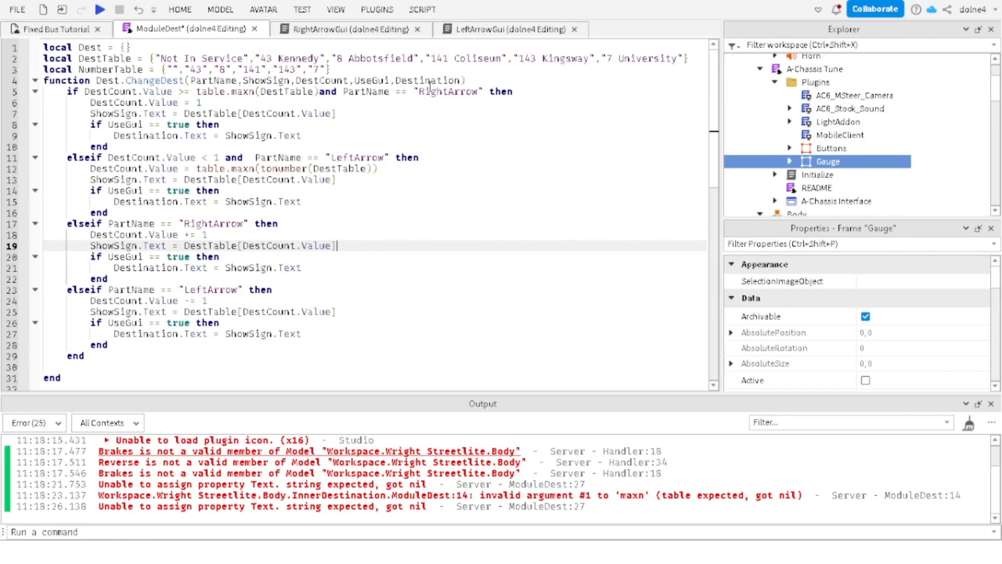
click(510, 30)
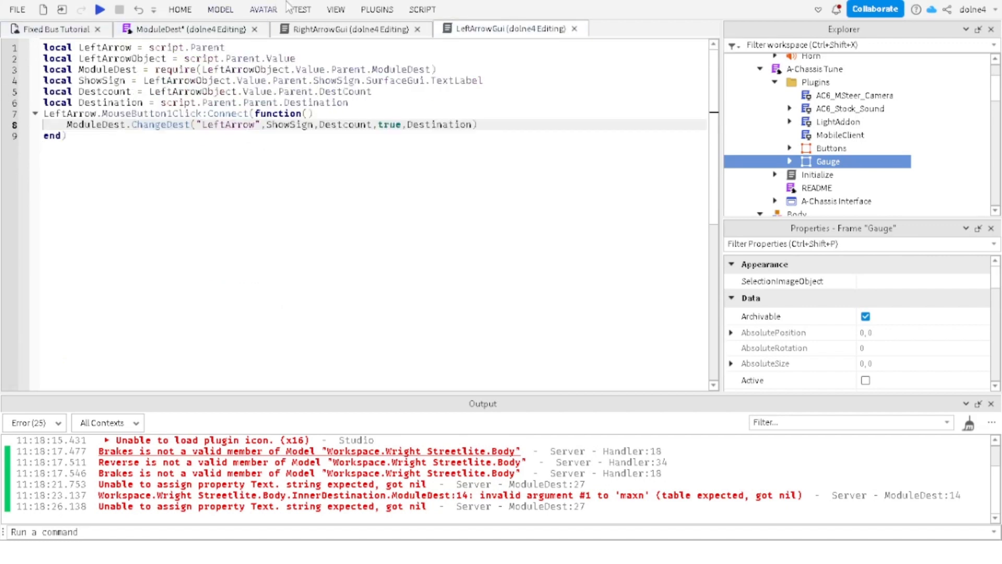
click(301, 9)
click(16, 42)
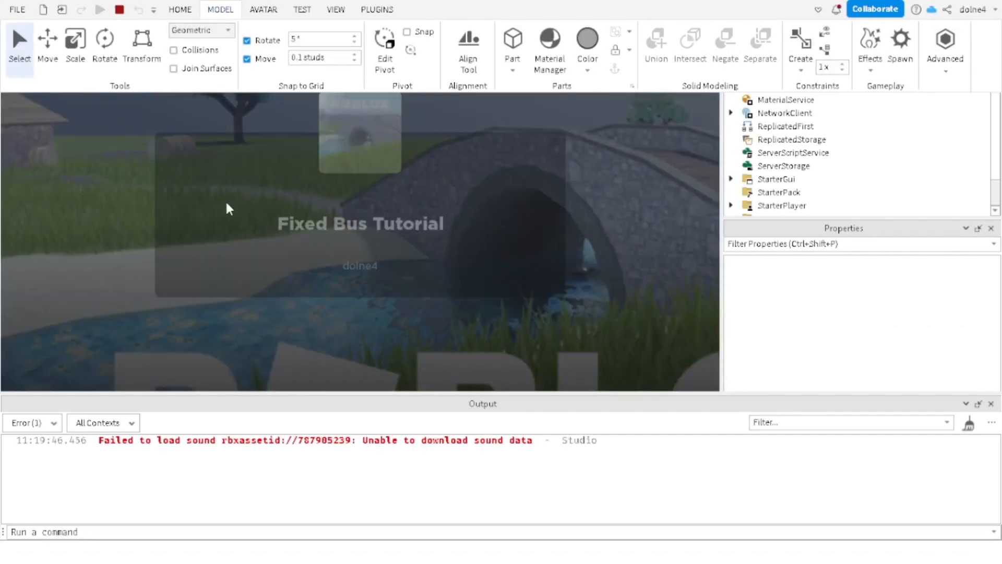
click(321, 261)
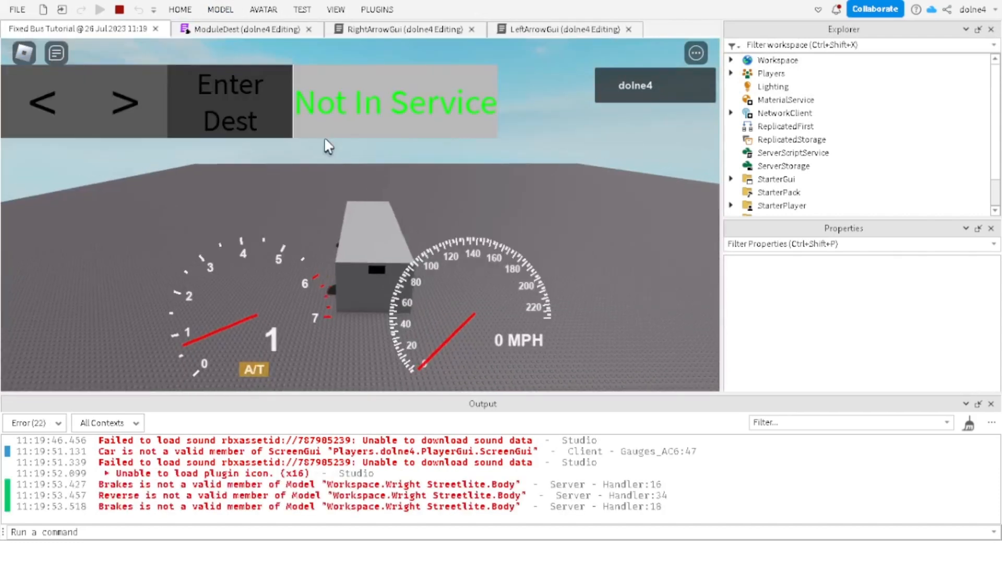
Step: Cycle the bus destination forward repeatedly with the on-screen right arrow, past the end of the list
click(150, 107)
click(150, 109)
click(151, 112)
click(151, 114)
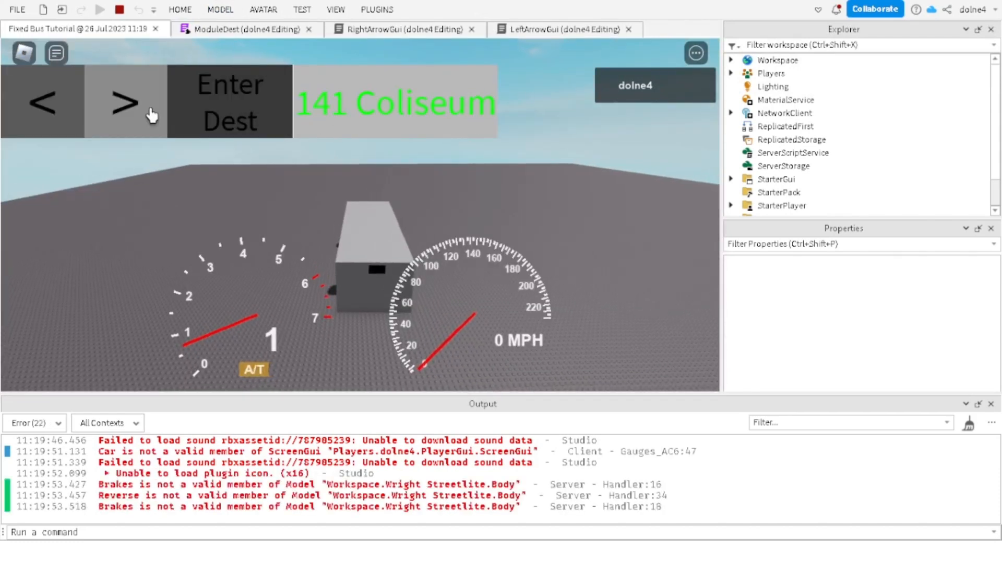
click(152, 114)
click(151, 114)
click(151, 114)
click(151, 114)
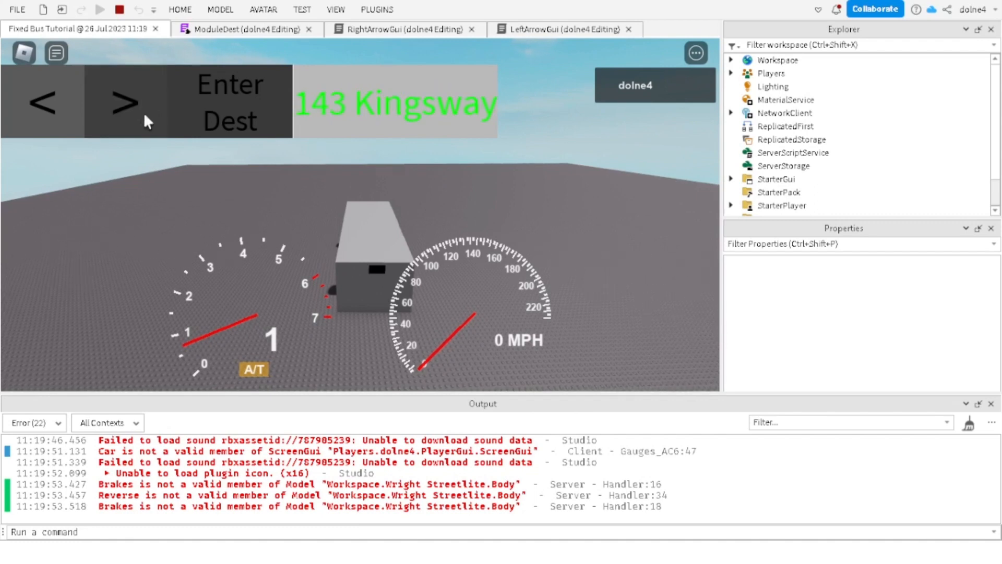
Step: Step the bus destination backward with the on-screen left arrow, past the first entry
click(41, 125)
click(38, 130)
click(39, 132)
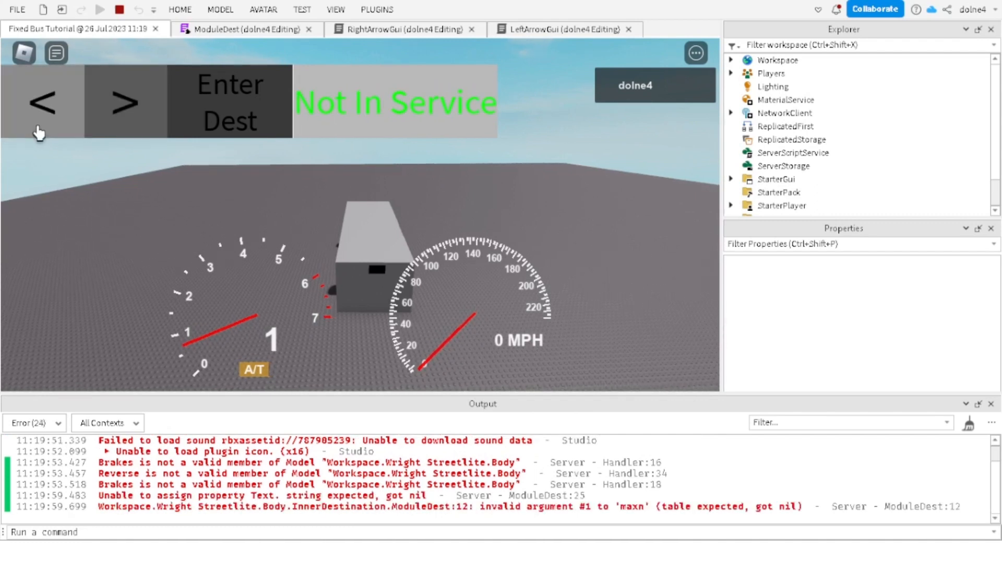
Step: Repeat the backward destination step a few more times, open the maxn error's source line in ModuleDest, and stop the play test
click(38, 131)
click(37, 131)
click(37, 131)
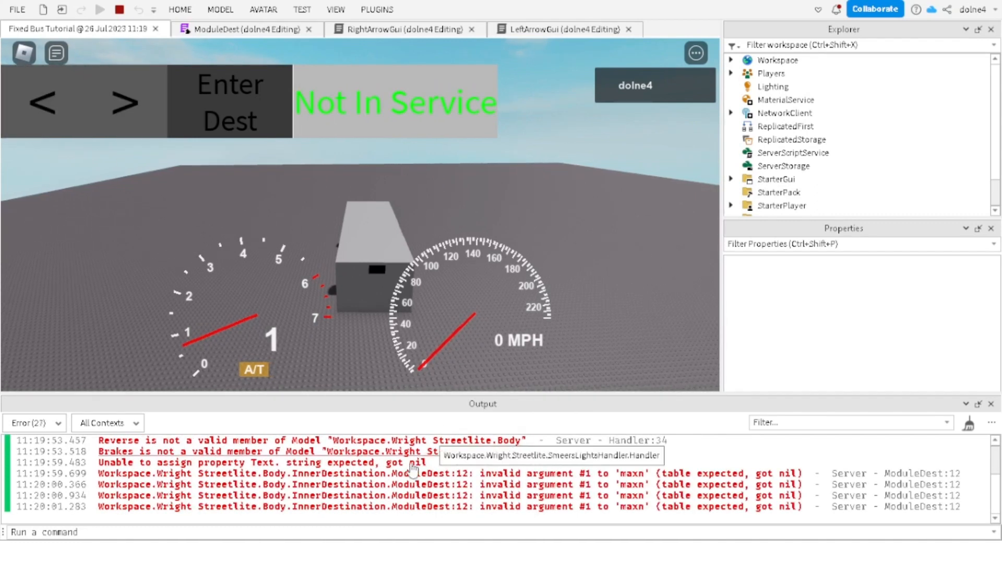
click(360, 475)
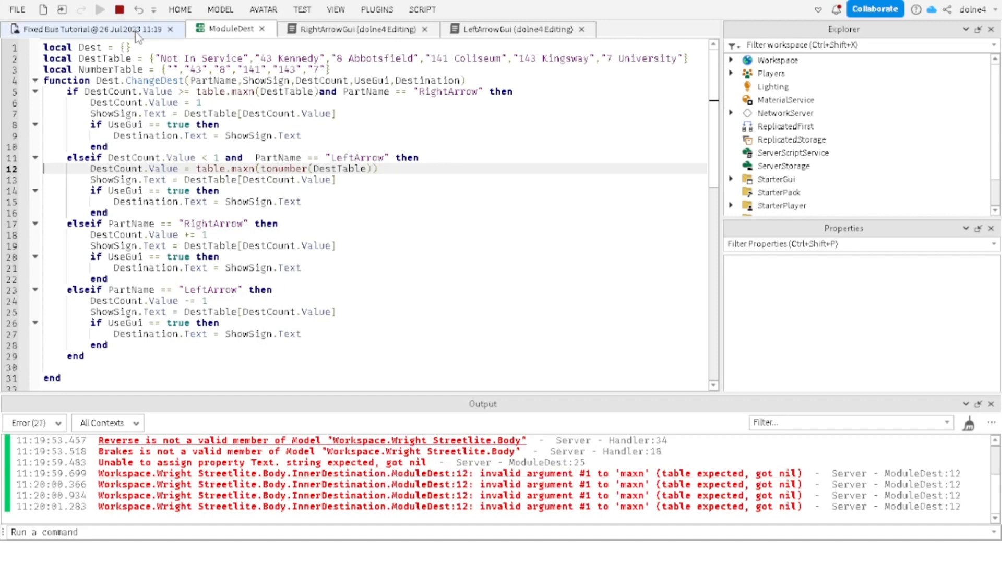
click(120, 10)
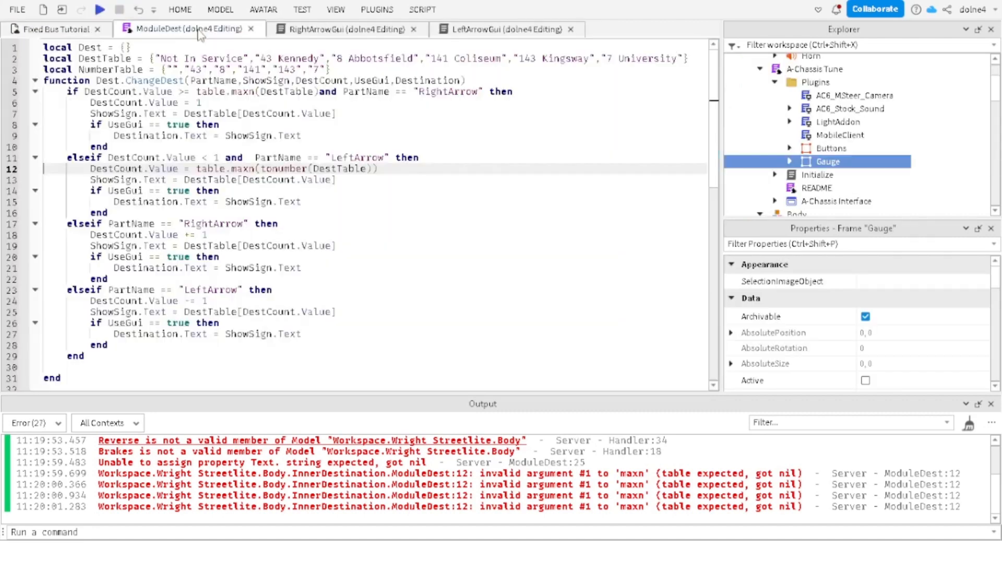
Step: Remove the tonumber wrapper on line 12 of ModuleDest so it reads DestCount.Value = table.maxn(DestTable)
click(313, 168)
key(BackSpace)
key(BackSpace)
key(BackSpace)
key(BackSpace)
key(BackSpace)
key(BackSpace)
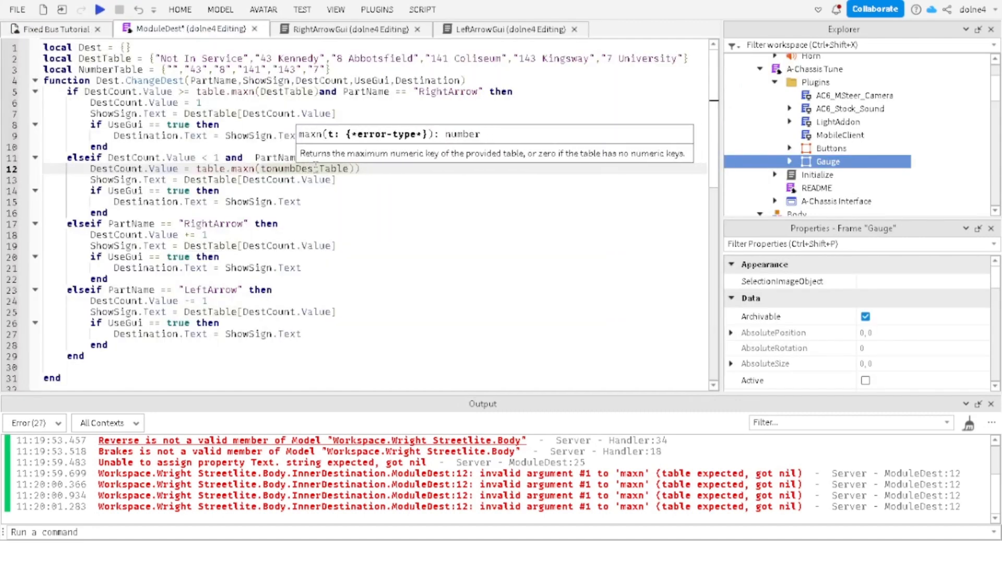
key(BackSpace)
key(BackSpace)
key(BackSpace)
click(322, 168)
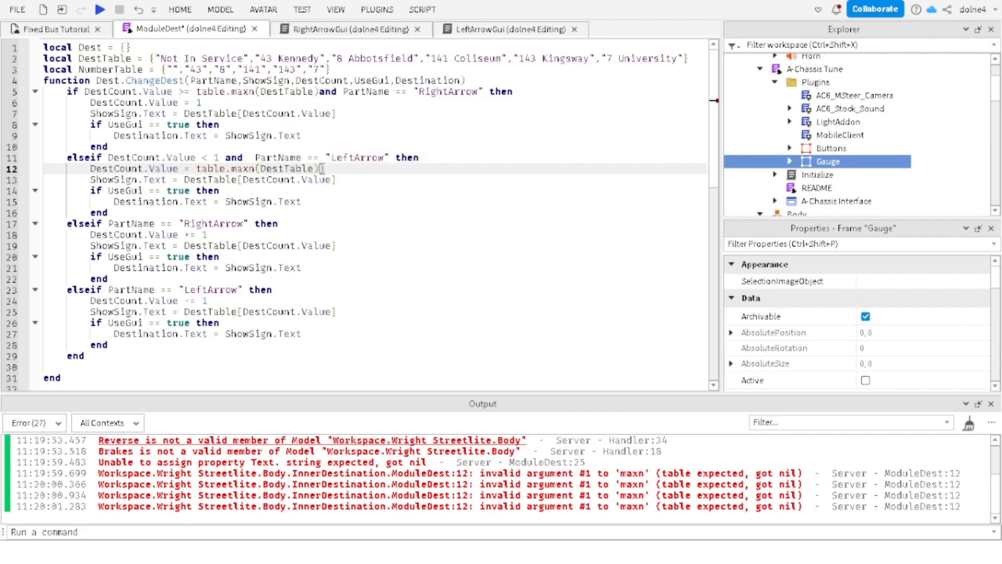
key(BackSpace)
Step: Start a new play test and walk the character into the bus driver's seat
click(302, 9)
click(21, 39)
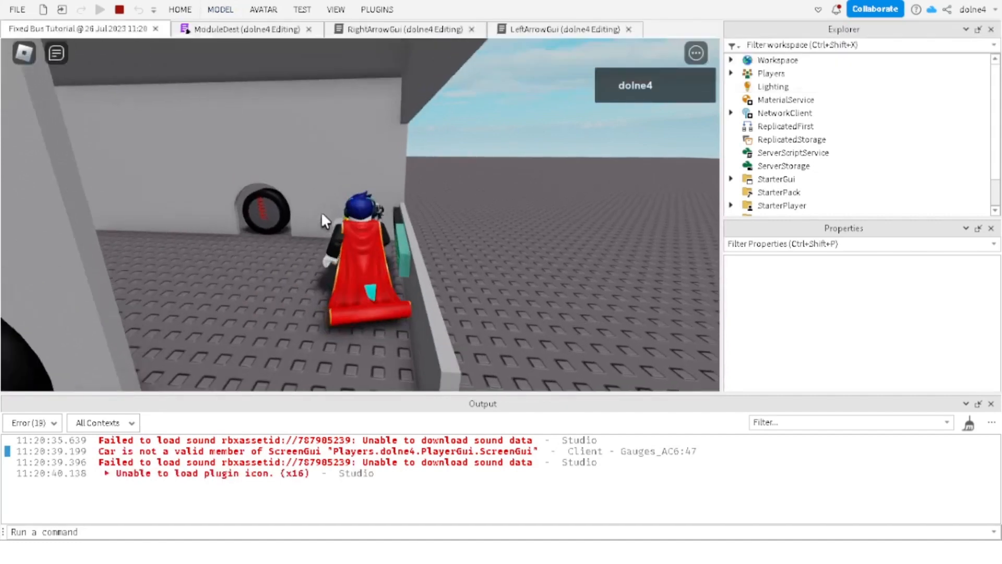
key(w)
key(d)
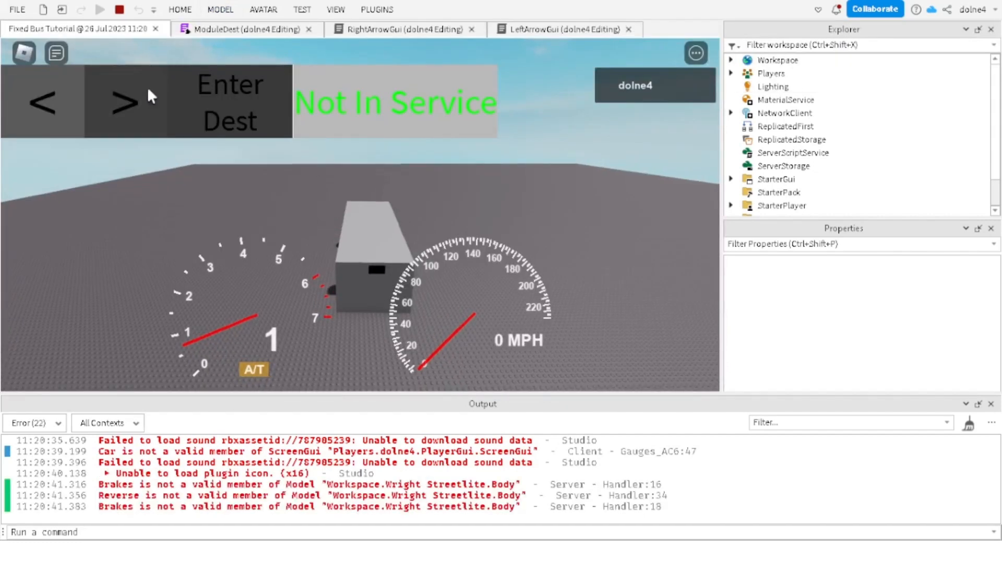
Step: Cycle the bus destination forward with the on-screen right arrow until it wraps around to Not In Service
click(148, 92)
click(149, 92)
click(149, 91)
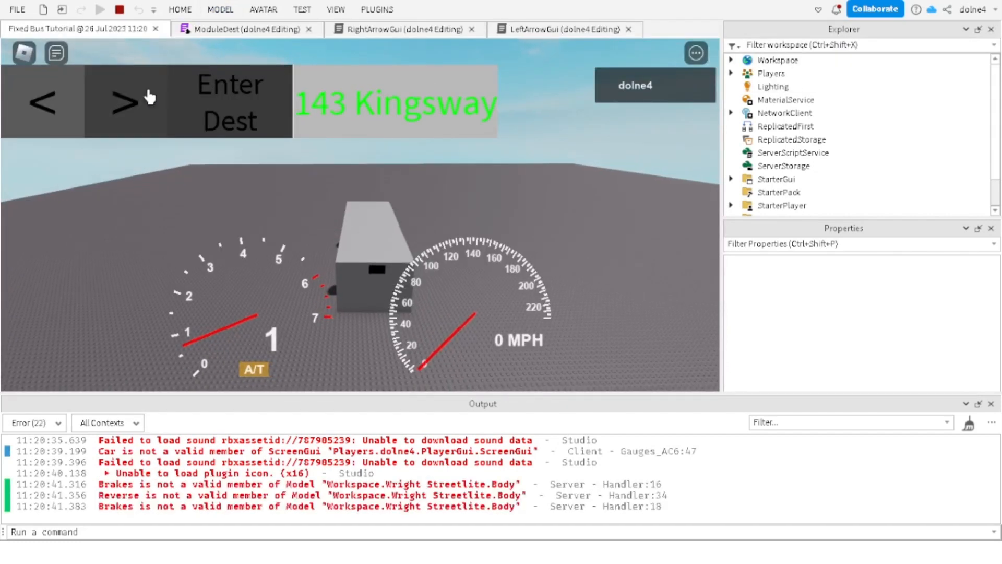
click(148, 92)
click(146, 92)
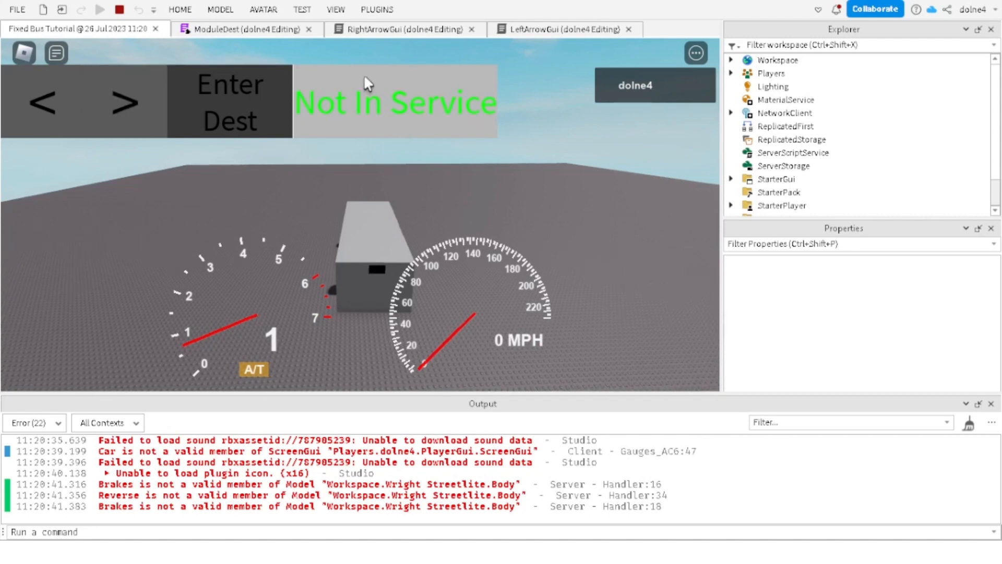
Step: Cycle the bus destination backward through the whole list with the on-screen left arrow, past Not In Service to 7 University
click(56, 112)
click(56, 116)
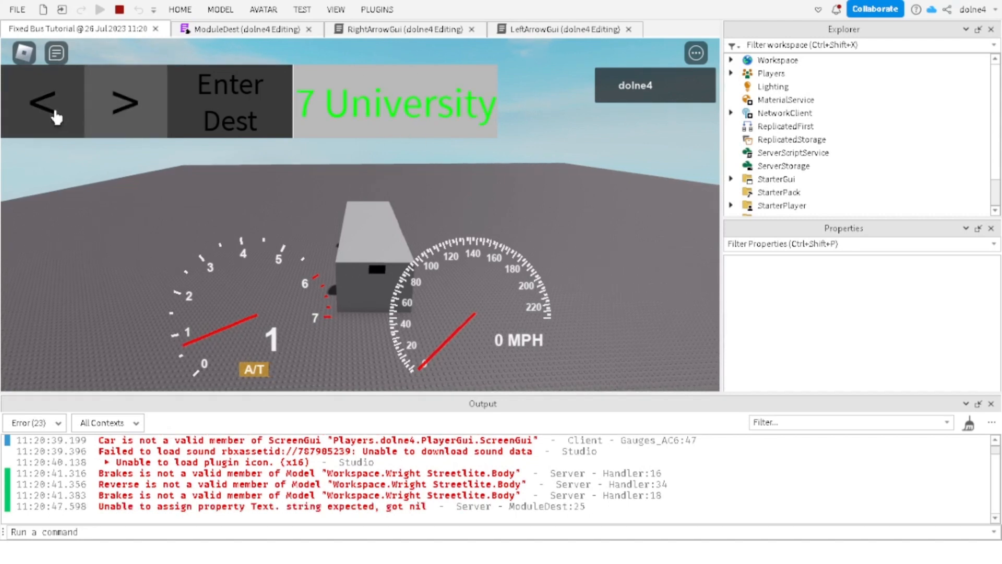
click(56, 115)
click(57, 116)
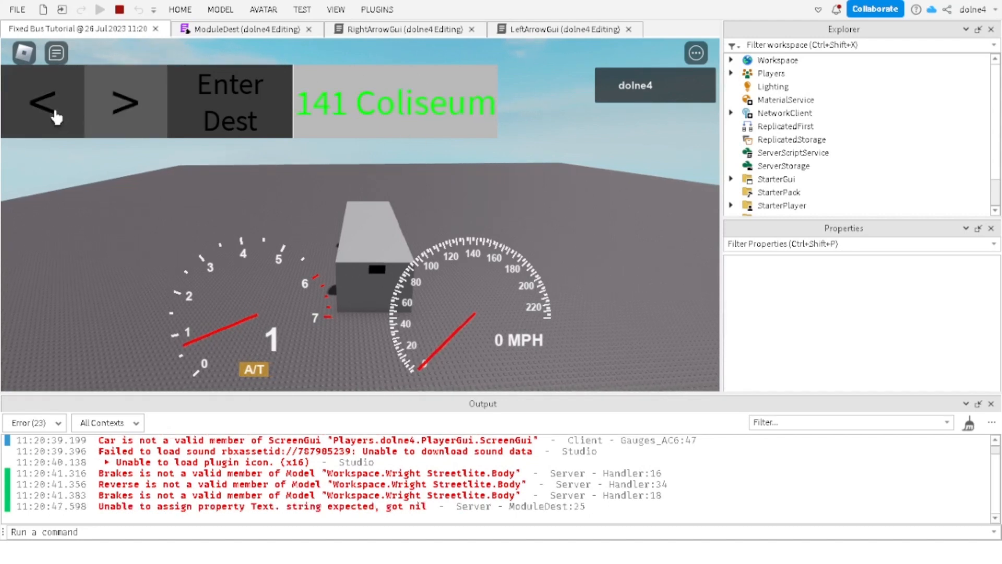
click(57, 115)
click(56, 116)
click(55, 113)
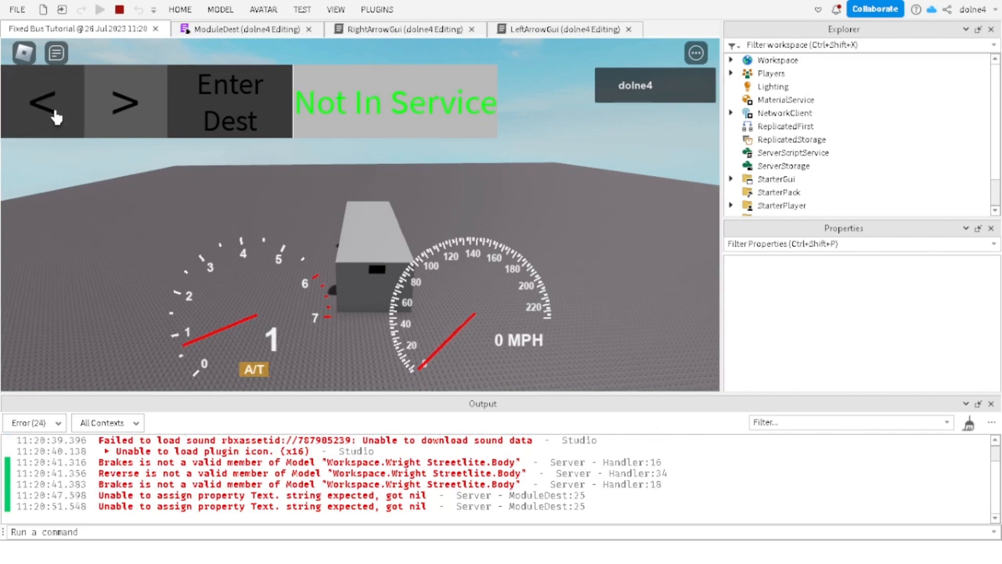
click(56, 112)
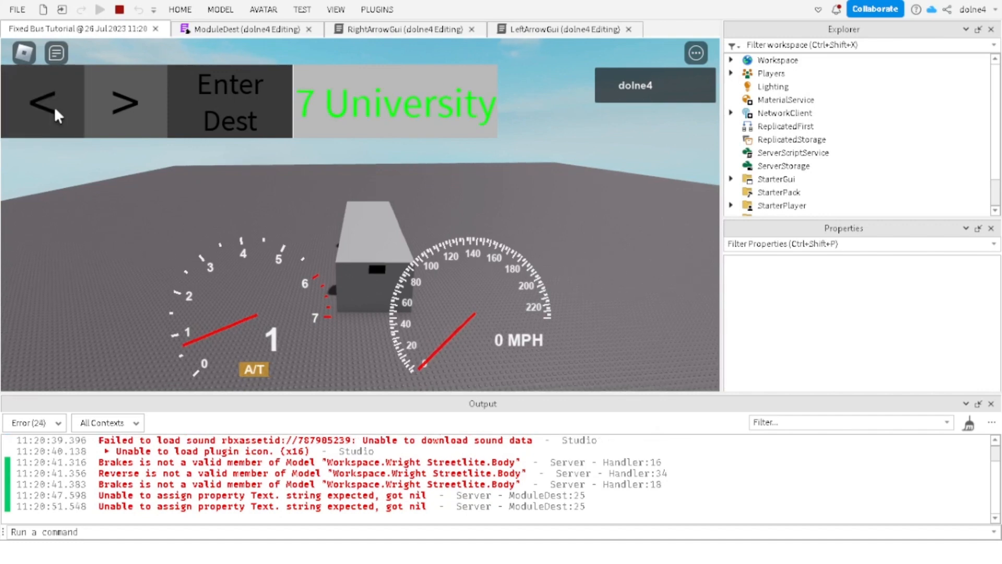
Step: Open the source line of the latest Text assignment error and examine the LeftArrow decrement branch in ModuleDest
click(277, 504)
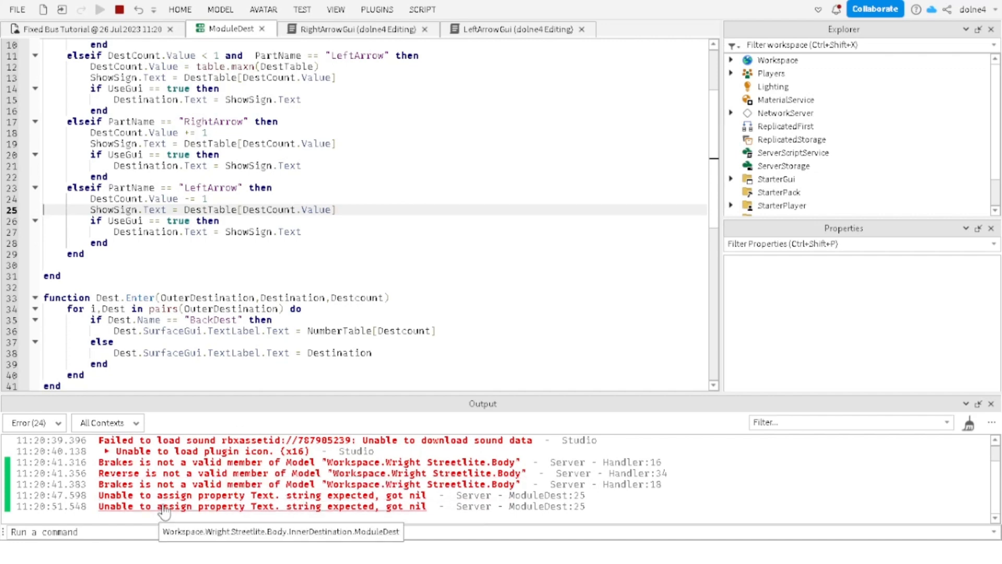
click(155, 203)
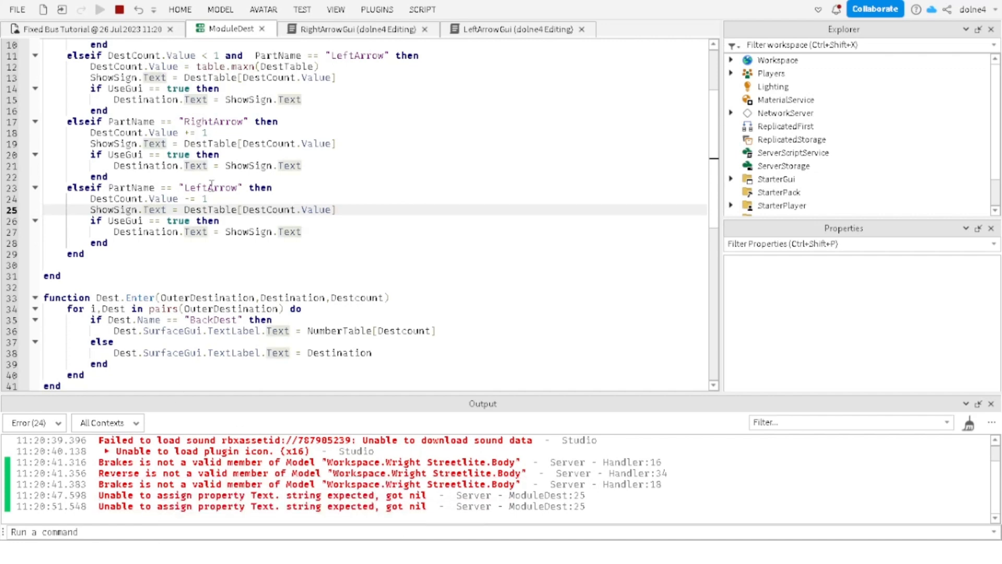
scroll(212, 183, up, 1)
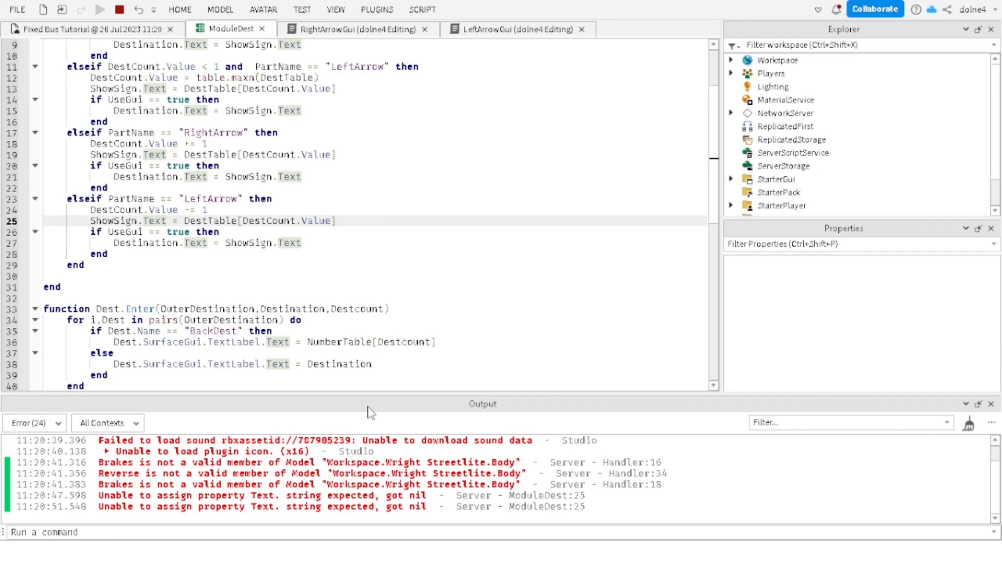
scroll(344, 194, up, 3)
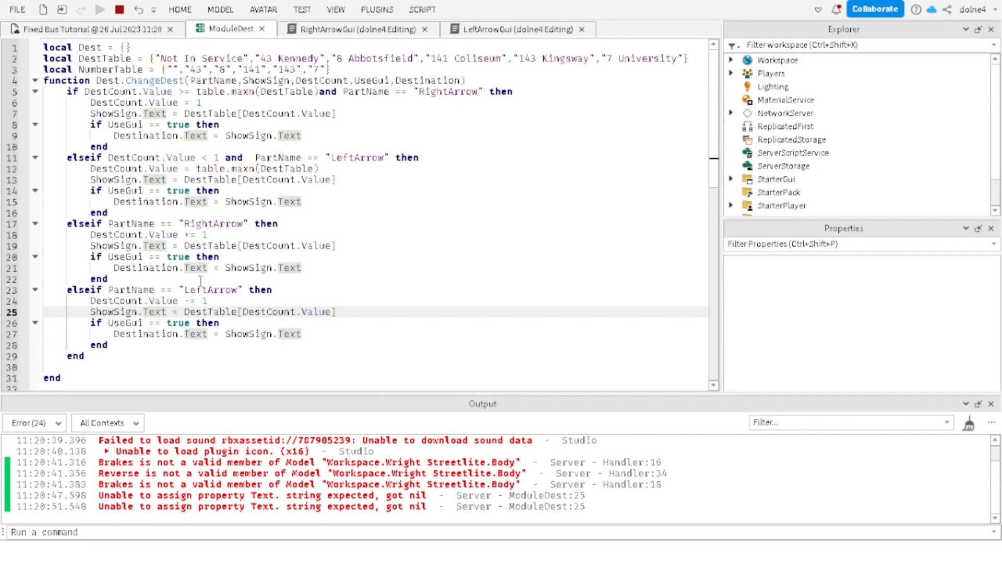
click(232, 301)
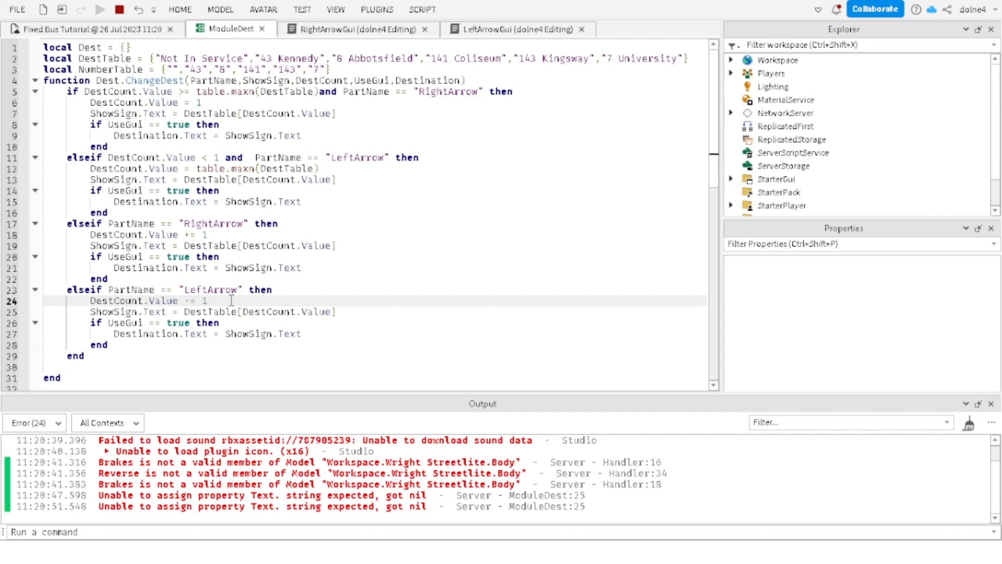
Step: Switch the running play test back to the client view and retest the on-screen left arrow past Not In Service
click(78, 29)
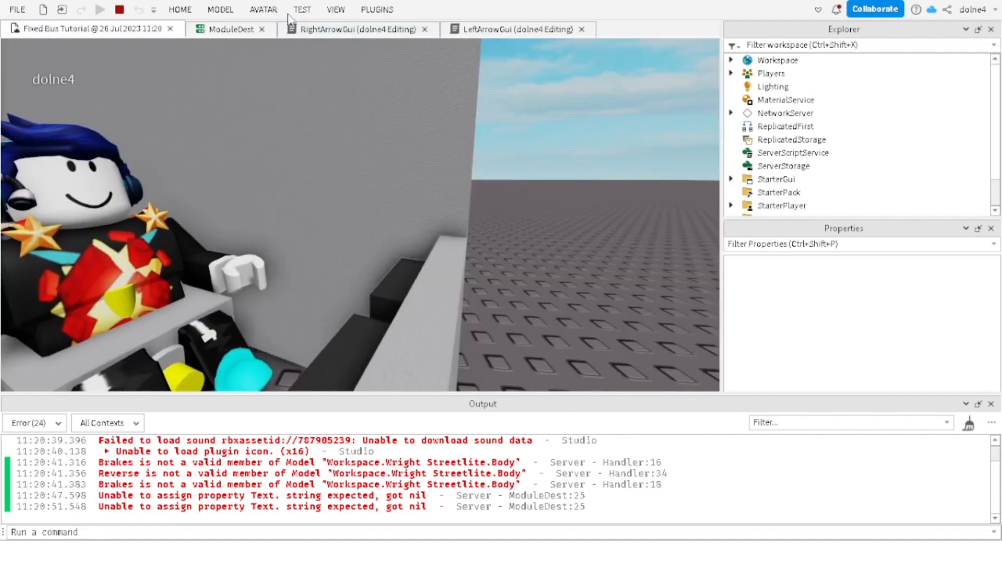
click(301, 10)
click(57, 49)
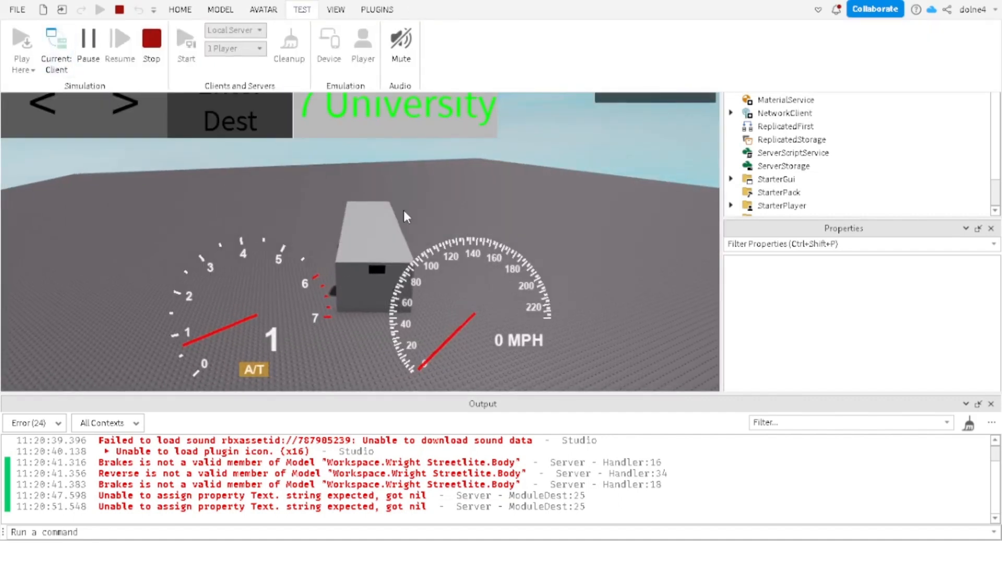
click(356, 134)
click(43, 92)
click(44, 92)
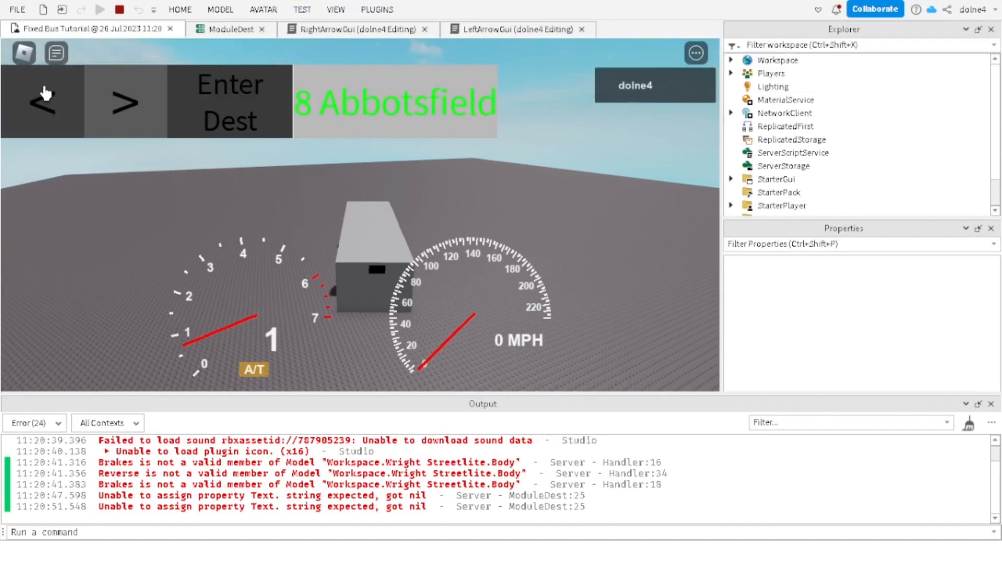
click(46, 93)
click(45, 92)
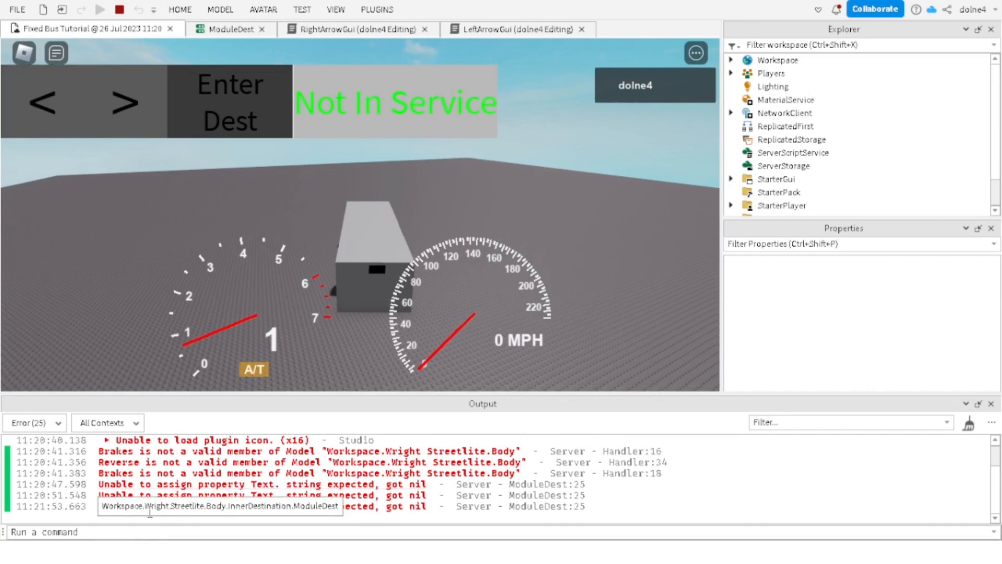
click(70, 108)
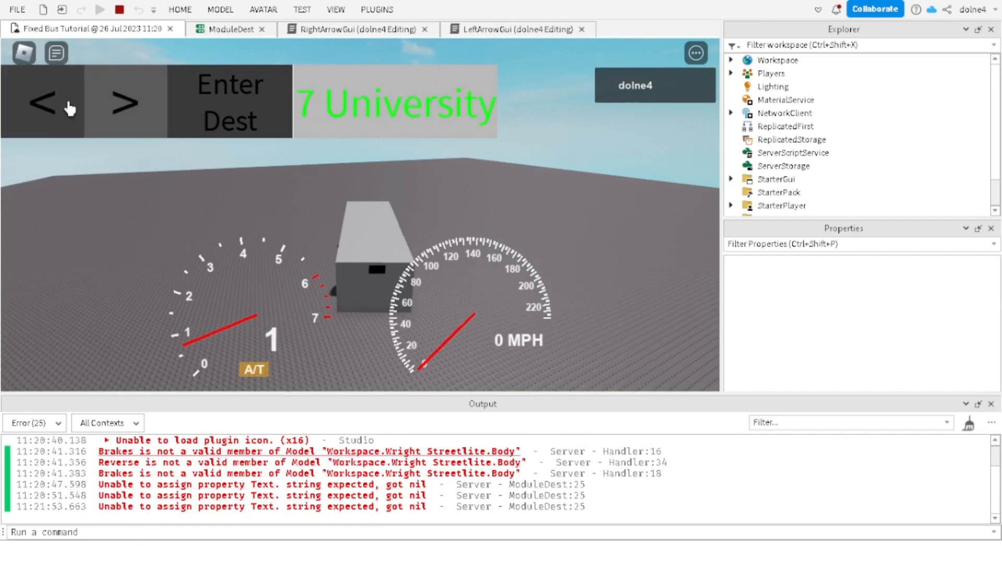
Step: Stop the play test and review the RightArrow and LeftArrow branches of ChangeDest in ModuleDest
click(120, 11)
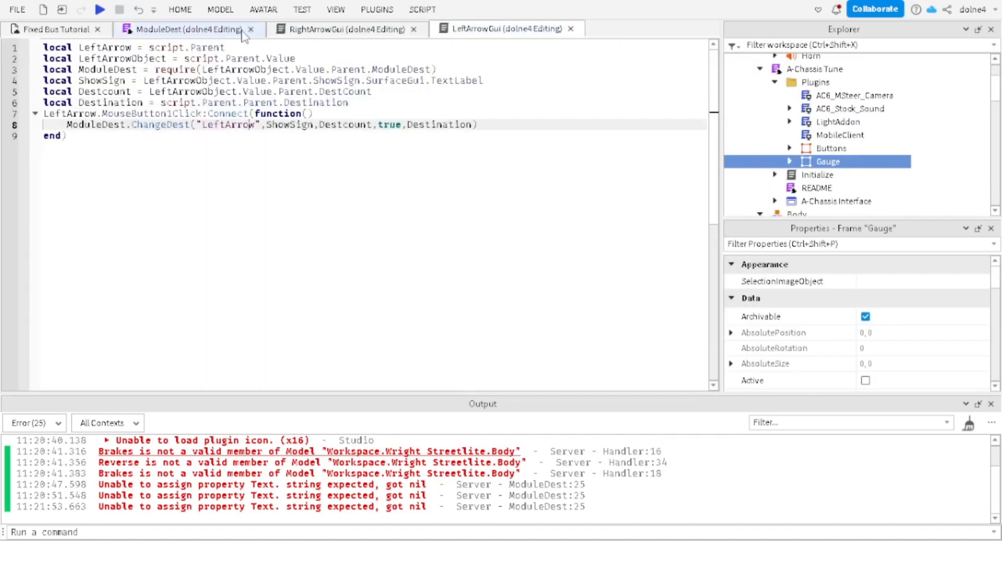
click(241, 33)
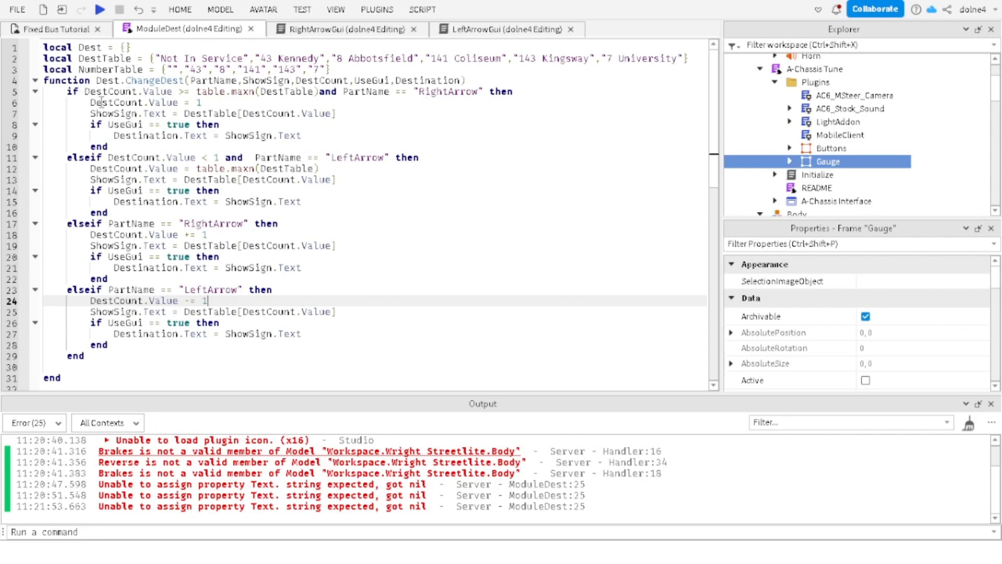
click(67, 92)
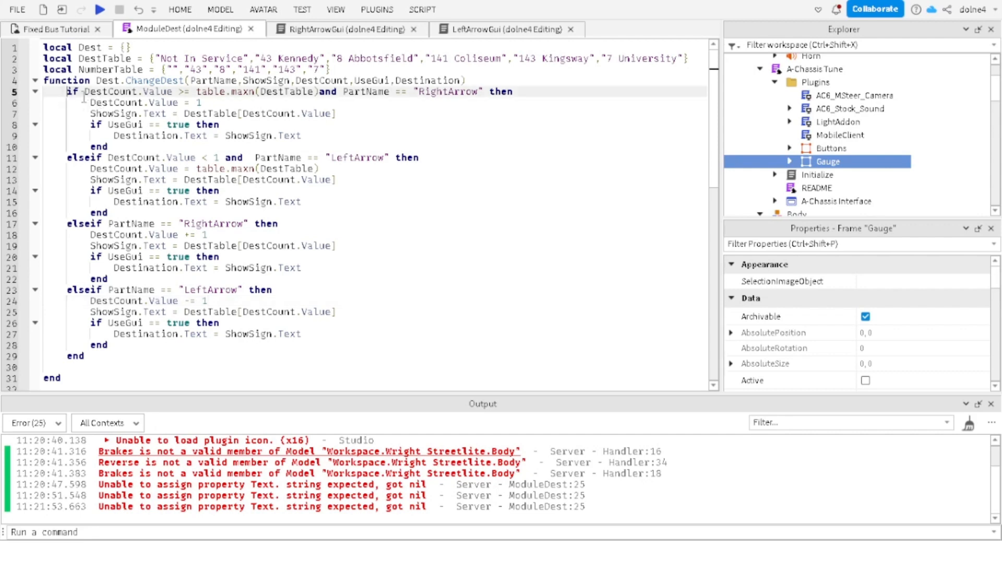
drag(67, 92, 249, 136)
click(279, 189)
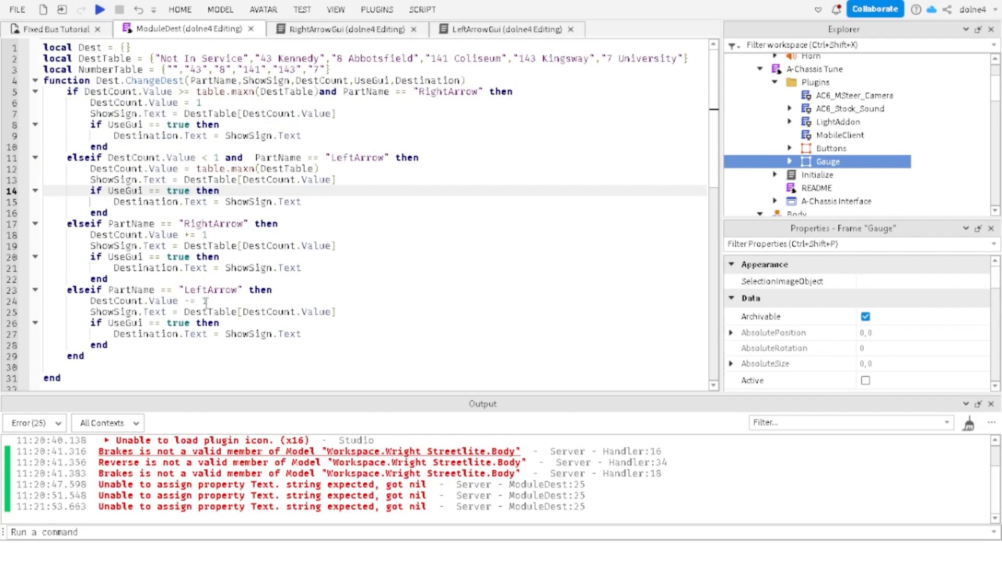
click(203, 268)
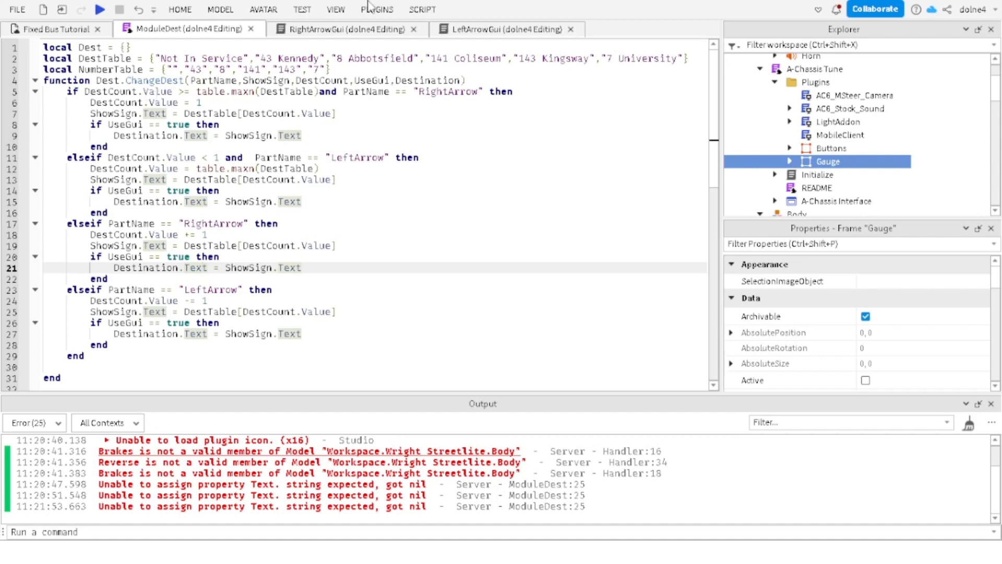
Step: Check the RightArrowGui and LeftArrowGui scripts, then examine the DestCount.Value < 1 condition on line 11 of ModuleDest
click(309, 30)
click(495, 30)
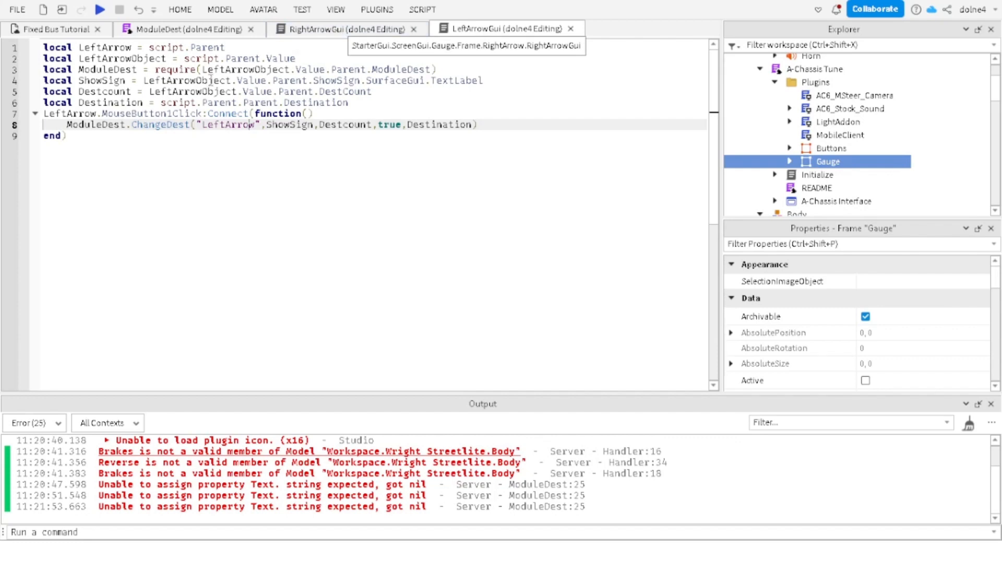
click(198, 29)
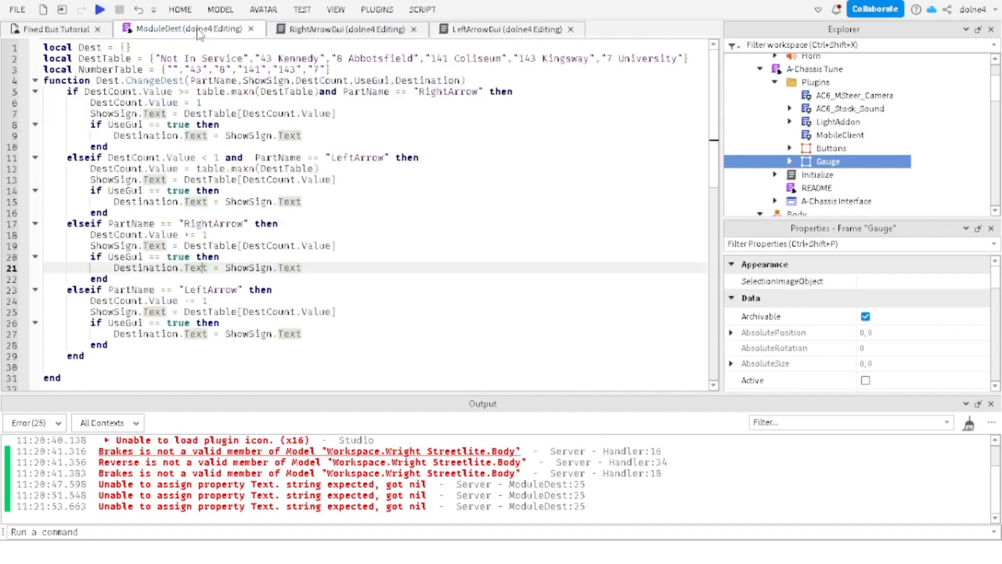
click(222, 165)
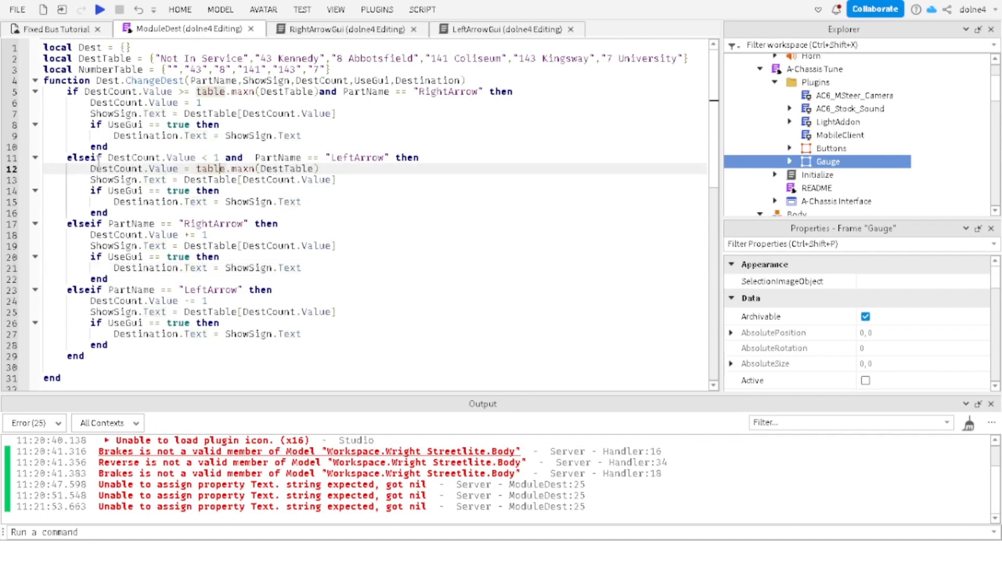
click(170, 157)
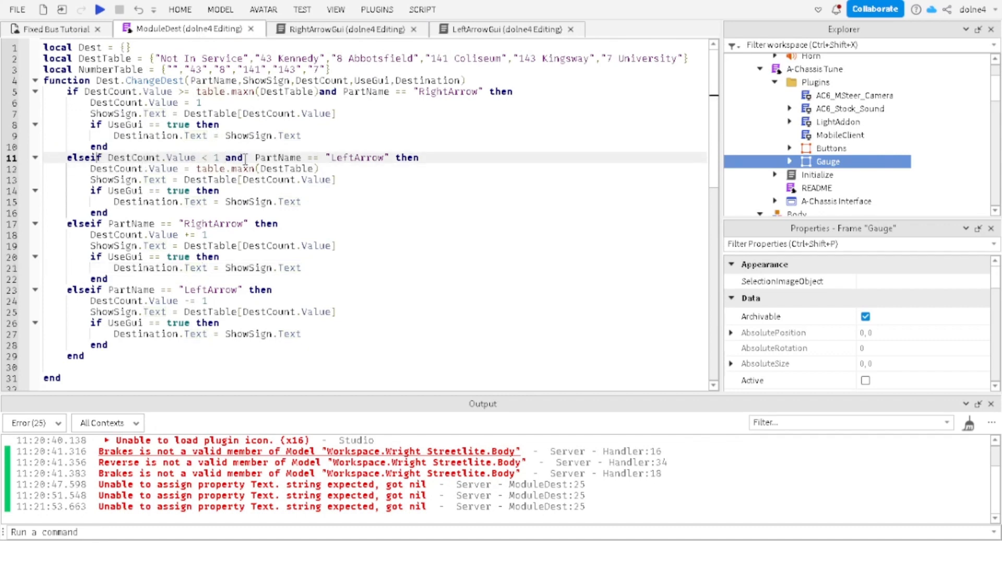
click(184, 158)
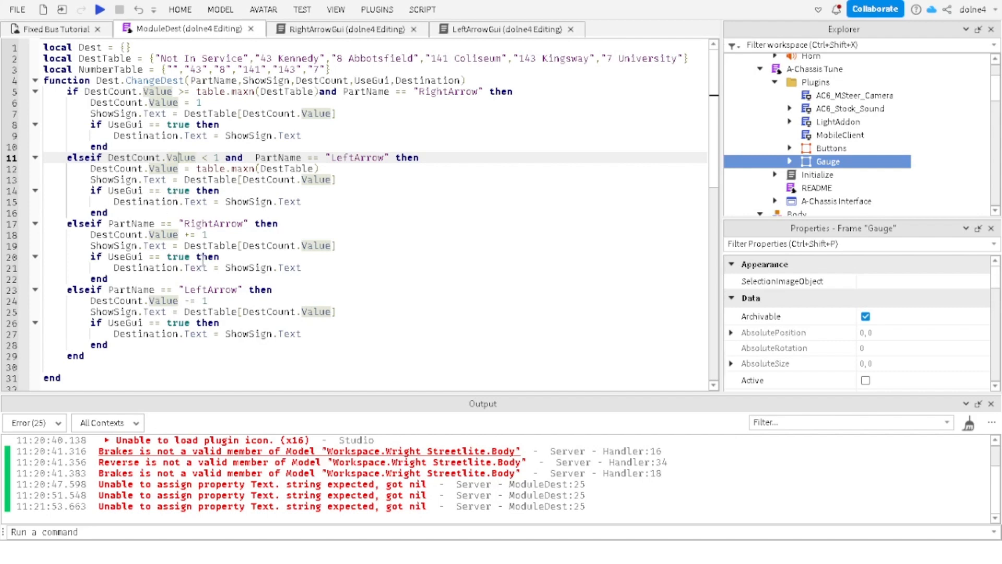
Step: Copy the DestCount.Value += 1 line from the plain RightArrow branch of ModuleDest and delete it there
drag(219, 234, 85, 237)
key(ctrl+c)
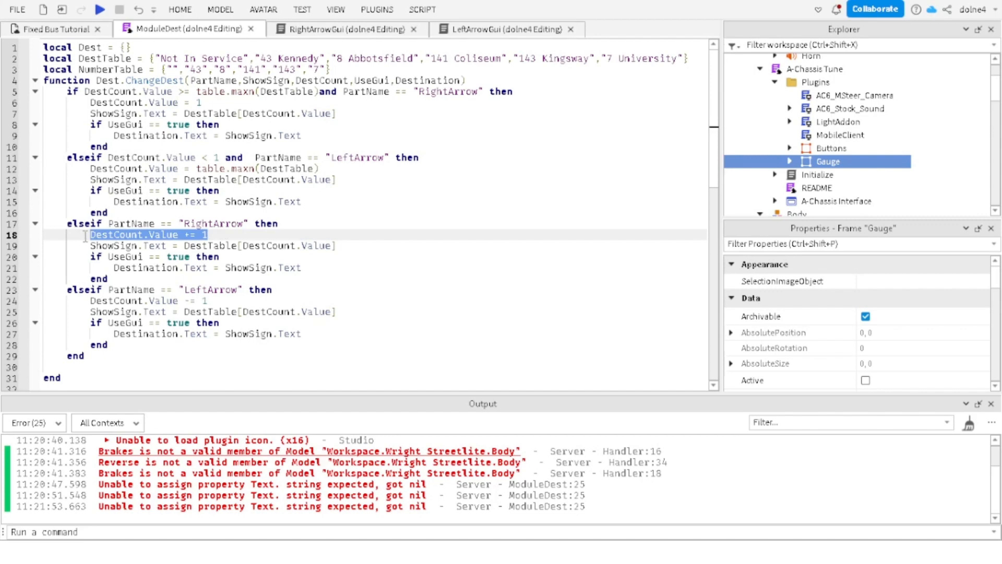
key(BackSpace)
key(BackSpace)
key(BackSpace)
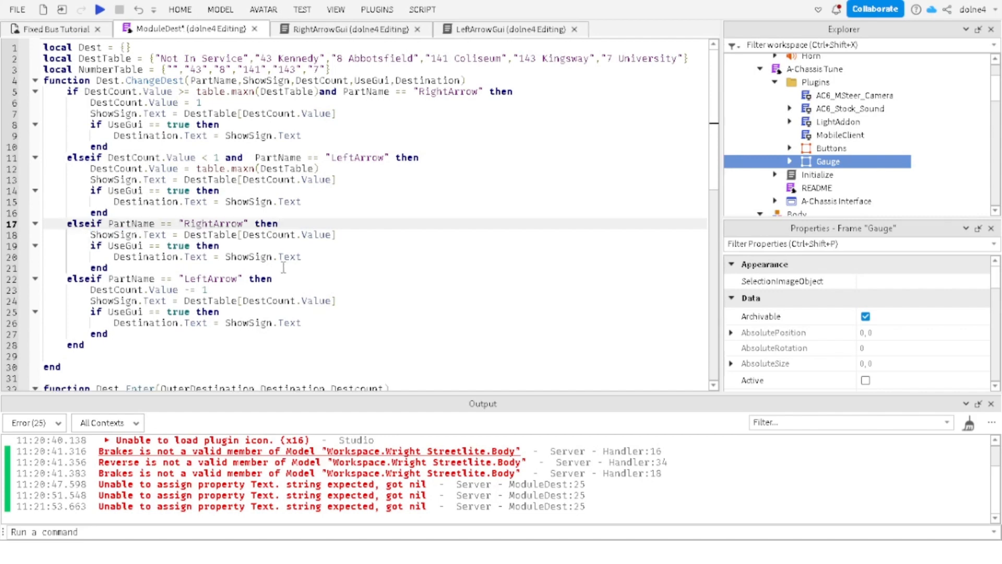
Step: Paste DestCount.Value += 1 after the UseGui block of the plain RightArrow branch in ModuleDest
click(156, 268)
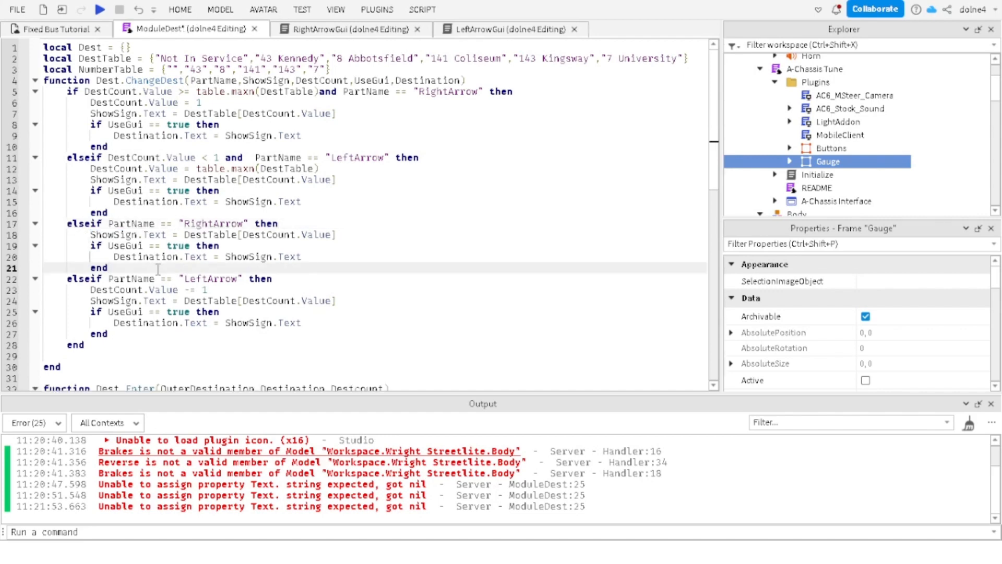
key(Return)
key(ctrl+v)
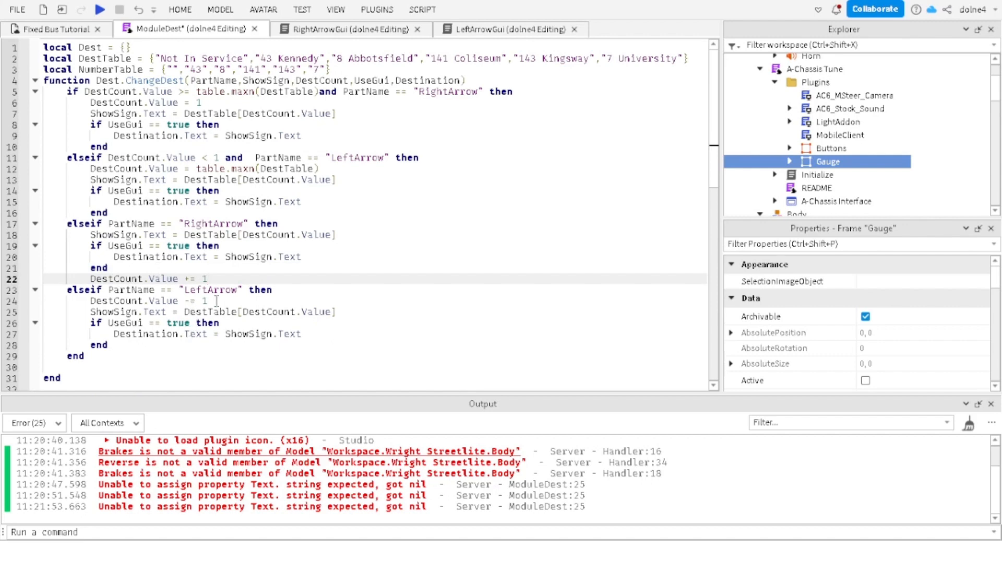
Step: Move DestCount.Value -= 1 from the start of the plain LeftArrow branch to after its UseGui block
drag(209, 301, 91, 308)
key(ctrl+x)
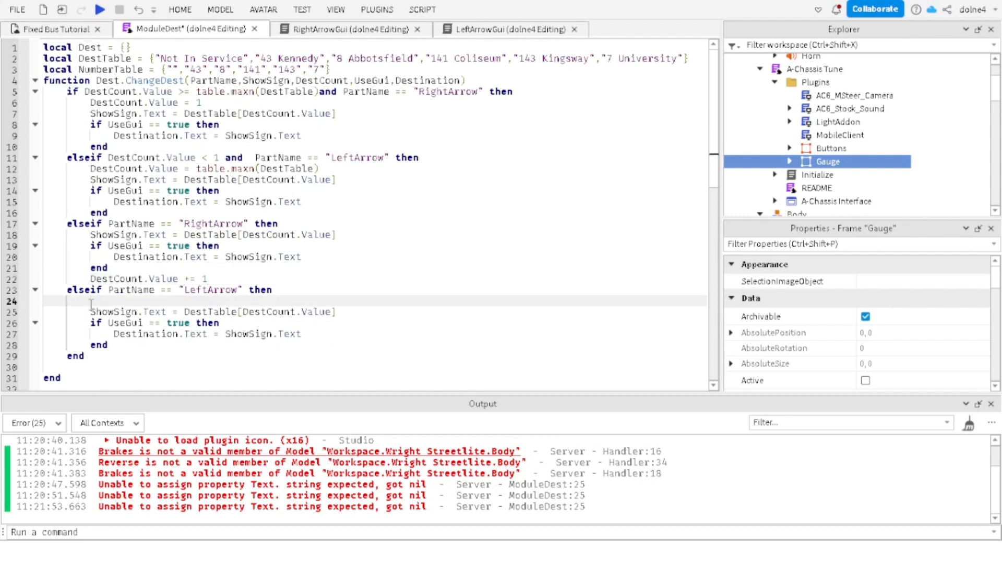
key(BackSpace)
key(BackSpace)
key(BackSpace)
click(115, 332)
key(Return)
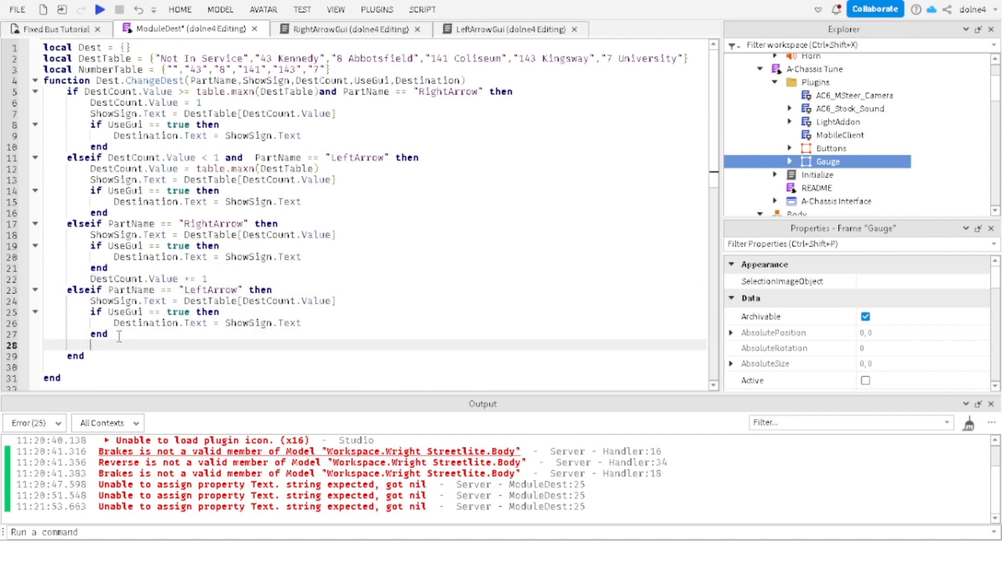
key(ctrl+v)
Step: Start a play test, seat the character in the bus and advance the destination with the on-screen right arrow
click(301, 10)
click(19, 37)
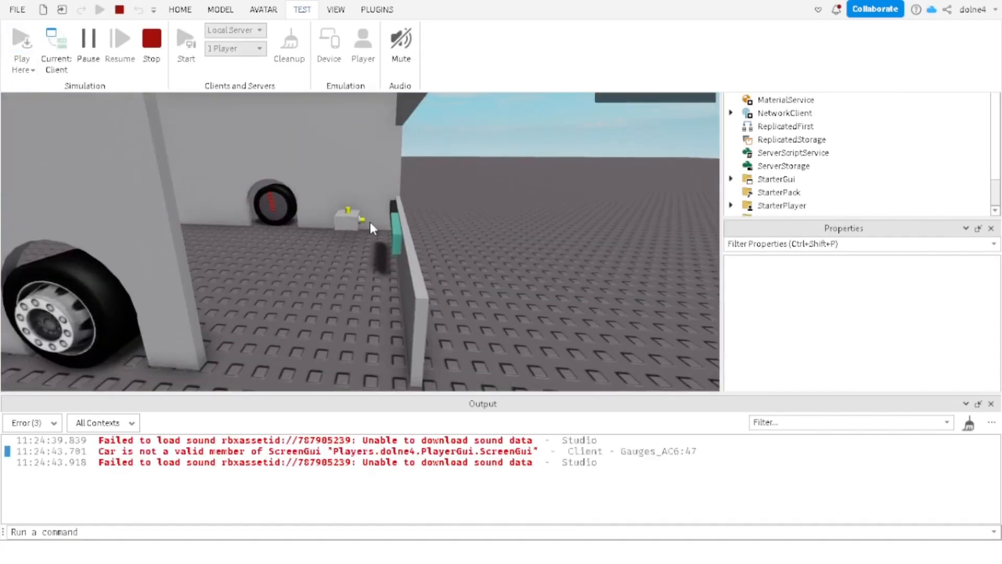
key(w)
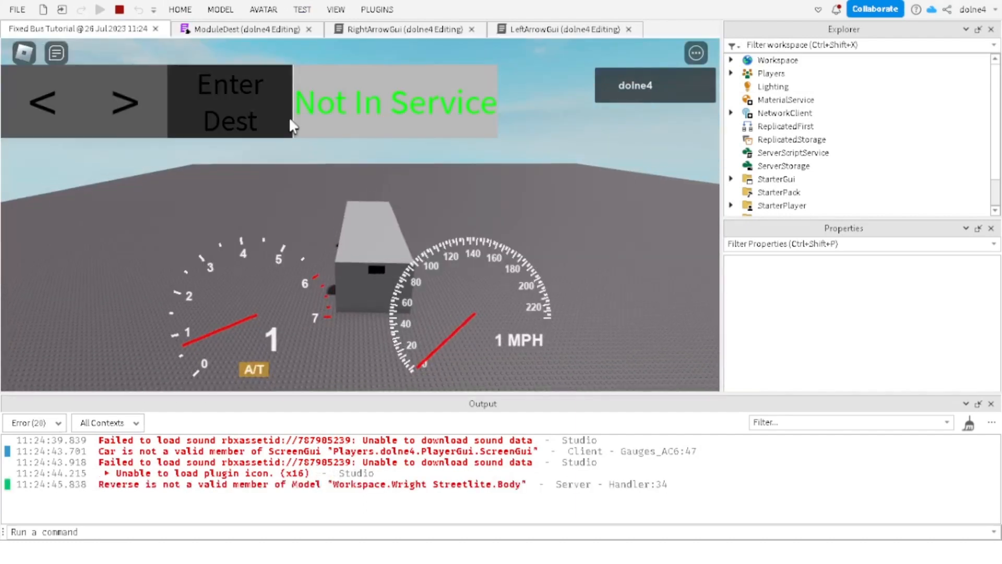
click(123, 76)
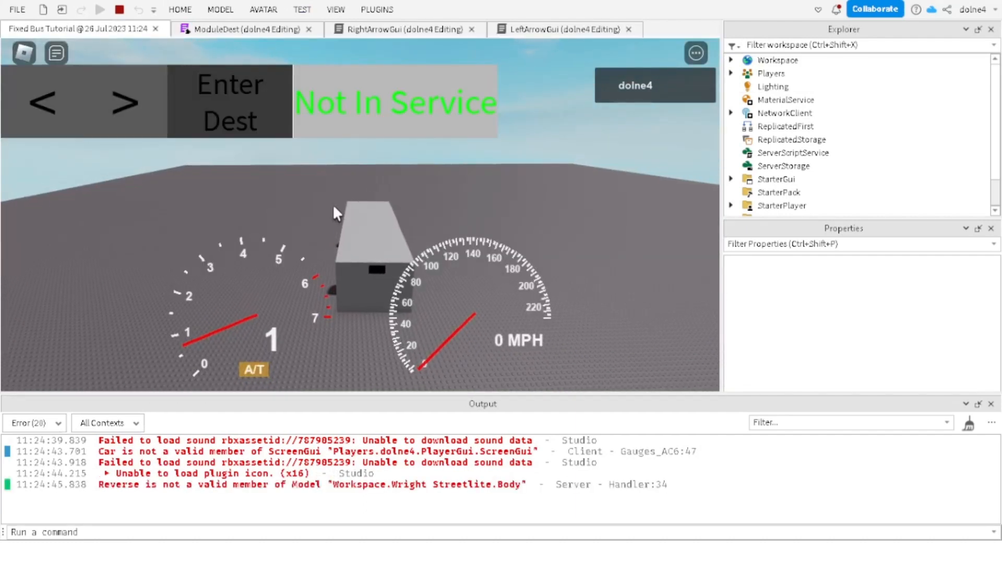
scroll(352, 227, up, 5)
click(128, 116)
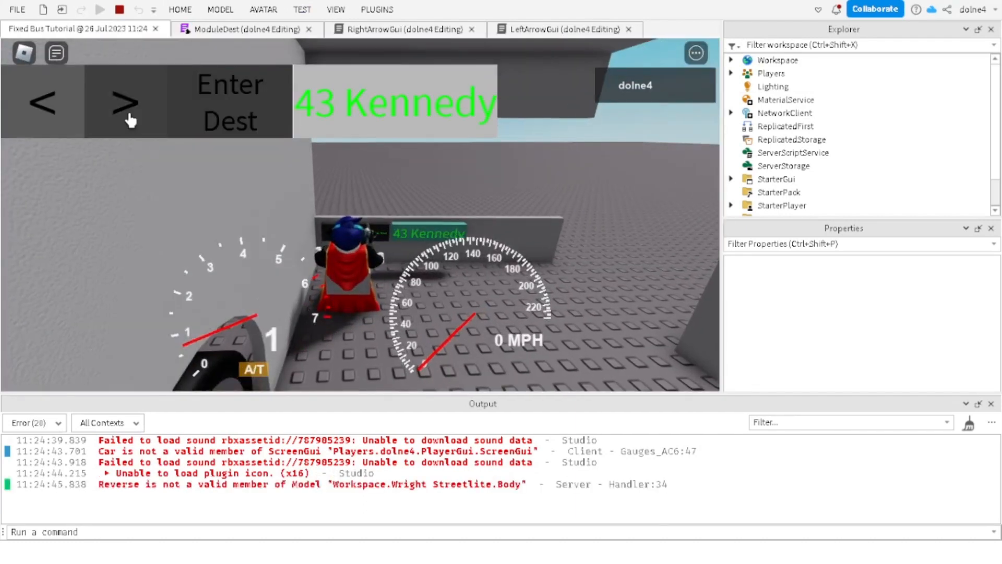
click(126, 116)
Step: Cycle backwards through the destinations with the on-screen left arrow past the first entry, and leave the bus seat
click(53, 118)
click(54, 118)
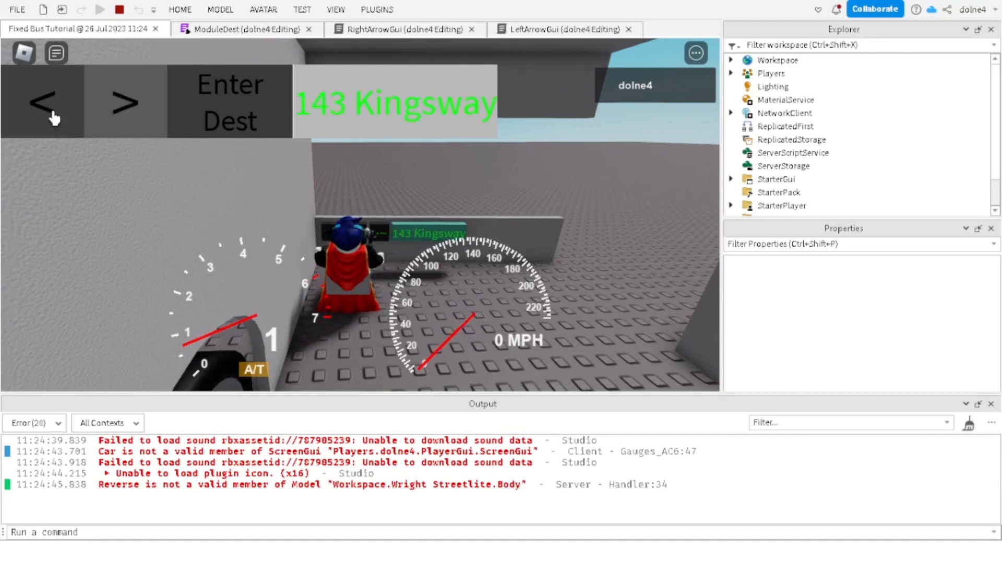
click(55, 119)
click(58, 117)
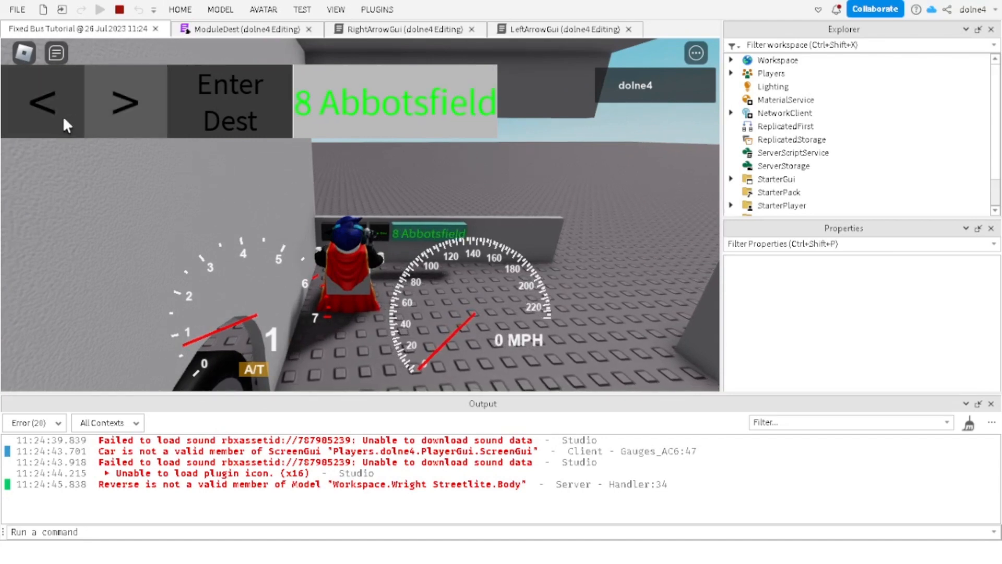
click(63, 120)
click(64, 124)
click(49, 128)
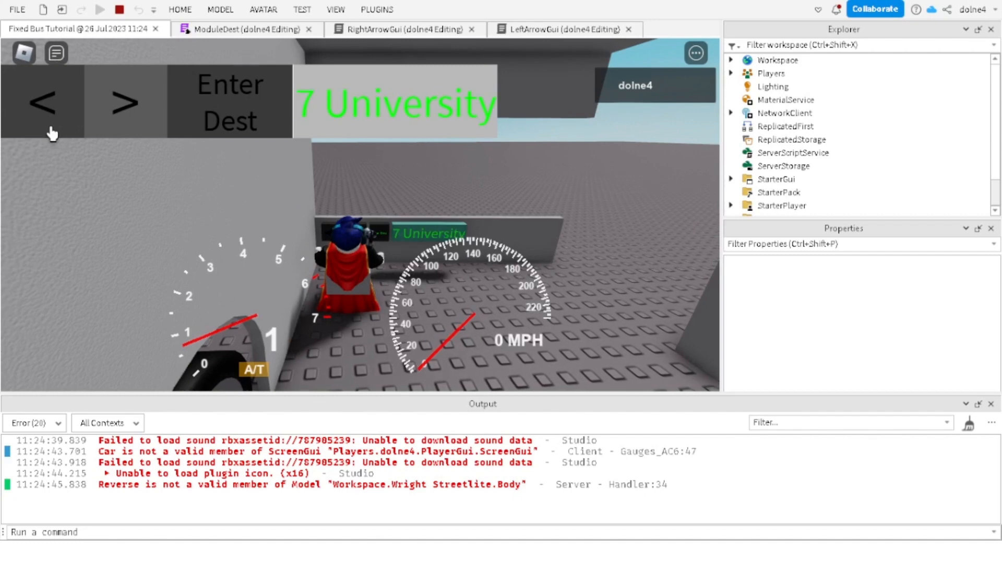
click(51, 130)
click(49, 128)
click(49, 127)
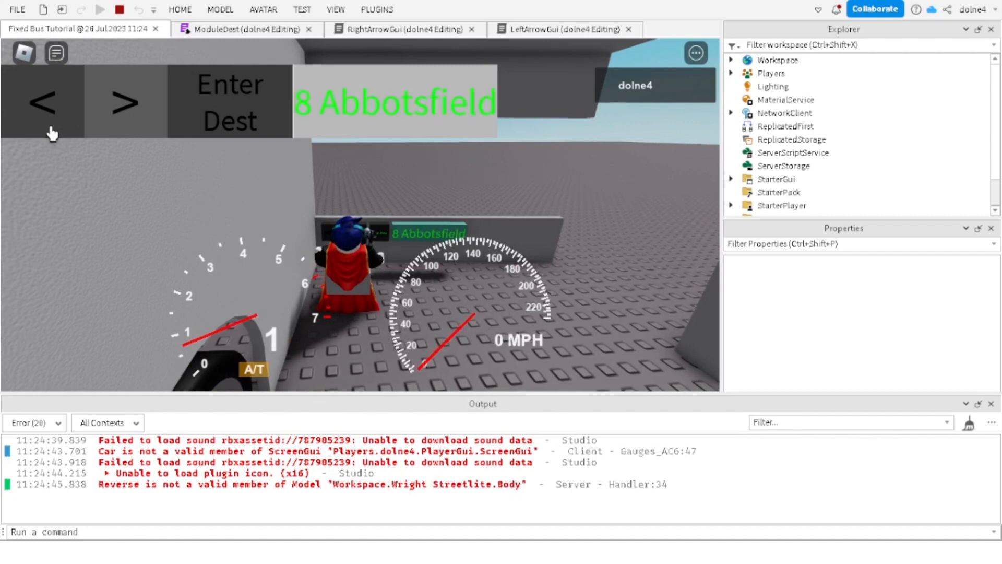
key(space)
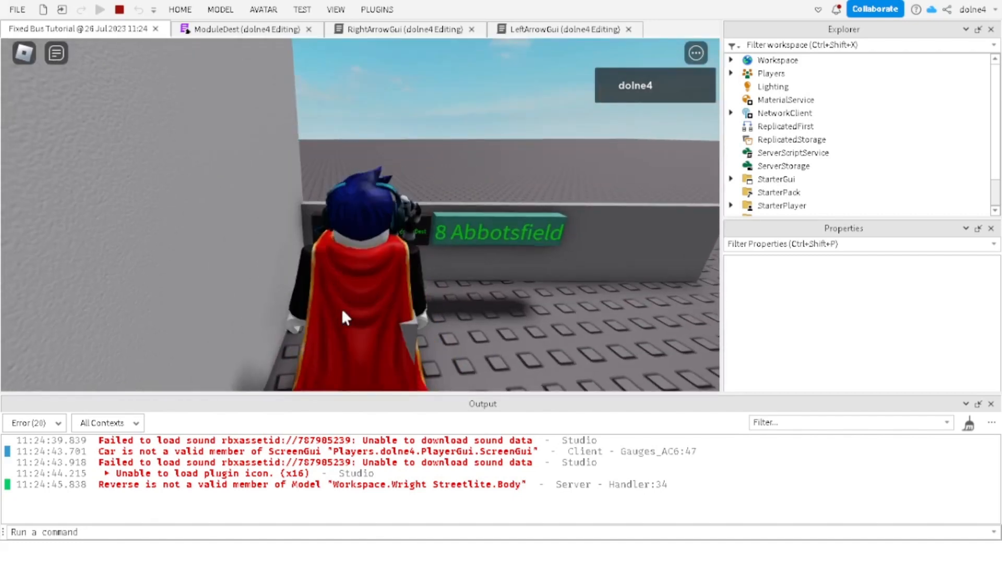
Step: Stop the play test and move DestCount.Value += 1 in ModuleDest back to the start of the plain RightArrow branch
click(122, 12)
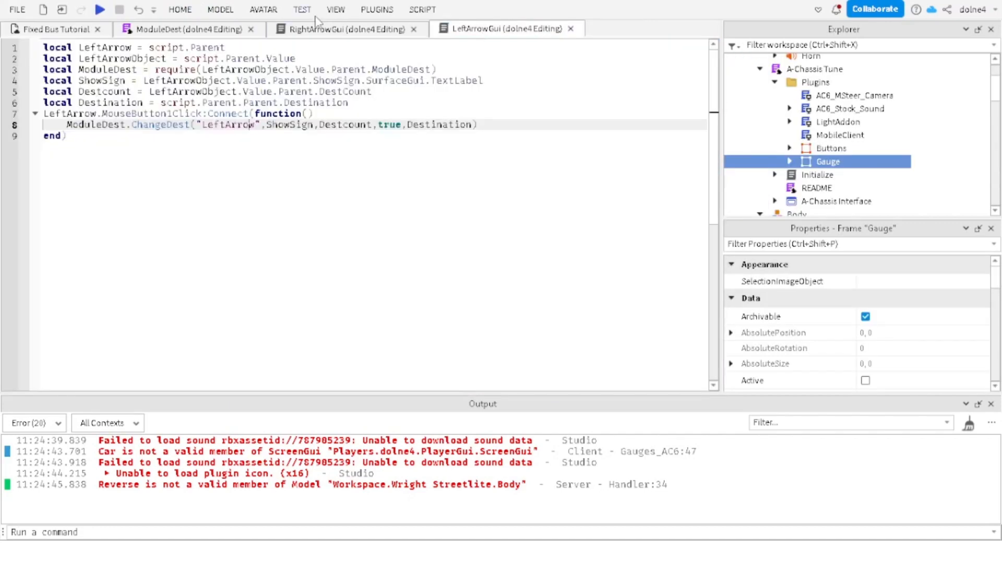
click(316, 27)
click(157, 29)
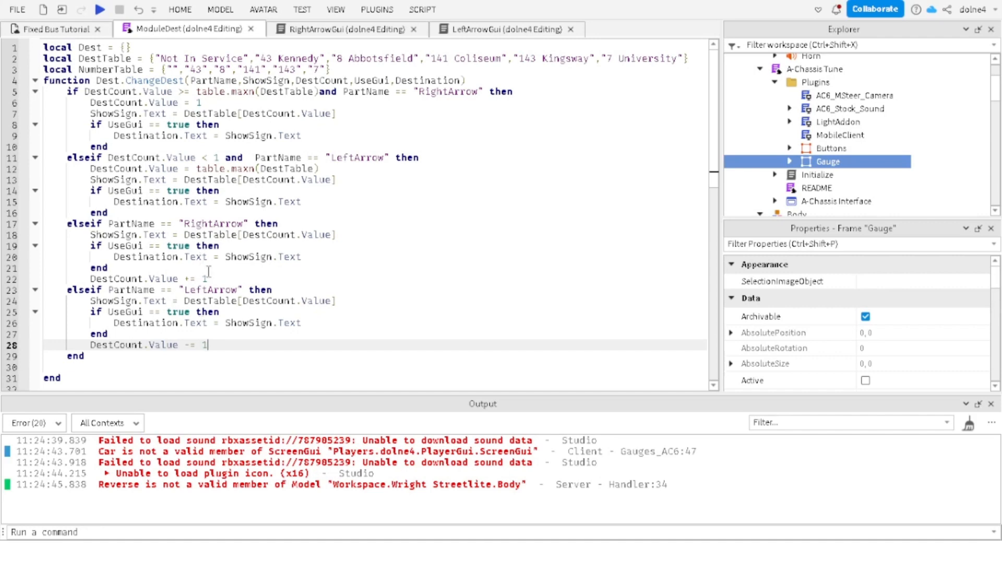
drag(215, 278, 88, 280)
key(BackSpace)
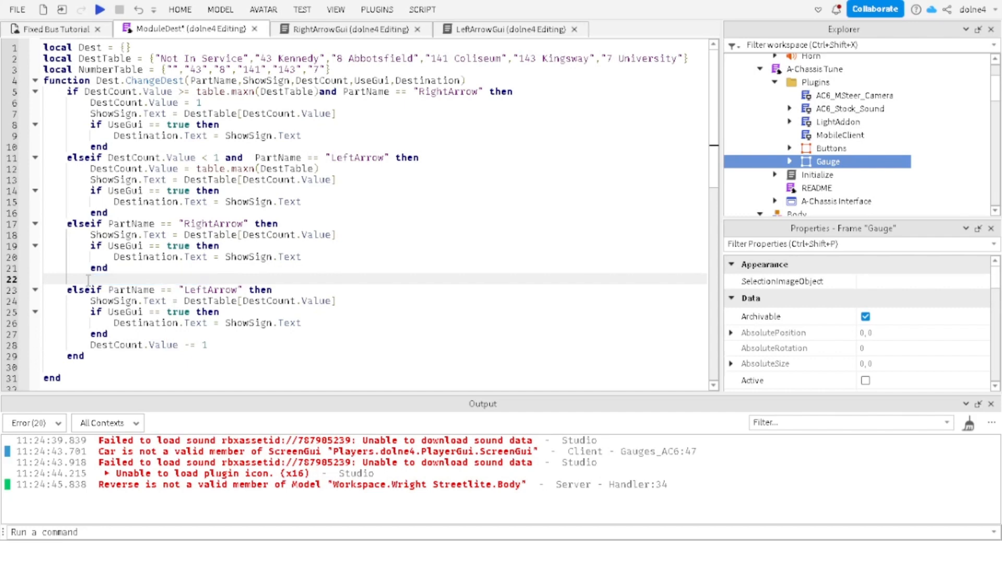
key(BackSpace)
click(351, 230)
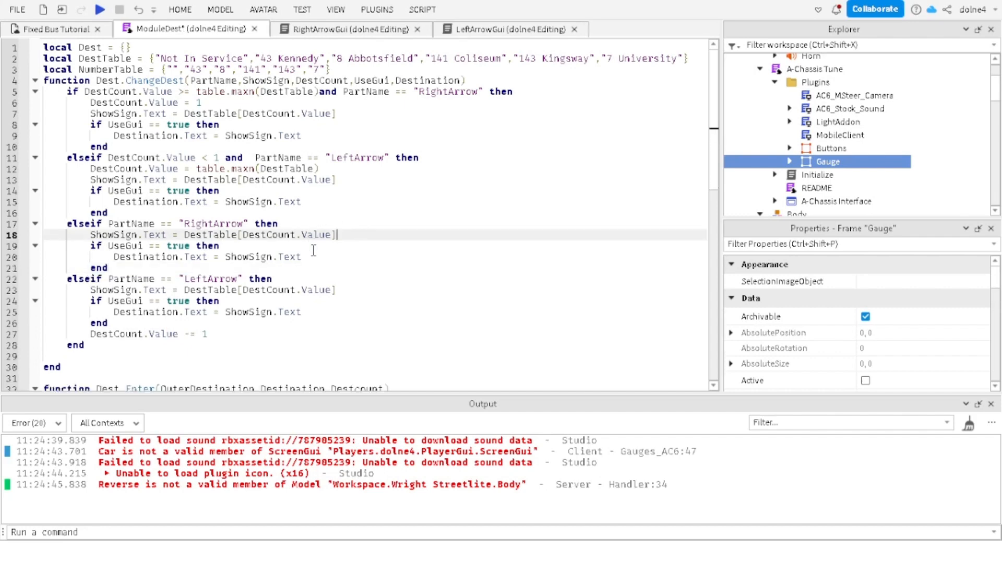
key(Up)
key(Return)
key(ctrl+v)
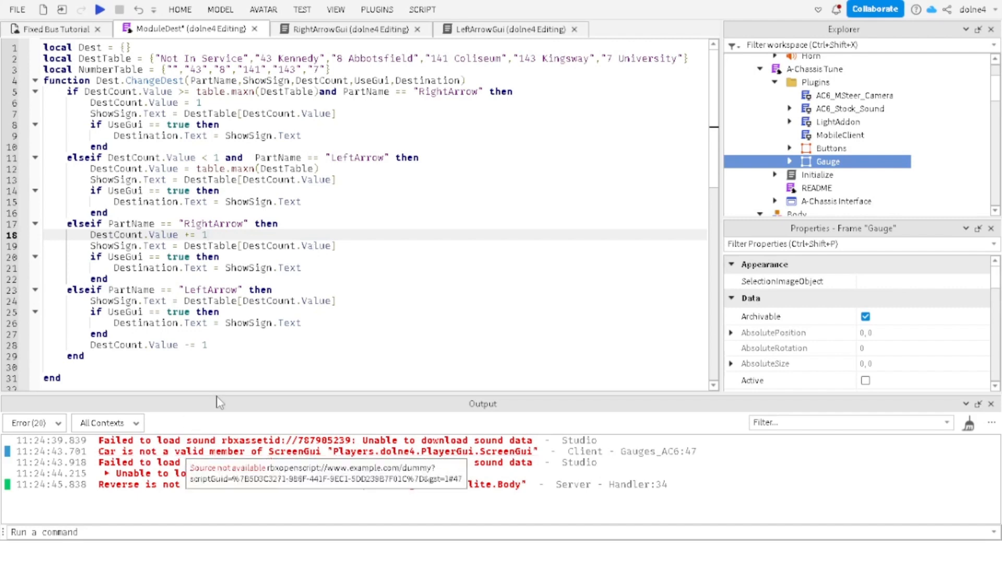
Step: Move DestCount.Value -= 1 in ModuleDest directly under the plain LeftArrow condition, with a new line after it
drag(220, 344, 92, 342)
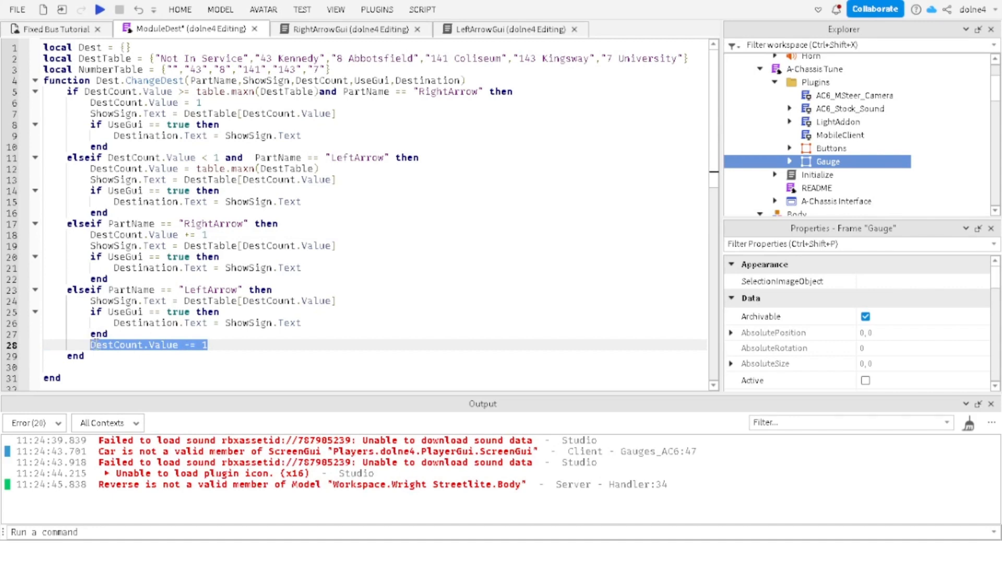
key(ctrl+x)
key(BackSpace)
key(BackSpace)
key(BackSpace)
click(282, 289)
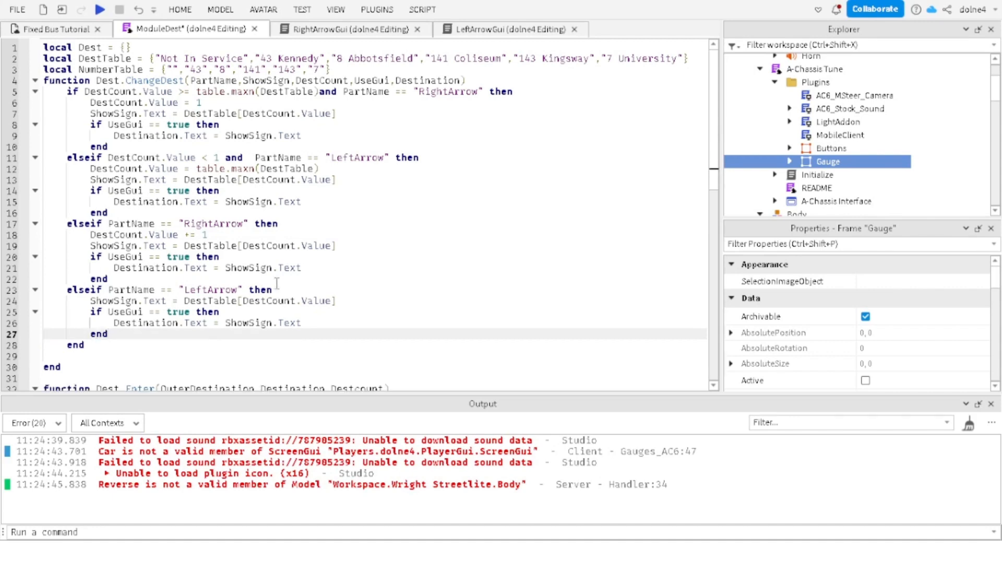
key(Return)
key(ctrl+v)
key(Return)
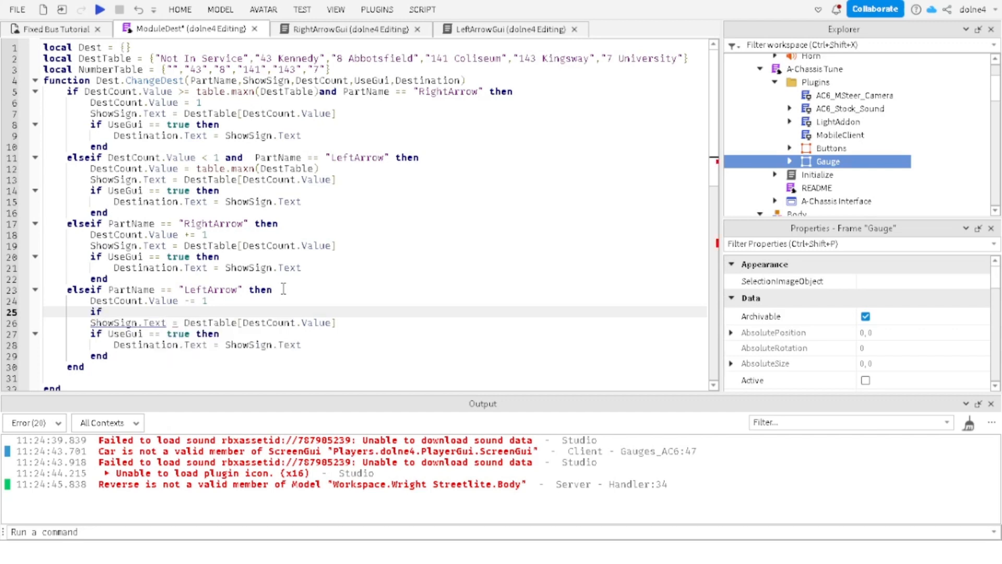
text(if De)
key(BackSpace)
key(BackSpace)
key(BackSpace)
key(BackSpace)
key(BackSpace)
key(BackSpace)
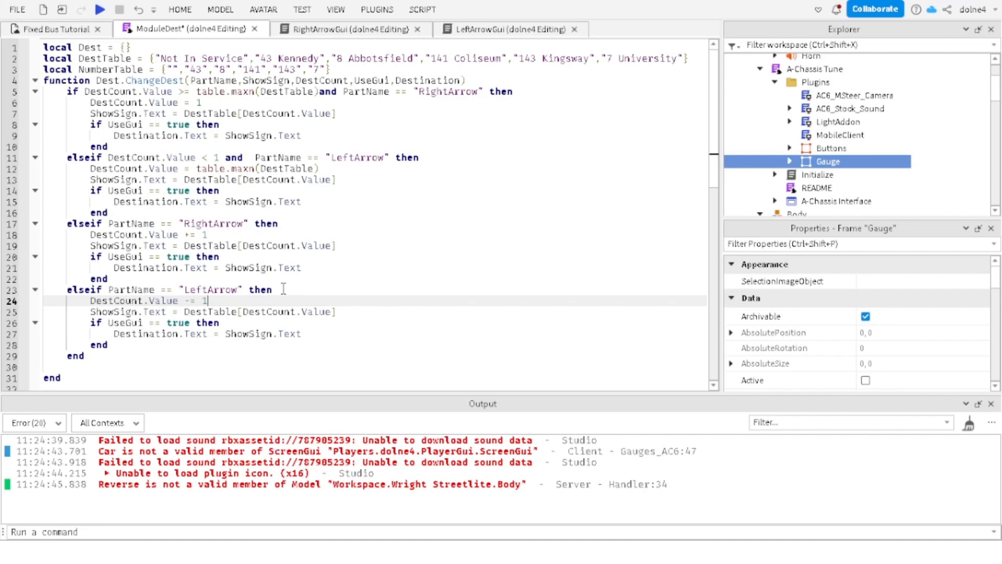
text(1)
key(Return)
text(if De)
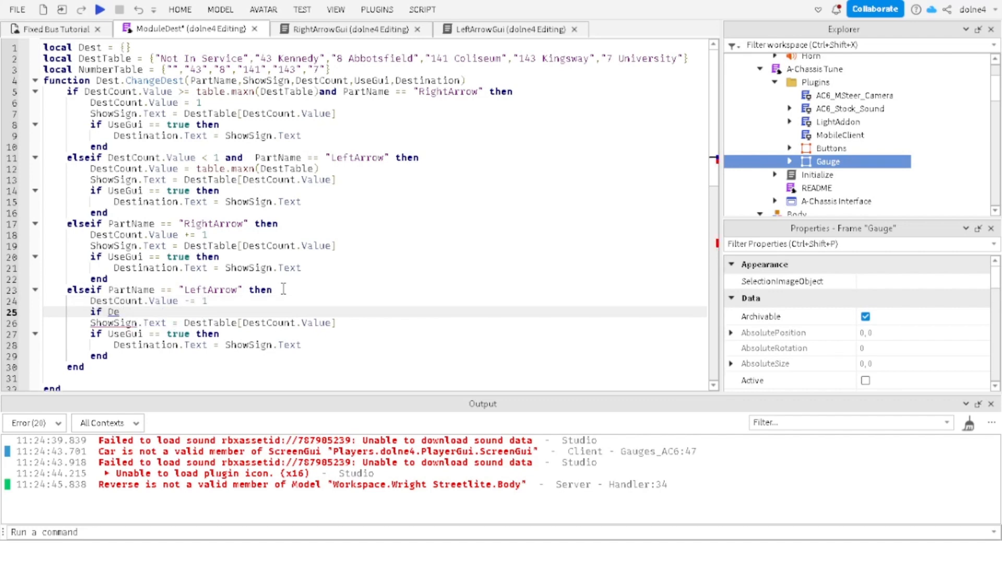
key(BackSpace)
key(BackSpace)
key(BackSpace)
Step: Add print(DestCount.Value) below the DestCount.Value -= 1 line in the plain LeftArrow branch
text(p)
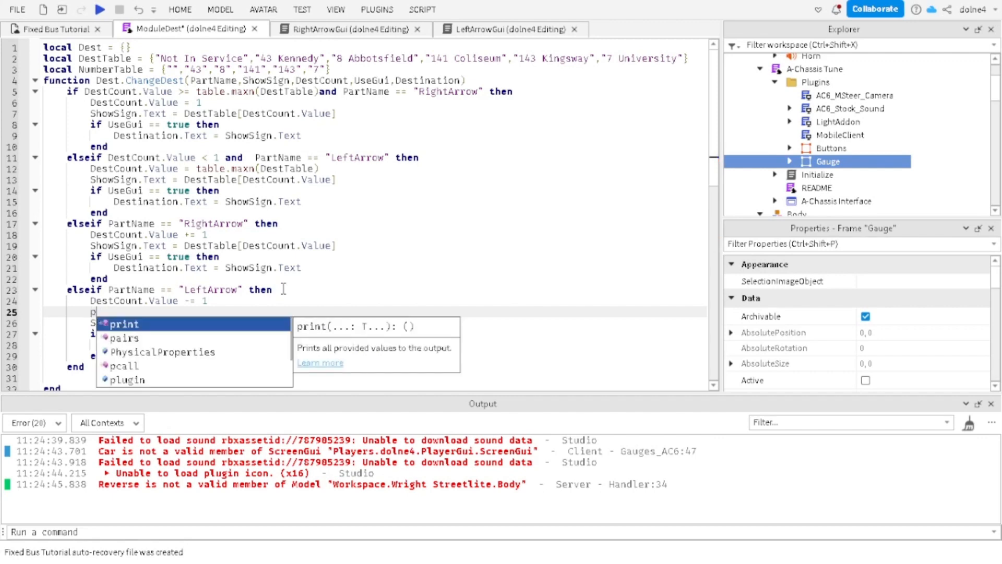
text(rint(Des)
key(Down)
key(Down)
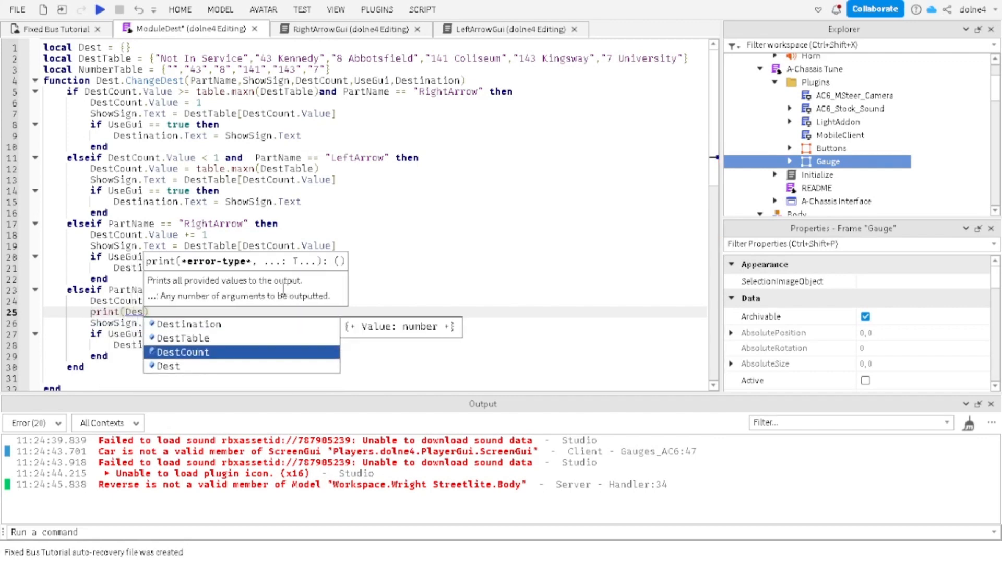
key(Tab)
text(.)
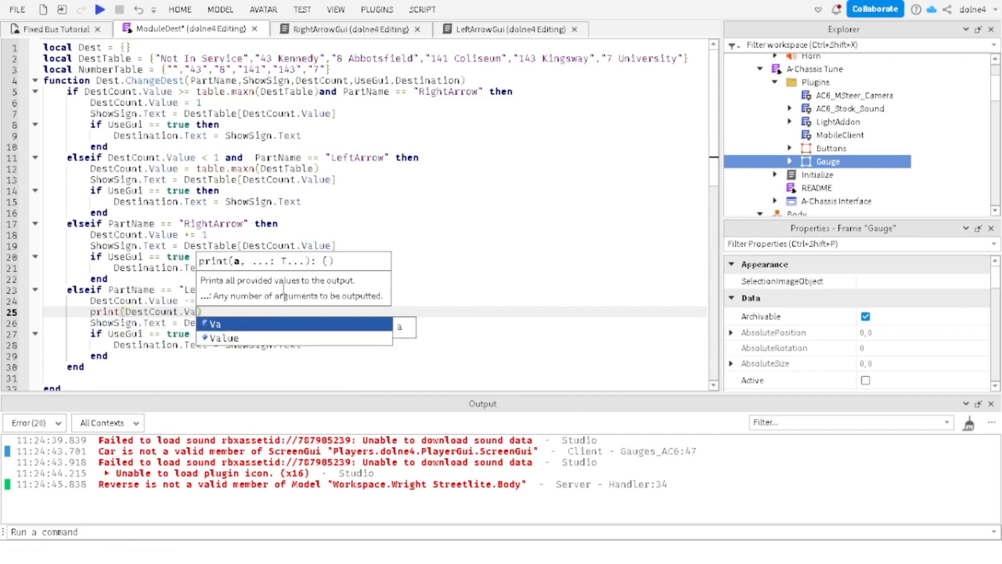
key(Down)
key(Tab)
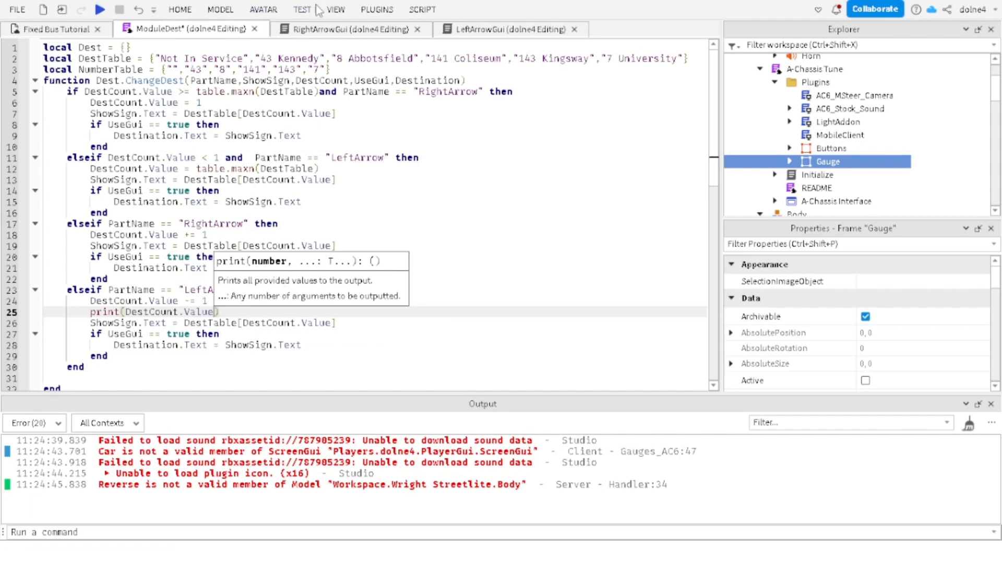
Step: Run a new play test, seat the character in the bus and use the on-screen left arrow from Not In Service
click(293, 11)
click(31, 63)
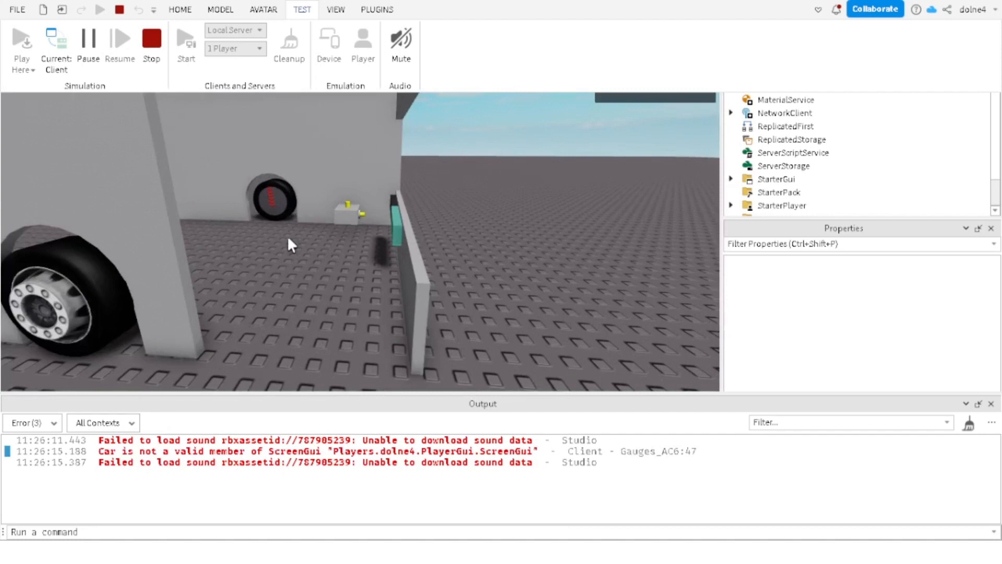
click(287, 236)
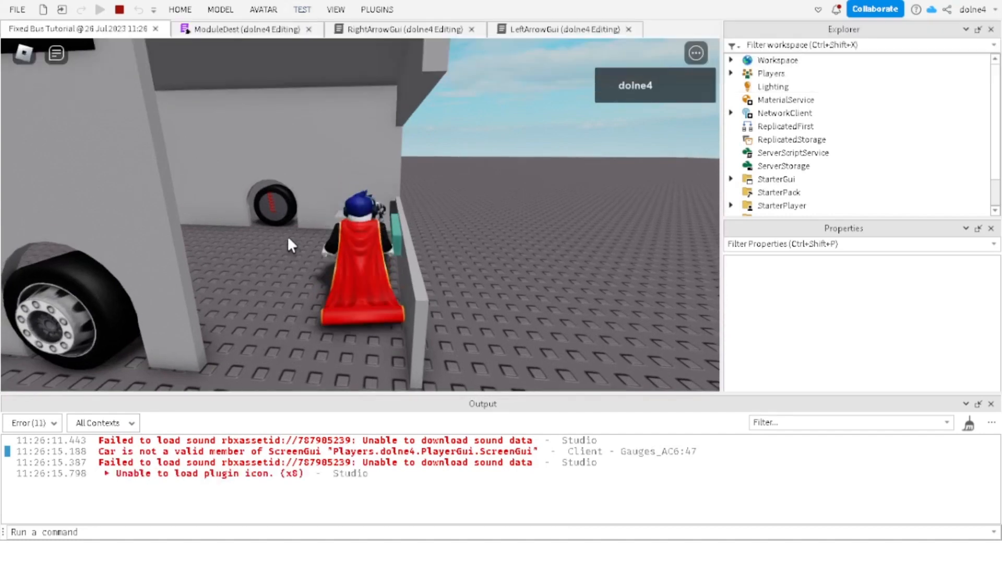
key(w)
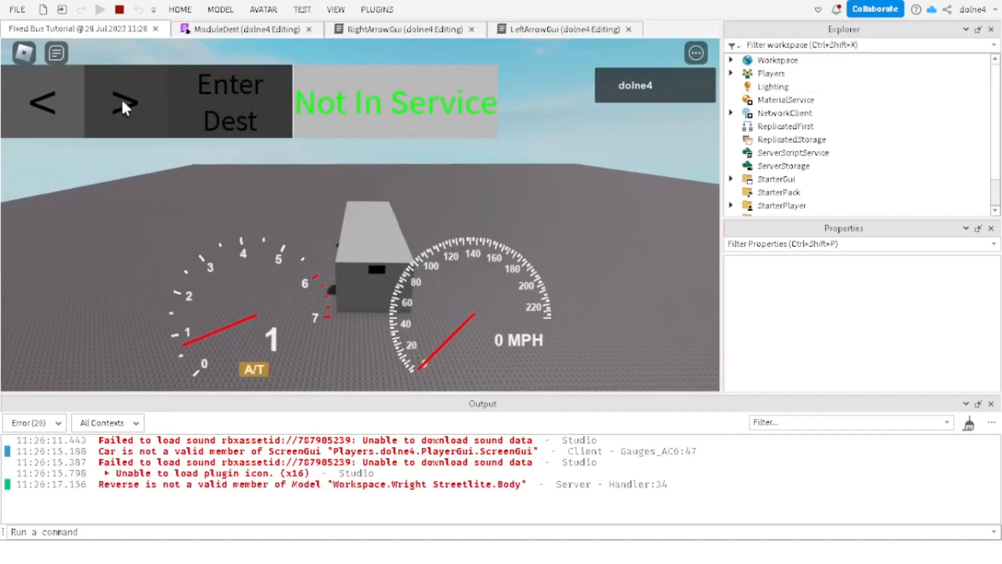
click(62, 117)
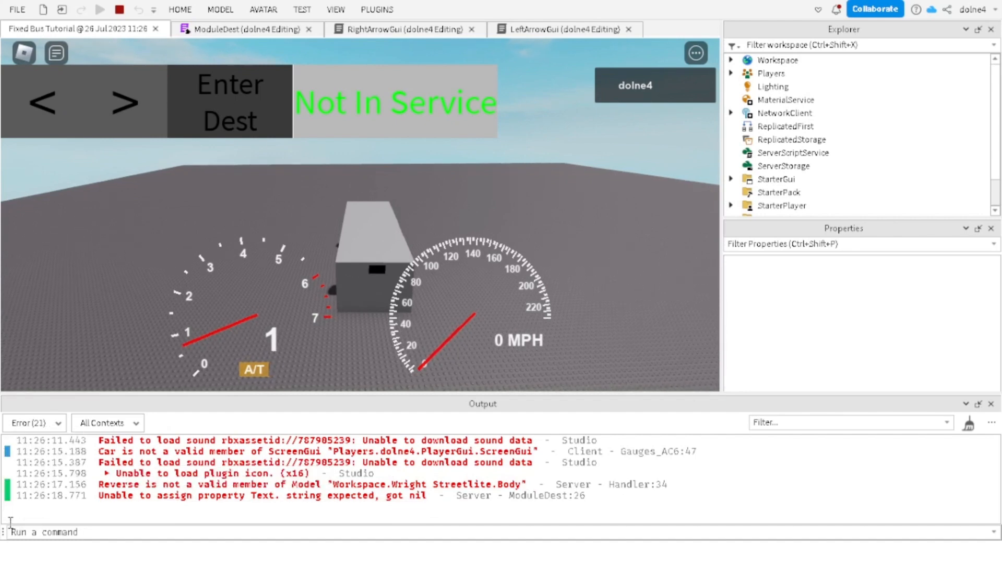
Step: Include Log messages in the output, open the ModuleDest:25 entry's source line and examine the branches above it
click(29, 424)
click(16, 515)
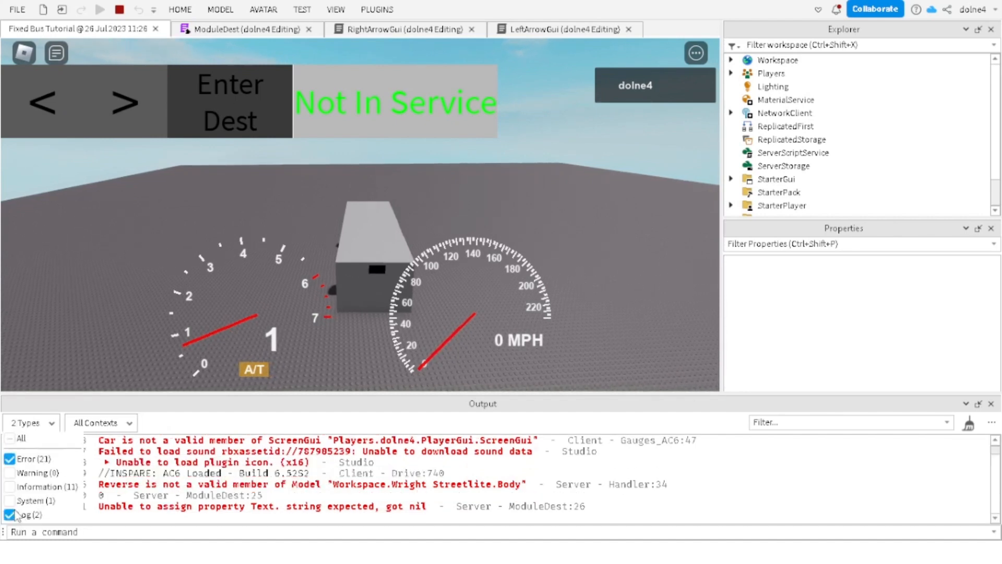
click(104, 495)
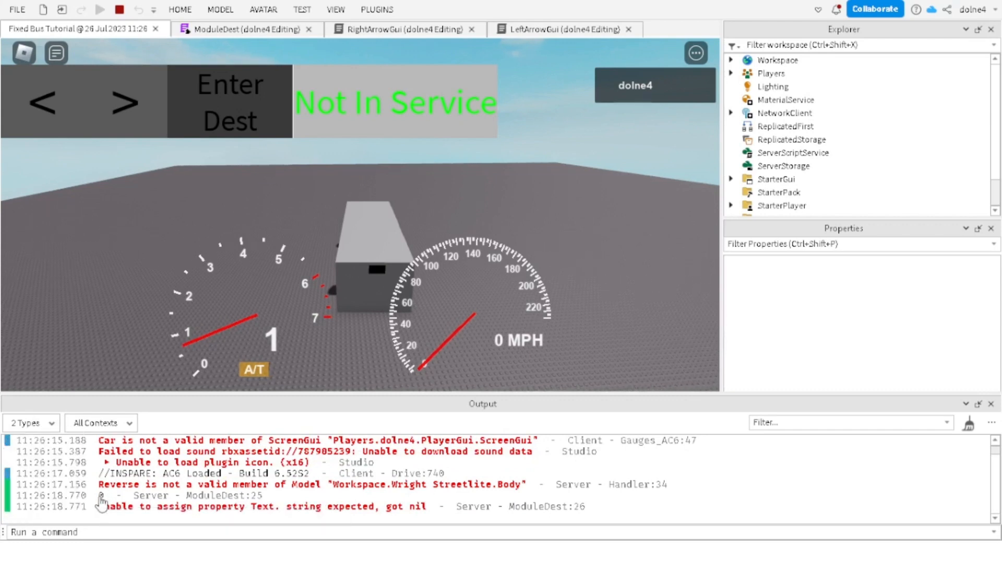
double_click(101, 495)
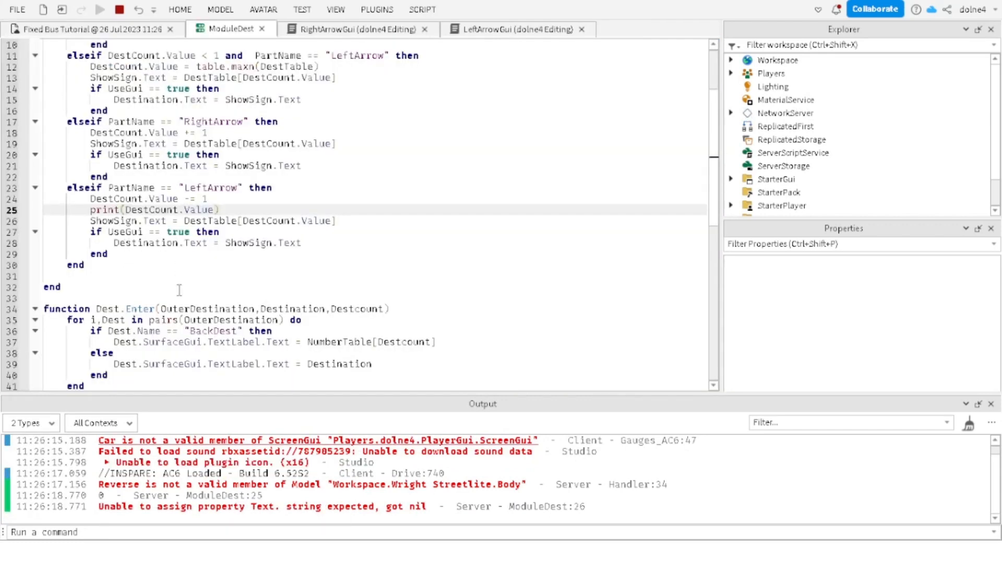
scroll(180, 291, up, 2)
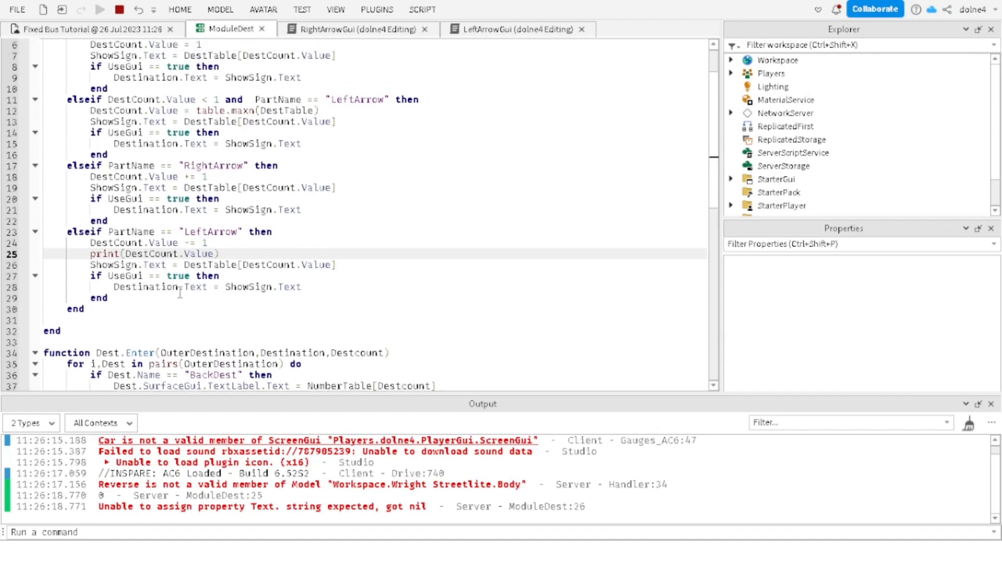
Step: Add an empty line below DestCount.Value -= 1 in the plain LeftArrow branch, stop the play test and return to editing ModuleDest
scroll(179, 291, up, 2)
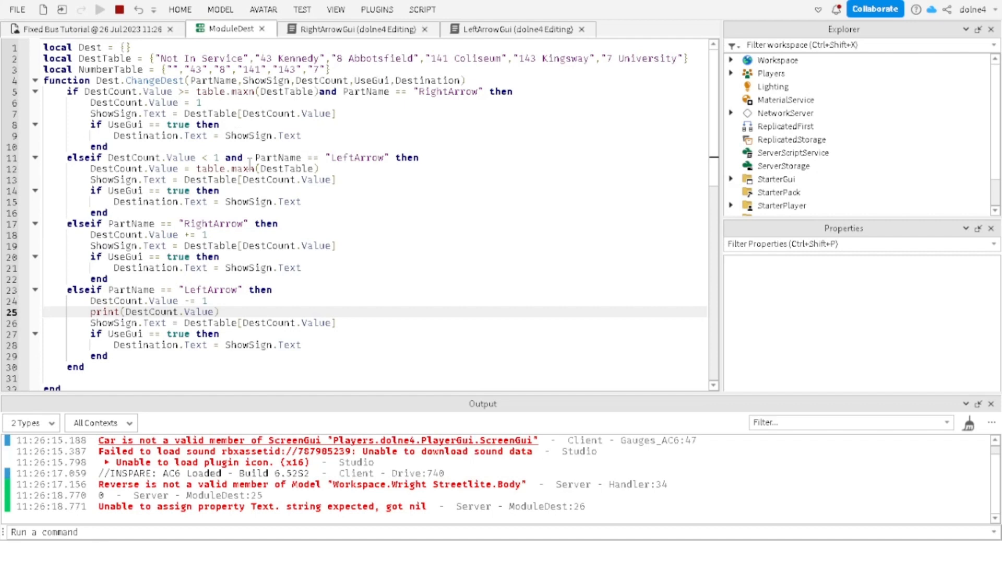
click(236, 301)
key(Return)
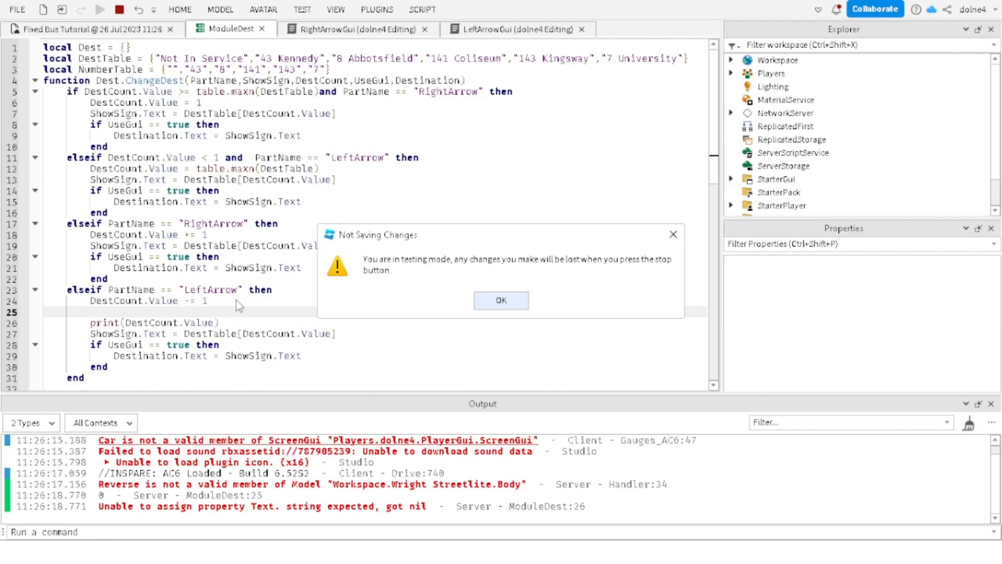
click(503, 299)
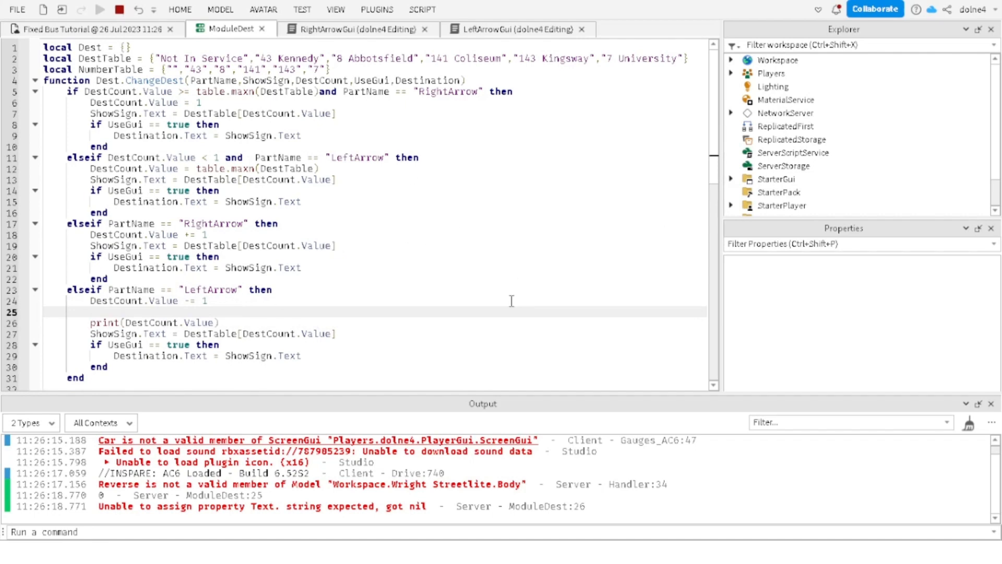
click(119, 10)
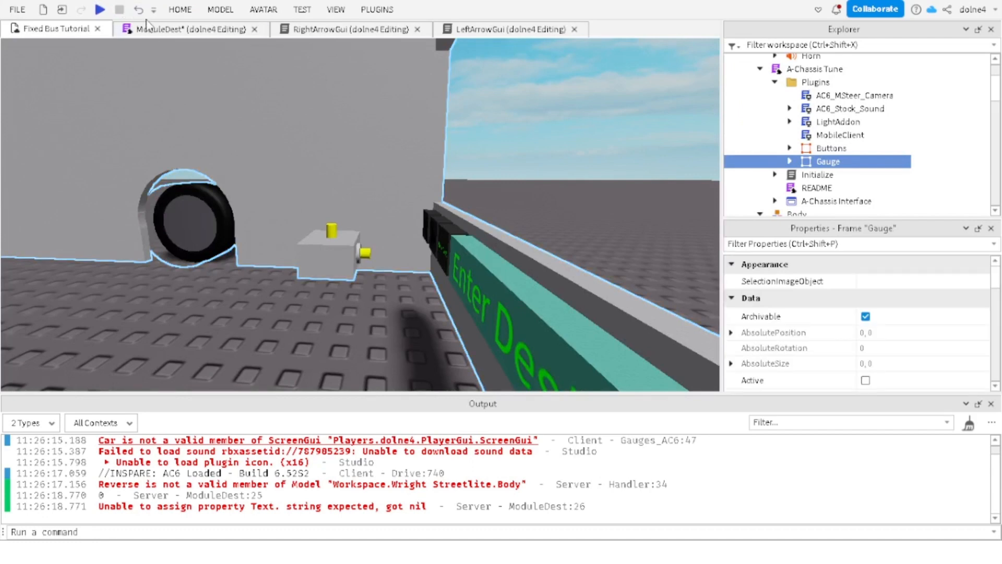
click(153, 29)
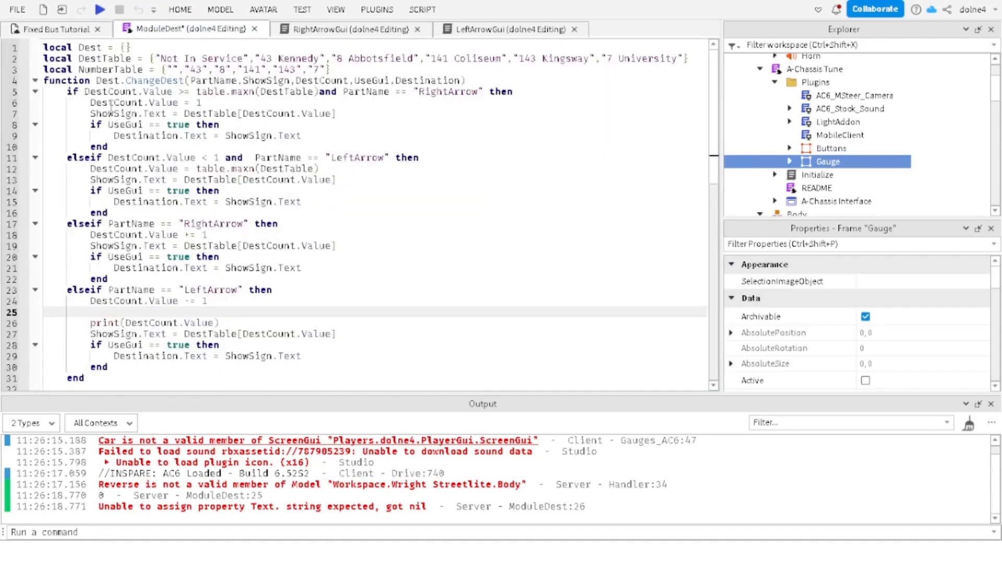
Step: Below DestCount.Value -= 1, add a nested block: if DestCount.Value < 1 and PartName == "LeftArrow" then, closed with end
click(109, 160)
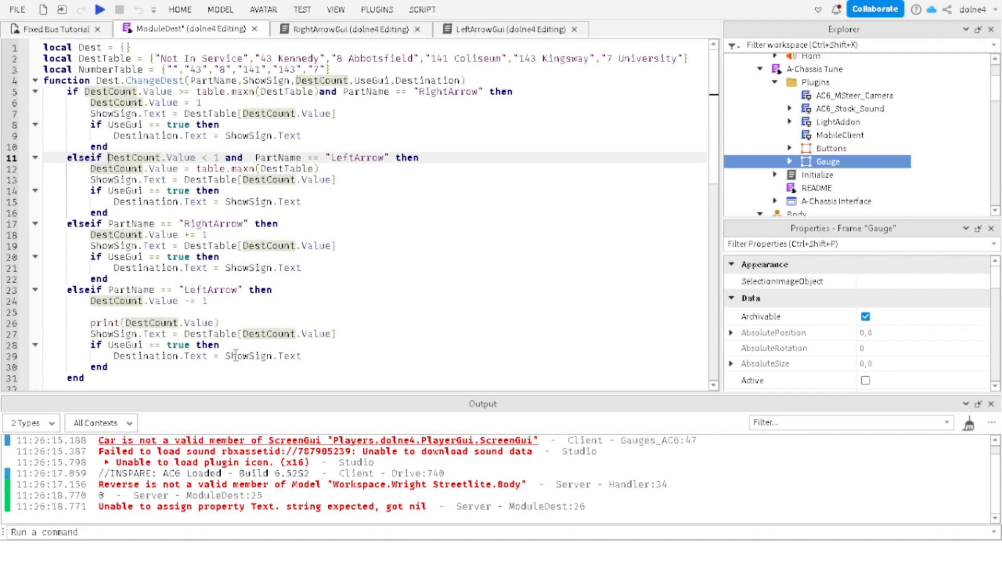
click(222, 321)
click(99, 312)
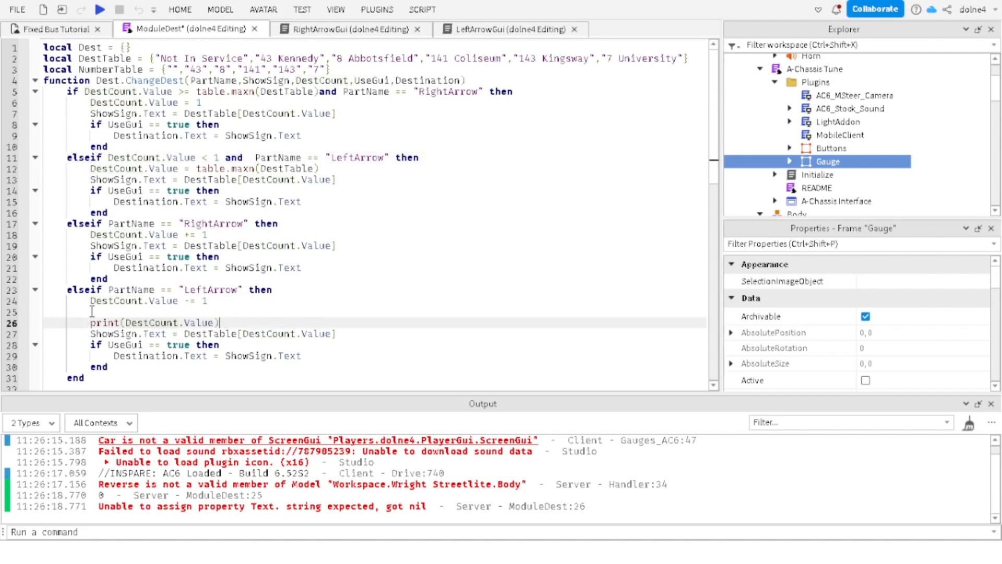
text(if)
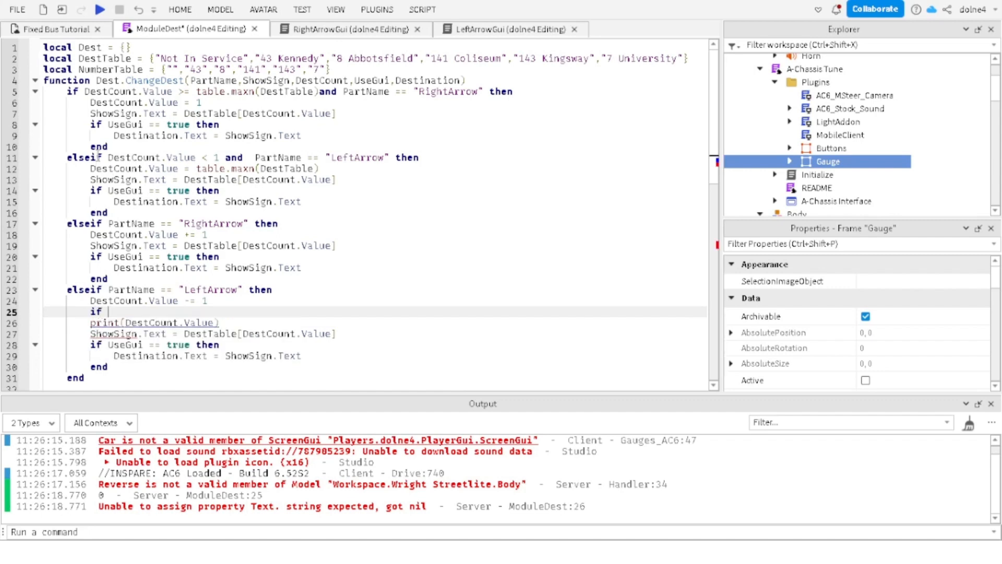
drag(108, 157, 389, 157)
key(ctrl+c)
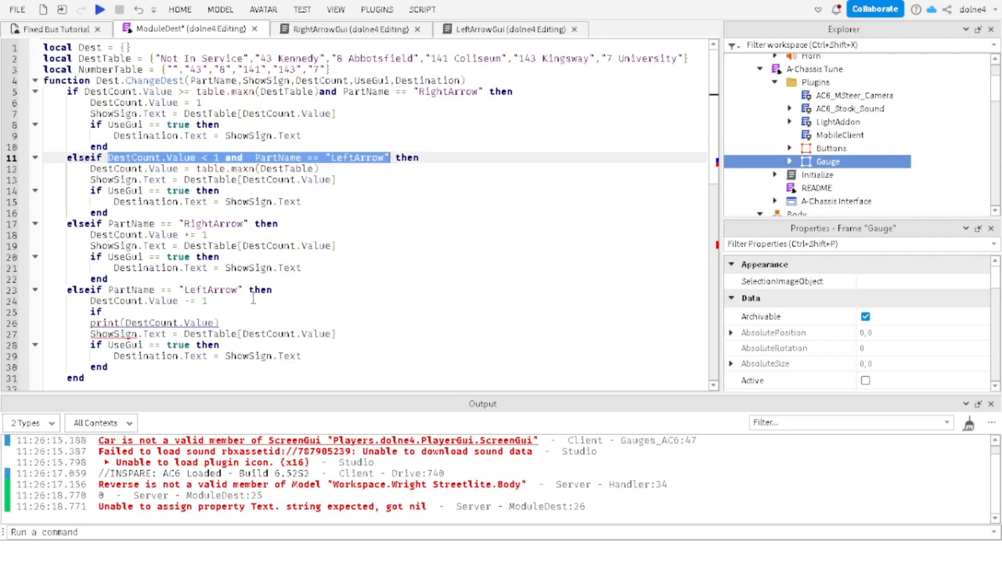
click(123, 311)
key(ctrl+v)
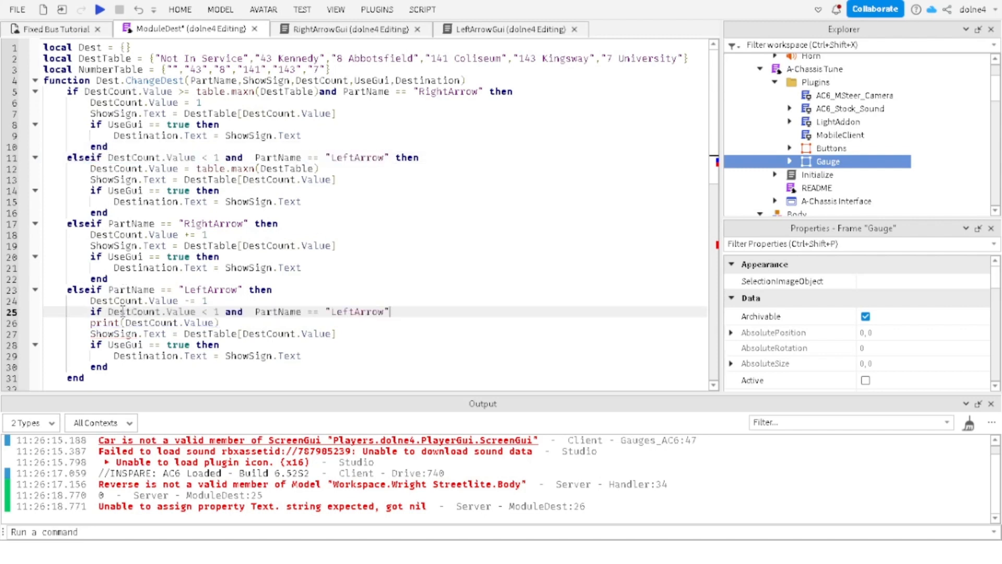
text(then)
key(Return)
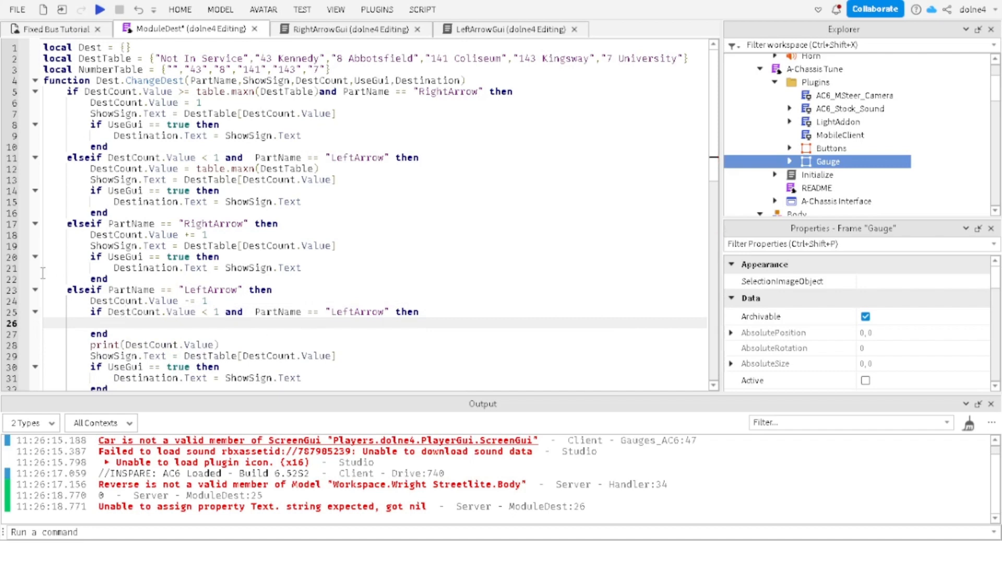
Step: Delete the print(DestCount.Value) line from the LeftArrow branch
click(89, 168)
click(89, 345)
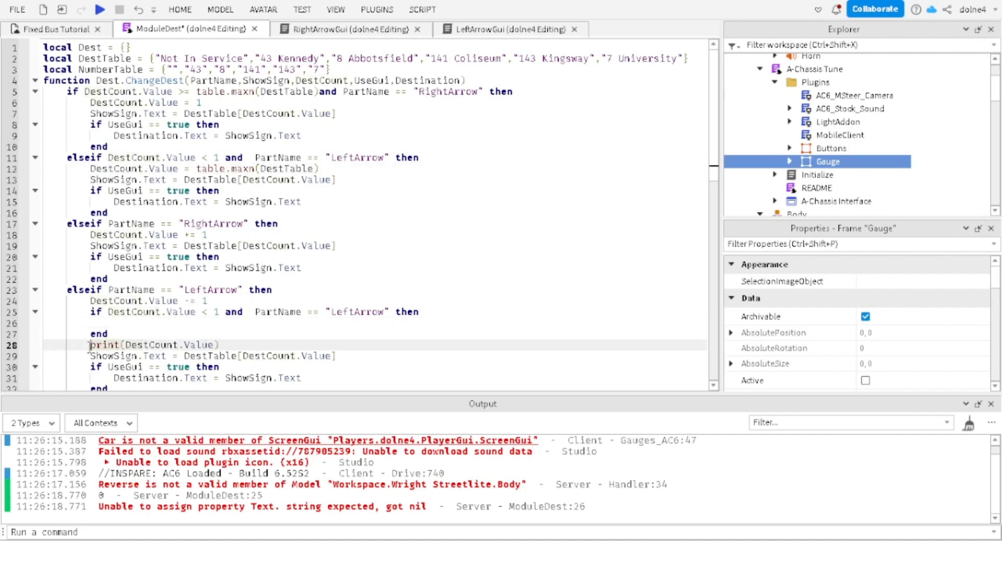
drag(89, 346, 225, 345)
key(BackSpace)
key(BackSpace)
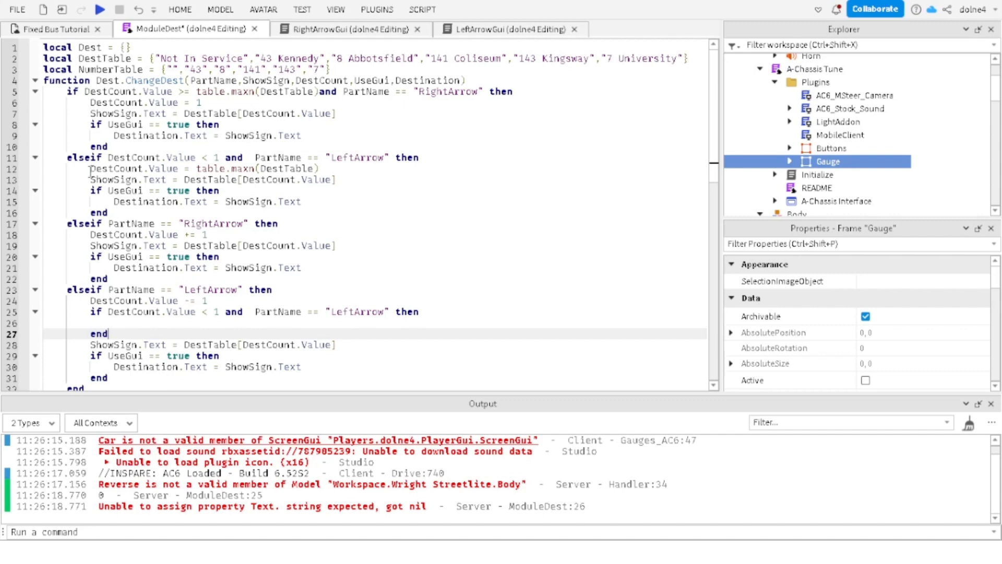
Step: Move the table.maxn(DestTable) assignment, sign text update and UseGui block from the elseif DestCount.Value < 1 branch into the nested if
drag(91, 168, 365, 181)
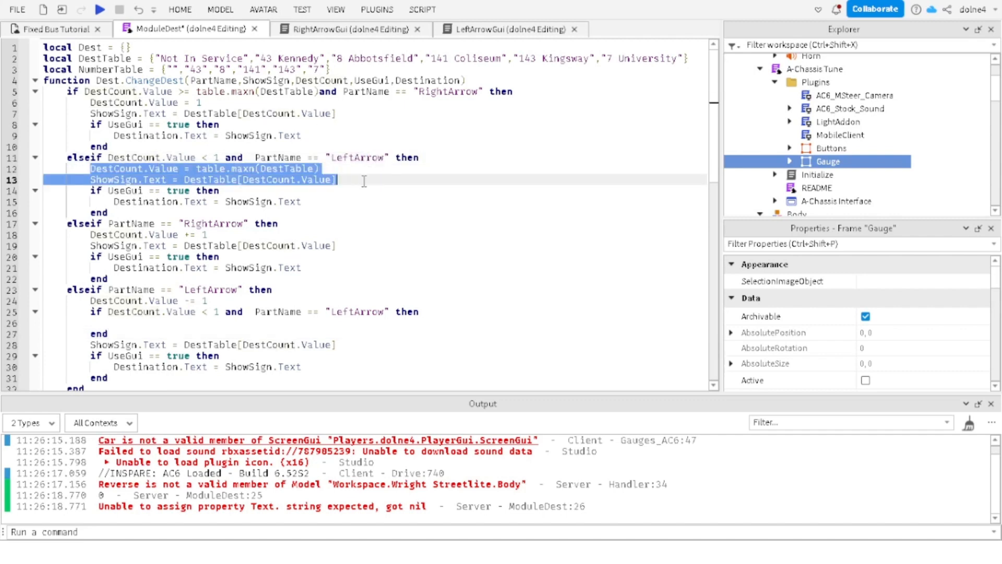
click(109, 169)
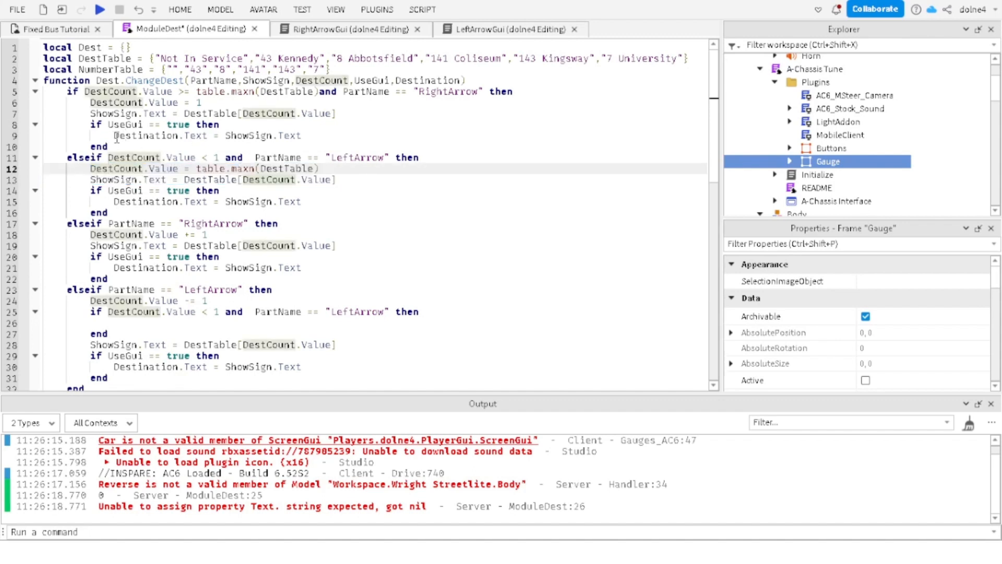
drag(87, 168, 131, 213)
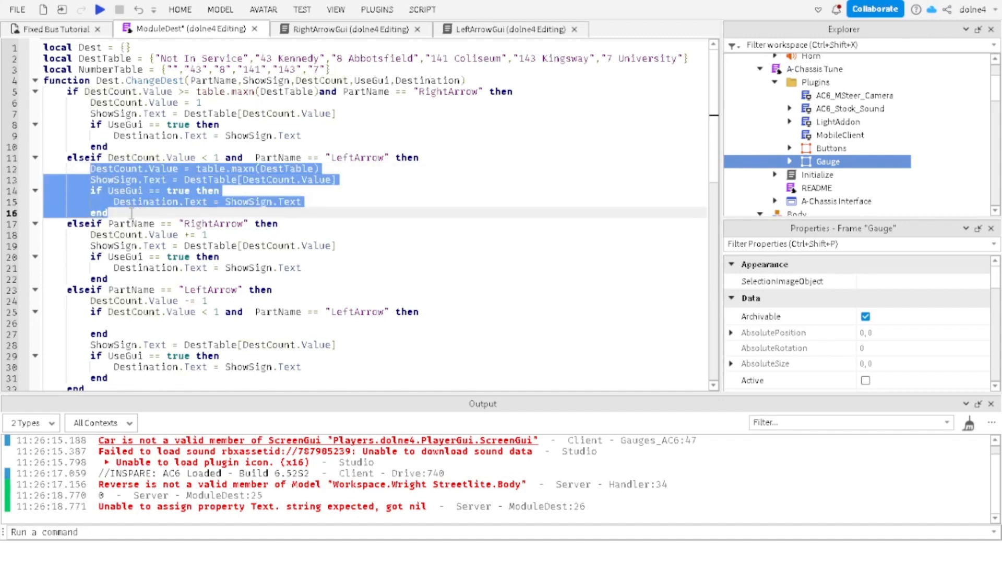
key(ctrl+x)
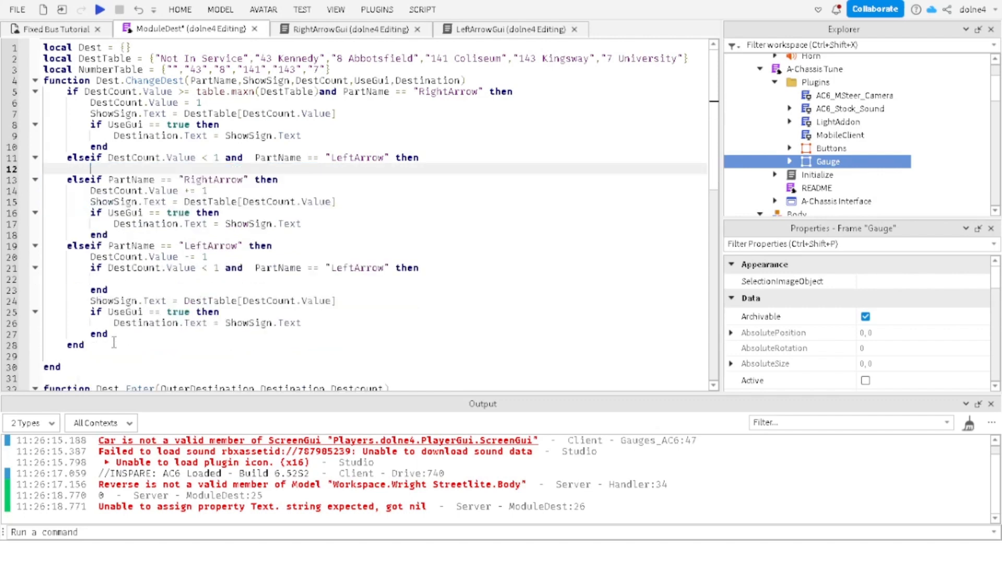
click(124, 279)
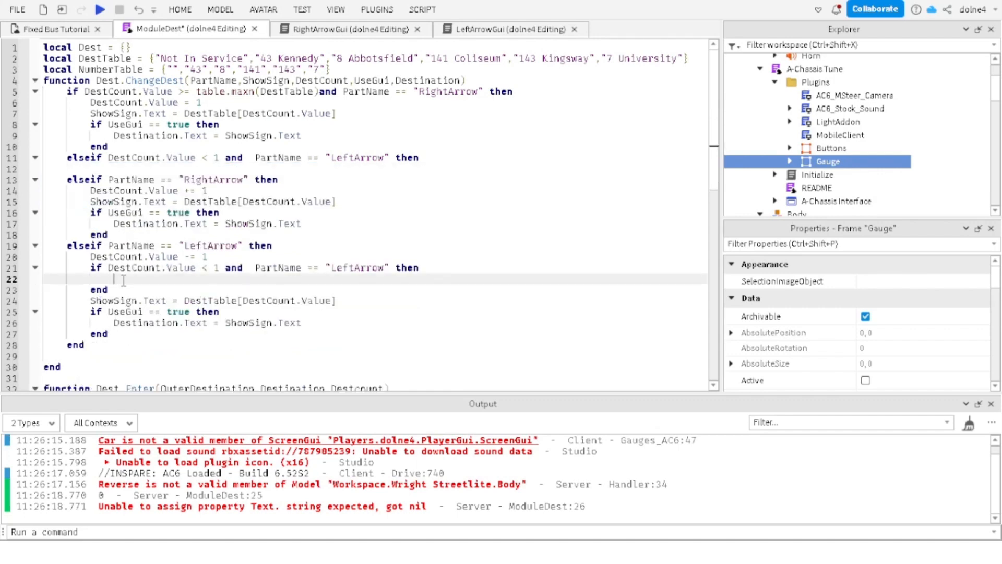
key(ctrl+v)
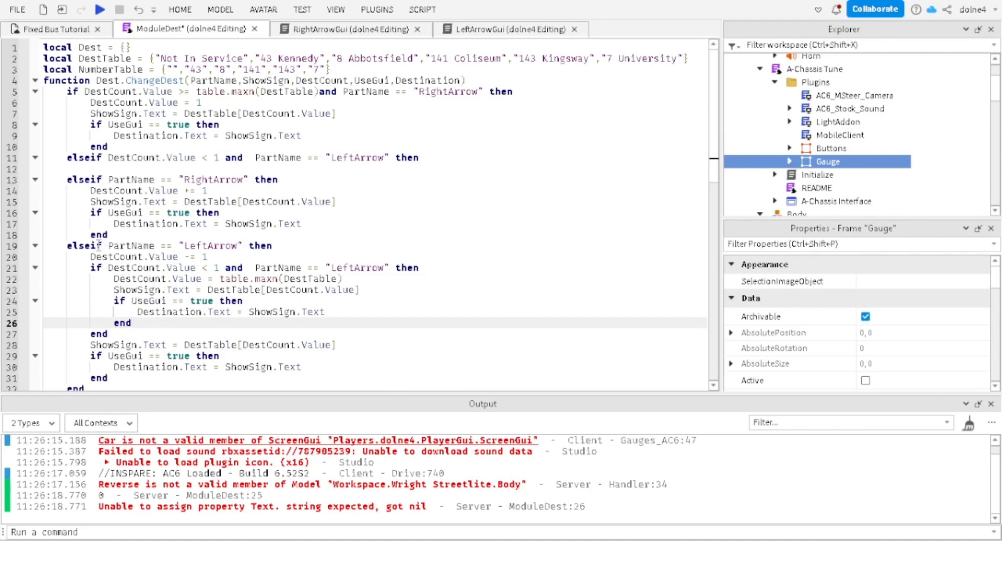
Step: Delete the emptied elseif DestCount.Value < 1 line and insert a blank line above the elseif PartName == "LeftArrow" branch
drag(68, 157, 429, 157)
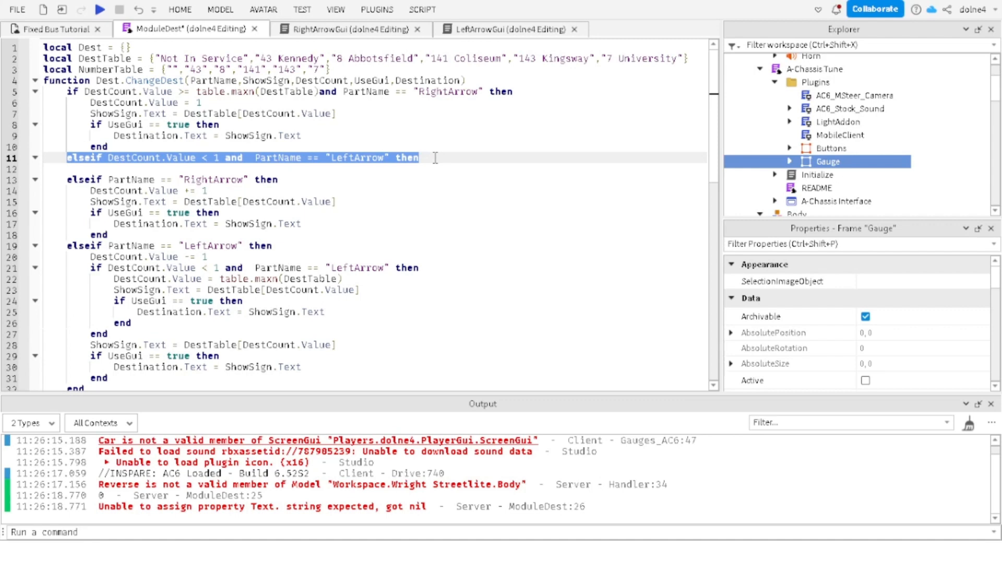
key(BackSpace)
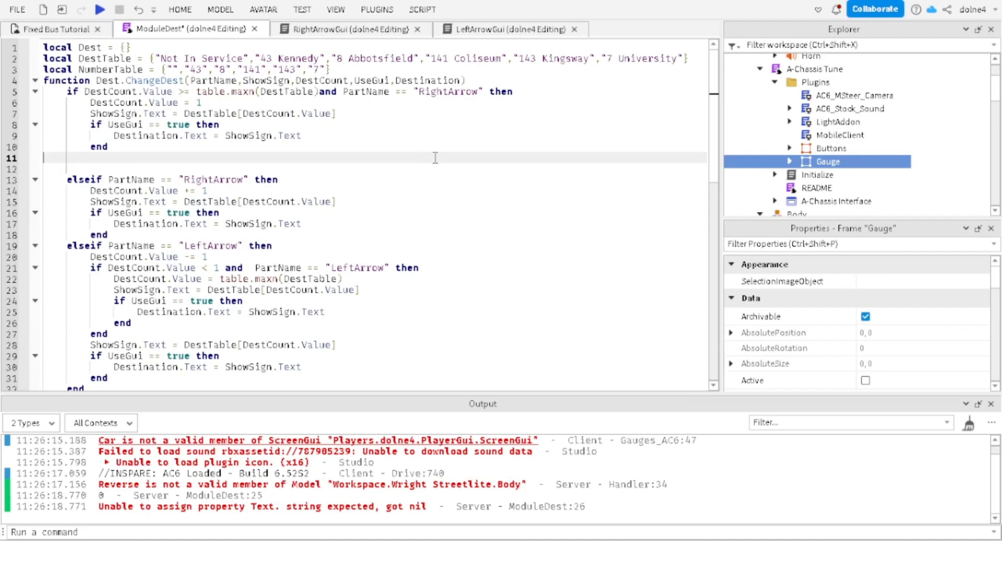
key(BackSpace)
key(BackSpace)
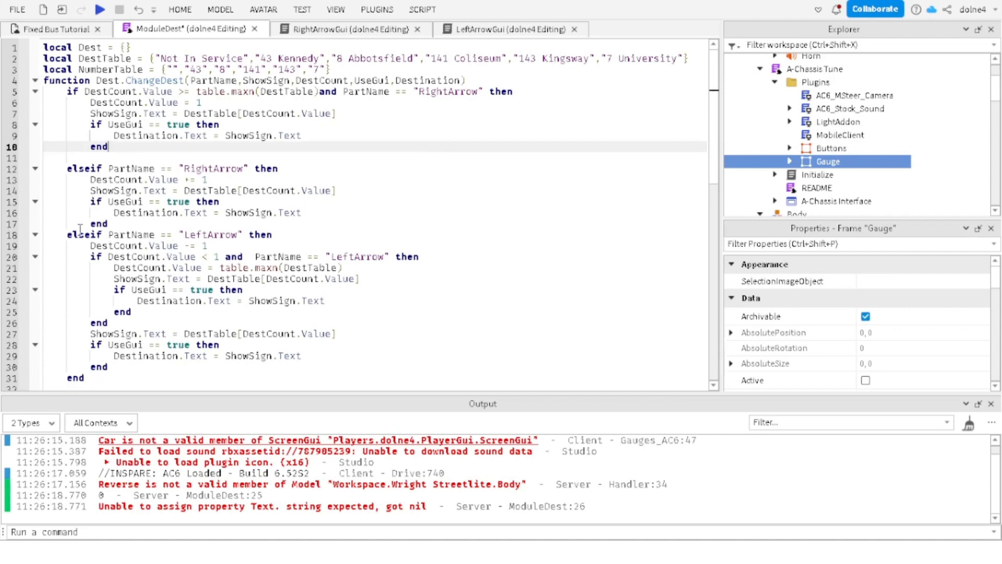
click(66, 237)
key(Return)
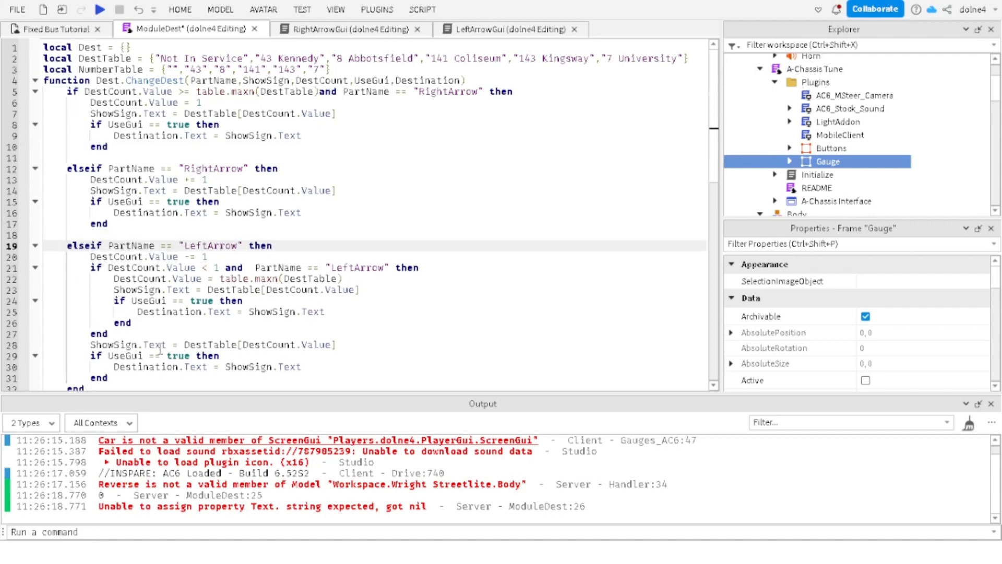
Step: Add an else with an empty line beneath it to the nested DestCount.Value < 1 condition, after its UseGui block
click(144, 322)
key(Return)
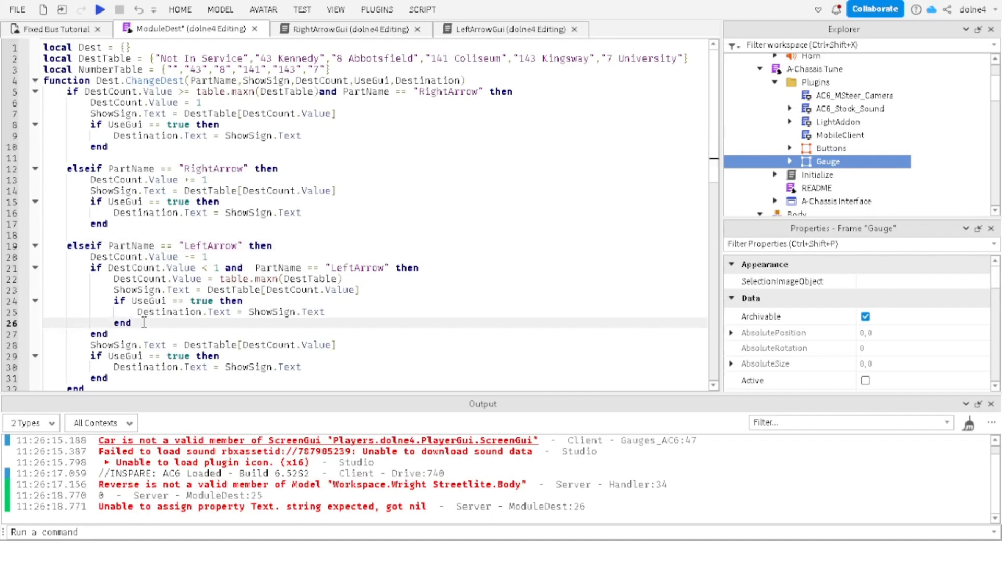
key(BackSpace)
key(BackSpace)
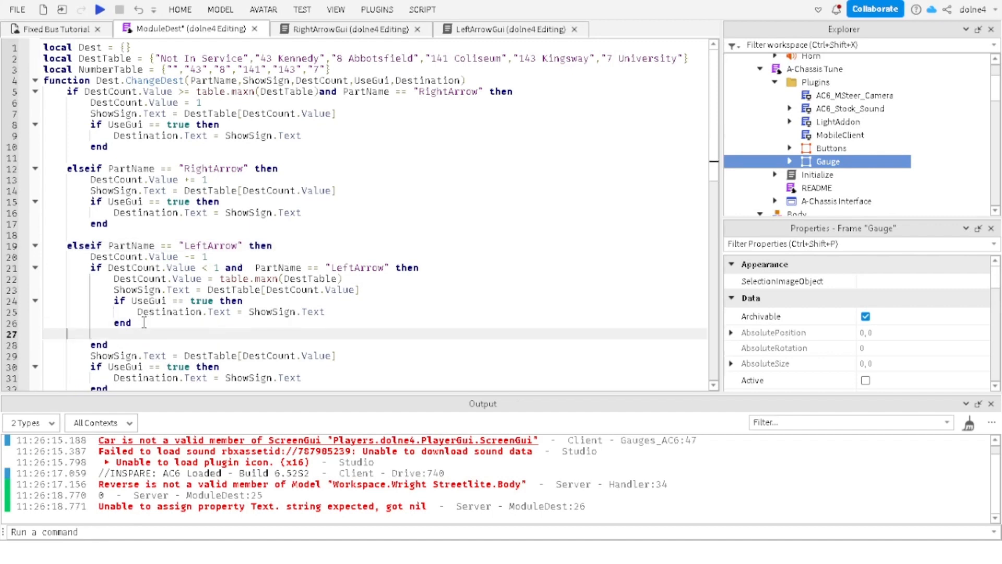
key(BackSpace)
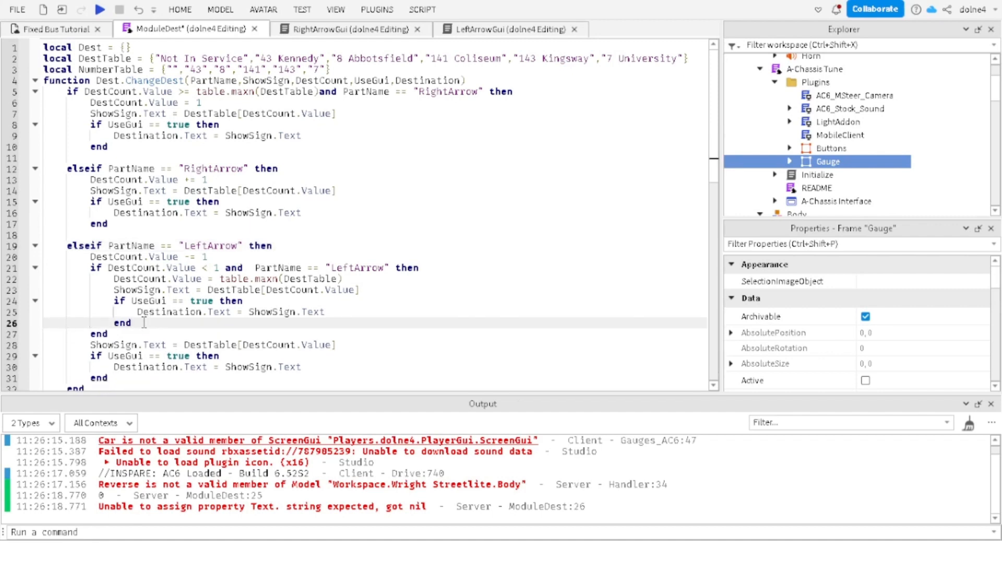
key(Return)
text(else)
key(Return)
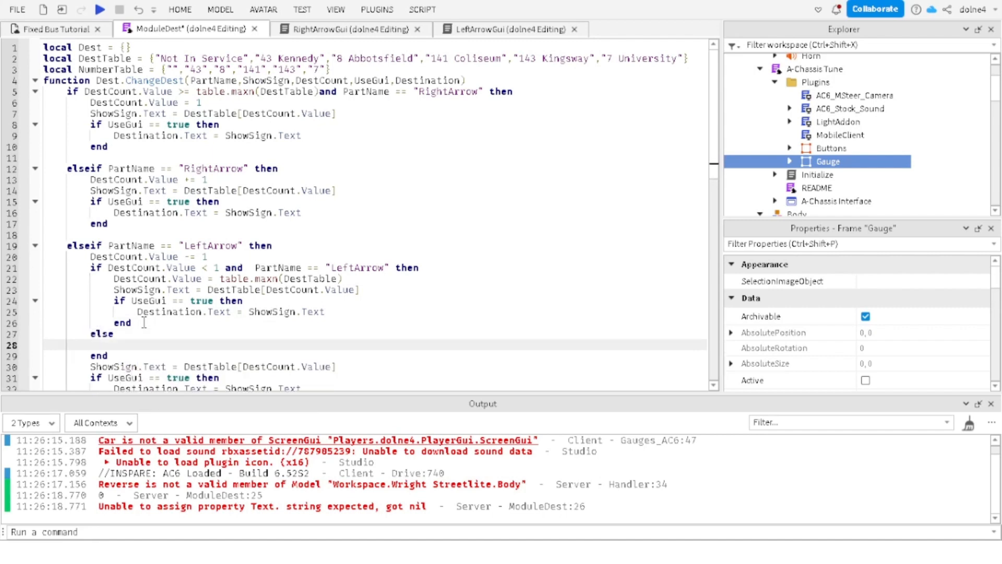
Step: Replace the ShowSign.Text and UseGui lines after the nested if with the same lines inside its else branch
scroll(144, 322, down, 2)
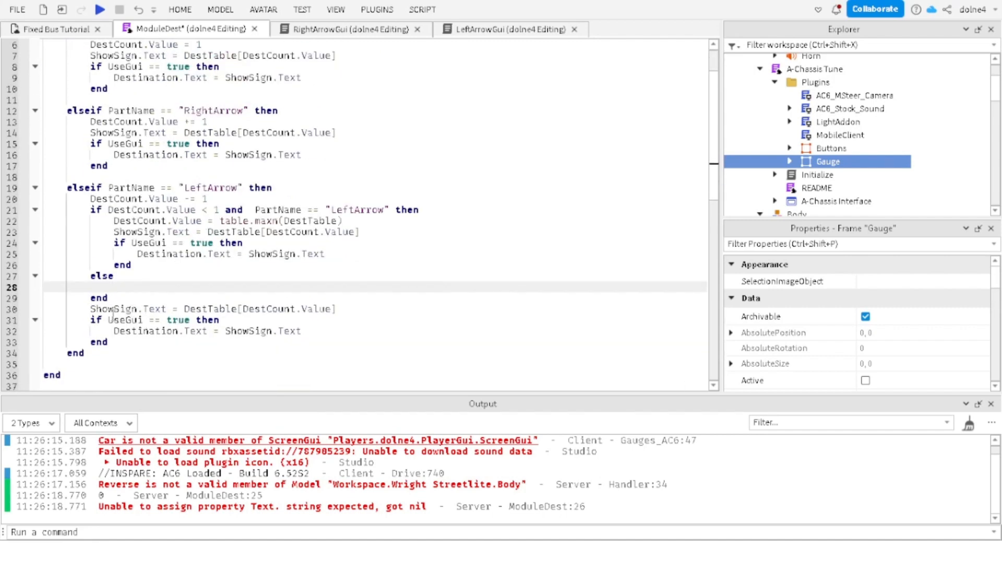
drag(90, 309, 163, 342)
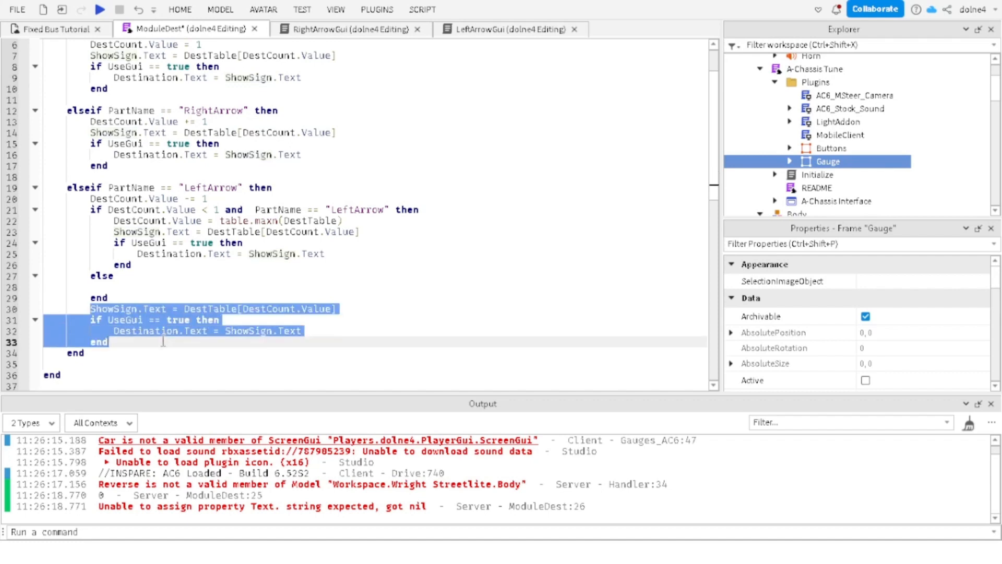
key(BackSpace)
key(BackSpace)
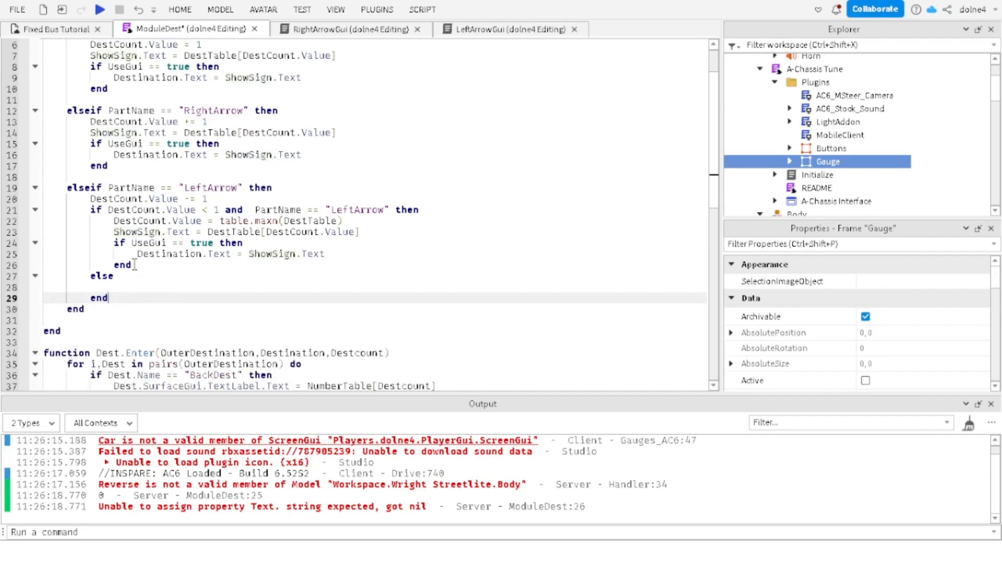
click(115, 285)
key(ctrl+v)
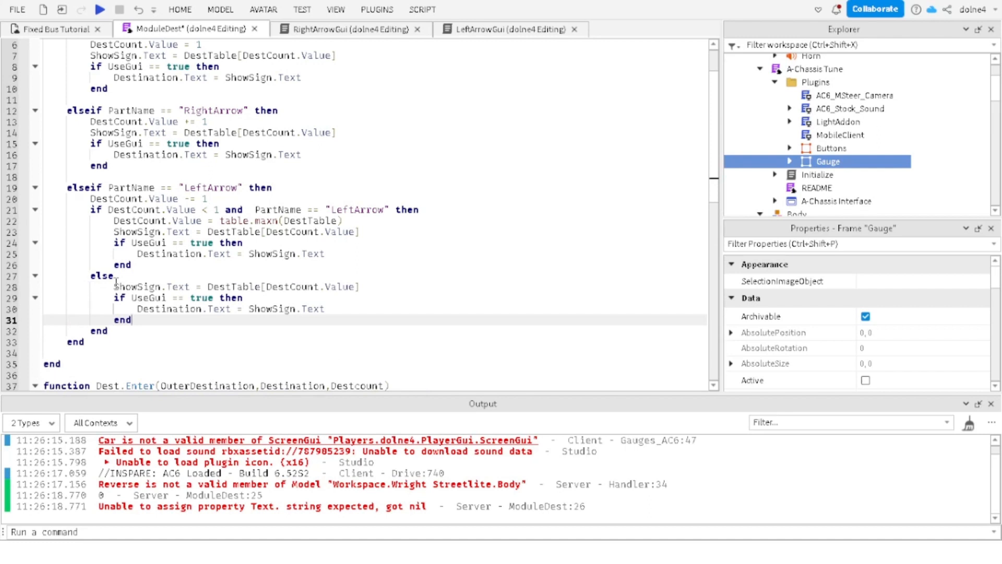
Step: Copy the RightArrow branch's DestCount.Value += 1 line to the start of the nested else and change it to DestCount.Value -= 1
scroll(115, 284, up, 2)
scroll(116, 285, up, 1)
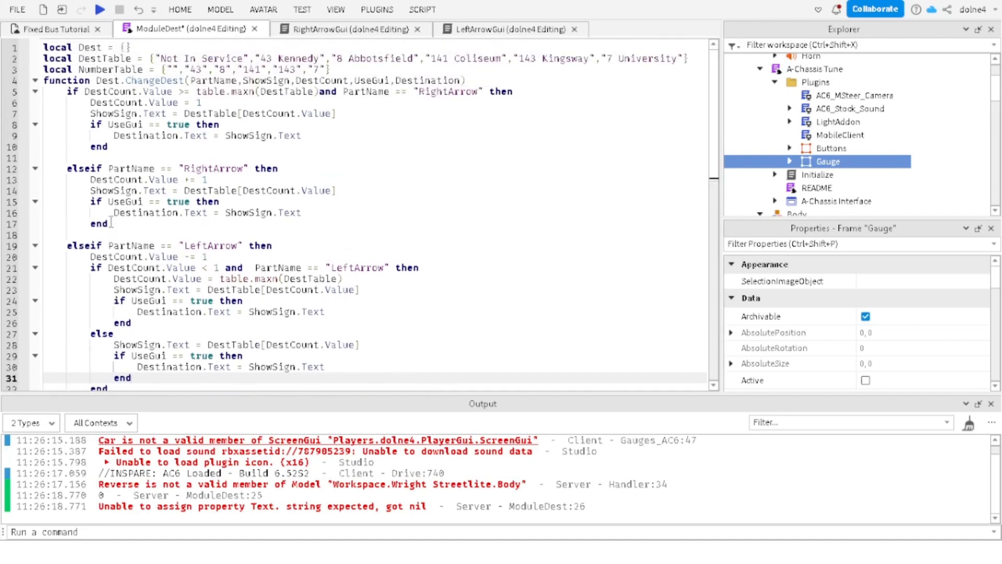
drag(90, 179, 208, 179)
key(ctrl+c)
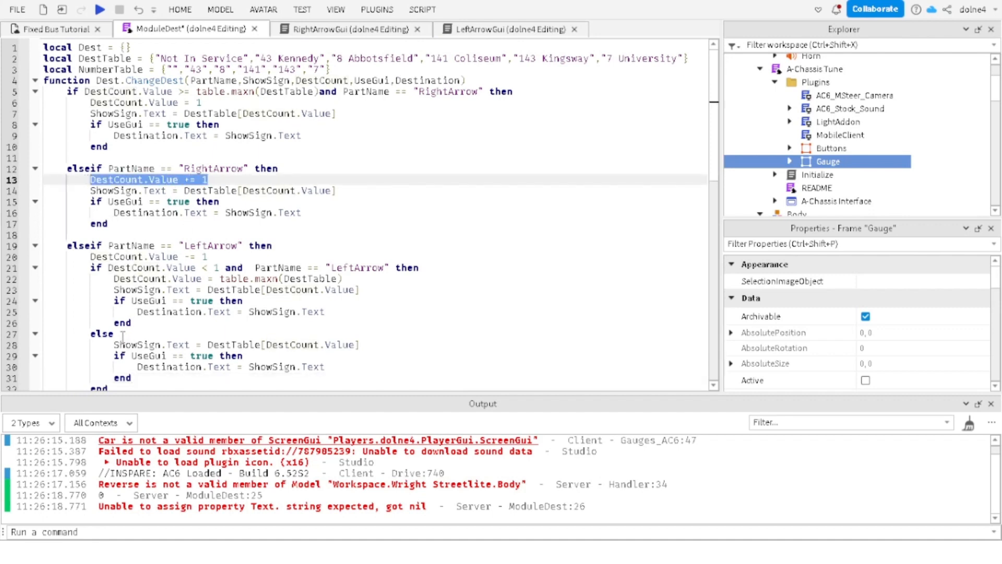
click(122, 334)
key(Return)
key(ctrl+v)
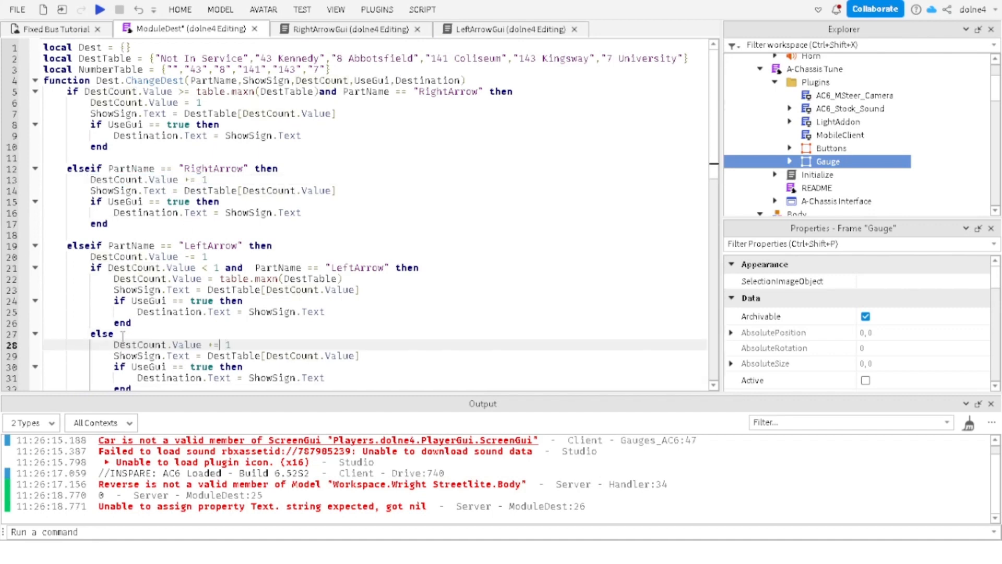
key(Left)
key(Left)
key(Left)
key(BackSpace)
text(-)
Step: Start a playtest and walk the character into the bus's driver seat
click(301, 10)
click(26, 45)
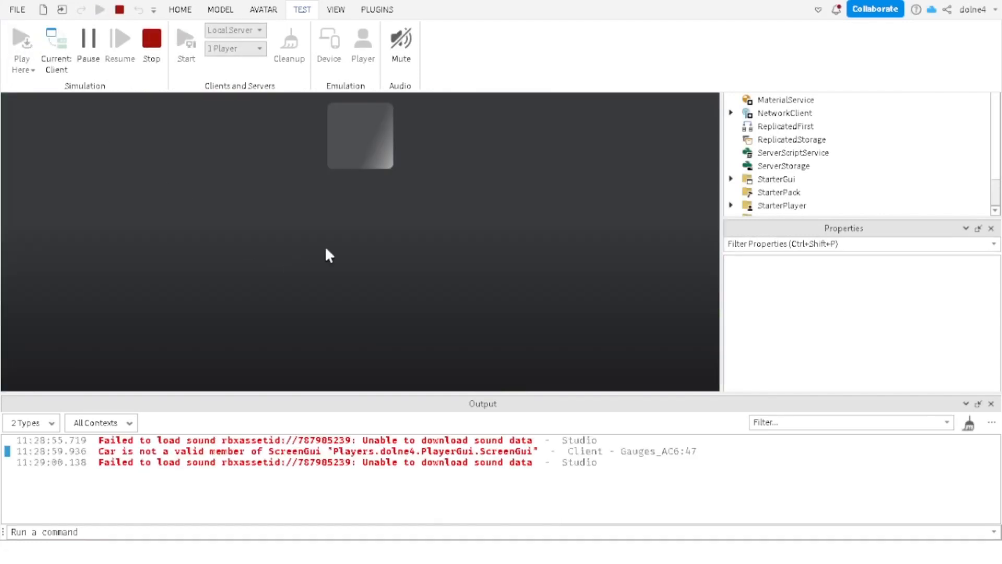
key(w)
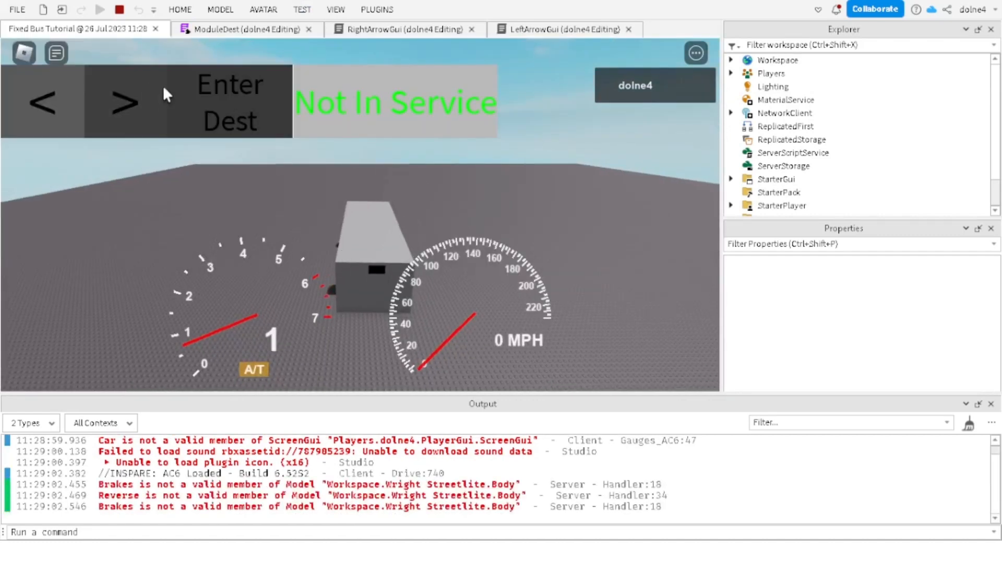
Step: Test the on-screen arrows by advancing the destination display a few entries and stepping it back past the start of the list
click(166, 94)
click(166, 94)
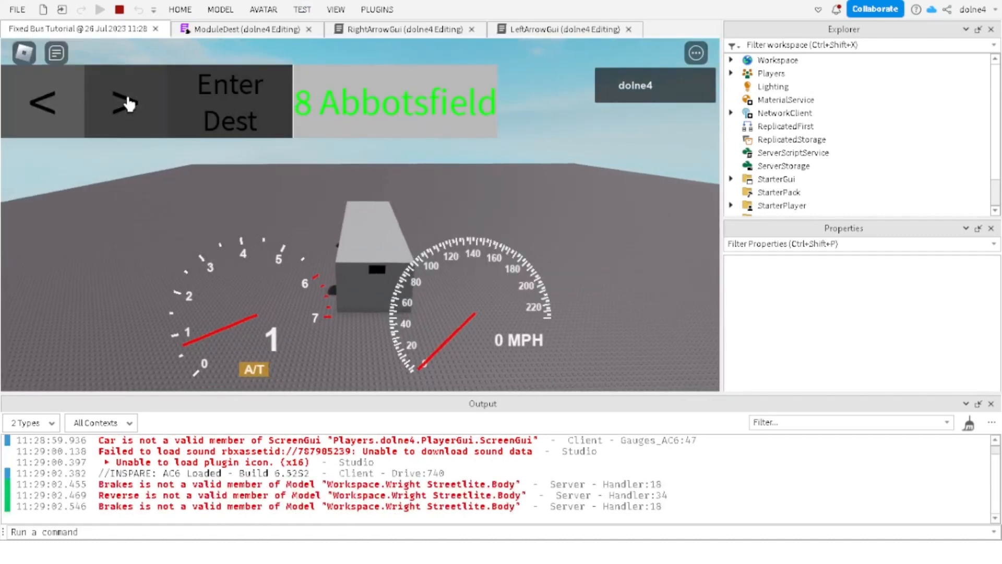
click(166, 94)
click(54, 119)
click(54, 123)
click(54, 123)
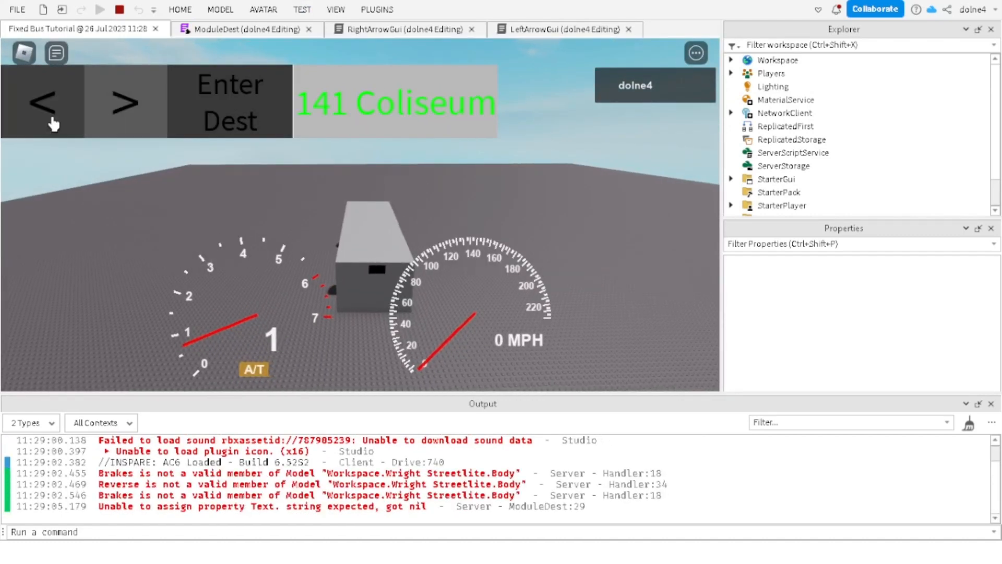
click(53, 124)
click(53, 123)
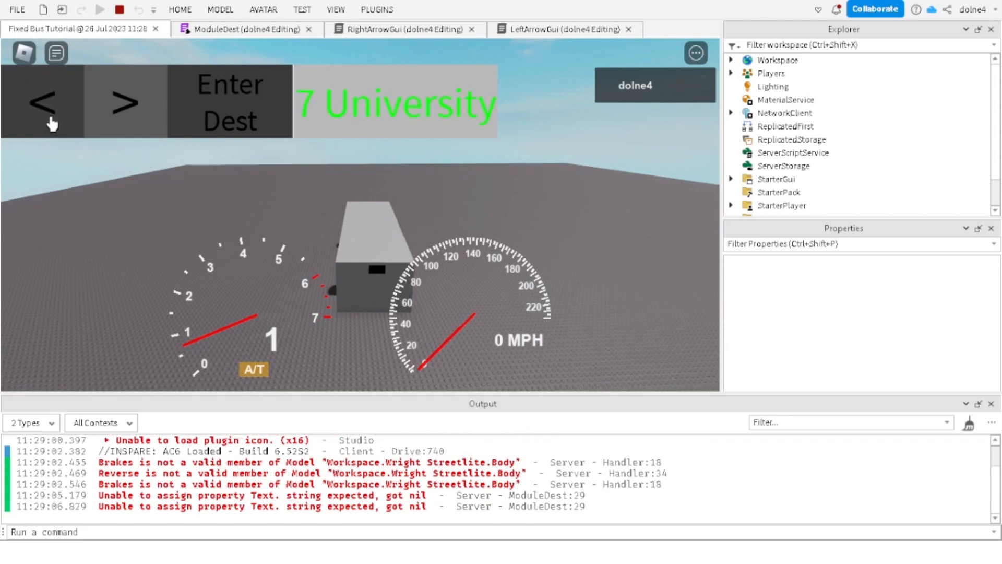
click(53, 124)
click(52, 123)
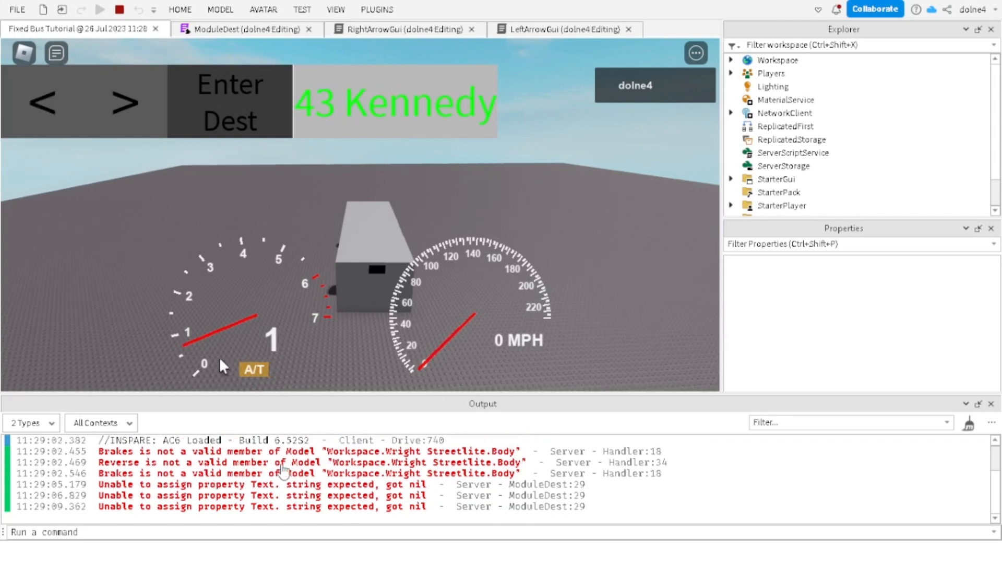
Step: Open the ModuleDest line behind the latest Text assignment error, review the LeftArrow branch, and stop the playtest
click(236, 511)
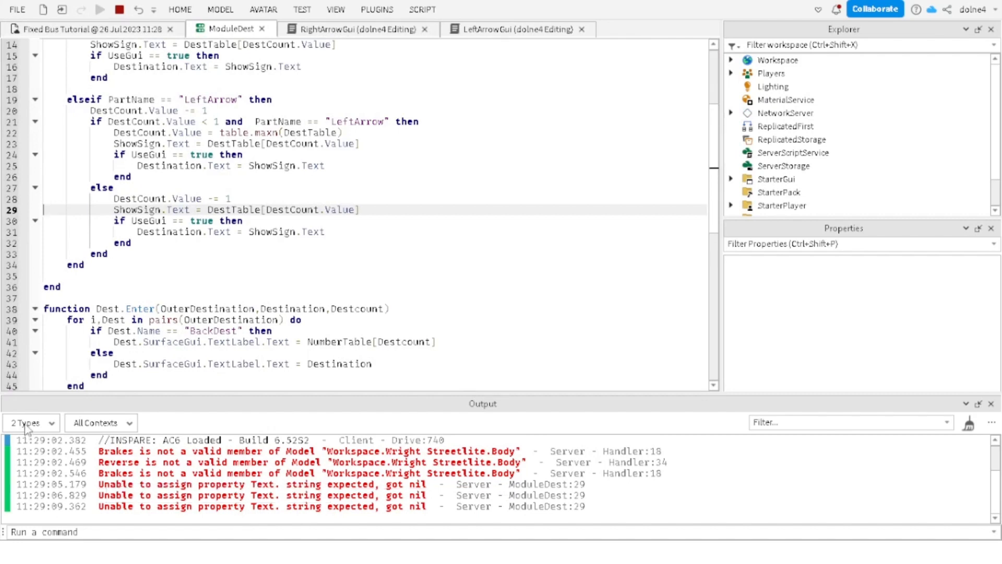
scroll(151, 229, up, 4)
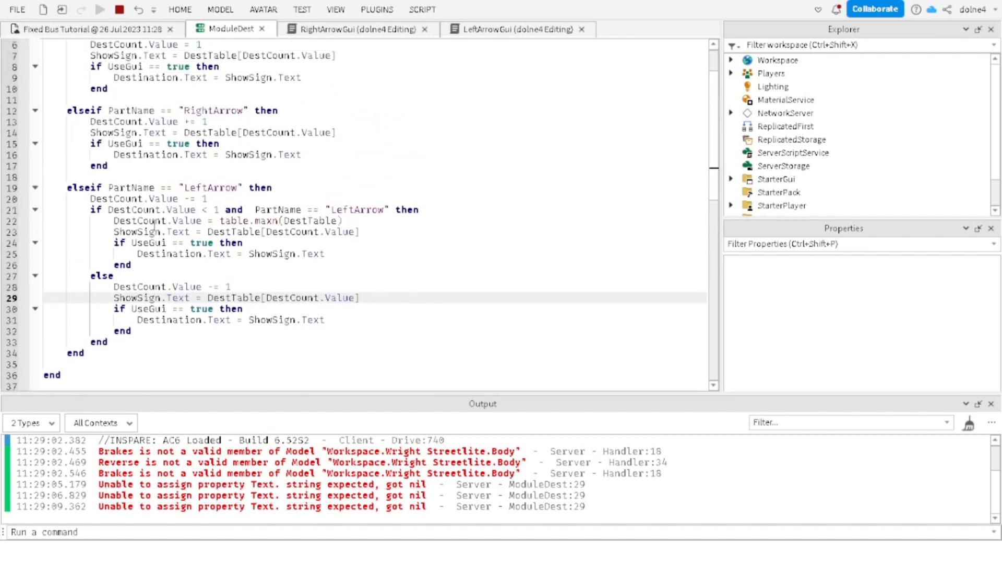
scroll(154, 225, down, 1)
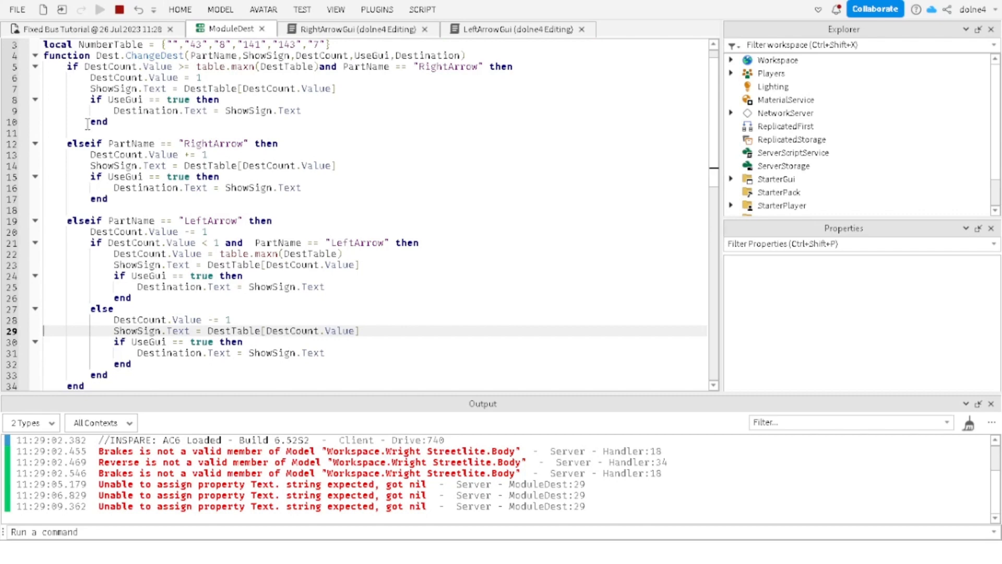
click(121, 9)
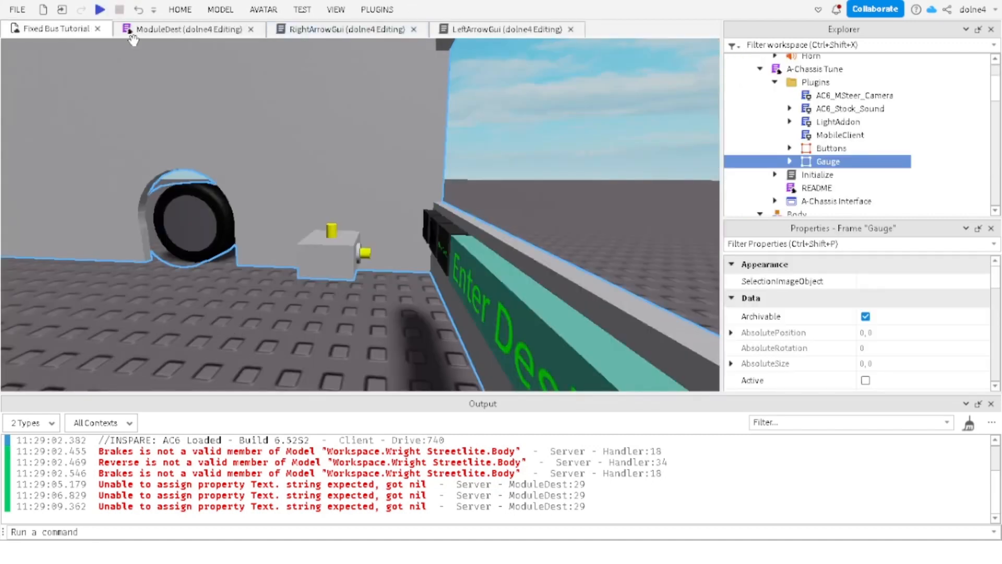
Step: Delete the DestCount.Value -= 1 line from the nested else in ModuleDest's LeftArrow branch
click(188, 28)
click(236, 321)
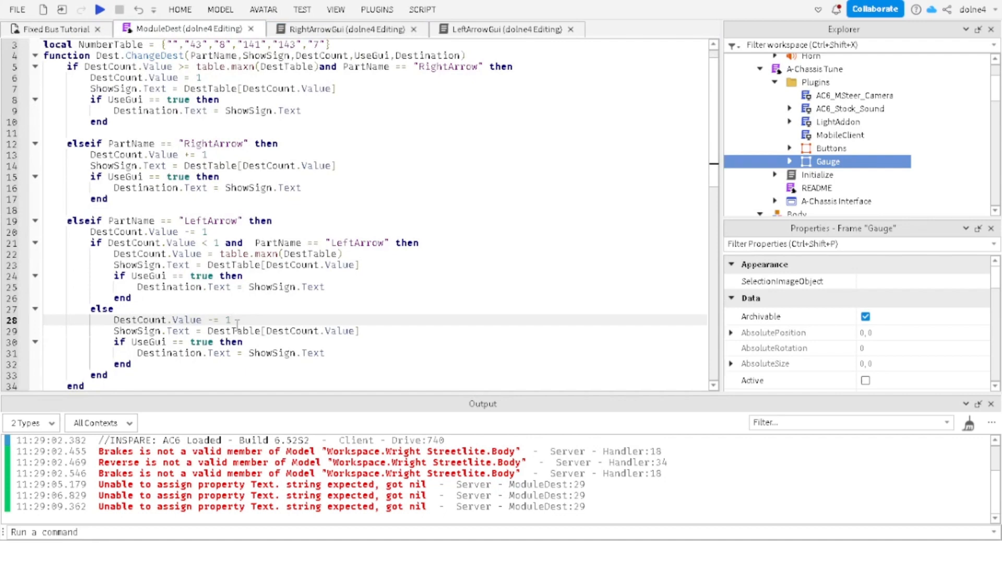
drag(236, 323, 115, 323)
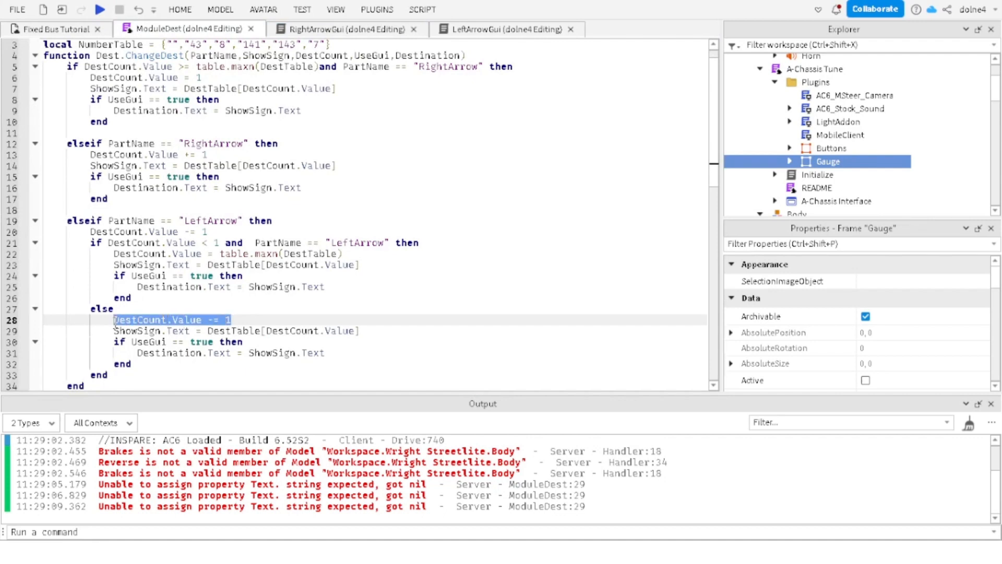
key(BackSpace)
key(BackSpace)
key(BackSpace)
key(BackSpace)
key(BackSpace)
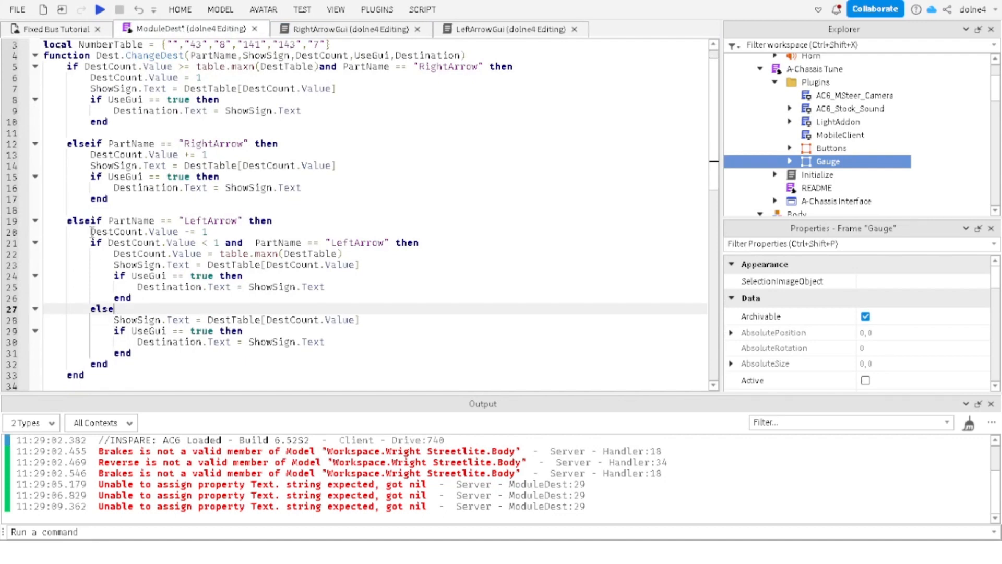
click(91, 231)
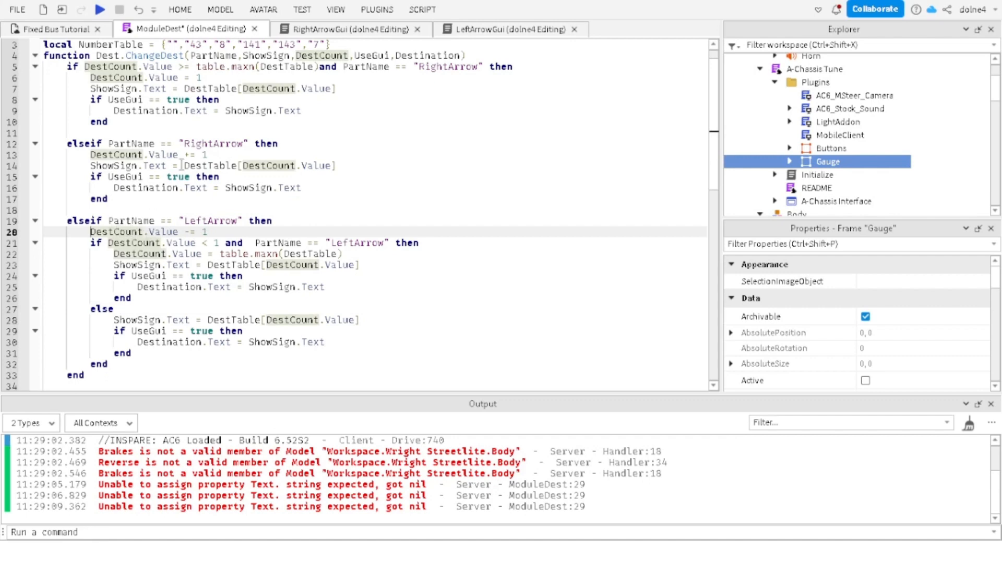
Step: Start a new playtest of the edited module and walk the character into the bus's driver seat
click(301, 9)
click(14, 52)
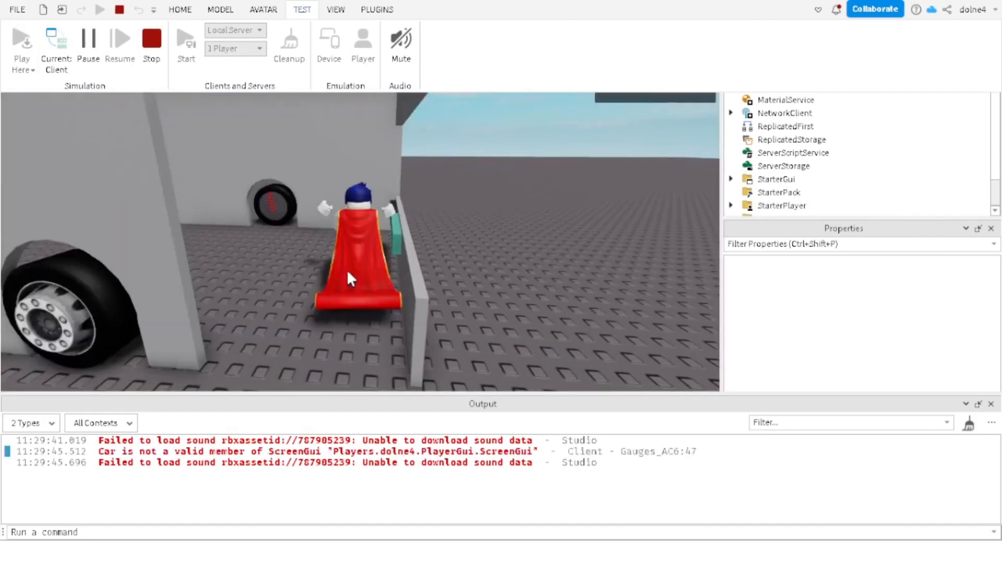
click(346, 269)
key(w)
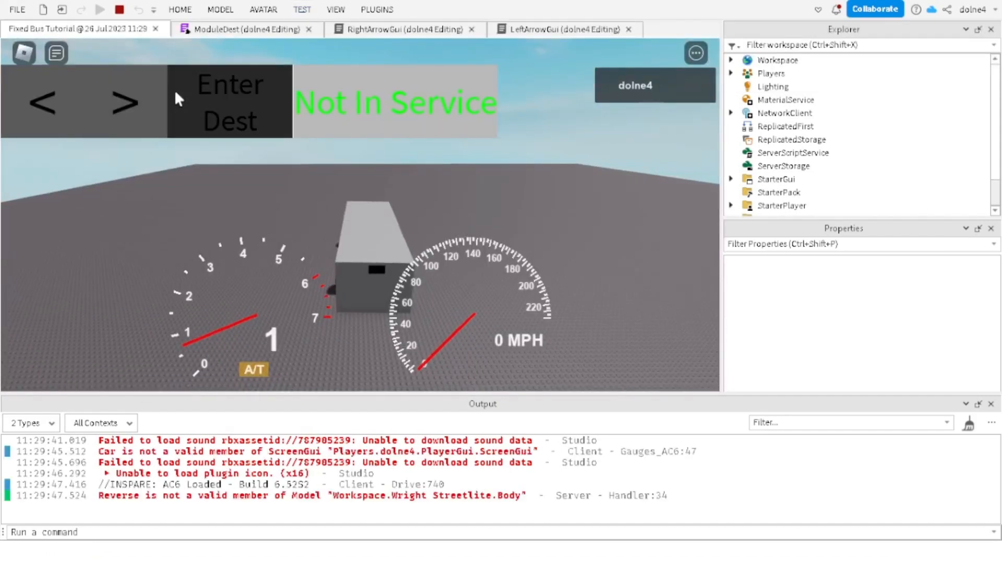
Step: Cycle the destination display backward through the whole list and forward again with the on-screen arrows, and stop the playtest
click(109, 104)
click(75, 114)
click(74, 113)
click(74, 113)
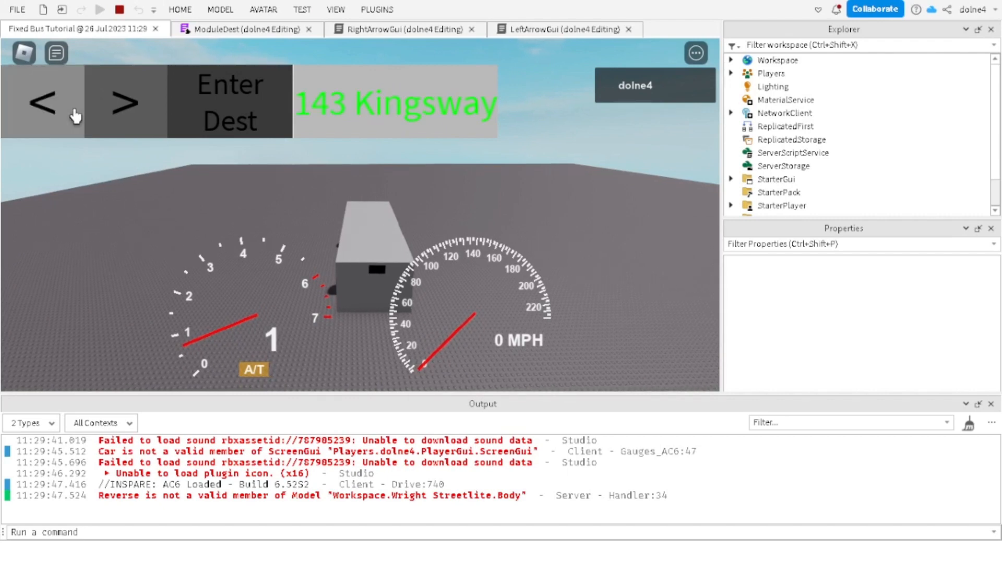
click(76, 114)
click(75, 115)
click(75, 115)
click(75, 114)
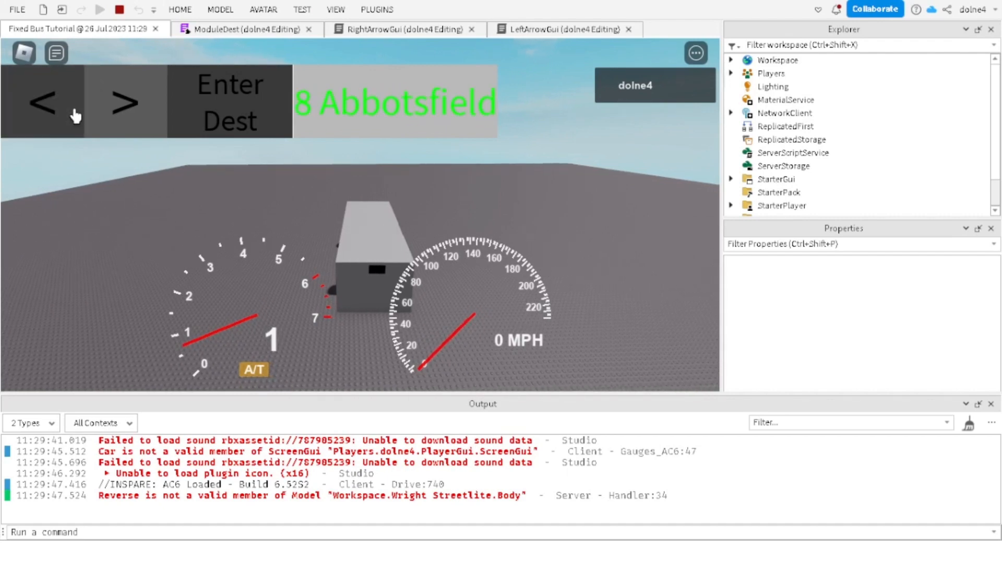
click(75, 114)
click(75, 114)
click(76, 114)
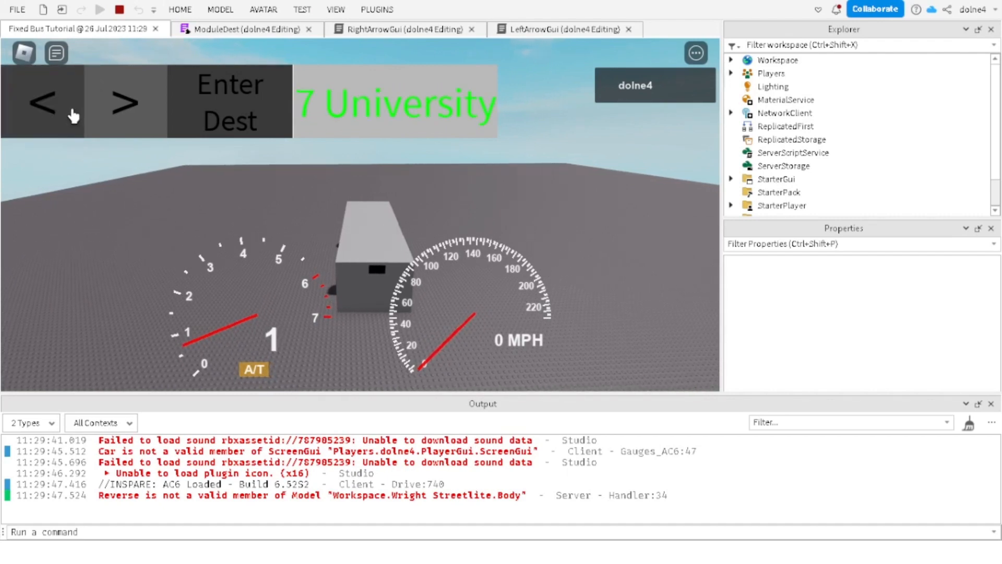
click(135, 77)
click(134, 77)
click(135, 77)
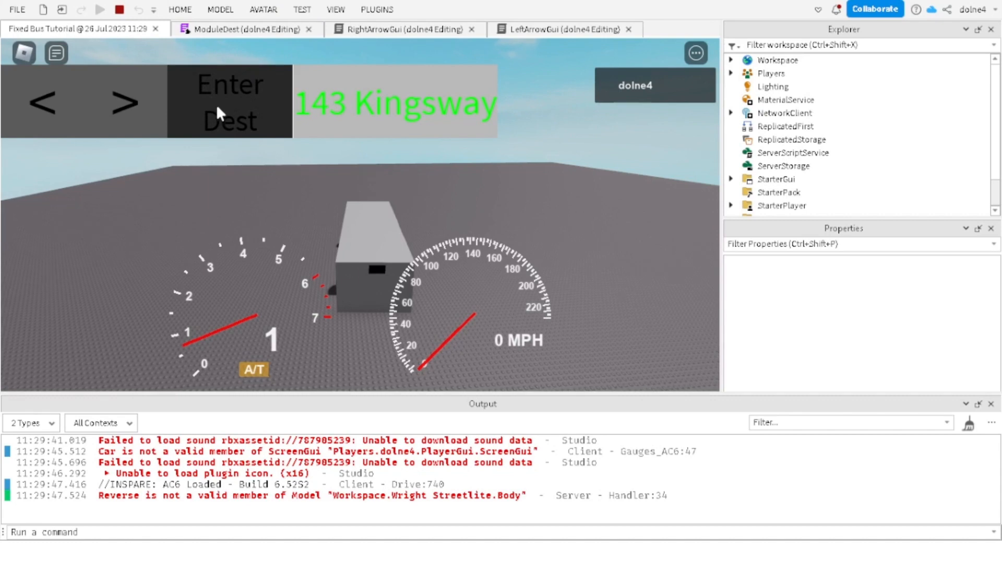
click(119, 10)
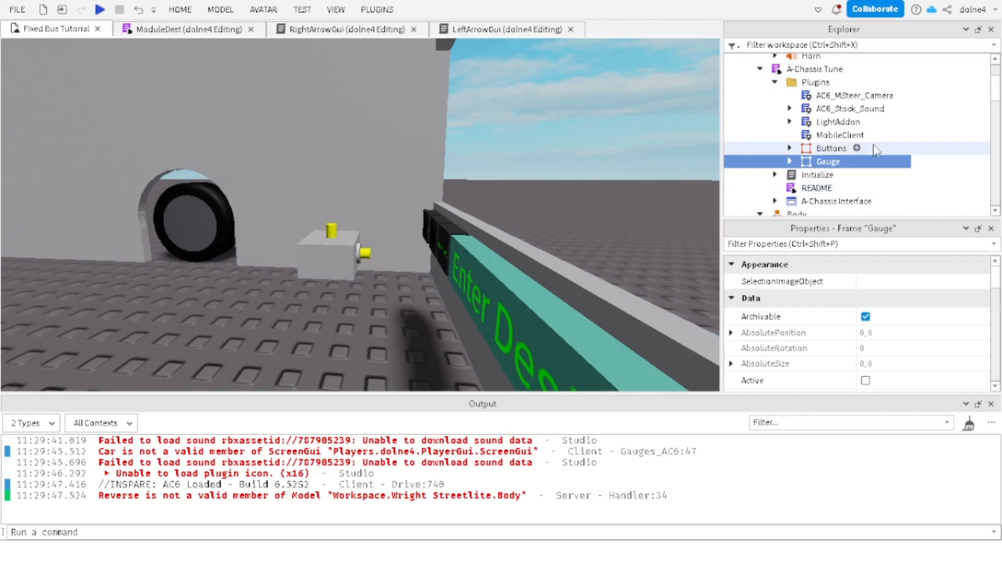
Step: Enable the ScreenGui under StarterGui
scroll(835, 136, down, 10)
scroll(832, 134, up, 1)
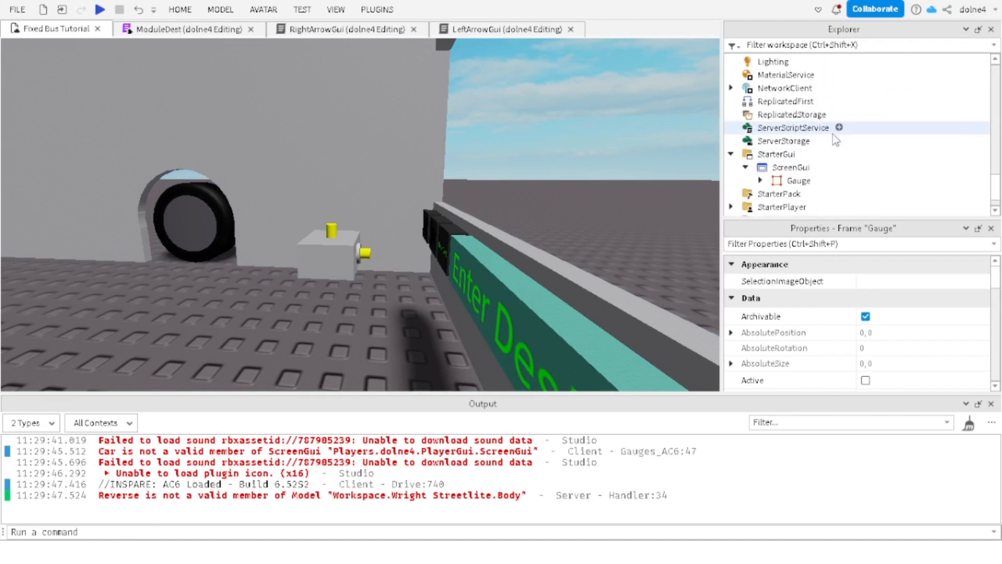
click(789, 169)
click(865, 377)
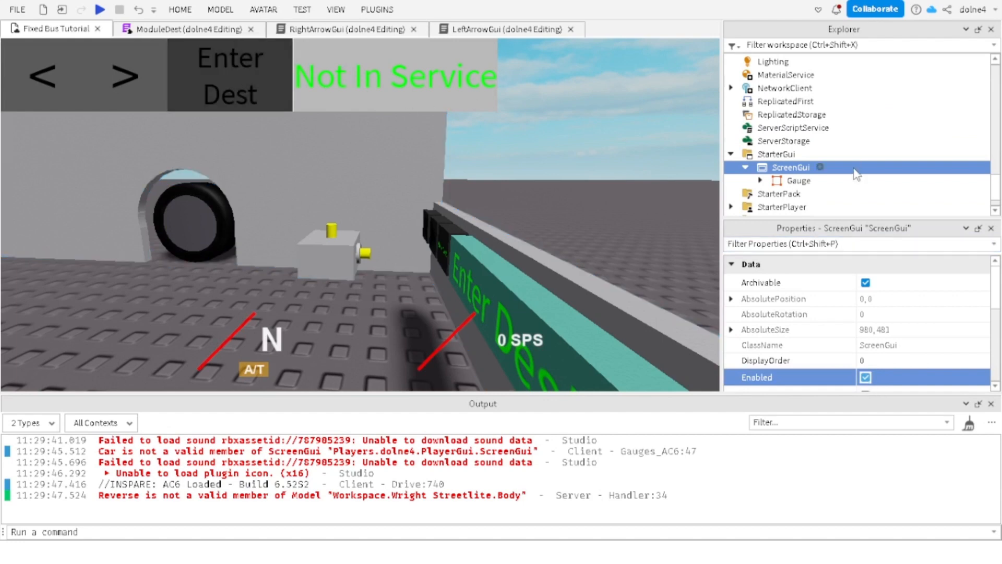
Step: Insert a Script into the EnterDest button inside the ScreenGui's Gauge frame
click(758, 183)
scroll(802, 175, down, 2)
scroll(806, 181, down, 2)
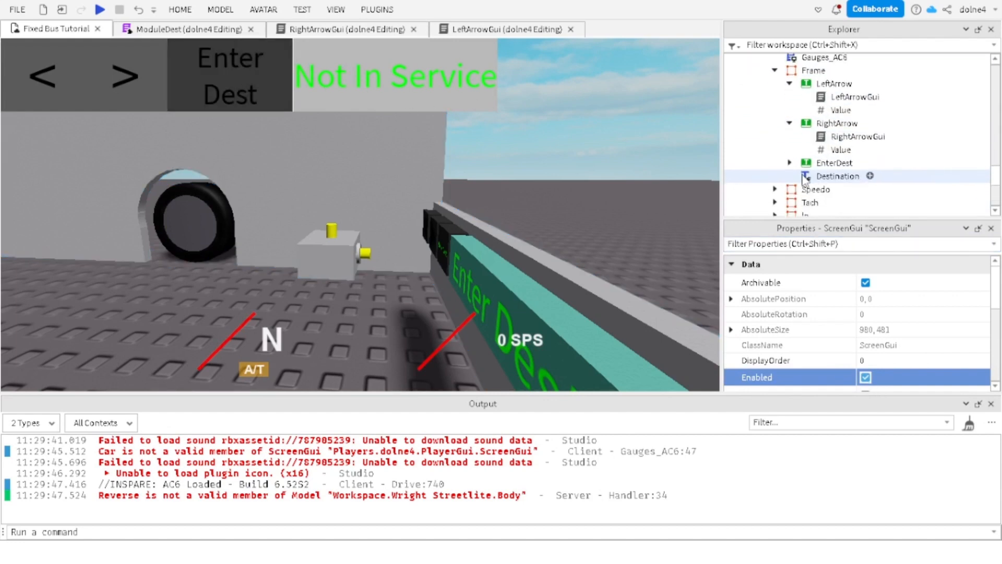
click(789, 162)
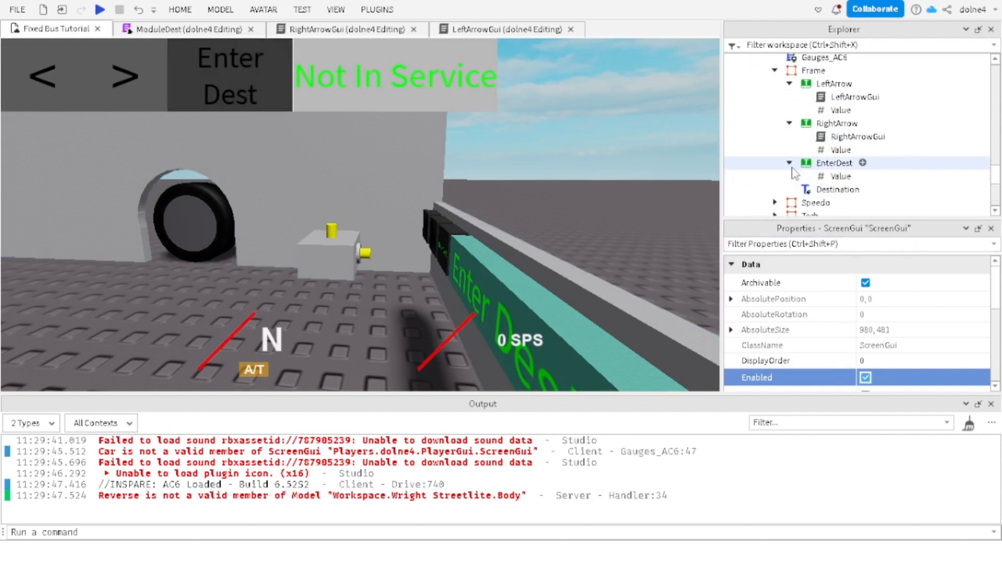
click(862, 163)
text(sc)
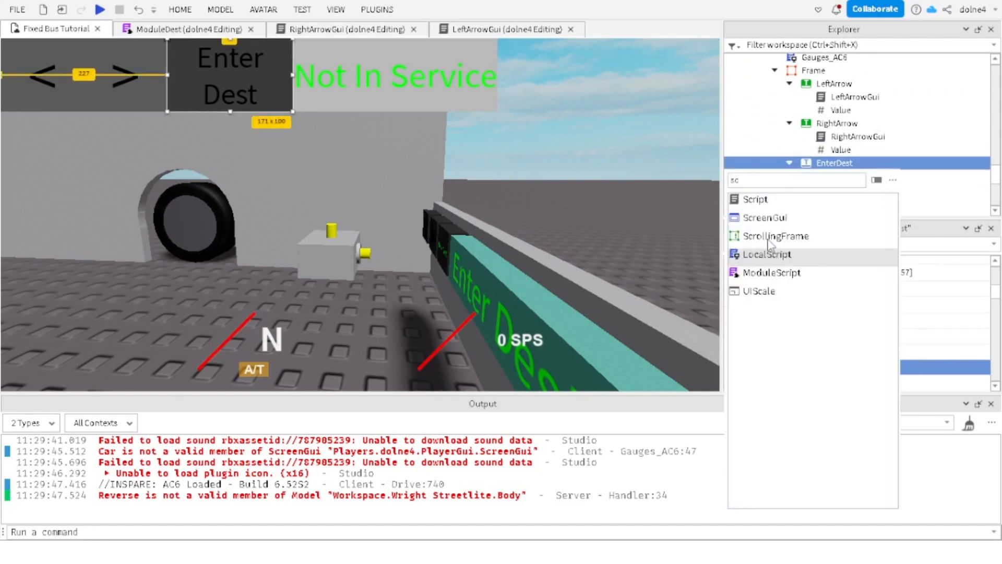
click(751, 200)
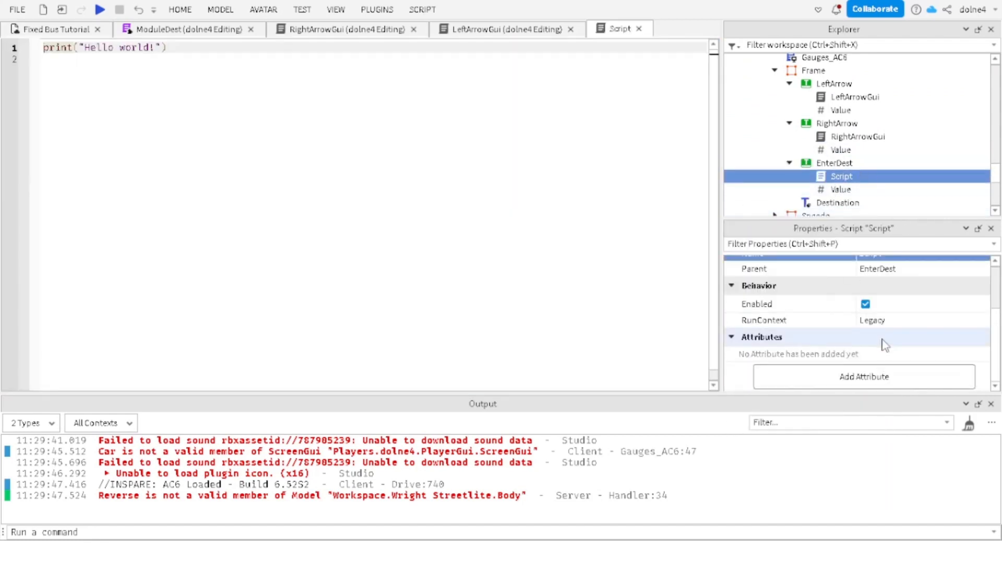
Step: Rename the new script as EnterDest
scroll(869, 303, up, 3)
click(869, 316)
click(871, 316)
key(BackSpace)
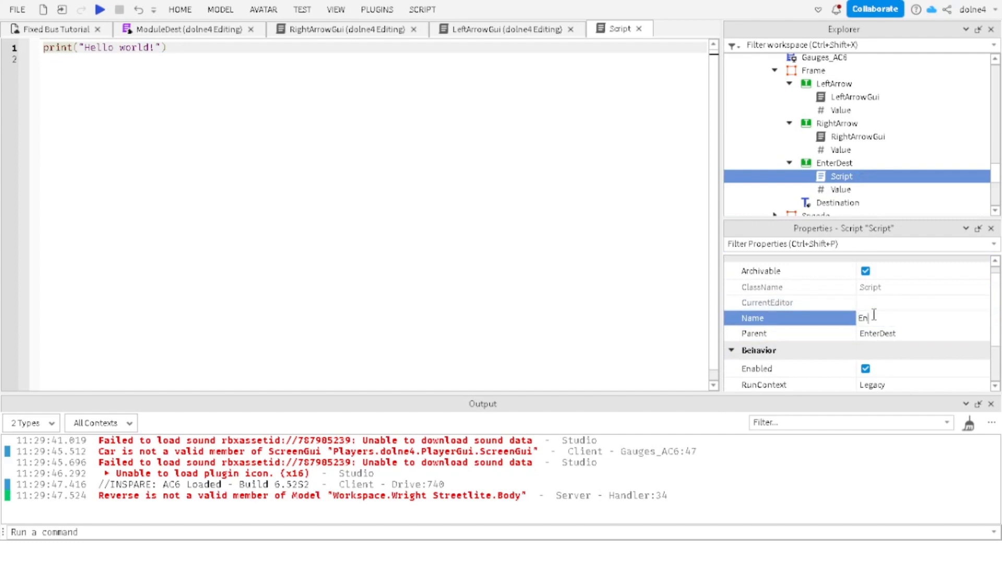
text(EnterDest)
key(Return)
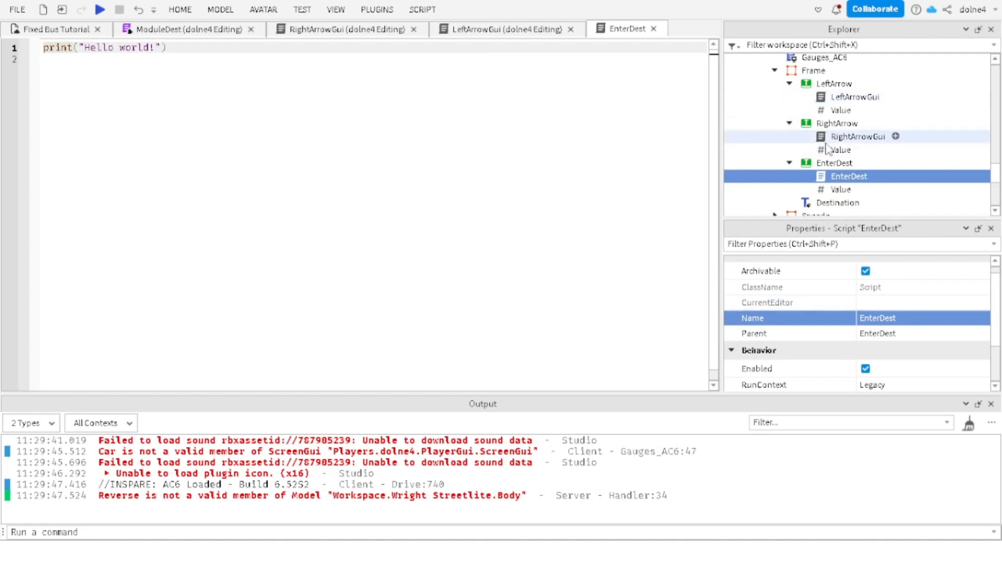
Step: Open the EnterDest script and clear its default print("Hello world!") code
click(216, 29)
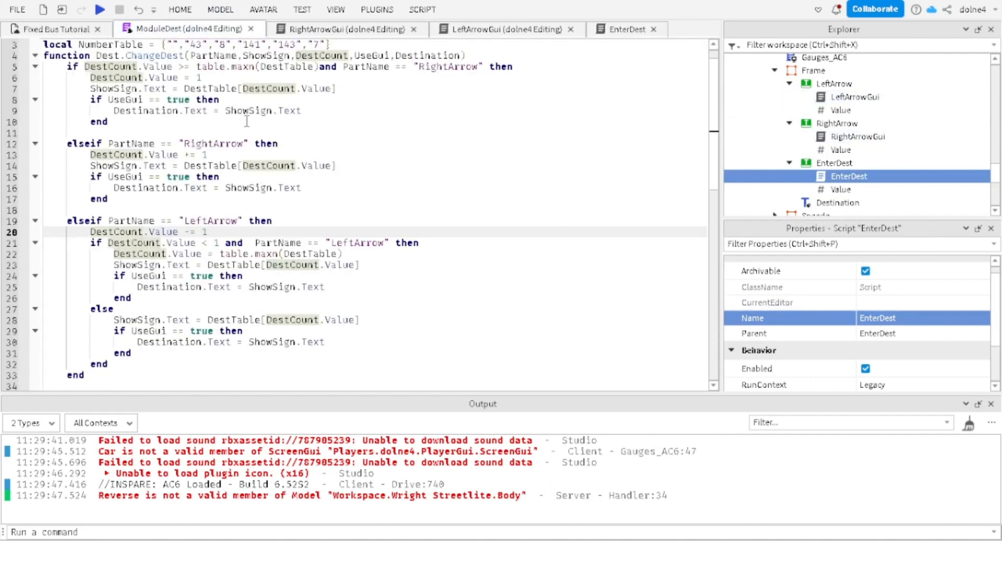
click(834, 162)
double_click(837, 175)
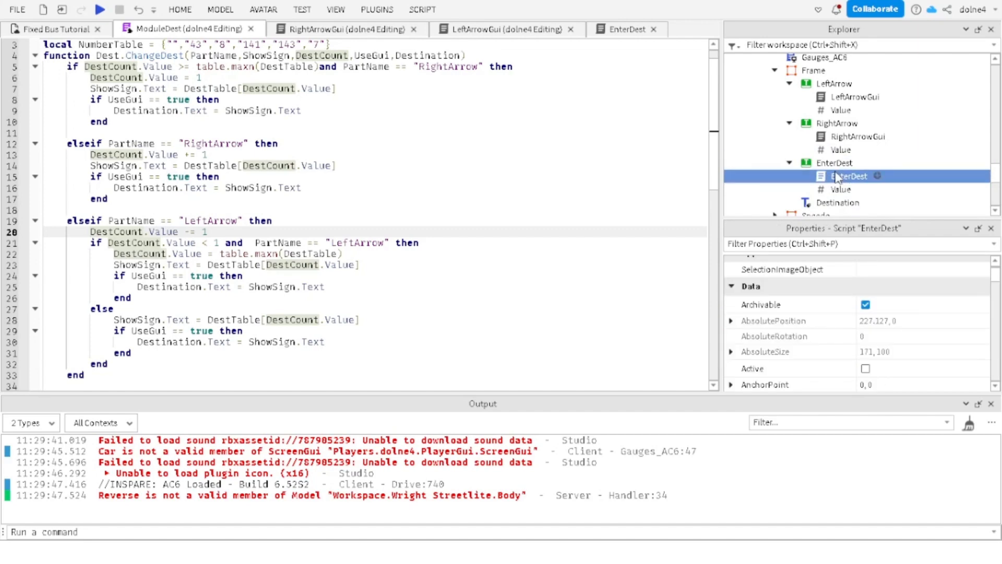
click(68, 61)
key(BackSpace)
key(BackSpace)
key(BackSpace)
key(BackSpace)
key(BackSpace)
key(BackSpace)
key(BackSpace)
key(BackSpace)
key(BackSpace)
key(BackSpace)
key(BackSpace)
key(BackSpace)
key(BackSpace)
key(BackSpace)
key(BackSpace)
key(BackSpace)
key(BackSpace)
key(BackSpace)
key(BackSpace)
key(BackSpace)
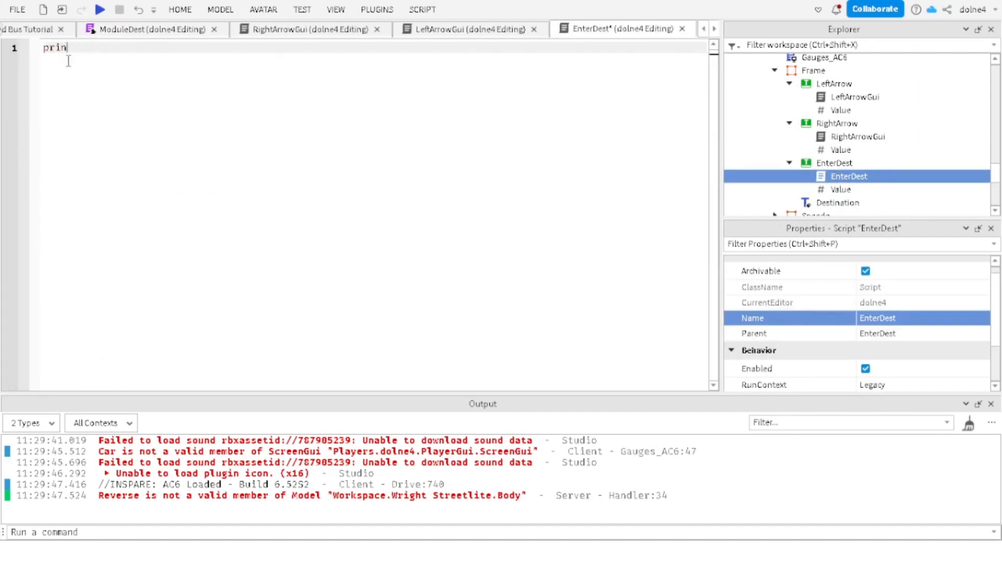
Step: Declare local EnterDest = script.Parent on the first line of the EnterDest script and add a line beneath it
text(loca)
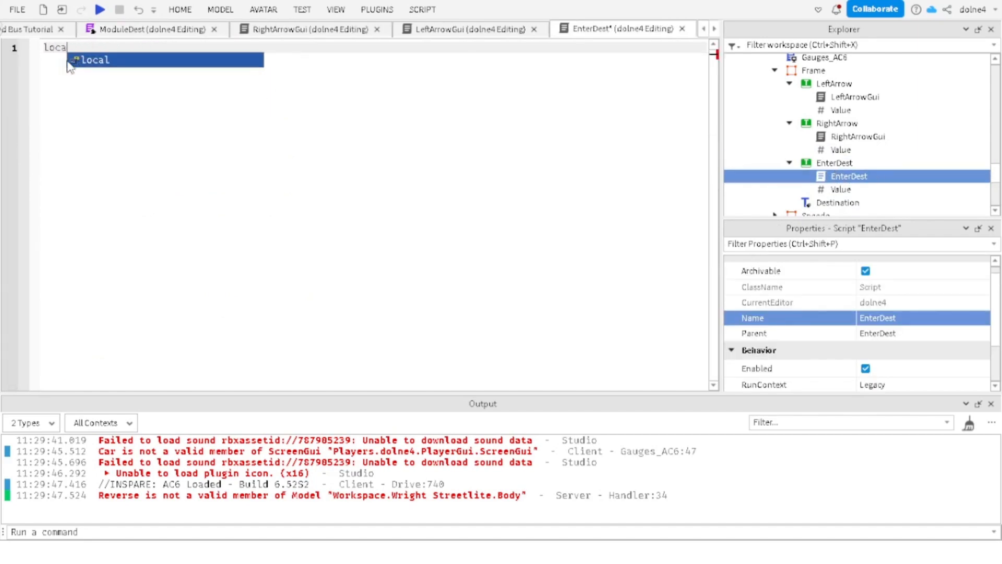
text(l EnterDest)
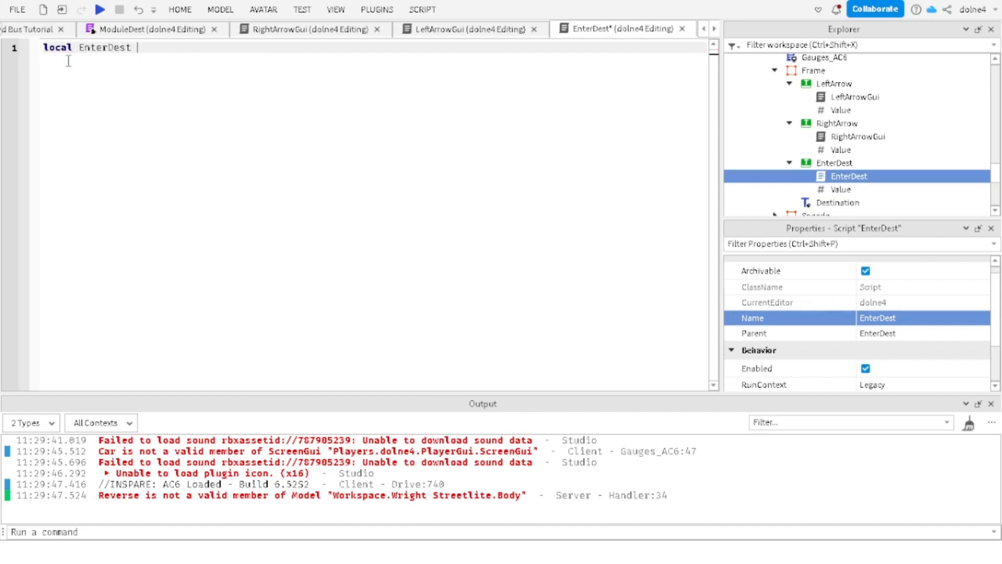
text( = script.Parent)
key(Return)
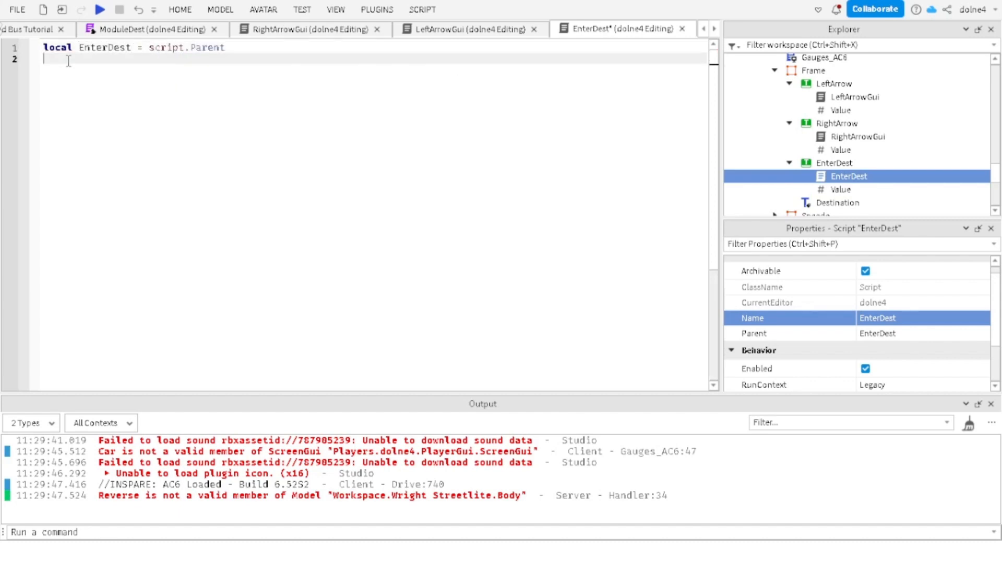
Step: Connect an empty function to EnterDest.MouseButton1Click beneath the EnterDest variable declaration
text(EnterDest.Mous)
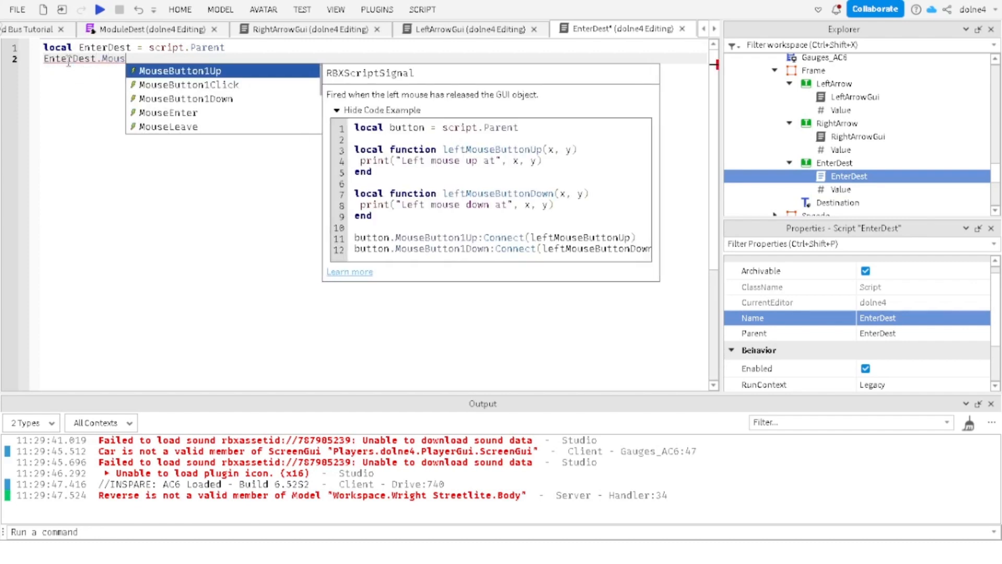
key(Down)
key(Return)
text(:Connect(function)
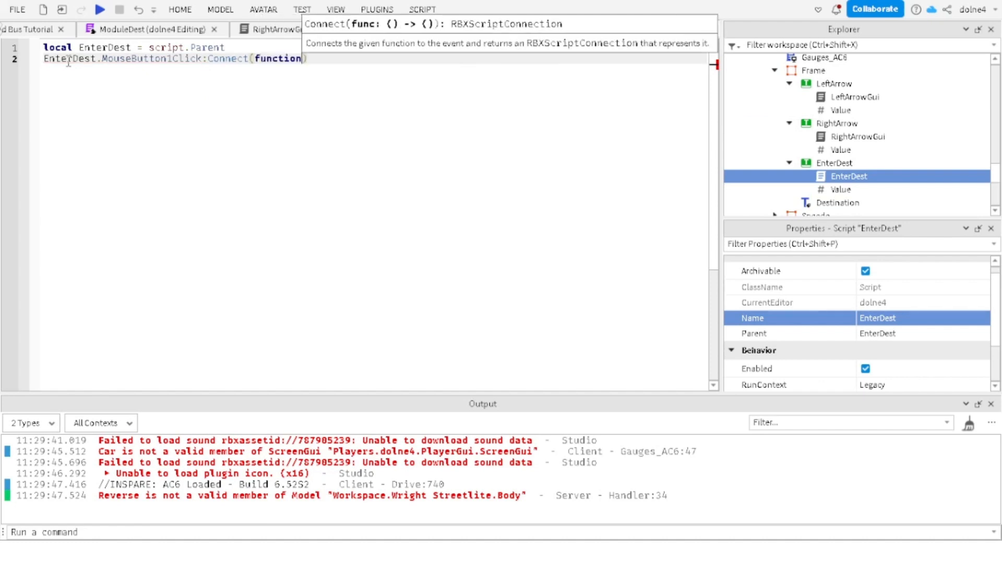
text(()
key(Return)
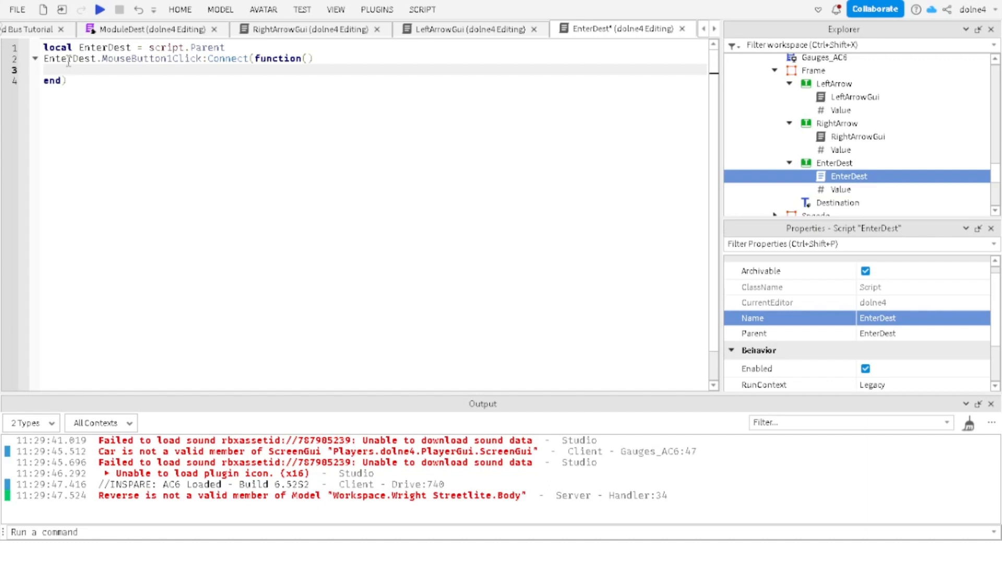
Step: Add blank lines above the click handler and declare local ModuleDest = require() there with an empty argument
click(236, 46)
key(Return)
key(Return)
key(Return)
key(Up)
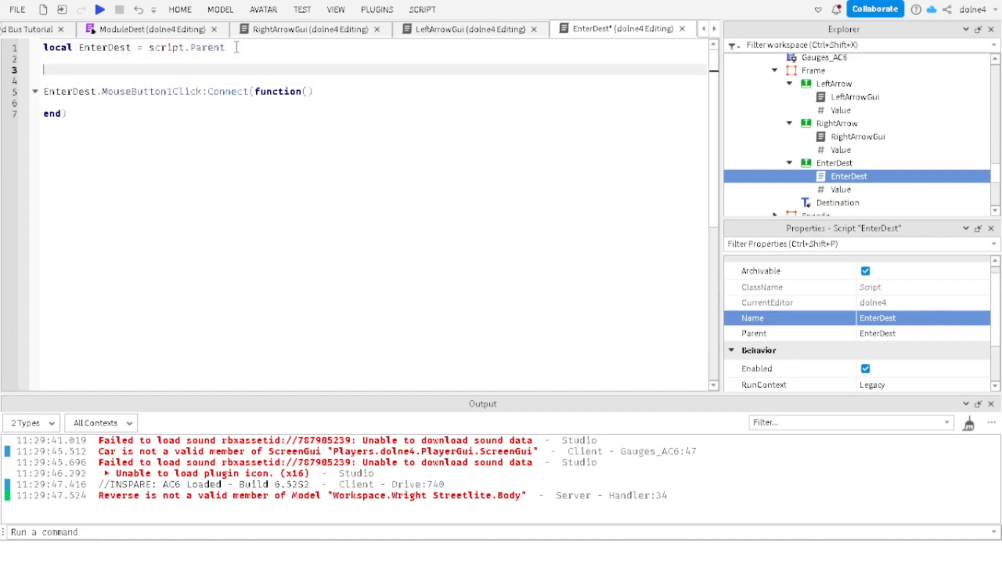
text(req)
key(Tab)
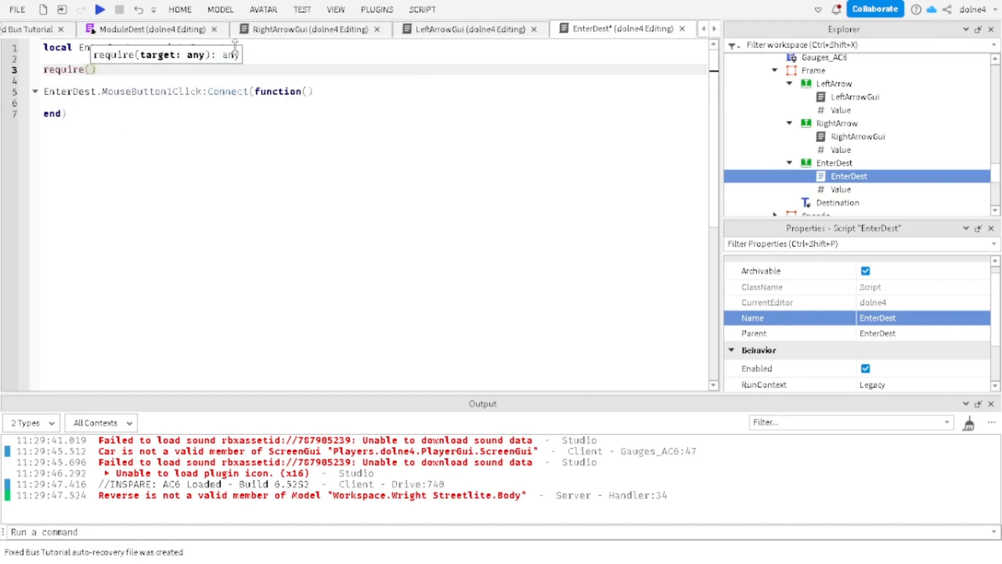
click(44, 69)
text(lo)
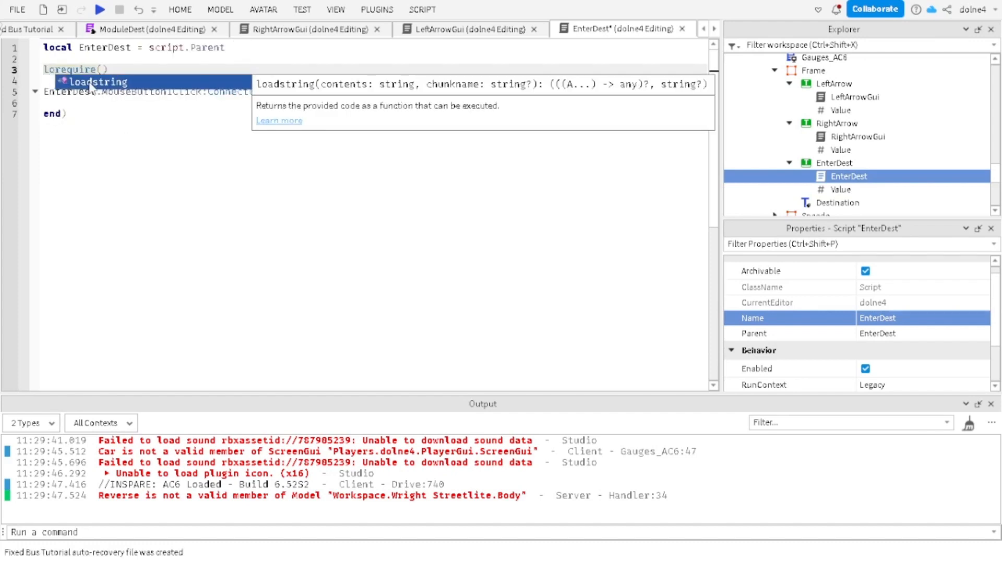
text(c)
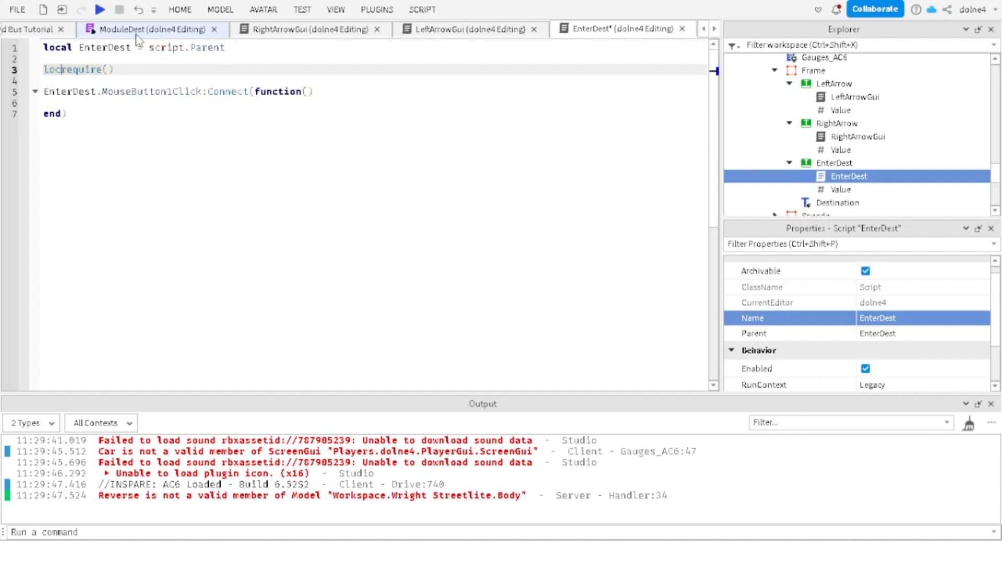
text(al )
text(ModuleDe)
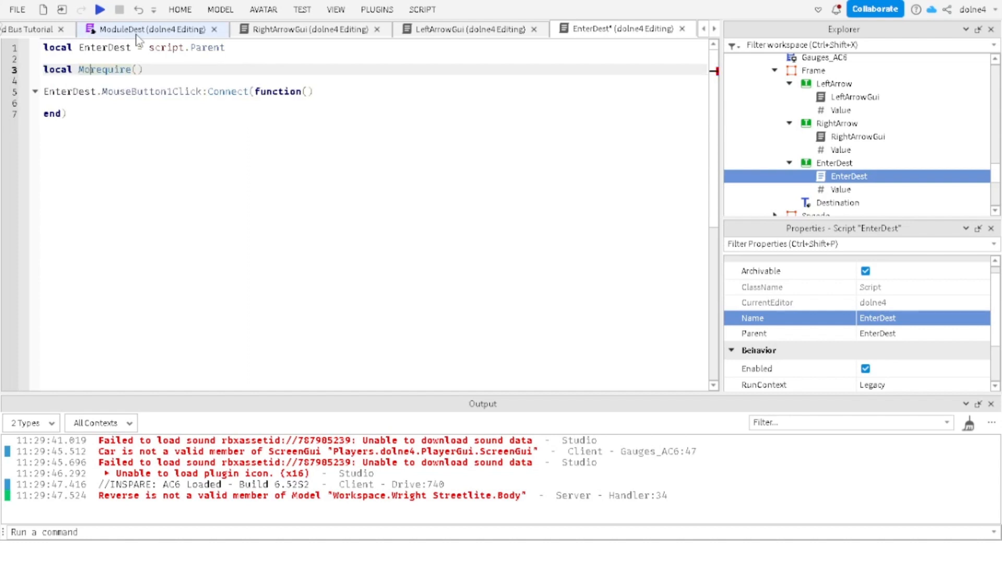
text(st =)
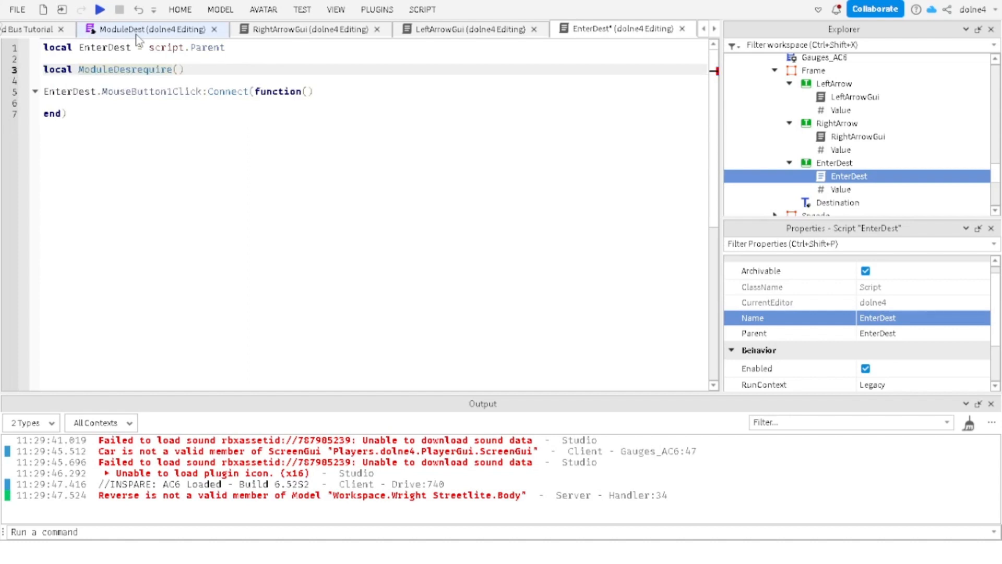
click(203, 69)
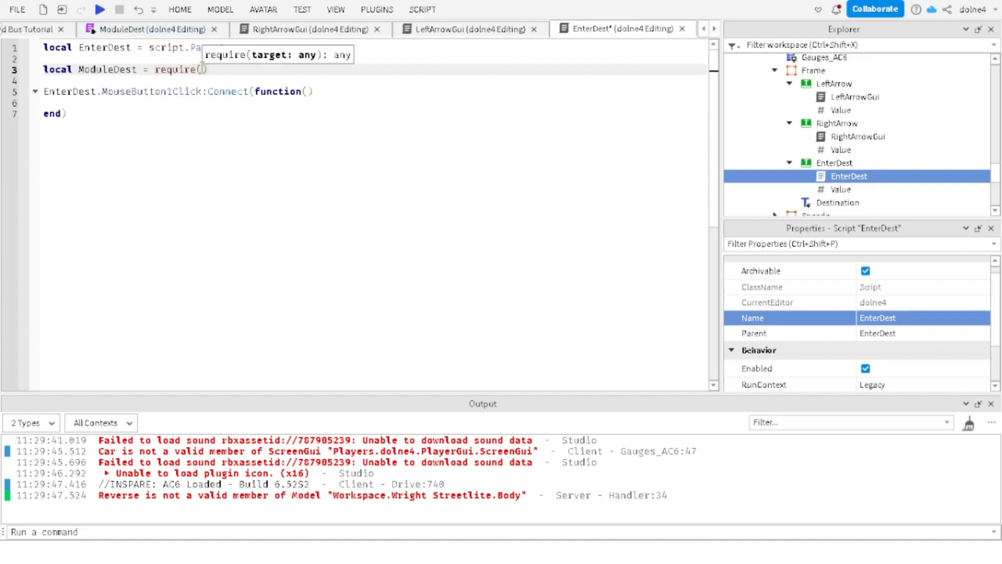
text(script.Parent.)
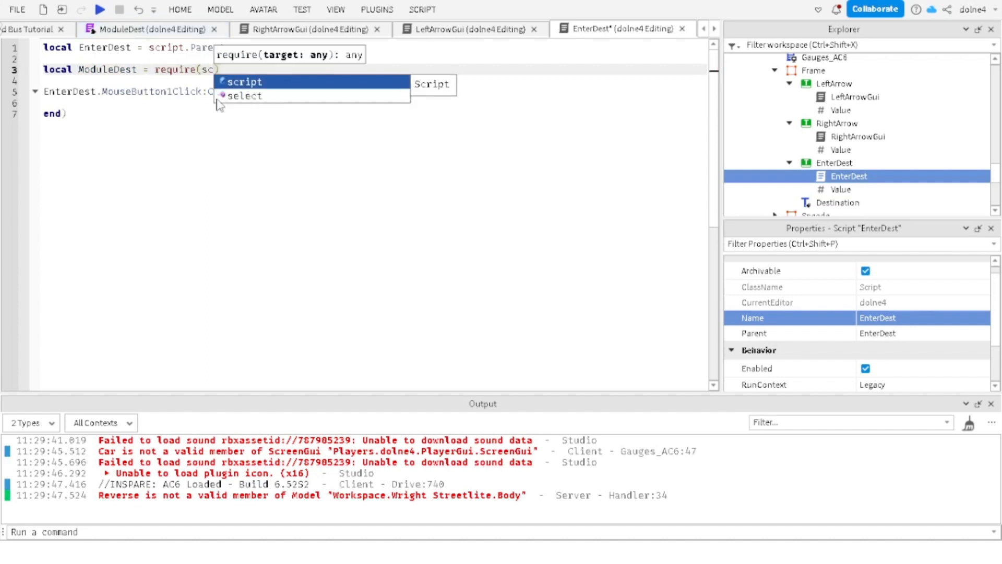
text(P)
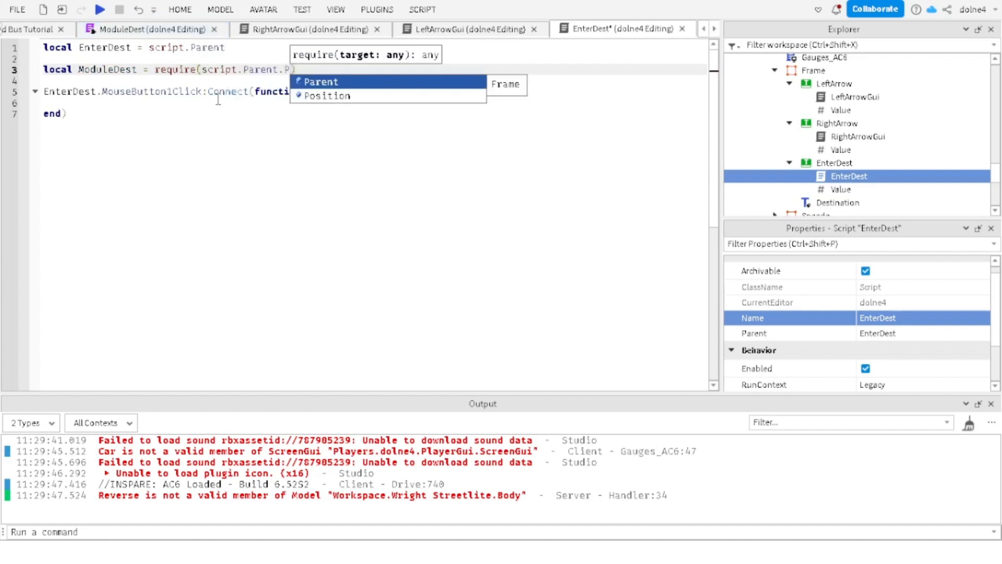
text(arent.)
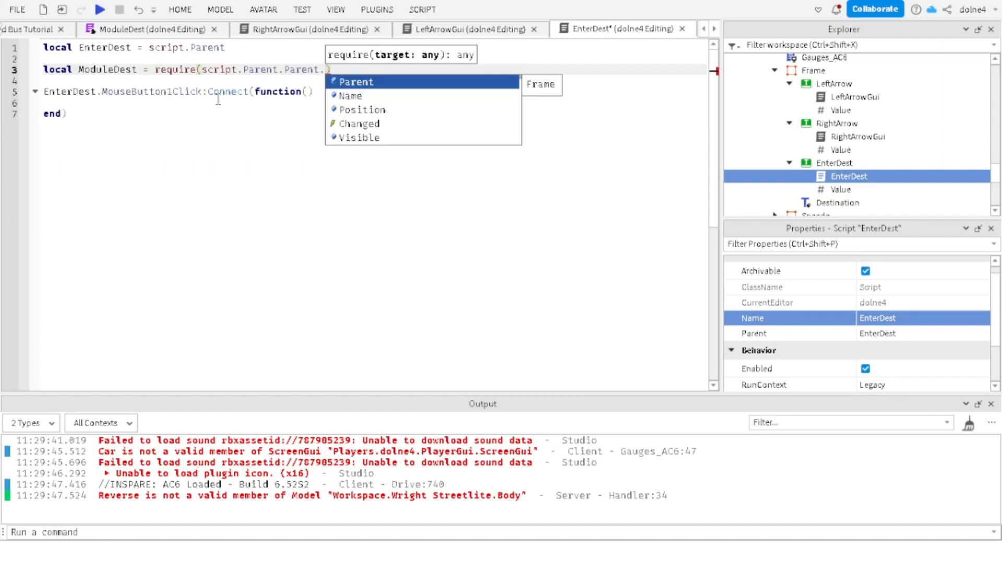
key(BackSpace)
key(BackSpace)
key(BackSpace)
key(BackSpace)
key(BackSpace)
key(BackSpace)
key(BackSpace)
key(BackSpace)
key(BackSpace)
key(BackSpace)
key(BackSpace)
key(BackSpace)
key(BackSpace)
key(BackSpace)
key(BackSpace)
key(BackSpace)
key(BackSpace)
key(BackSpace)
key(BackSpace)
key(BackSpace)
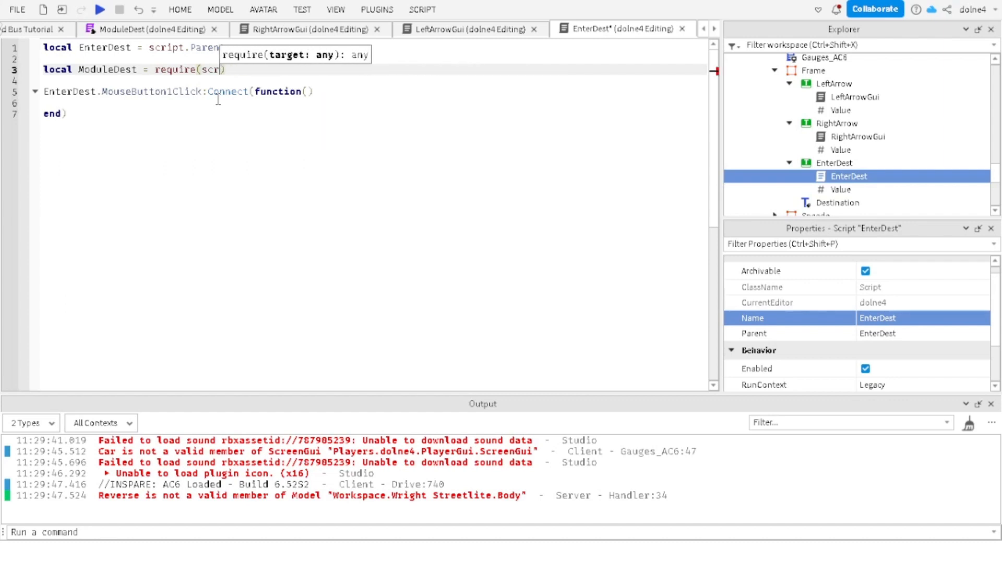
Step: Declare local ObjectValue = script.Parent.Value on the empty line above the ModuleDest declaration
click(44, 58)
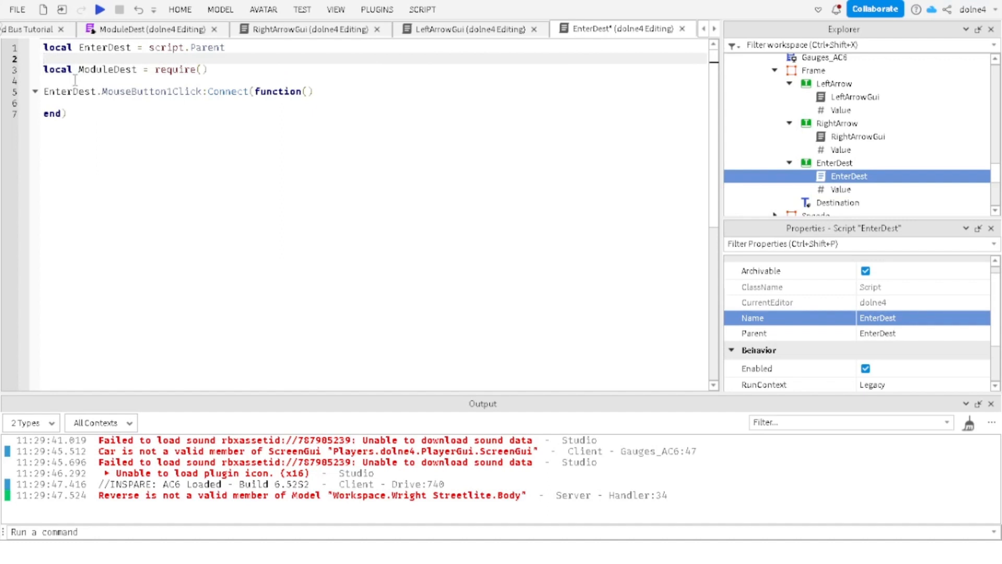
text(local ObjectValue)
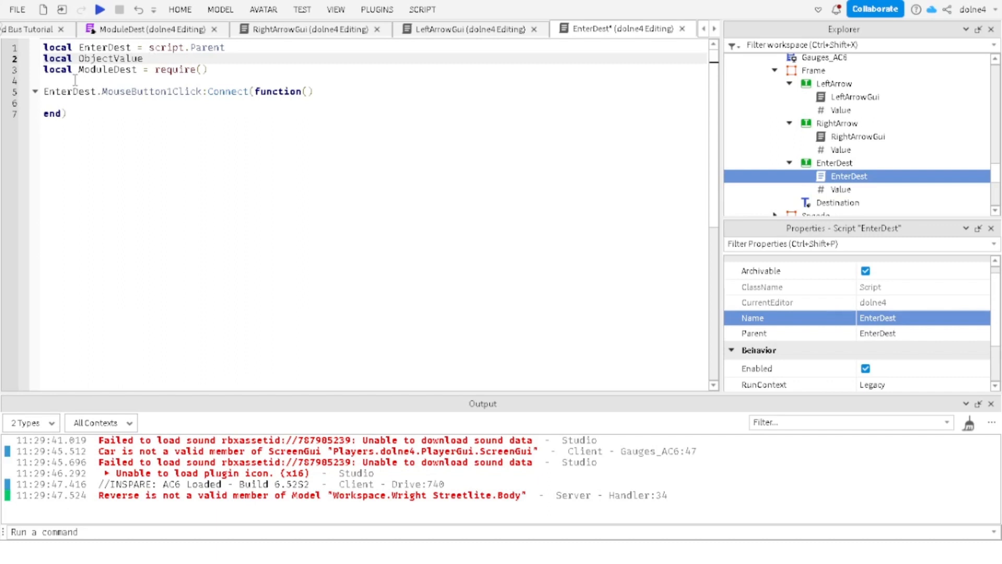
text(script.Parent.Va)
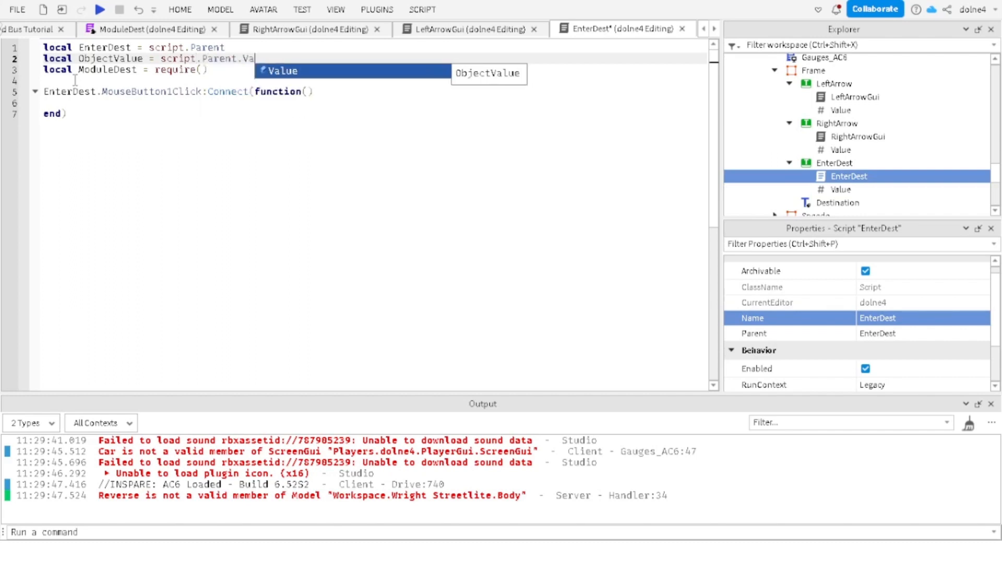
key(Tab)
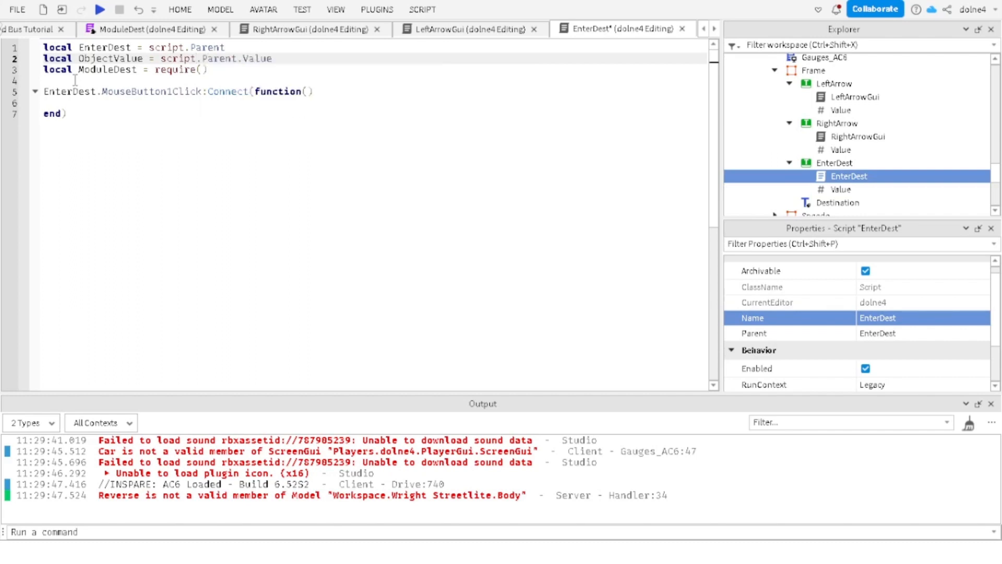
Step: Fill the require call of ModuleDest with the path ObjectValue.Value.Parent.ModuleDest
click(203, 70)
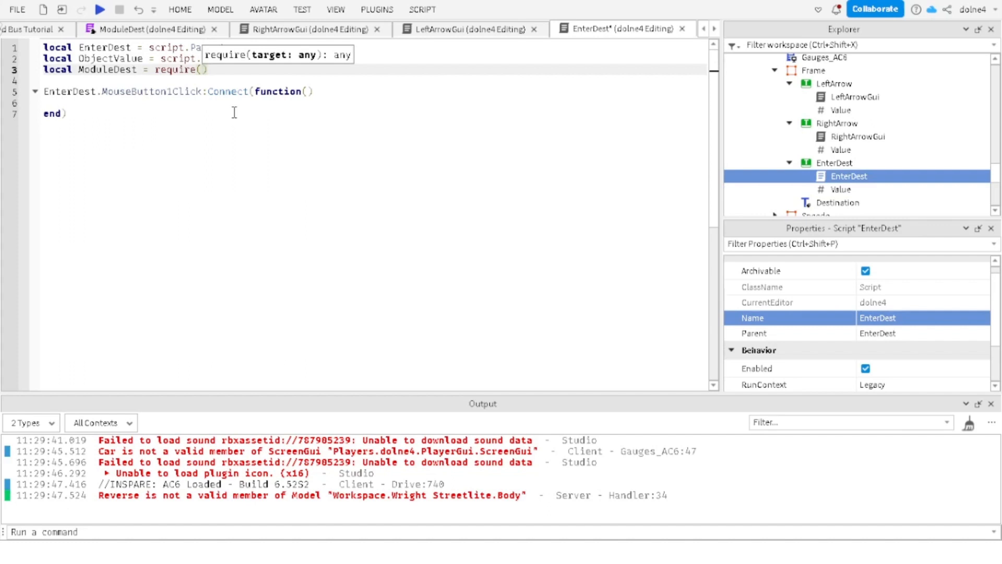
text(Ob)
key(Tab)
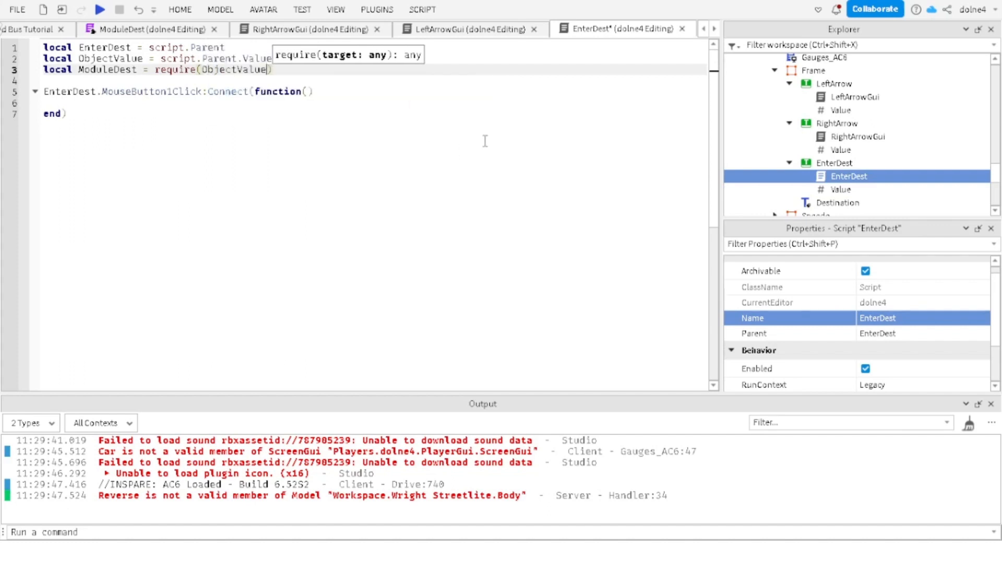
text(.V)
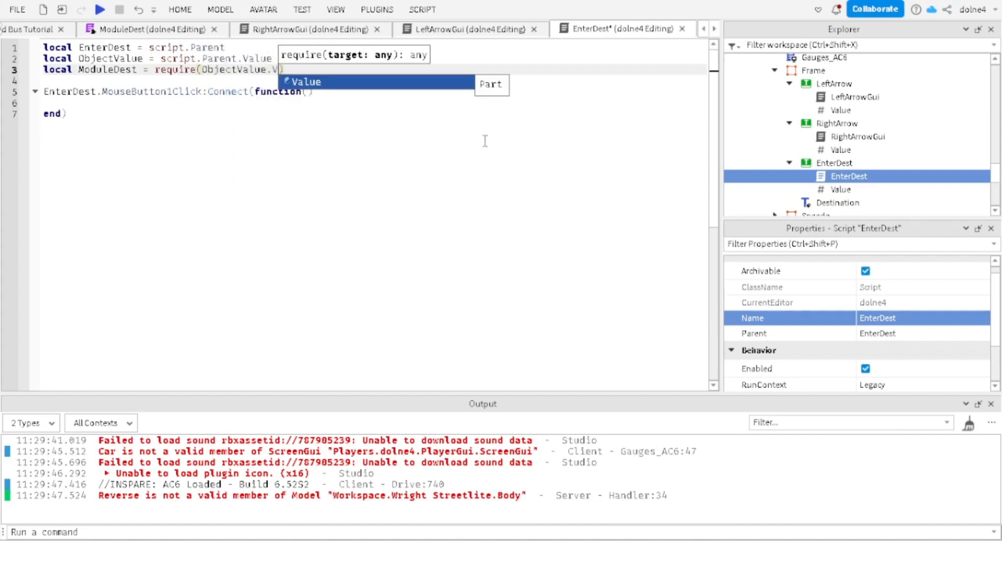
key(Tab)
text(.)
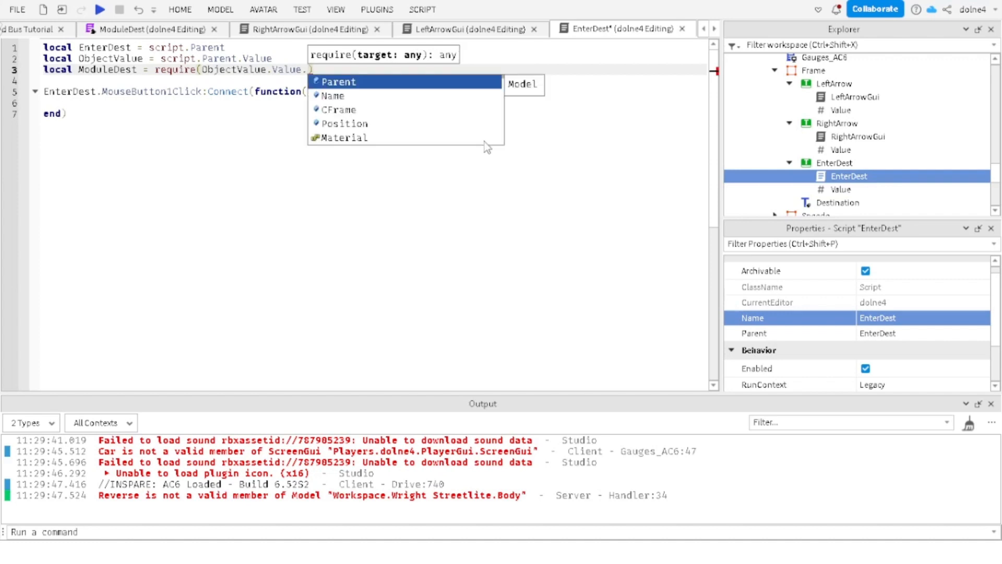
key(Tab)
text(.M)
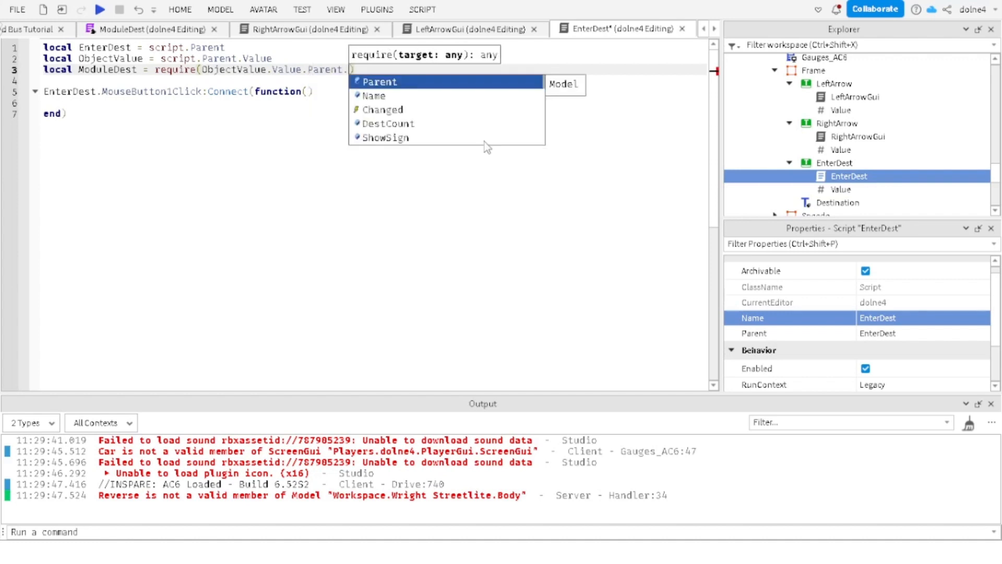
key(Tab)
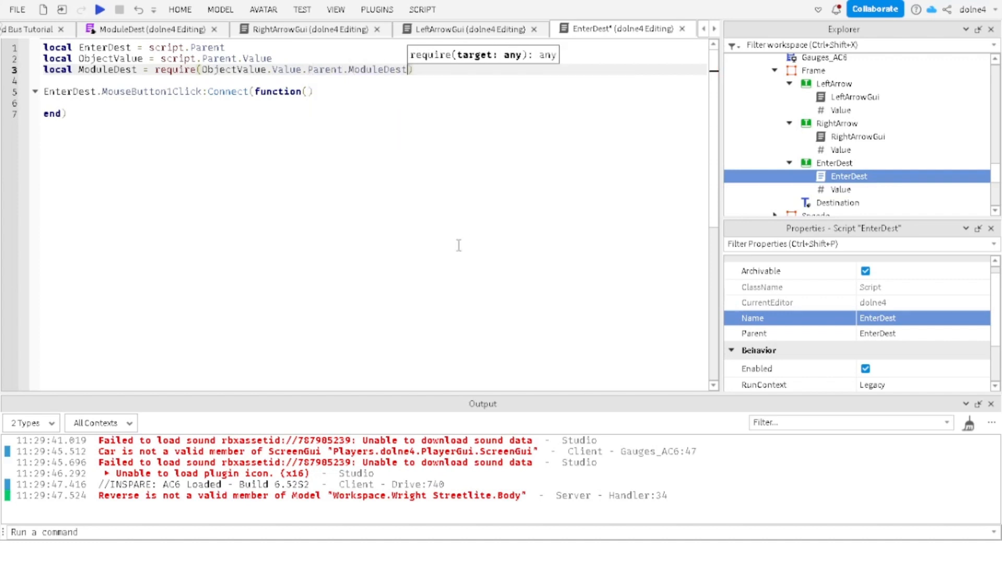
Step: Examine which parameters the Dest.Enter function in the ModuleDest script takes
click(54, 82)
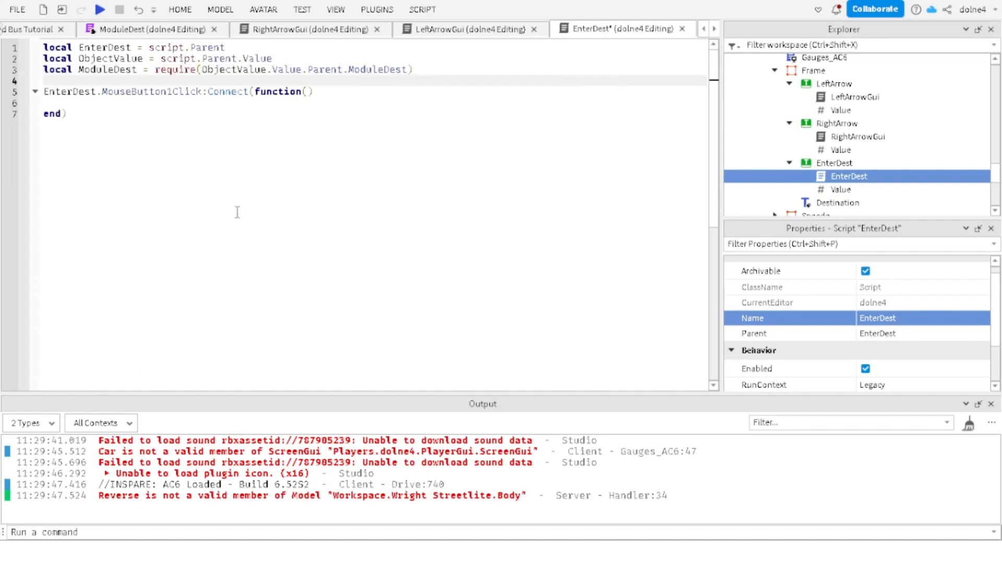
click(117, 30)
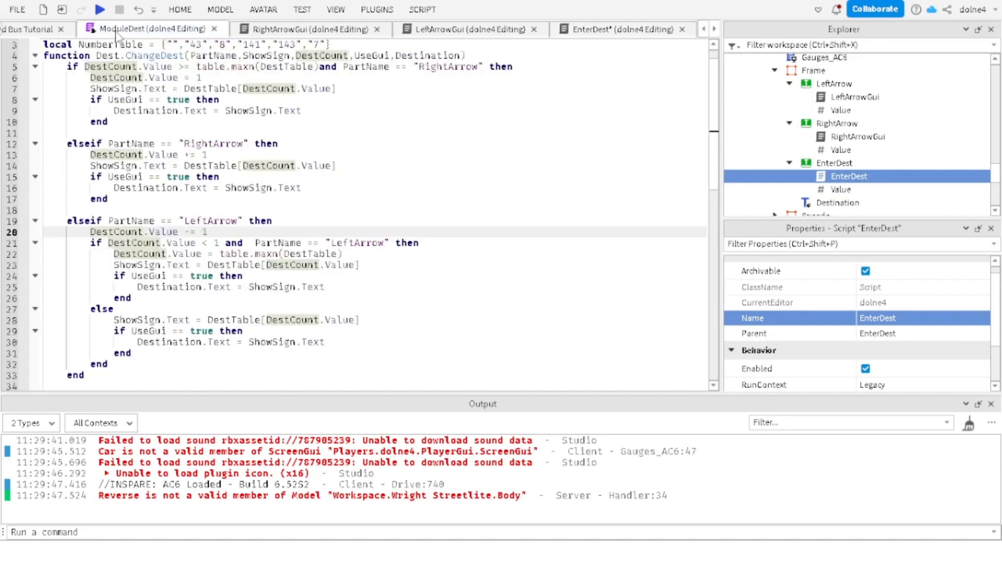
scroll(178, 257, down, 9)
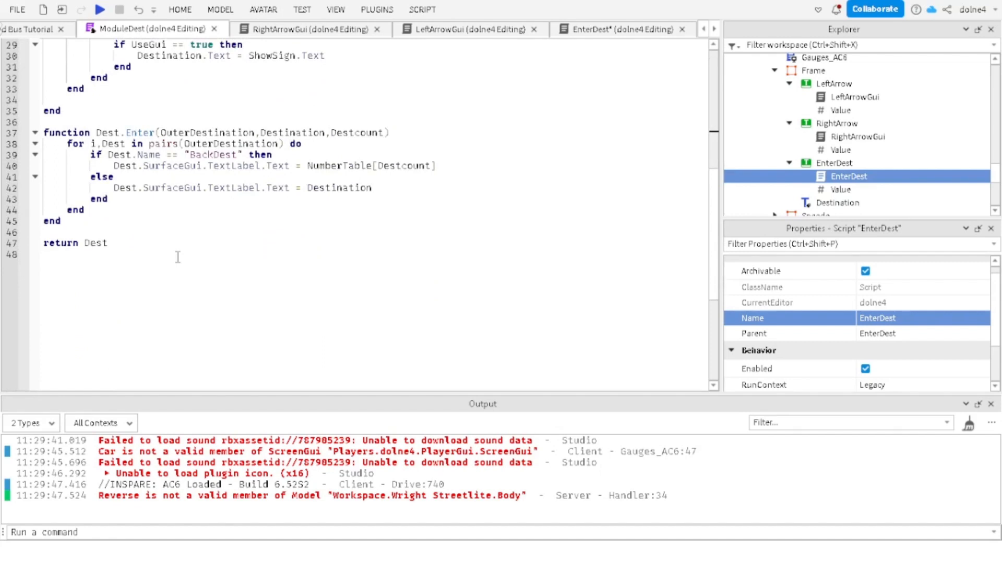
scroll(178, 256, up, 1)
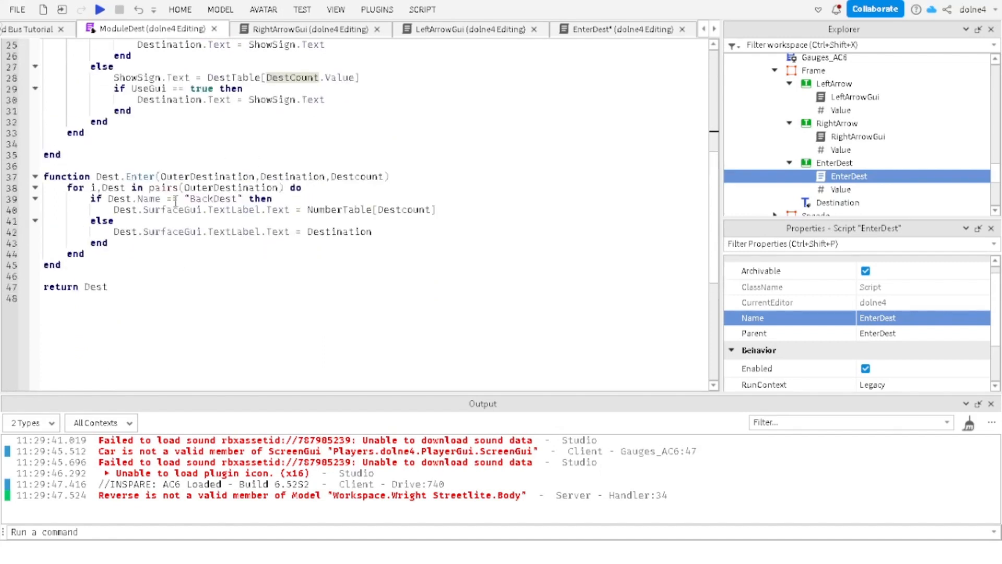
right_click(285, 191)
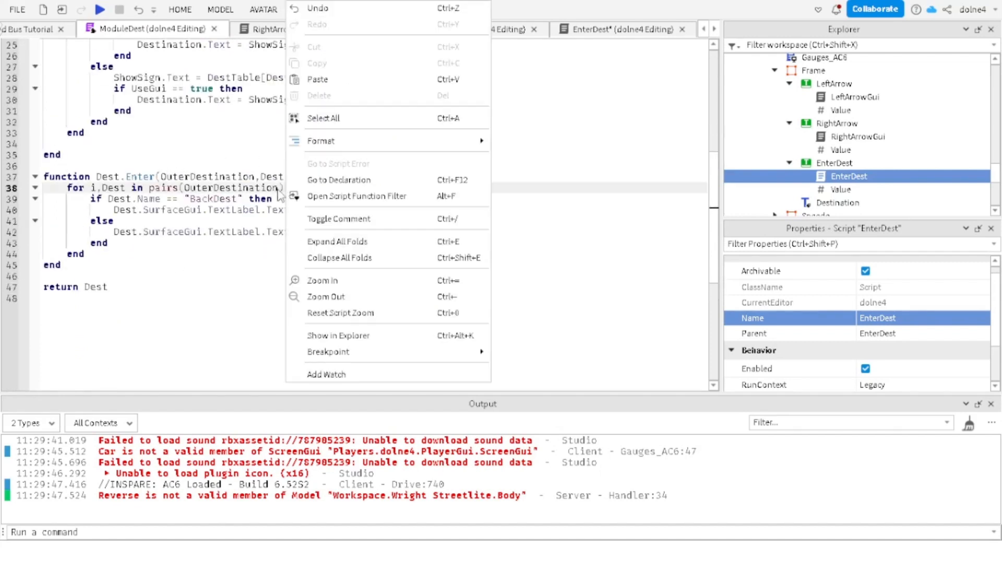
click(246, 176)
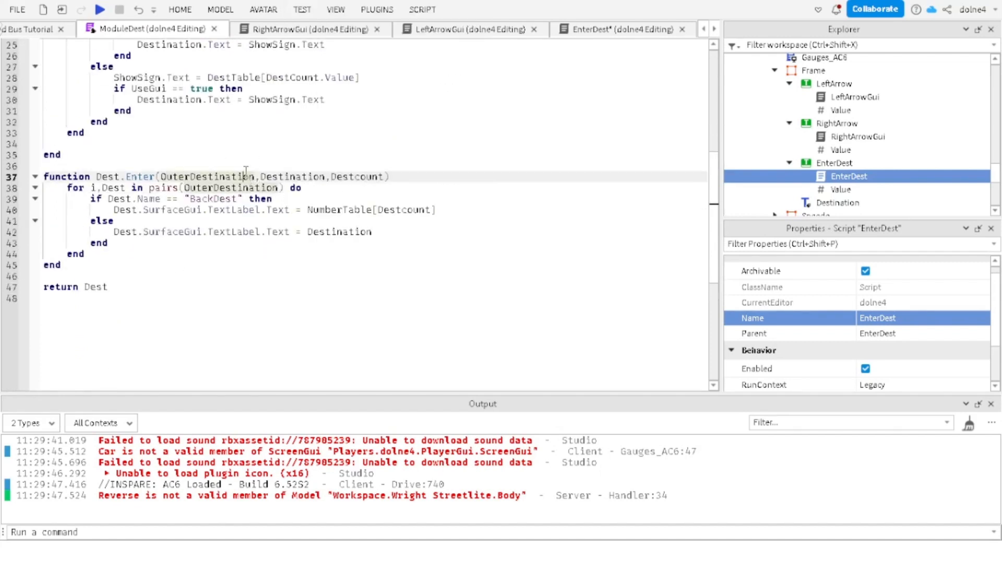
click(293, 178)
click(360, 176)
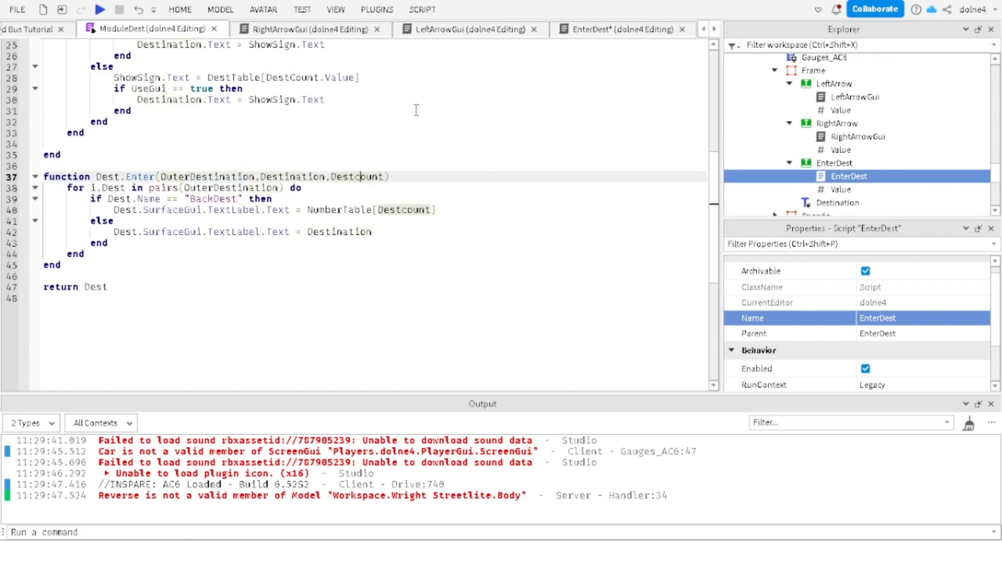
Step: In the EnterDest script, begin a local declaration named OuterDestination below ModuleDest, matching the first parameter of Dest.Enter
click(621, 32)
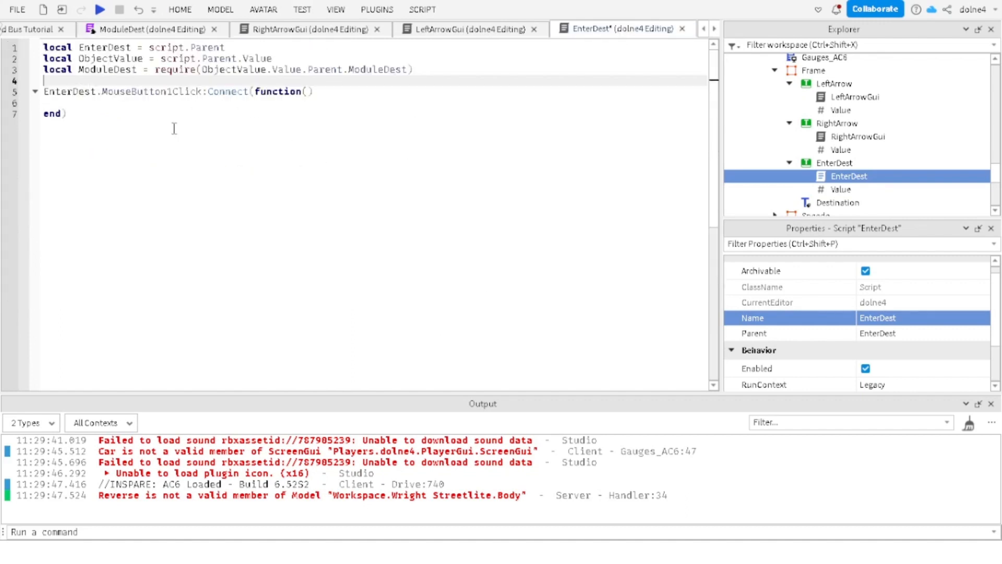
text(local)
click(152, 29)
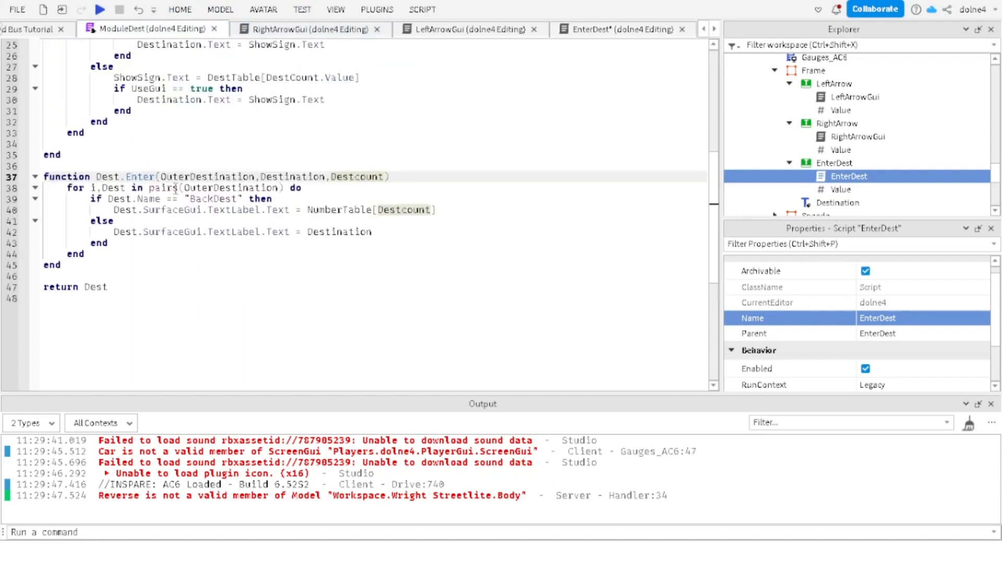
drag(255, 177, 183, 180)
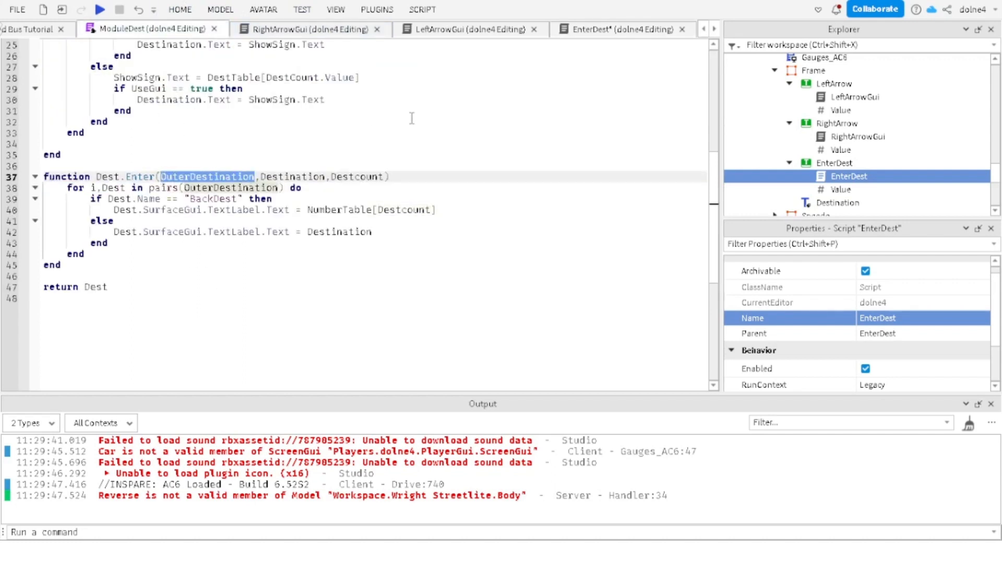
click(601, 28)
text(OuterDestination)
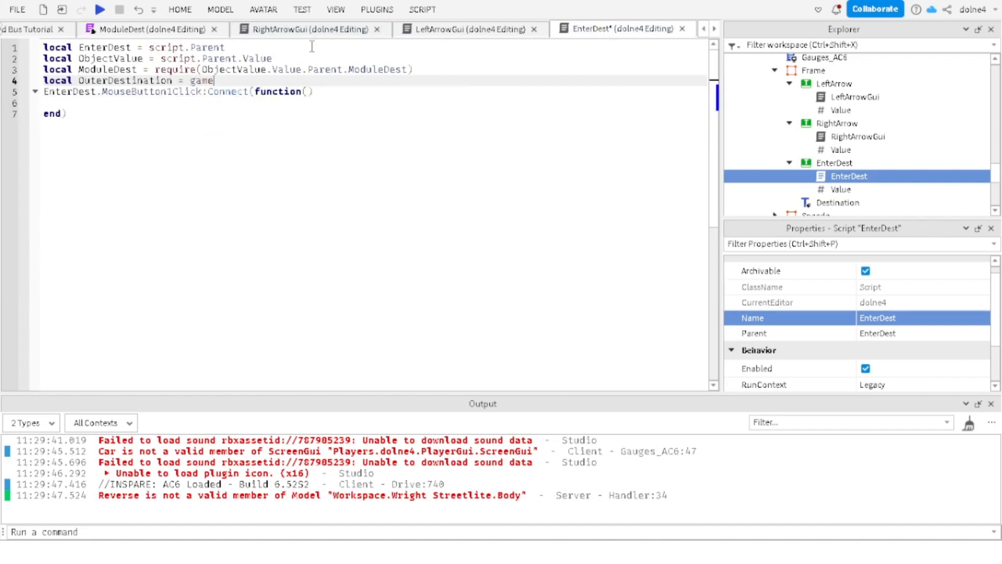
Step: Assign ObjectValue.Value.Parent.Parent.OuterDestination:GetChildren() to the OuterDestination variable and add a new line below it
text(ga)
key(BackSpace)
key(BackSpace)
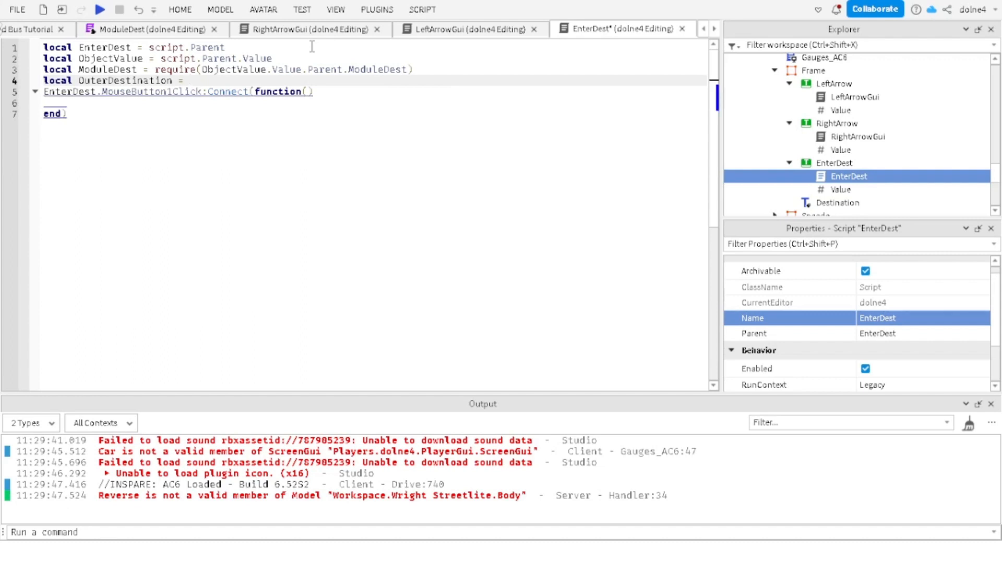
text(ObjectValue.)
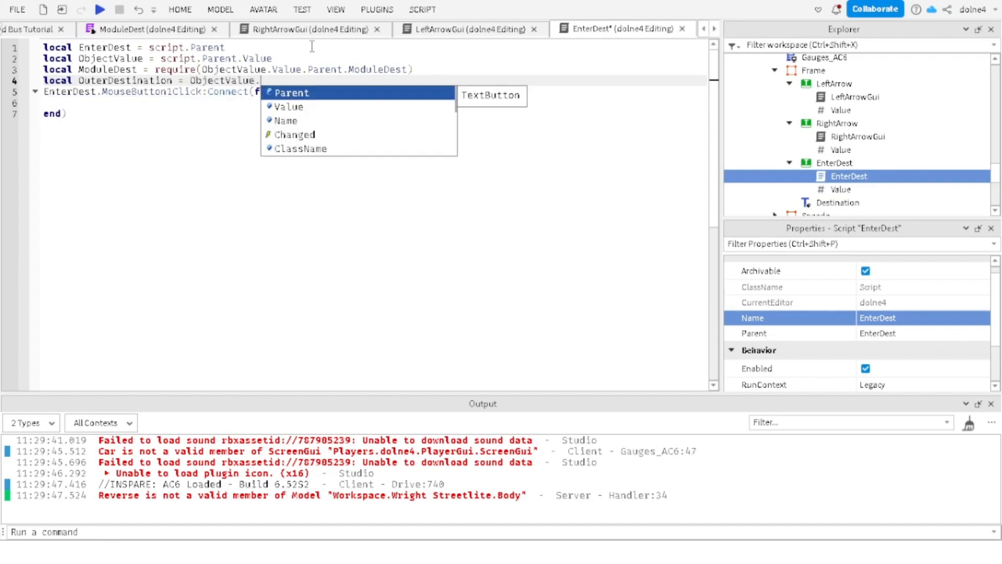
key(Escape)
text(Value)
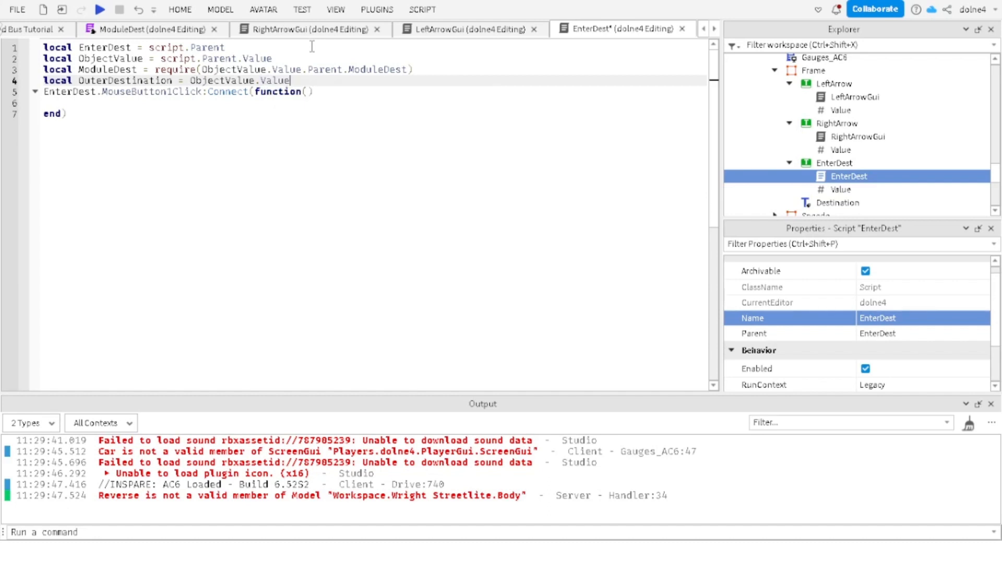
text(.Parent.Parent.OuterDestination)
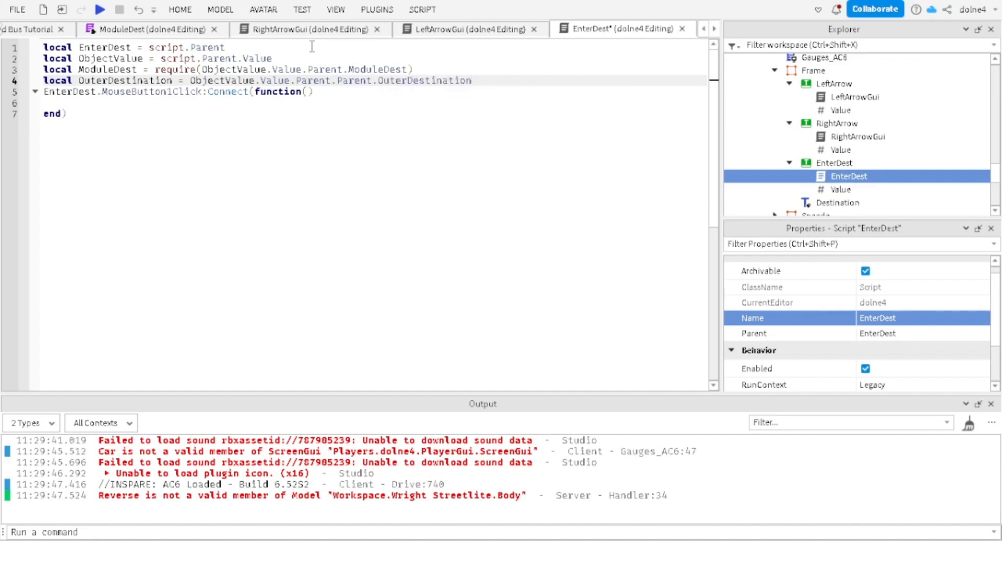
text(:GetChildren())
key(Tab)
key(Return)
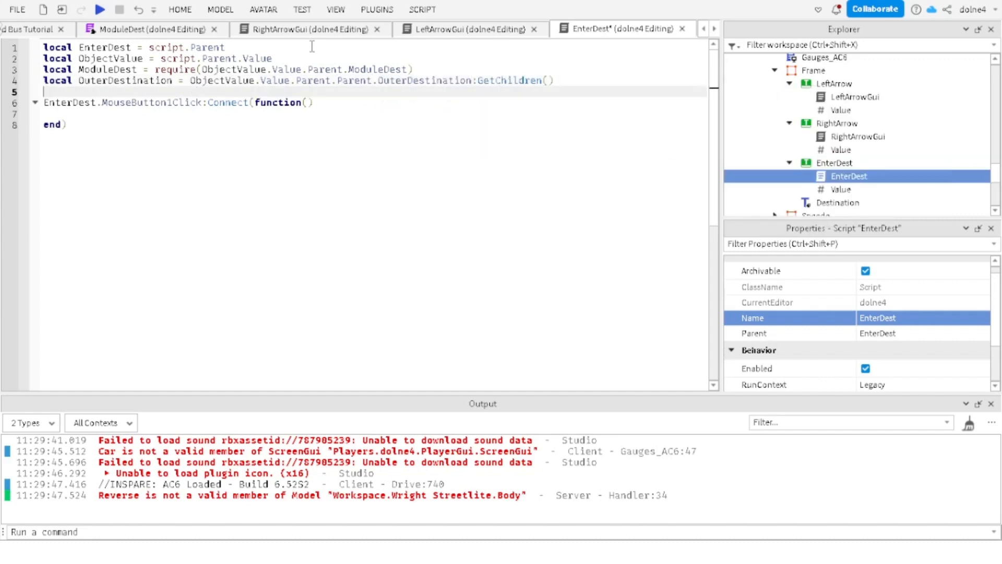
Step: Begin another local declaration on the new line and remove the :GetChildren() call from the OuterDestination declaration
text(local)
click(557, 82)
drag(498, 90, 473, 81)
key(BackSpace)
Step: Open the Script inside InnerDestination's EnterDest part and remove the unfinished fourth argument, Des, from its ModuleDest.Enter call
click(115, 32)
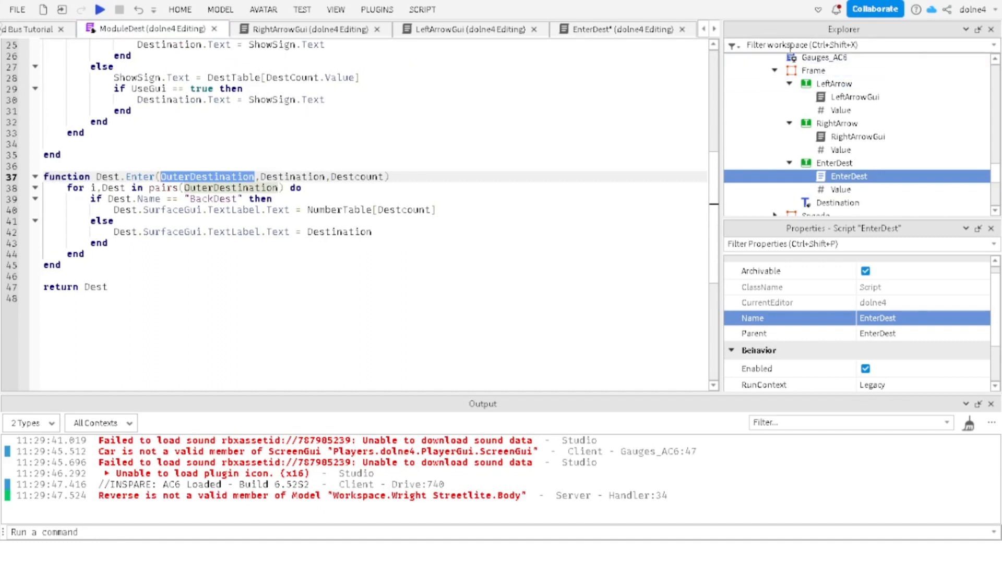
scroll(798, 98, up, 10)
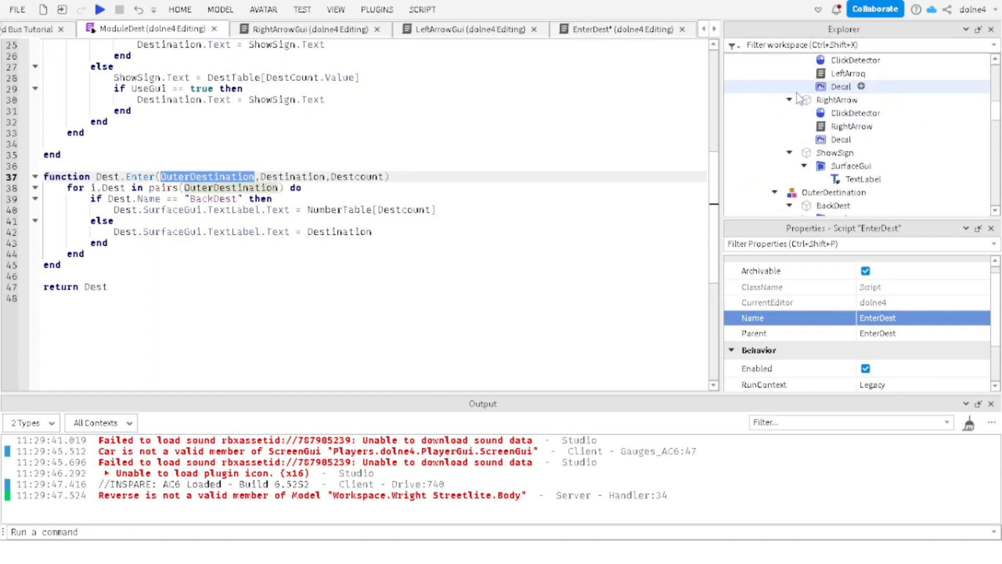
scroll(797, 98, down, 10)
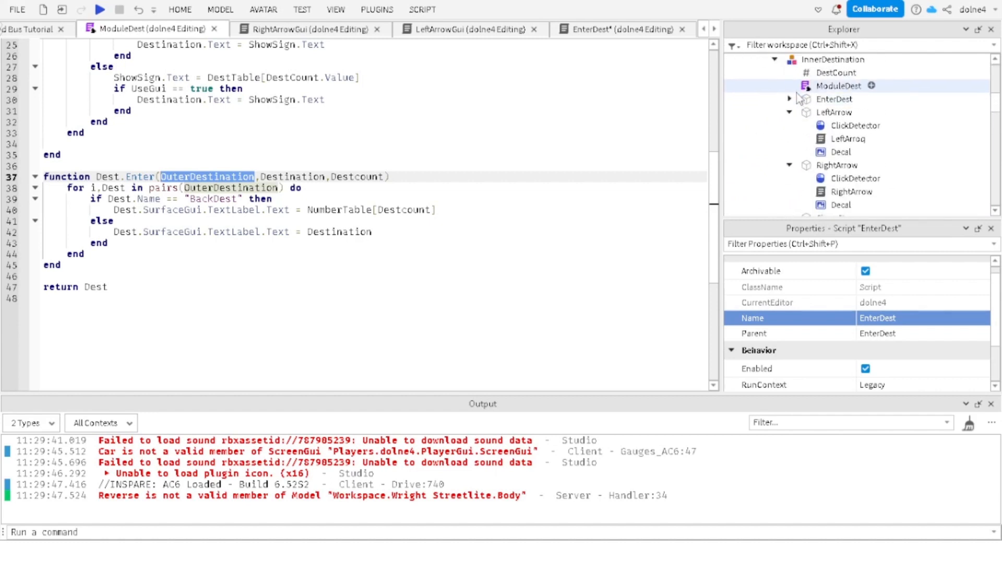
click(790, 121)
double_click(841, 147)
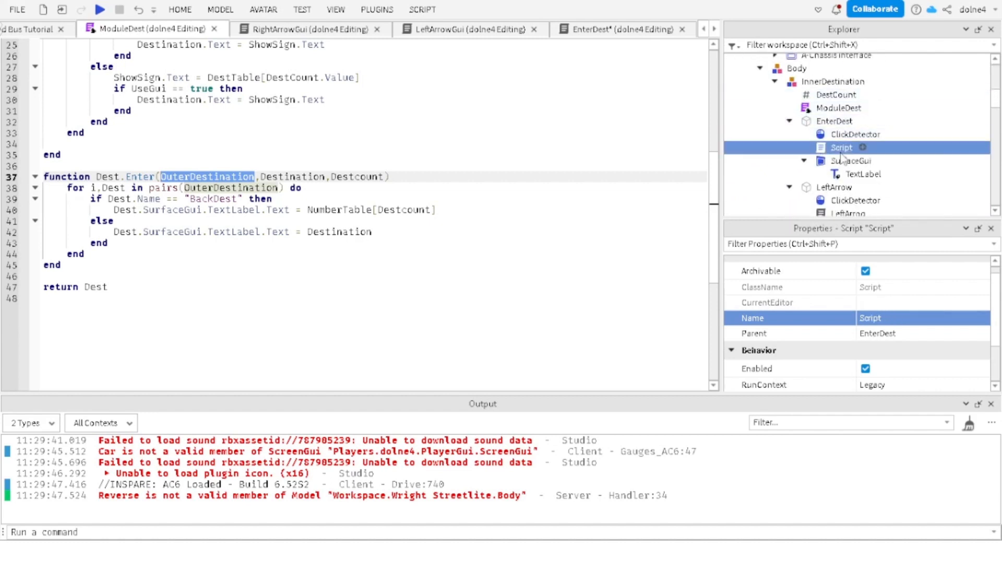
click(545, 127)
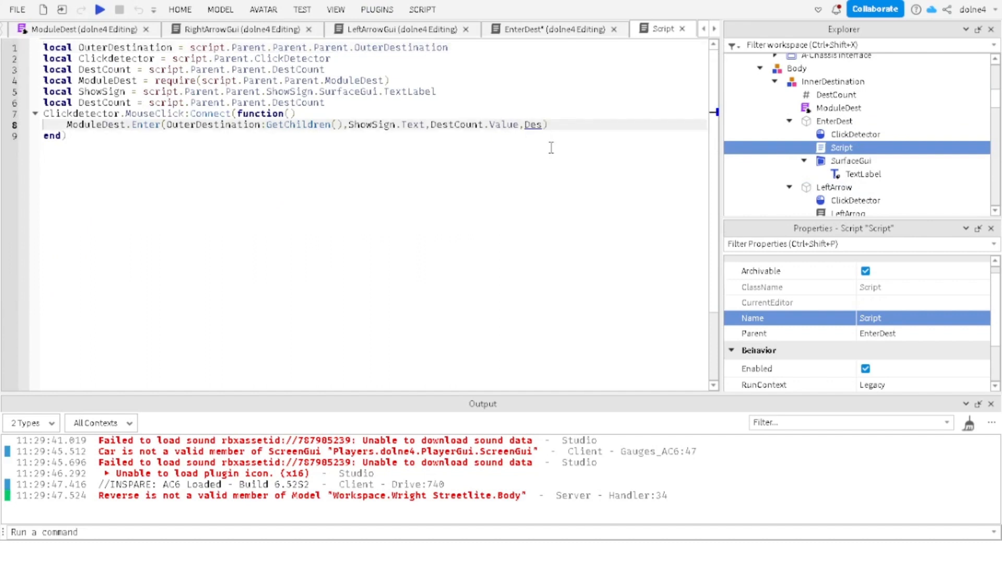
click(539, 127)
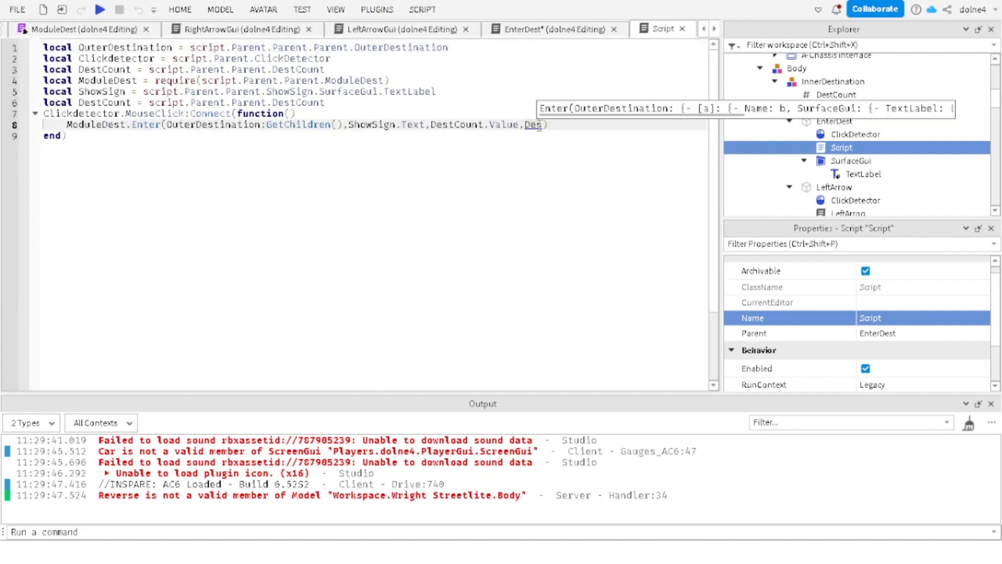
key(BackSpace)
key(BackSpace)
key(BackSpace)
key(BackSpace)
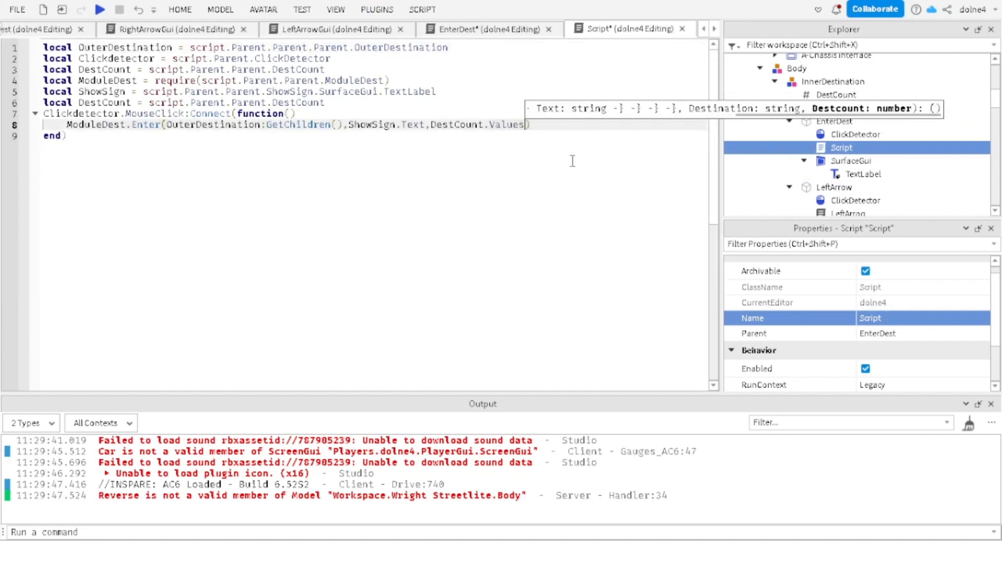
Step: Complete the empty local declaration in the EnterDest button script as ShowSign = ObjectValue.Value.Parent.ShowSign
click(385, 124)
click(476, 29)
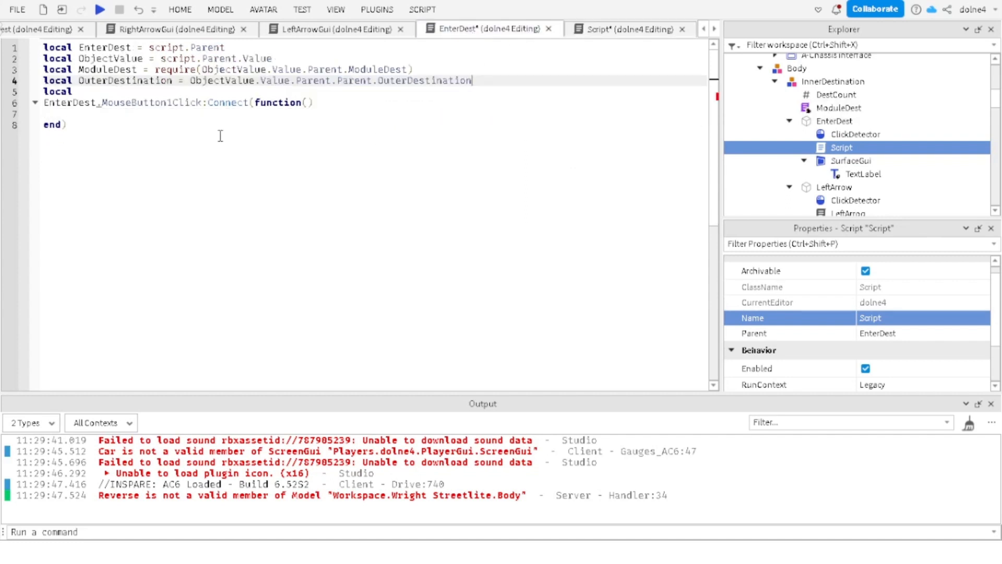
click(133, 89)
text(Shpw)
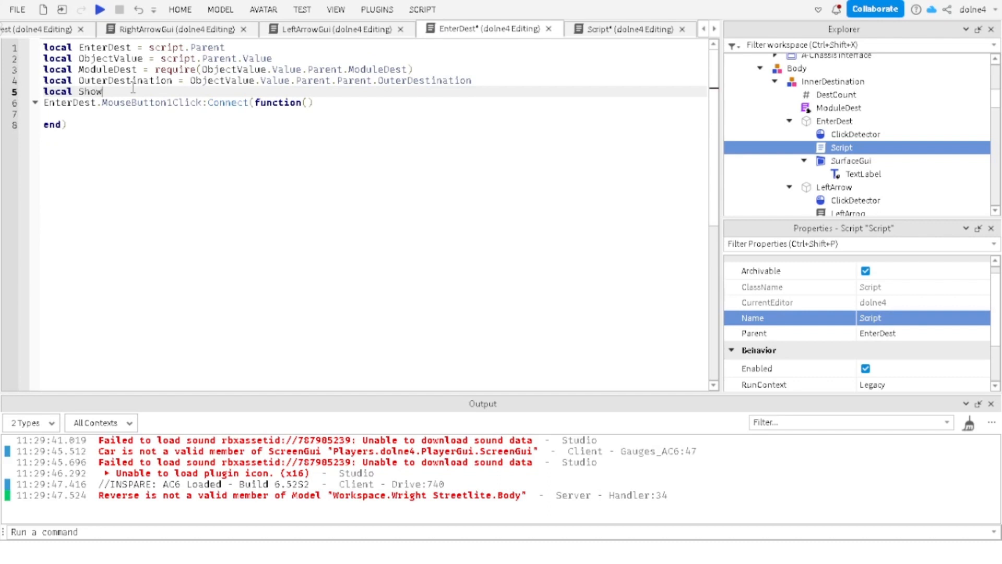
text(Sign = )
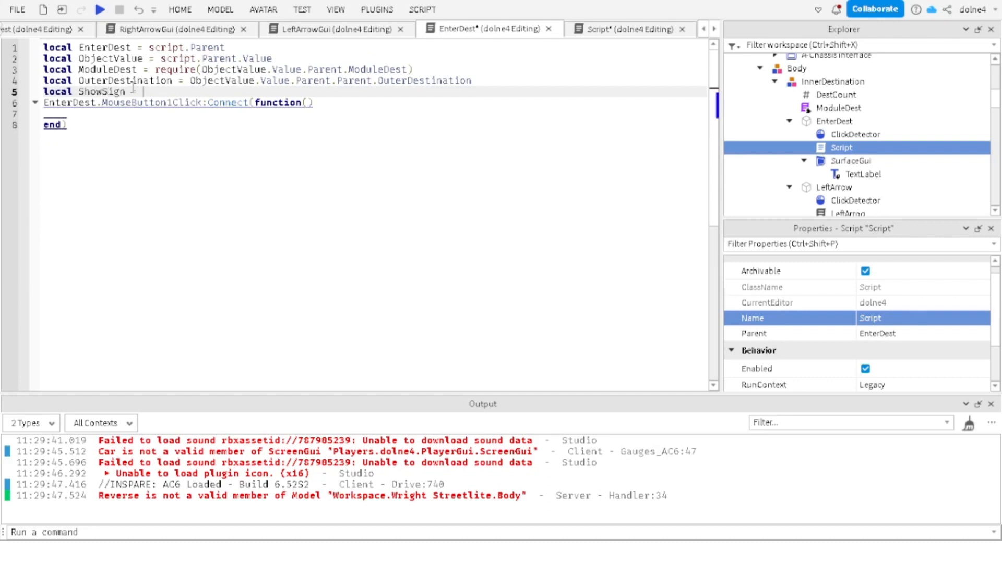
text(ObjectValue.)
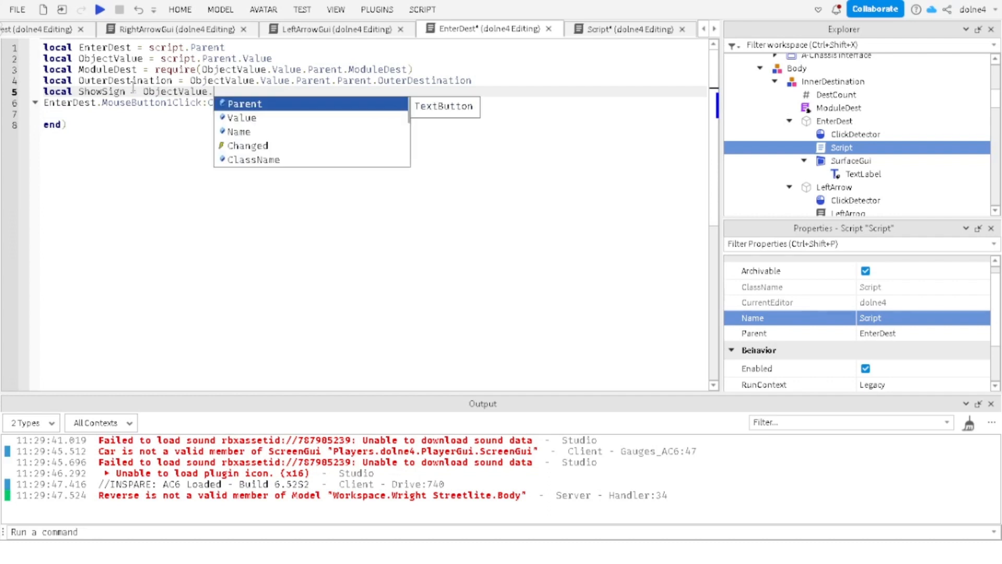
text(Value.)
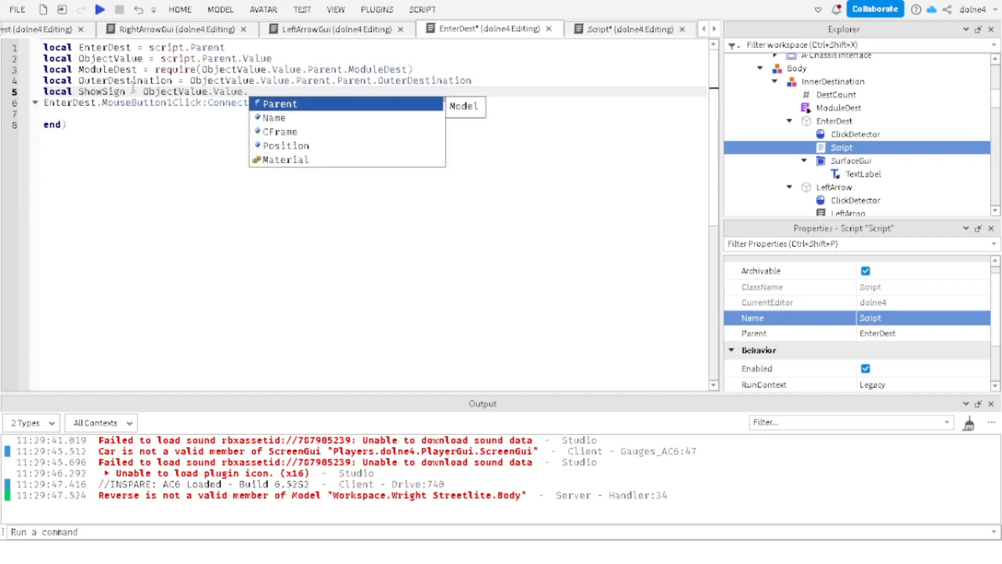
text(Parent.Parent.S)
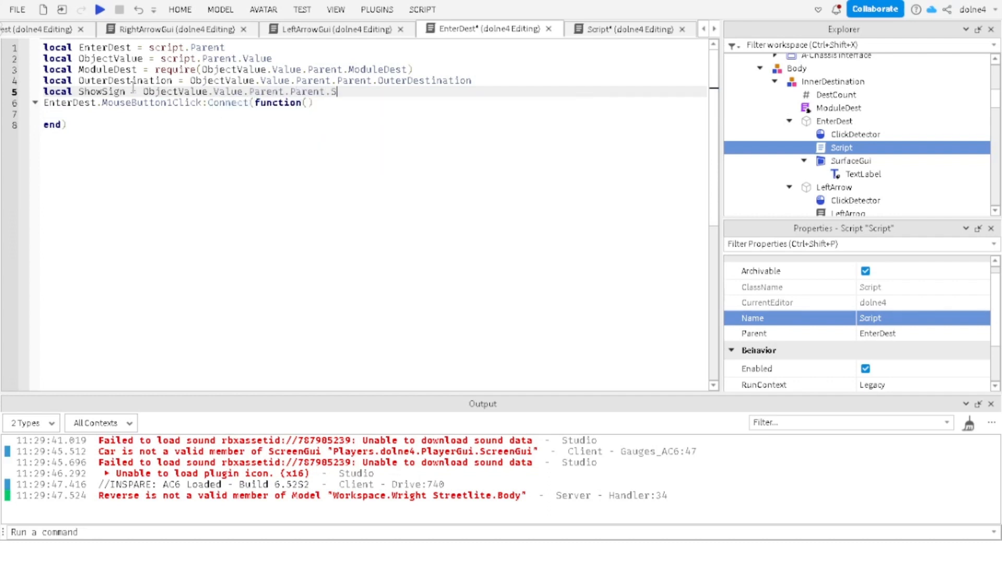
key(BackSpace)
key(BackSpace)
key(BackSpace)
text(ShowSign)
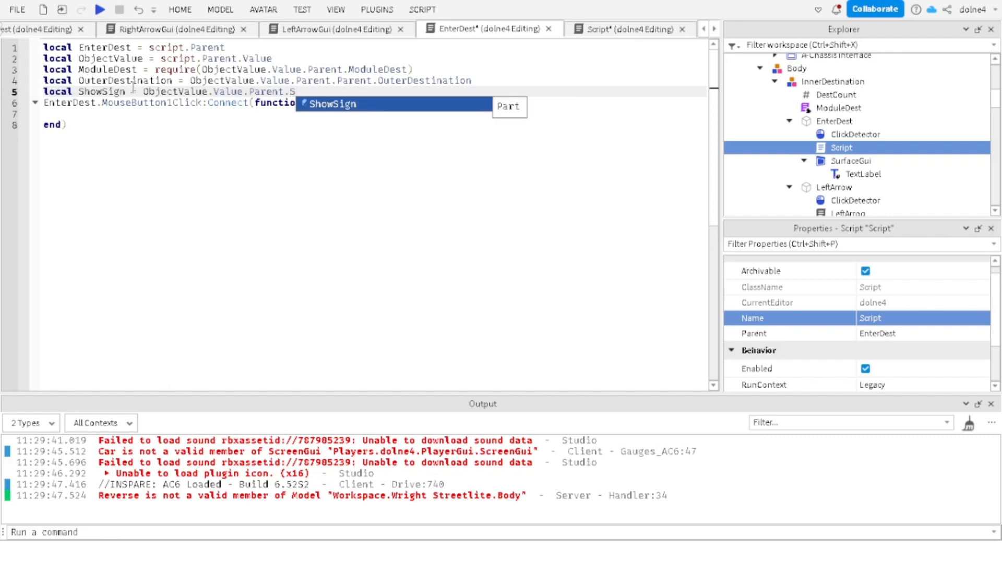
Step: Extend the path assigned to the ShowSign variable with .SurfaceGui.TextLabel
text(.)
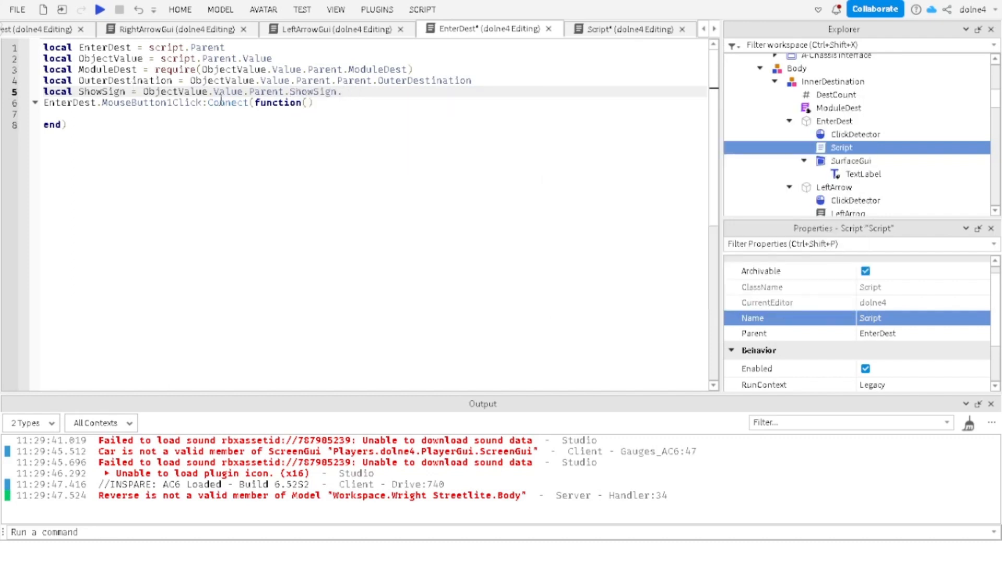
text(TExTex)
text(.SurfaceGui.)
text(Tex)
key(Tab)
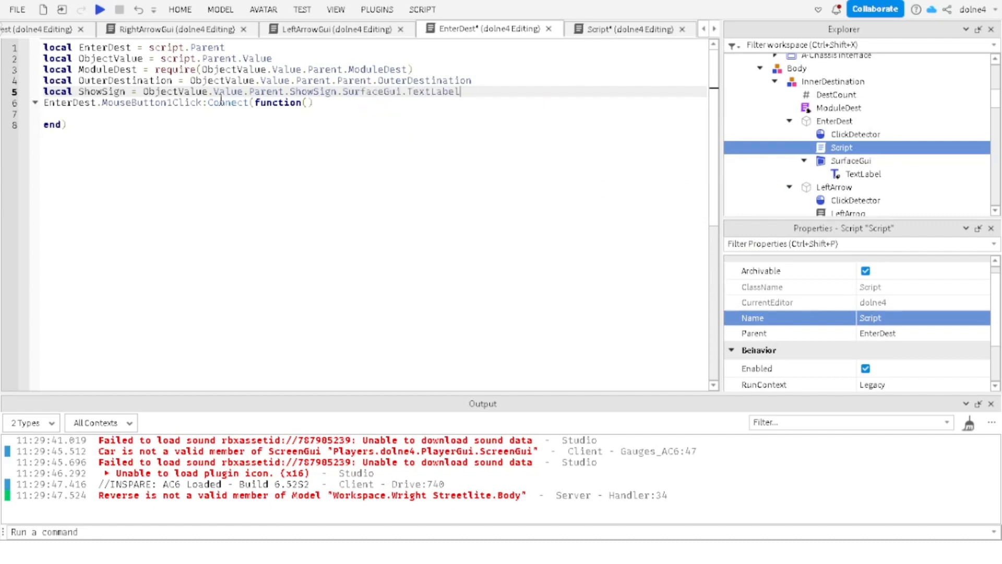
Step: Add a ModuleDest.Enter() call with no arguments inside the MouseButton1Click handler
click(88, 122)
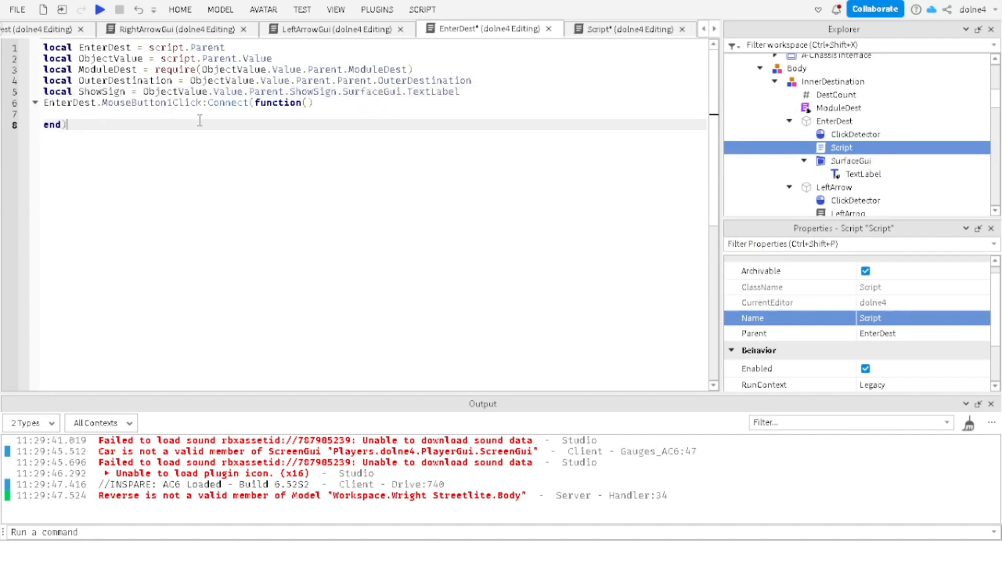
click(167, 114)
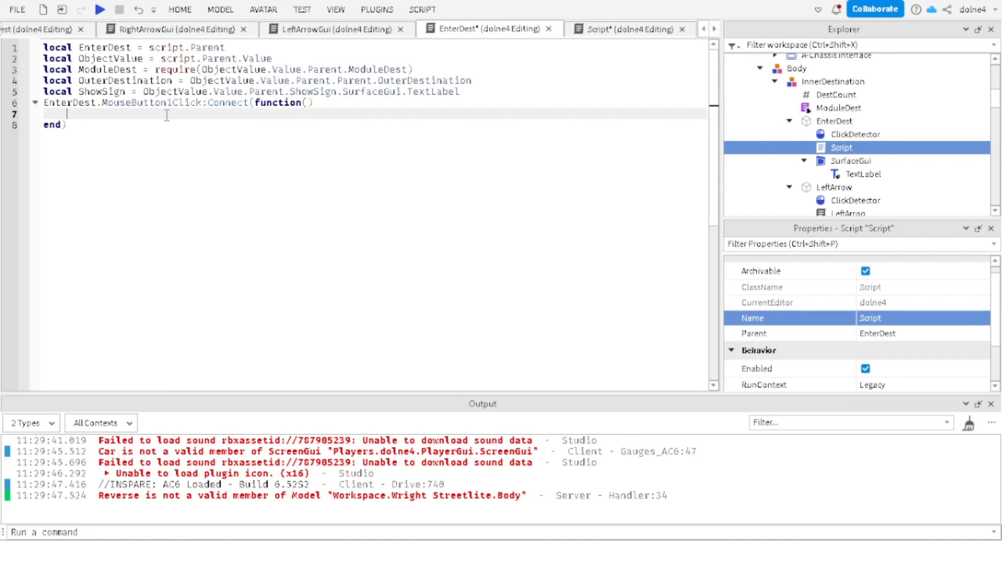
text(<])
key(BackSpace)
text(ModuleDest.)
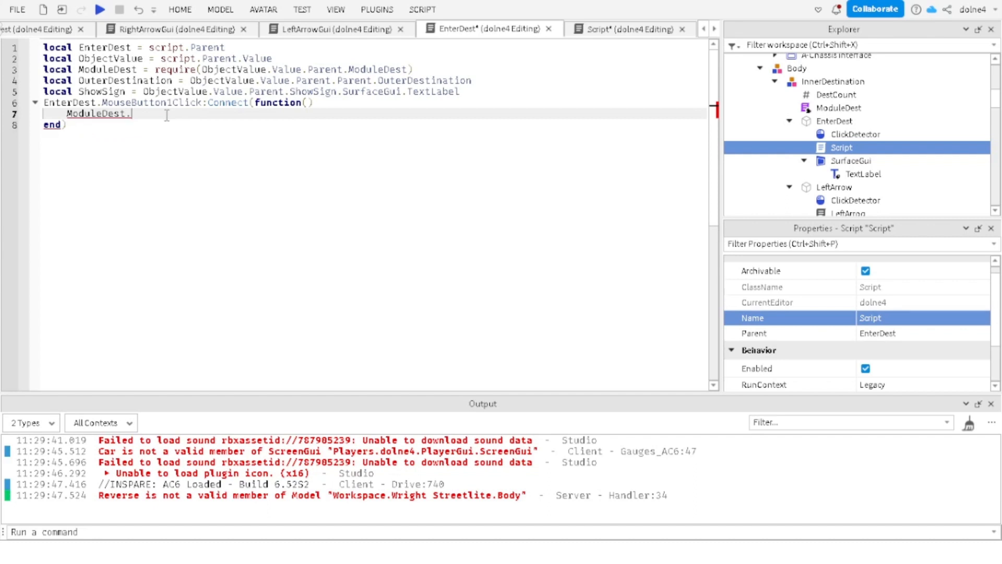
text(Enter()
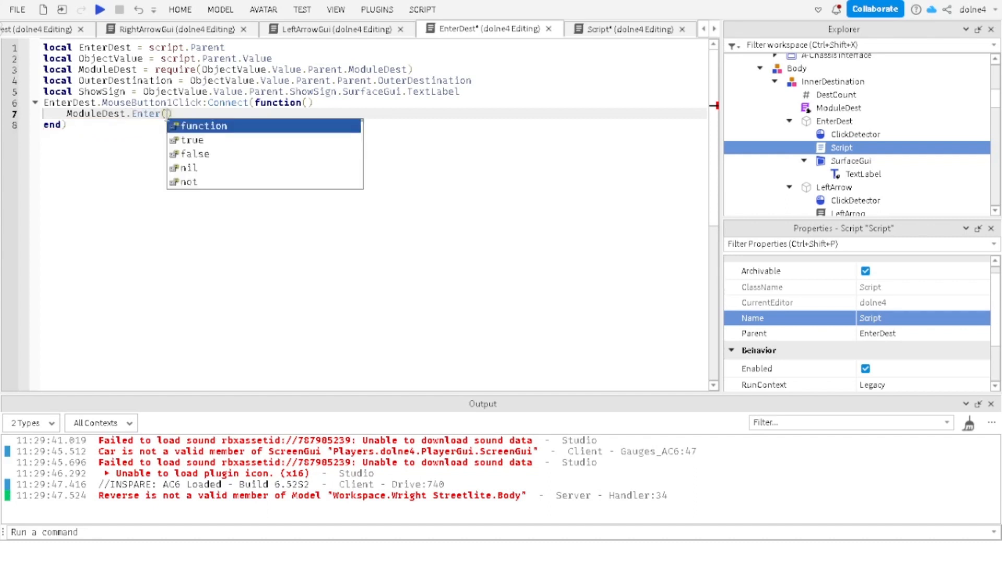
Step: Pass OuterDestination:GetChildren() and ShowSign.Text as the first two arguments of the ModuleDest.Enter call in the EnterDest button script
scroll(161, 32, up, 4)
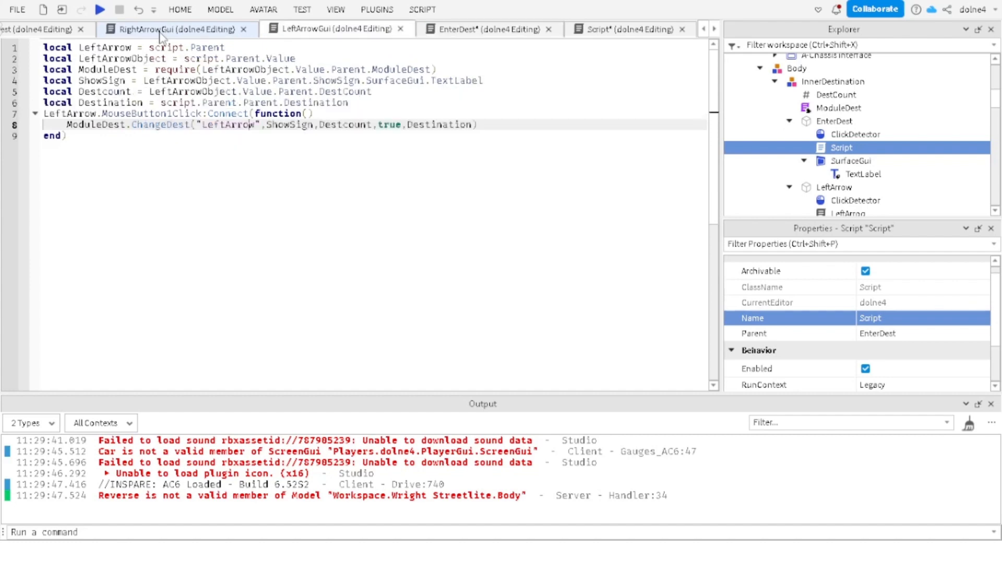
click(162, 30)
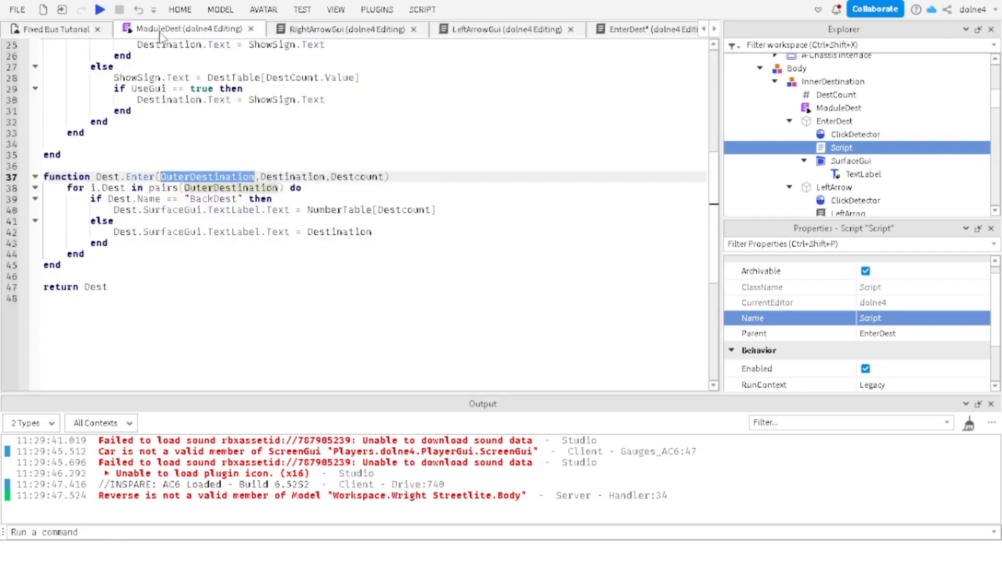
click(640, 28)
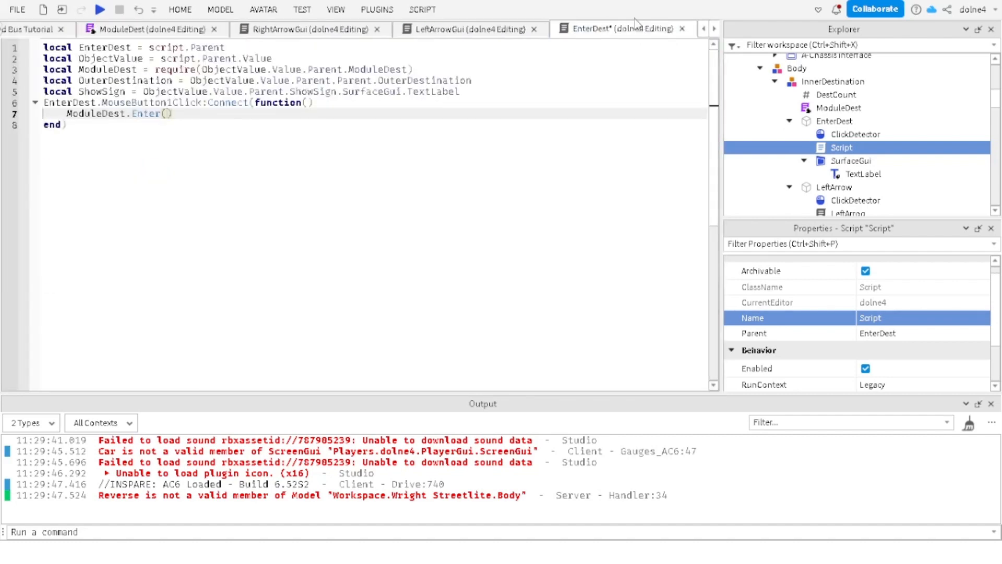
text(OuterDestination)
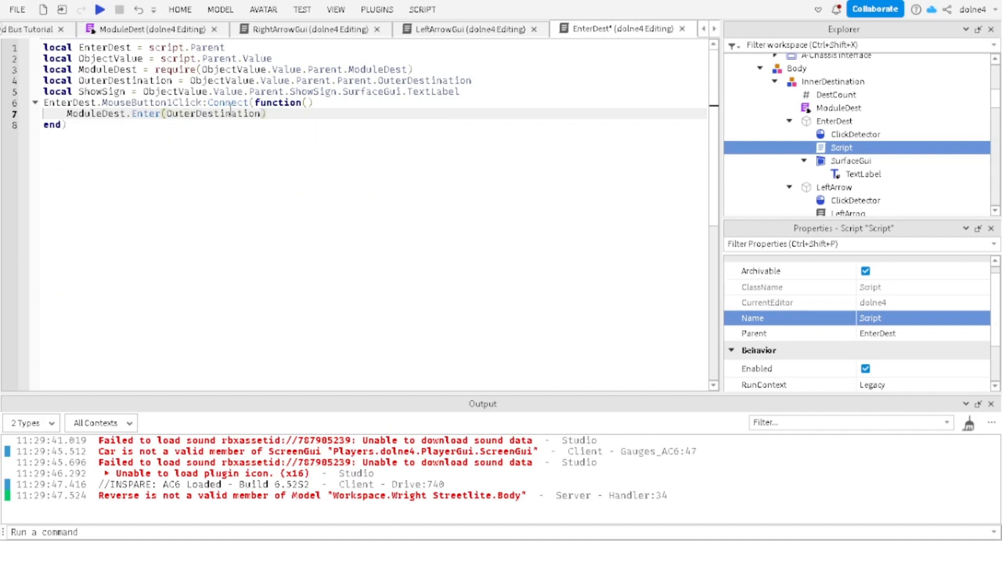
text(:GetChildren(),ShowSign)
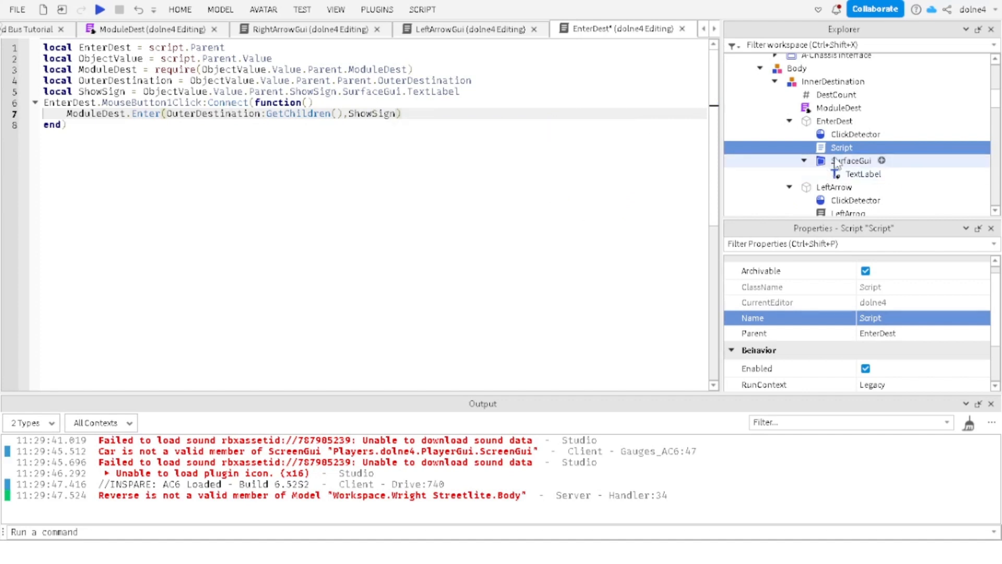
double_click(830, 147)
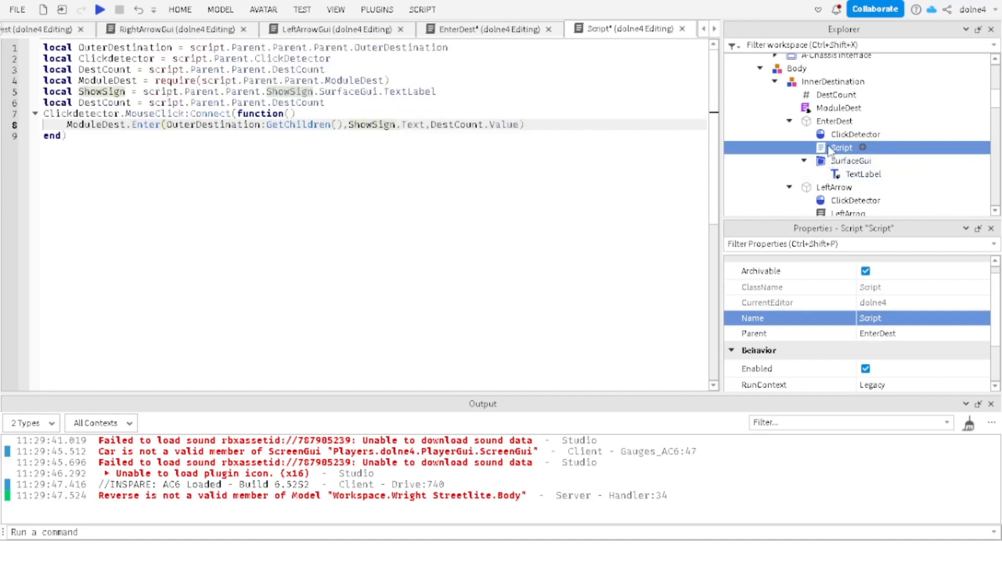
click(499, 30)
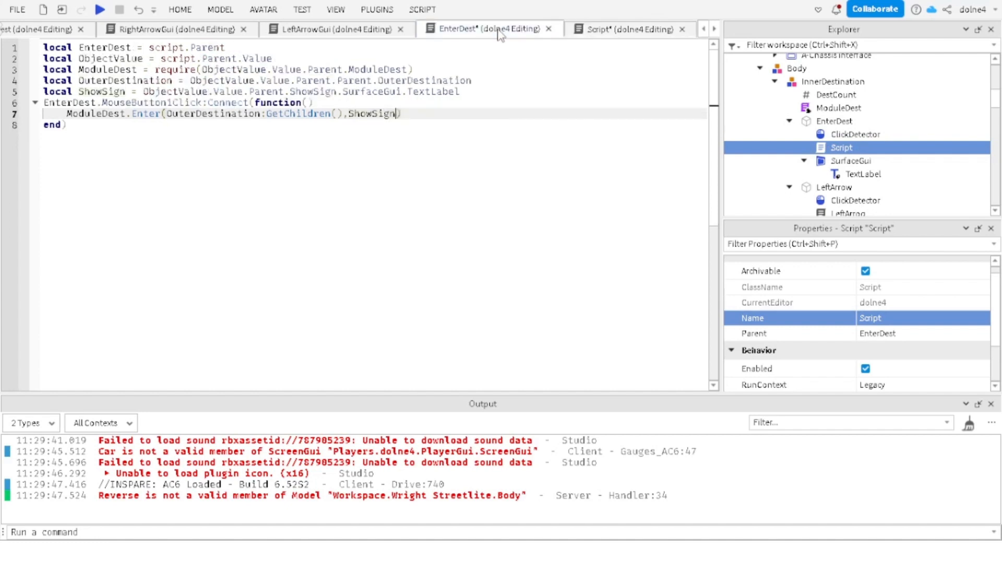
text(.Text,)
Step: Declare a local DestCount variable as ObjectValue.Value.Parent.DestCount below the ShowSign line in the EnterDest button script
click(600, 34)
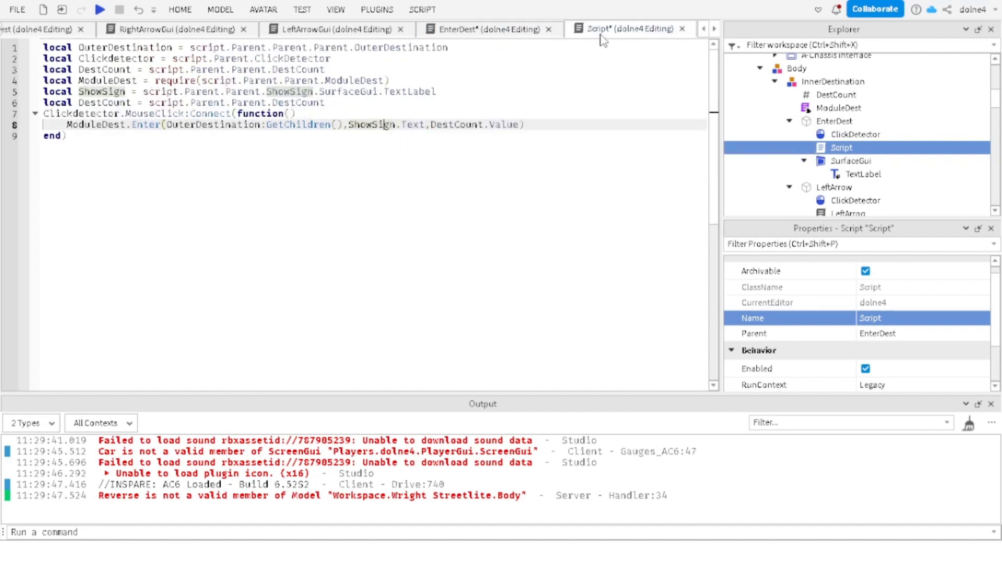
click(489, 34)
click(461, 89)
key(Return)
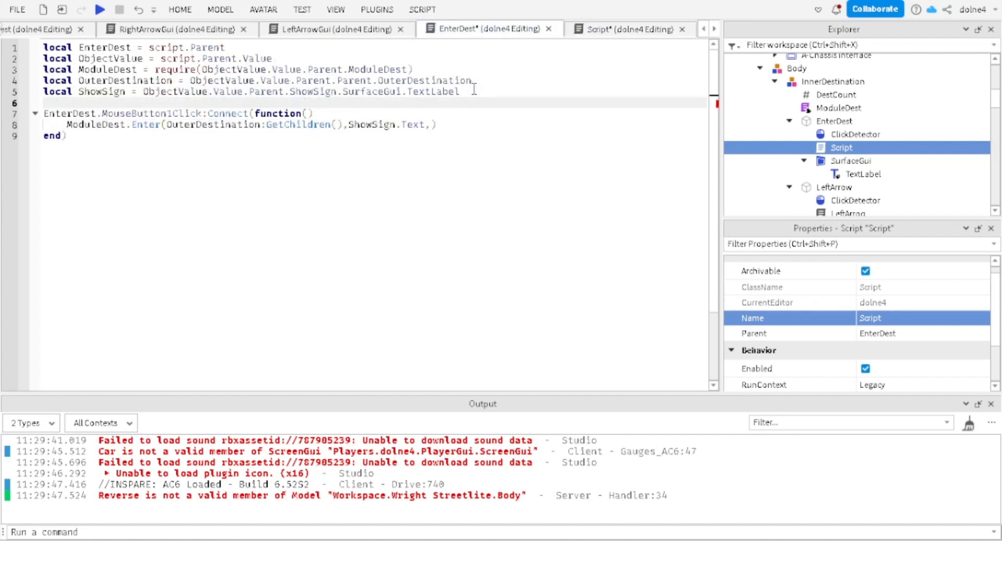
text(local DestCount =)
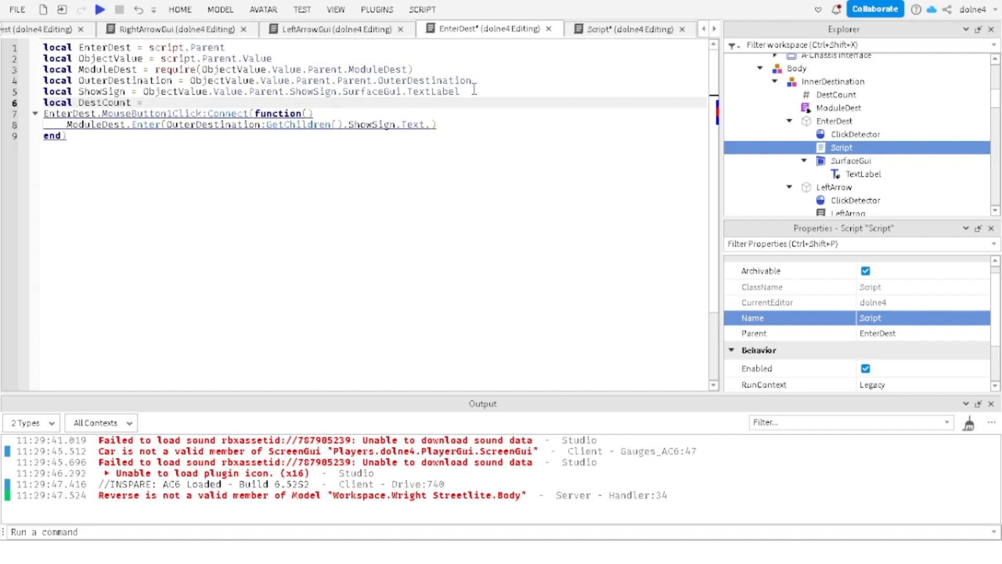
text(s)
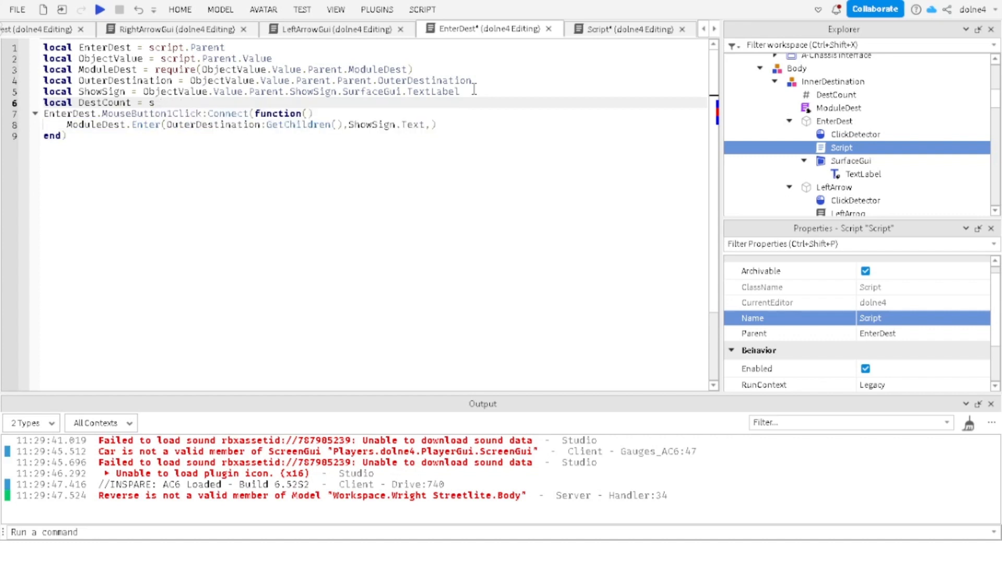
text(cripObjectValue.)
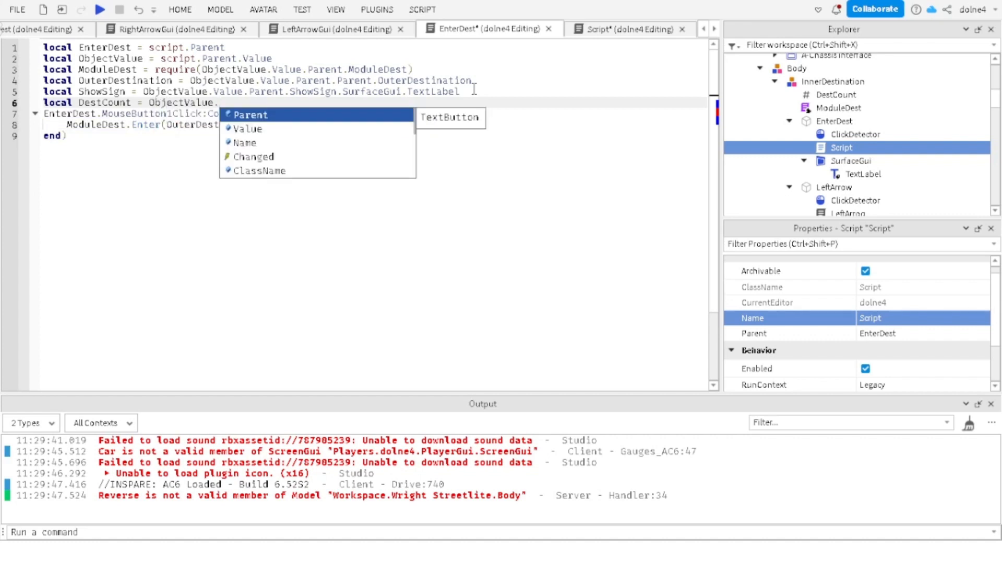
text(Value)
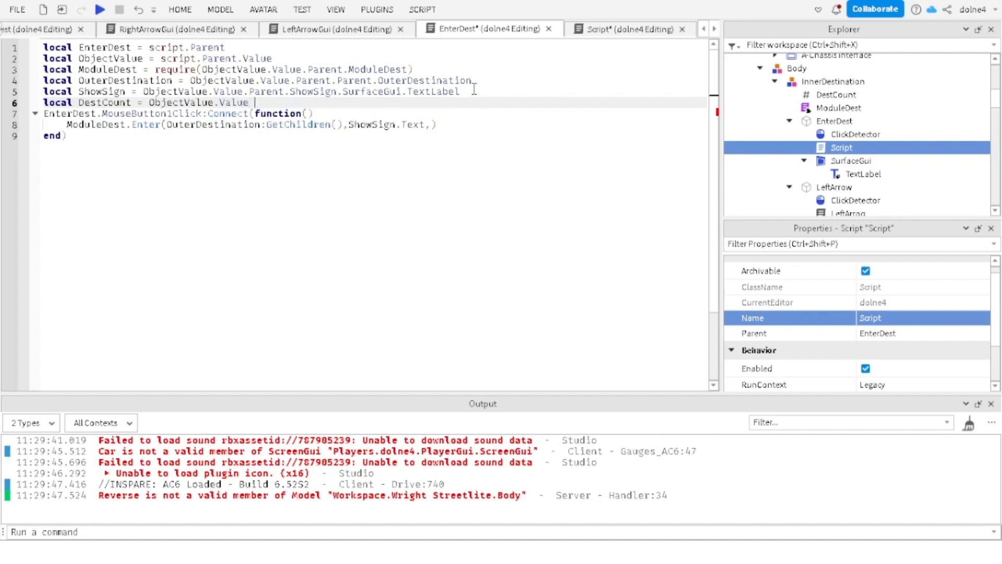
text(.Parent.)
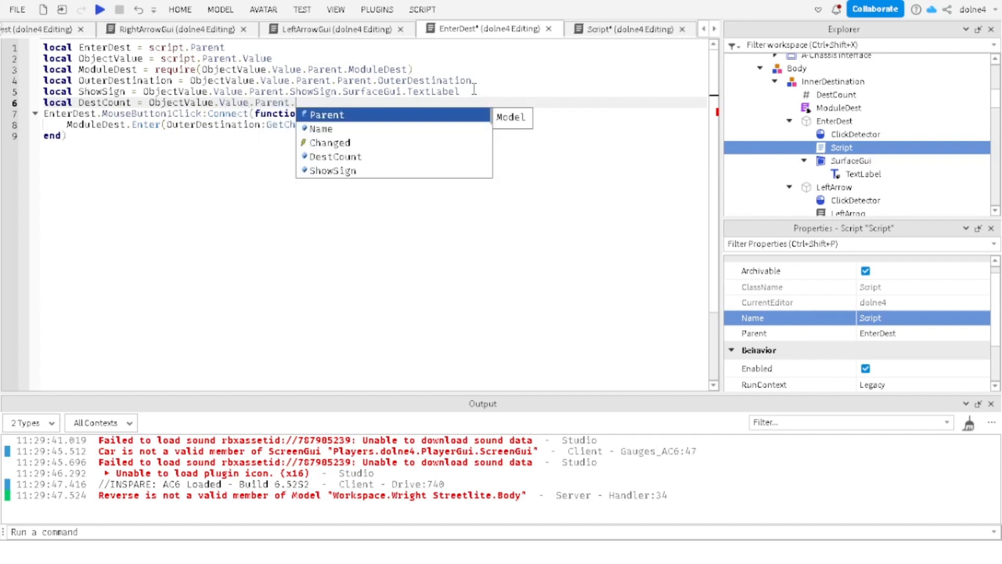
text(De)
key(Tab)
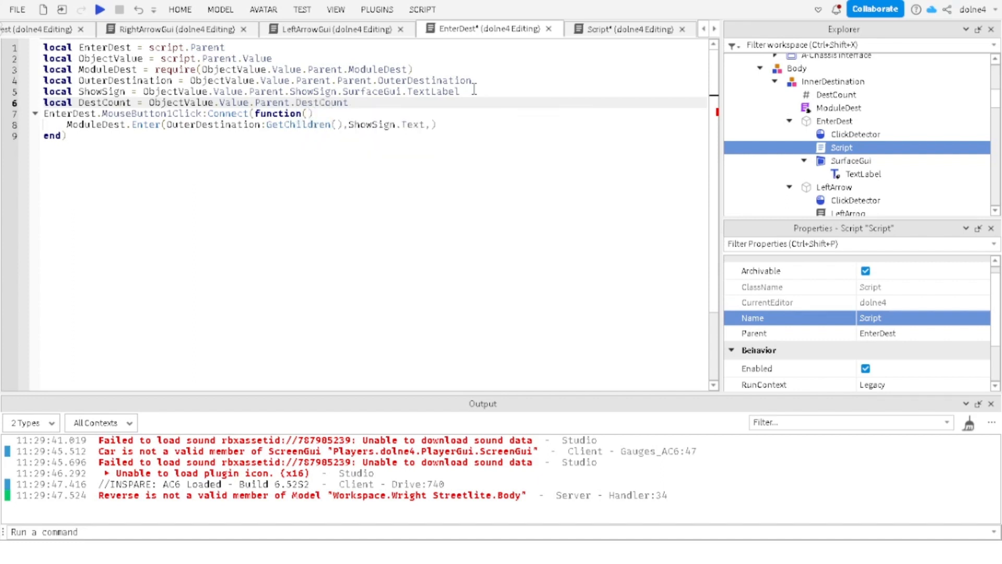
Step: Add DestCount.Value as the third argument of the ModuleDest.Enter call
click(432, 124)
text(D)
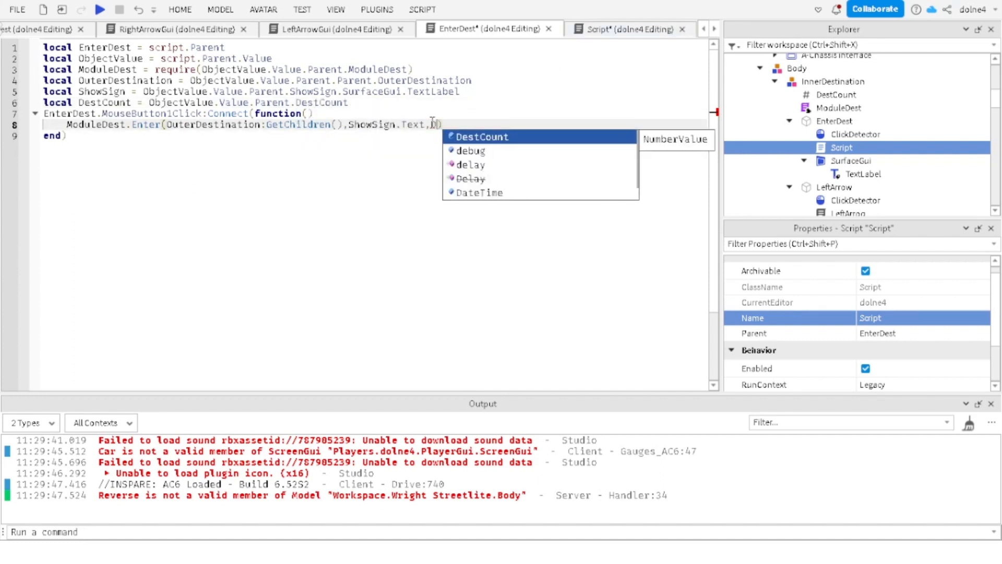
key(Tab)
text(.Val)
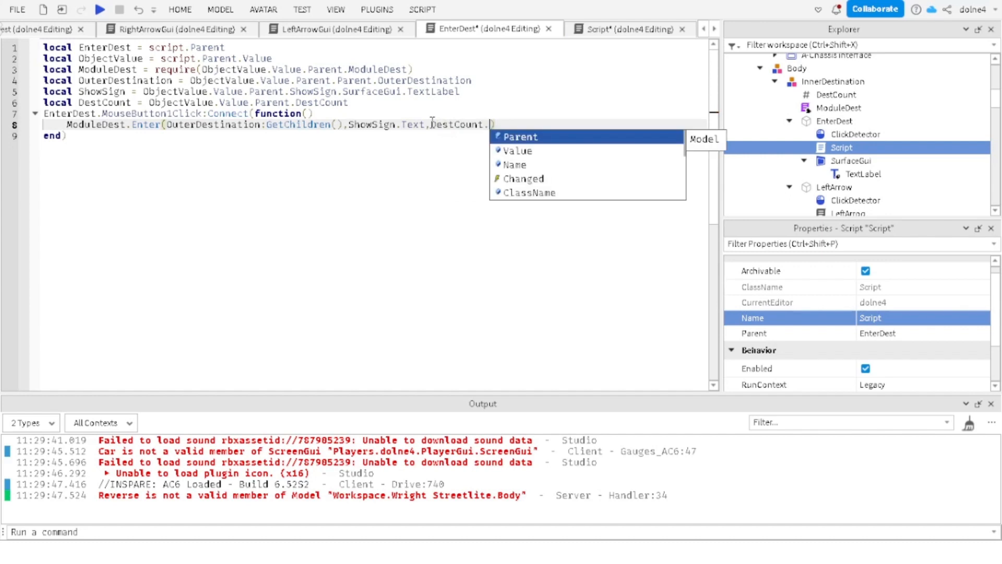
key(Tab)
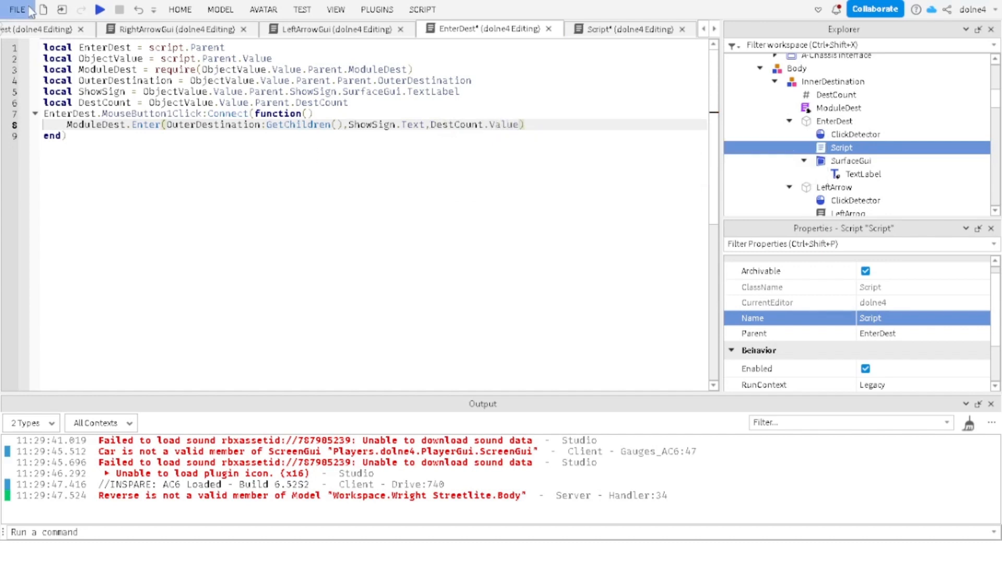
Step: Return to the 3D view and copy the Gauge frame from StarterGui's ScreenGui
scroll(29, 32, up, 4)
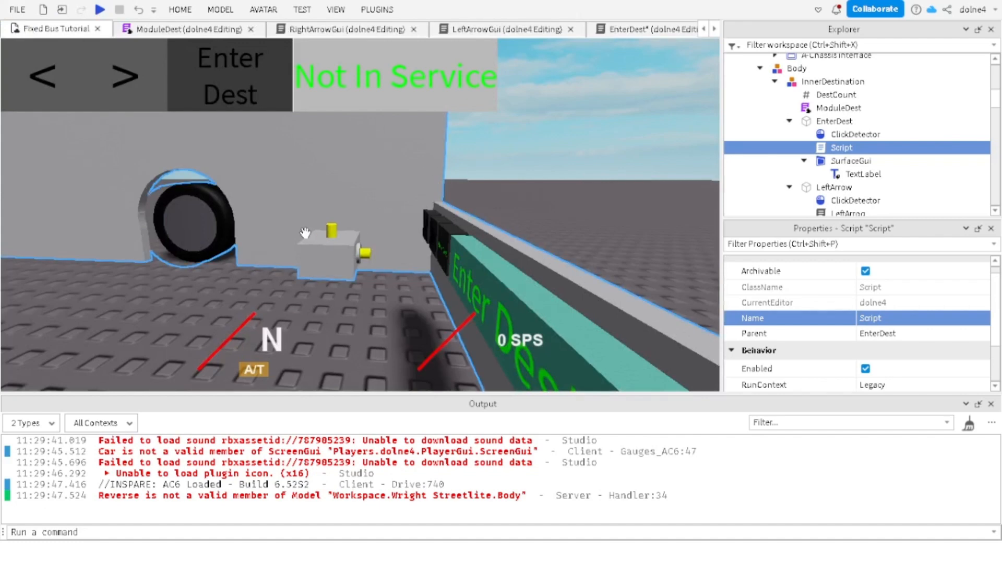
right_drag(304, 233, 271, 229)
key(s)
scroll(836, 130, down, 20)
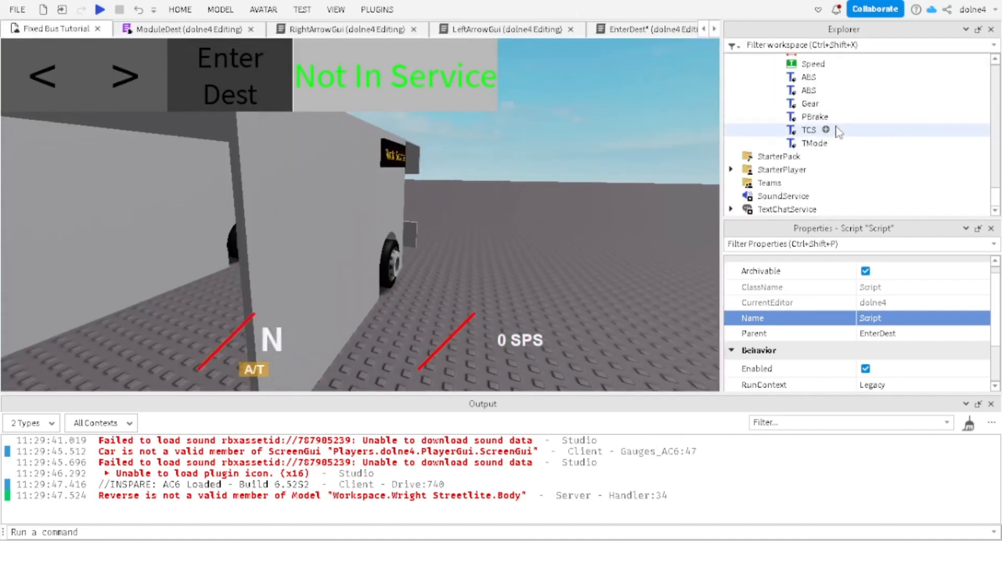
scroll(836, 130, up, 5)
scroll(837, 131, up, 5)
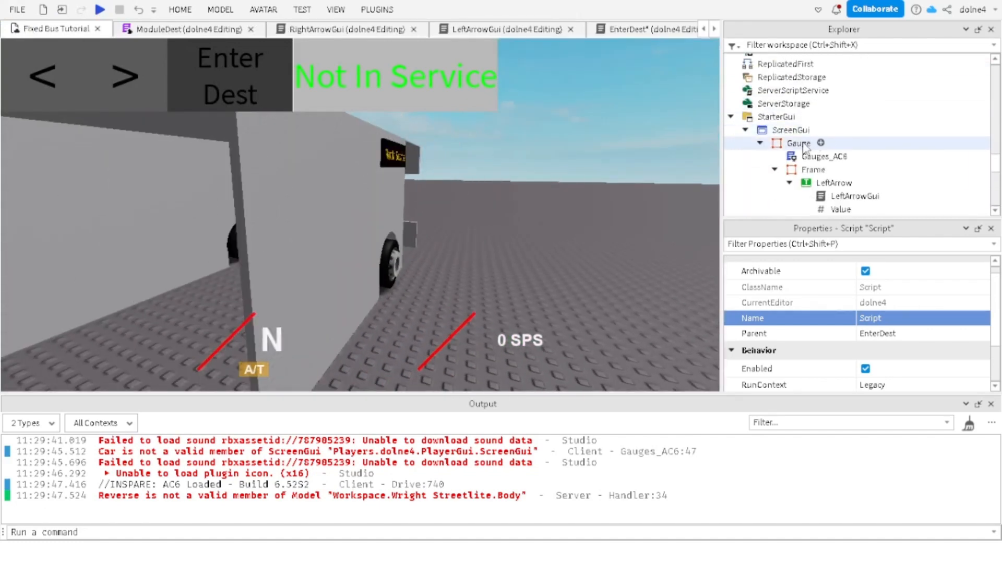
click(792, 144)
Step: Replace the Gauge frame in the A-Chassis Tune's Plugins folder with the copied Gauge frame
scroll(792, 146, up, 20)
scroll(803, 146, down, 2)
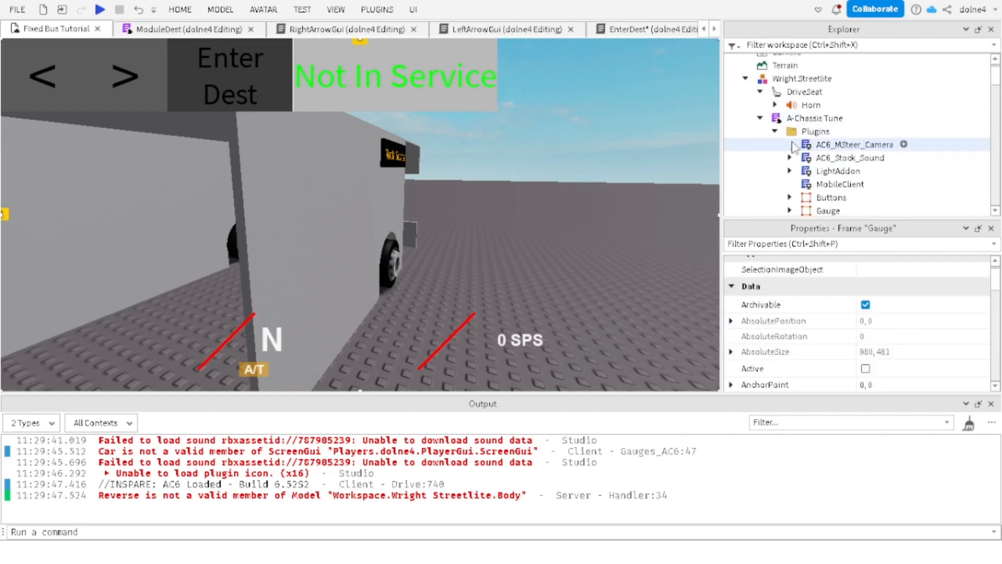
click(812, 172)
click(812, 172)
key(Delete)
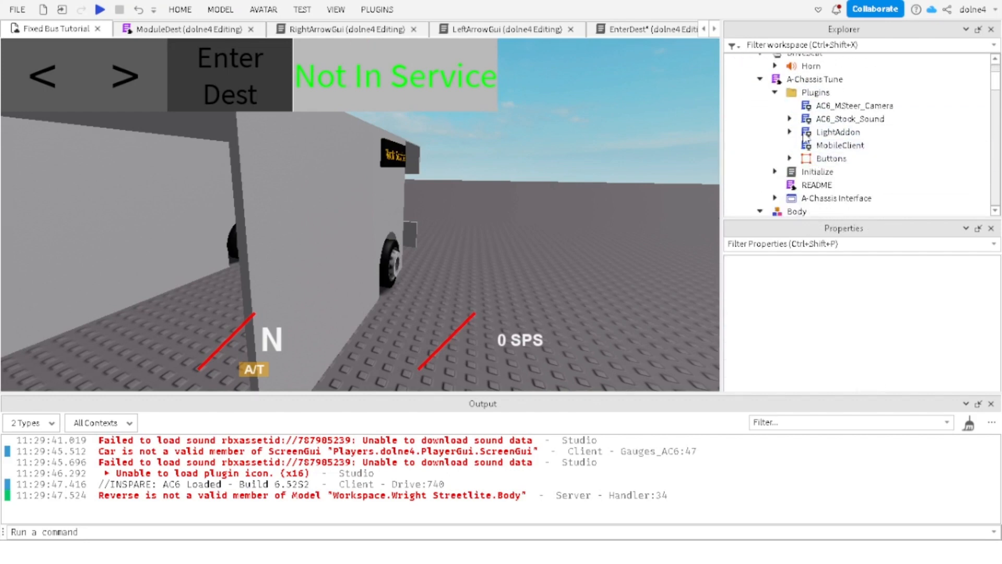
click(795, 94)
key(ctrl+shift+v)
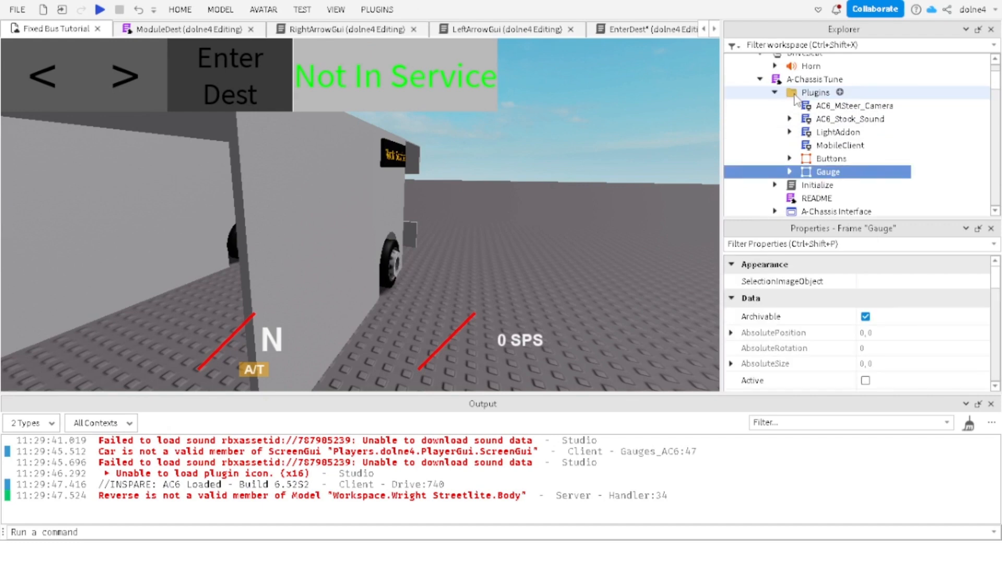
Step: Move the camera inside the bus near the destination controls and start a Play Here test
click(302, 10)
click(548, 179)
key(w)
key(a)
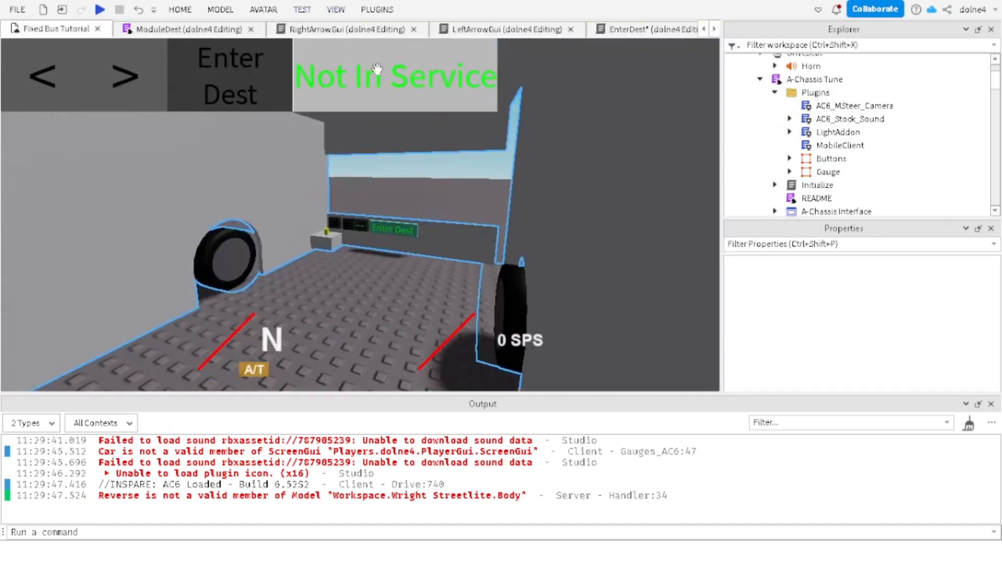
click(303, 9)
click(17, 38)
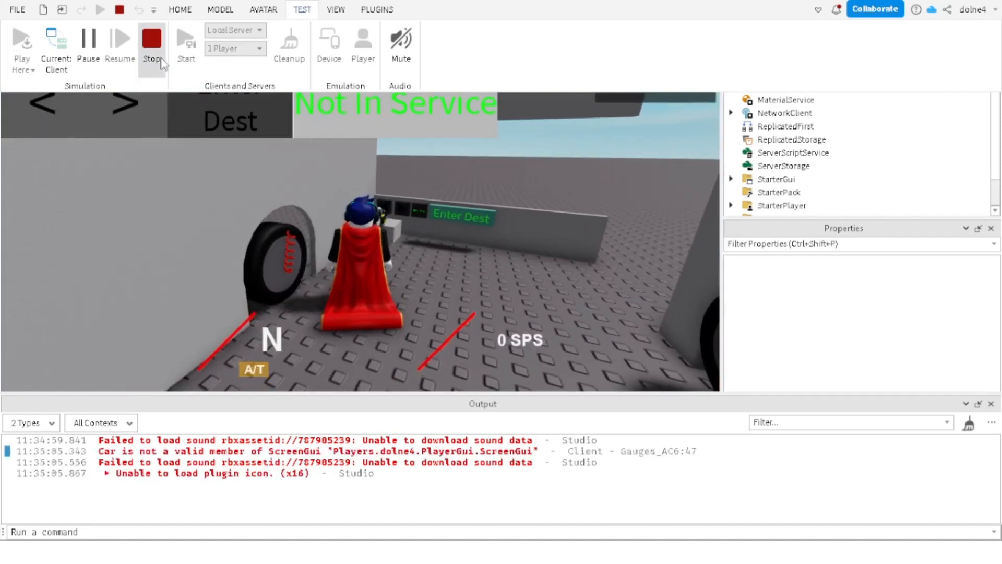
Step: Stop the play test and save the place to Roblox
key(shift+F5)
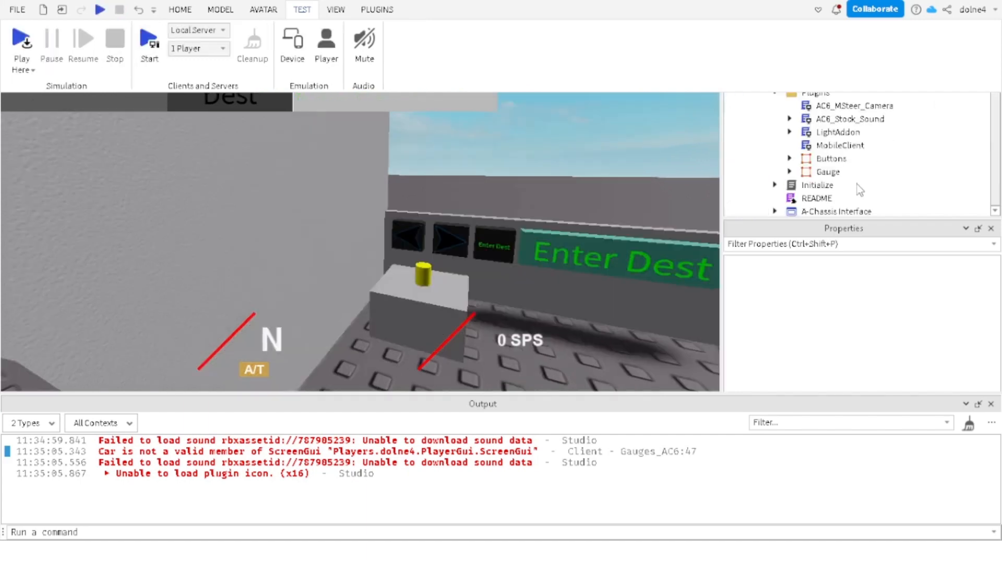
click(2, 7)
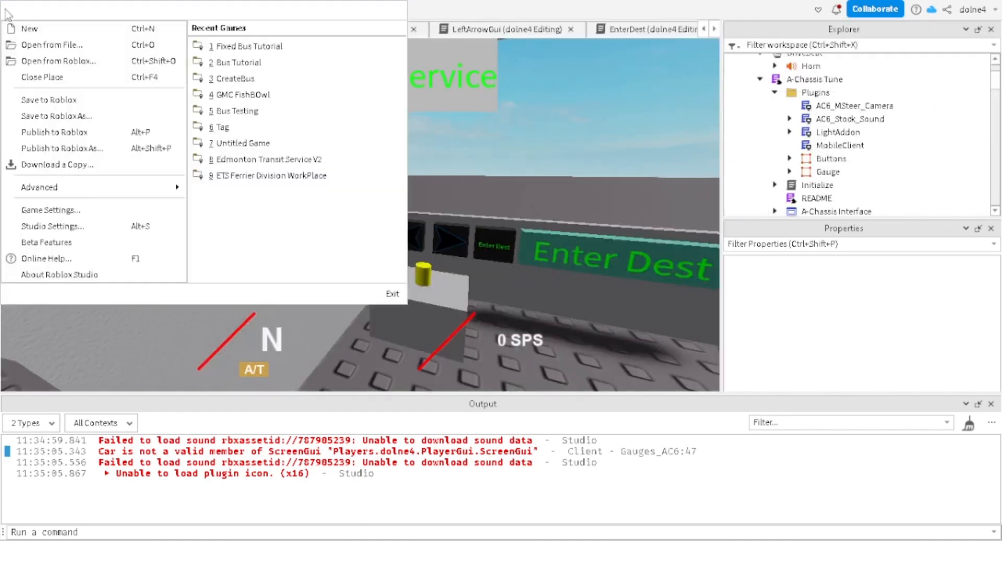
click(36, 99)
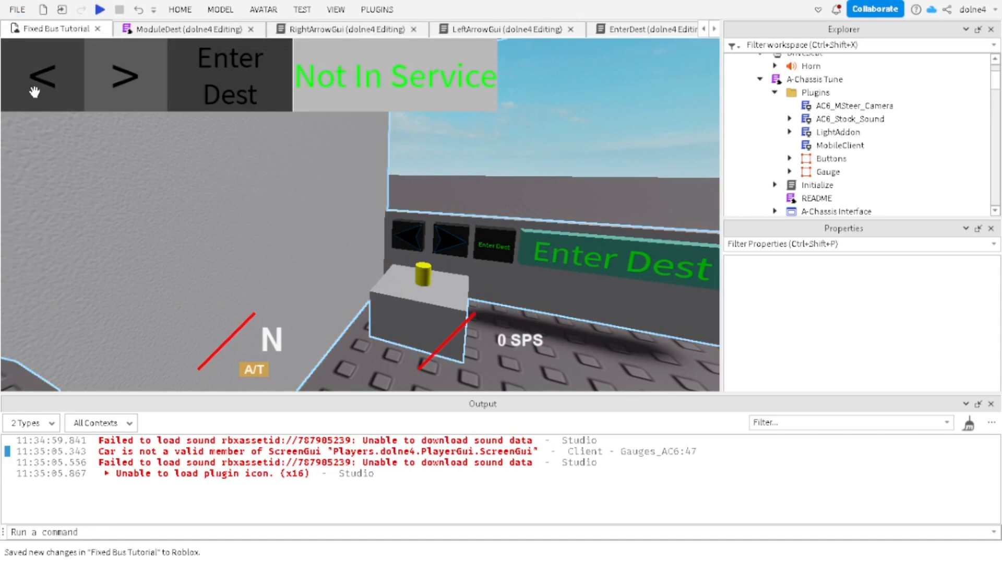
Step: Disable the ScreenGui in StarterGui by turning off its Enabled property
scroll(783, 130, down, 10)
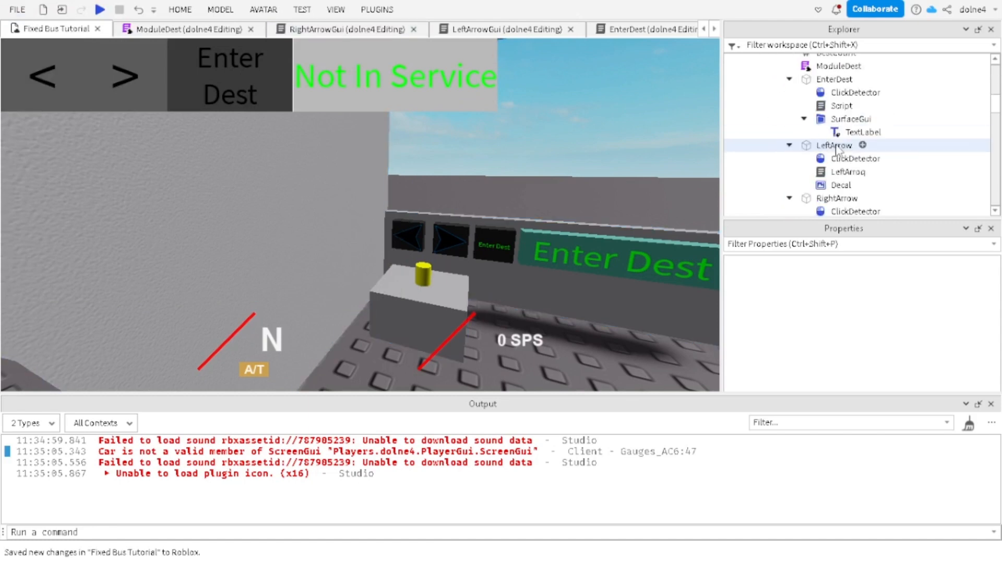
scroll(835, 149, up, 3)
scroll(835, 149, down, 5)
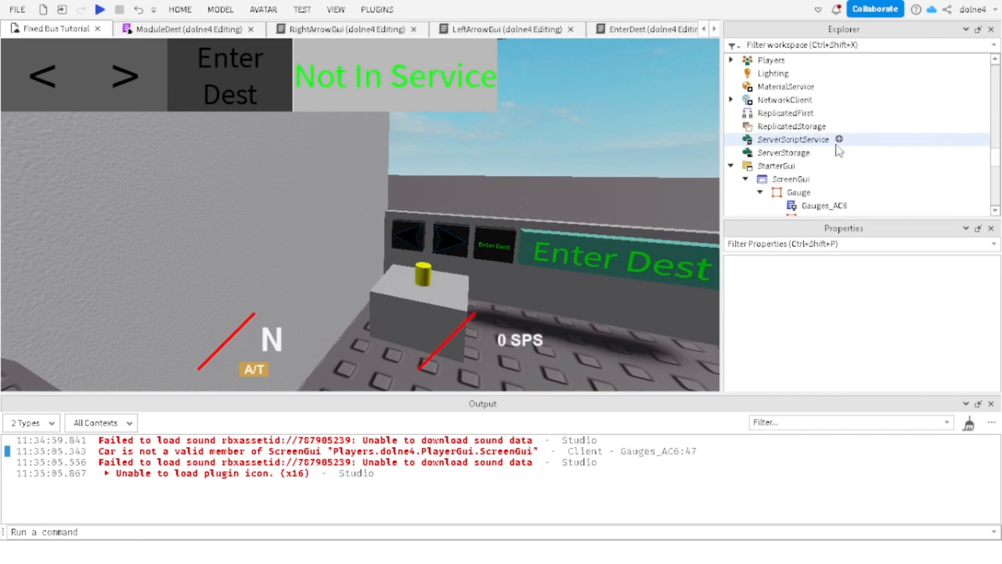
scroll(767, 180, down, 1)
click(774, 179)
click(790, 140)
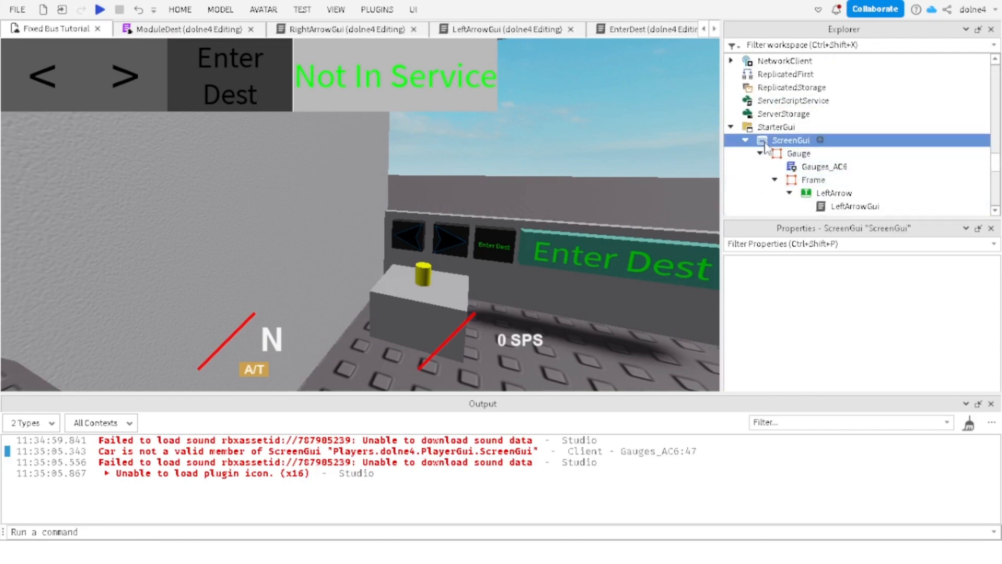
click(865, 376)
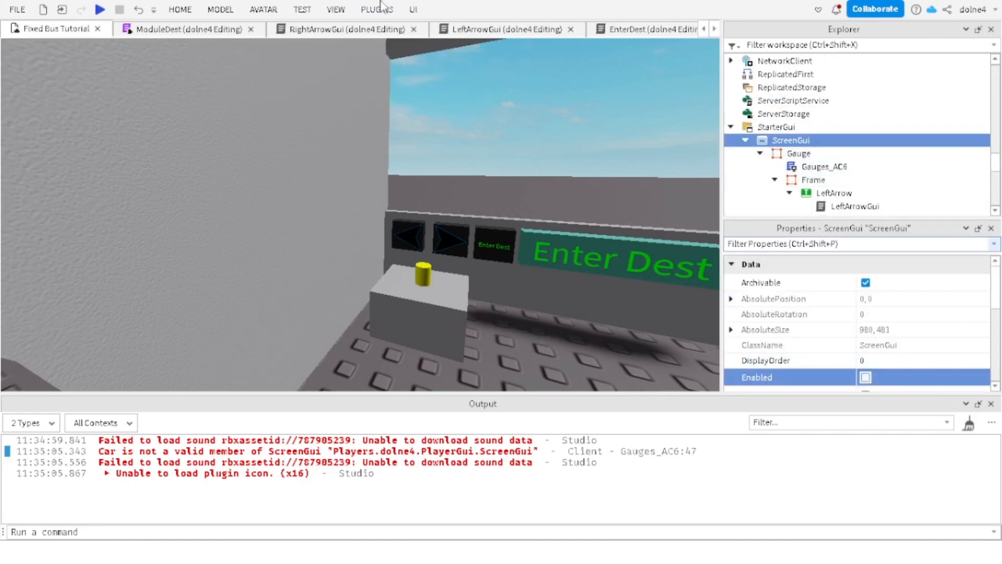
Step: Start a Play Here test and walk the character into the bus's driver seat
click(302, 9)
click(19, 47)
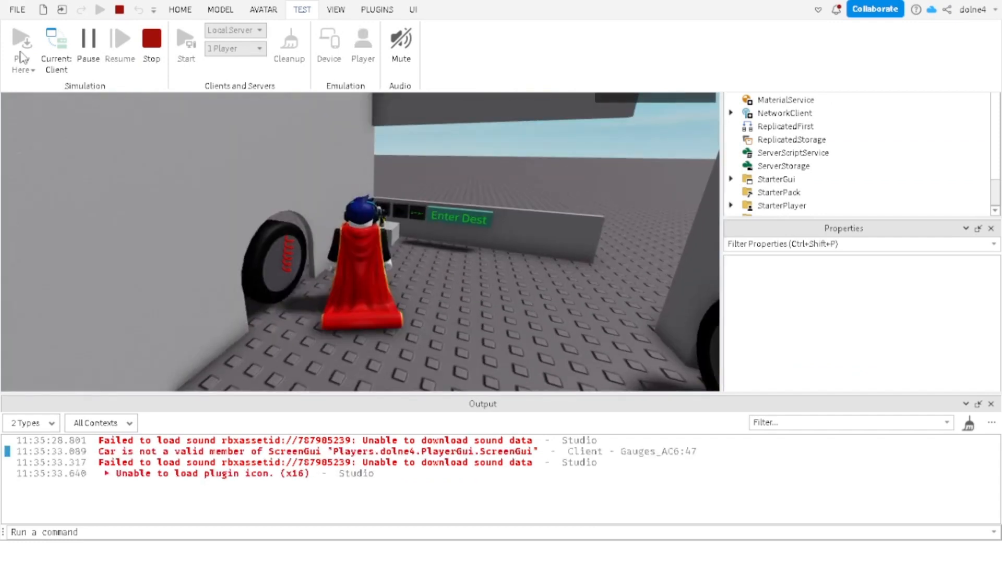
click(292, 229)
key(w)
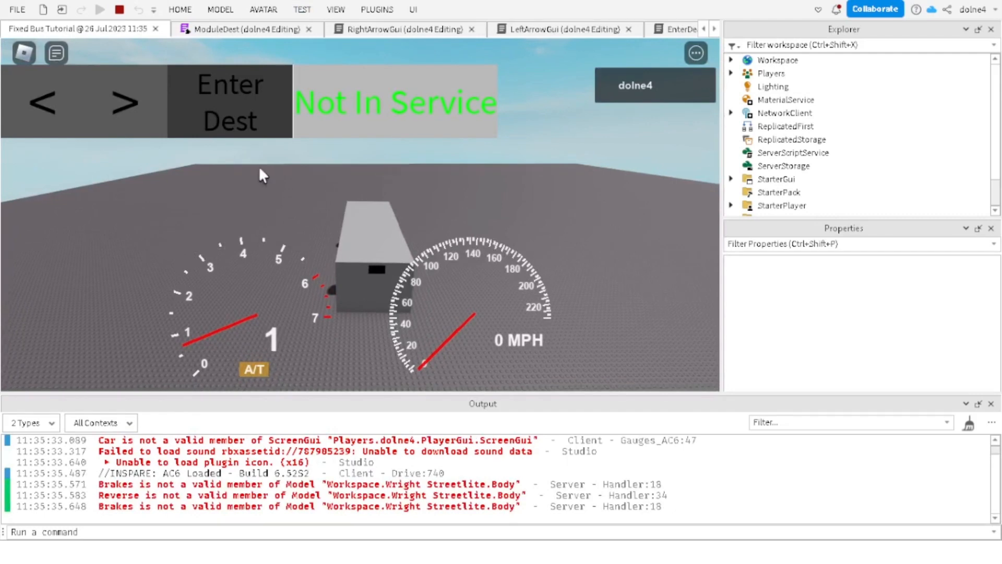
Step: Bring the front of the bus into view and use the on-screen right arrow to choose the destination 8 Abbotsfield
right_drag(564, 293, 360, 222)
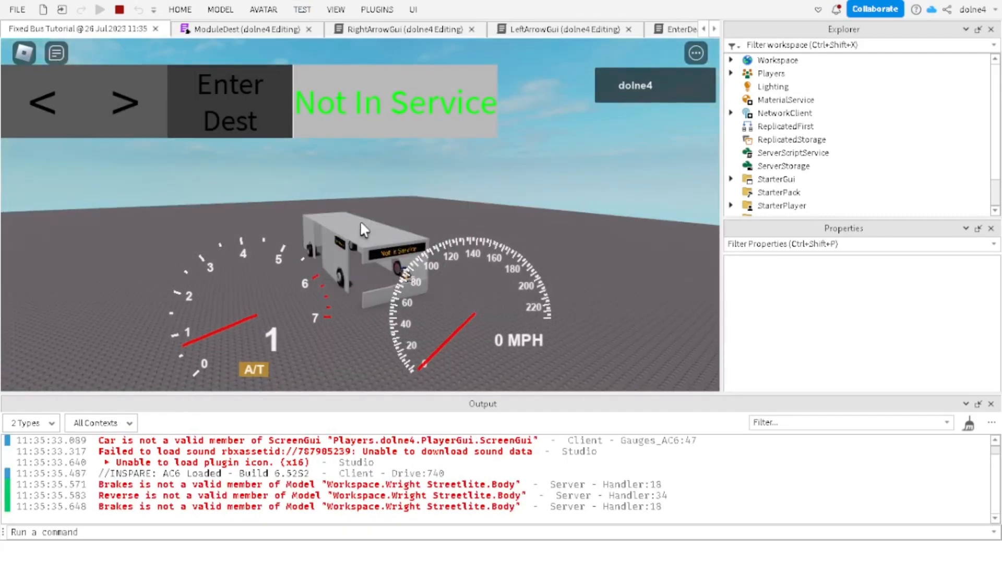
scroll(360, 221, up, 5)
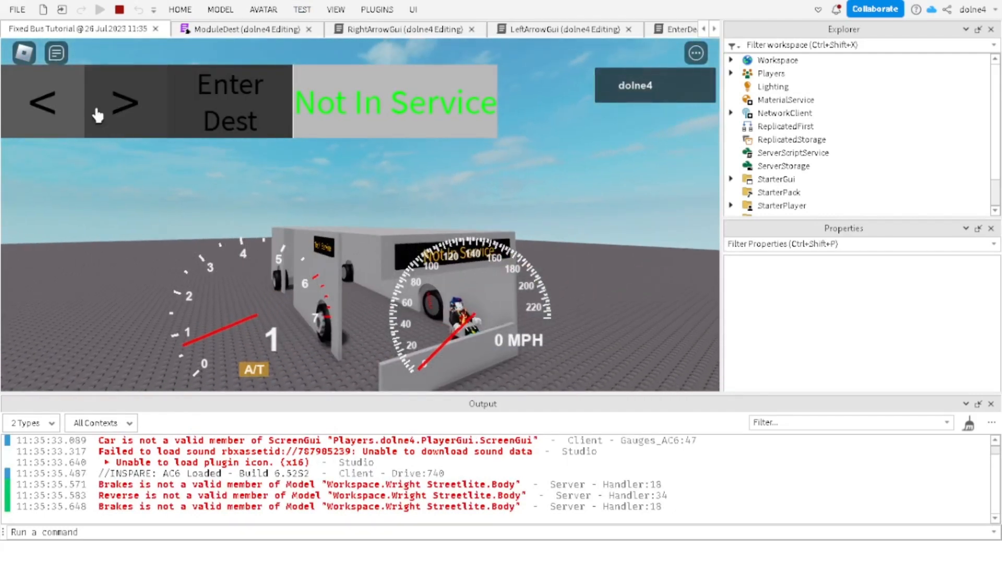
click(97, 109)
click(101, 106)
right_drag(309, 196, 270, 215)
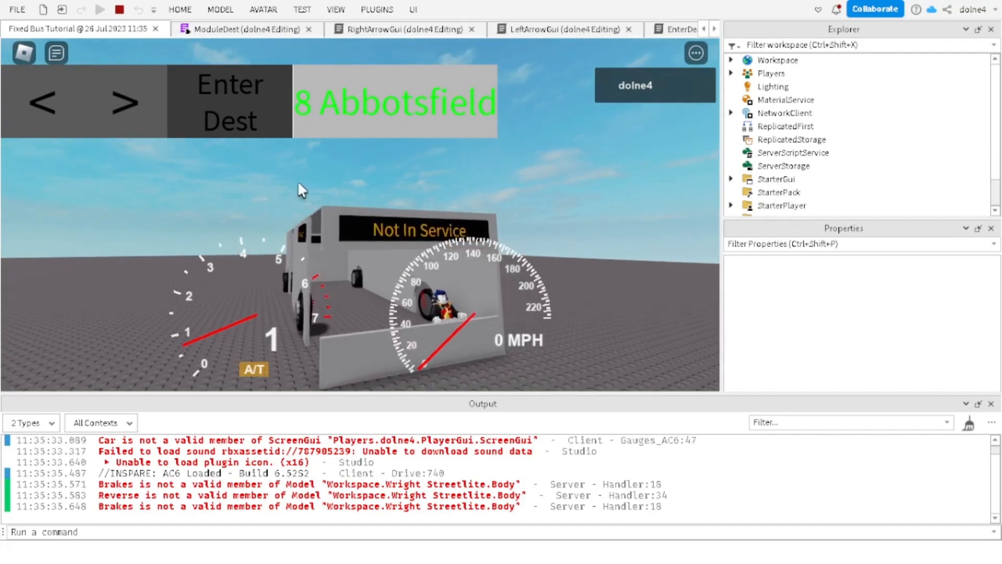
Step: Test the on-screen Enter Dest button with the chosen destination, check the bus signs, and stop the play test
click(261, 124)
right_drag(306, 164, 339, 166)
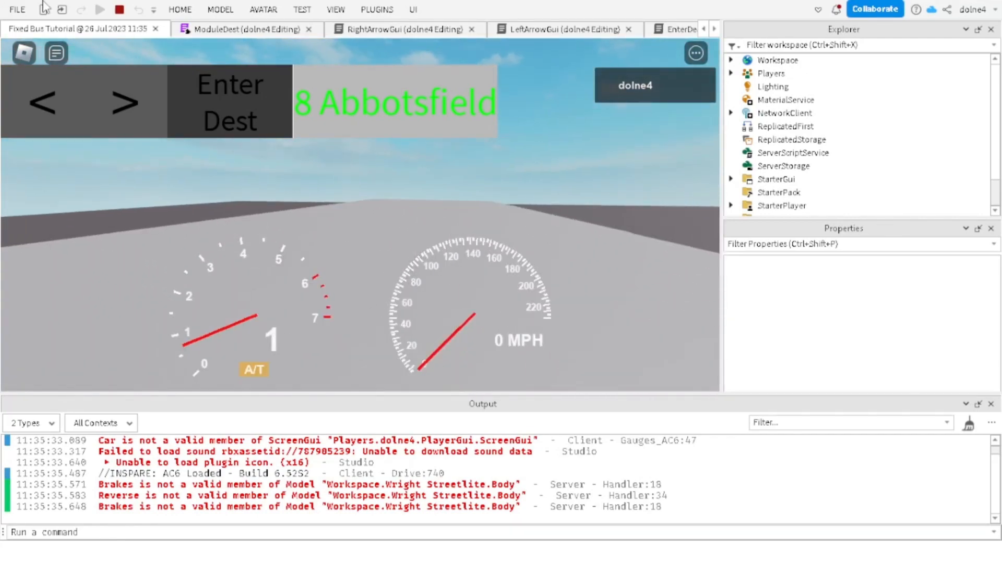
click(125, 9)
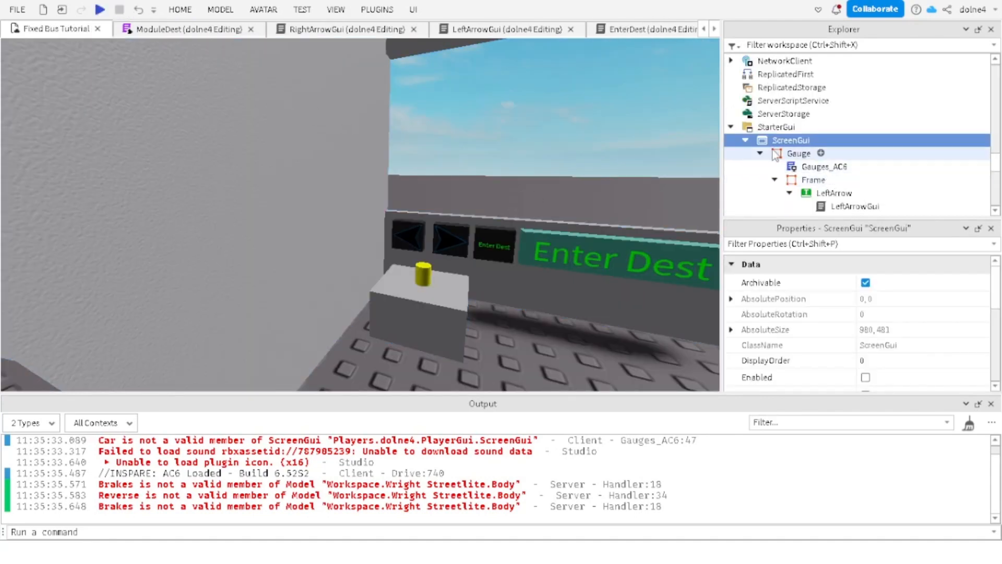
Step: Copy the Frame holding the destination controls from the Gauge in StarterGui's ScreenGui
click(805, 183)
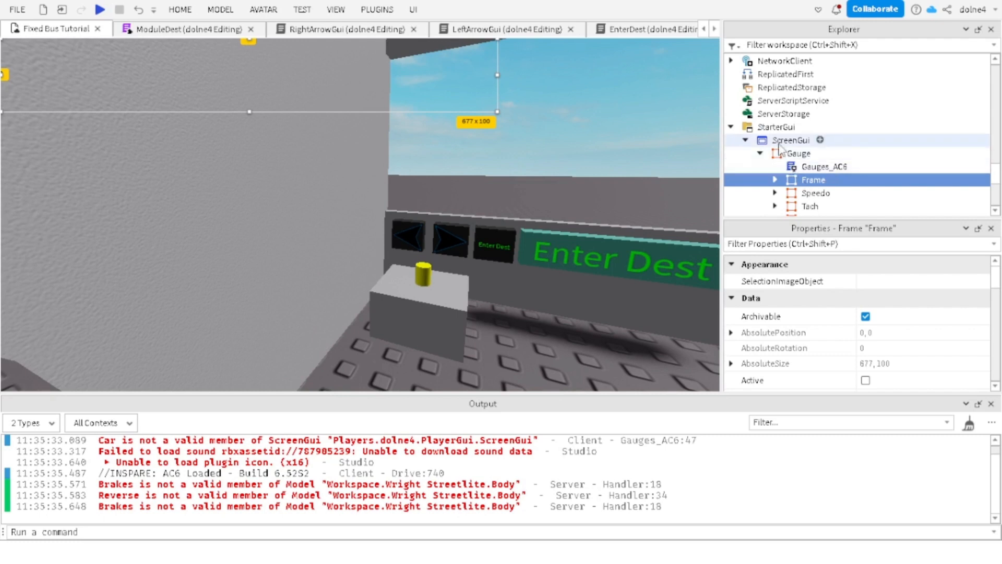
click(760, 153)
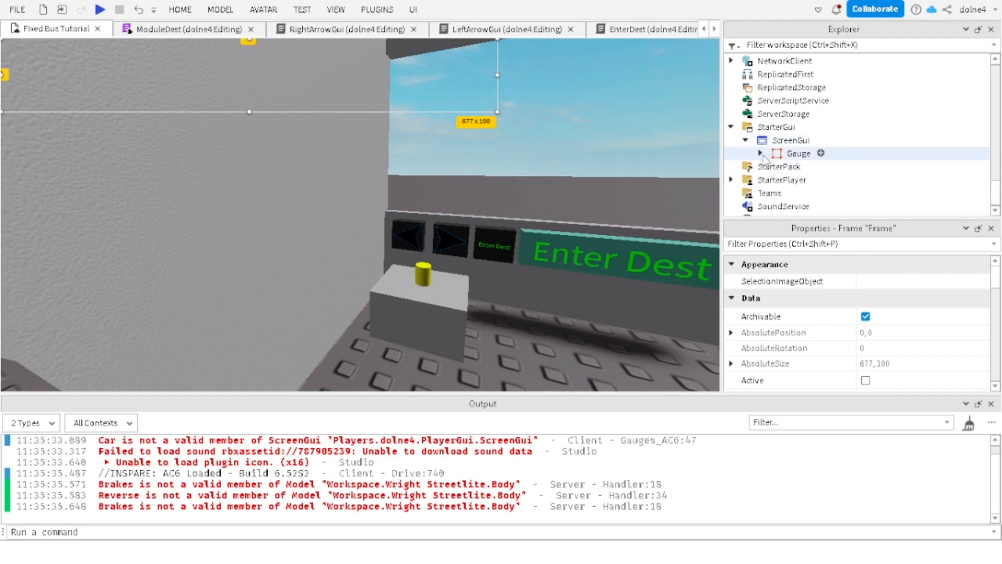
scroll(755, 147, up, 1)
scroll(755, 147, up, 5)
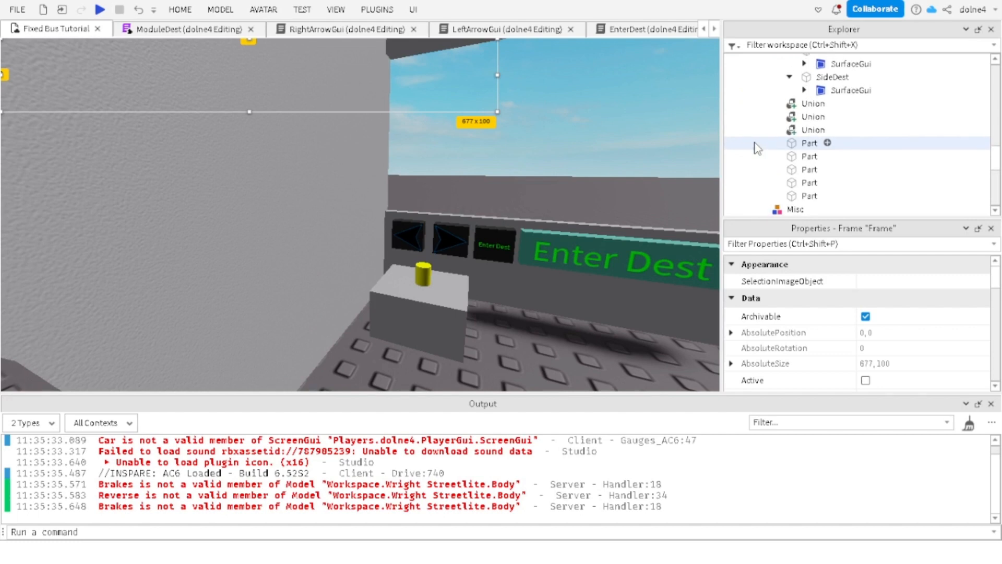
scroll(755, 148, down, 6)
click(759, 143)
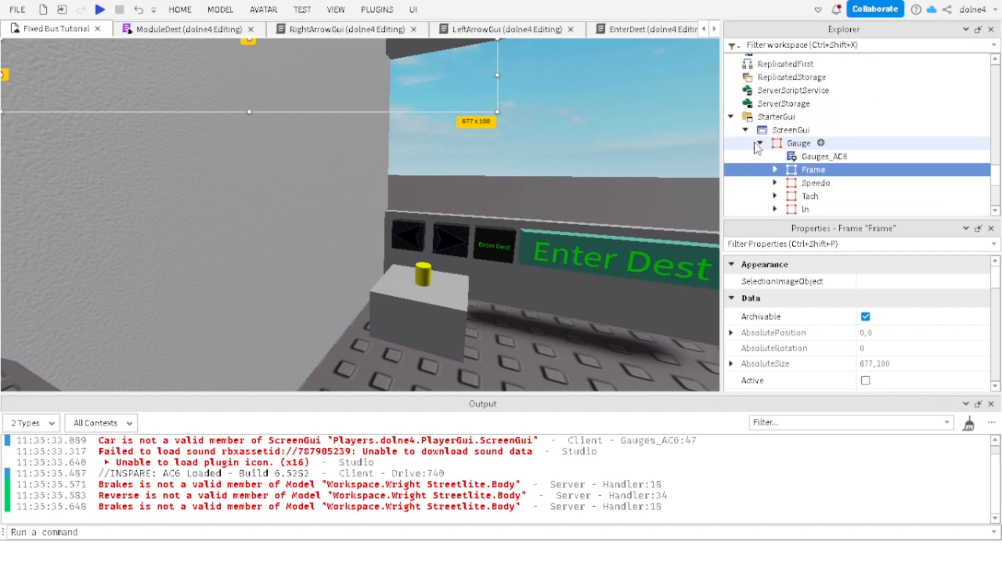
click(799, 142)
click(794, 169)
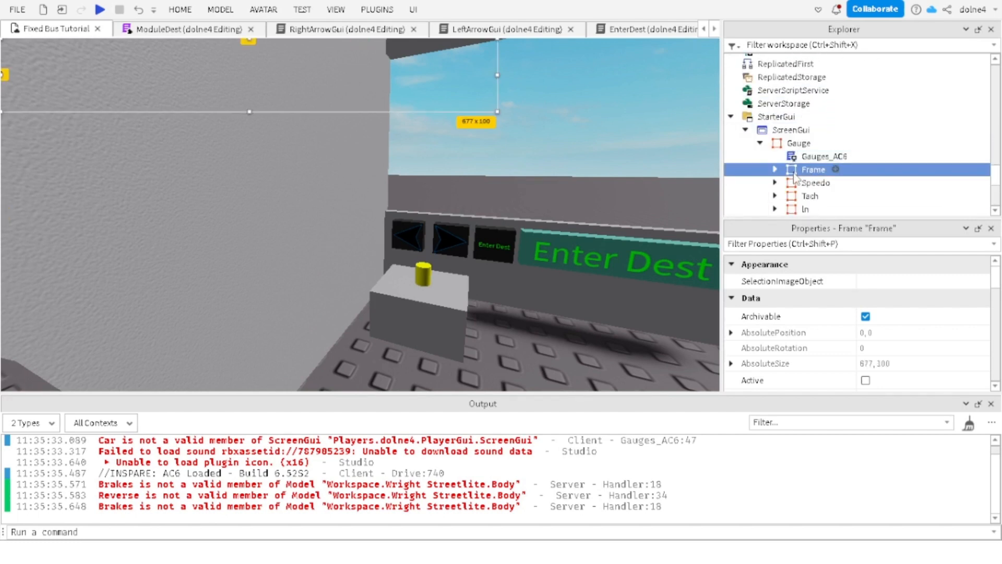
Step: Paste the copied Frame into the Buttons frame in the Plugins folder of A-Chassis Tune
scroll(794, 175, up, 10)
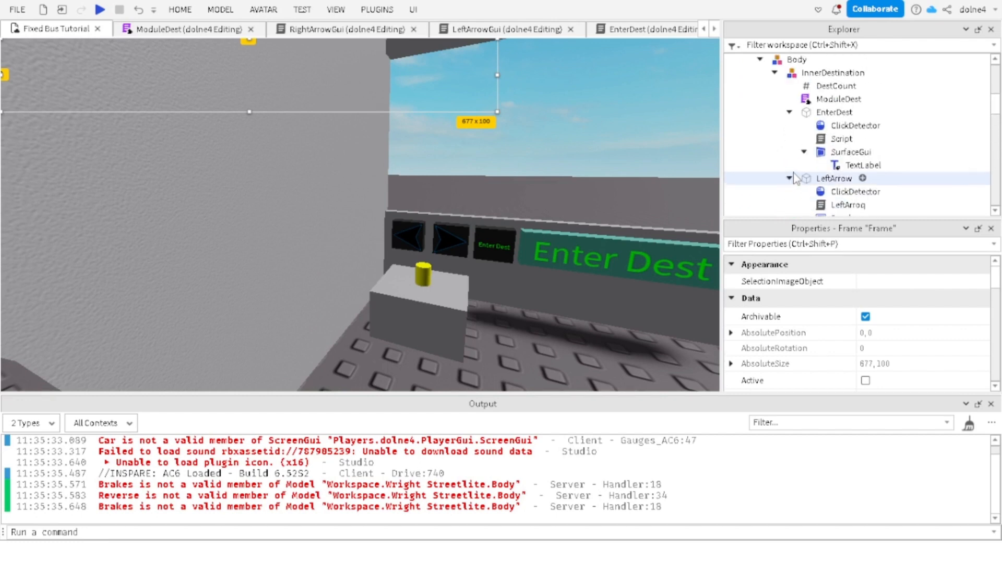
scroll(793, 177, up, 5)
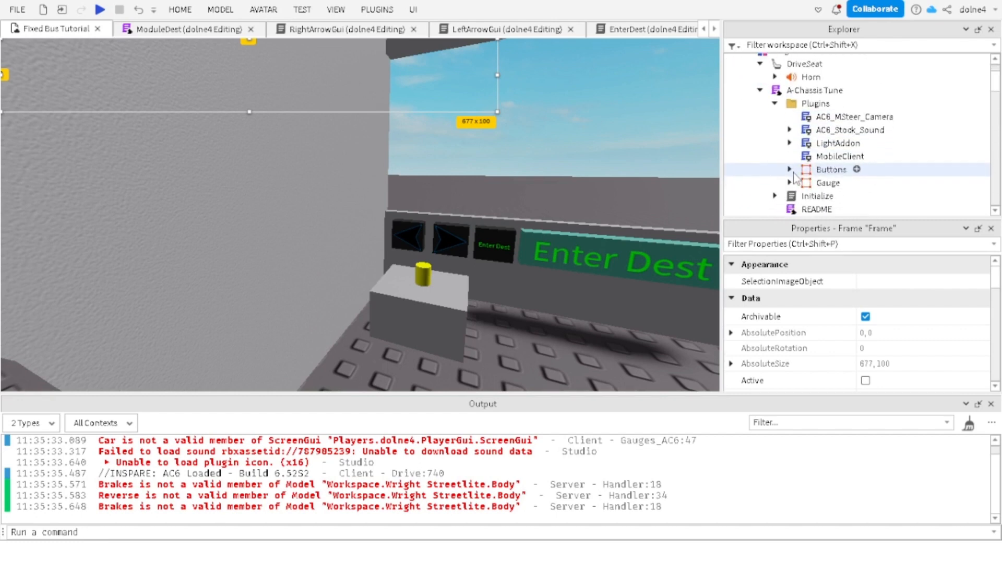
right_click(792, 172)
click(763, 144)
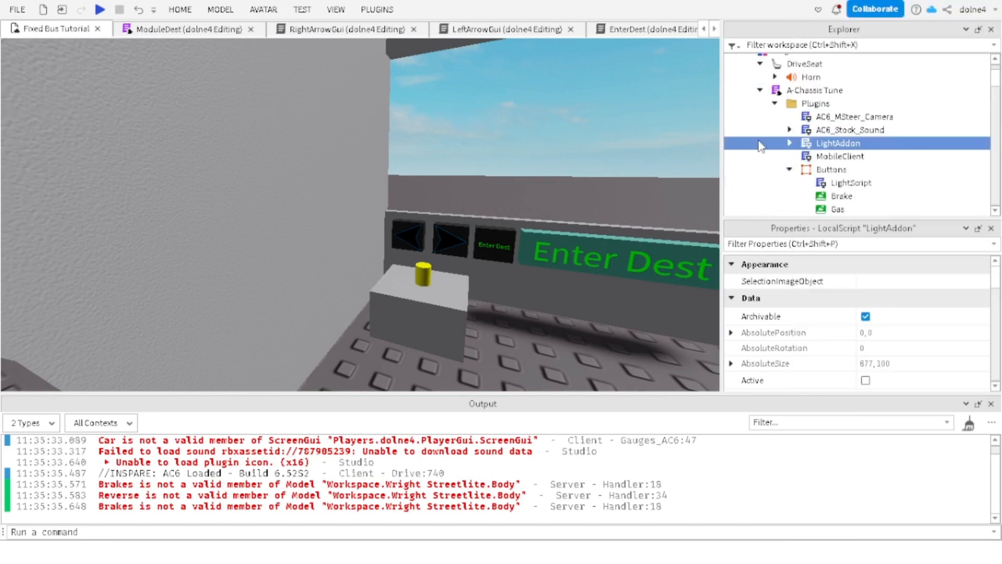
click(812, 166)
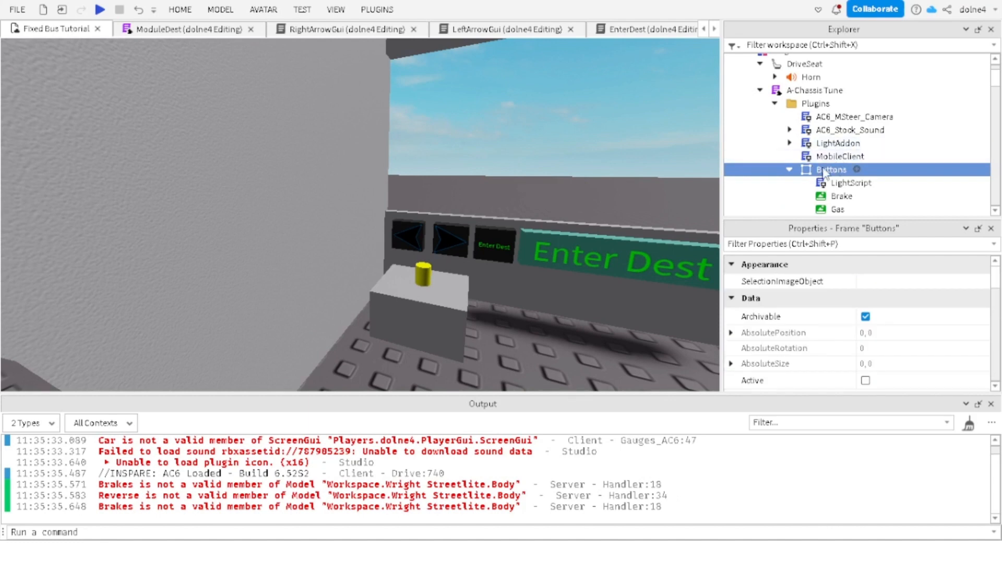
key(ctrl+shift+v)
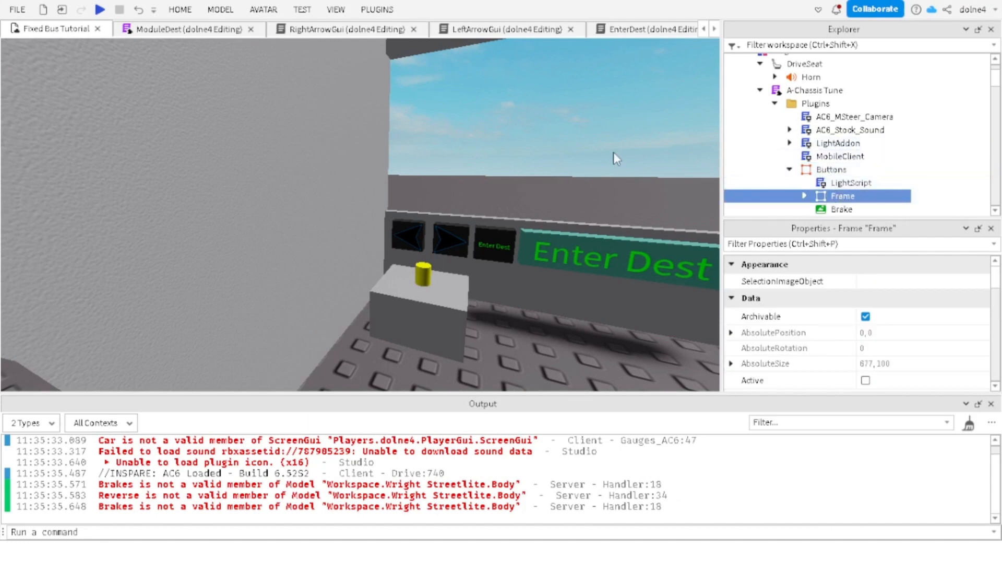
Step: Undo the paste of the Frame into the Buttons frame
click(806, 169)
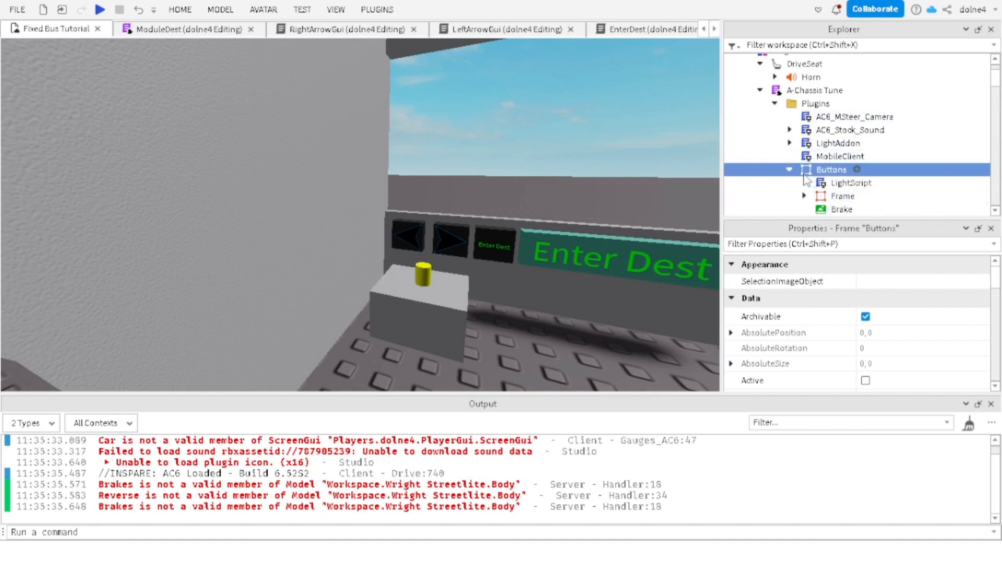
click(789, 169)
key(ctrl+z)
key(ctrl+z)
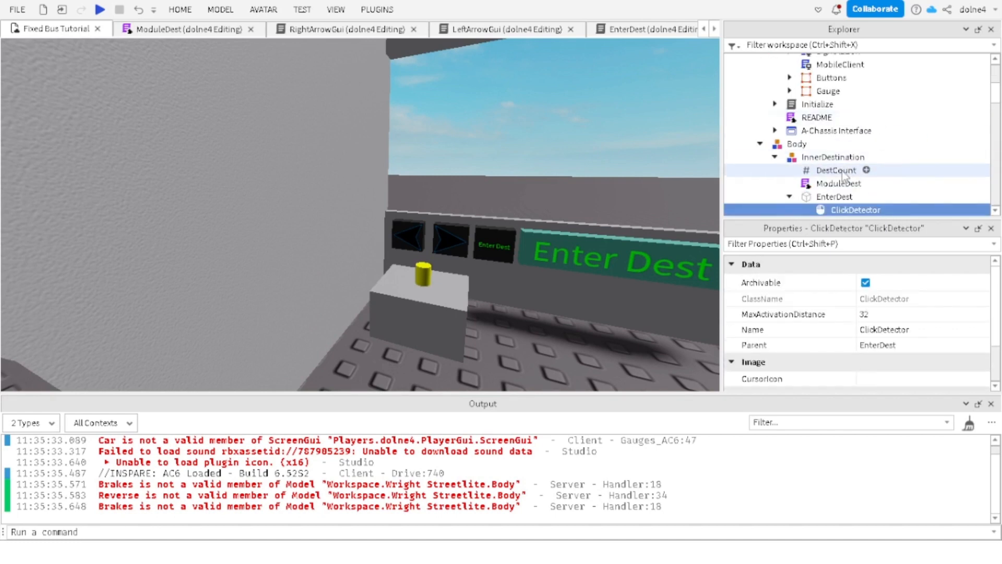
Step: Expand the Buttons frame in Plugins and undo the stray ClickDetector added inside it
scroll(843, 167, up, 4)
scroll(844, 166, down, 2)
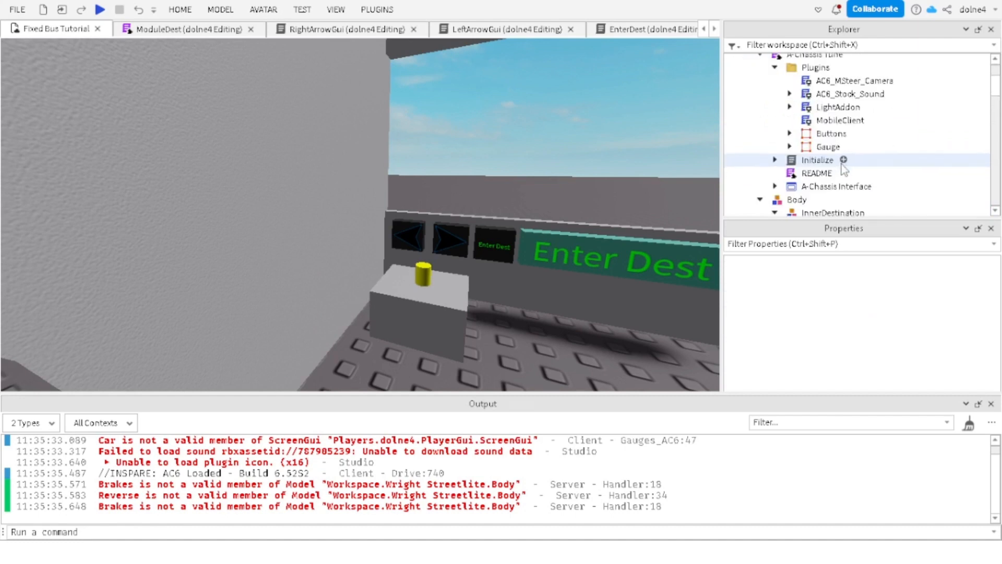
click(790, 134)
key(ctrl+y)
key(ctrl+y)
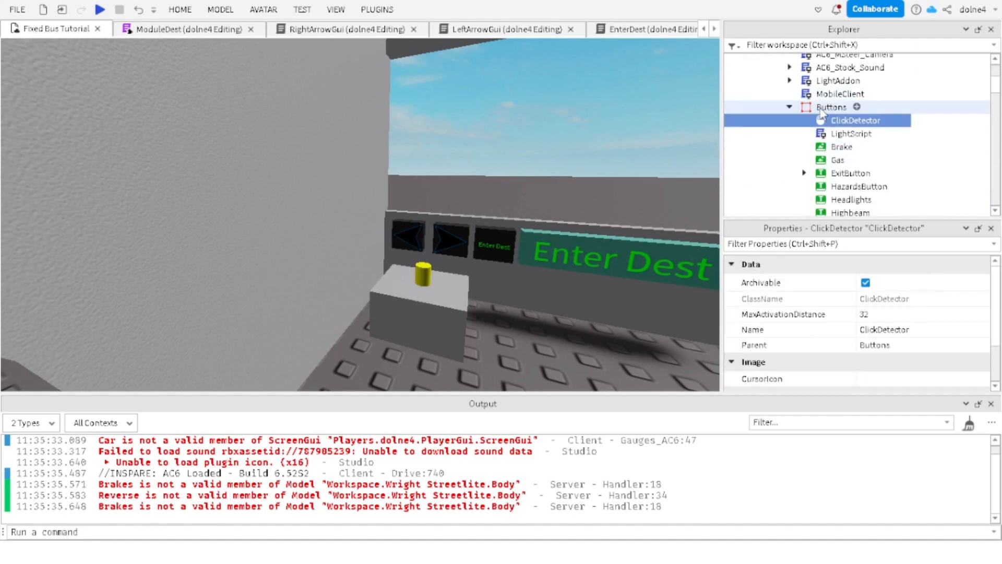
key(ctrl+z)
Step: Copy the Frame from the Gauge in the A-Chassis Tune Plugins folder and paste it into the neighbouring Buttons frame
scroll(822, 107, down, 4)
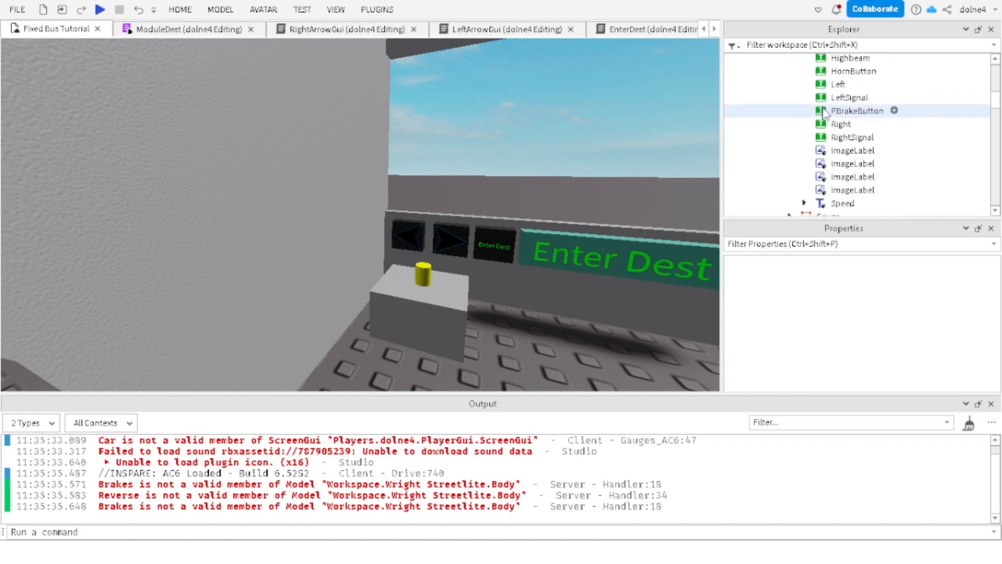
scroll(823, 113, down, 1)
click(789, 157)
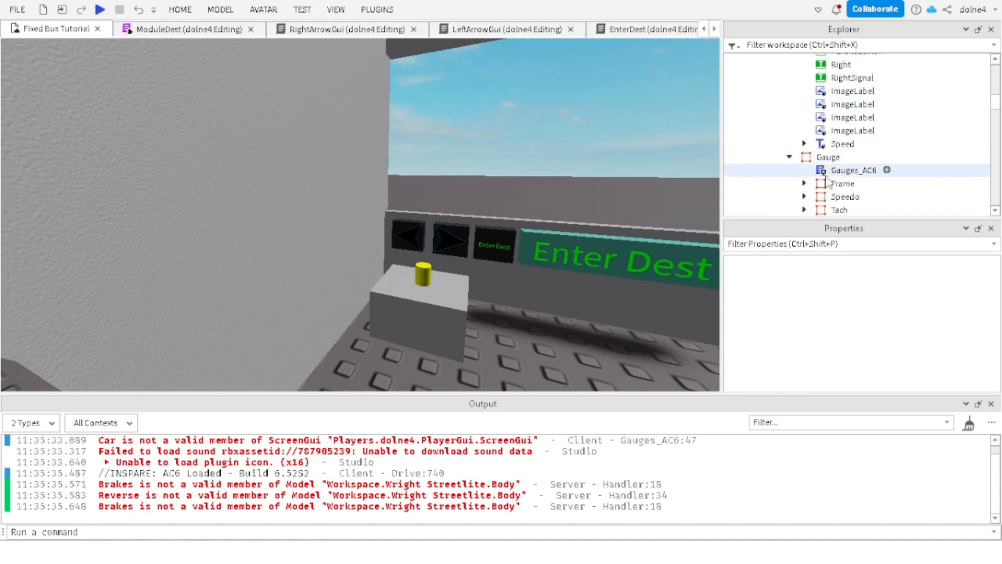
click(835, 183)
scroll(830, 169, up, 10)
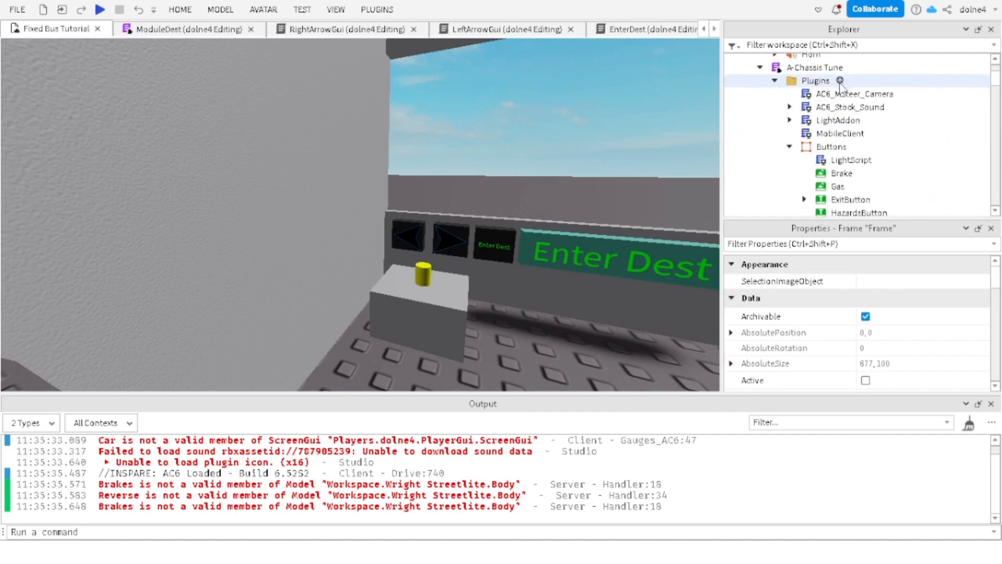
click(827, 151)
key(ctrl+shift+v)
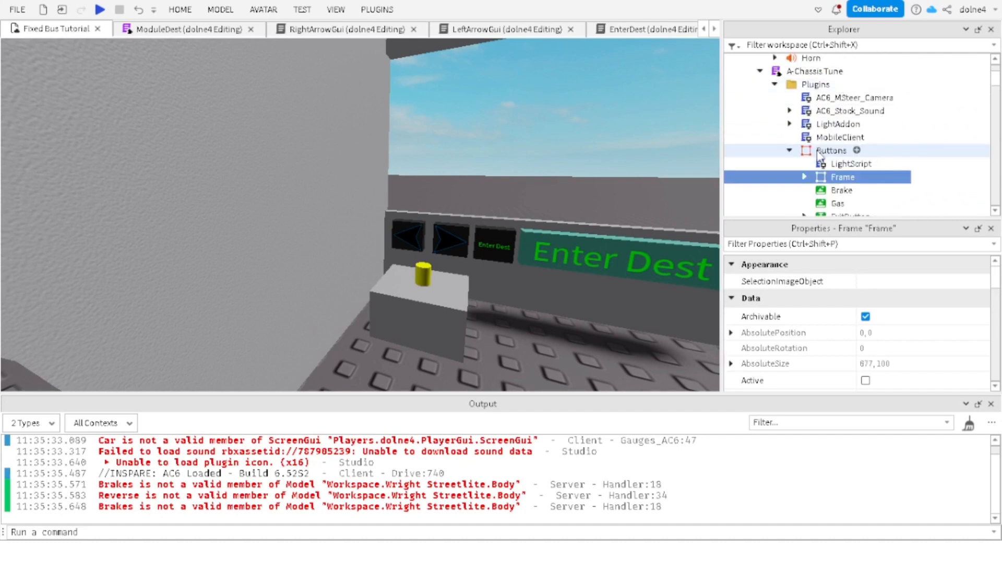
Step: Copy the Buttons frame from Plugins and try to delete the Gauge frame from StarterGui's ScreenGui
click(825, 152)
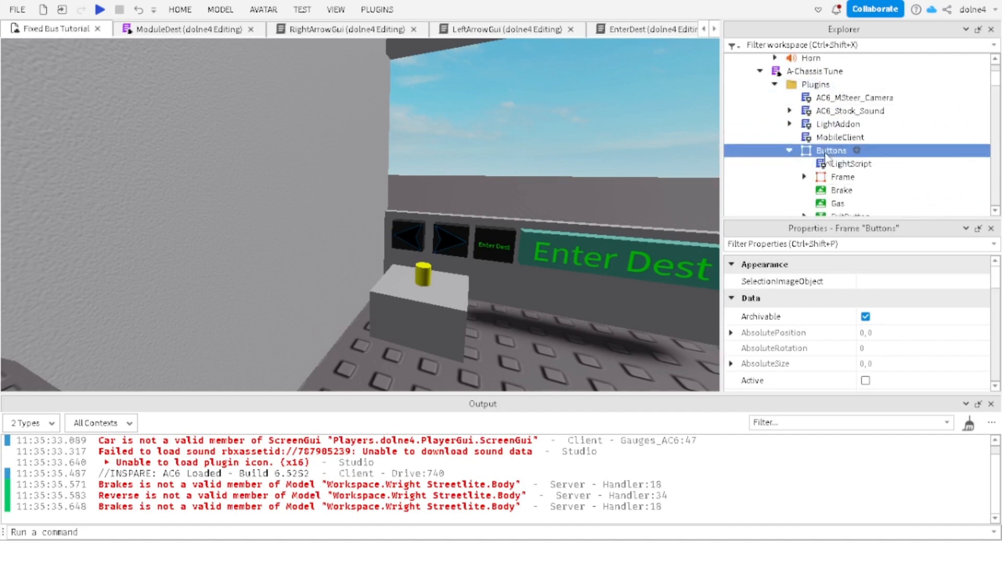
scroll(825, 155, down, 15)
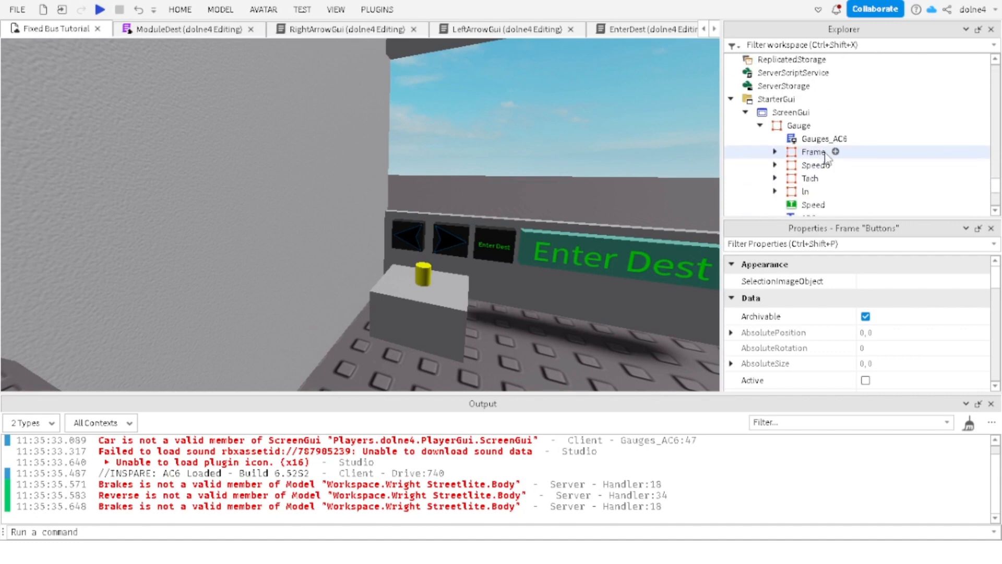
drag(825, 156, 780, 134)
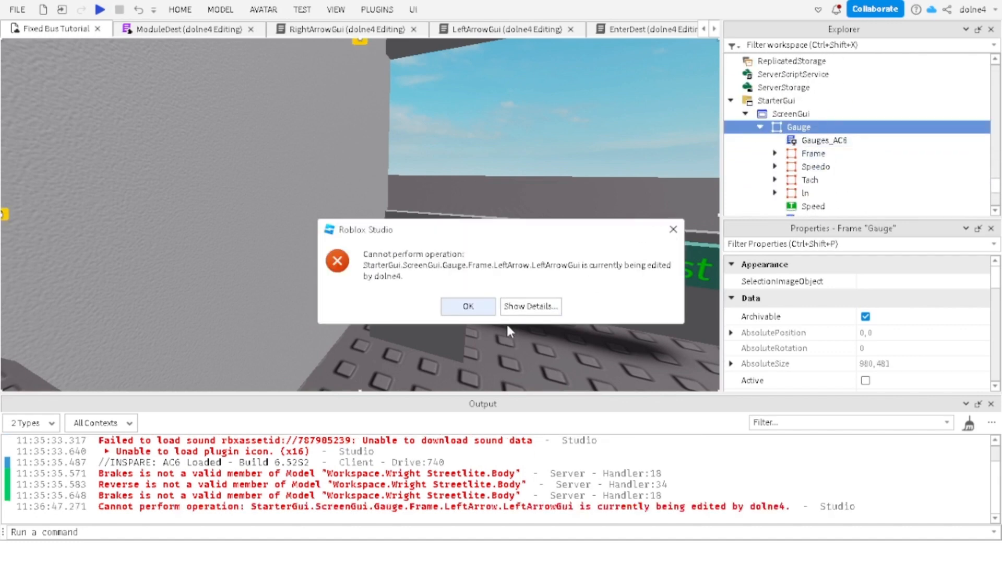
click(468, 306)
Step: Close all open script editors and delete the Gauge frame from StarterGui's ScreenGui
click(424, 31)
click(413, 29)
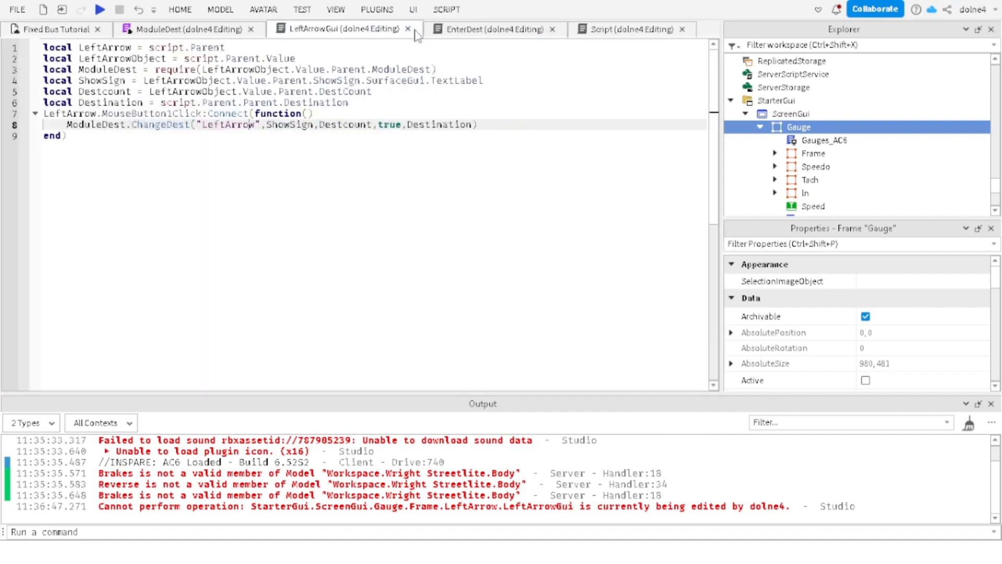
click(409, 29)
click(399, 29)
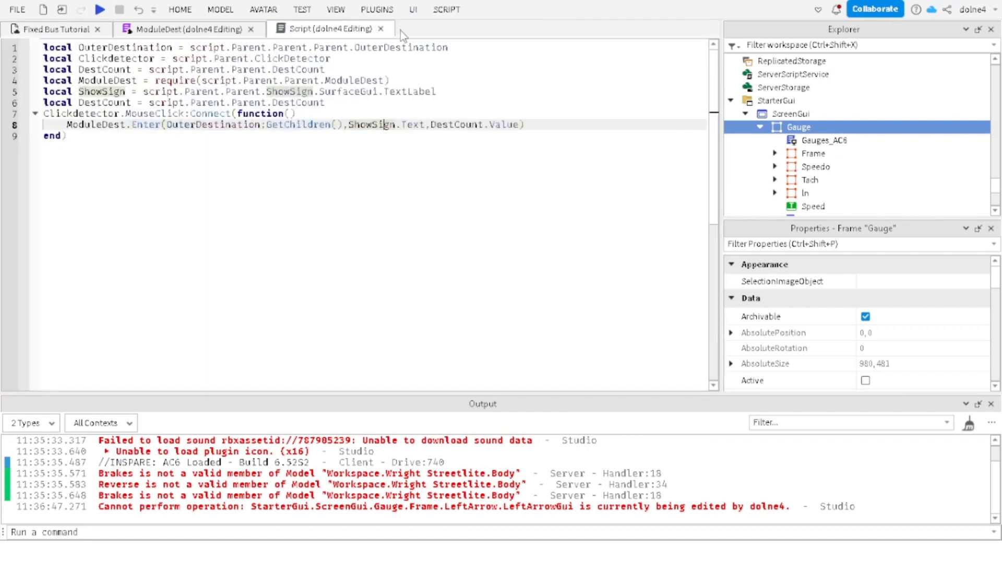
click(380, 29)
click(251, 29)
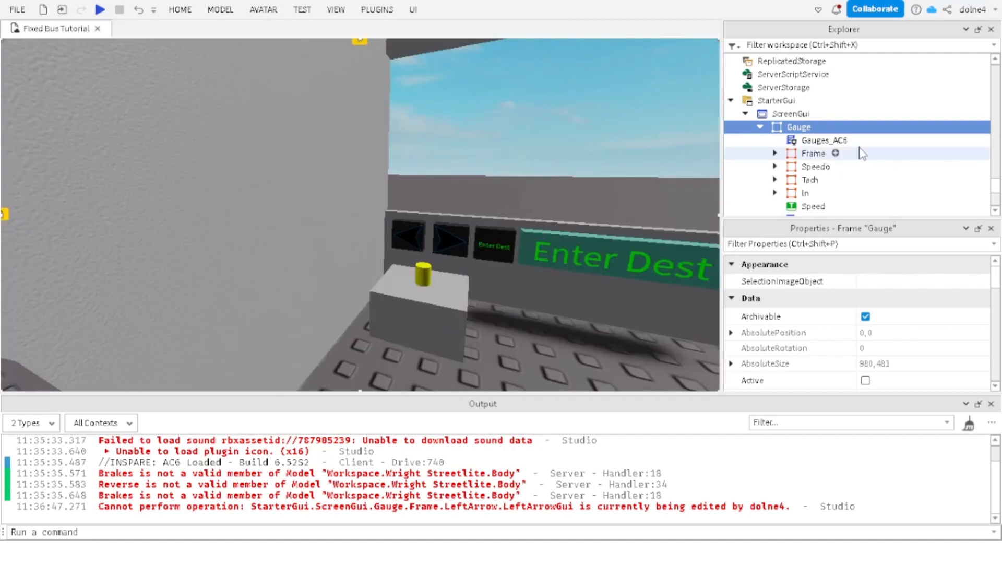
key(Delete)
Step: Paste the copied Buttons frame into StarterGui's ScreenGui and turn on its Visible property
click(789, 144)
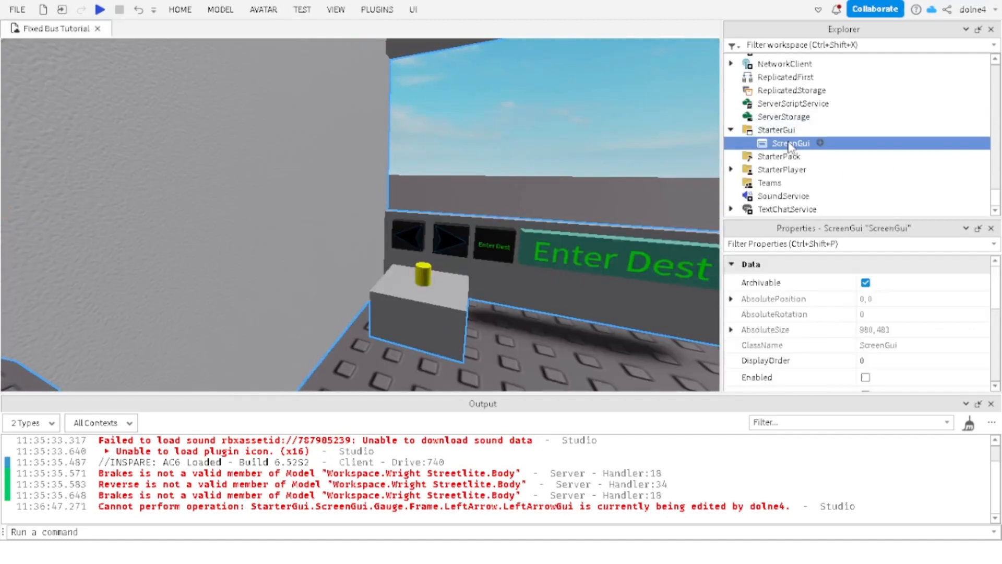
key(ctrl+shift+v)
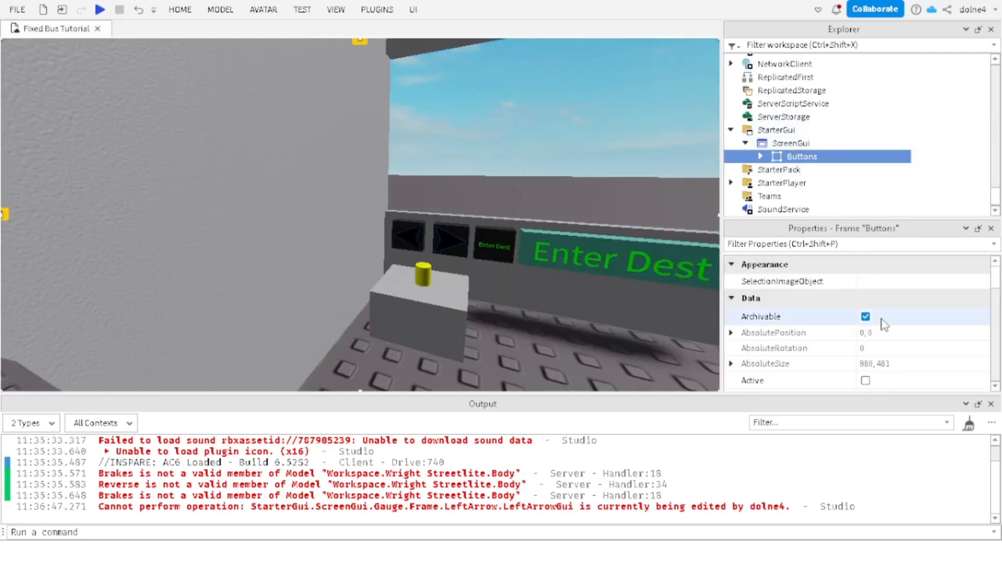
scroll(883, 321, down, 10)
scroll(882, 324, up, 1)
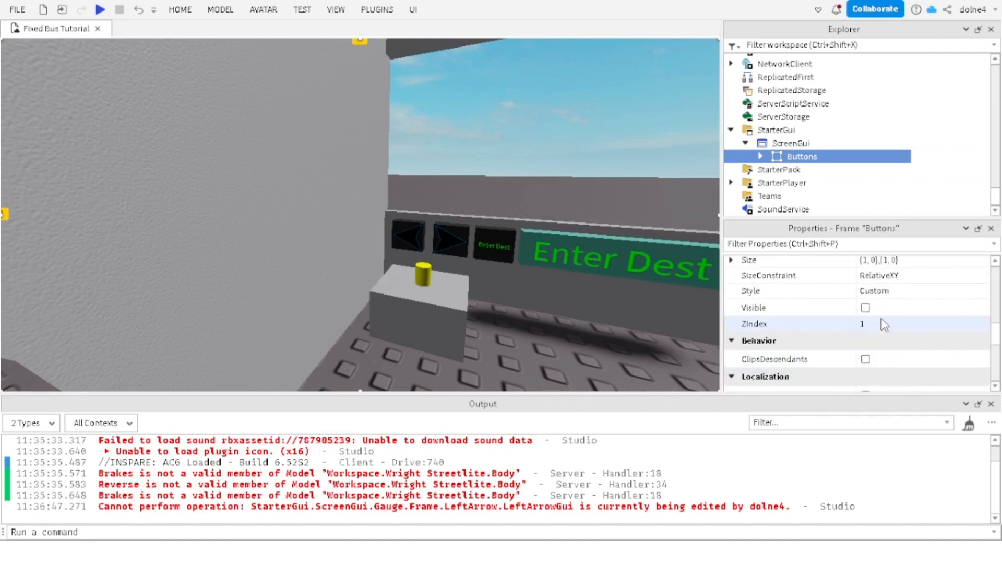
click(864, 309)
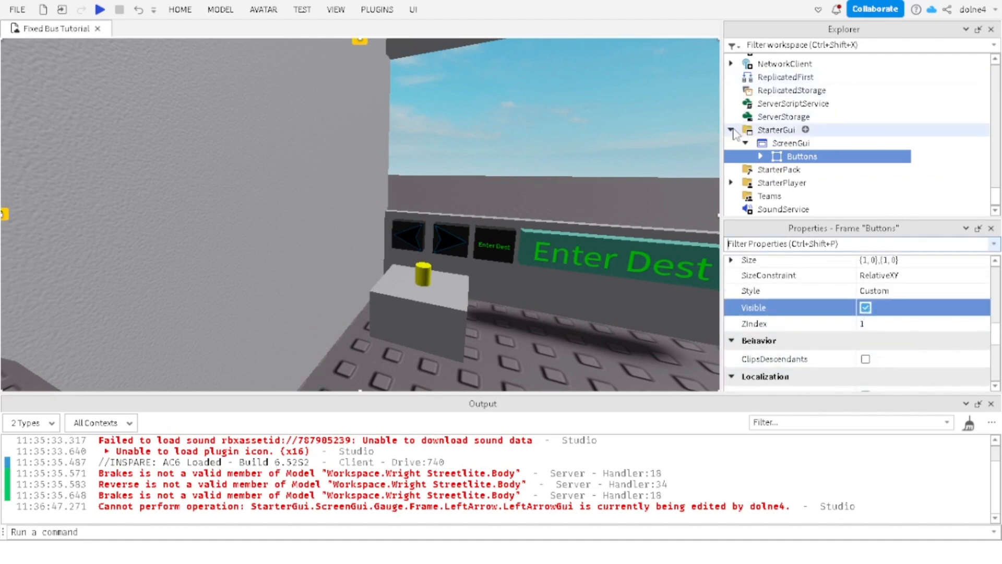
Step: Expand the Buttons frame in ScreenGui, check its inner Frame's properties, and reselect Buttons
click(760, 156)
click(812, 182)
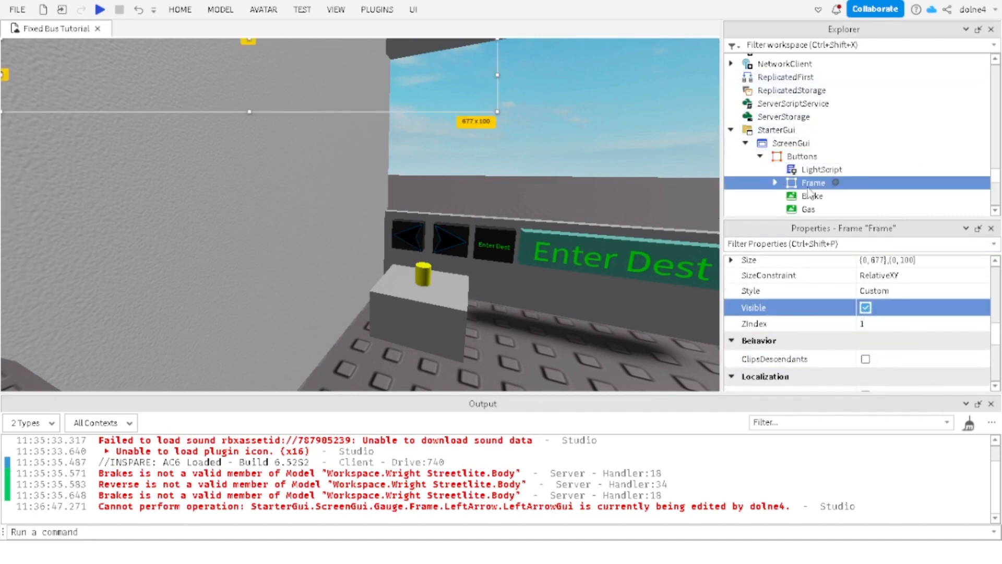
click(801, 156)
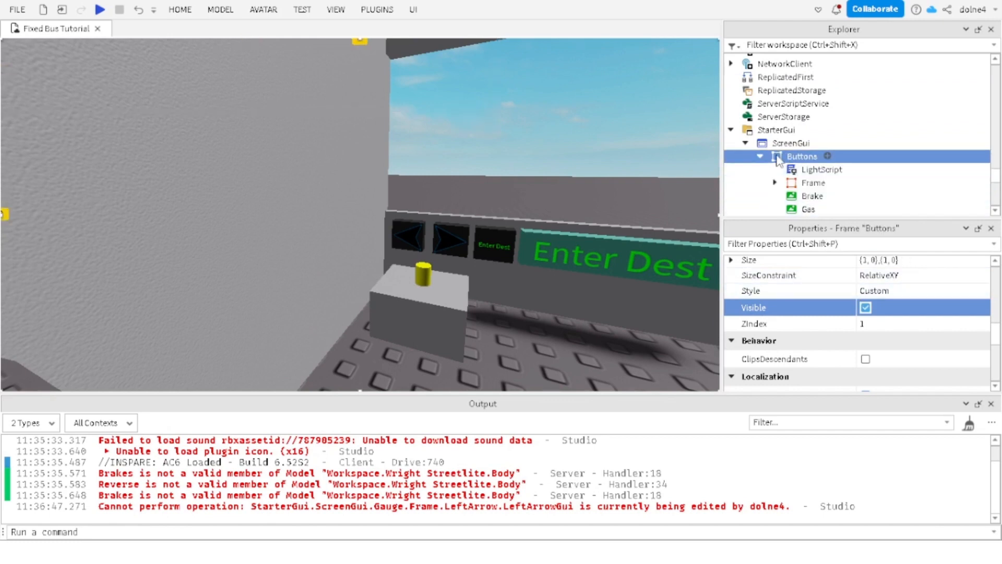
Step: Enable StarterGui's ScreenGui to preview the Buttons frame and its destination controls on screen
click(791, 143)
scroll(862, 286, up, 3)
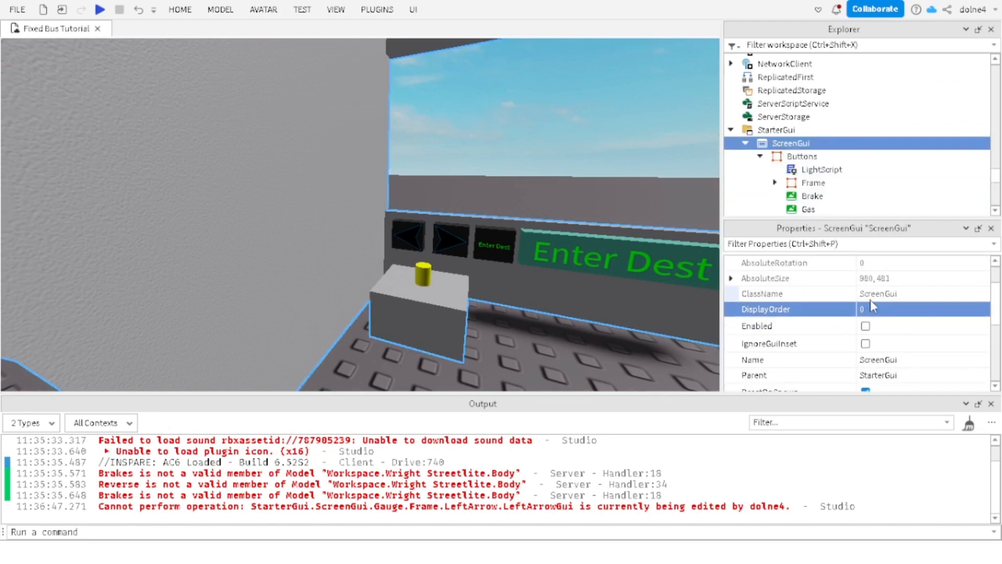
click(865, 326)
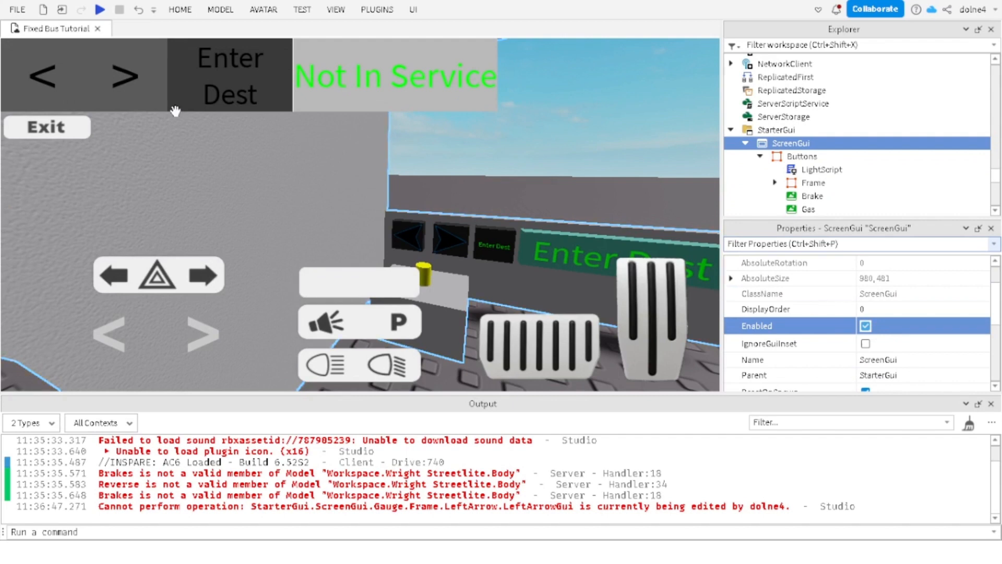
key(s)
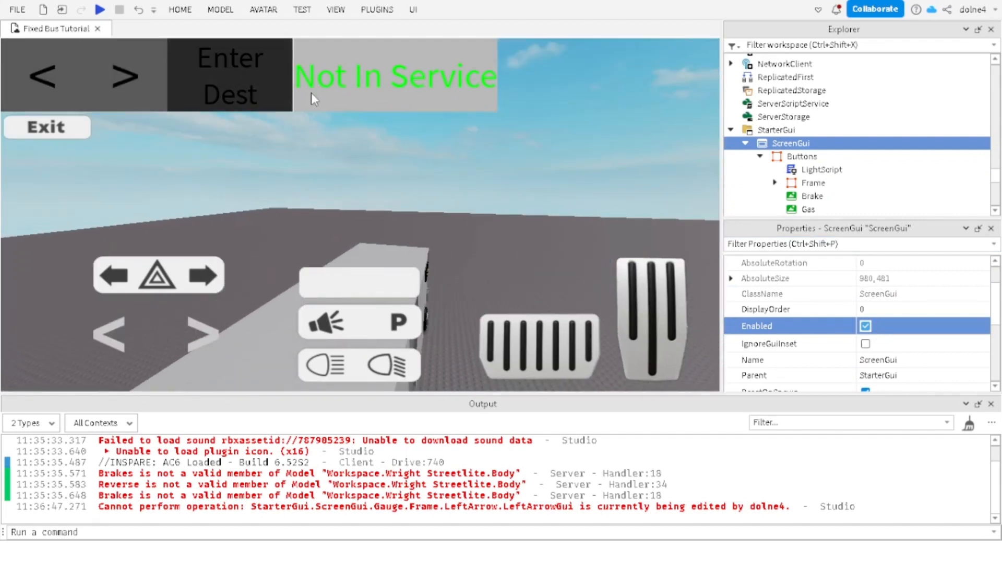
key(w)
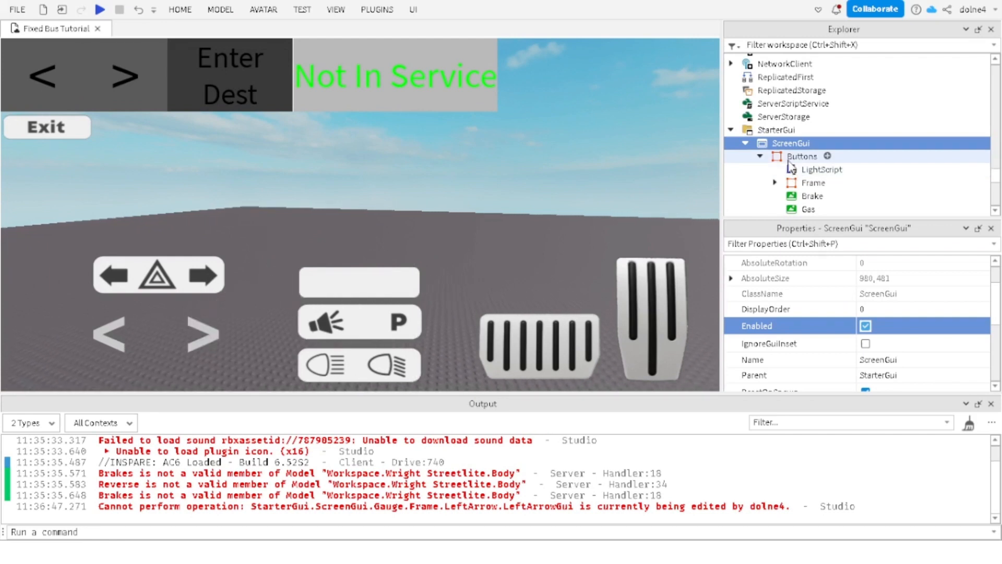
Step: Try to reposition the destination Frame inside Buttons on the preview
click(789, 159)
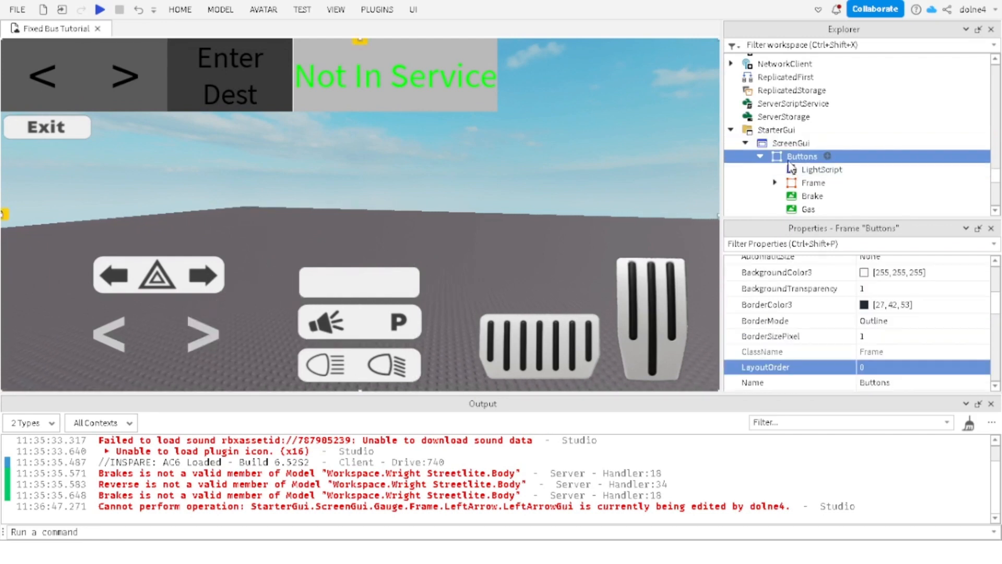
click(810, 183)
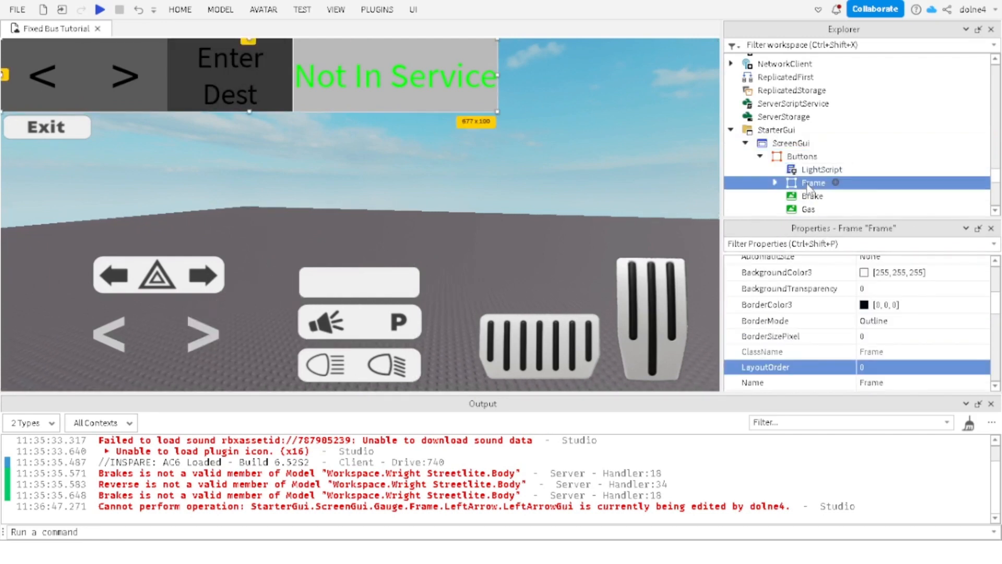
drag(211, 90, 276, 122)
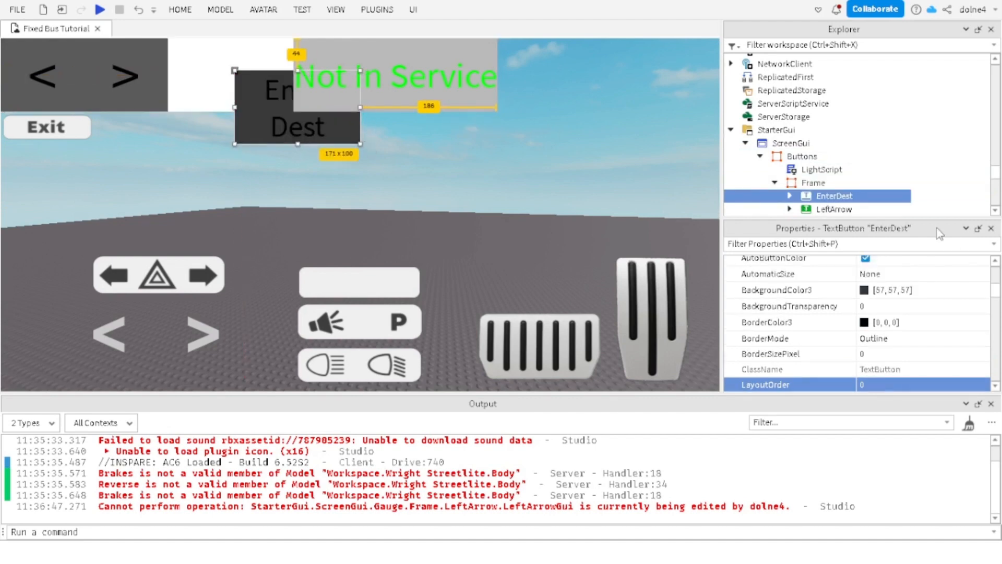
Step: Select the destination Frame with EnterDest, LeftArrow, RightArrow and Destination, and shrink the group to fit above the Exit button
click(813, 184)
scroll(876, 348, down, 5)
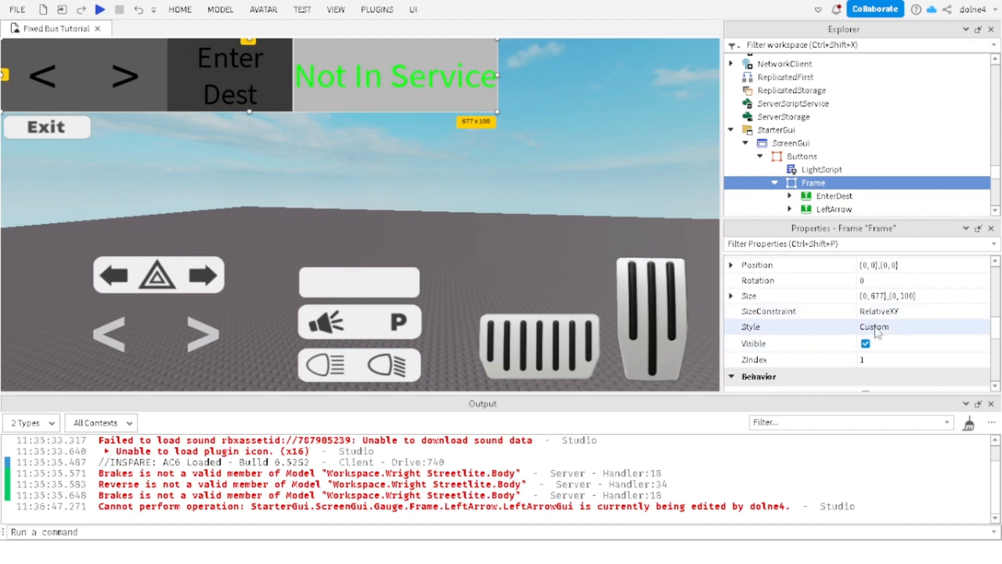
scroll(806, 198, down, 3)
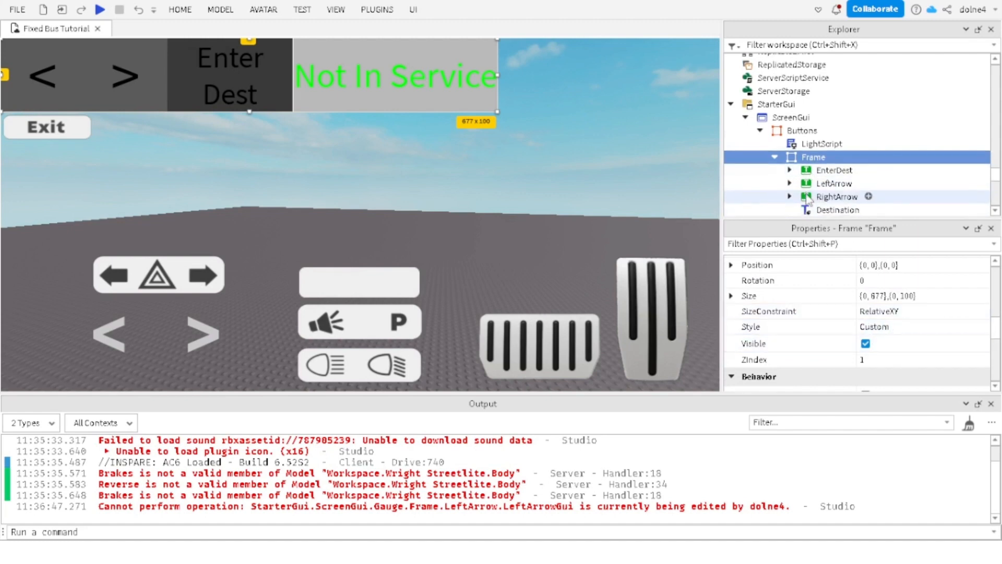
shift+click(807, 179)
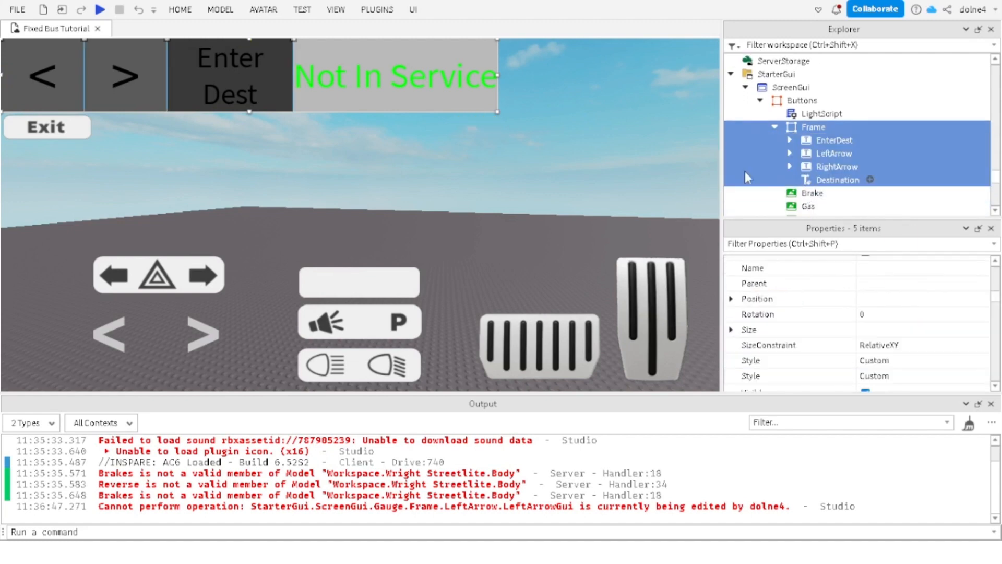
drag(233, 65, 268, 73)
drag(246, 111, 244, 97)
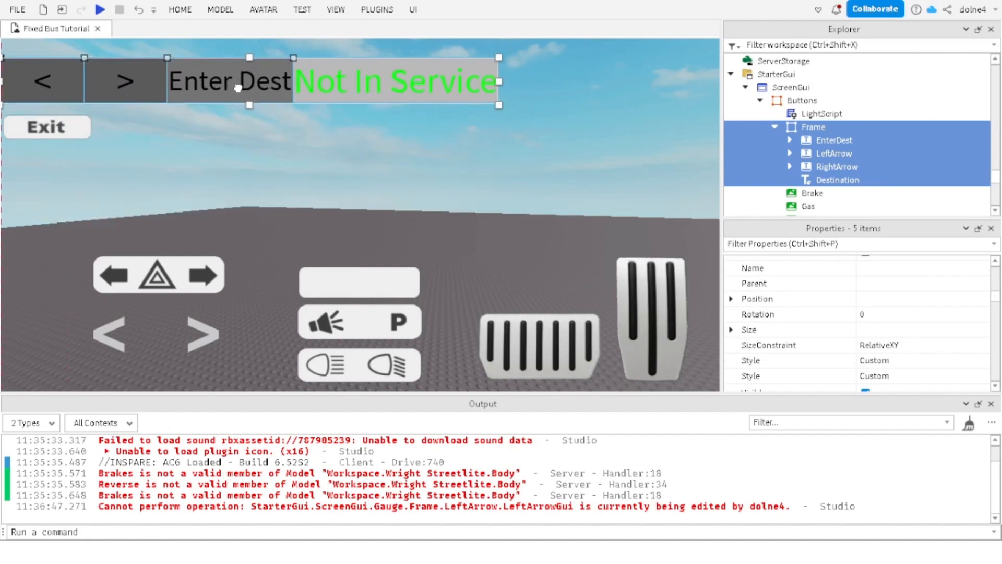
drag(504, 82, 278, 103)
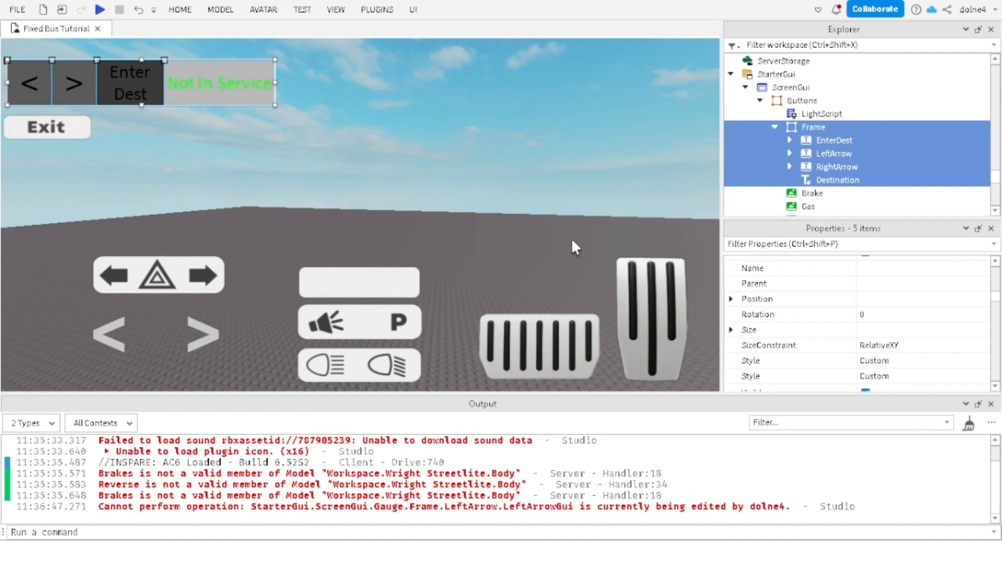
Step: Convert the selected Frame and its children to Scale position and Scale size with AutoScale Lite's Unit Conversion, and close it
click(374, 8)
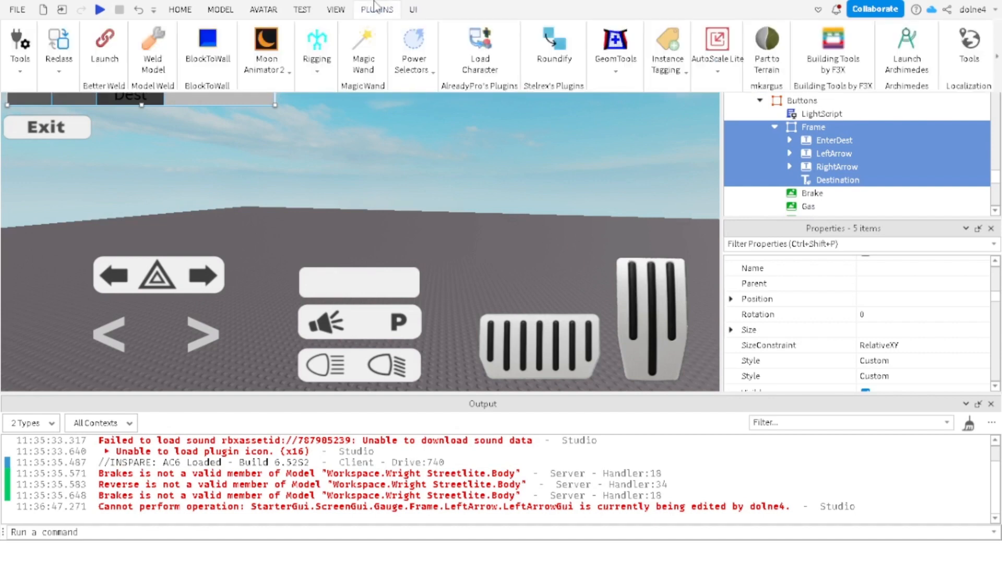
click(706, 61)
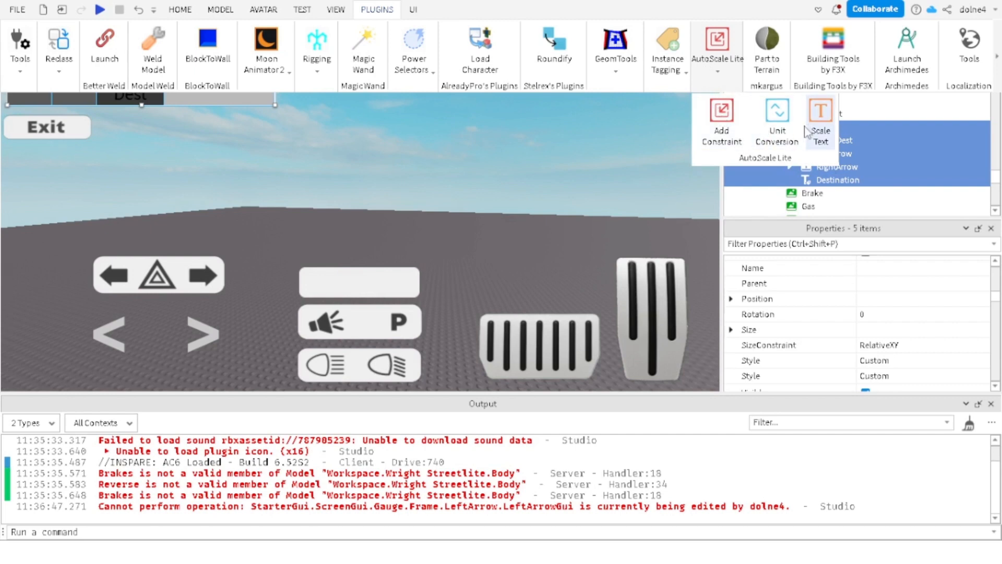
click(778, 125)
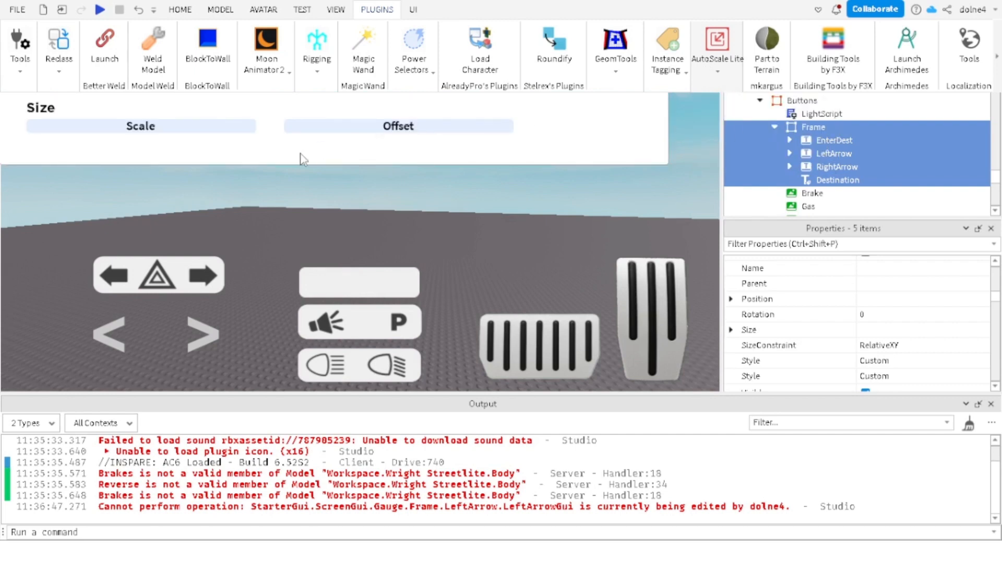
click(150, 86)
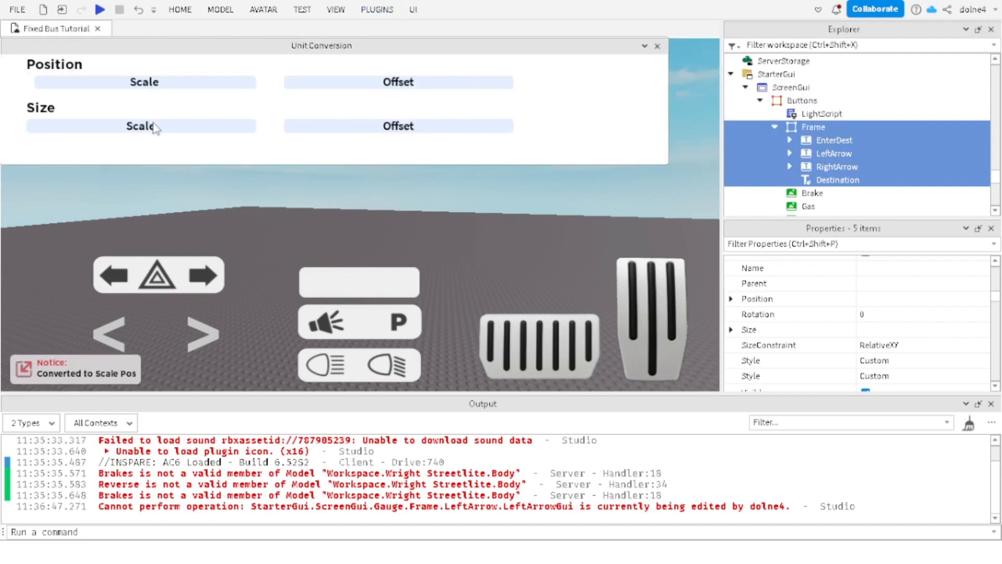
click(116, 126)
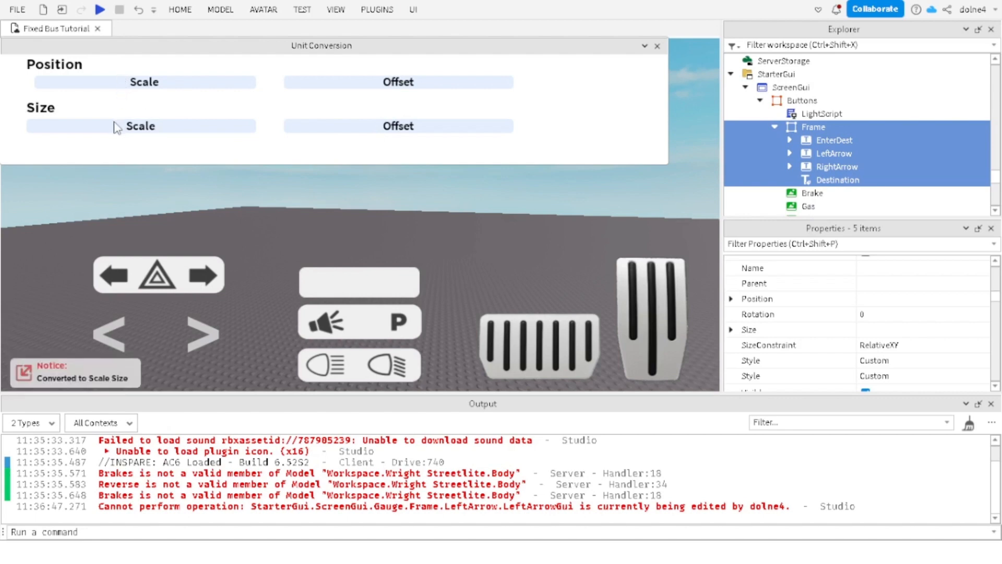
click(195, 200)
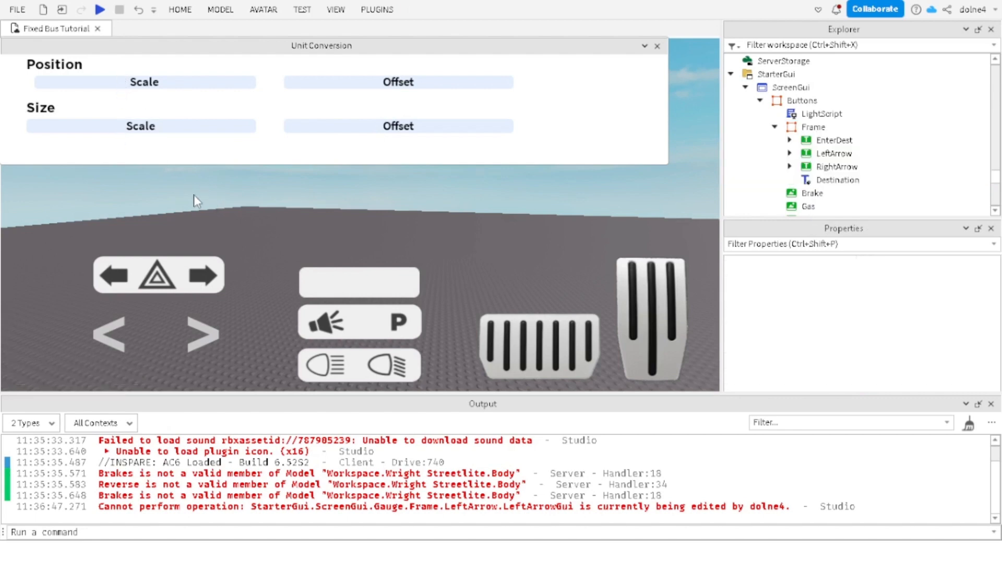
click(657, 46)
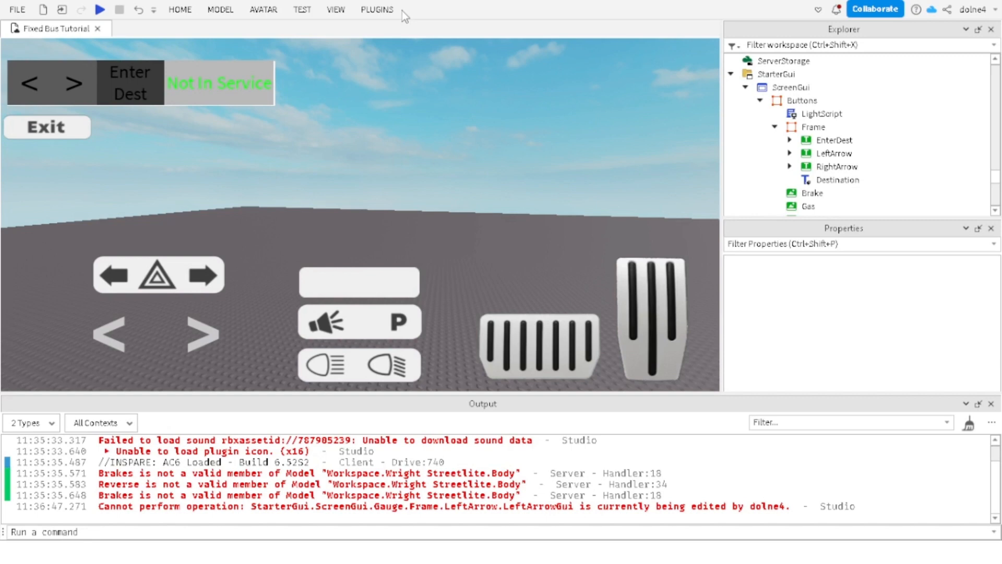
Step: Turn on device emulation to preview the resized GUI on an iPhone 7 screen
click(389, 9)
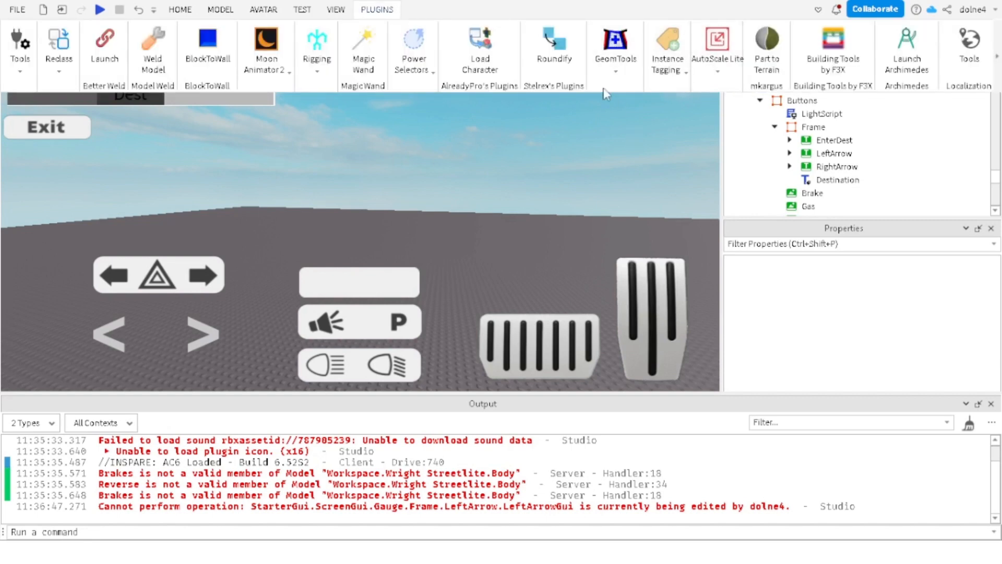
click(389, 125)
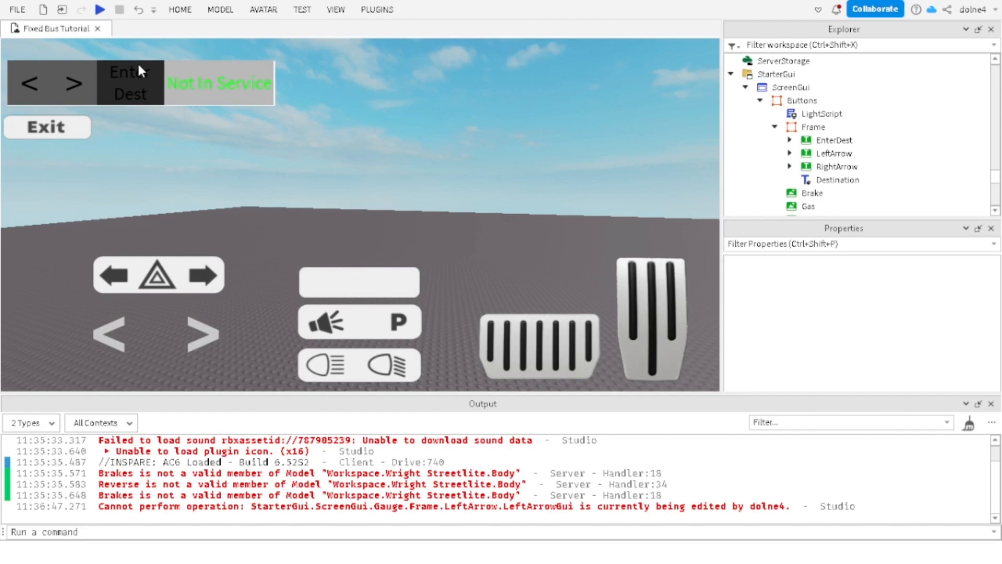
click(335, 9)
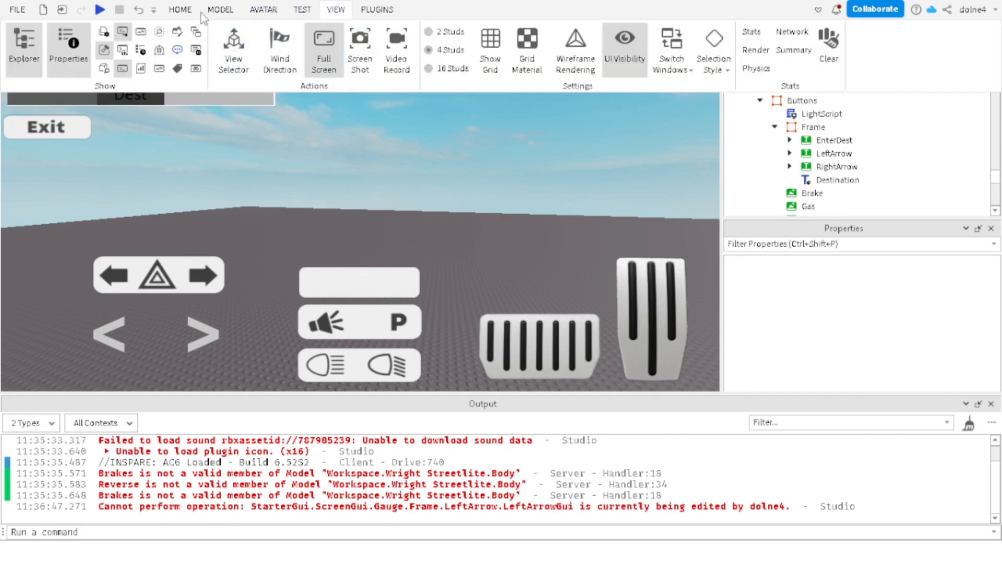
click(218, 12)
click(181, 14)
click(336, 10)
click(303, 9)
click(293, 50)
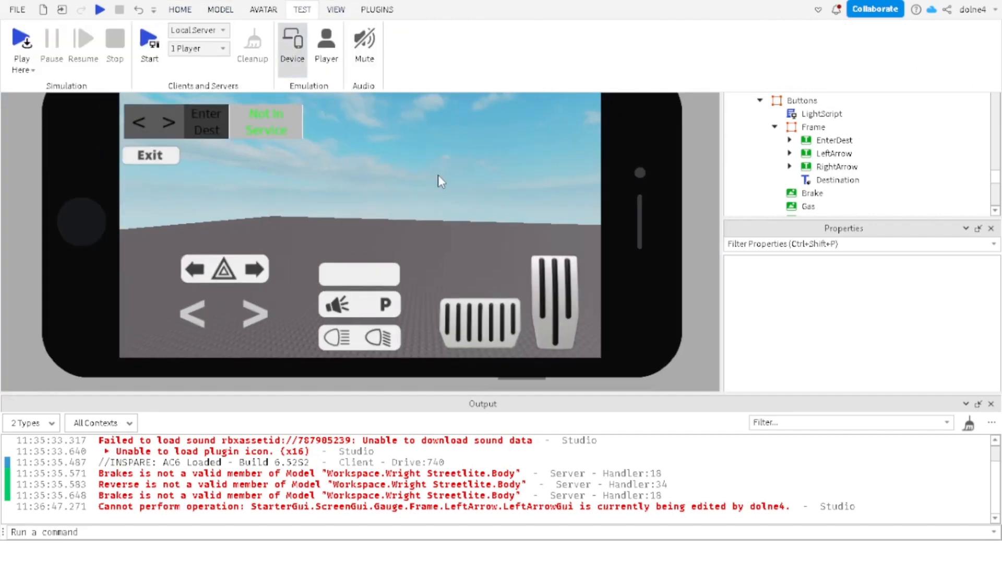
Step: Select the resized Buttons frame in StarterGui's ScreenGui and delete the old Buttons frame from A-Chassis Tune's Plugins folder
scroll(793, 104, down, 1)
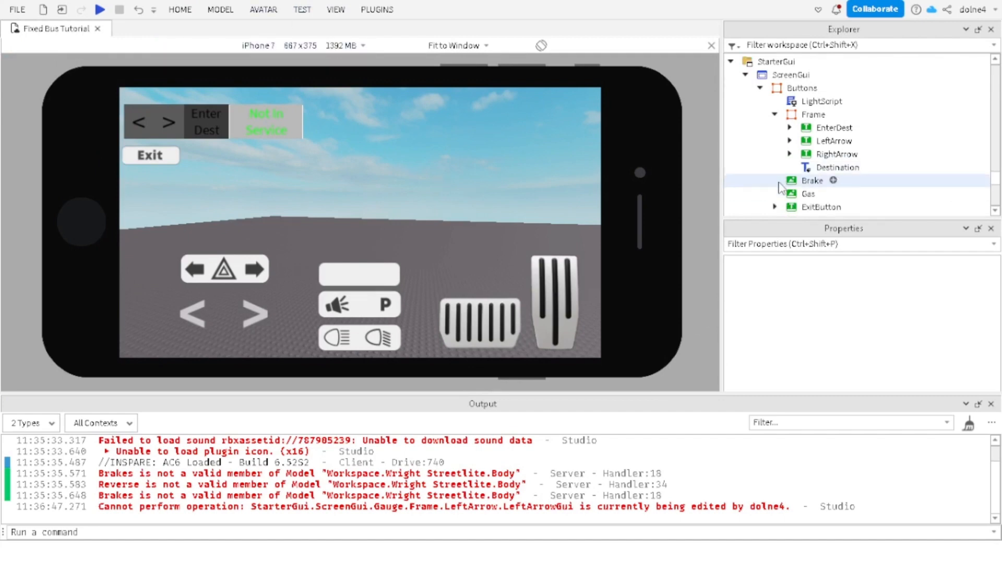
click(792, 76)
click(791, 88)
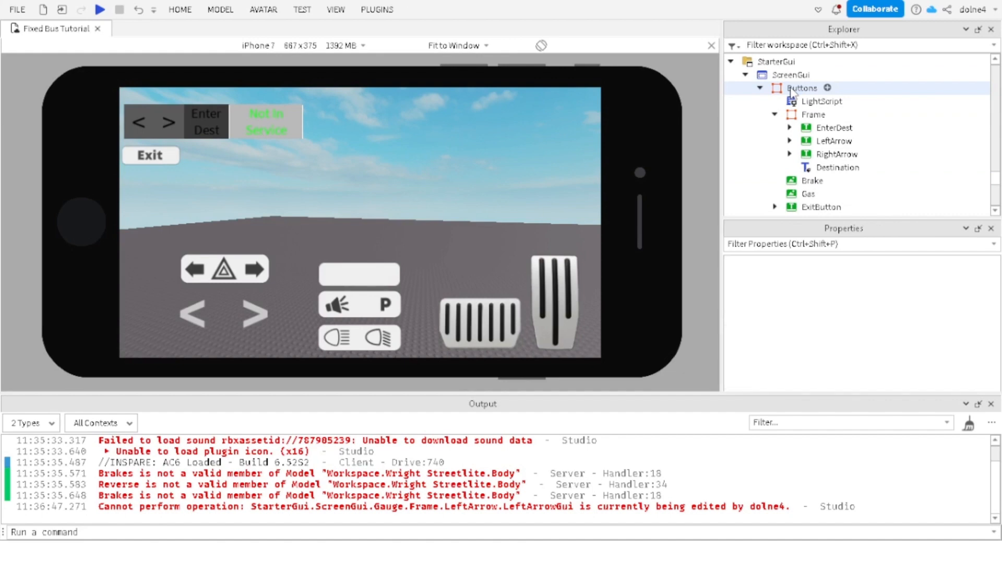
click(790, 88)
scroll(790, 88, up, 1)
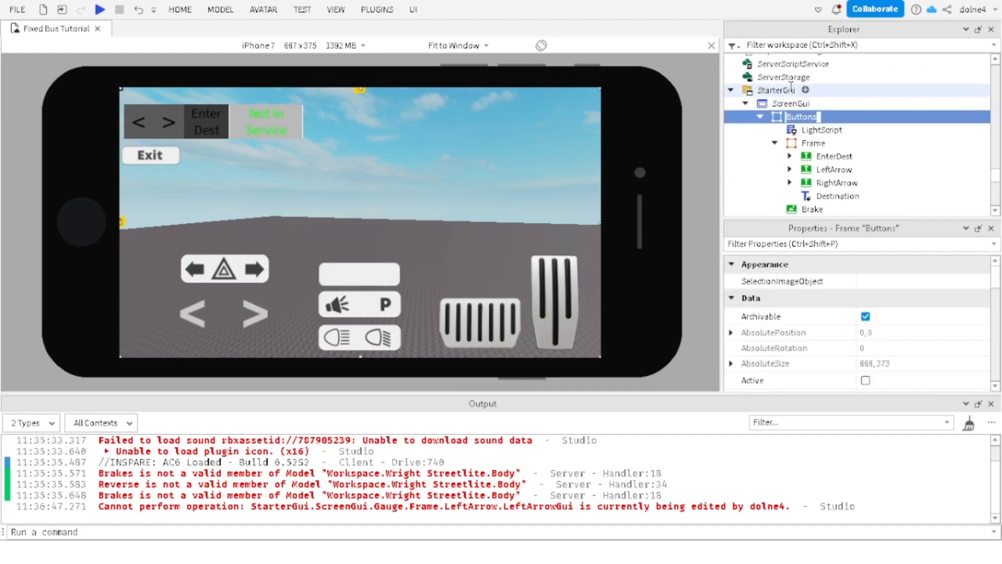
click(780, 118)
scroll(780, 120, up, 15)
scroll(781, 117, up, 5)
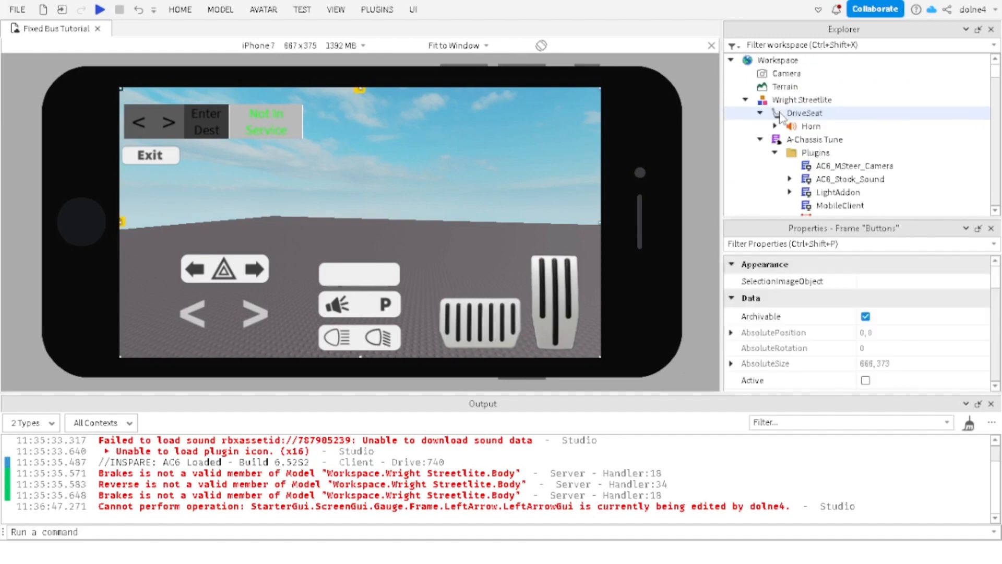
scroll(781, 118, down, 3)
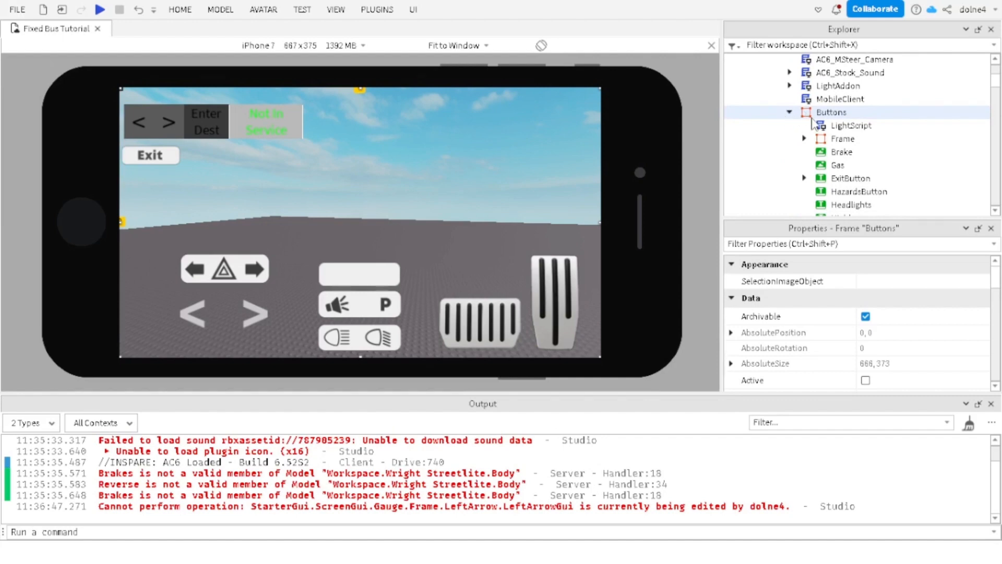
click(812, 118)
key(Delete)
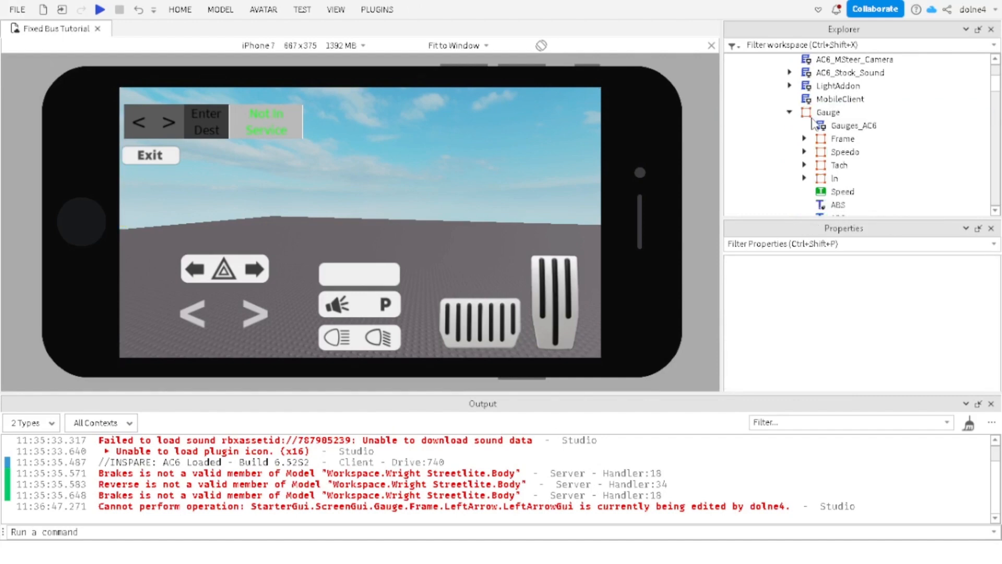
Step: Collapse the Gauge frame in the Plugins folder and the Buttons frame in StarterGui's ScreenGui
scroll(812, 121, up, 3)
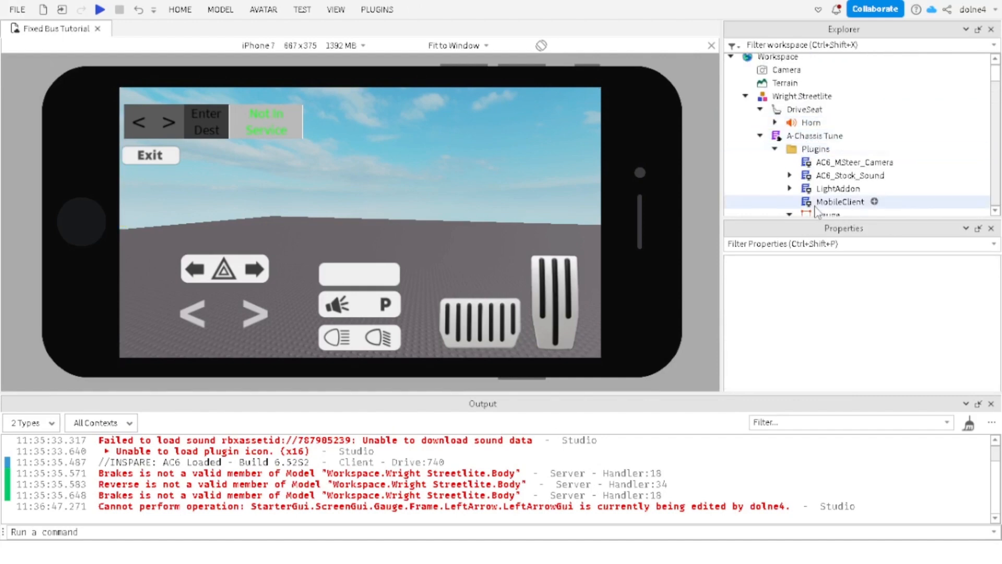
click(804, 149)
scroll(797, 154, down, 3)
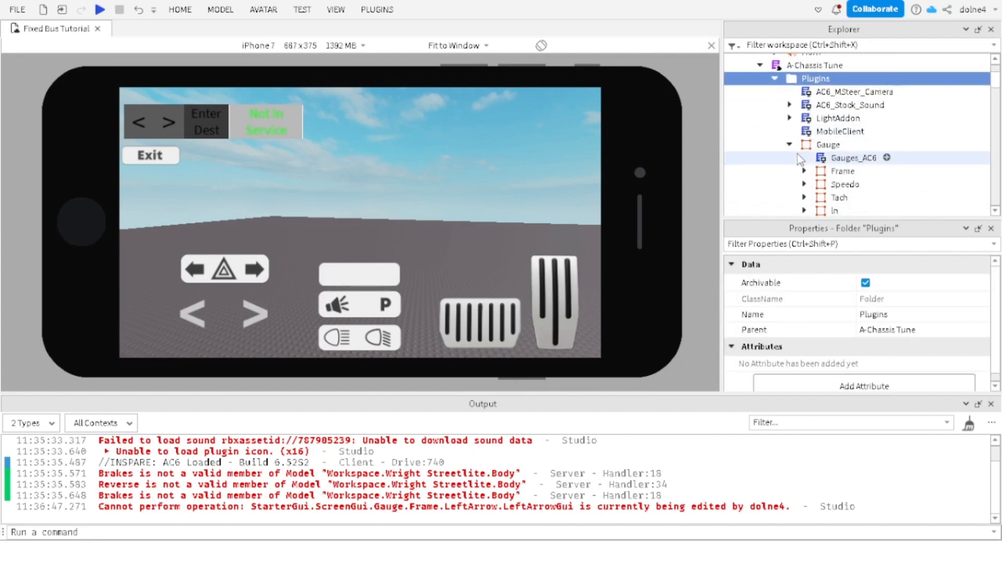
click(789, 144)
scroll(804, 149, down, 10)
scroll(805, 149, down, 2)
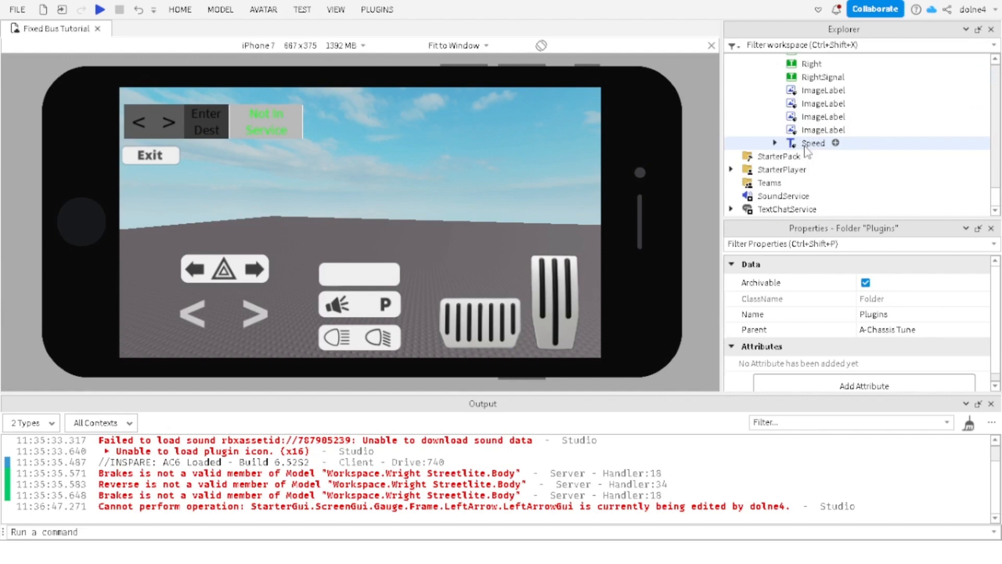
scroll(783, 141, up, 8)
click(760, 131)
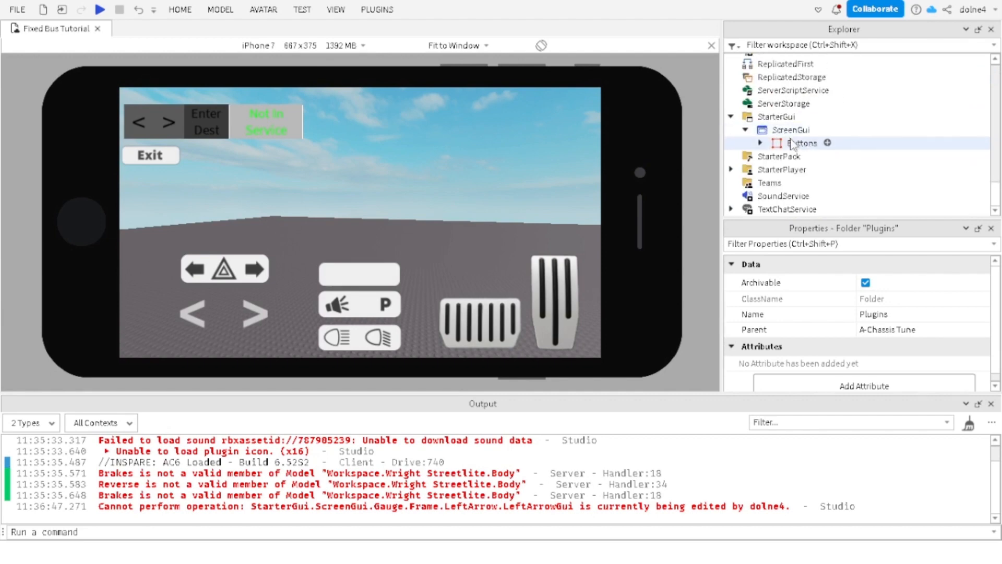
Step: Copy the Buttons frame from StarterGui's ScreenGui and paste it into A-Chassis Tune's Plugins folder
click(792, 144)
scroll(792, 146, up, 8)
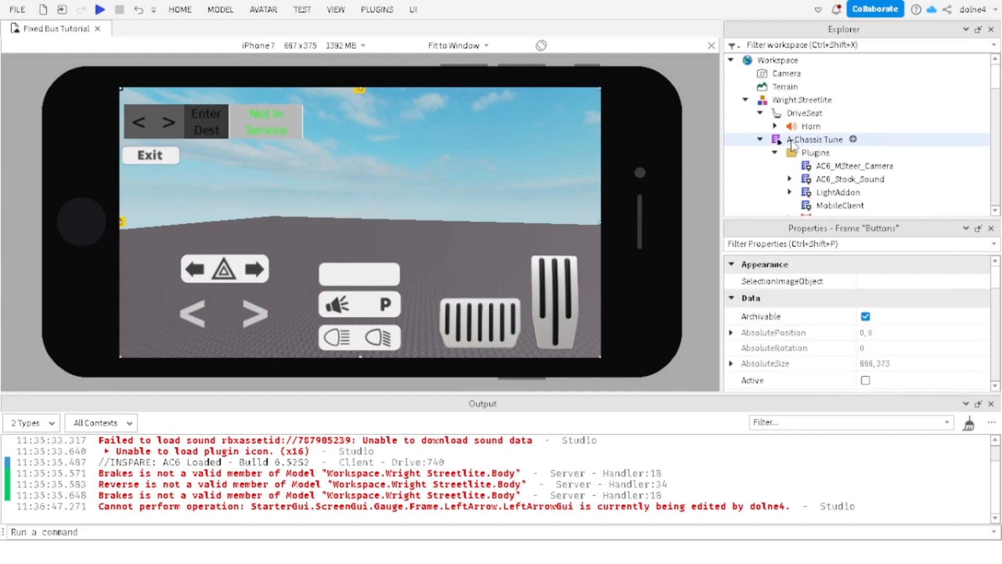
click(794, 150)
key(ctrl+shift+v)
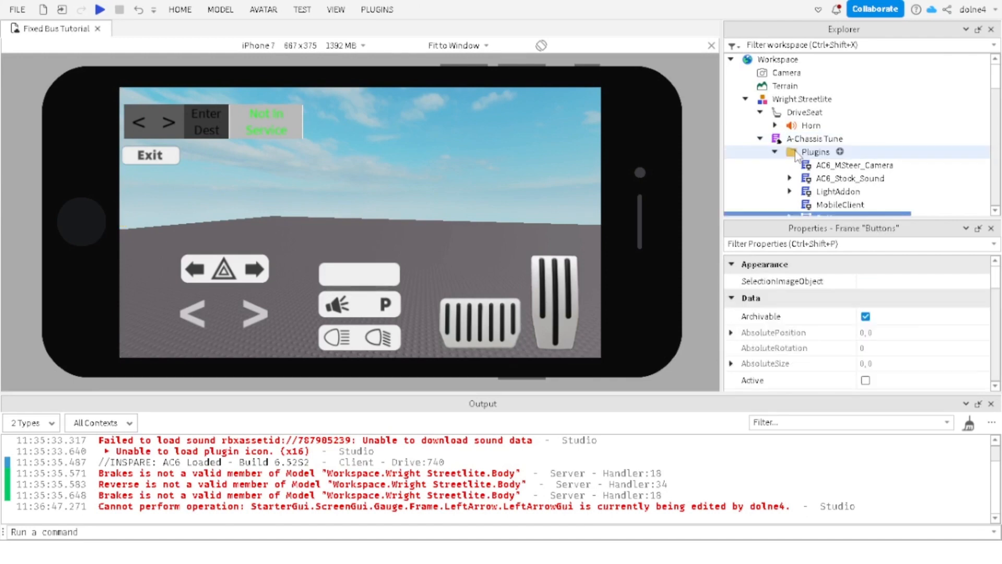
Step: Delete the ScreenGui and the Buttons frame inside it from StarterGui
scroll(795, 151, down, 4)
scroll(797, 156, down, 4)
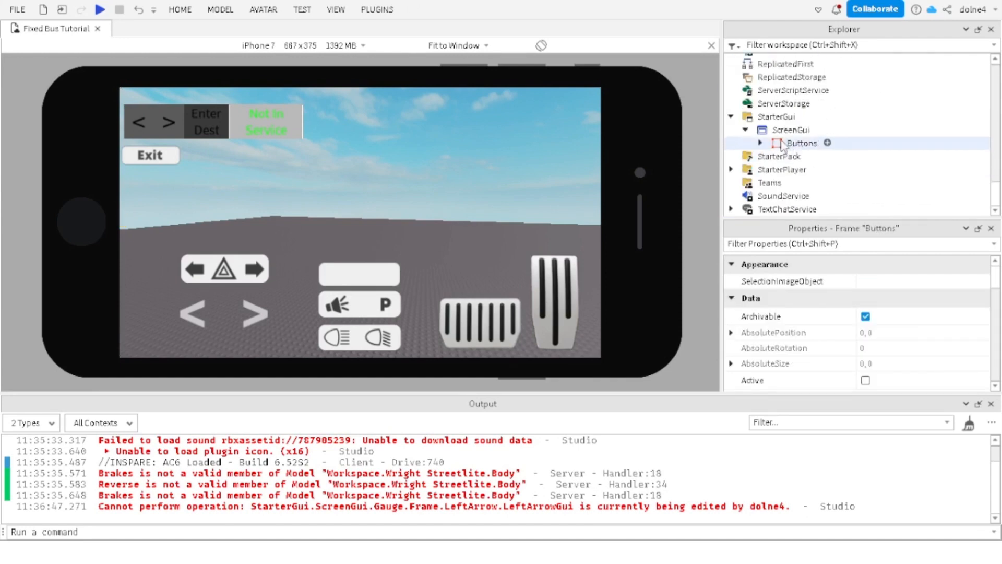
click(794, 143)
click(790, 129)
key(Delete)
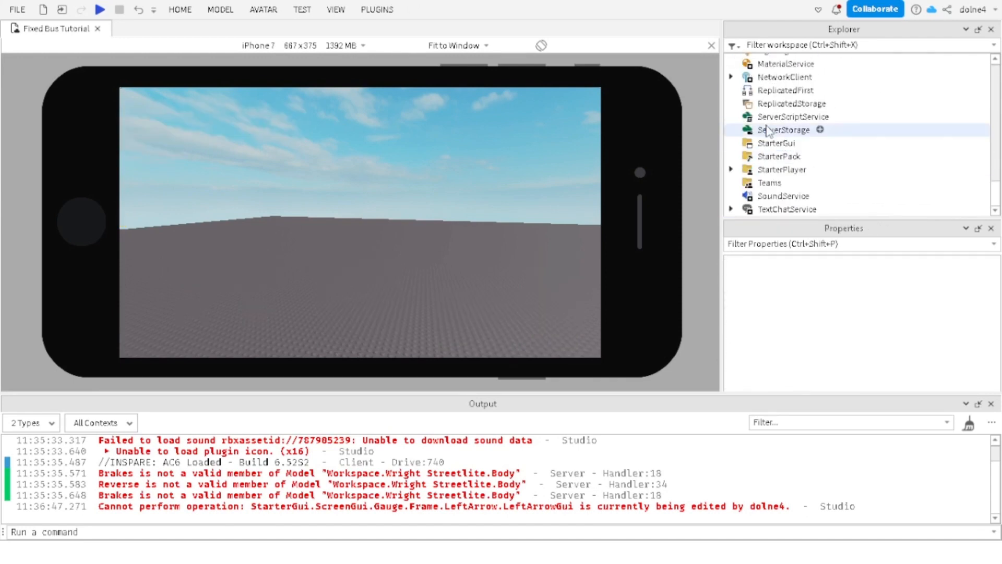
Step: Start a playtest on the emulated iPhone 7, take the bus's driver seat and switch the destination to 8 Abbotsfield
click(307, 15)
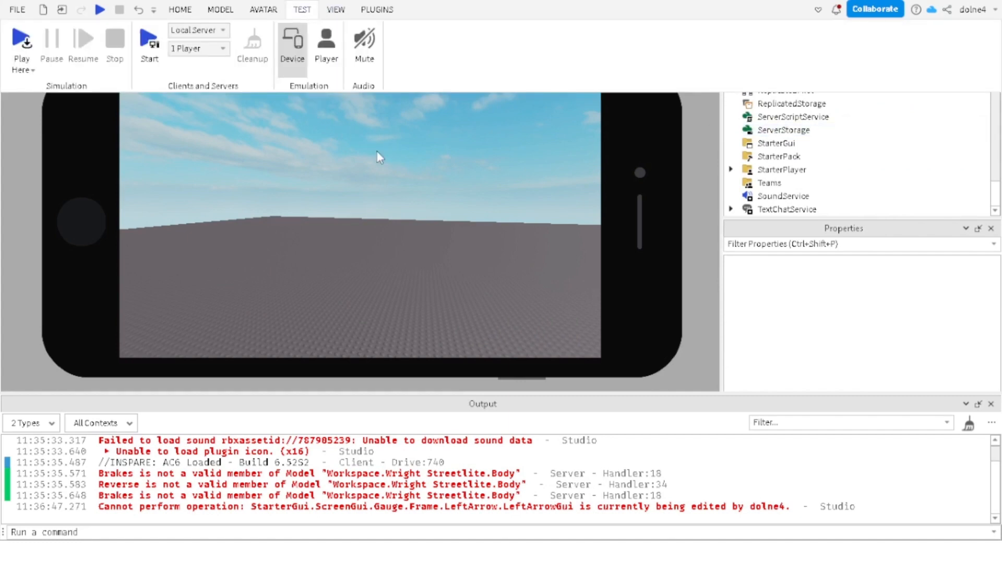
right_drag(310, 193, 310, 190)
key(w)
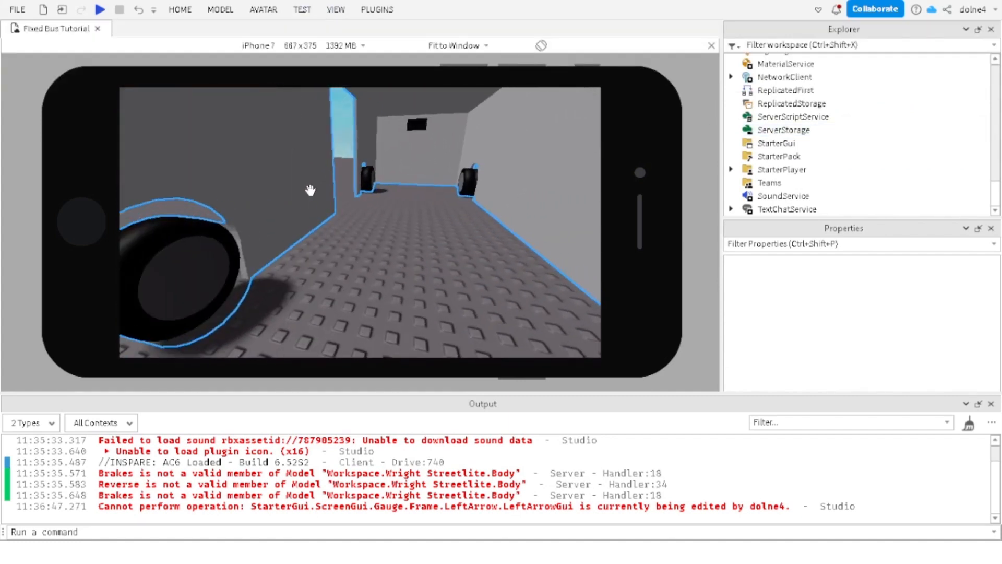
click(305, 12)
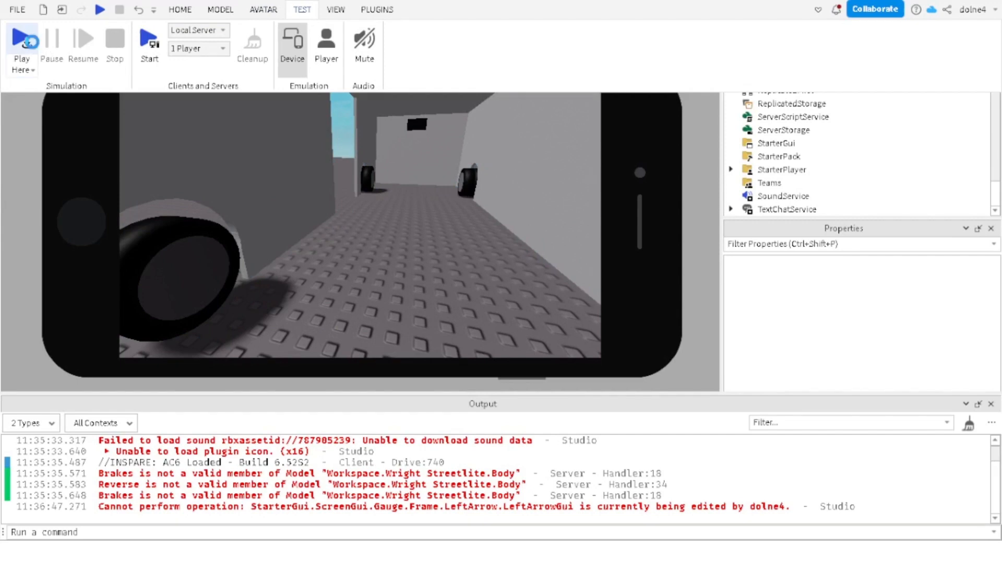
click(22, 42)
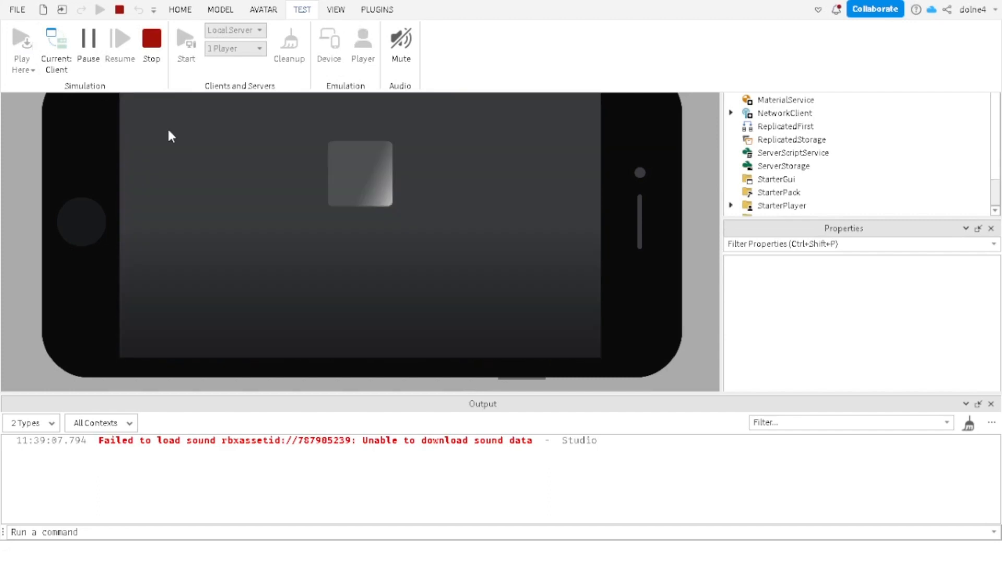
click(312, 239)
key(s)
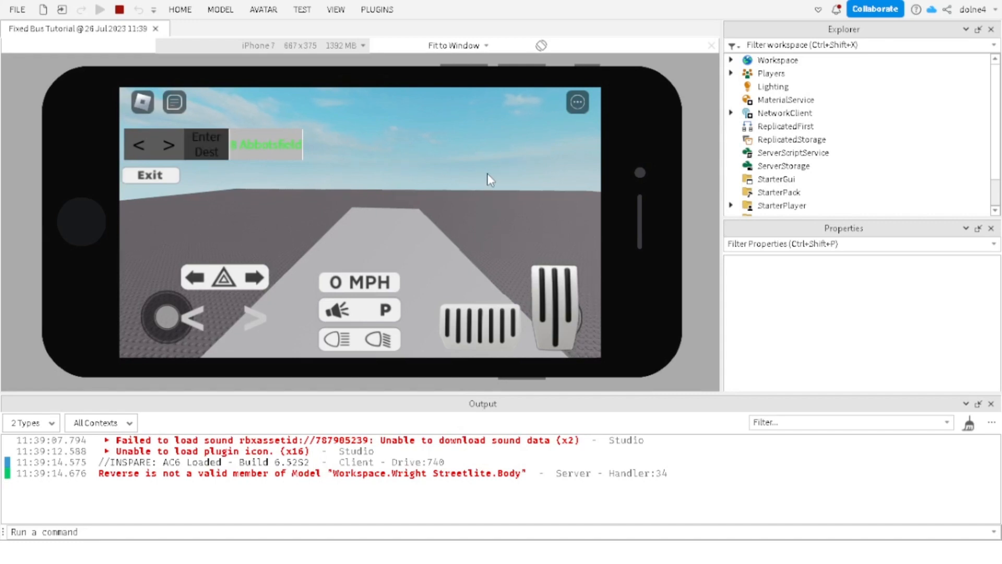
Step: Leave the driver seat, walk around the bus to check its front, side and rear destination displays, and stop the playtest
key(w)
key(space)
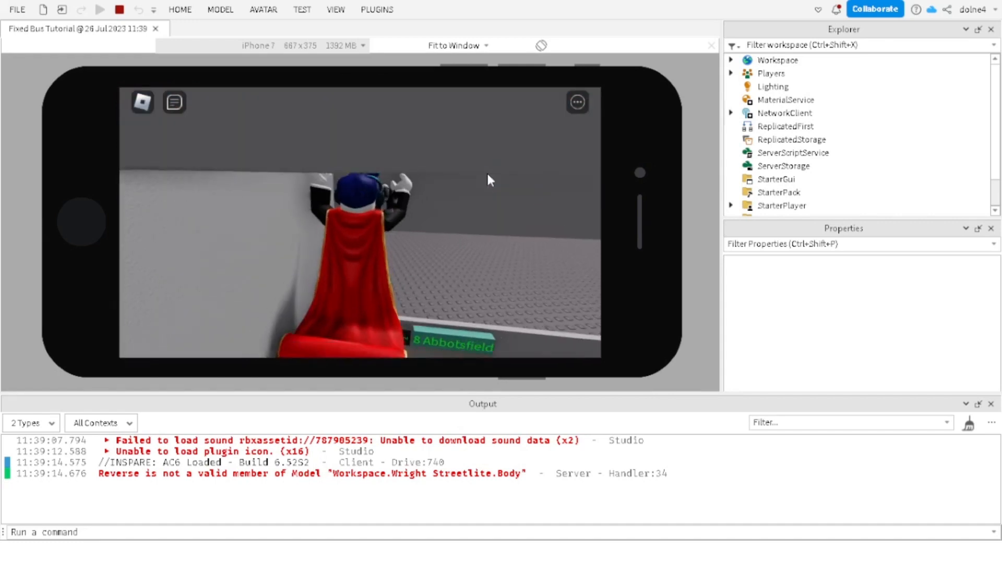
drag(480, 207, 321, 202)
key(w)
key(Left)
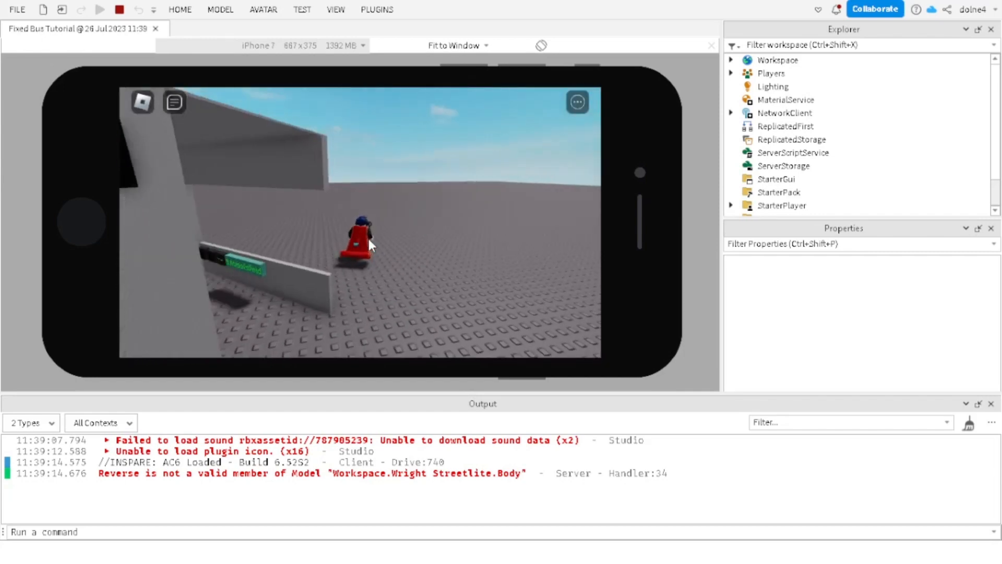
key(a)
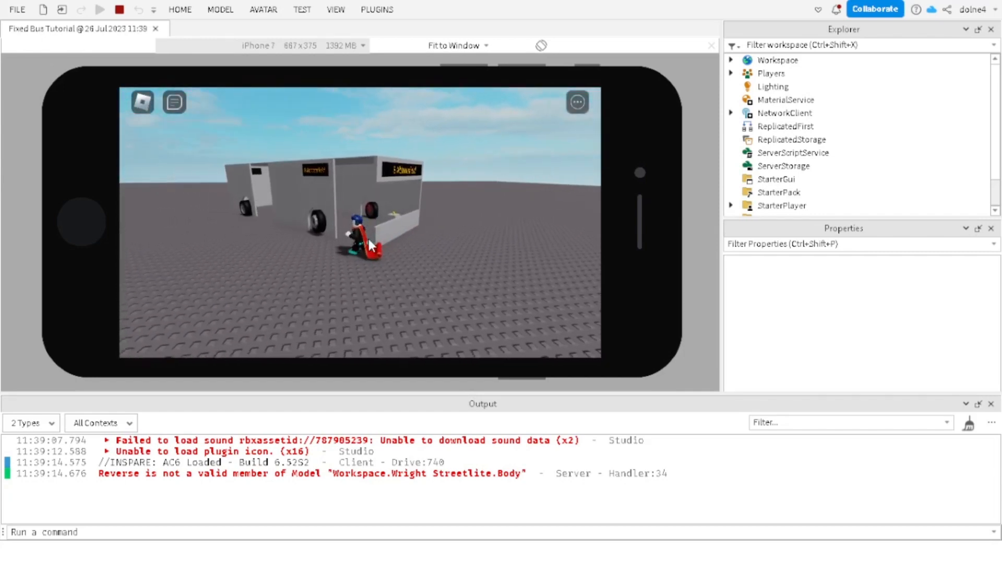
key(w)
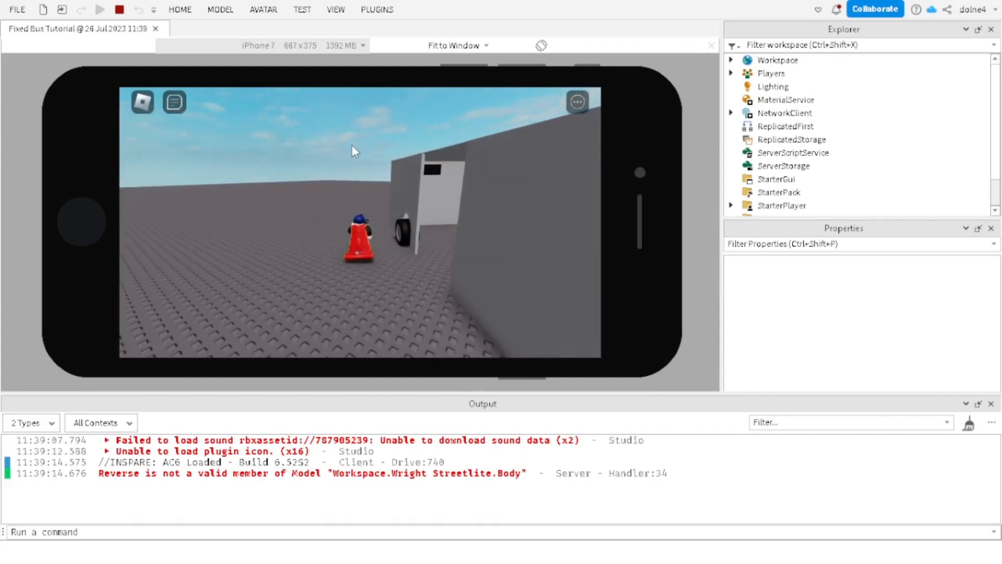
key(Right)
key(a)
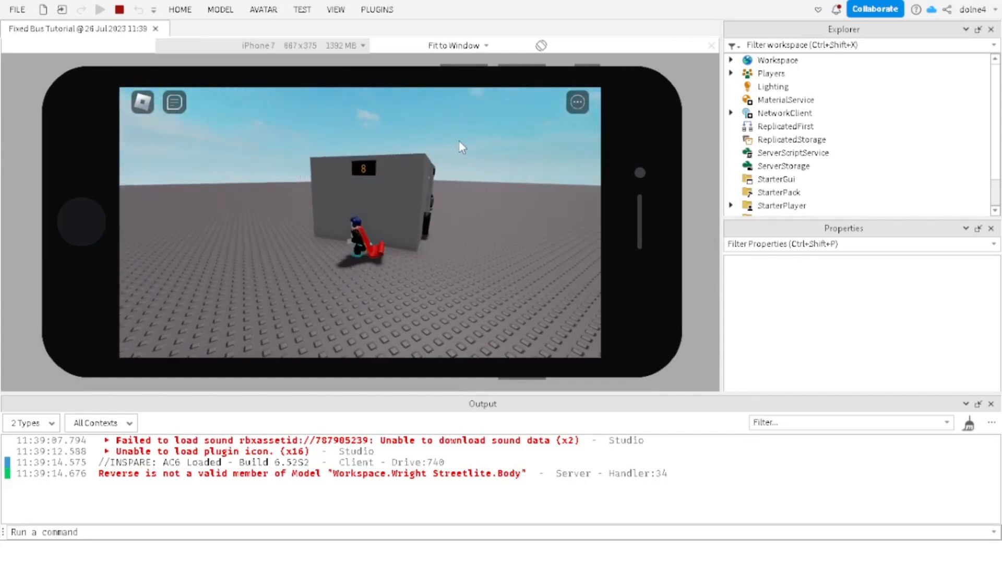
key(a)
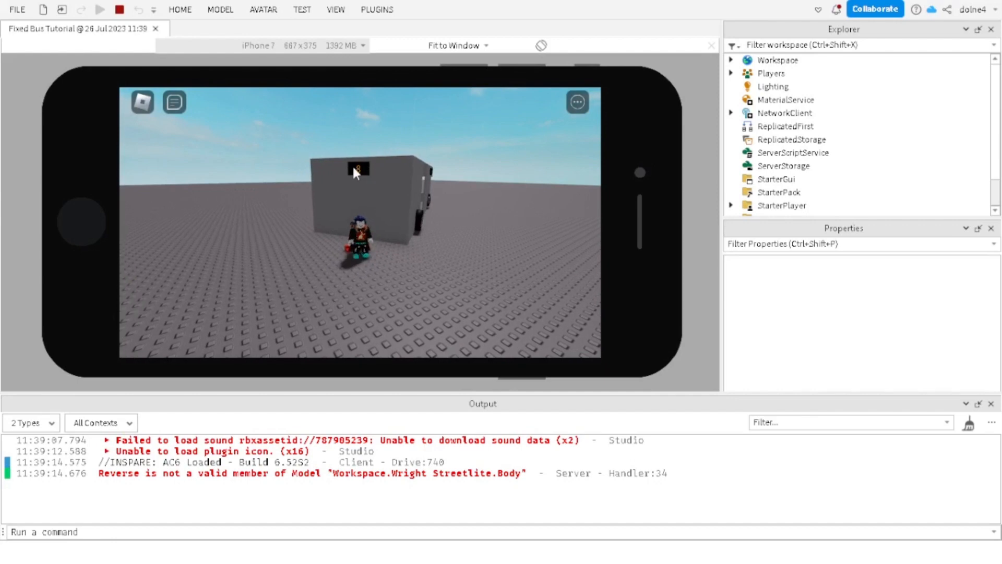
click(358, 157)
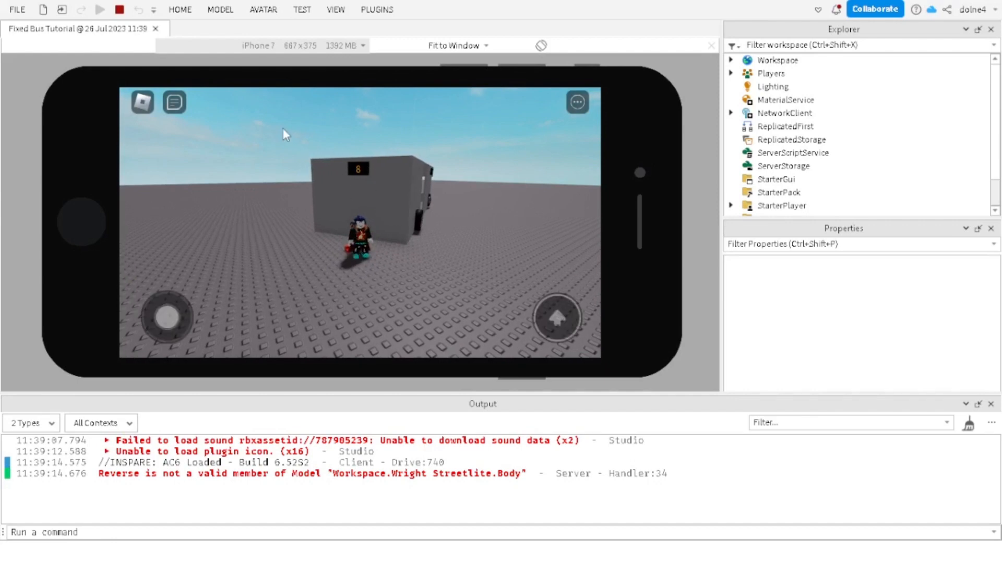
click(121, 10)
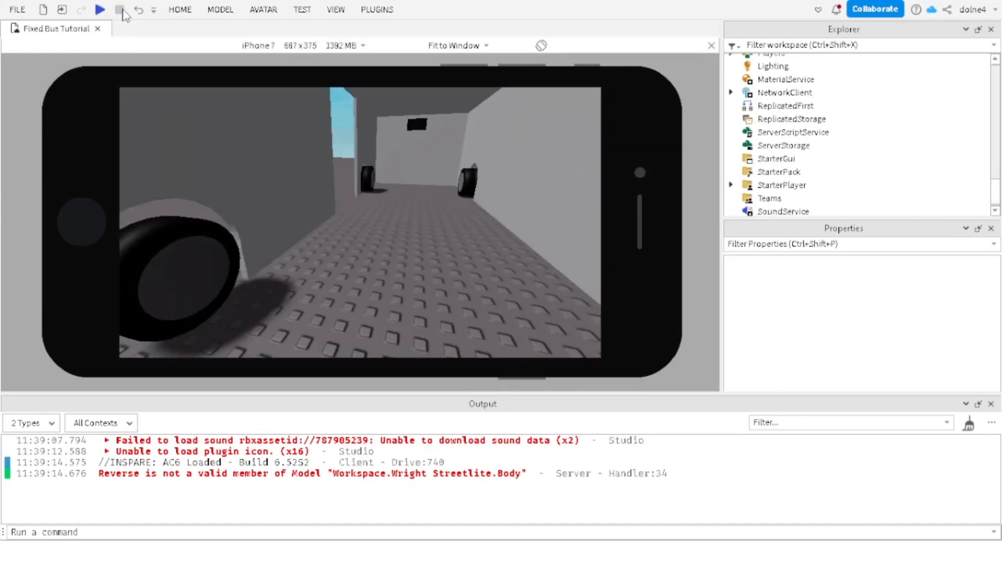
Step: Examine the destination controls in the bus cab, then focus on the body Union and inspect the exterior near the side display
scroll(378, 299, down, 6)
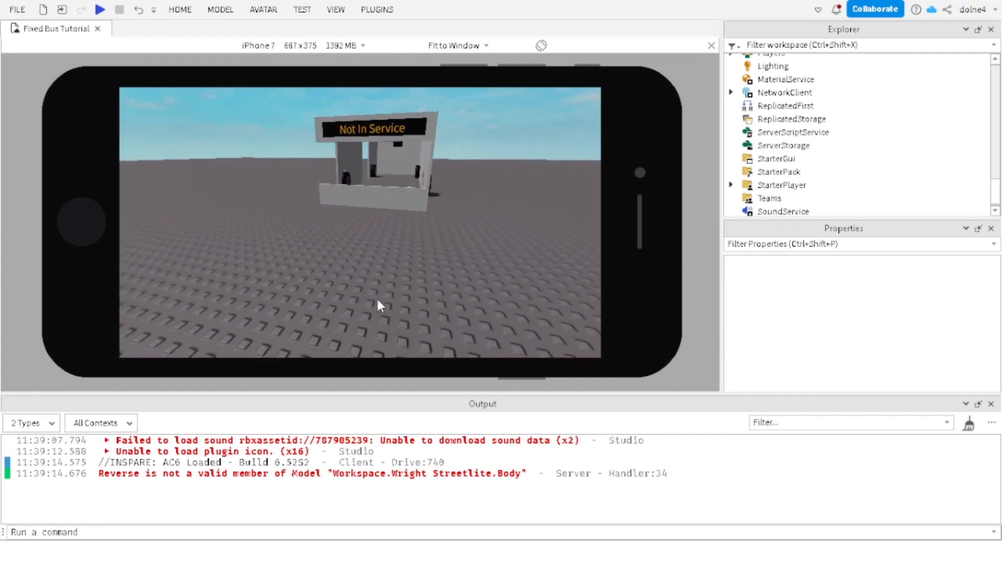
scroll(377, 306, up, 8)
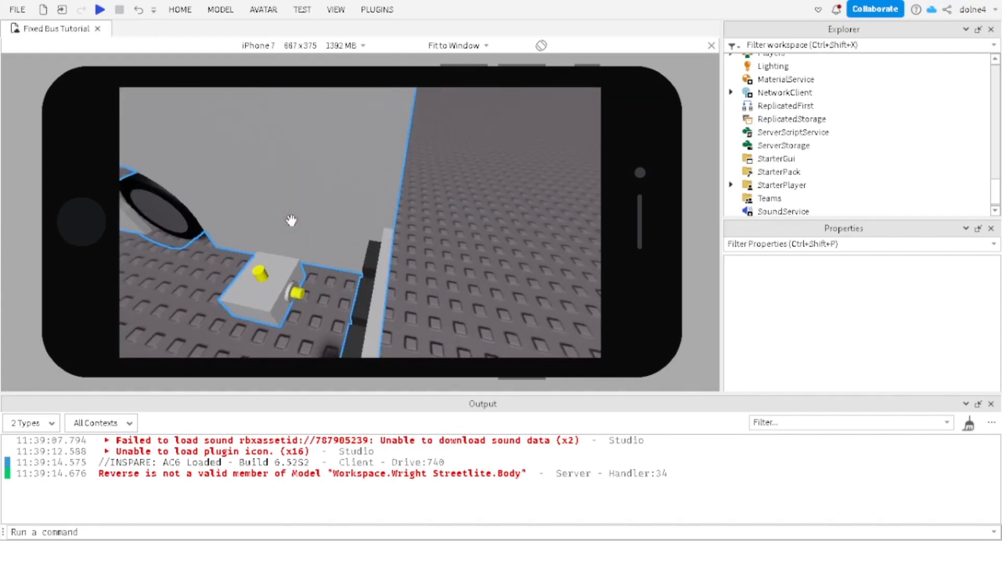
key(q)
key(a)
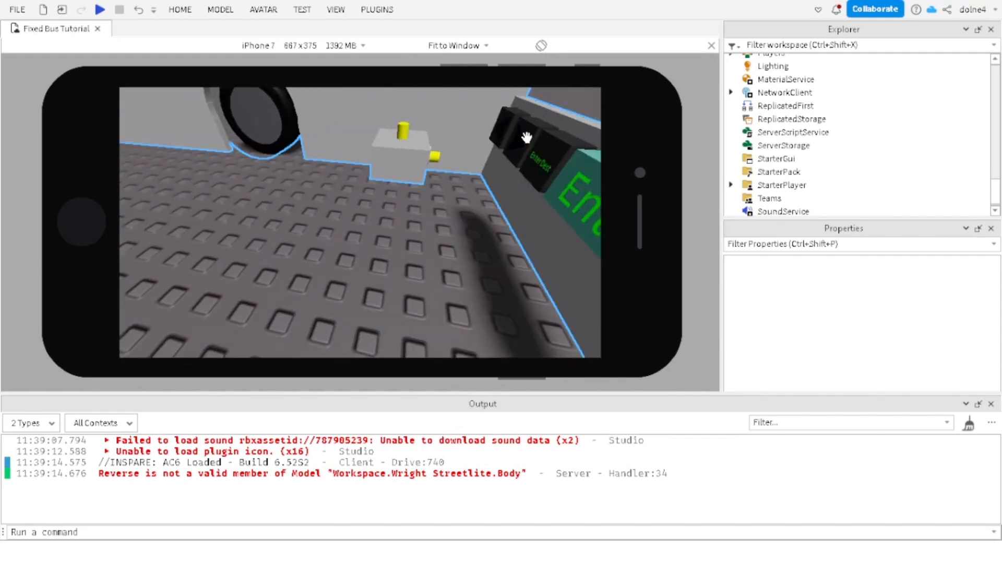
scroll(499, 125, down, 2)
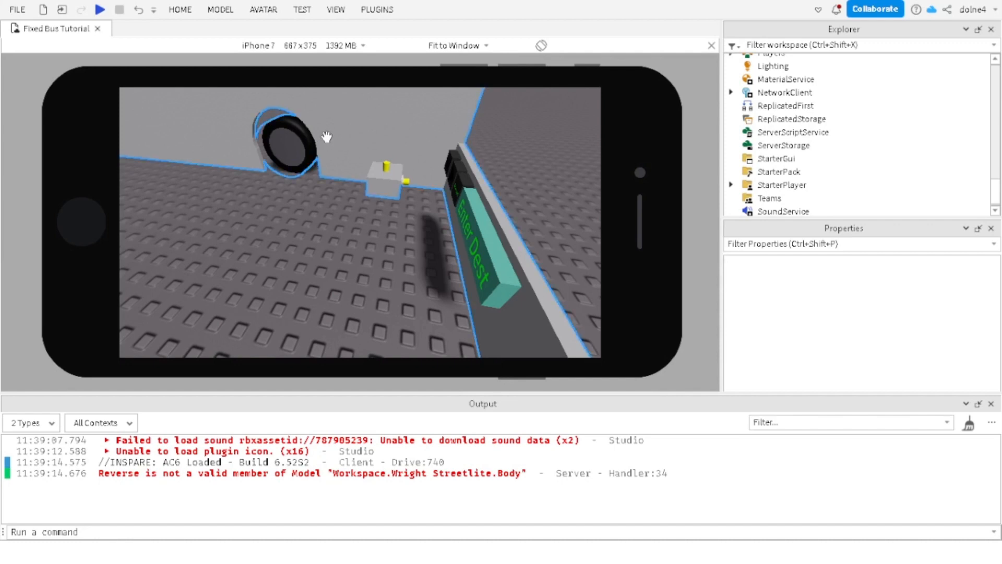
click(406, 212)
key(f)
scroll(358, 234, down, 3)
scroll(315, 243, up, 7)
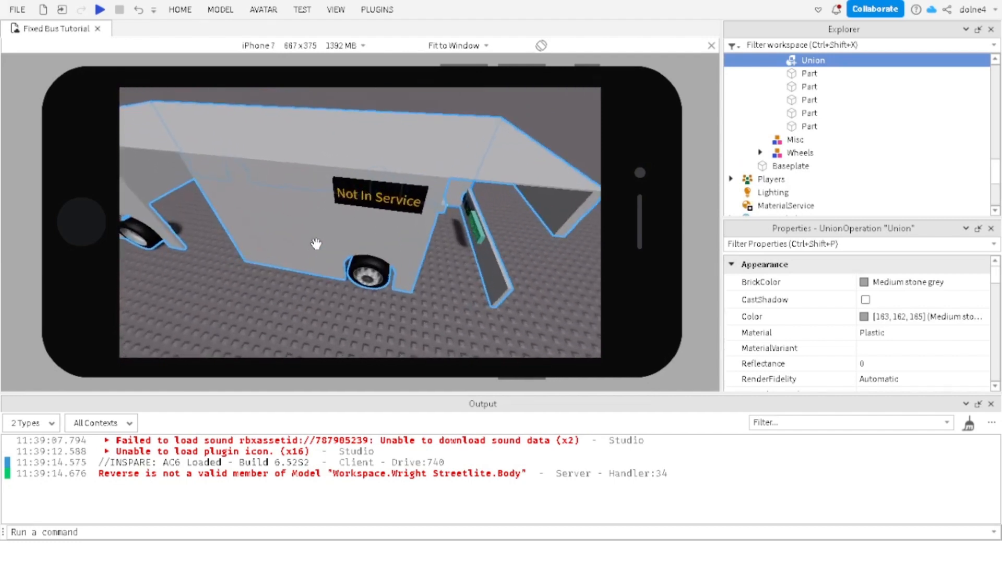